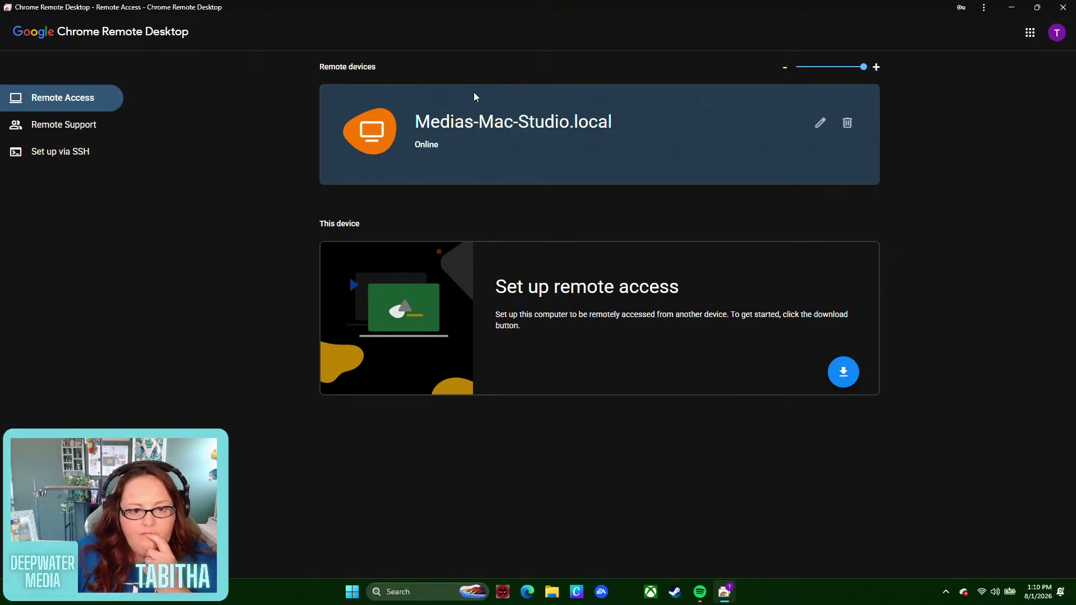
# - Try to connect to the Medias-Mac-Studio.local remote device by submitting its access PIN
pyautogui.click(473, 113)
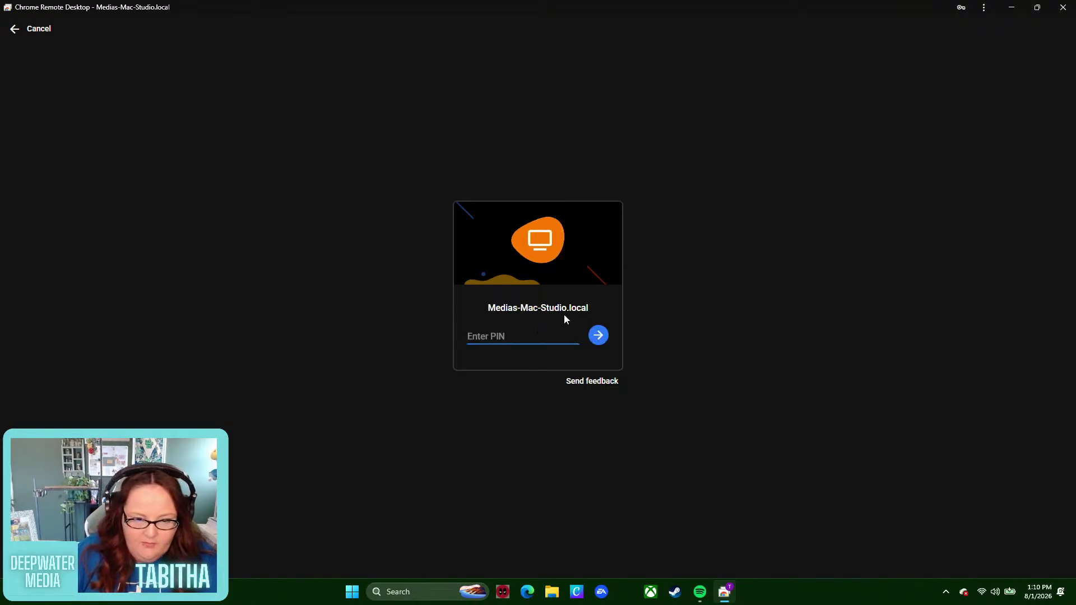
pyautogui.write('•••••••')
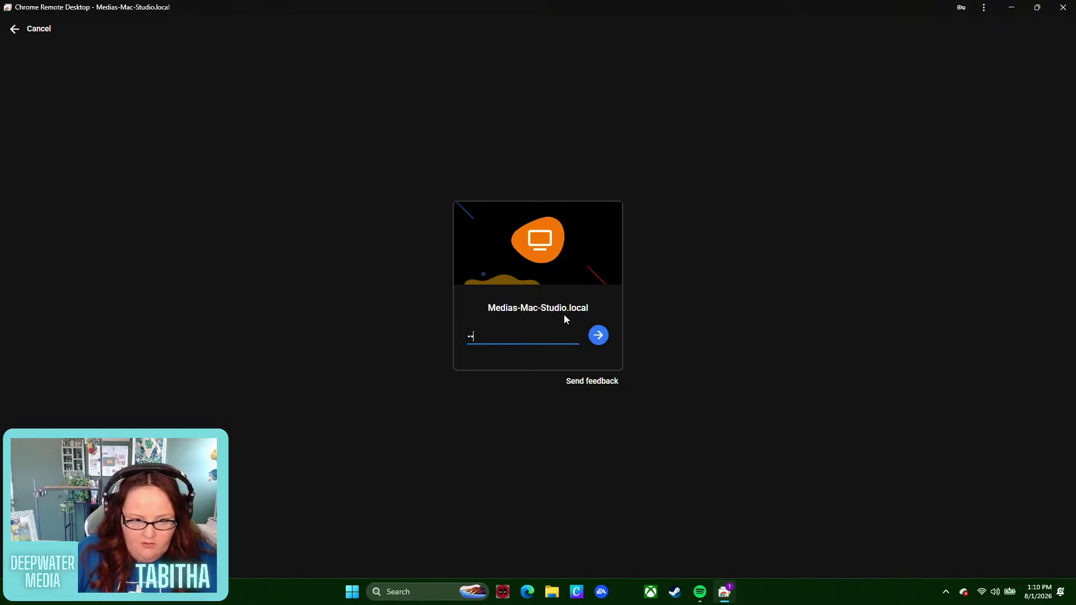
pyautogui.write('•')
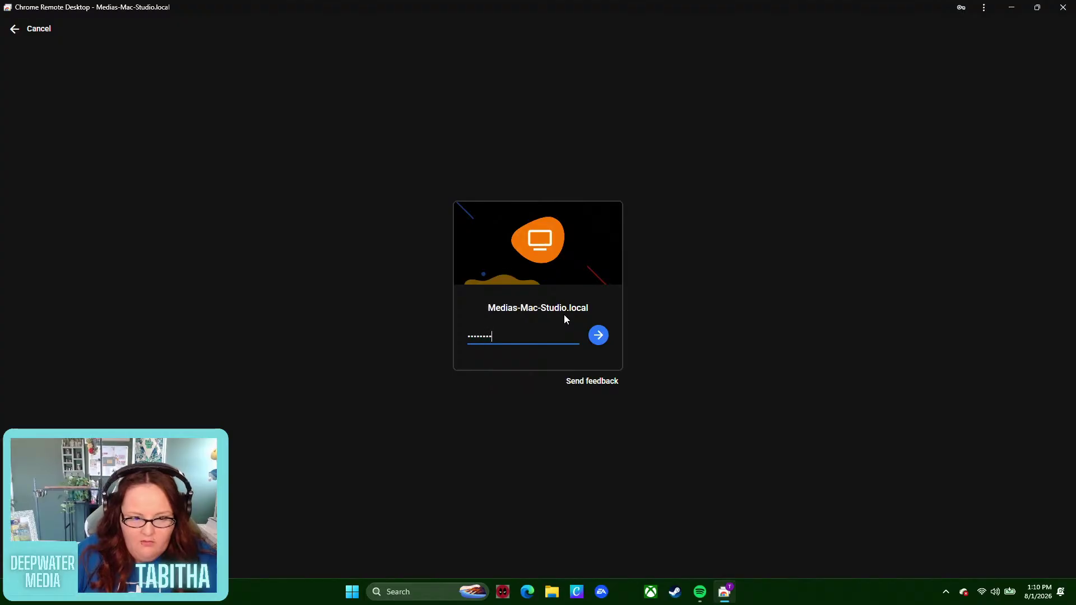
pyautogui.press('Return')
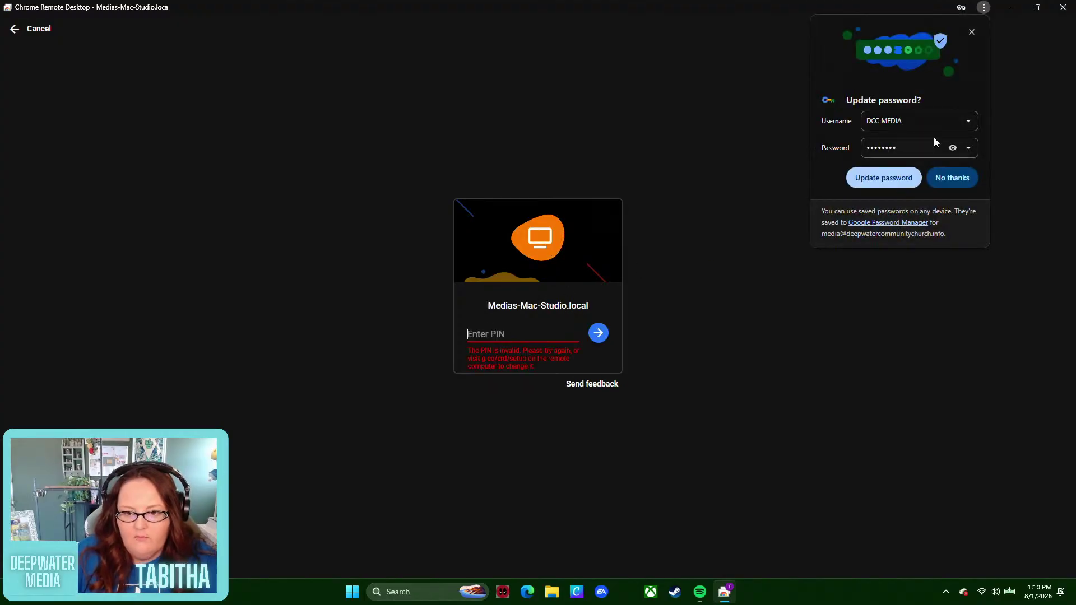
# - Dismiss the offer to update the saved password and submit the remote device's access PIN again
pyautogui.click(977, 31)
pyautogui.click(493, 335)
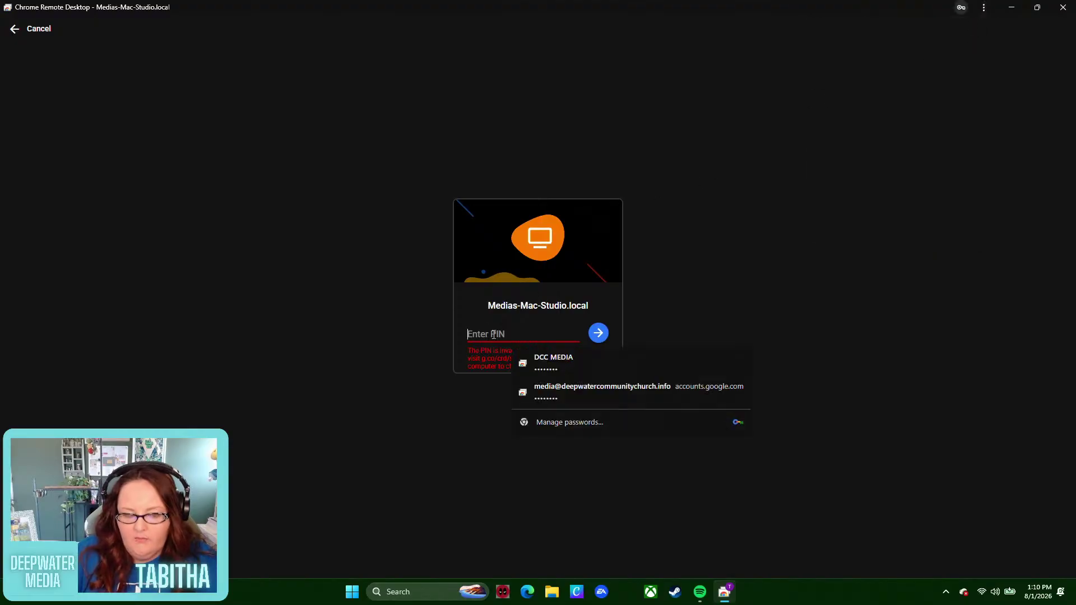
pyautogui.write('••••••••')
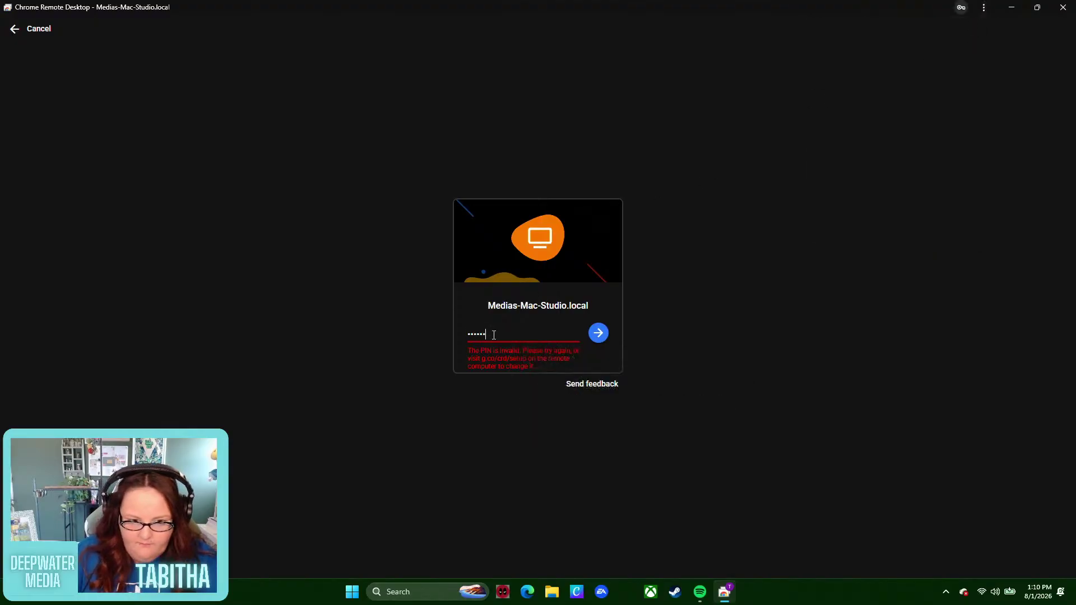
pyautogui.press('Return')
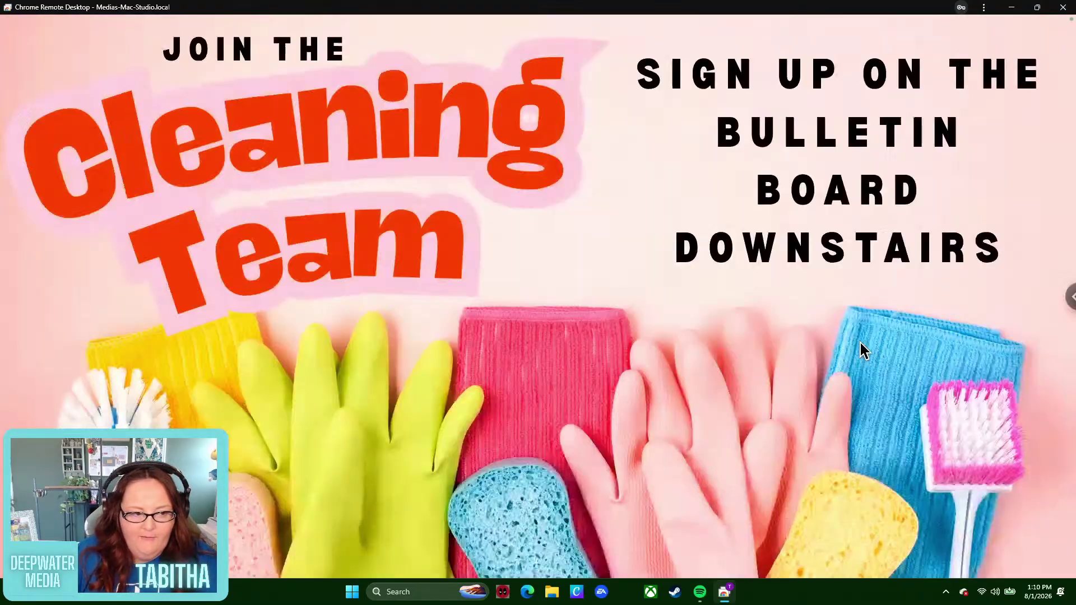
# - Rename the 7-26-26 playlist to 8-2-26
pyautogui.scroll(-1, 448, 448)
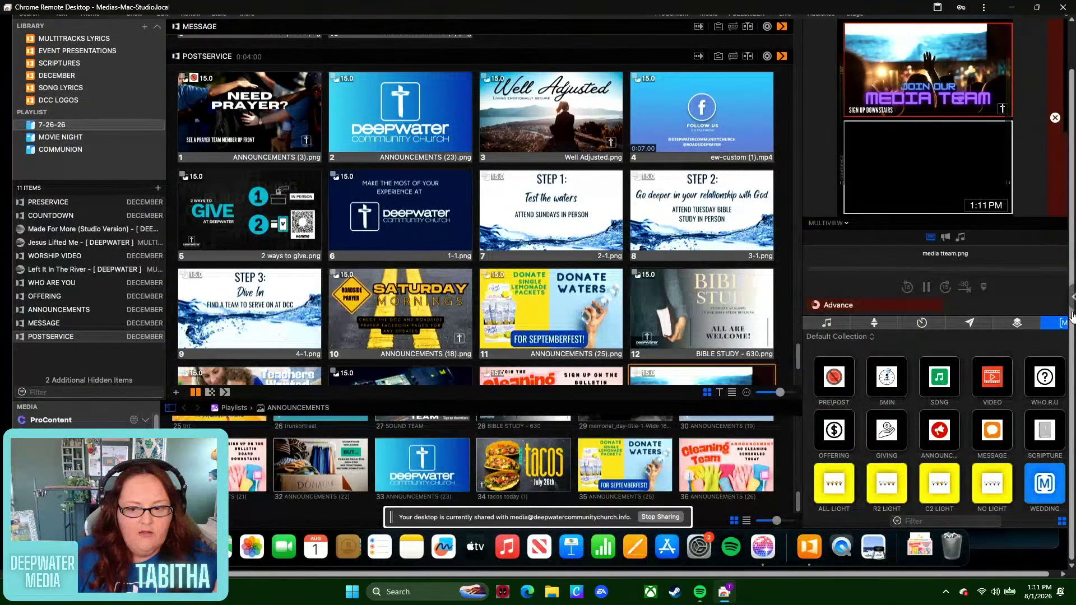
pyautogui.scroll(4, 560, 278)
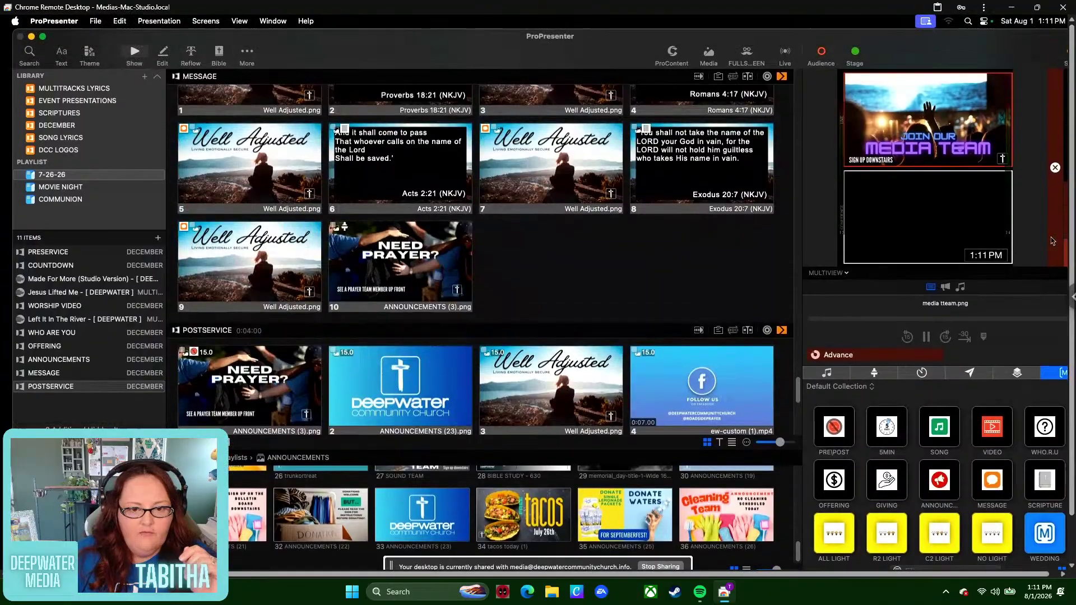
pyautogui.rightClick(66, 175)
pyautogui.click(102, 182)
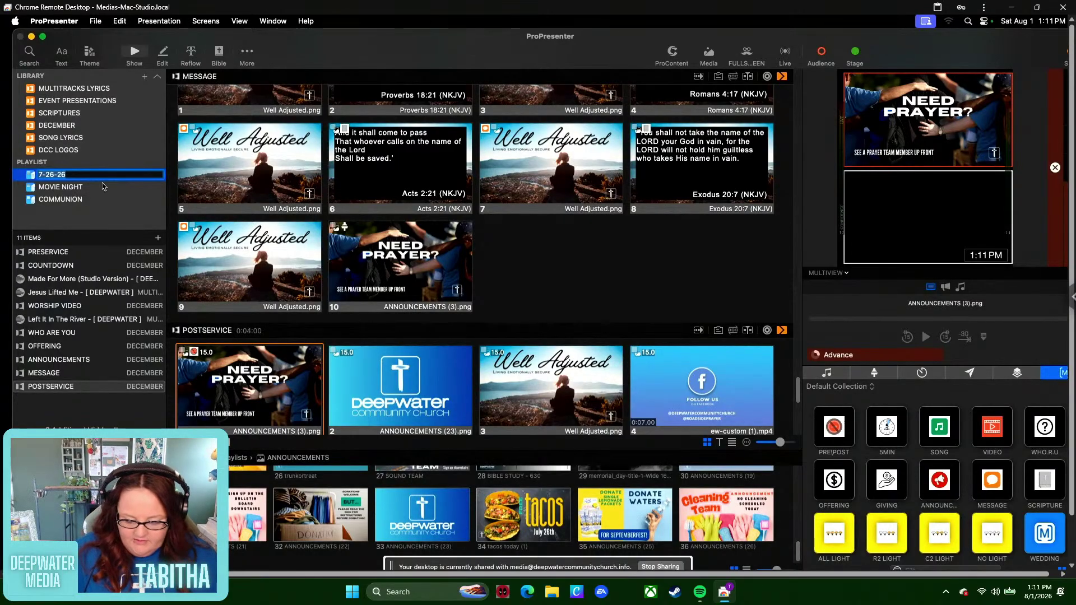
pyautogui.write('8-2-26')
pyautogui.press('Return')
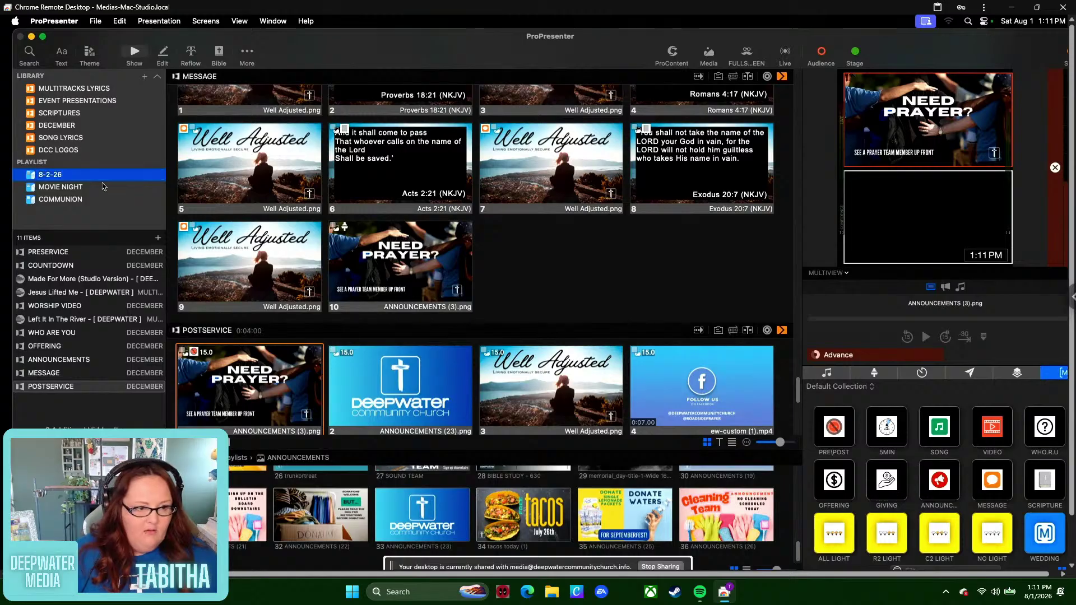
# - Remove the songs Made For More (Studio Version) and Left It In The River from the 8-2-26 playlist
pyautogui.click(105, 254)
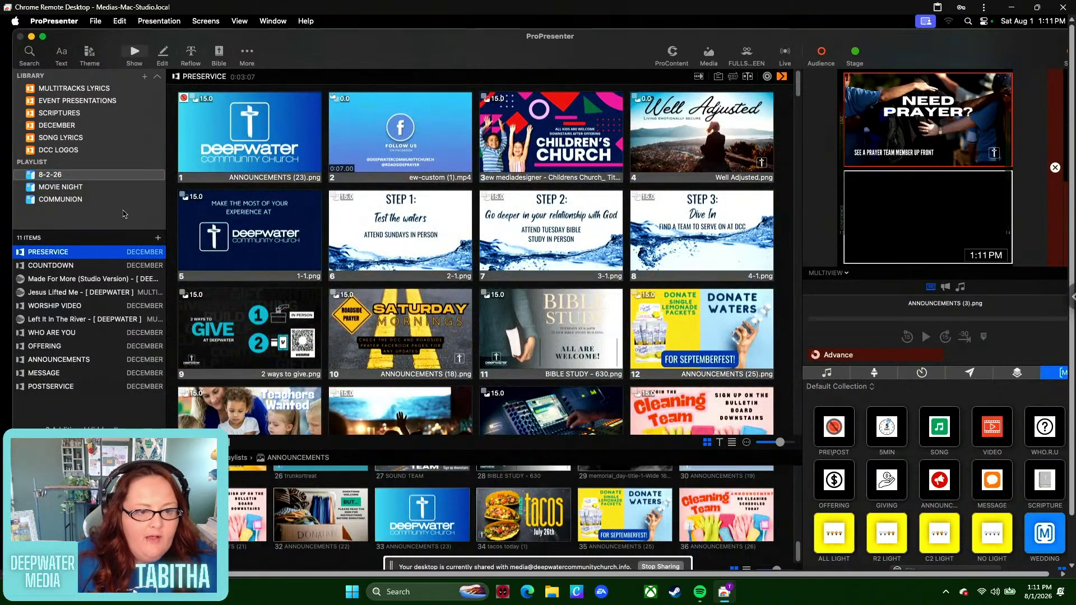
pyautogui.click(96, 280)
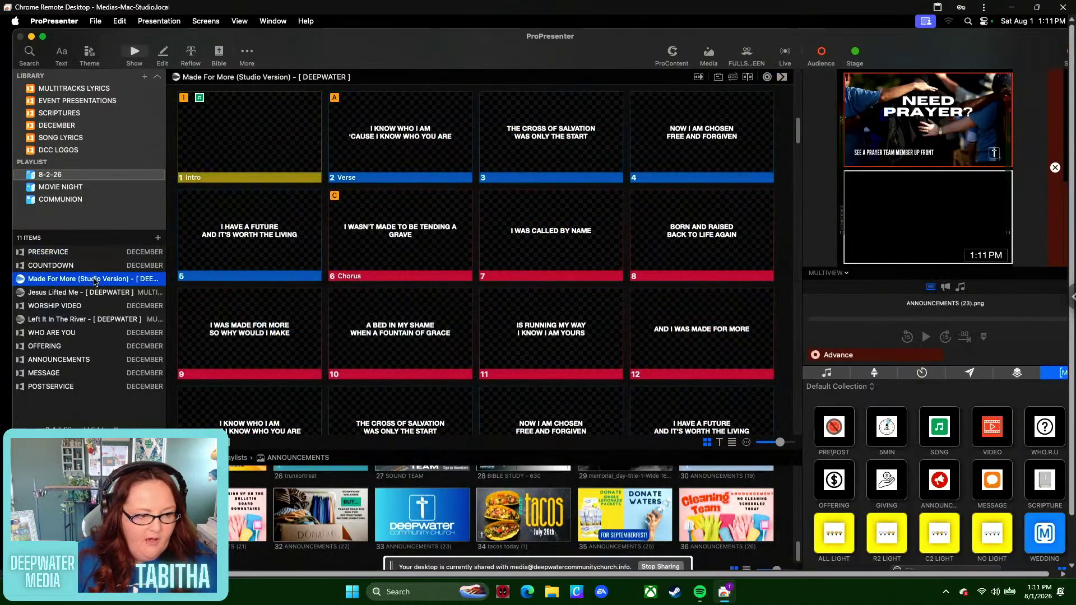
pyautogui.press('Delete')
pyautogui.click(72, 310)
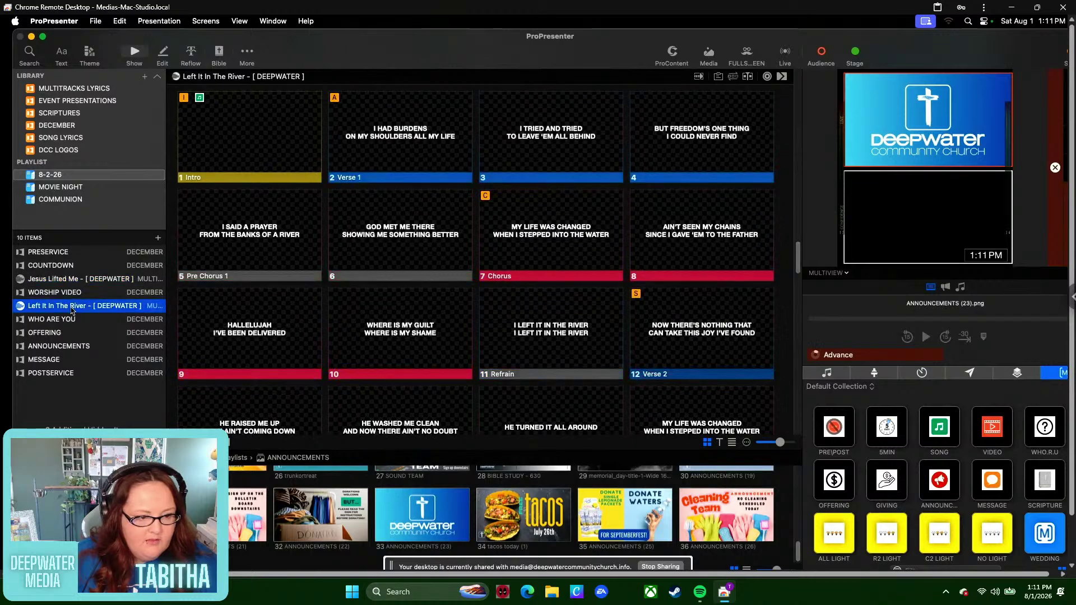
pyautogui.press('Delete')
# - Delete slides 2 through 9, the scripture slides and repeated Well Adjusted slides, from the MESSAGE presentation
pyautogui.click(70, 347)
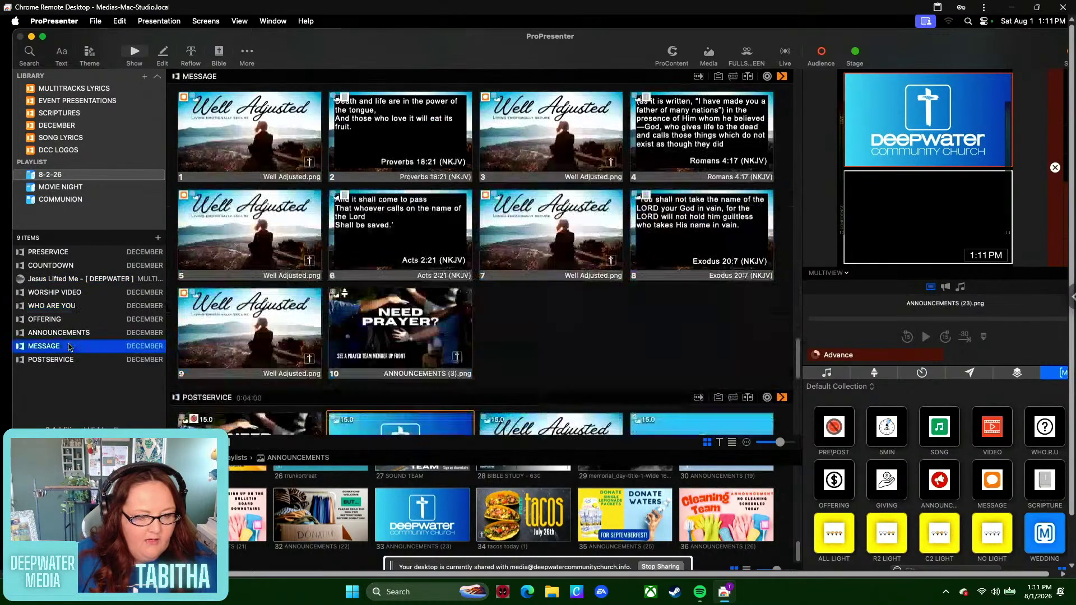
pyautogui.scroll(2, 412, 337)
pyautogui.scroll(-1, 402, 334)
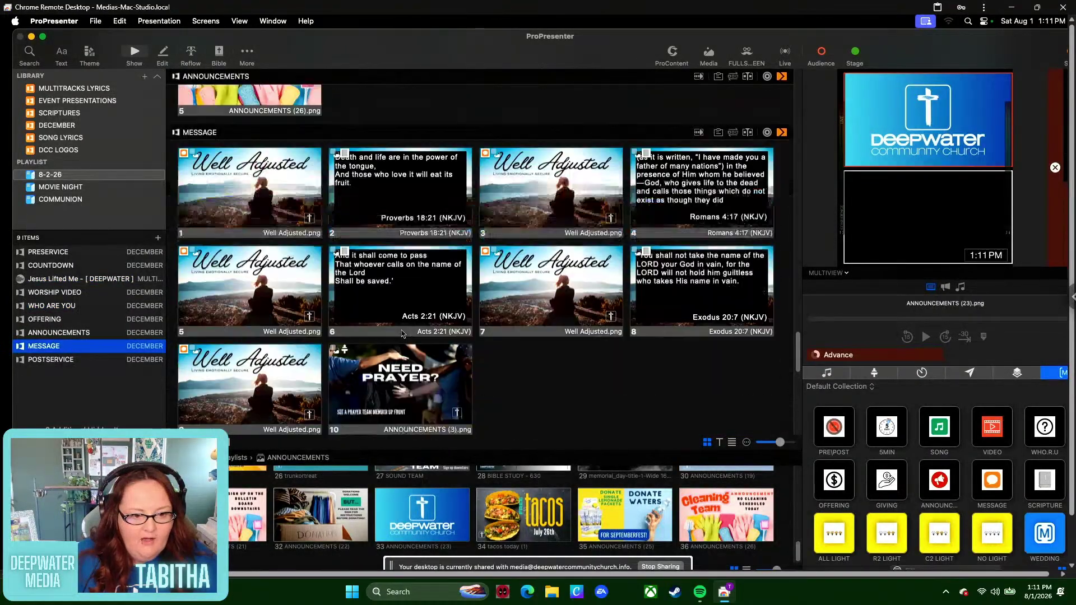
pyautogui.scroll(-3, 402, 334)
pyautogui.scroll(3, 350, 353)
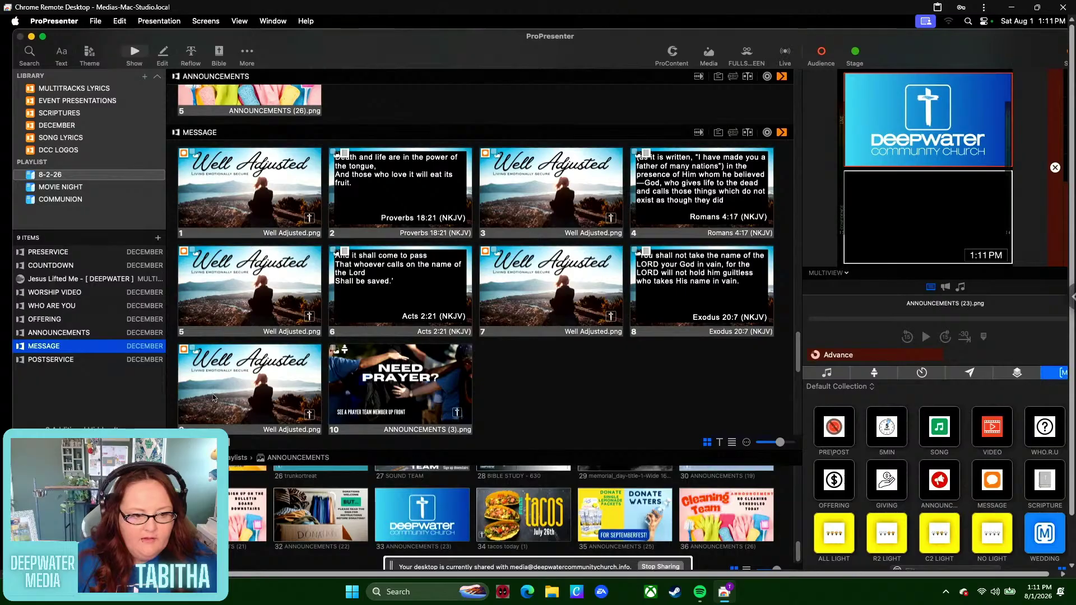
pyautogui.click(175, 399)
pyautogui.keyDown('super'); pyautogui.click(235, 317); pyautogui.keyUp('super')
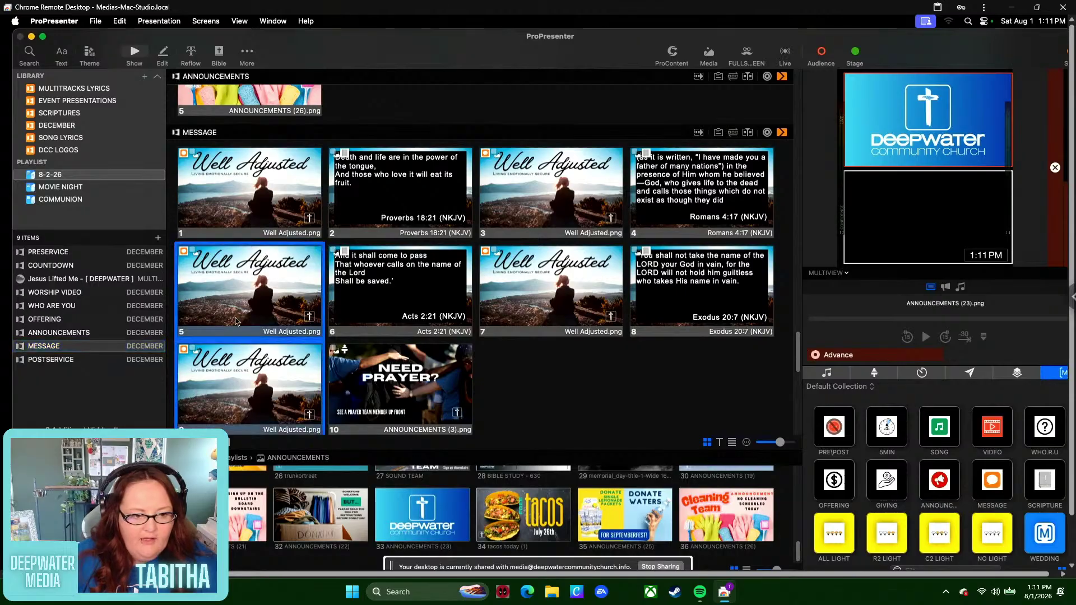
pyautogui.keyDown('super'); pyautogui.click(373, 287); pyautogui.keyUp('super')
pyautogui.keyDown('super'); pyautogui.click(538, 294); pyautogui.keyUp('super')
pyautogui.keyDown('super'); pyautogui.click(653, 293); pyautogui.keyUp('super')
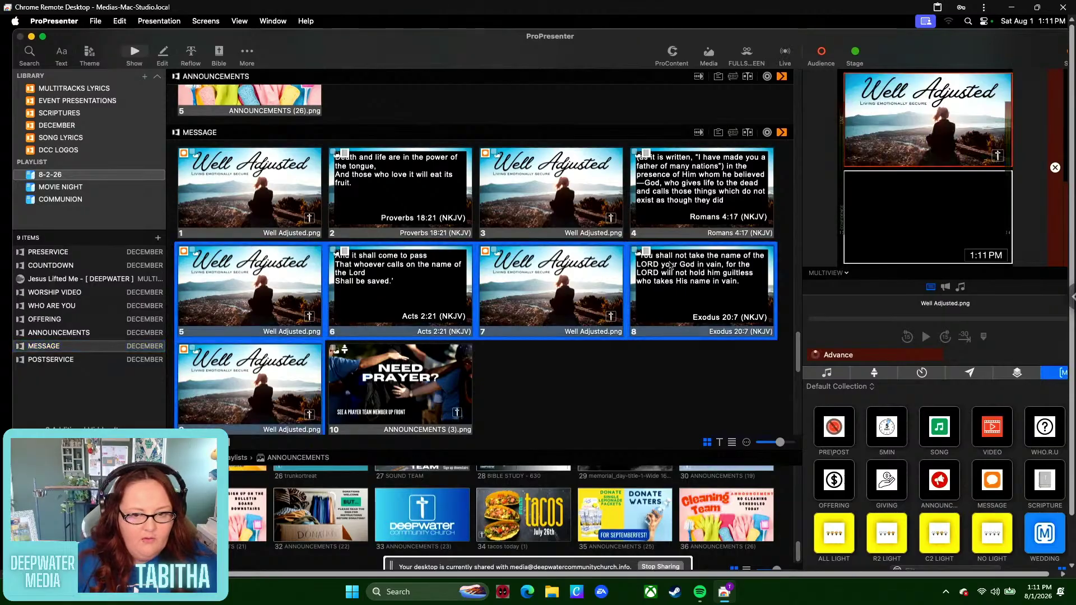
pyautogui.keyDown('super'); pyautogui.click(668, 219); pyautogui.keyUp('super')
pyautogui.keyDown('super'); pyautogui.click(552, 207); pyautogui.keyUp('super')
pyautogui.keyDown('super'); pyautogui.click(439, 208); pyautogui.keyUp('super')
pyautogui.press('Delete')
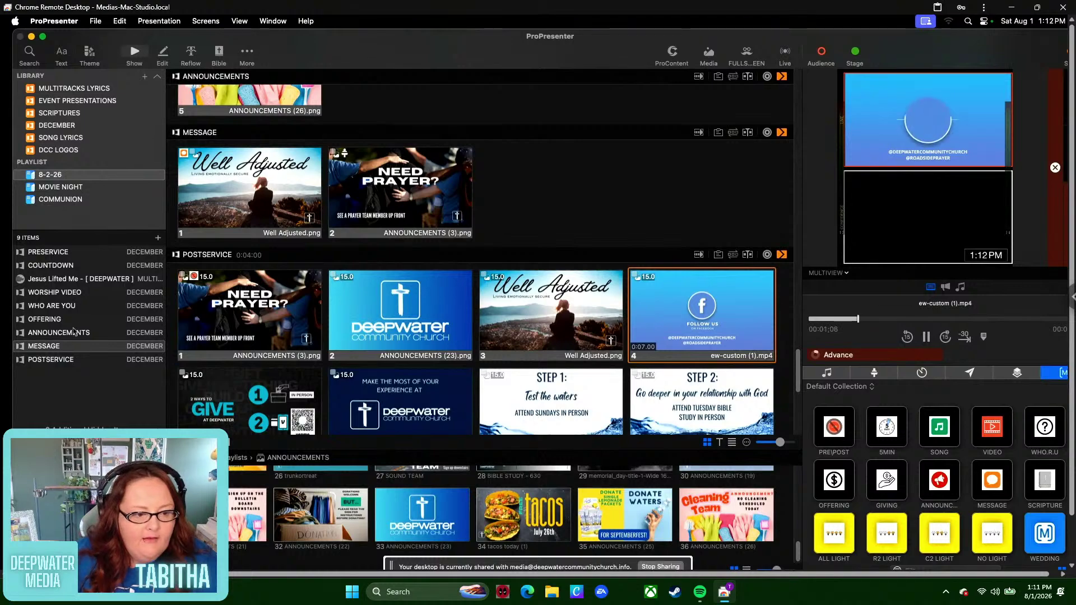
# - Disable the Saturday Mornings roadside prayer slide in the PRESERVICE presentation and look over its remaining slides
pyautogui.click(71, 257)
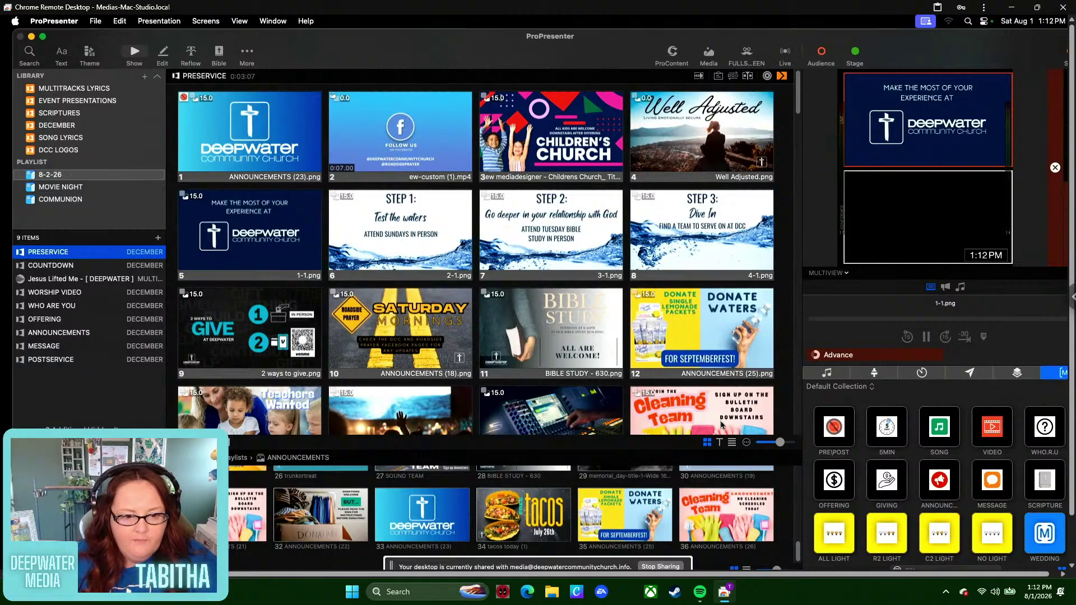
pyautogui.rightClick(426, 329)
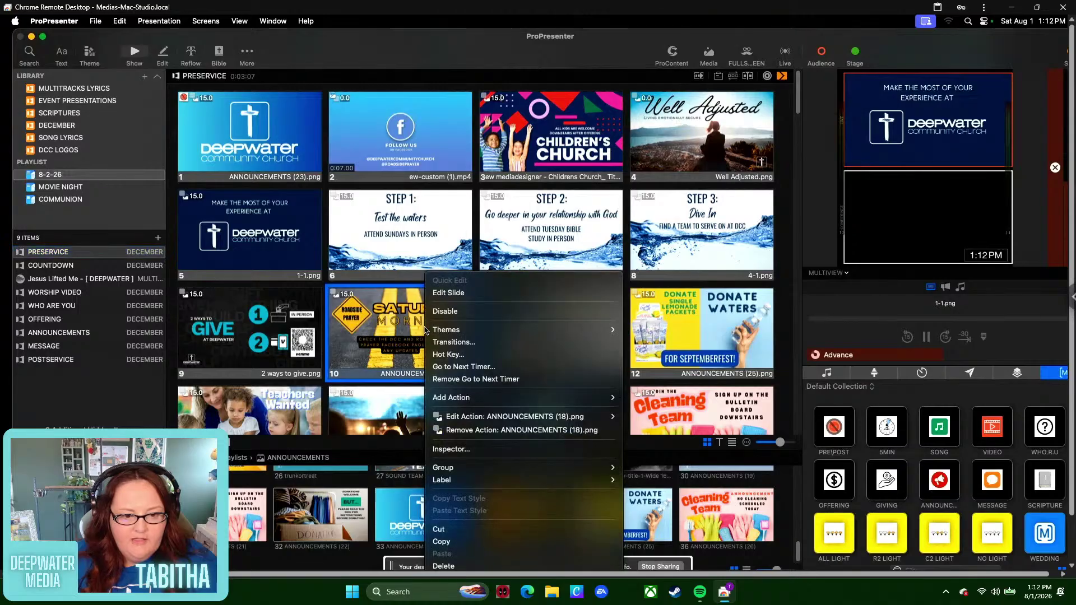
pyautogui.click(460, 313)
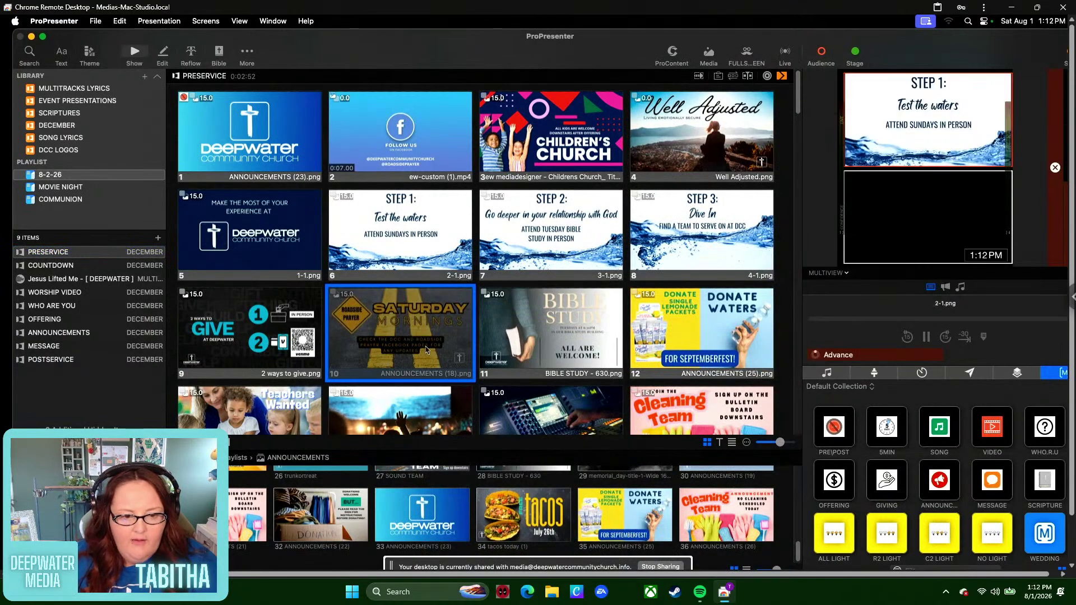
pyautogui.scroll(-3, 441, 341)
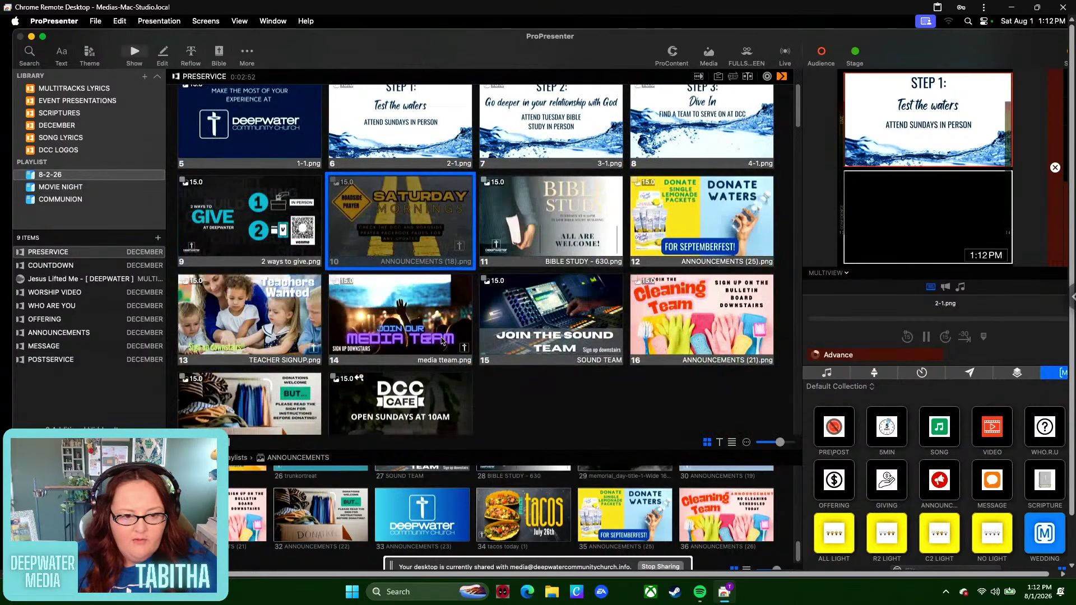
pyautogui.scroll(-2, 442, 341)
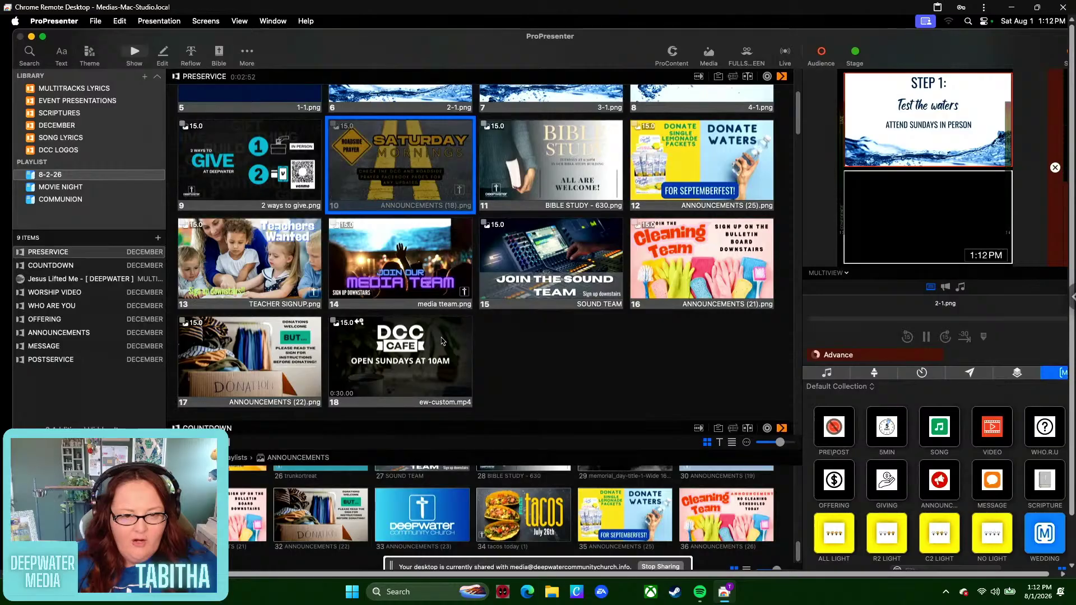
pyautogui.scroll(2, 441, 341)
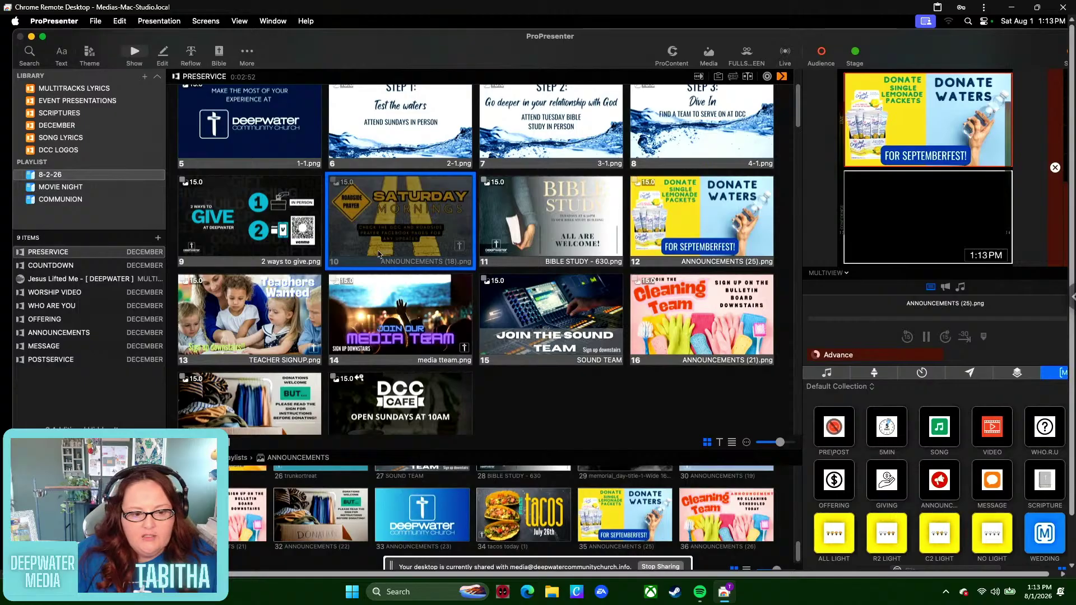
pyautogui.scroll(-4, 370, 275)
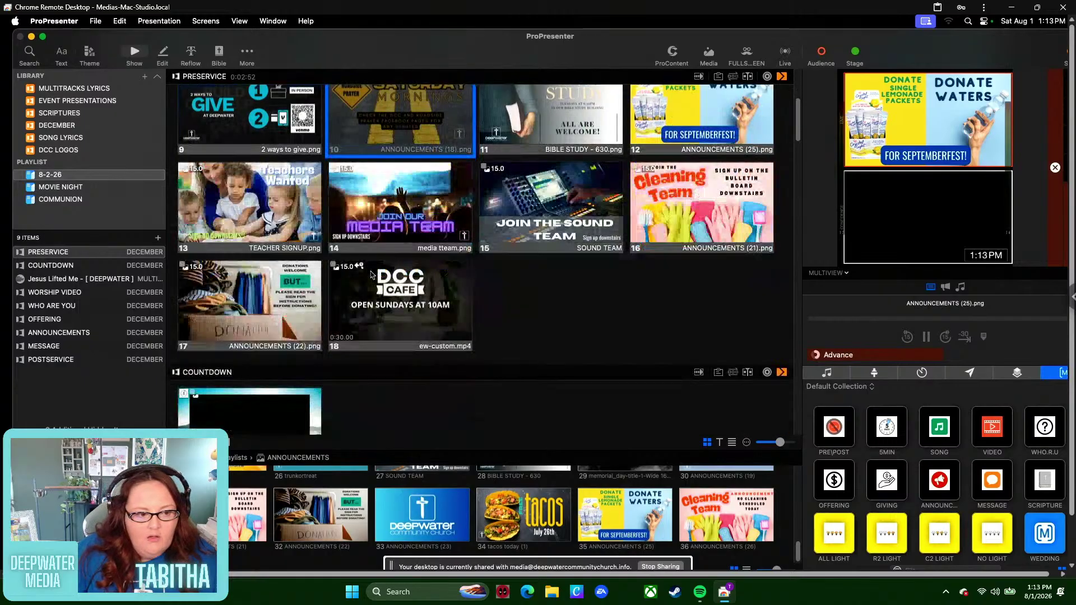
# - In the POSTSERVICE presentation, move the Facebook Follow Us slide ahead of Well Adjusted and disable the Saturday Mornings slide
pyautogui.click(46, 364)
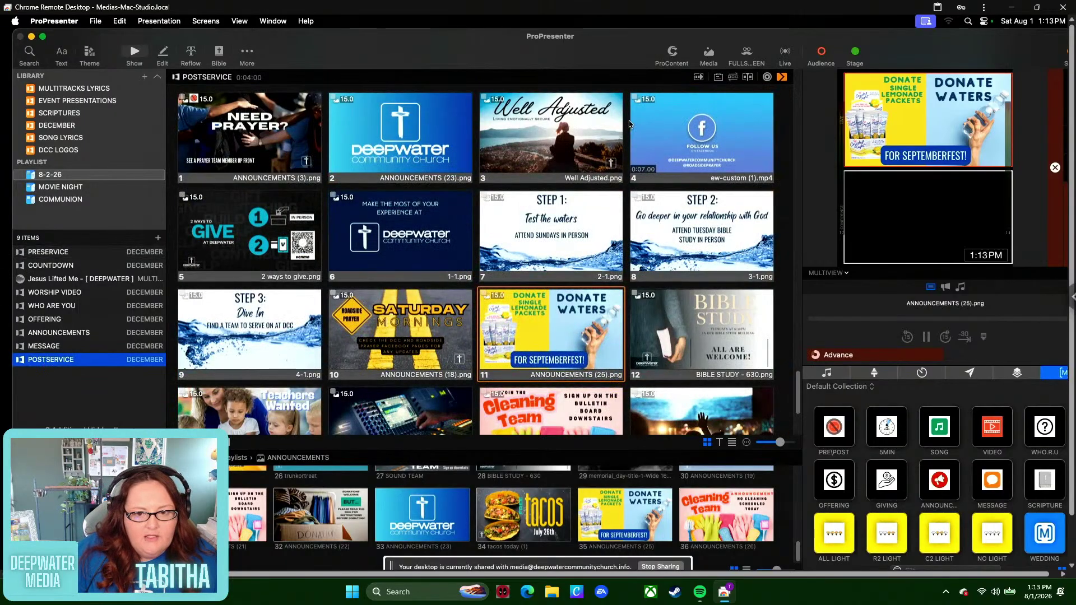
pyautogui.moveTo(720, 138); pyautogui.dragTo(477, 163)
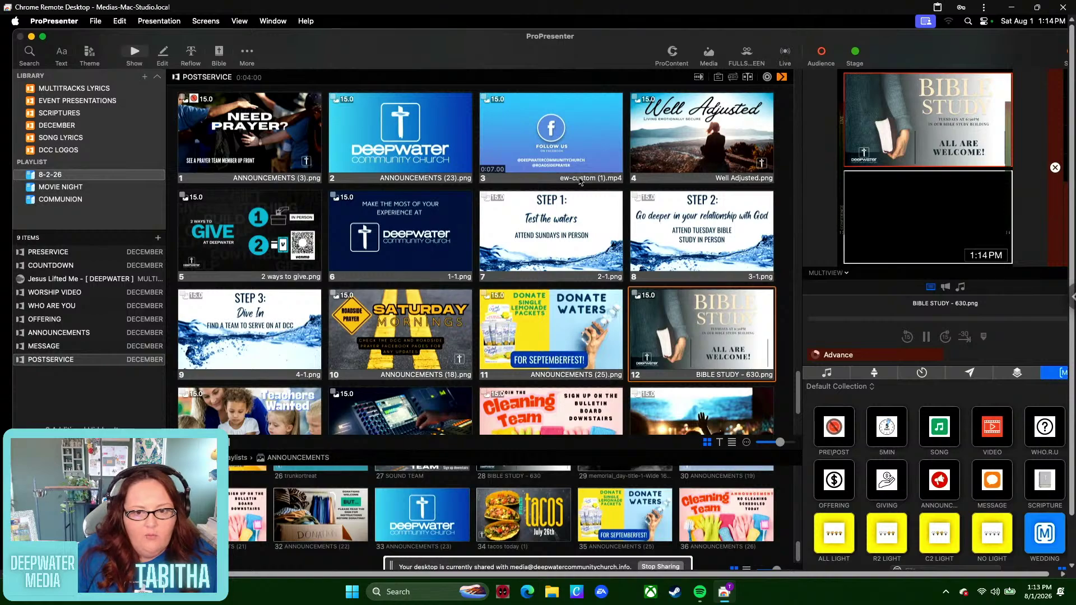
pyautogui.rightClick(402, 307)
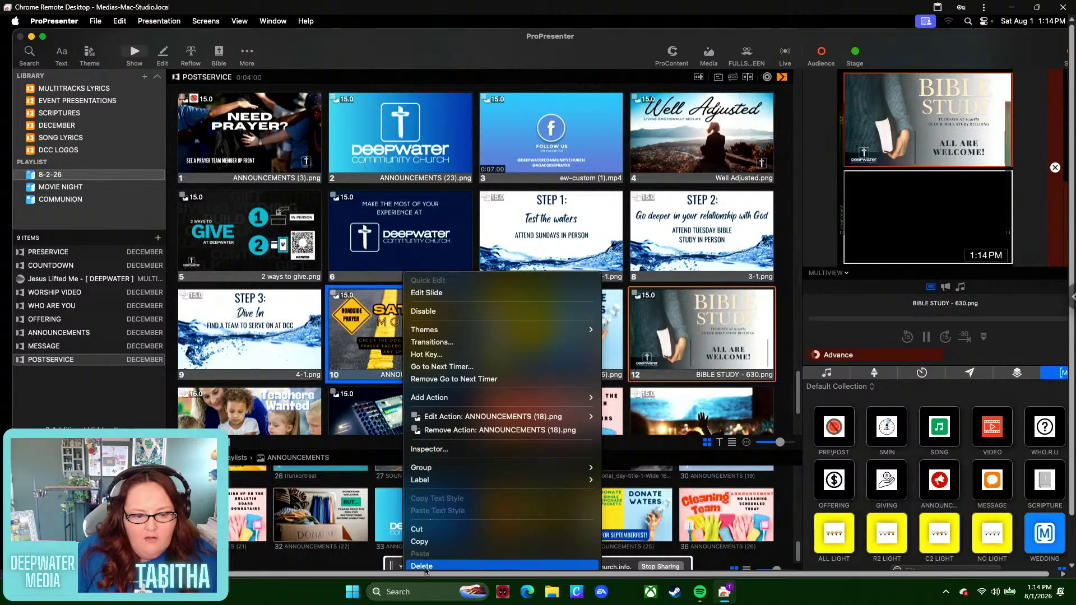
pyautogui.click(436, 312)
pyautogui.scroll(-5, 632, 287)
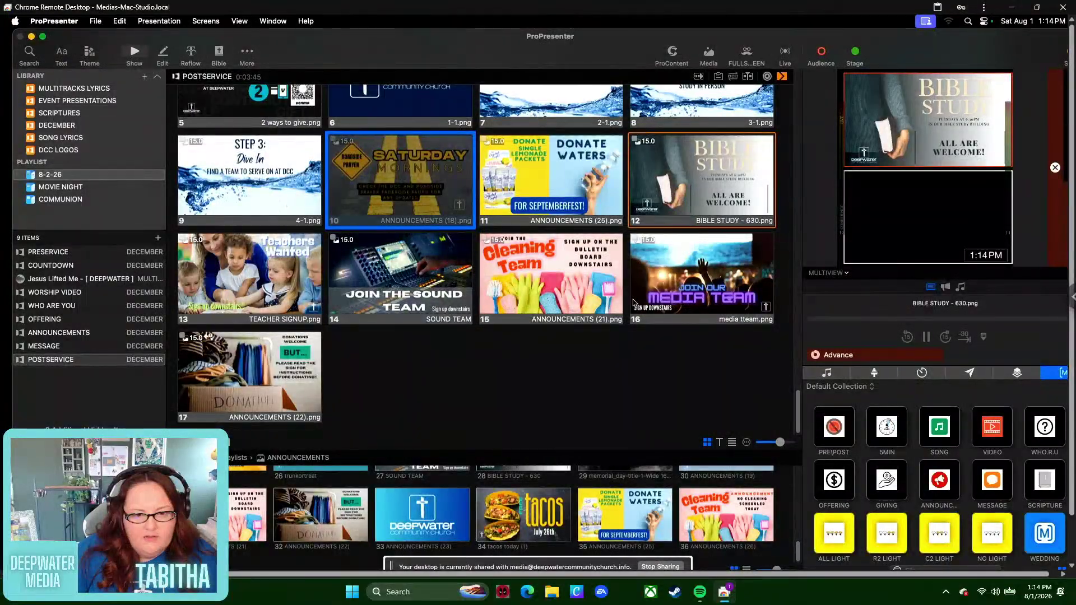
pyautogui.scroll(5, 634, 307)
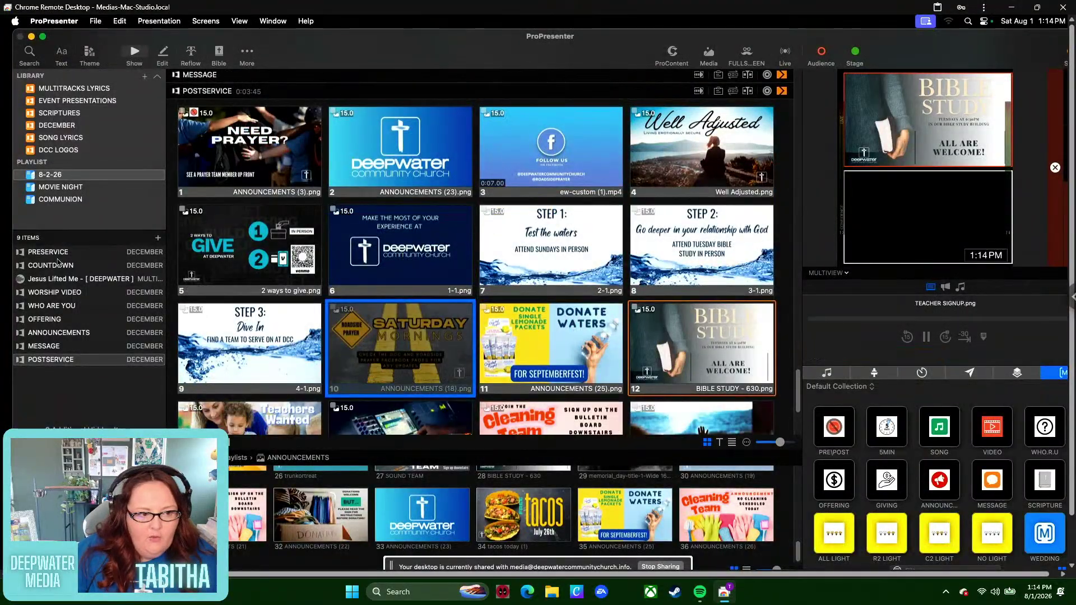
pyautogui.click(62, 267)
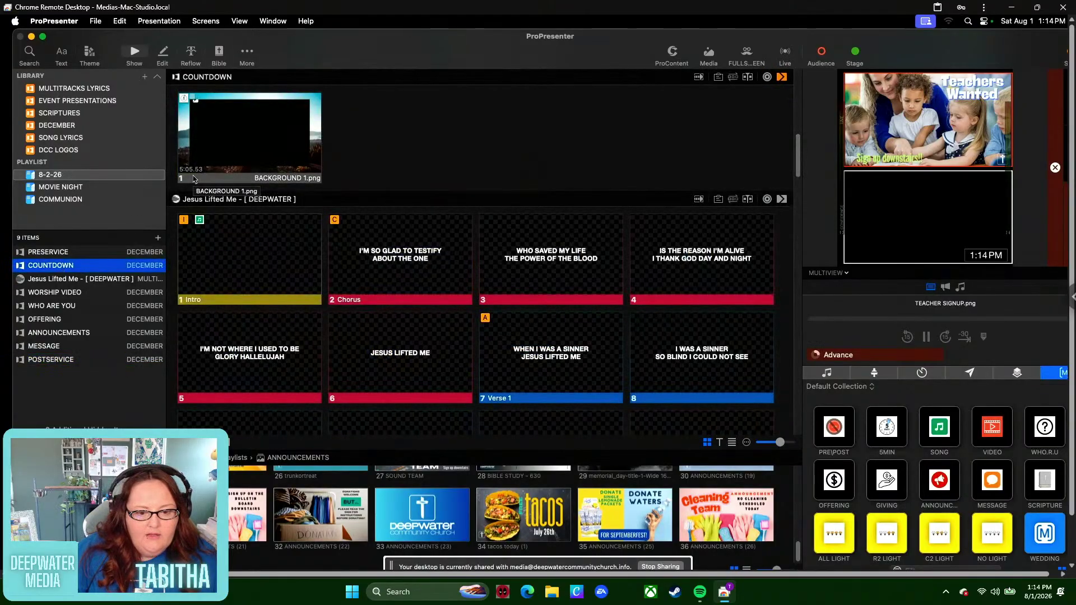
pyautogui.scroll(-7, 325, 264)
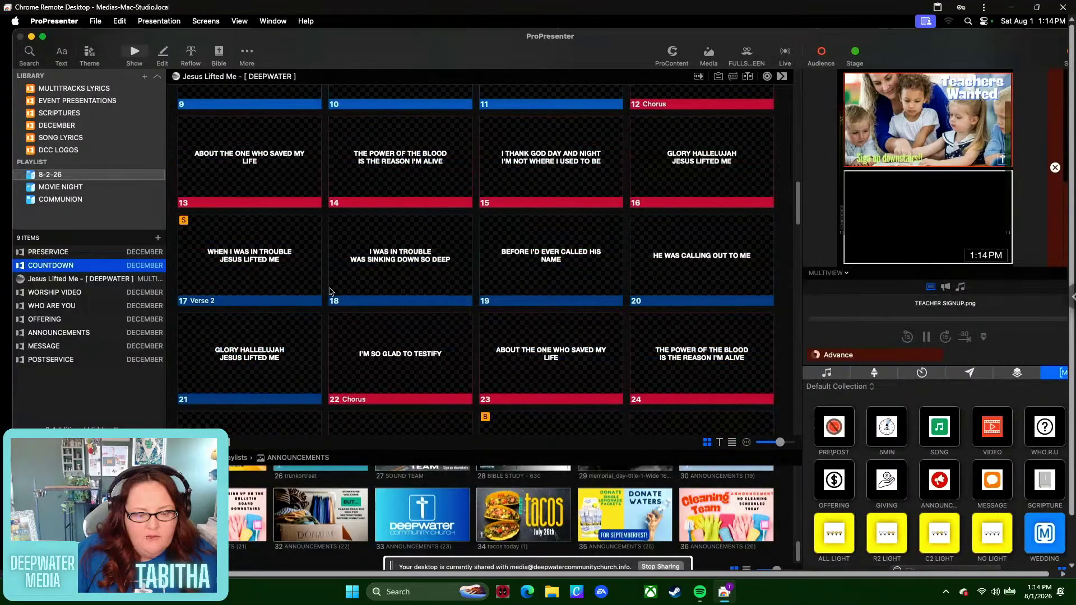
pyautogui.scroll(10, 336, 303)
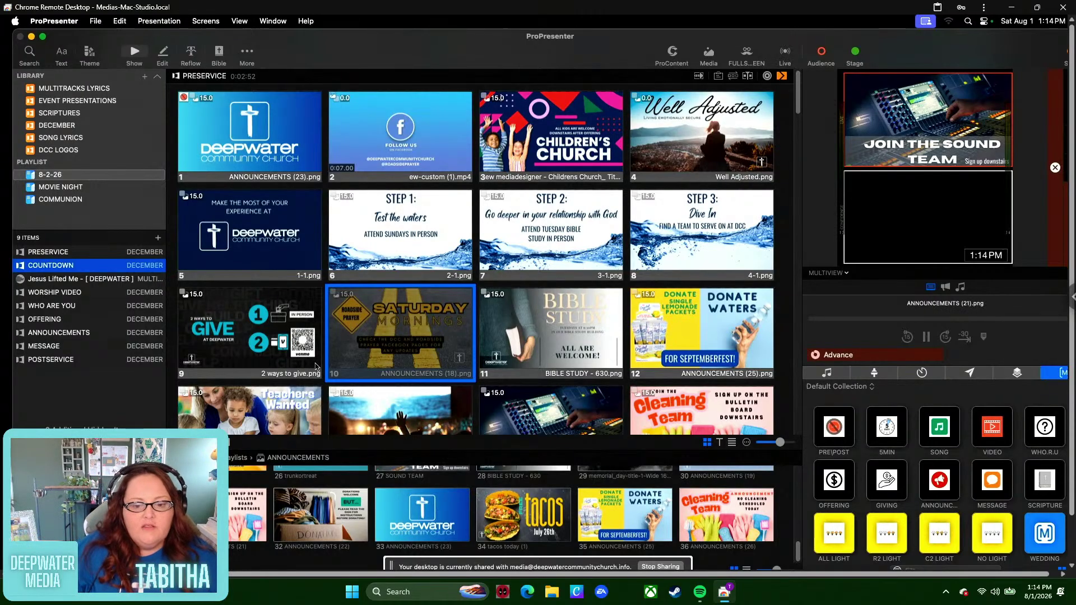
# - Search the library for "my jes" and add the MULTITRACKS LYRICS version of My Jesus after Jesus Lifted Me in the 8-2-26 playlist
pyautogui.click(98, 280)
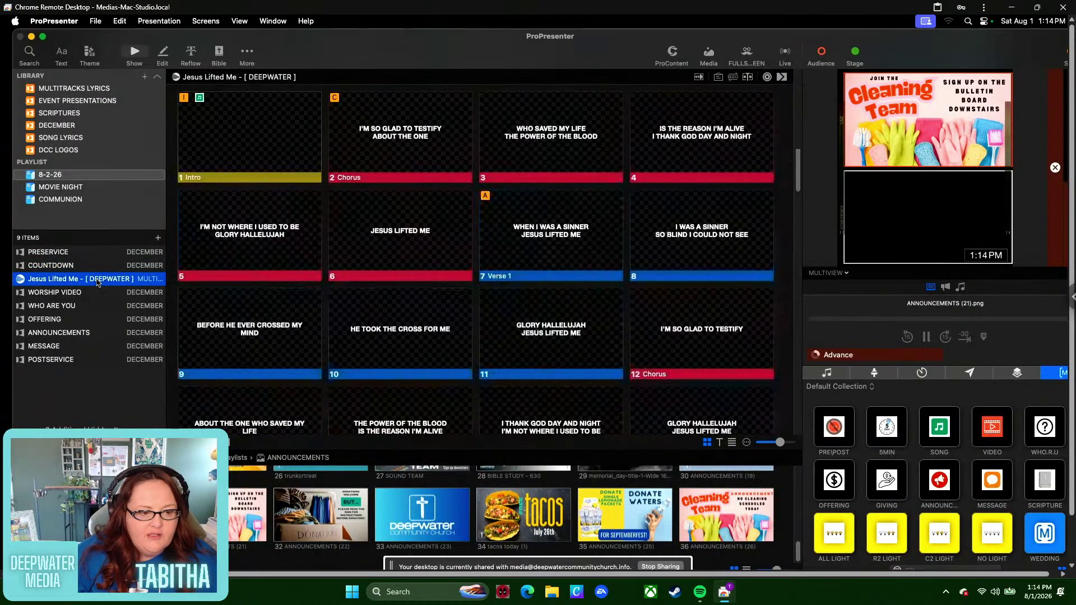
pyautogui.moveTo(97, 280)
pyautogui.mouseDown()
pyautogui.moveTo(97, 261)
pyautogui.moveTo(94, 289)
pyautogui.mouseUp()
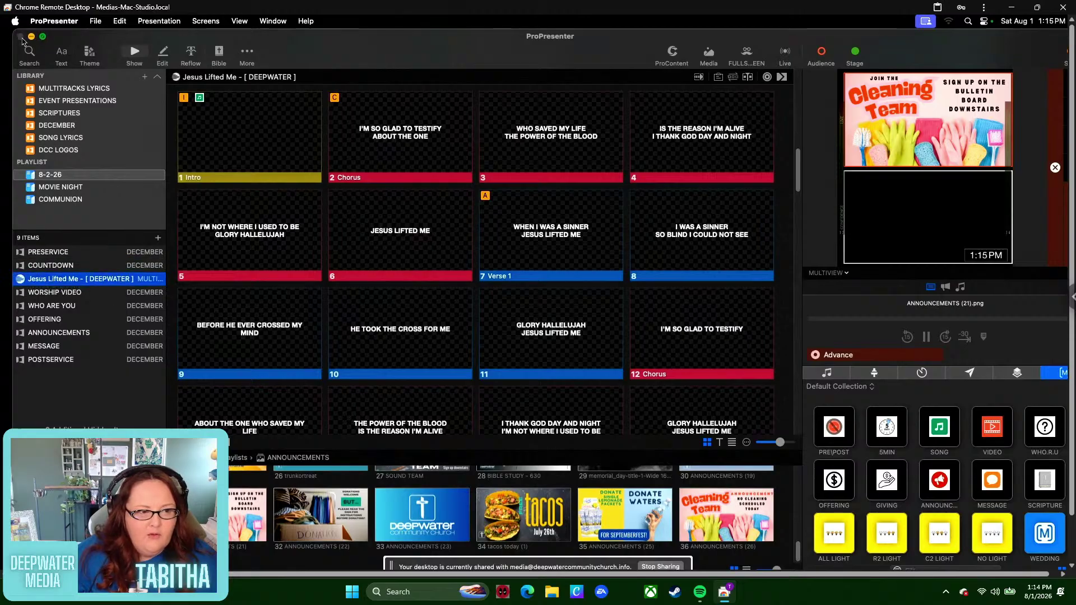
pyautogui.click(29, 53)
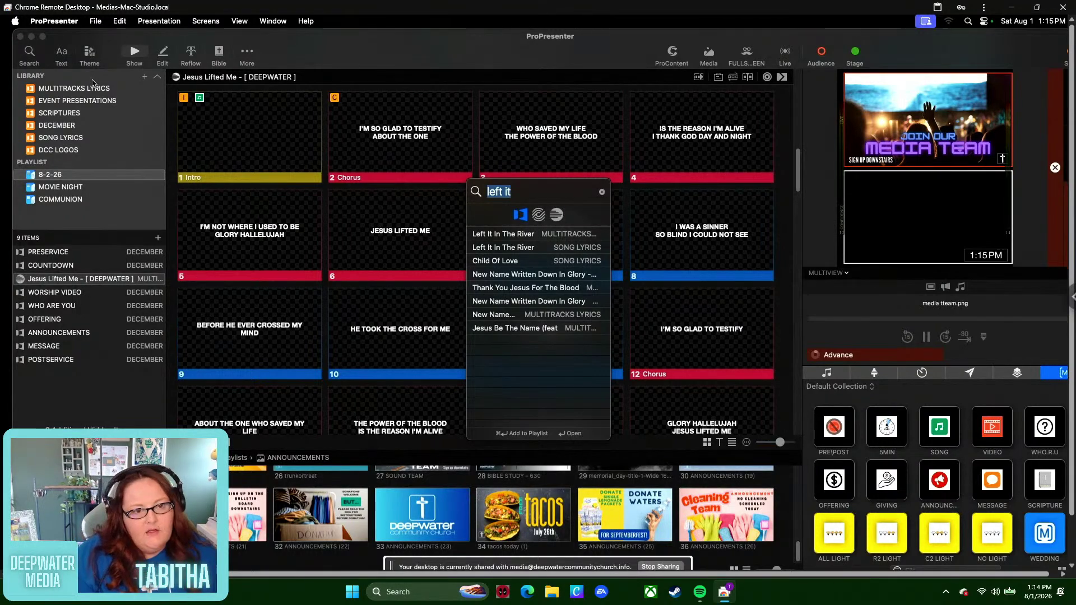
pyautogui.write('my jes')
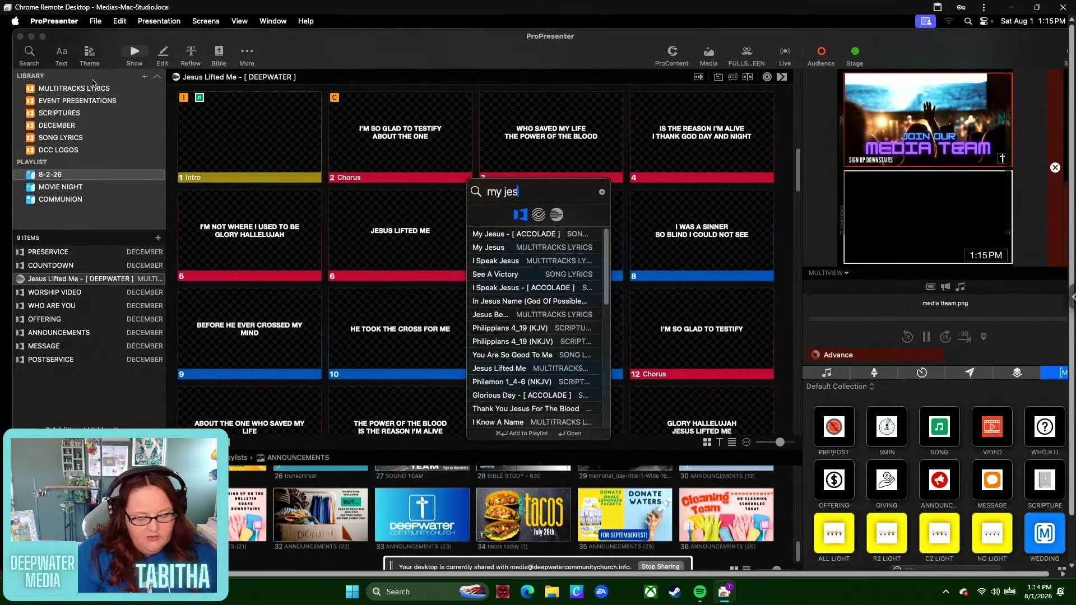
pyautogui.click(559, 250)
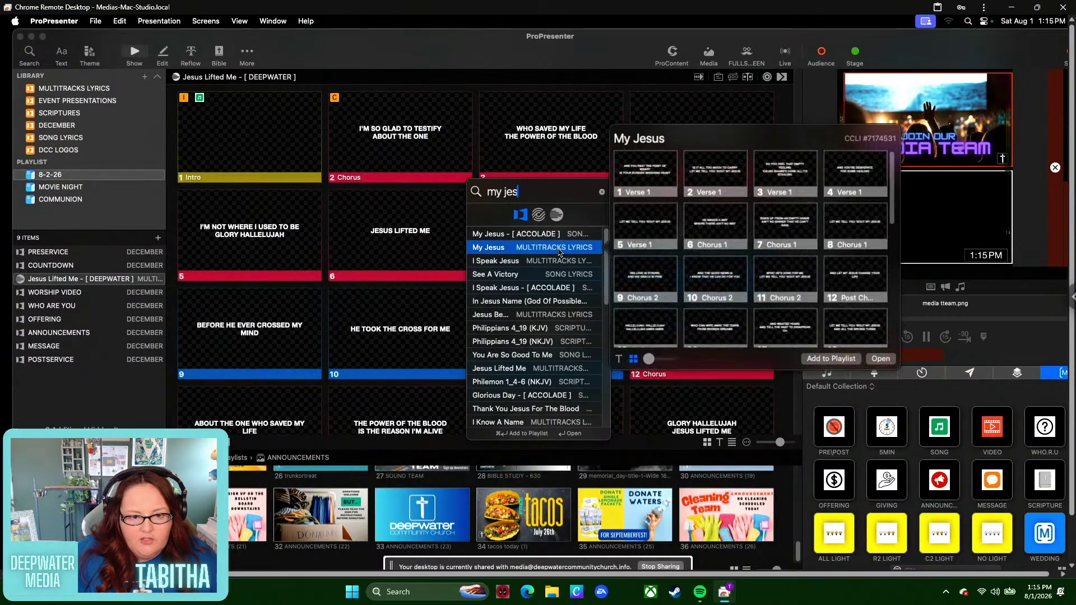
pyautogui.click(810, 358)
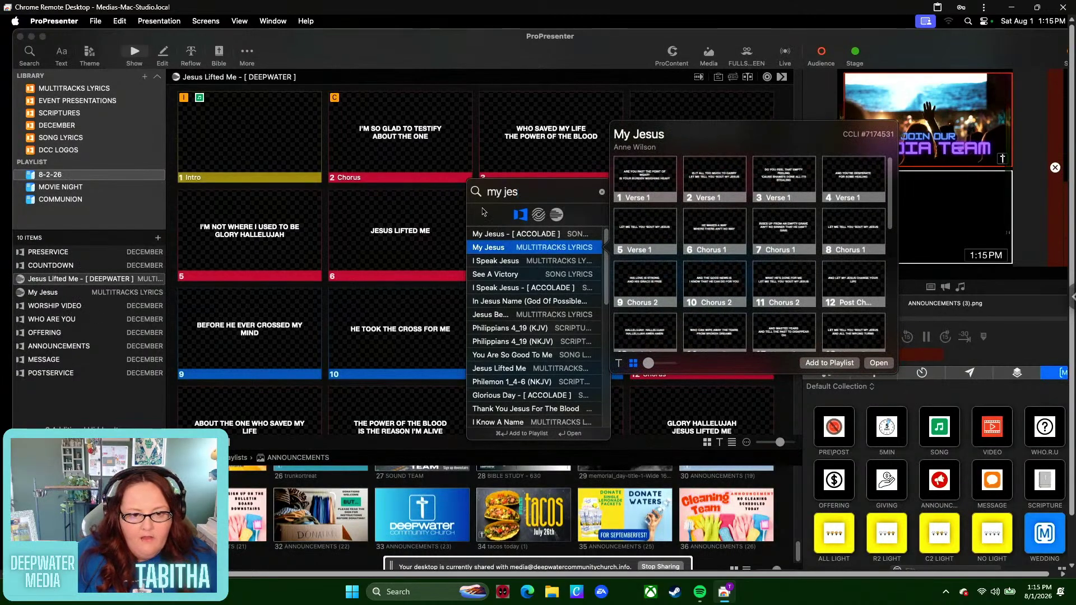
# - Import Praise by Elevation Worship from MultiTracks into the MULTITRACKS LYRICS library and 8-2-26 playlist, and place it directly below WORSHIP VIDEO
pyautogui.click(602, 192)
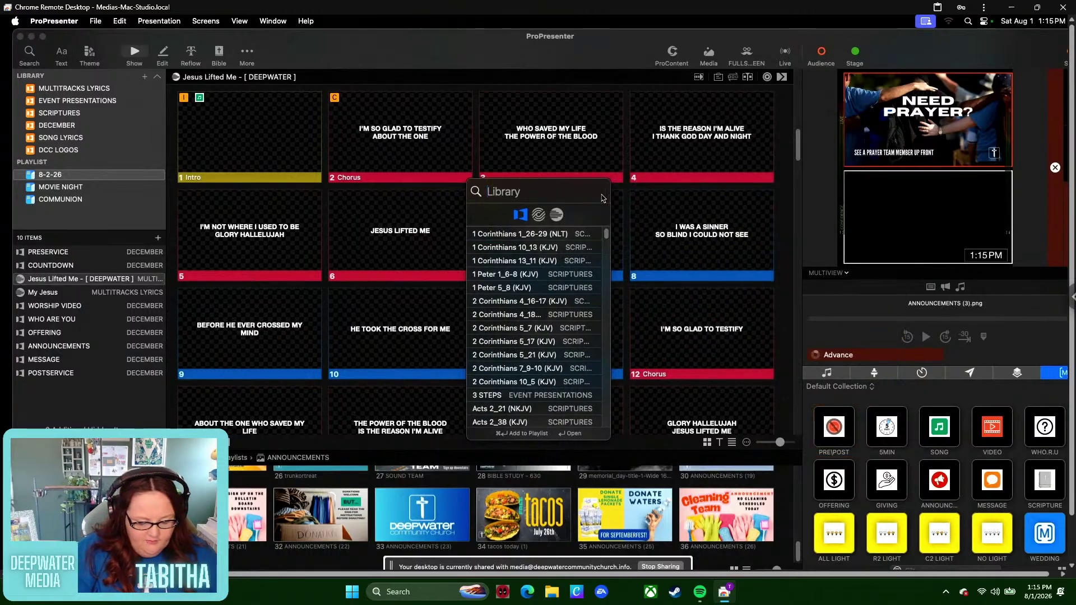
pyautogui.write('praise')
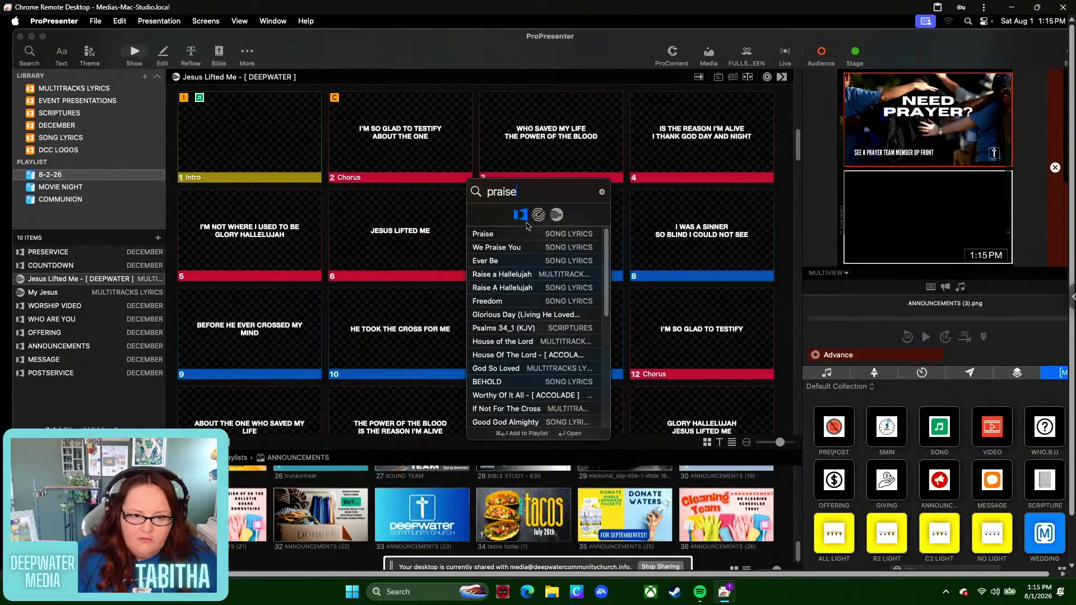
pyautogui.click(557, 215)
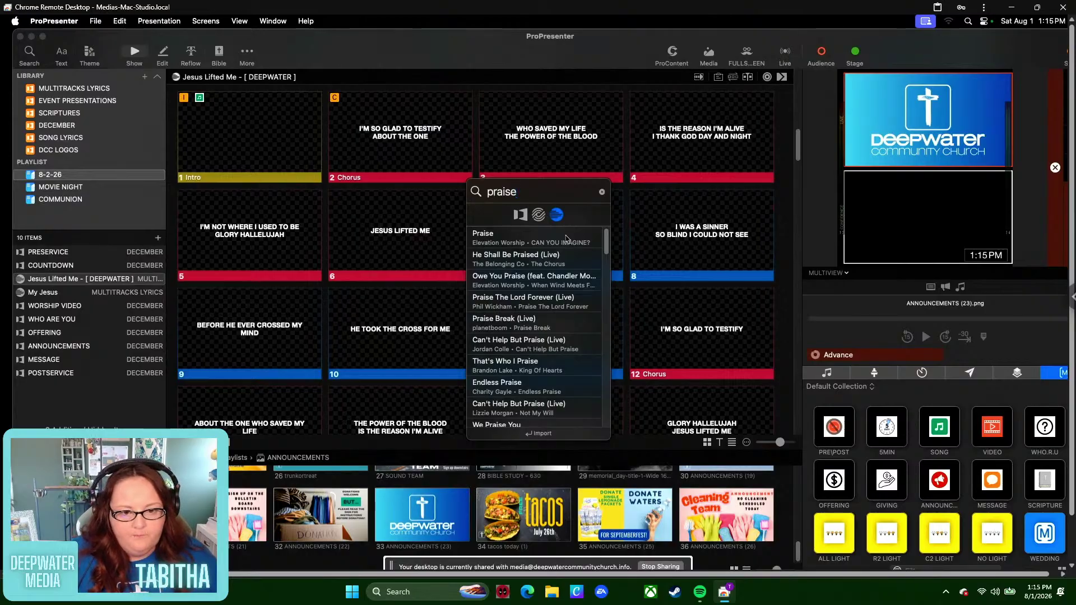
pyautogui.click(566, 238)
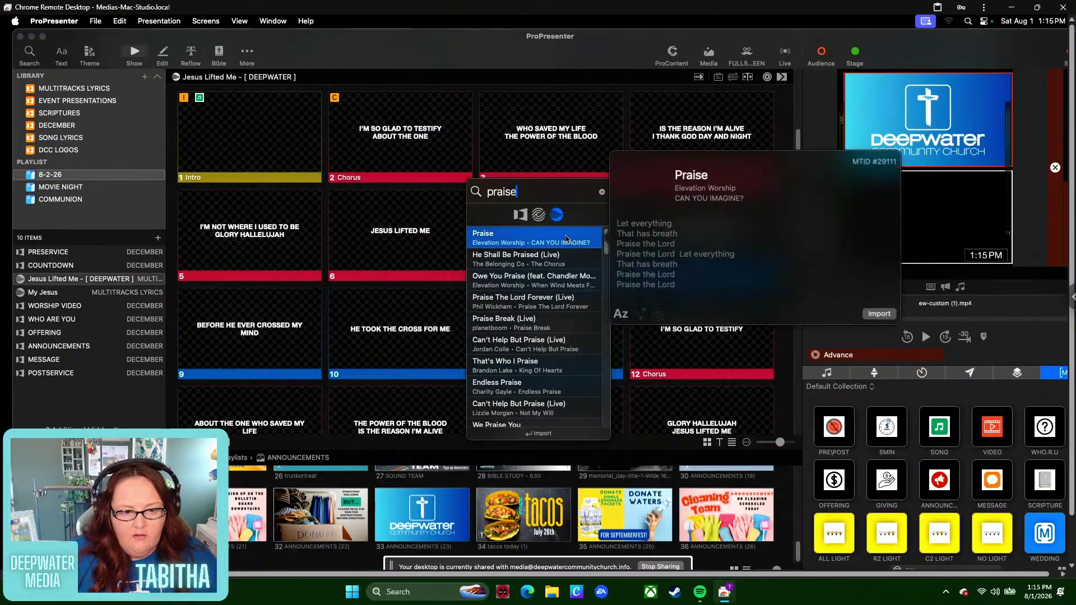
pyautogui.click(874, 313)
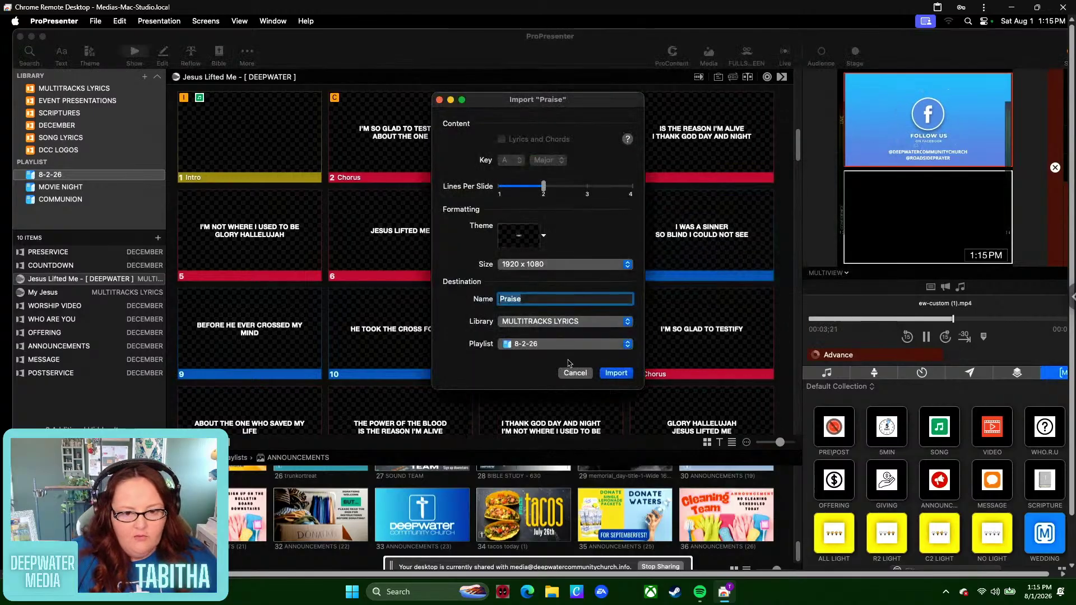
pyautogui.click(616, 373)
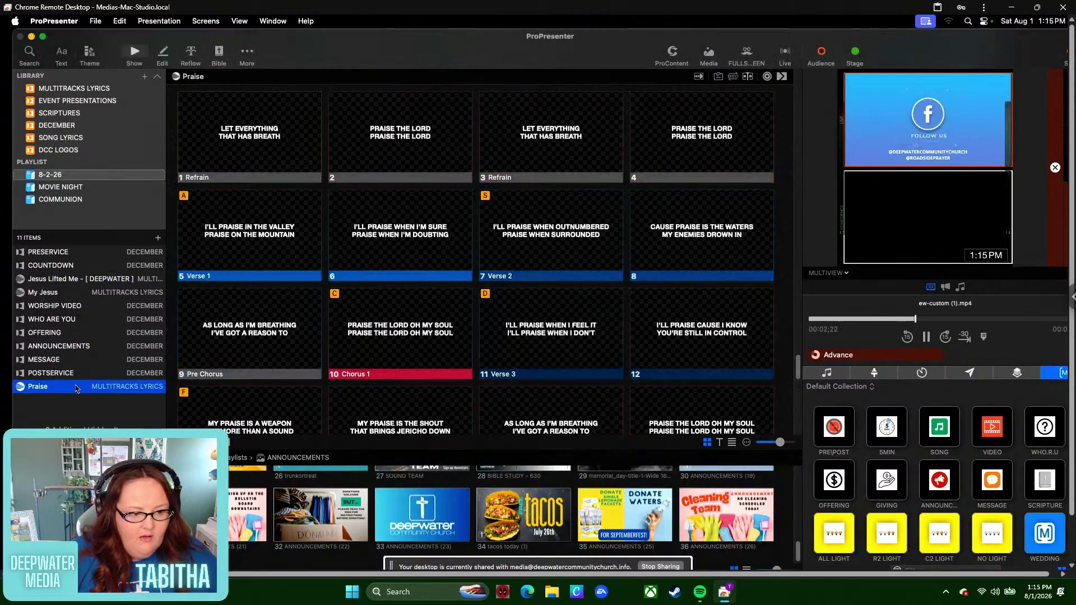
pyautogui.moveTo(76, 386); pyautogui.dragTo(74, 312)
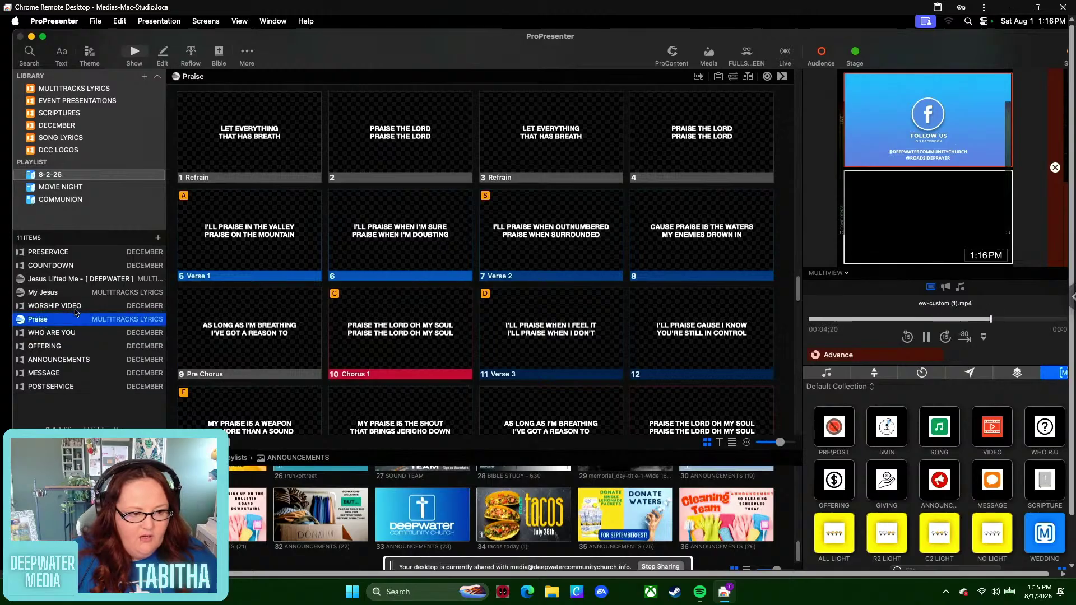
# - Switch the My Jesus playlist item to the DEEPWATER arrangement
pyautogui.click(65, 280)
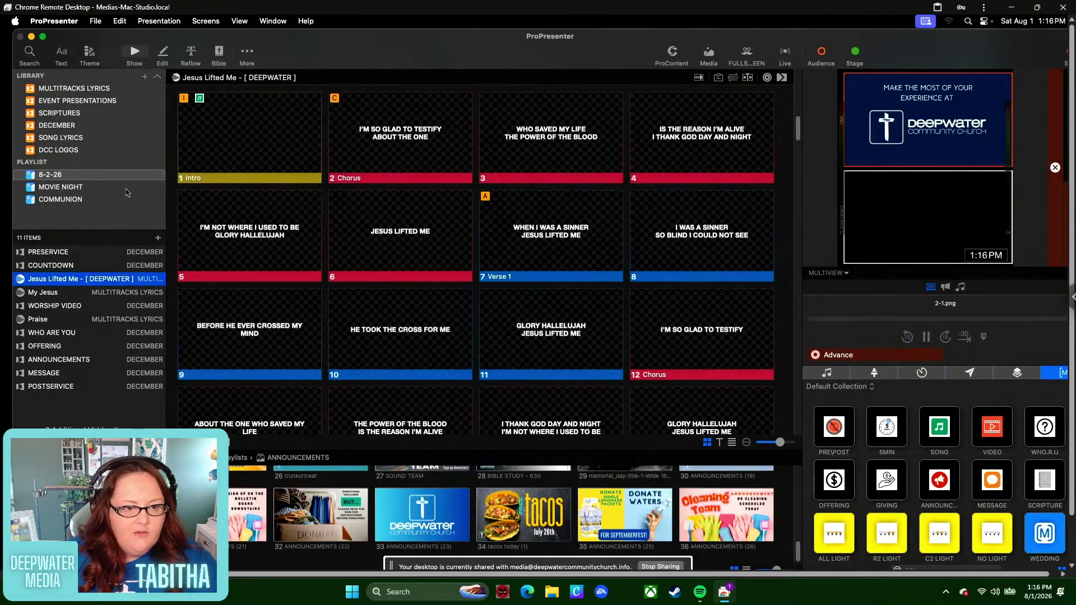
pyautogui.click(105, 292)
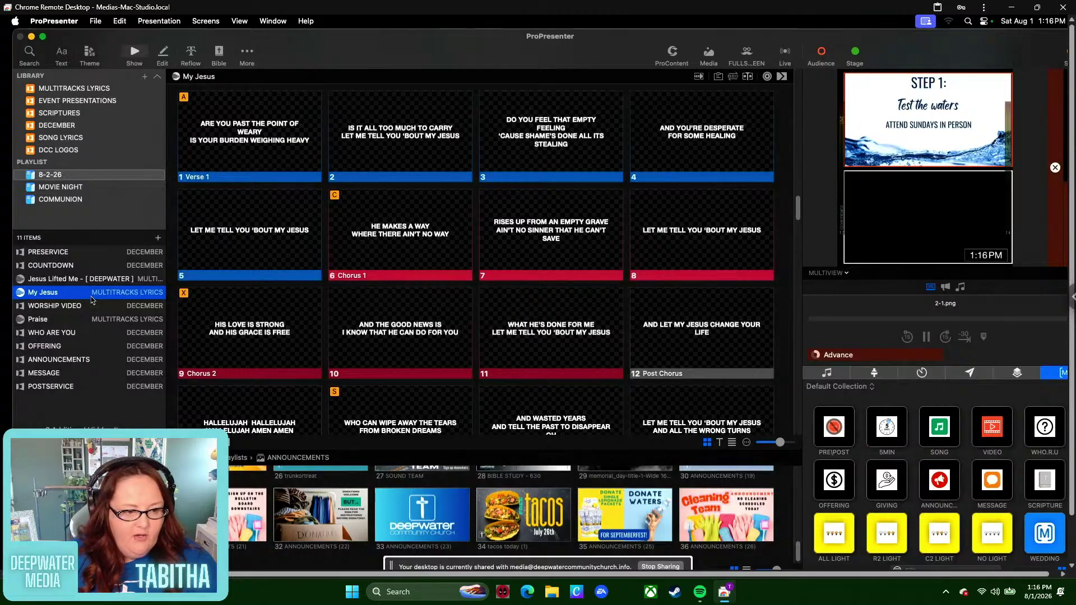
pyautogui.rightClick(92, 297)
pyautogui.moveTo(135, 333)
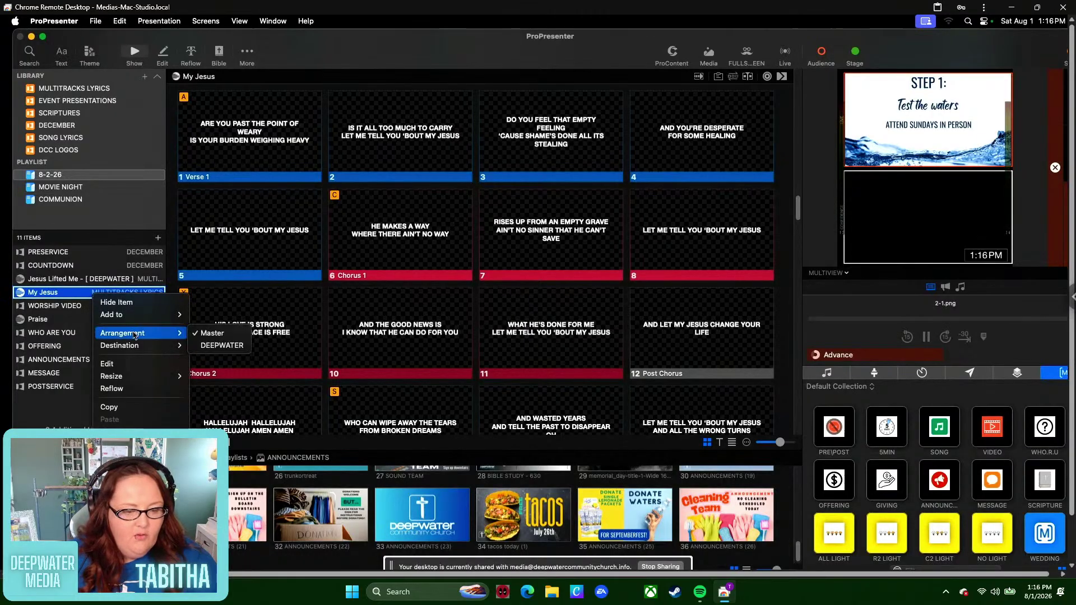
pyautogui.click(218, 346)
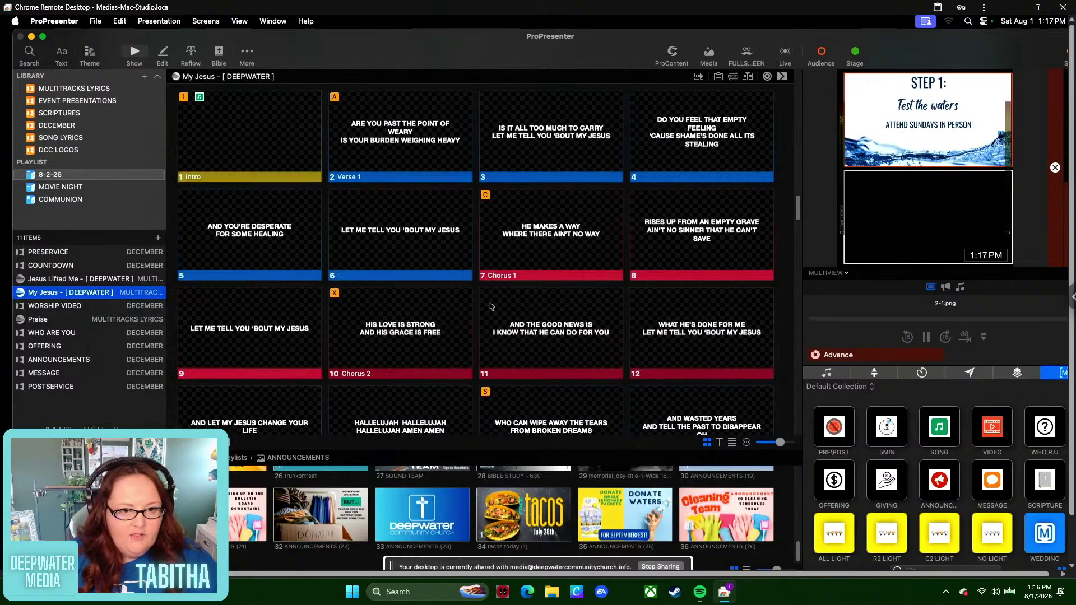
# - Add a blank slide after the last Refrain slide of Praise and assign it to the Intro group
pyautogui.click(113, 310)
pyautogui.click(111, 320)
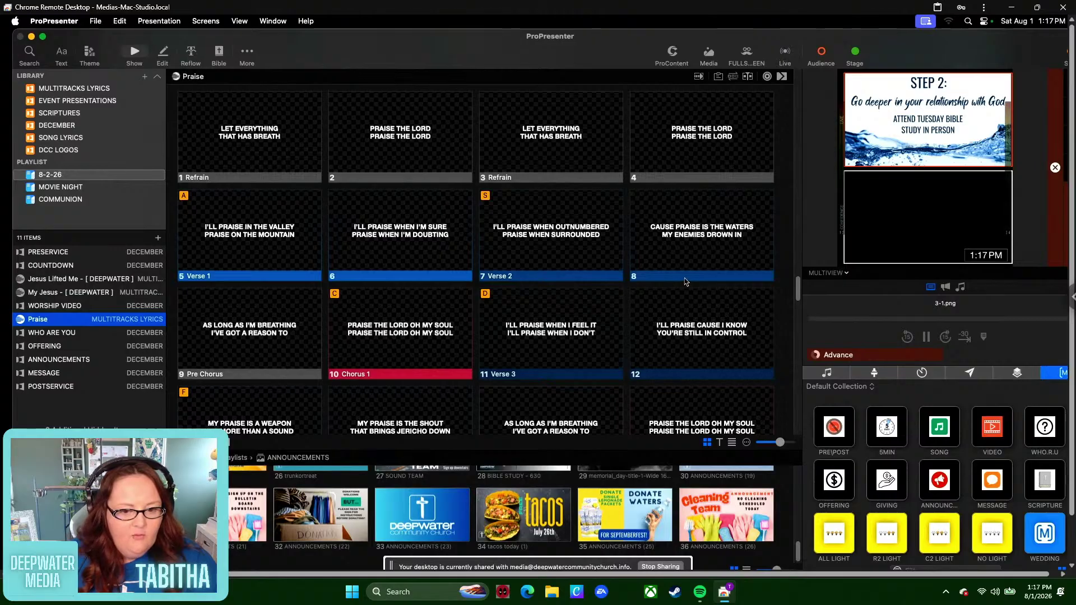
pyautogui.scroll(-5, 686, 281)
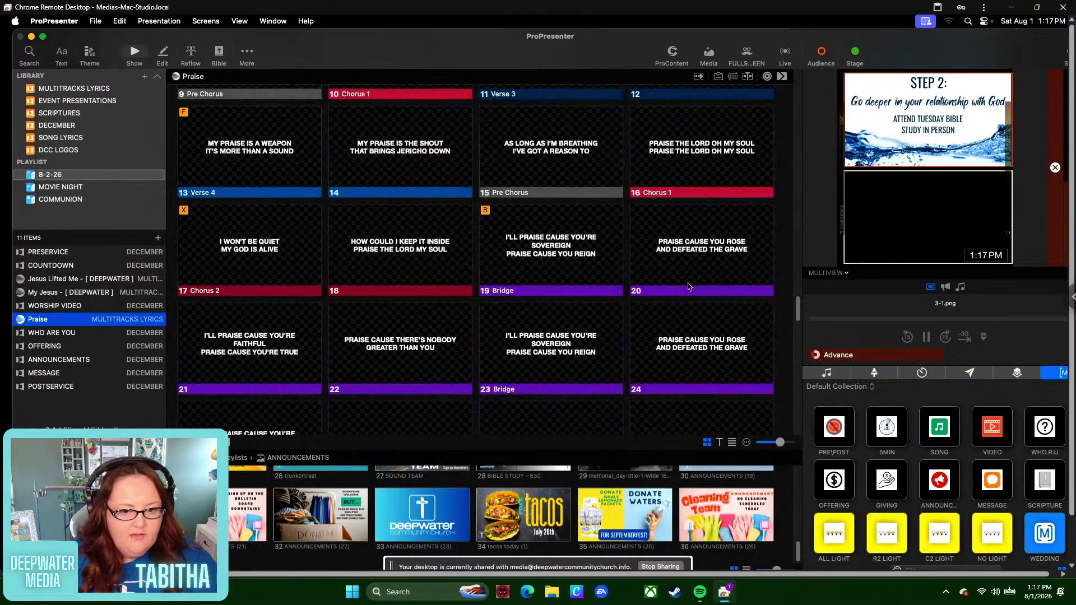
pyautogui.scroll(-8, 689, 286)
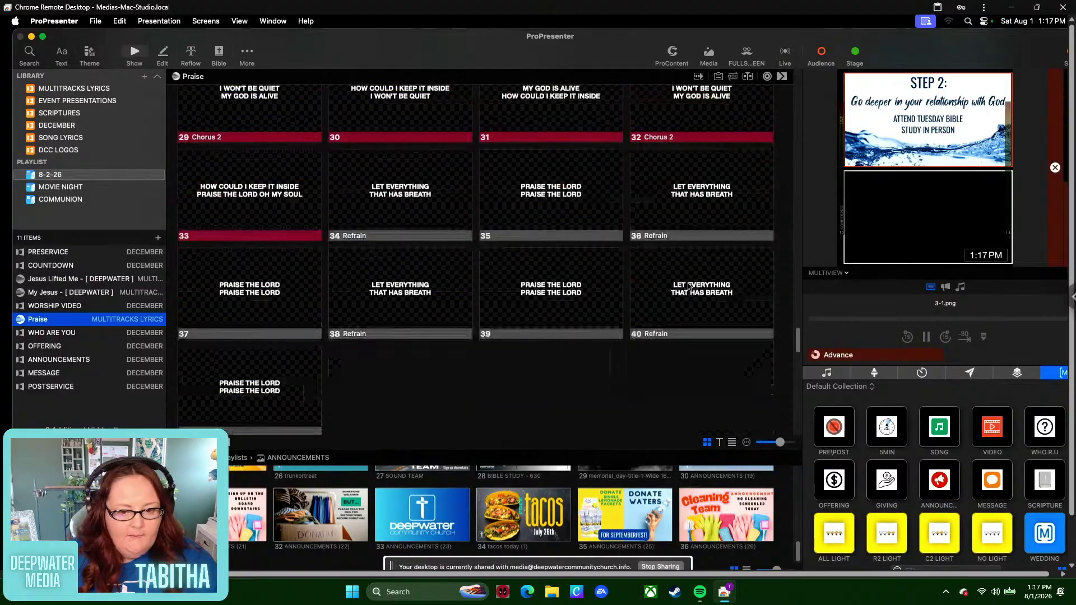
pyautogui.scroll(-2, 689, 287)
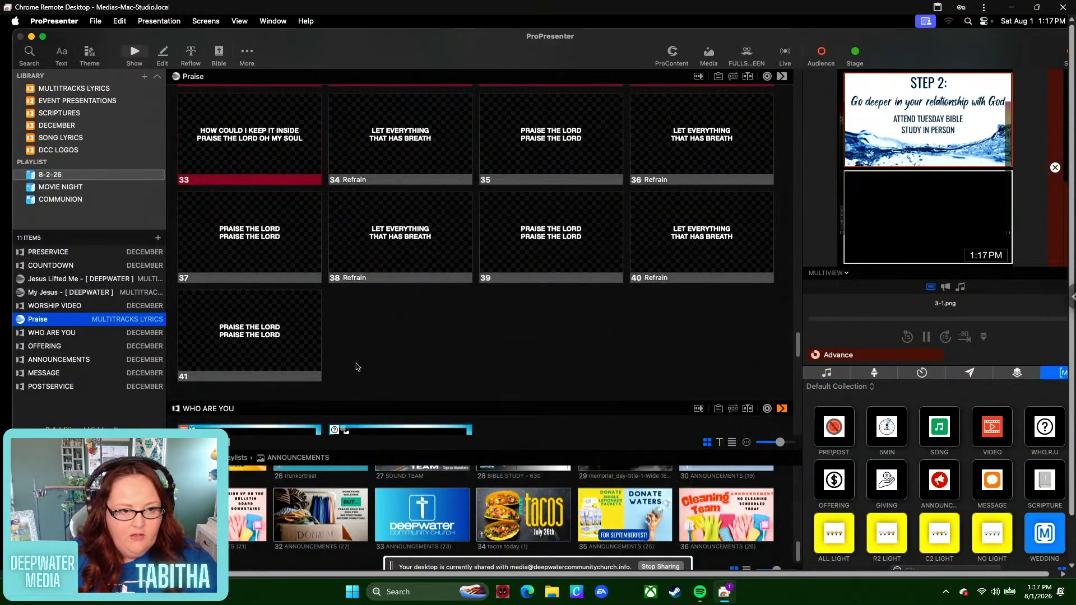
pyautogui.click(267, 360)
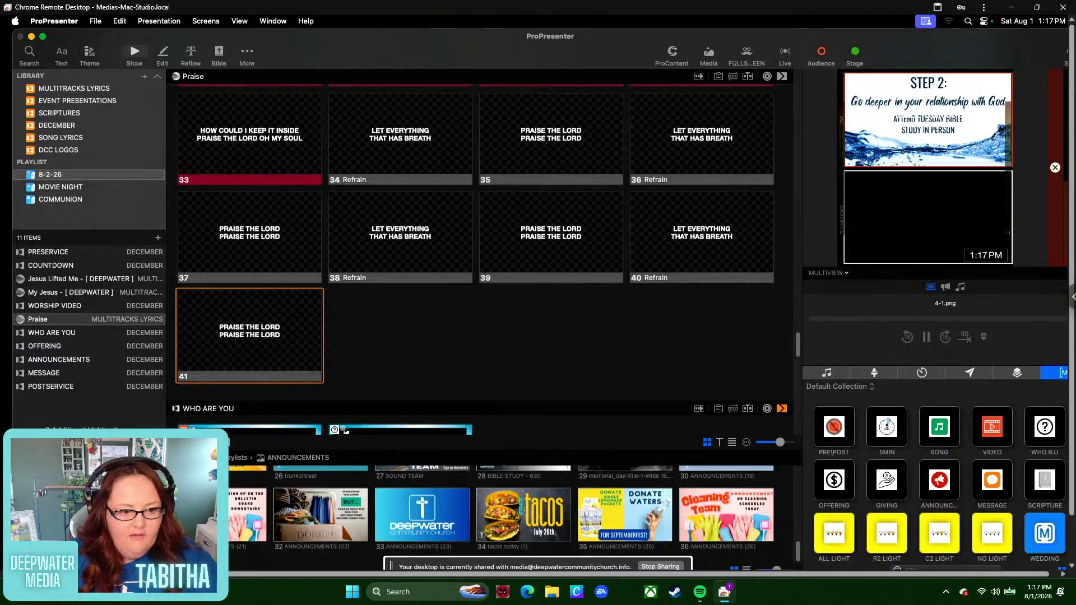
pyautogui.click(121, 436)
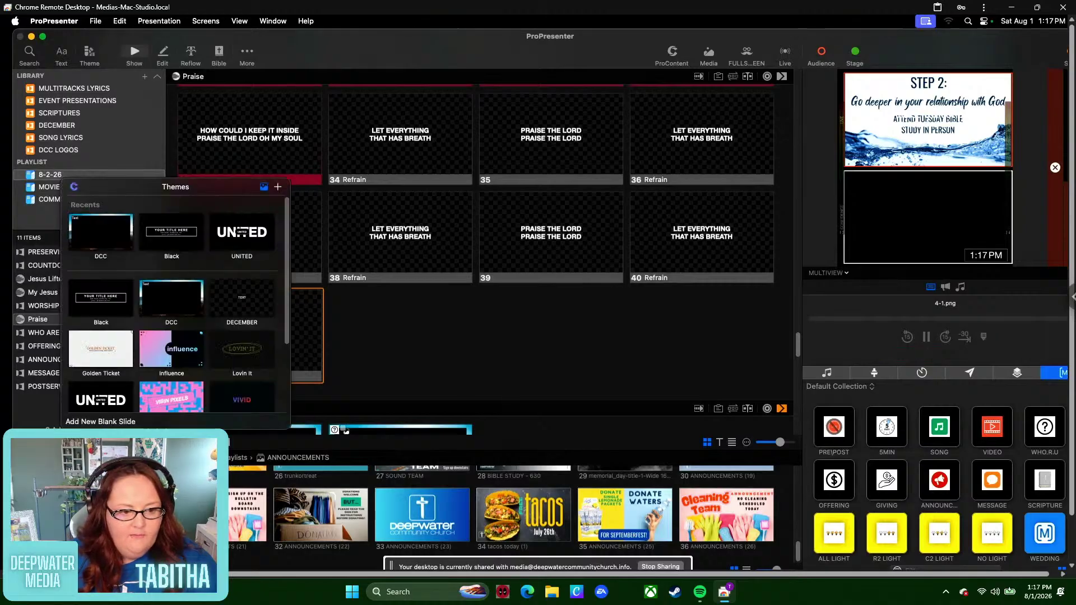
pyautogui.click(121, 422)
pyautogui.rightClick(435, 328)
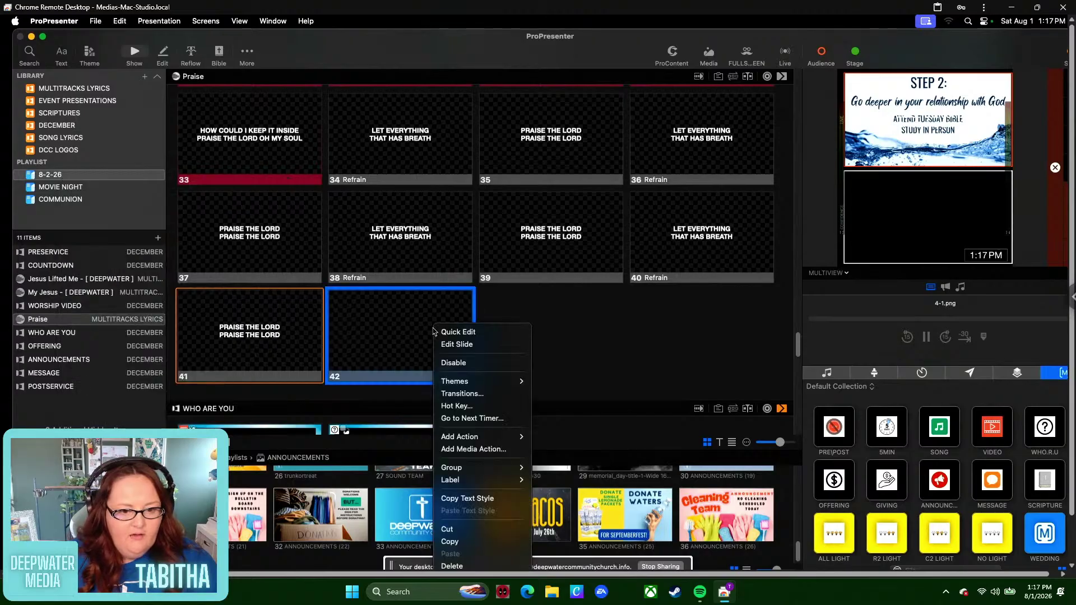
pyautogui.moveTo(487, 468)
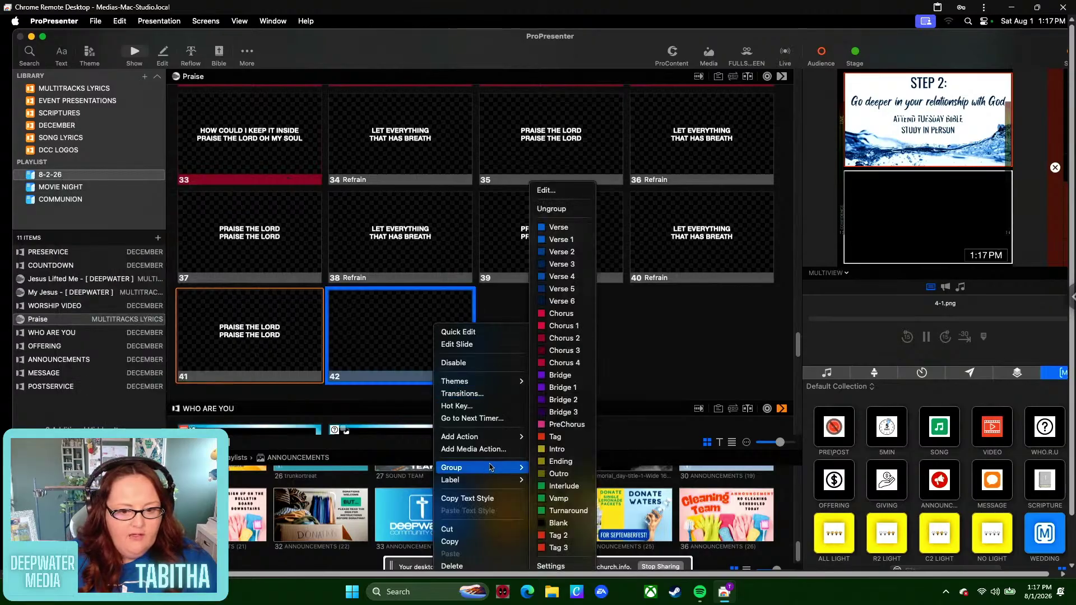
pyautogui.click(559, 449)
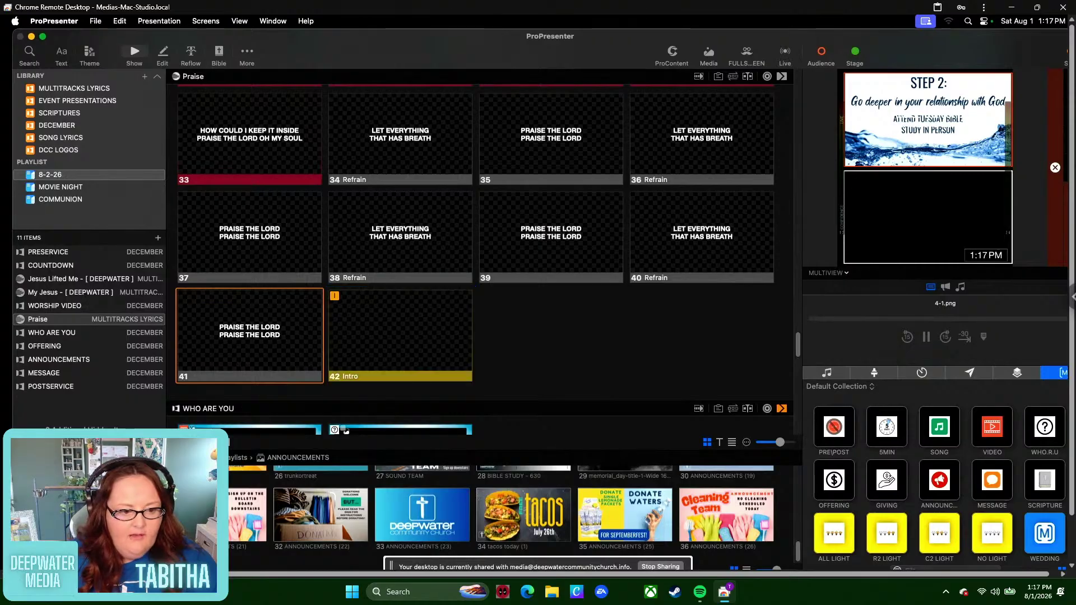
# - Add a second blank slide at the end of Praise and assign it to the Blank group
pyautogui.click(175, 442)
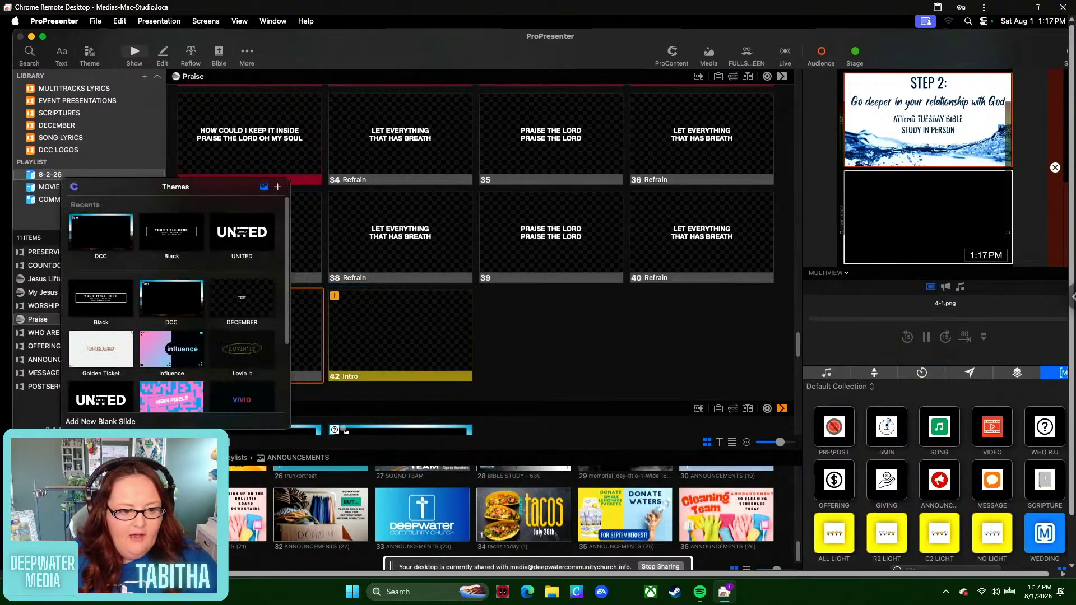
pyautogui.click(110, 424)
pyautogui.rightClick(587, 367)
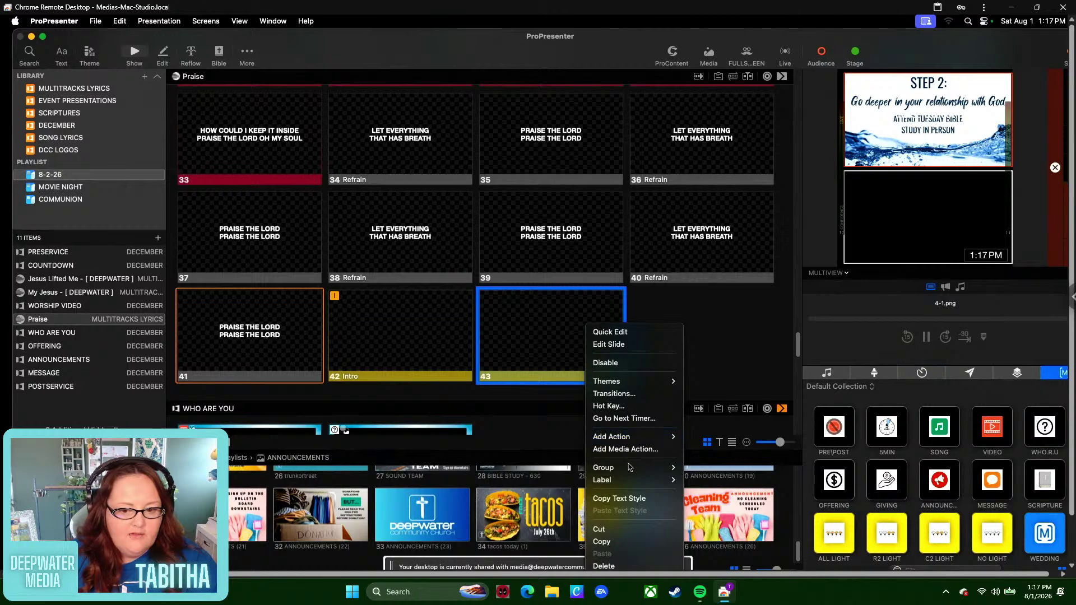
pyautogui.moveTo(629, 467)
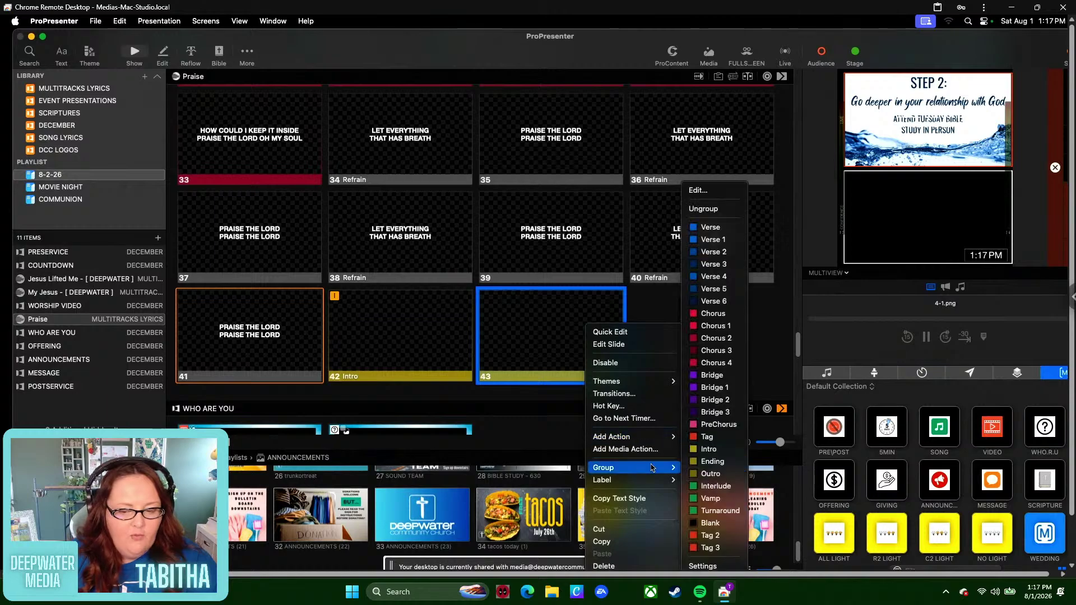
pyautogui.click(710, 524)
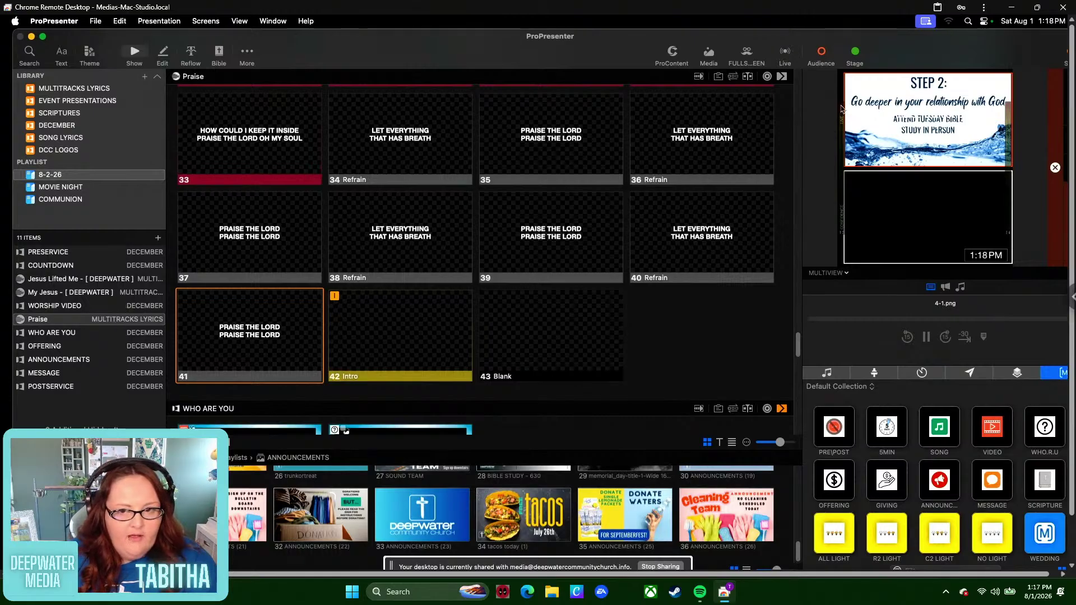
# - Create a new arrangement named DEEPWATER for Praise
pyautogui.click(732, 76)
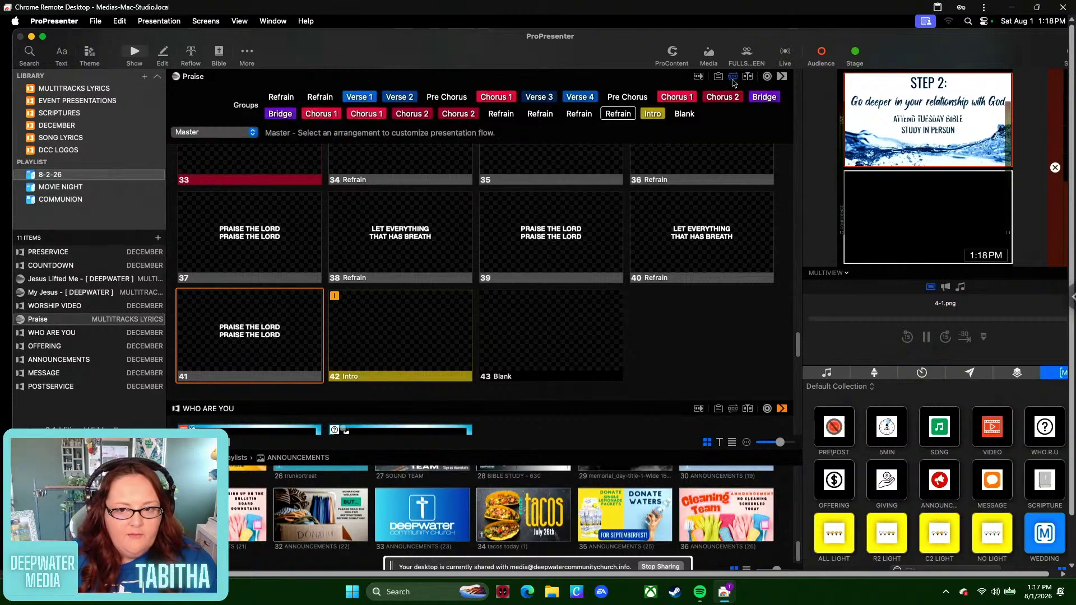
pyautogui.click(243, 133)
pyautogui.click(233, 149)
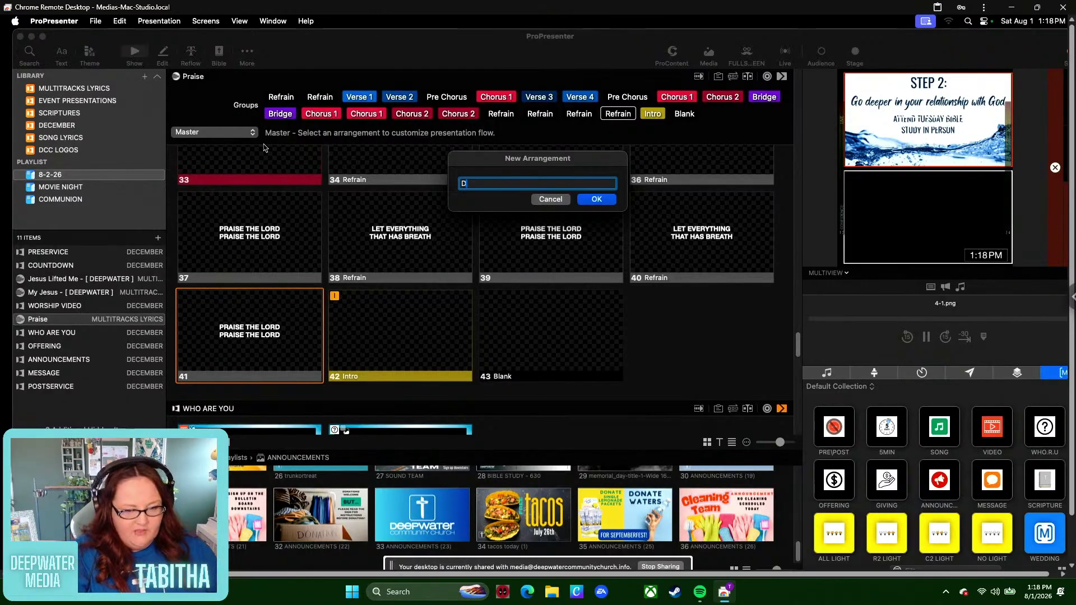
pyautogui.write('DEEPWATER')
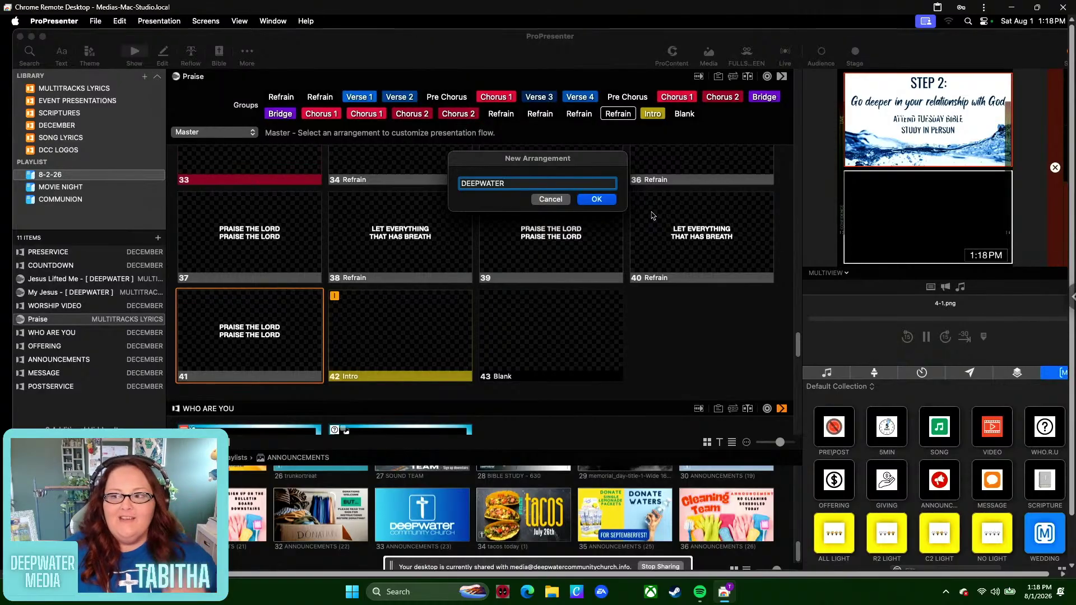
pyautogui.click(594, 200)
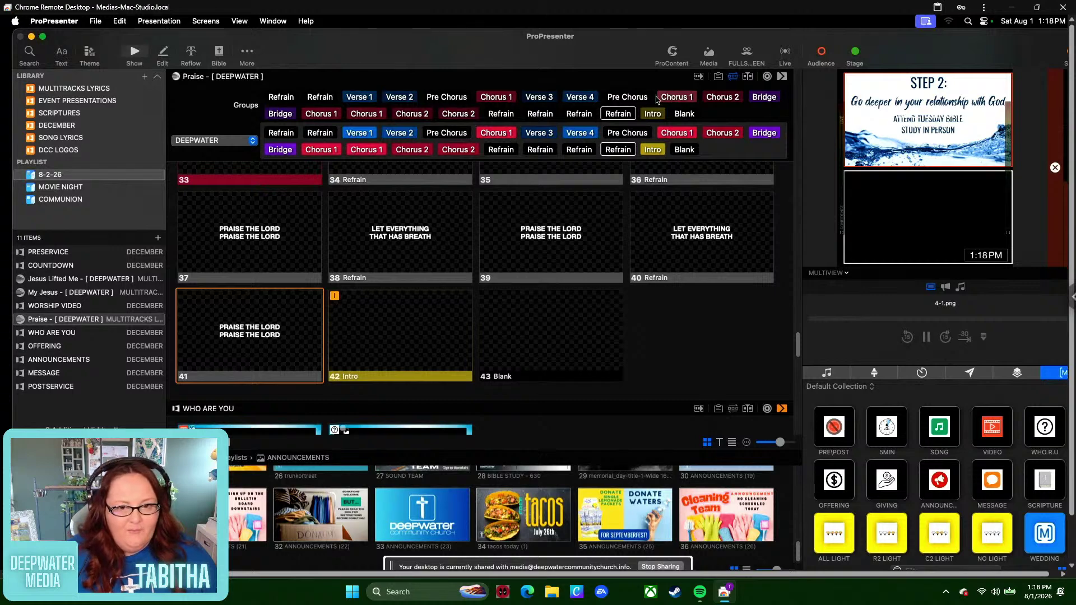
# - Remove the two opening Refrain groups from Praise's DEEPWATER arrangement and move the Intro group to the start
pyautogui.click(292, 134)
pyautogui.click(292, 134)
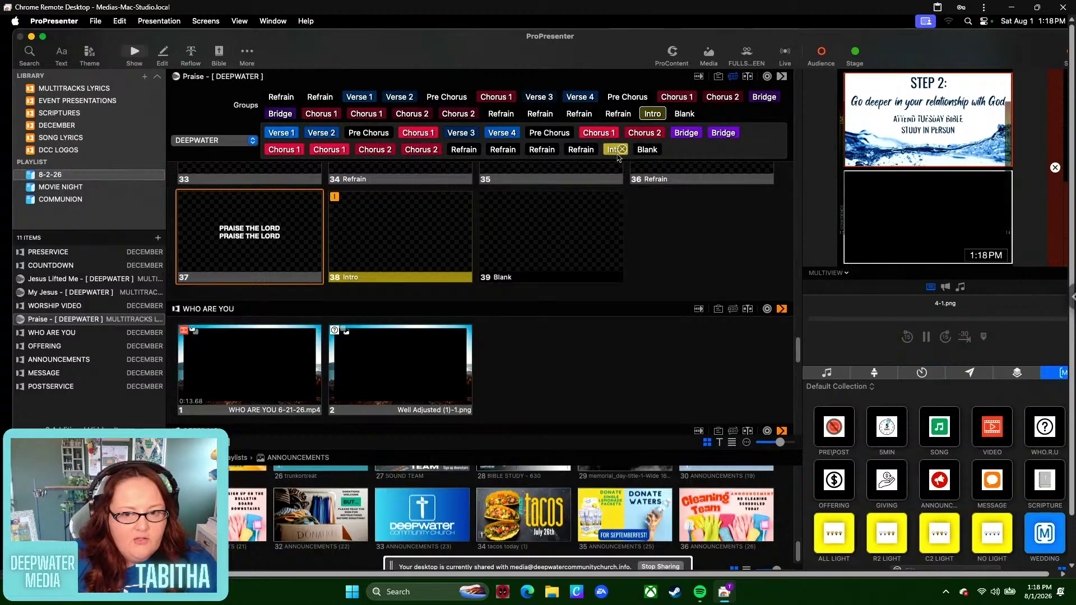
pyautogui.moveTo(613, 155); pyautogui.dragTo(269, 137)
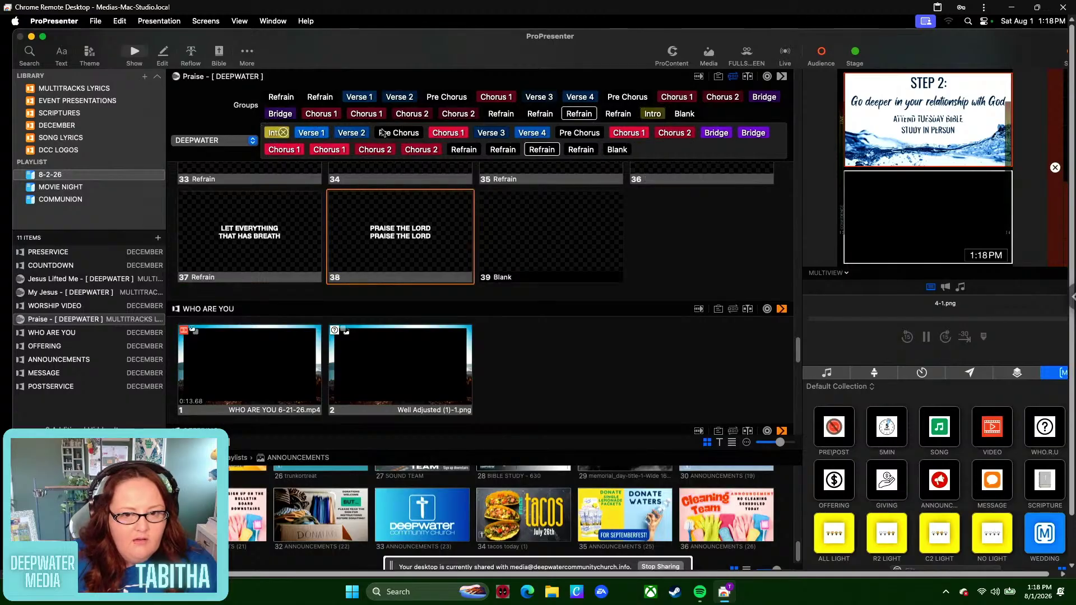
pyautogui.click(581, 149)
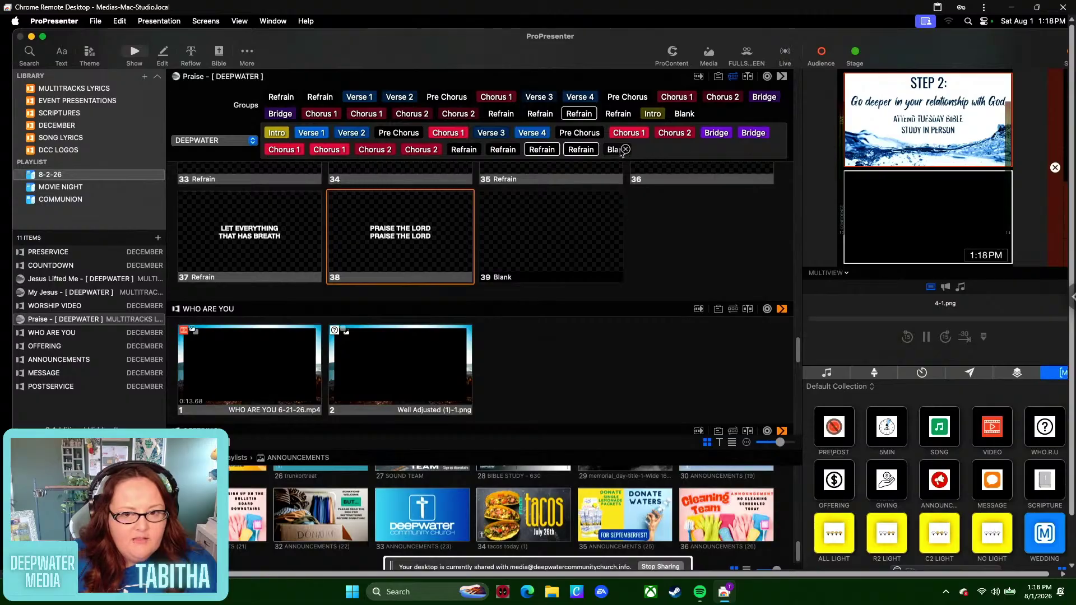
# - Move the Blank group ahead of the four final Refrains and add another Blank between Chorus 2 and the first Bridge
pyautogui.scroll(3, 681, 298)
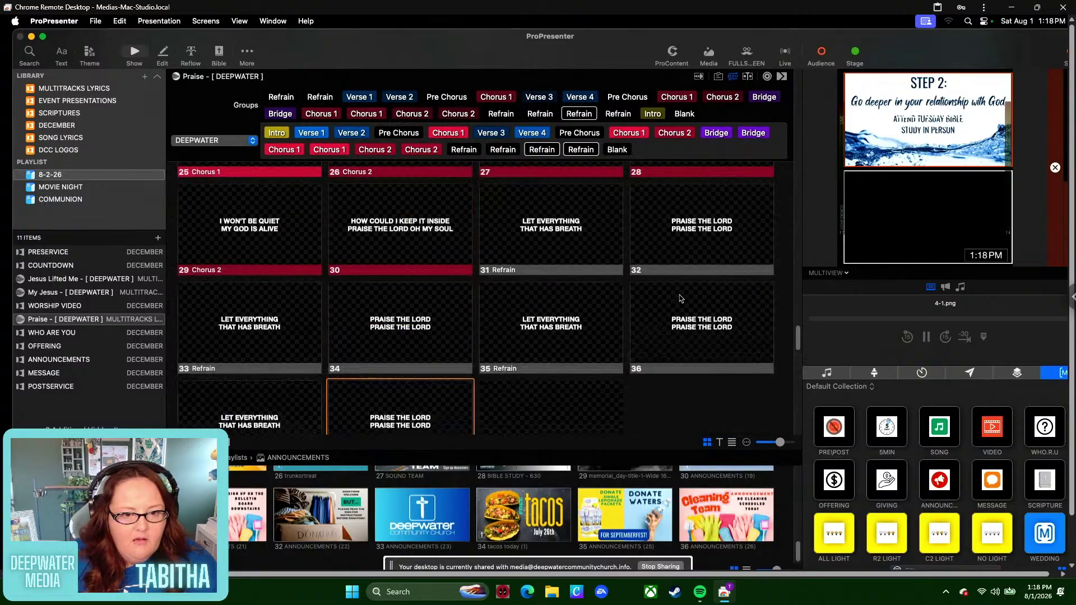
pyautogui.scroll(2, 680, 298)
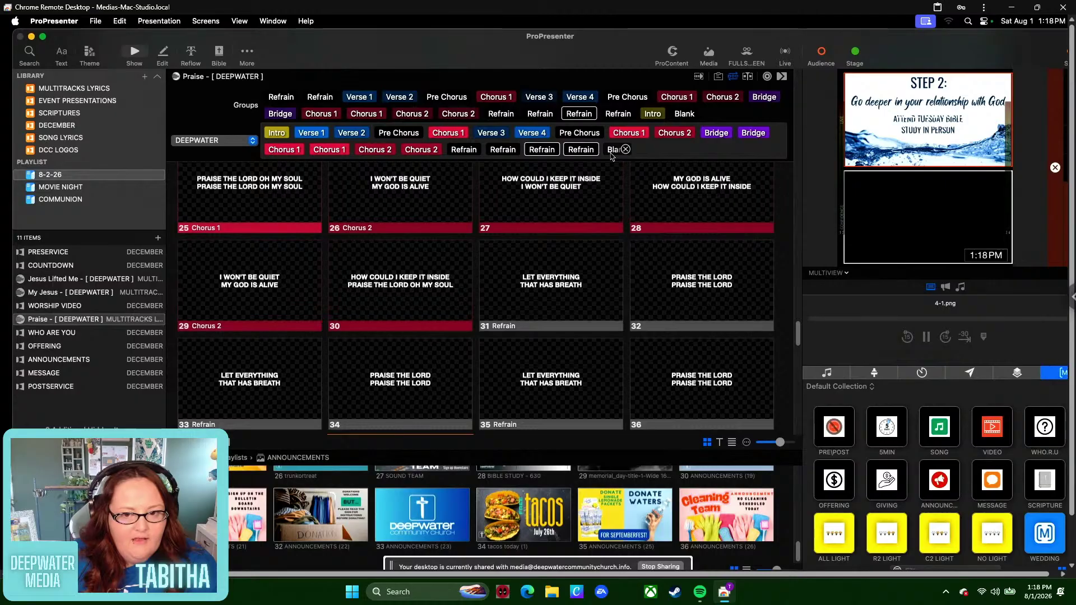
pyautogui.moveTo(617, 149); pyautogui.dragTo(448, 158)
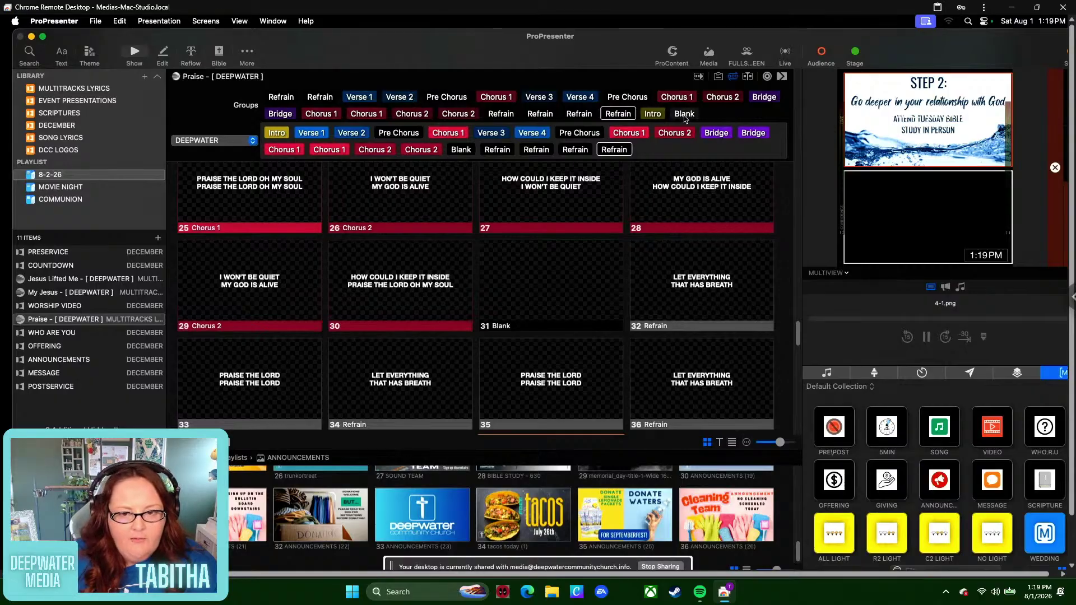
pyautogui.moveTo(685, 118); pyautogui.dragTo(705, 139)
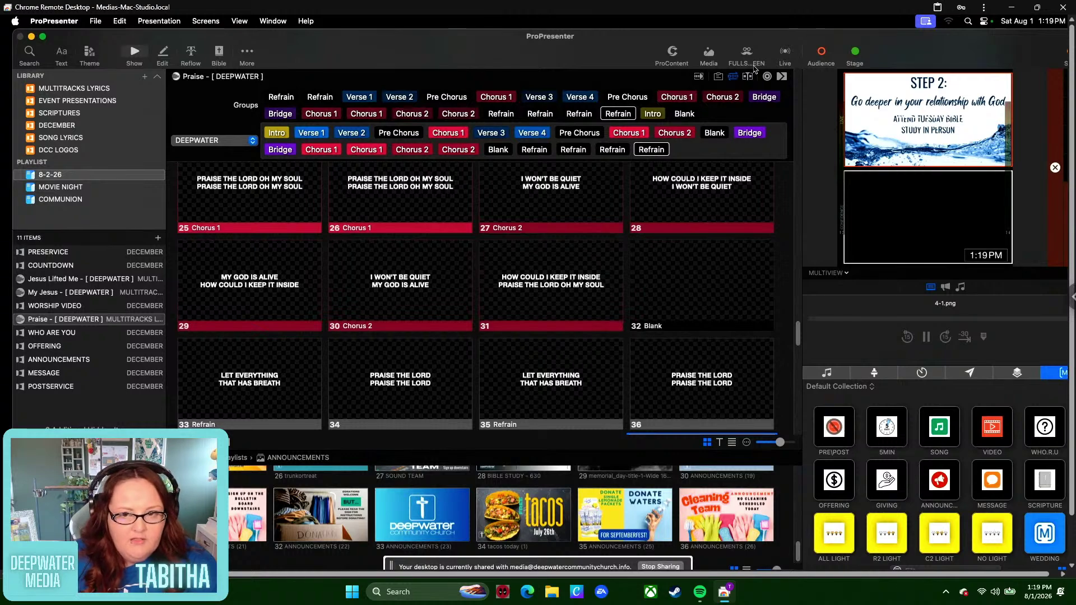
pyautogui.click(733, 76)
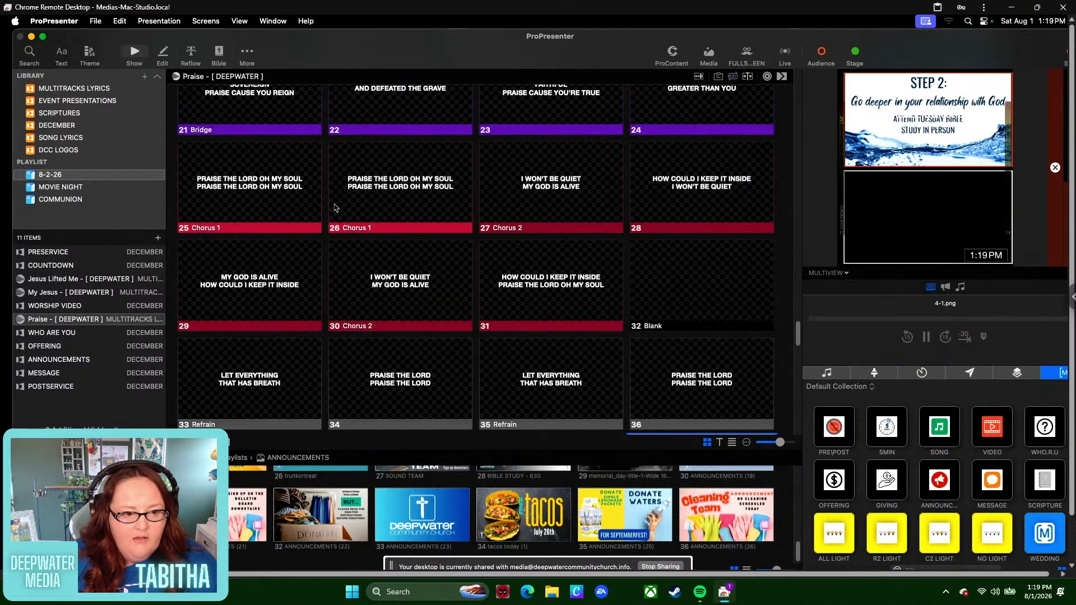
# - Add the SONG macro to the Intro slide of Praise
pyautogui.scroll(-1, 214, 261)
pyautogui.scroll(4, 391, 246)
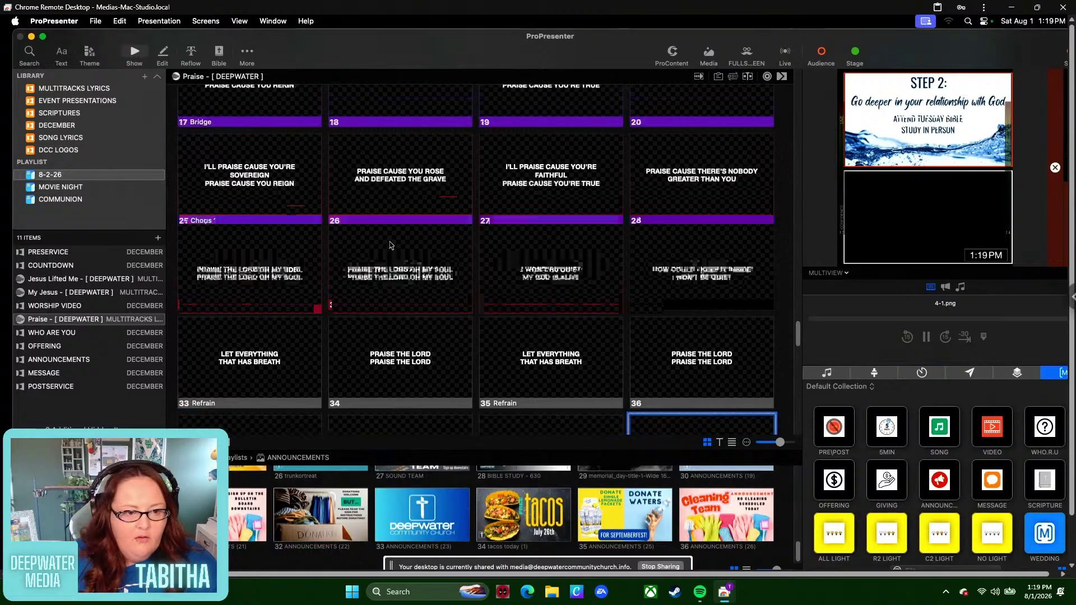
pyautogui.scroll(6, 391, 246)
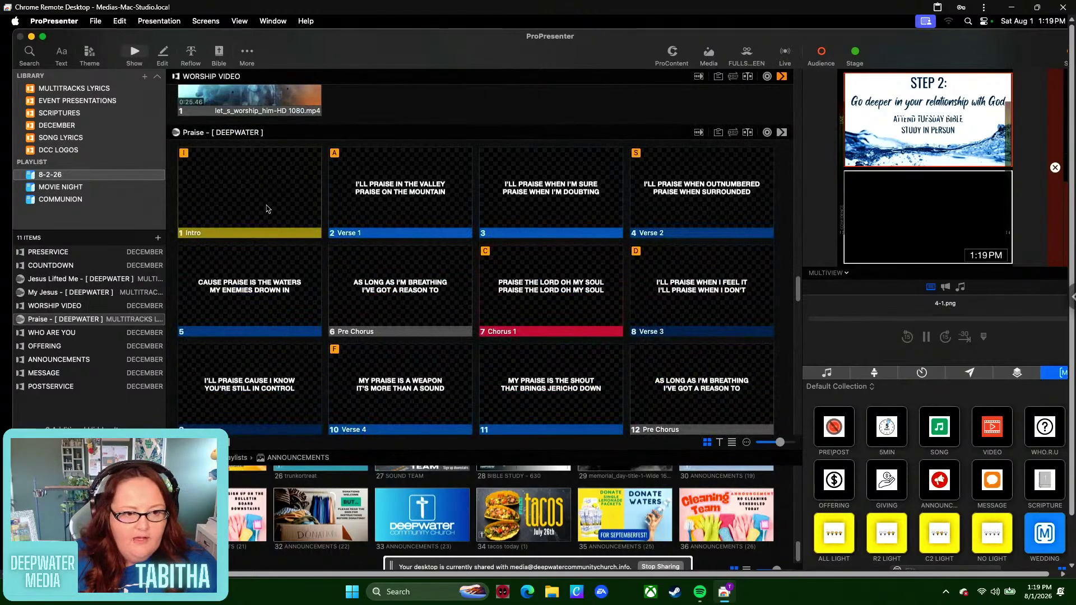
pyautogui.moveTo(939, 430); pyautogui.dragTo(253, 193)
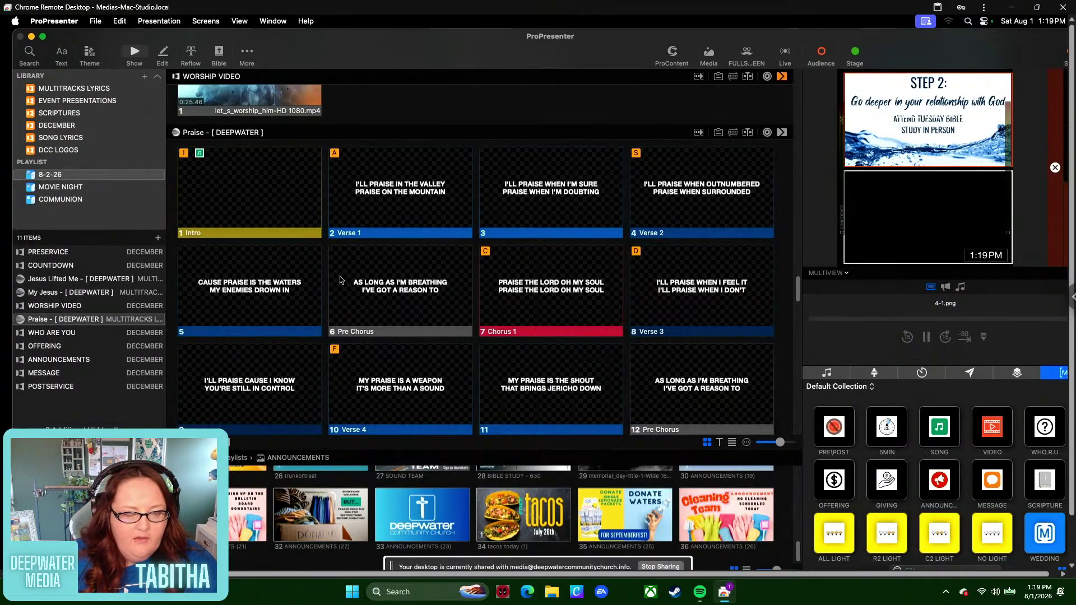
# - Review the slides of Jesus Lifted Me through to the start of My Jesus
pyautogui.click(78, 293)
pyautogui.click(89, 279)
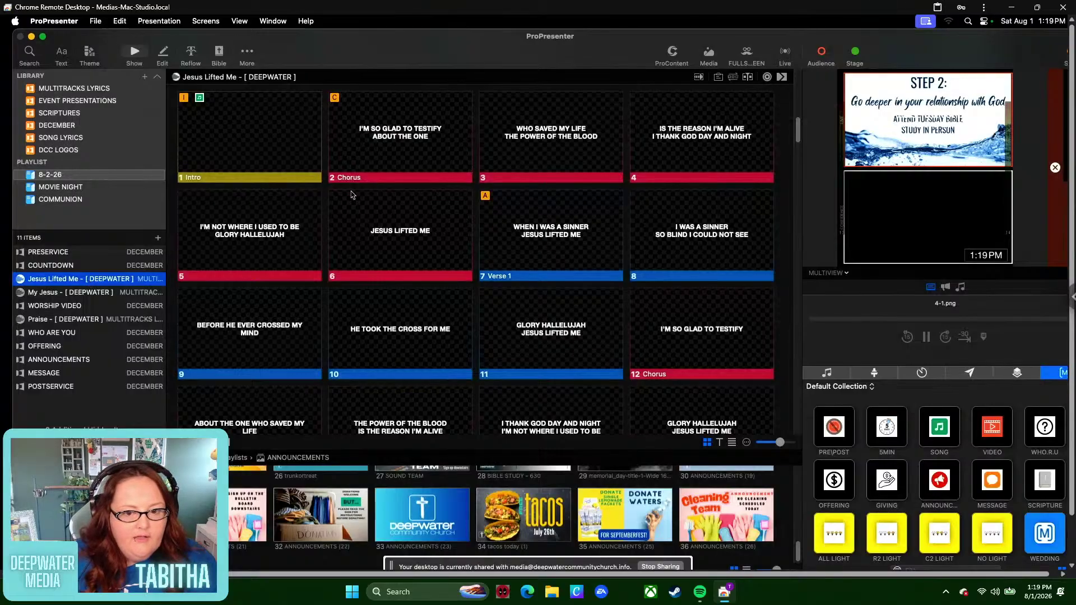
pyautogui.scroll(-5, 443, 245)
pyautogui.scroll(-3, 445, 245)
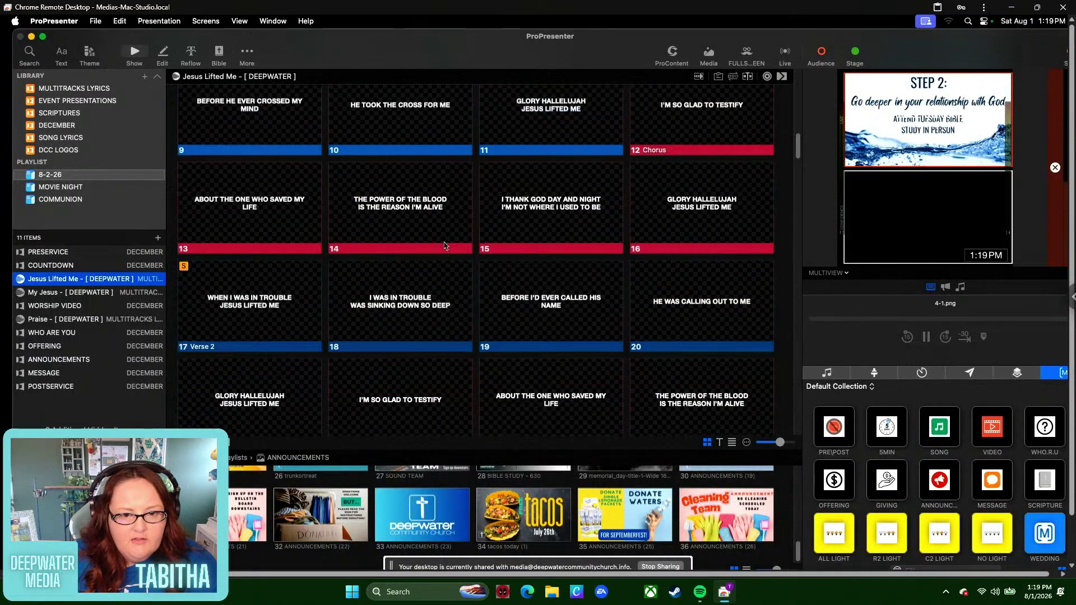
pyautogui.scroll(-6, 445, 245)
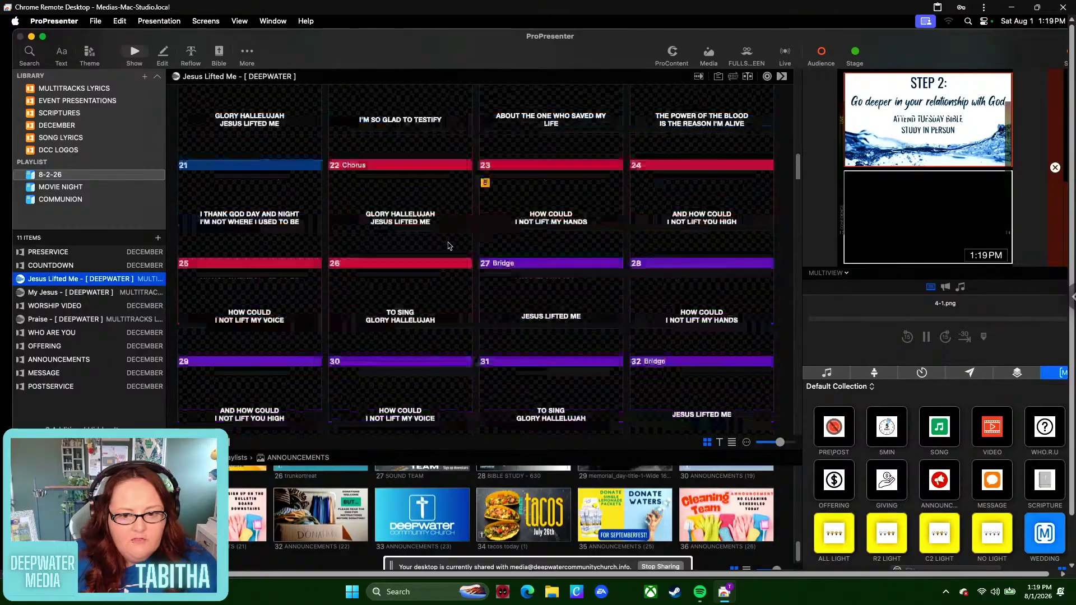
pyautogui.scroll(-2, 454, 242)
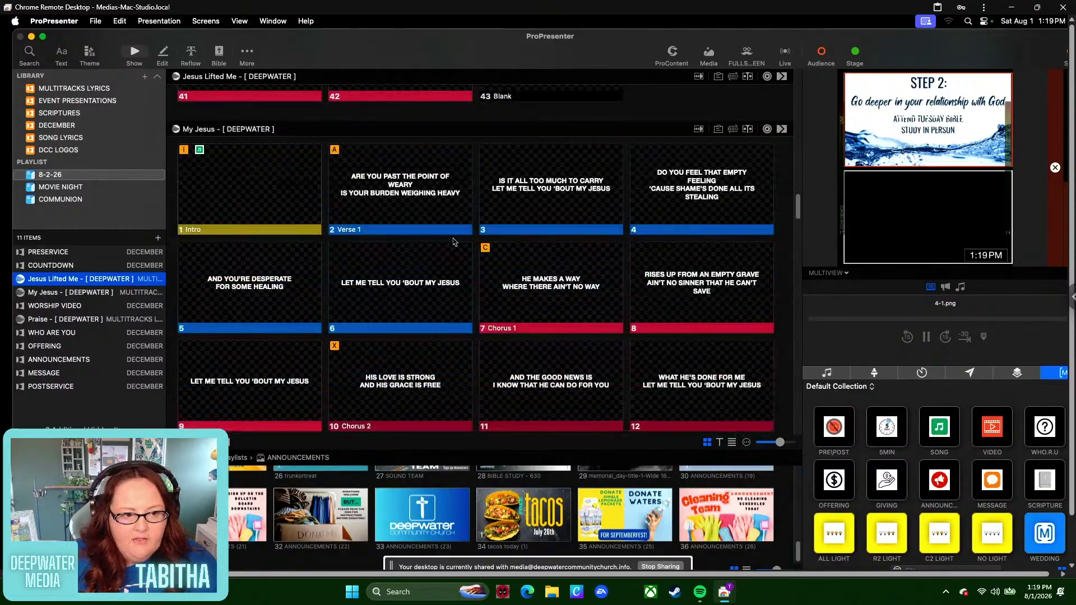
# - Present the Intro and opening Verse 1 slides of My Jesus to check how the lyrics fit the audience and stage outputs
pyautogui.click(400, 197)
pyautogui.click(310, 205)
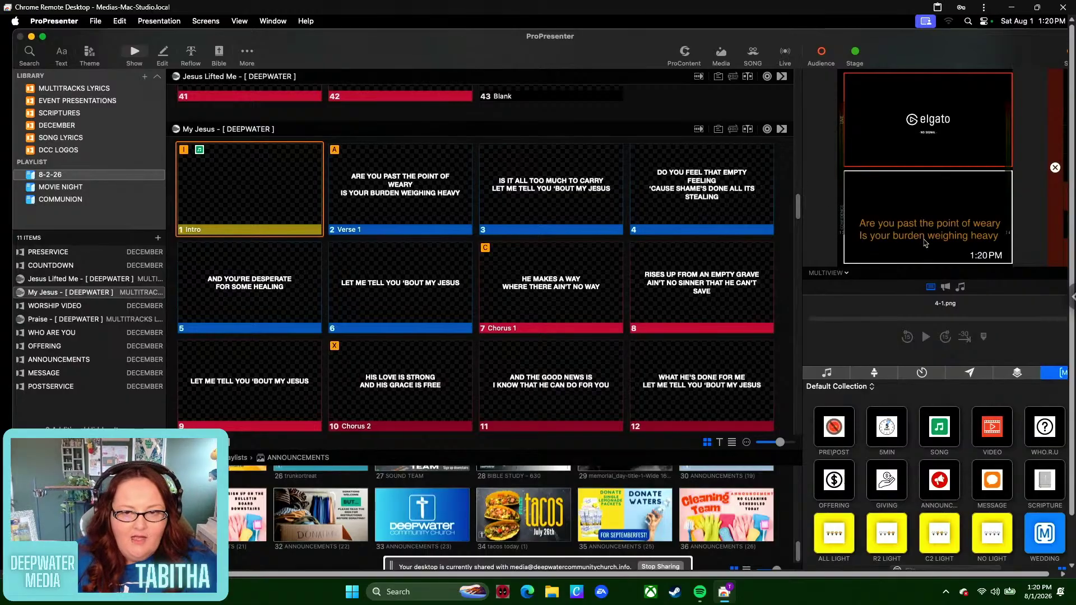
pyautogui.click(423, 211)
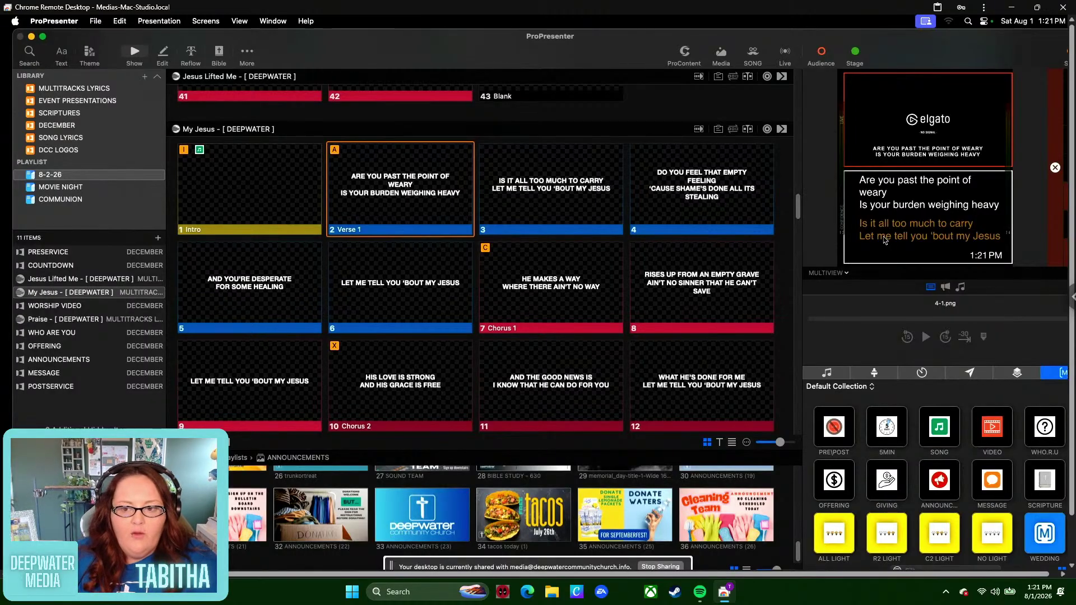
pyautogui.click(728, 207)
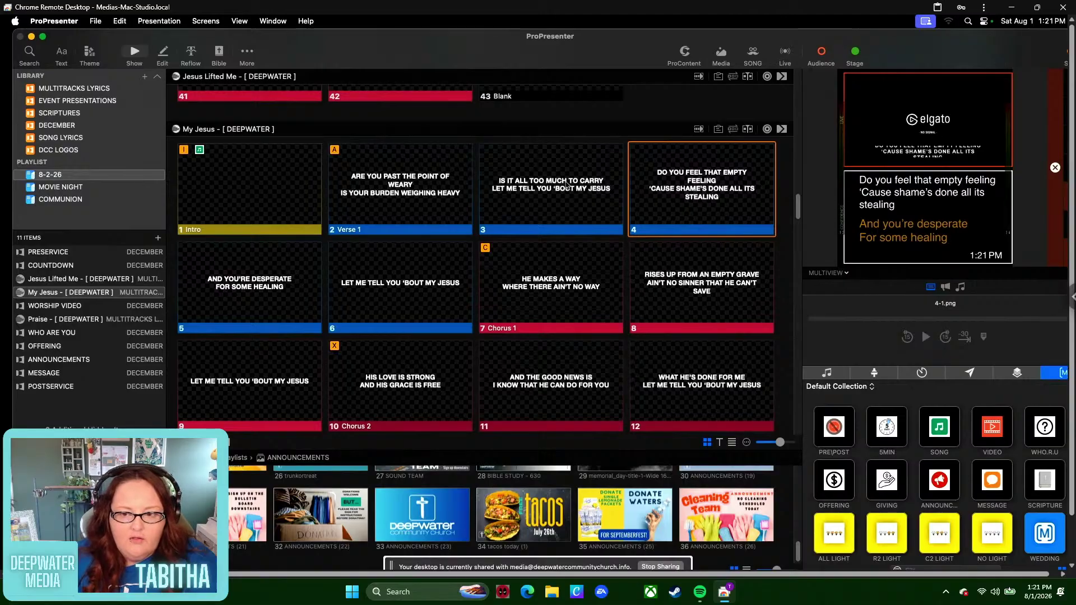
pyautogui.click(511, 214)
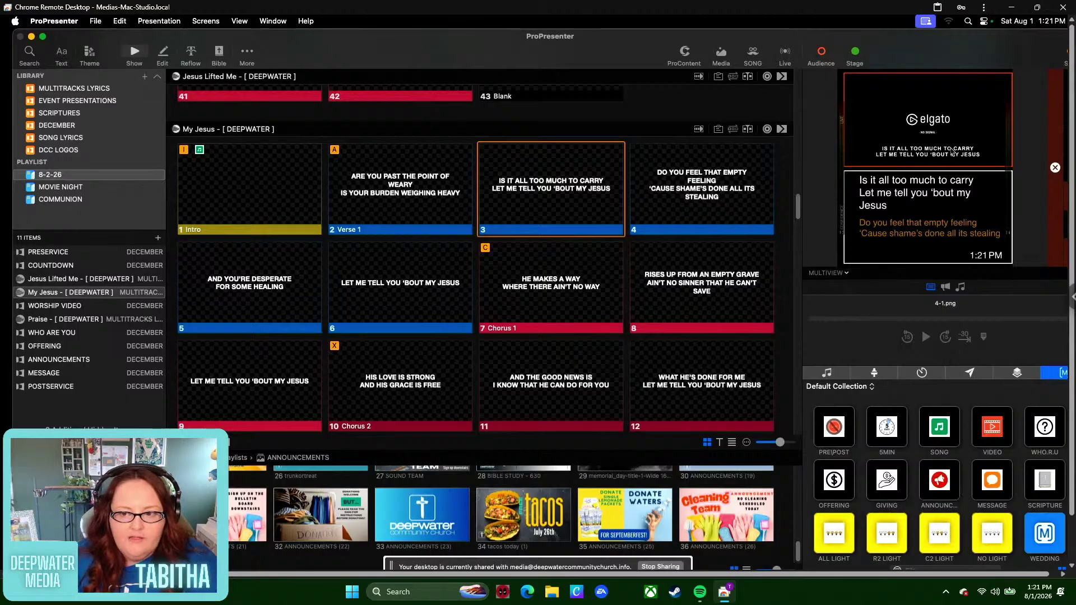
pyautogui.click(751, 192)
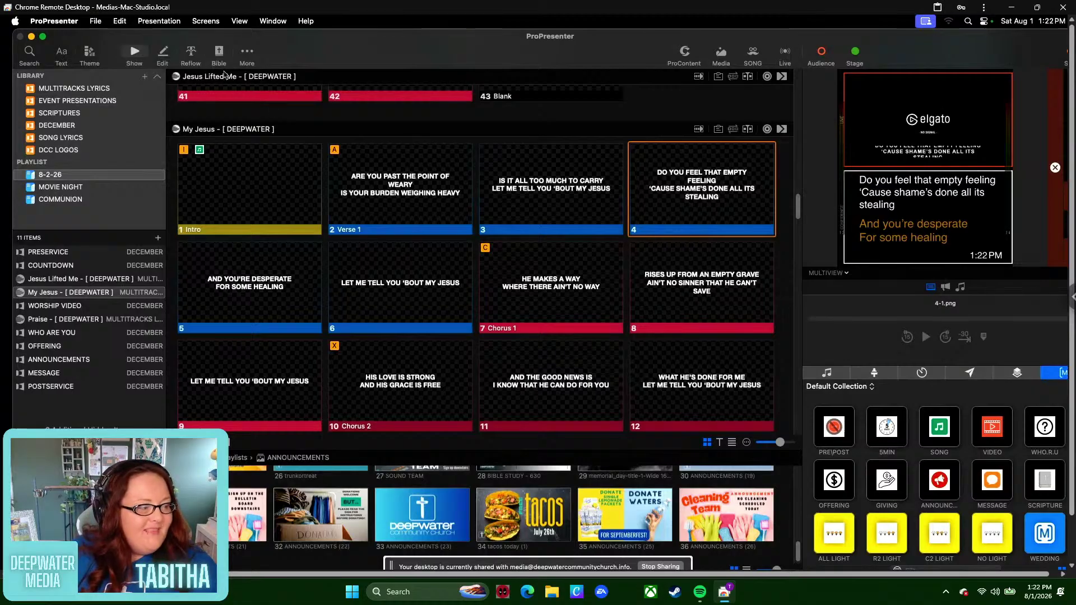
# - Open My Jesus in the Reflow Editor and split the first Verse 1 slide after "Are you past the point of weary"
pyautogui.click(191, 53)
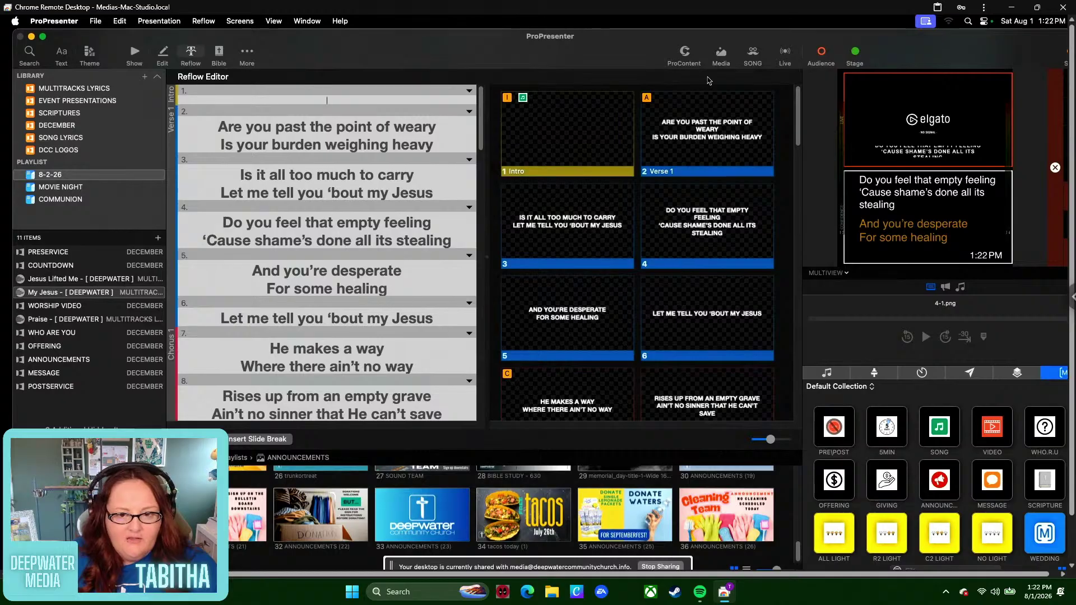
pyautogui.click(436, 127)
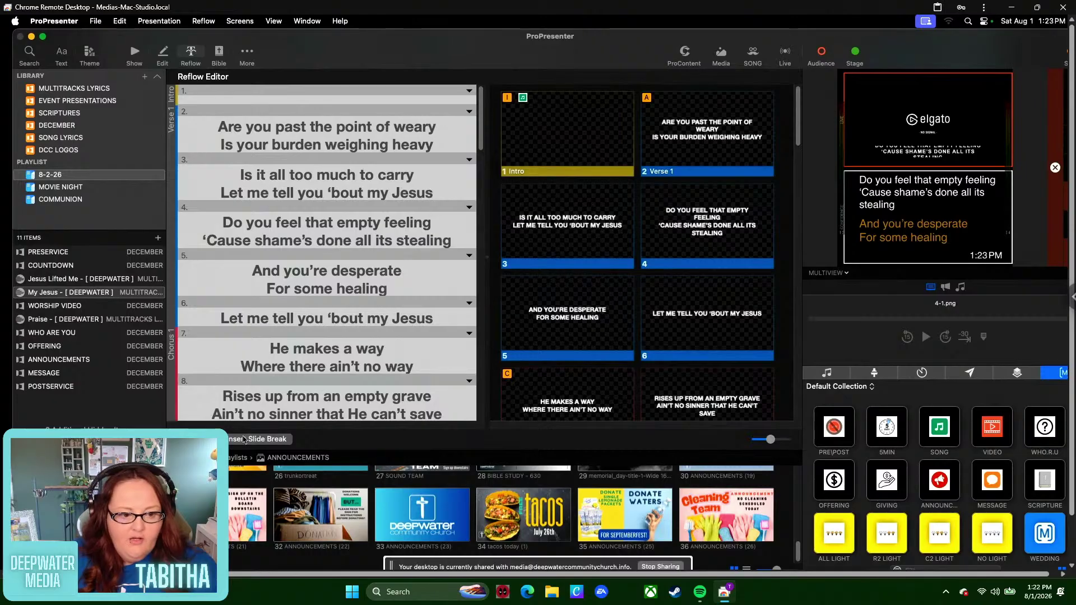
pyautogui.click(274, 442)
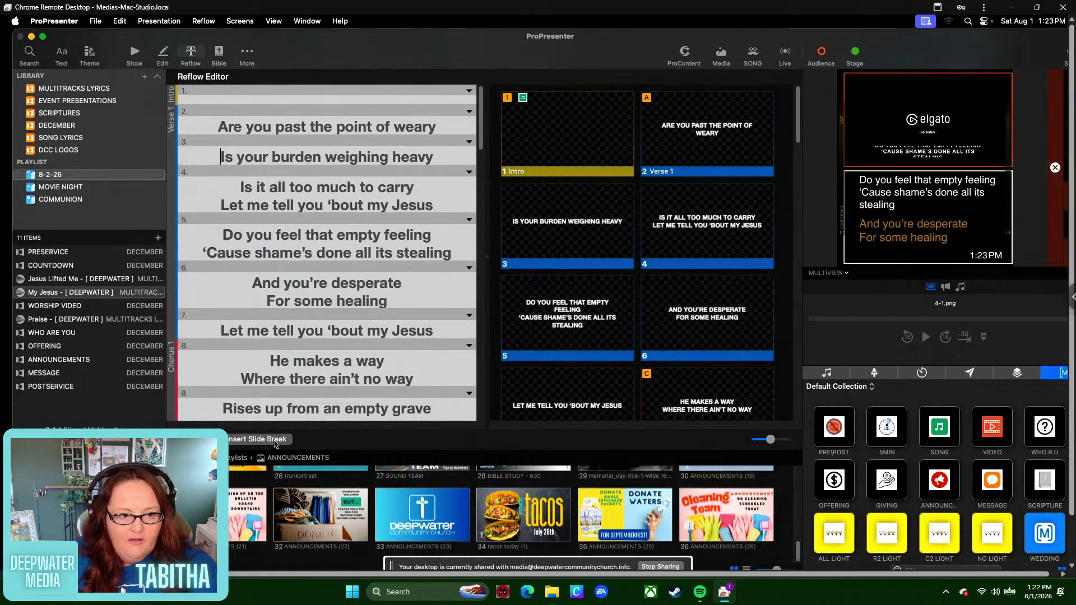
# - Insert slide breaks after "Do you feel that empty feeling" in Verse 1 and "Rises up from an empty grave" in the first Chorus 1
pyautogui.doubleClick(431, 125)
pyautogui.click(441, 124)
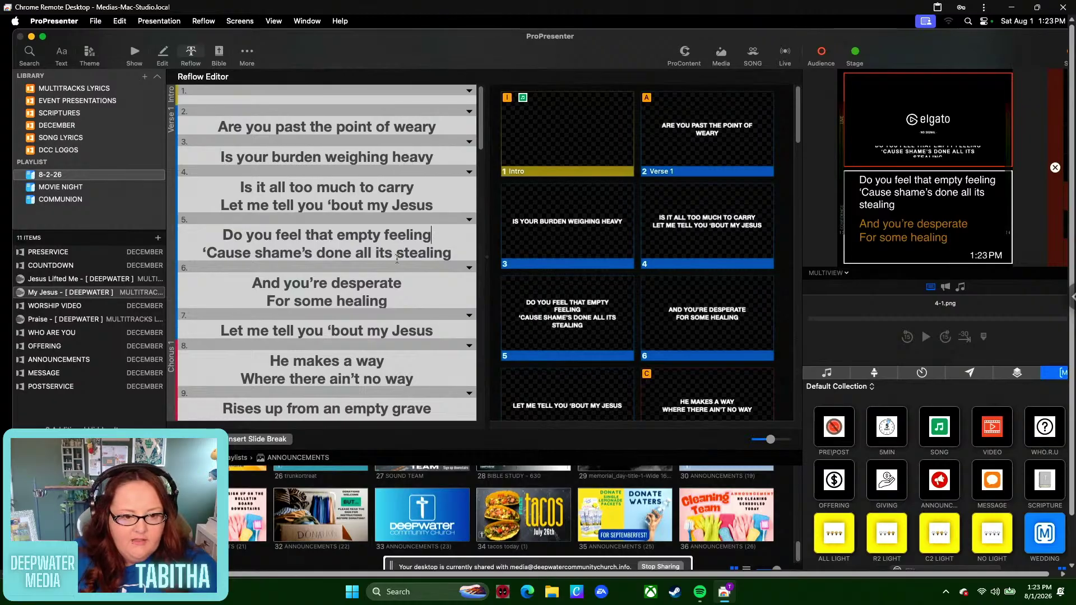
pyautogui.click(270, 439)
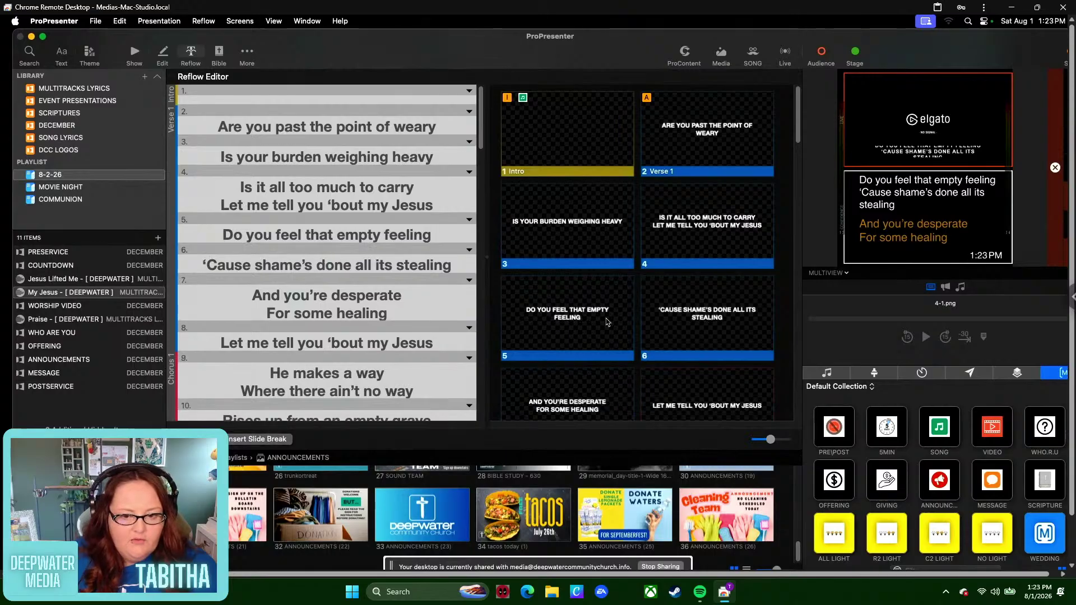
pyautogui.scroll(-5, 387, 265)
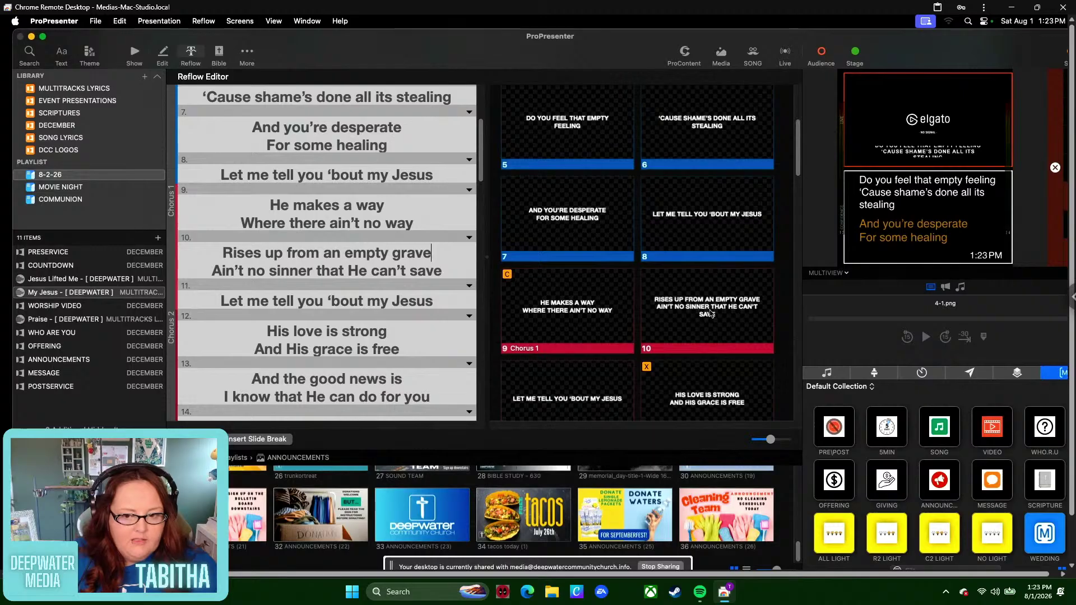
pyautogui.click(283, 440)
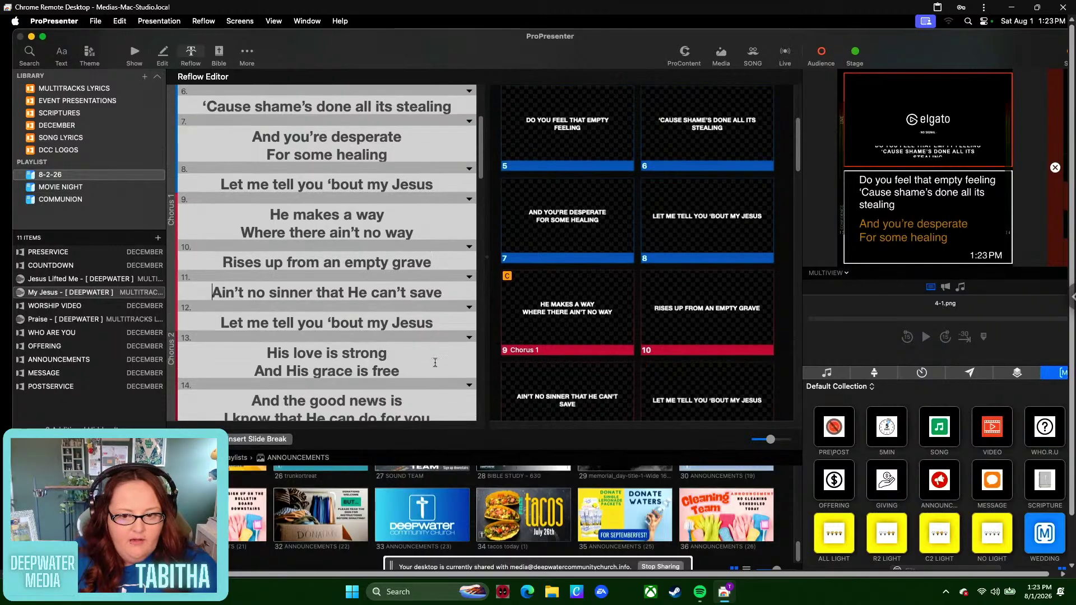
# - Split the first Verse 2 slide of My Jesus after "Who can wipe away the tears"
pyautogui.scroll(-5, 630, 309)
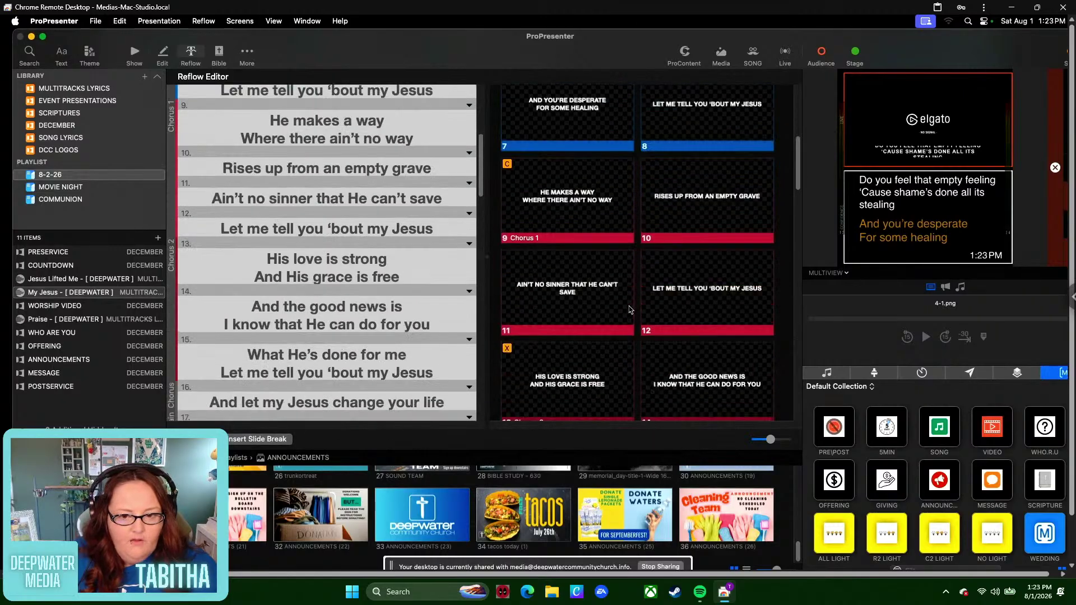
pyautogui.scroll(-3, 630, 310)
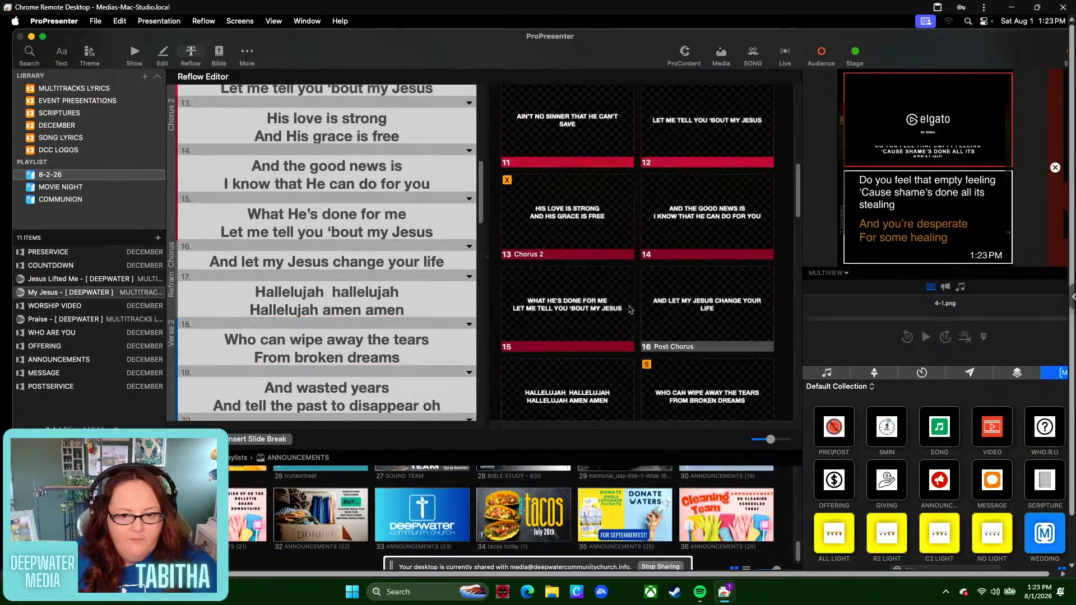
pyautogui.scroll(-5, 630, 310)
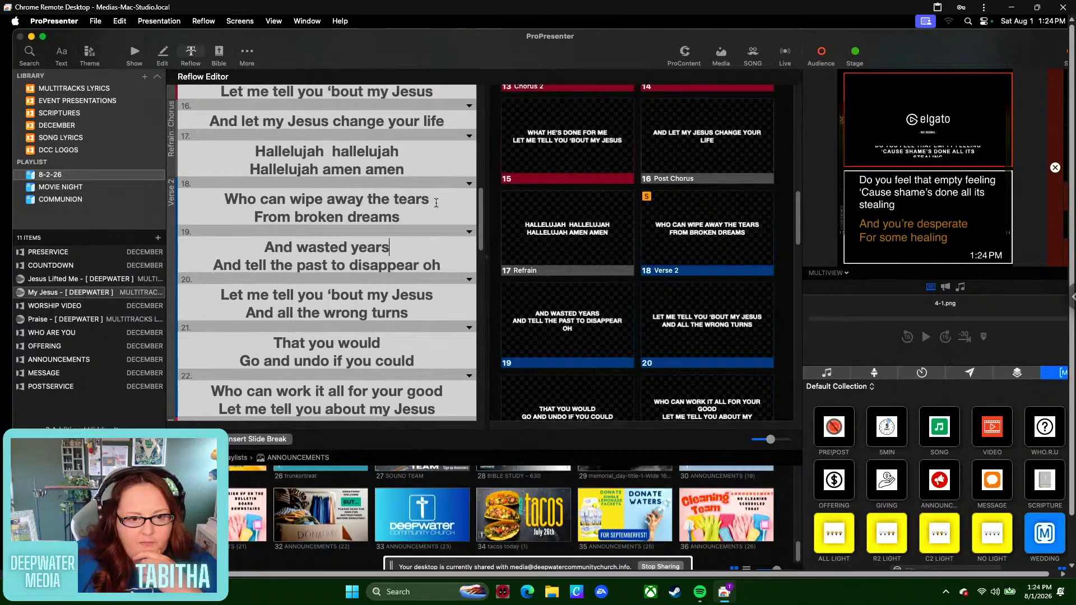
pyautogui.click(274, 440)
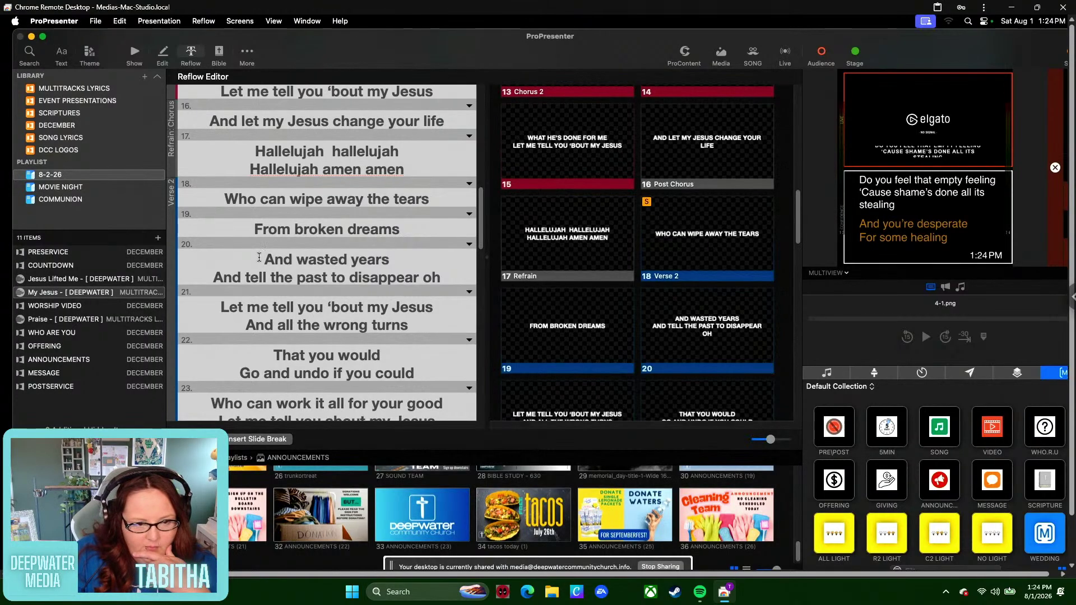
# - Regroup Verse 2 so "From broken dreams" and "And wasted years" share a slide, and split after "Who can work it all for your good"
pyautogui.click(259, 258)
pyautogui.press('BackSpace')
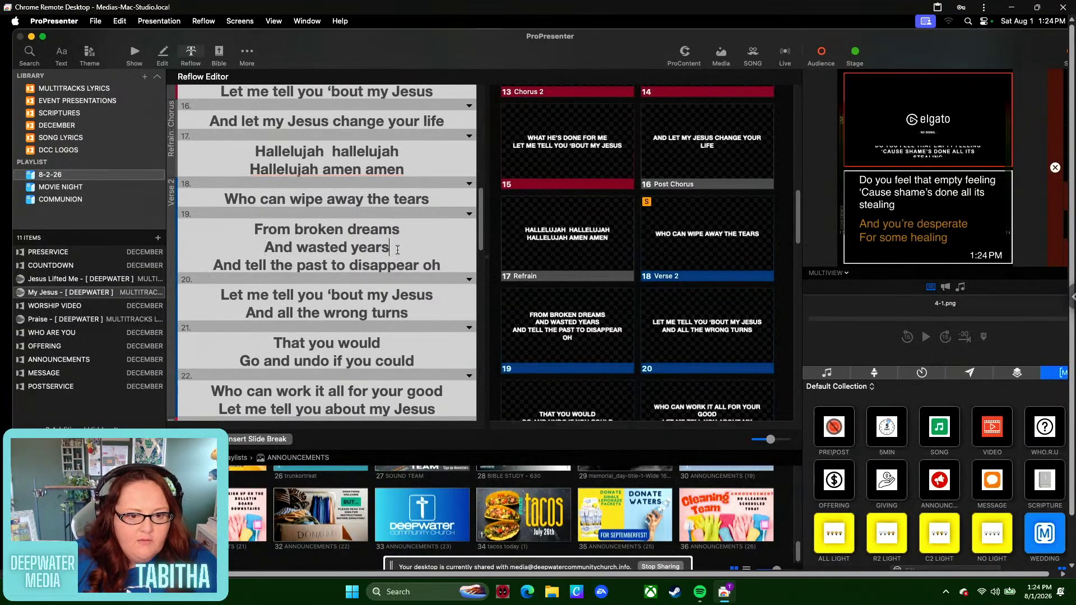
pyautogui.click(283, 439)
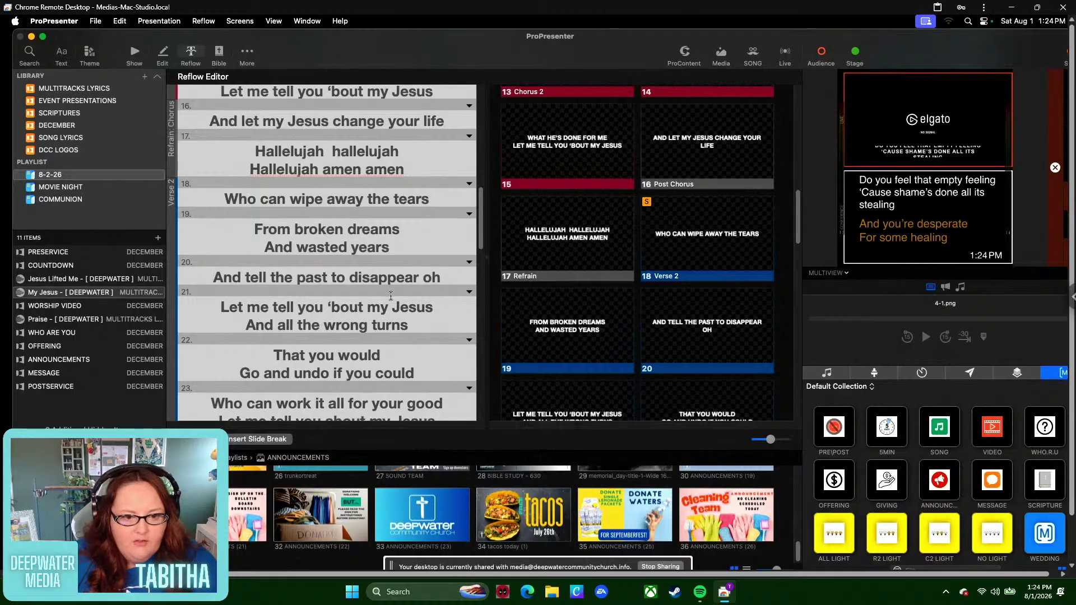
pyautogui.scroll(-5, 454, 309)
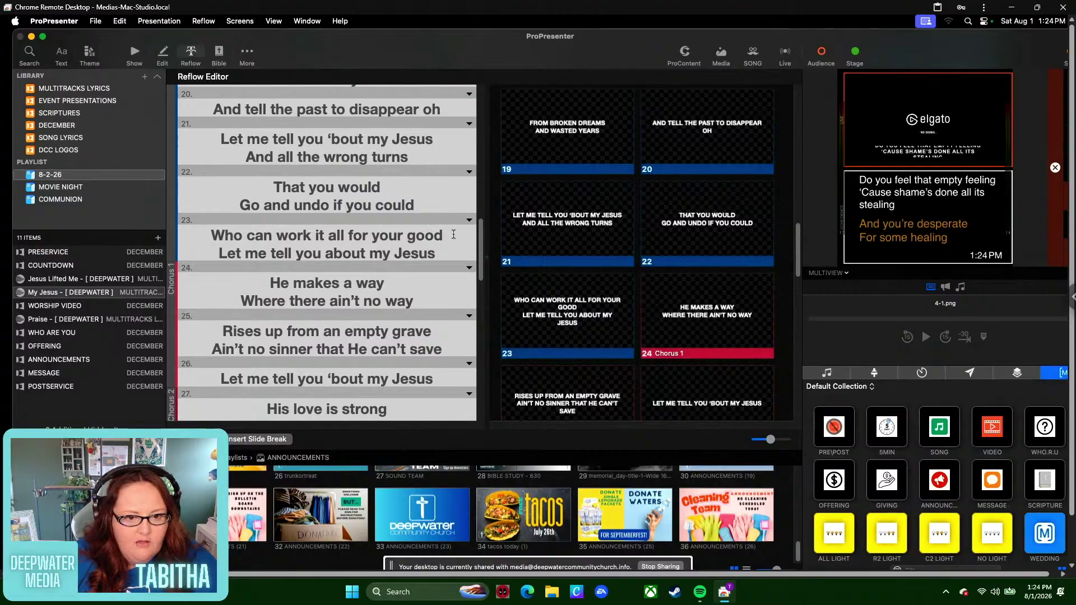
pyautogui.click(290, 442)
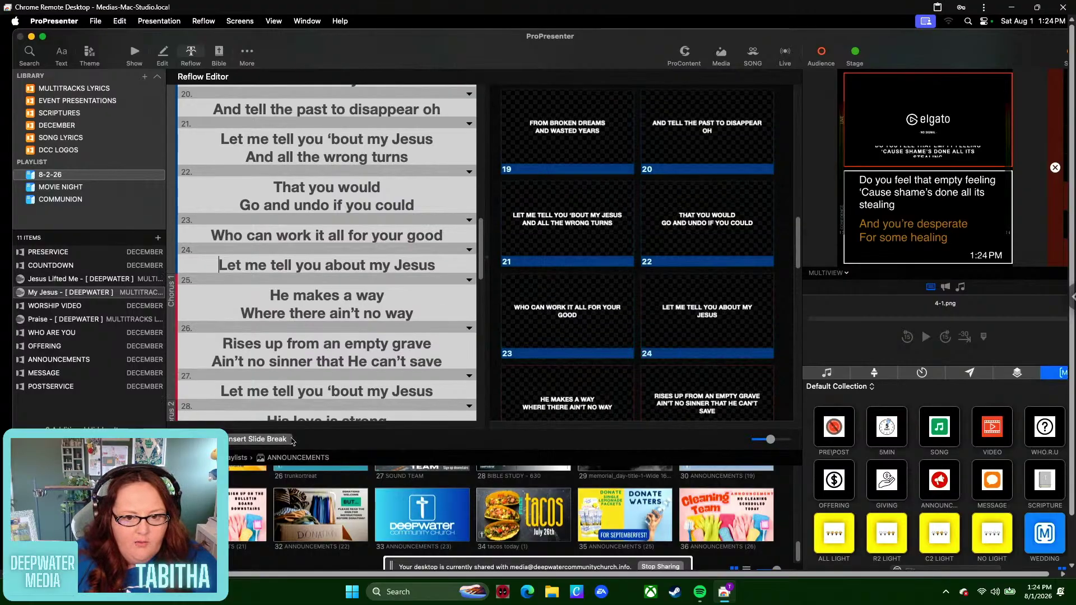
# - Insert slide breaks in Verse 3 of My Jesus after "Who would take my cross to calvary" and "Who would care that much about me"
pyautogui.scroll(-1, 567, 345)
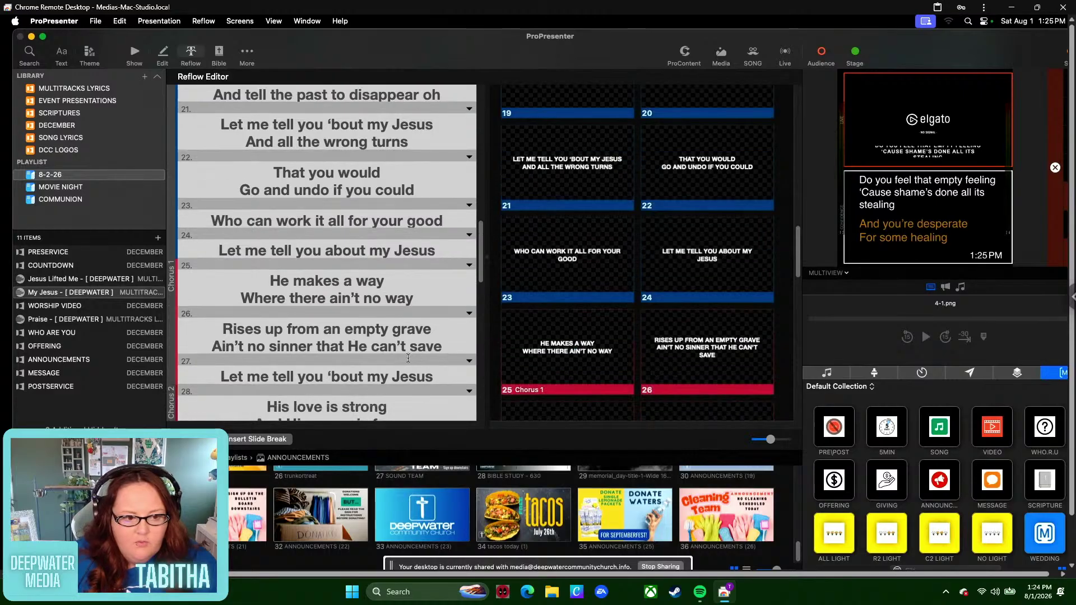
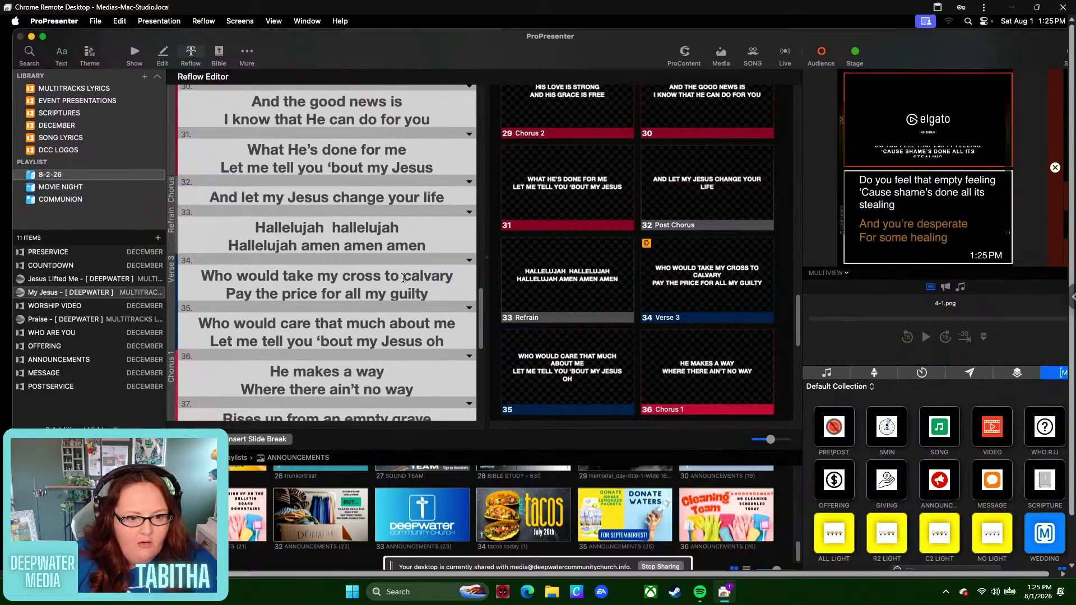
pyautogui.click(464, 281)
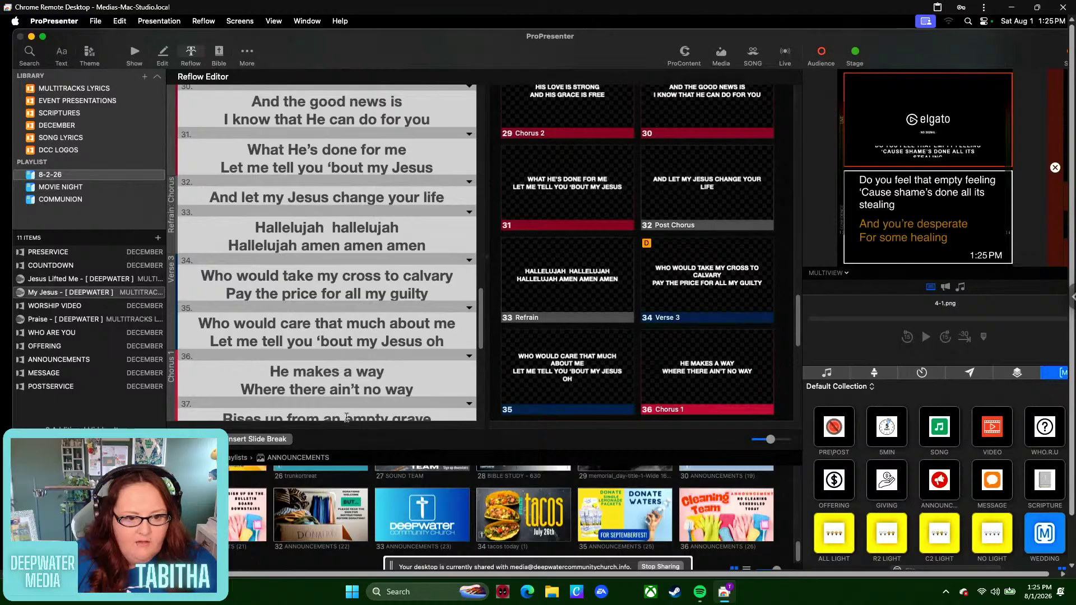
pyautogui.click(288, 440)
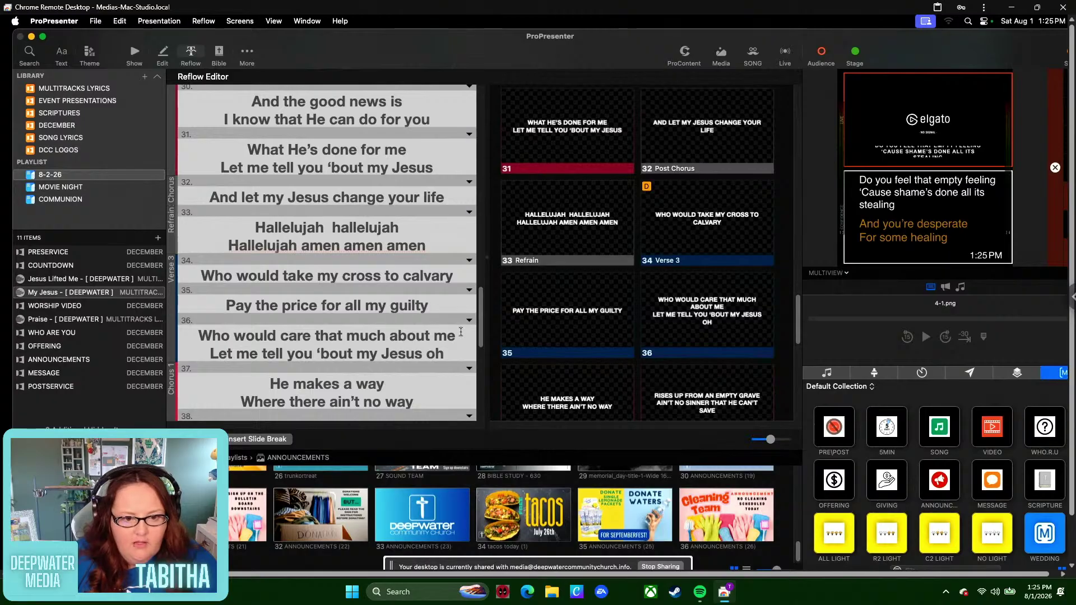
pyautogui.click(288, 439)
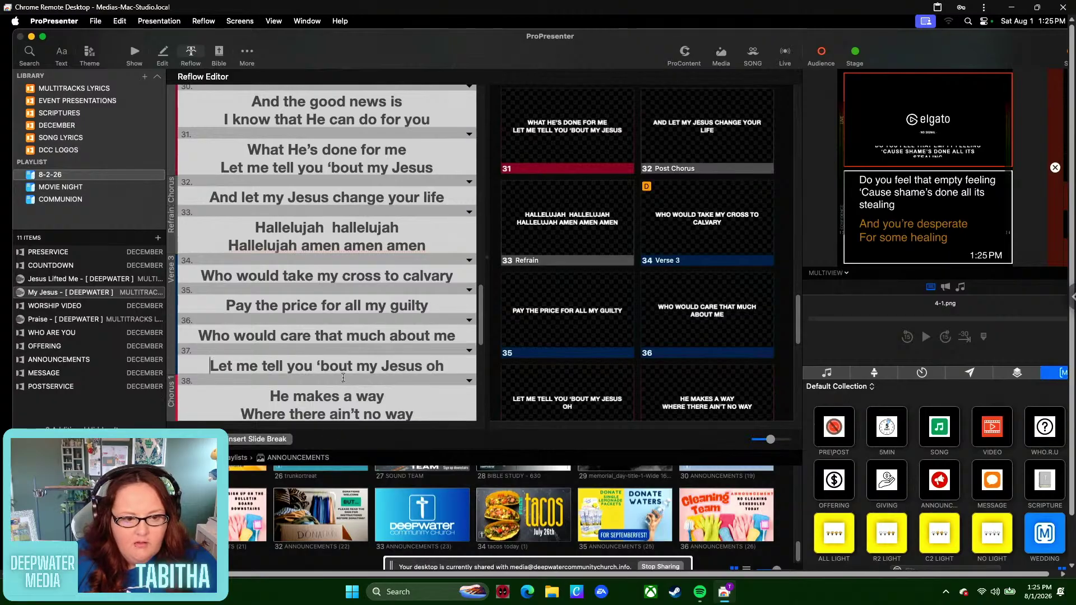
# - Split the Chorus 1 slide following Verse 3 after "Rises up from an empty grave" and check the remaining slides of My Jesus
pyautogui.scroll(-4, 360, 337)
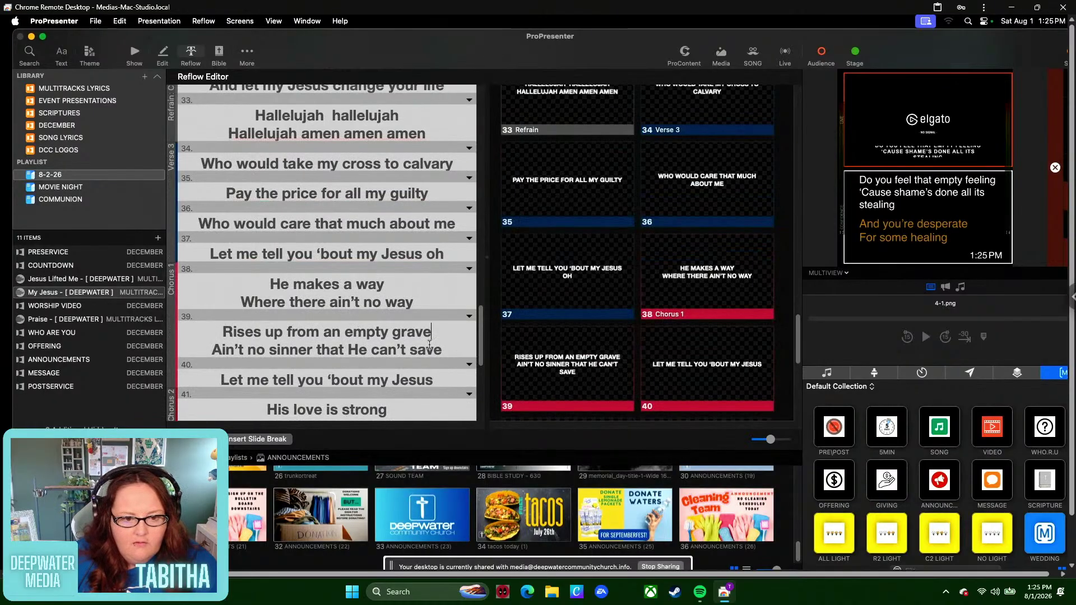
pyautogui.click(269, 440)
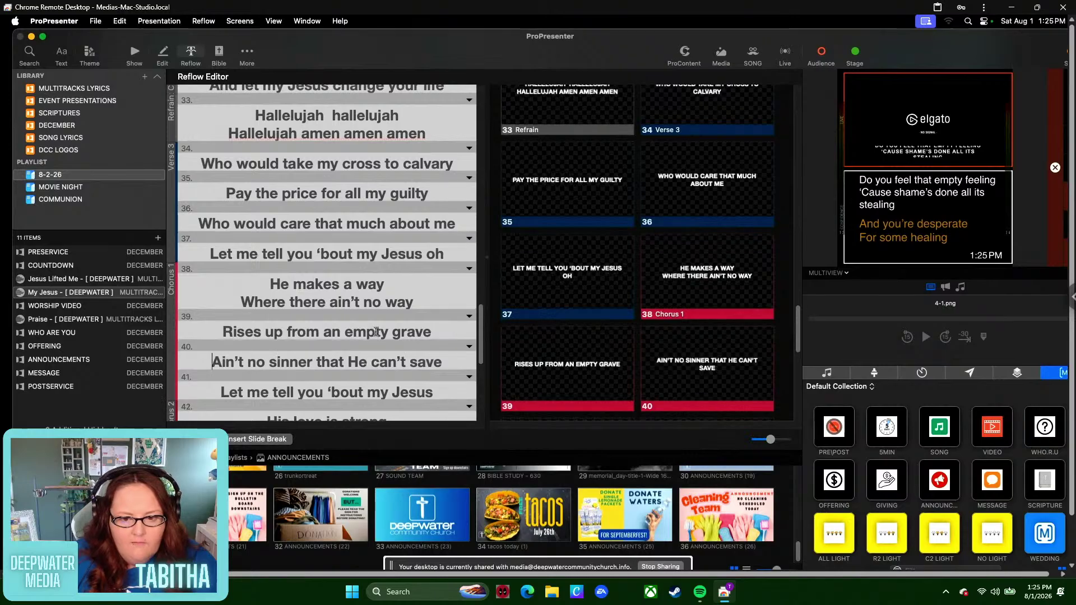
pyautogui.scroll(-4, 376, 332)
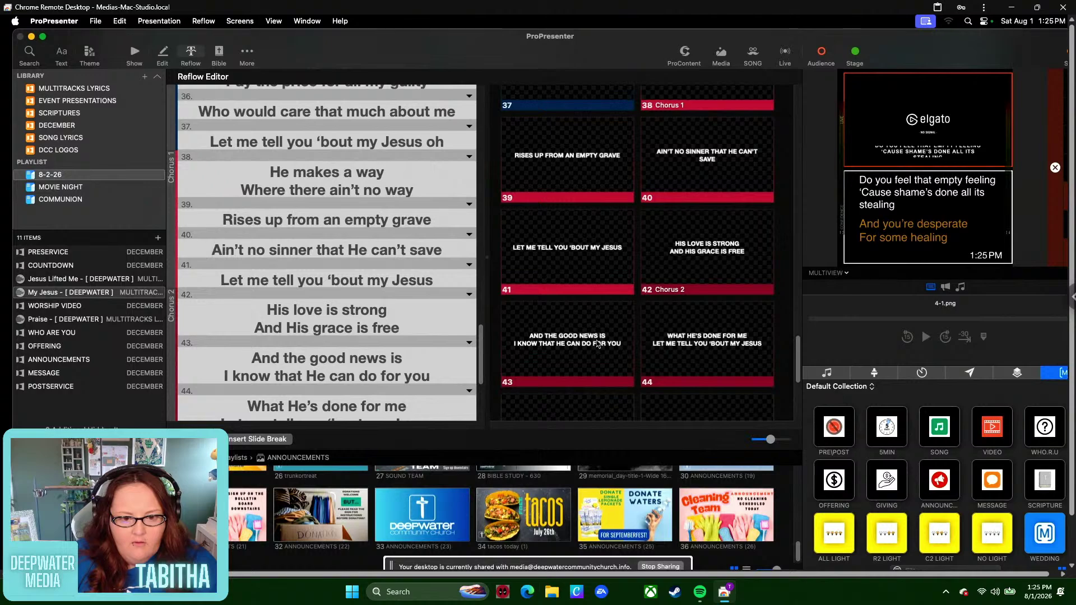
pyautogui.scroll(-3, 696, 374)
pyautogui.scroll(-4, 695, 374)
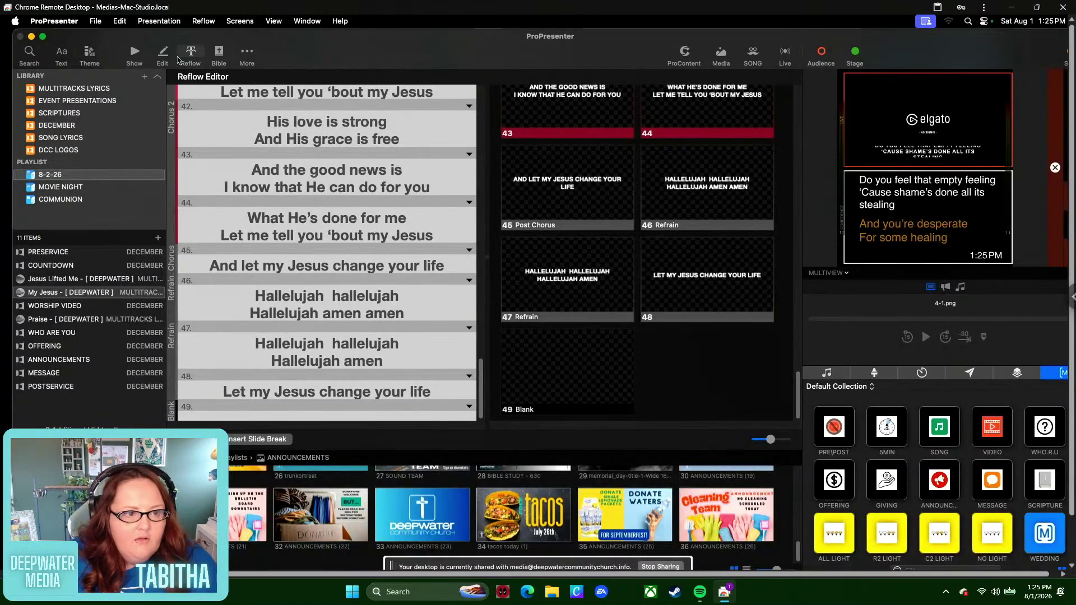
# - Open Praise for reflowing and split its first Bridge after "I'll praise cause You're sovereign" and "I'll praise cause You're faithful"
pyautogui.click(79, 321)
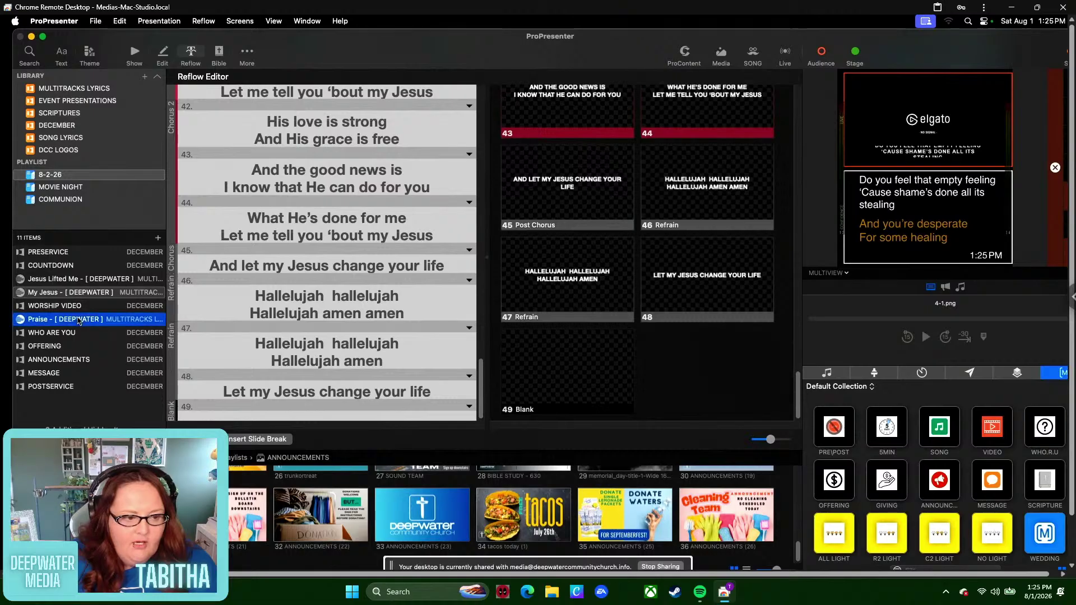
pyautogui.scroll(10, 515, 259)
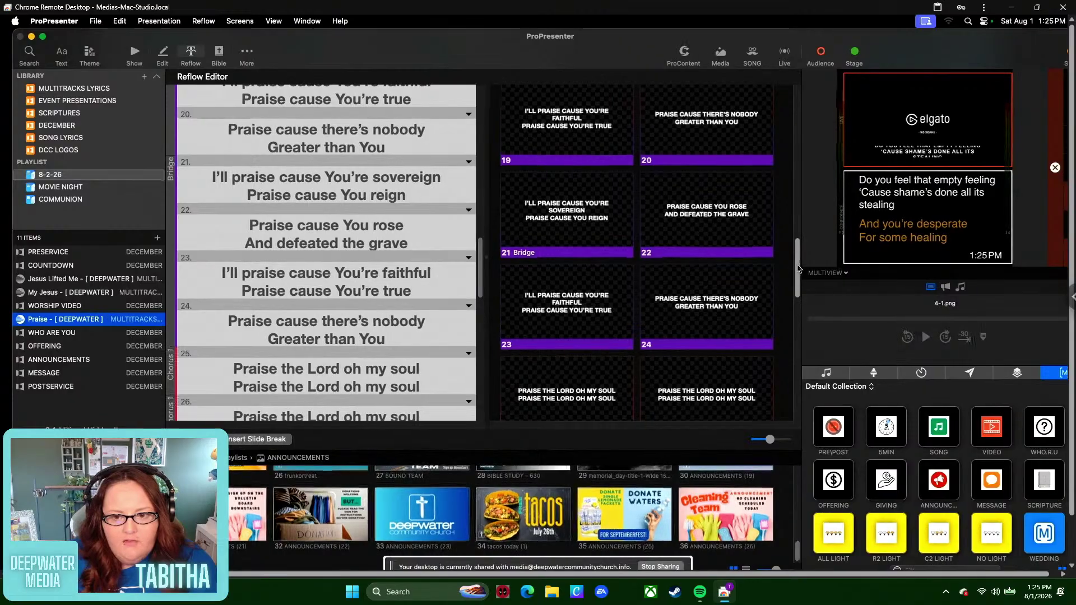
pyautogui.moveTo(802, 279); pyautogui.dragTo(794, 115)
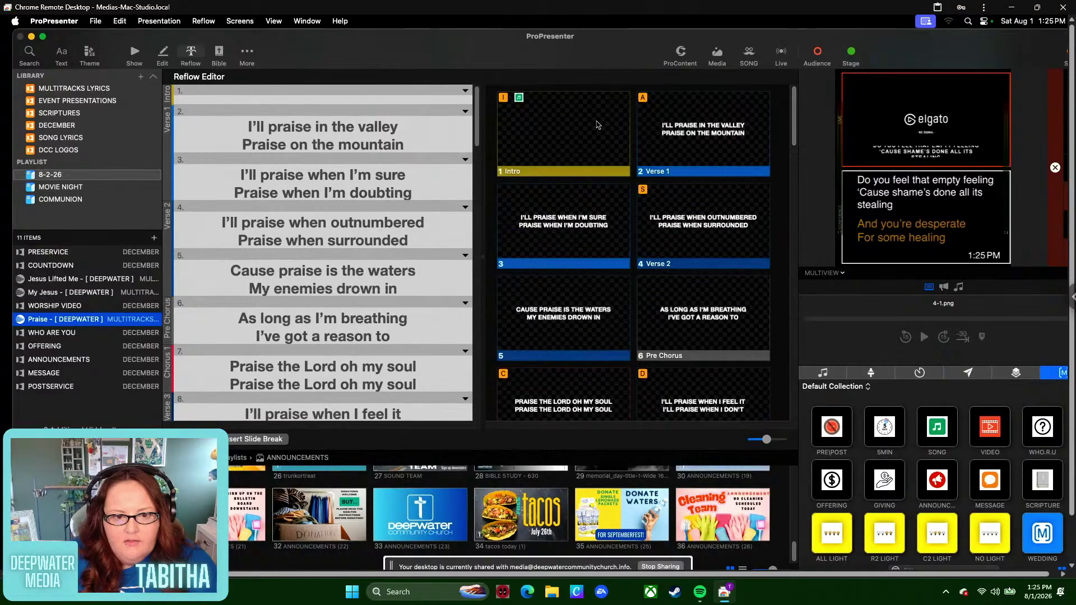
pyautogui.scroll(-5, 663, 299)
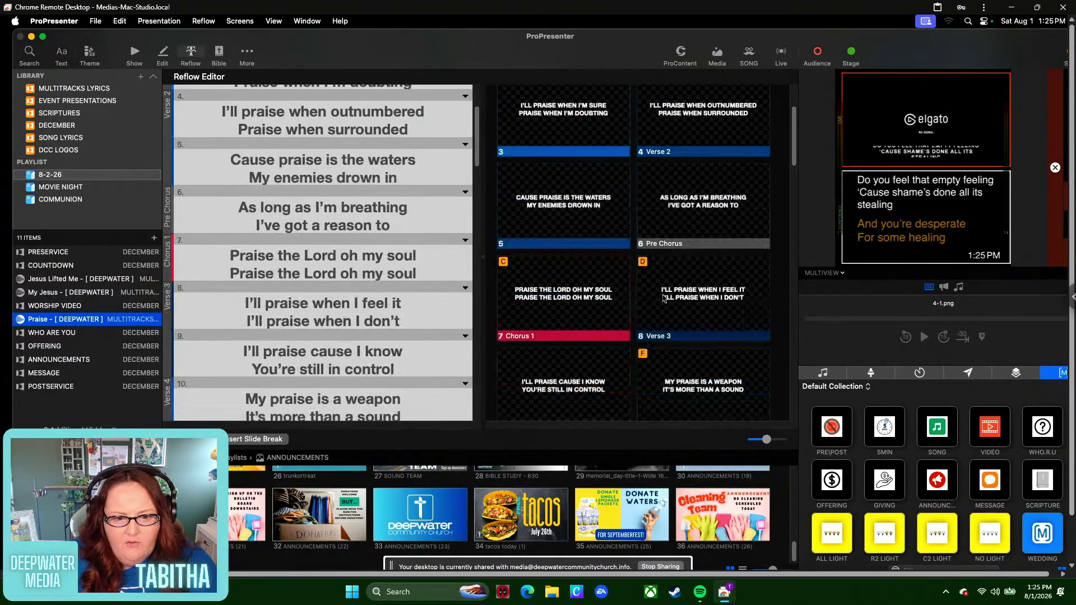
pyautogui.scroll(-7, 664, 299)
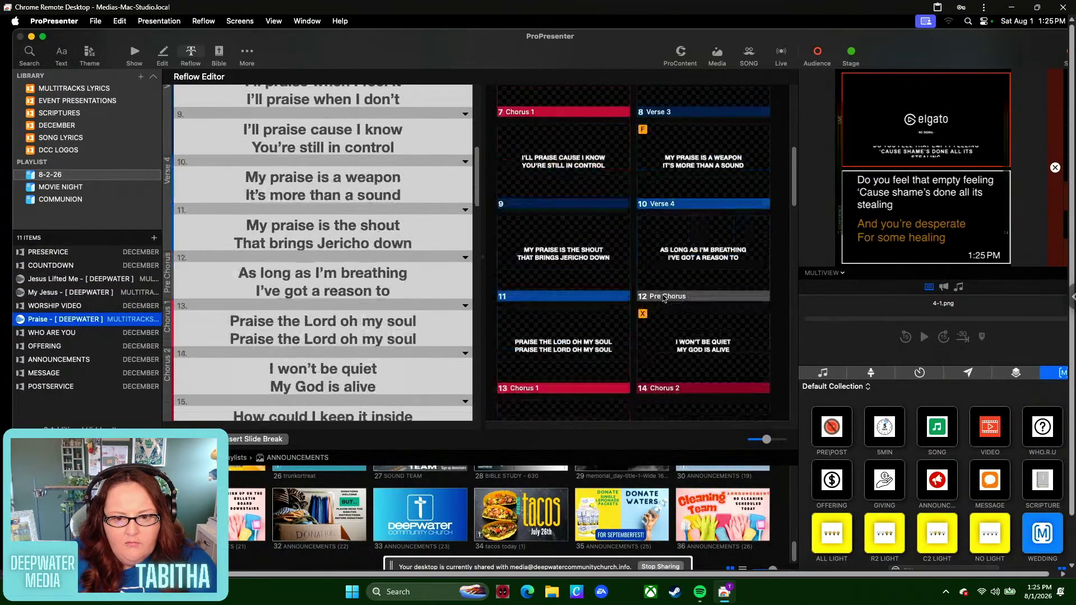
pyautogui.scroll(-5, 664, 299)
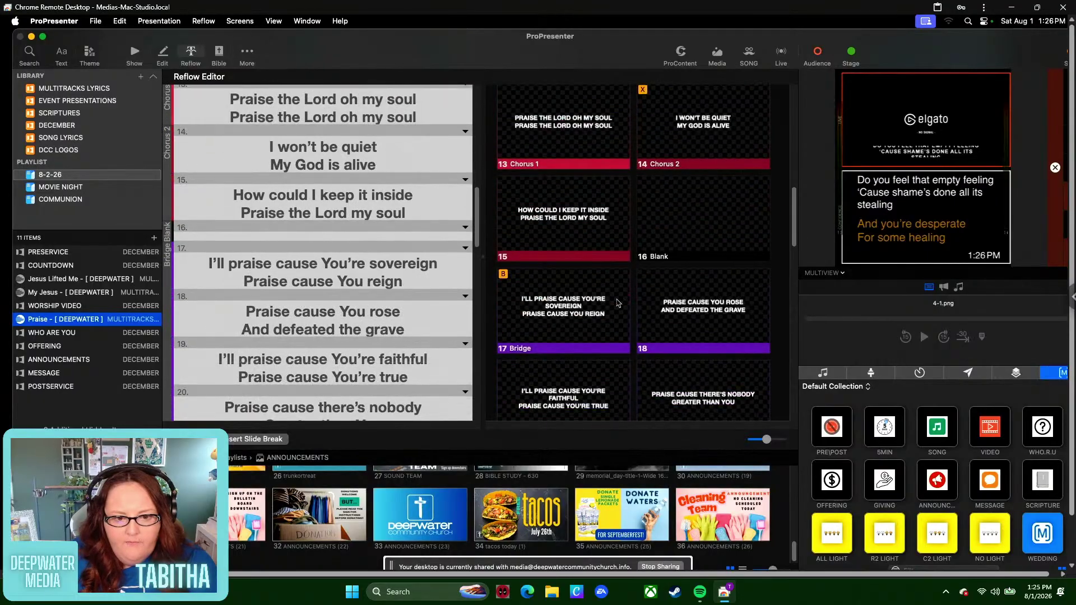
pyautogui.click(451, 257)
pyautogui.click(258, 442)
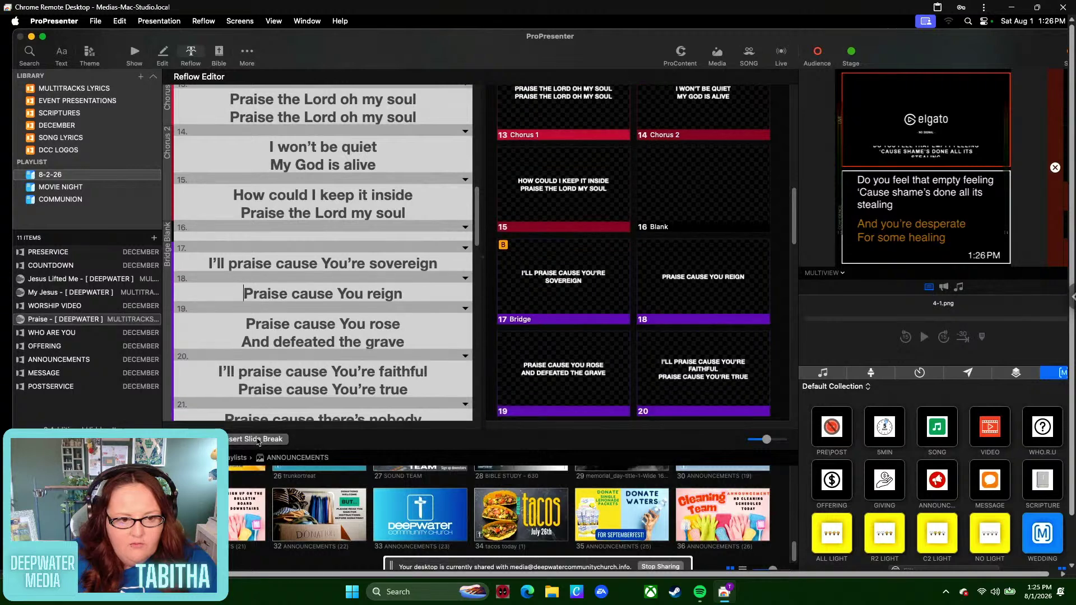
pyautogui.scroll(-2, 610, 288)
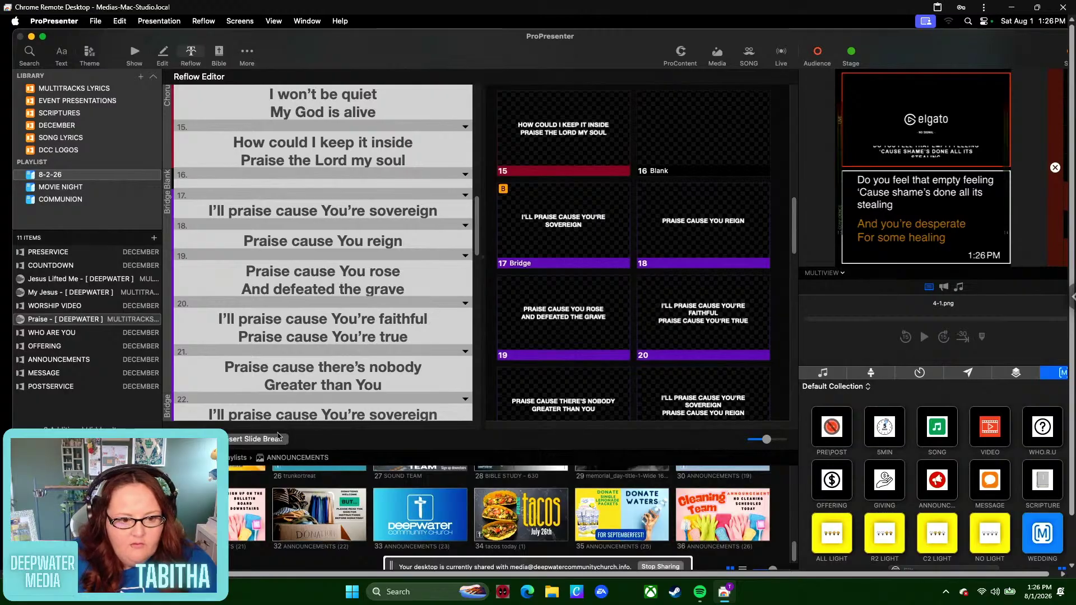
pyautogui.click(257, 439)
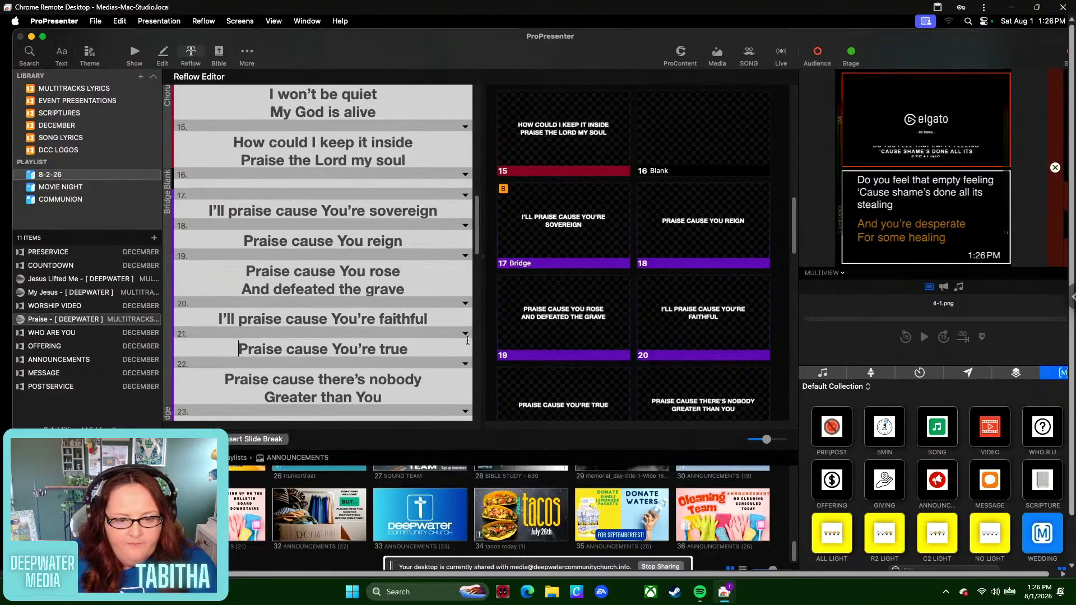
# - Insert slide breaks in the second Bridge of Praise after "I'll praise cause You're sovereign" and "I'll praise cause You're faithful"
pyautogui.scroll(-2, 449, 336)
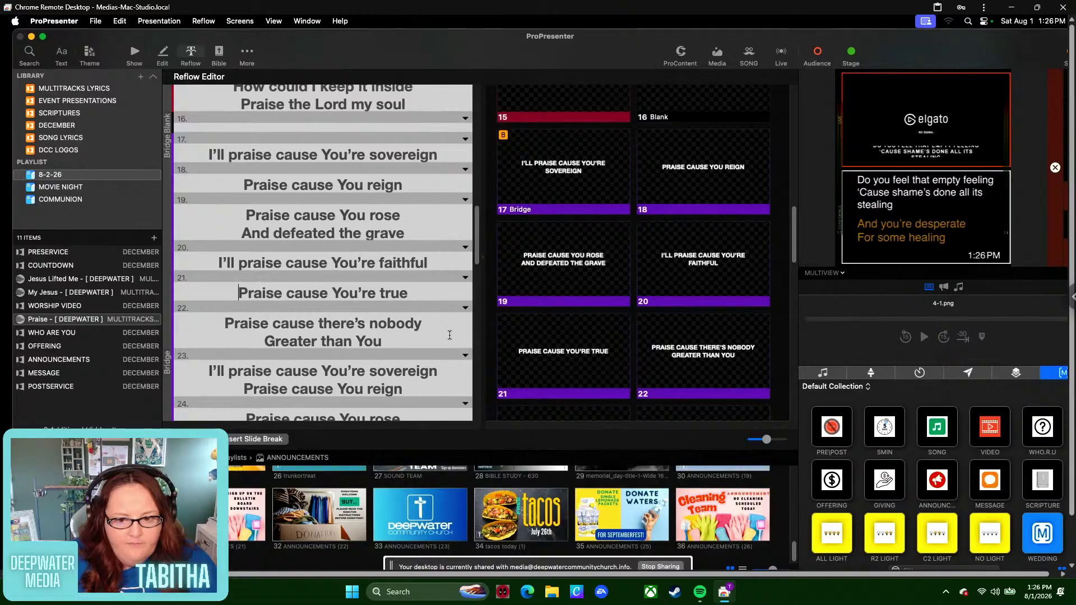
pyautogui.scroll(-4, 449, 335)
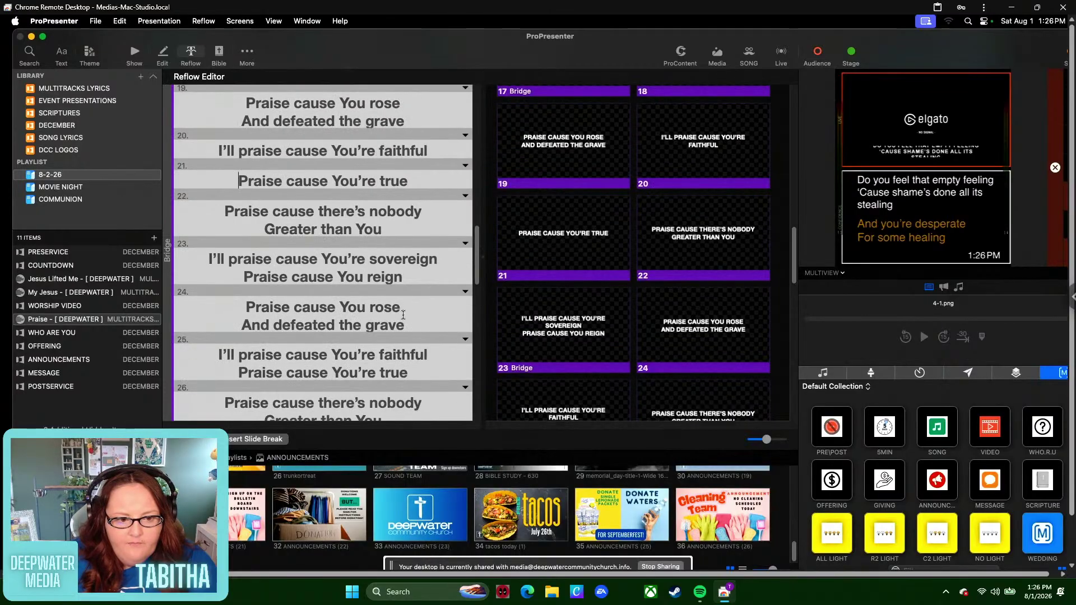
pyautogui.click(437, 260)
pyautogui.click(287, 440)
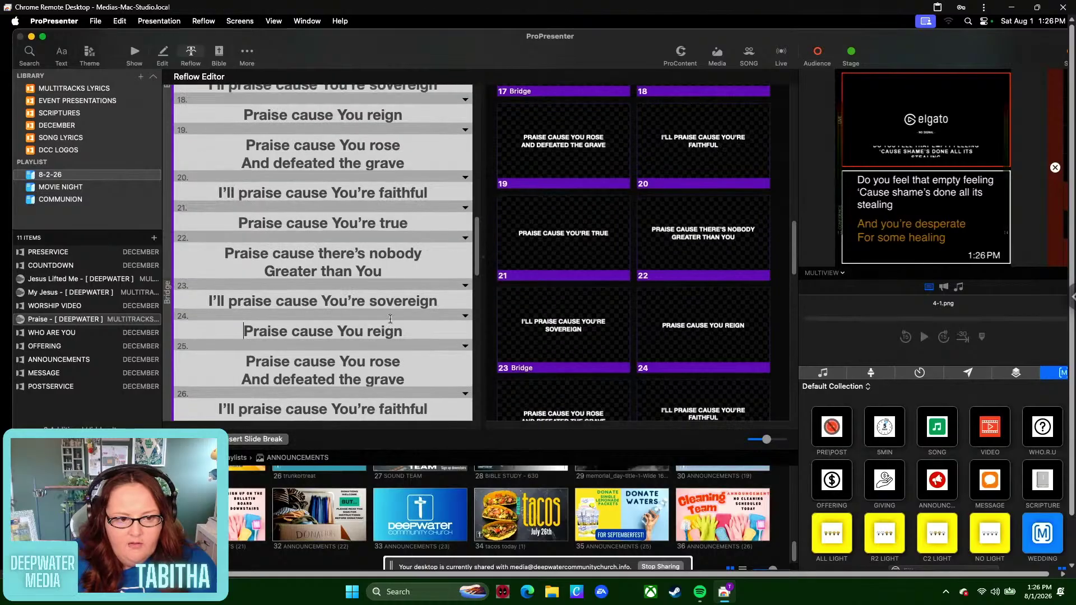
pyautogui.scroll(-2, 391, 319)
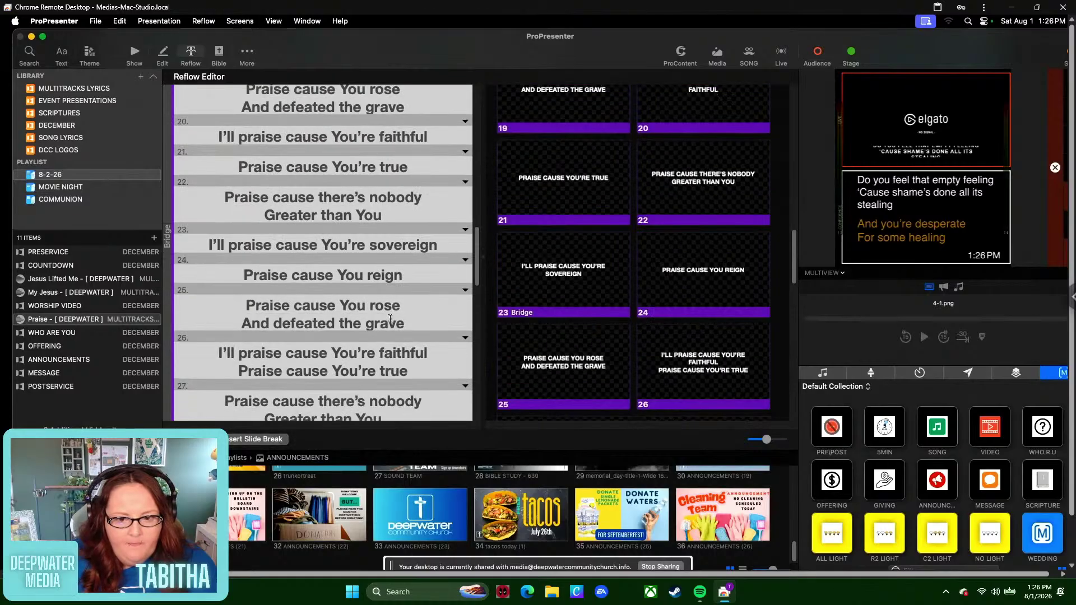
pyautogui.scroll(-2, 391, 318)
pyautogui.click(430, 297)
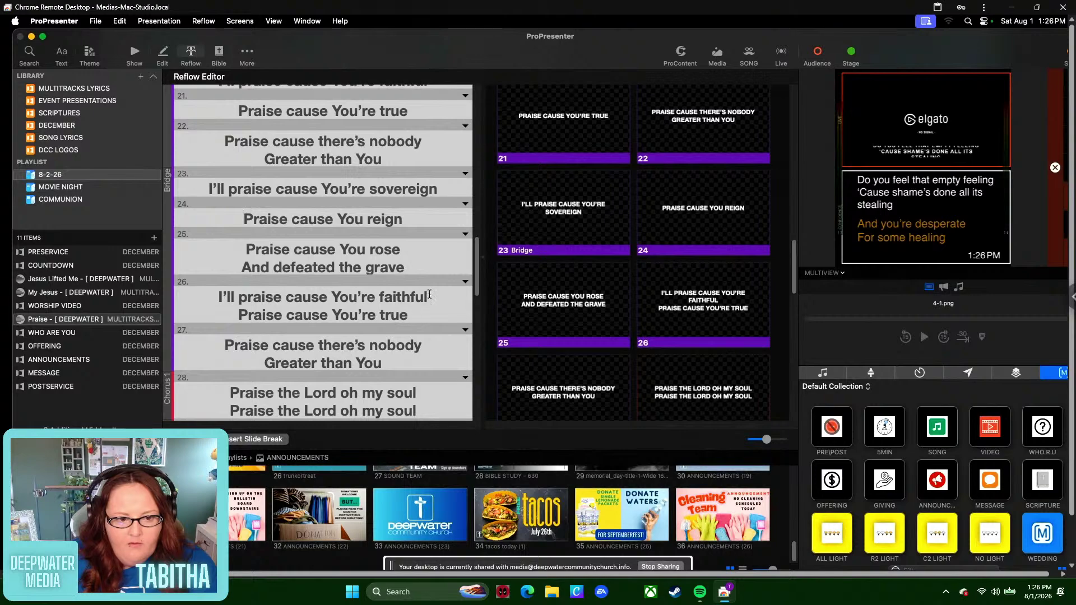
pyautogui.click(255, 439)
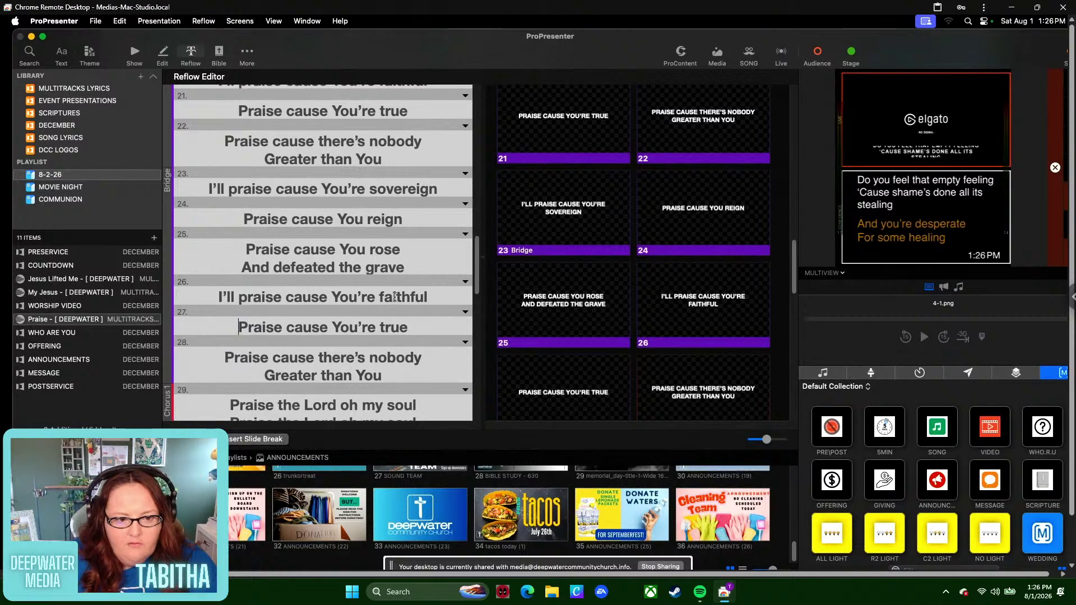
# - Review the line breaks on the remaining Praise slides and on the slides of Jesus Lifted Me
pyautogui.scroll(-4, 395, 297)
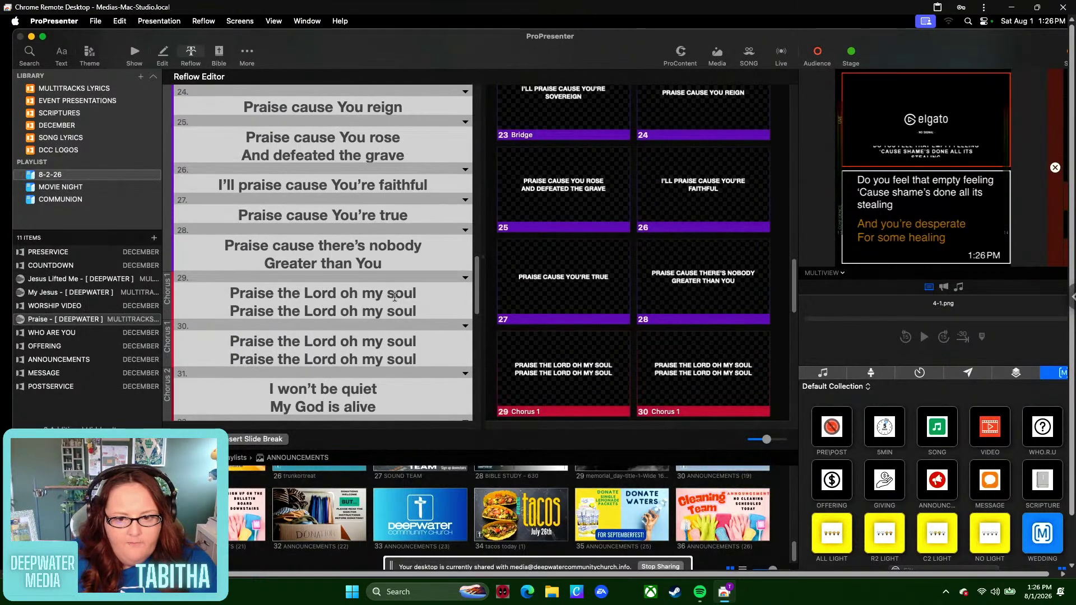
pyautogui.scroll(-14, 395, 297)
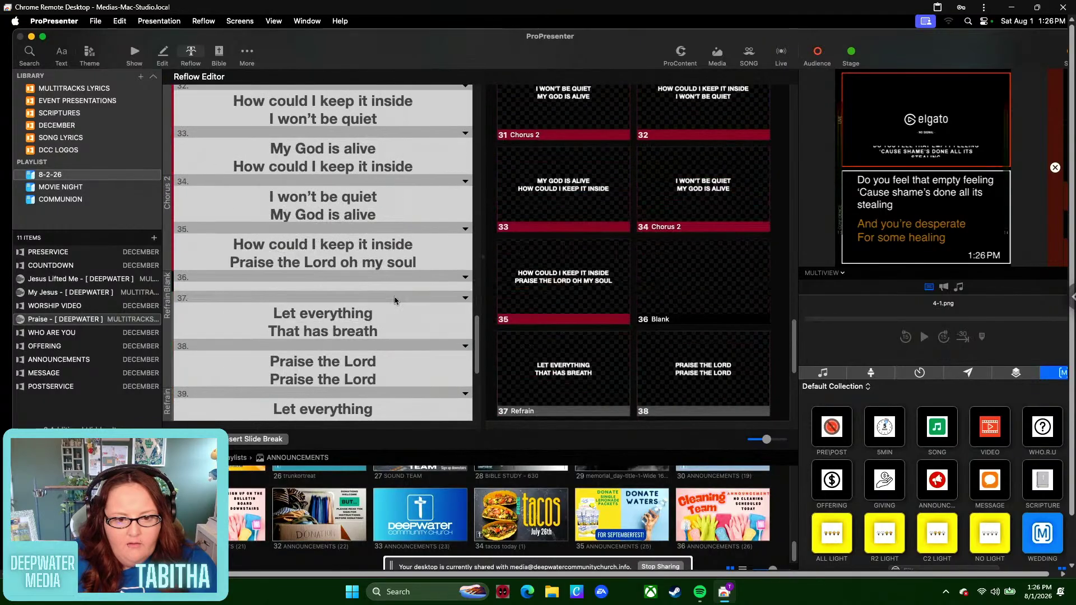
pyautogui.scroll(-8, 395, 299)
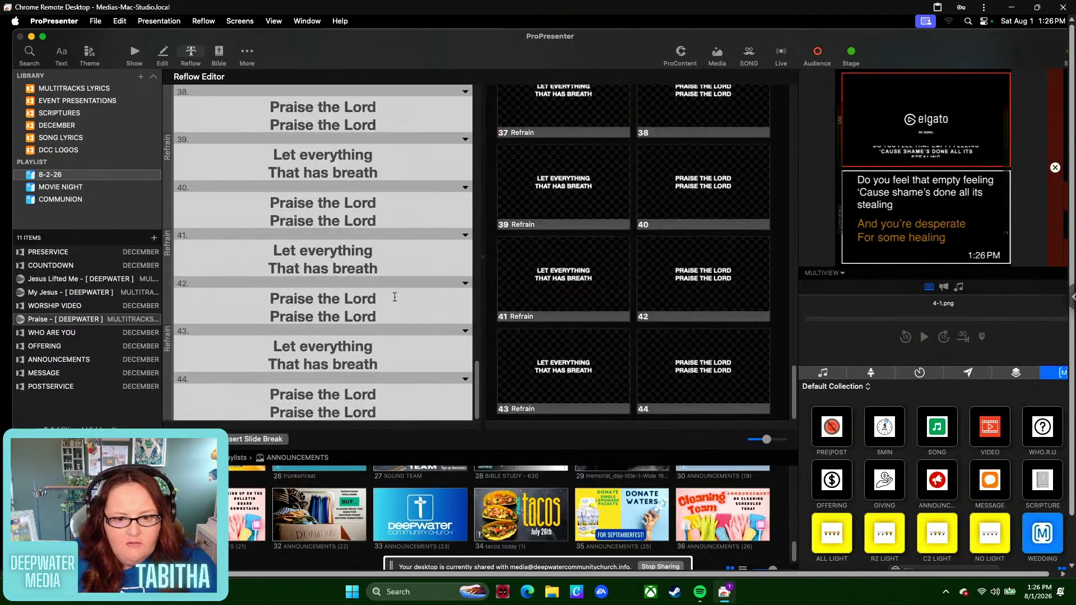
pyautogui.click(72, 278)
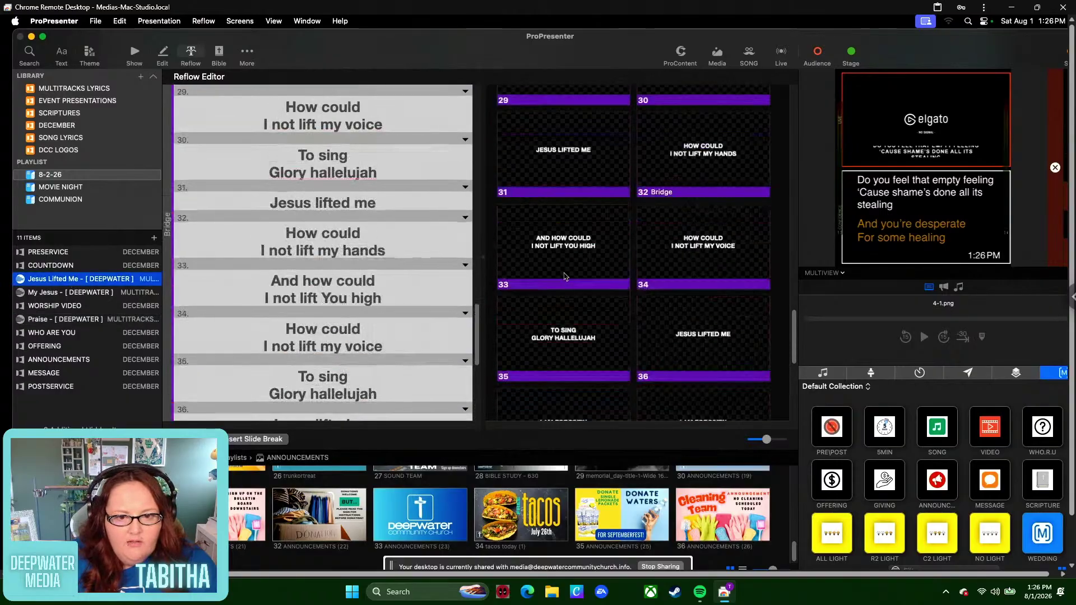
pyautogui.scroll(15, 563, 275)
pyautogui.scroll(18, 565, 276)
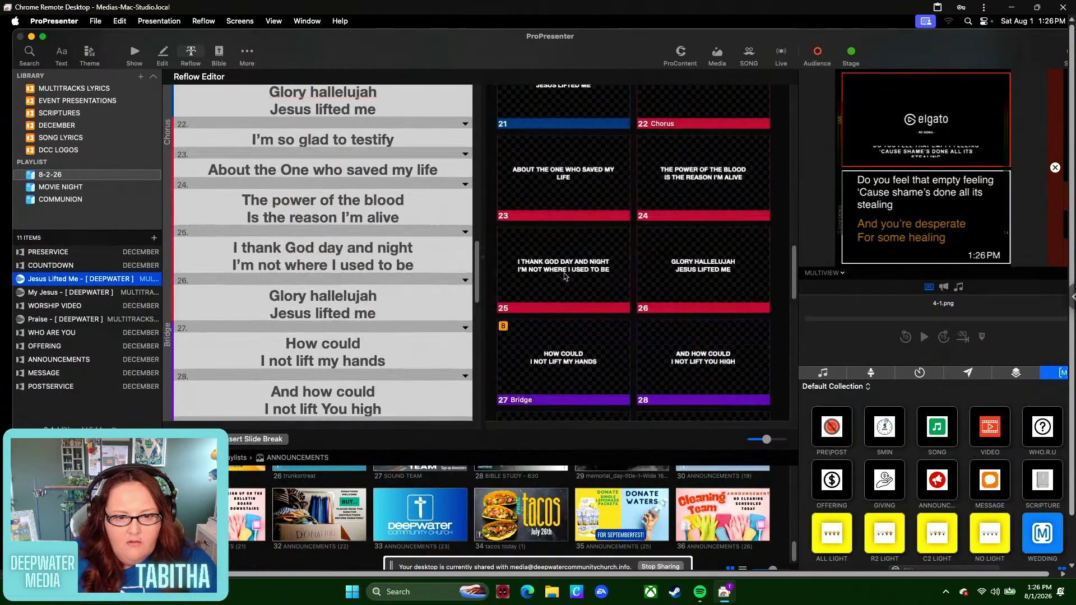
pyautogui.scroll(10, 564, 276)
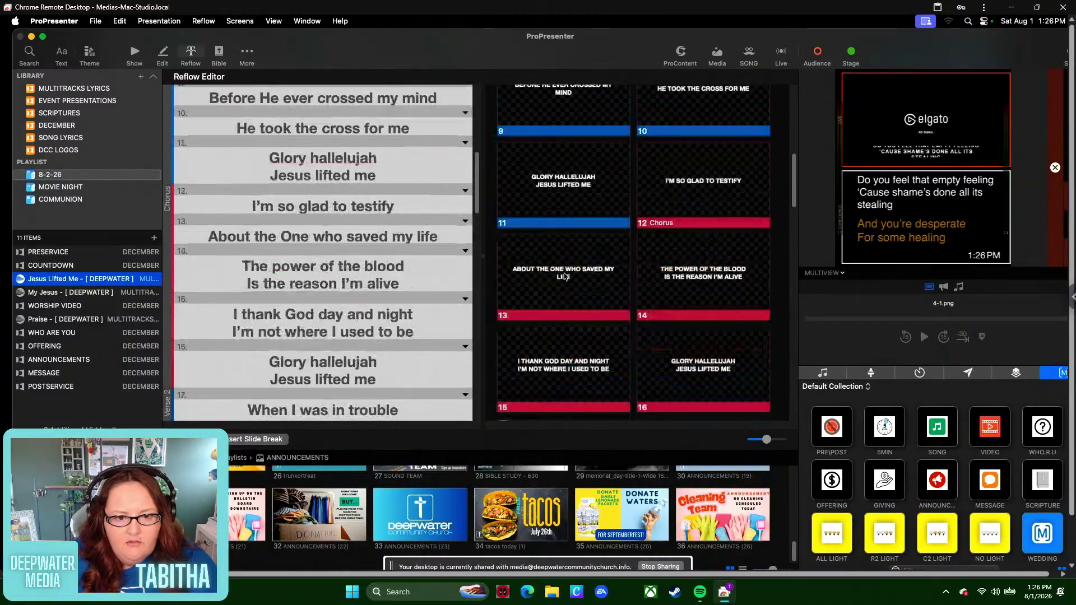
pyautogui.scroll(5, 564, 276)
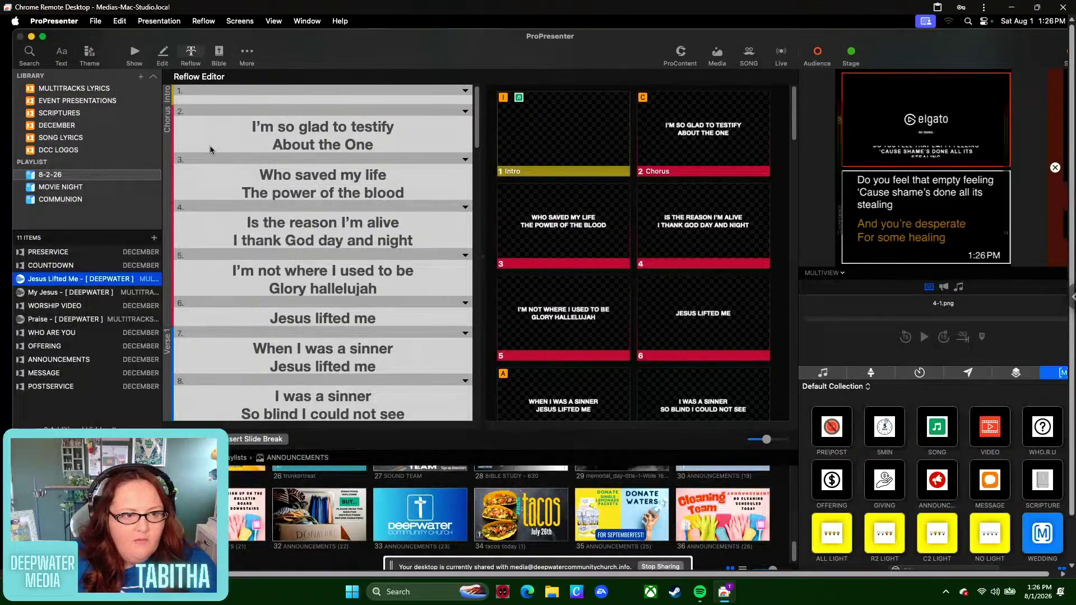
# - Return to the slide view, show the WORSHIP VIDEO playlist item and browse the WORSHIP VIDEOS media playlist for candidates
pyautogui.click(132, 56)
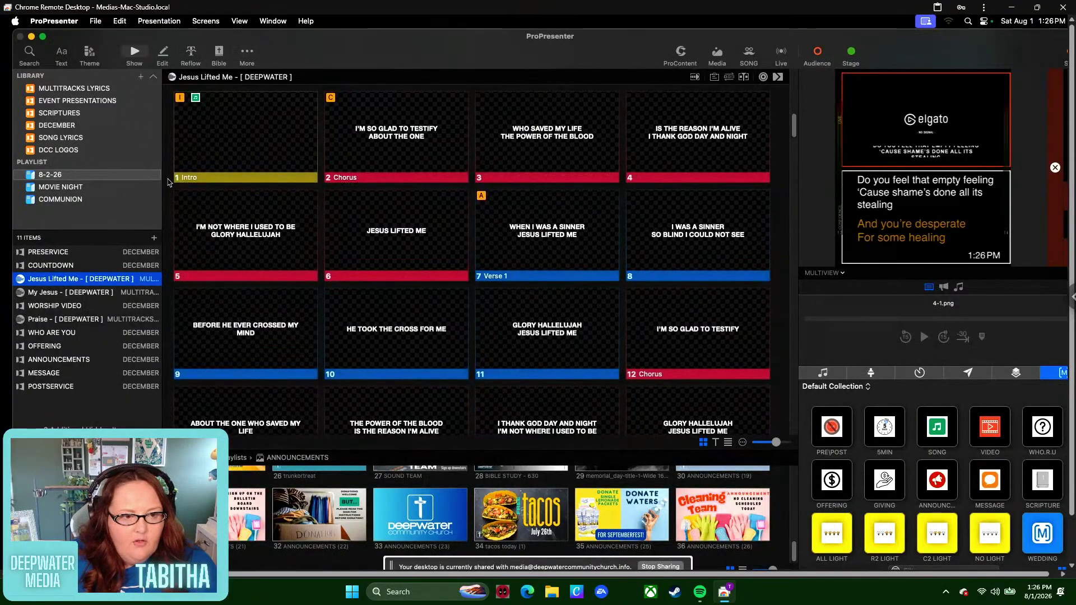
pyautogui.click(81, 307)
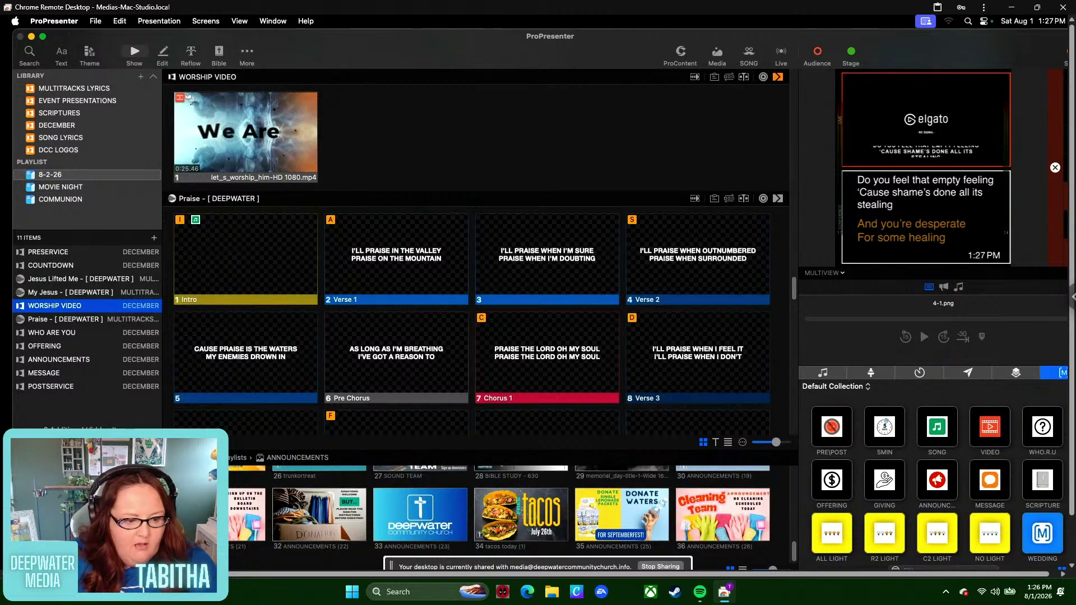
pyautogui.click(73, 504)
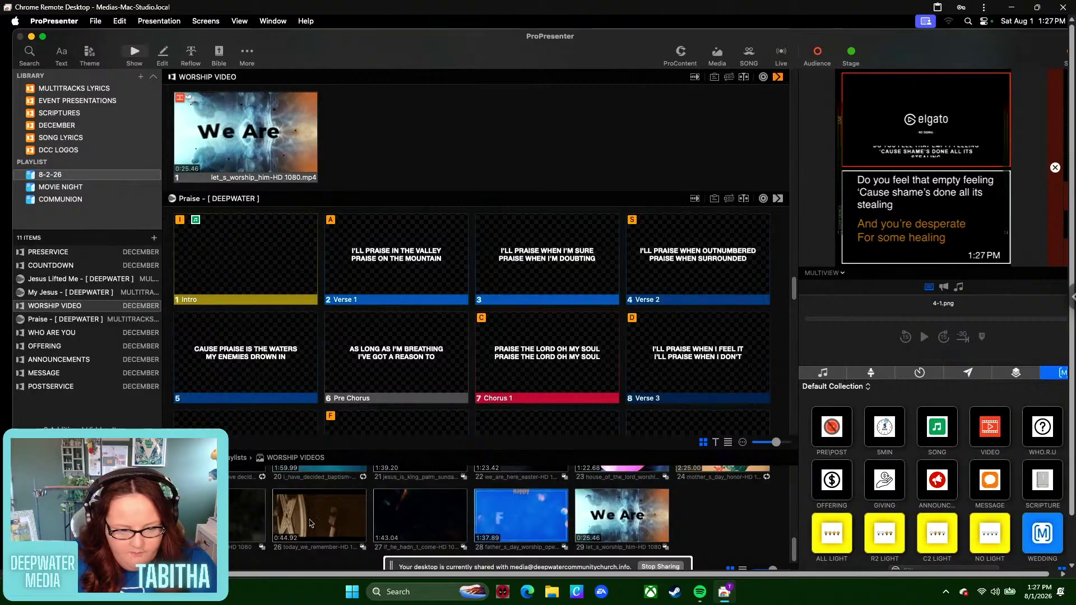
pyautogui.scroll(2, 774, 519)
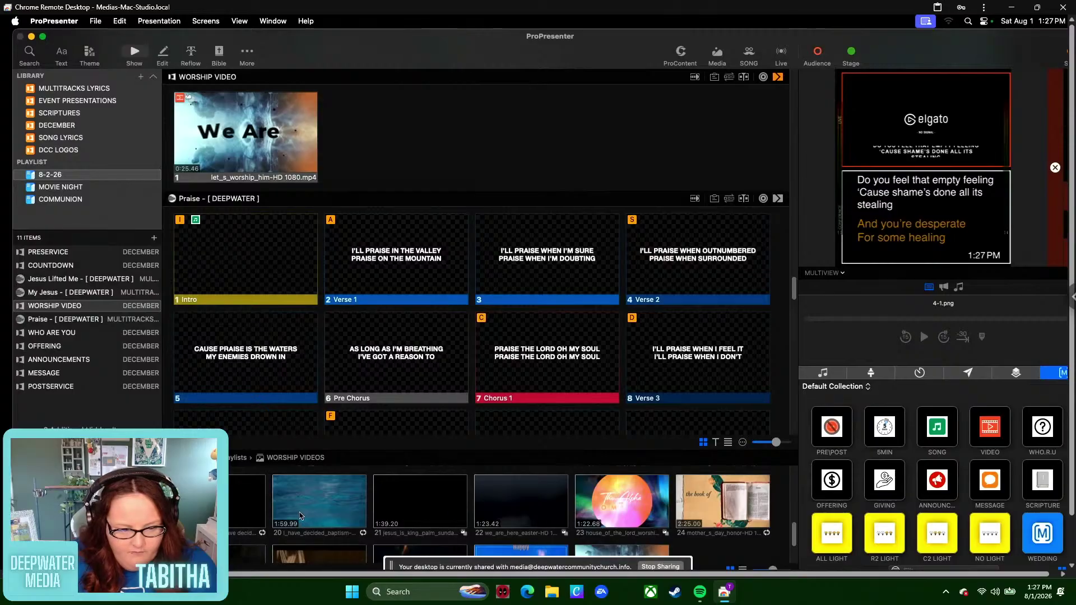
pyautogui.scroll(2, 270, 519)
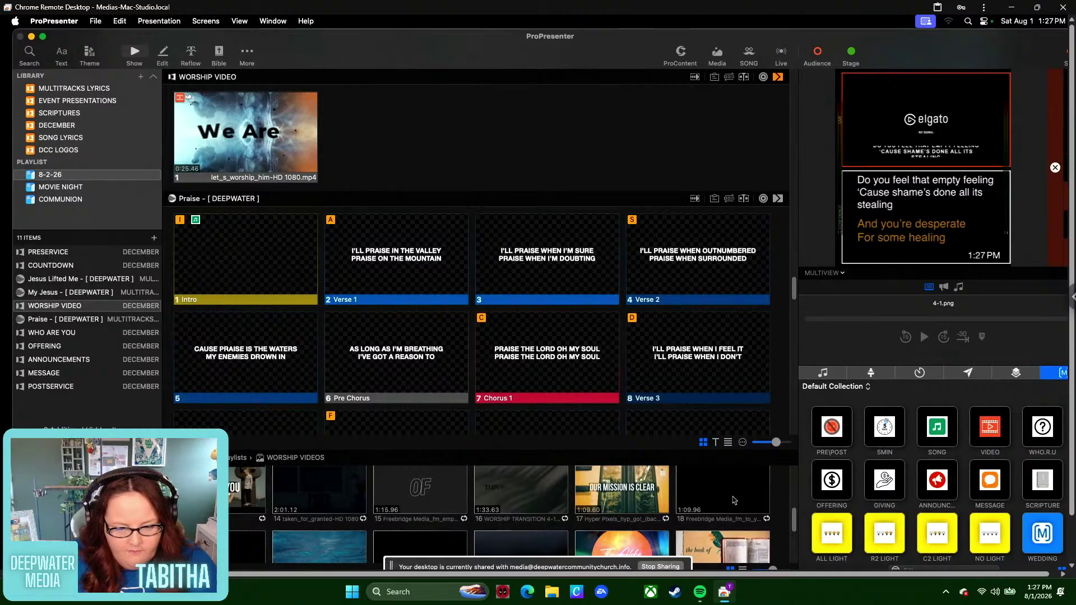
# - Preview Freebridge Media_fm_to_you_we_sing_1080.HD1080.mp4 on the MAINTV output with the leftover lyrics cleared, and pause it
pyautogui.click(734, 500)
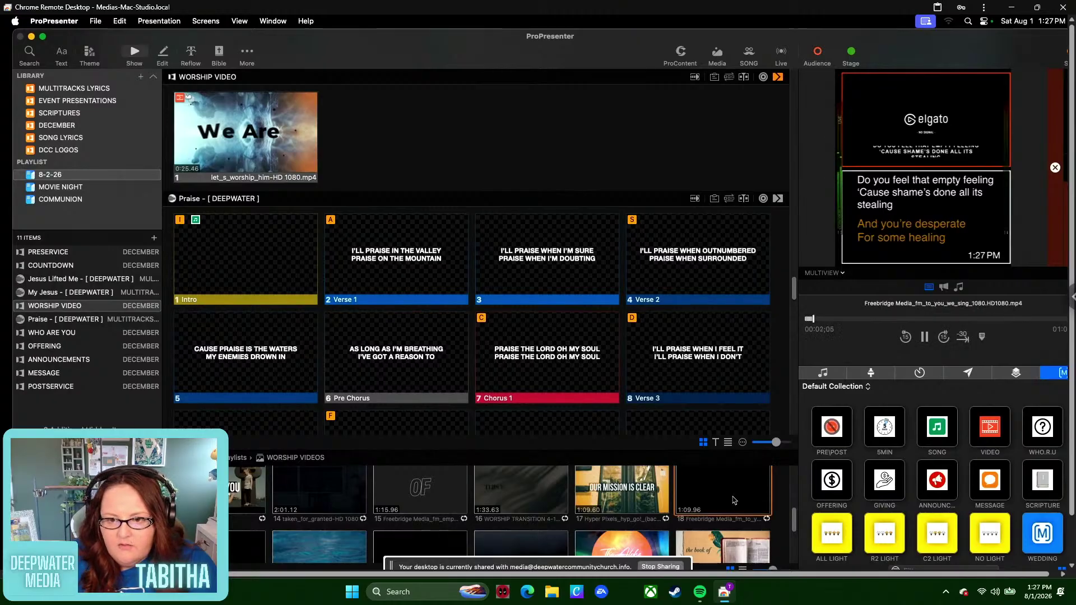
pyautogui.click(839, 275)
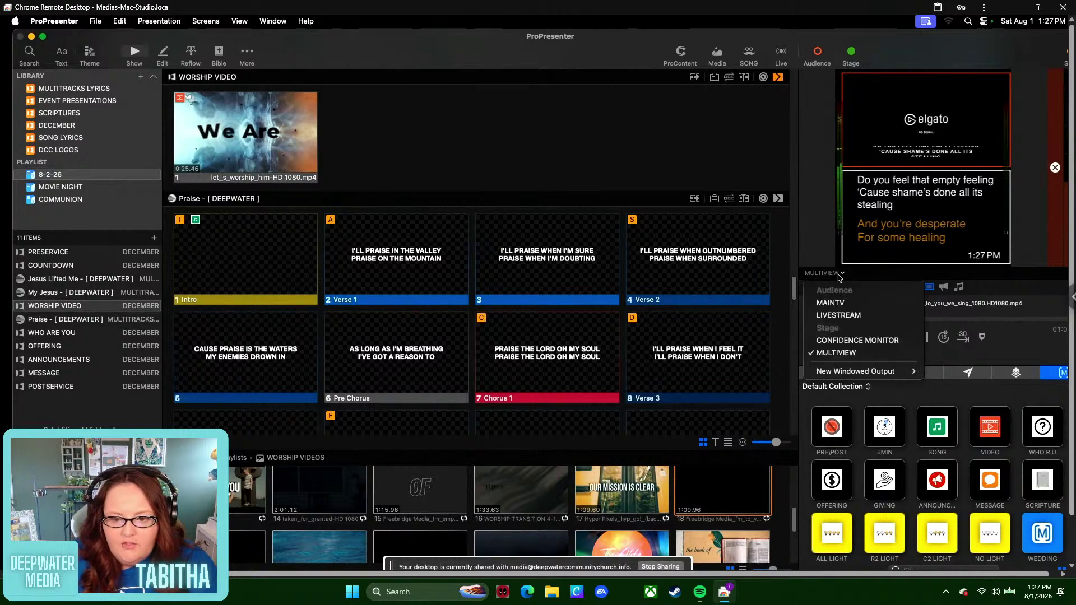
pyautogui.click(832, 303)
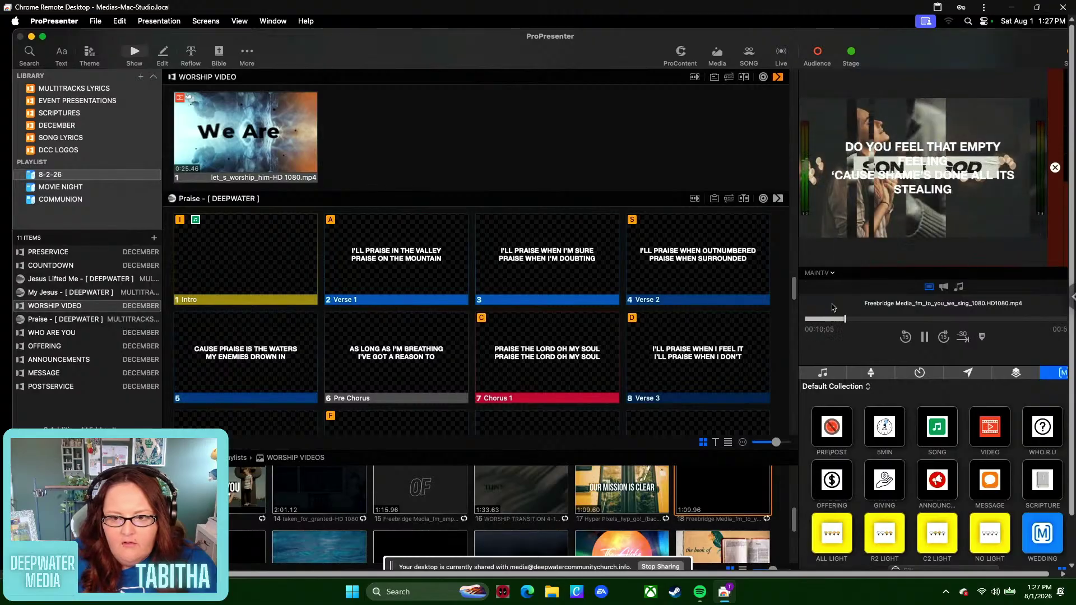
pyautogui.click(1056, 168)
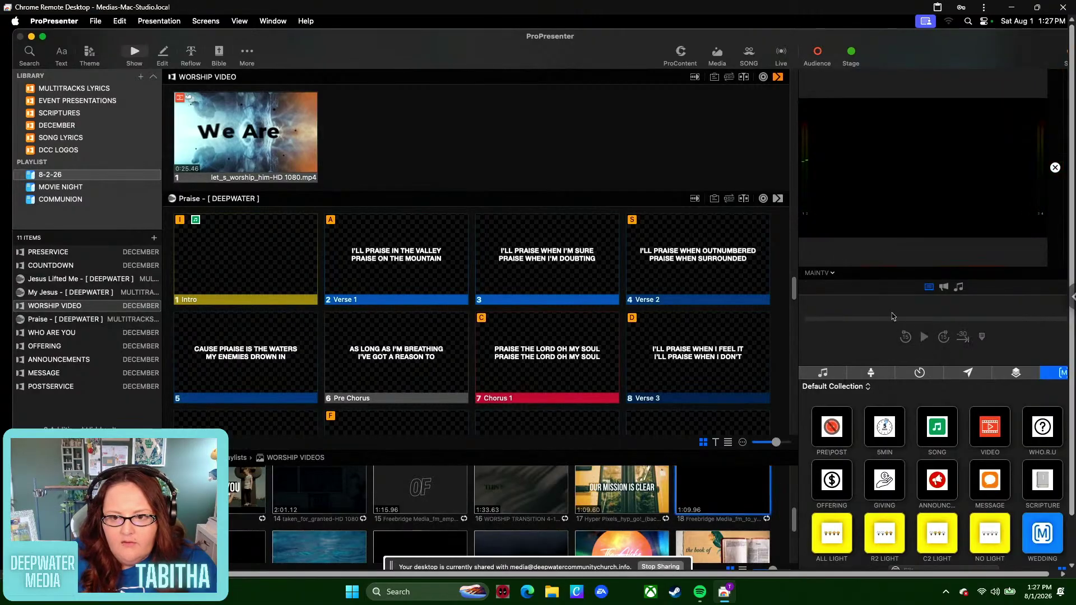
pyautogui.click(695, 502)
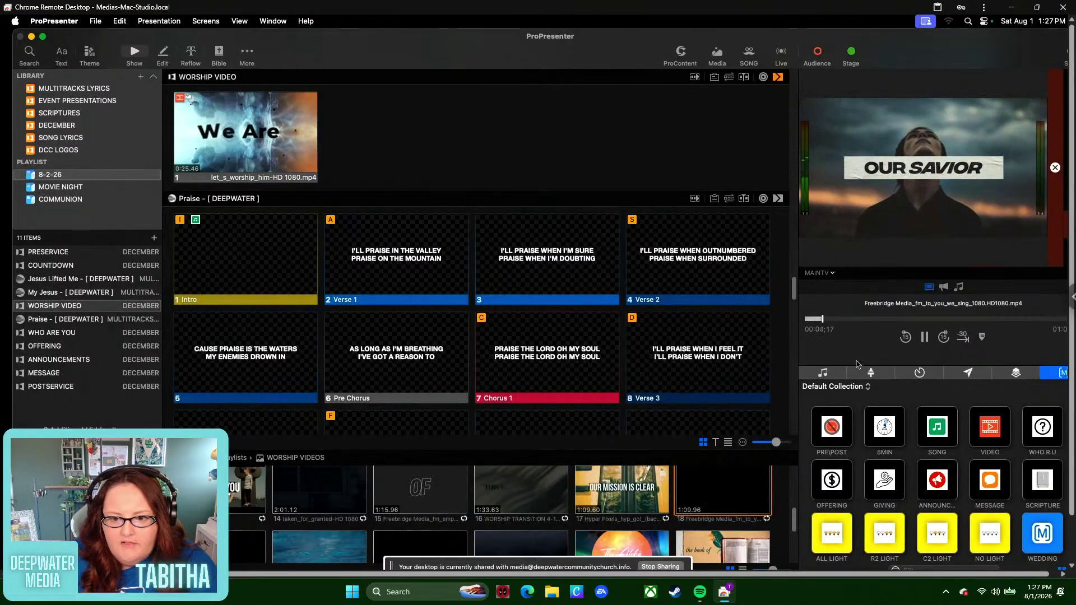
pyautogui.click(925, 337)
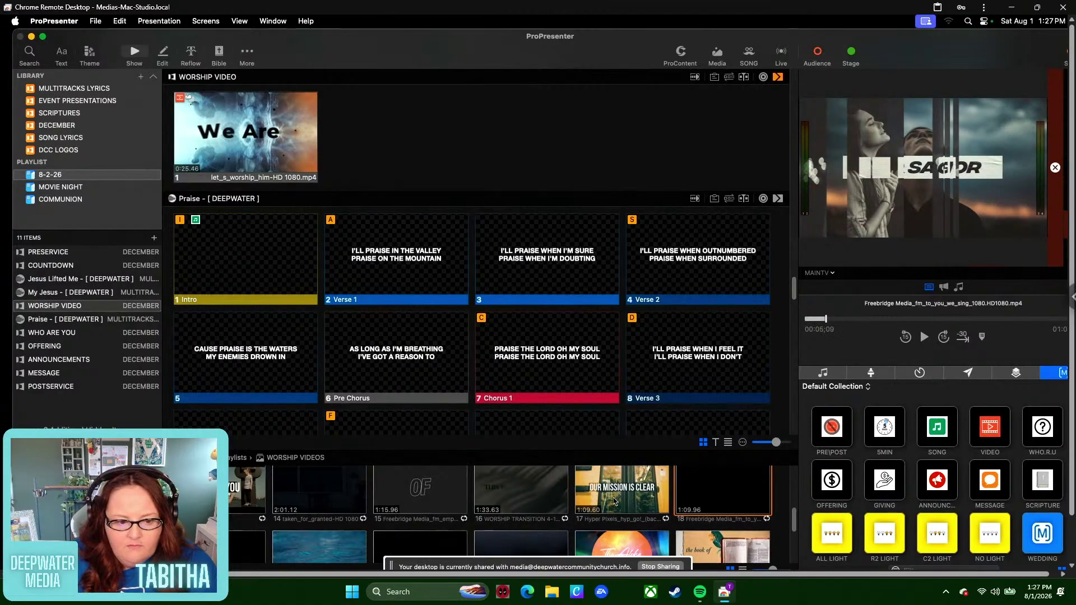
# - Look through the earlier worship videos and preview Freebridge Media_fm_fm_psalm_95_new_final.HD720.mp4, pausing it after the opening
pyautogui.scroll(2, 616, 499)
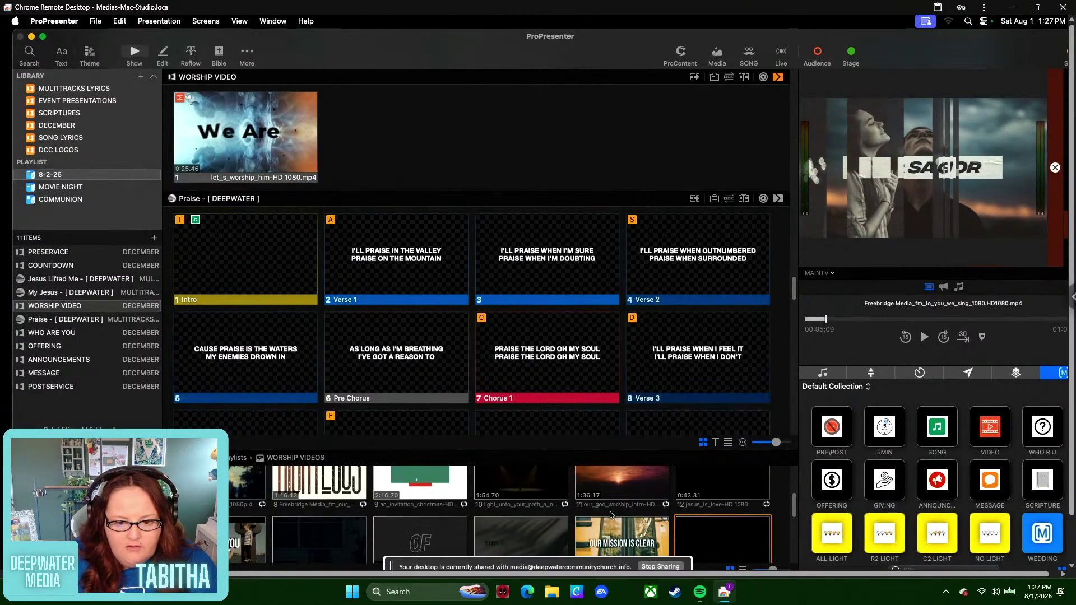
pyautogui.scroll(2, 611, 522)
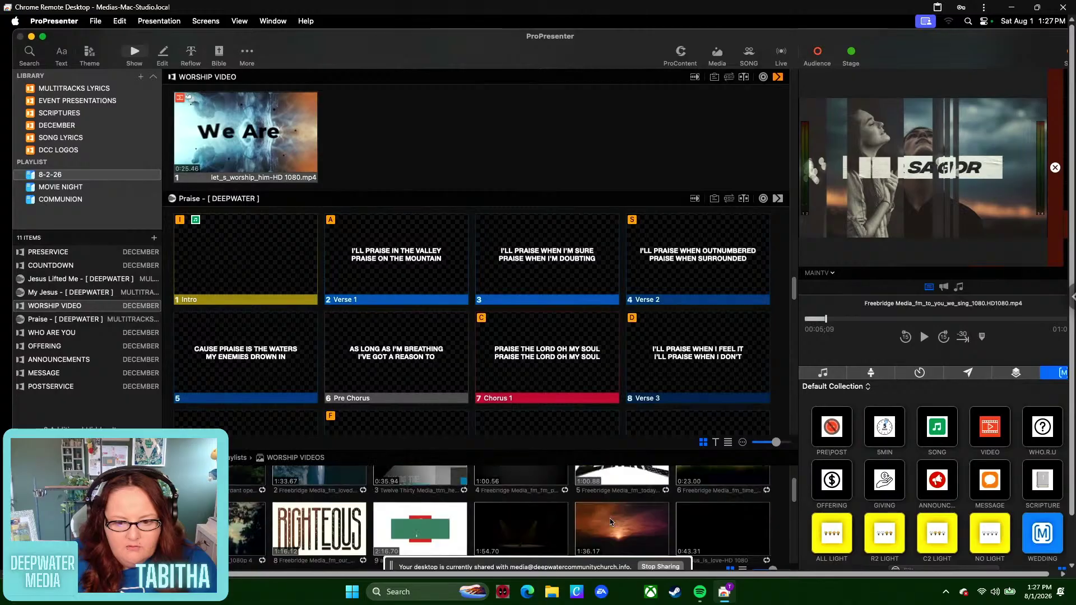
pyautogui.scroll(-2, 611, 522)
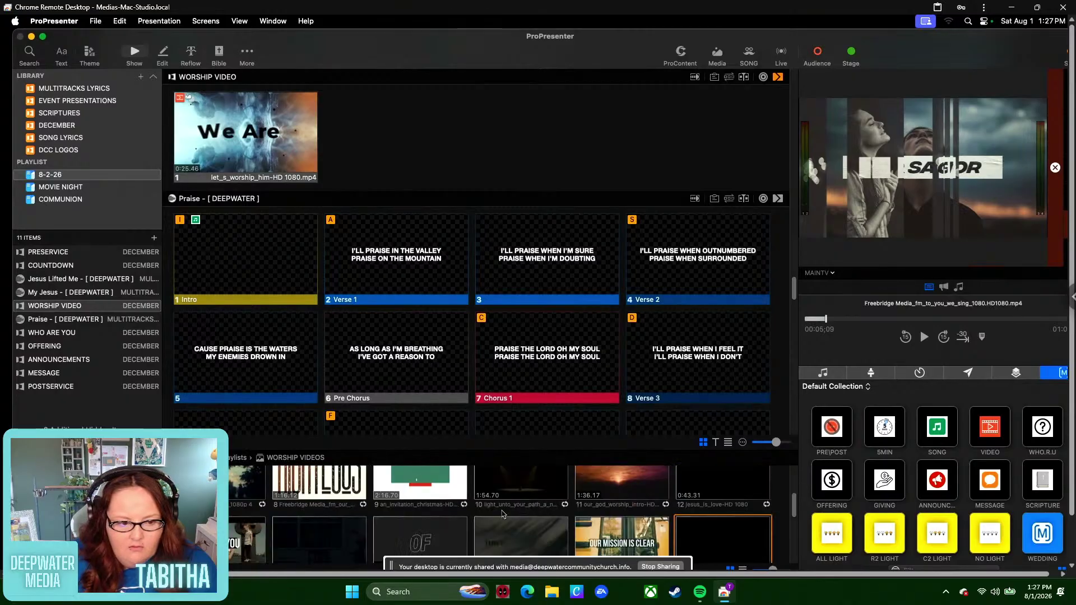
pyautogui.scroll(3, 347, 521)
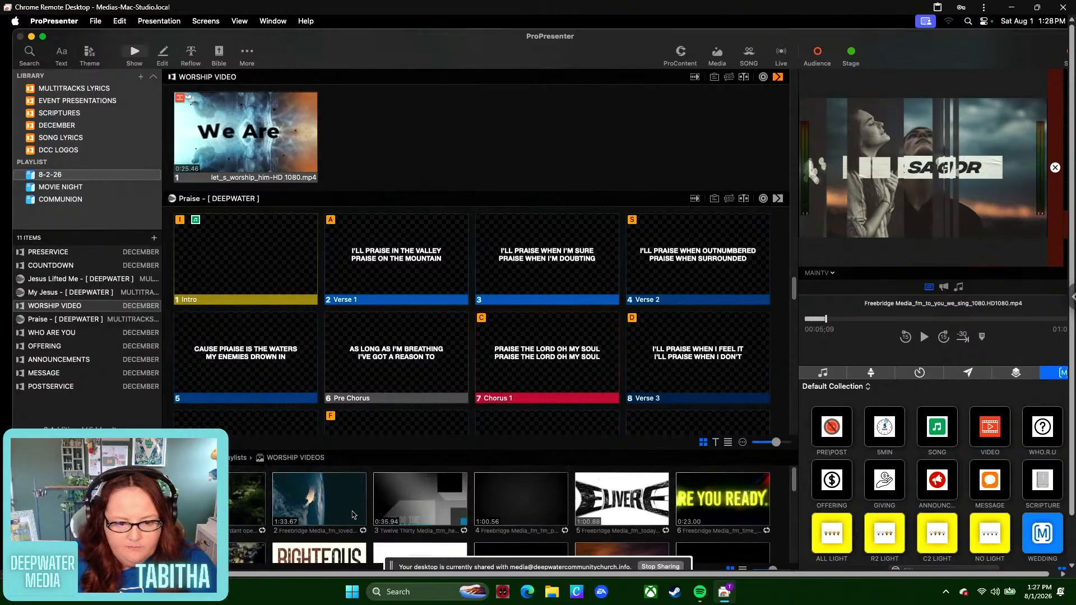
pyautogui.click(542, 508)
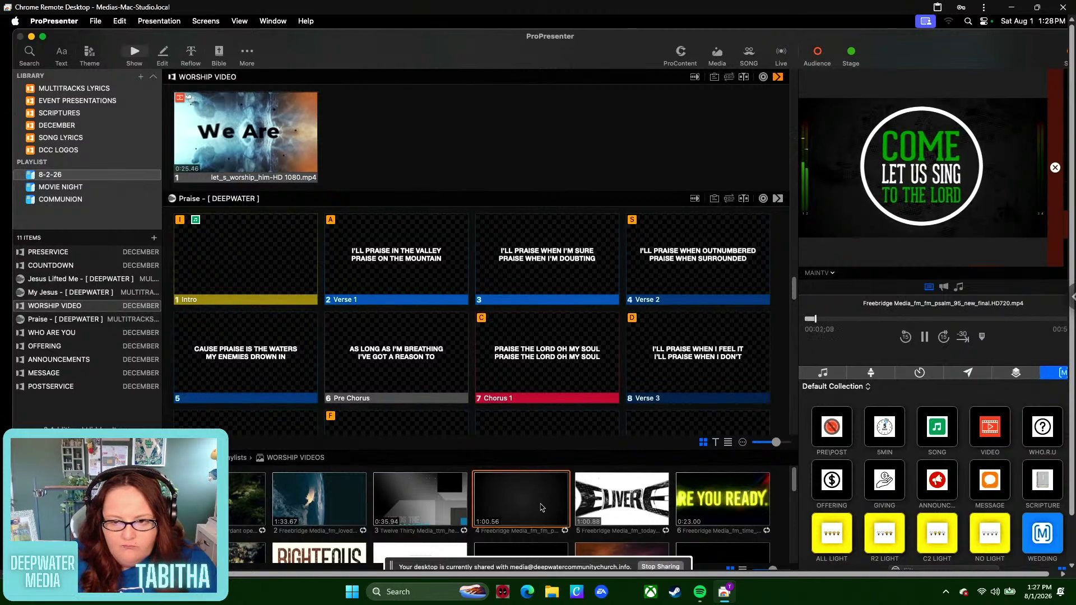
pyautogui.click(925, 337)
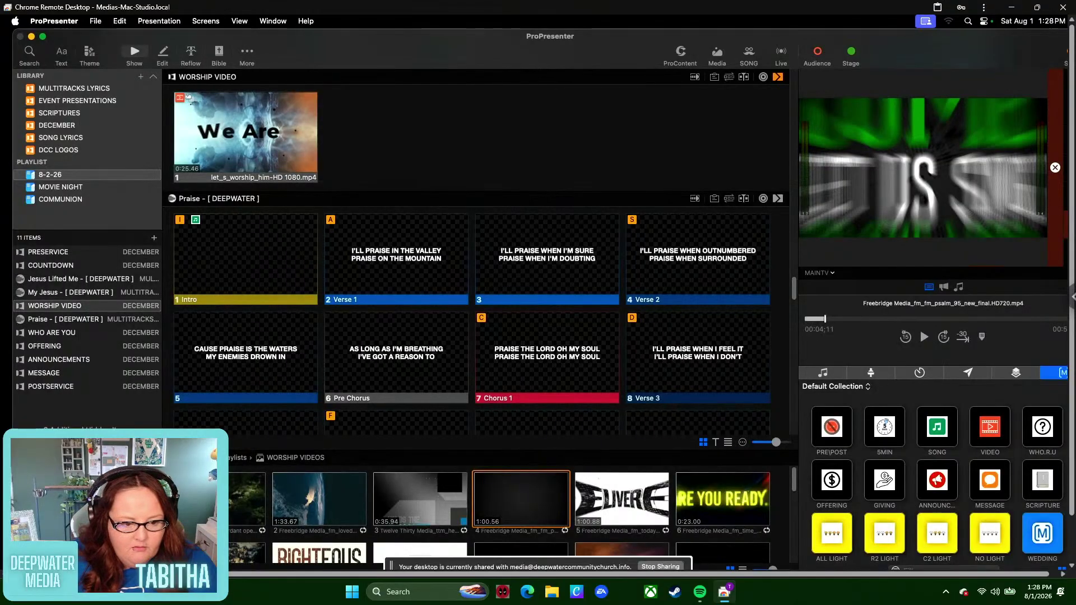
# - Review the contents of the playlist from WHO ARE YOU through OFFERING, ANNOUNCEMENTS and MESSAGE to POSTSERVICE
pyautogui.scroll(-10, 304, 507)
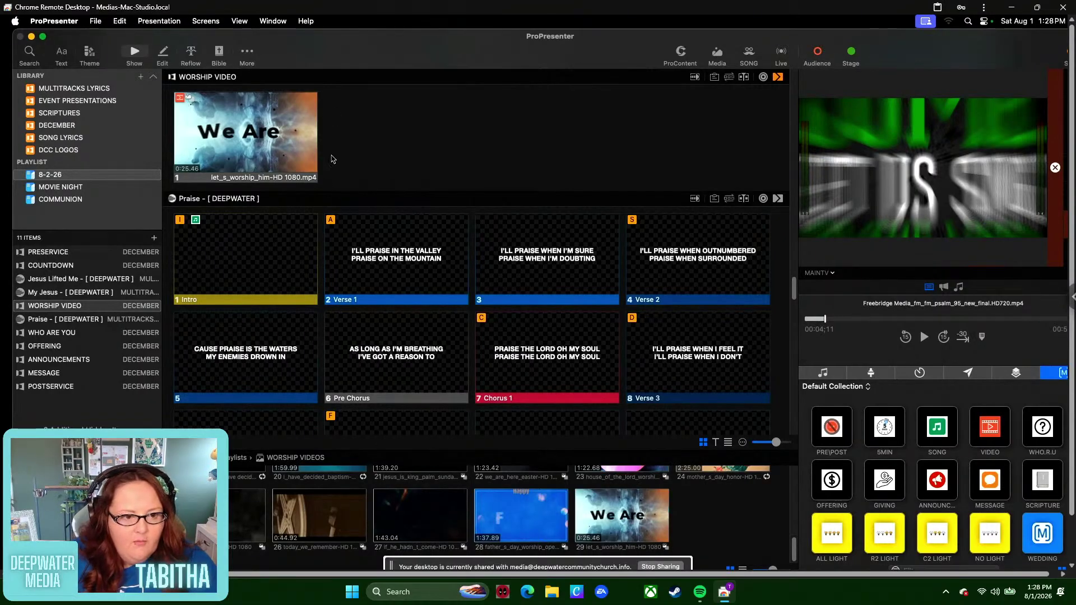
pyautogui.scroll(-2, 412, 315)
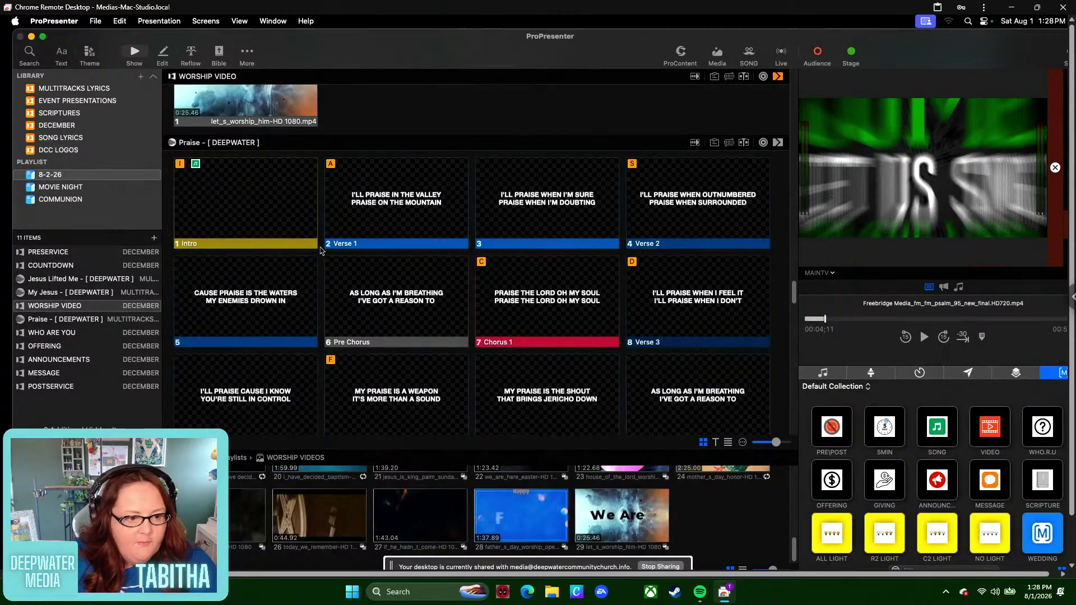
pyautogui.click(59, 337)
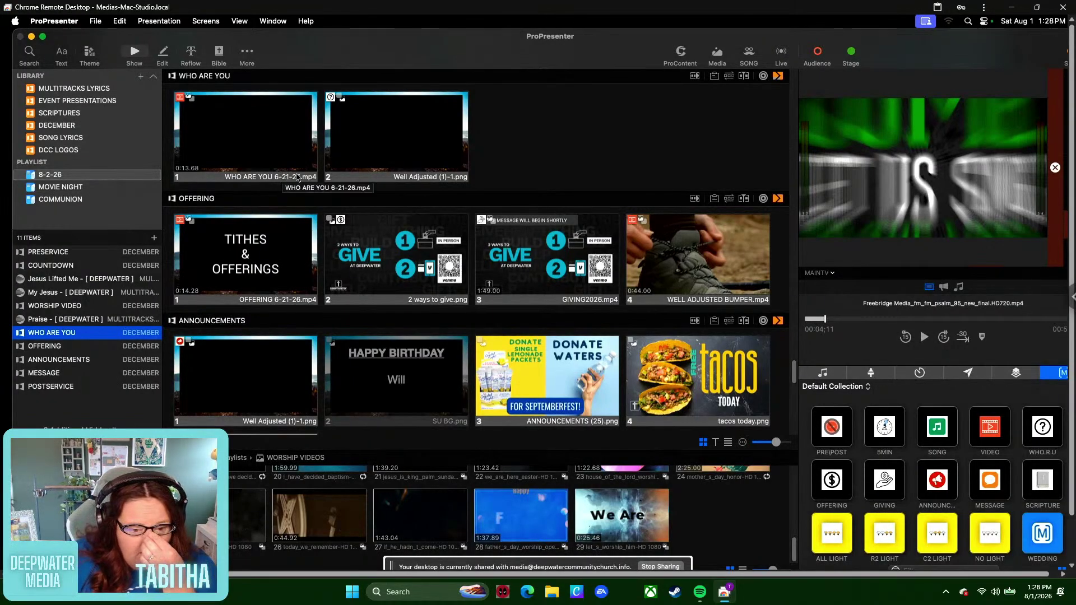
pyautogui.scroll(-5, 299, 178)
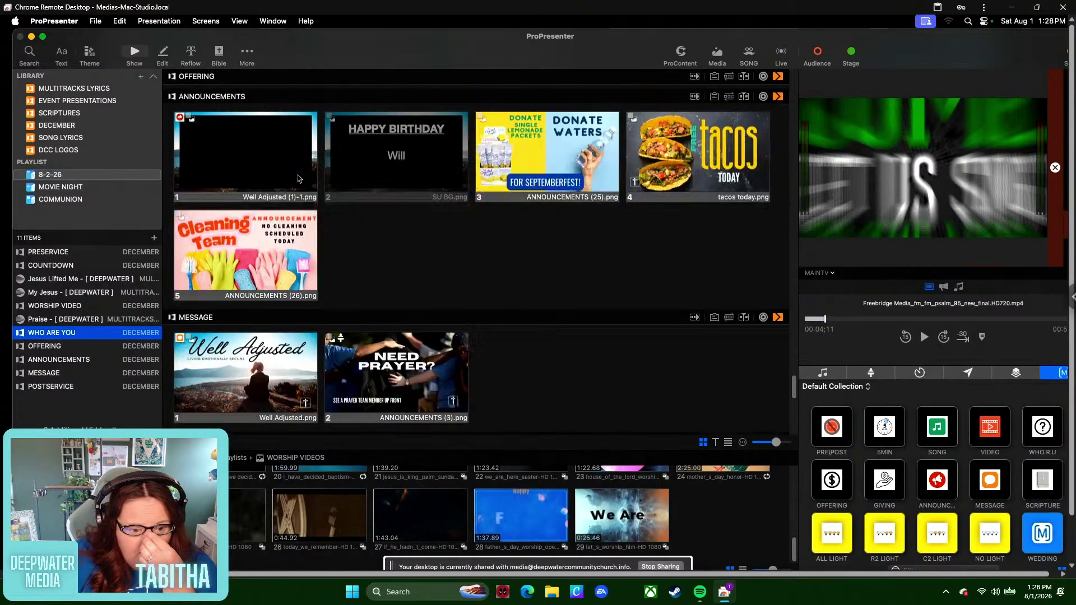
pyautogui.scroll(-2, 298, 178)
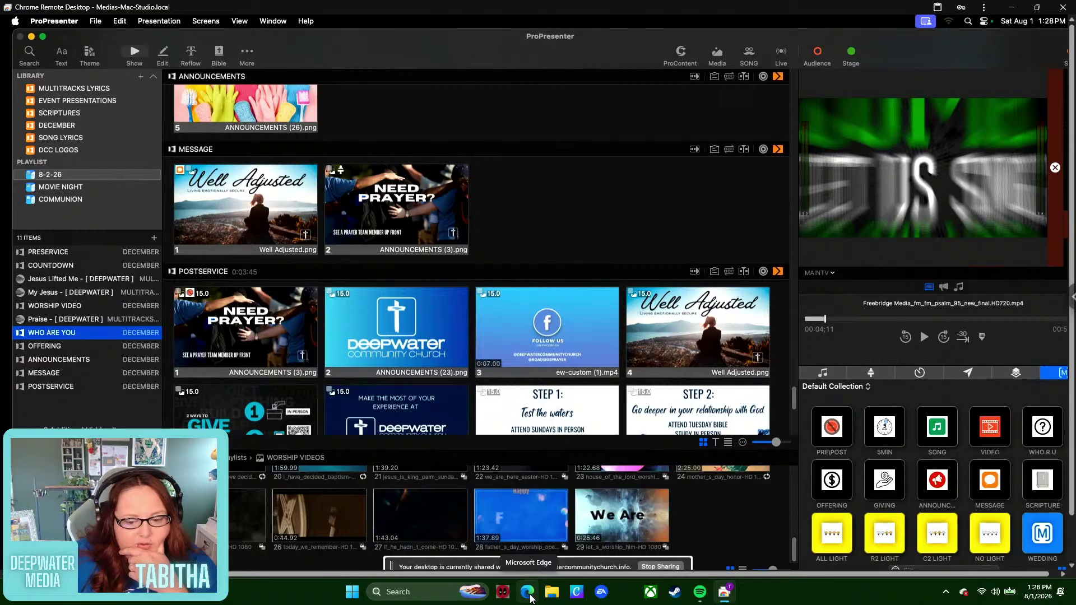
# - Switch to Microsoft Edge, load Canva and open the list of all projects
pyautogui.click(527, 591)
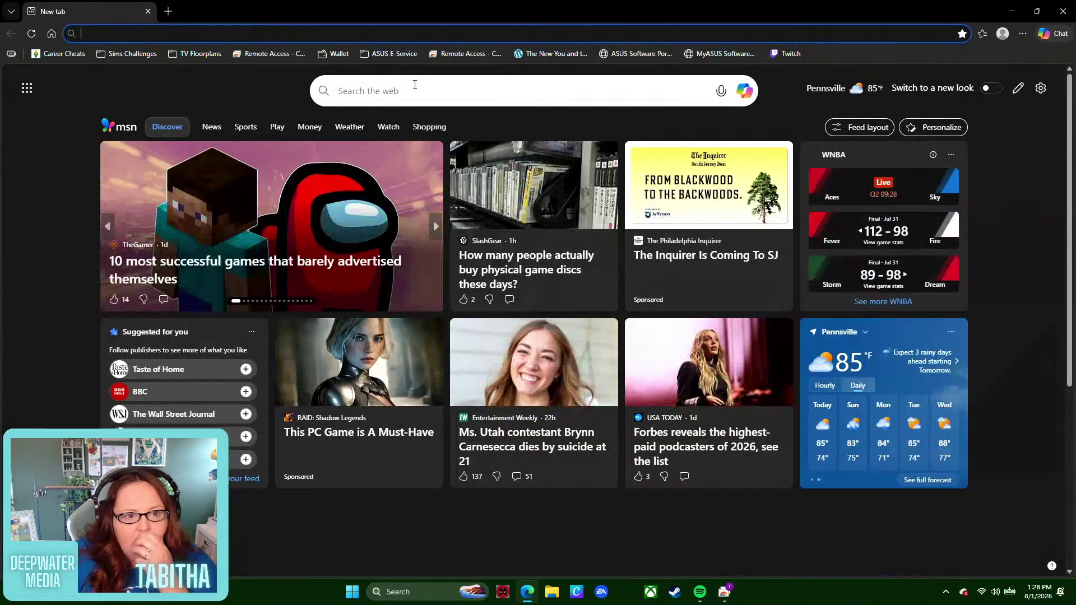
pyautogui.click(392, 34)
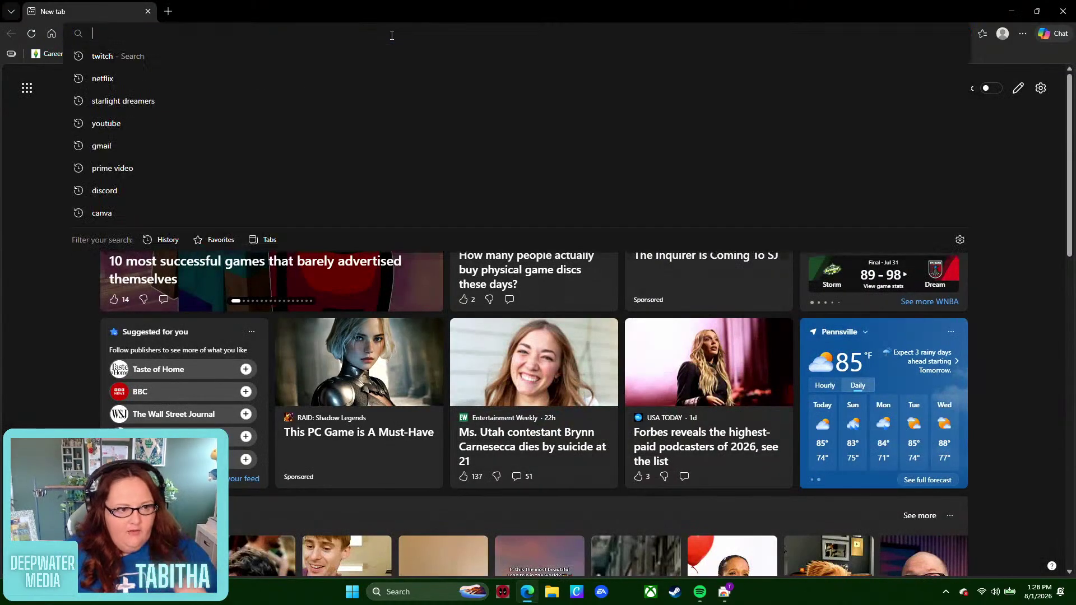
pyautogui.write('CANVA')
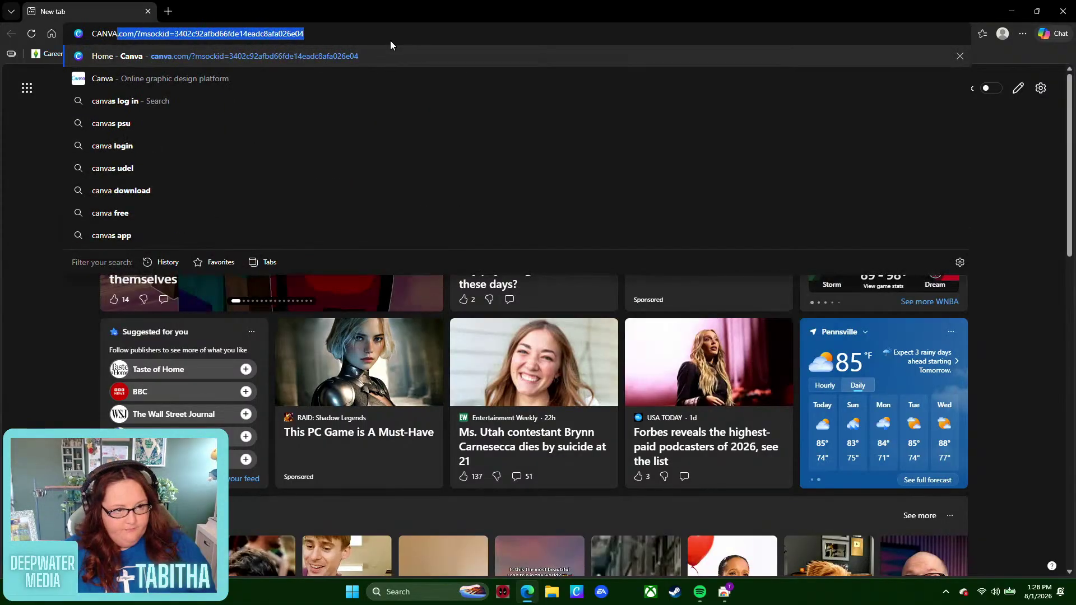
pyautogui.press('Return')
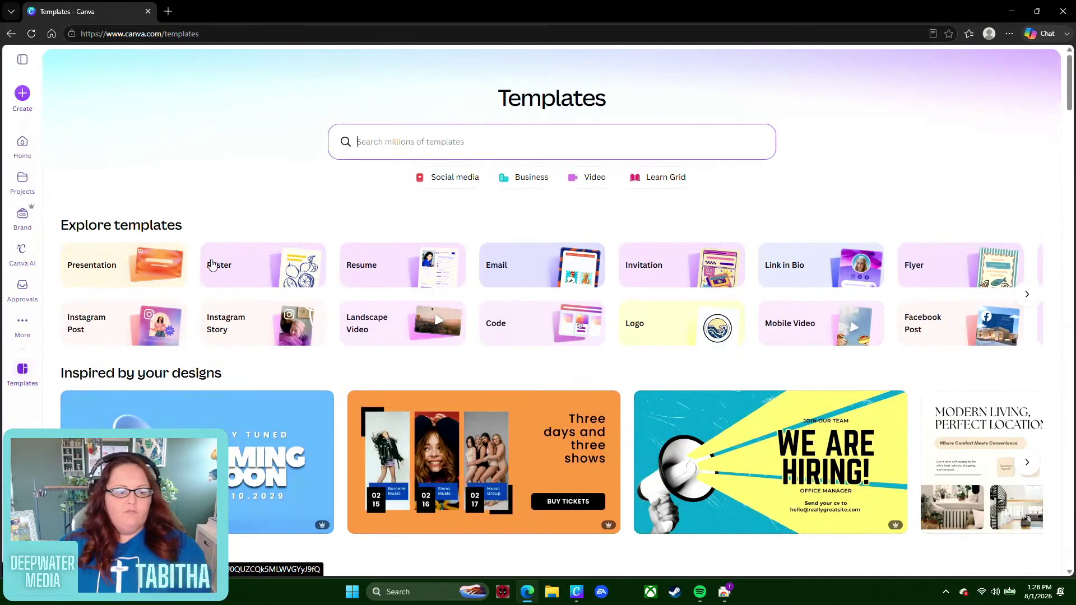
pyautogui.click(23, 178)
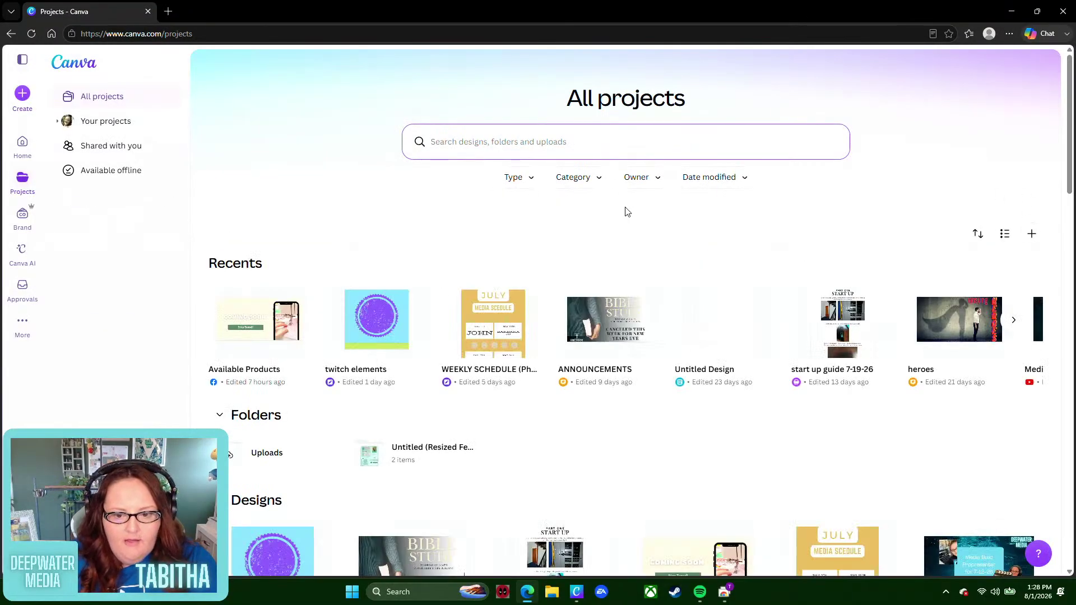
# - Open the ANNOUNCEMENTS presentation and view page 41, the Deepwater Community Church logo slide
pyautogui.click(620, 339)
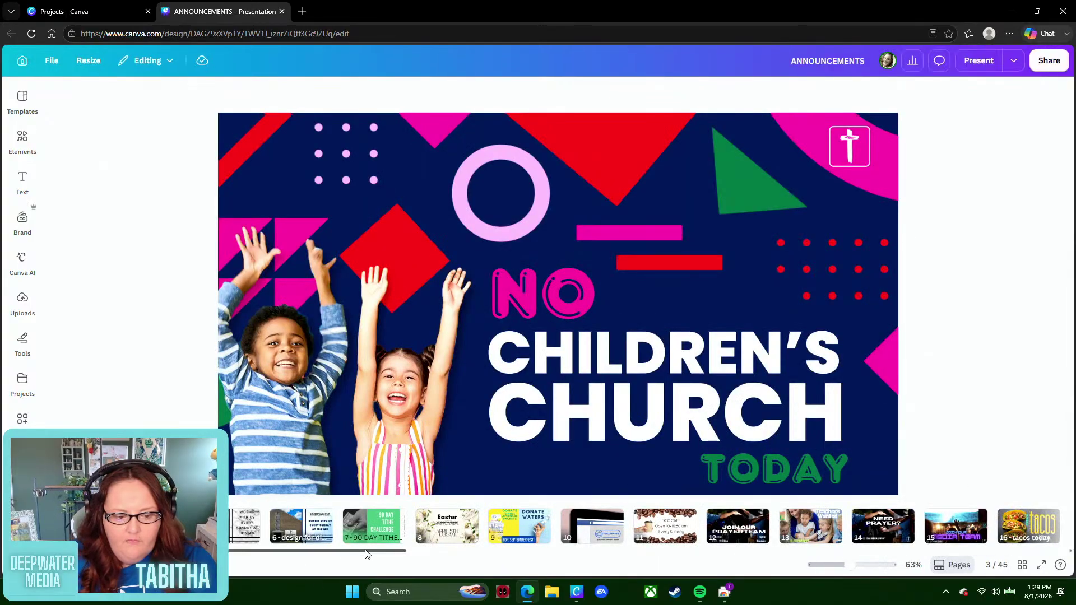
pyautogui.moveTo(365, 551); pyautogui.dragTo(805, 563)
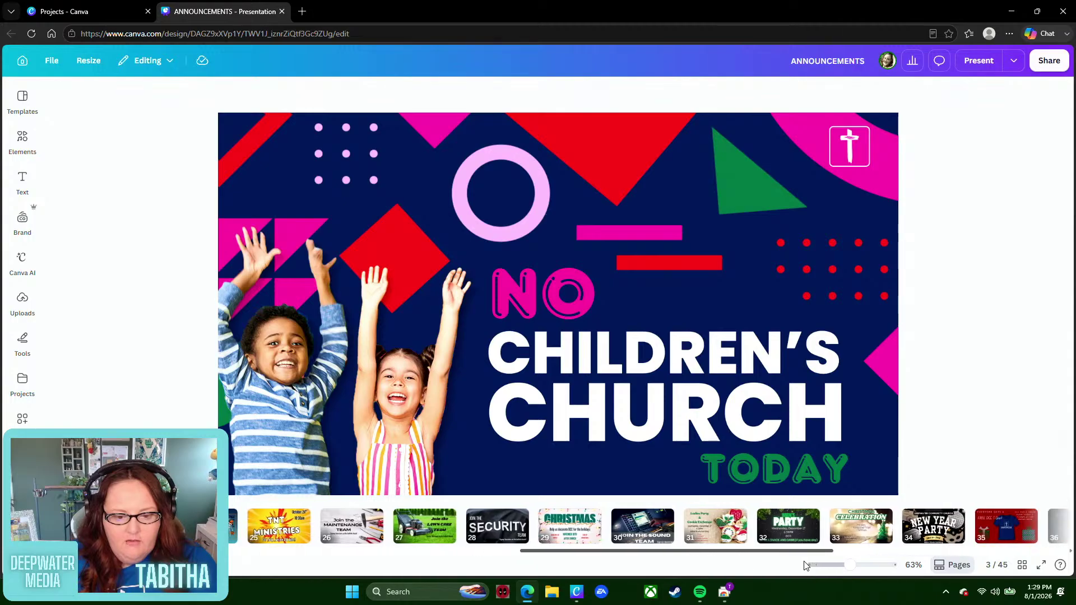
pyautogui.scroll(-10, 773, 534)
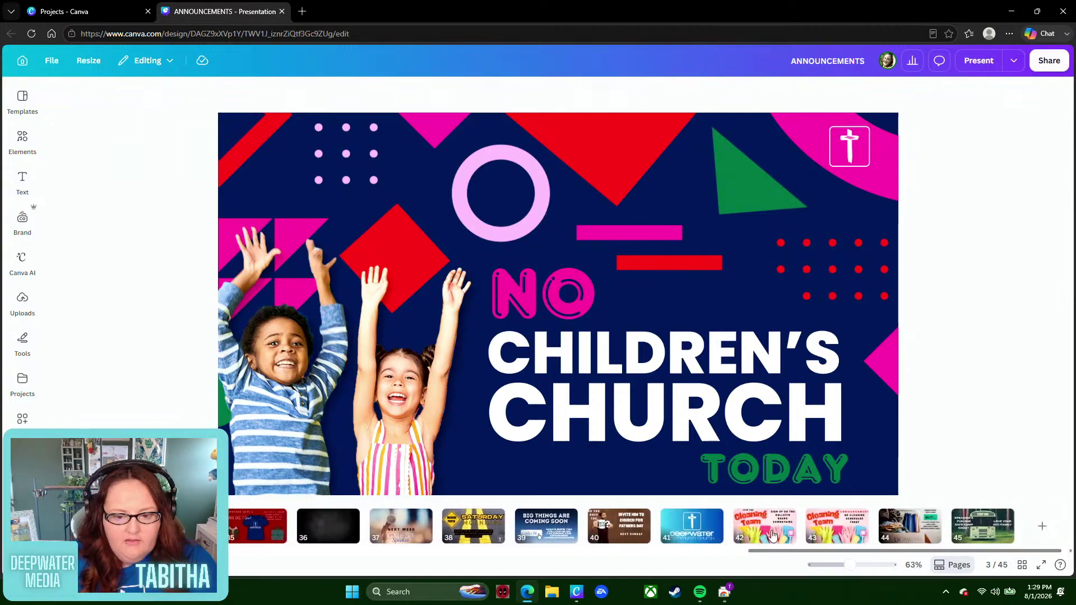
pyautogui.click(691, 527)
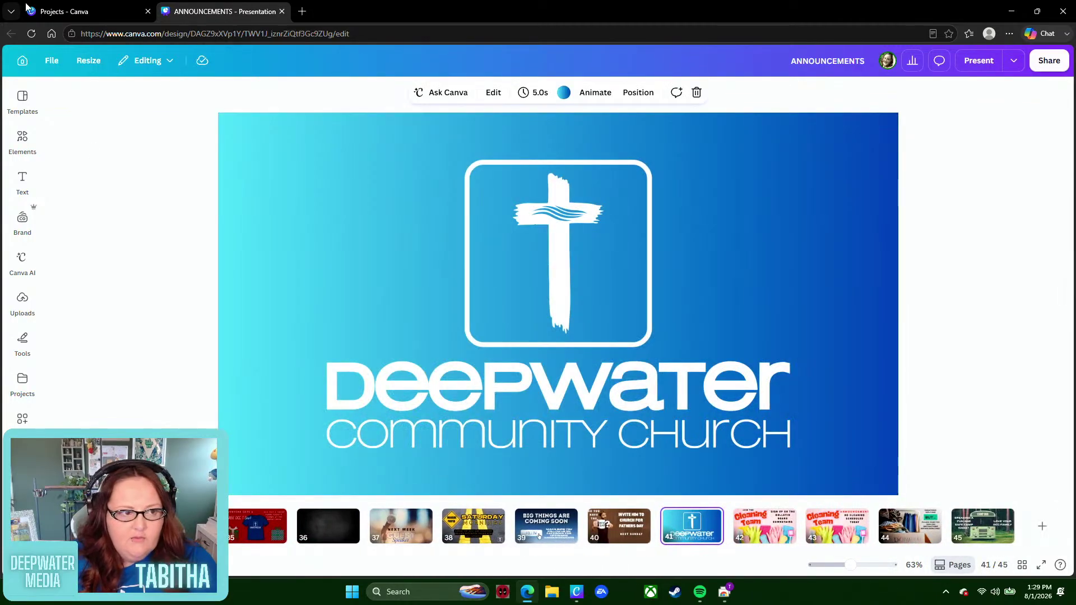
# - Close the ANNOUNCEMENTS design and look through the recent projects and designs in the project list
pyautogui.click(50, 63)
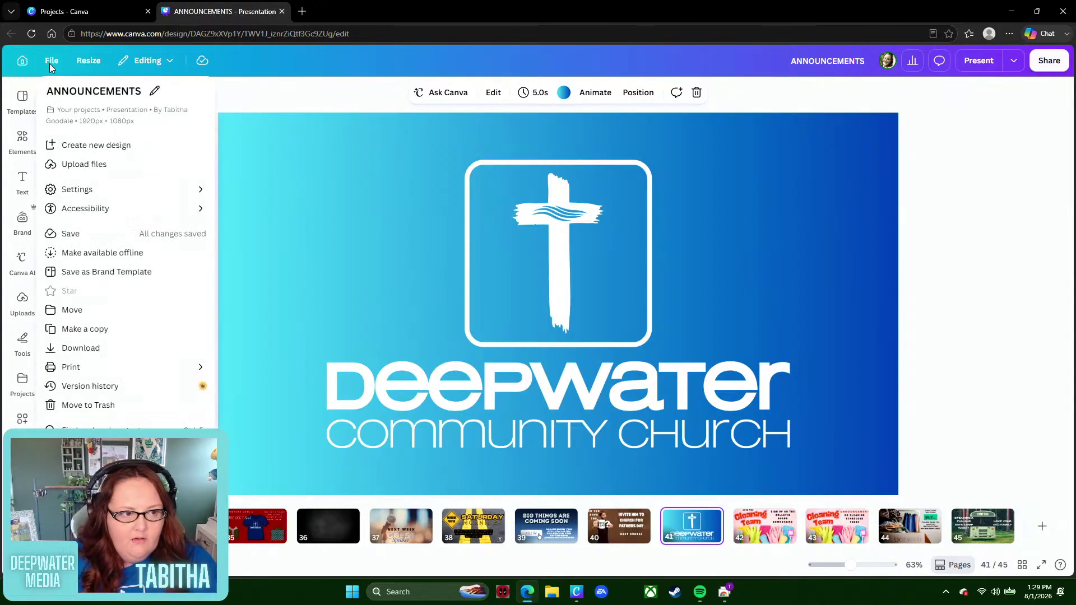
pyautogui.click(49, 63)
pyautogui.click(22, 62)
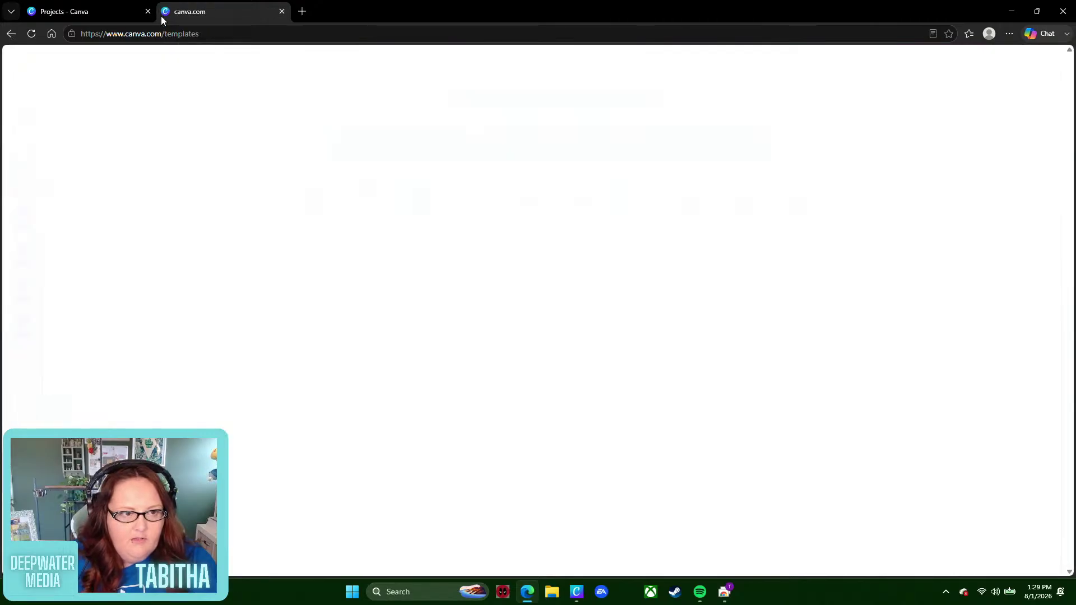
pyautogui.click(282, 12)
pyautogui.scroll(-4, 440, 435)
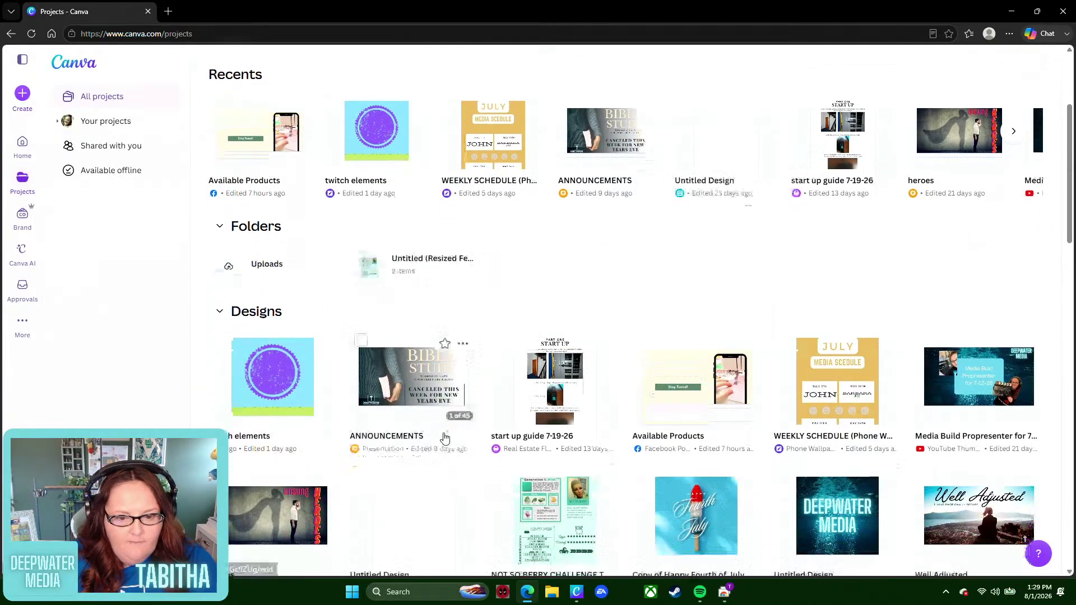
pyautogui.scroll(-3, 444, 438)
pyautogui.scroll(8, 257, 313)
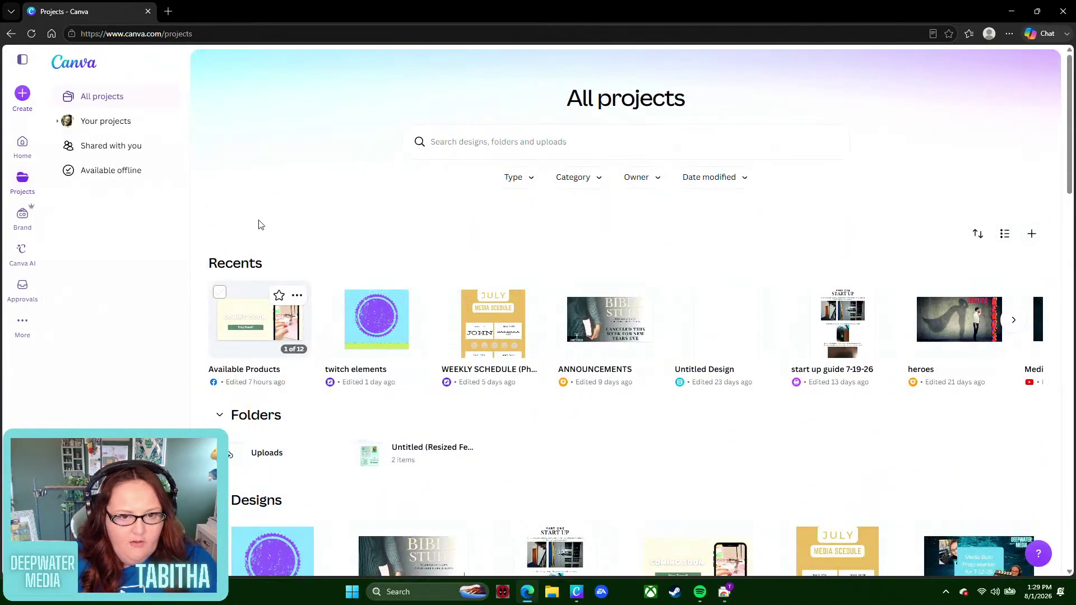
# - Create a new blank presentation design from the project list
pyautogui.scroll(-4, 269, 213)
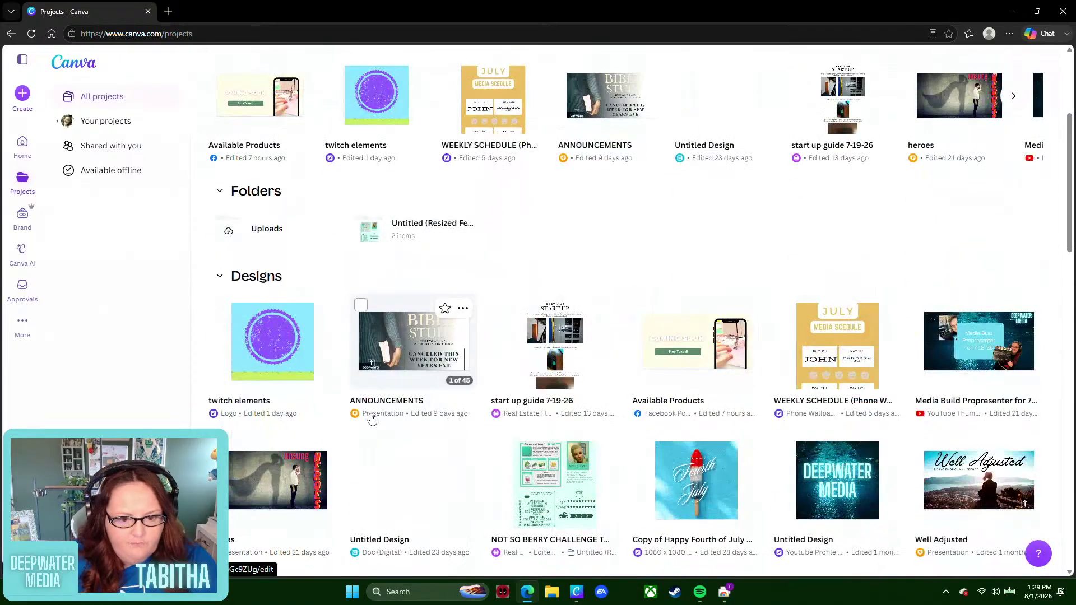
pyautogui.scroll(4, 228, 238)
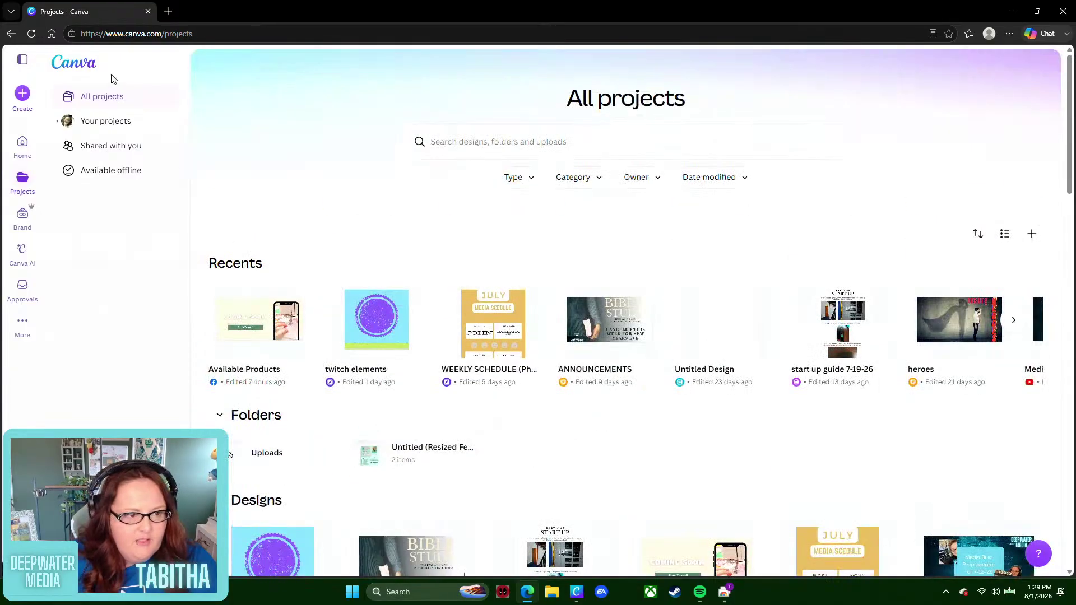
pyautogui.click(23, 94)
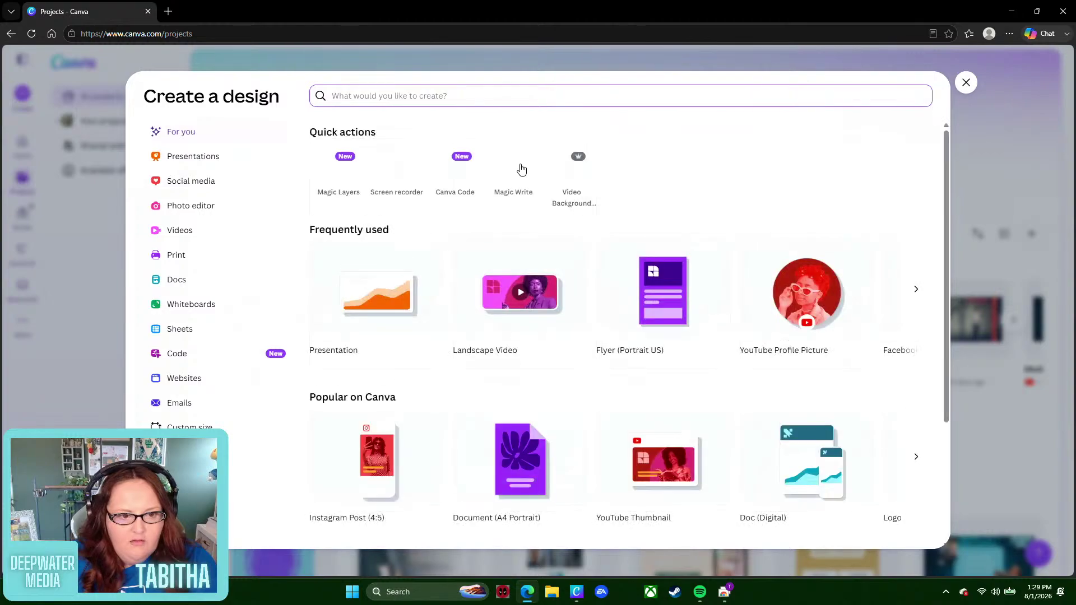
pyautogui.click(381, 282)
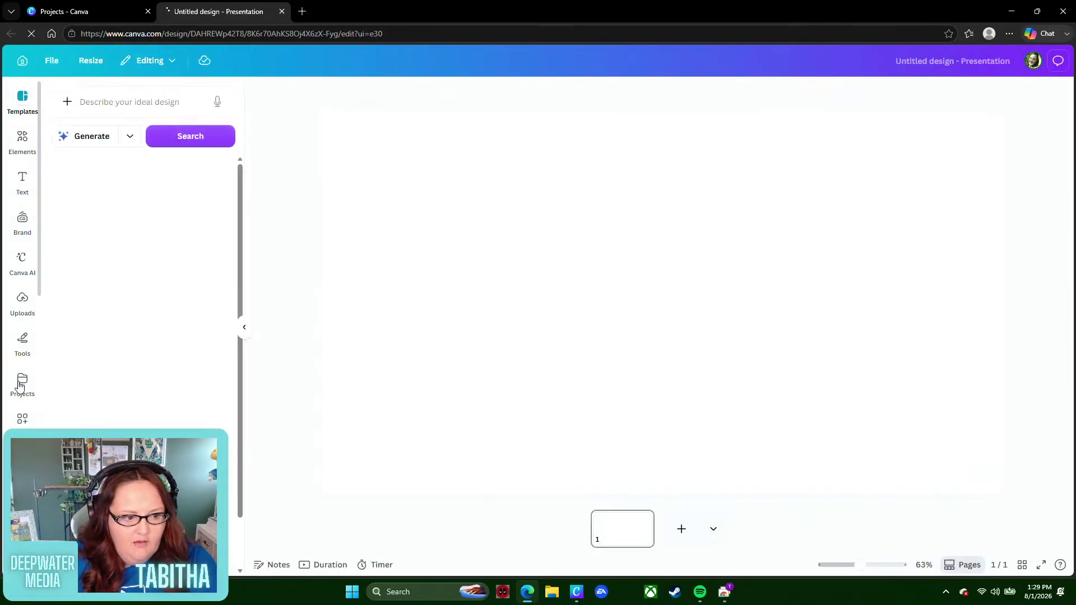
# - Fill the blank page with the Deepwater Community Church logo slide from the existing ANNOUNCEMENTS design
pyautogui.click(24, 389)
pyautogui.click(24, 389)
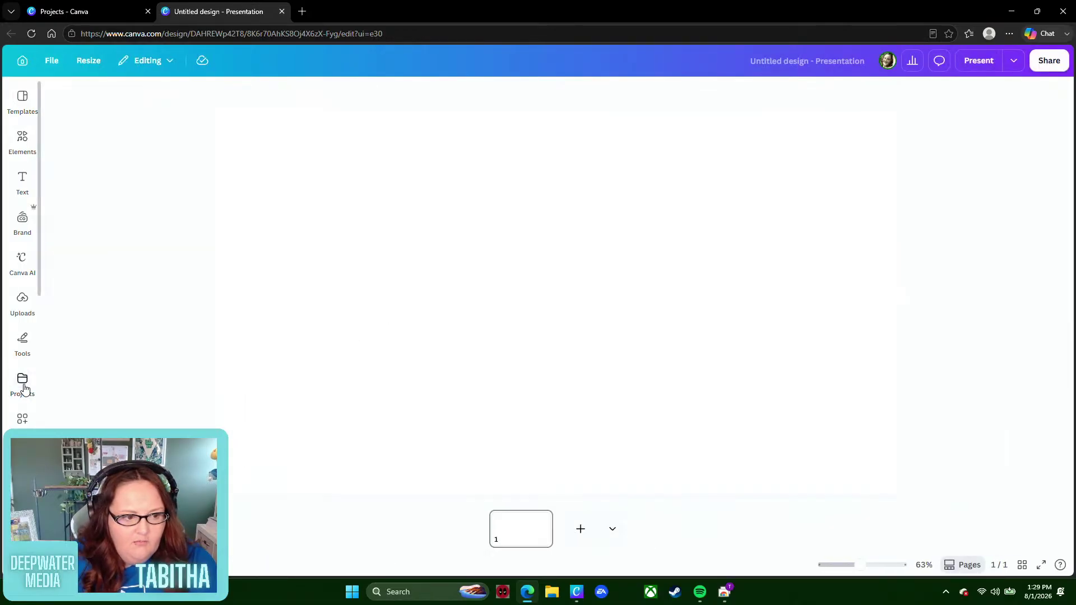
pyautogui.click(24, 388)
pyautogui.scroll(-1, 145, 316)
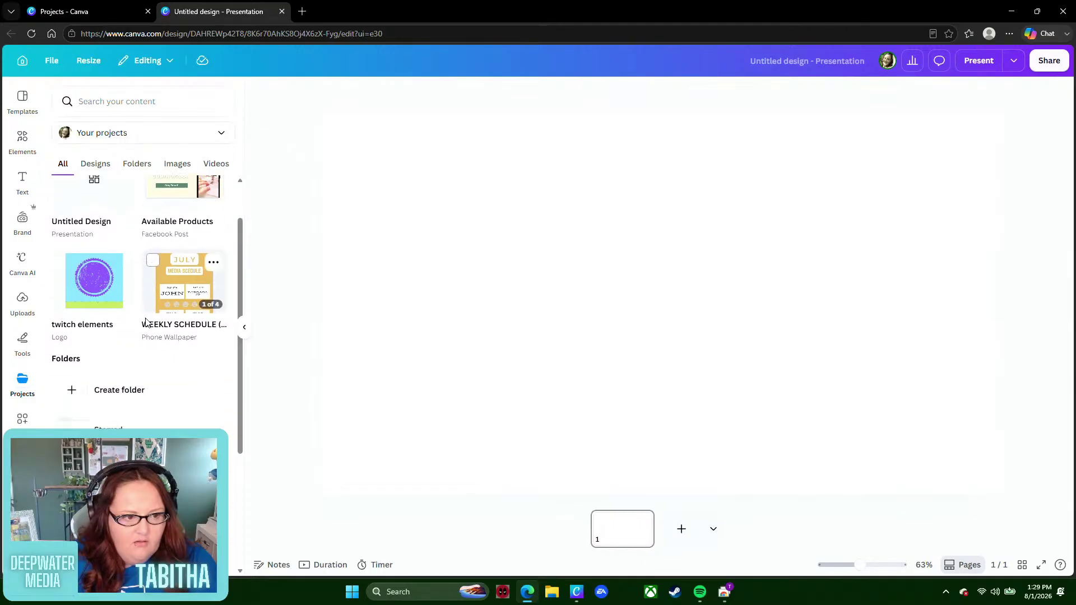
pyautogui.scroll(1, 217, 286)
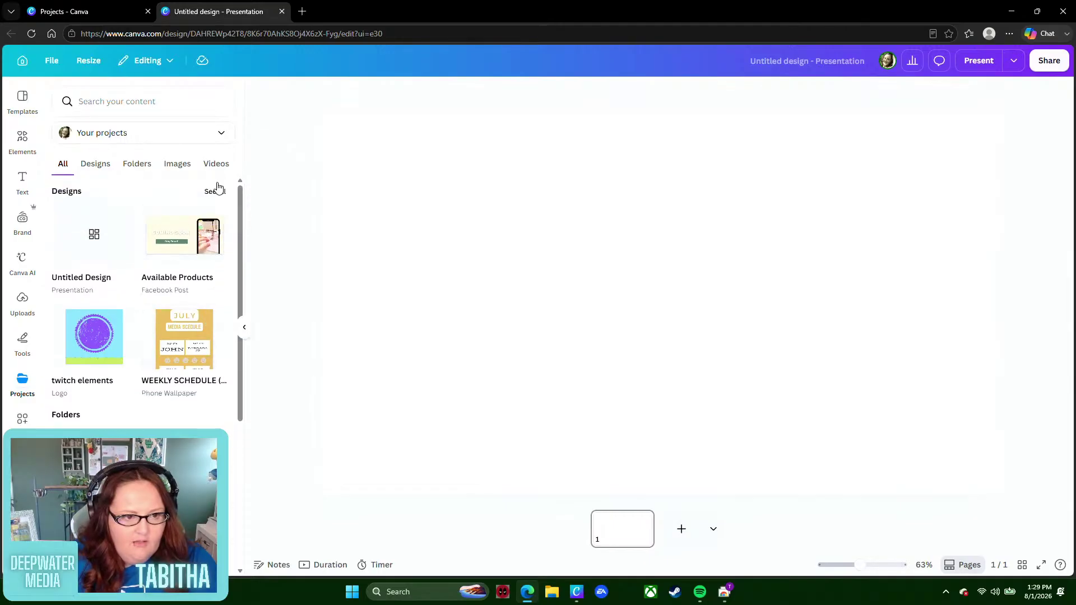
pyautogui.click(217, 191)
pyautogui.scroll(-3, 93, 278)
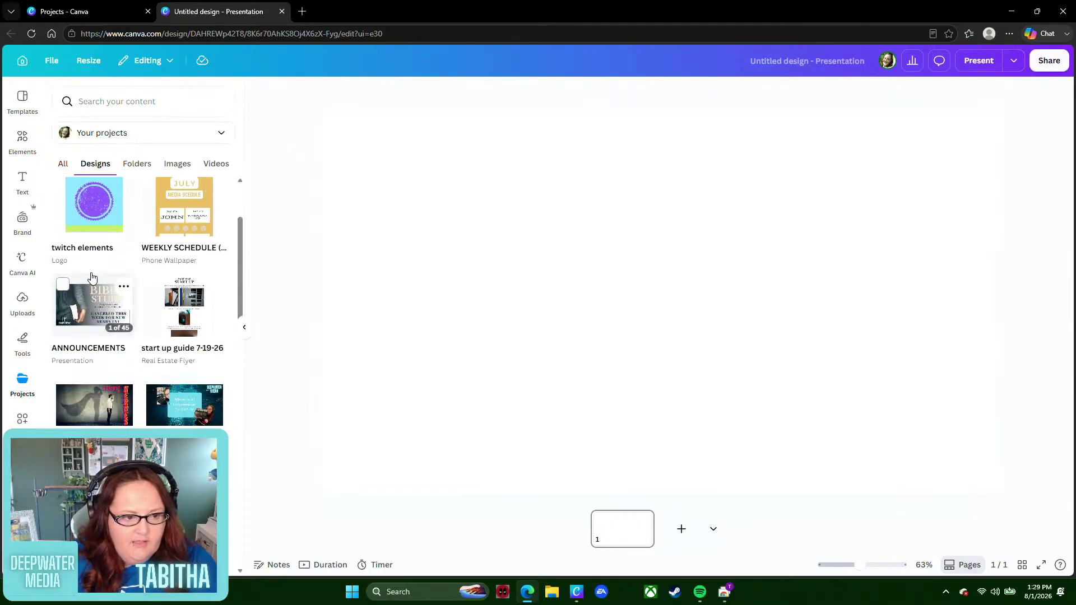
pyautogui.click(93, 278)
pyautogui.scroll(-10, 161, 317)
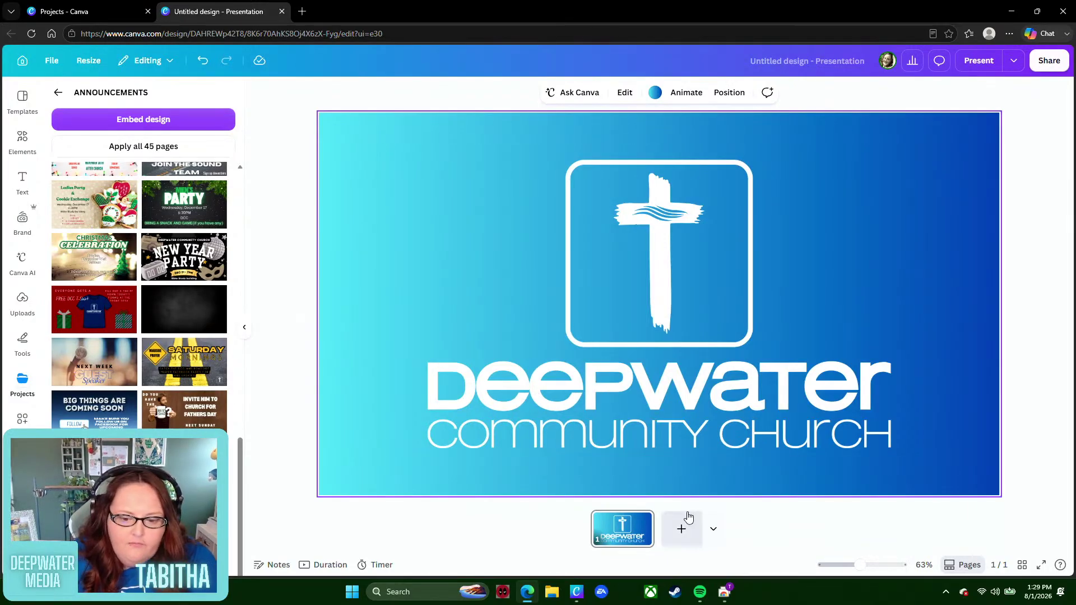
# - Rename the untitled presentation as NO SERIES
pyautogui.click(614, 343)
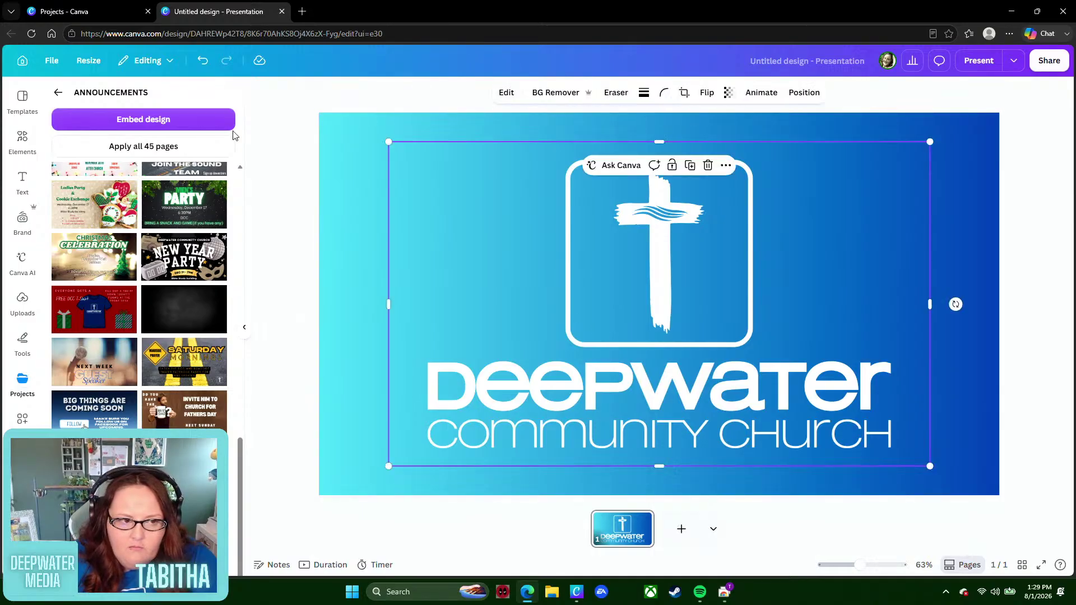
pyautogui.click(830, 69)
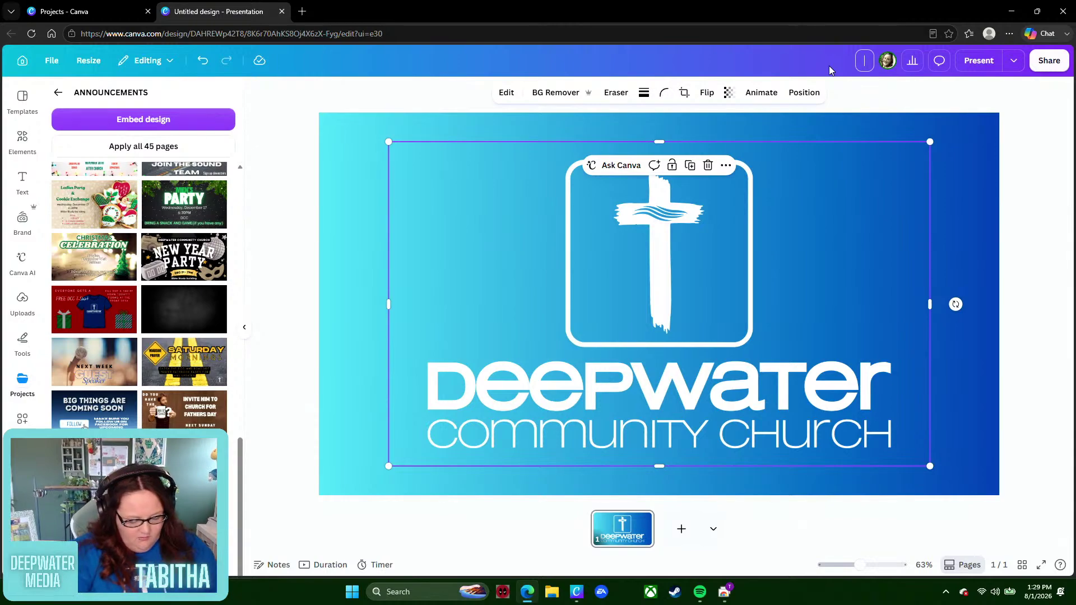
pyautogui.write('NO T')
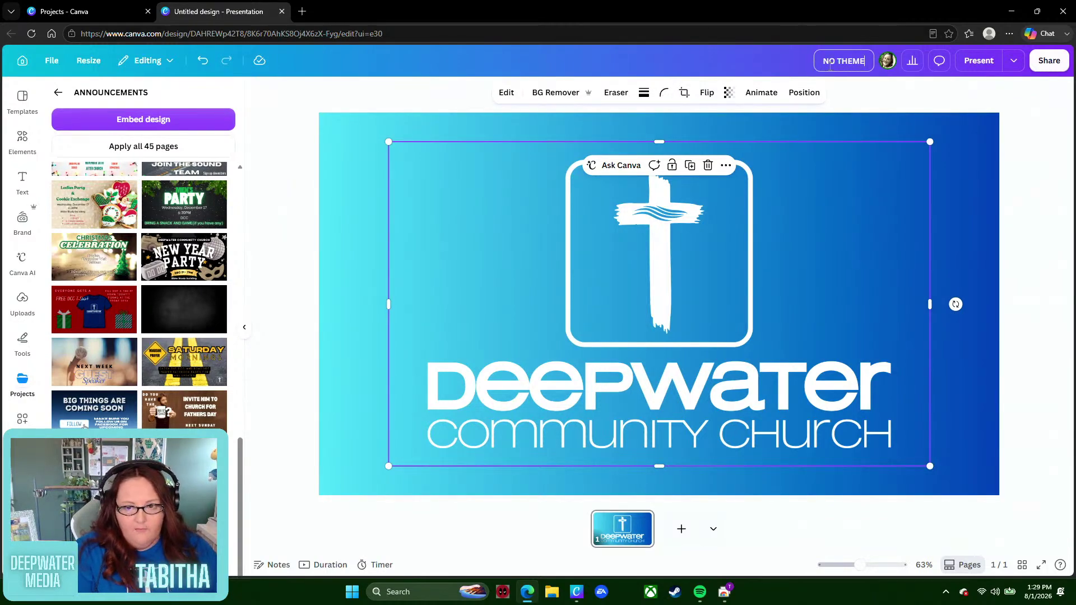
pyautogui.press('BackSpace')
pyautogui.write('SERIES')
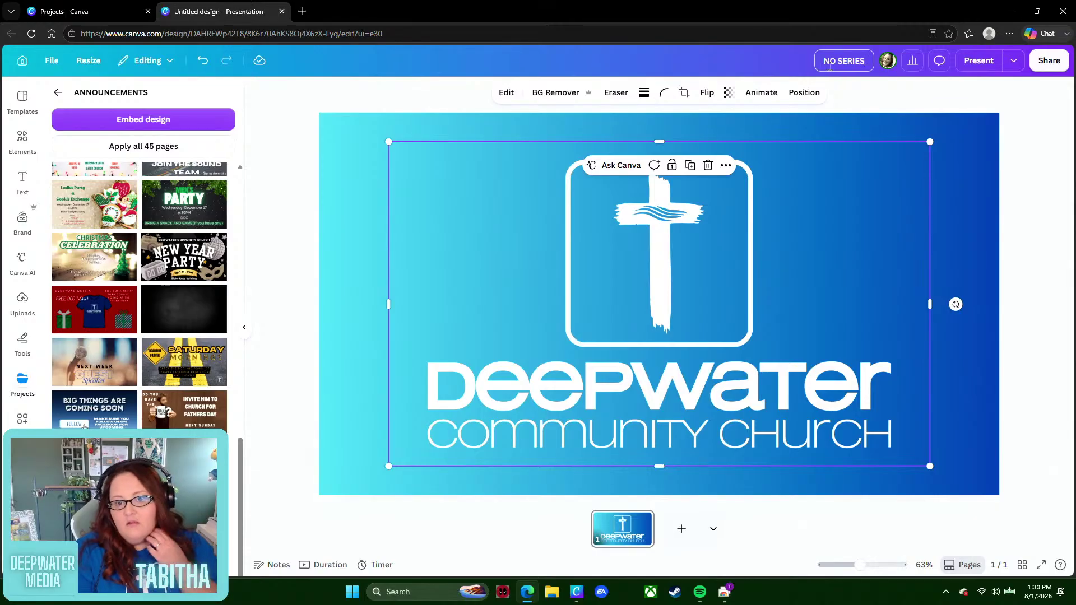
pyautogui.press('Return')
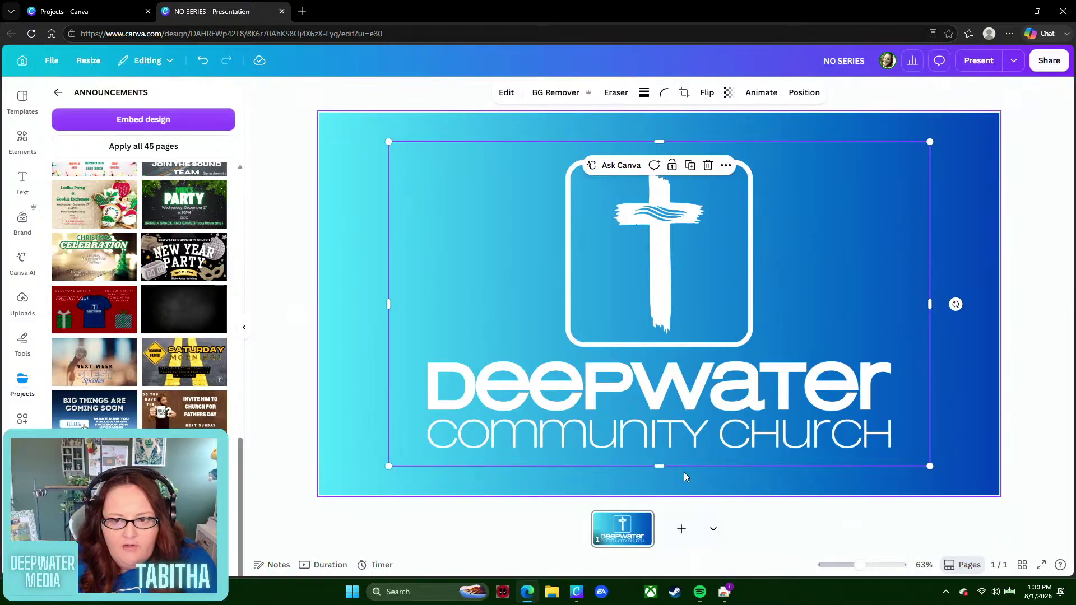
# - Duplicate the Deepwater Community Church logo page to make a second page
pyautogui.click(997, 158)
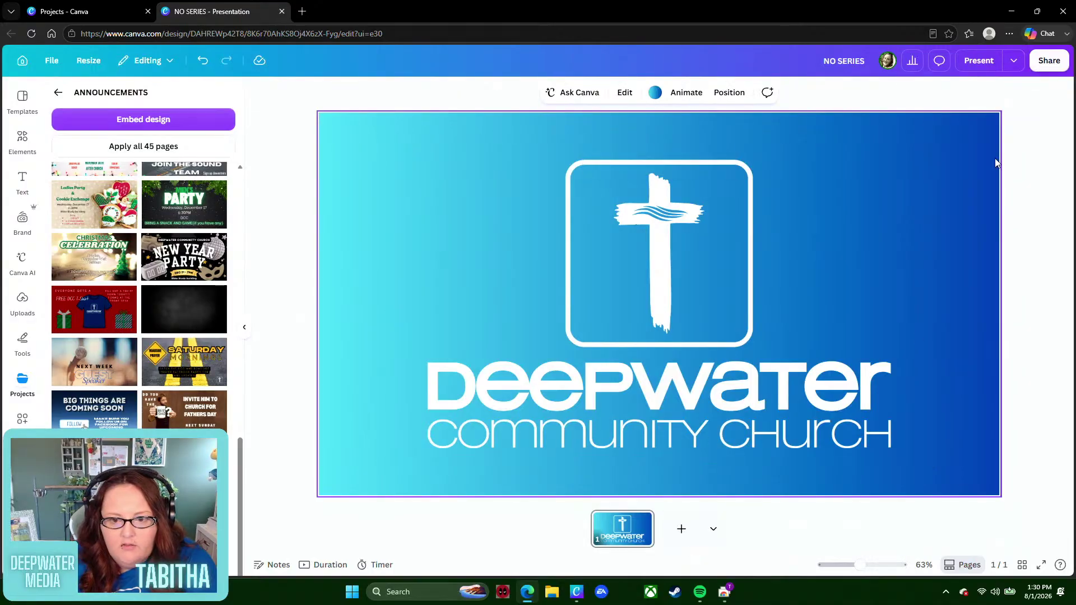
pyautogui.click(642, 520)
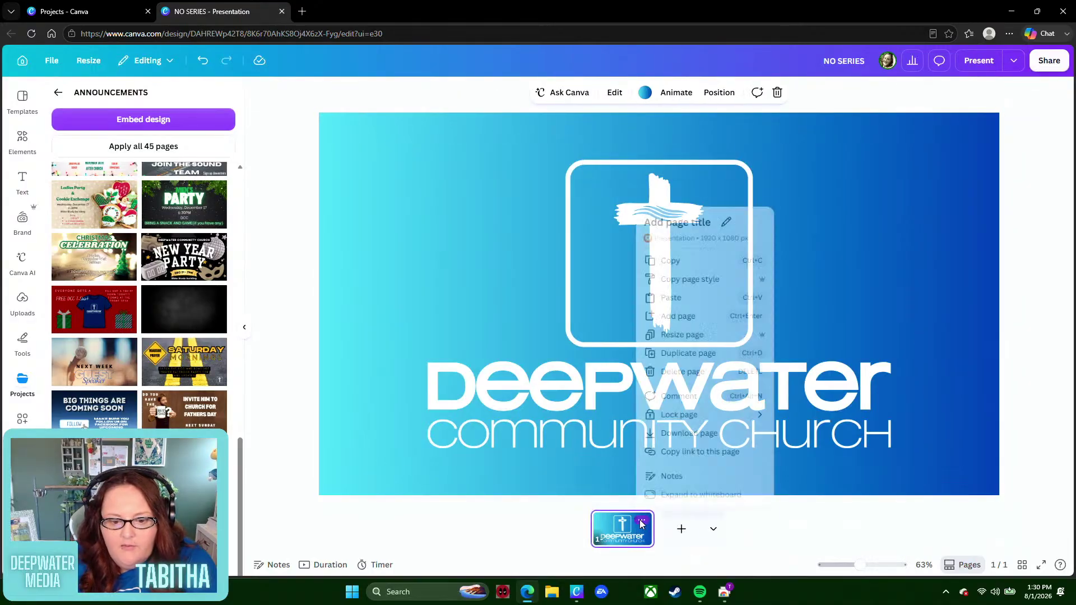
pyautogui.click(688, 353)
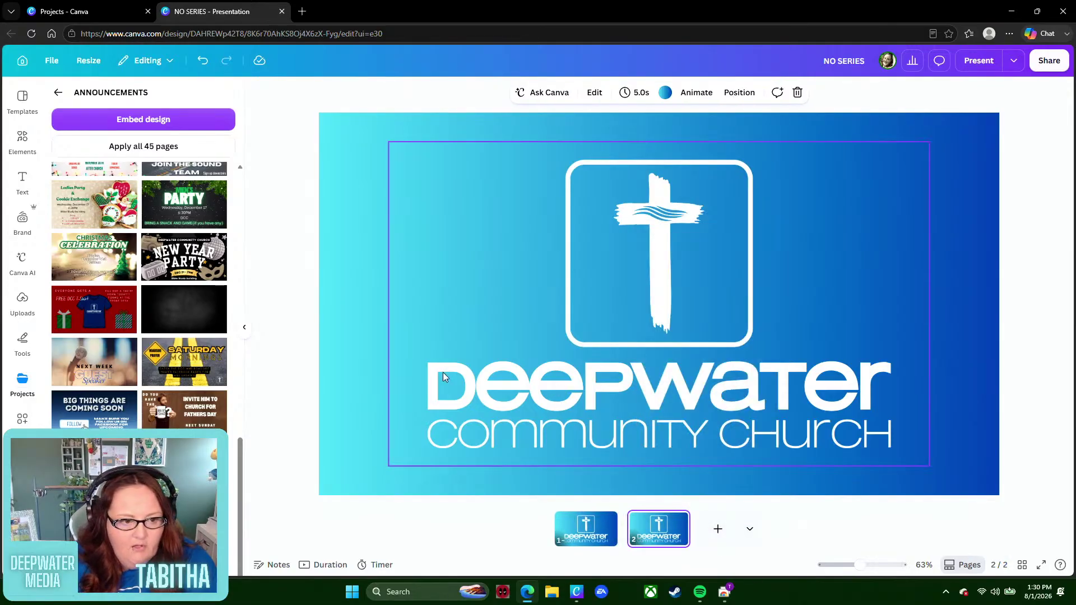
# - Add the recently used black rectangle to page 2, enlarge it over the logo and centre it, leaving a thin gradient border
pyautogui.scroll(15, 163, 247)
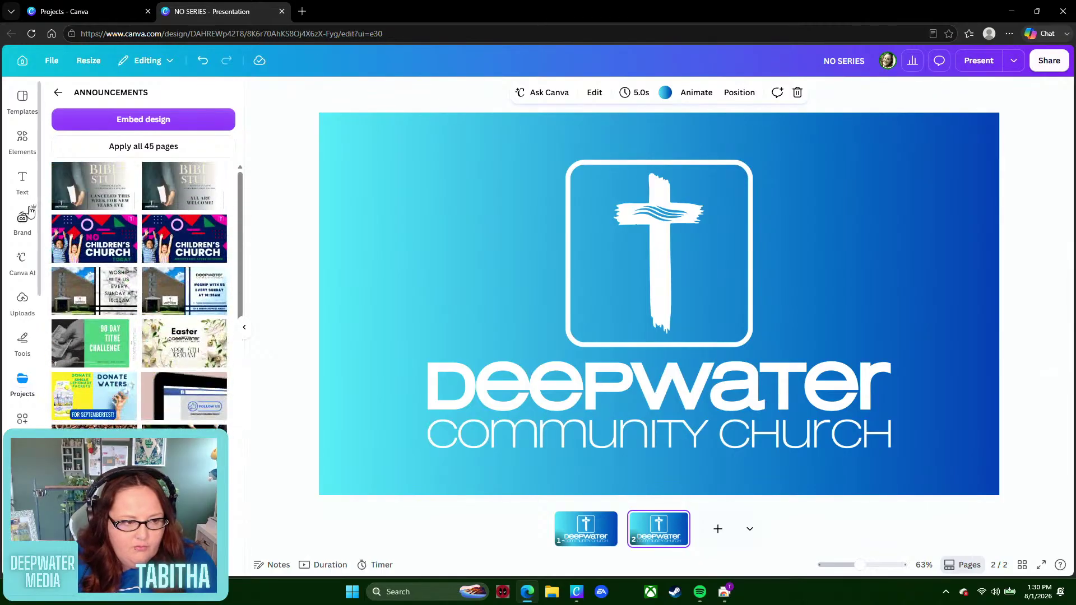
pyautogui.click(23, 140)
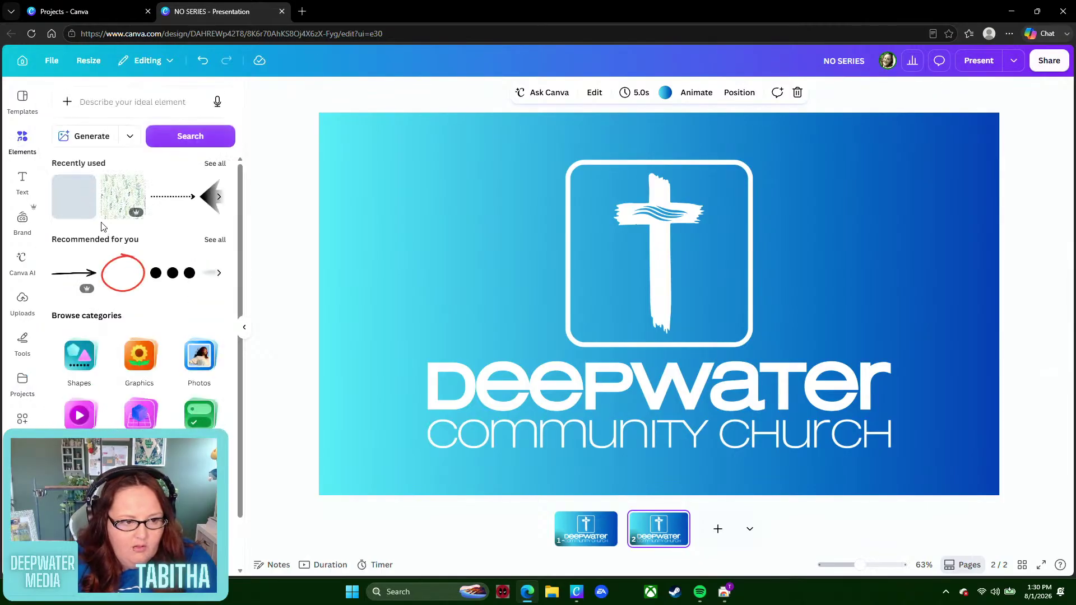
pyautogui.click(215, 163)
pyautogui.scroll(-3, 124, 223)
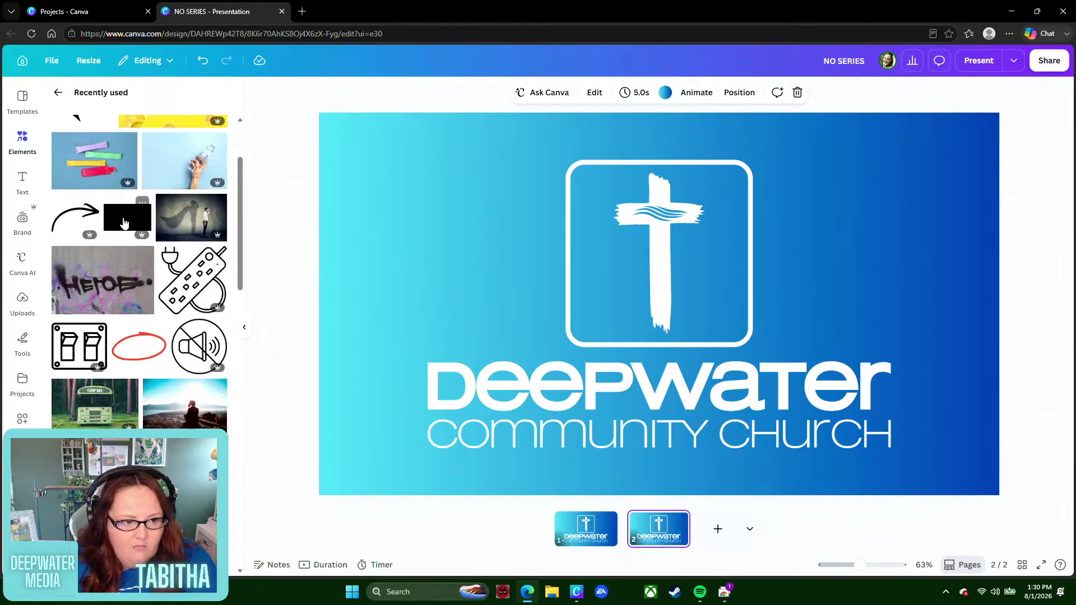
pyautogui.click(124, 223)
pyautogui.moveTo(695, 308); pyautogui.dragTo(630, 277)
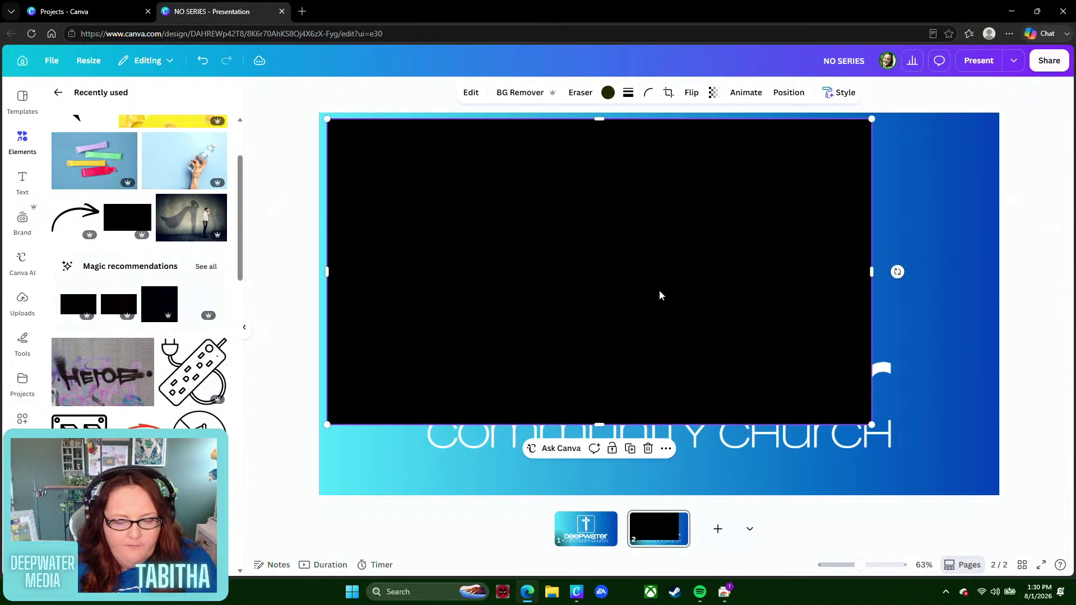
pyautogui.moveTo(872, 425); pyautogui.dragTo(972, 480)
pyautogui.moveTo(710, 407); pyautogui.dragTo(723, 406)
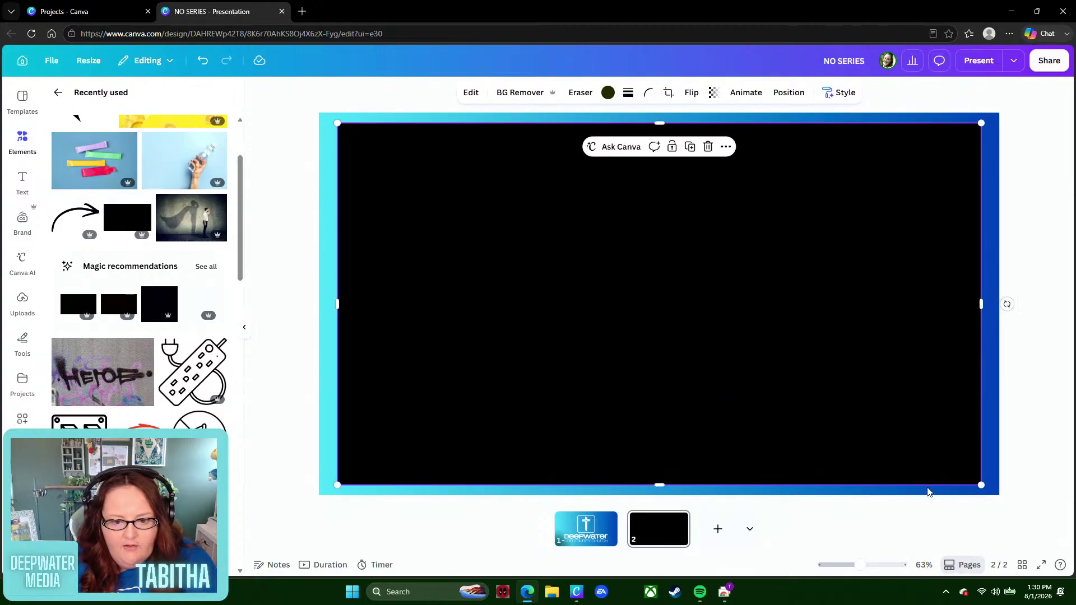
pyautogui.click(1018, 508)
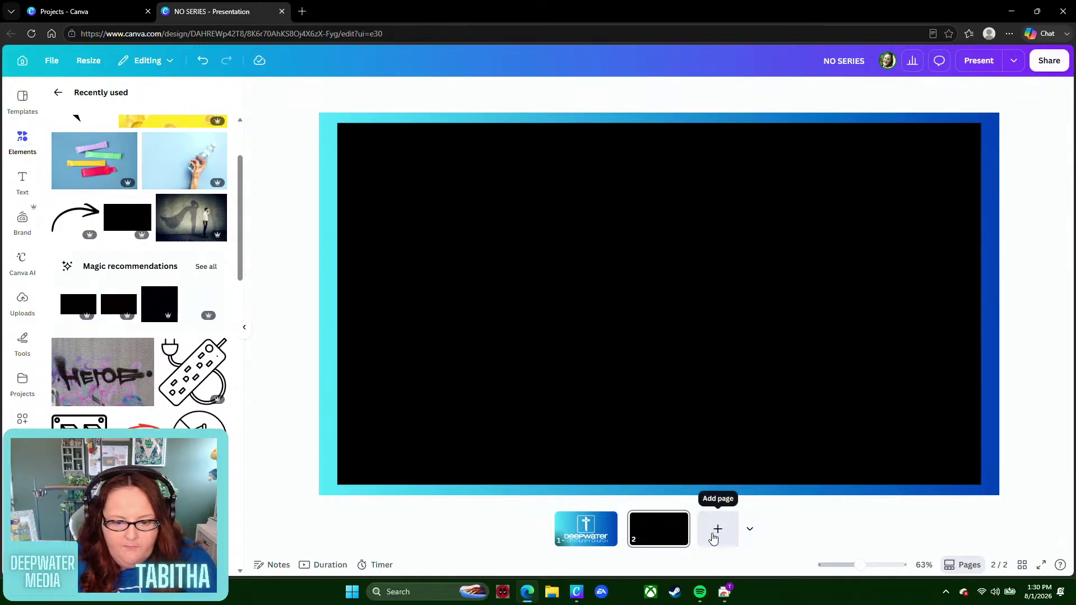
# - Duplicate page 1 and delete the church logo from the copy, leaving only the blue gradient background
pyautogui.click(607, 524)
pyautogui.click(605, 522)
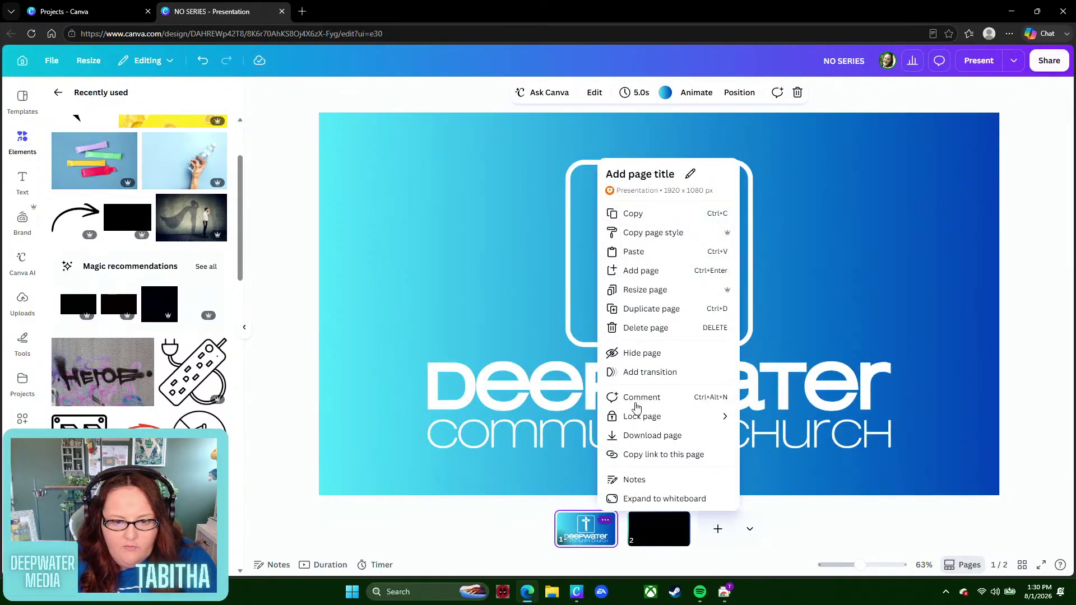
pyautogui.click(654, 308)
pyautogui.click(673, 422)
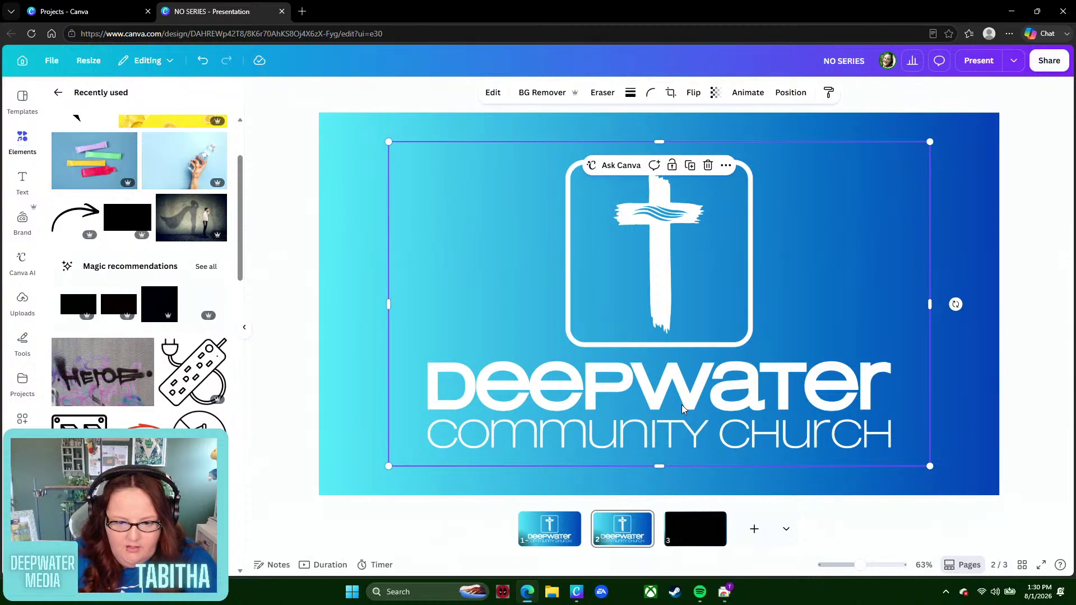
pyautogui.press('Delete')
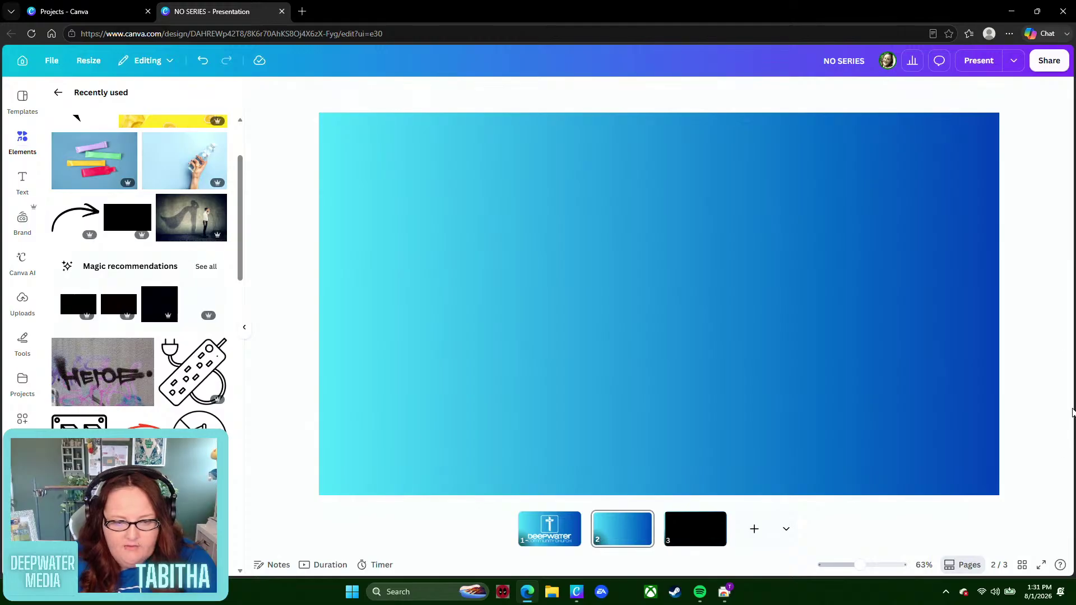
# - Download all pages of the NO SERIES design as PNG files
pyautogui.click(1048, 63)
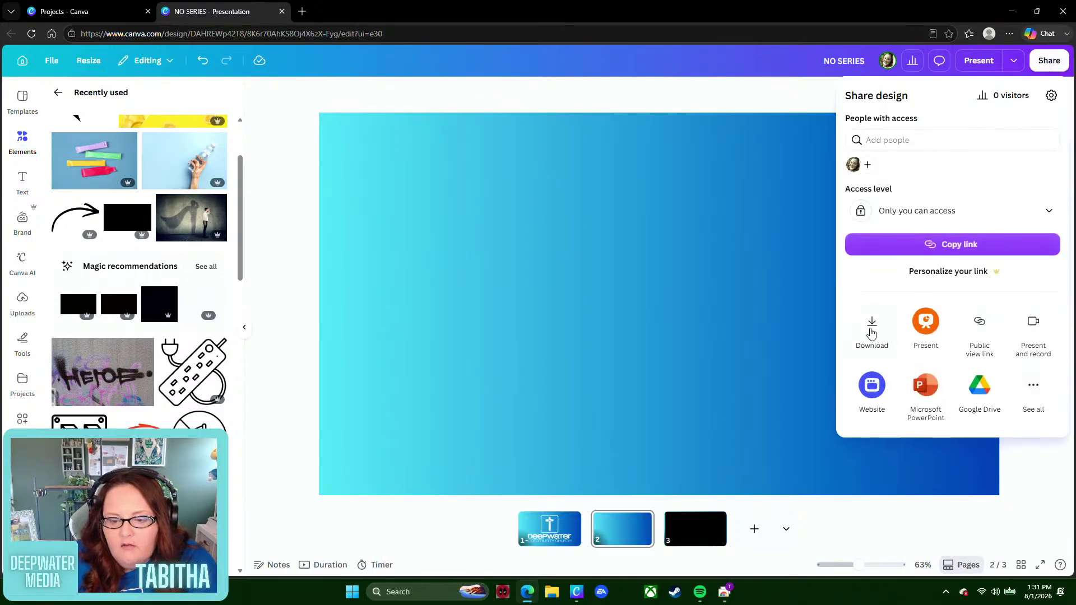
pyautogui.click(871, 333)
pyautogui.click(953, 141)
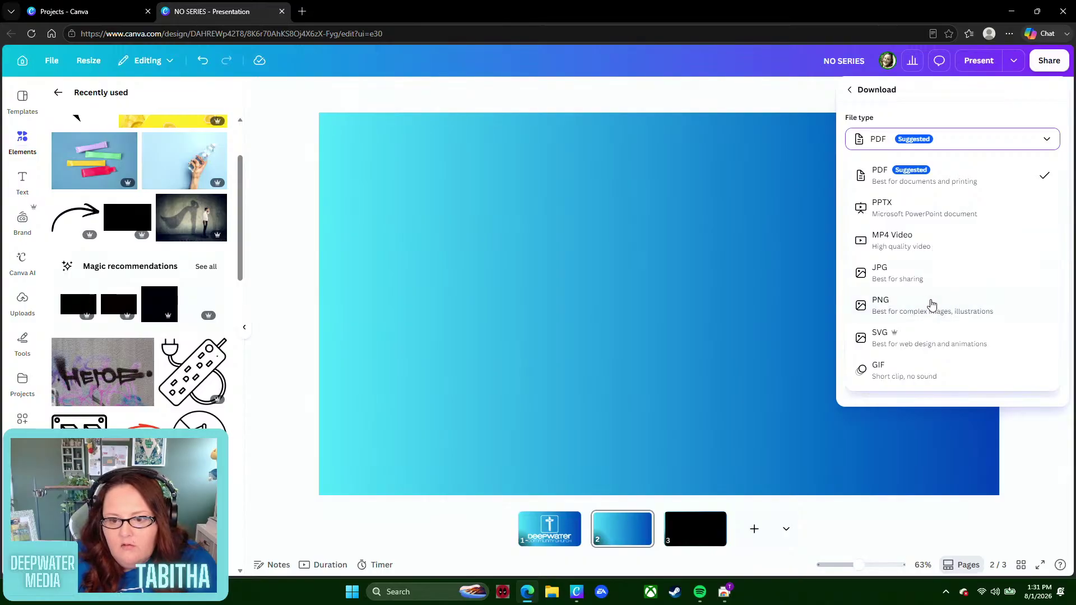
pyautogui.click(933, 313)
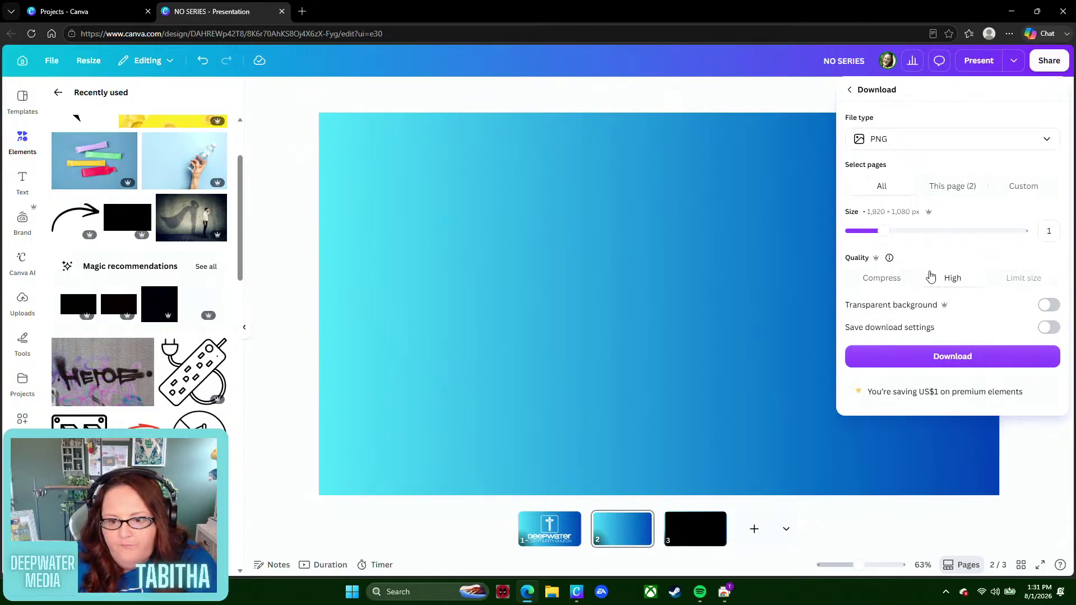
pyautogui.click(940, 362)
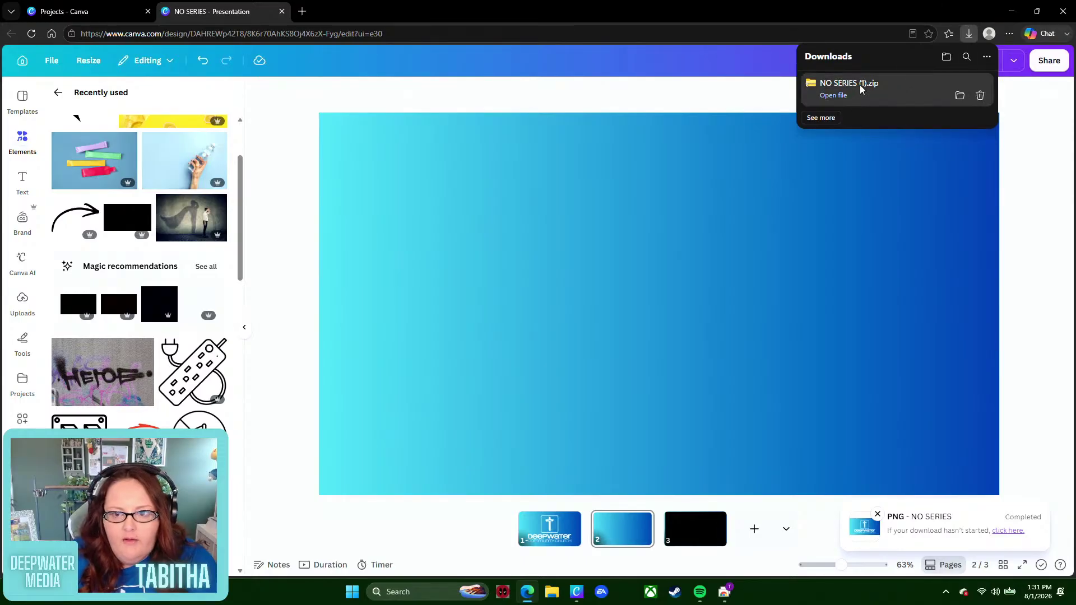
# - Open the downloaded NO SERIES (1).zip, extract all its files to the suggested Downloads folder and close the archive window
pyautogui.click(833, 95)
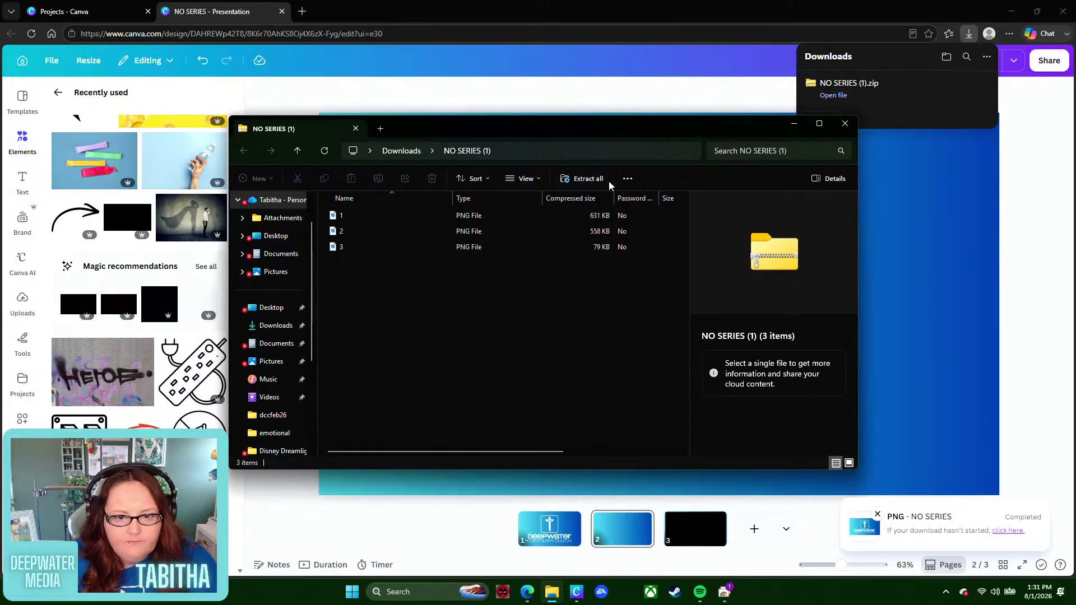
pyautogui.click(587, 178)
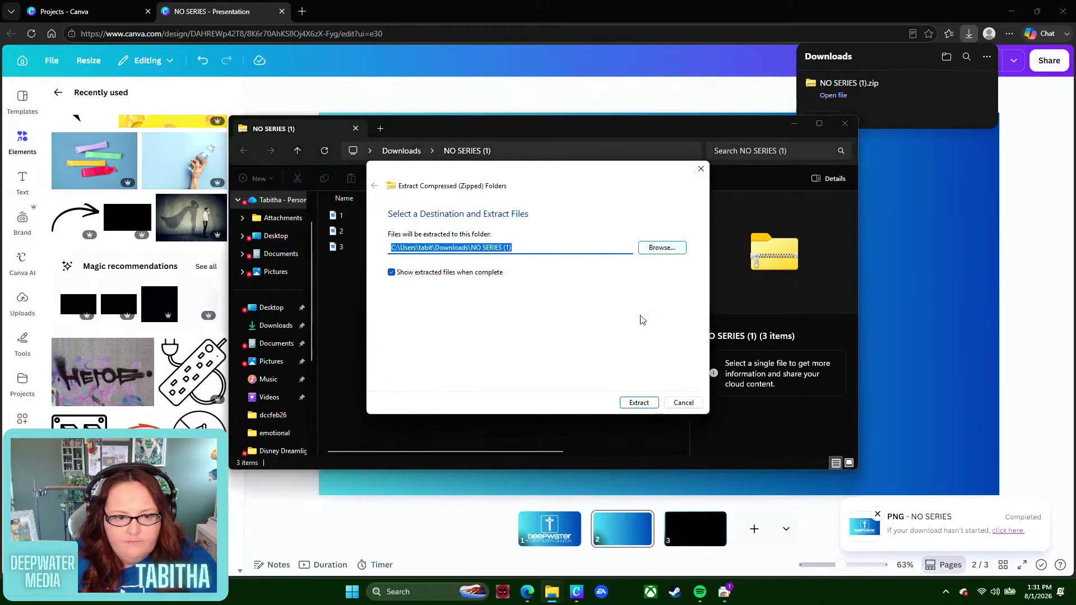
pyautogui.click(639, 403)
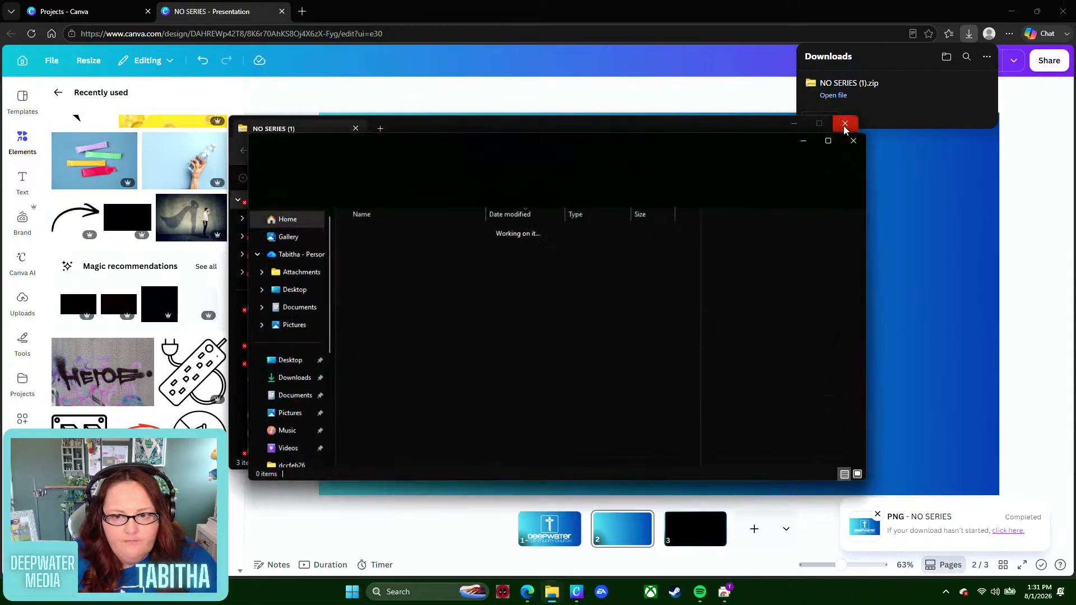
pyautogui.click(846, 125)
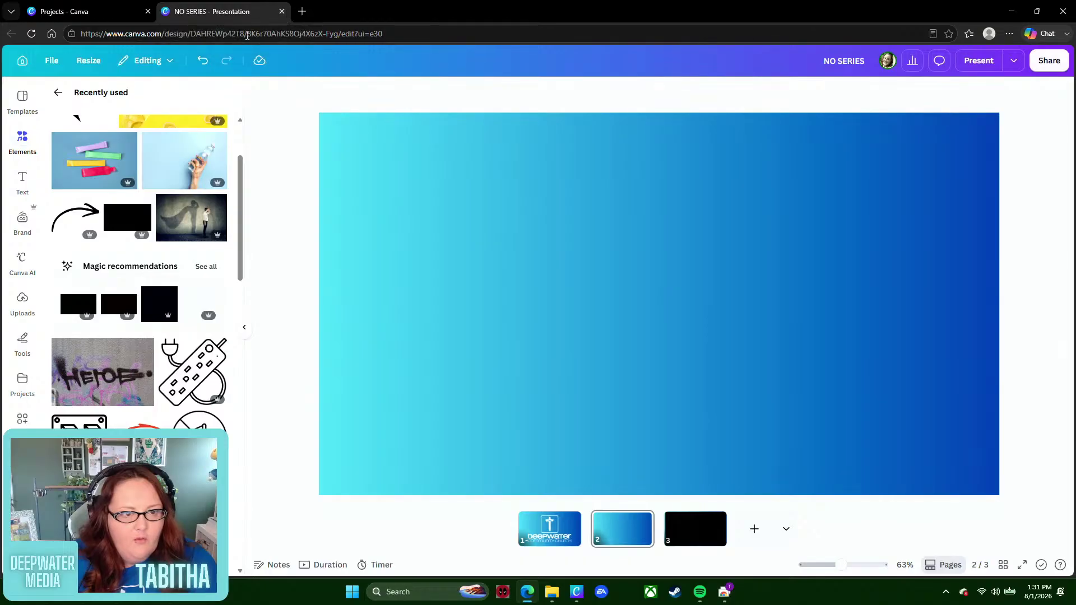
# - Search the web for WeVideo in a new browser tab, open its website and close the search results
pyautogui.click(302, 11)
pyautogui.click(302, 32)
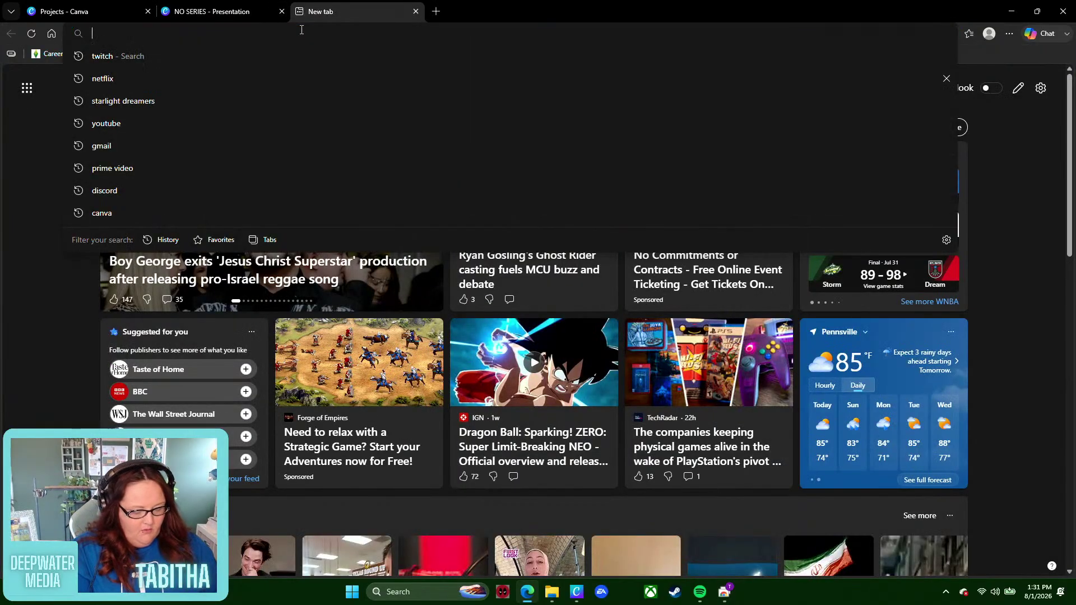
pyautogui.write('WE')
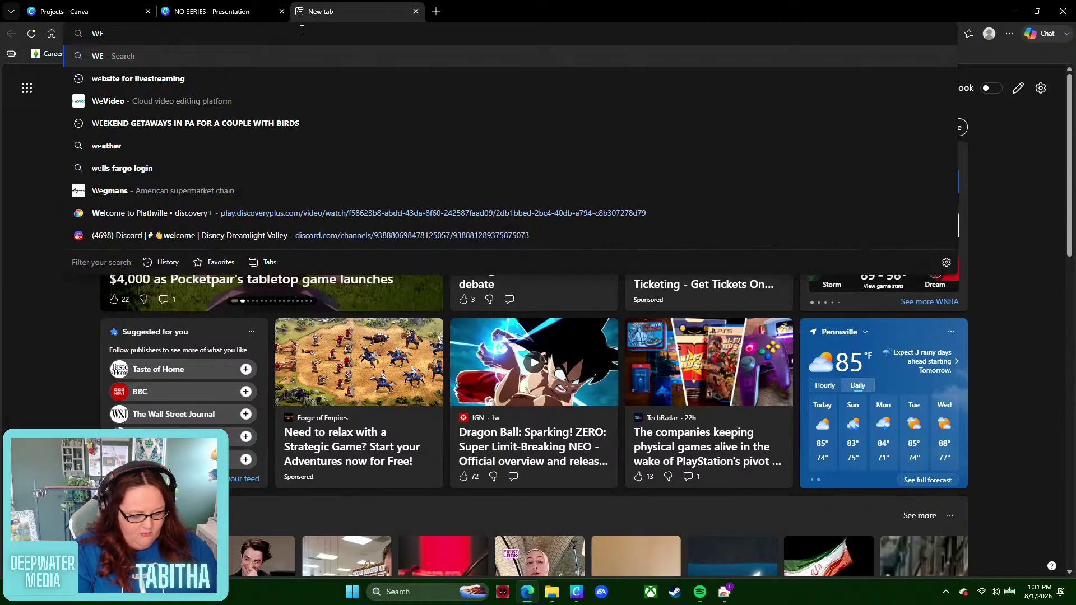
pyautogui.write('VIDEO')
pyautogui.press('Return')
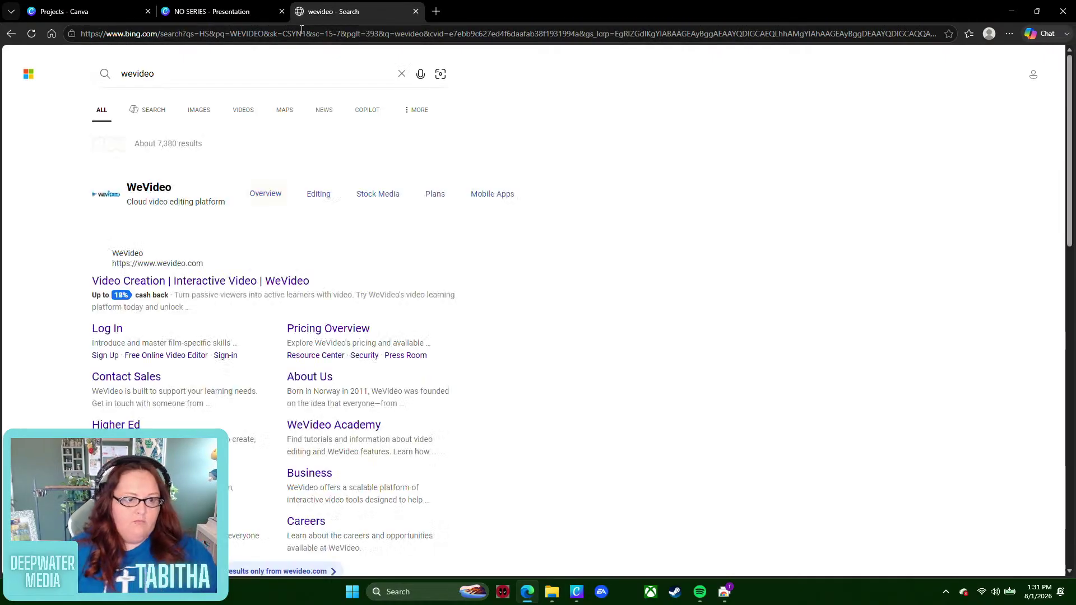
pyautogui.click(211, 282)
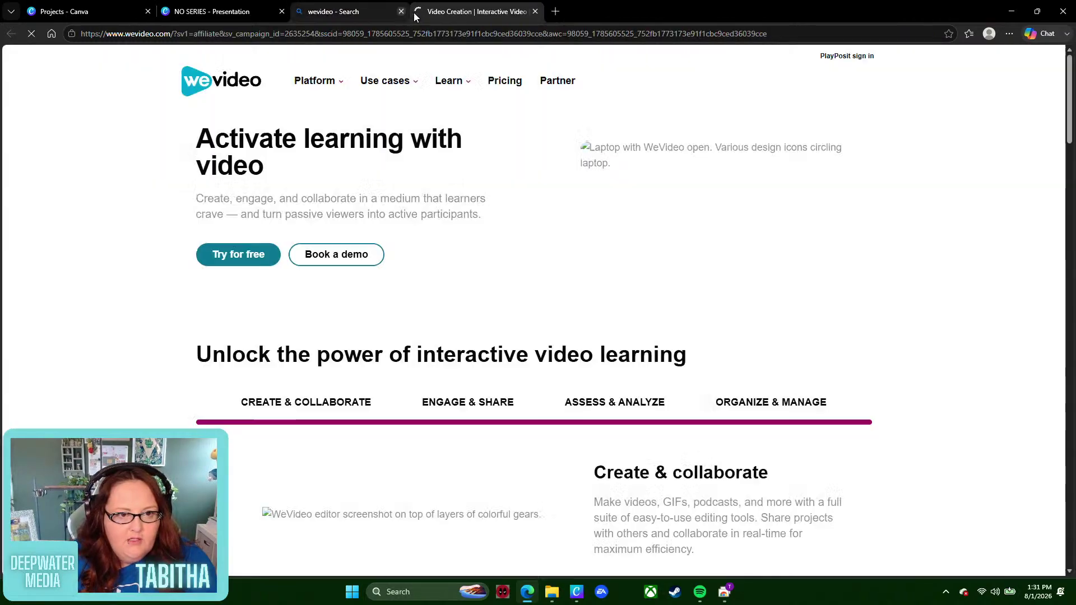
pyautogui.click(401, 11)
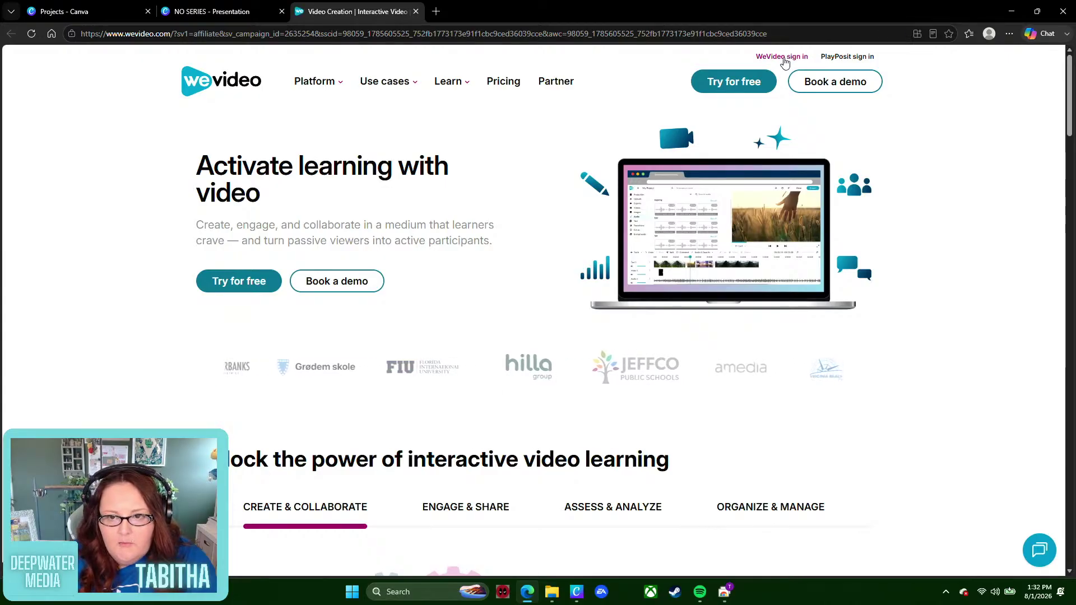
# - Sign in to WeVideo with the existing Google account
pyautogui.click(784, 58)
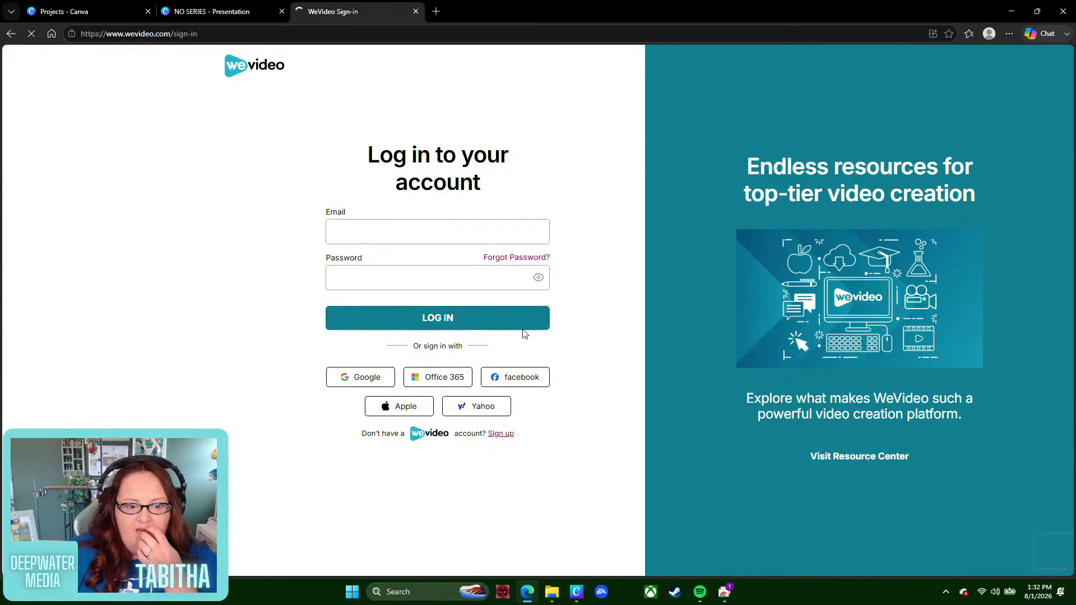
pyautogui.click(372, 376)
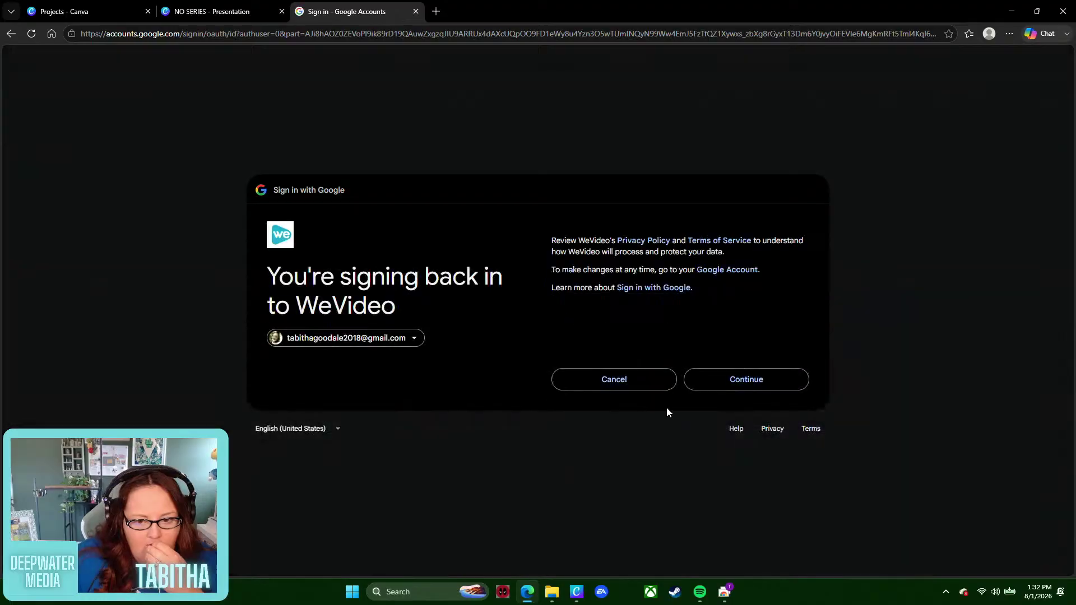
pyautogui.click(778, 374)
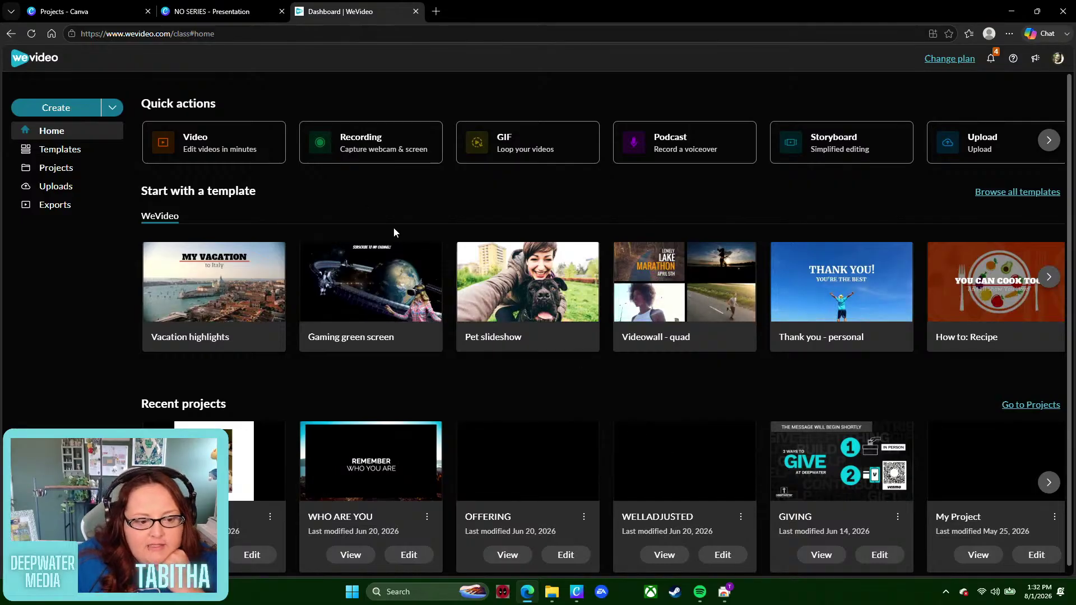
# - Open the recent WHO ARE YOU project for editing and display its uploaded media
pyautogui.scroll(-1, 449, 185)
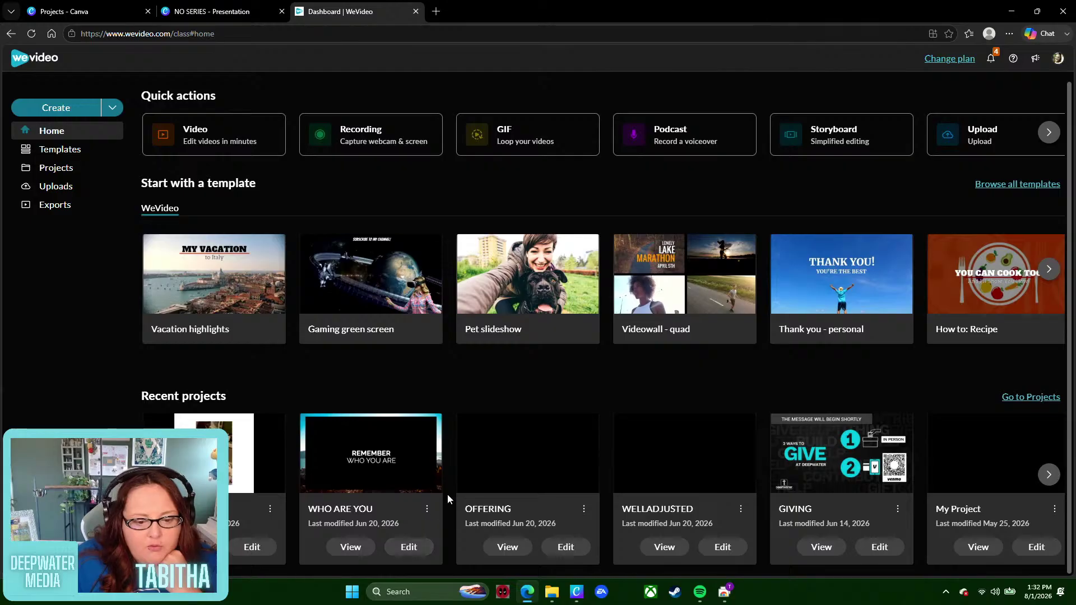
pyautogui.click(409, 547)
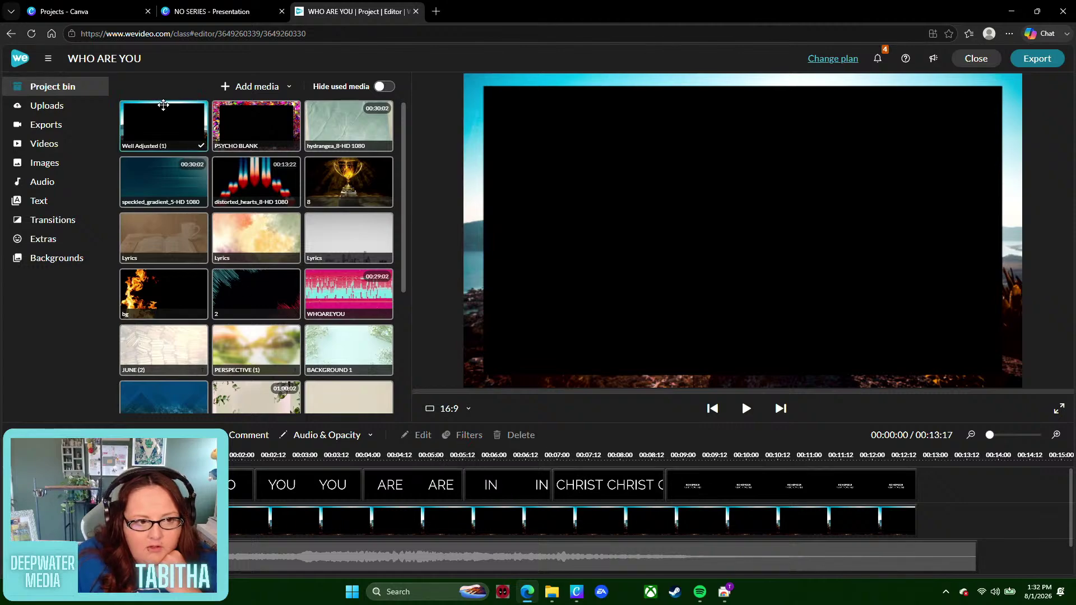
pyautogui.click(87, 106)
pyautogui.click(300, 112)
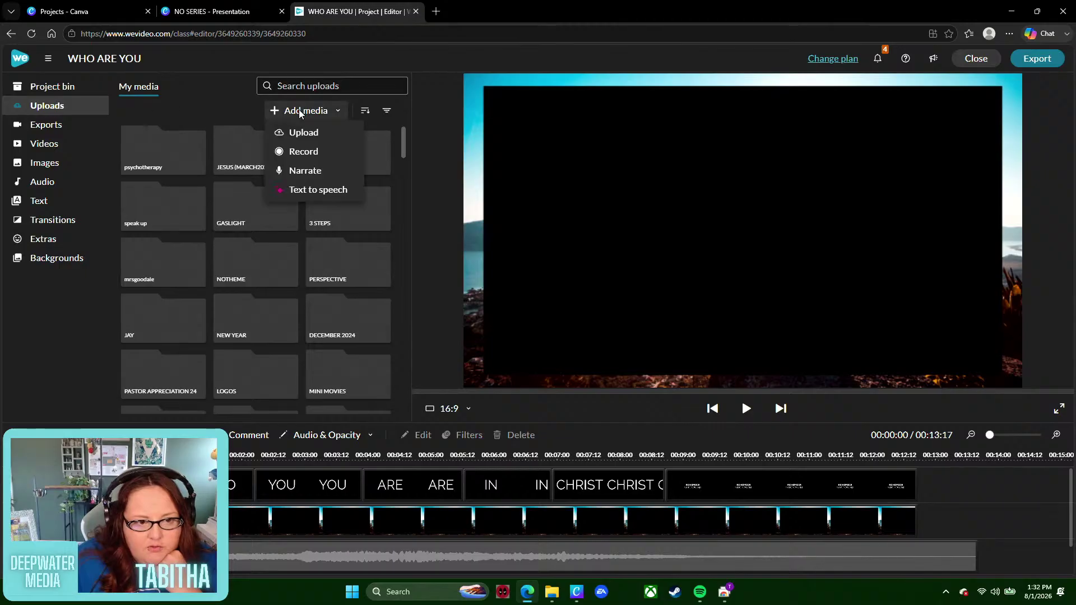
pyautogui.rightClick(195, 105)
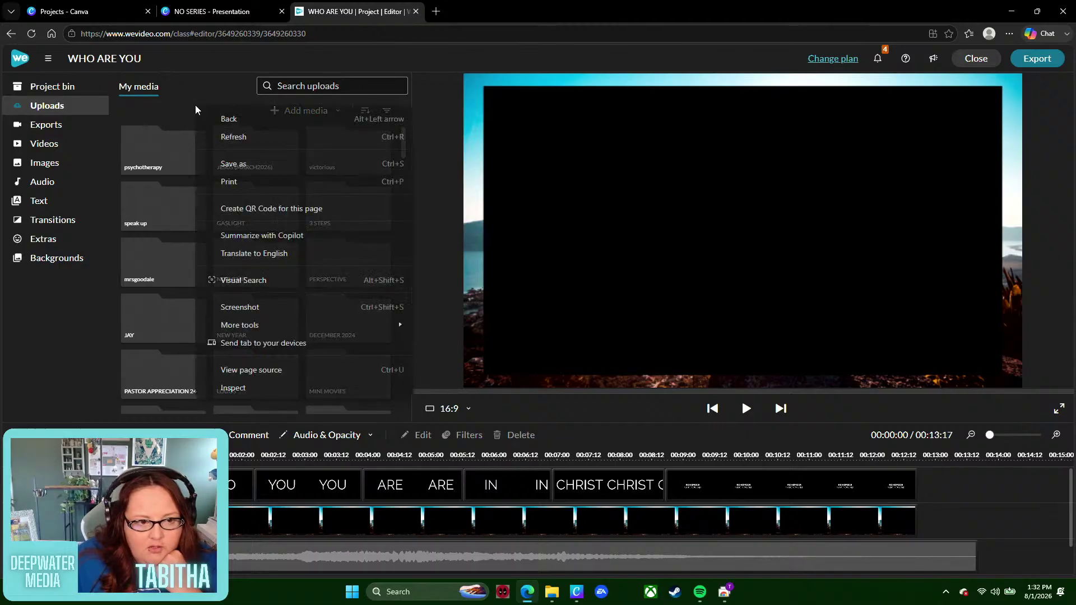
pyautogui.click(166, 98)
pyautogui.scroll(-5, 308, 233)
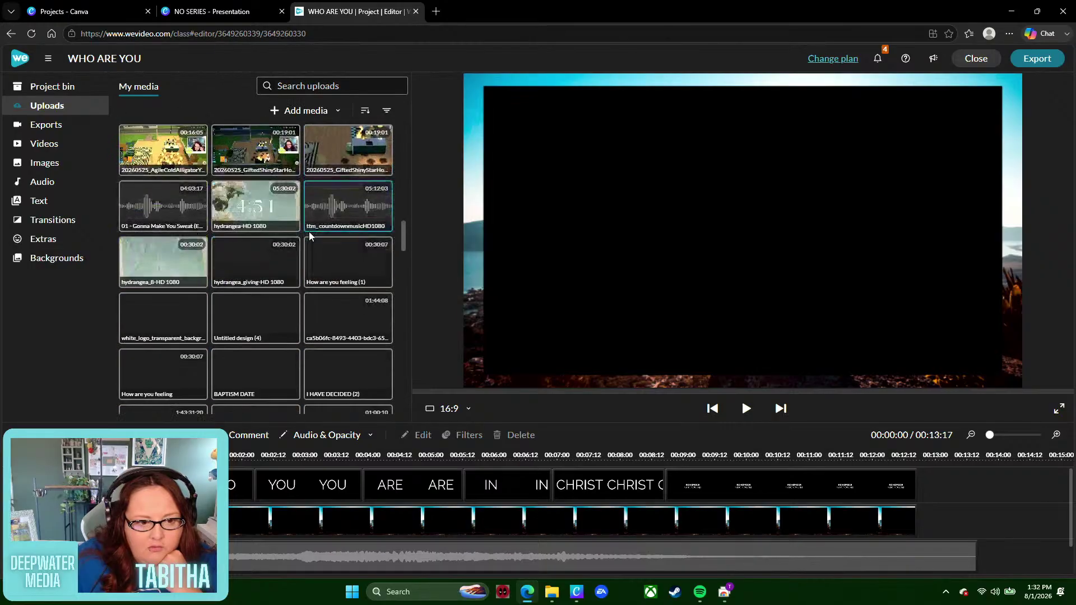
pyautogui.scroll(10, 328, 201)
pyautogui.scroll(3, 344, 131)
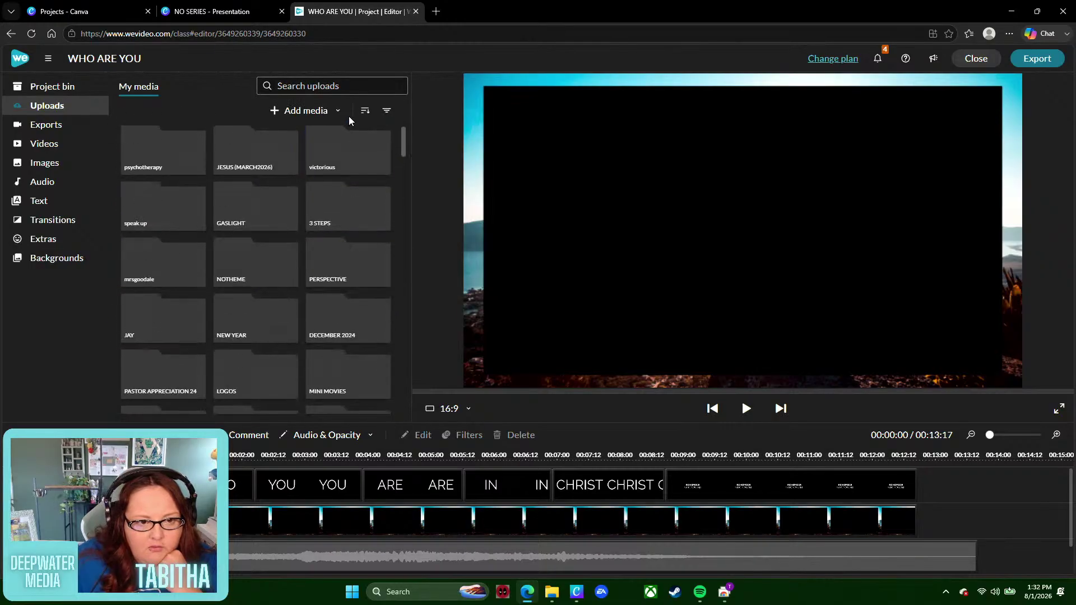
# - Upload image files 1, 2 and 3 from the NO SERIES (1) downloads folder to the WeVideo media library
pyautogui.click(338, 111)
pyautogui.click(333, 136)
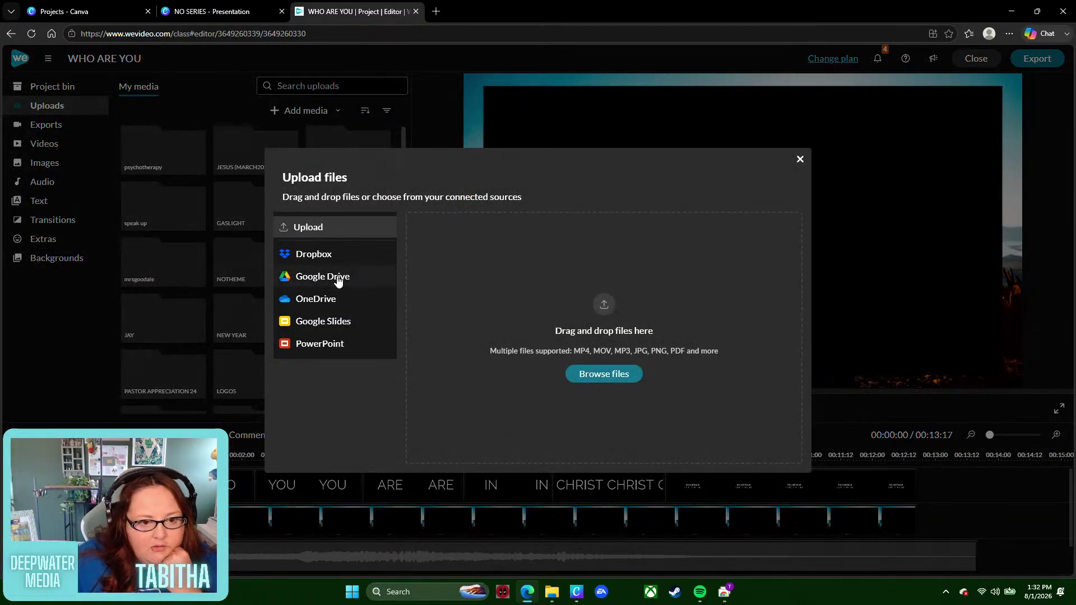
pyautogui.click(611, 374)
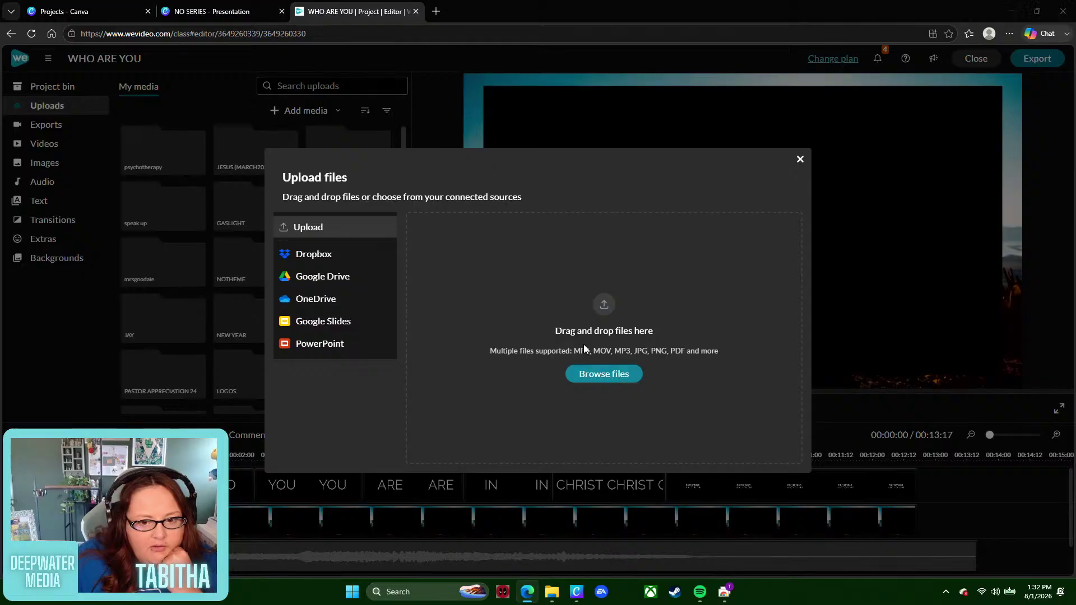
pyautogui.doubleClick(158, 107)
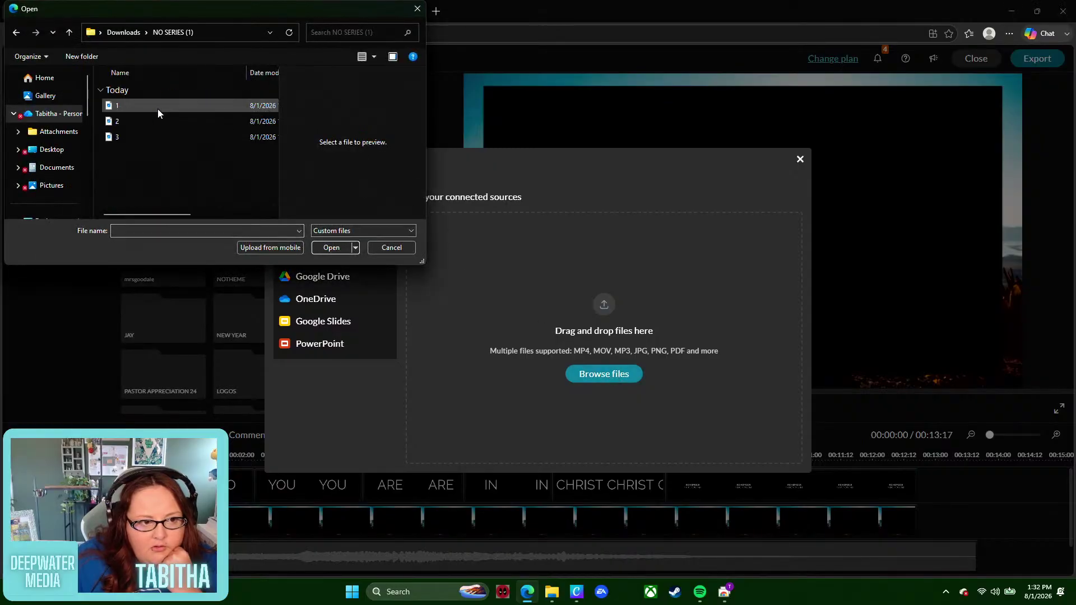
pyautogui.moveTo(177, 150); pyautogui.dragTo(197, 112)
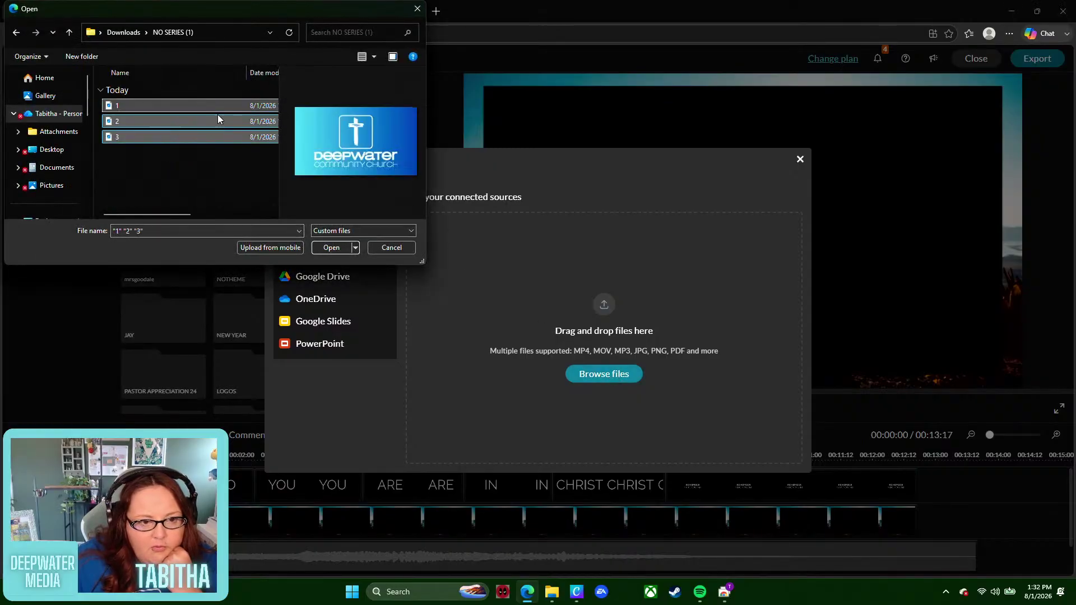
pyautogui.click(339, 247)
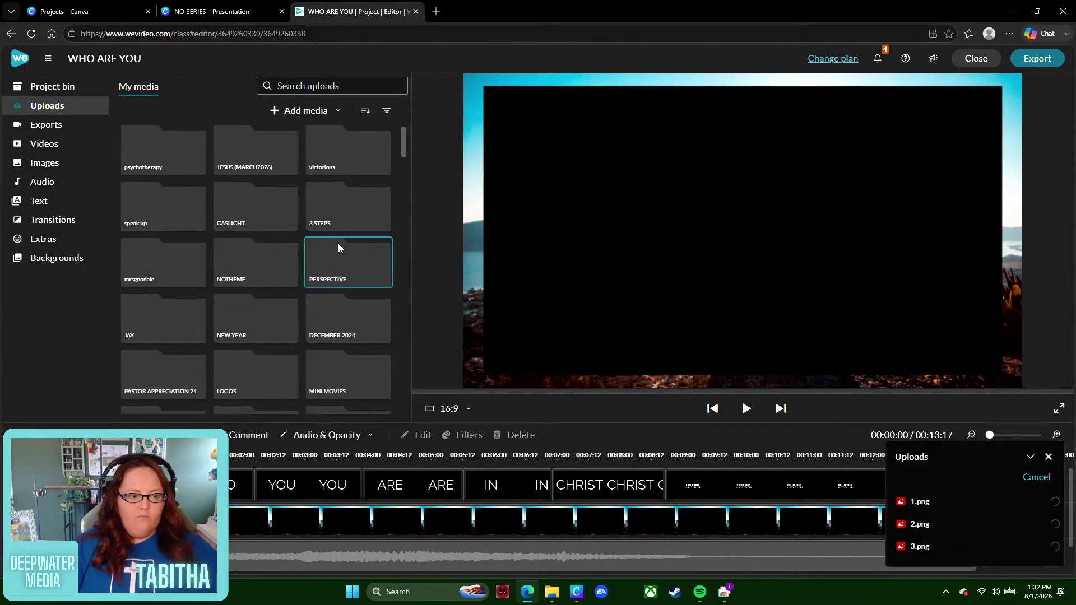
# - Replace the background clip on the WHO ARE YOU timeline with uploaded image 3 and play the video through
pyautogui.scroll(-10, 284, 266)
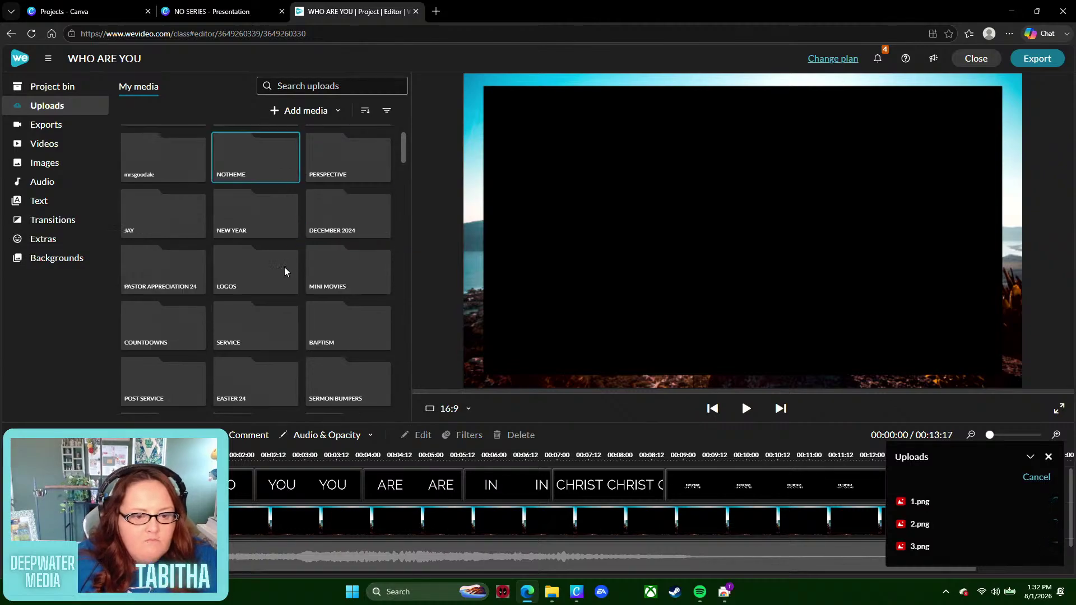
pyautogui.scroll(5, 295, 331)
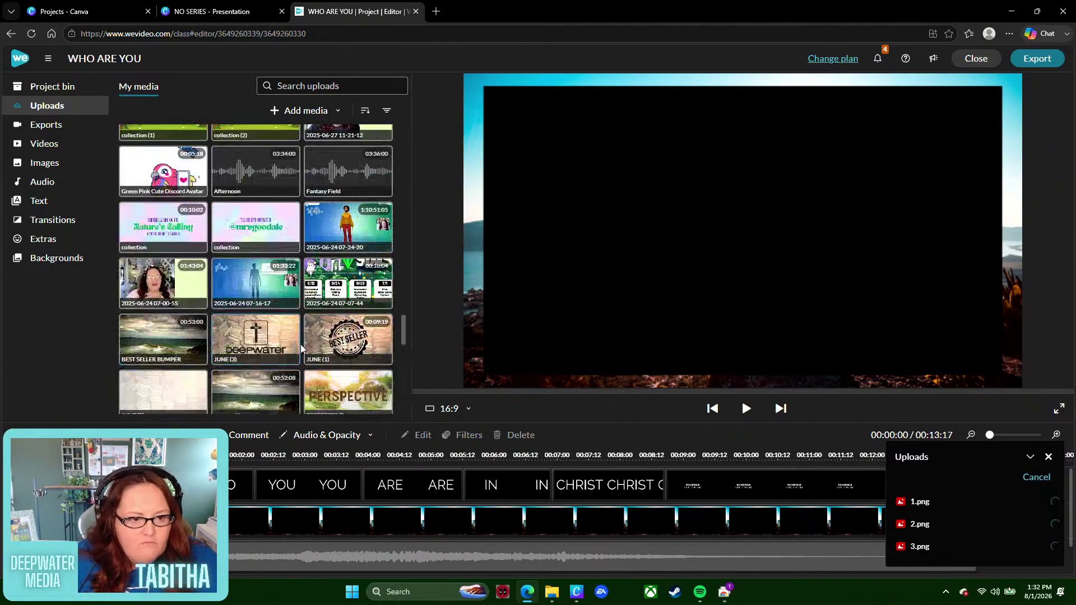
pyautogui.scroll(5, 333, 331)
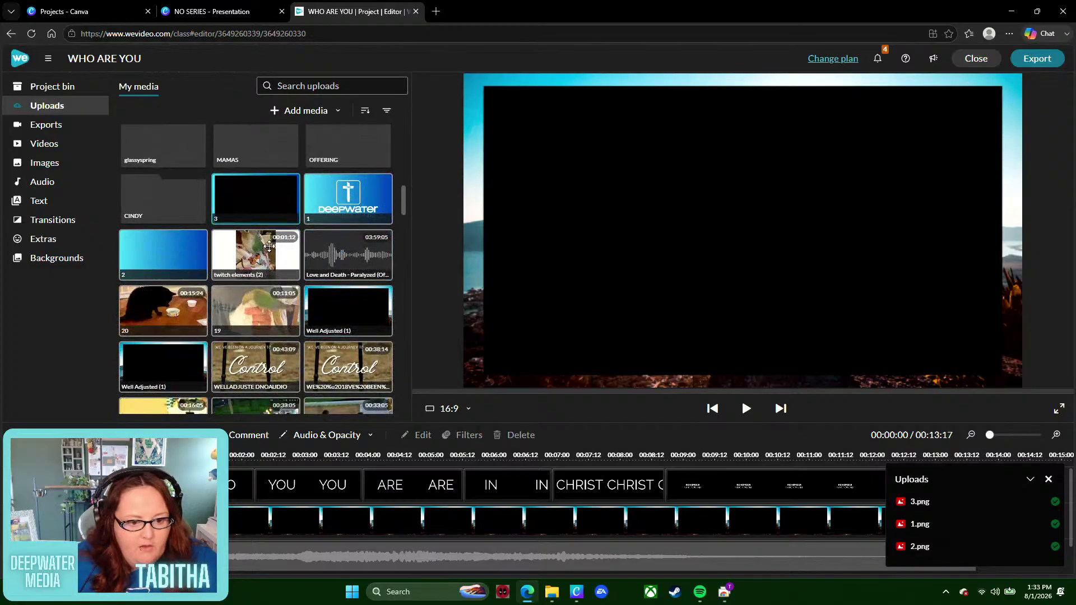
pyautogui.moveTo(270, 246); pyautogui.dragTo(227, 522)
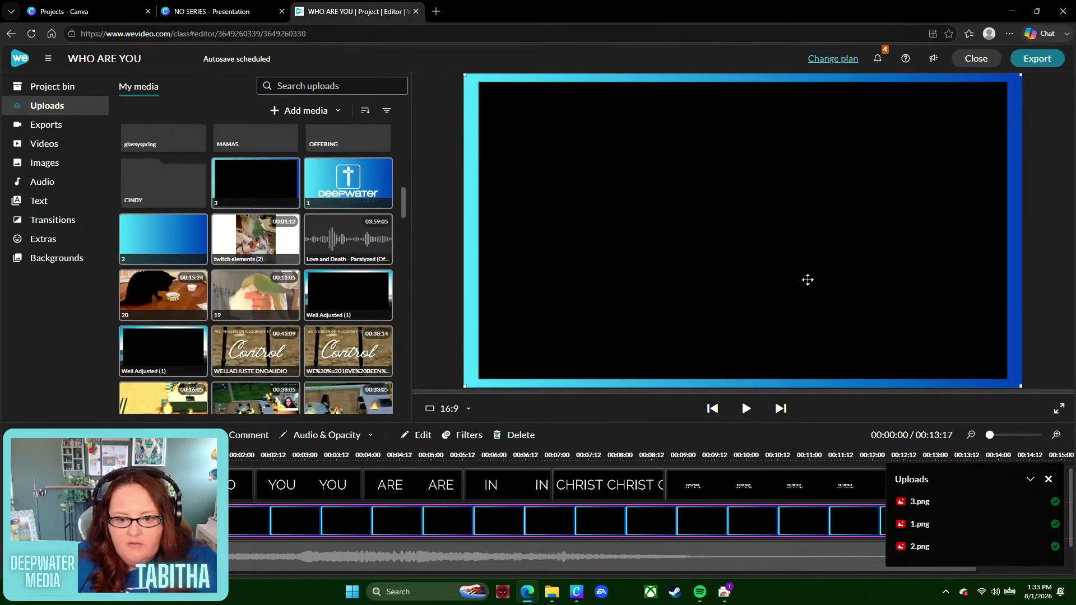
pyautogui.click(745, 410)
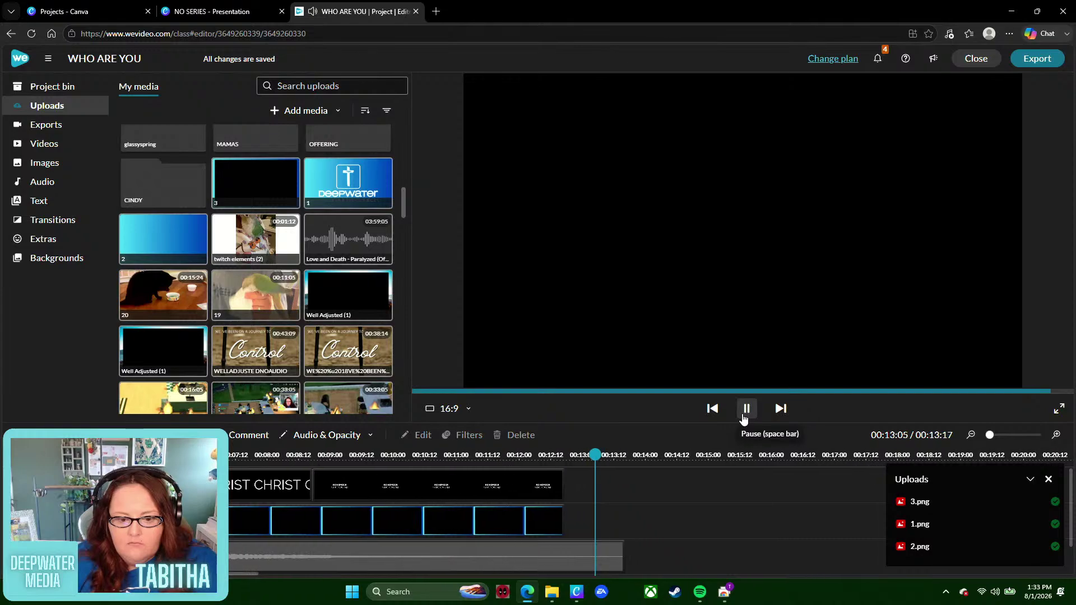
# - Export the video titled WHO ARE YOU NO SERIES in Full HD (1920 x 1080) resolution
pyautogui.click(1031, 58)
pyautogui.click(958, 108)
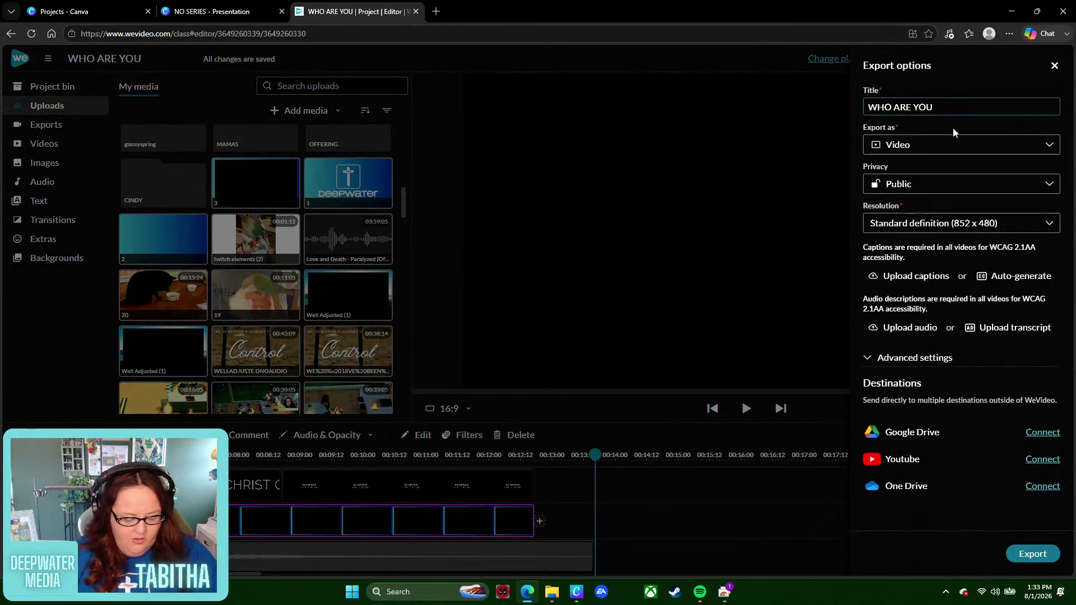
pyautogui.write('NO SERIES')
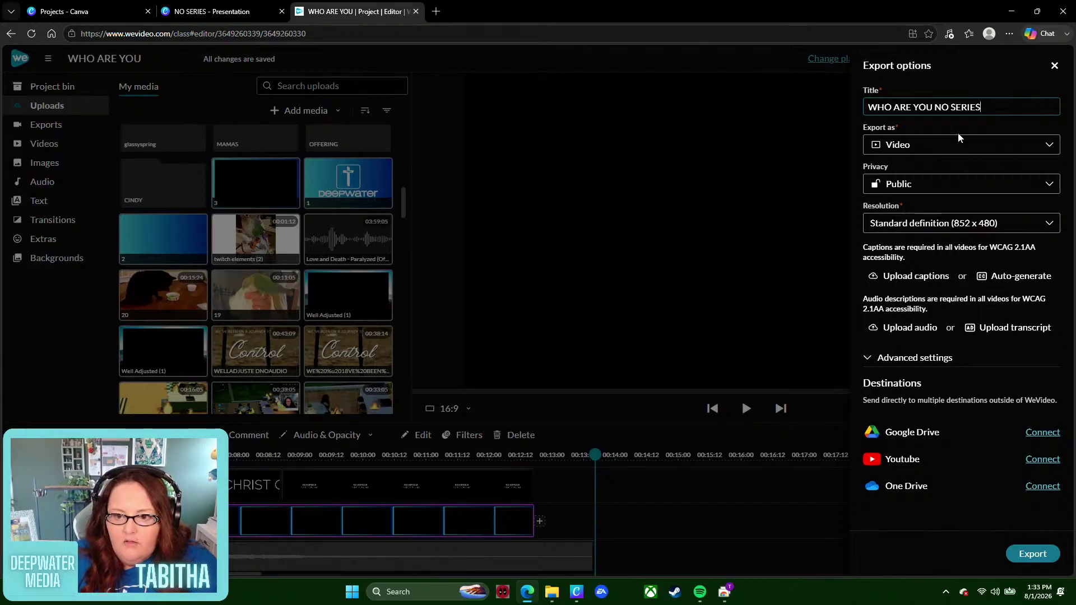
pyautogui.click(973, 229)
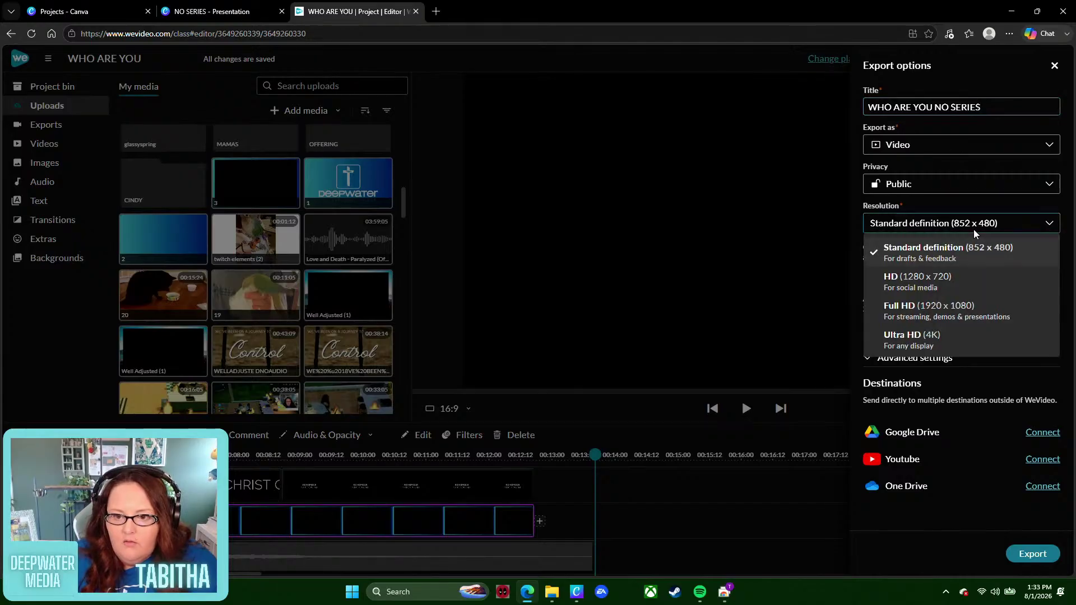
pyautogui.click(976, 307)
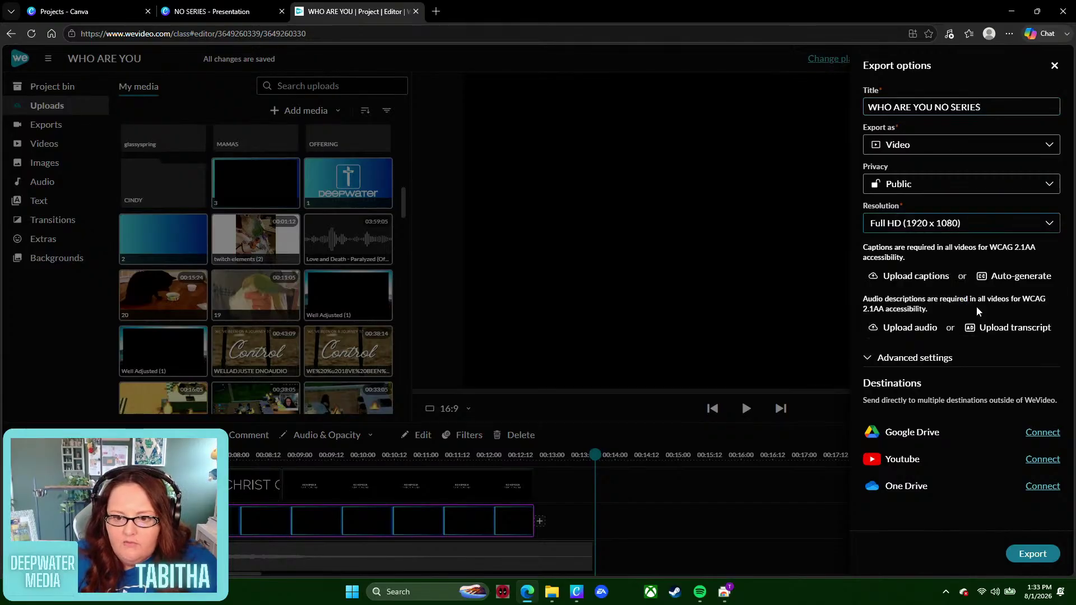
pyautogui.click(1052, 555)
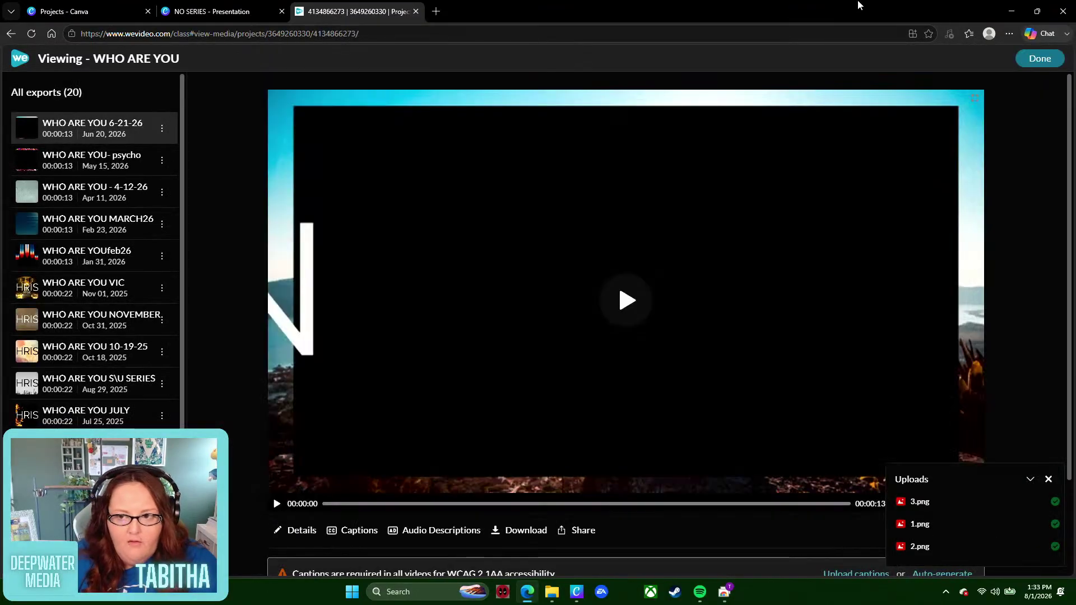
# - Leave the WHO ARE YOU export view, open the OFFERING project for editing and look through its project media
pyautogui.click(1039, 64)
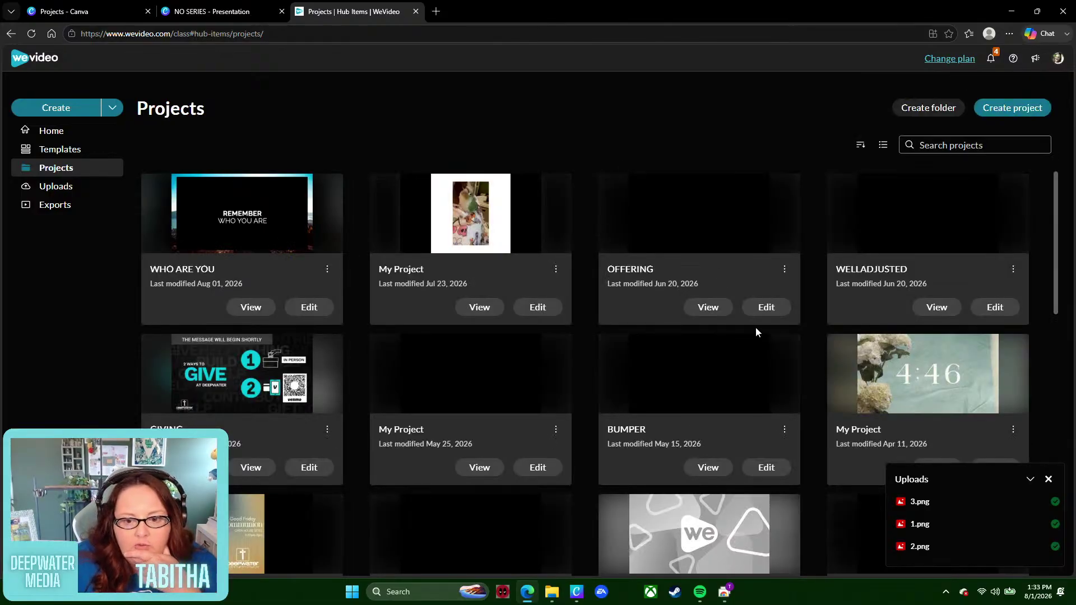
pyautogui.click(765, 309)
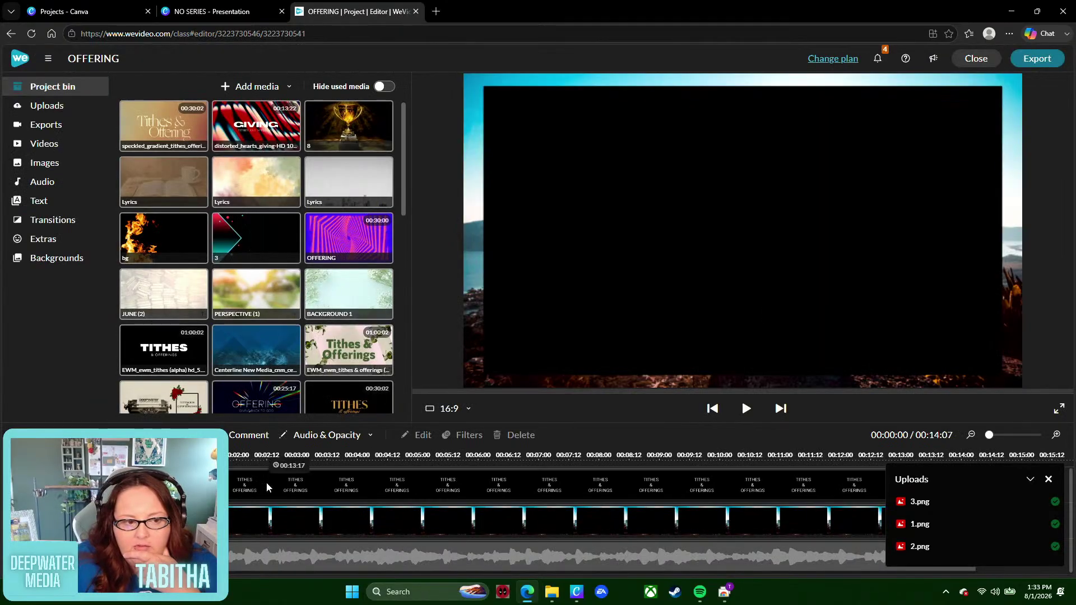
pyautogui.scroll(-5, 311, 345)
pyautogui.scroll(4, 311, 345)
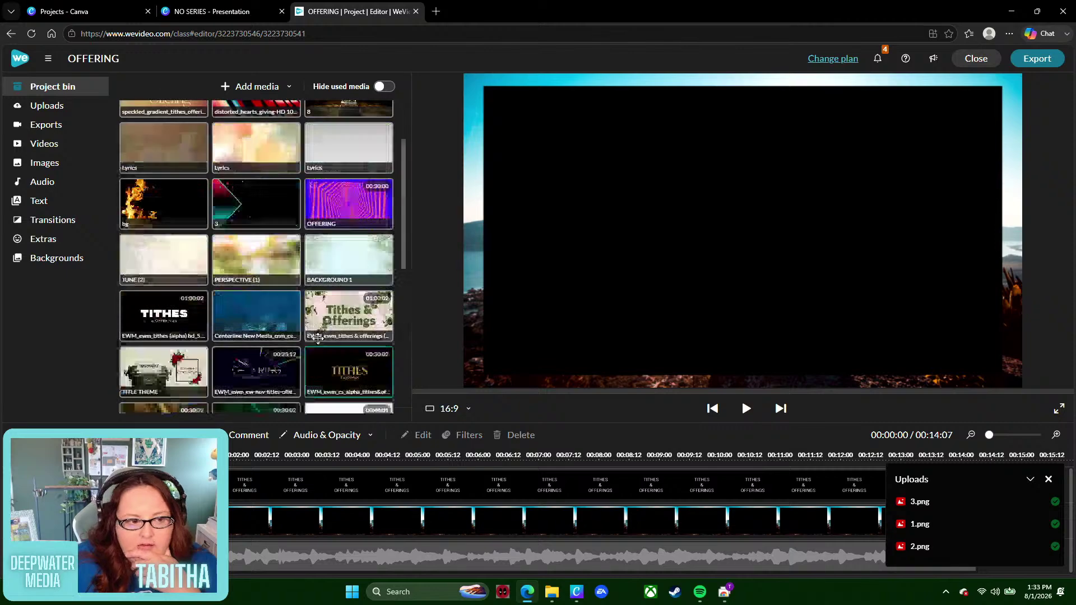
# - Replace the background clip on the OFFERING timeline with uploaded image 3, the black frame with the blue gradient border
pyautogui.click(47, 105)
pyautogui.scroll(-6, 301, 230)
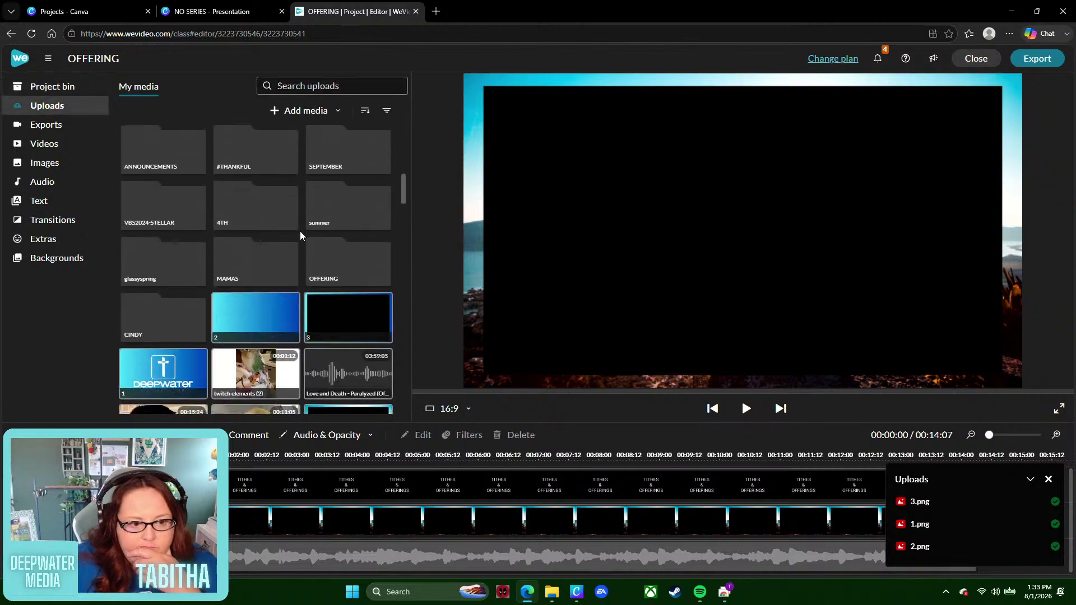
pyautogui.press('Home')
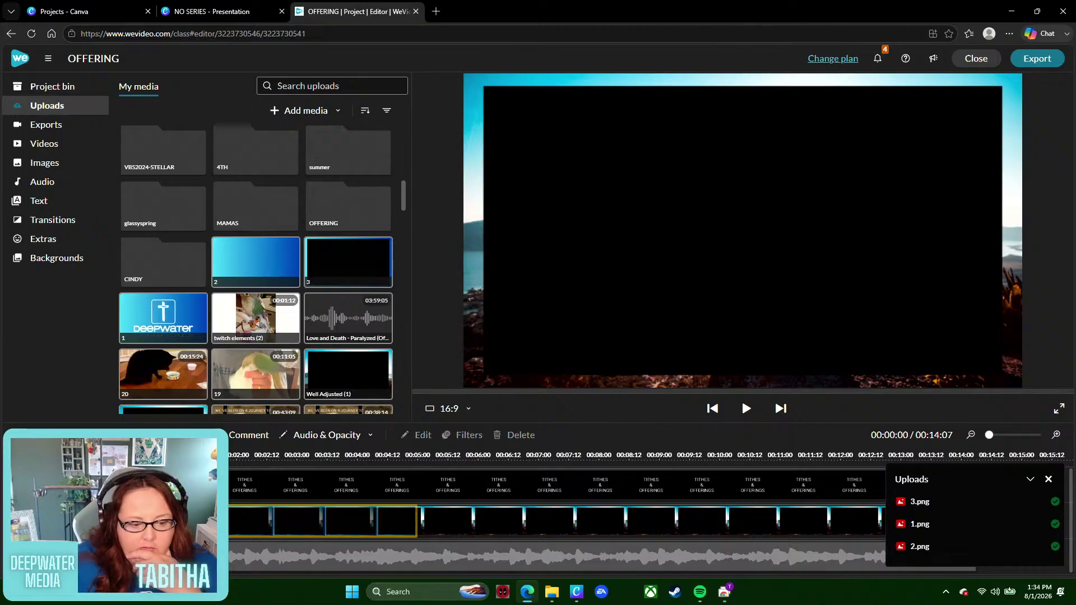
pyautogui.click(843, 338)
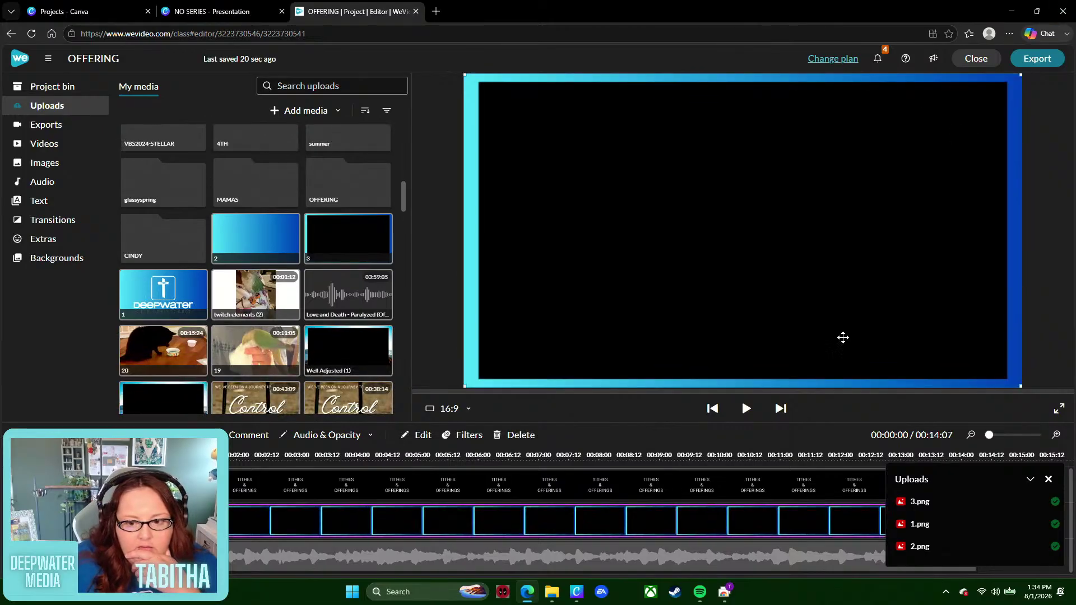
# - Play the OFFERING video through and export it titled OFFERING NO SERIES in Full HD (1920 x 1080) resolution
pyautogui.click(747, 408)
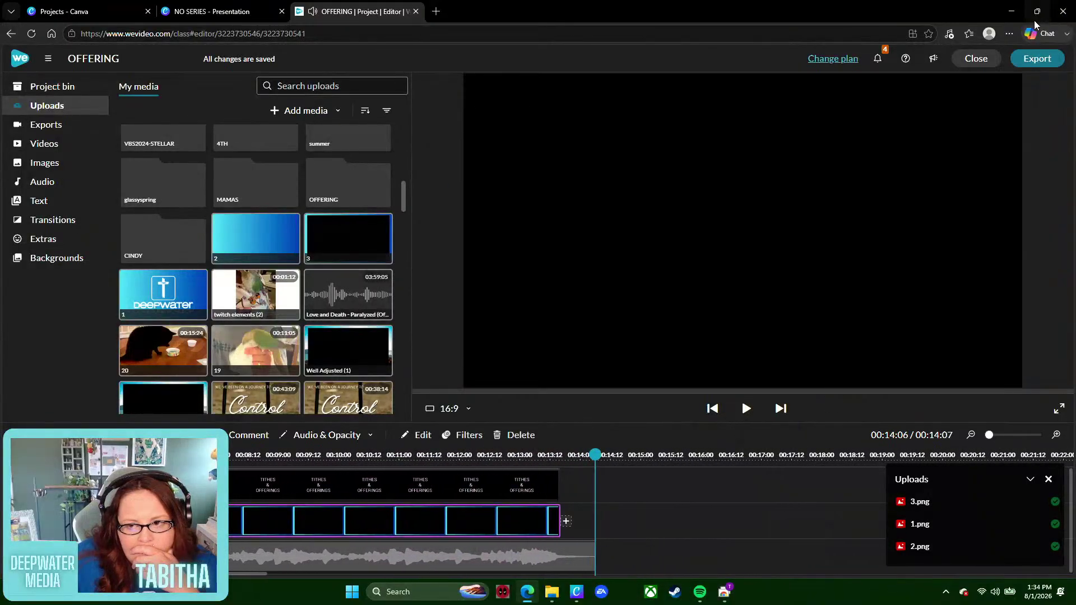
pyautogui.click(1038, 59)
pyautogui.click(963, 106)
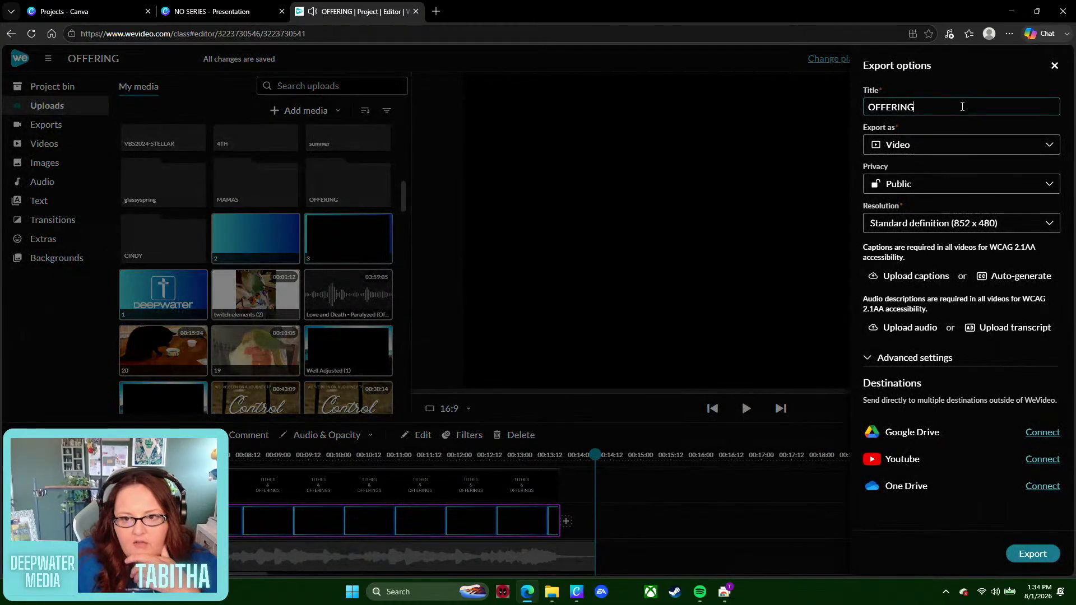
pyautogui.write('NO SERI')
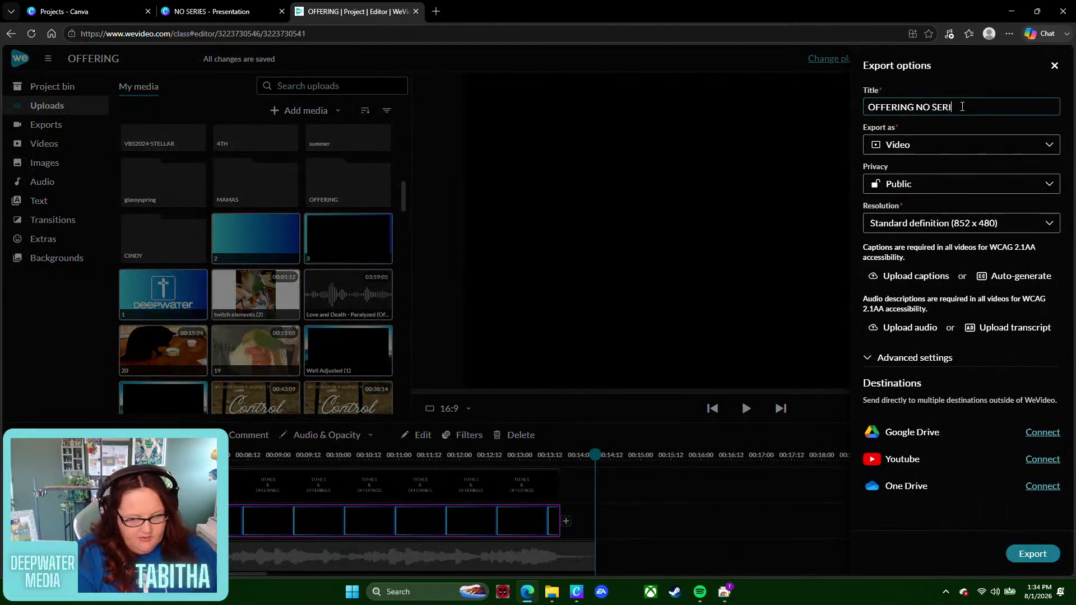
pyautogui.write('ES')
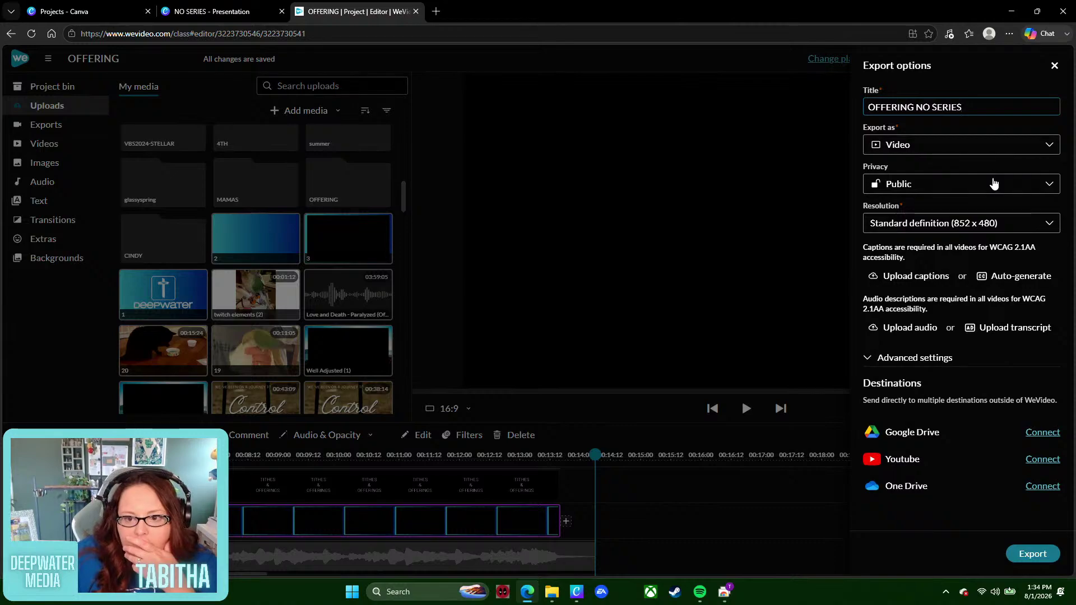
pyautogui.click(995, 223)
pyautogui.click(930, 308)
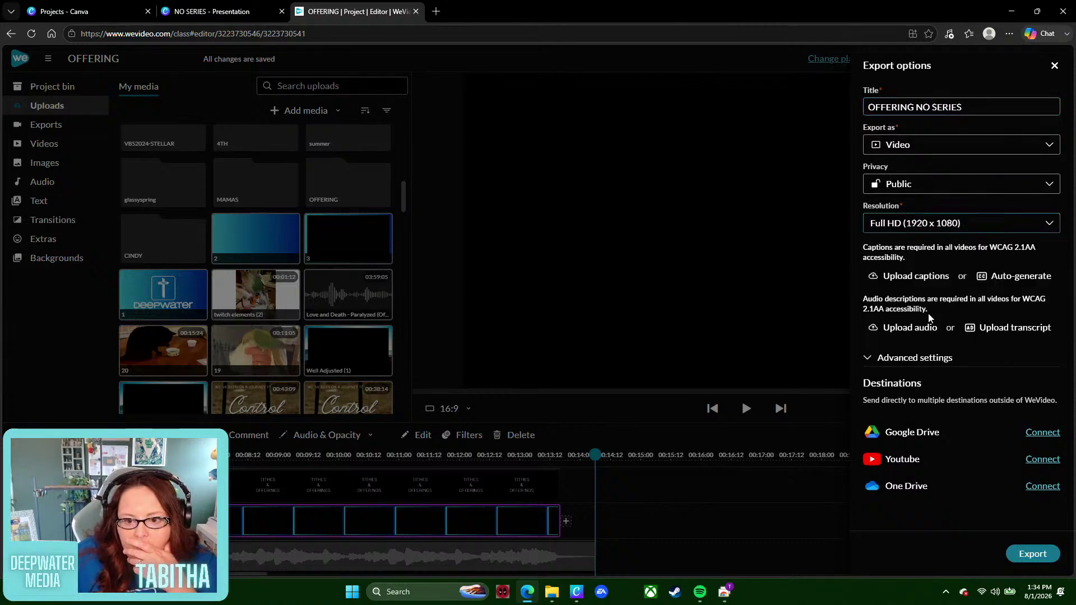
pyautogui.click(1044, 554)
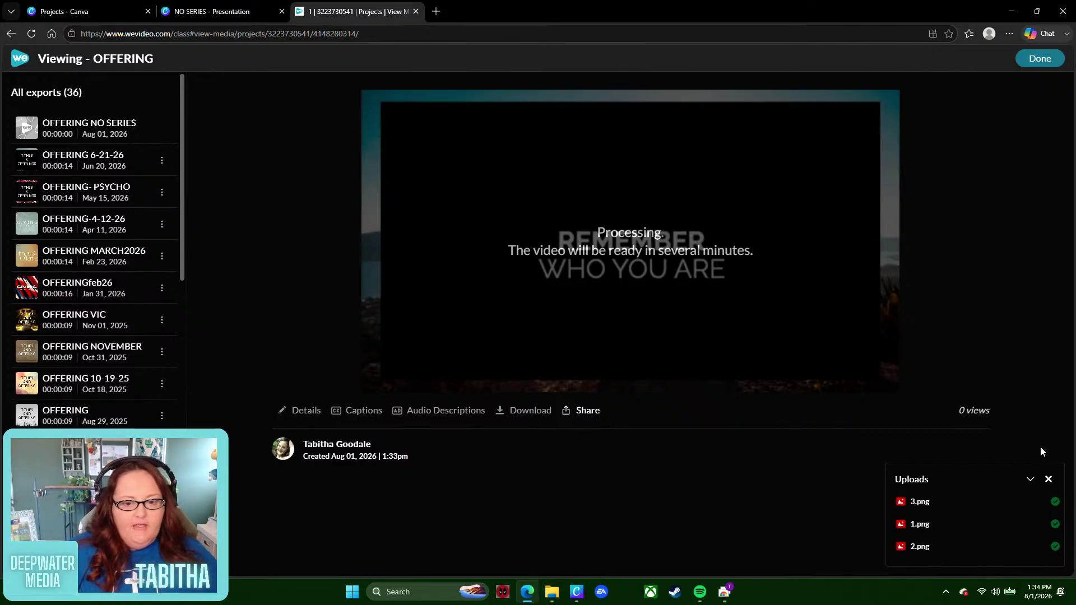
# - Leave the OFFERING export view and look through the project list
pyautogui.click(1057, 58)
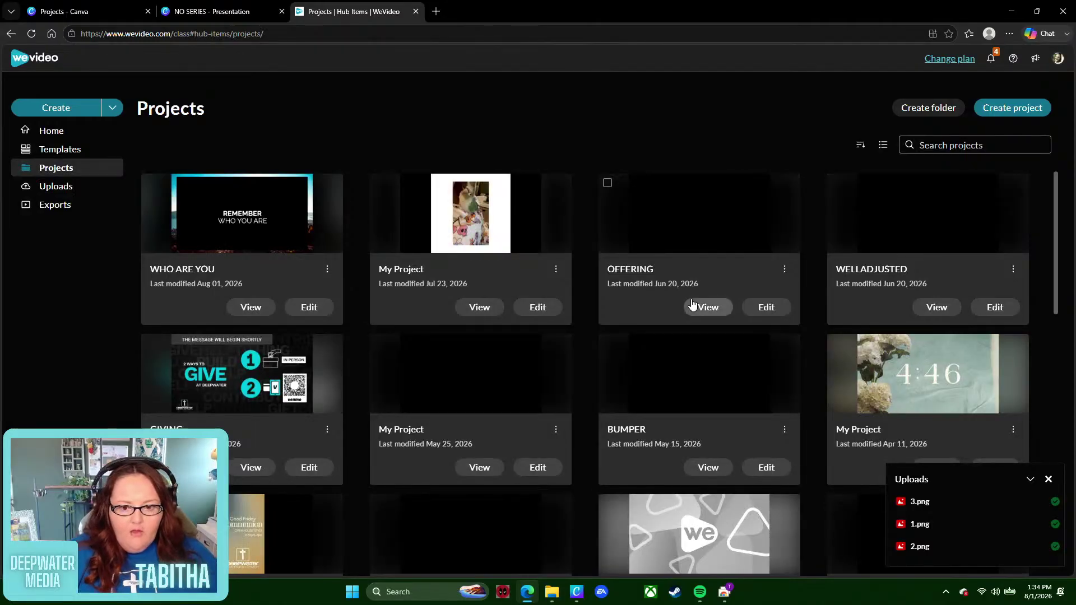
pyautogui.scroll(-3, 675, 443)
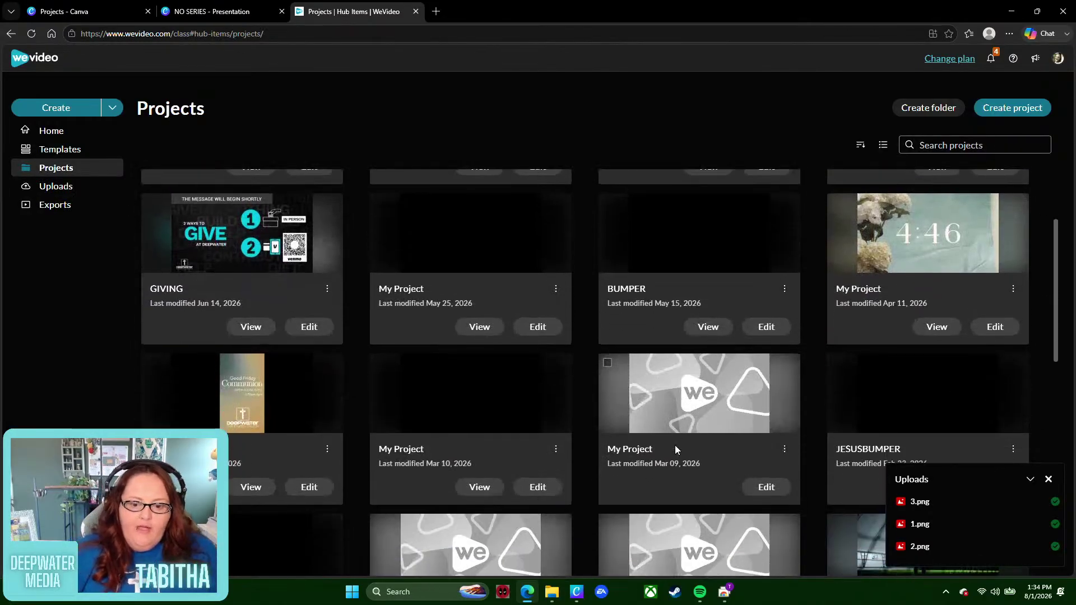
pyautogui.scroll(3, 673, 445)
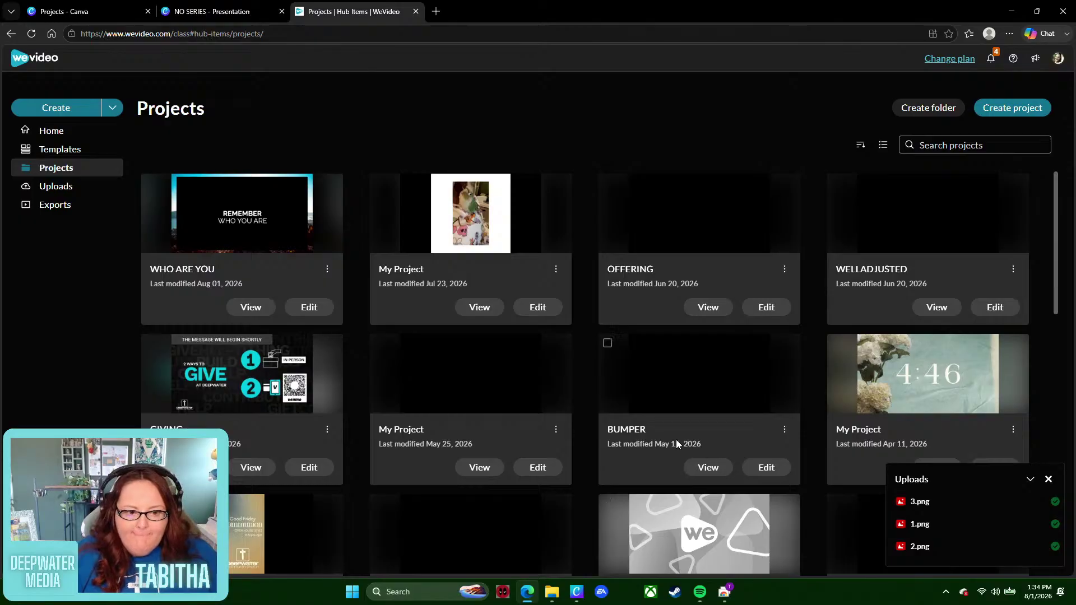
pyautogui.scroll(-5, 677, 444)
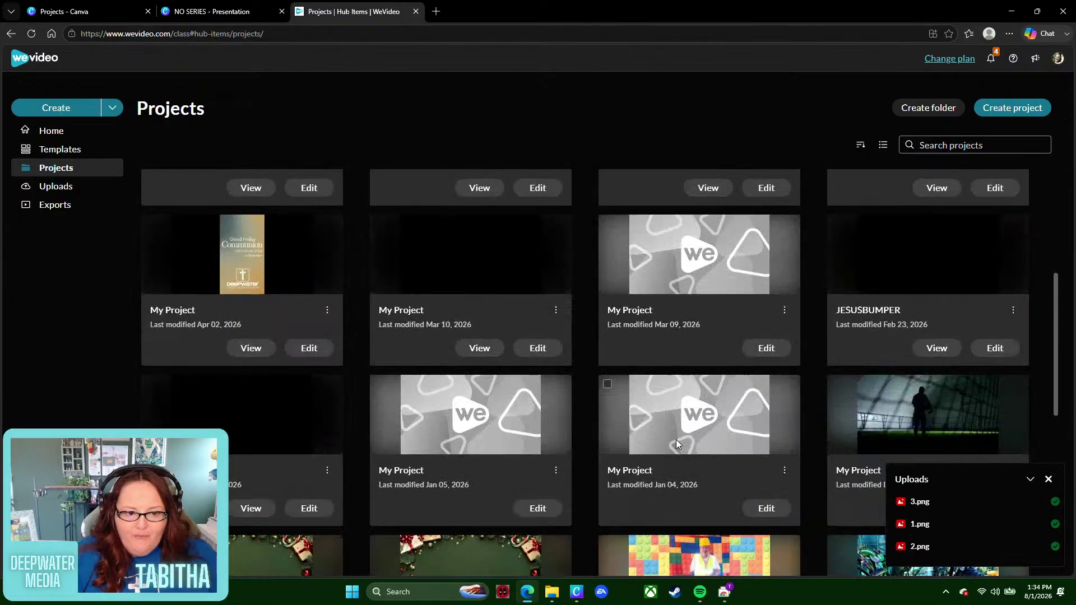
pyautogui.scroll(5, 676, 440)
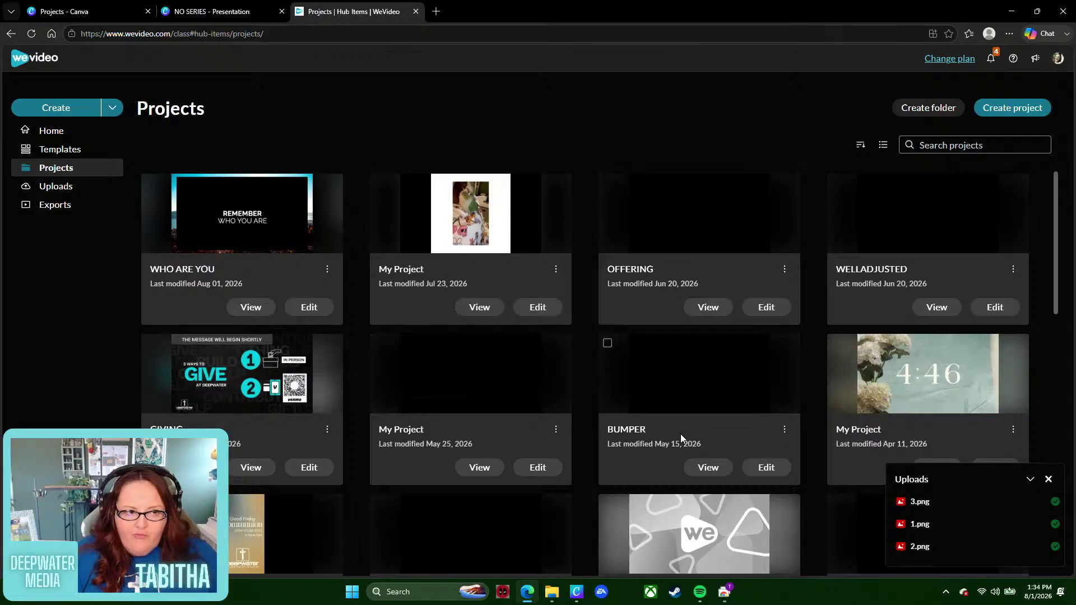
# - Switch to the remote ProPresenter, set up a media playlist named NO SERIES and check the Downloads folder for files to import
pyautogui.click(1014, 12)
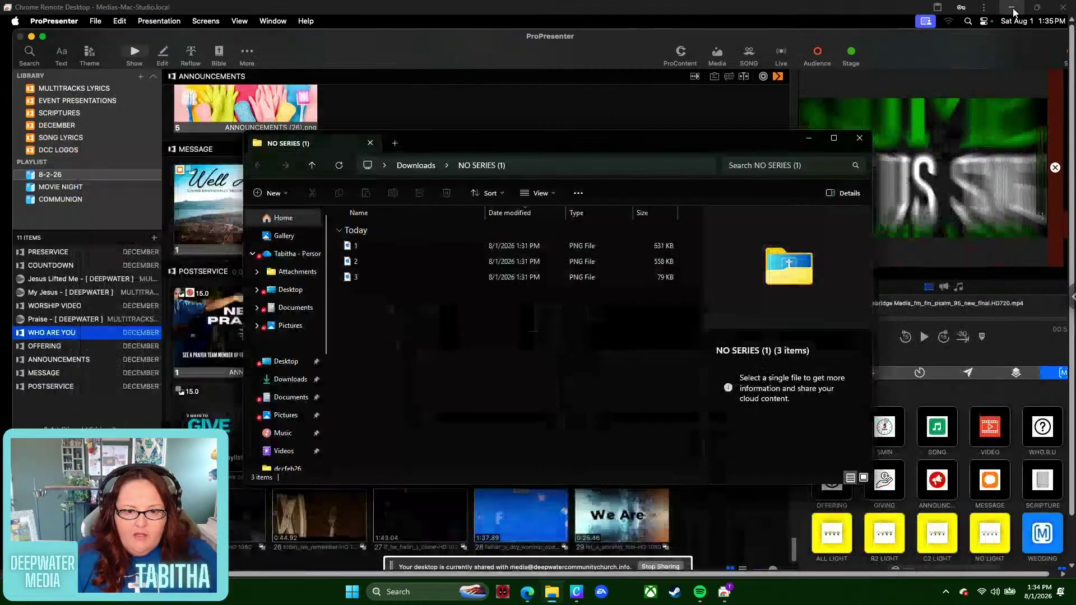
pyautogui.click(859, 140)
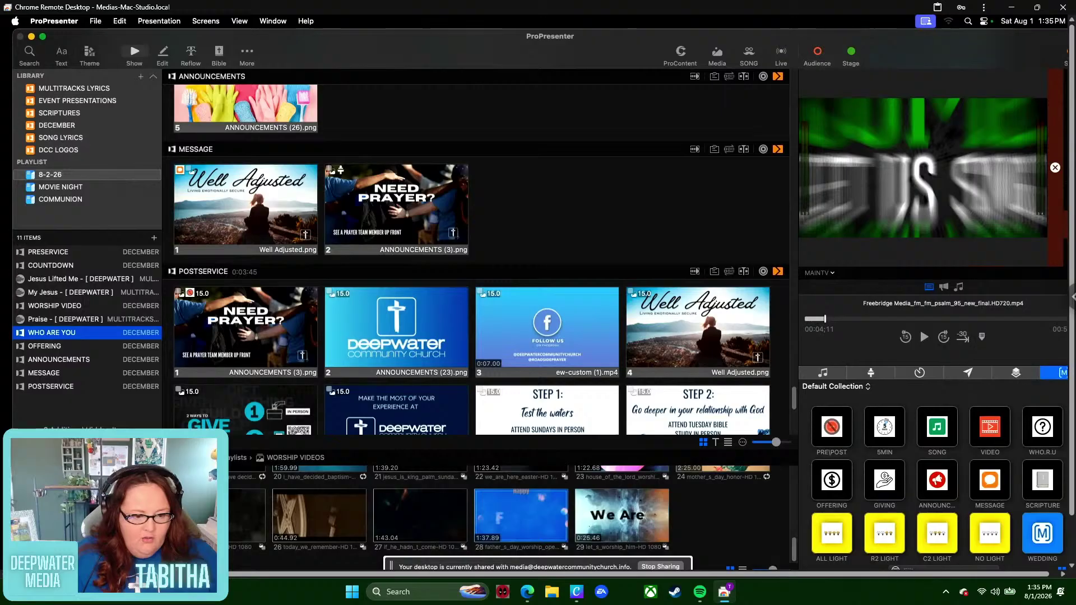
pyautogui.click(50, 493)
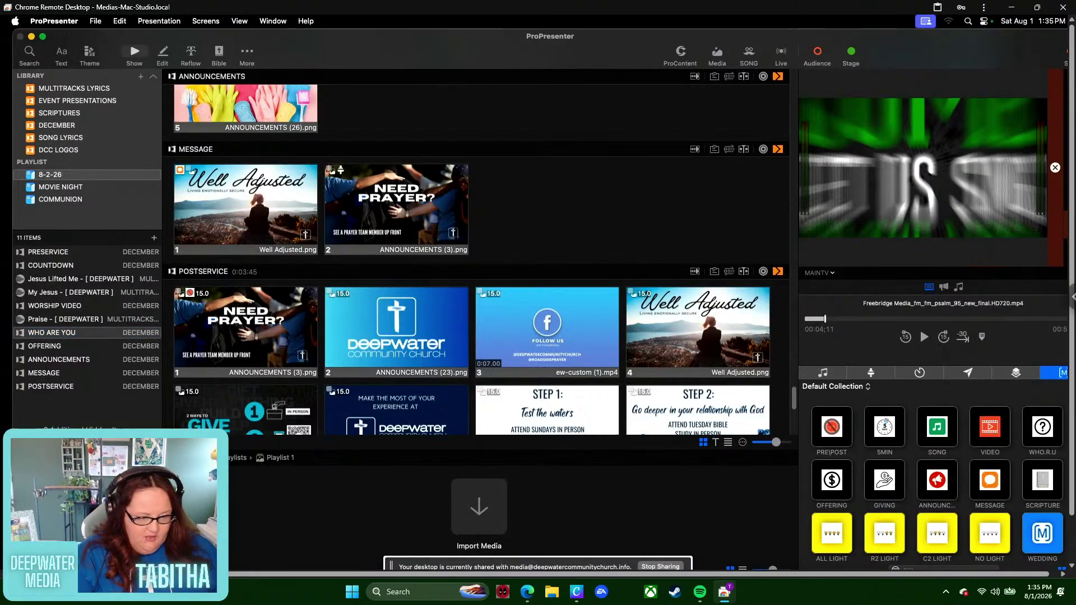
pyautogui.press('Down')
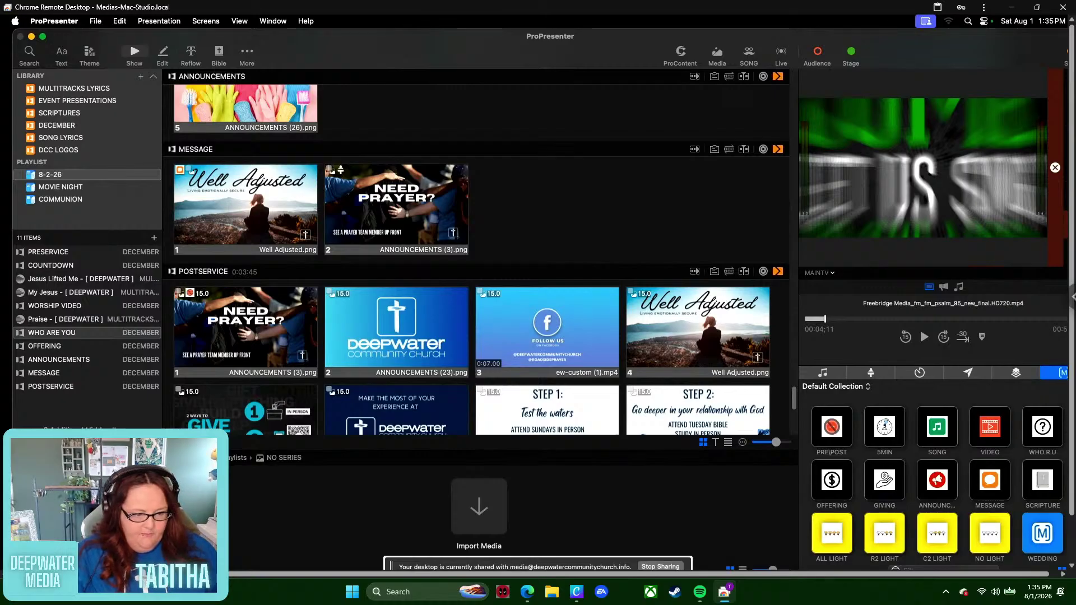
pyautogui.click(495, 502)
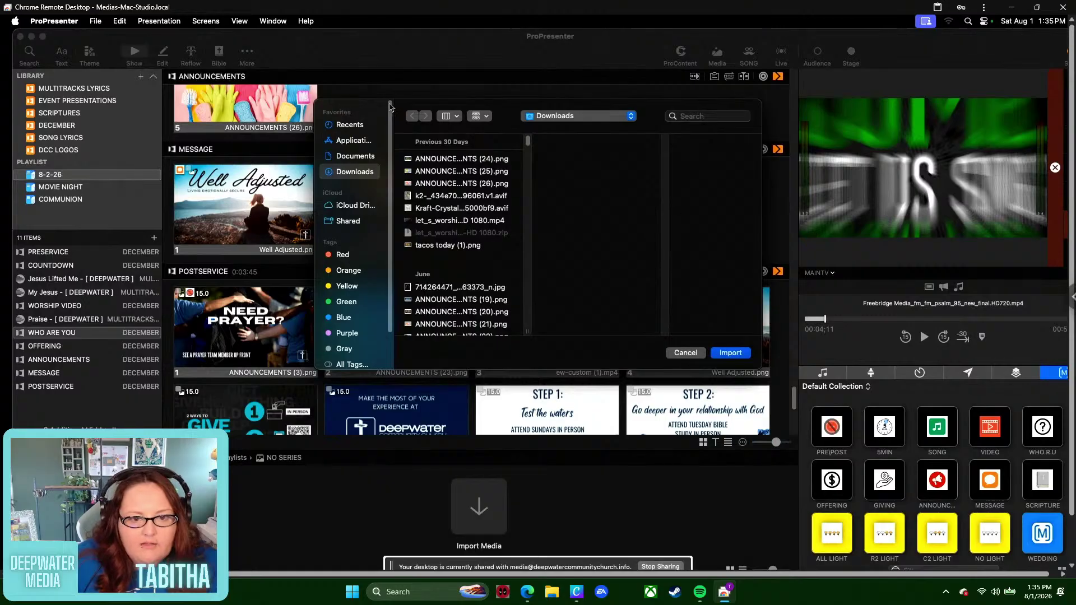
pyautogui.click(698, 353)
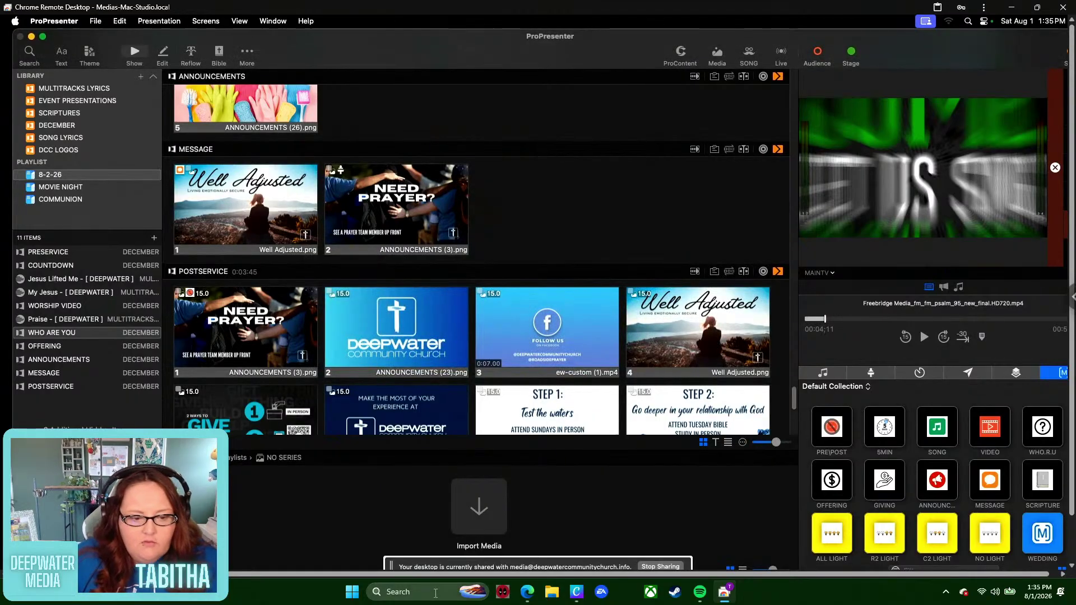
# - Switch to Chrome on the remote Mac and close the ANNOUNCEMENTS presentation and Facebook pages
pyautogui.scroll(-1, 937, 476)
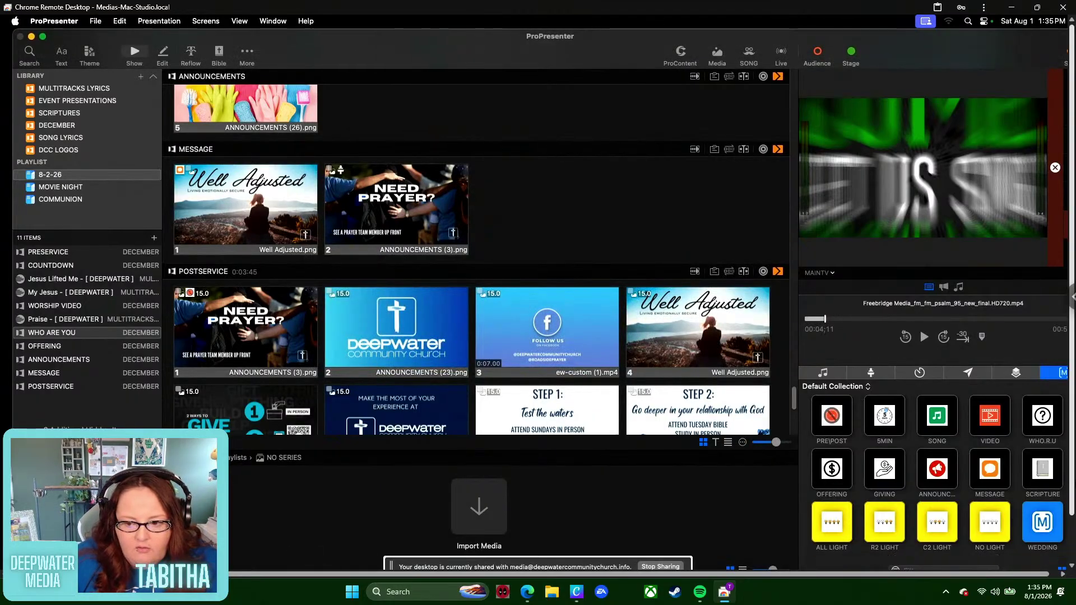
pyautogui.moveTo(426, 566)
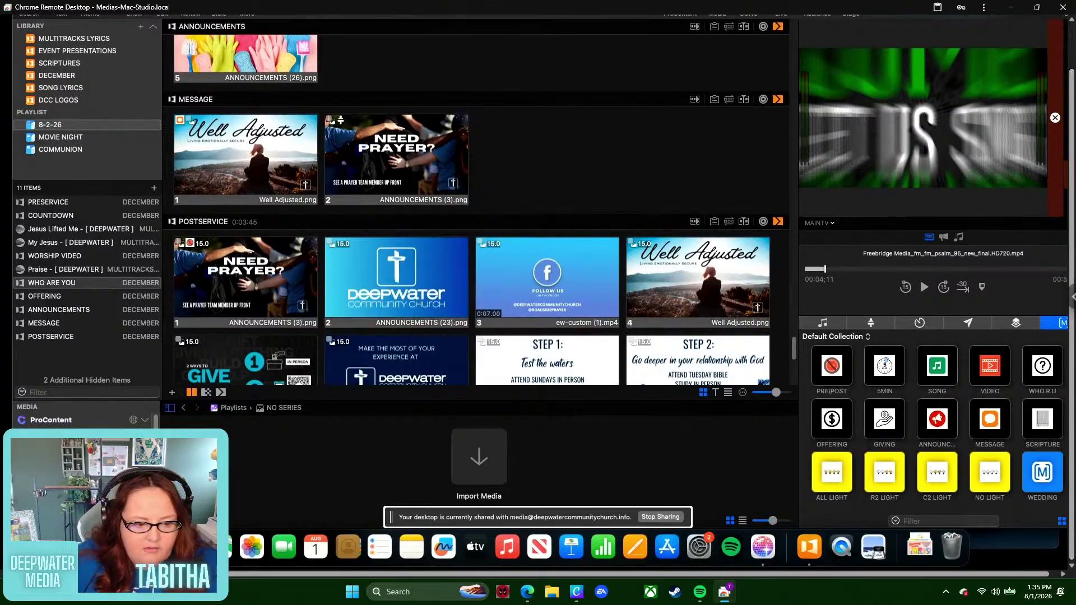
pyautogui.press('super+Tab')
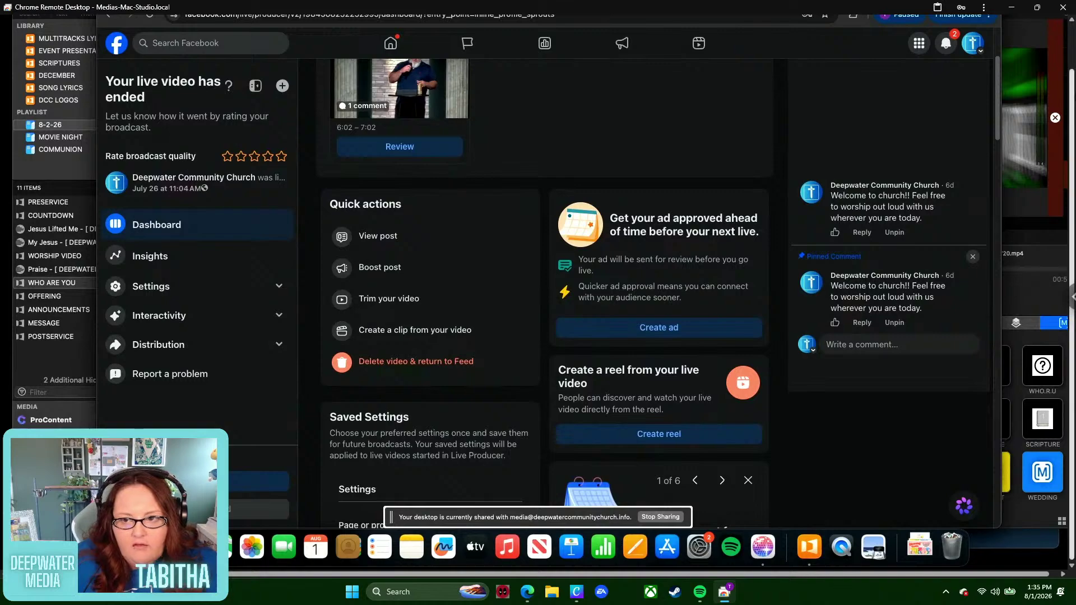
pyautogui.moveTo(379, 22)
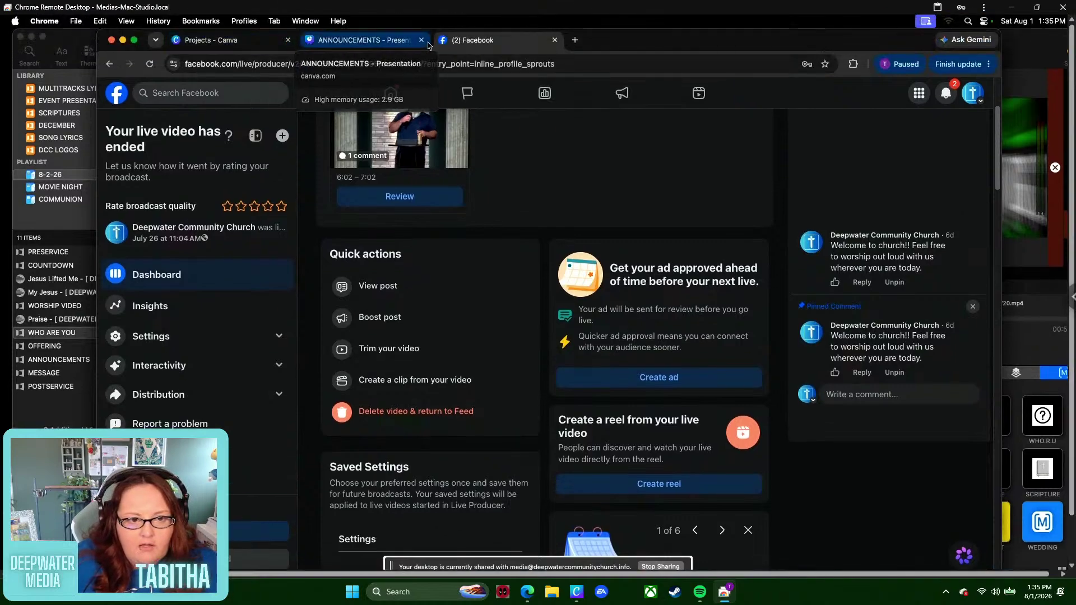
pyautogui.click(409, 41)
pyautogui.click(422, 40)
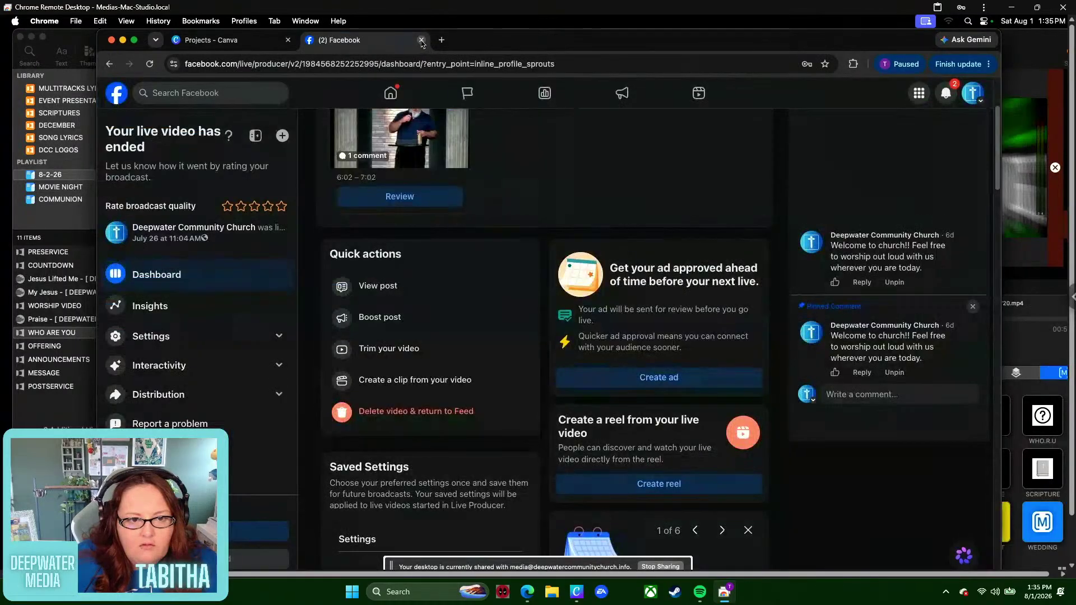
pyautogui.click(421, 41)
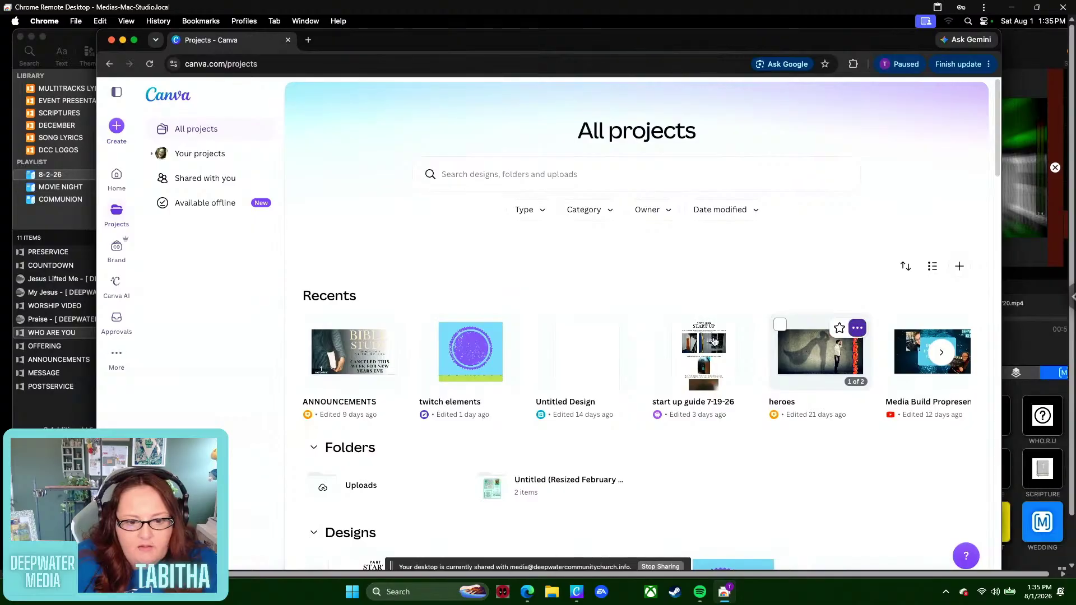
# - Open the NO SERIES design from Your projects in Canva on the remote Mac
pyautogui.scroll(-1, 471, 366)
pyautogui.scroll(1, 388, 360)
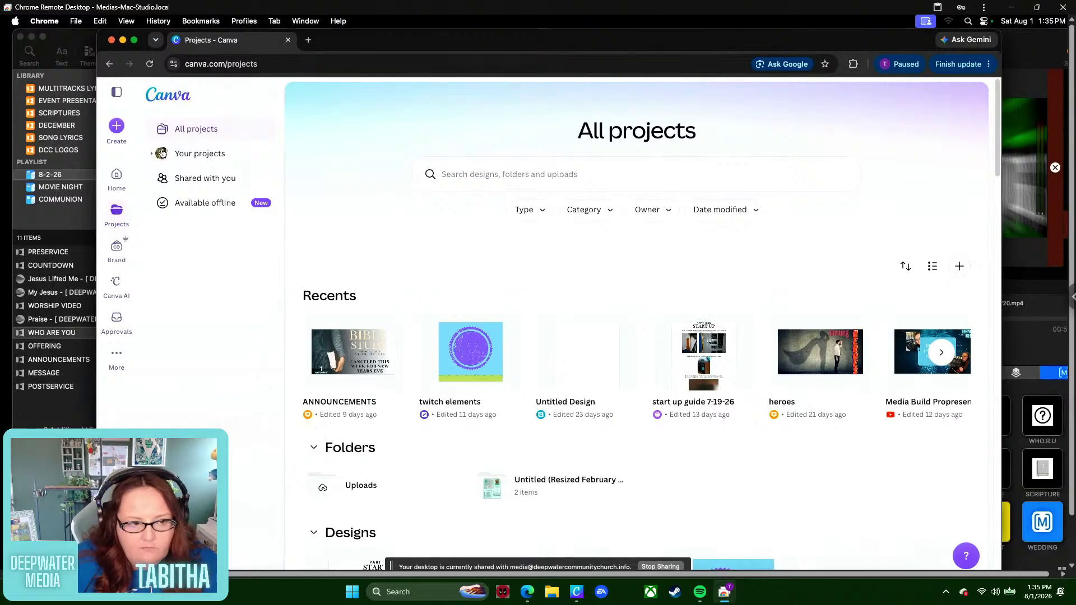
pyautogui.click(195, 154)
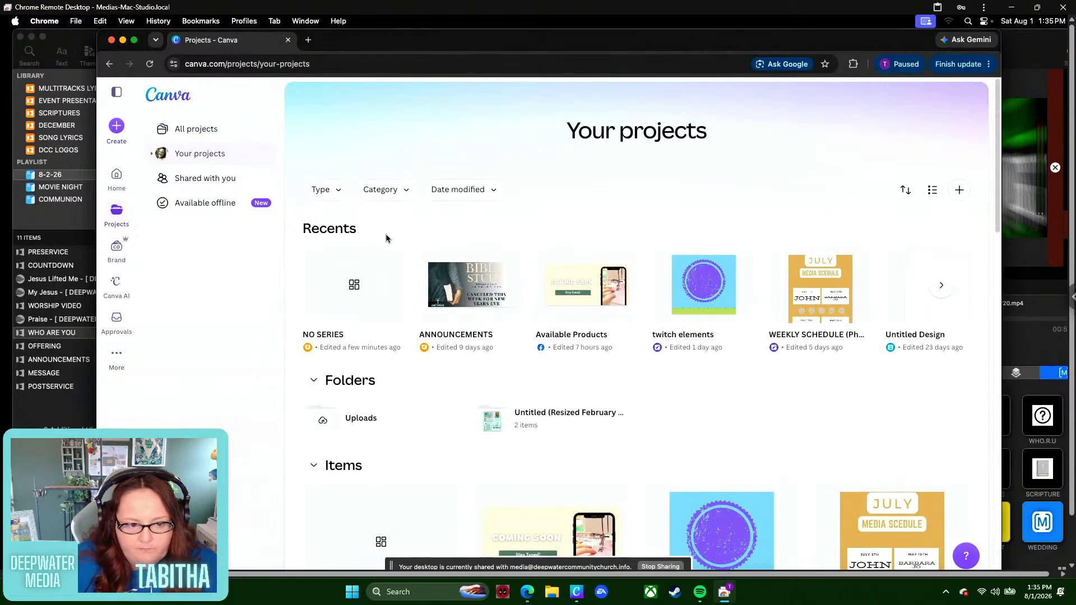
pyautogui.click(376, 306)
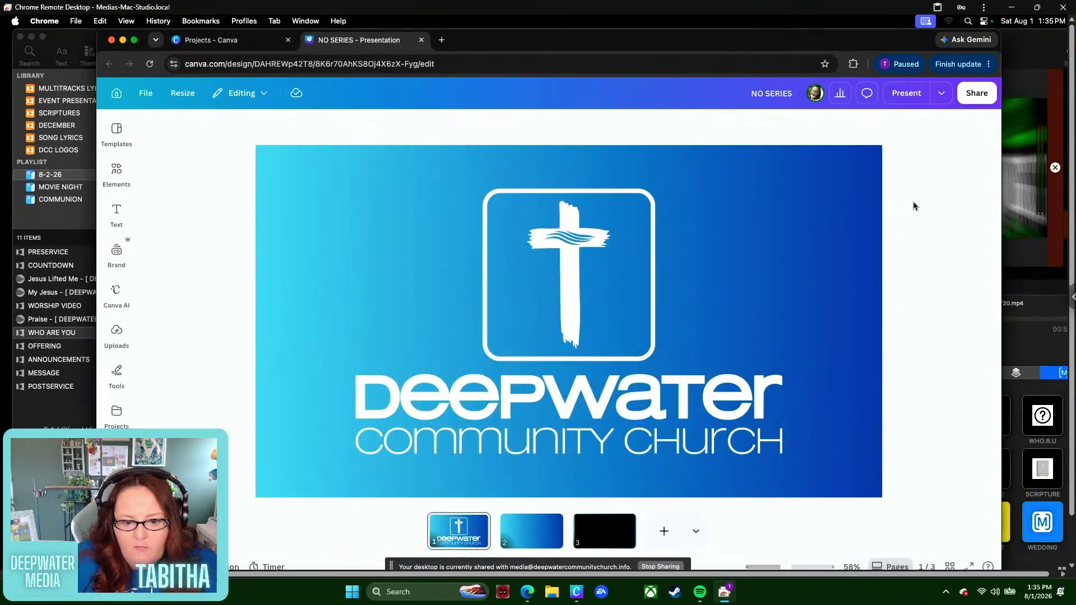
# - Download pages 2–3 of the NO SERIES design as PNG files, leaving out page 1
pyautogui.click(977, 93)
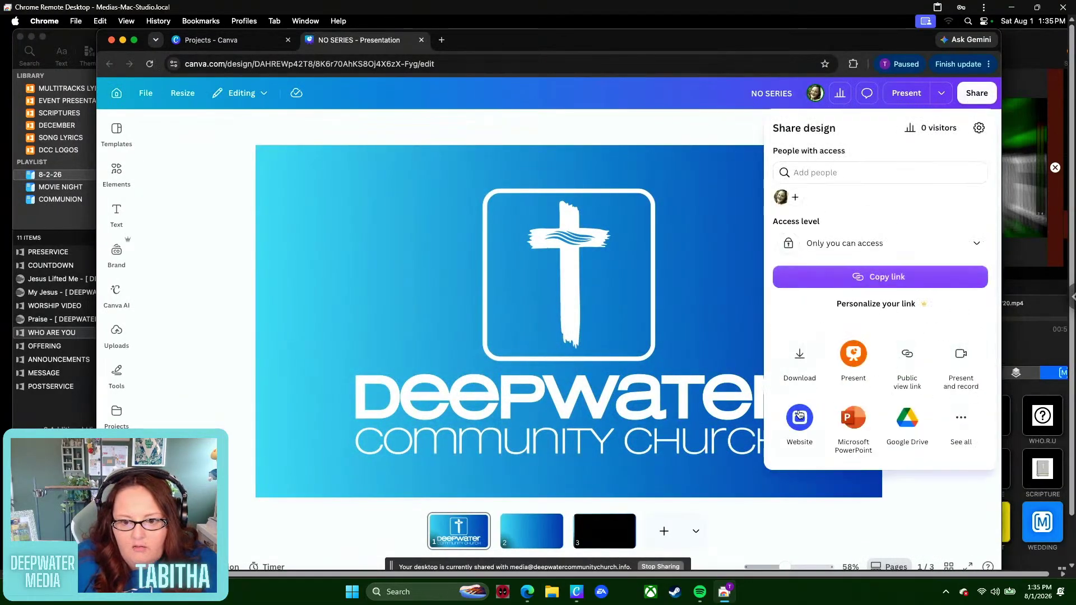
pyautogui.click(796, 351)
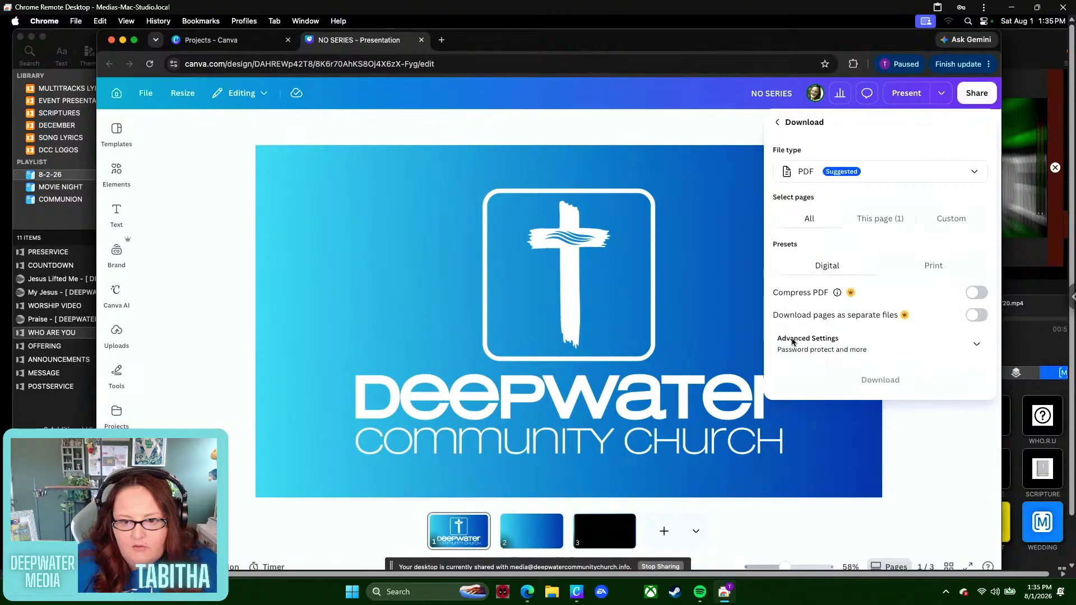
pyautogui.click(862, 178)
pyautogui.click(829, 334)
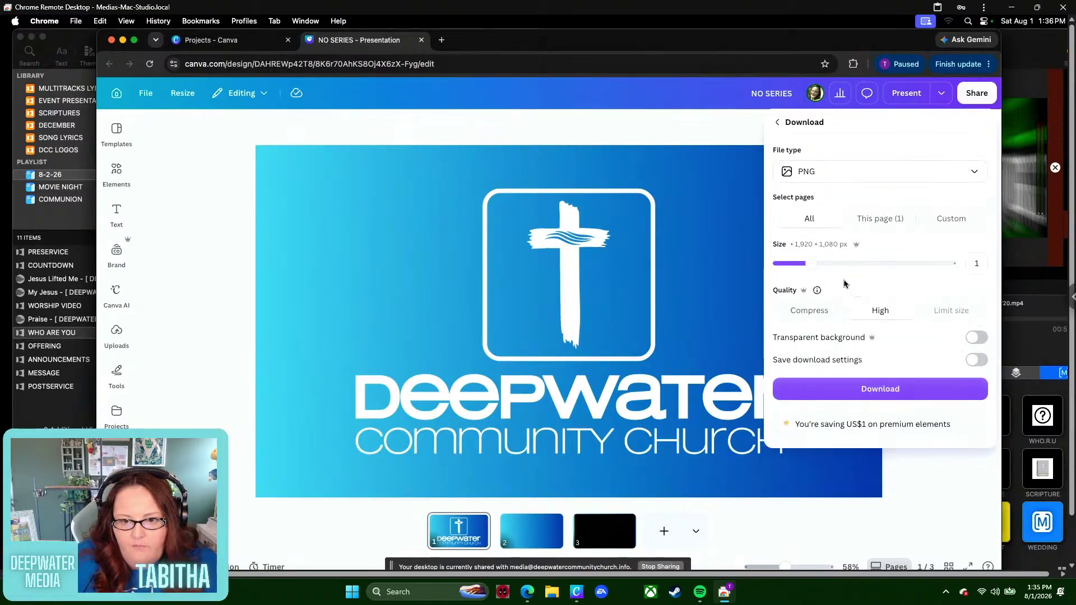
pyautogui.click(933, 220)
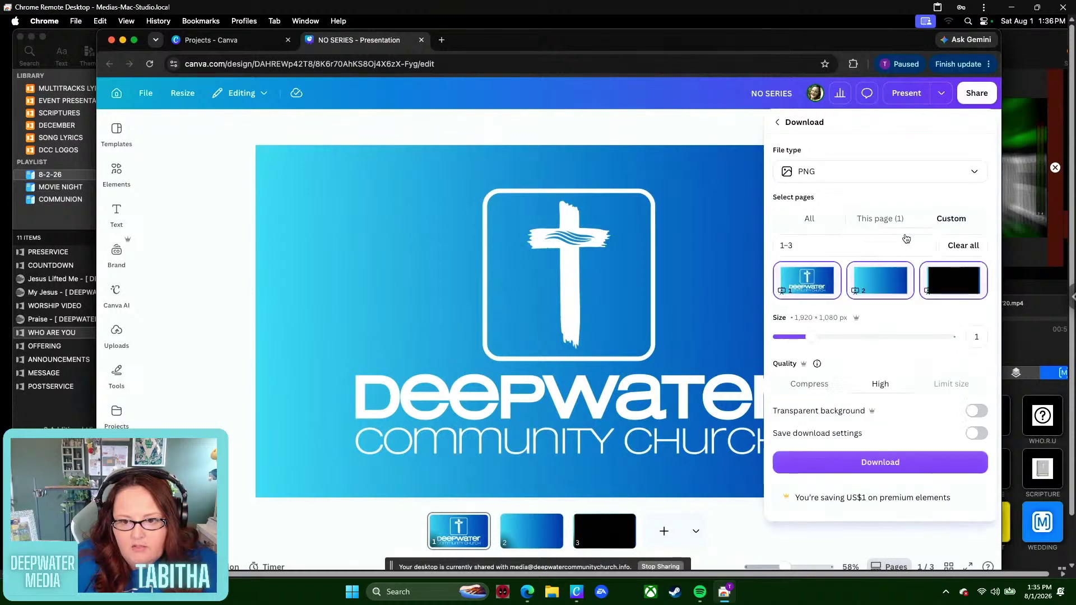
pyautogui.click(811, 282)
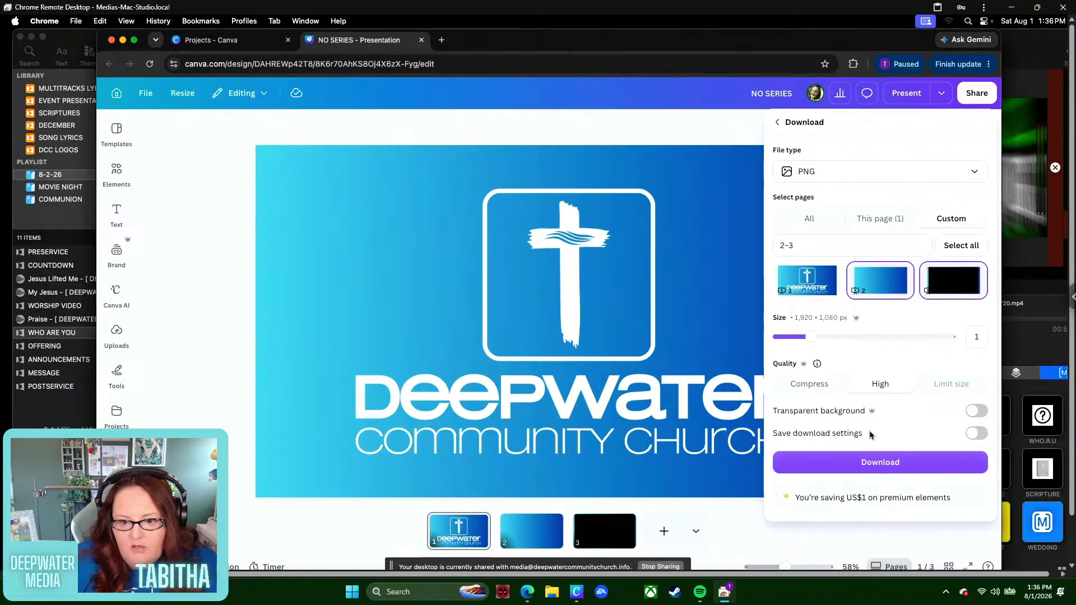
pyautogui.click(869, 464)
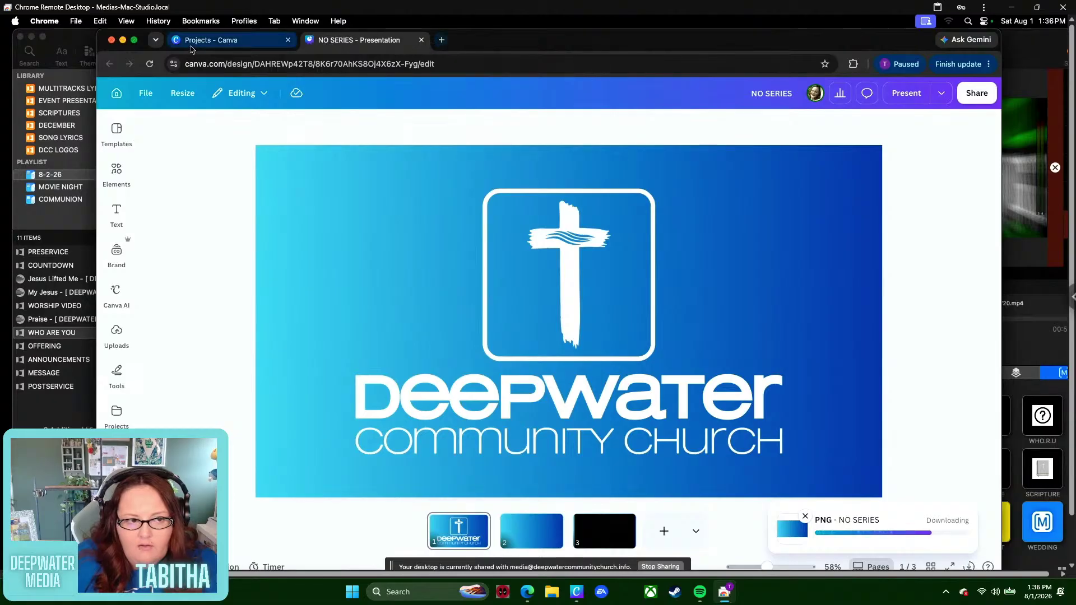
# - Go to the WeVideo website in place of the Canva projects page on the remote Mac
pyautogui.click(191, 50)
pyautogui.click(235, 68)
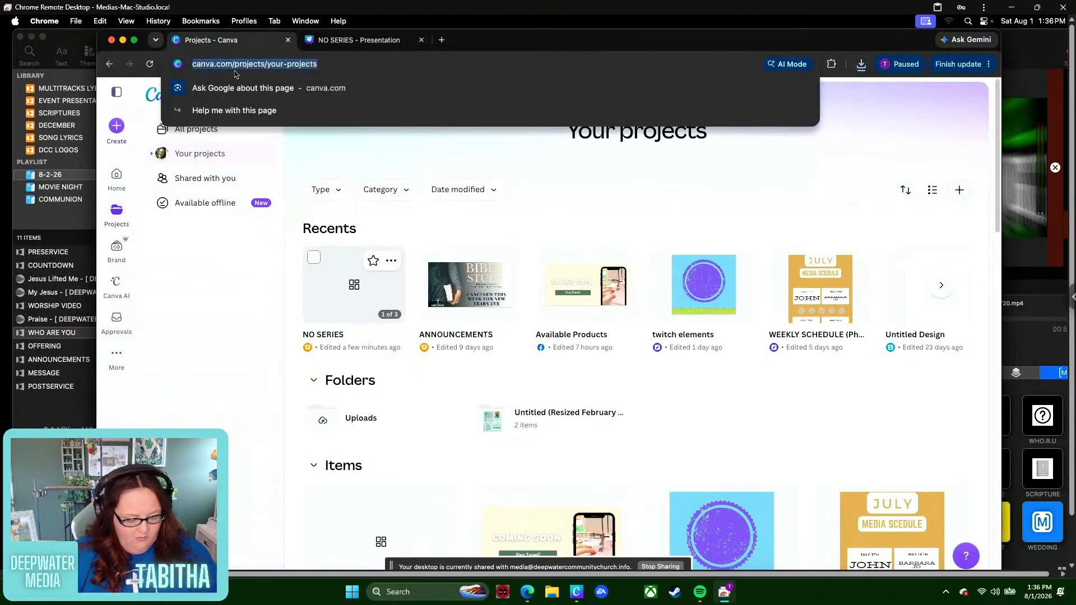
pyautogui.write('WEVIDE')
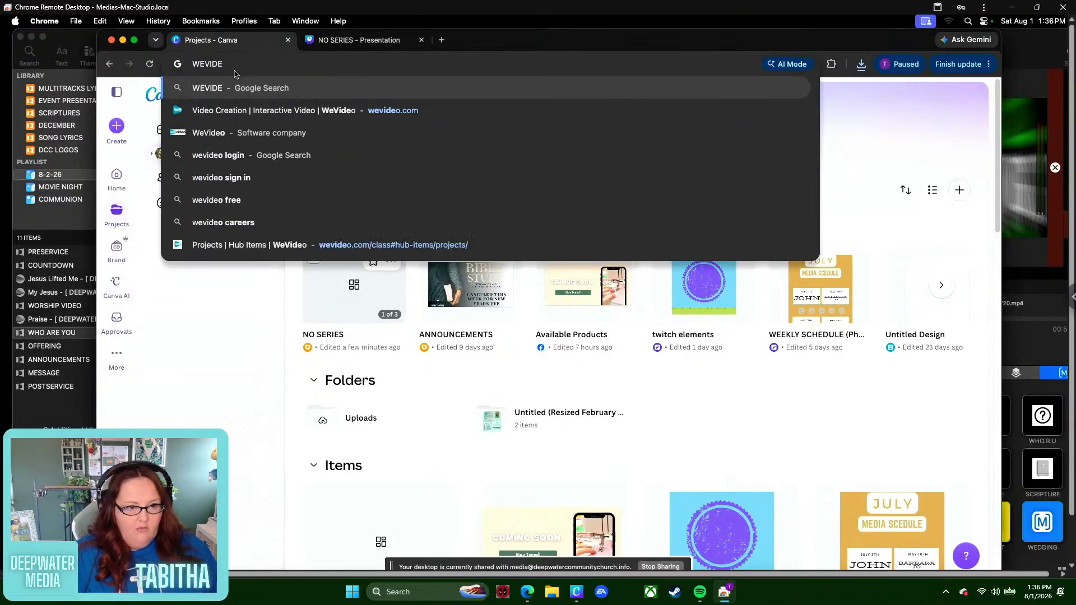
pyautogui.click(278, 110)
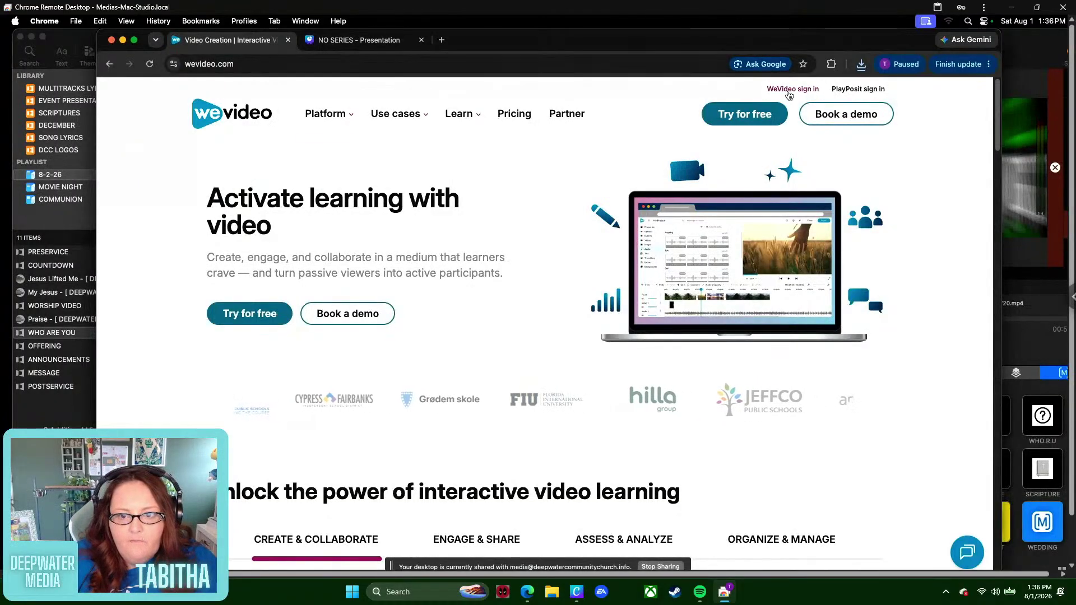
# - Sign in to WeVideo with the Google account
pyautogui.click(788, 92)
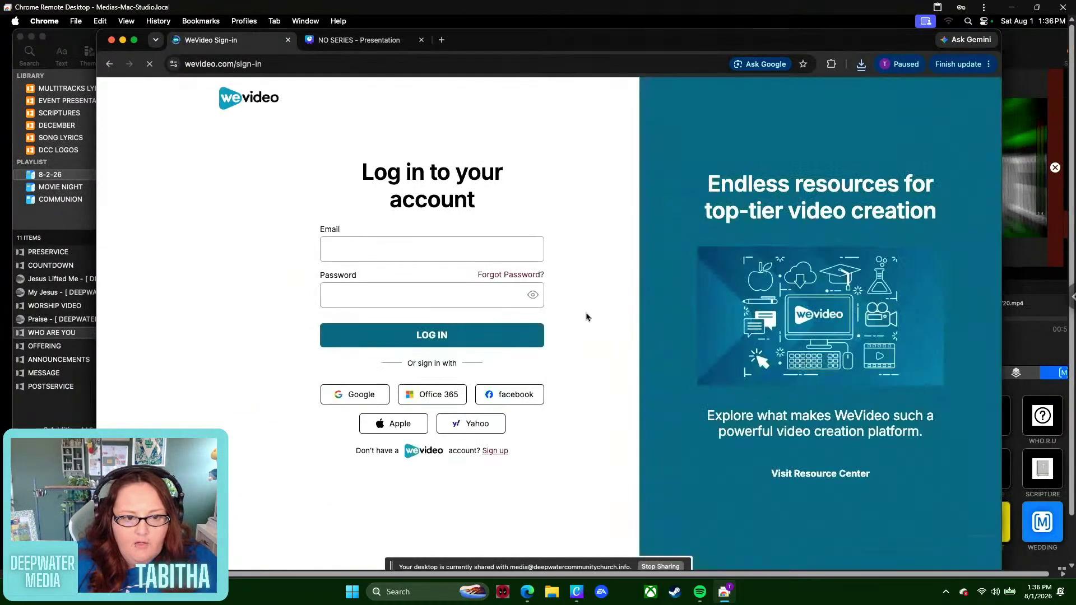
pyautogui.click(387, 397)
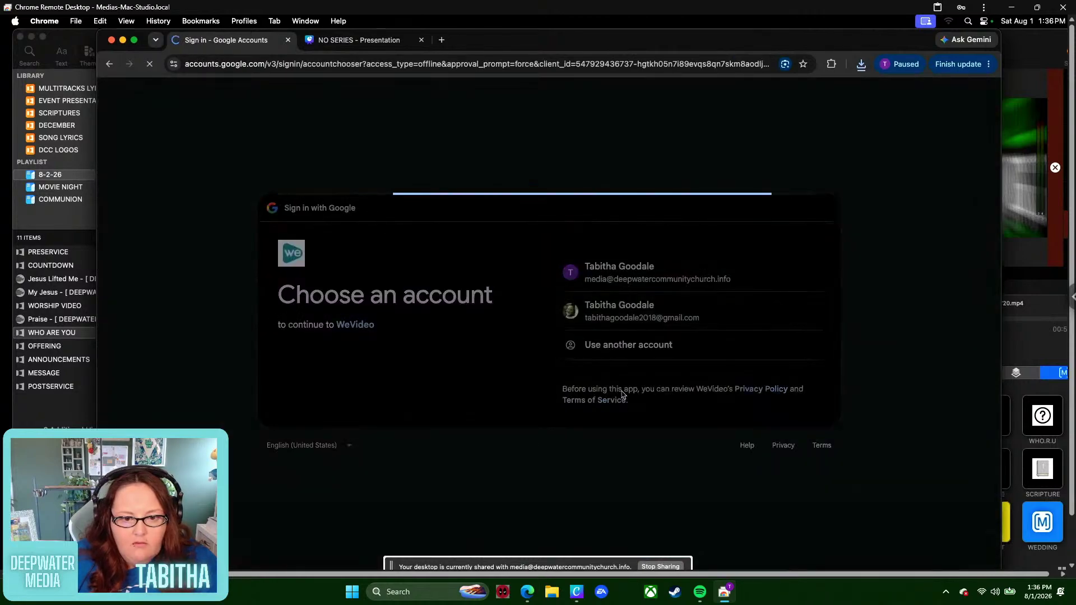
pyautogui.click(702, 402)
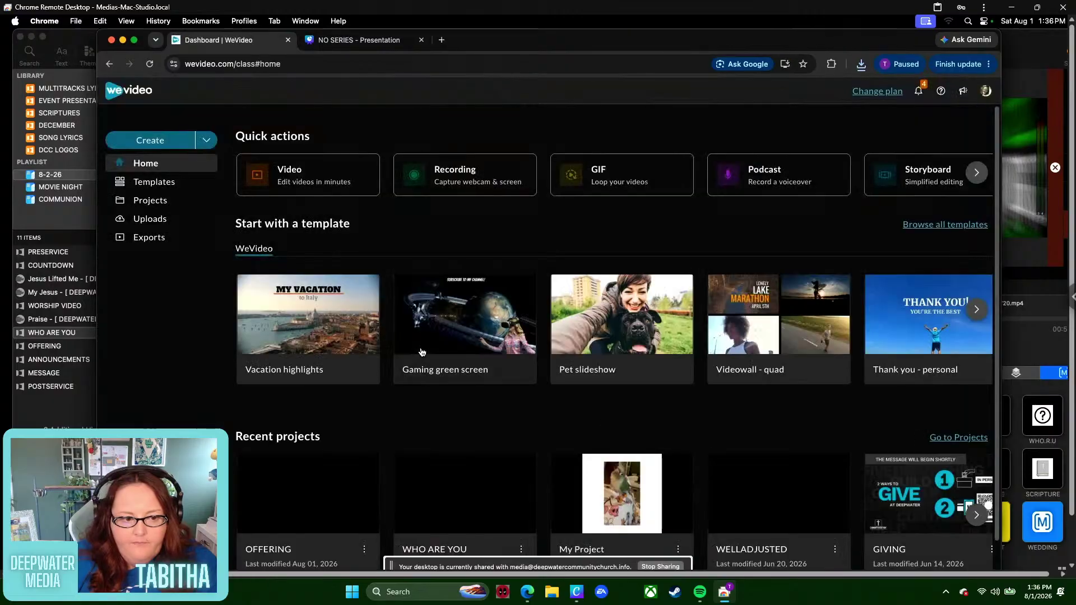
# - Check the export status of the WHO ARE YOU project in WeVideo and return to ProPresenter
pyautogui.scroll(-1, 373, 317)
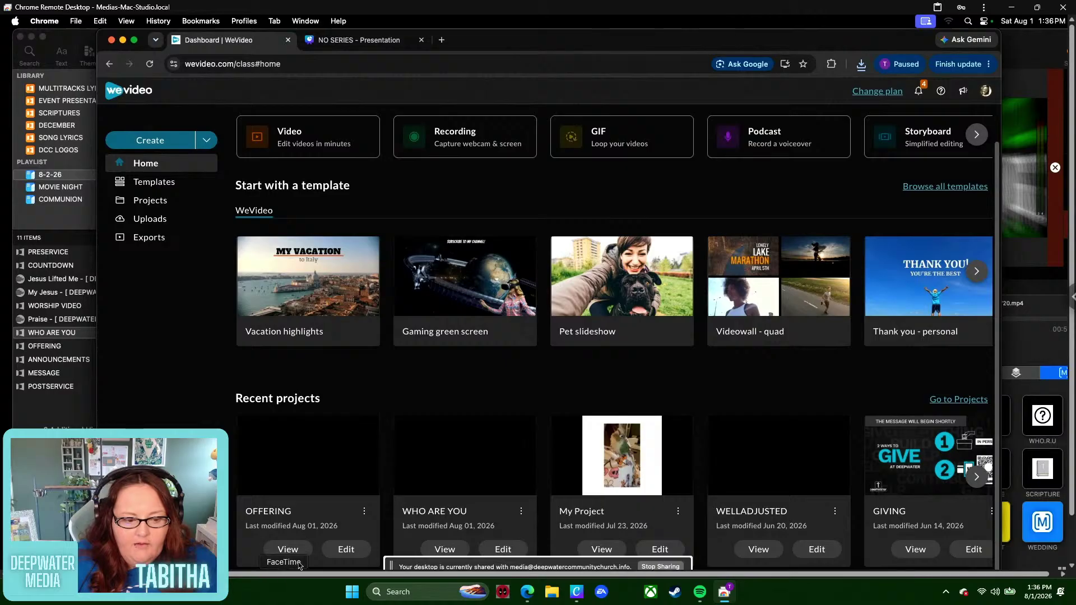
pyautogui.click(446, 549)
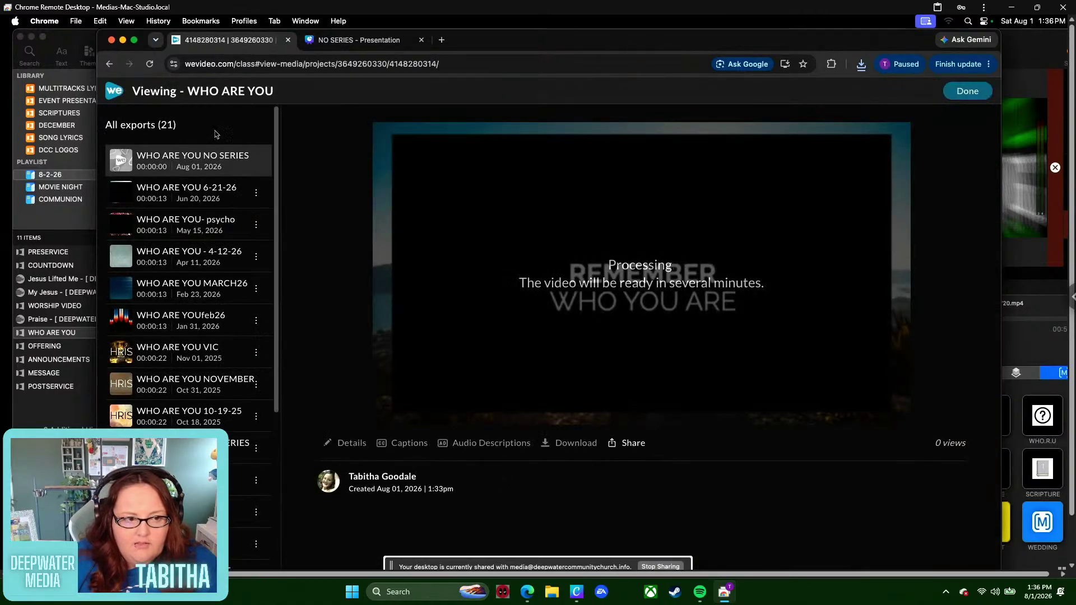
pyautogui.click(967, 91)
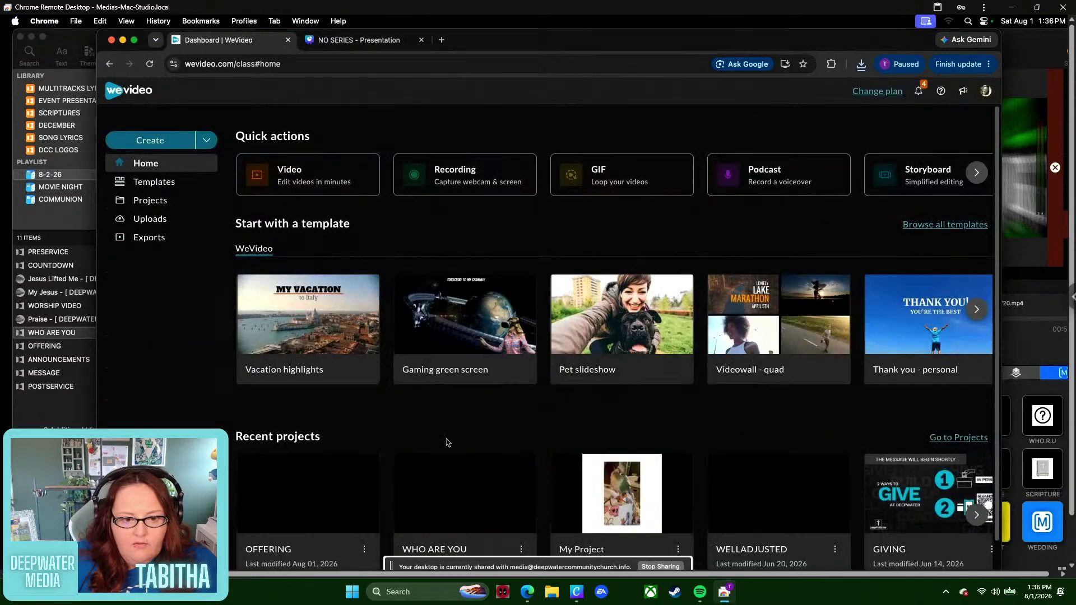
pyautogui.scroll(-1, 520, 417)
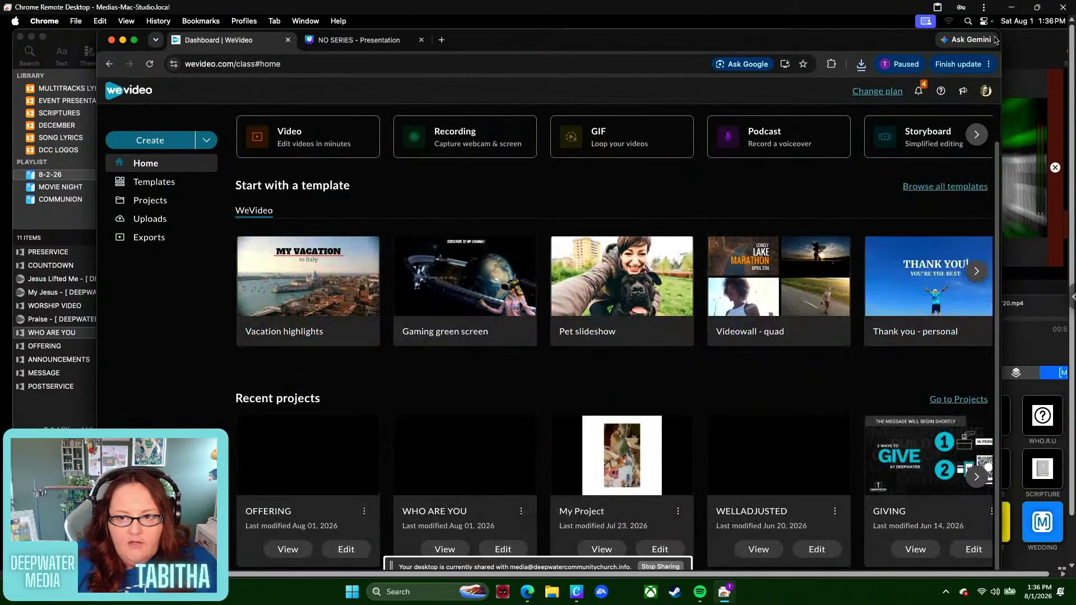
pyautogui.click(123, 40)
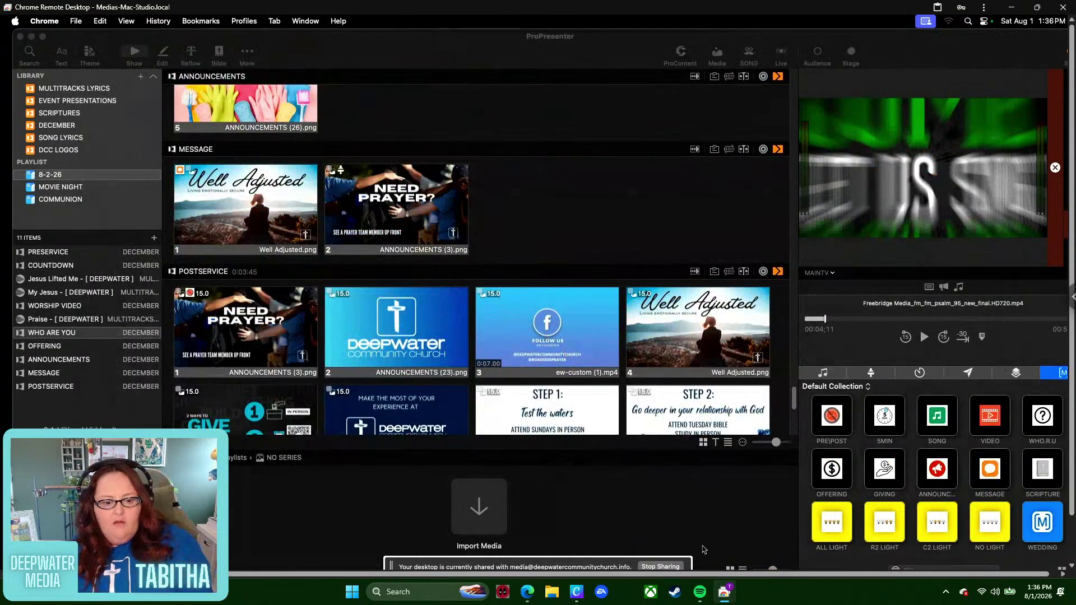
pyautogui.click(462, 528)
pyautogui.click(462, 528)
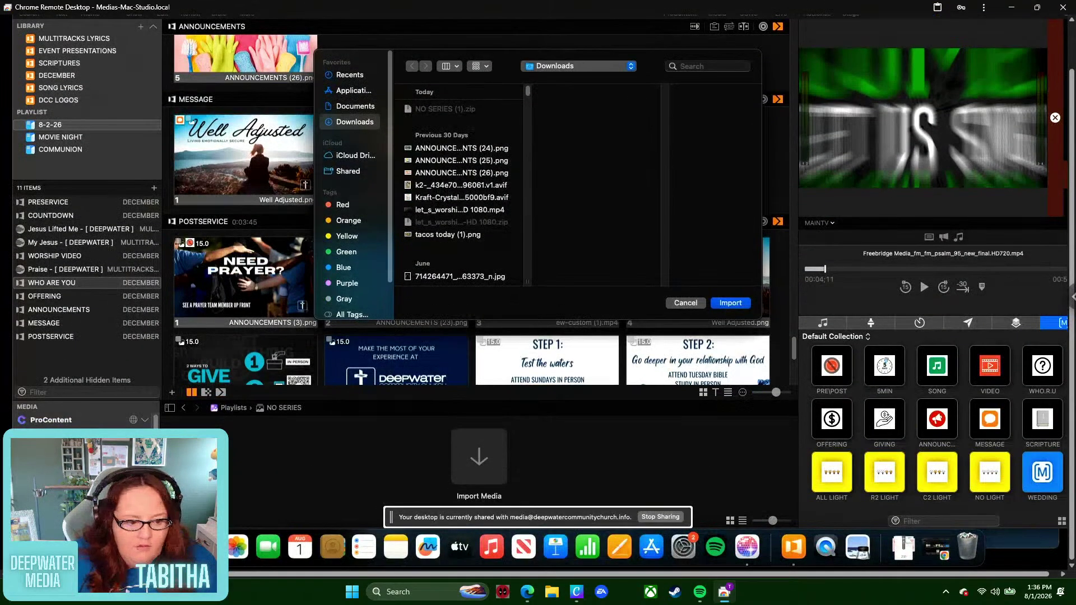
pyautogui.click(110, 547)
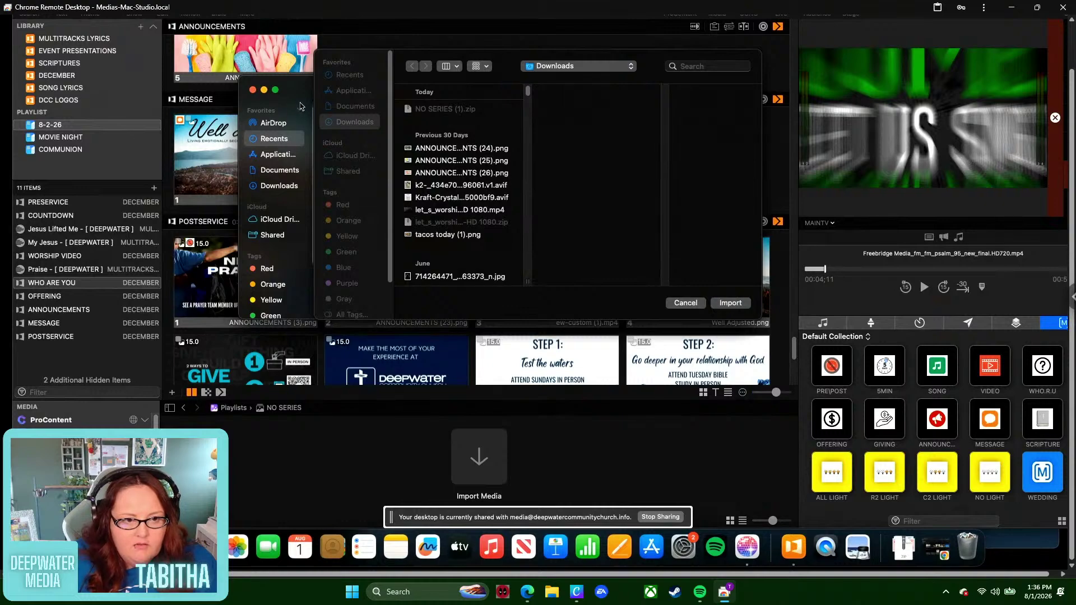
pyautogui.click(685, 304)
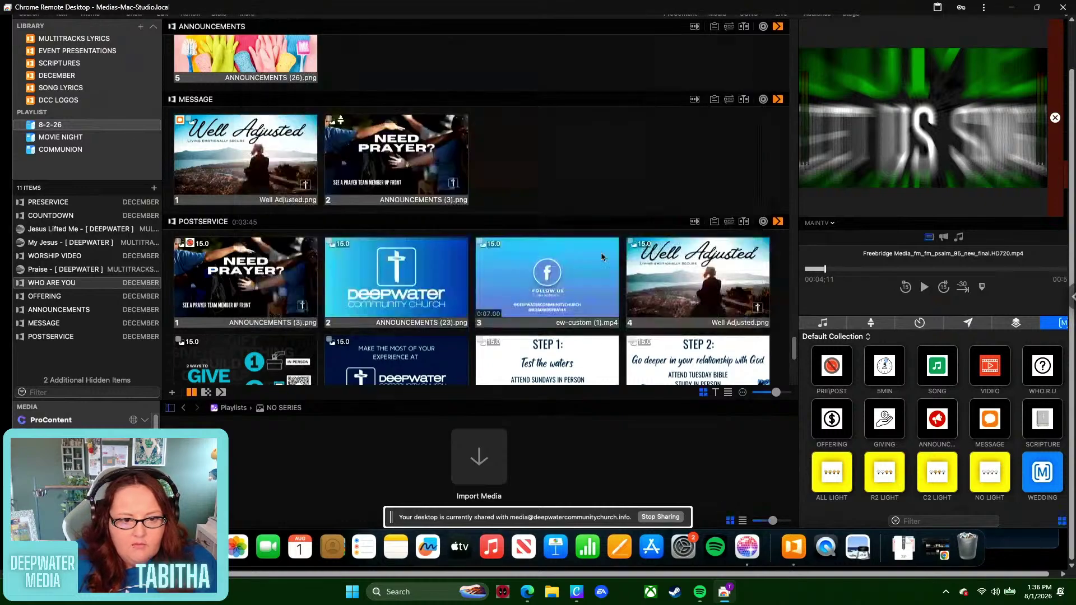
# - Extract NO SERIES (1).zip in the Mac's Downloads folder using Finder
pyautogui.click(108, 547)
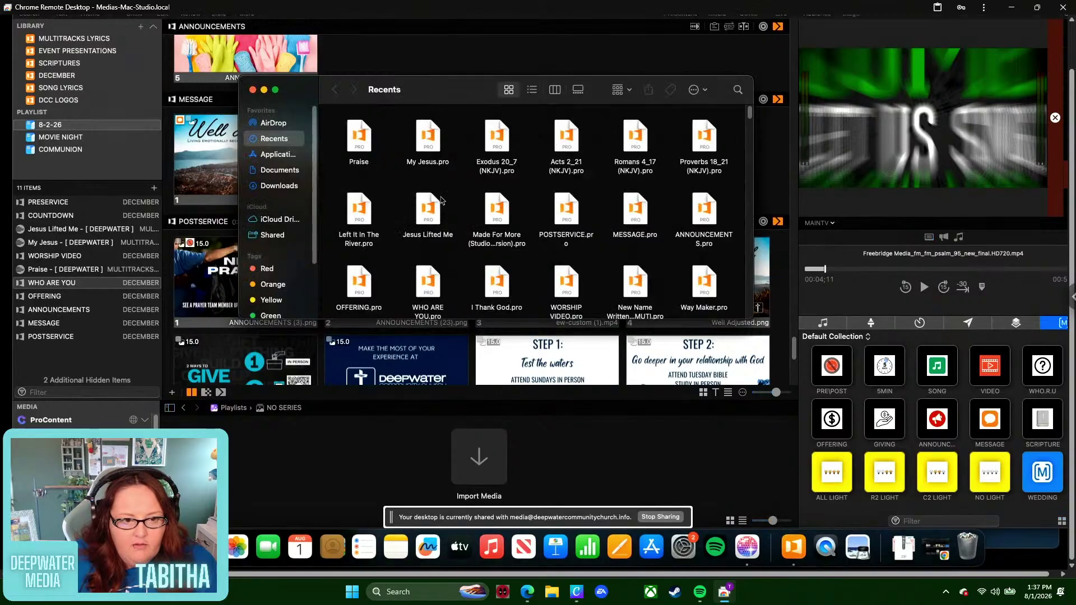
pyautogui.click(280, 172)
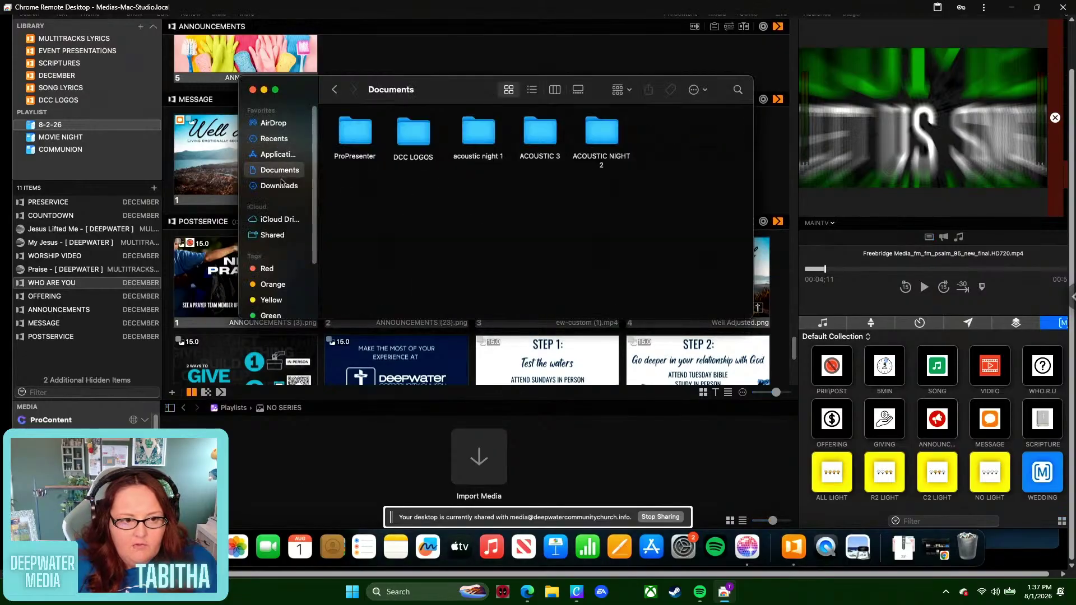
pyautogui.click(281, 187)
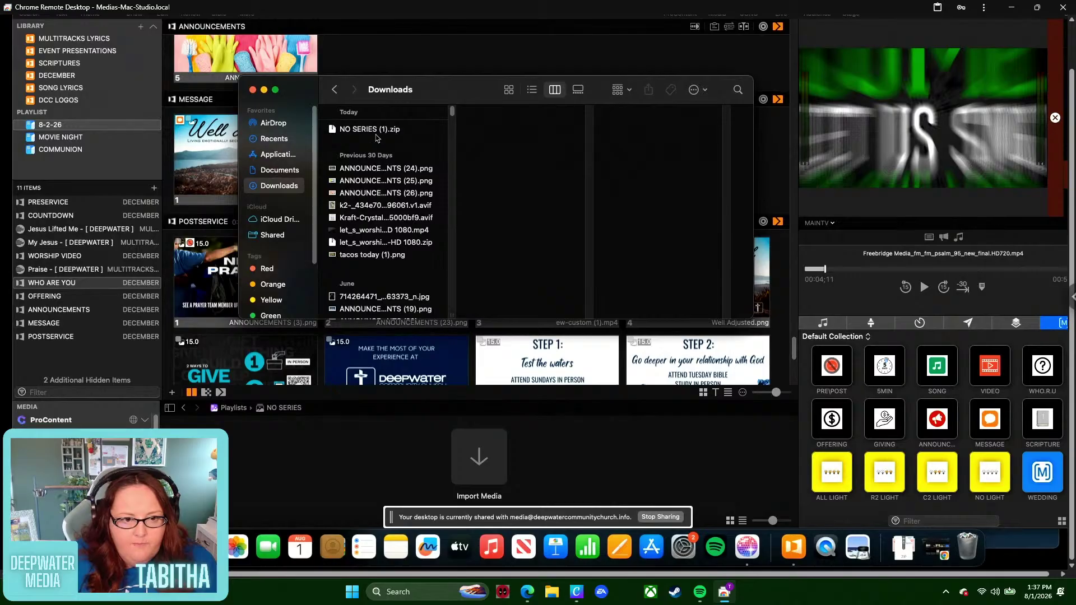
pyautogui.click(376, 135)
pyautogui.doubleClick(376, 130)
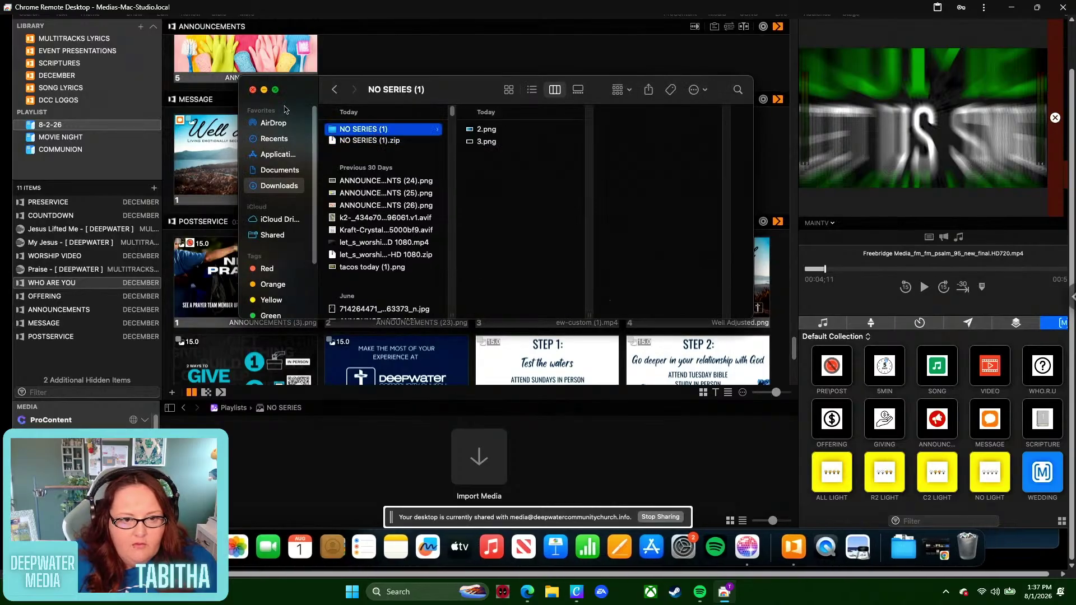
# - Try importing 2.png and 3.png into the NO SERIES media playlist using the existing assets, and move the imported media to the trash
pyautogui.moveTo(466, 160); pyautogui.dragTo(414, 466)
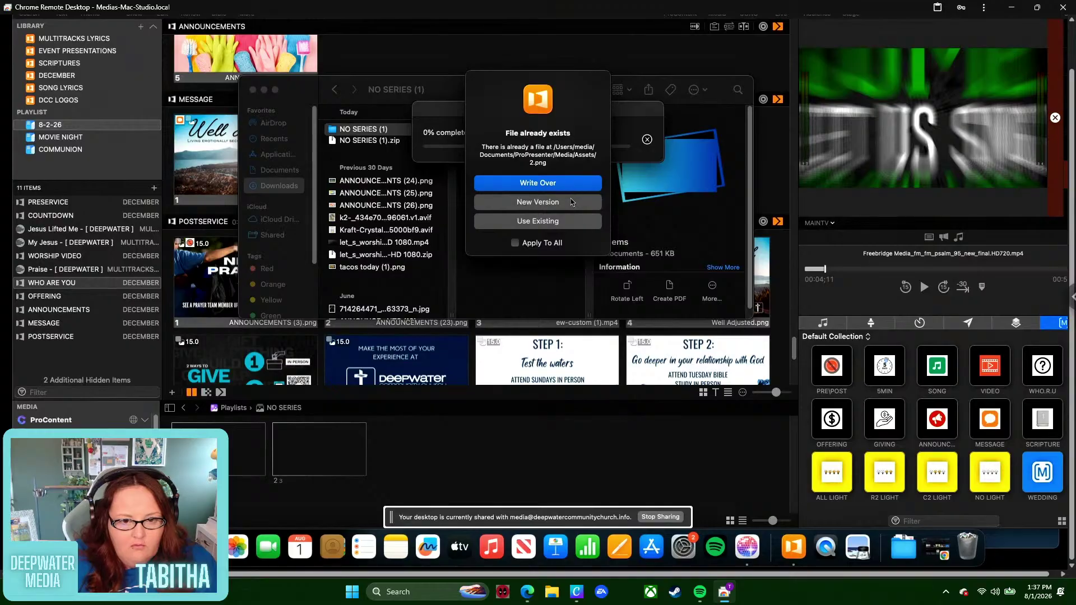
pyautogui.click(561, 222)
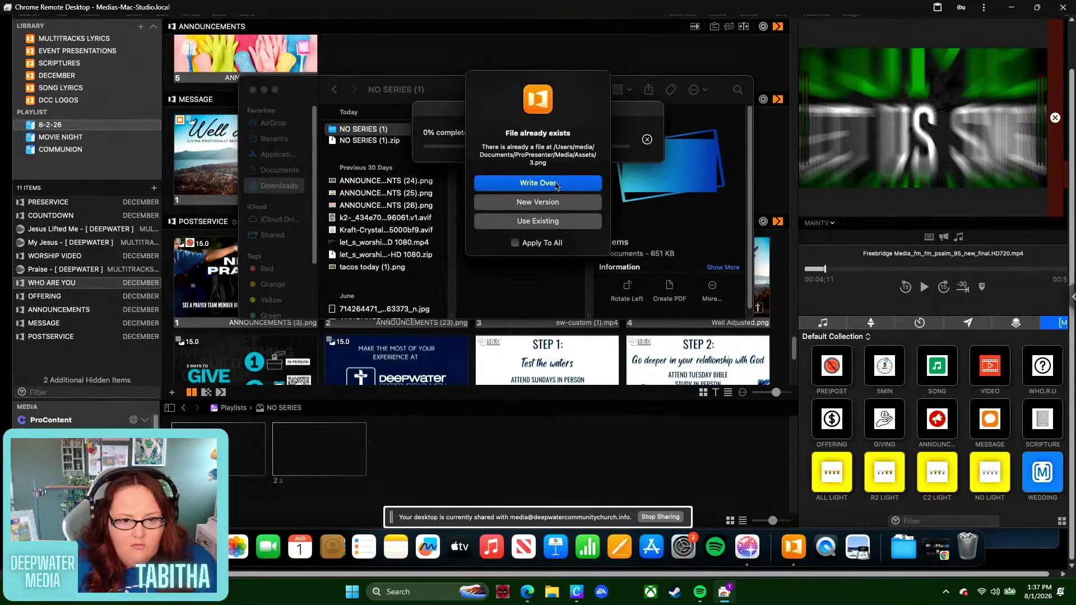
pyautogui.click(553, 223)
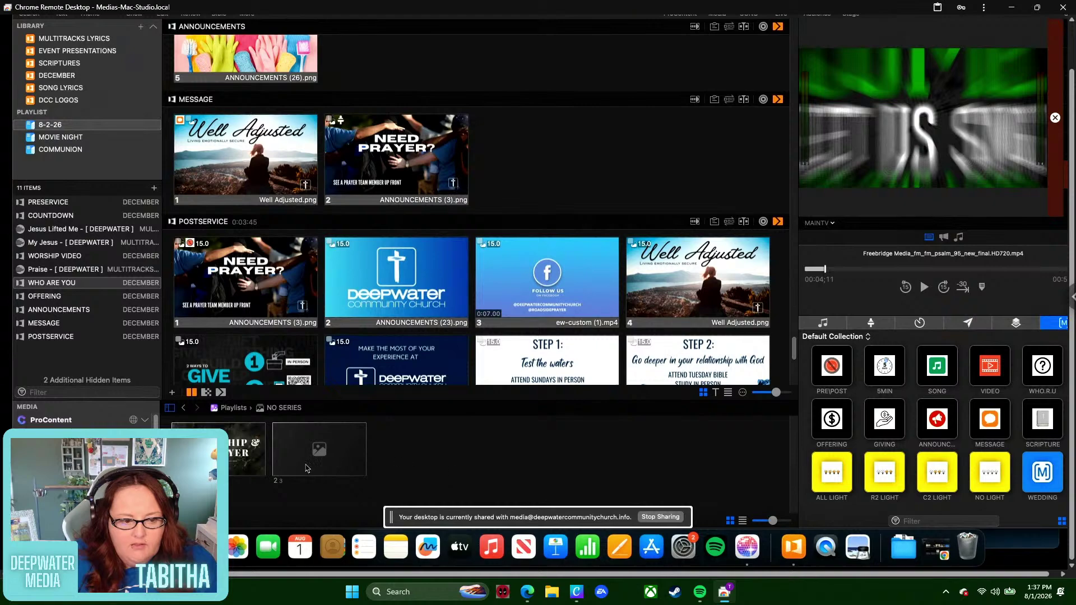
pyautogui.press('Delete')
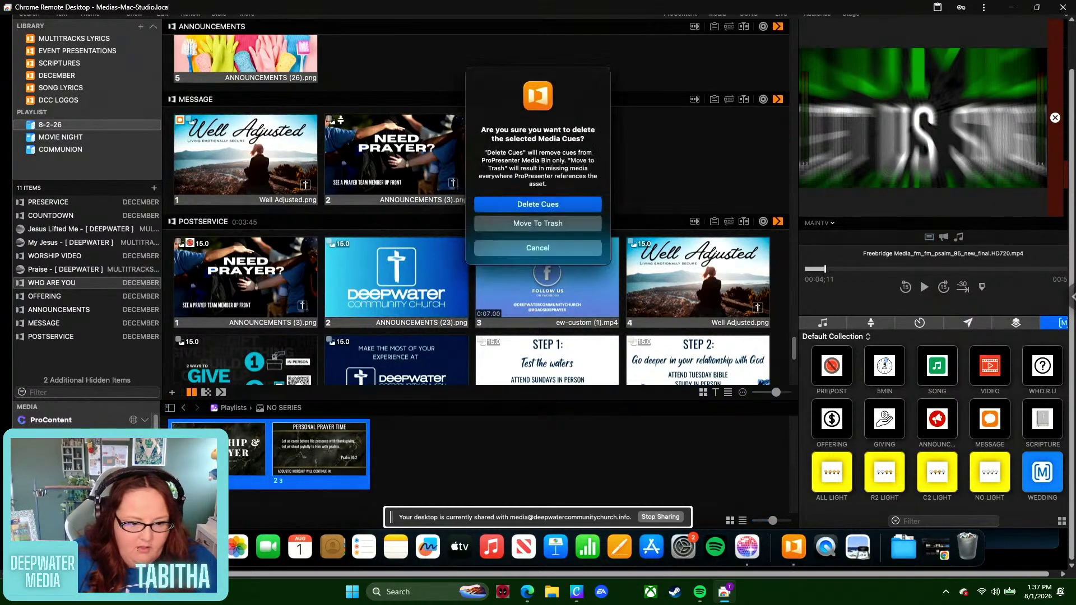
pyautogui.click(560, 224)
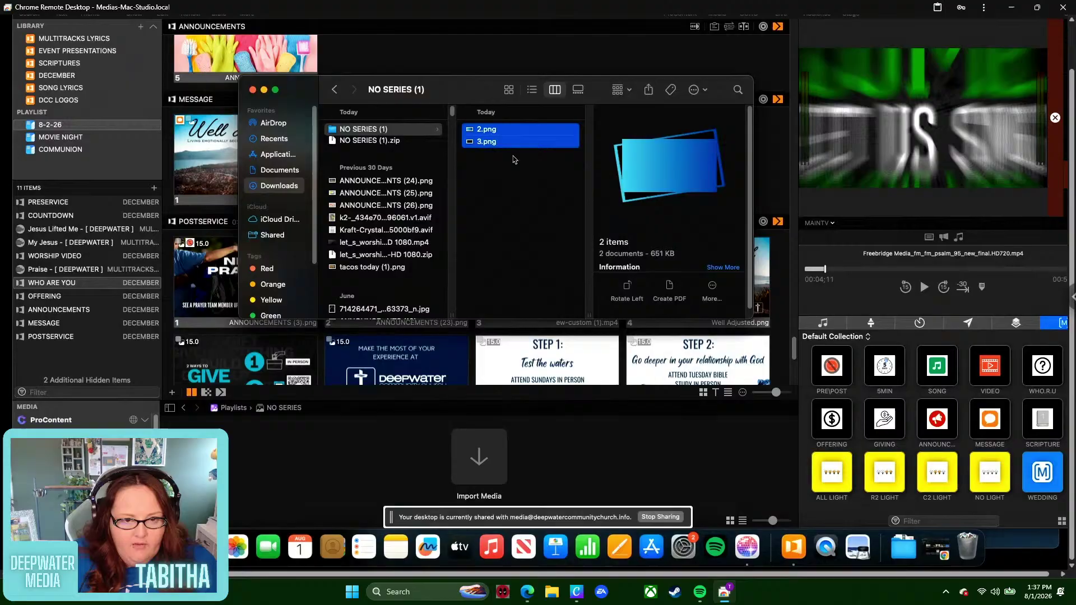
# - Rename 2.png in the extracted NO SERIES (1) folder as BLUEBKGD.png
pyautogui.click(512, 156)
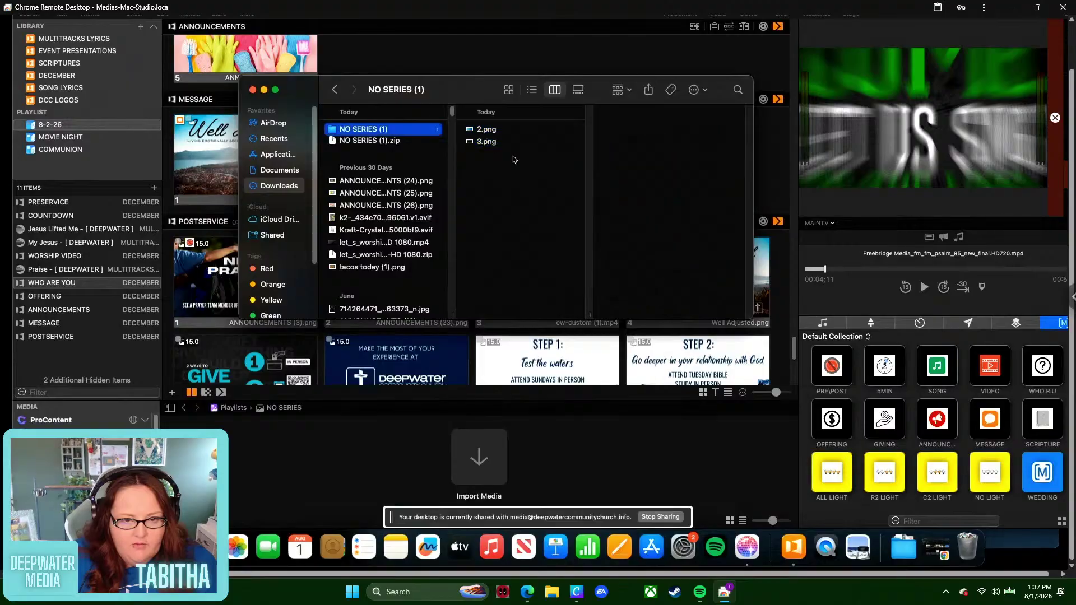
pyautogui.click(497, 134)
pyautogui.rightClick(498, 134)
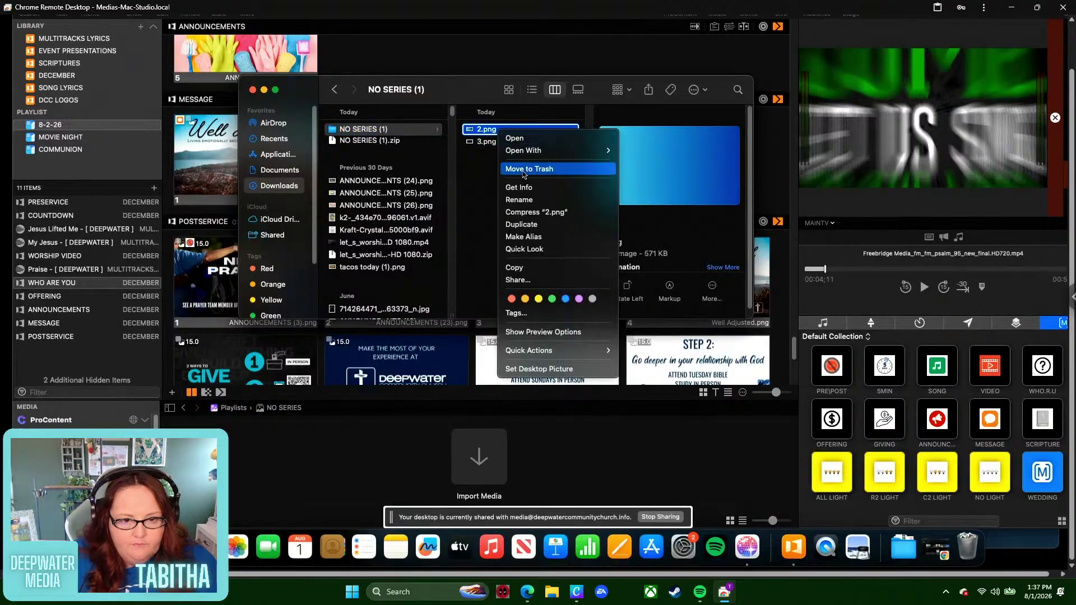
pyautogui.click(520, 201)
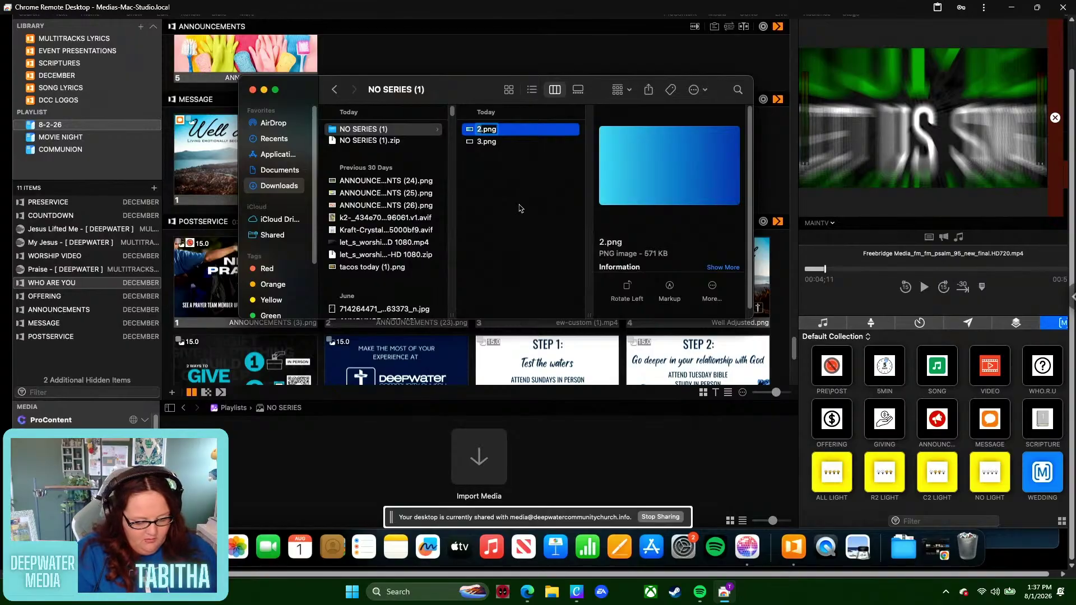
pyautogui.write('BLUE')
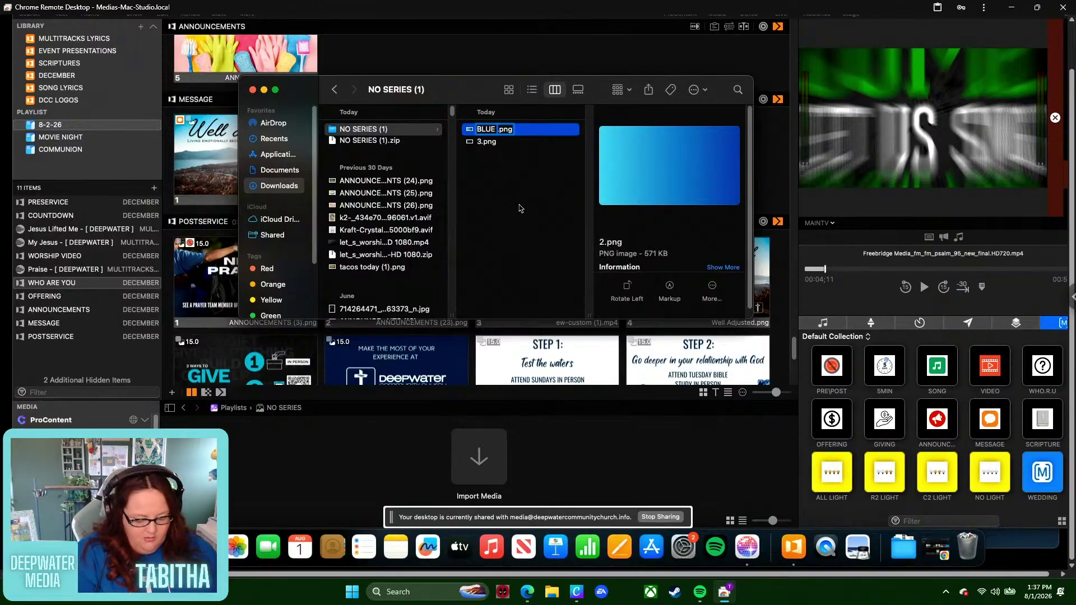
pyautogui.write('BKG')
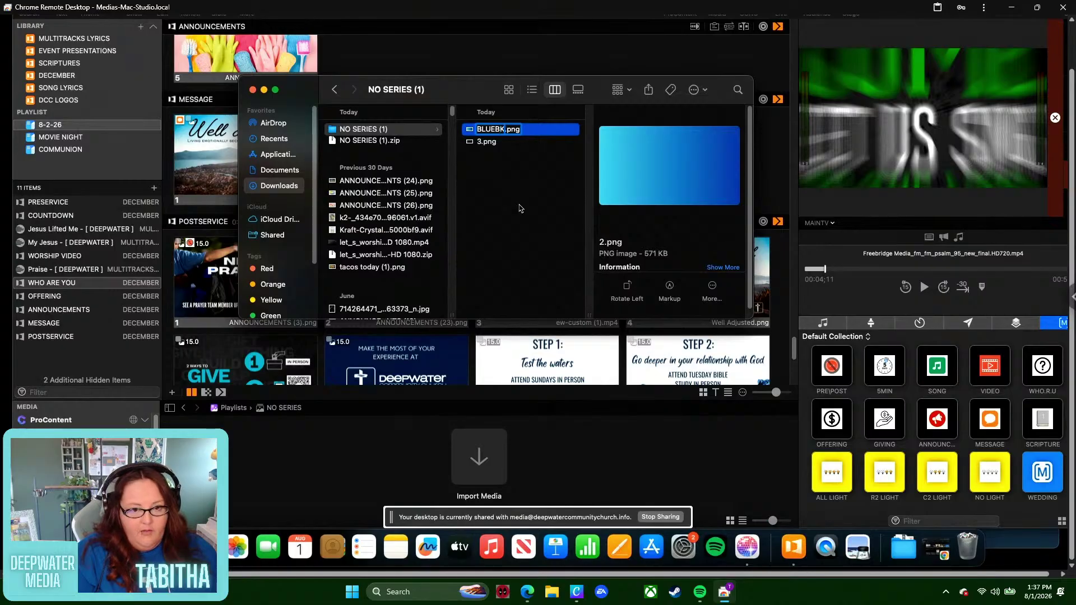
pyautogui.press('BackSpace')
pyautogui.press('BackSpace')
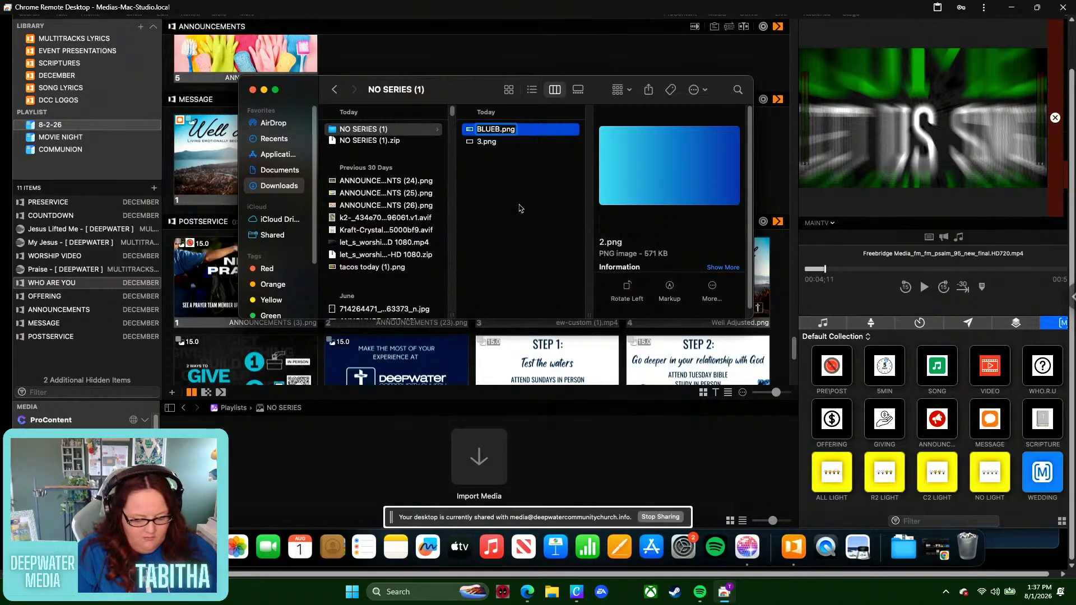
pyautogui.write('KGD')
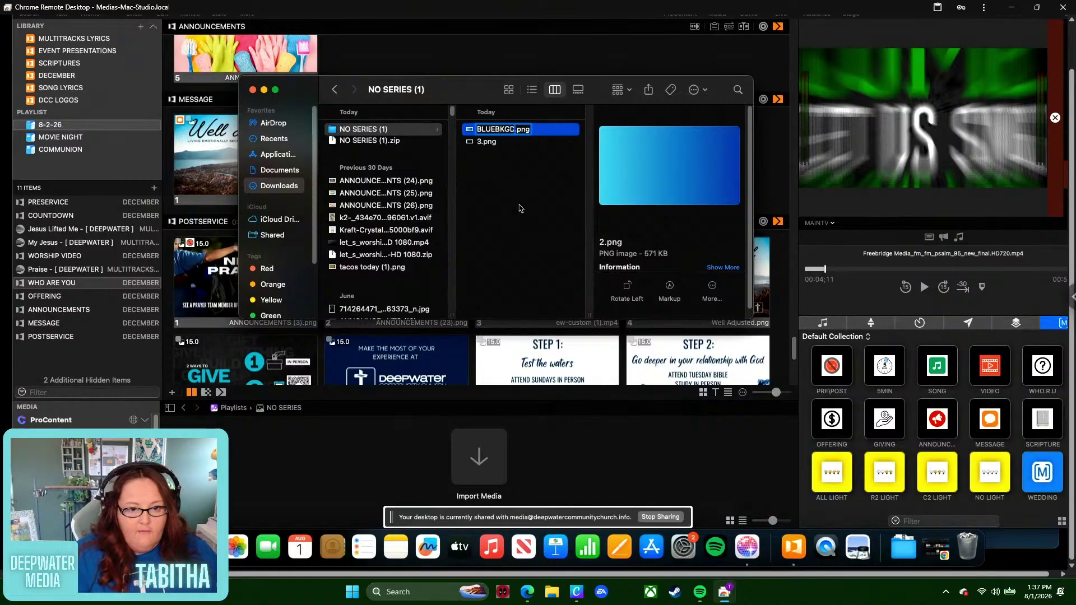
pyautogui.click(505, 146)
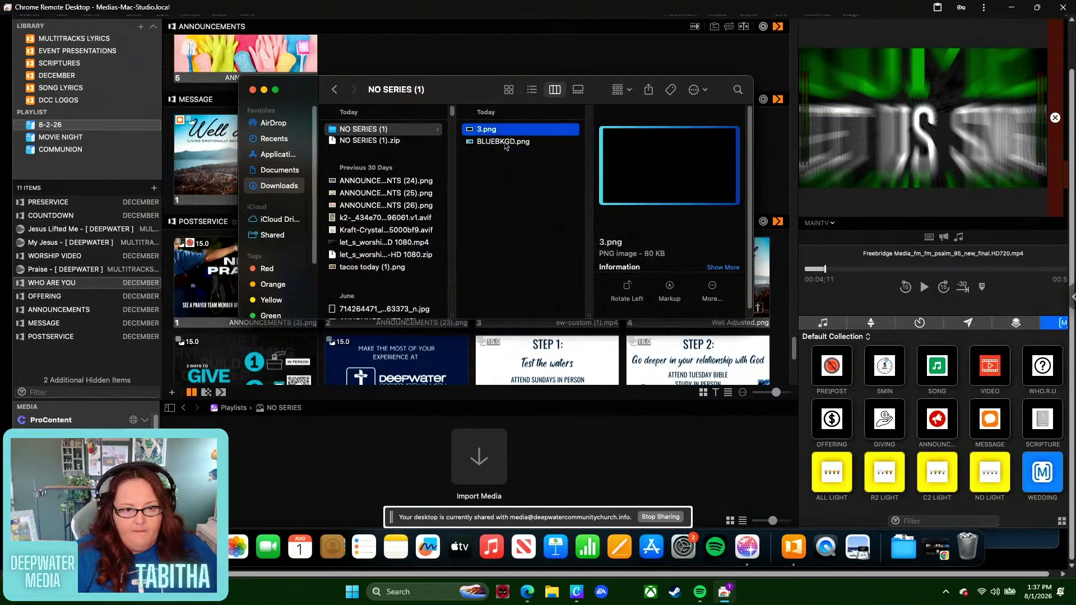
# - Rename 3.png in the NO SERIES (1) folder as SCRIPTURENOSERIES.png
pyautogui.rightClick(506, 133)
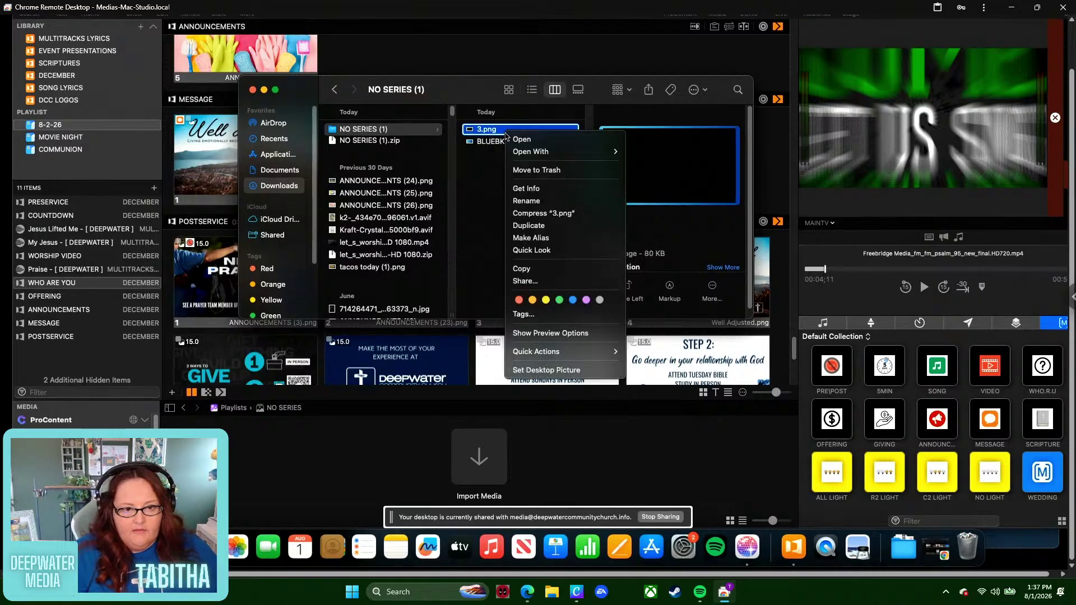
pyautogui.click(535, 200)
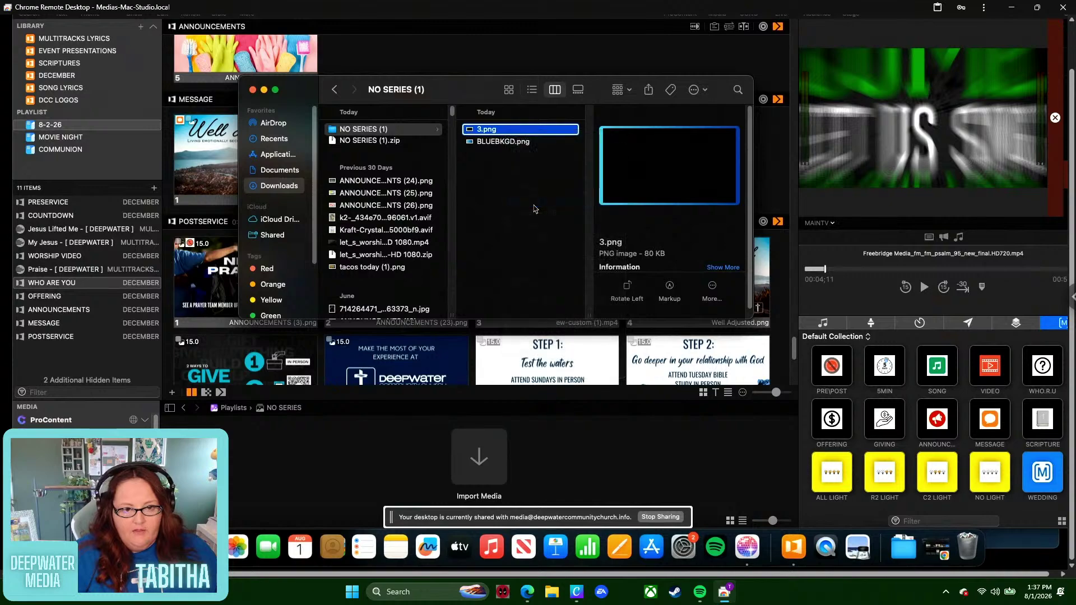
pyautogui.write('SCRIPTURE')
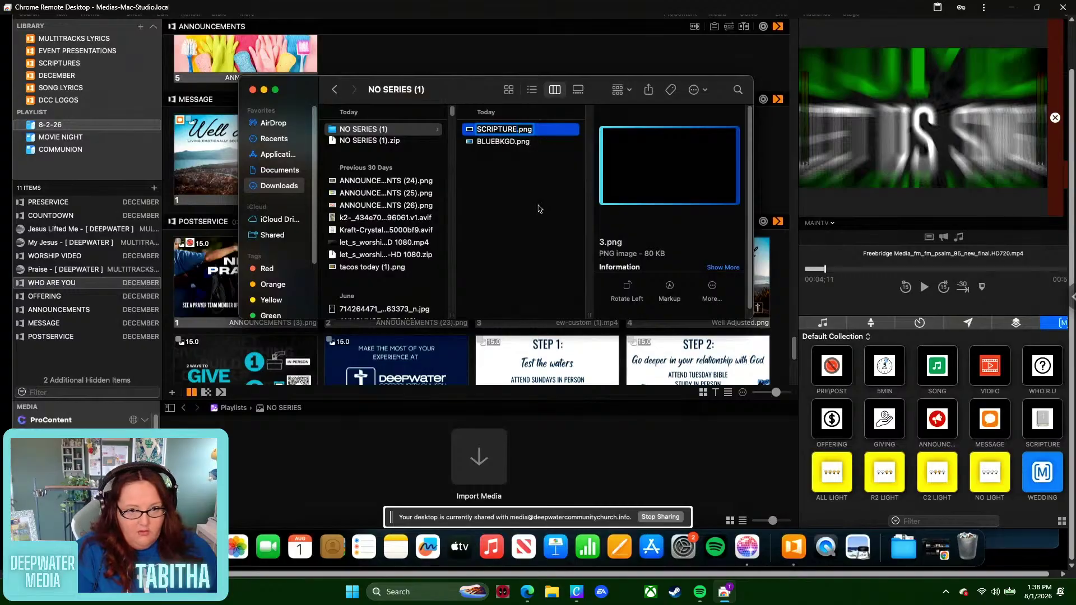
pyautogui.write('NOSERIES')
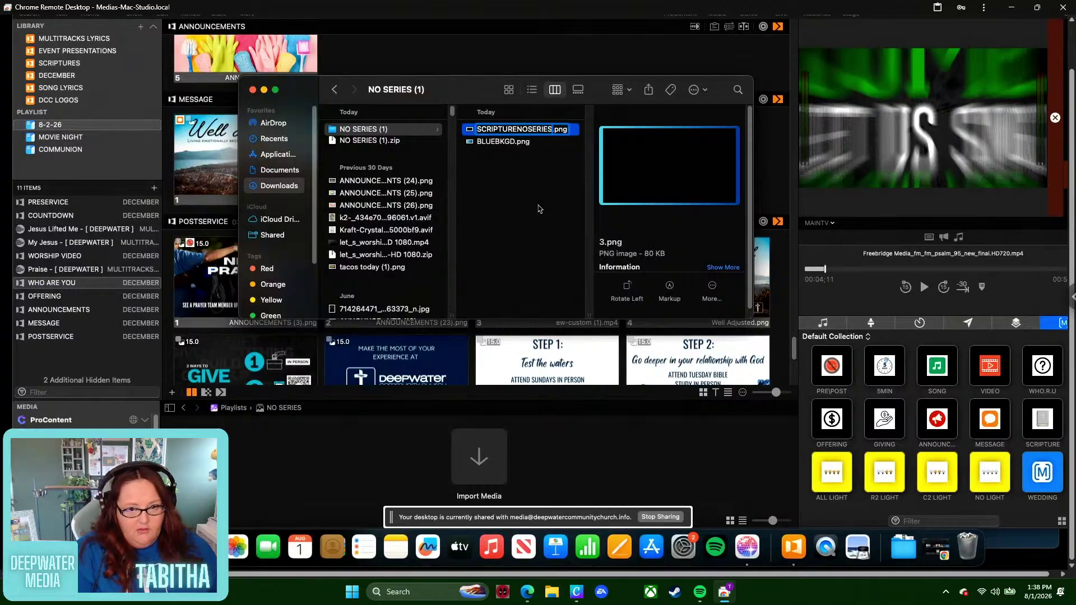
pyautogui.press('Return')
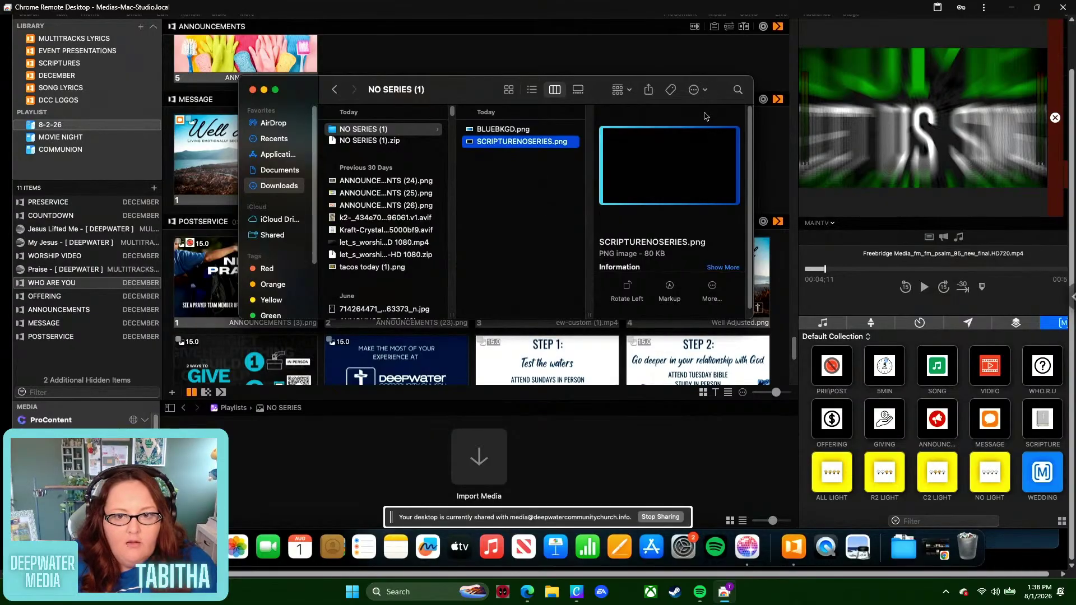
# - Import BLUEBKGD.png and SCRIPTURENOSERIES.png from Finder into ProPresenter's NO SERIES media playlist
pyautogui.keyDown('shift'); pyautogui.click(535, 130); pyautogui.keyUp('shift')
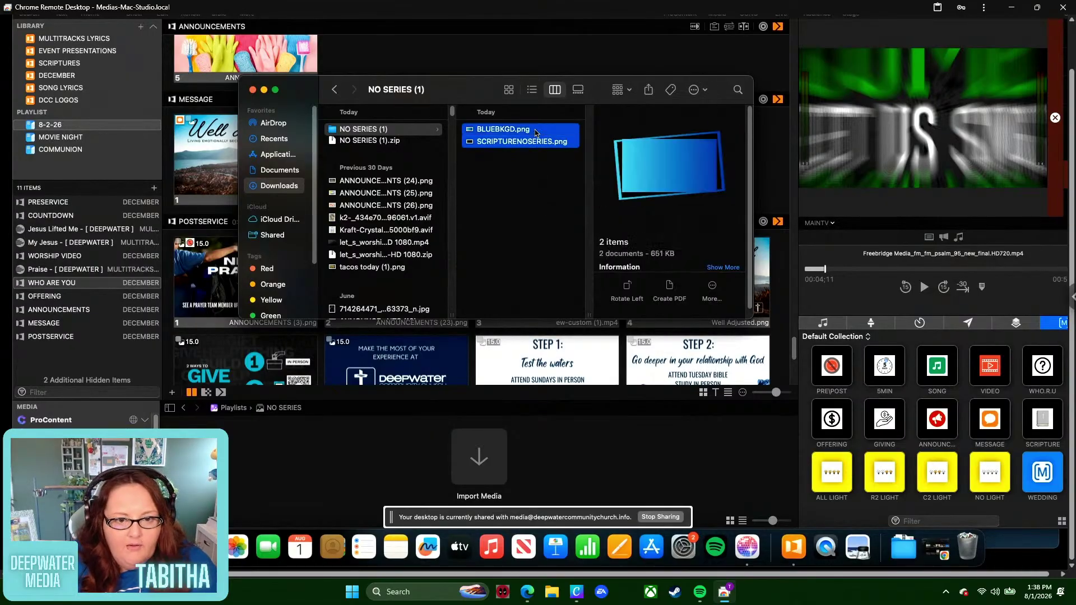
pyautogui.moveTo(535, 133); pyautogui.dragTo(561, 483)
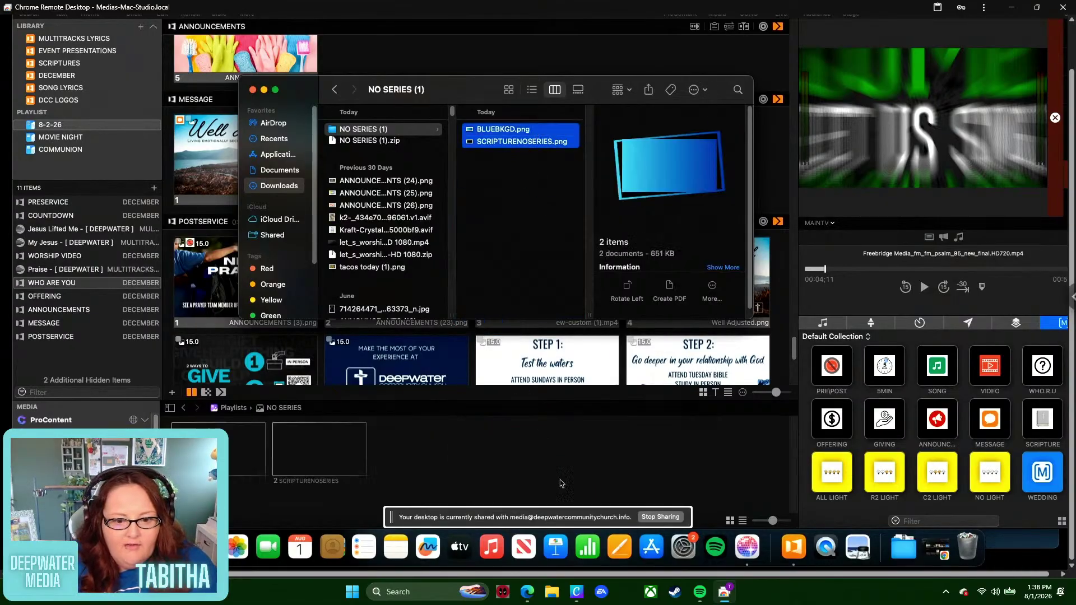
# - Replace the first MESSAGE slide's image with the Deepwater Community Church logo, ANNOUNCEMENTS (23).png, from the ANNOUNCEMENTS media playlist
pyautogui.click(264, 90)
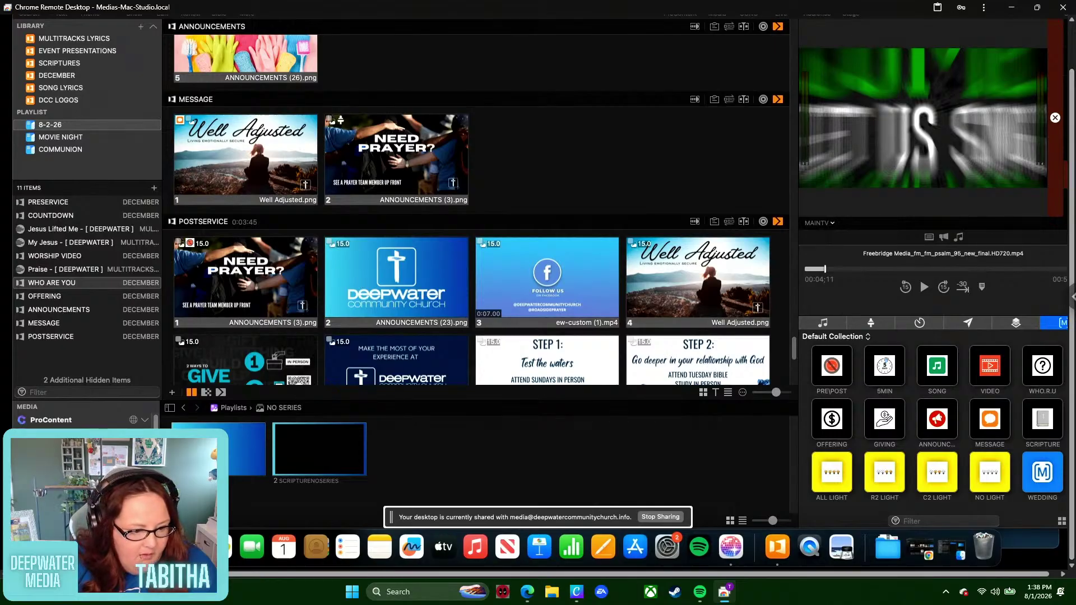
pyautogui.click(435, 455)
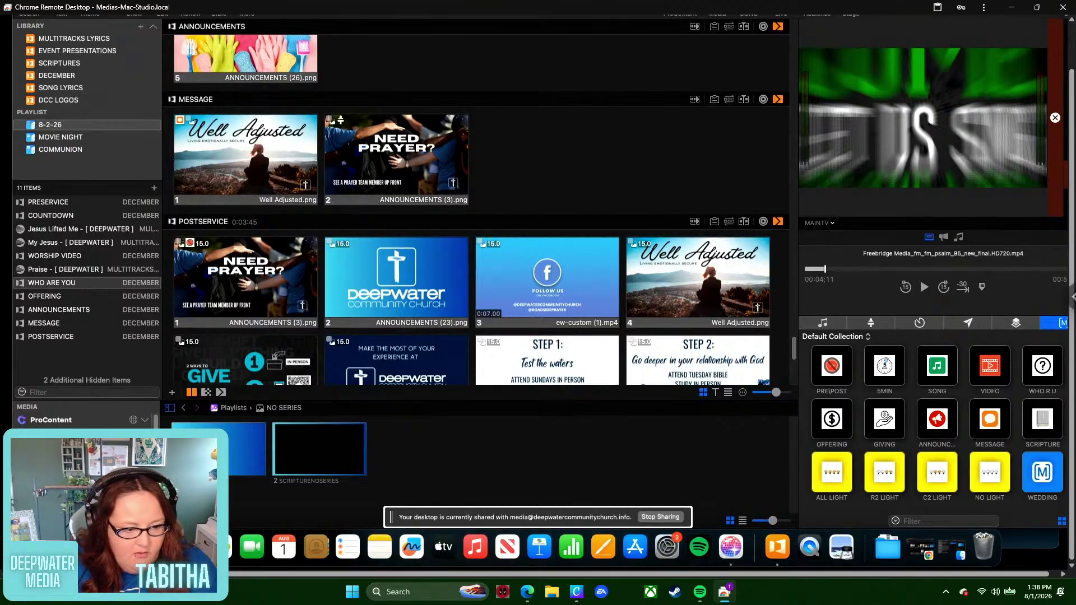
pyautogui.scroll(-10, 493, 439)
pyautogui.scroll(-5, 634, 459)
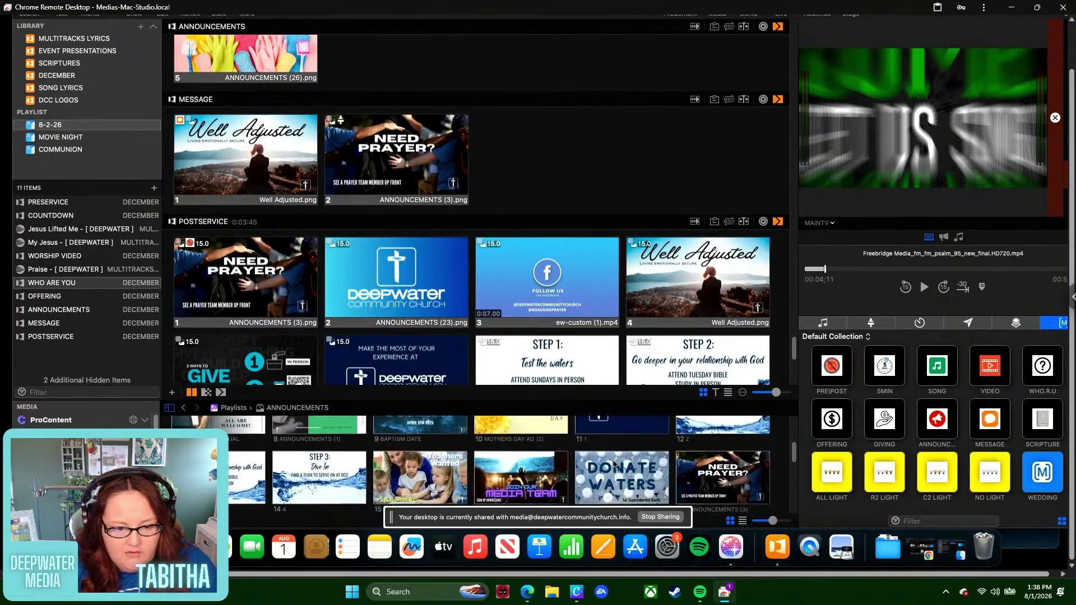
pyautogui.scroll(-5, 610, 466)
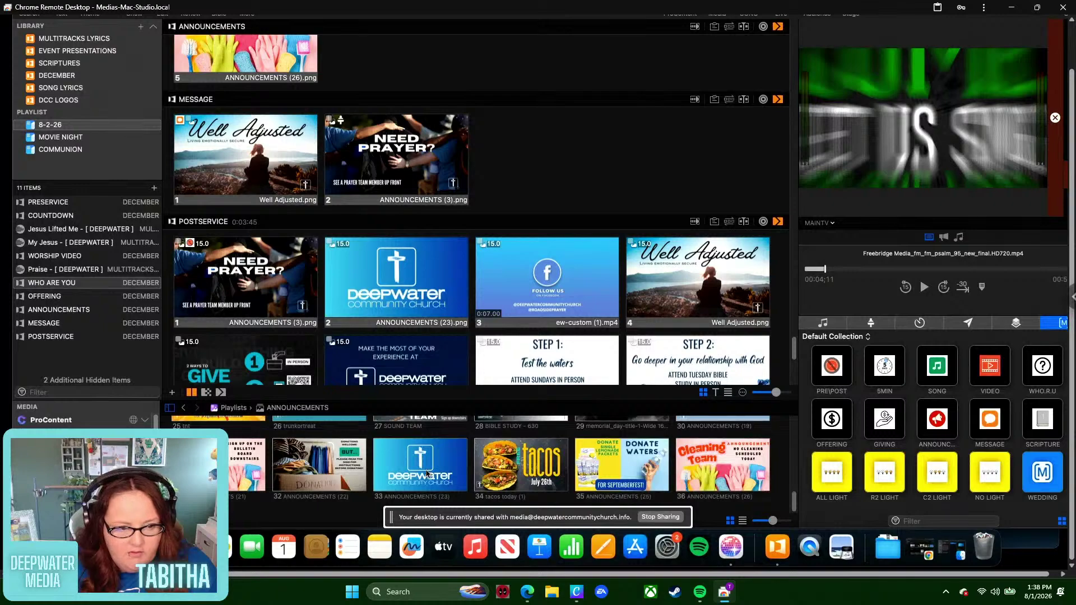
pyautogui.moveTo(426, 473); pyautogui.dragTo(239, 180)
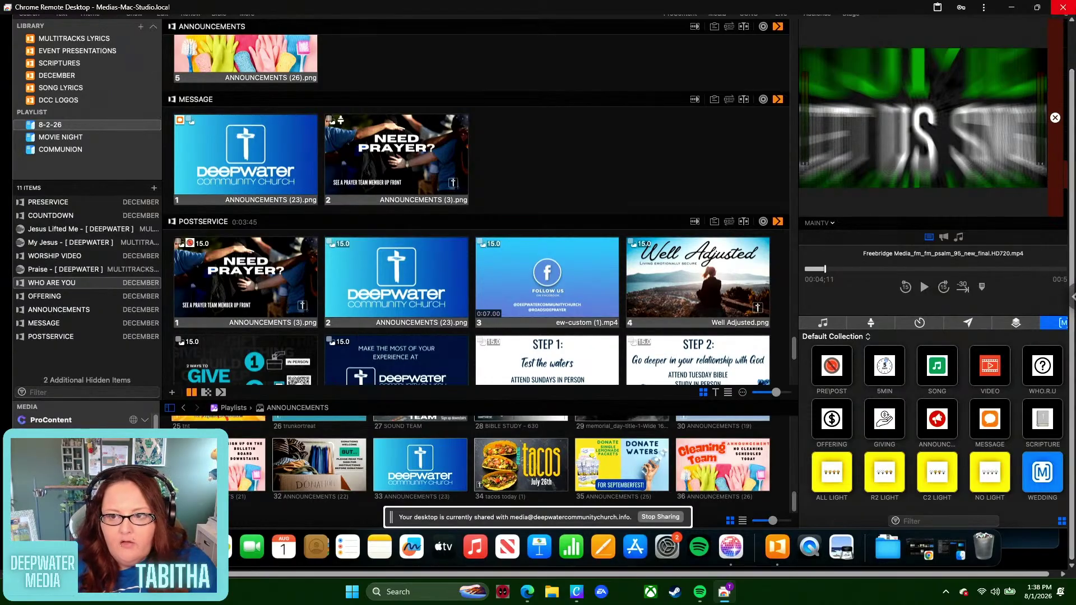
# - Open the DCC theme for editing and duplicate its SCRIPTURES slide
pyautogui.moveTo(208, 15)
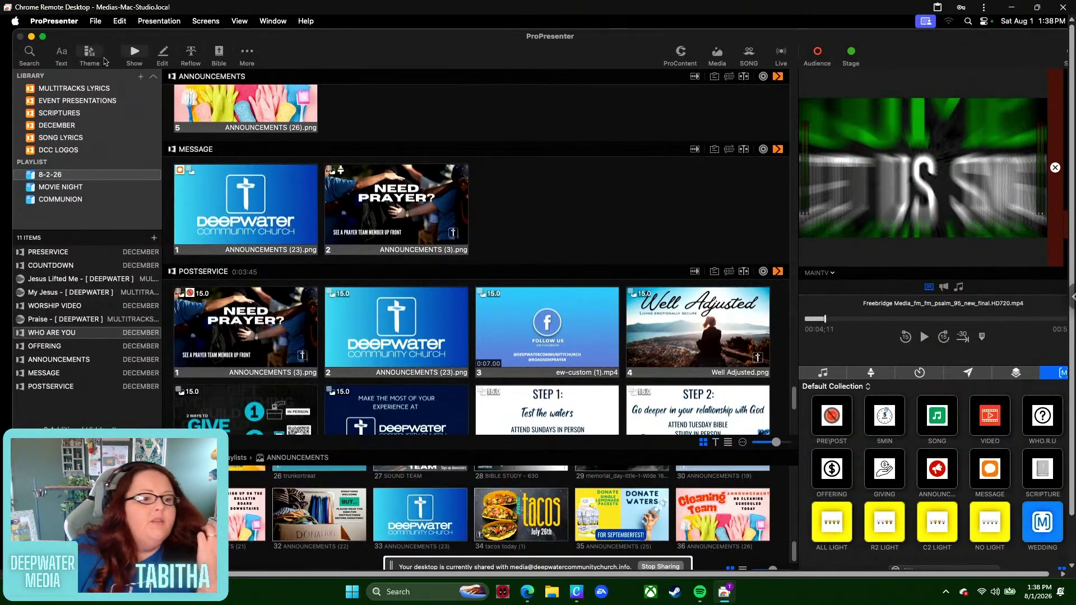
pyautogui.click(101, 56)
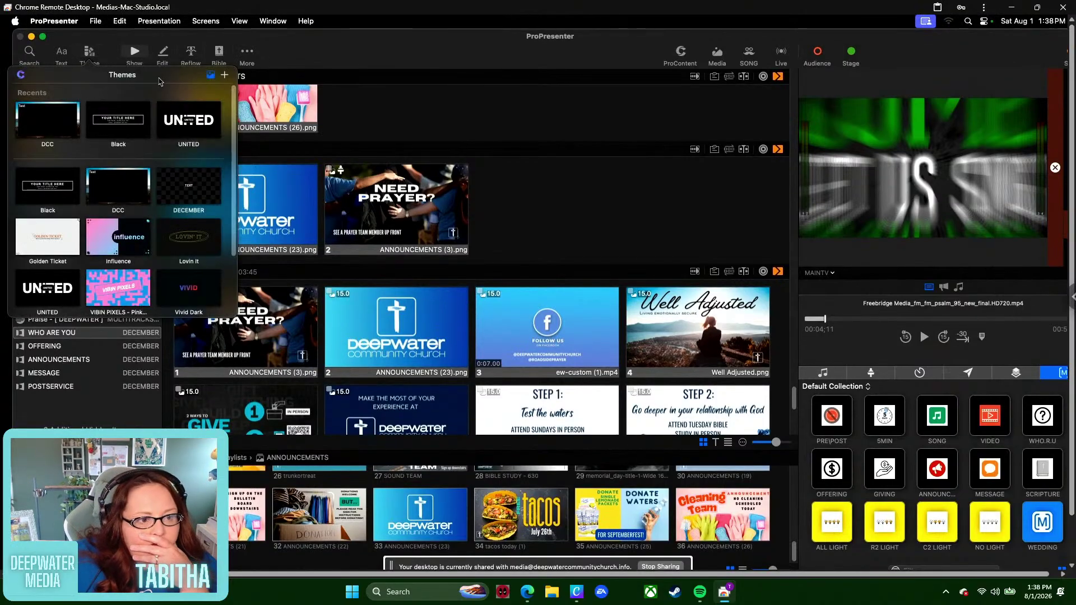
pyautogui.click(56, 121)
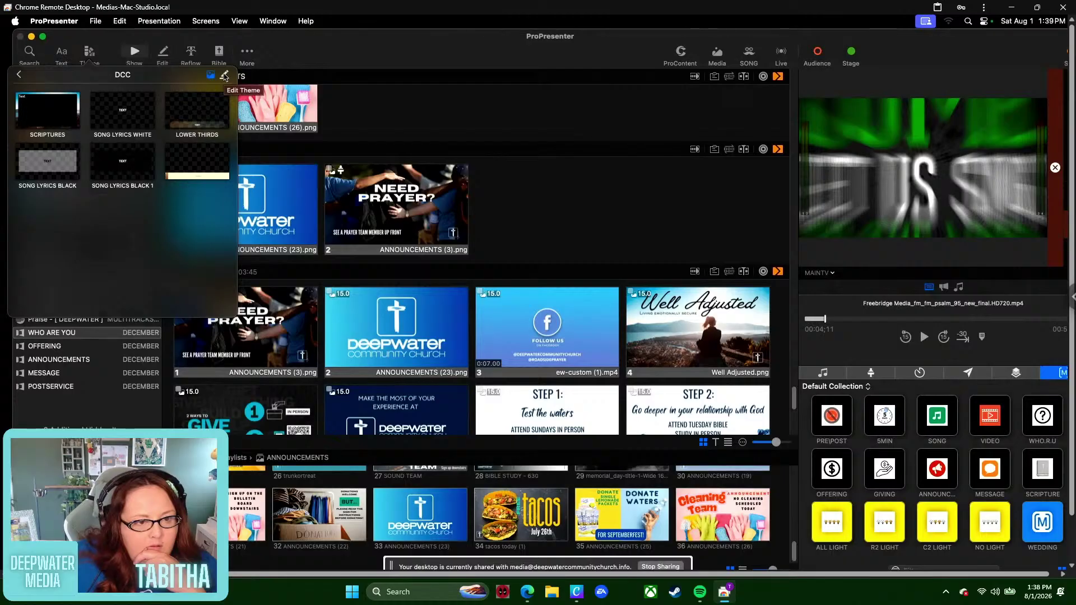
pyautogui.click(224, 75)
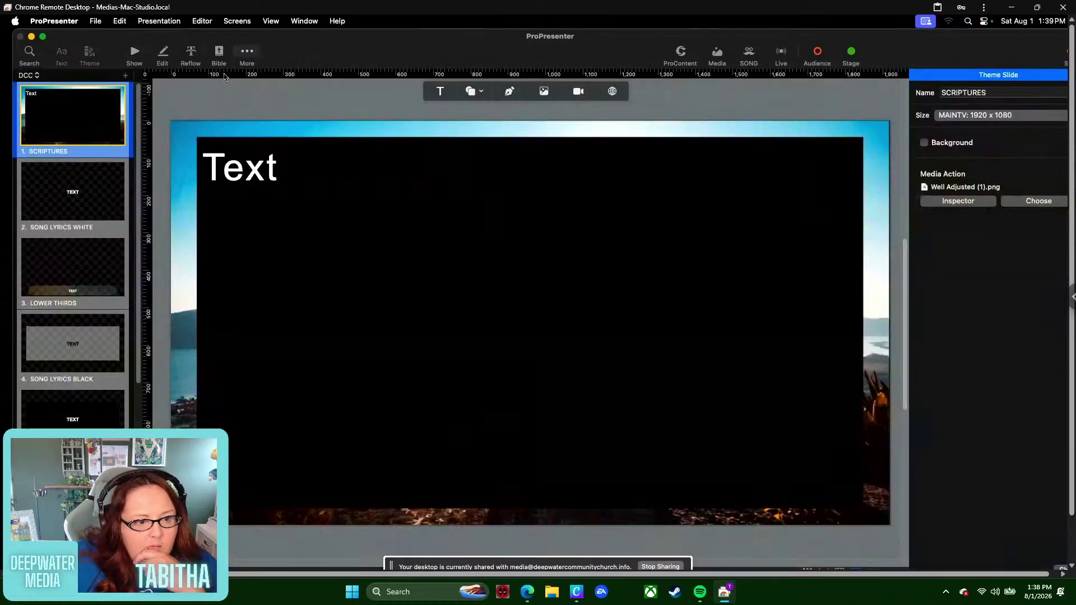
pyautogui.rightClick(84, 136)
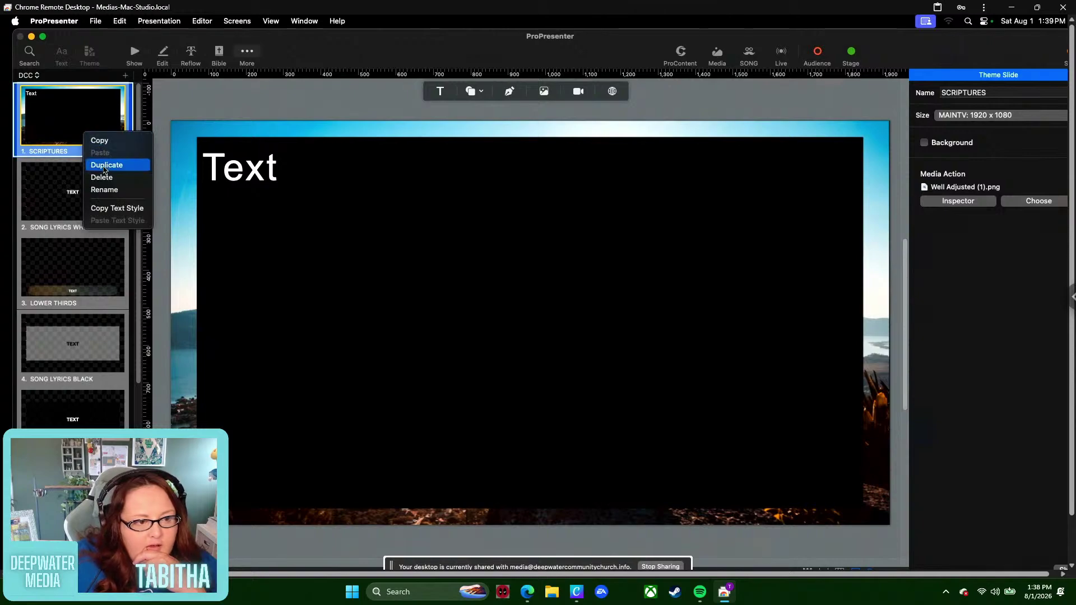
pyautogui.click(104, 166)
pyautogui.click(96, 202)
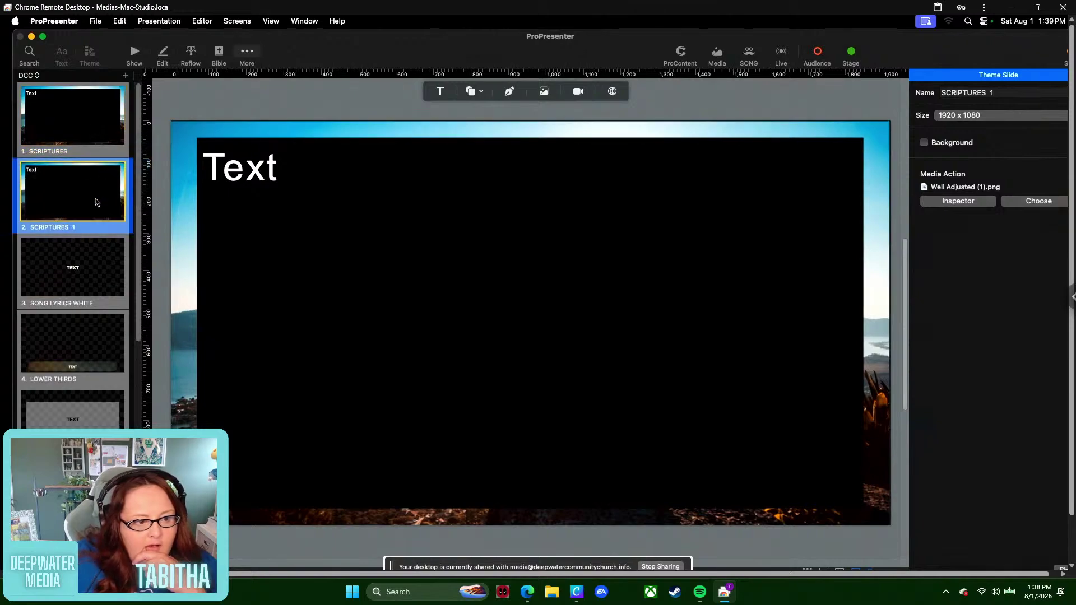
# - Rename the duplicated SCRIPTURES theme slide as SCRIPTURES- NO THEME
pyautogui.rightClick(91, 228)
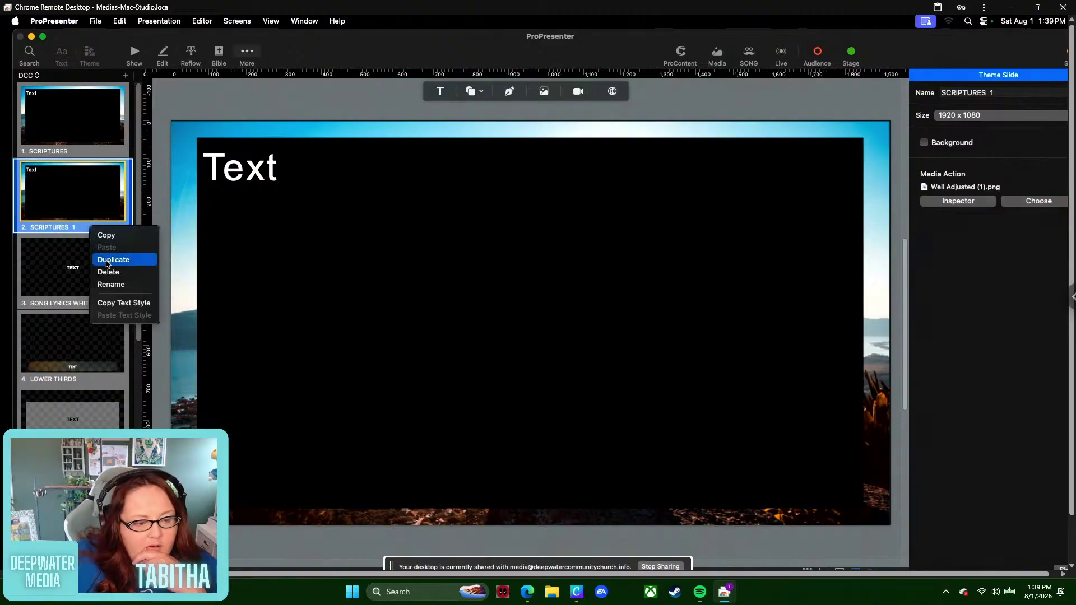
pyautogui.click(111, 284)
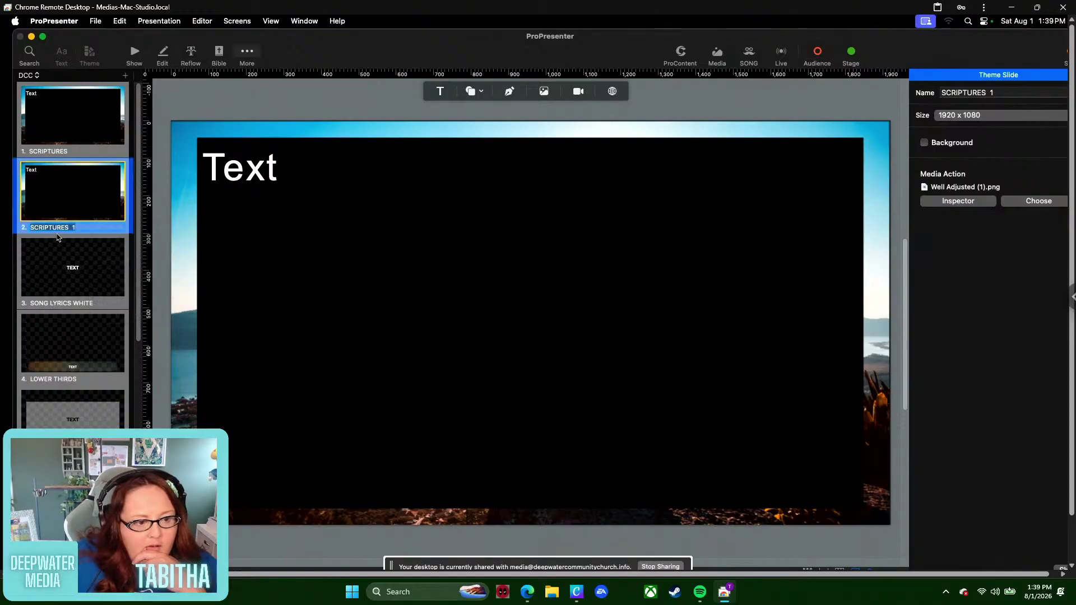
pyautogui.press('BackSpace')
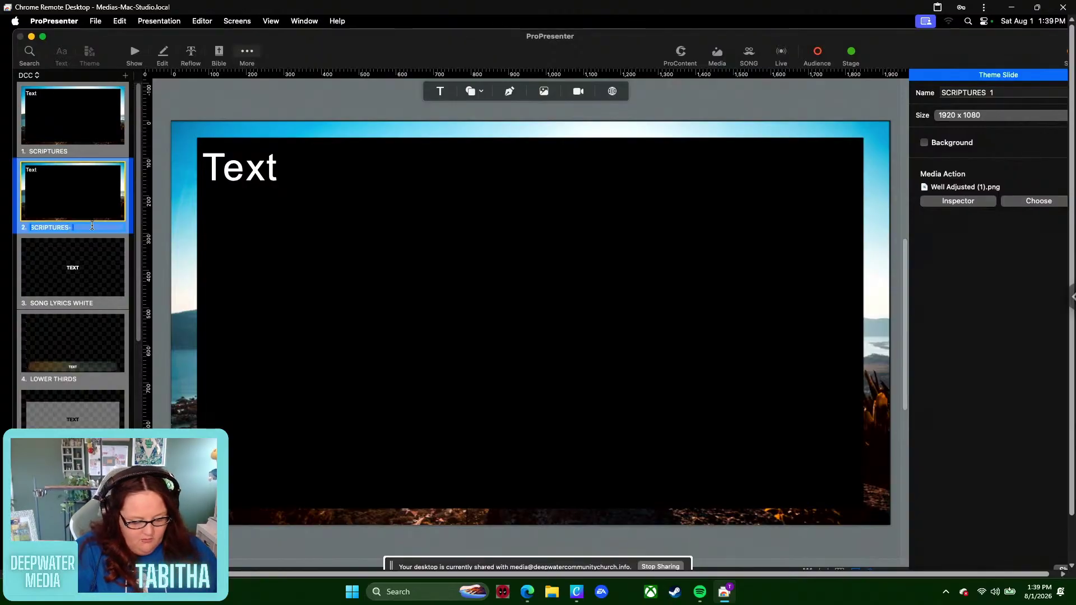
pyautogui.write('- NO THEME')
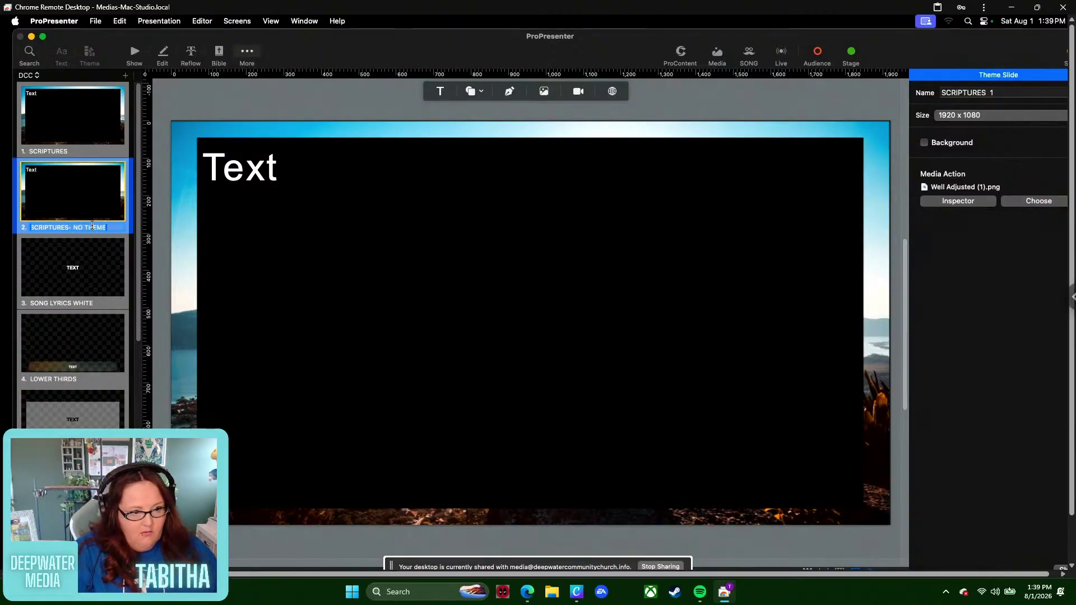
pyautogui.press('Return')
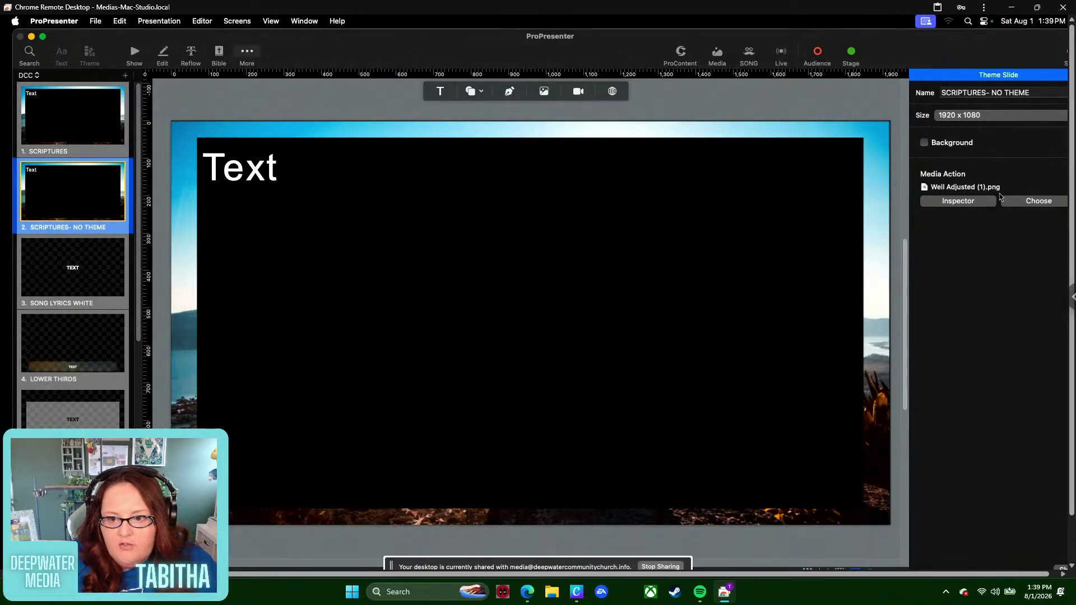
# - Set the SCRIPTURES- NO THEME slide's media action to SCRIPTURENOSERIES.png from the NO SERIES (1) folder and return to the show view
pyautogui.click(1017, 203)
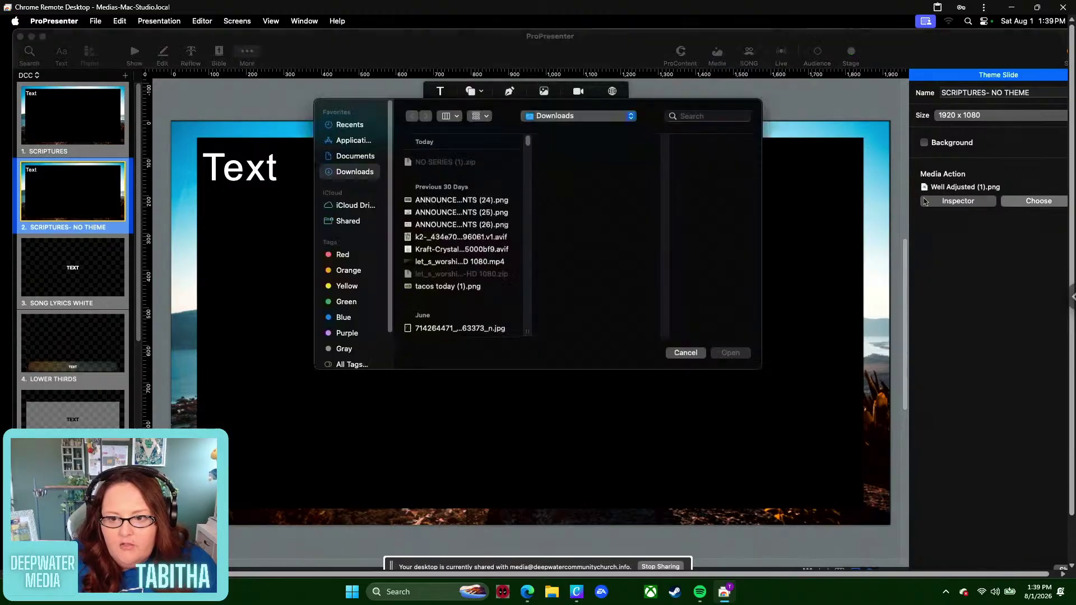
pyautogui.click(464, 161)
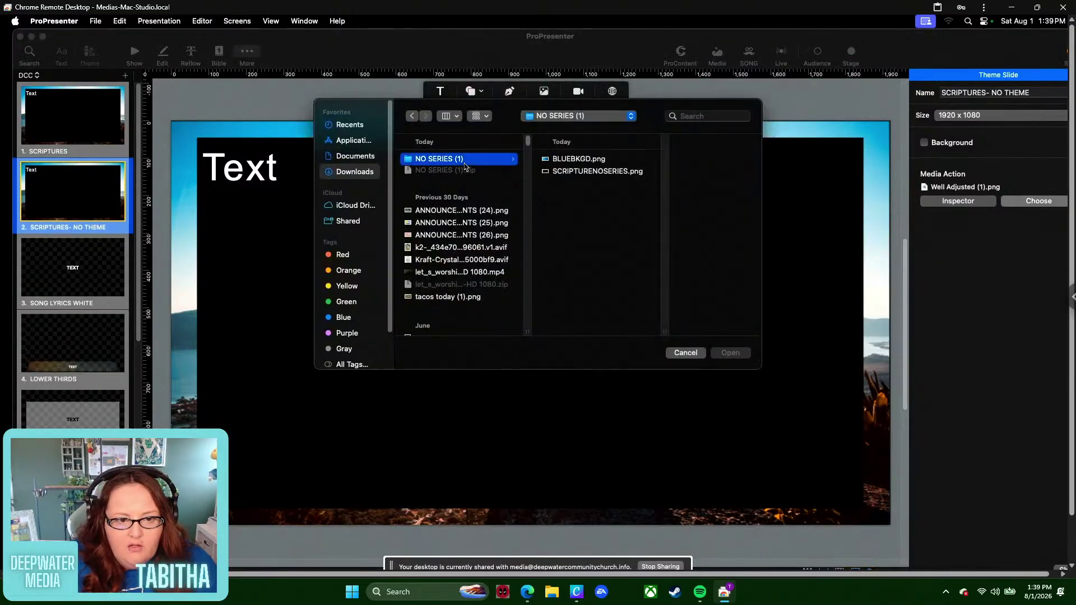
pyautogui.click(575, 171)
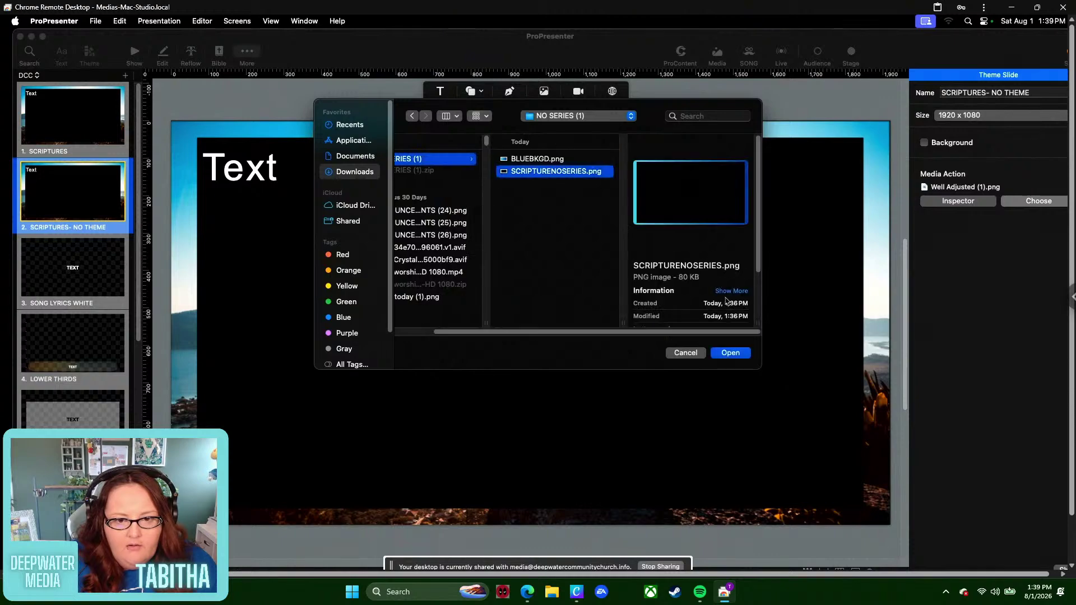
pyautogui.click(730, 353)
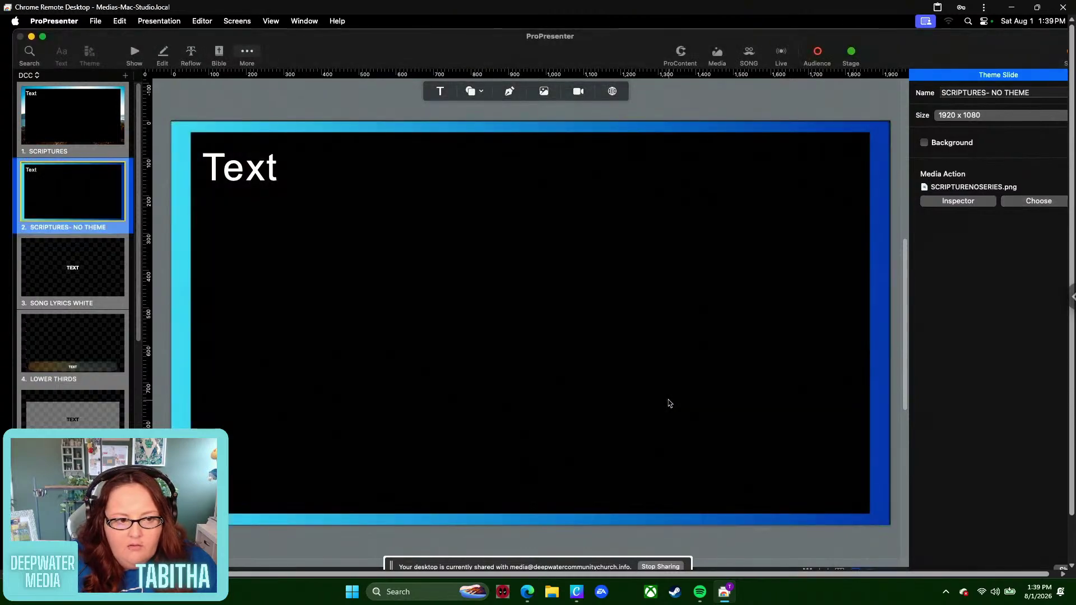
pyautogui.click(594, 352)
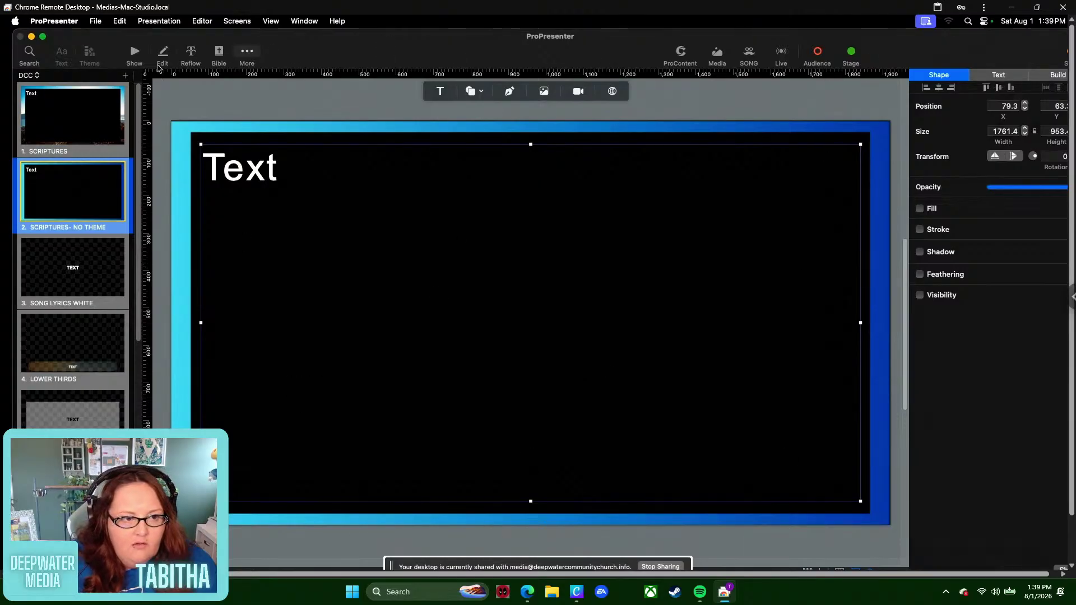
pyautogui.click(135, 55)
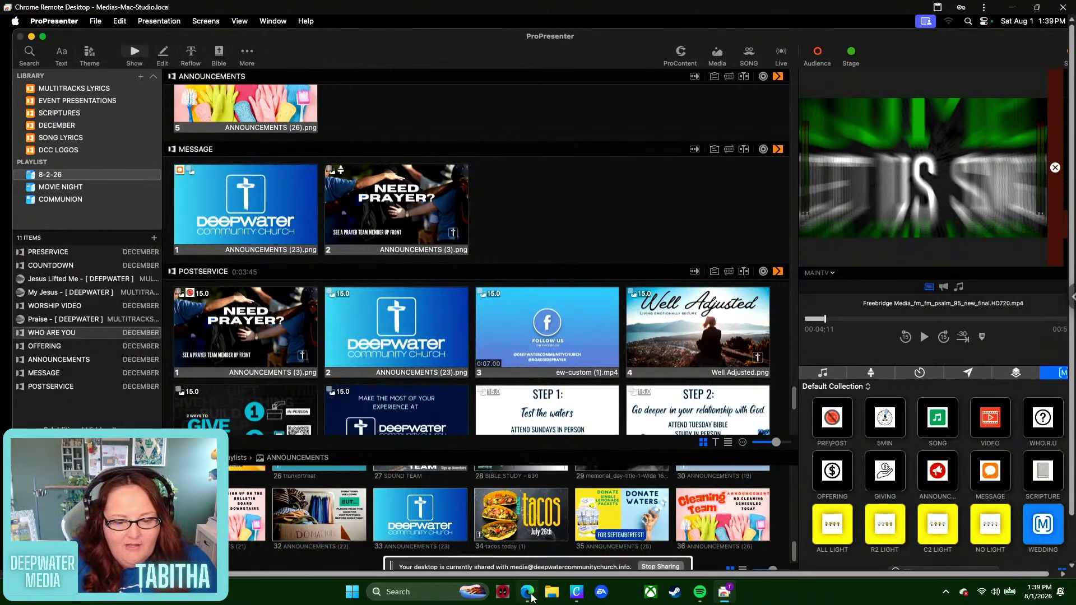
# - Switch to WeVideo in the remote Mac's browser and check the export status of the WHO ARE YOU project
pyautogui.moveTo(531, 596)
pyautogui.moveTo(530, 597); pyautogui.dragTo(502, 593)
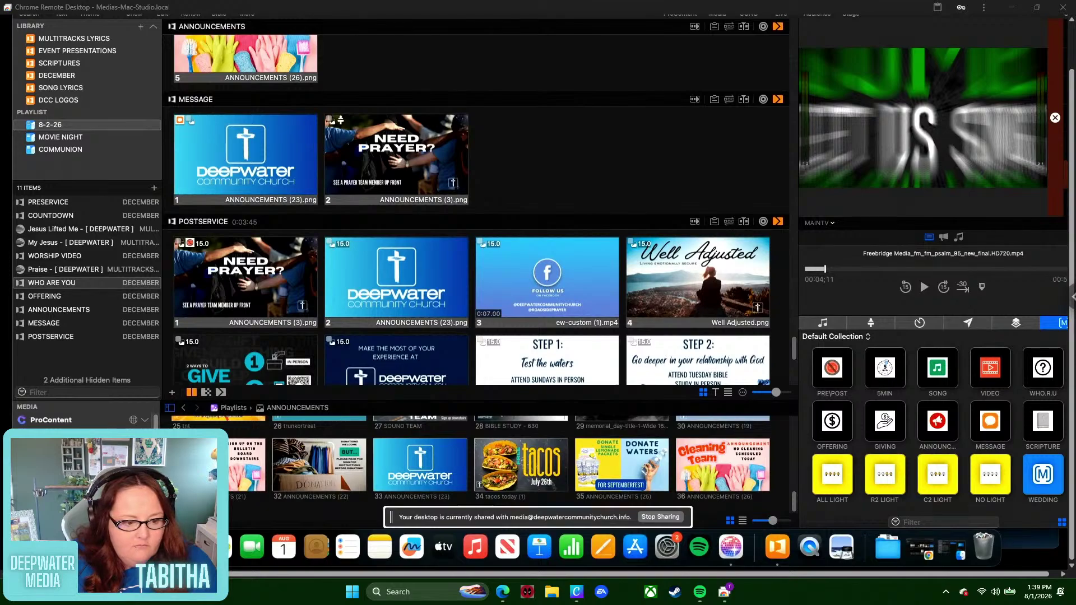
pyautogui.click(952, 549)
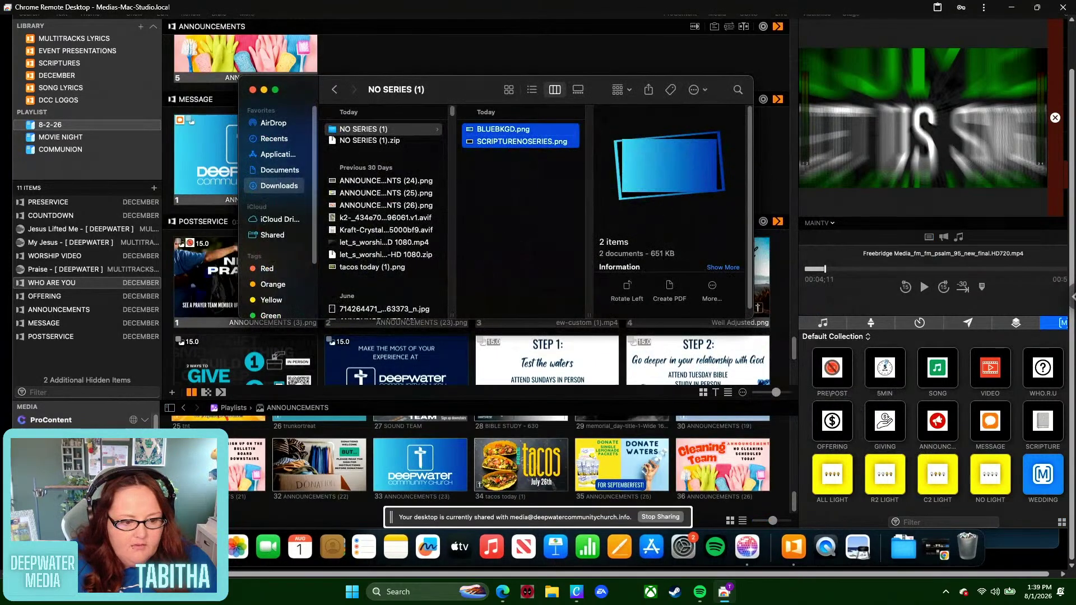
pyautogui.click(937, 548)
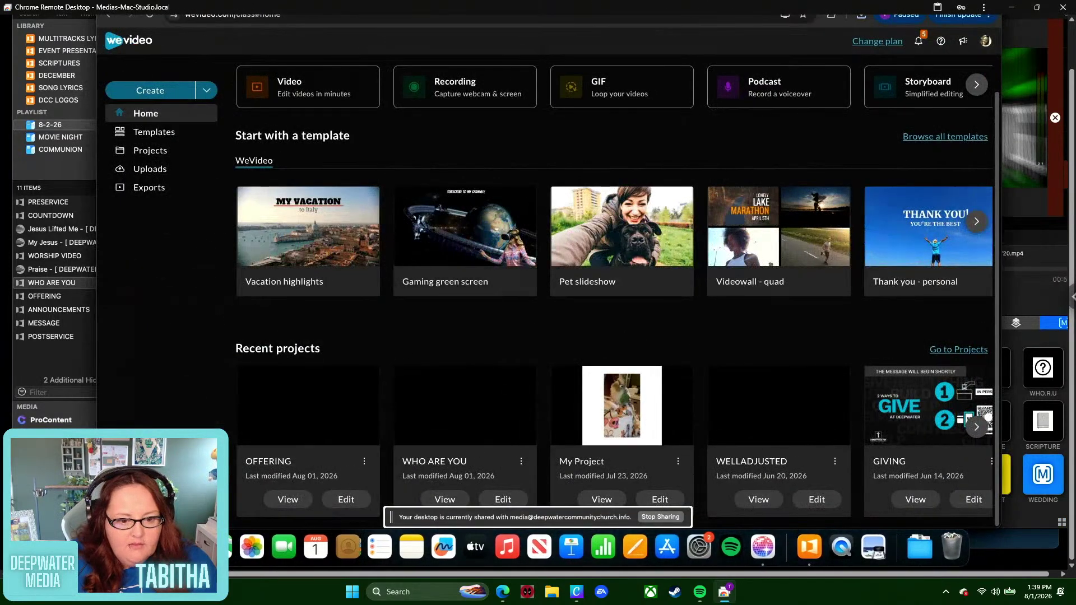
pyautogui.click(445, 499)
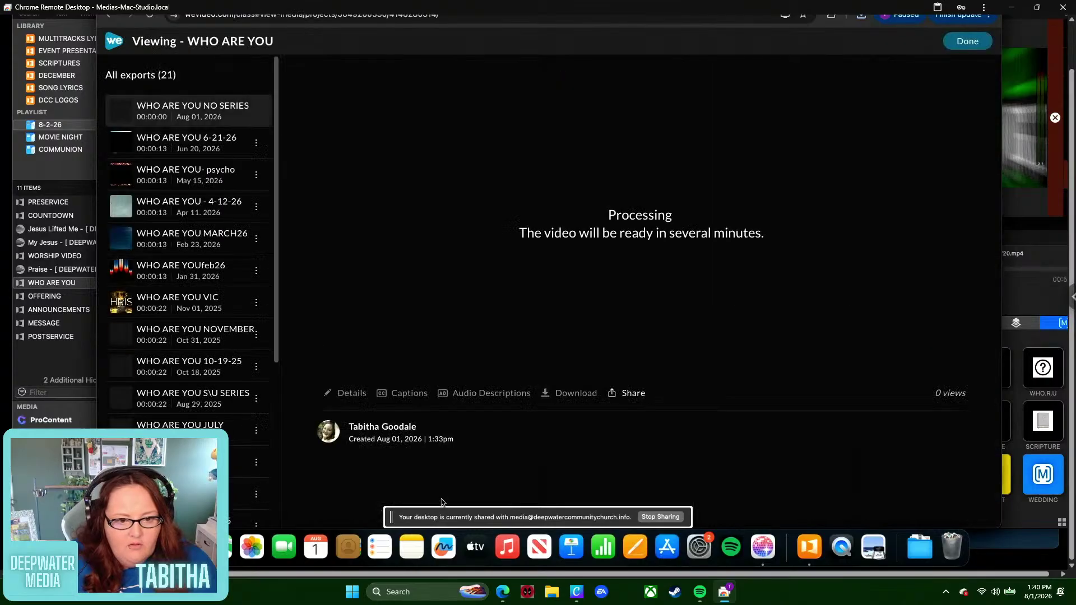
pyautogui.click(978, 42)
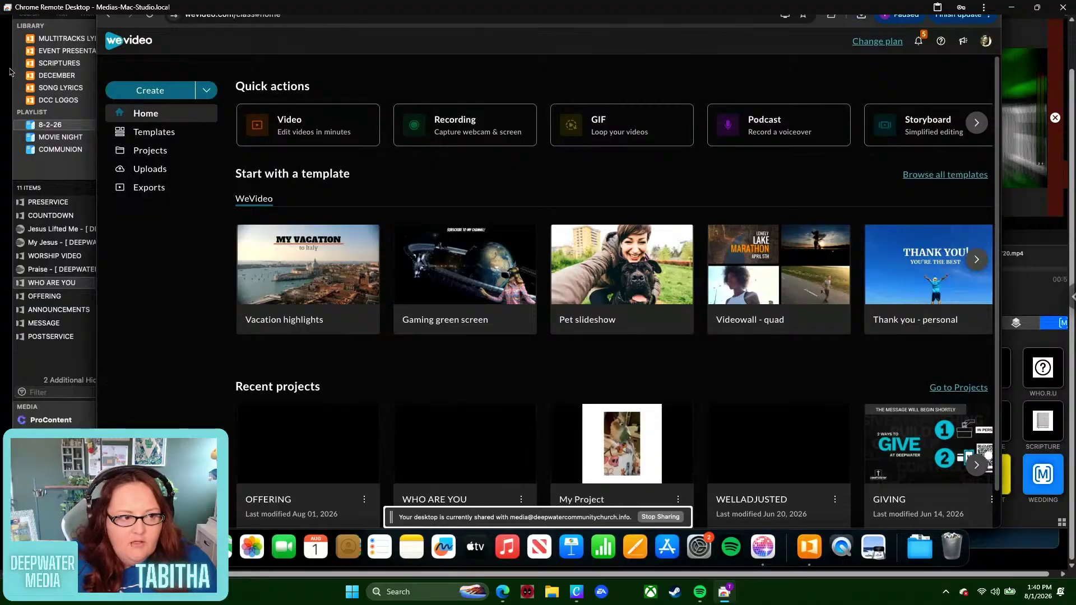
pyautogui.hotkey('ctrl', 'Right')
pyautogui.hotkey('ctrl', 'Left')
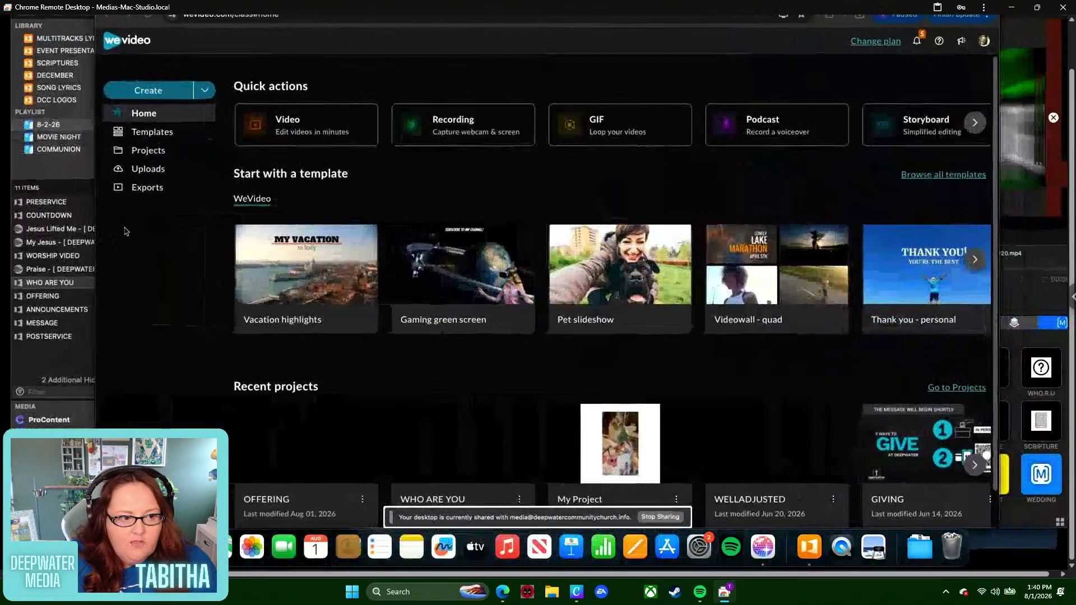
# - Return to ProPresenter and clear the Freebridge Media video from the MAINTV output
pyautogui.click(93, 218)
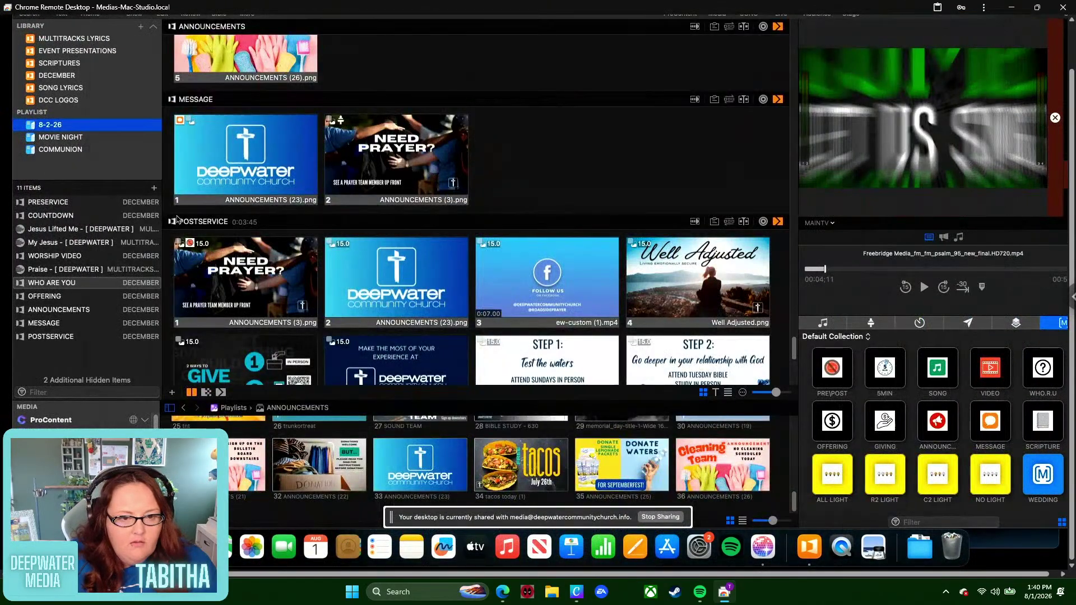
pyautogui.moveTo(1071, 224); pyautogui.dragTo(1071, 178)
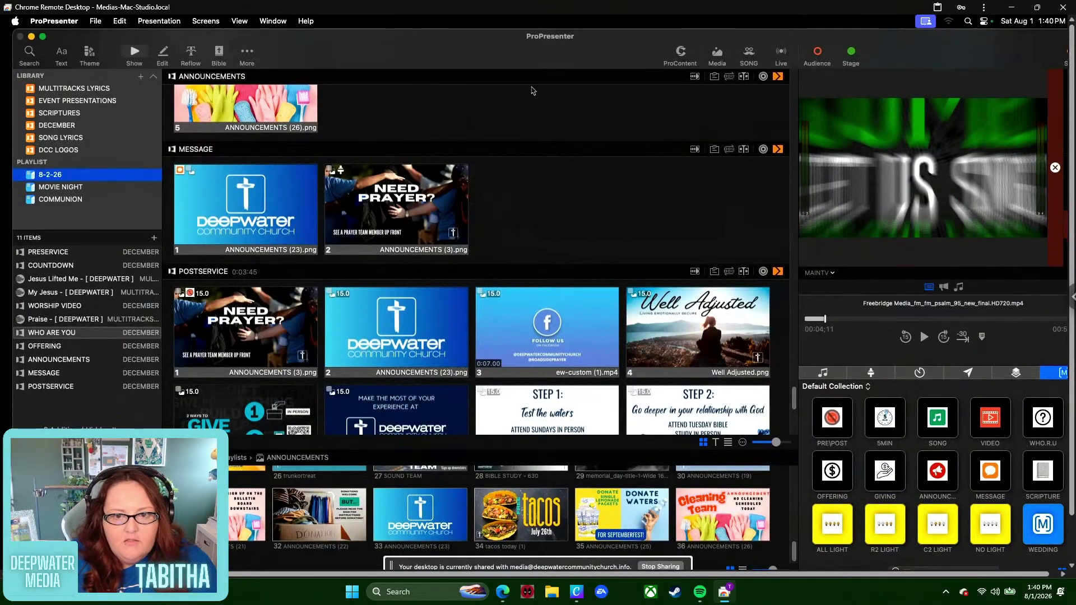
pyautogui.click(1056, 167)
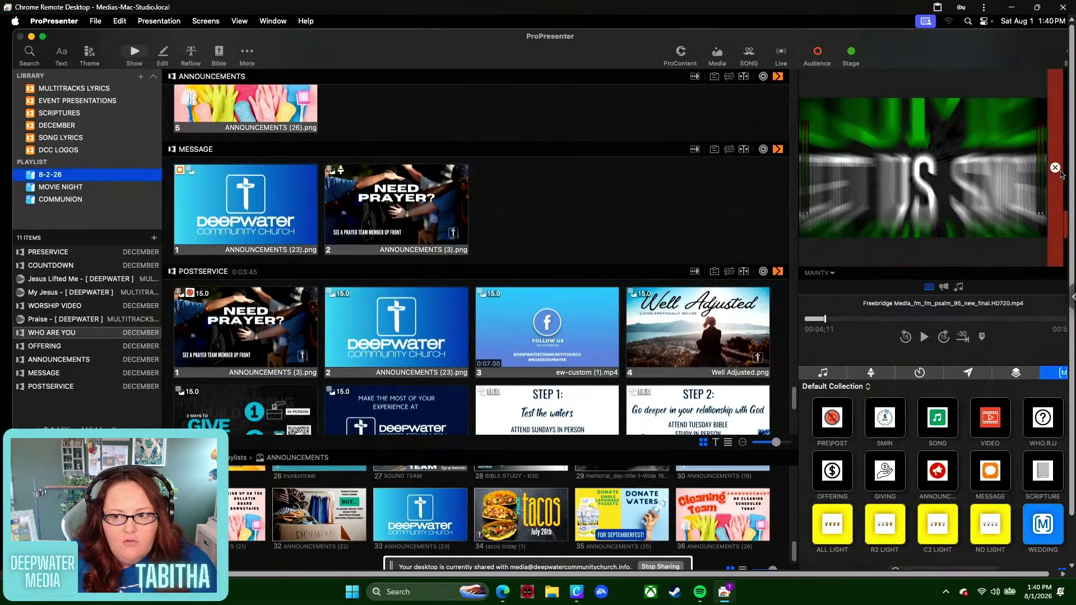
# - Open the Bible lookup with the playlist's MESSAGE item selected and look up Psalm 150:6 in the New King James Version
pyautogui.click(217, 53)
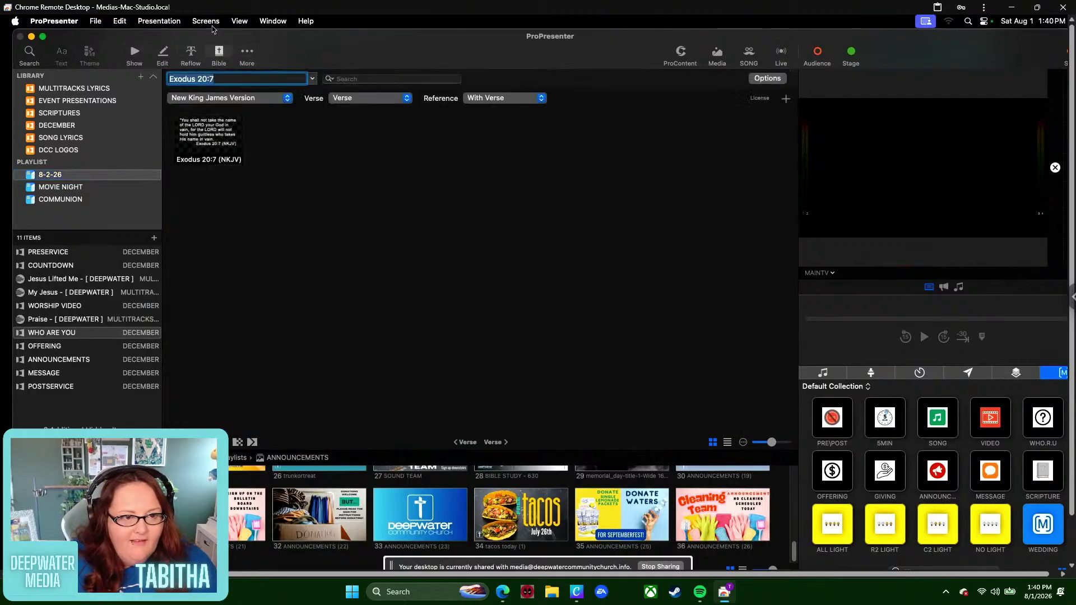
pyautogui.click(76, 373)
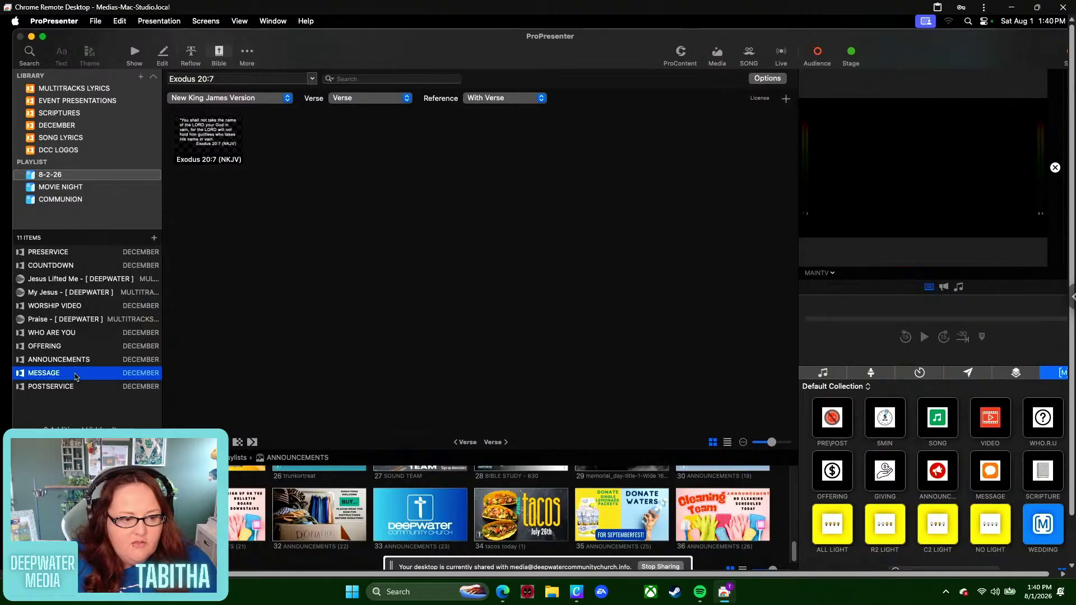
pyautogui.click(274, 81)
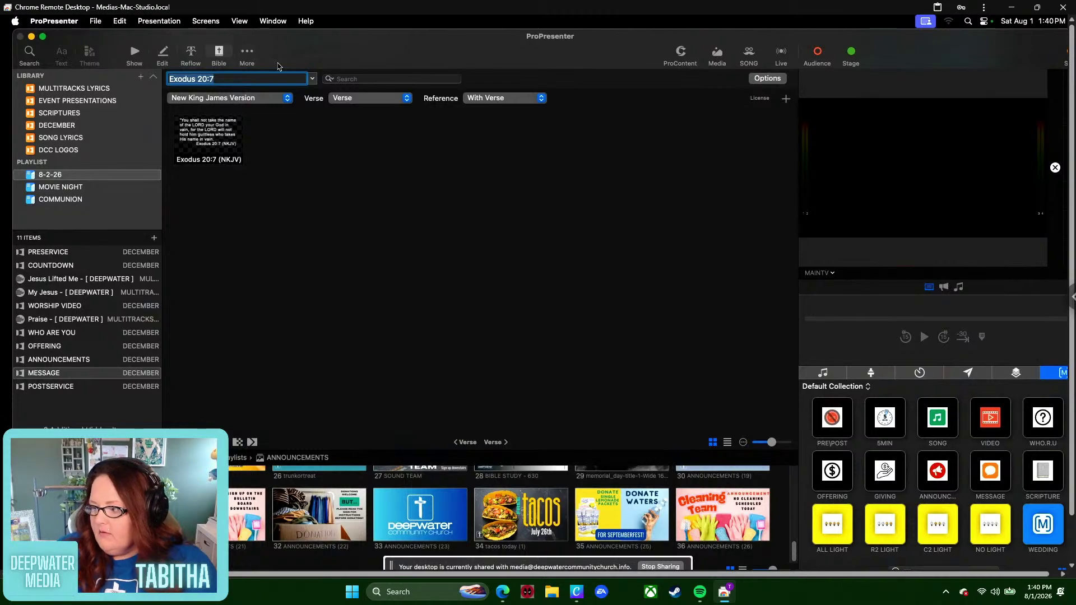
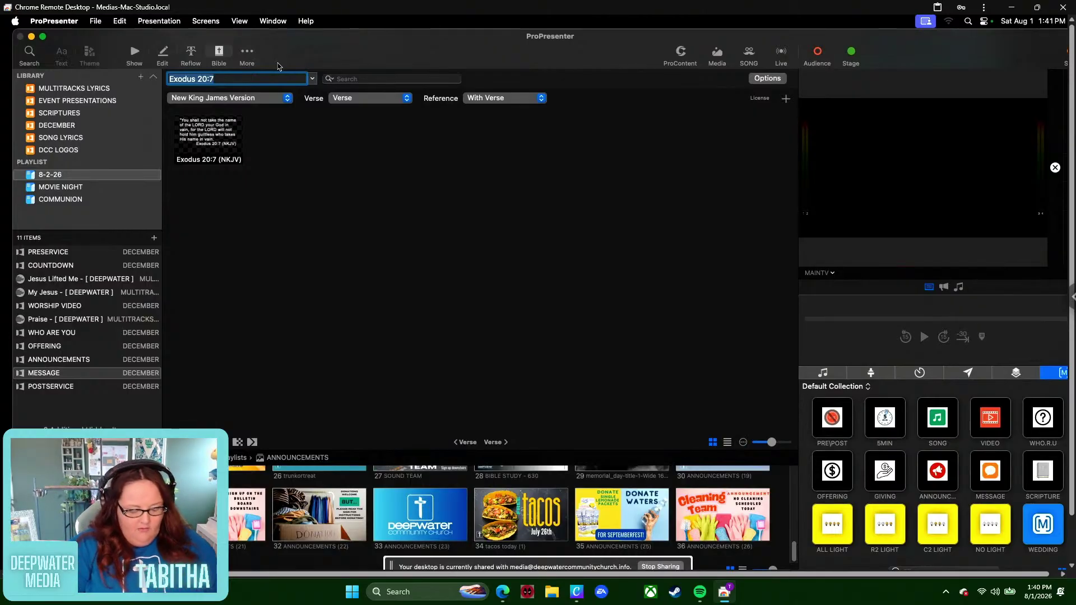
pyautogui.write('PSALM ')
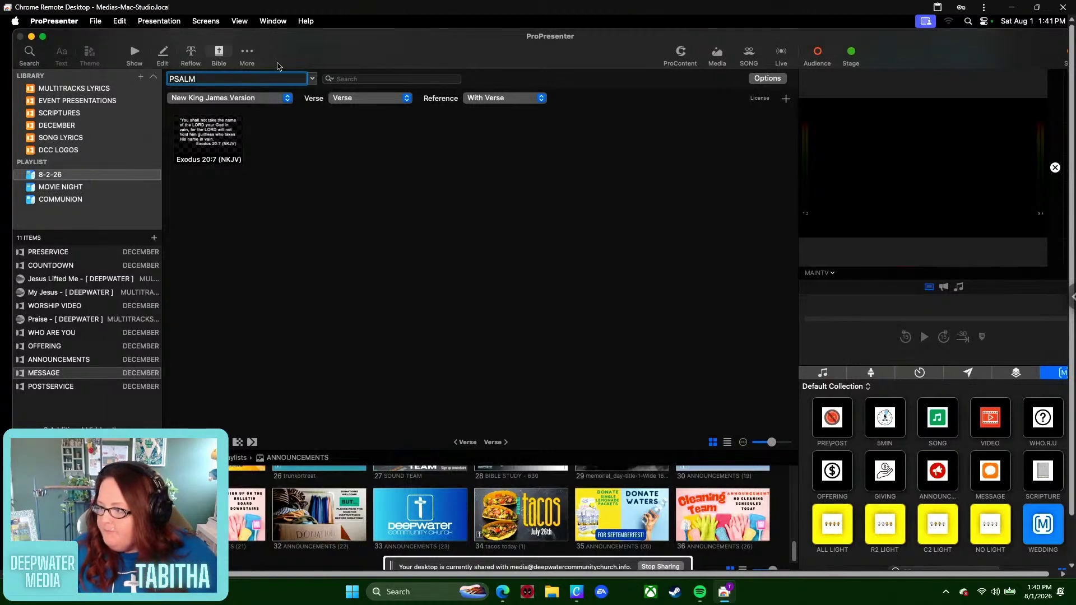
pyautogui.write('150')
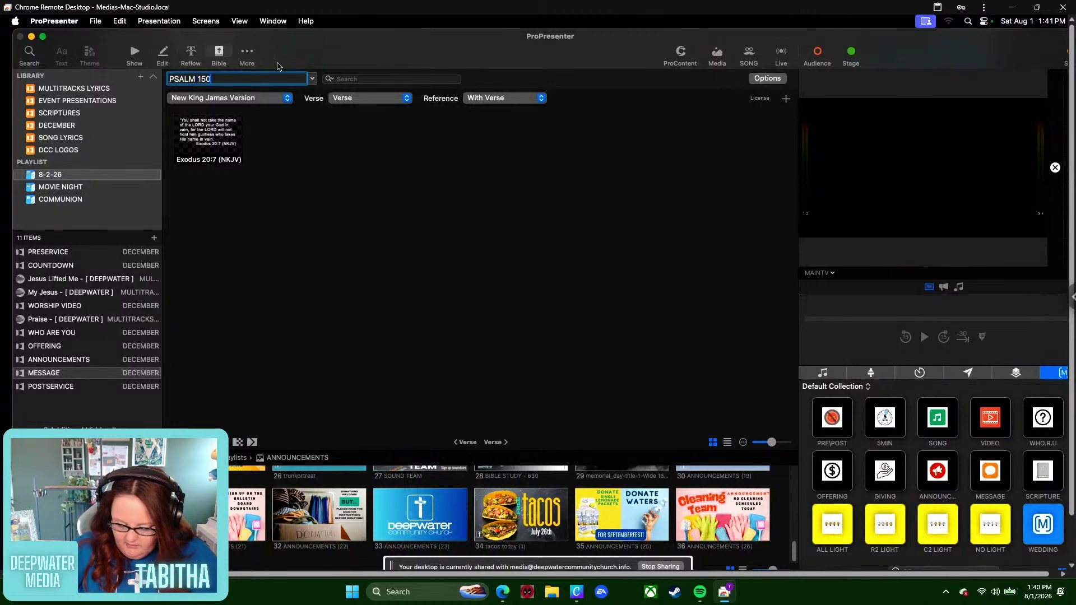
pyautogui.write(':6')
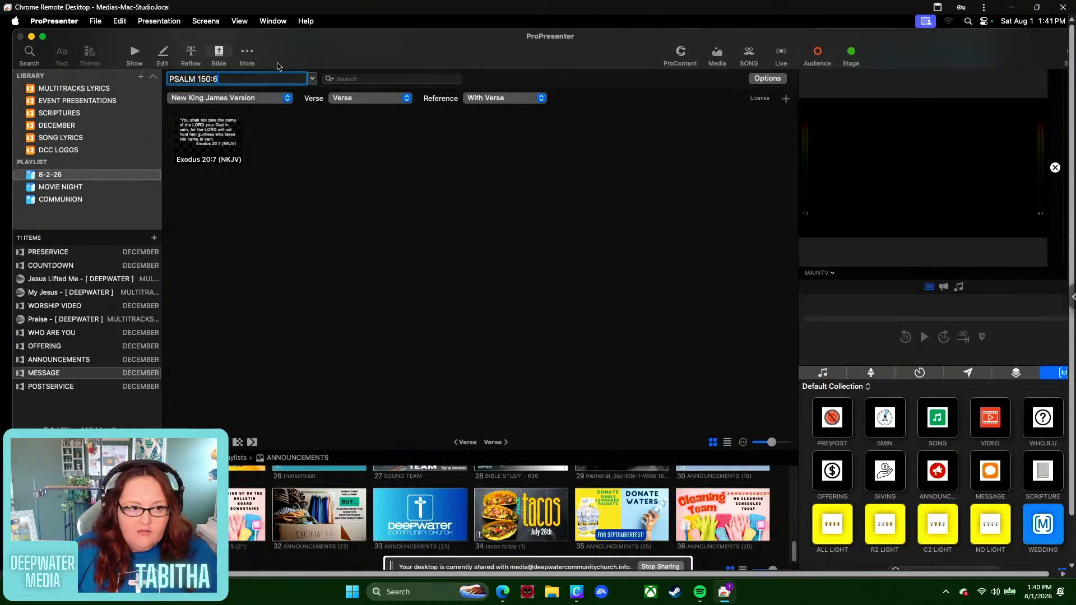
pyautogui.press('Return')
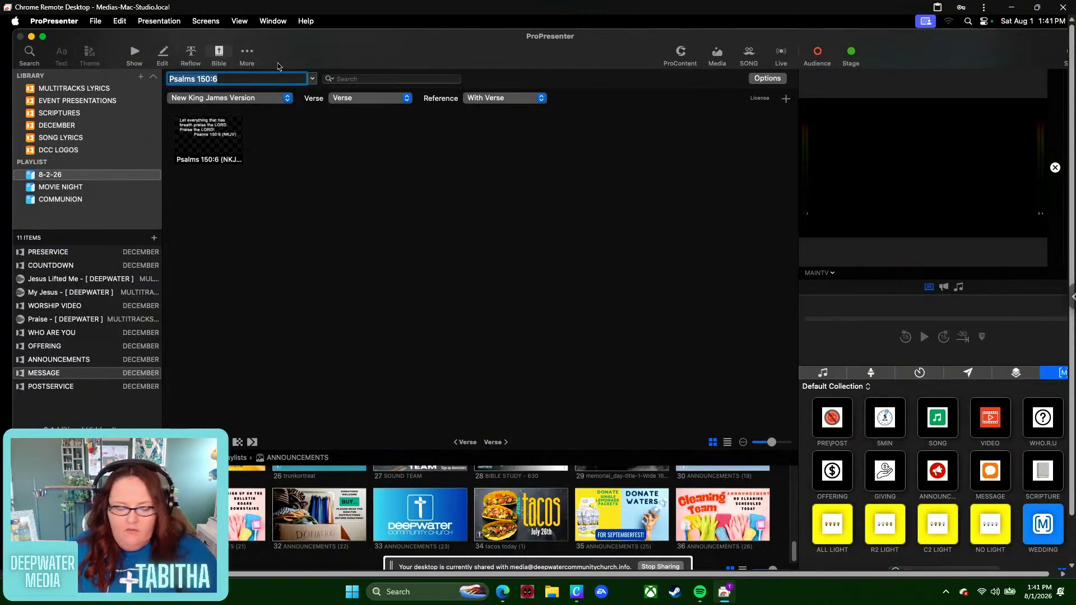
# - Show the Psalms 150:6 verse slide and save the passage to the 8-2-26 playlist after MESSAGE
pyautogui.click(236, 161)
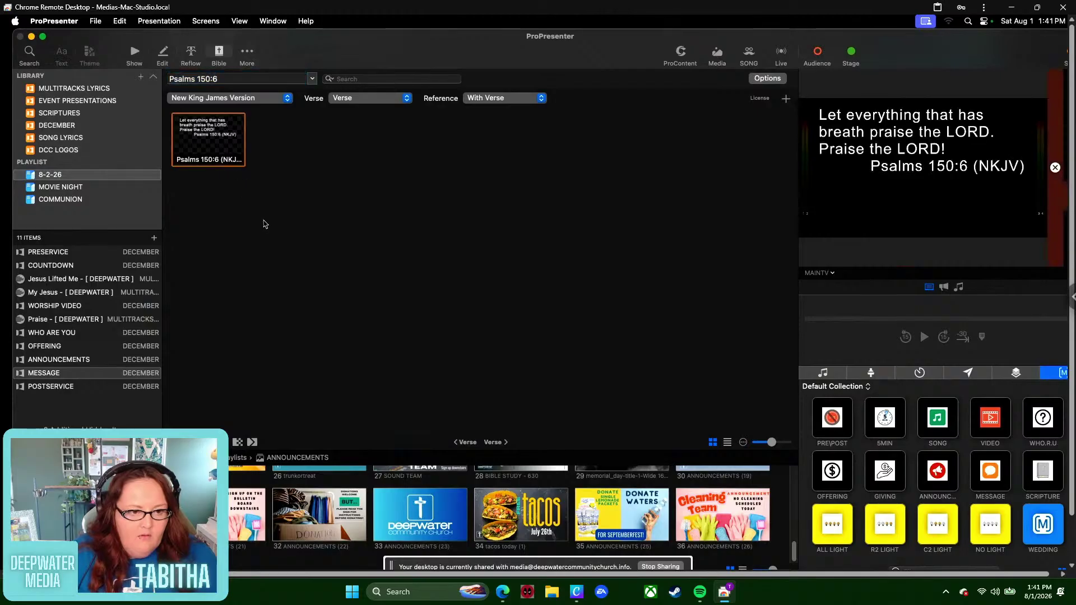
pyautogui.click(180, 442)
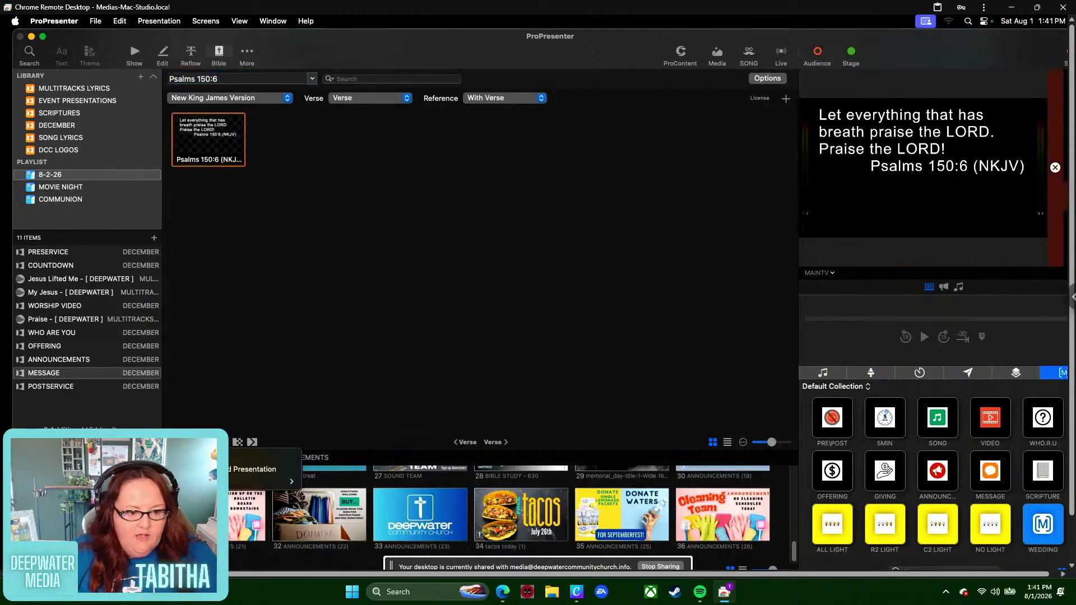
pyautogui.moveTo(284, 482)
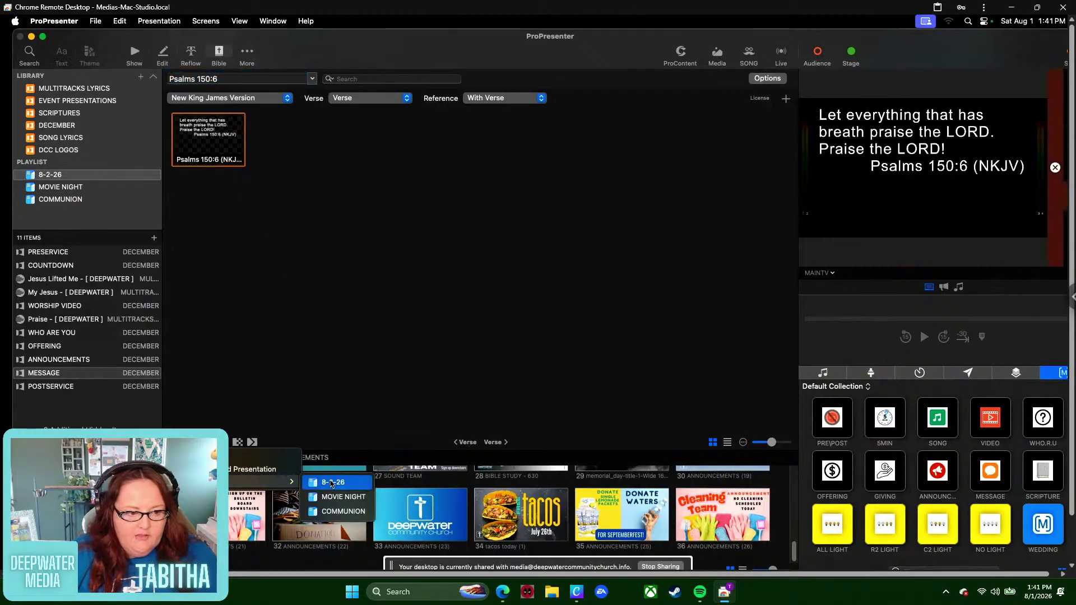
pyautogui.click(332, 482)
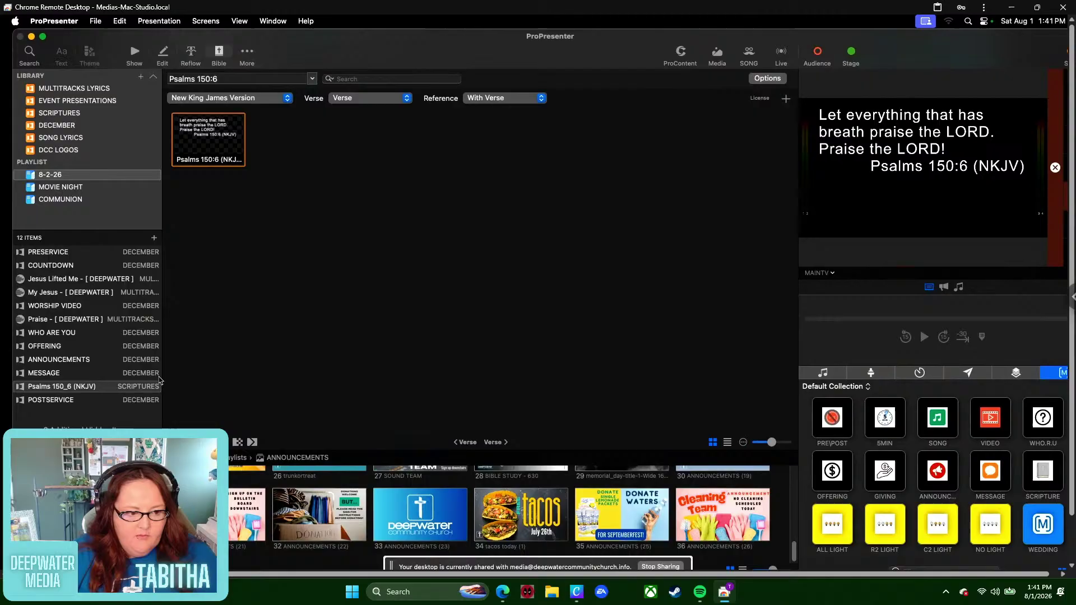
# - Look up John 4:24 in the New King James Version
pyautogui.click(262, 80)
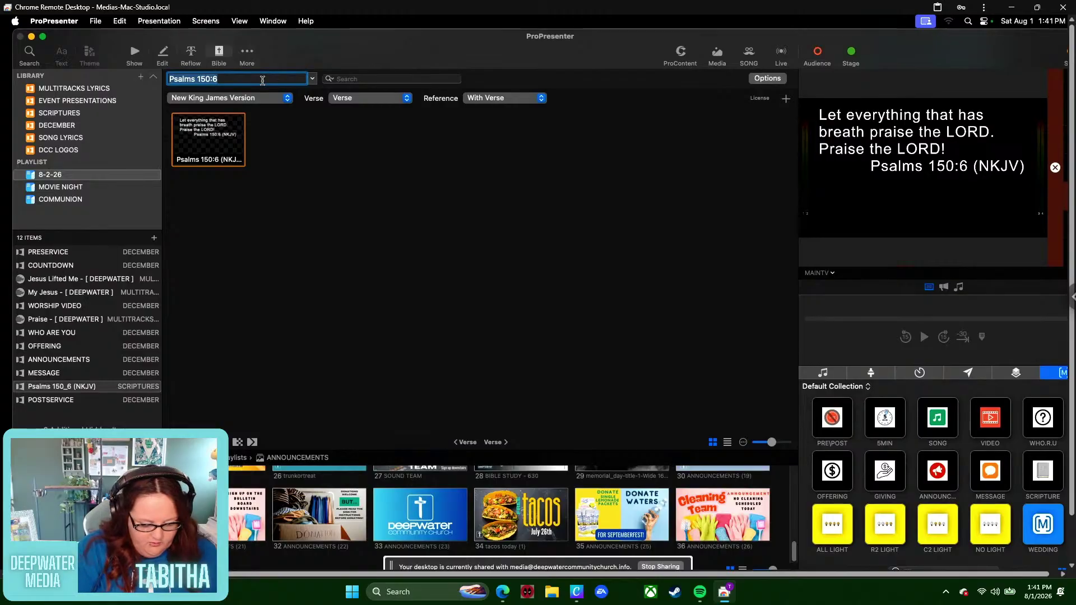
pyautogui.write('JOHN 4')
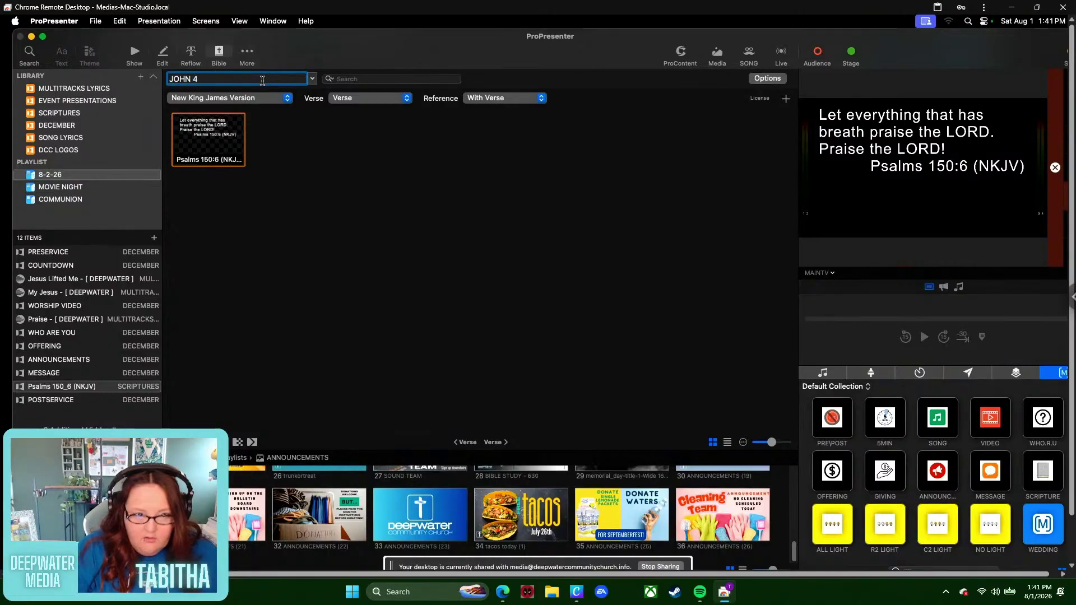
pyautogui.write(':24')
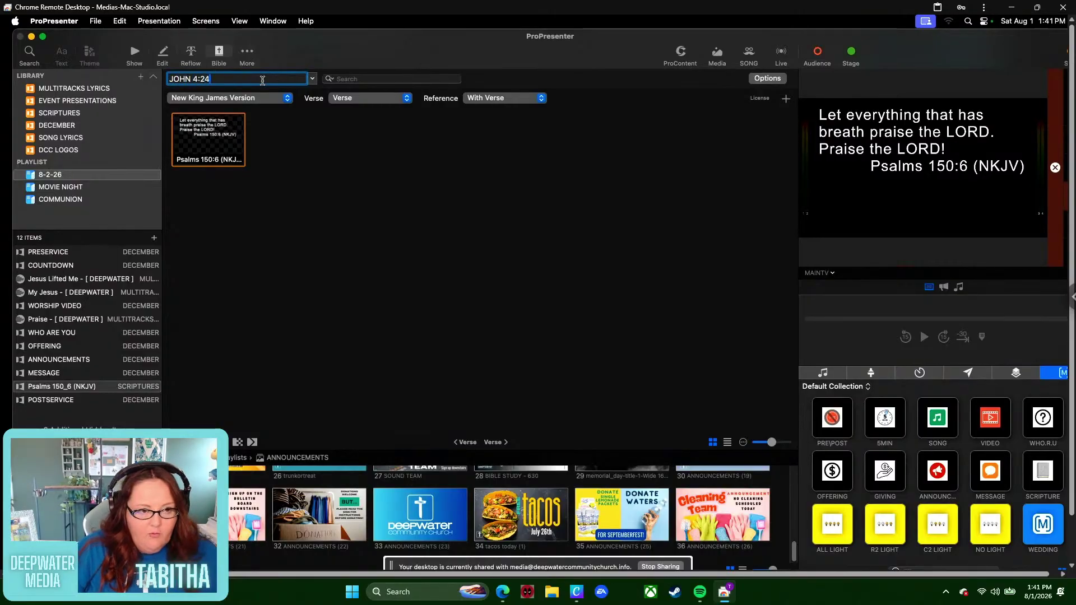
pyautogui.press('Return')
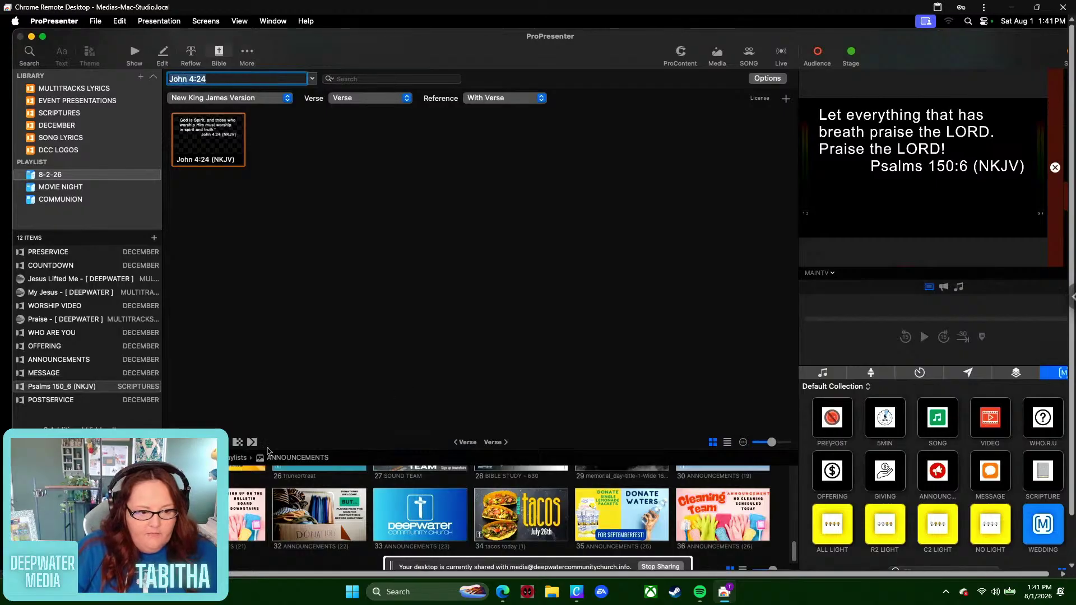
pyautogui.click(194, 442)
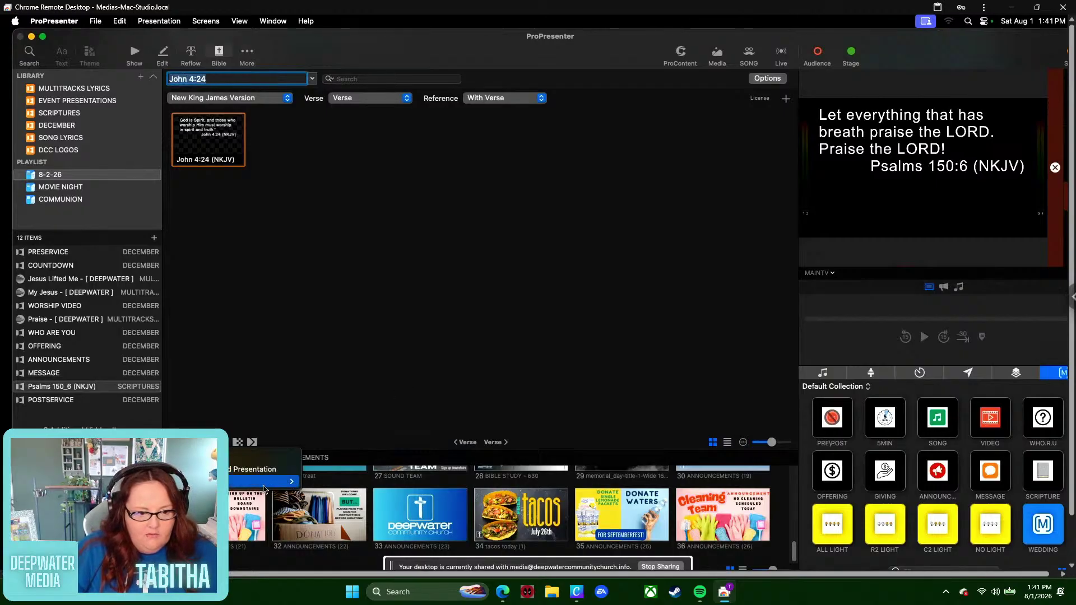
pyautogui.moveTo(264, 469)
pyautogui.click(325, 493)
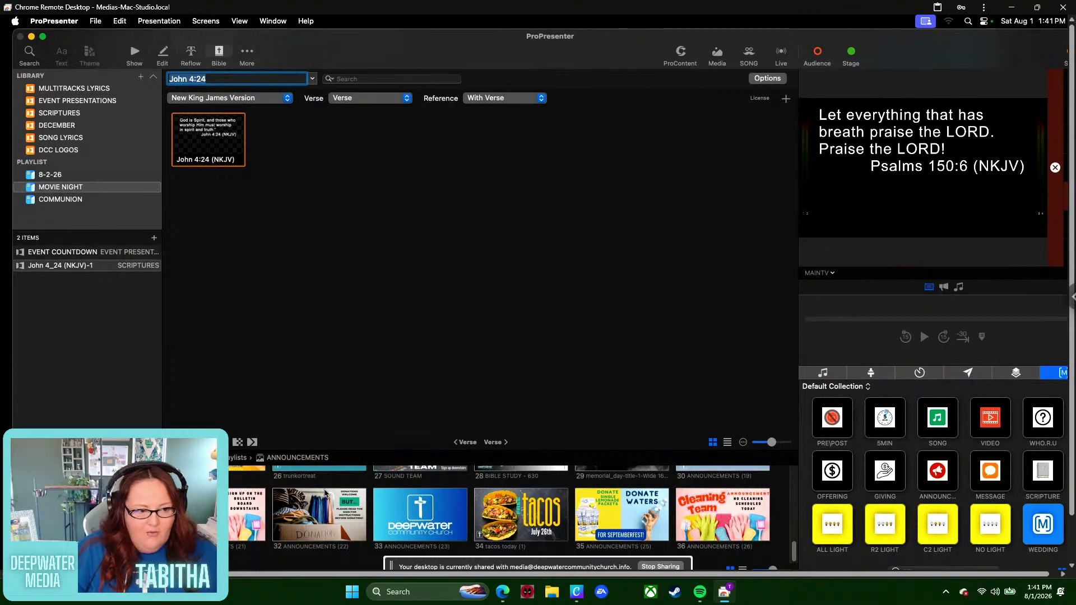
pyautogui.click(118, 272)
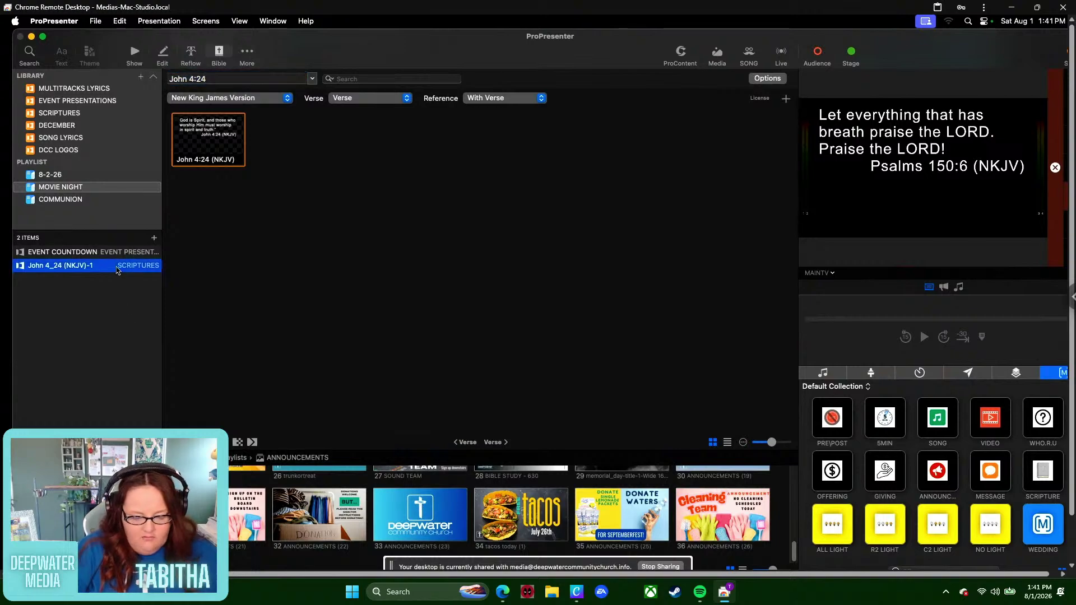
pyautogui.press('Delete')
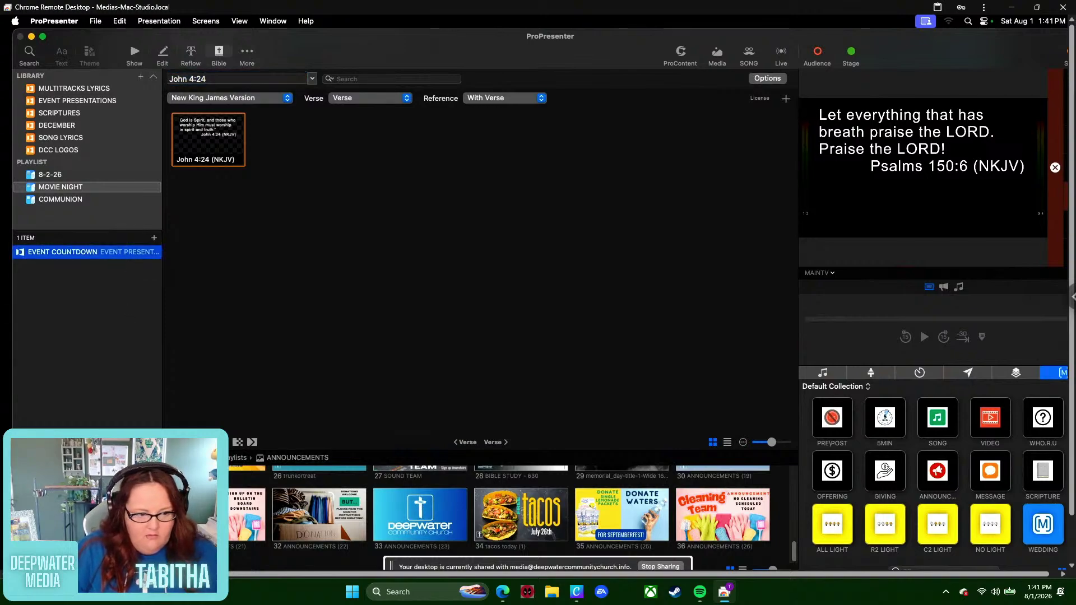
# - Save the John 4:24 passage to the 8-2-26 playlist and move it between Psalms 150:6 and POSTSERVICE
pyautogui.click(197, 442)
pyautogui.moveTo(263, 481)
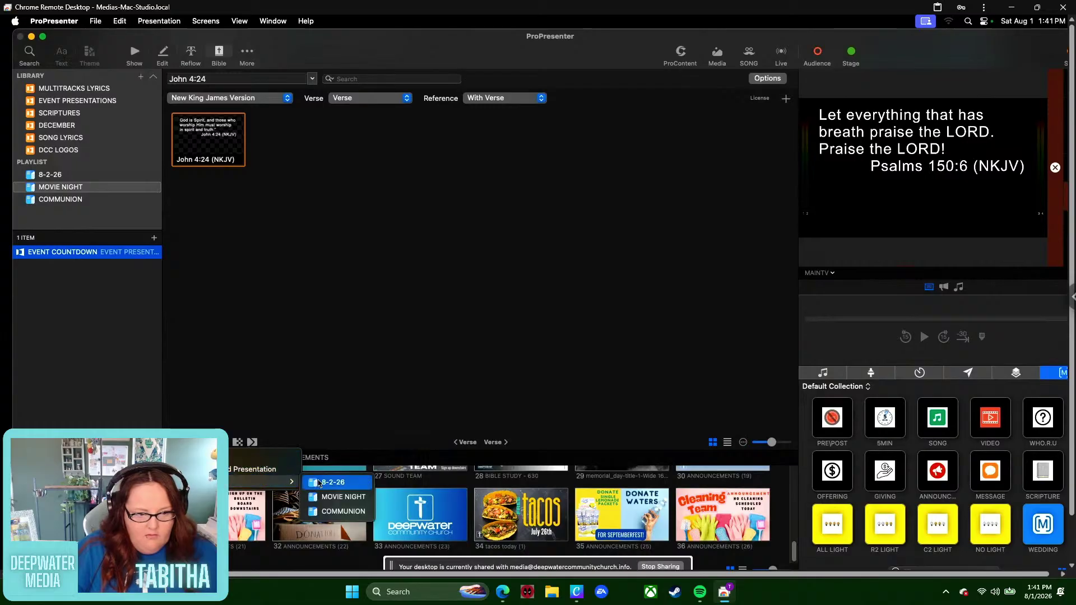
pyautogui.click(331, 483)
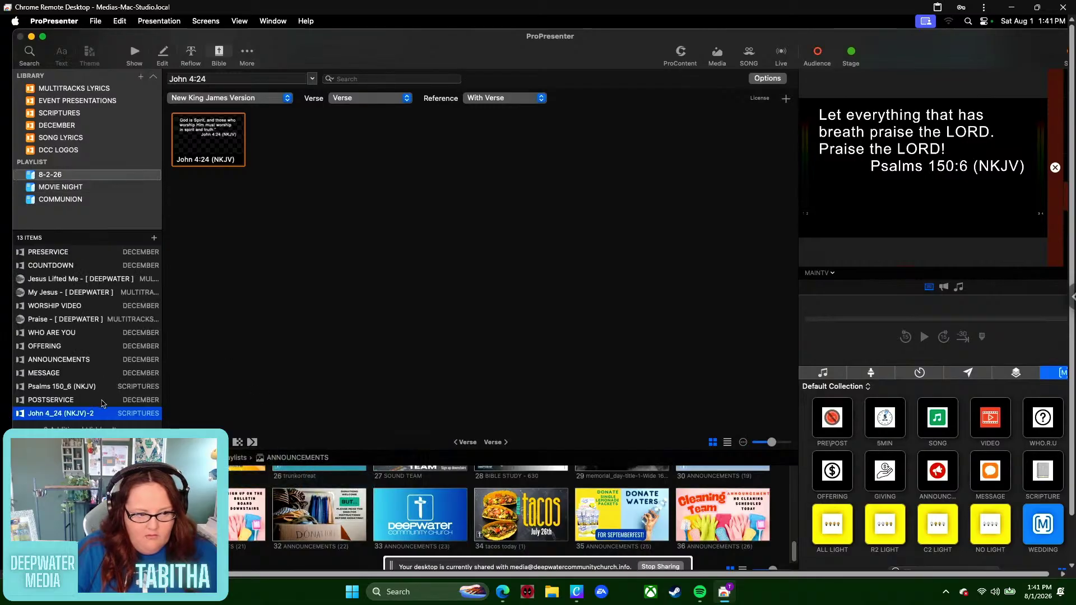
pyautogui.moveTo(89, 410); pyautogui.dragTo(84, 399)
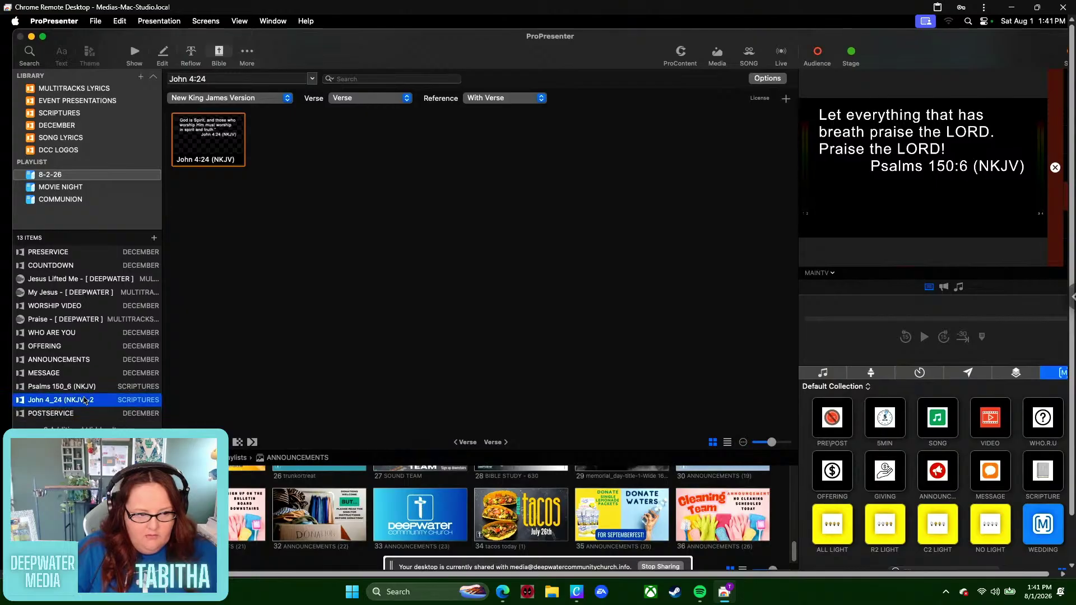
# - Look up Isaiah 25:1 in the New King James Version and save it to the 8-2-26 playlist after John 4:24
pyautogui.click(264, 79)
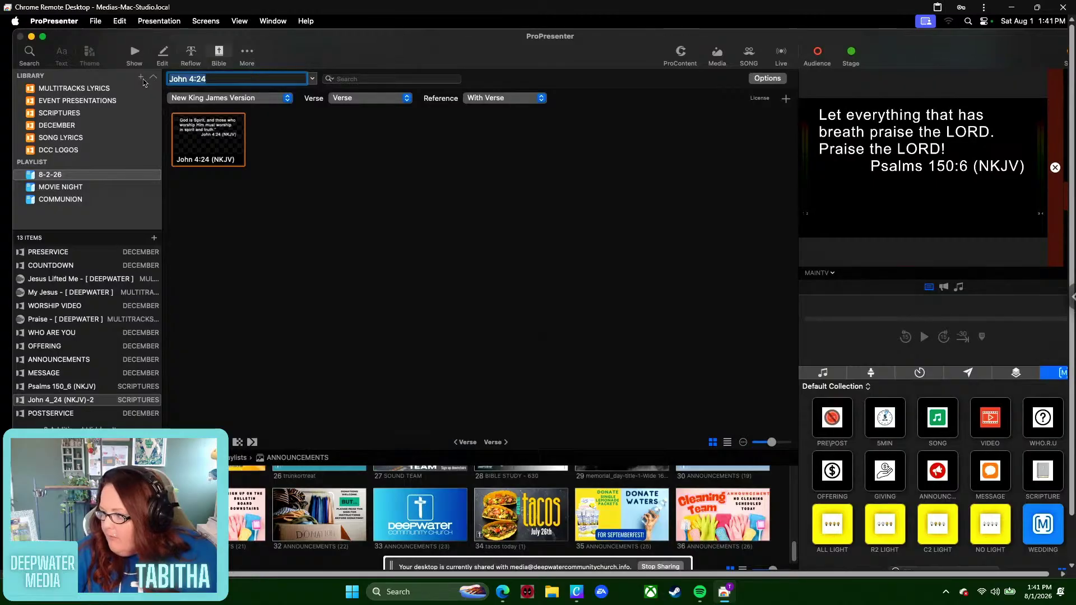
pyautogui.write('IS')
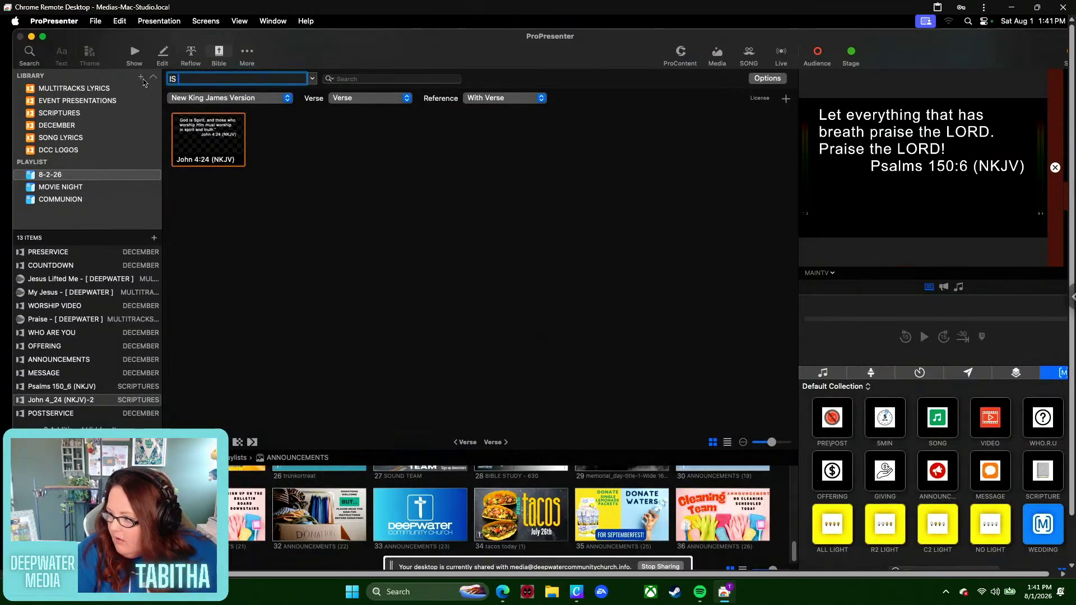
pyautogui.write('aiah 25:1')
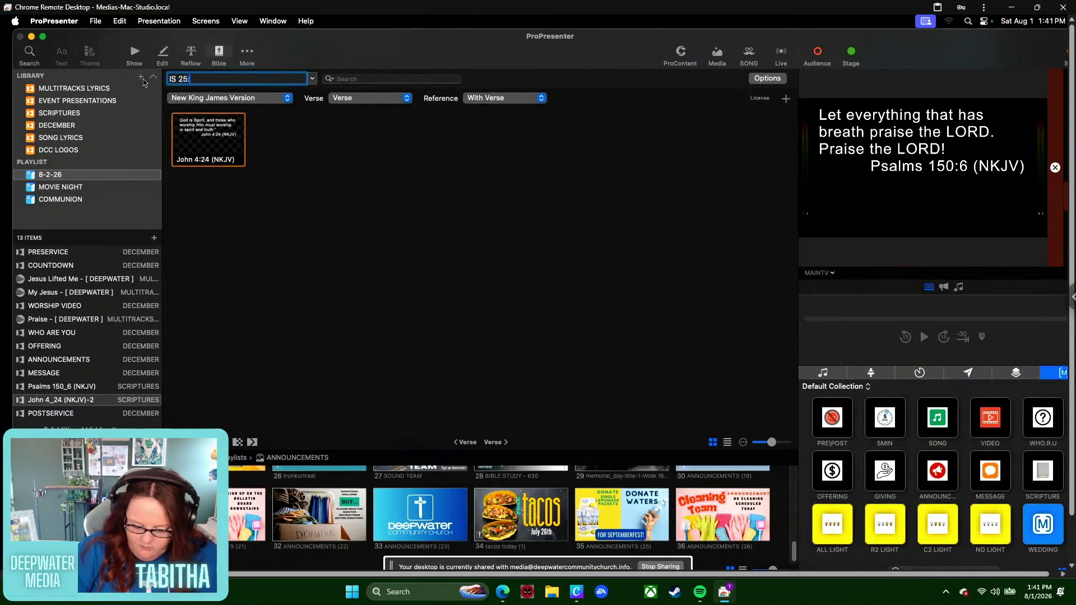
pyautogui.press('Return')
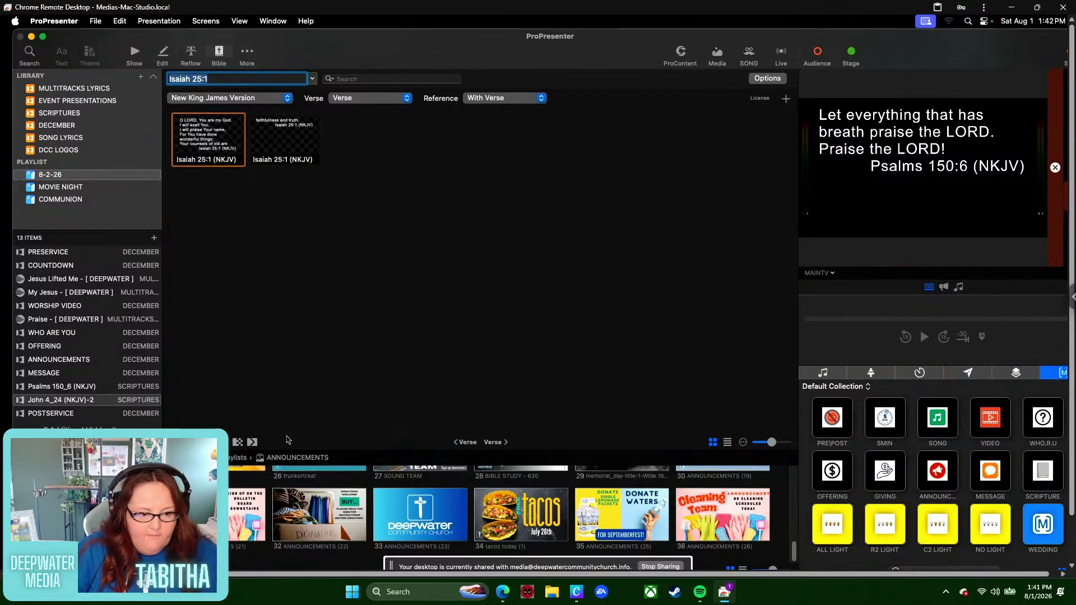
pyautogui.click(237, 443)
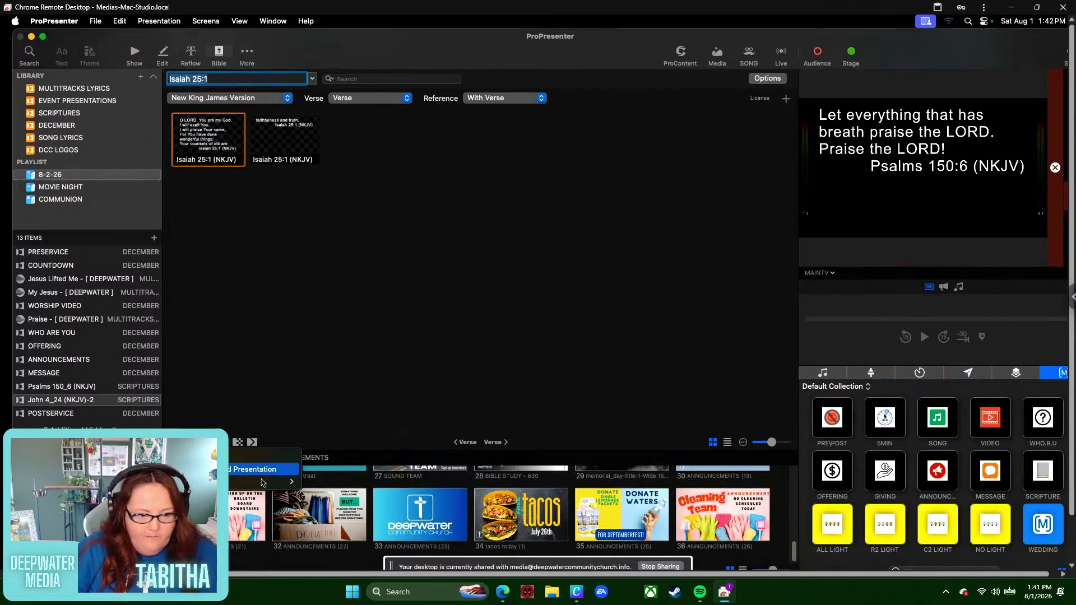
pyautogui.click(321, 486)
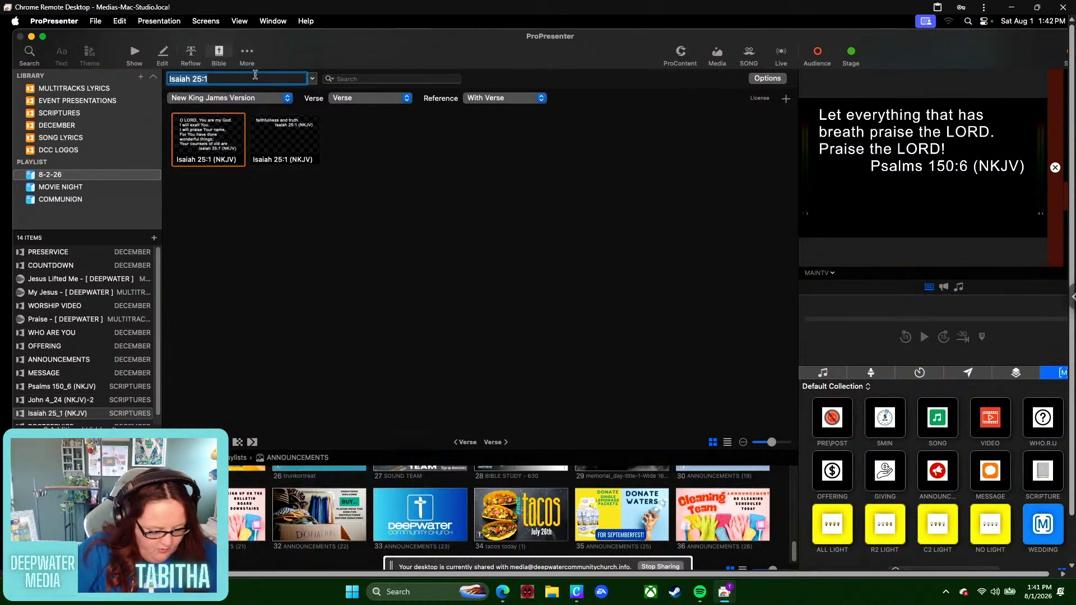
# - Look up Psalms 103:1 in the New King James Version and save it to the 8-2-26 playlist after Isaiah 25:1
pyautogui.write('PS 103:')
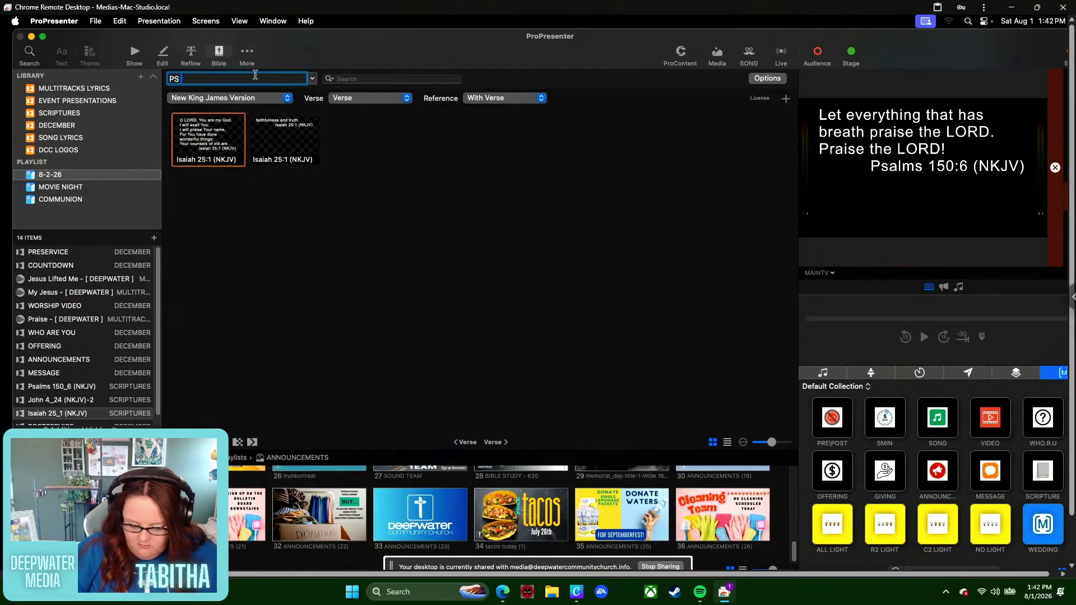
pyautogui.write('1')
pyautogui.press('Return')
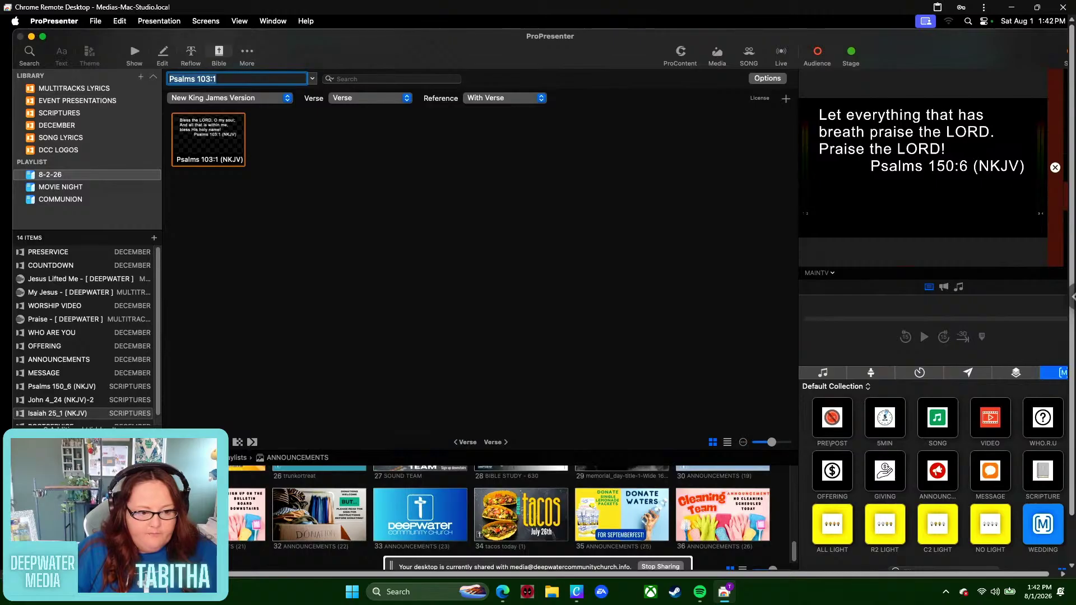
pyautogui.click(193, 442)
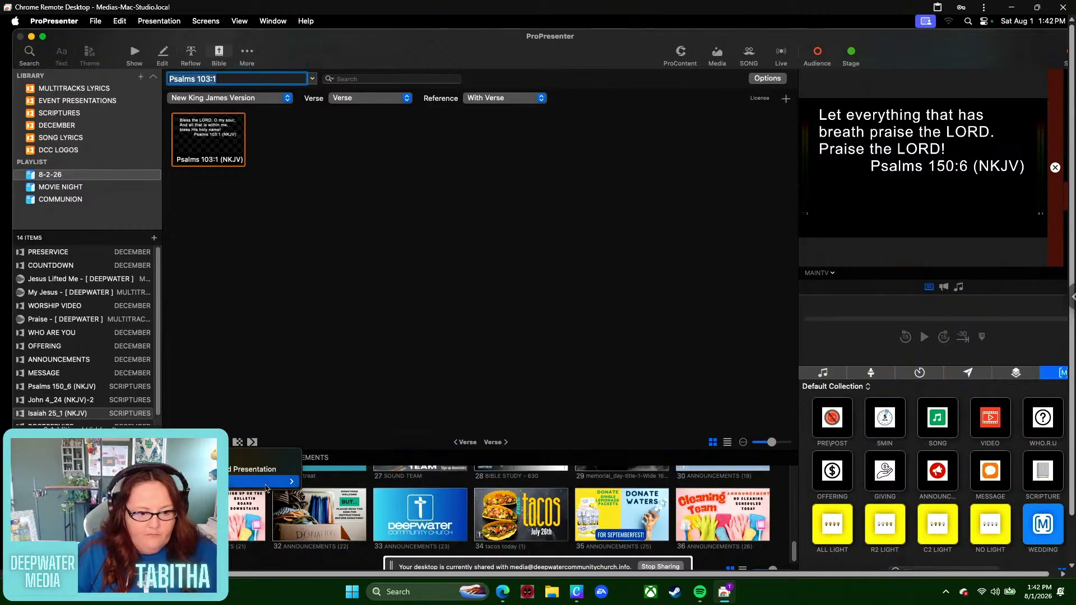
pyautogui.moveTo(273, 486)
pyautogui.click(317, 486)
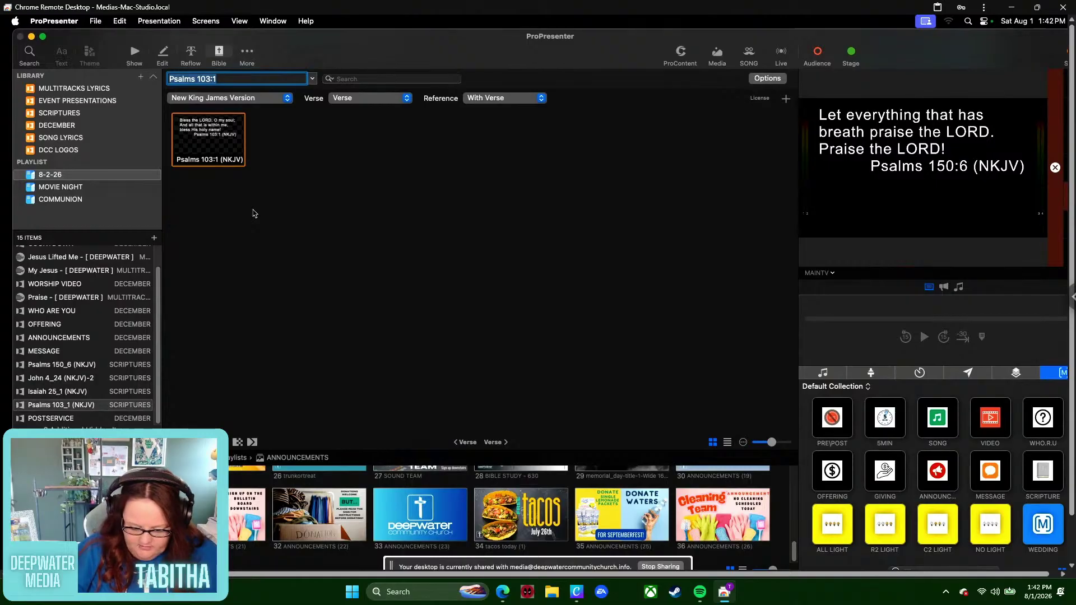
# - Look up 2 Samuel 7:22 in the New King James Version and add it to the 8-2-26 playlist
pyautogui.write('2 SAM ')
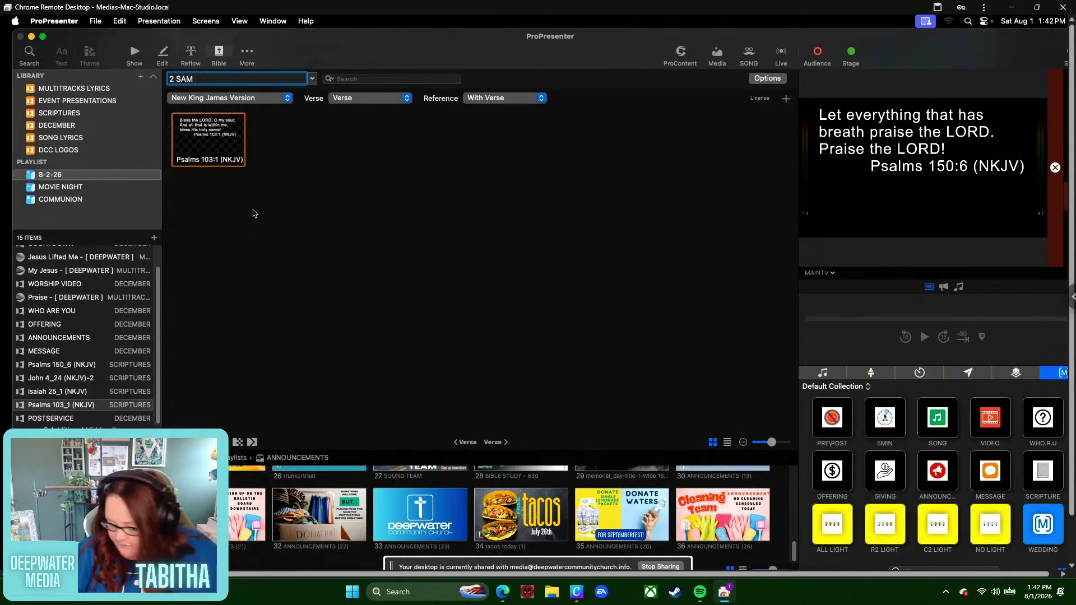
pyautogui.write('7:22')
pyautogui.press('Return')
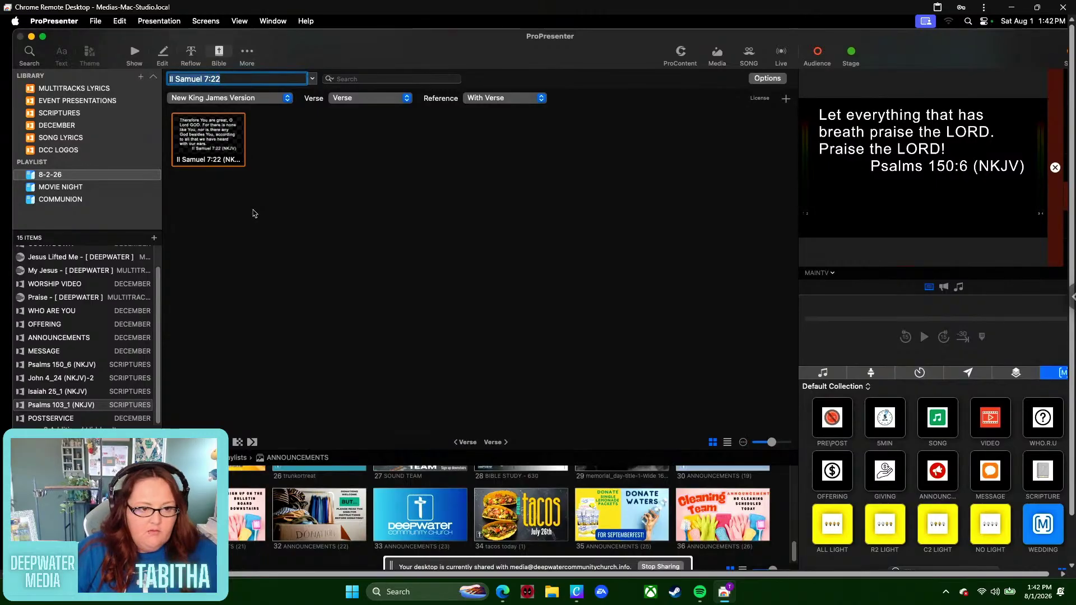
pyautogui.click(252, 443)
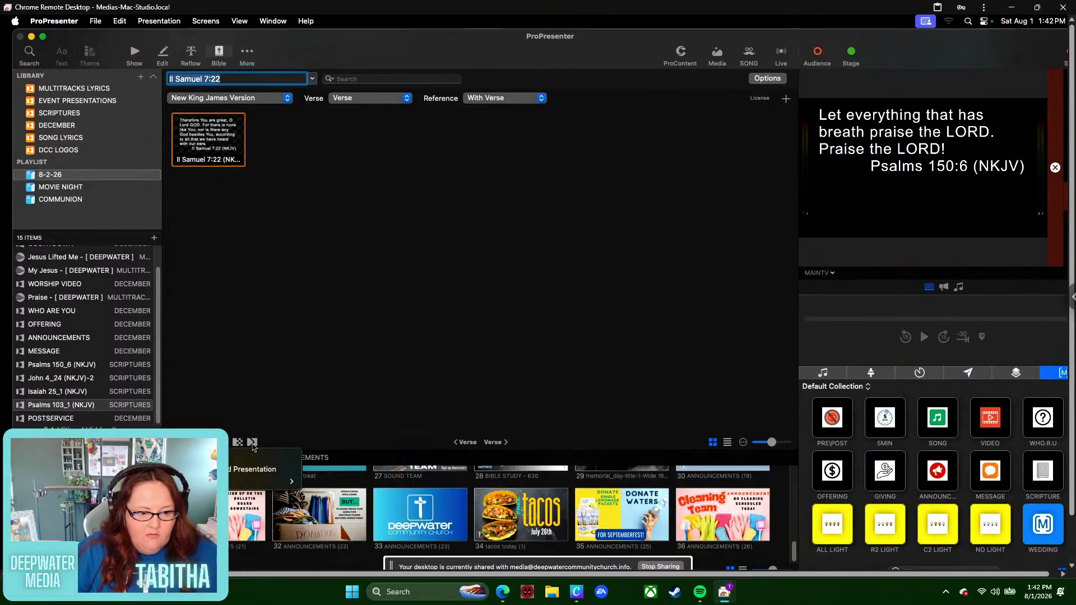
pyautogui.moveTo(280, 481)
pyautogui.click(319, 483)
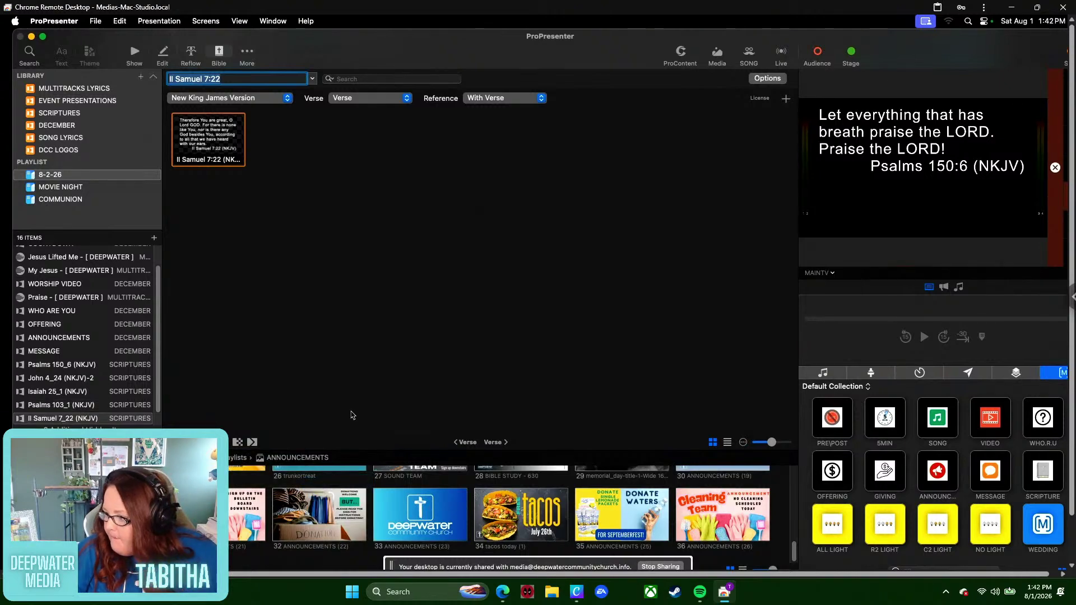
# - Look up Acts 16:25 in the Bible and add the verse to the 8-2-26 playlist
pyautogui.write('A')
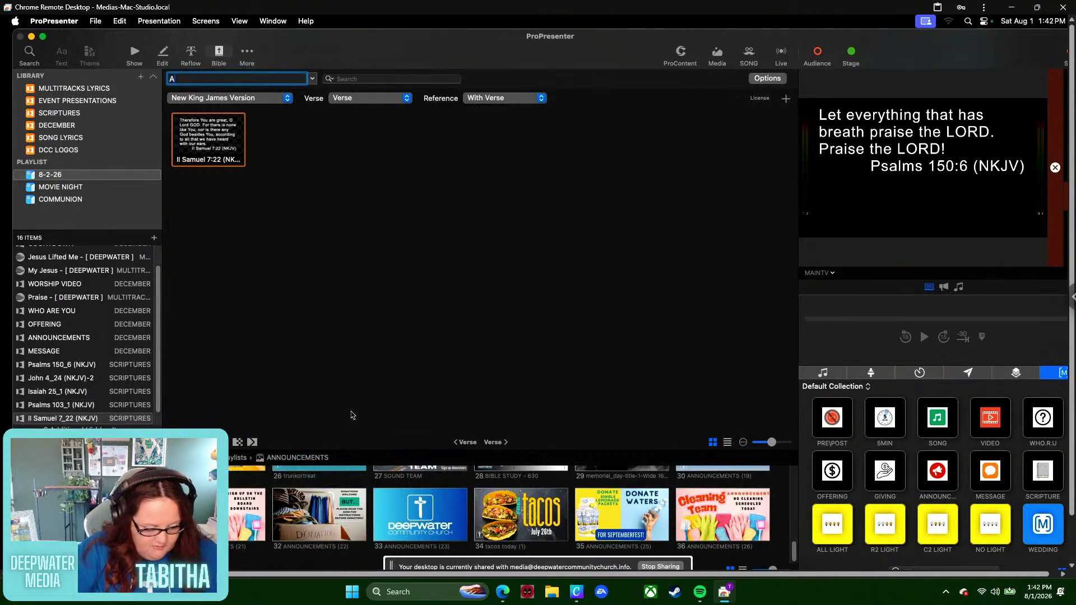
pyautogui.write('CT 16')
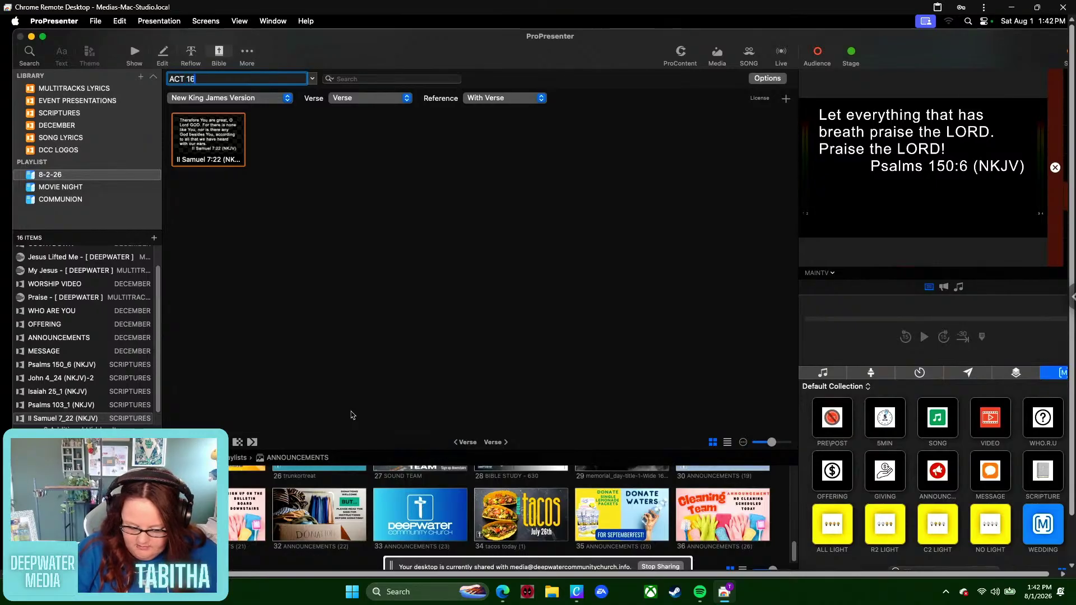
pyautogui.write(':25')
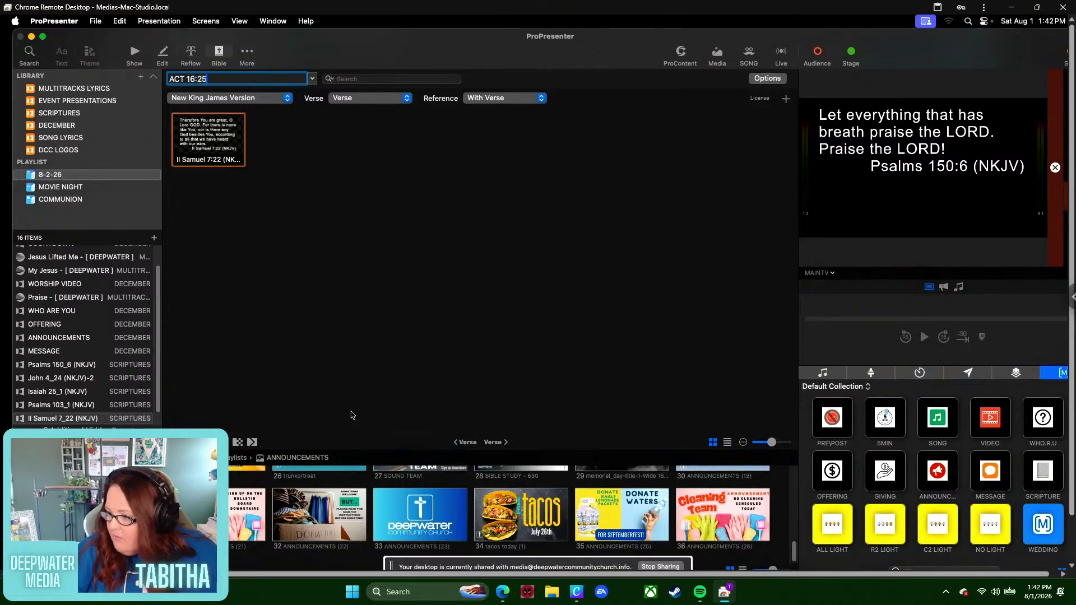
pyautogui.press('Return')
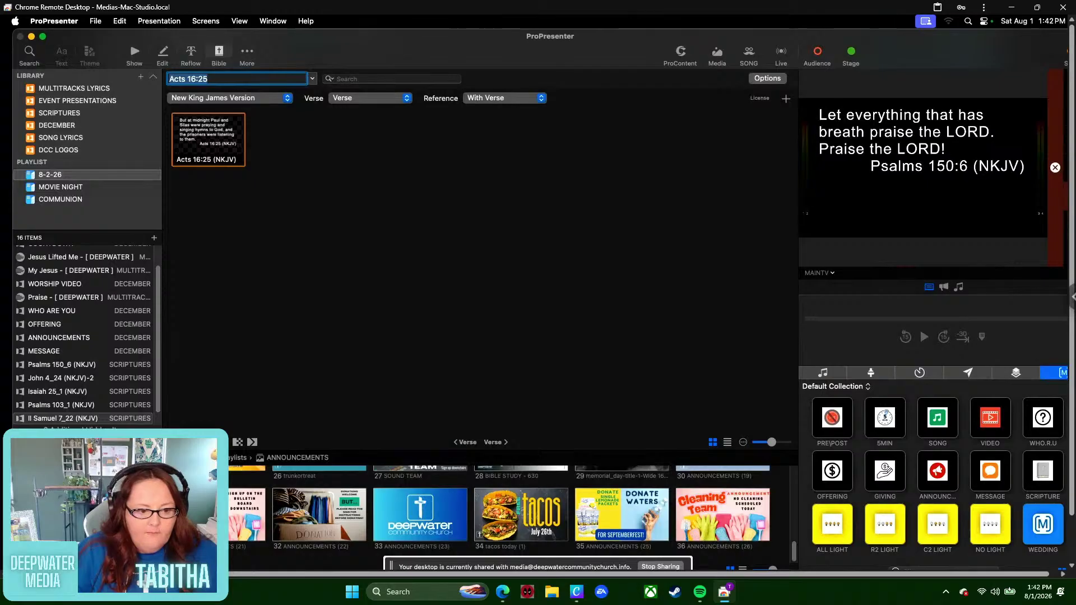
pyautogui.rightClick(184, 451)
pyautogui.moveTo(289, 482)
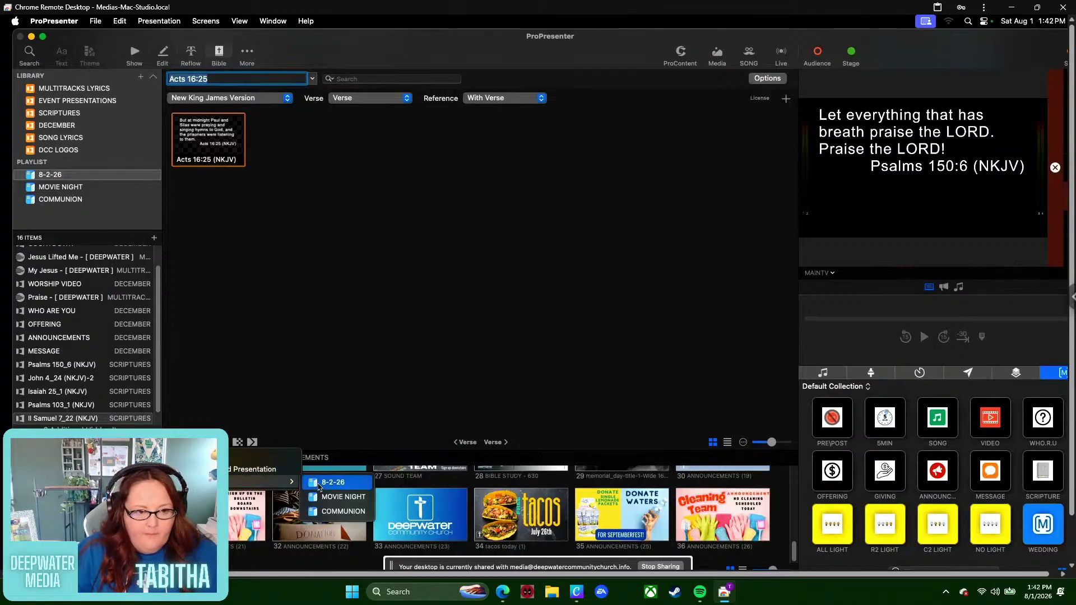
pyautogui.click(331, 482)
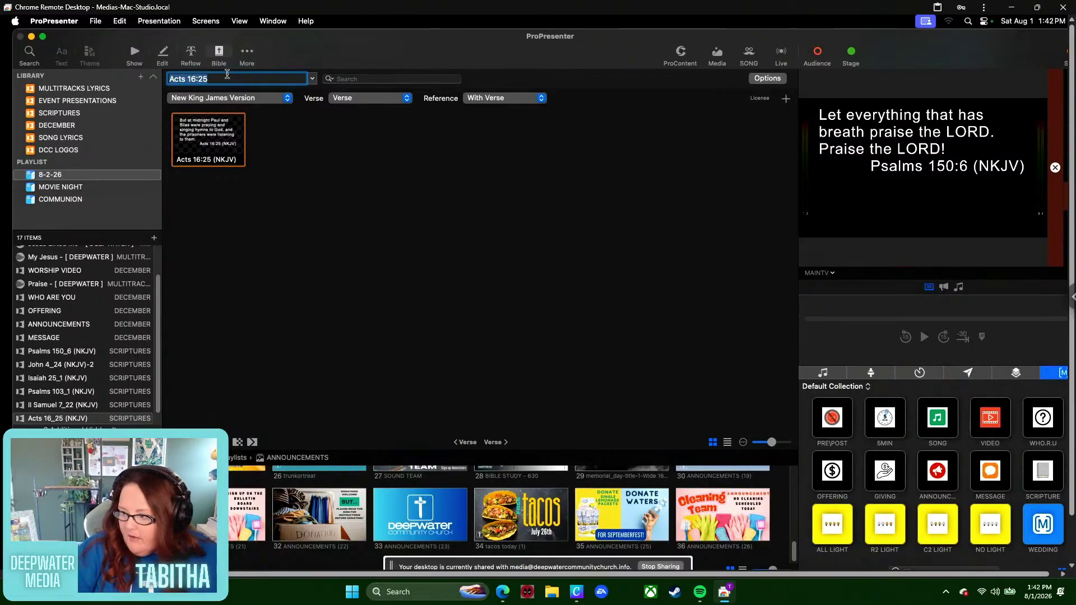
# - Look up Romans 6:23 in the Bible and add the verse to the 8-2-26 playlist
pyautogui.write('ROMANS 6')
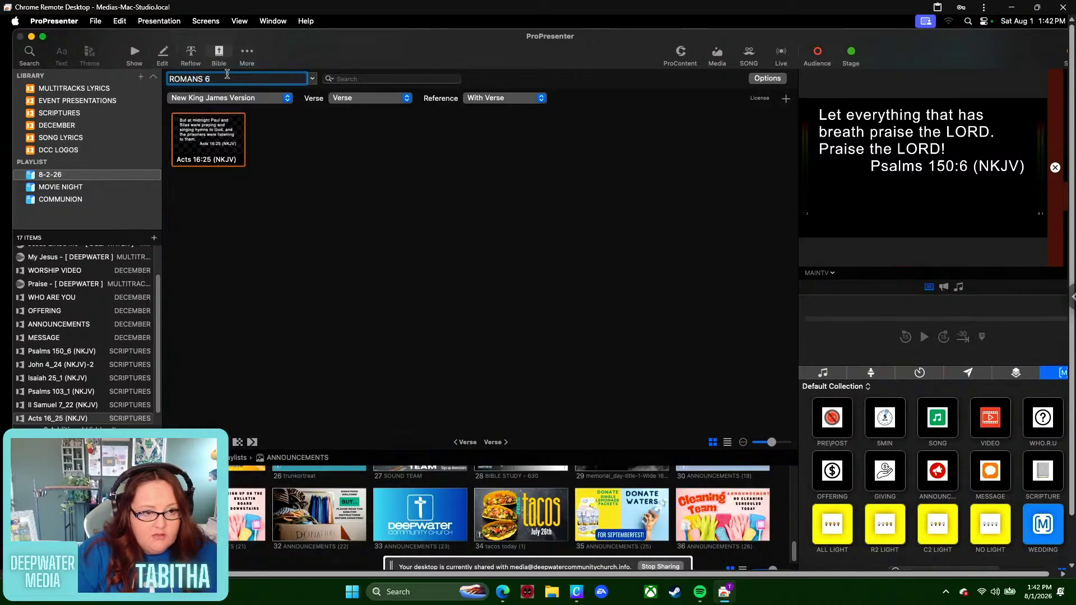
pyautogui.write(':12')
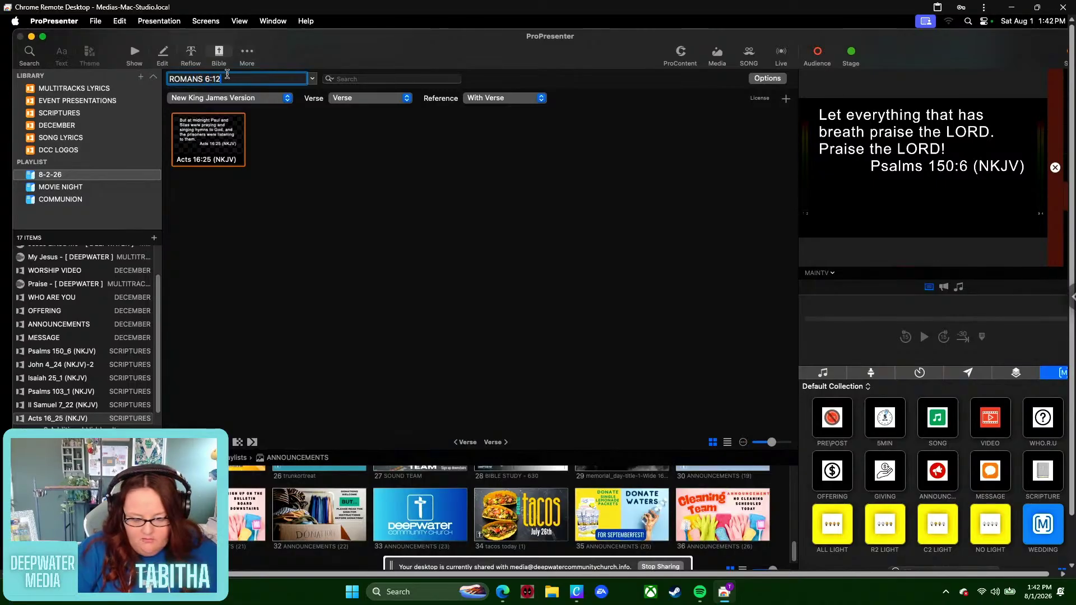
pyautogui.press('BackSpace')
pyautogui.press('BackSpace')
pyautogui.write('23')
pyautogui.press('Return')
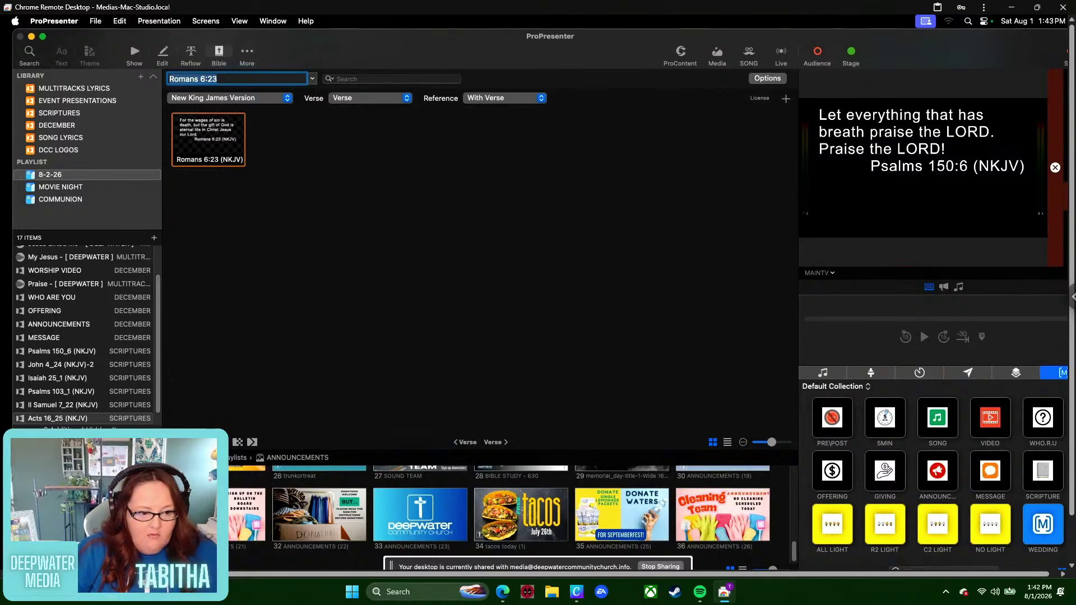
pyautogui.click(194, 442)
pyautogui.moveTo(268, 480)
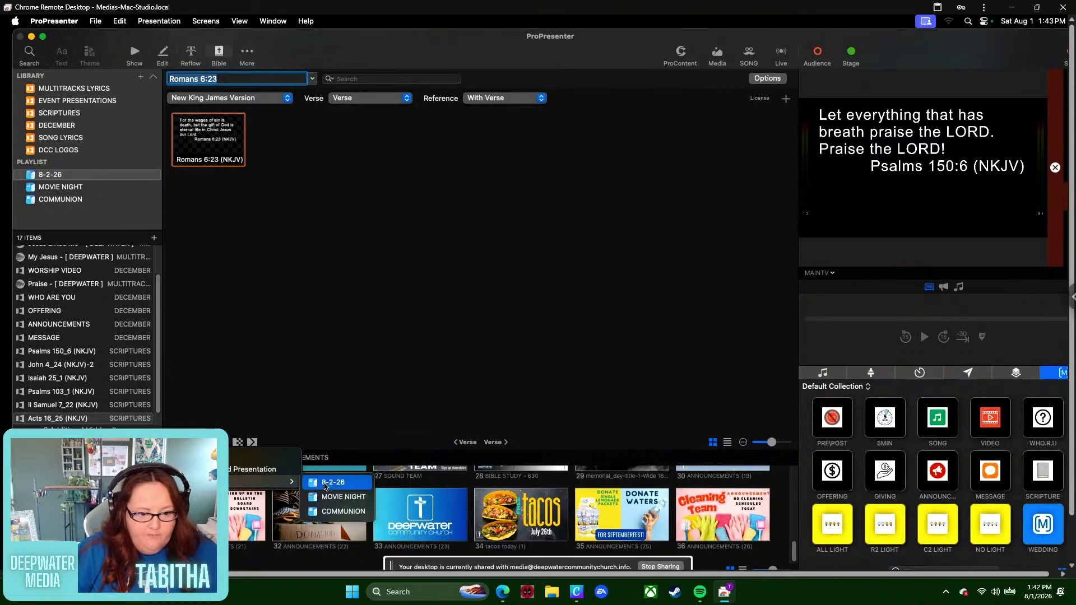
pyautogui.click(331, 483)
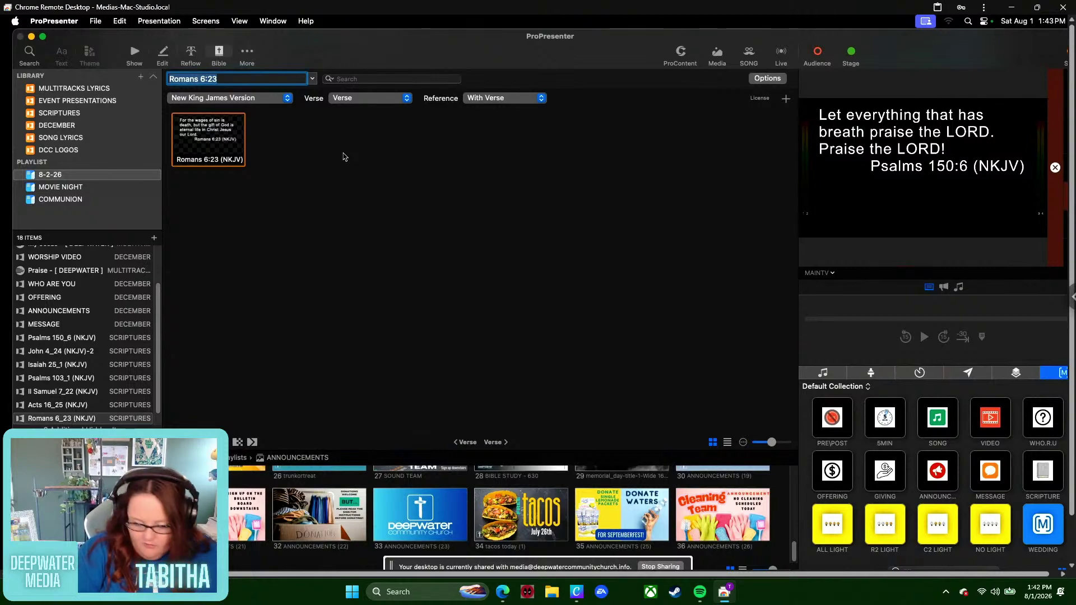
# - Look up Matthew 6:14-15 in the Bible and add both verses to the 8-2-26 playlist
pyautogui.write('MAT ')
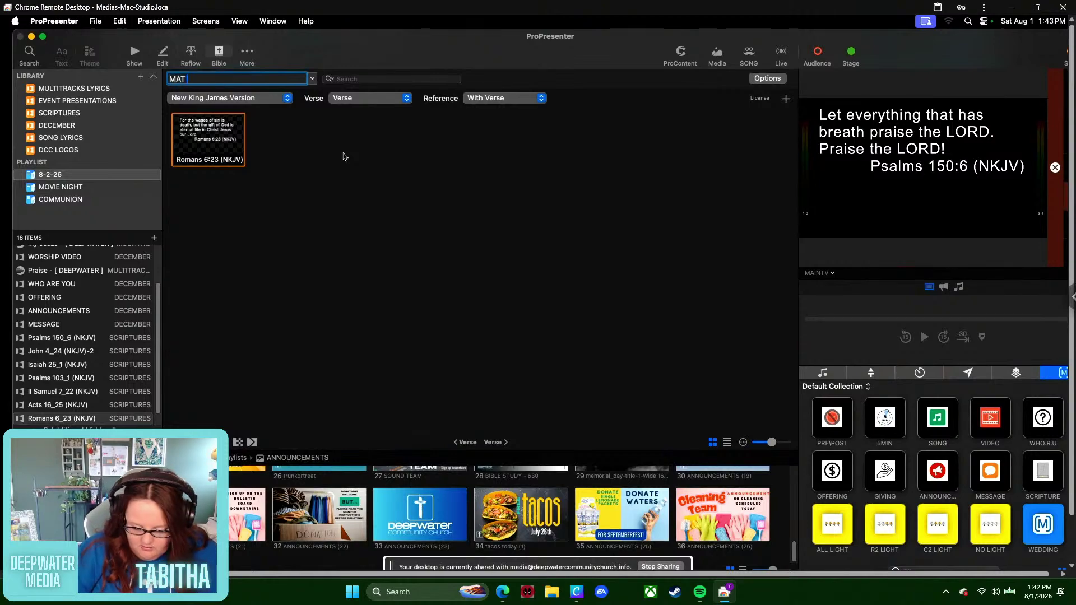
pyautogui.write('6:14-15')
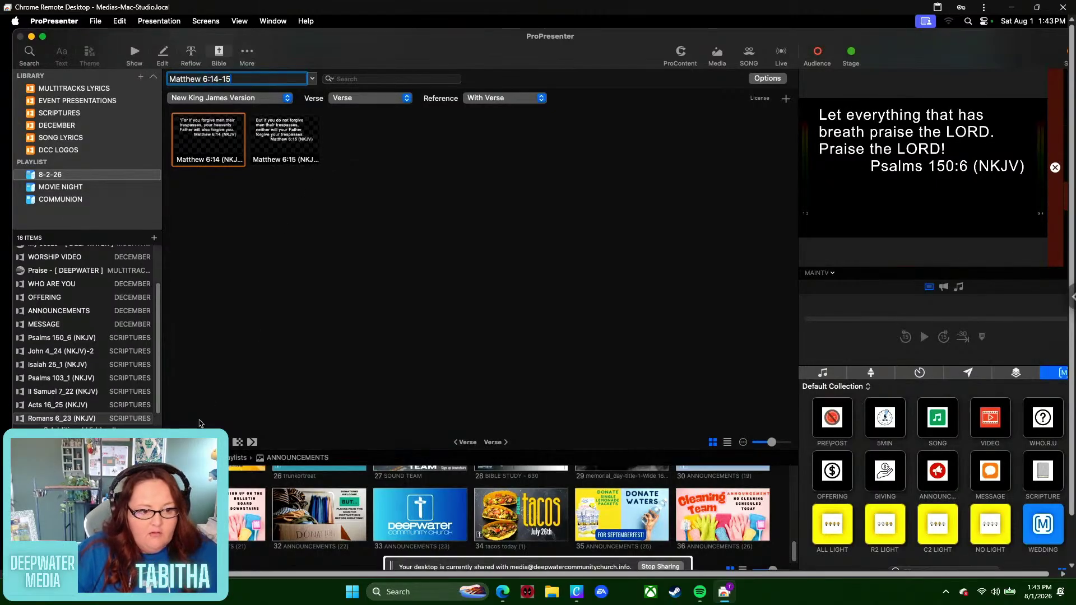
pyautogui.click(194, 442)
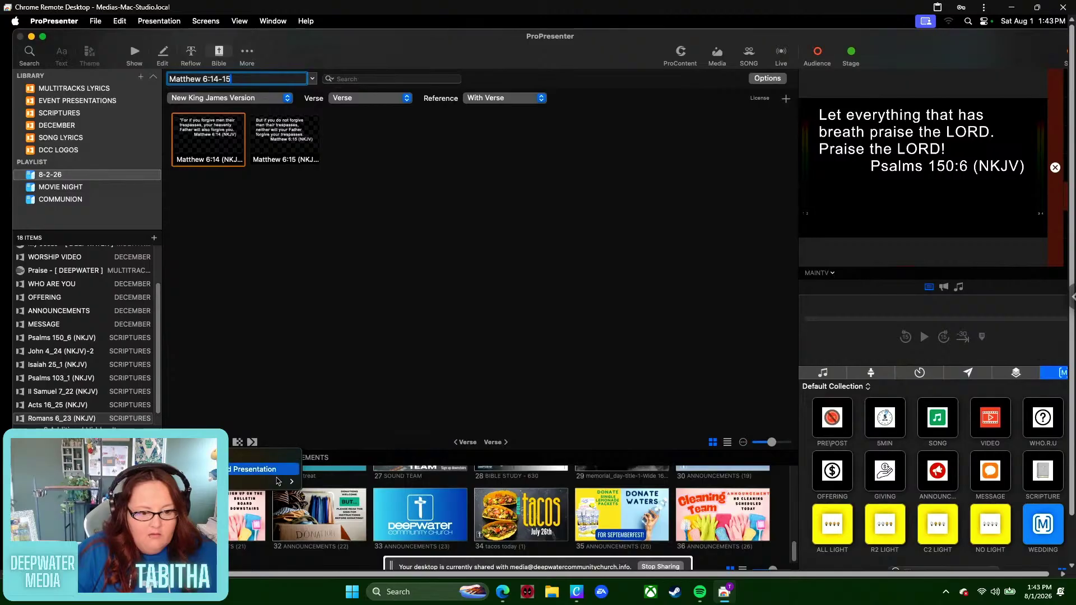
pyautogui.moveTo(279, 482)
pyautogui.click(329, 483)
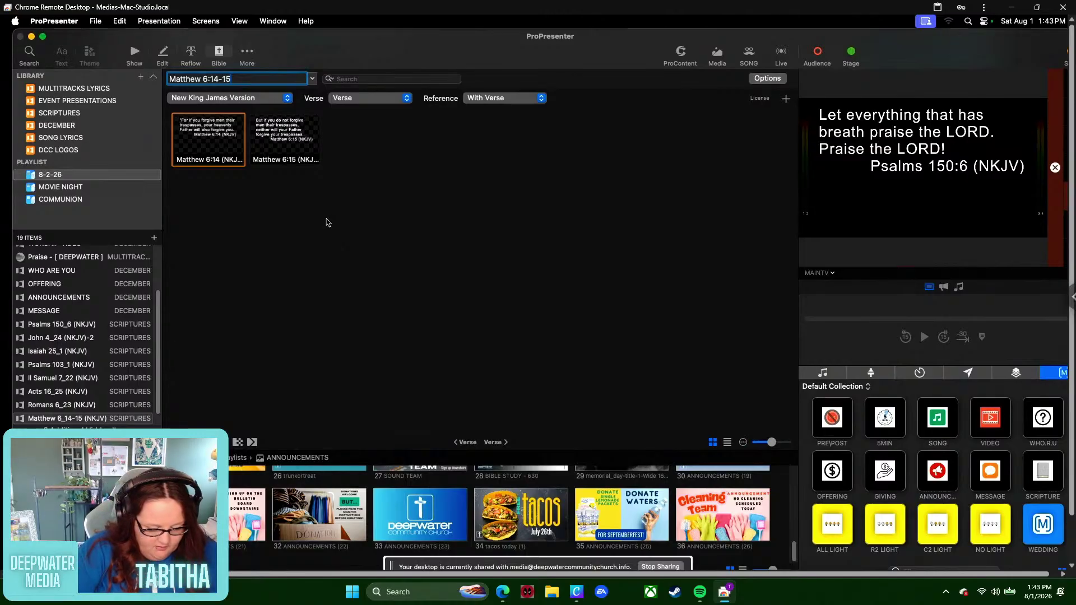
pyautogui.write('MARK 11:2')
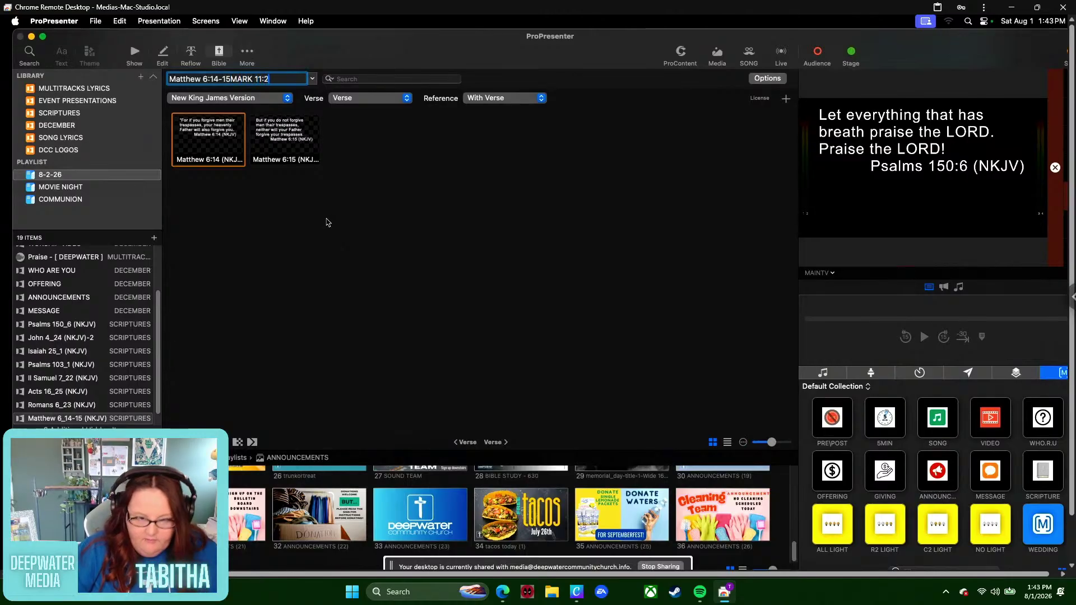
pyautogui.write('5')
pyautogui.press('Return')
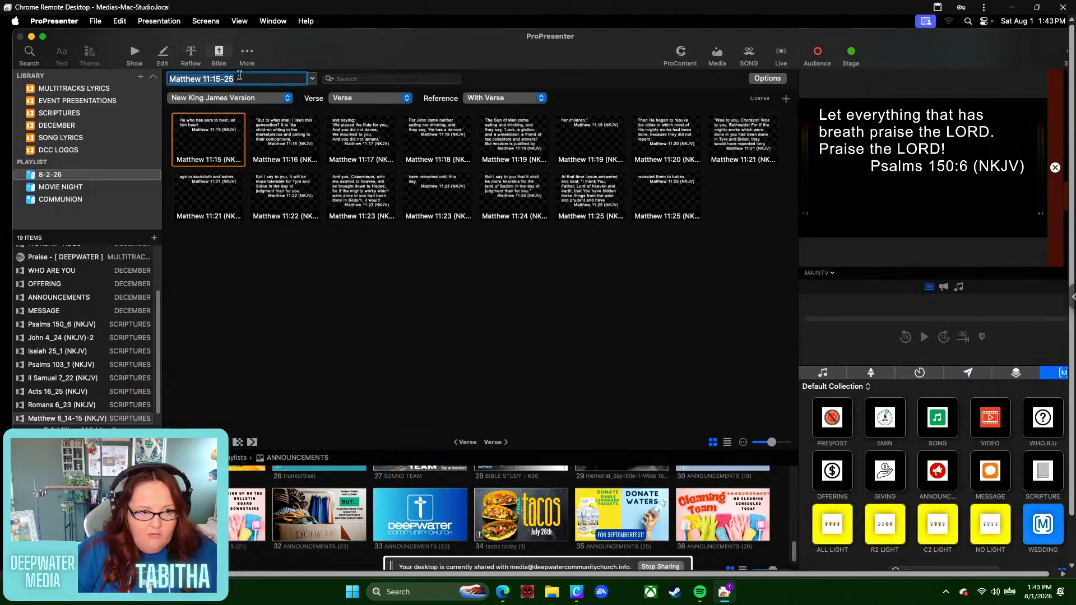
# - Replace the Bible reference with Mark 11:25 and add the verse to the 8-2-26 playlist
pyautogui.write('M')
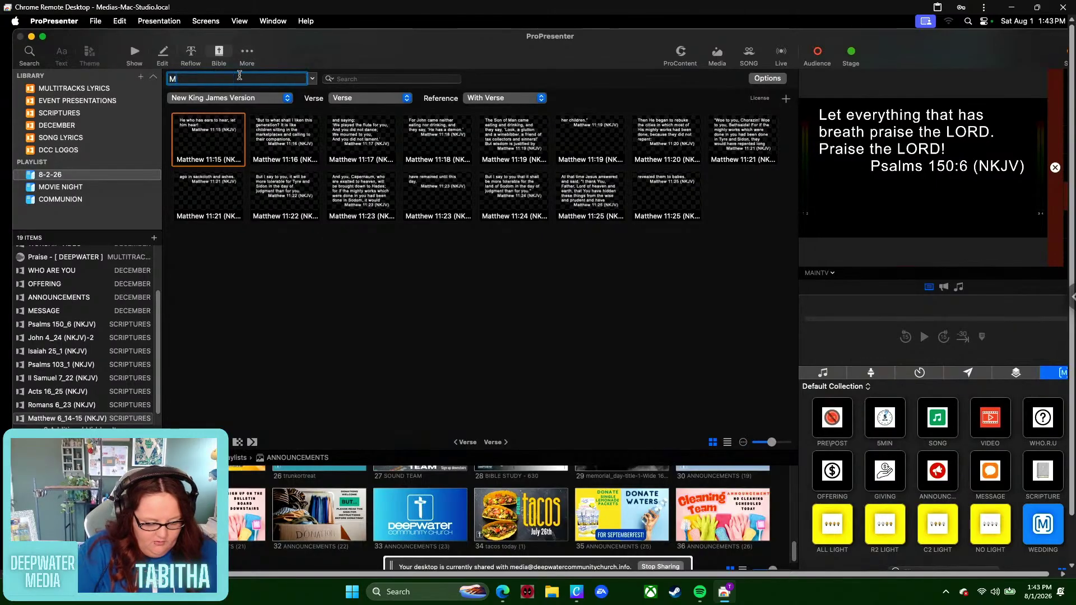
pyautogui.write('ARK')
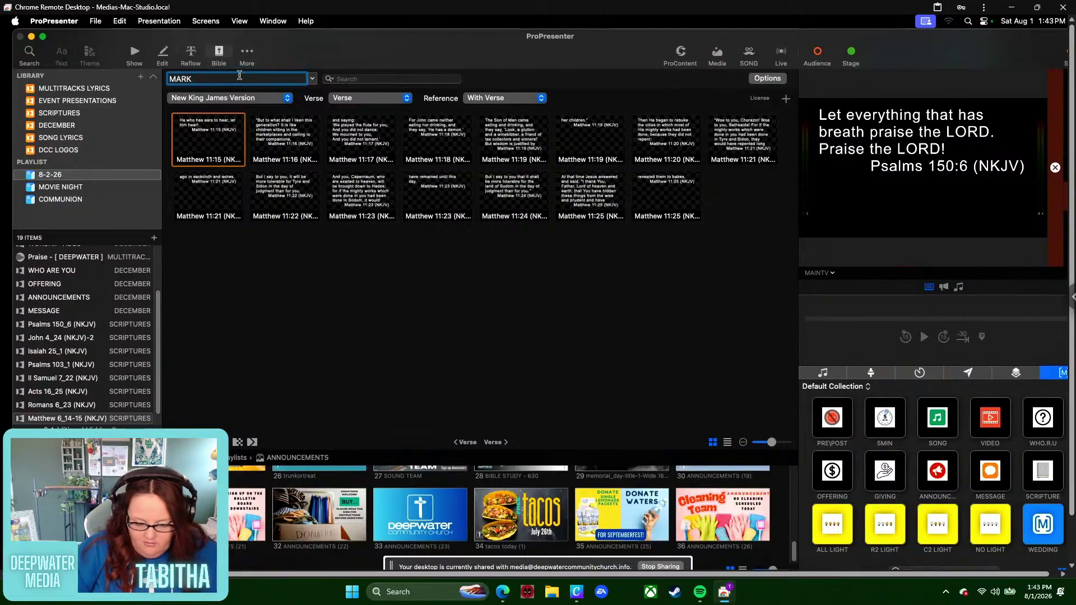
pyautogui.write(' 11:25')
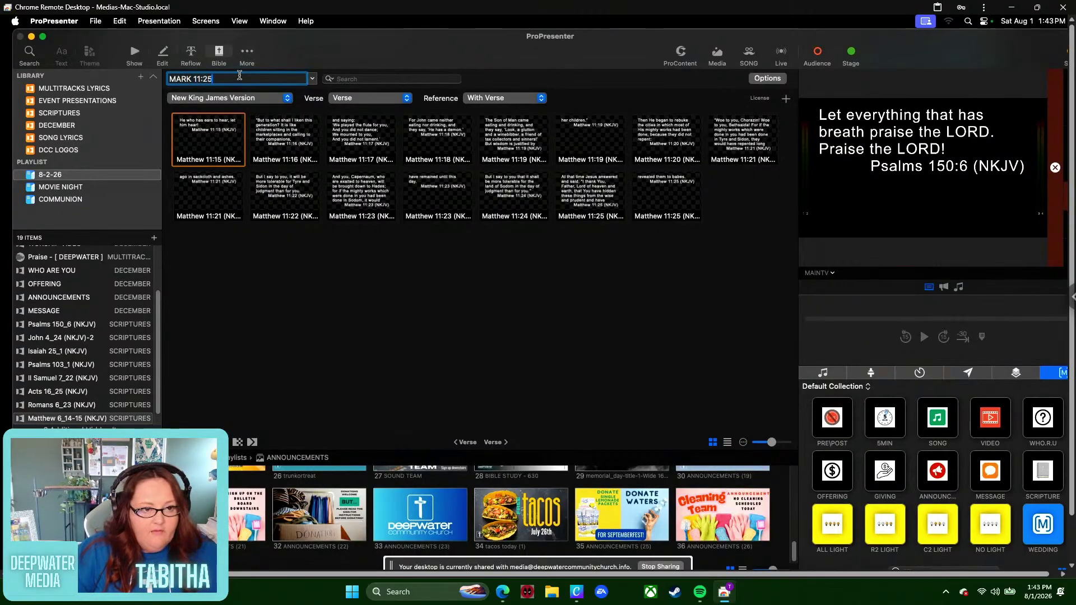
pyautogui.press('Return')
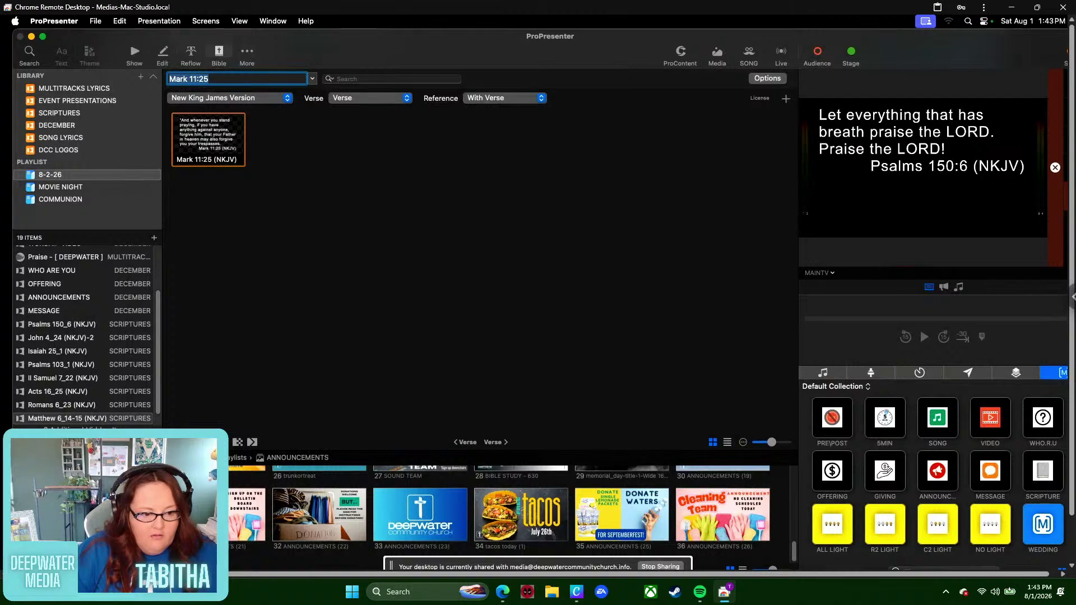
pyautogui.click(190, 443)
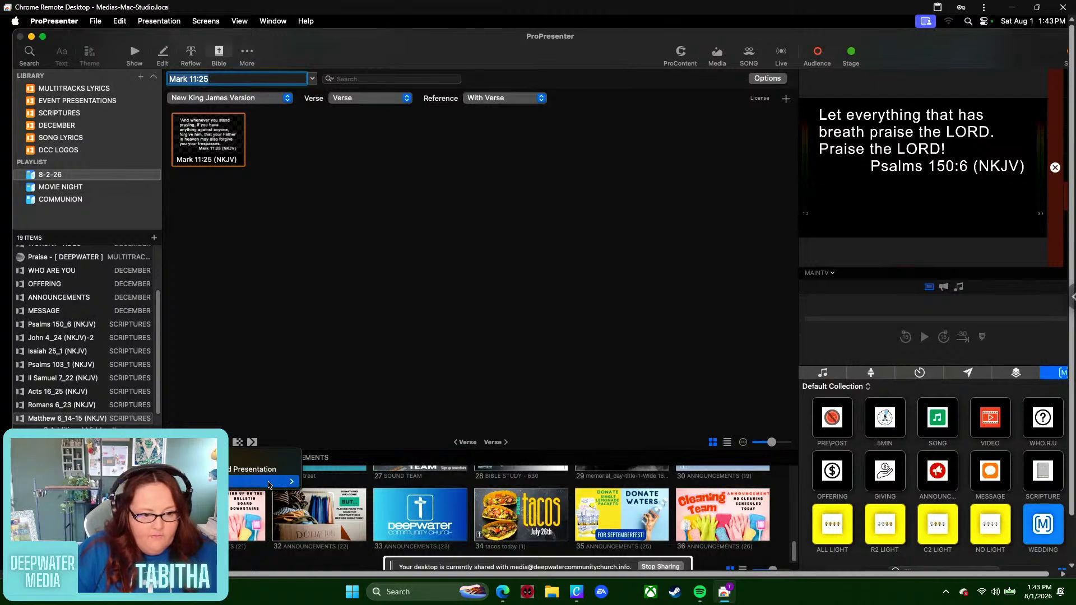
pyautogui.moveTo(272, 483)
pyautogui.click(315, 483)
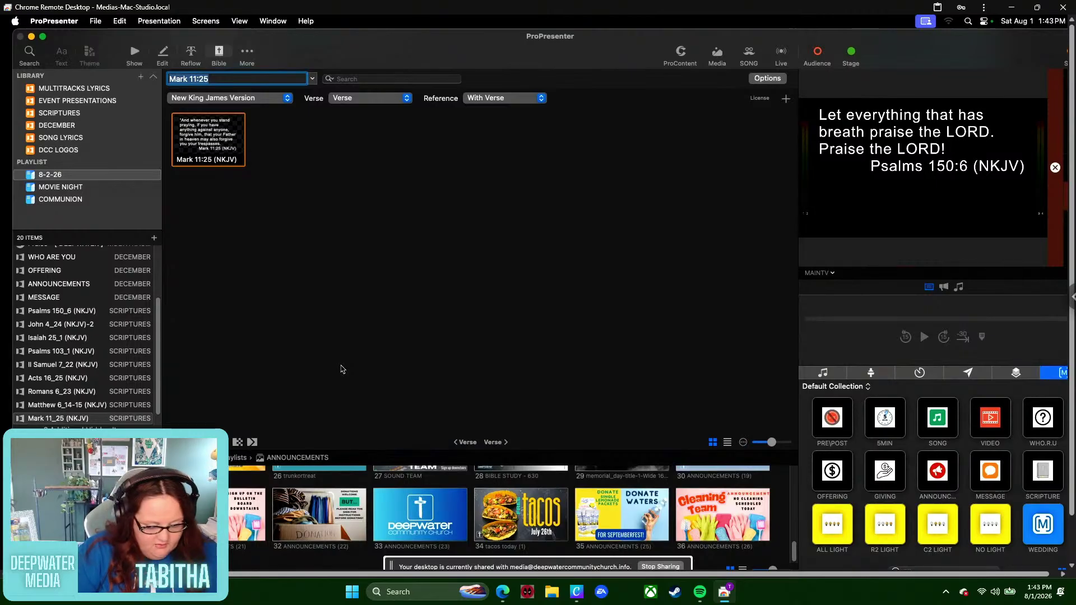
# - Look up Ephesians 4:32 in the Bible and add the verse to the 8-2-26 playlist
pyautogui.write('EPH')
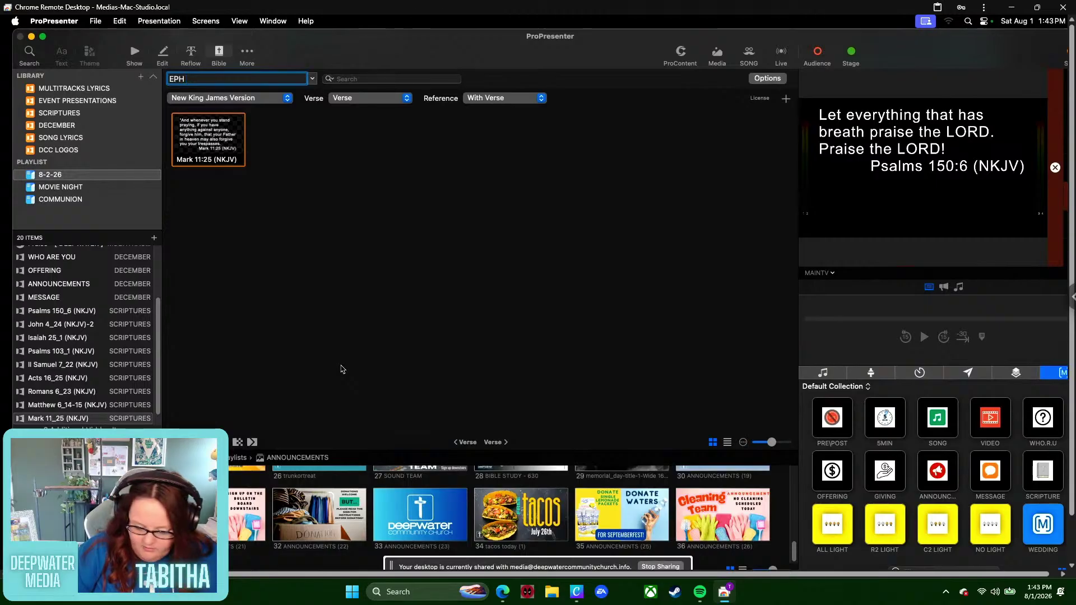
pyautogui.write(' 4:32')
pyautogui.press('Return')
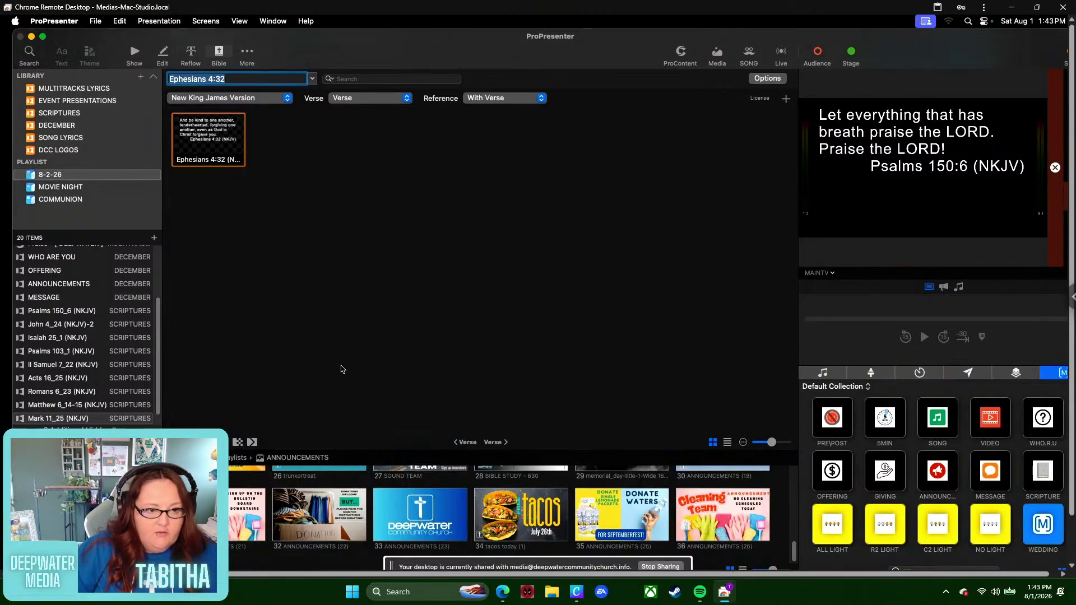
pyautogui.click(222, 442)
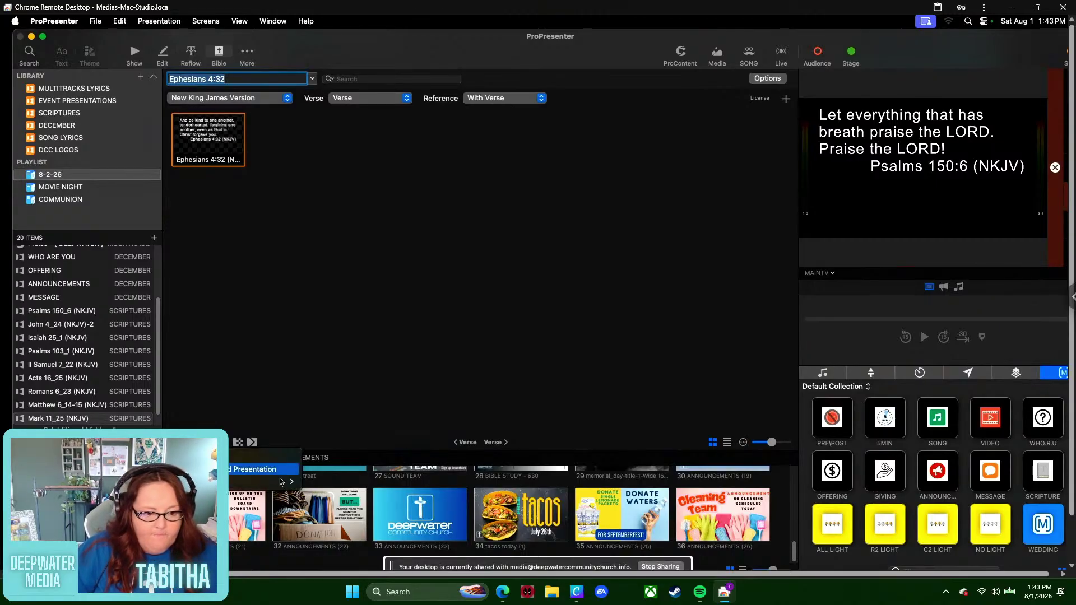
pyautogui.click(313, 484)
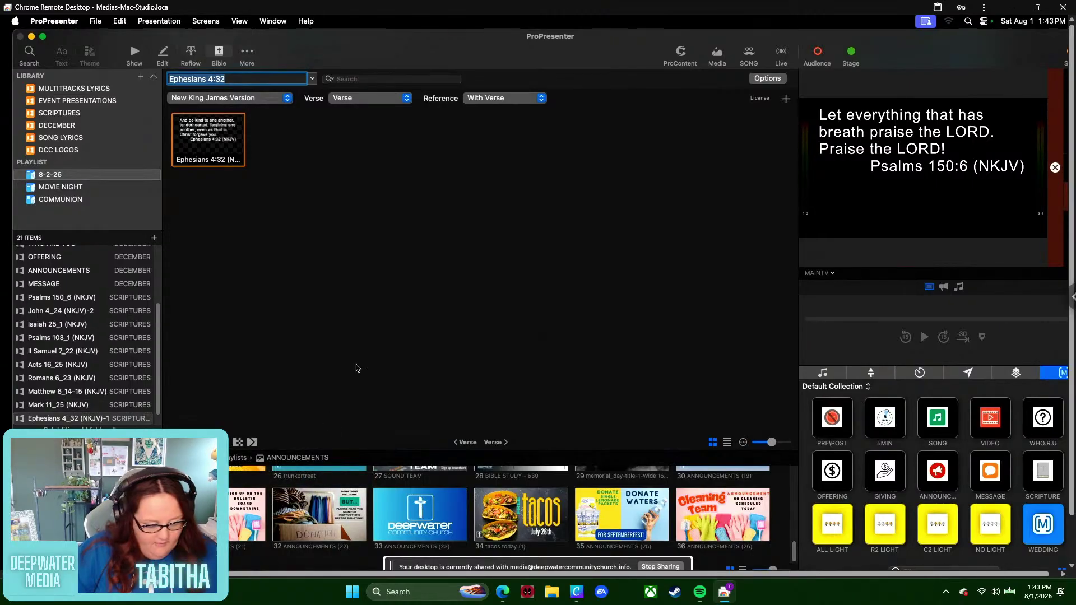
# - Look up Revelation 12:10 in the Bible and add the verse to the 8-2-26 playlist
pyautogui.write('REV')
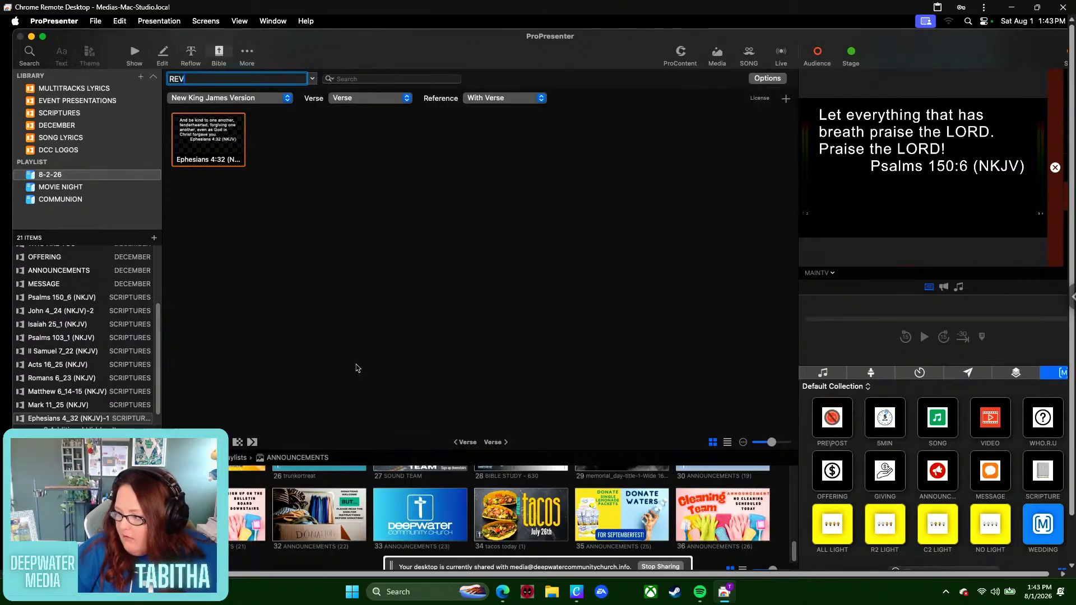
pyautogui.write(' 1')
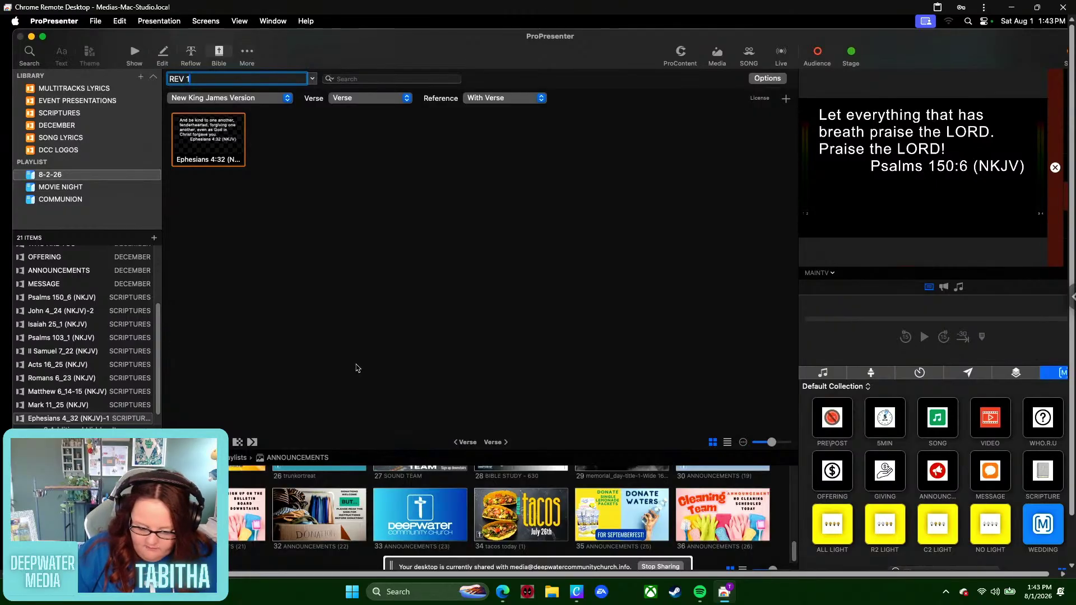
pyautogui.write('2:10')
pyautogui.press('Return')
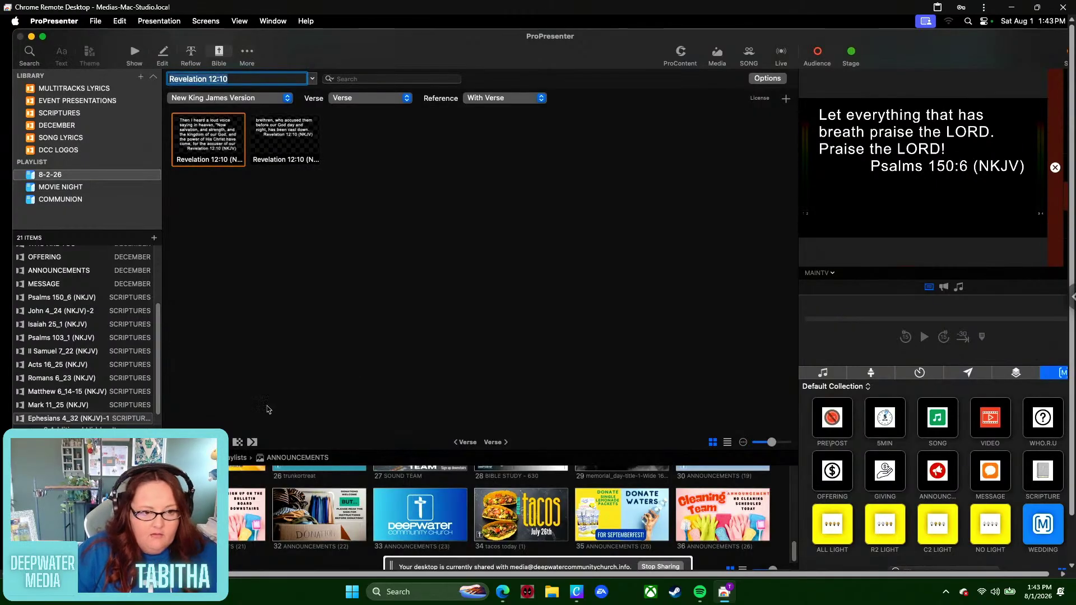
pyautogui.click(193, 443)
pyautogui.moveTo(279, 482)
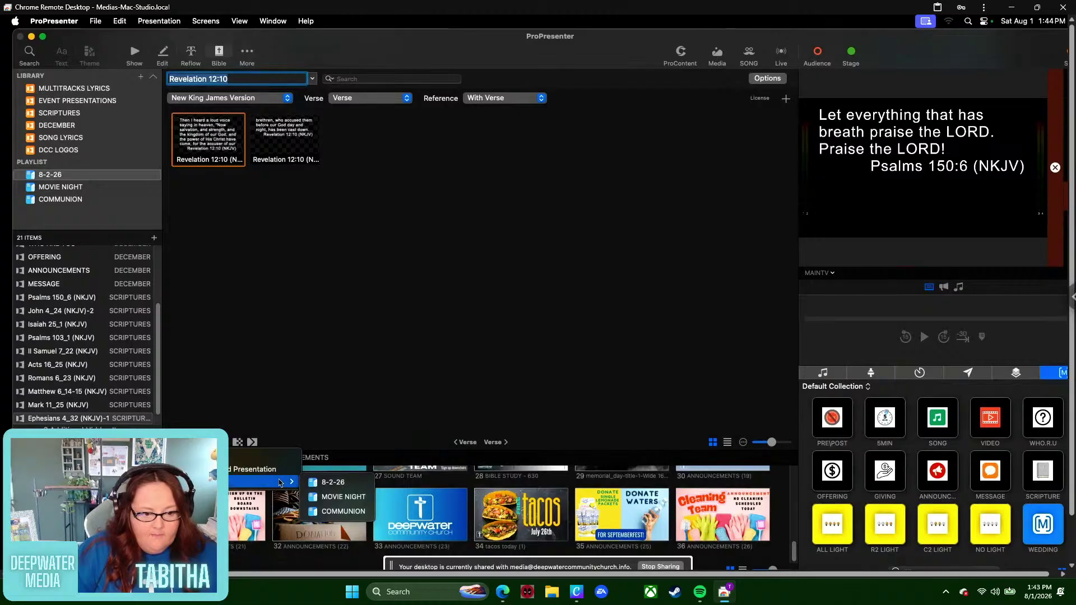
pyautogui.click(313, 484)
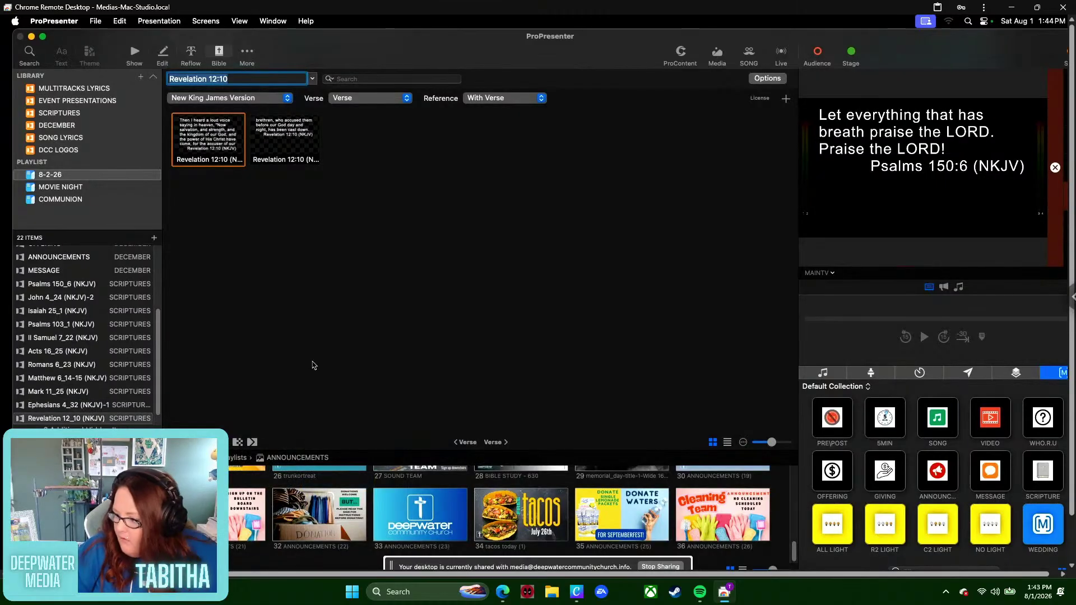
# - Look up Galatians 5:16 in the Bible and add the verse to the 8-2-26 playlist
pyautogui.write('GAL 5')
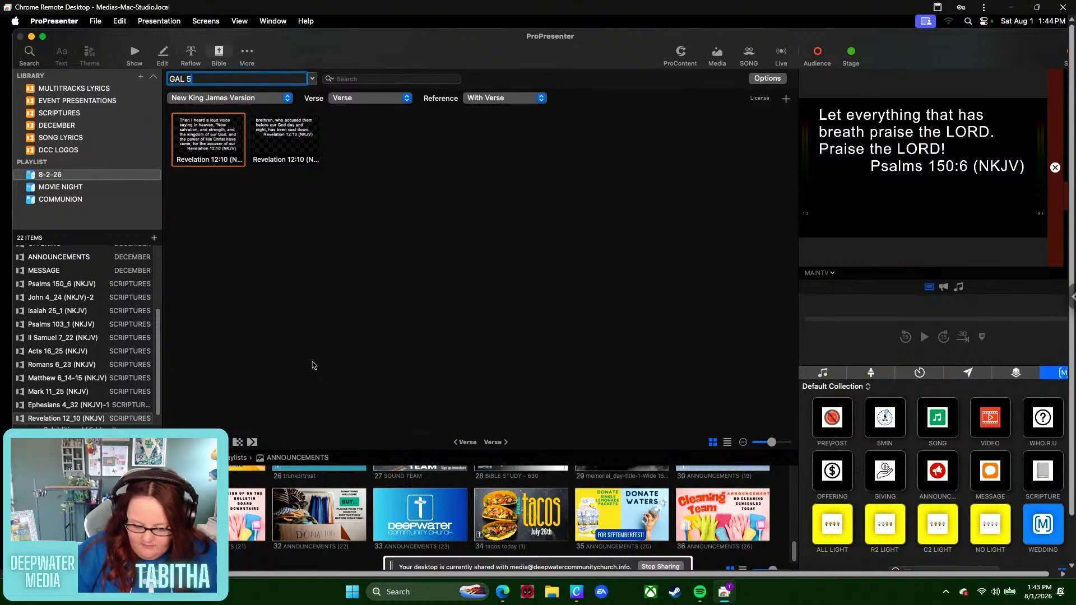
pyautogui.write(':16')
pyautogui.press('Return')
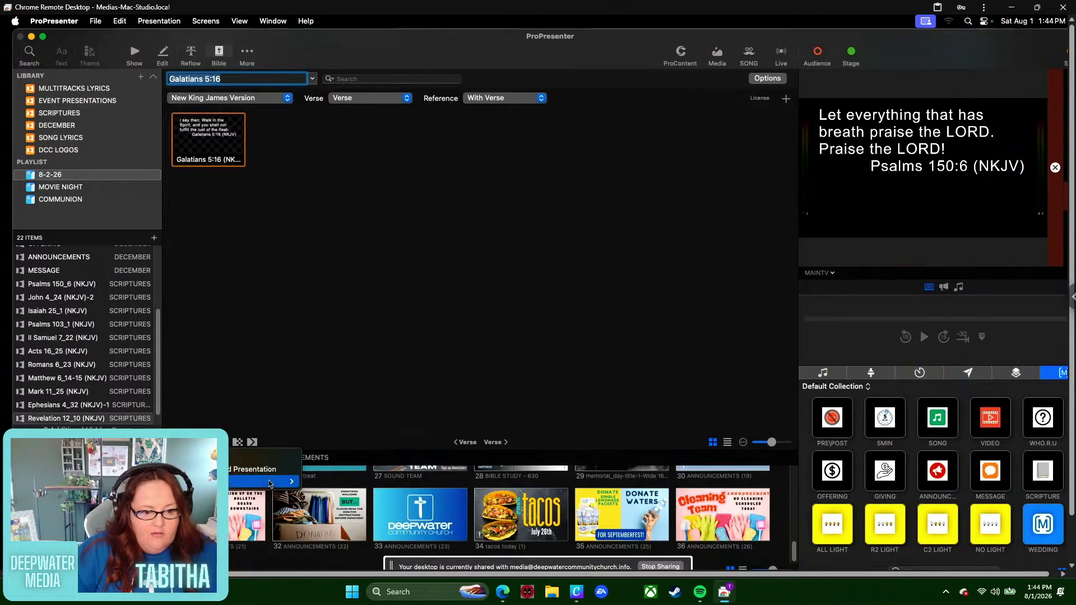
pyautogui.moveTo(270, 481)
pyautogui.click(314, 482)
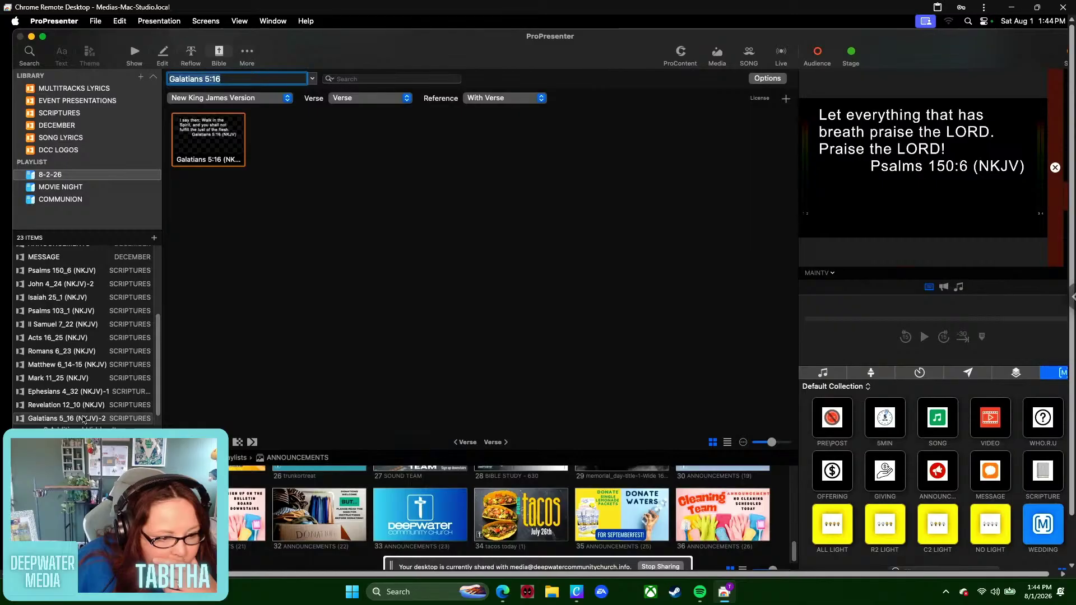
# - Hide the media bin, show the slides of the MESSAGE presentation, and copy its Deepwater Community Church logo slide
pyautogui.scroll(6, 83, 419)
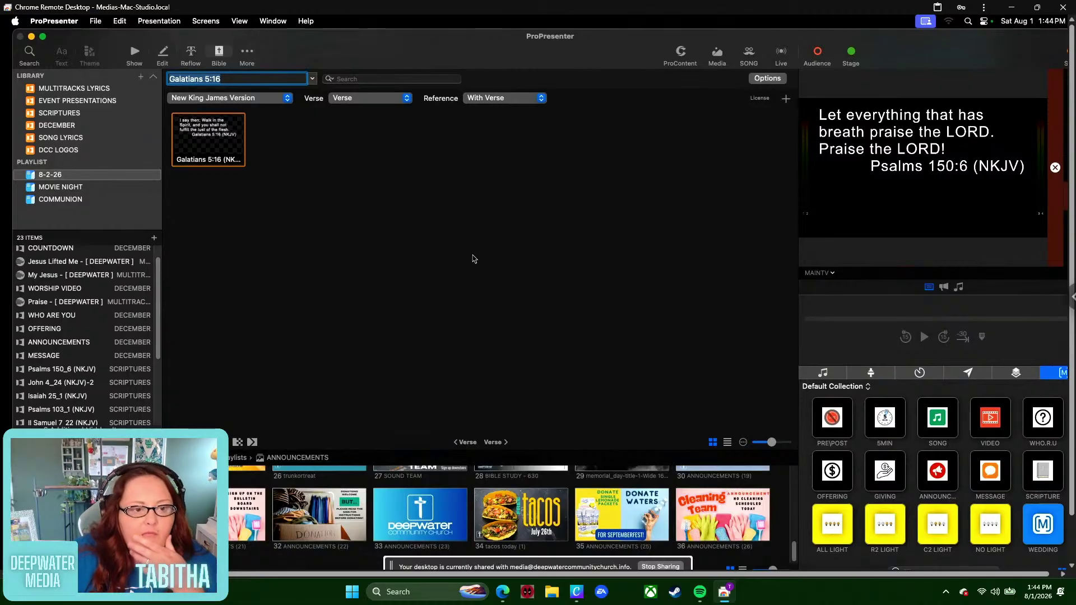
pyautogui.click(716, 59)
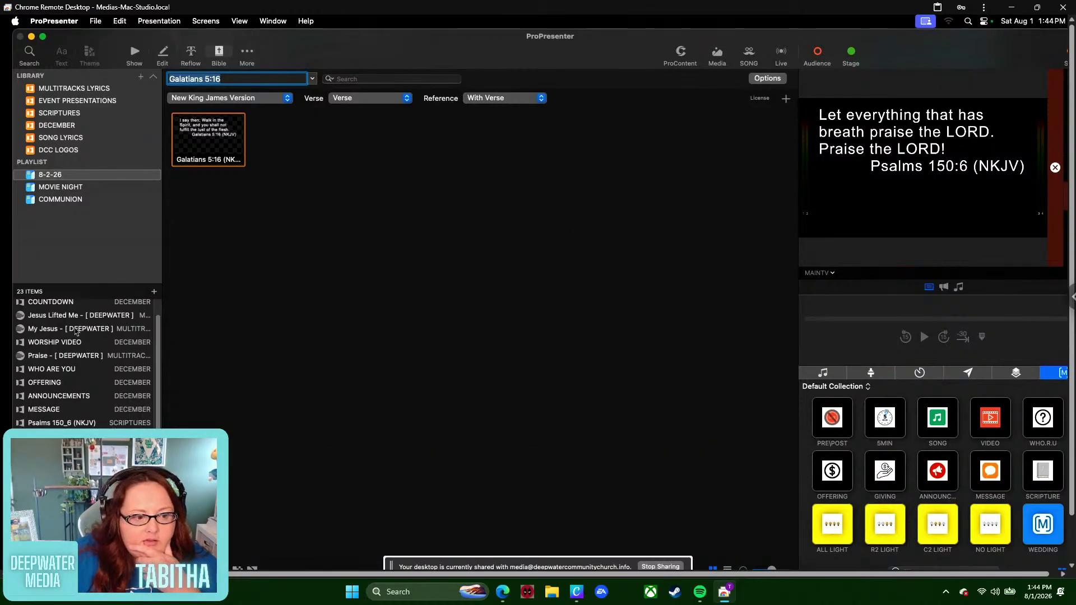
pyautogui.click(134, 56)
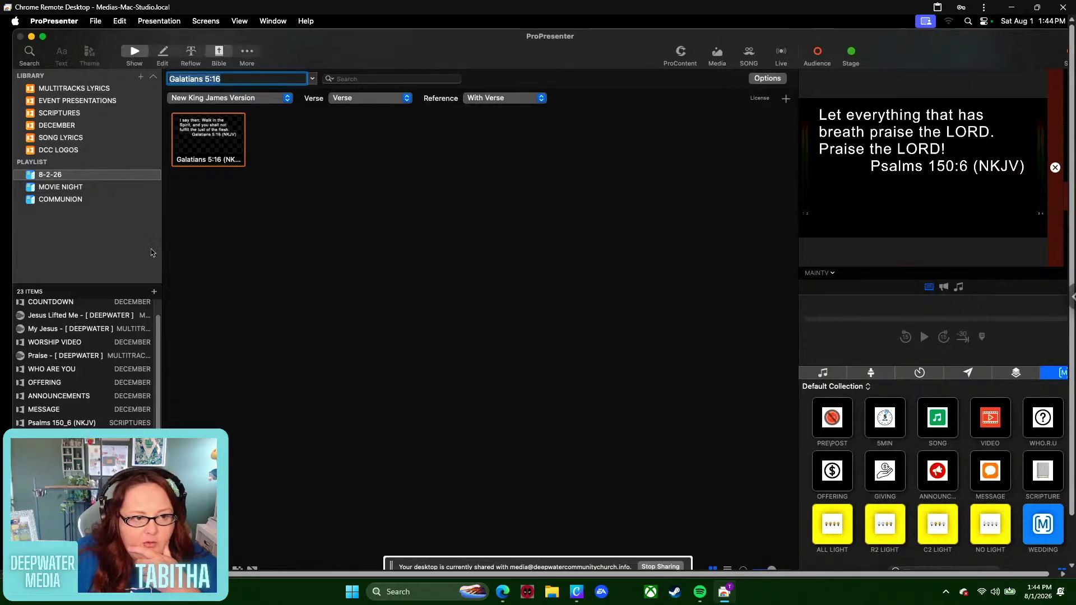
pyautogui.click(54, 411)
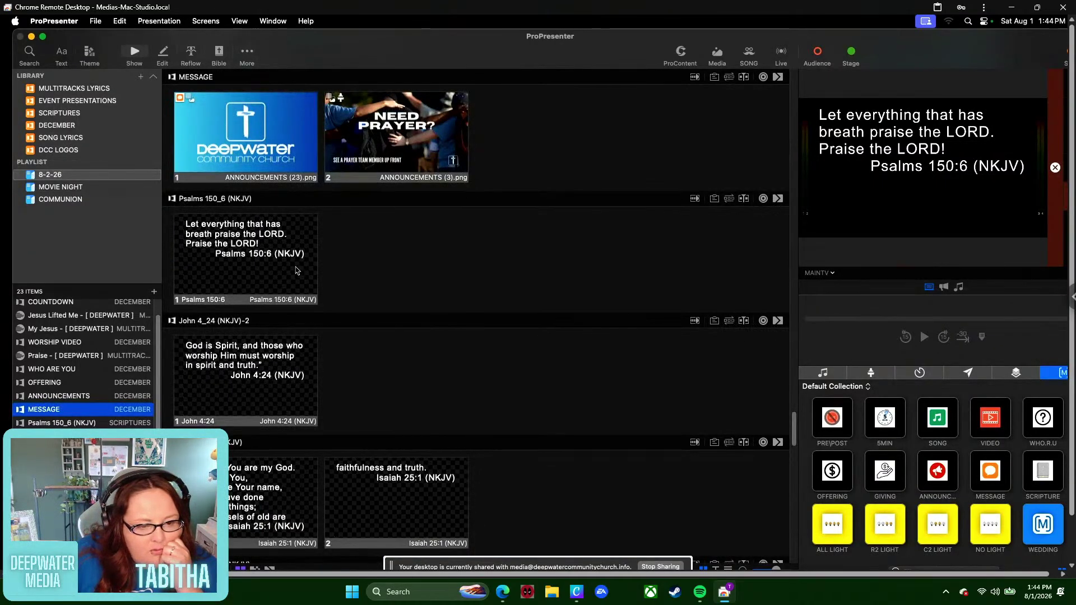
pyautogui.click(191, 155)
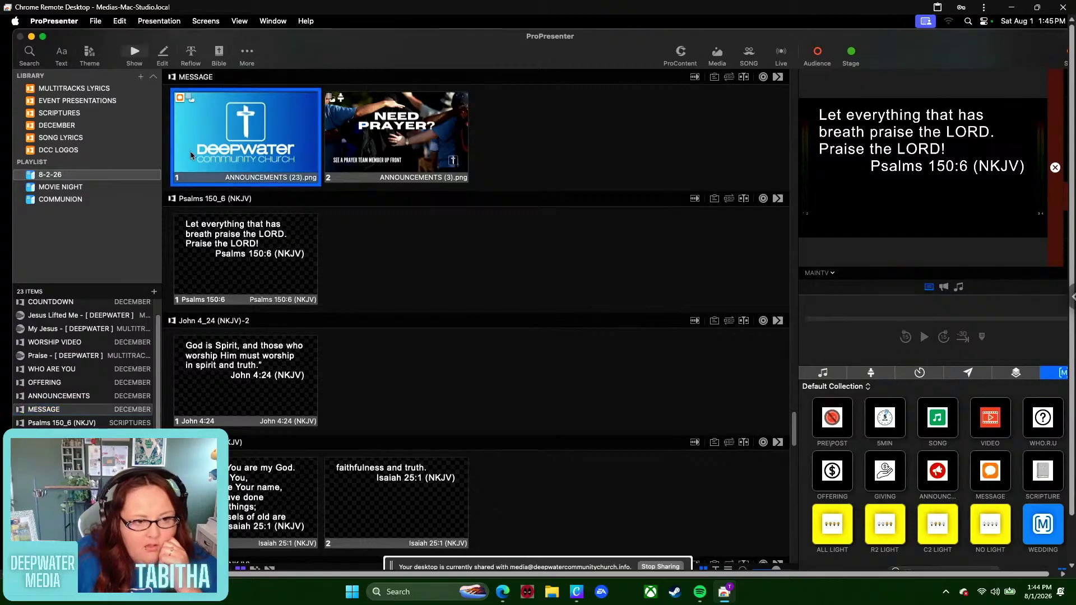
pyautogui.rightClick(191, 155)
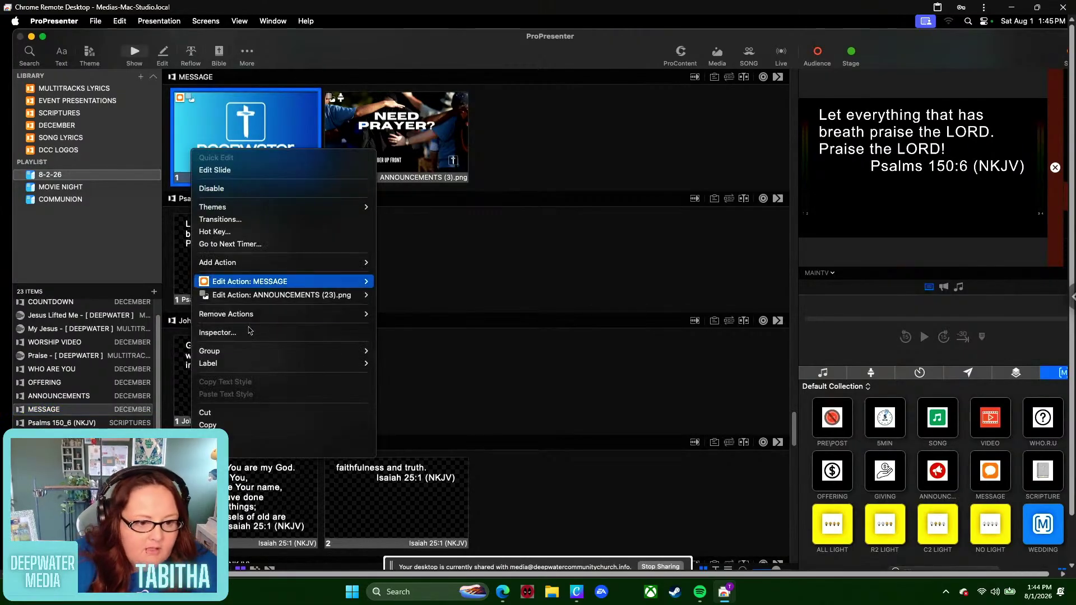
pyautogui.click(224, 424)
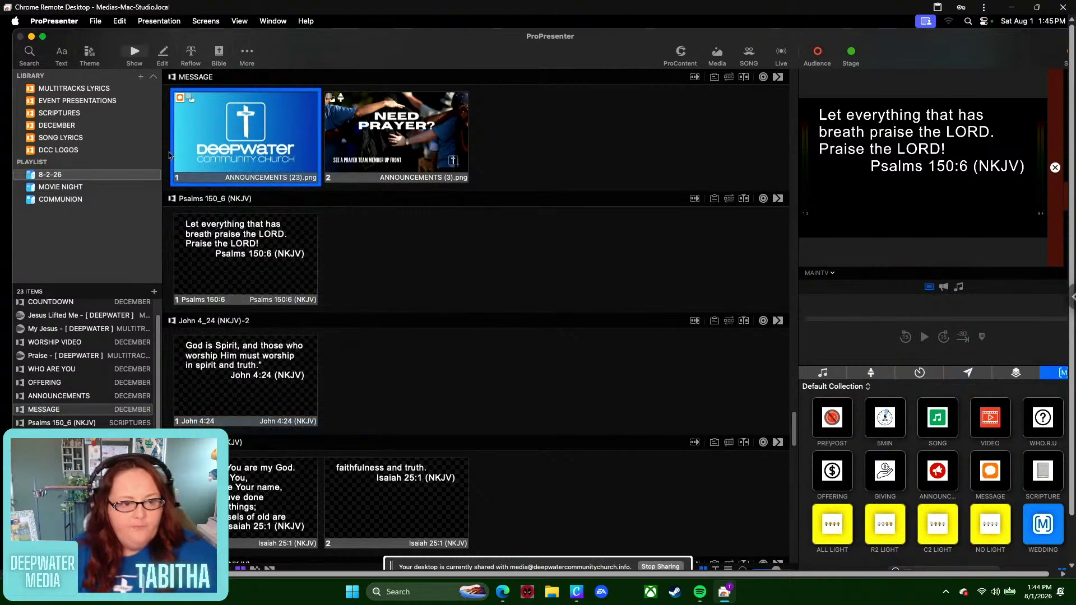
# - Place the Psalms 150:6 slide before NEED PRAYER in MESSAGE, followed by a pasted logo slide, and remove its separate playlist item
pyautogui.moveTo(267, 263); pyautogui.dragTo(330, 161)
pyautogui.rightClick(370, 150)
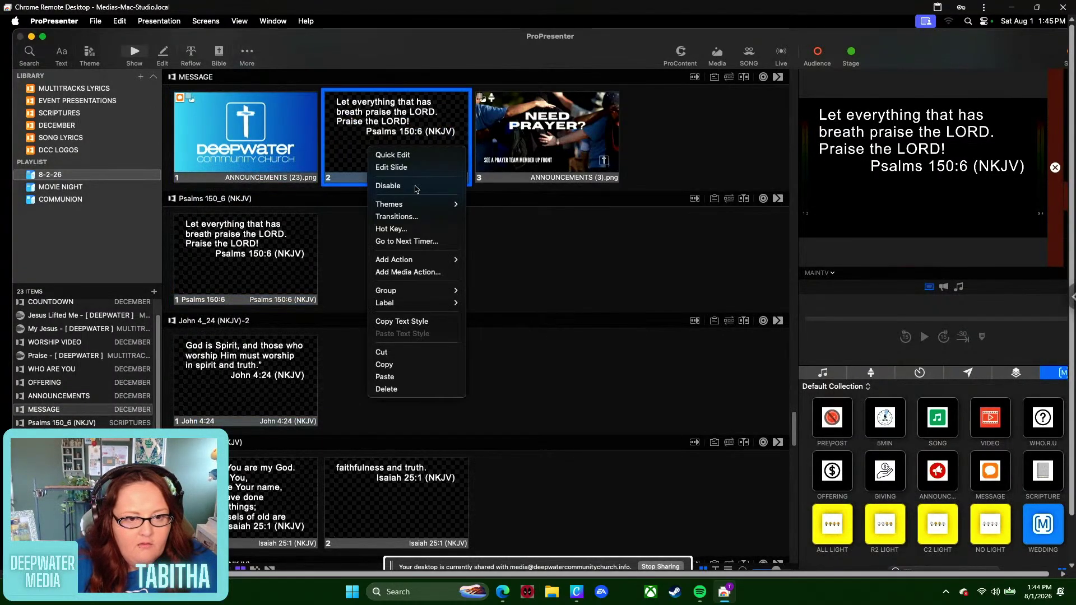
pyautogui.click(427, 376)
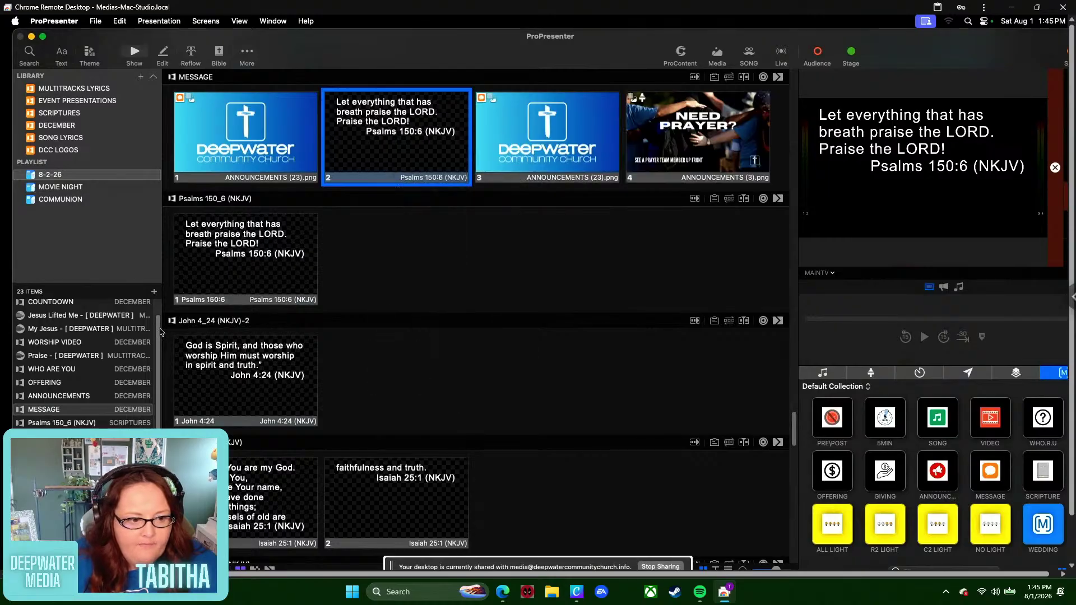
pyautogui.click(100, 424)
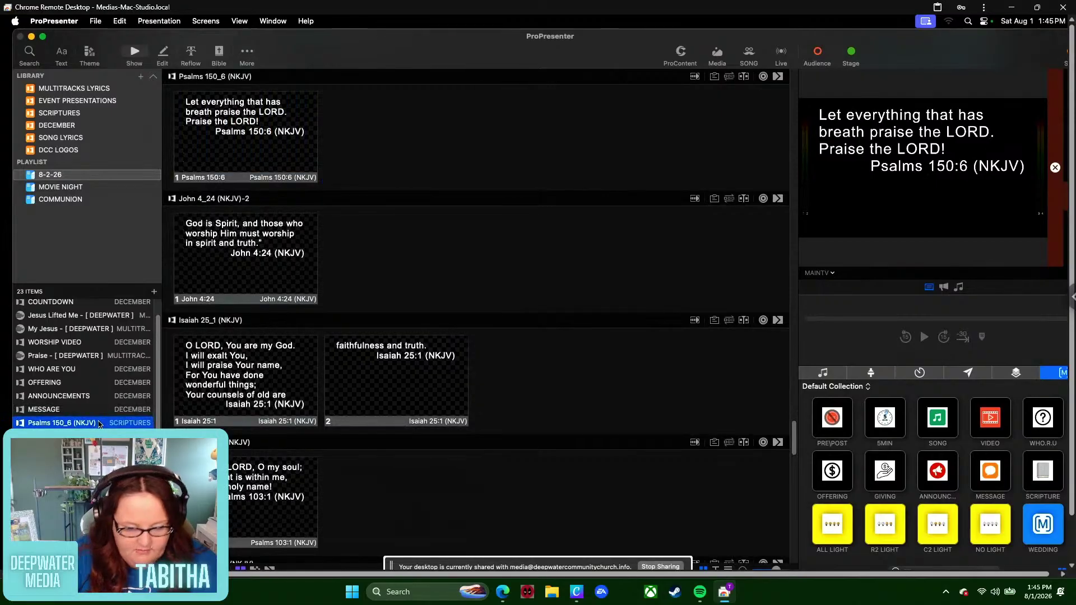
pyautogui.press('Delete')
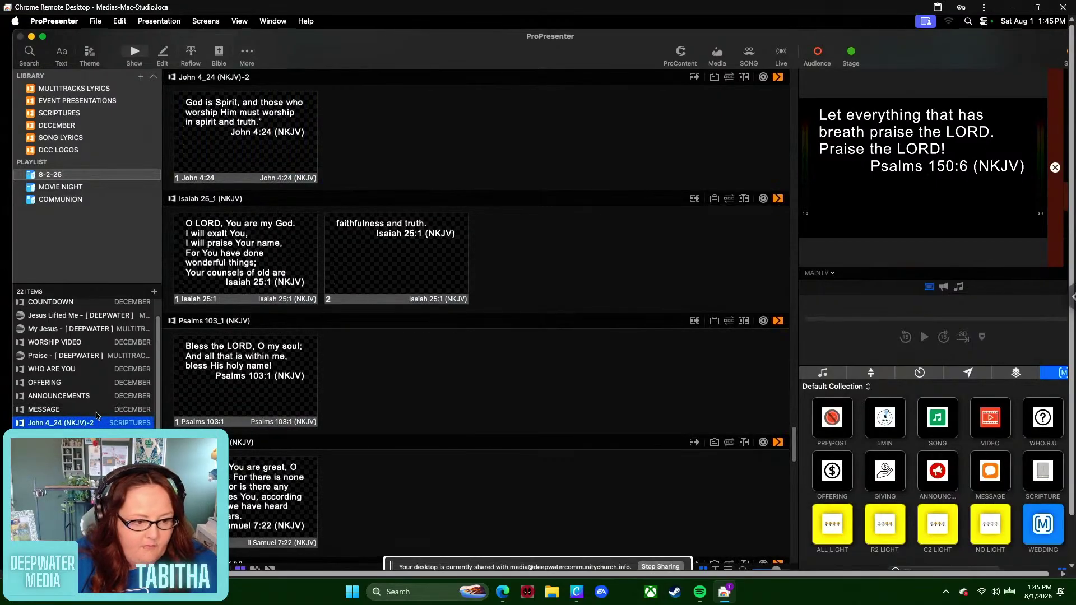
# - Place the John 4:24 slide before NEED PRAYER in MESSAGE, followed by a pasted logo slide, and remove its separate playlist item
pyautogui.click(96, 415)
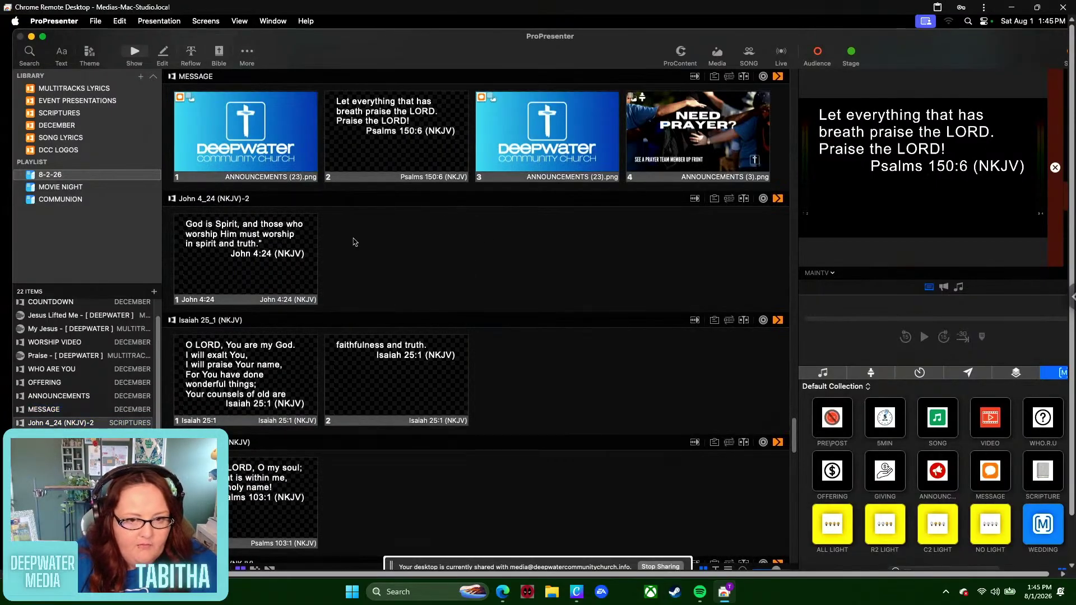
pyautogui.moveTo(247, 252); pyautogui.dragTo(628, 167)
pyautogui.rightClick(685, 167)
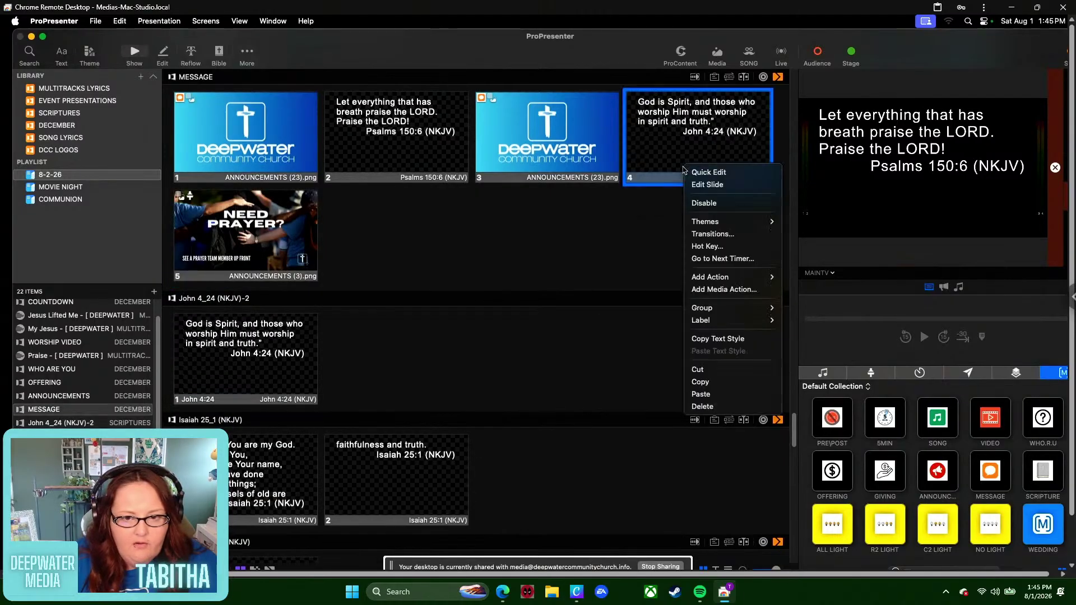
pyautogui.click(700, 394)
pyautogui.click(57, 424)
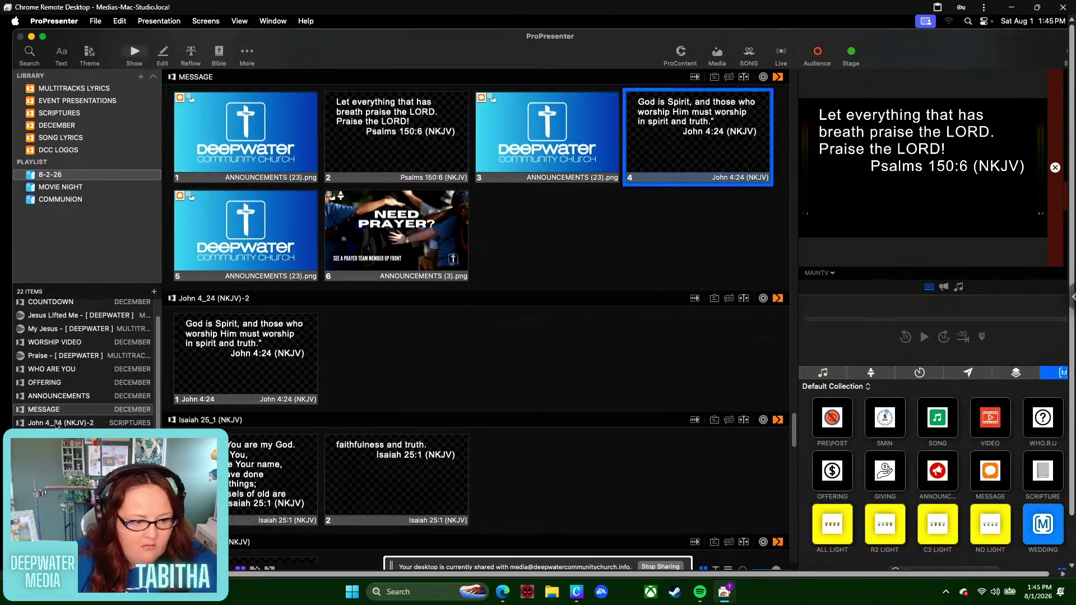
pyautogui.press('Delete')
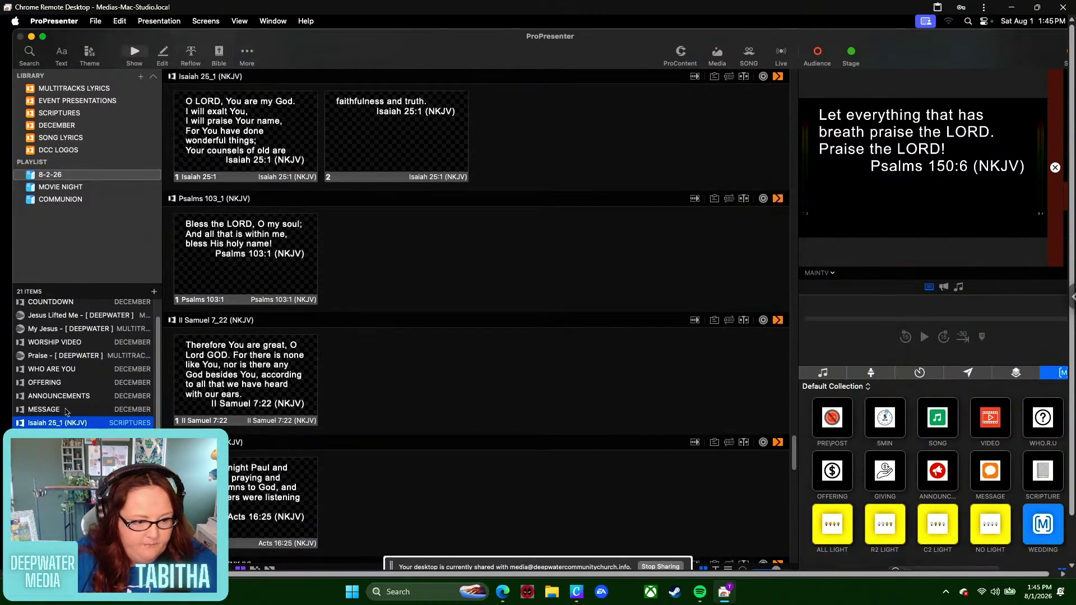
# - Place both Isaiah 25:1 slides before NEED PRAYER in MESSAGE, followed by a pasted logo slide, and remove their separate playlist item
pyautogui.click(51, 410)
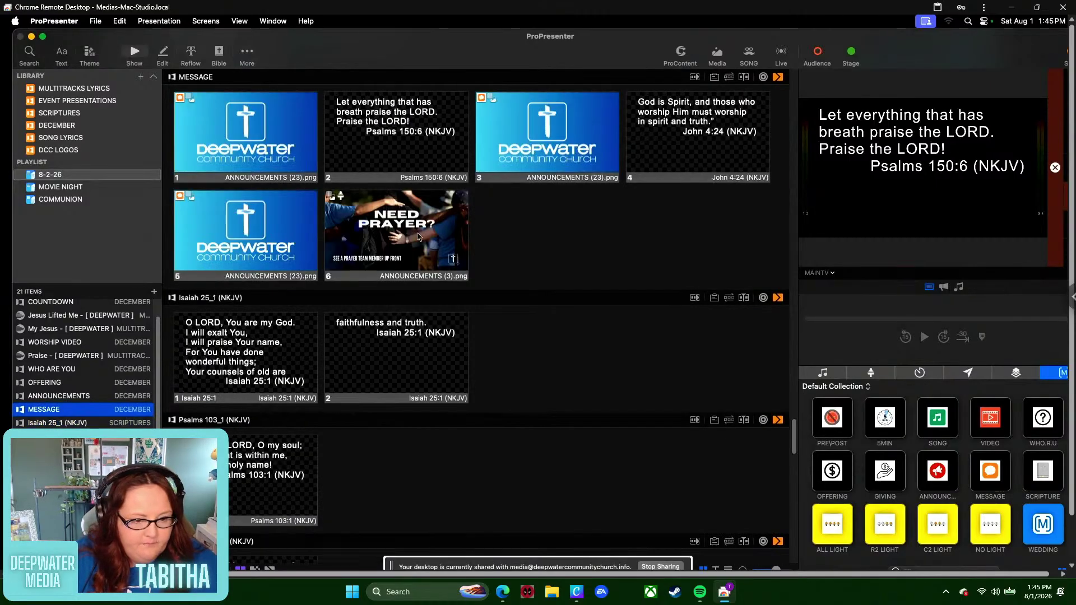
pyautogui.click(173, 369)
pyautogui.moveTo(260, 357); pyautogui.dragTo(344, 264)
pyautogui.rightClick(509, 241)
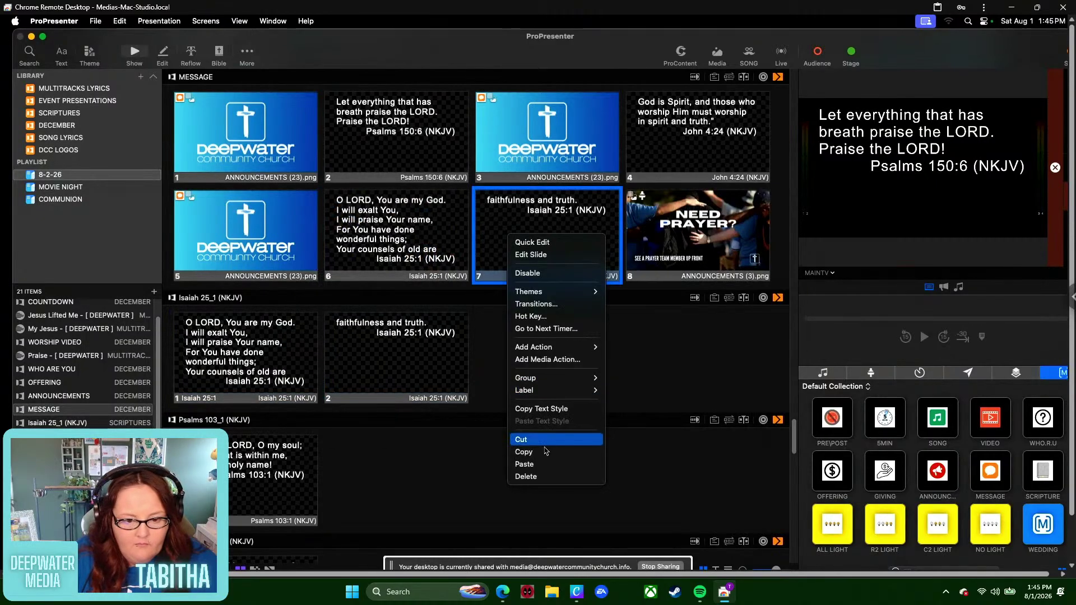
pyautogui.click(543, 464)
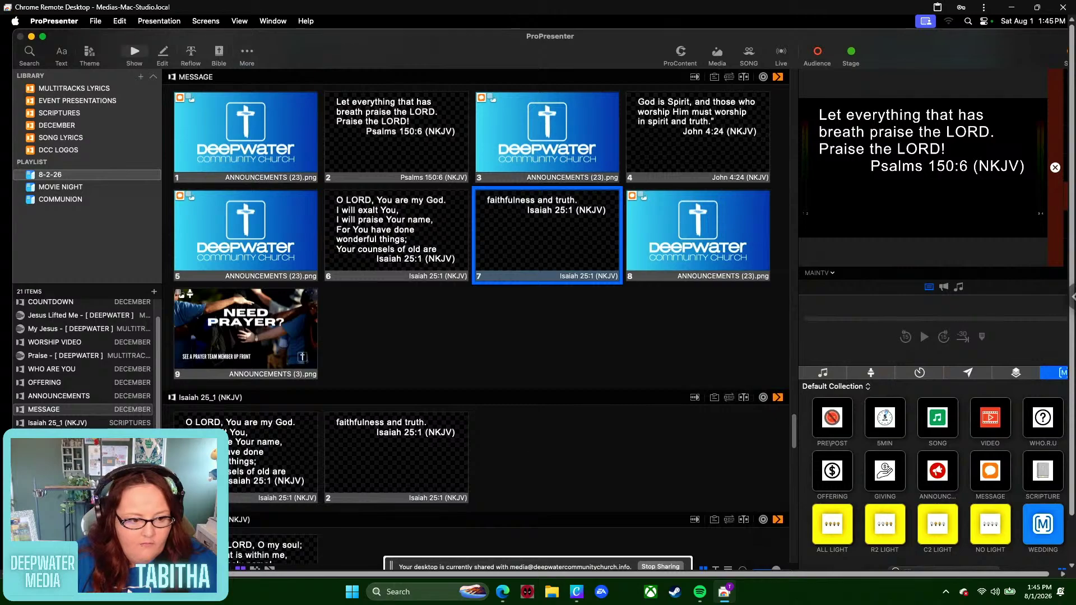
pyautogui.click(39, 424)
pyautogui.press('Delete')
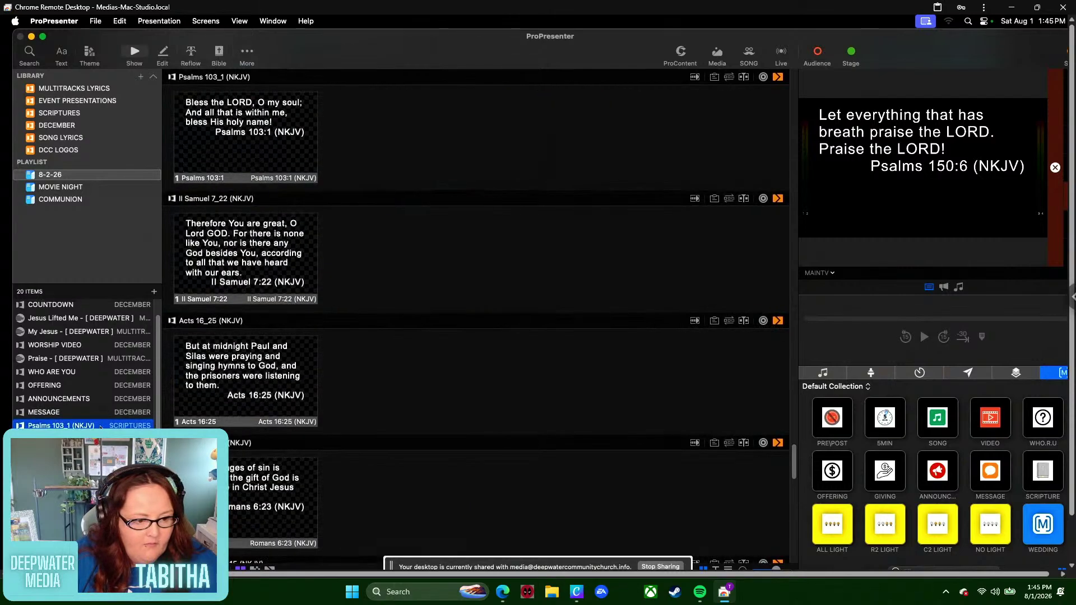
# - Place the Psalms 103:1 slide before NEED PRAYER in MESSAGE, followed by a pasted logo slide, and remove its separate playlist item
pyautogui.scroll(2, 297, 301)
pyautogui.scroll(3, 297, 302)
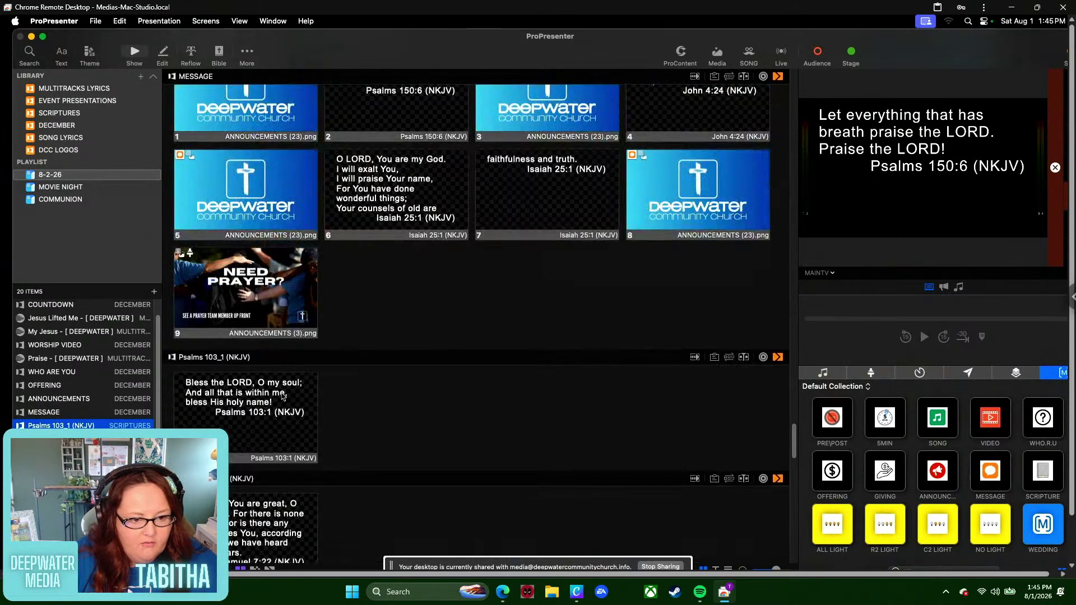
pyautogui.moveTo(273, 415); pyautogui.dragTo(186, 306)
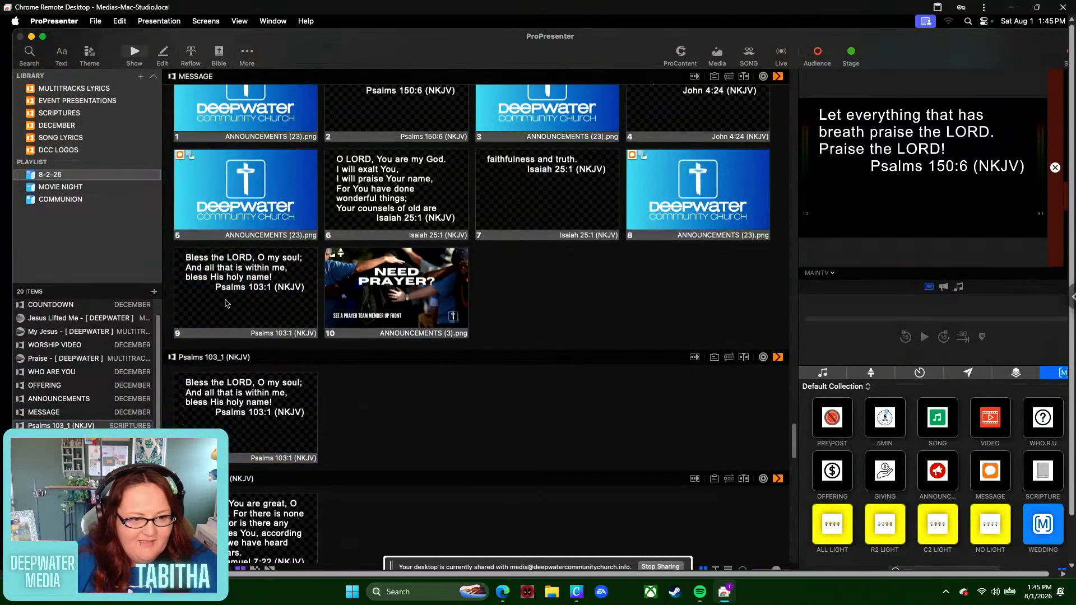
pyautogui.rightClick(227, 300)
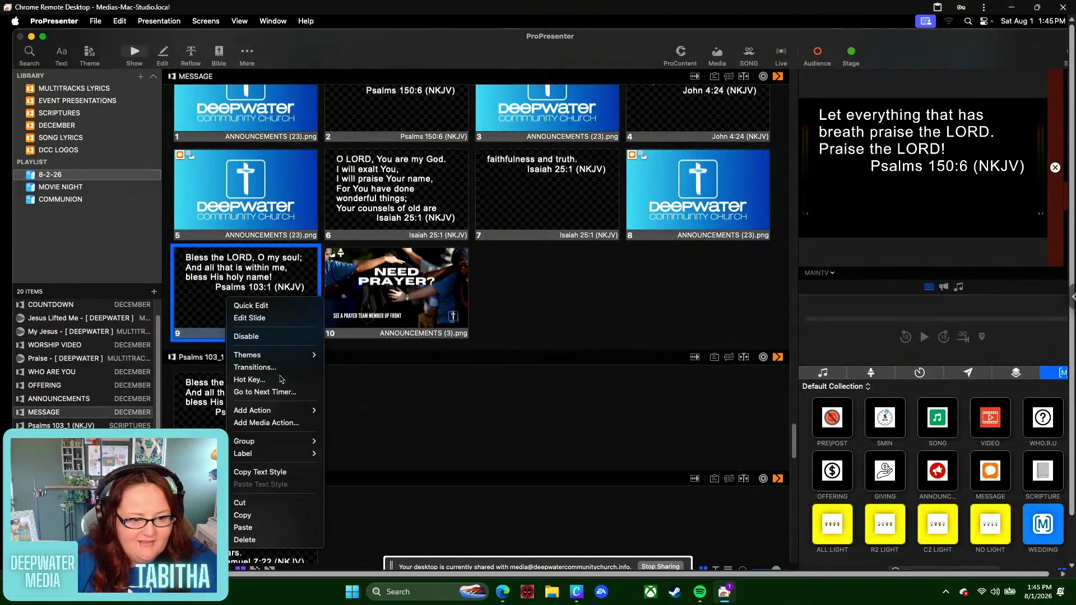
pyautogui.click(265, 527)
pyautogui.click(55, 425)
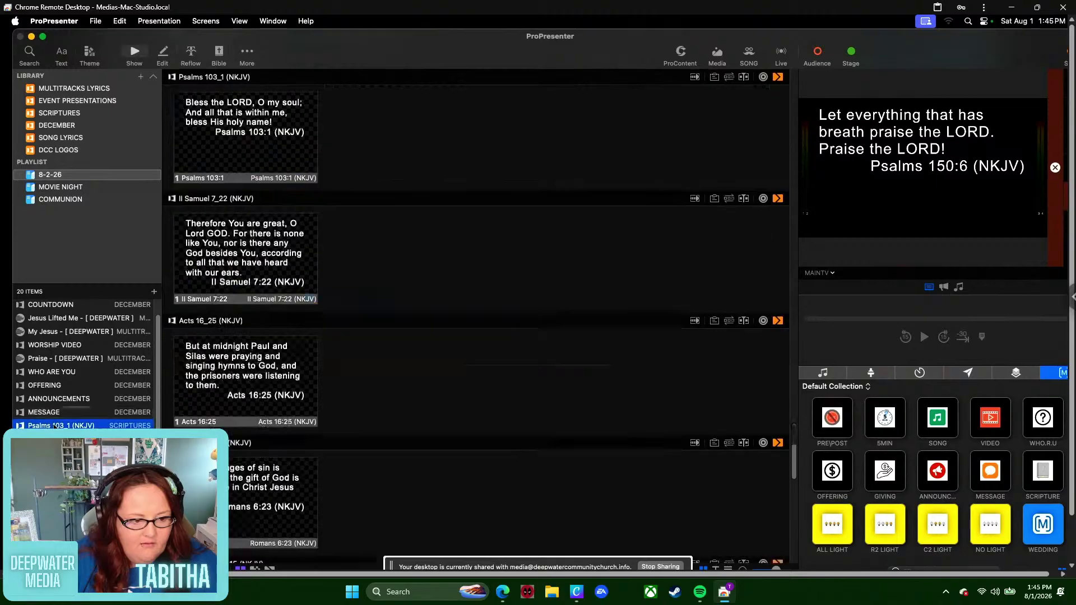
pyautogui.press('BackSpace')
# - Place the II Samuel 7:22 slide before NEED PRAYER in MESSAGE, followed by a pasted logo slide, and remove its separate playlist item
pyautogui.click(65, 426)
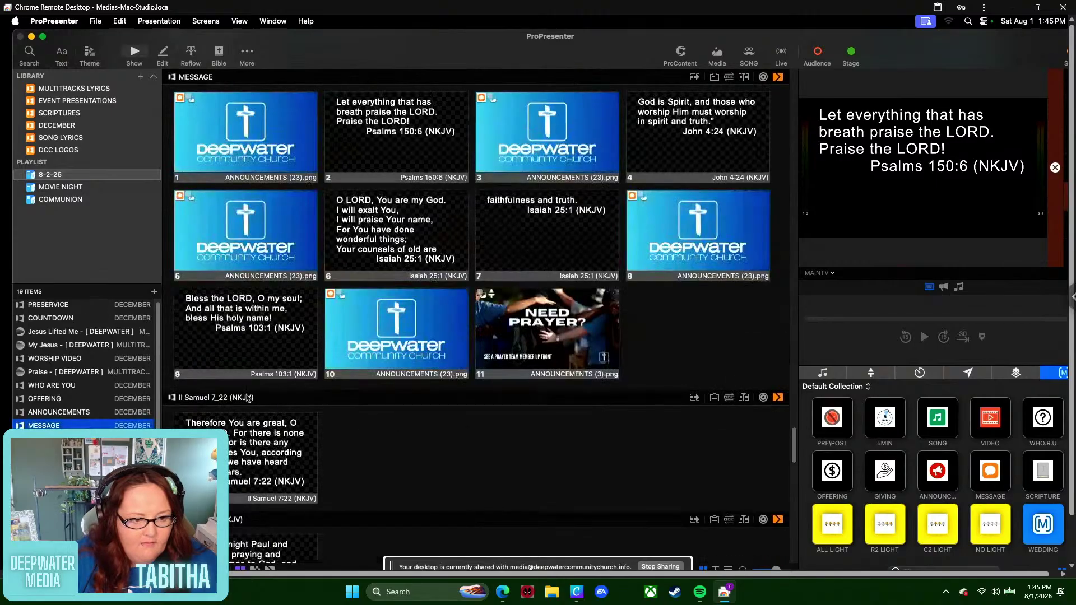
pyautogui.moveTo(271, 442); pyautogui.dragTo(463, 361)
pyautogui.rightClick(548, 326)
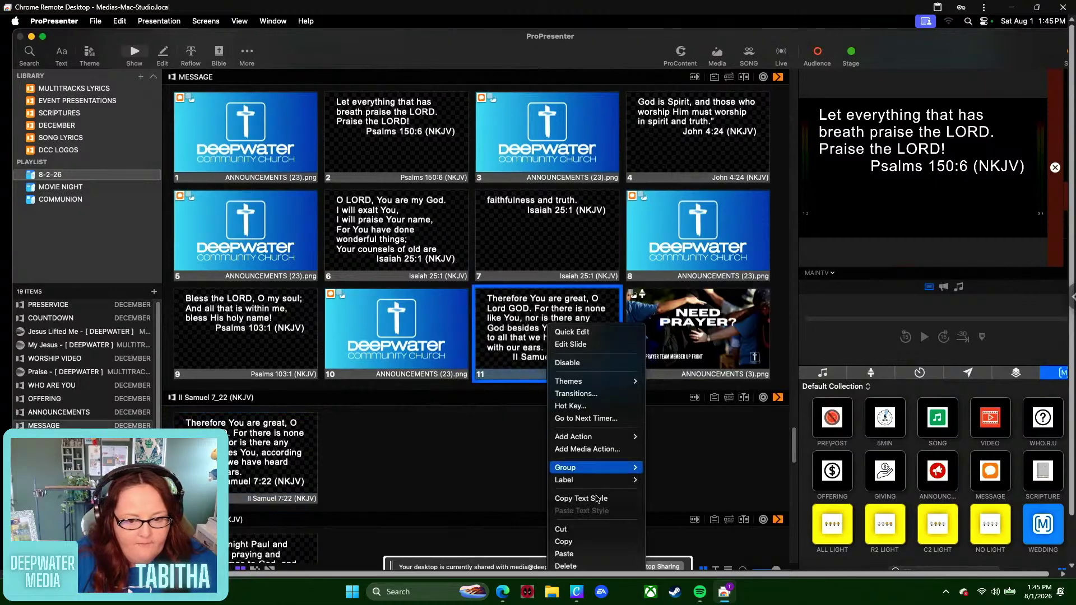
pyautogui.click(566, 553)
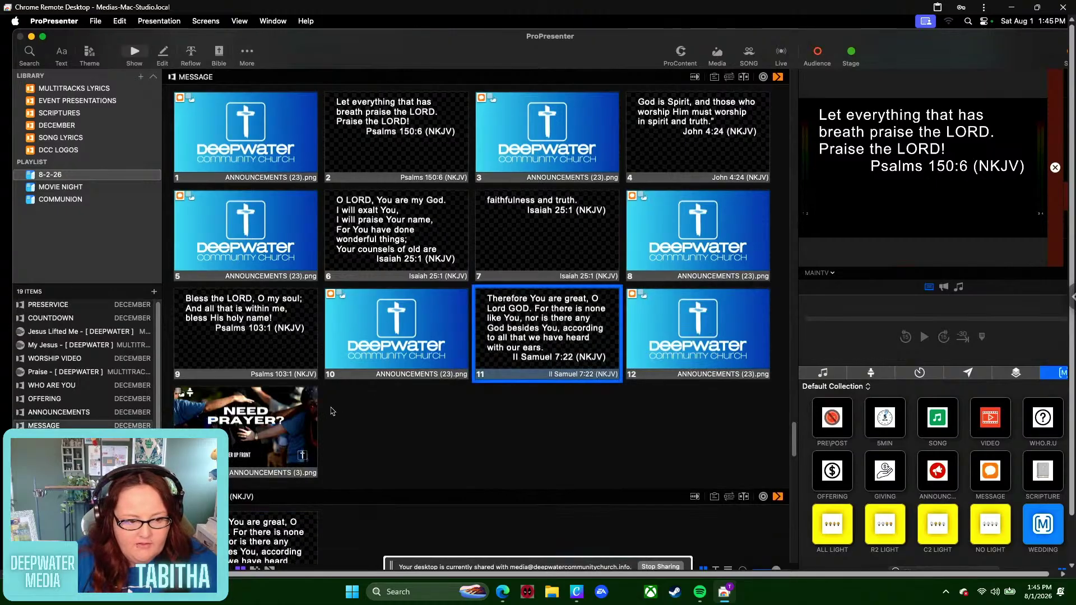
pyautogui.click(61, 439)
pyautogui.press('Delete')
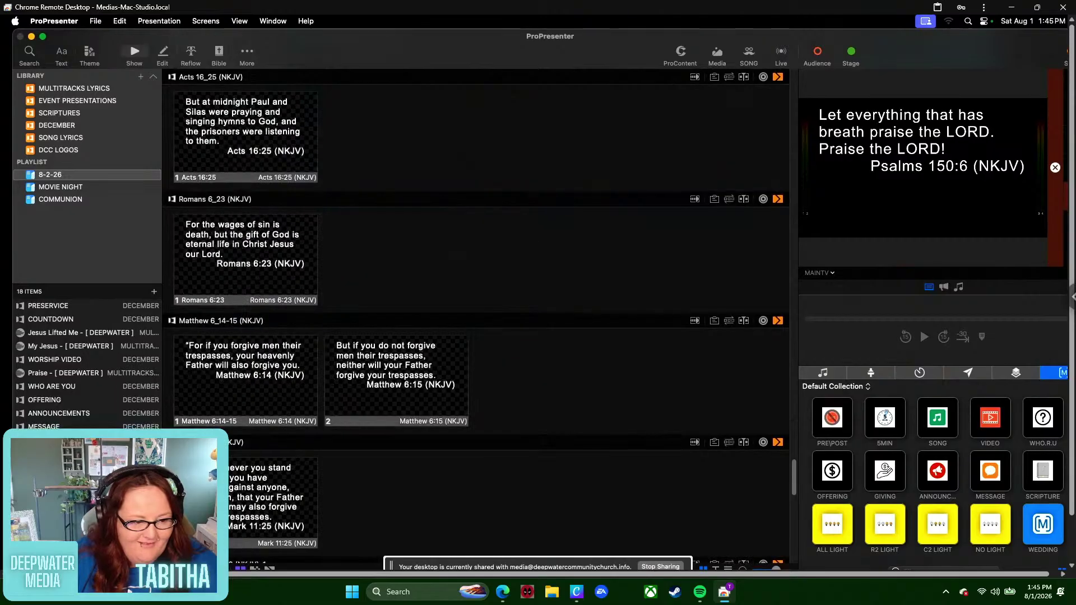
# - Place the Acts 16:25 slide before NEED PRAYER in MESSAGE, followed by a pasted logo slide, and remove its separate playlist item
pyautogui.click(61, 427)
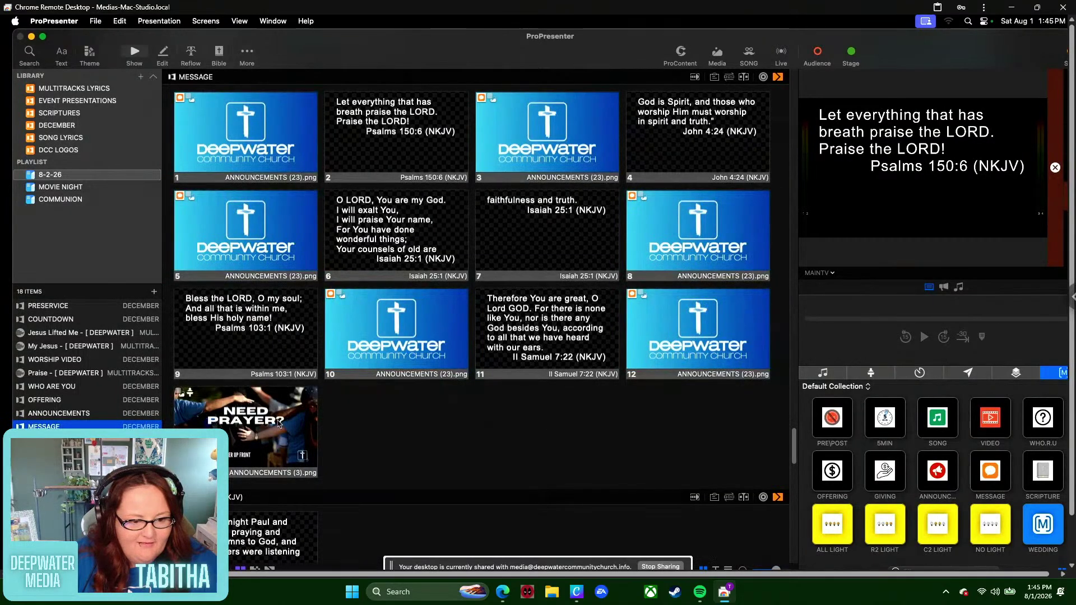
pyautogui.scroll(-1, 256, 469)
pyautogui.moveTo(257, 468); pyautogui.dragTo(175, 396)
pyautogui.rightClick(229, 329)
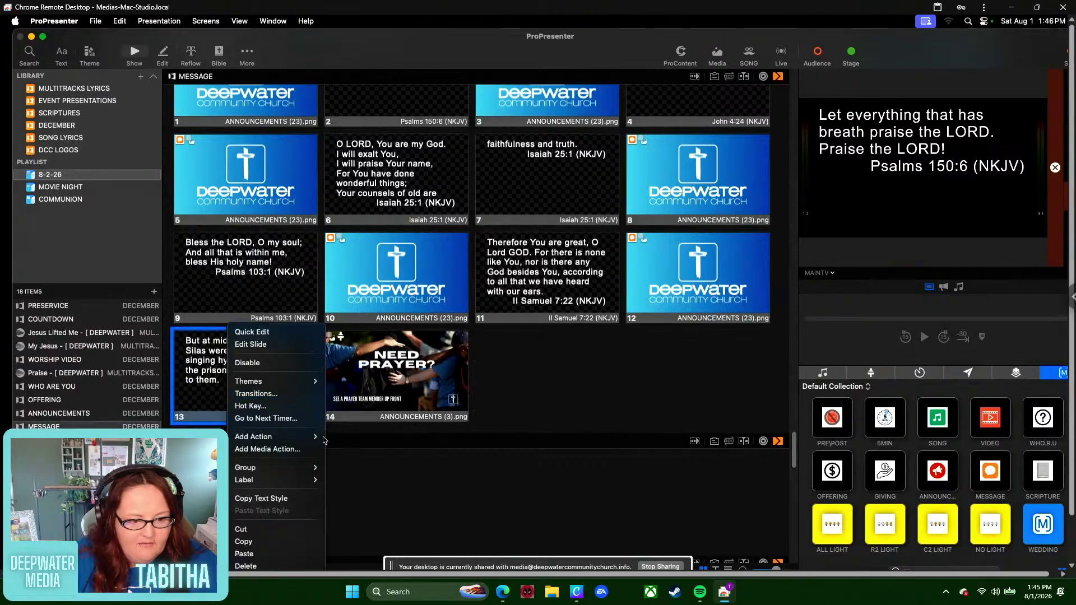
pyautogui.click(278, 553)
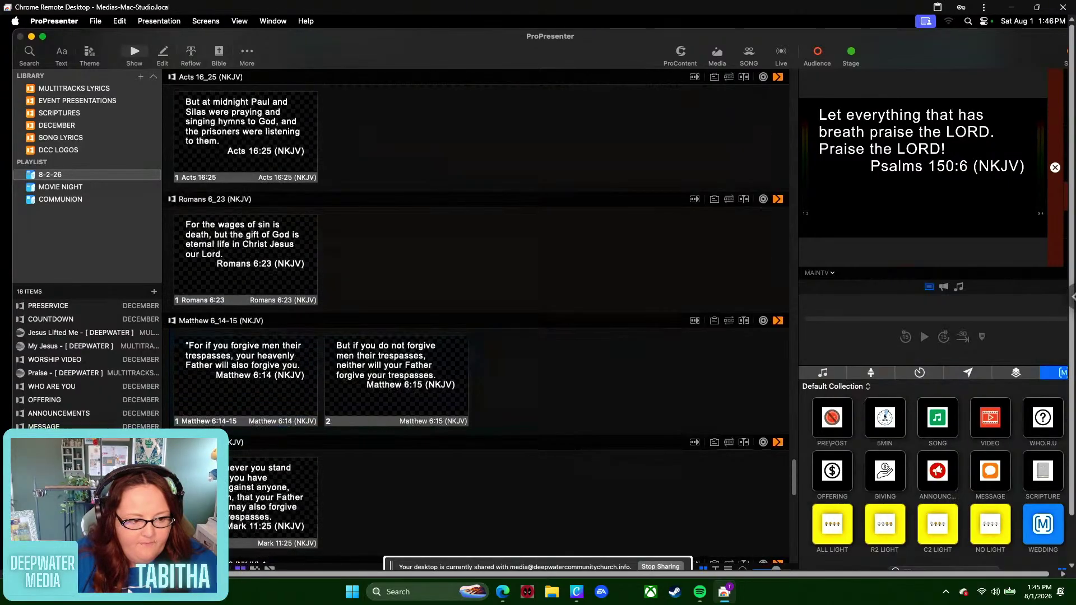
pyautogui.press('Delete')
# - Place the Romans 6:23 slide before NEED PRAYER in MESSAGE, followed by a pasted logo slide, and remove its separate playlist item
pyautogui.click(72, 427)
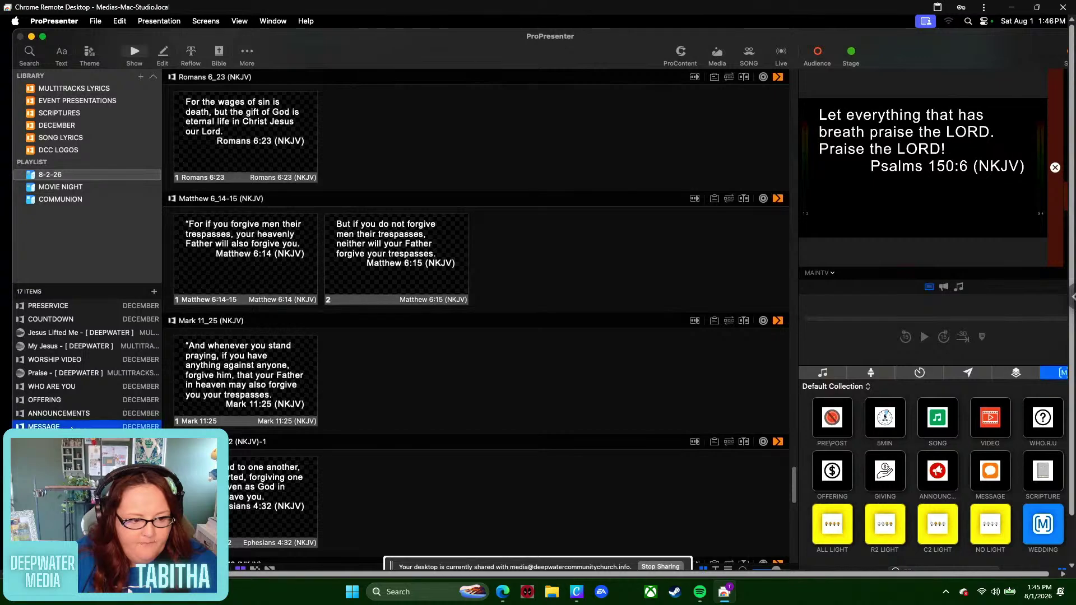
pyautogui.scroll(-2, 272, 443)
pyautogui.moveTo(270, 443); pyautogui.dragTo(478, 349)
pyautogui.rightClick(537, 330)
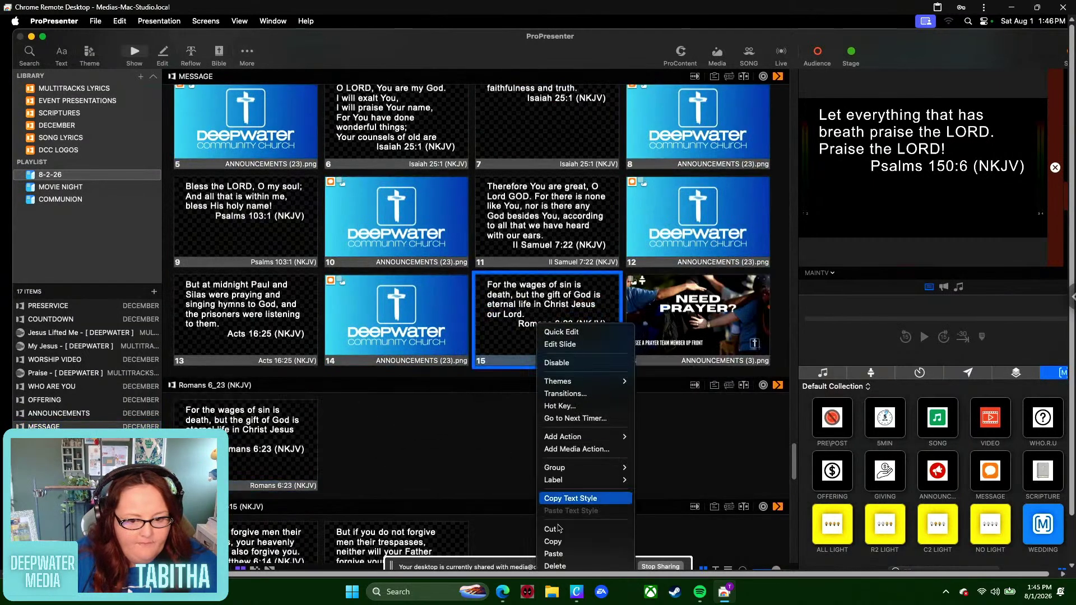
pyautogui.click(554, 554)
pyautogui.scroll(-10, 476, 281)
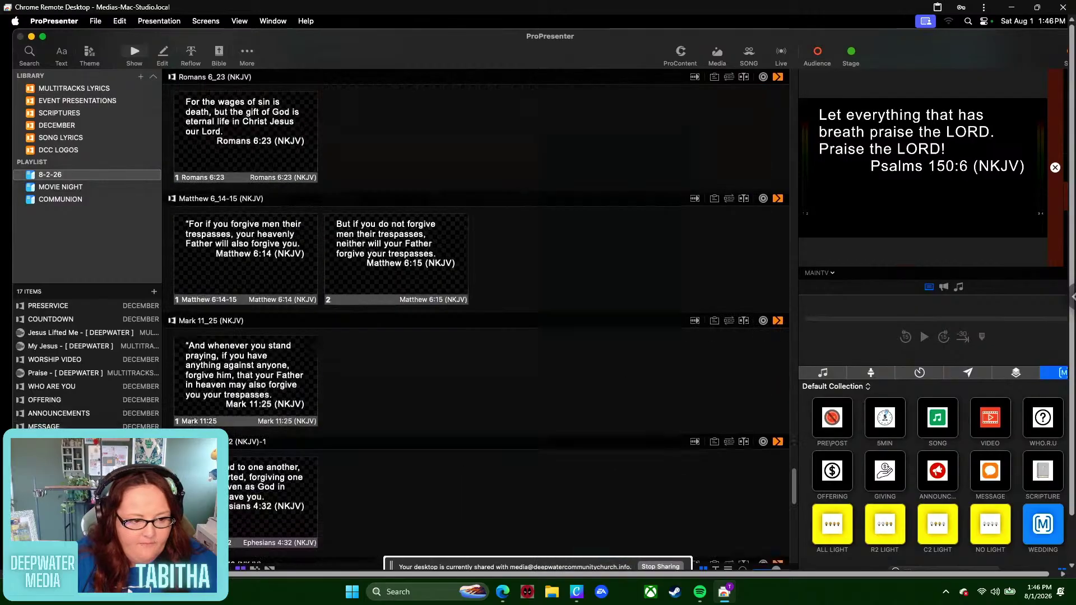
# - Place the Matthew 6:14 and 6:15 slides before NEED PRAYER in MESSAGE, followed by a pasted logo slide, and remove their separate playlist item
pyautogui.click(83, 427)
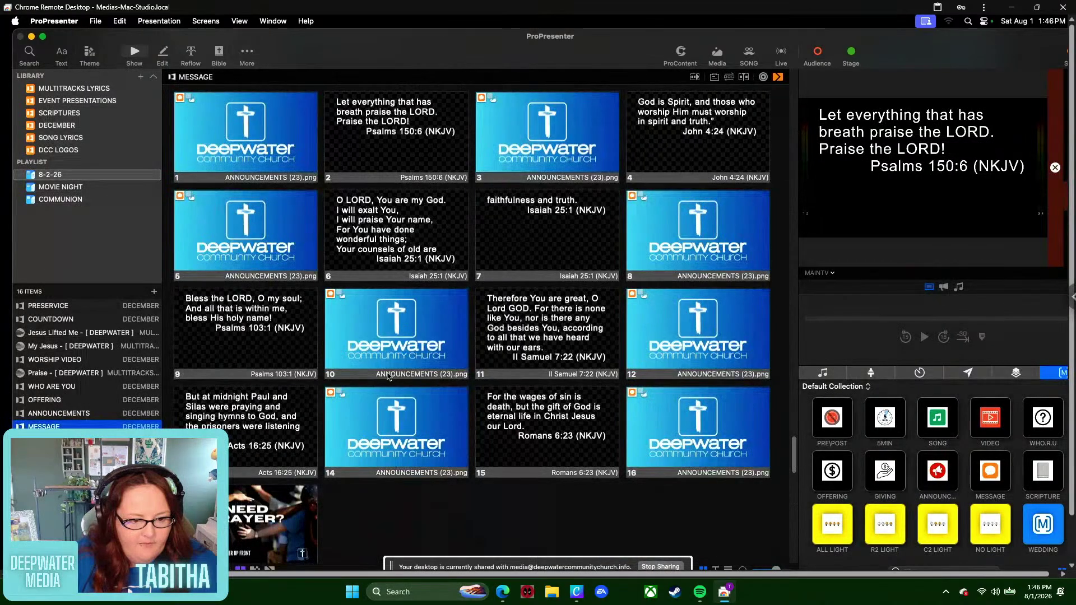
pyautogui.scroll(-5, 304, 423)
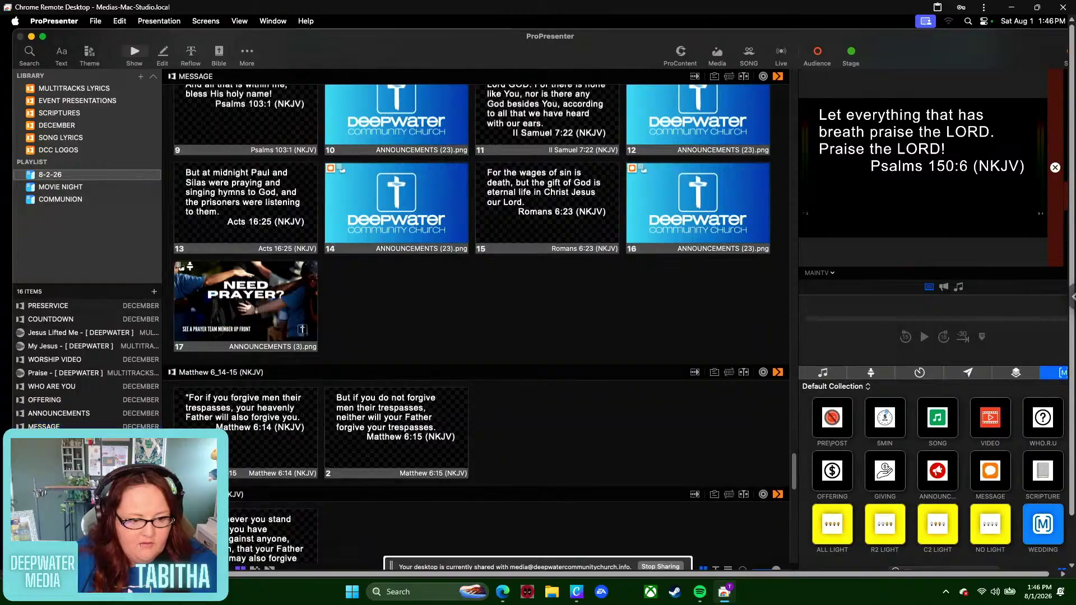
pyautogui.click(264, 437)
pyautogui.hotkey('ctrl', 'a')
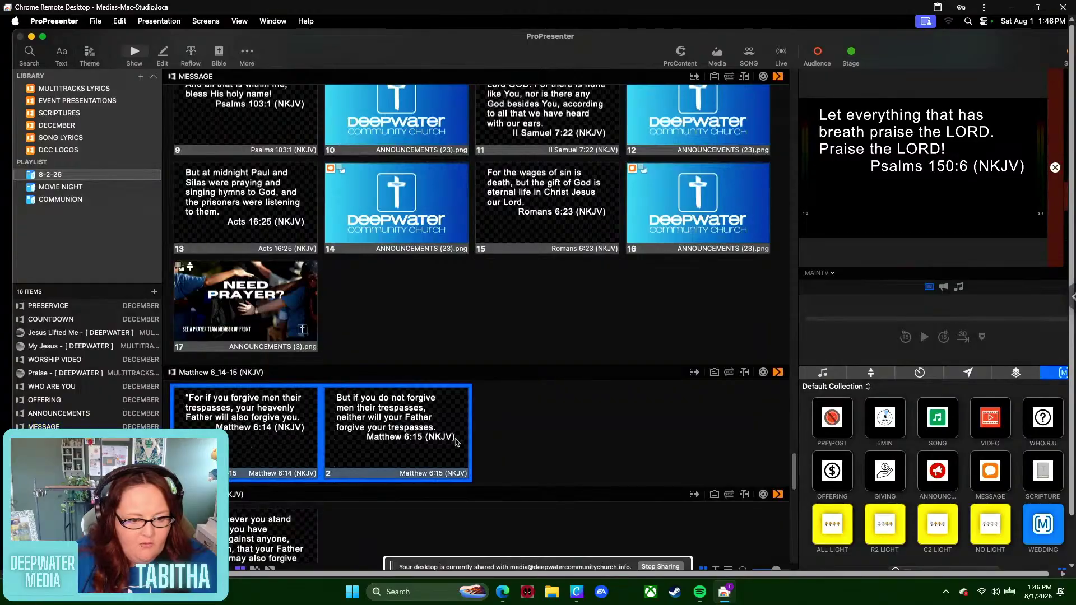
pyautogui.moveTo(297, 446); pyautogui.dragTo(175, 333)
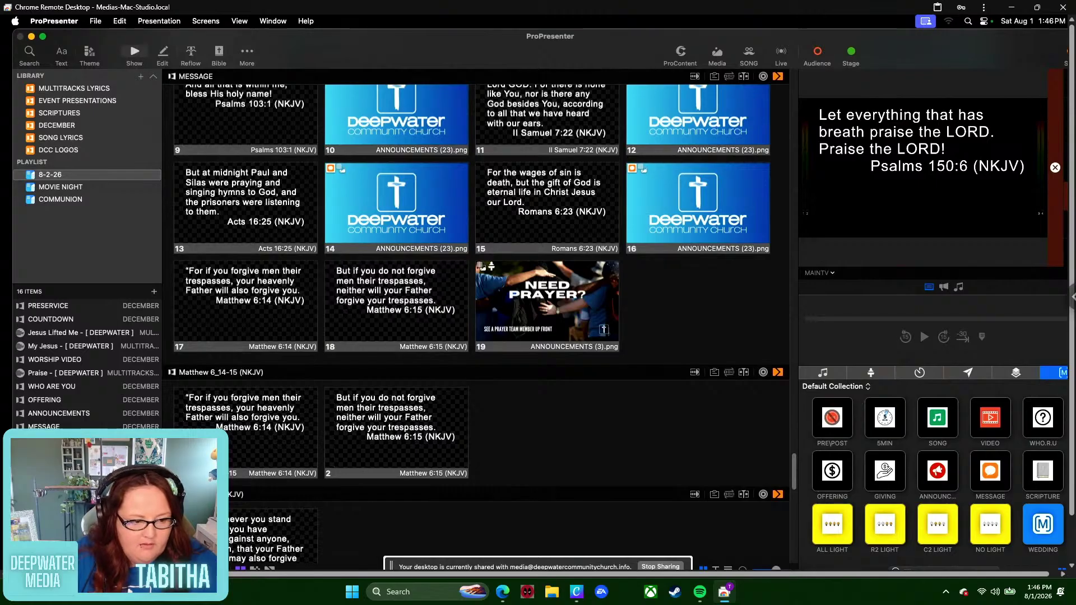
pyautogui.rightClick(414, 308)
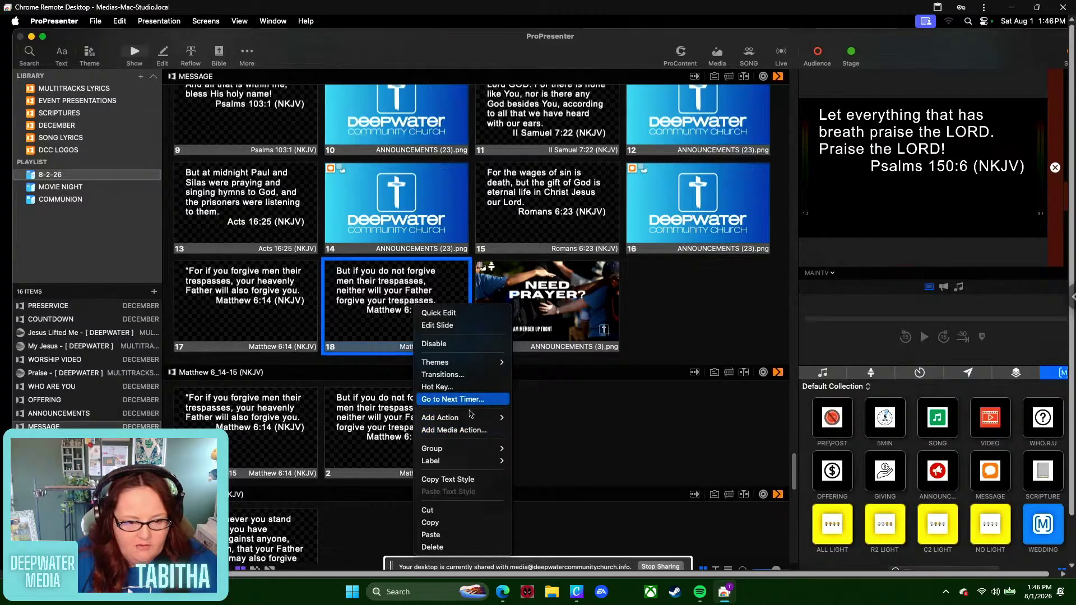
pyautogui.moveTo(471, 422)
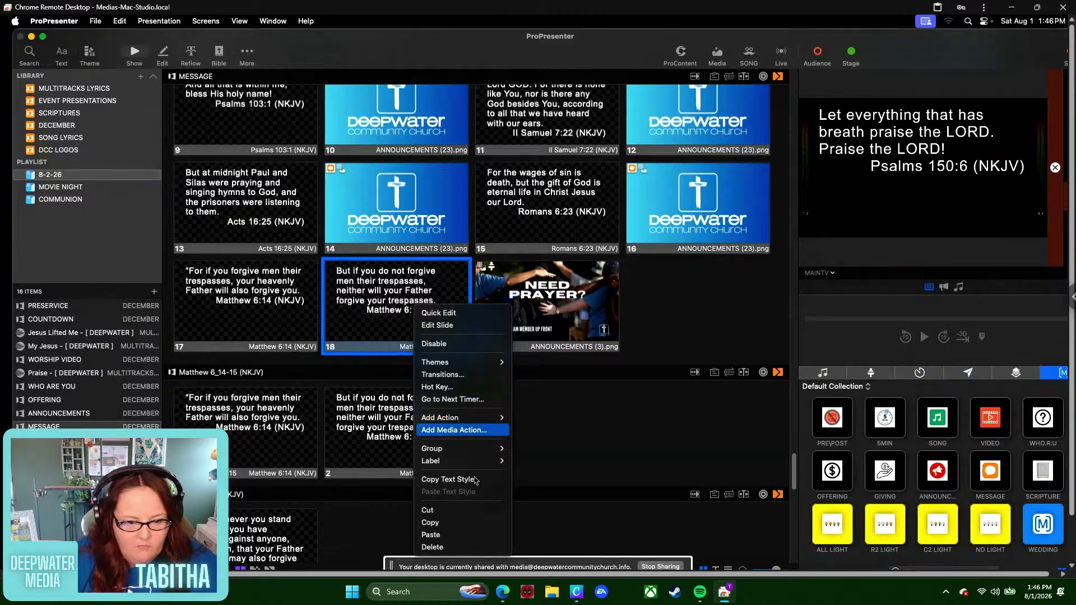
pyautogui.click(454, 536)
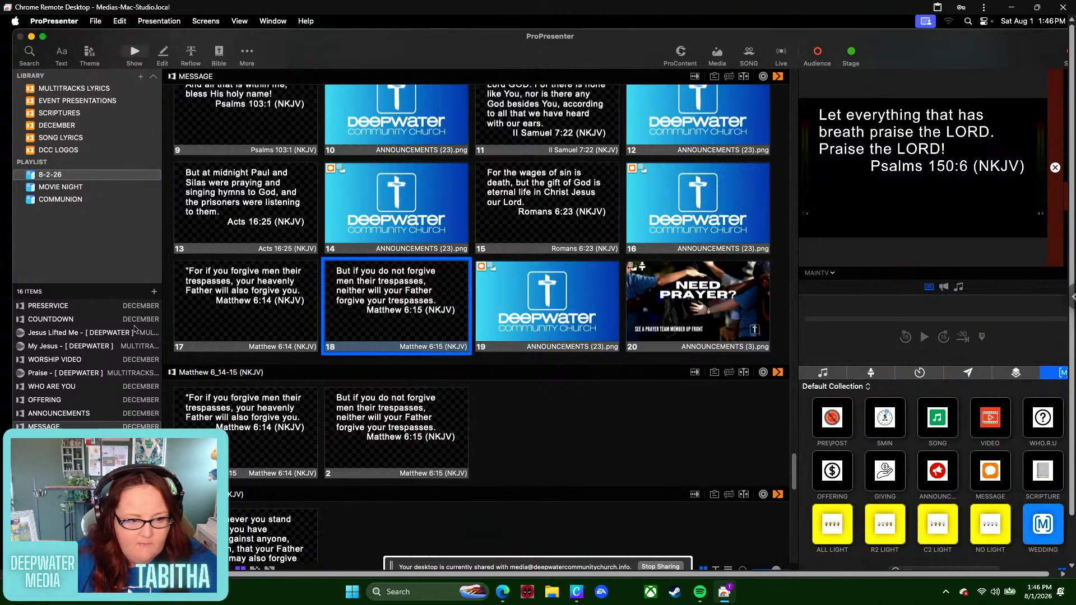
pyautogui.scroll(-10, 453, 241)
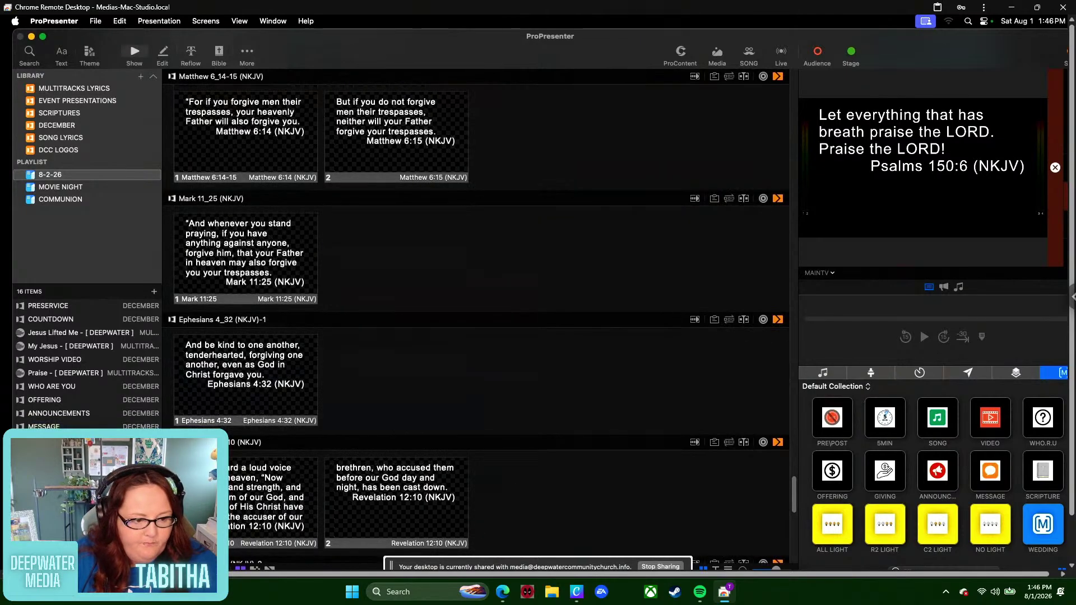
# - Place the Mark 11:25 slide before NEED PRAYER in MESSAGE, followed by a pasted logo slide, and remove its separate playlist item
pyautogui.scroll(3, 453, 241)
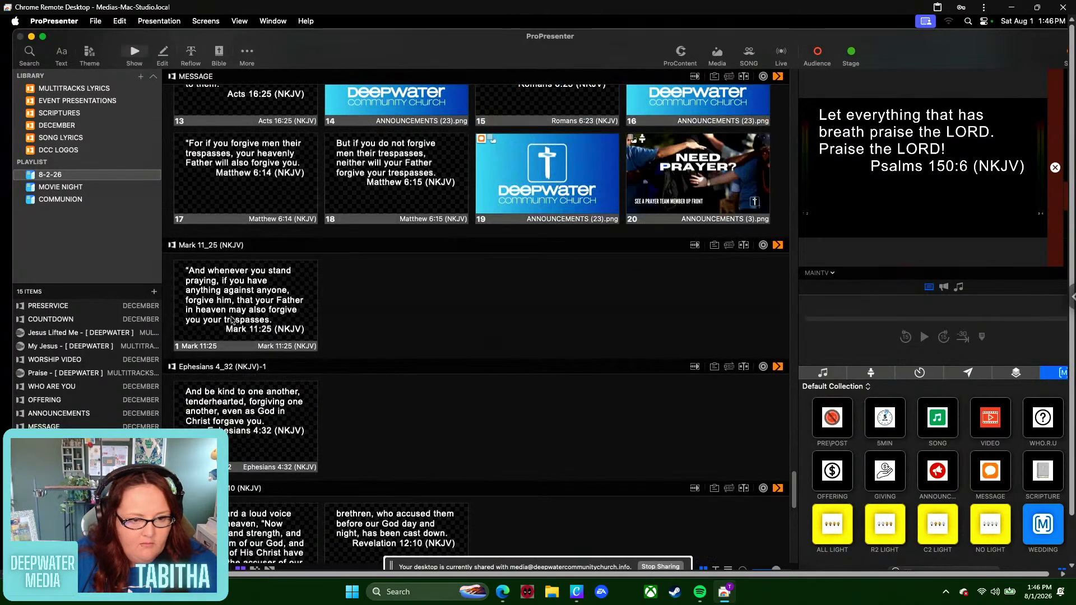
pyautogui.moveTo(245, 305); pyautogui.dragTo(621, 213)
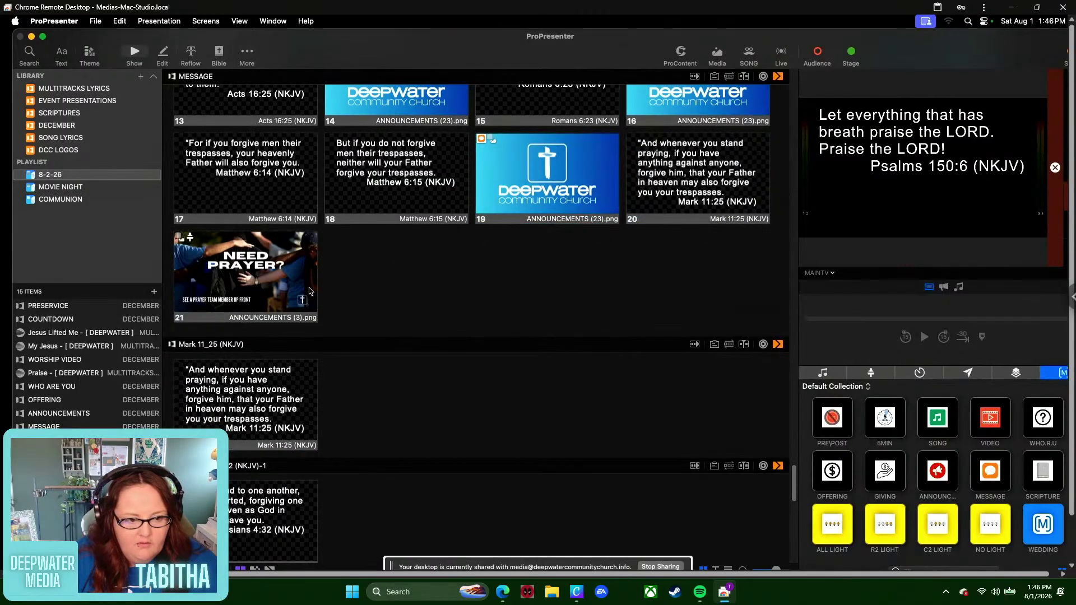
pyautogui.rightClick(718, 194)
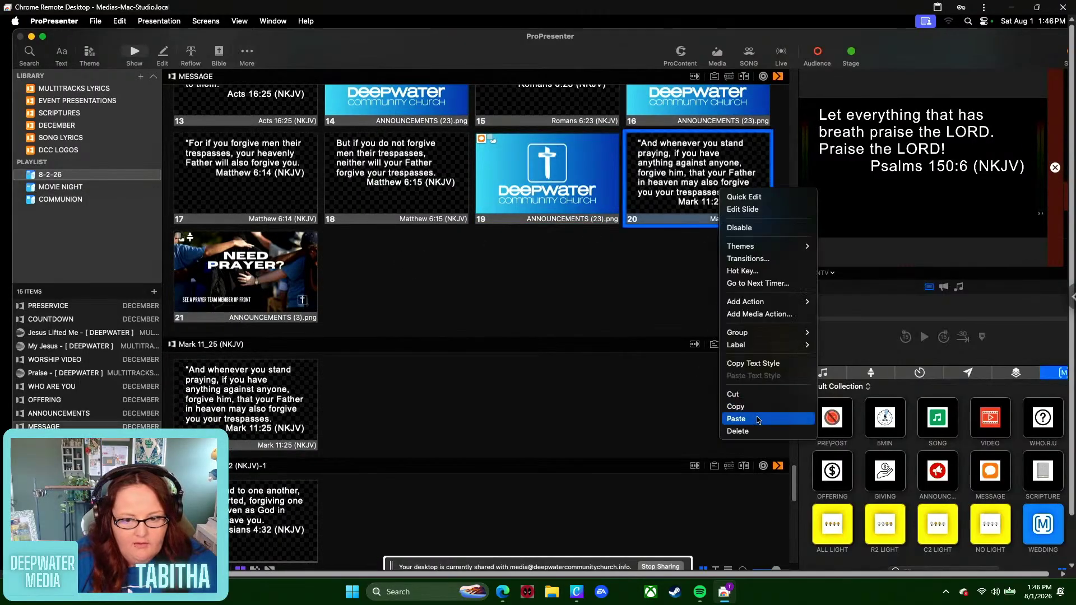
pyautogui.click(732, 418)
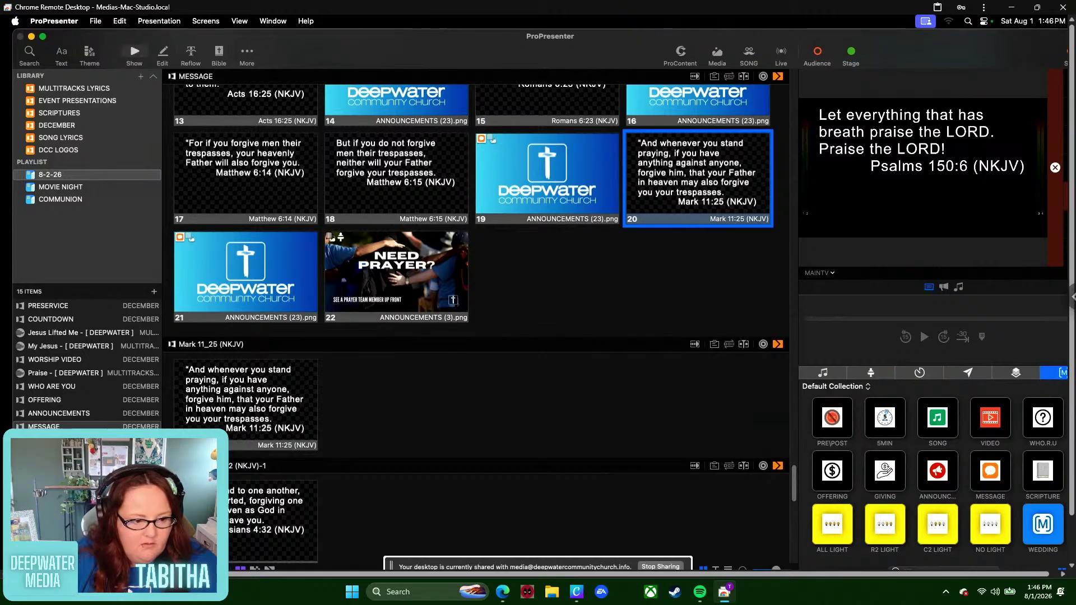
pyautogui.scroll(-10, 477, 319)
# - Place the Ephesians 4:32 slide before NEED PRAYER in MESSAGE, followed by a pasted logo slide, and remove its separate playlist item
pyautogui.scroll(10, 373, 269)
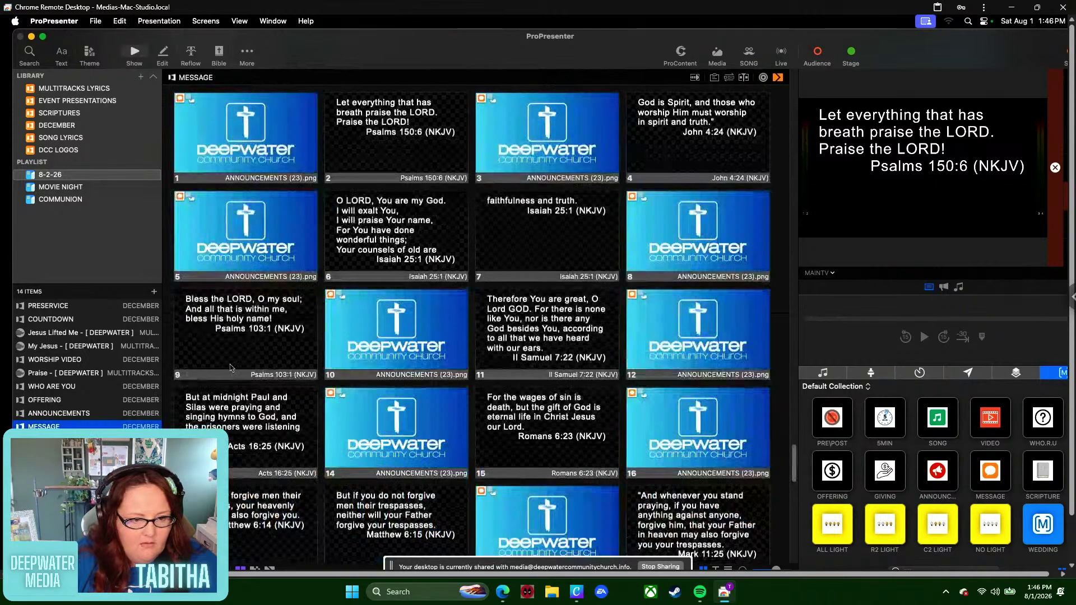
pyautogui.scroll(-10, 392, 280)
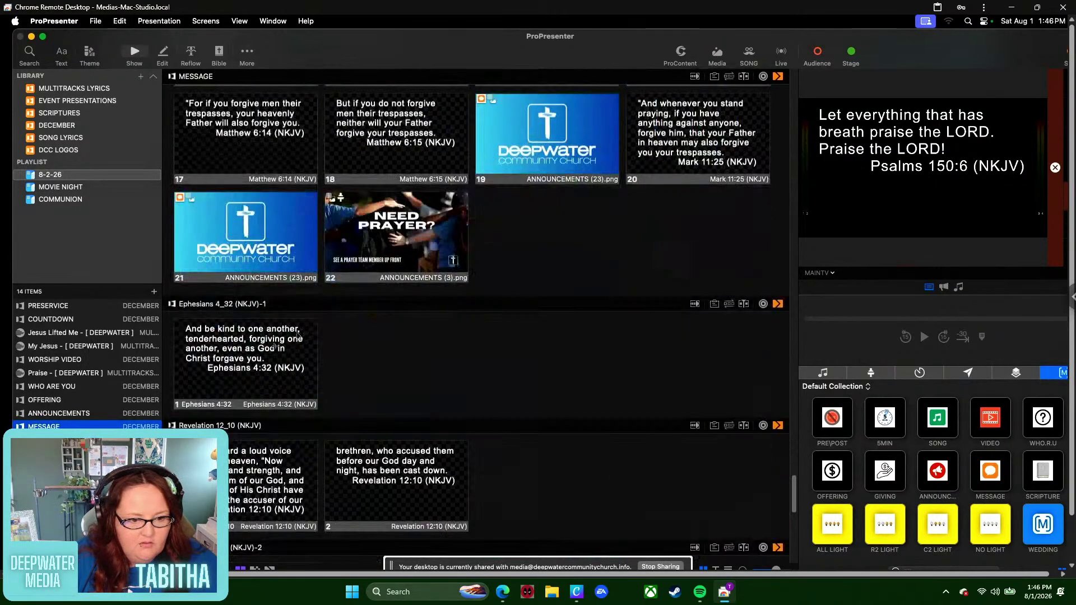
pyautogui.moveTo(252, 365); pyautogui.dragTo(321, 258)
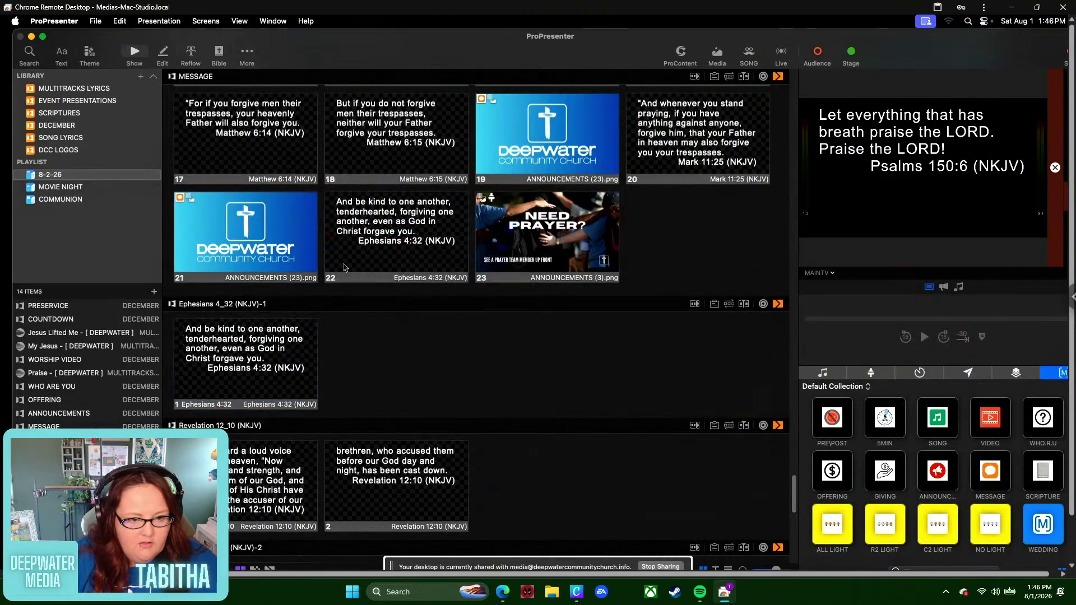
pyautogui.rightClick(399, 263)
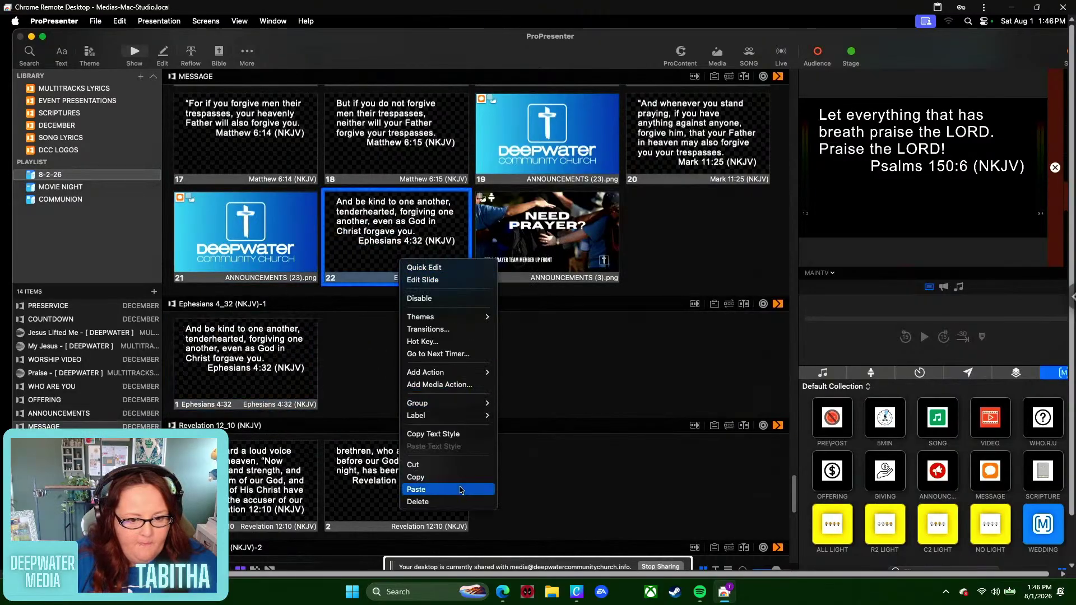
pyautogui.click(416, 489)
pyautogui.press('Delete')
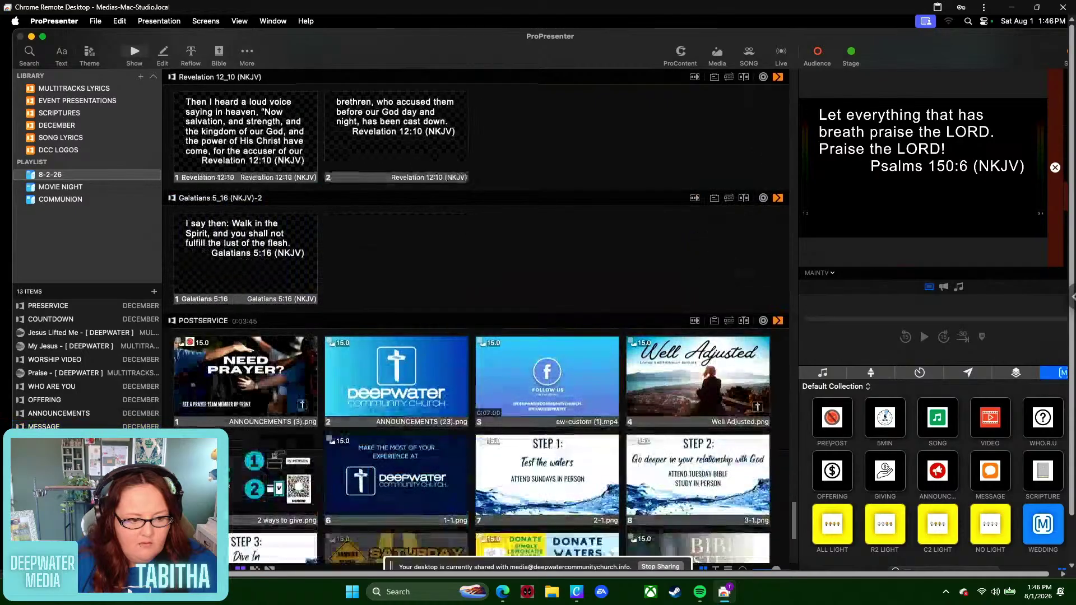
# - Place both Revelation 12:10 slides before NEED PRAYER in MESSAGE, followed by a pasted logo slide, and remove their separate playlist item
pyautogui.scroll(3, 168, 280)
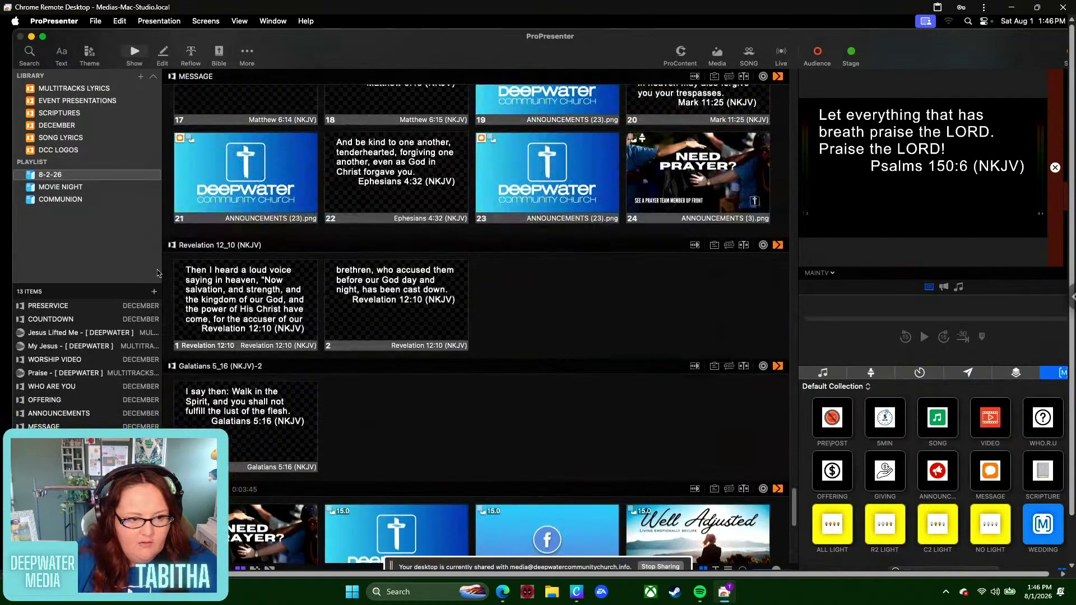
pyautogui.click(314, 303)
pyautogui.keyDown('shift'); pyautogui.click(333, 304); pyautogui.keyUp('shift')
pyautogui.moveTo(333, 303); pyautogui.dragTo(621, 211)
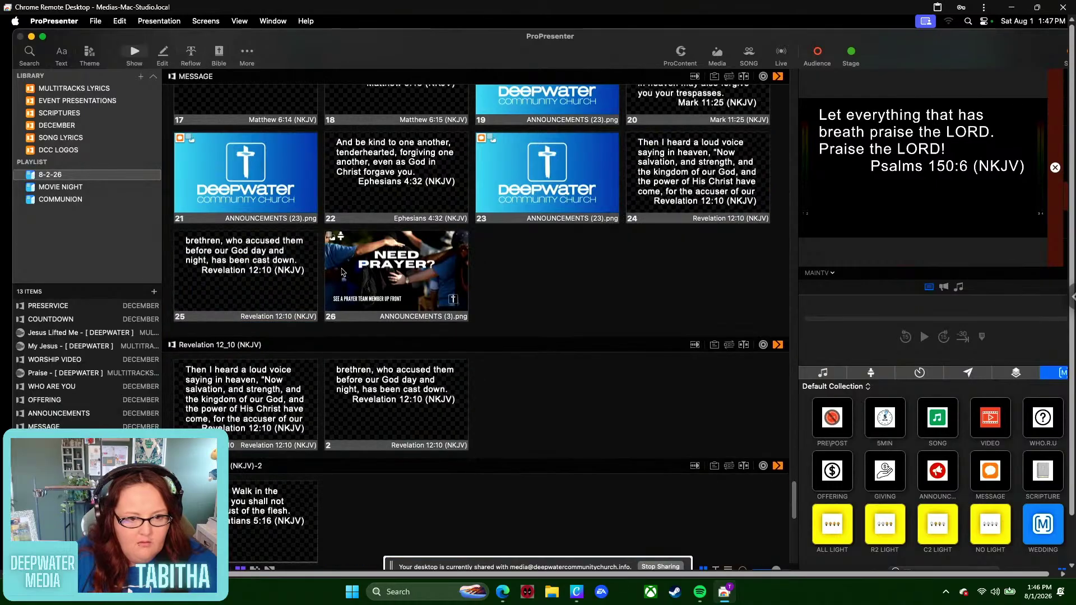
pyautogui.rightClick(249, 284)
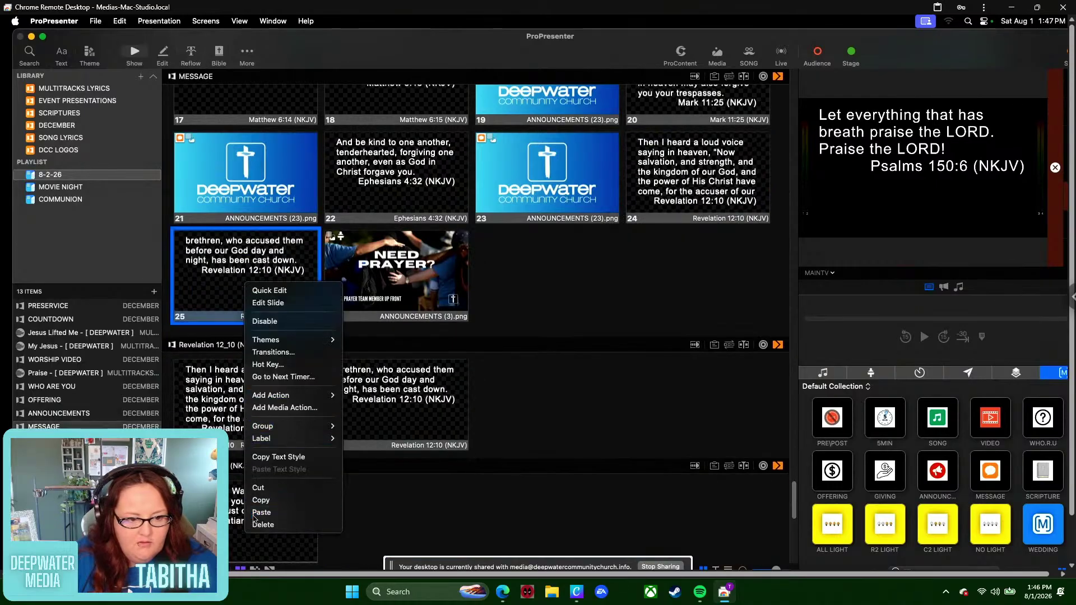
pyautogui.click(259, 513)
pyautogui.scroll(-5, 476, 325)
pyautogui.press('Delete')
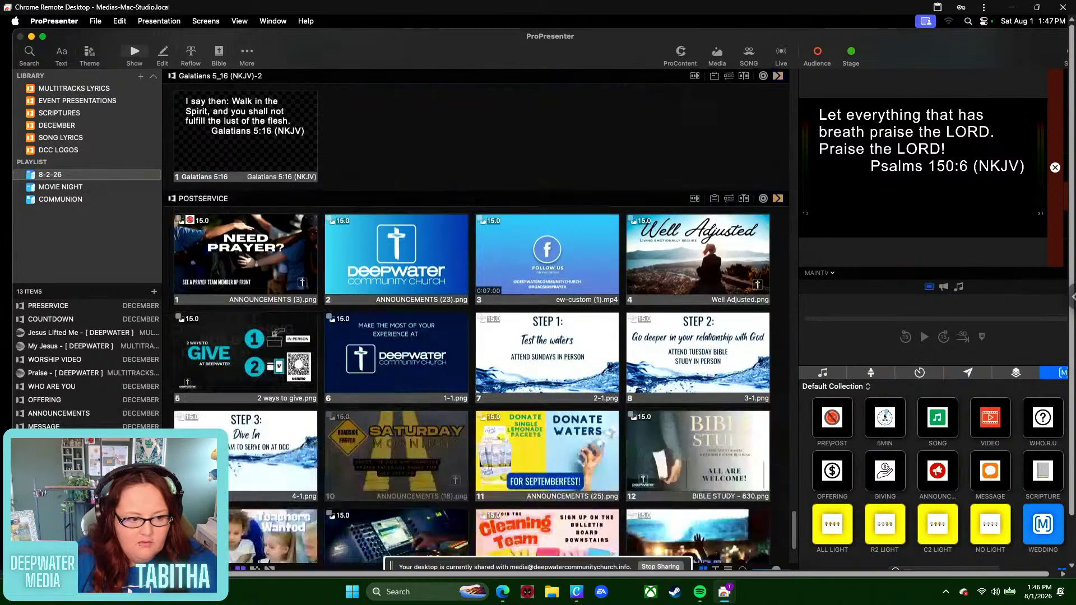
# - Place the Galatians 5:16 slide before NEED PRAYER in MESSAGE, followed by a pasted logo slide, and remove its separate playlist item
pyautogui.scroll(3, 378, 163)
pyautogui.scroll(2, 379, 163)
pyautogui.moveTo(255, 292); pyautogui.dragTo(469, 201)
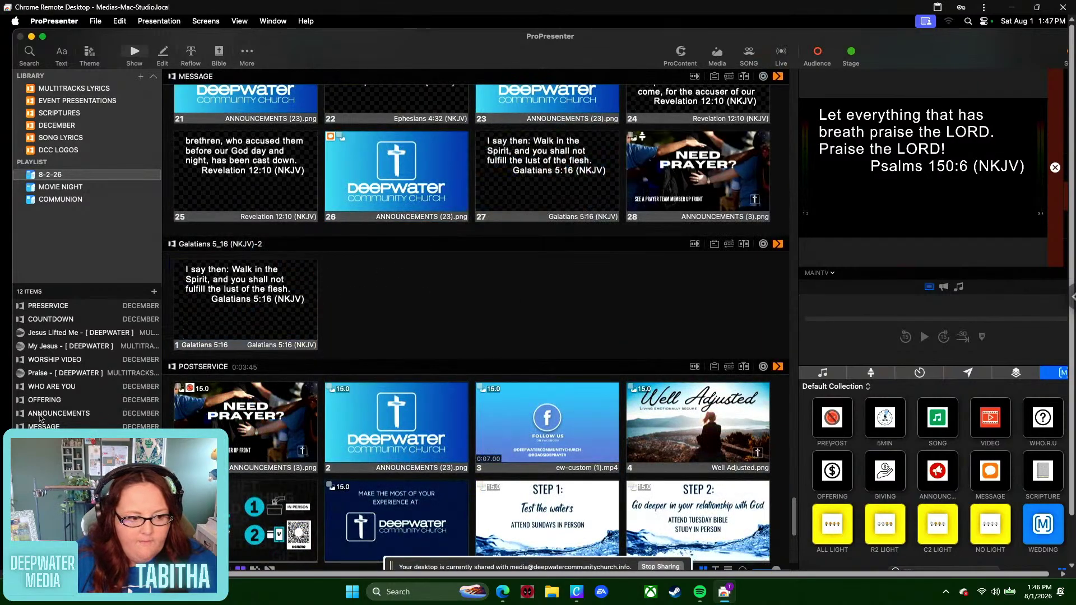
pyautogui.rightClick(577, 201)
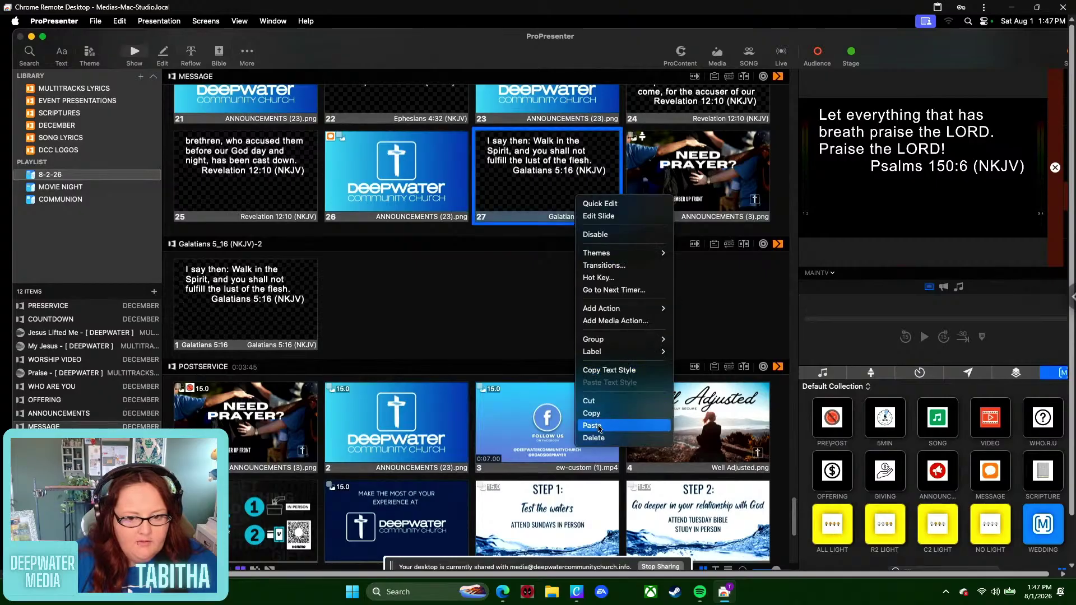
pyautogui.click(592, 426)
pyautogui.scroll(-10, 477, 325)
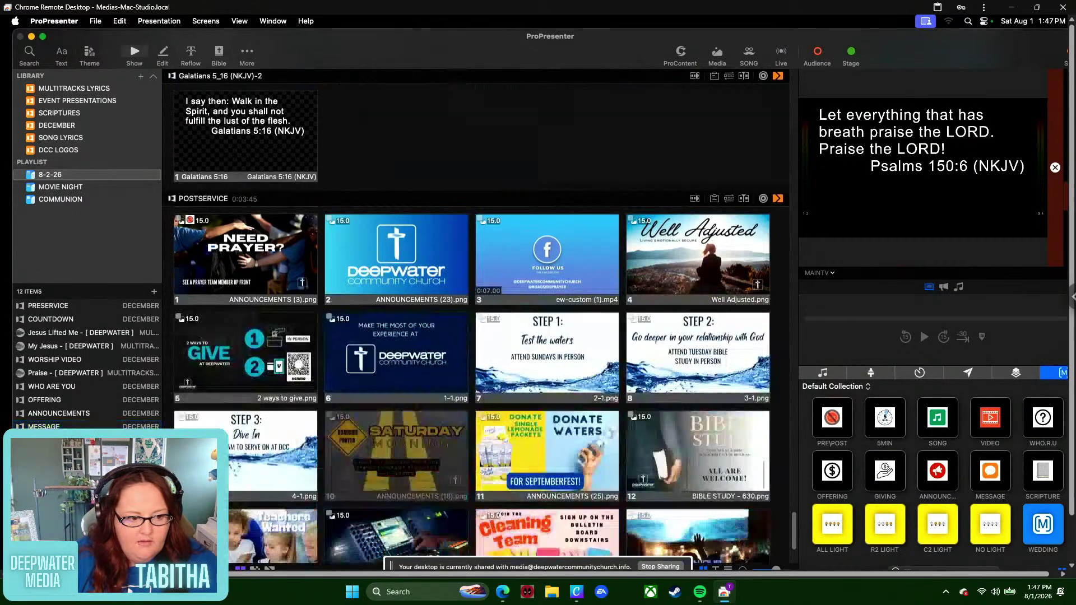
# - Apply the DCC theme's SCRIPTURES- NO THEME layout to the Psalms 150:6, both Isaiah 25:1, II Samuel 7:22 and Romans 6:23 slides in MESSAGE
pyautogui.click(115, 425)
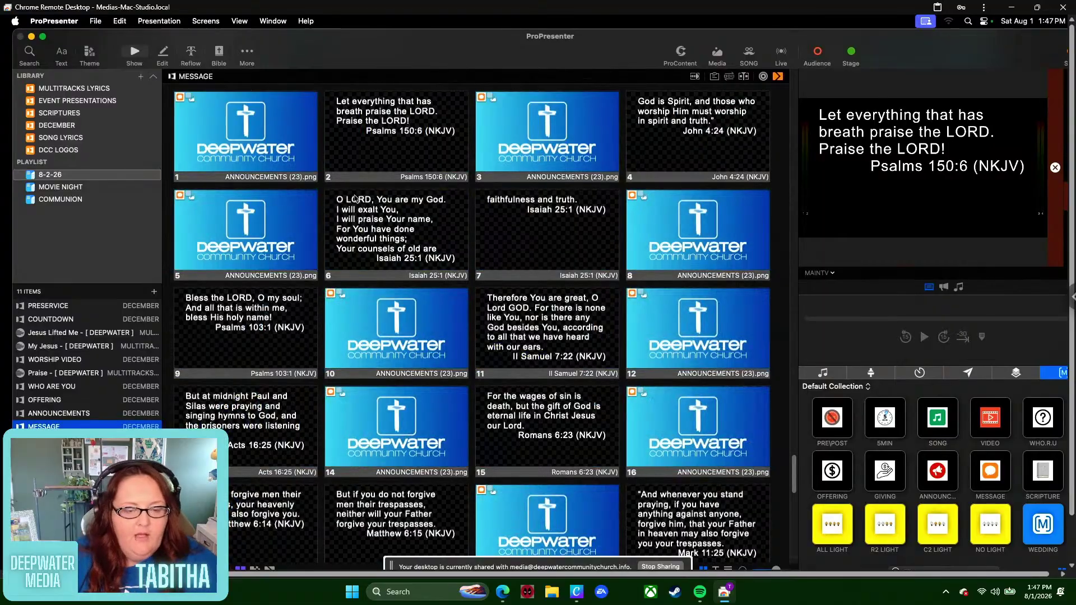
pyautogui.scroll(3, 499, 228)
pyautogui.scroll(-2, 497, 228)
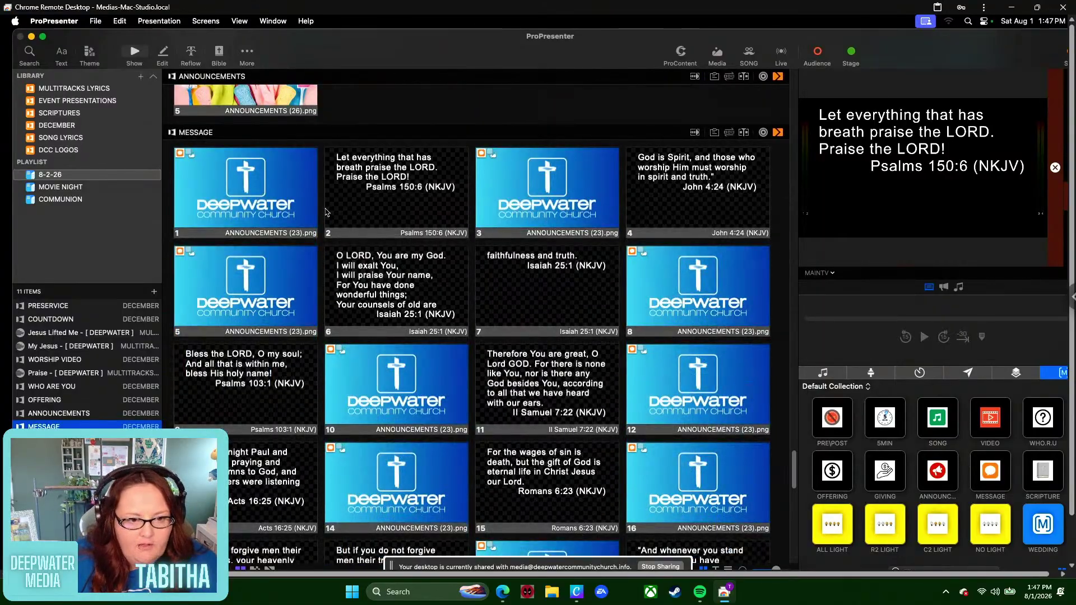
pyautogui.click(347, 216)
pyautogui.keyDown('super'); pyautogui.click(373, 269); pyautogui.keyUp('super')
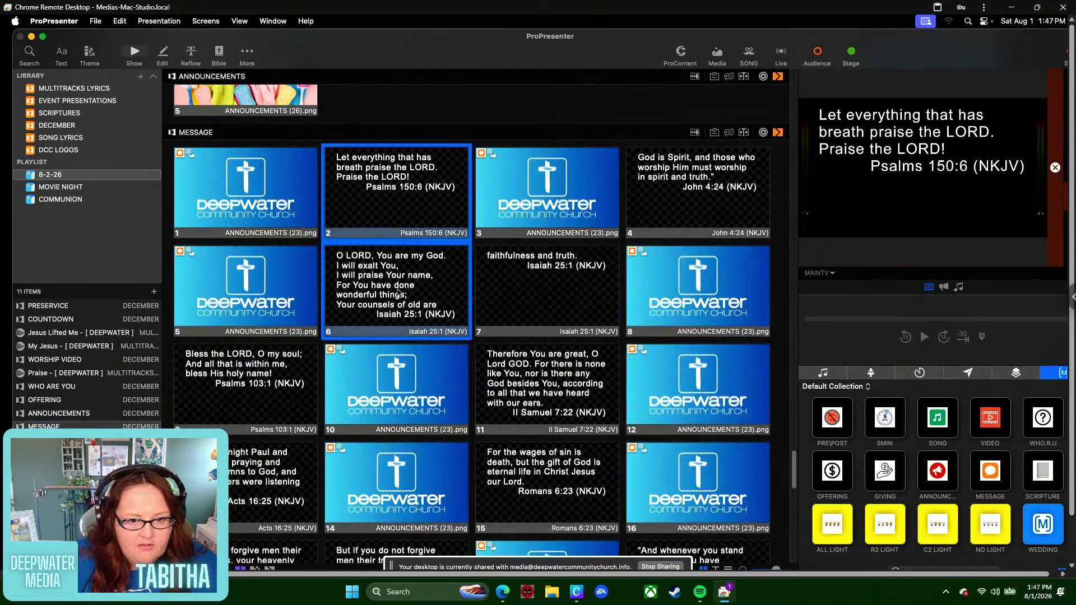
pyautogui.keyDown('super'); pyautogui.click(511, 293); pyautogui.keyUp('super')
pyautogui.keyDown('super'); pyautogui.click(526, 379); pyautogui.keyUp('super')
pyautogui.keyDown('super'); pyautogui.click(514, 457); pyautogui.keyUp('super')
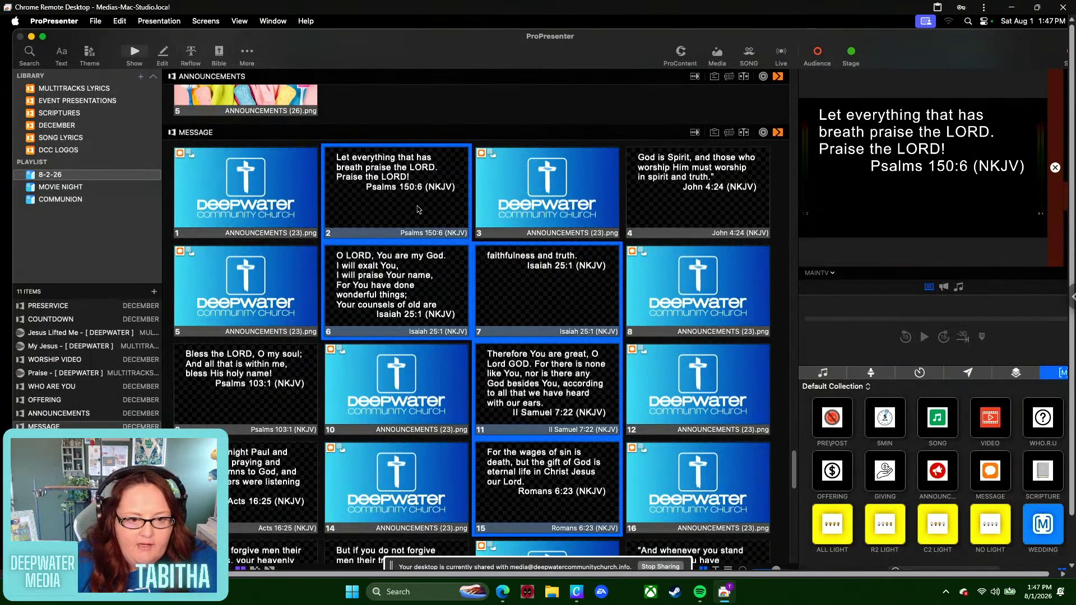
pyautogui.rightClick(418, 209)
pyautogui.moveTo(477, 264)
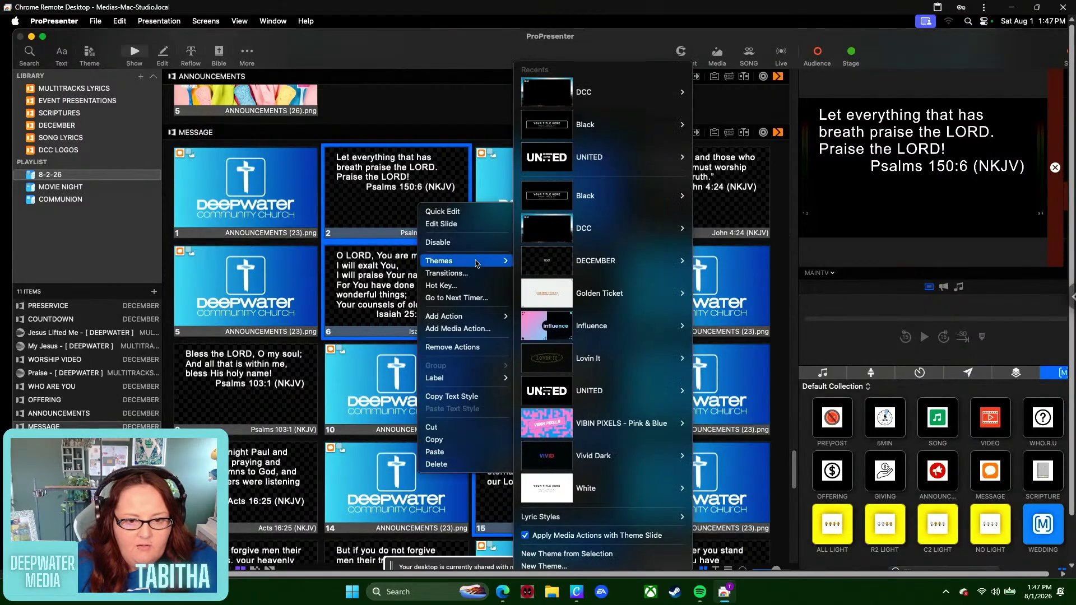
pyautogui.moveTo(662, 228)
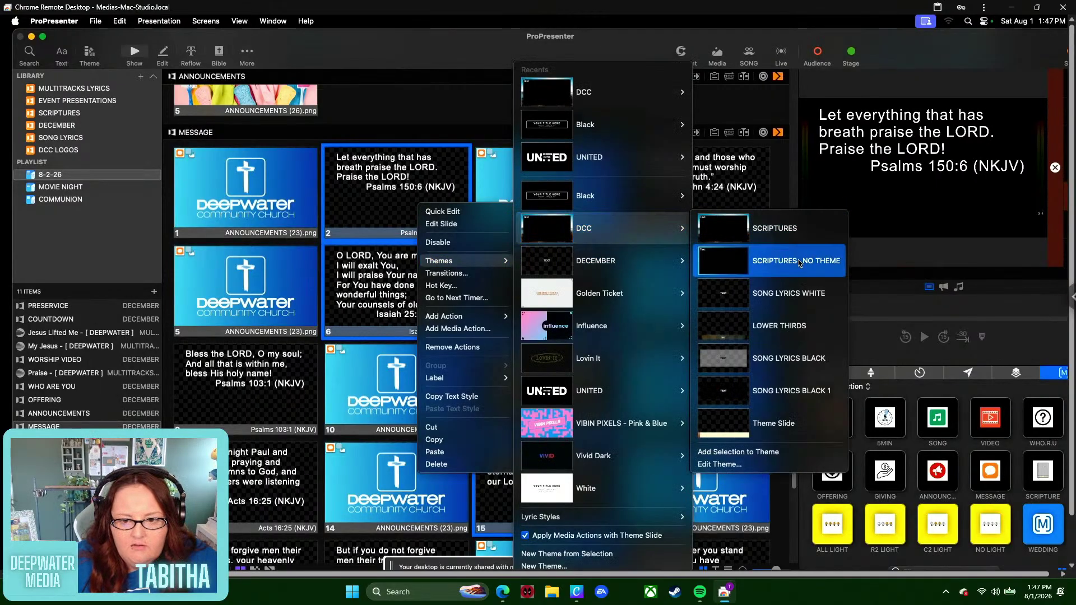
pyautogui.click(799, 262)
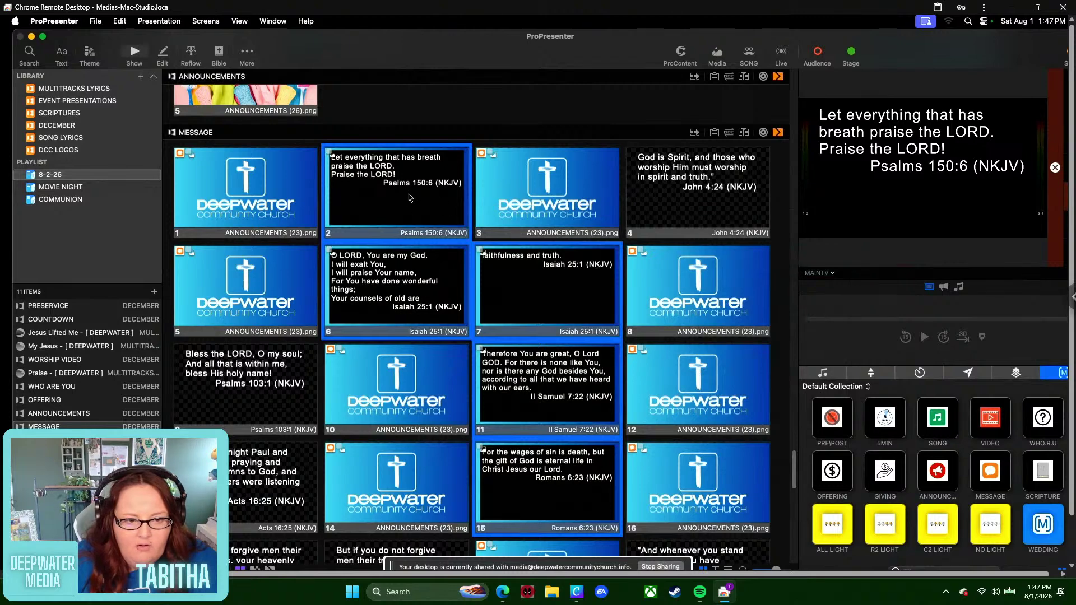
# - Add the SCRIPTURE macro to the selected Psalms 150:6, Isaiah 25:1, II Samuel 7:22 and Romans 6:23 slides
pyautogui.rightClick(410, 198)
pyautogui.moveTo(472, 309)
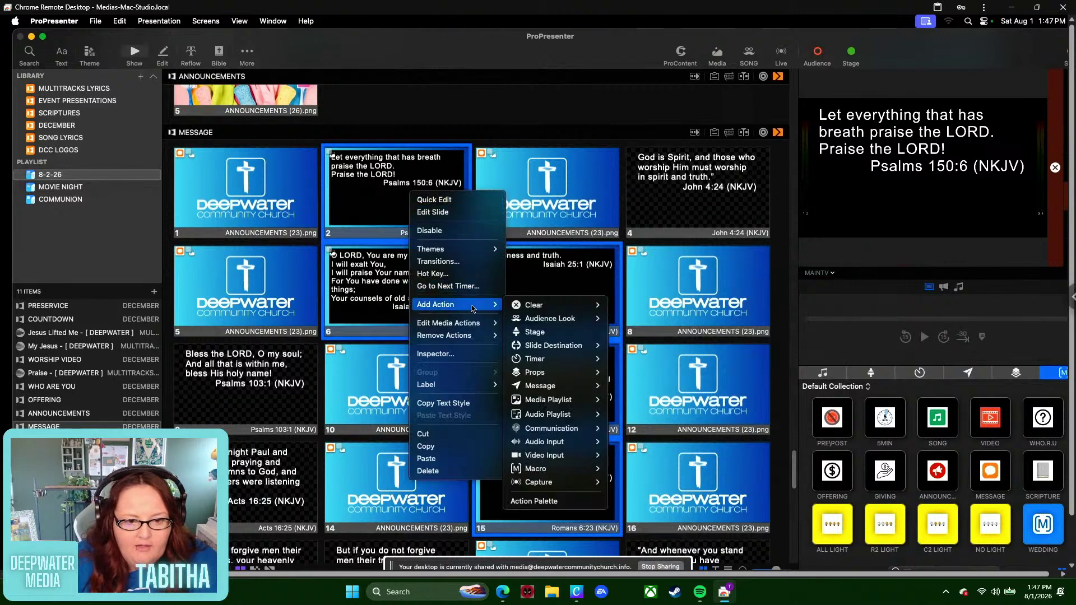
pyautogui.moveTo(542, 474)
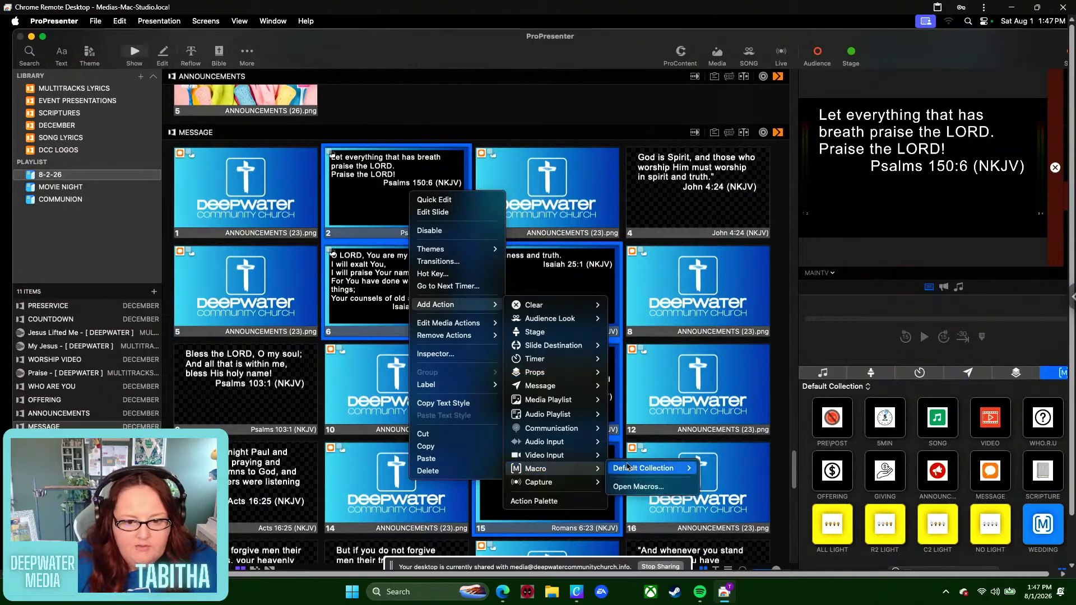
pyautogui.moveTo(623, 469)
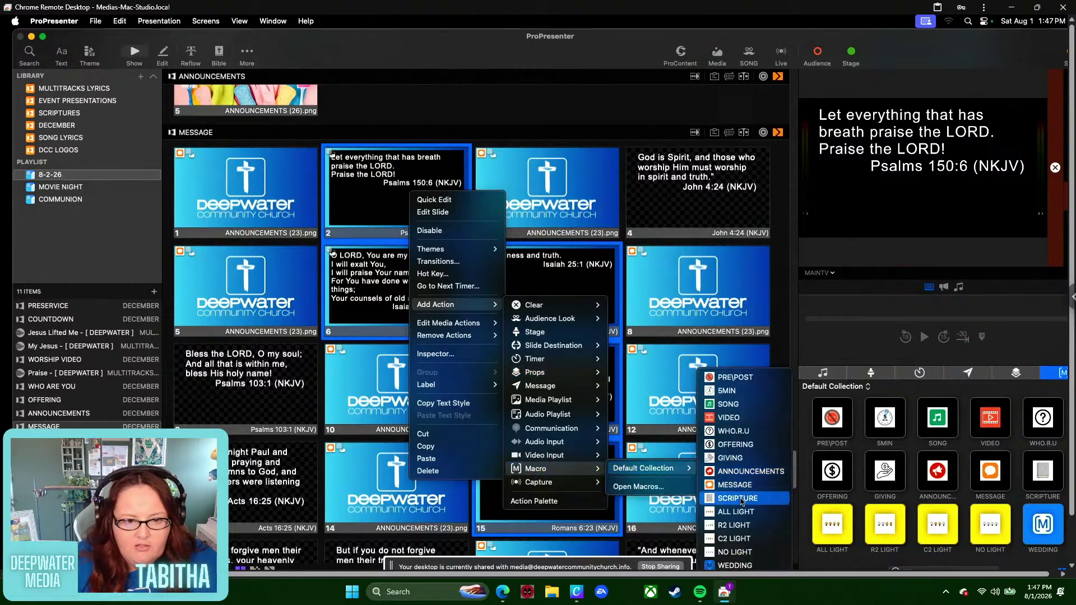
pyautogui.click(740, 498)
# - Apply the DCC SCRIPTURES- NO THEME layout to the John 4:24 slide and add the SCRIPTURE macro to it
pyautogui.rightClick(701, 185)
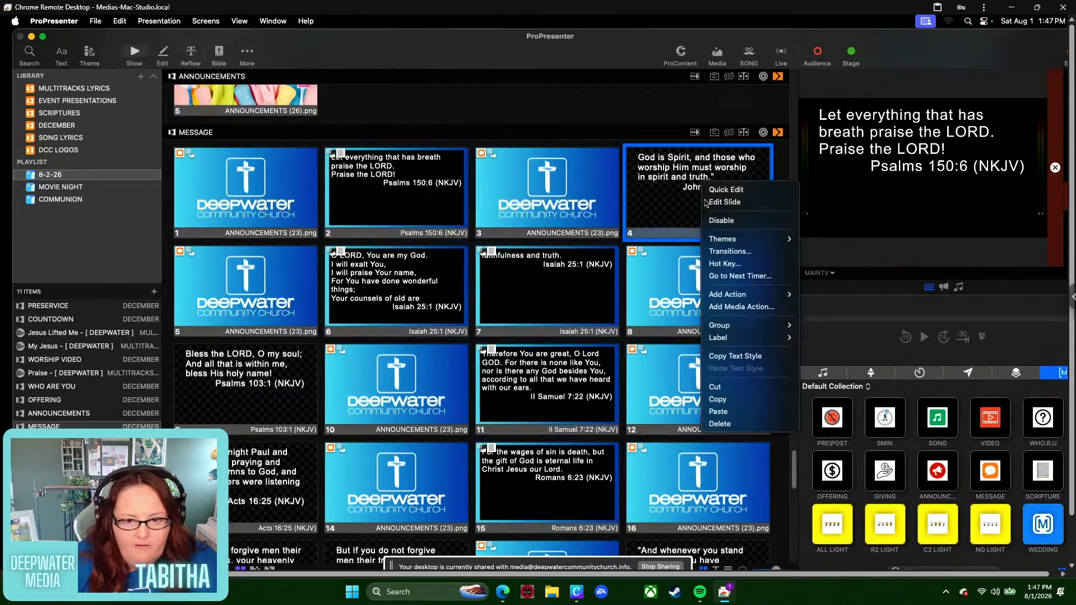
pyautogui.moveTo(744, 244)
pyautogui.moveTo(840, 228)
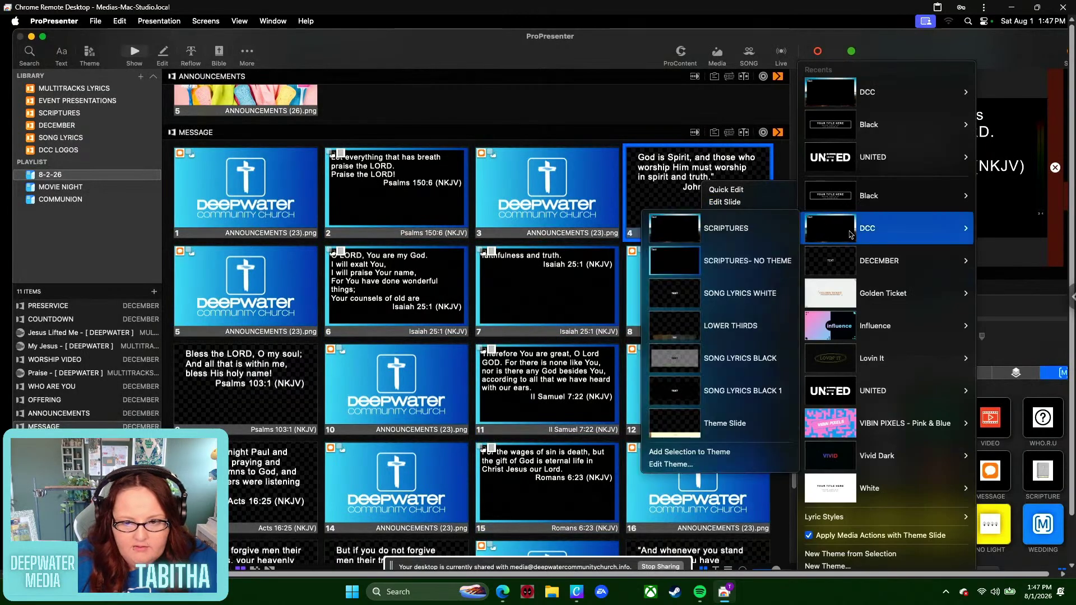
pyautogui.click(723, 266)
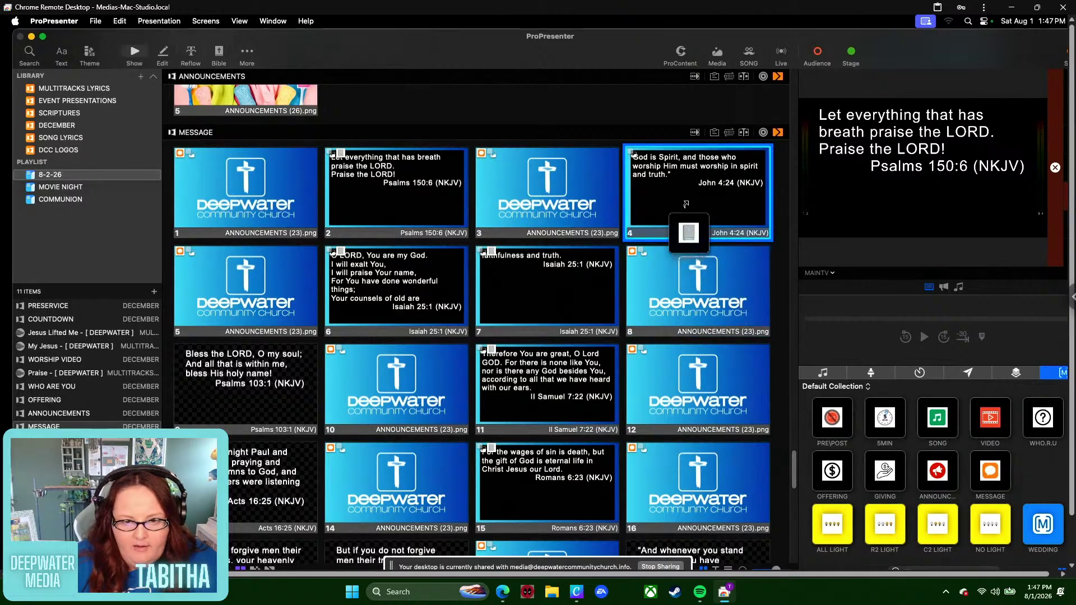
# - Apply the DCC SCRIPTURES- NO THEME layout to the Psalms 103:1, Acts 16:25, Matthew 6:14, Matthew 6:15 and Ephesians 4:32 slides
pyautogui.scroll(-2, 477, 247)
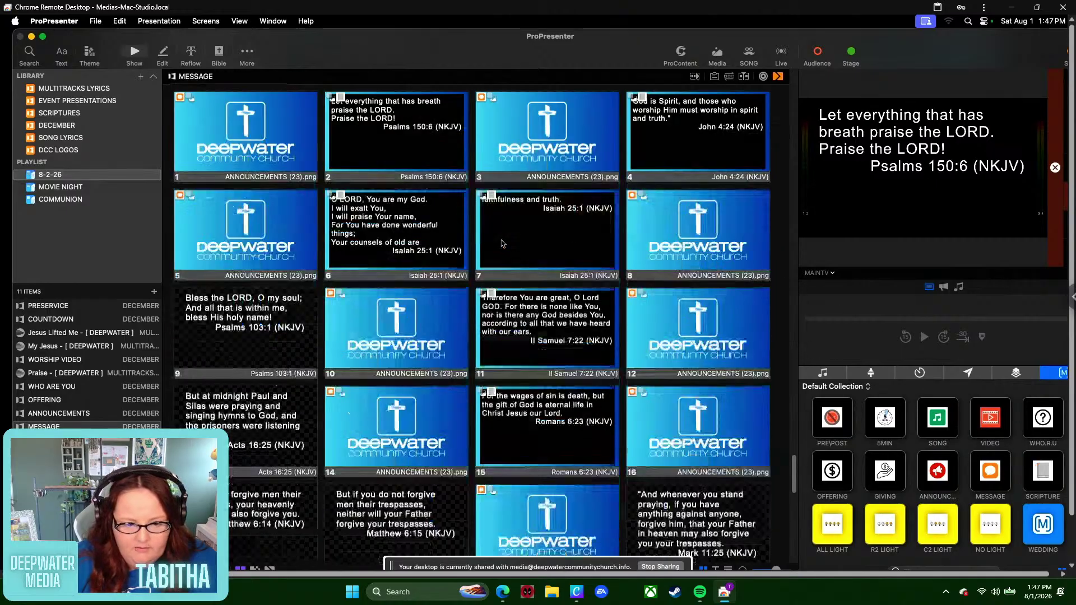
pyautogui.scroll(-4, 504, 241)
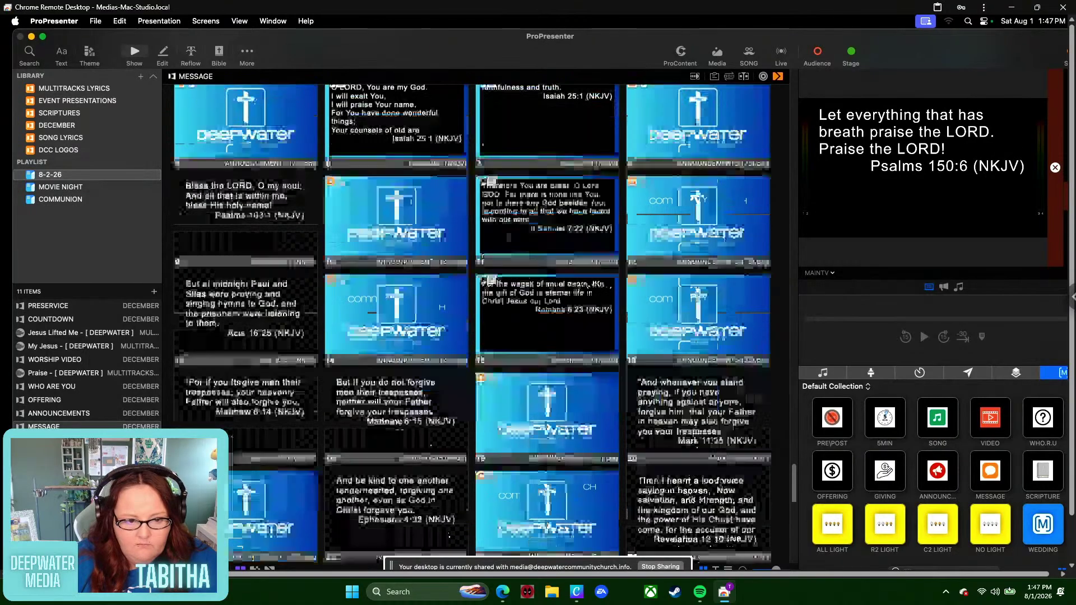
pyautogui.moveTo(166, 211)
pyautogui.mouseDown()
pyautogui.moveTo(224, 275)
pyautogui.moveTo(263, 420)
pyautogui.moveTo(396, 468)
pyautogui.moveTo(394, 507)
pyautogui.mouseUp()
pyautogui.rightClick(394, 440)
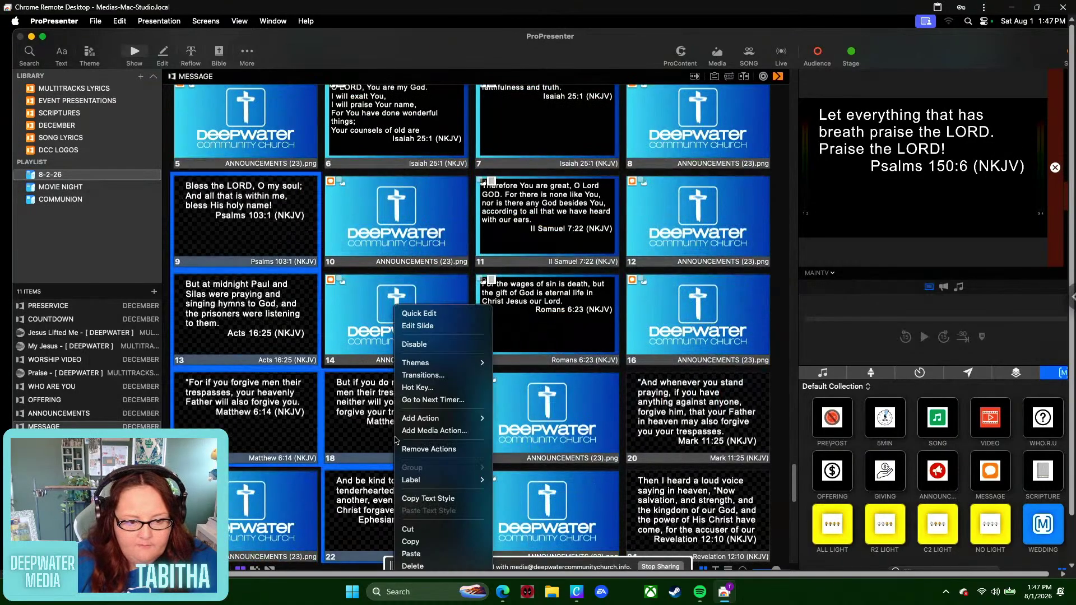
pyautogui.moveTo(442, 363)
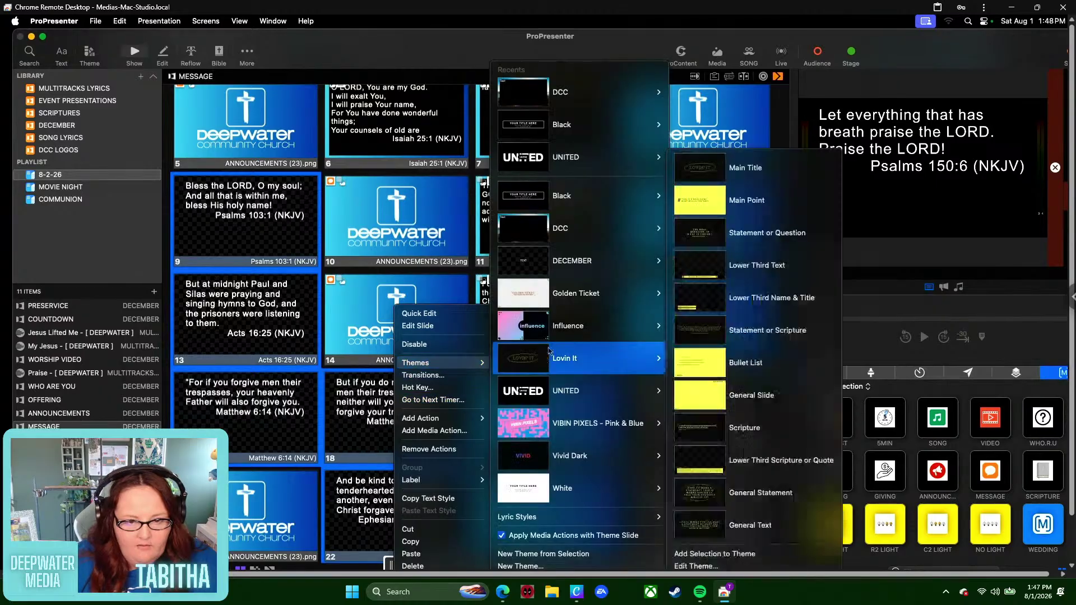
pyautogui.moveTo(577, 228)
pyautogui.click(691, 229)
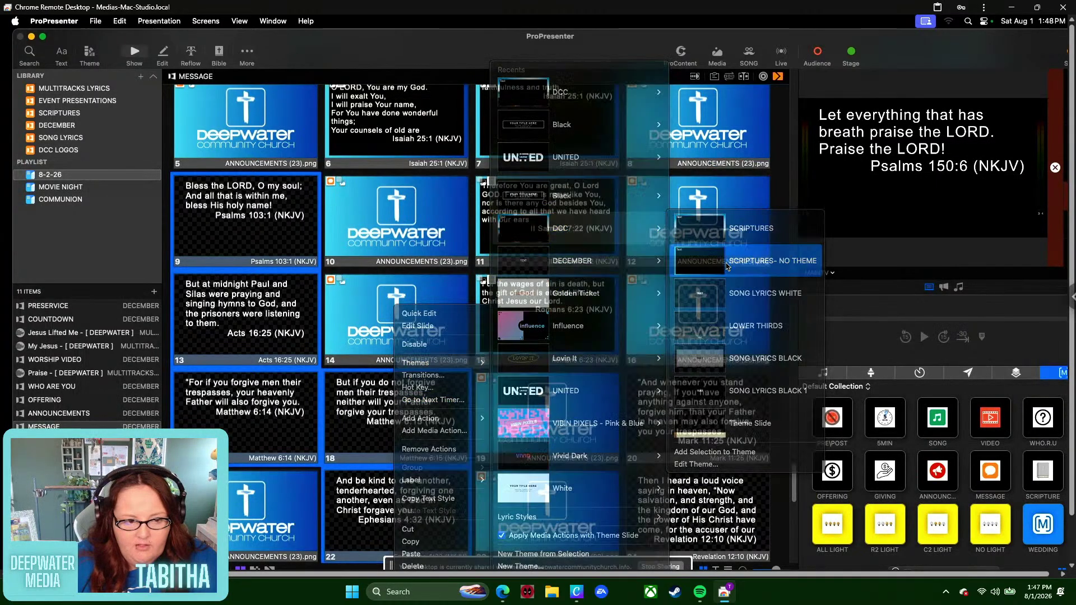
# - Add the SCRIPTURE macro to the selected Psalms 103:1, Acts 16:25, Matthew 6:14, Matthew 6:15 and Ephesians 4:32 slides
pyautogui.rightClick(376, 434)
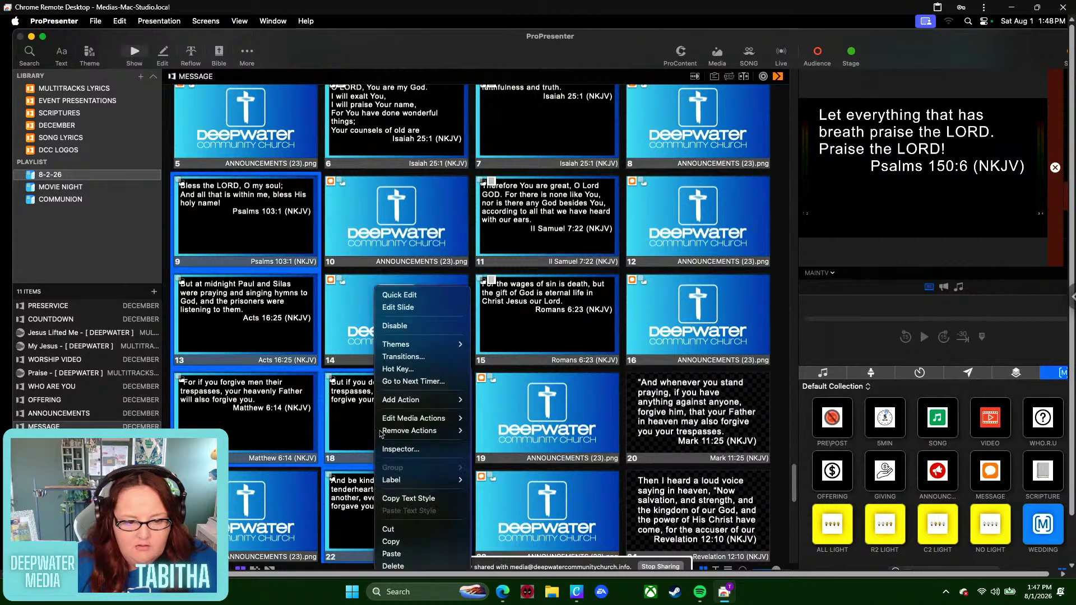
pyautogui.moveTo(466, 399)
pyautogui.moveTo(519, 536)
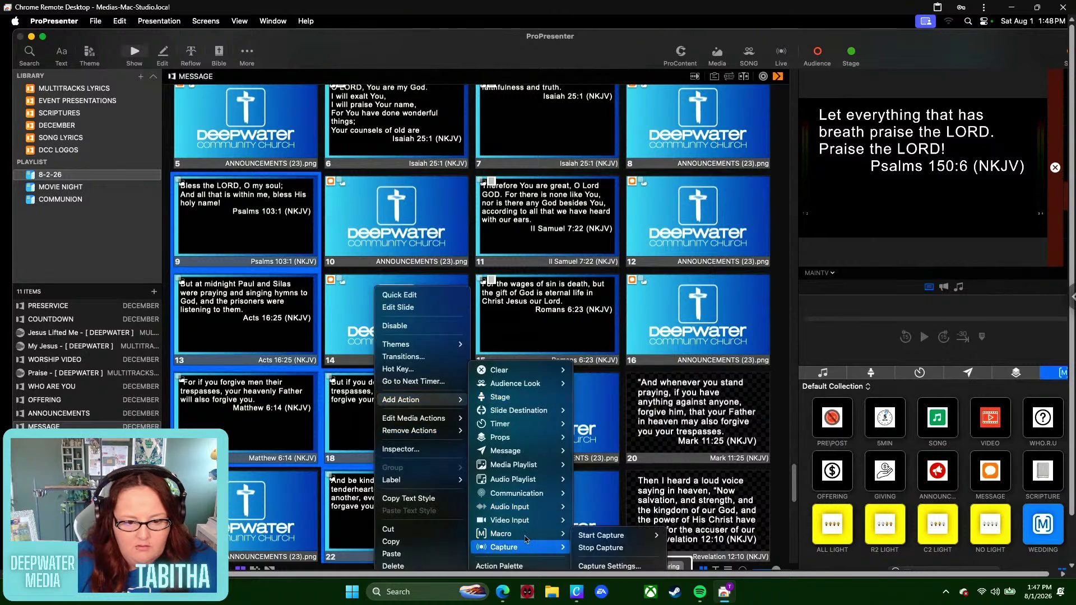
pyautogui.moveTo(596, 537)
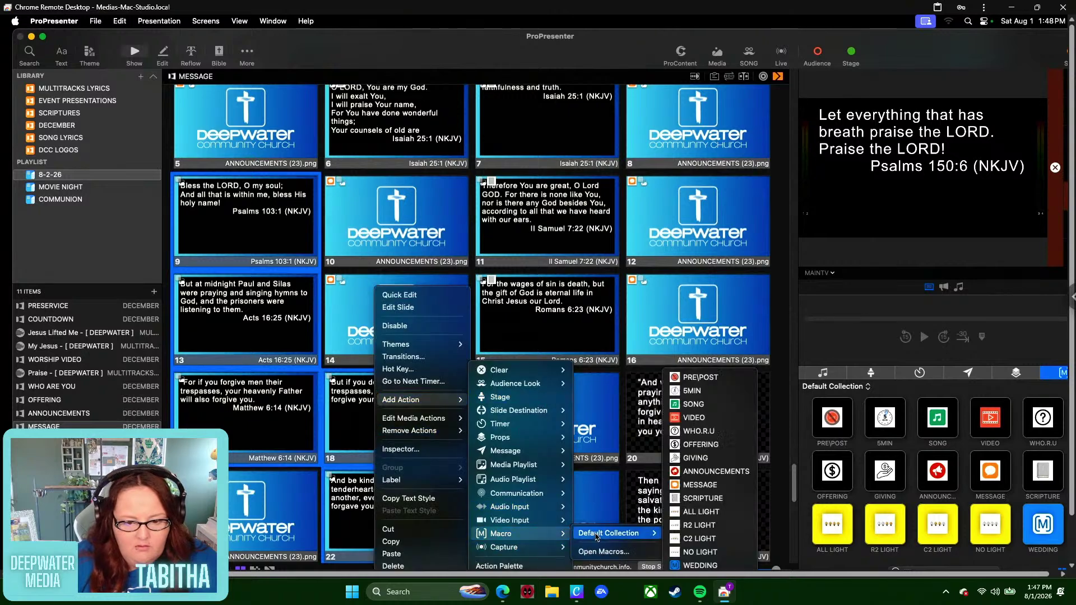
pyautogui.click(703, 499)
# - Apply the DCC SCRIPTURES- NO THEME layout to the Mark 11:25 slide and the first Revelation 12:10 slide
pyautogui.scroll(-3, 742, 300)
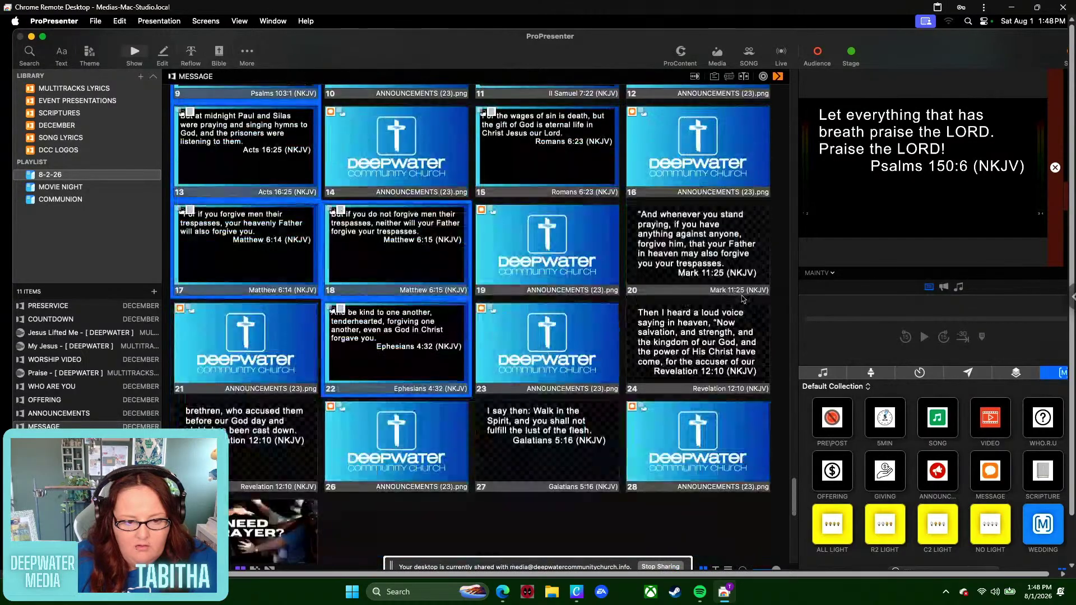
pyautogui.moveTo(789, 386); pyautogui.dragTo(769, 289)
pyautogui.rightClick(710, 257)
pyautogui.moveTo(764, 316)
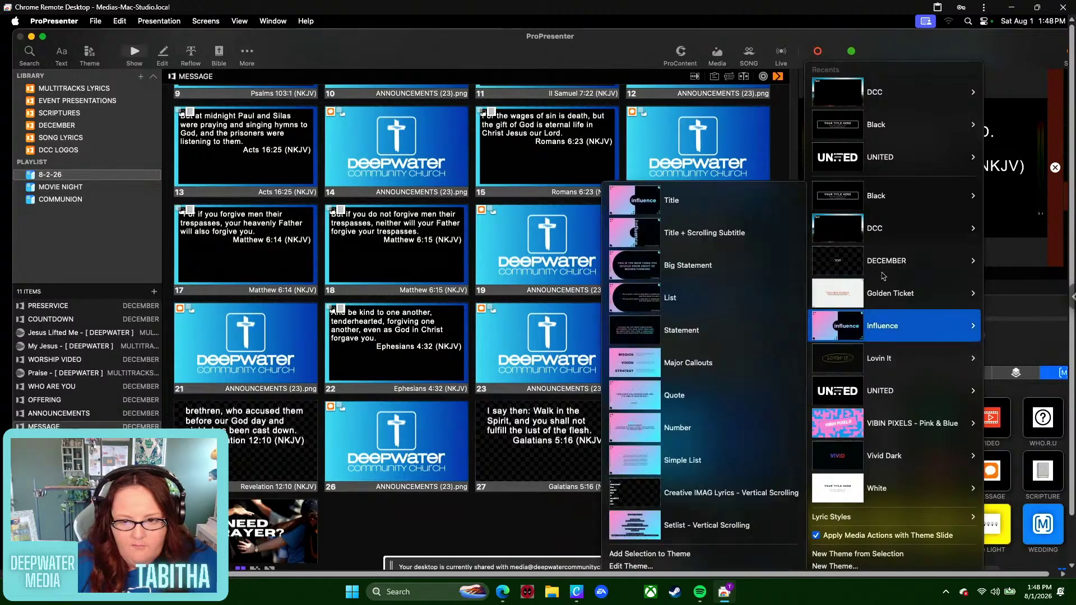
pyautogui.moveTo(908, 236)
pyautogui.click(752, 270)
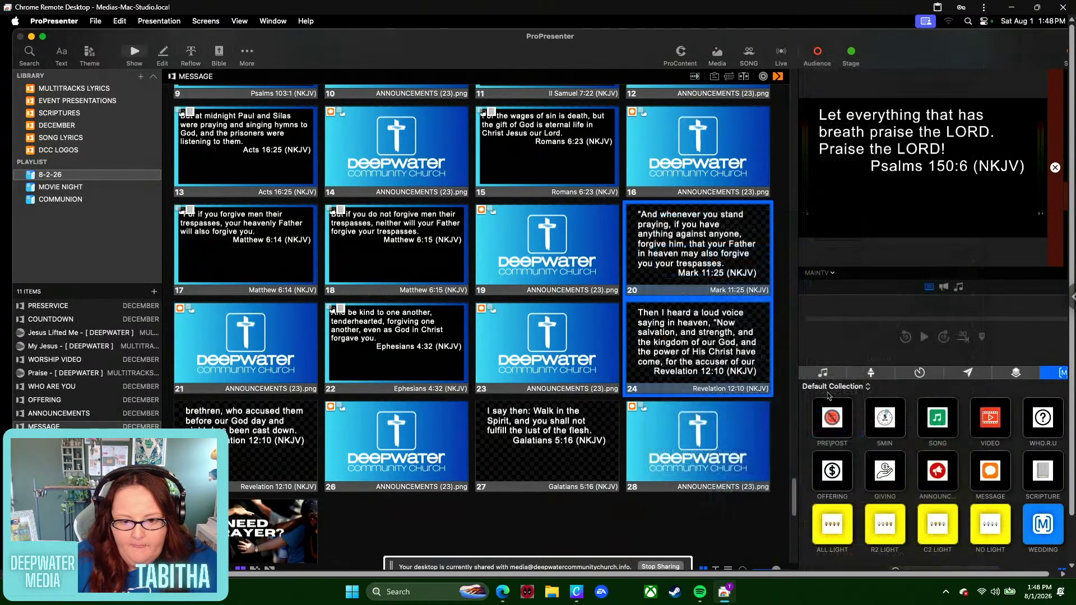
# - Add the SCRIPTURE macro to the selected Mark 11:25 and first Revelation 12:10 slides
pyautogui.rightClick(733, 259)
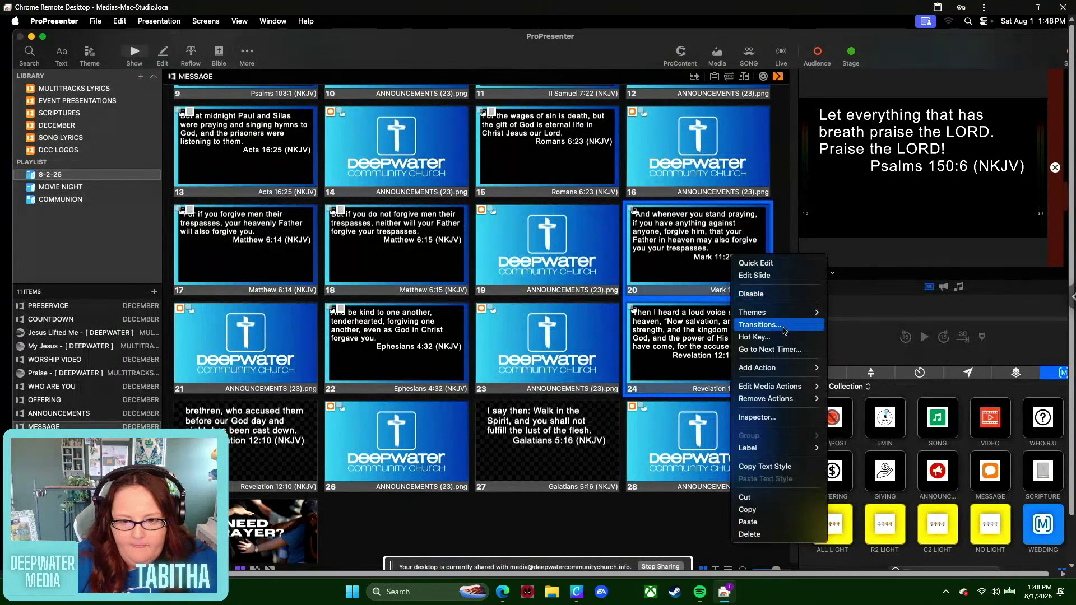
pyautogui.moveTo(808, 373)
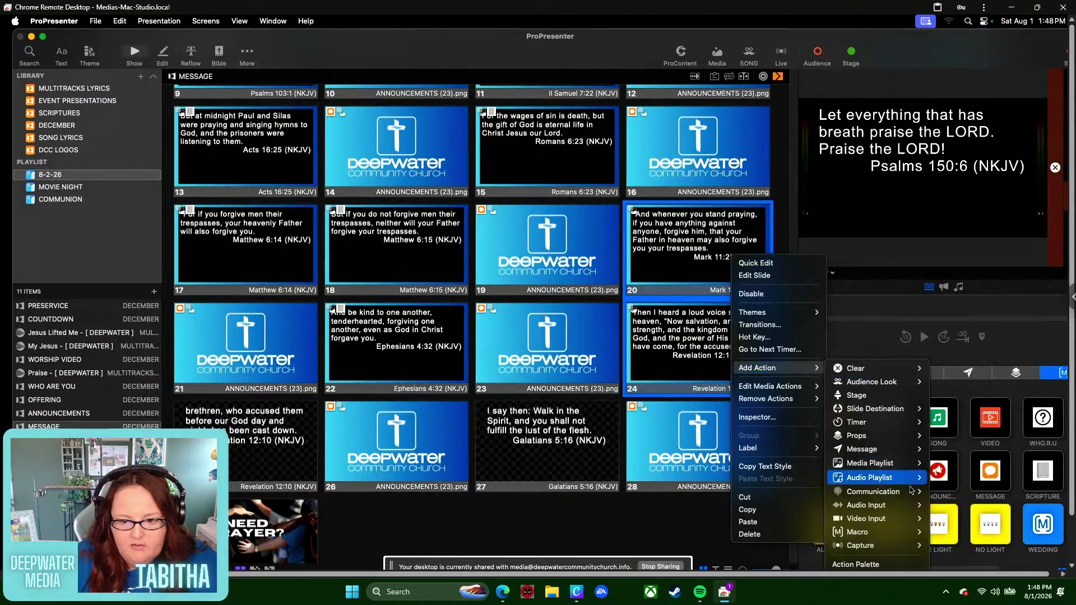
pyautogui.moveTo(874, 532)
pyautogui.moveTo(963, 537)
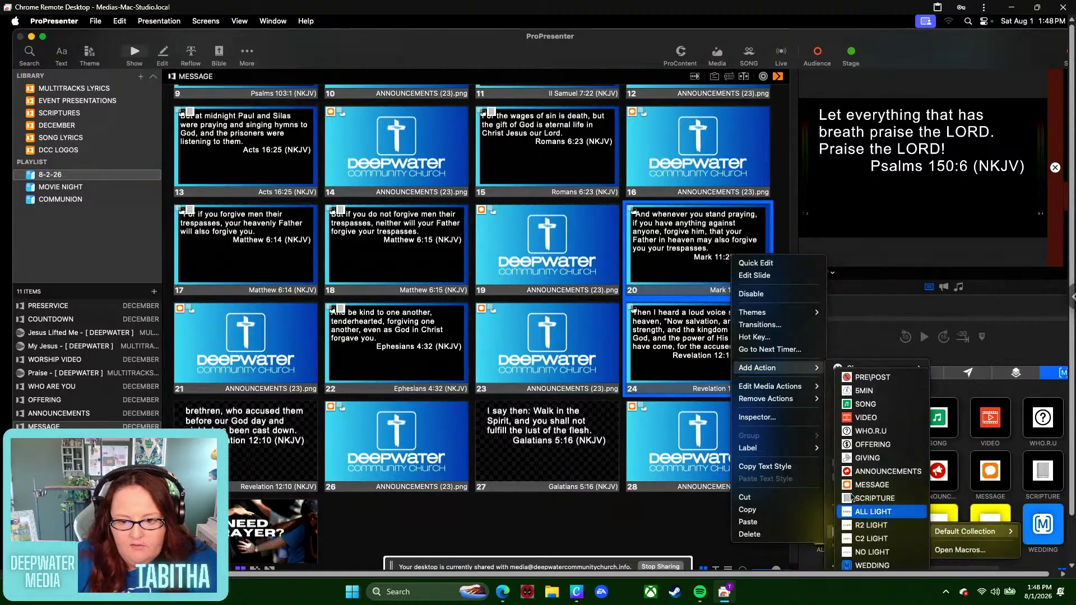
pyautogui.click(875, 498)
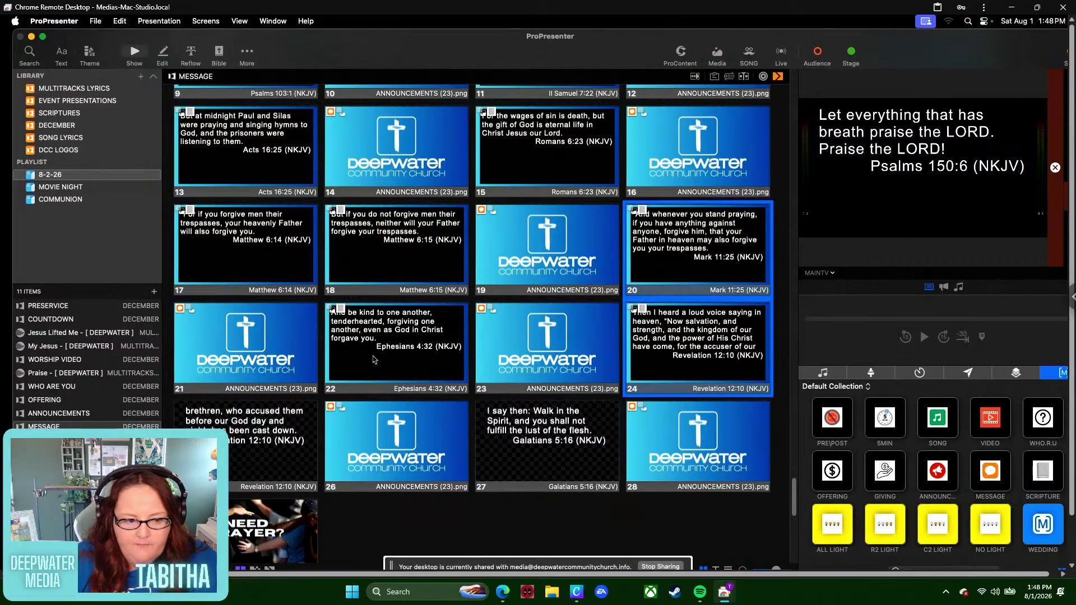
# - Apply the DCC SCRIPTURES- NO THEME layout and the SCRIPTURE macro to the second Revelation 12:10 slide and the Galatians 5:16 slide
pyautogui.scroll(-2, 708, 427)
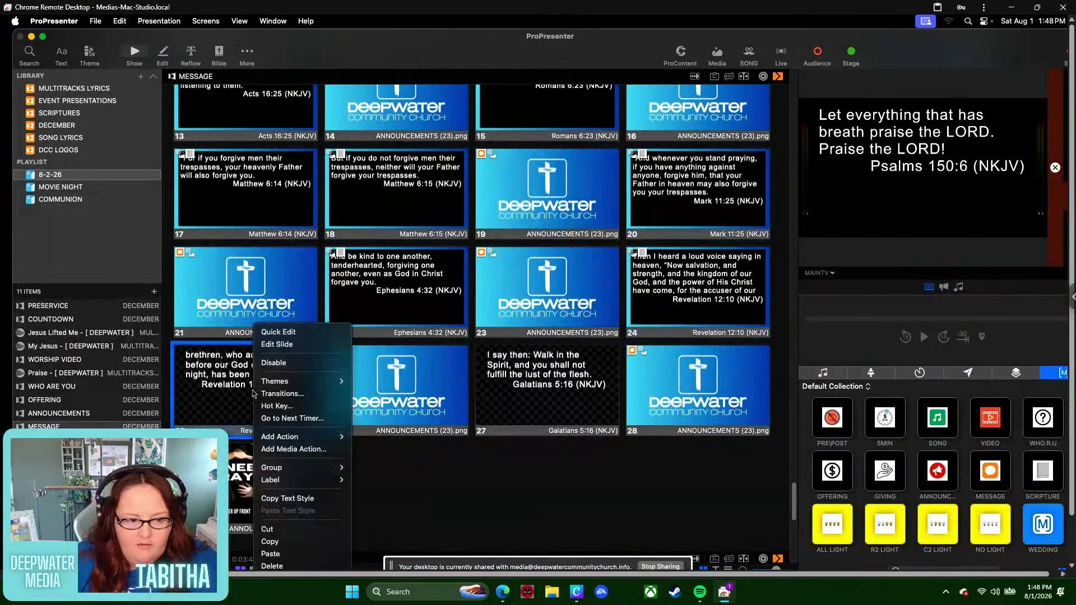
pyautogui.rightClick(255, 392)
pyautogui.moveTo(340, 382)
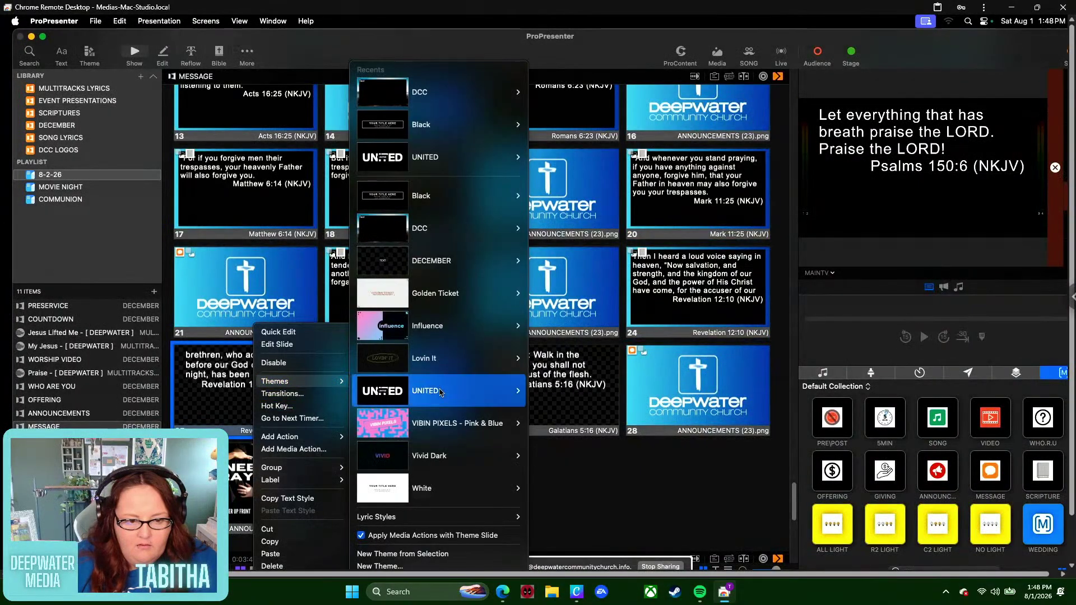
pyautogui.moveTo(507, 229)
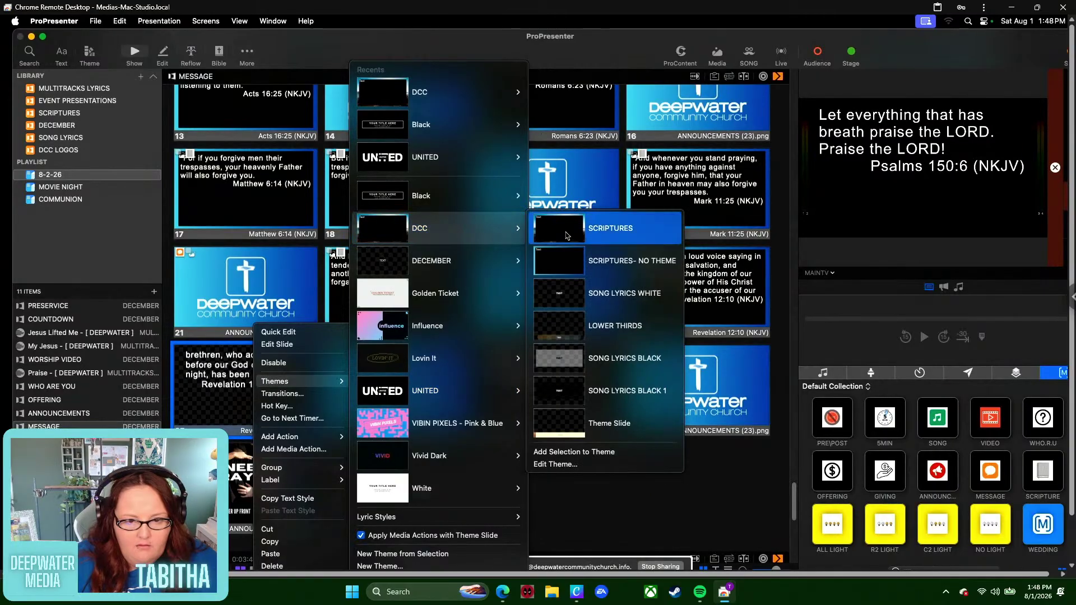
pyautogui.click(575, 263)
pyautogui.rightClick(578, 406)
pyautogui.moveTo(627, 379)
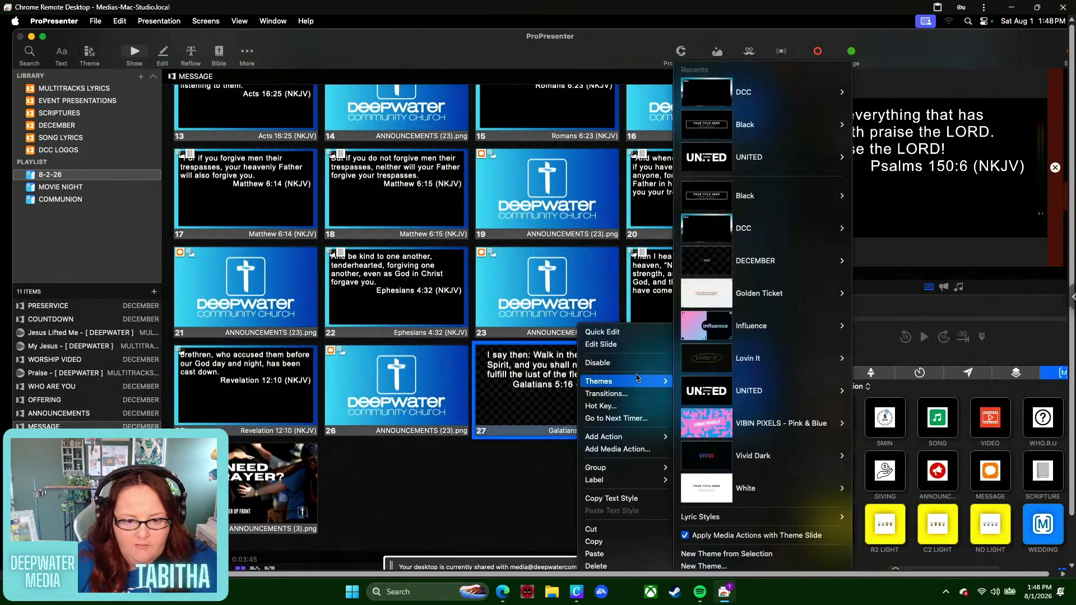
pyautogui.moveTo(830, 230)
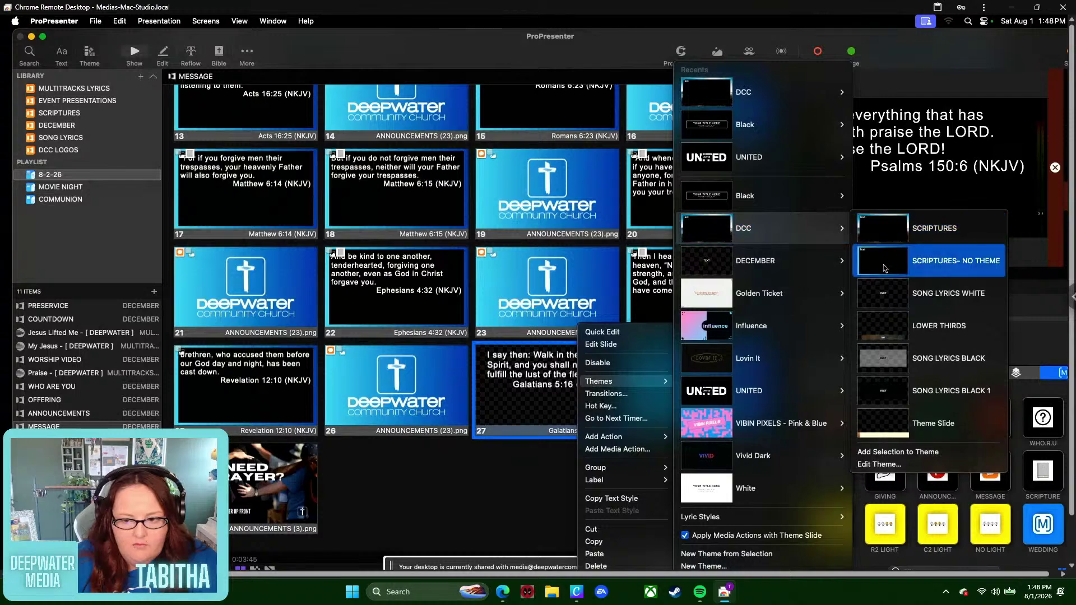
pyautogui.click(884, 263)
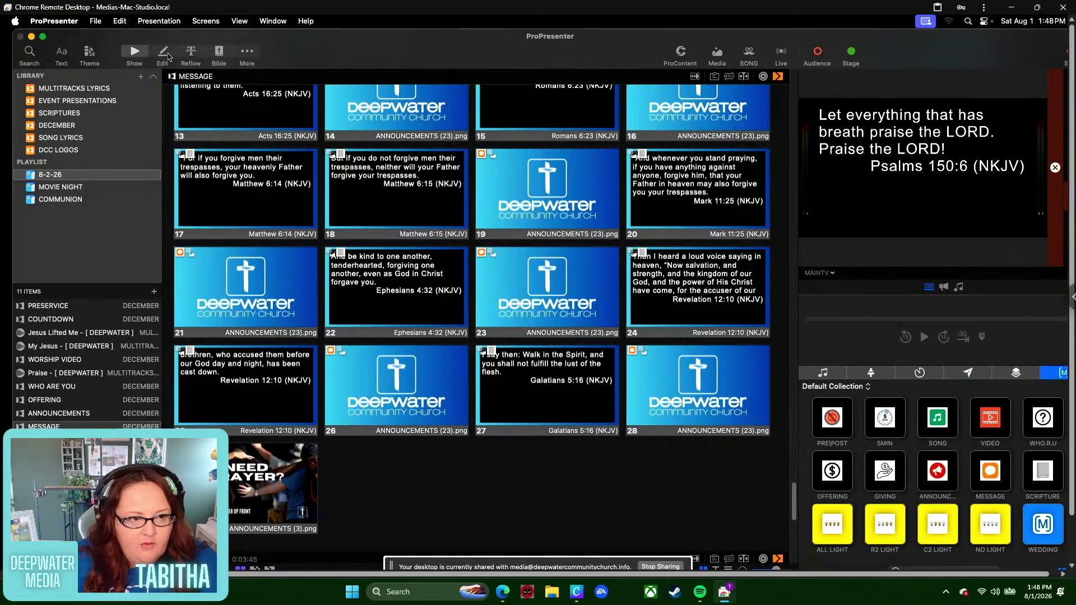
pyautogui.scroll(10, 483, 331)
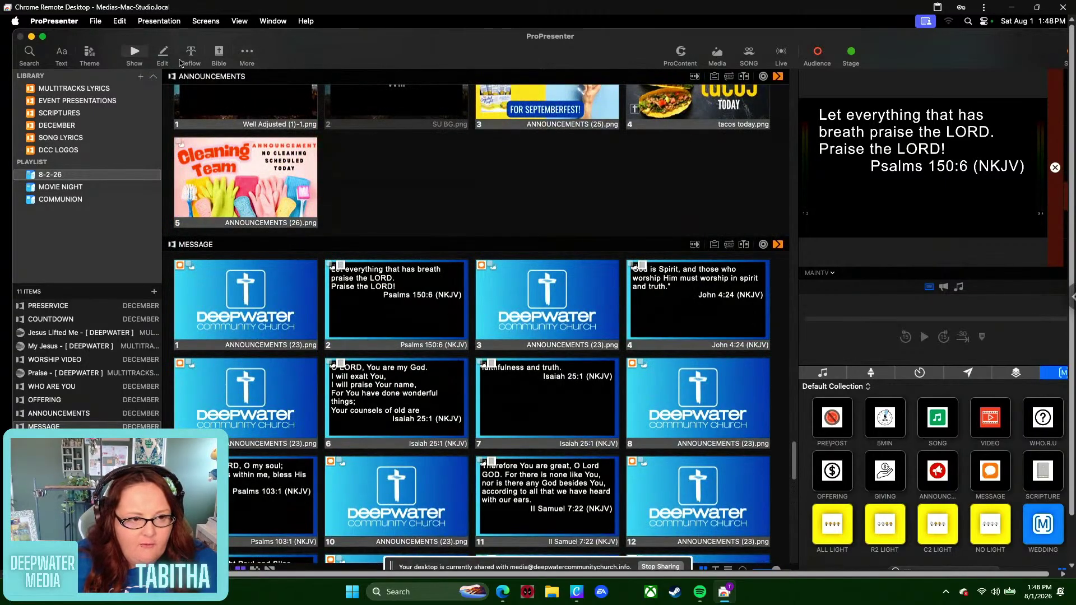
# - Open the MESSAGE presentation for editing and bring up its Psalms 150:6 slide
pyautogui.click(162, 54)
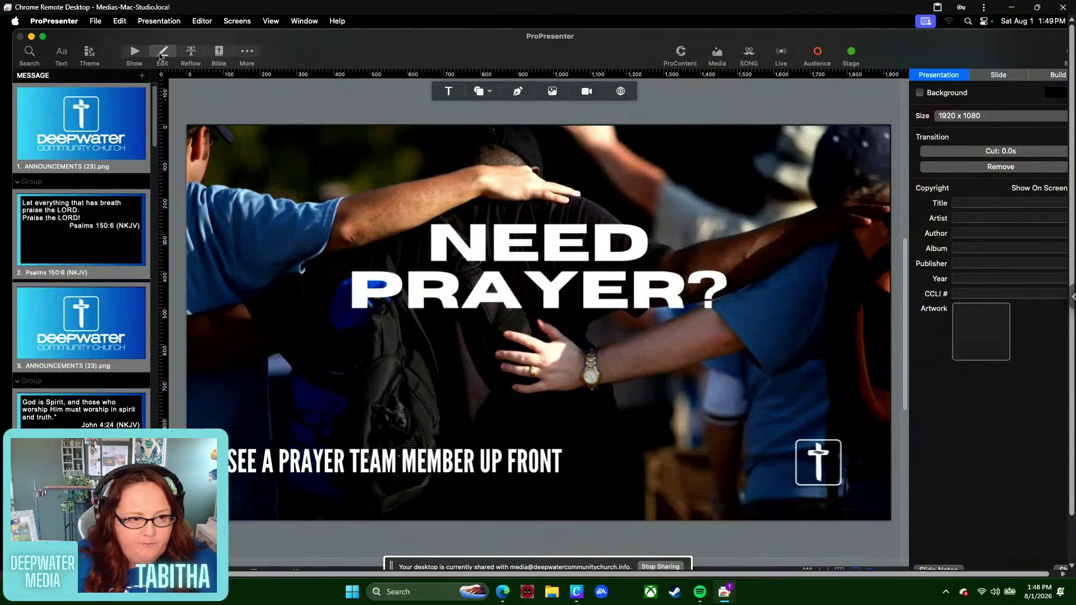
pyautogui.click(139, 56)
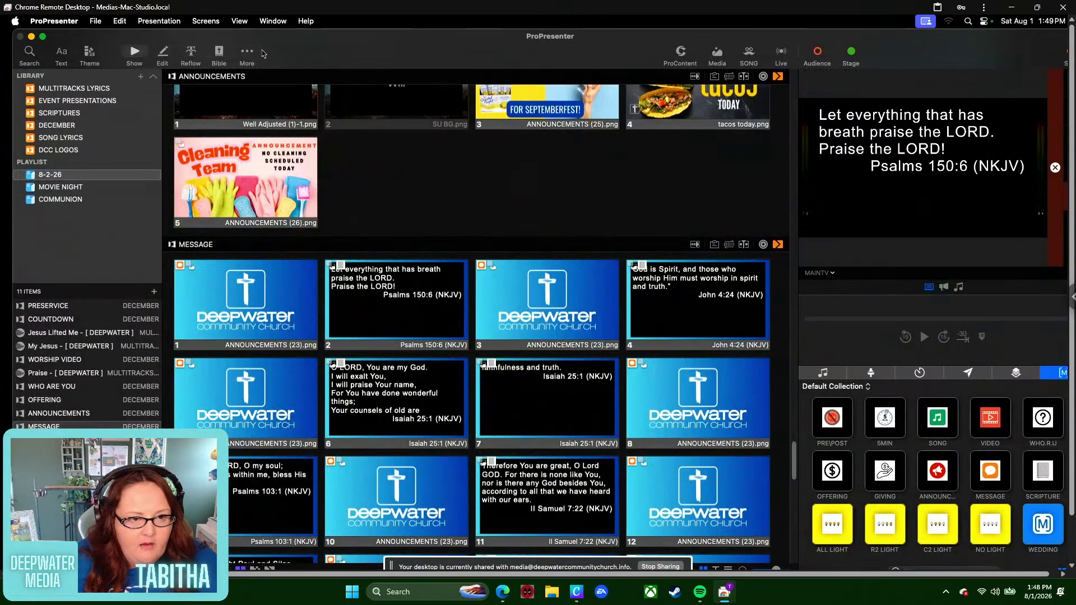
pyautogui.click(163, 55)
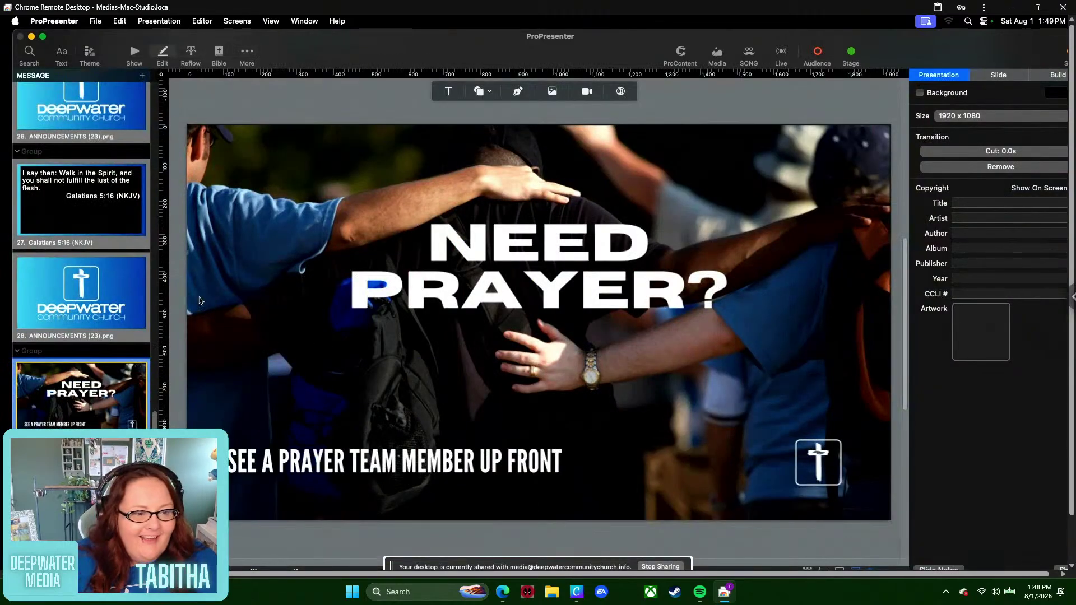
pyautogui.scroll(10, 144, 284)
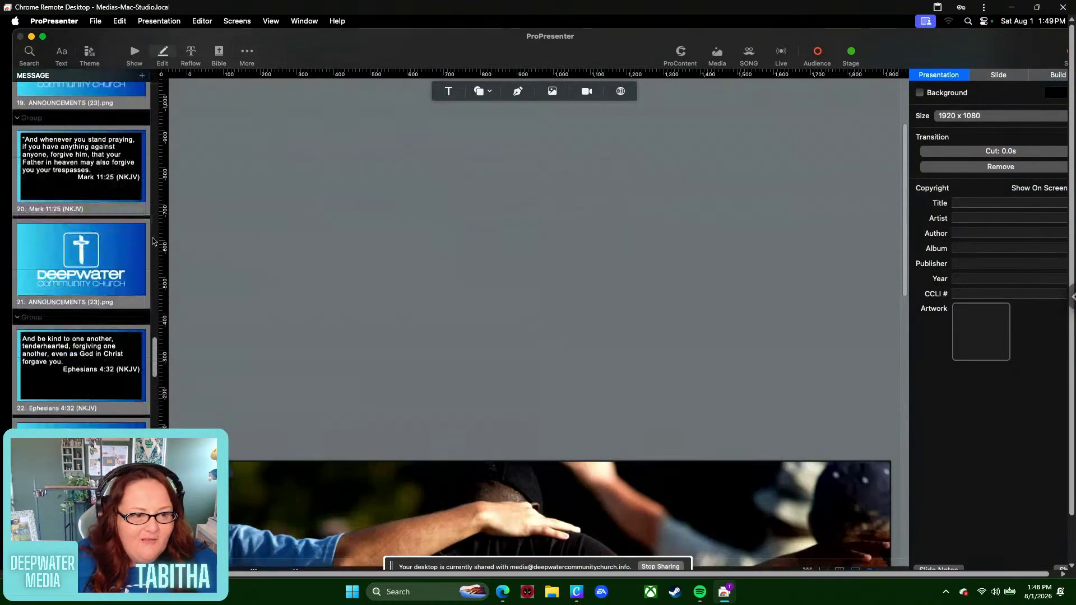
pyautogui.scroll(10, 147, 229)
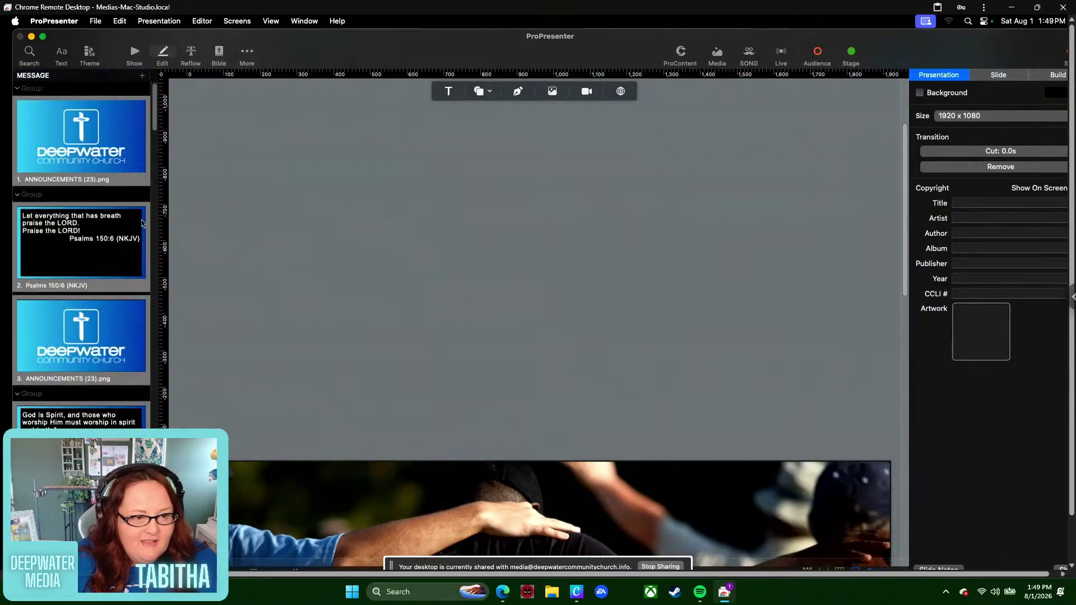
pyautogui.scroll(-5, 335, 239)
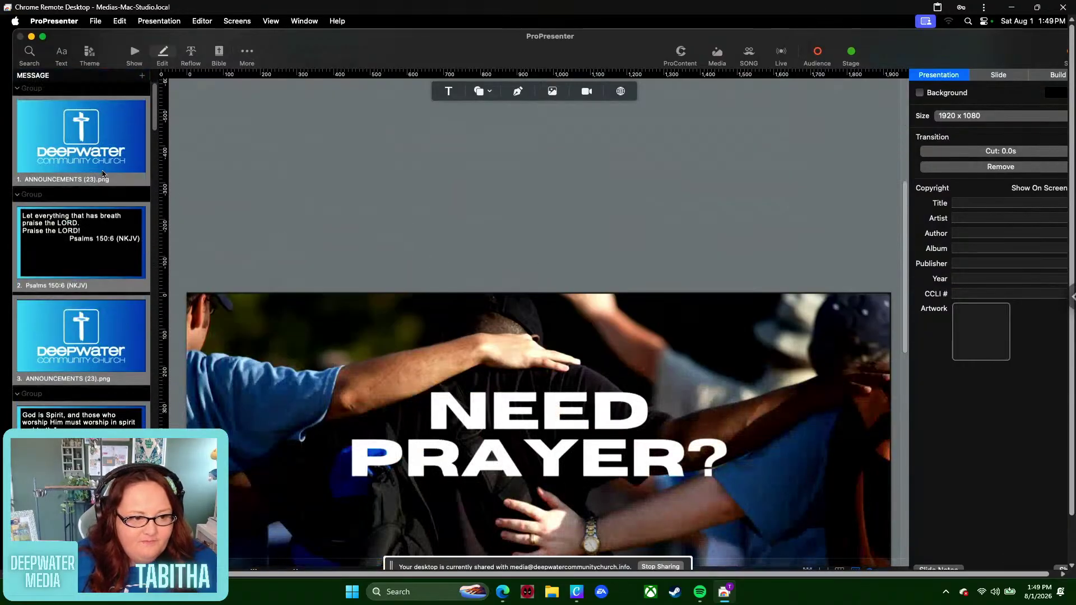
pyautogui.click(102, 174)
pyautogui.click(86, 274)
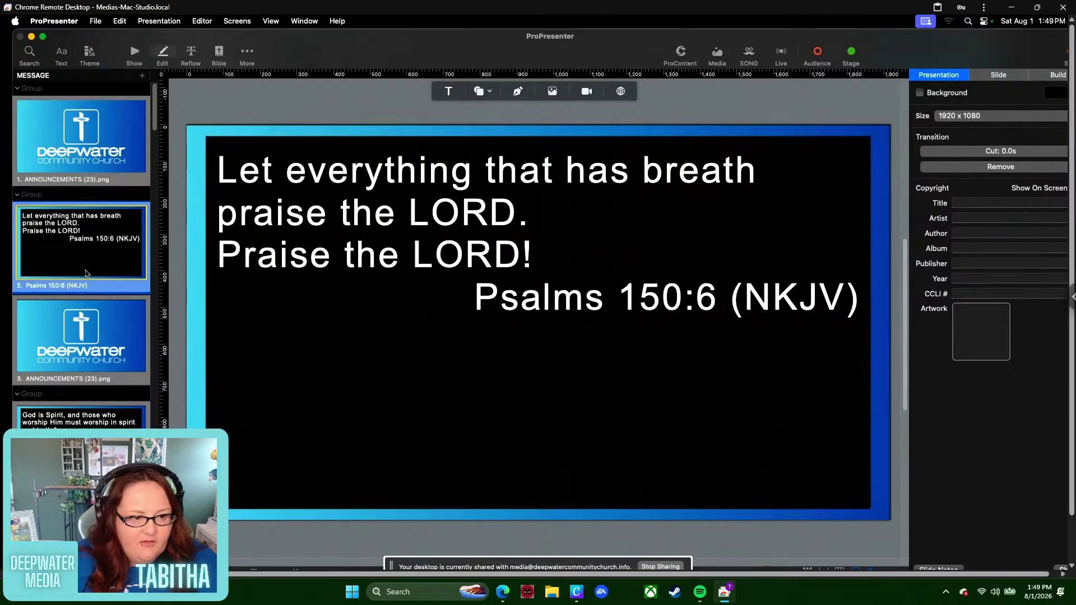
# - Insert blank lines before the Psalms 150:6 (NKJV) reference so it sits at the bottom of the slide's text box
pyautogui.doubleClick(468, 302)
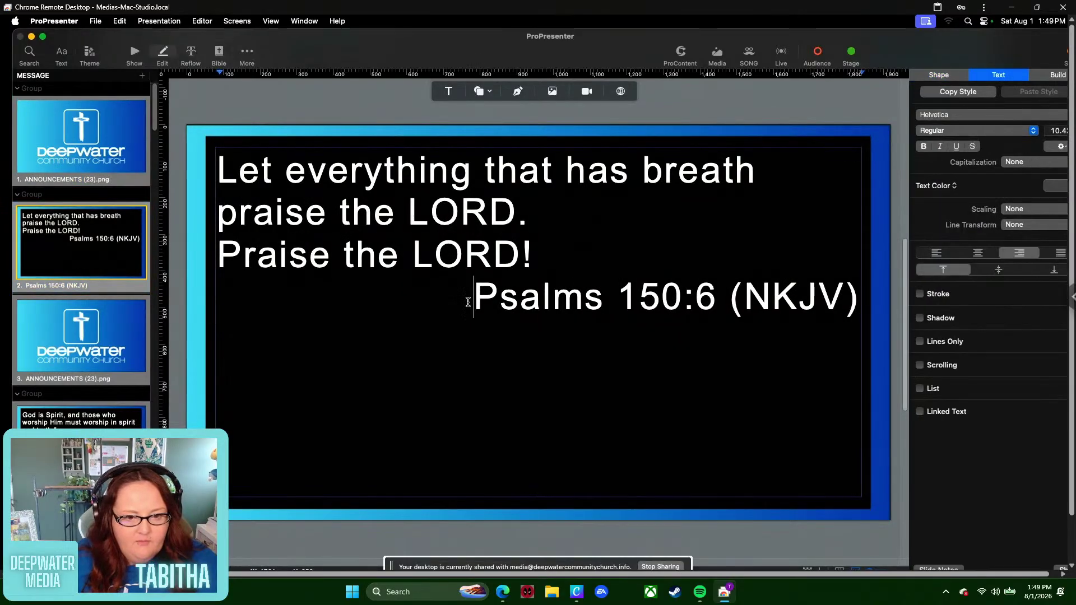
pyautogui.press('Return')
pyautogui.press('Return')
pyautogui.press('Return')
pyautogui.press('Return')
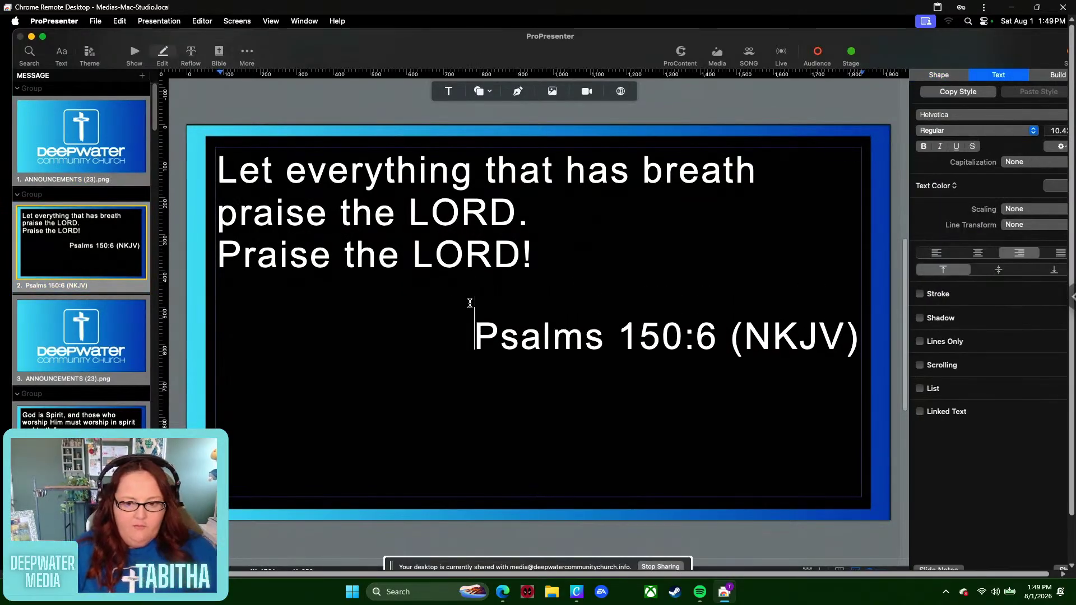
pyautogui.press('Return')
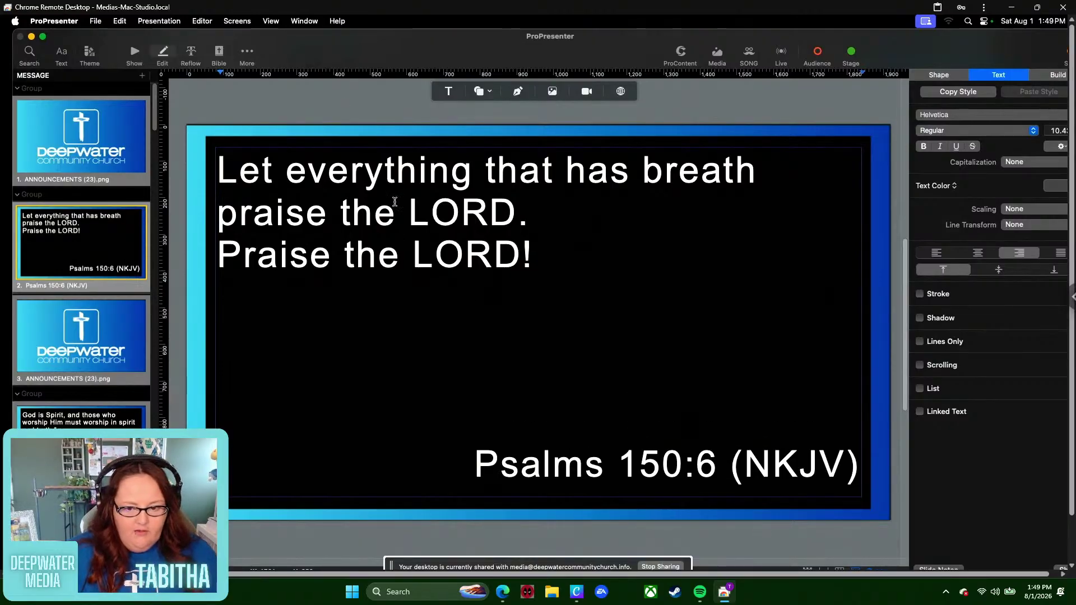
pyautogui.press('Return')
pyautogui.press('Return')
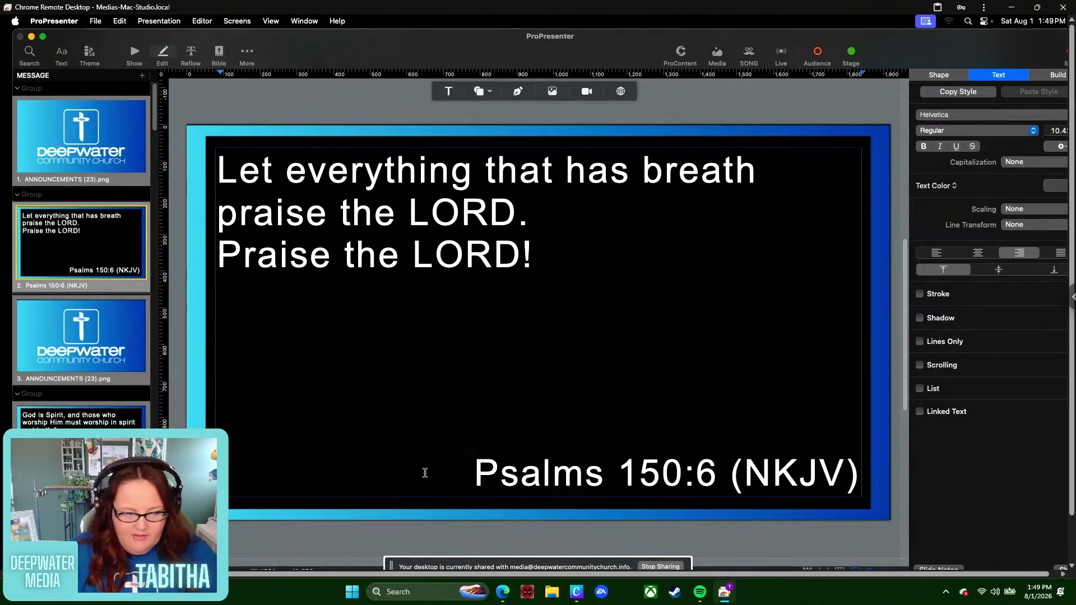
pyautogui.press('Return')
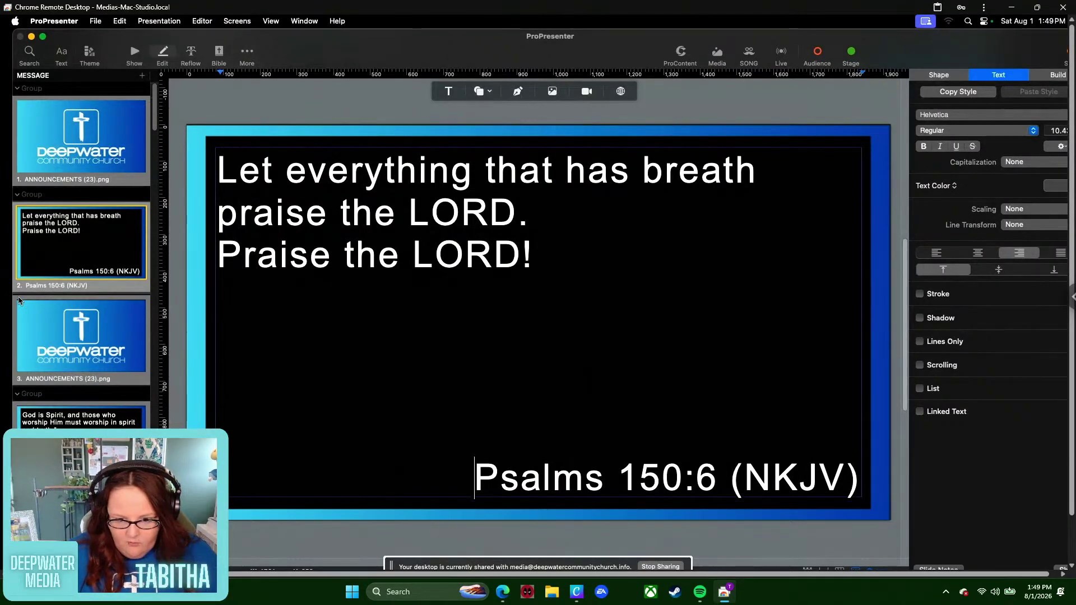
pyautogui.press('BackSpace')
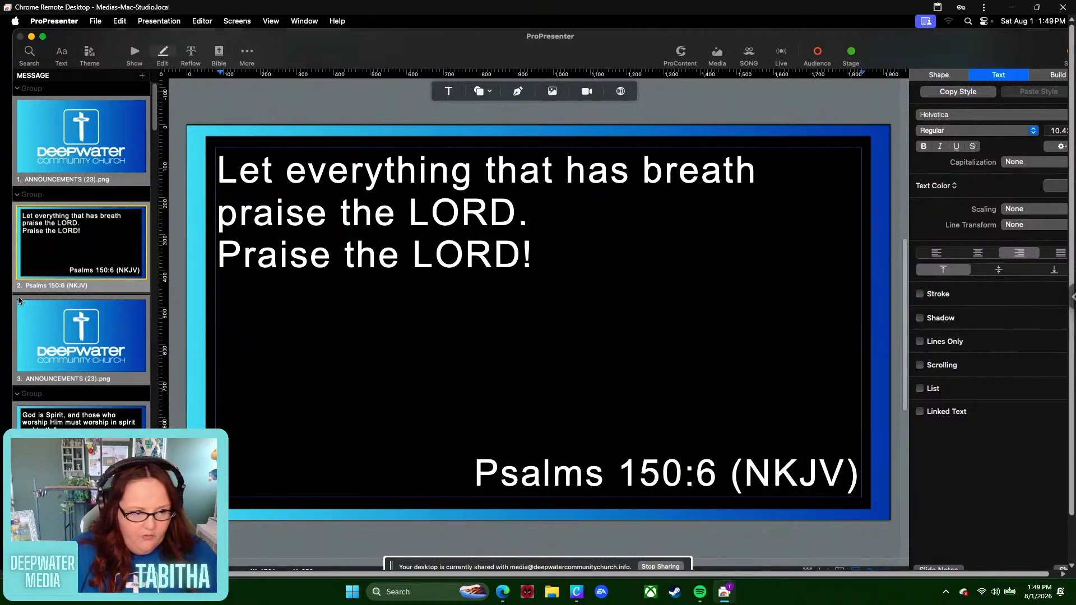
# - Insert blank lines before the John 4:24 (NKJV) reference on its slide to lower it beneath the verse
pyautogui.click(120, 408)
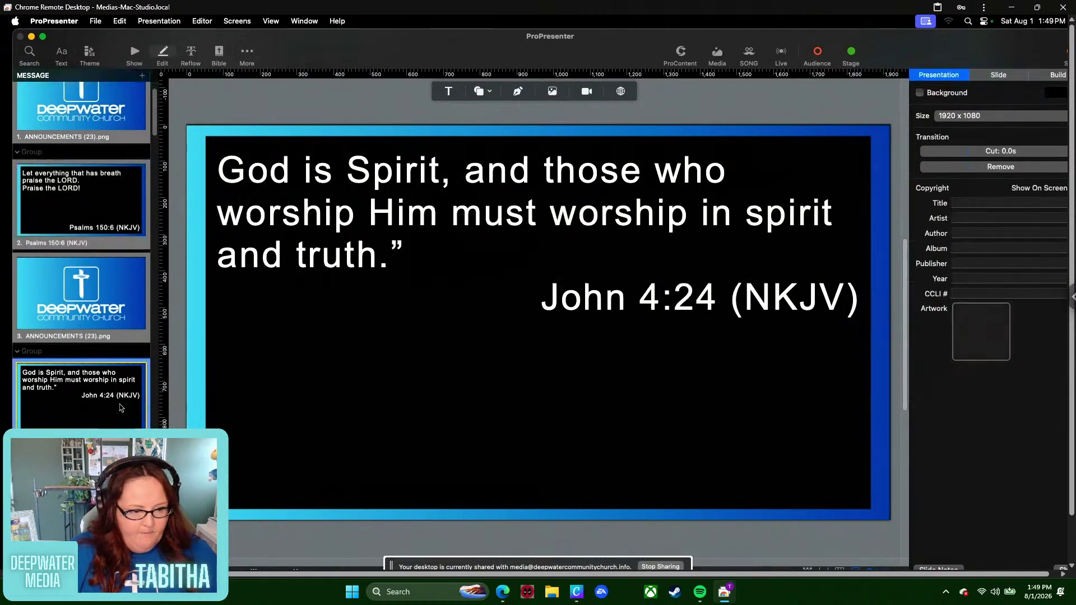
pyautogui.scroll(-2, 112, 370)
pyautogui.doubleClick(523, 308)
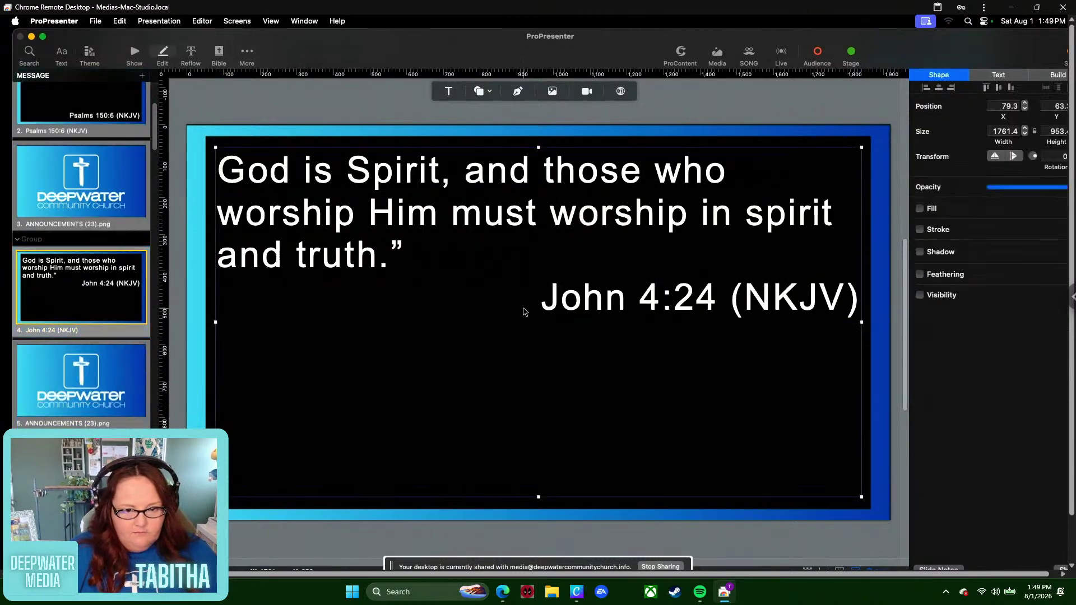
pyautogui.press('Return')
pyautogui.press('Return')
pyautogui.press('Return')
pyautogui.press('Return')
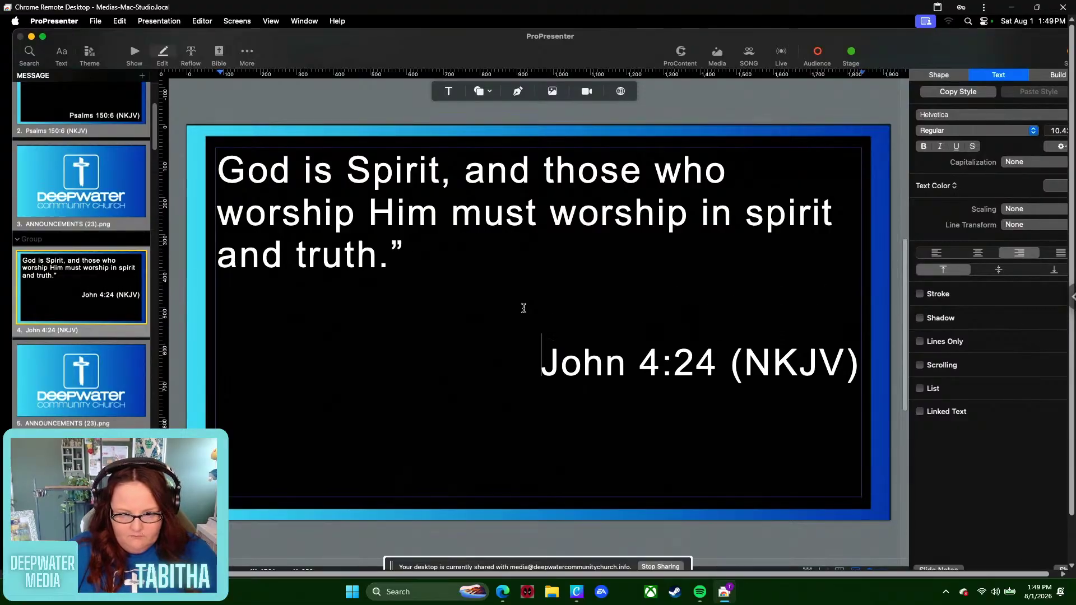
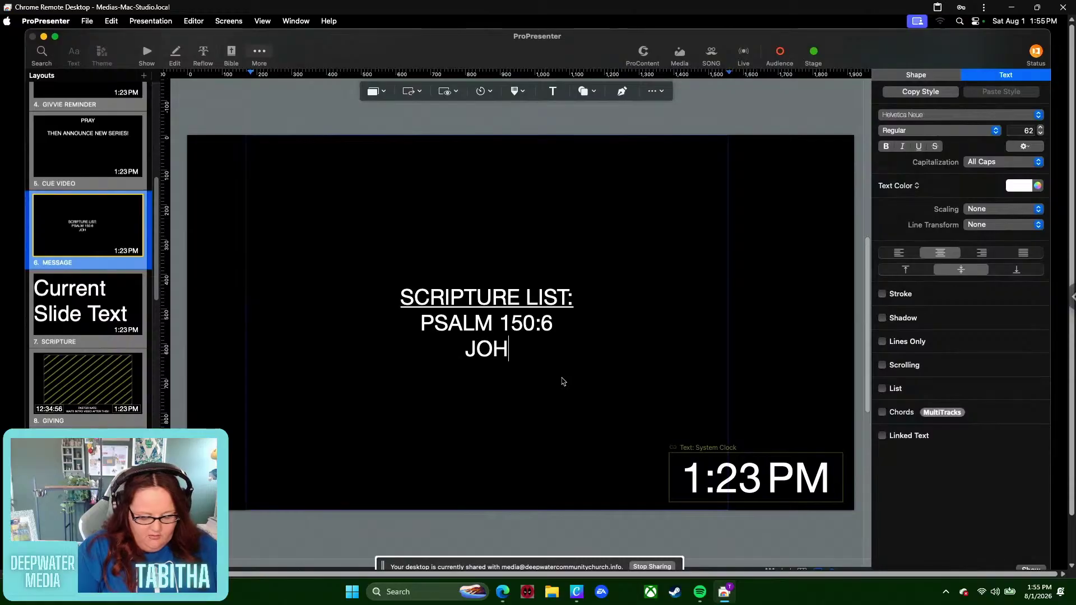
# - Complete JOHN 4:24 and add ISAIAH 25:1 on its own line in the MESSAGE stage layout's scripture list
pyautogui.write('4:2')
pyautogui.press('Return')
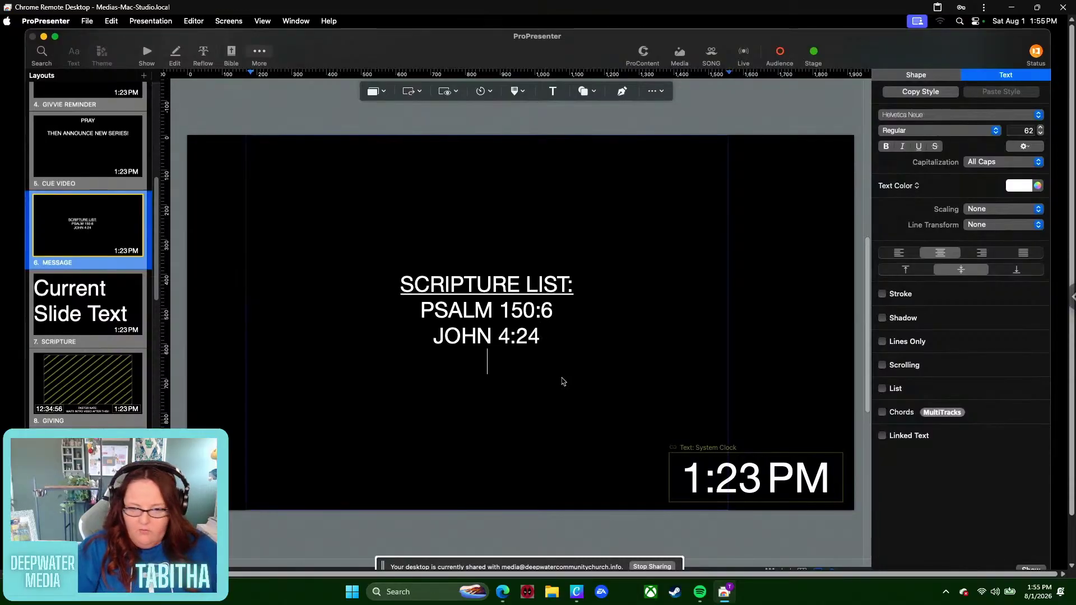
pyautogui.write('I')
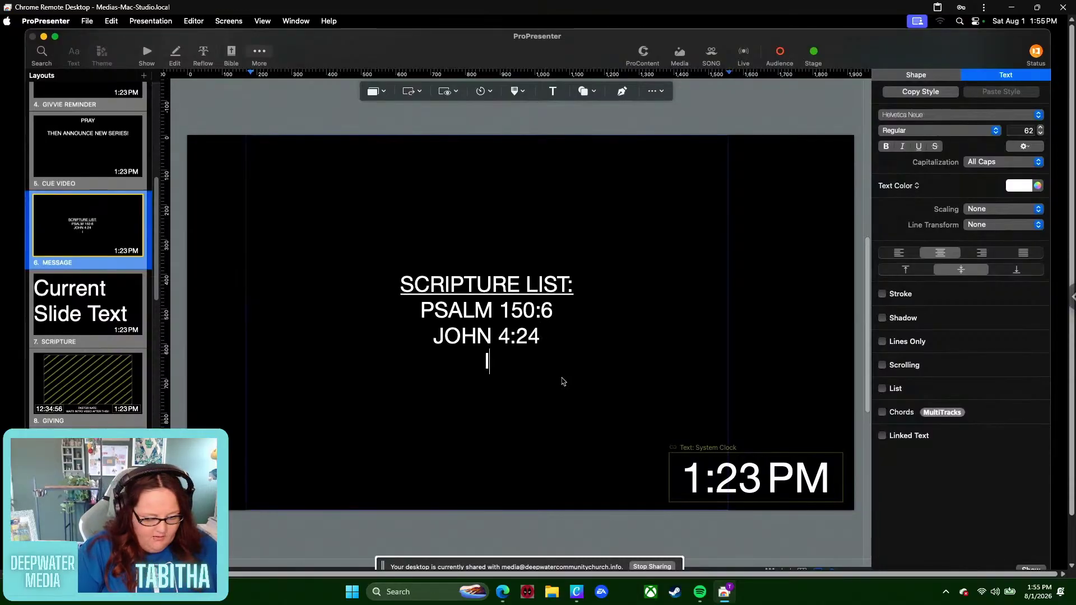
pyautogui.write('SAIASH')
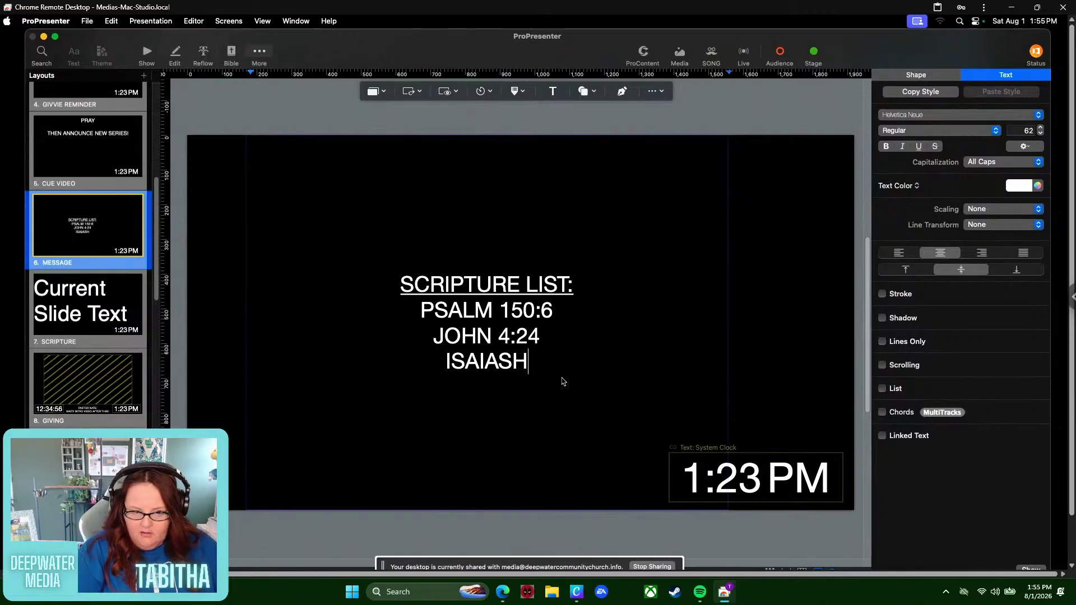
pyautogui.press('BackSpace')
pyautogui.press('BackSpace')
pyautogui.write('H')
pyautogui.press('BackSpace')
pyautogui.write('H')
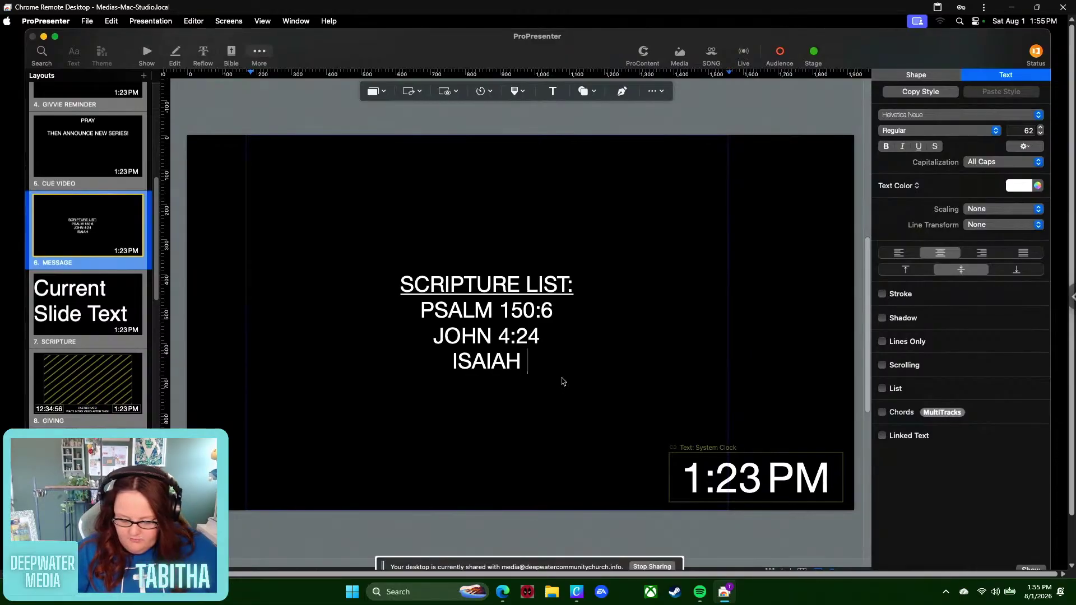
pyautogui.write(' 25:1')
pyautogui.press('Return')
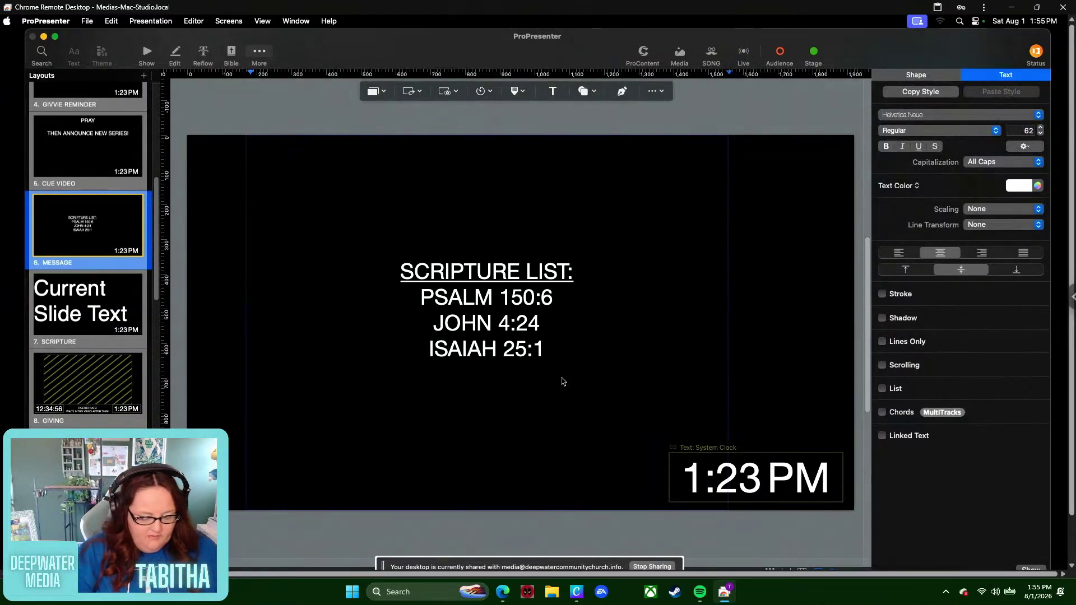
# - Add PSALM 103:1 and 2 SAMUEL 7:22 as separate lines below ISAIAH 25:1 in the scripture list
pyautogui.write('PSALM ')
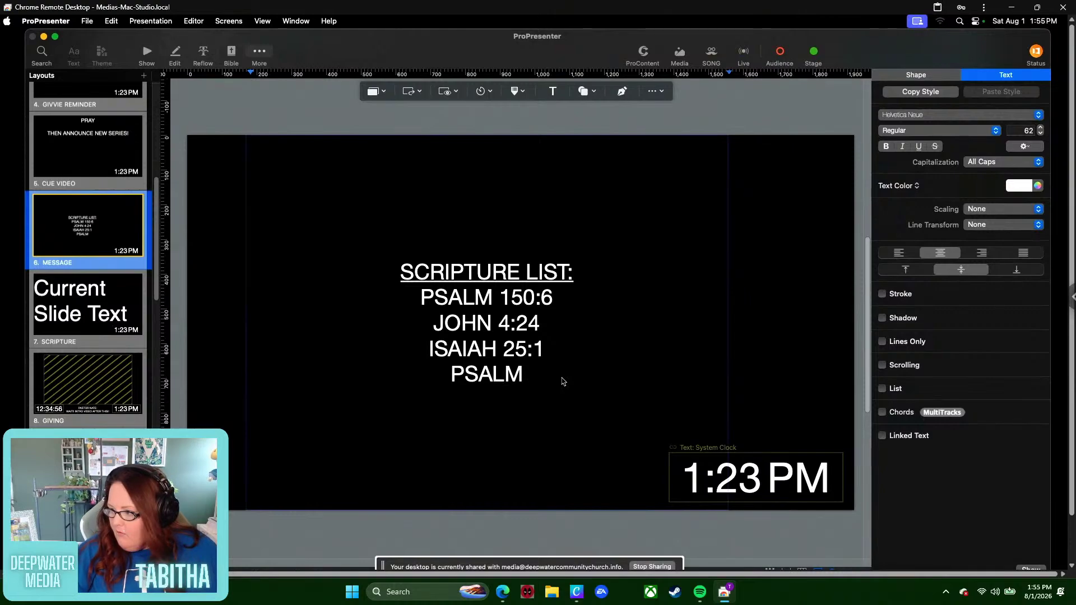
pyautogui.write('103:1')
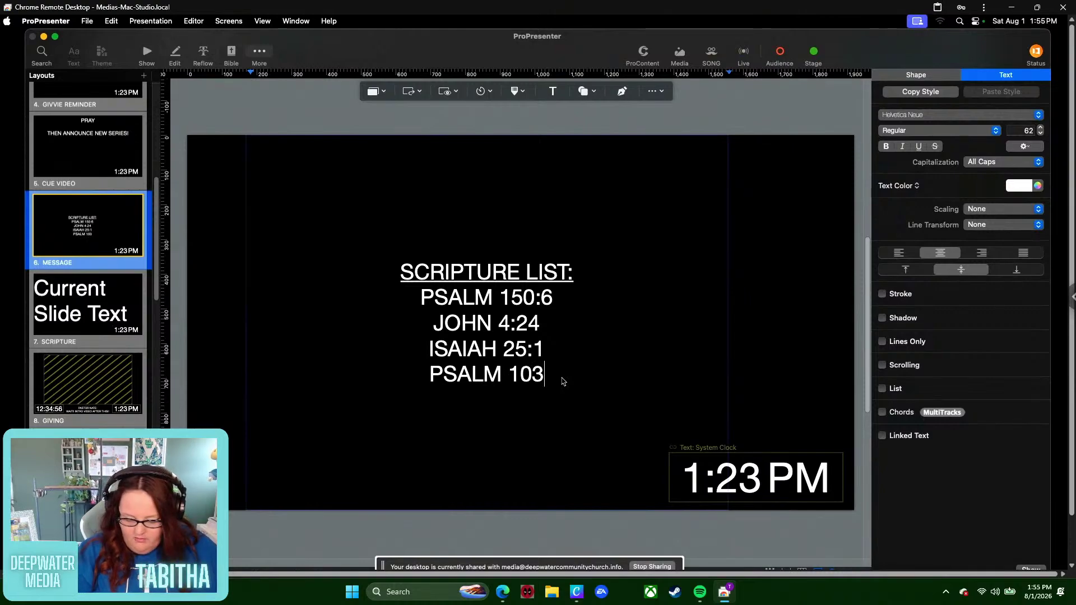
pyautogui.press('Return')
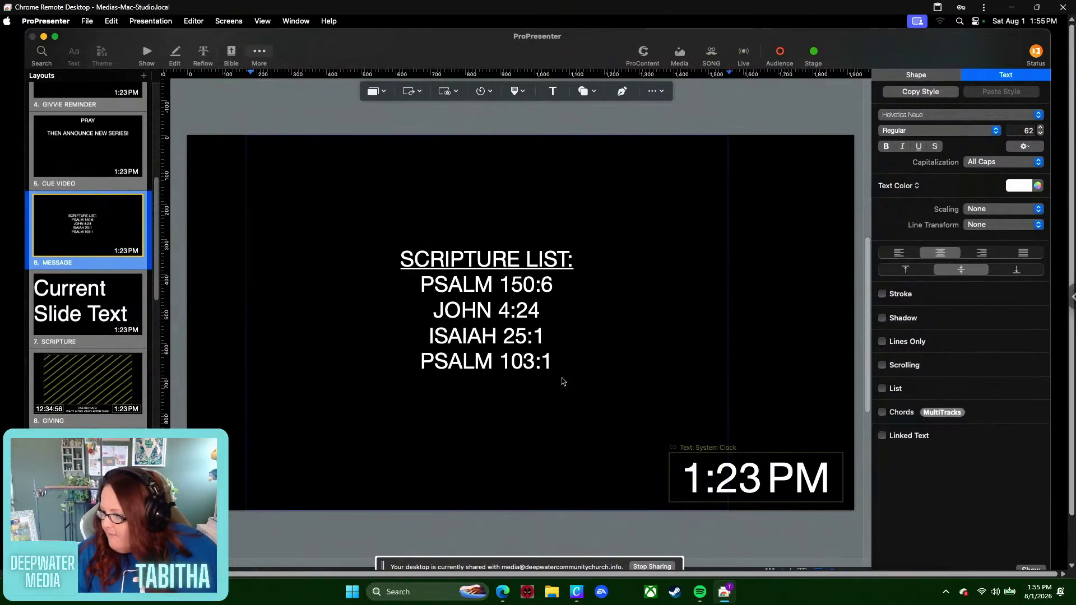
pyautogui.write('2')
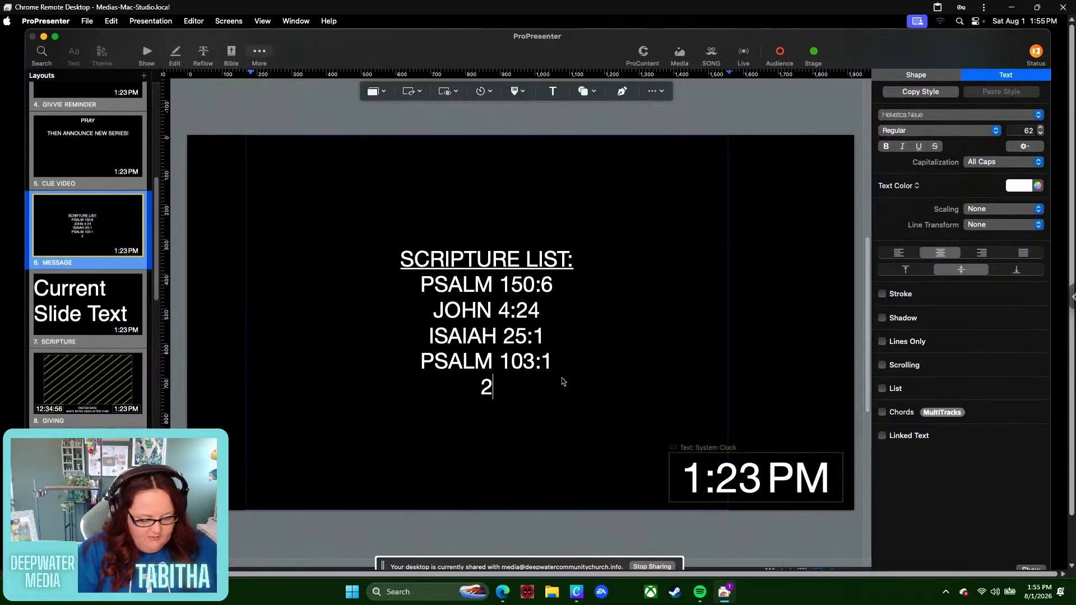
pyautogui.write(' SAMUEL')
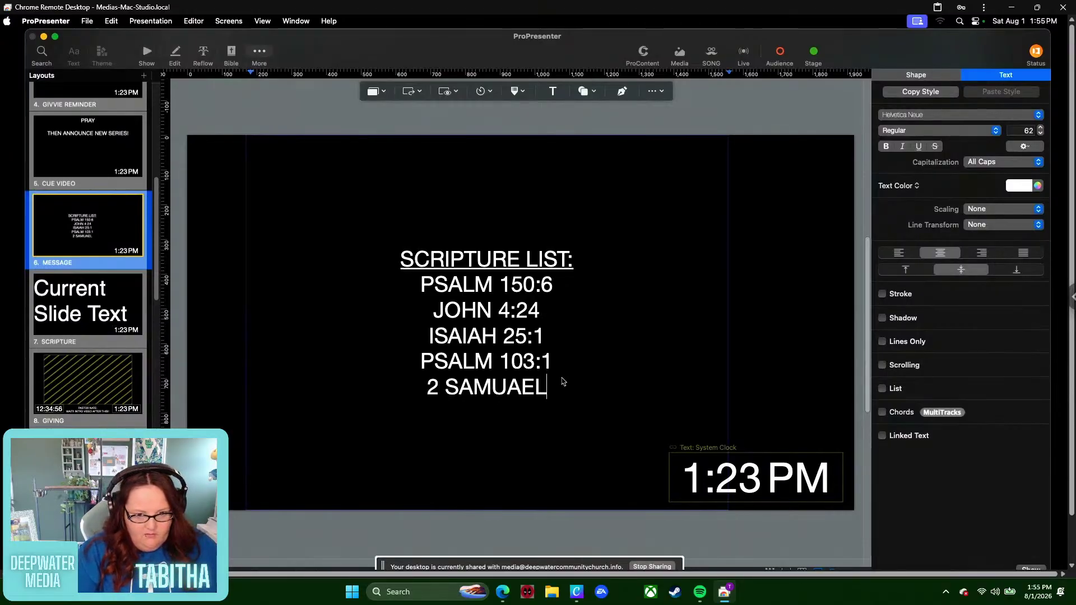
pyautogui.press('BackSpace')
pyautogui.press('BackSpace')
pyautogui.write('EL')
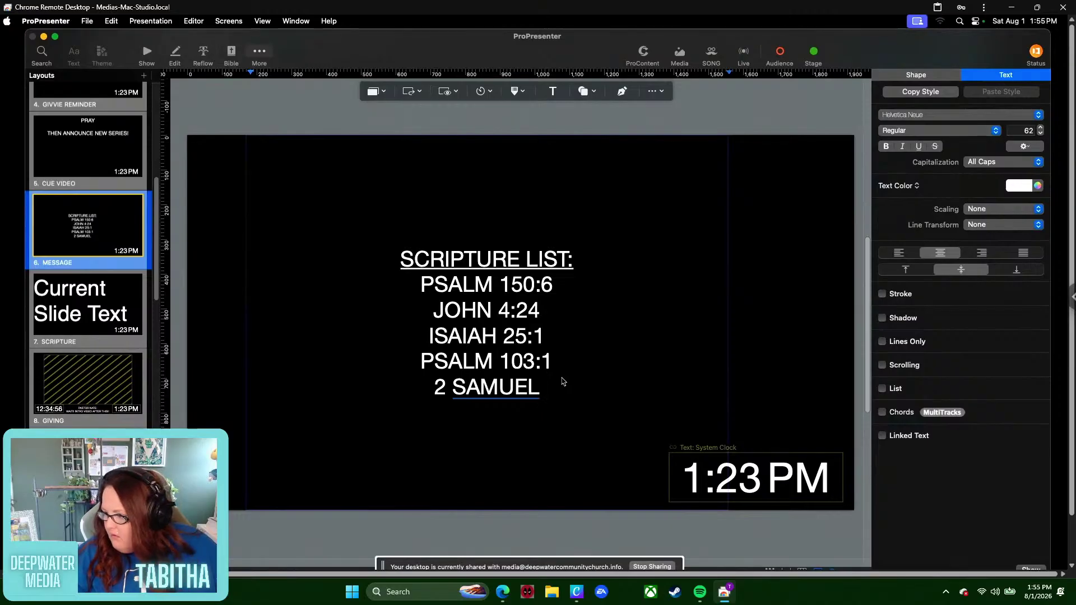
pyautogui.write('7:22')
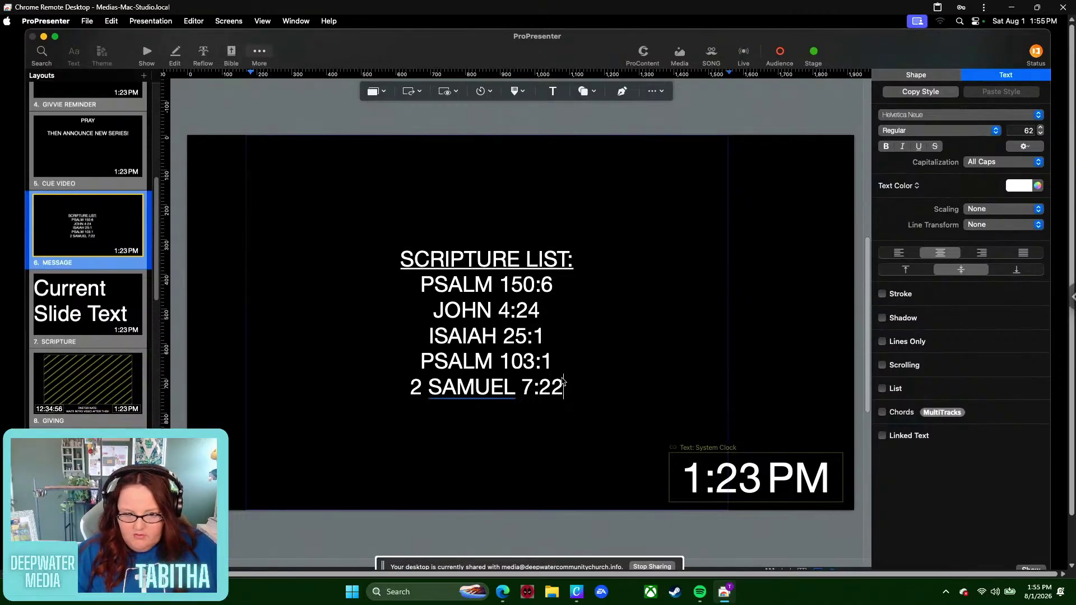
pyautogui.press('Return')
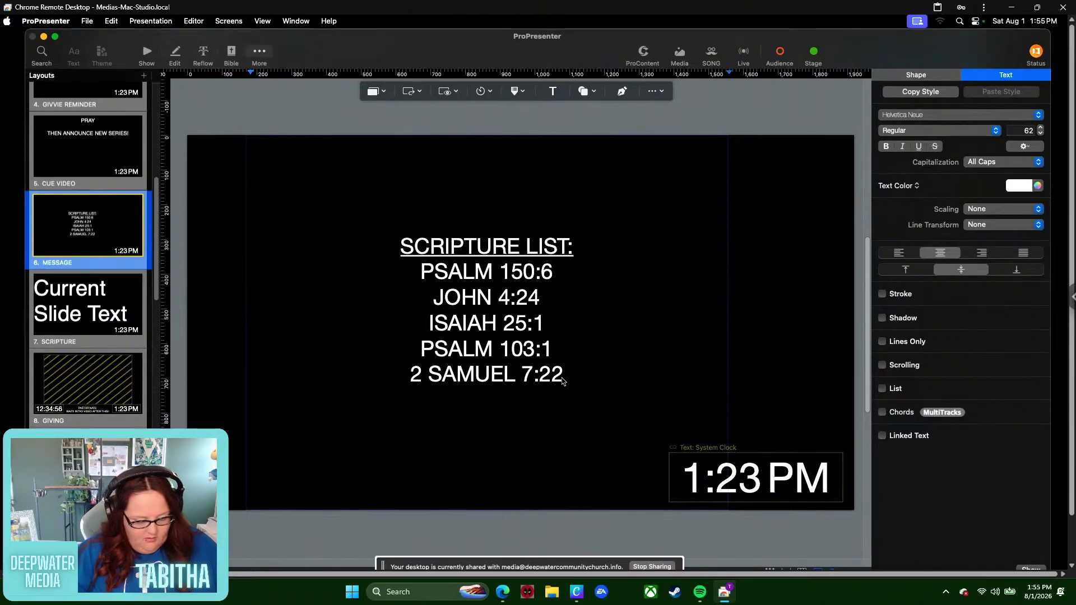
# - Add ACTS 16:25 and ROMANS 6:23 as separate lines at the end of the scripture list
pyautogui.write('ACTS ')
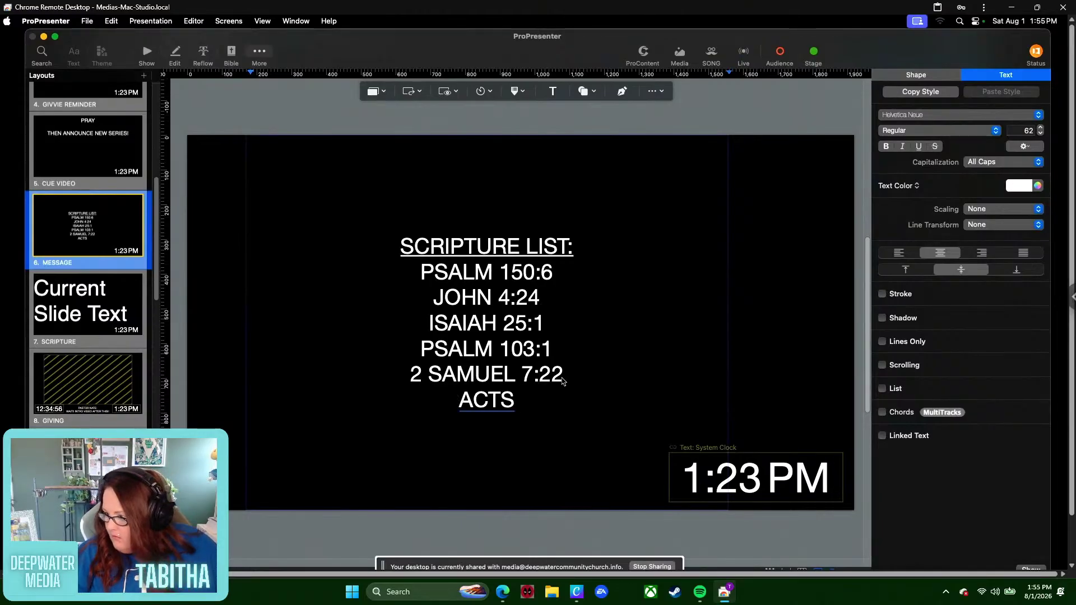
pyautogui.write('16:2')
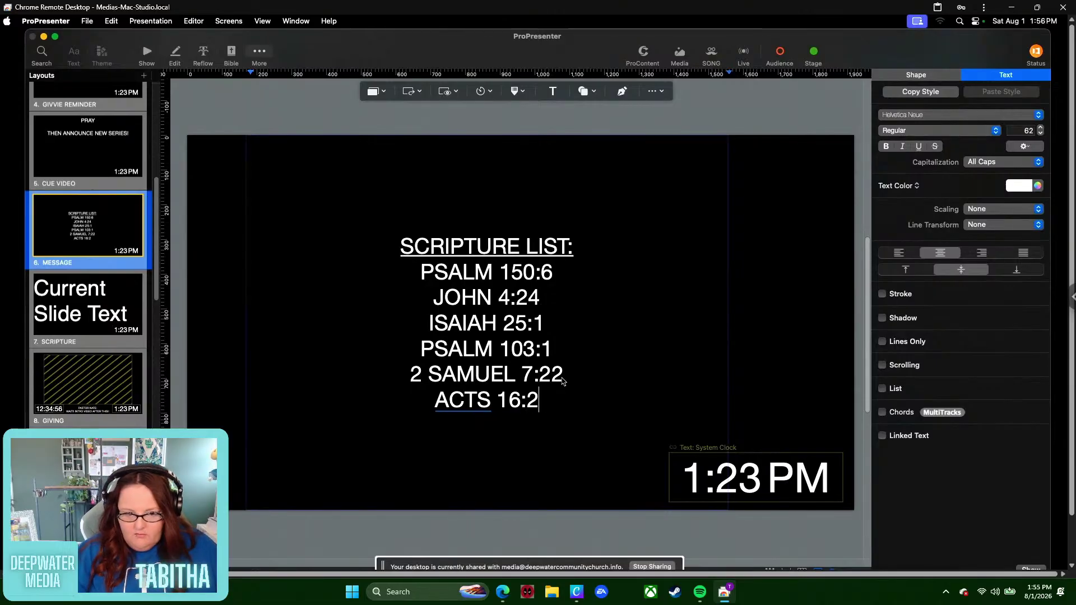
pyautogui.write('5')
pyautogui.press('Return')
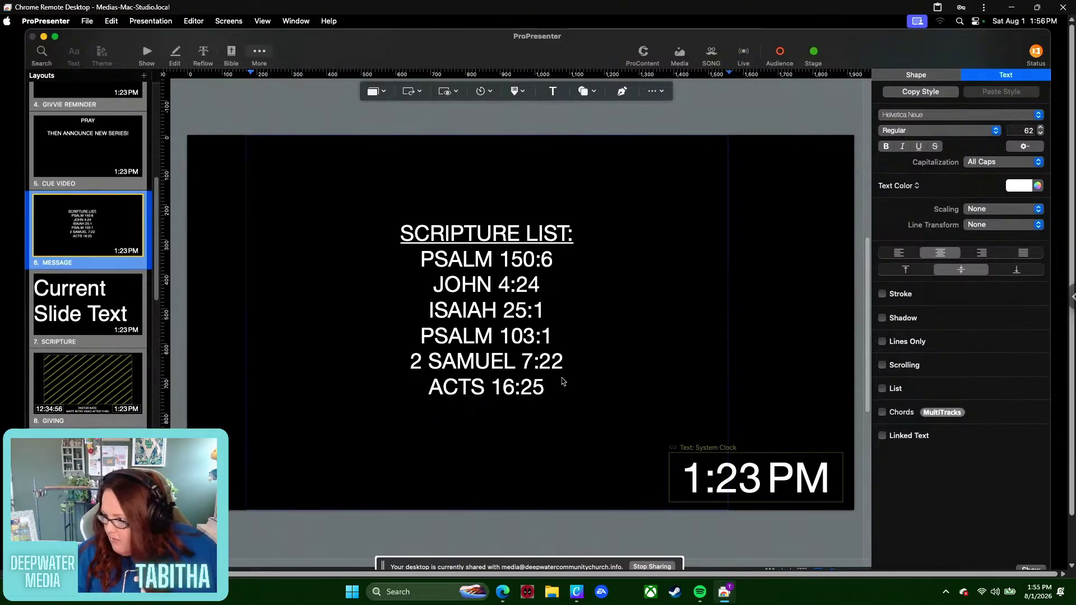
pyautogui.write('ROMANS')
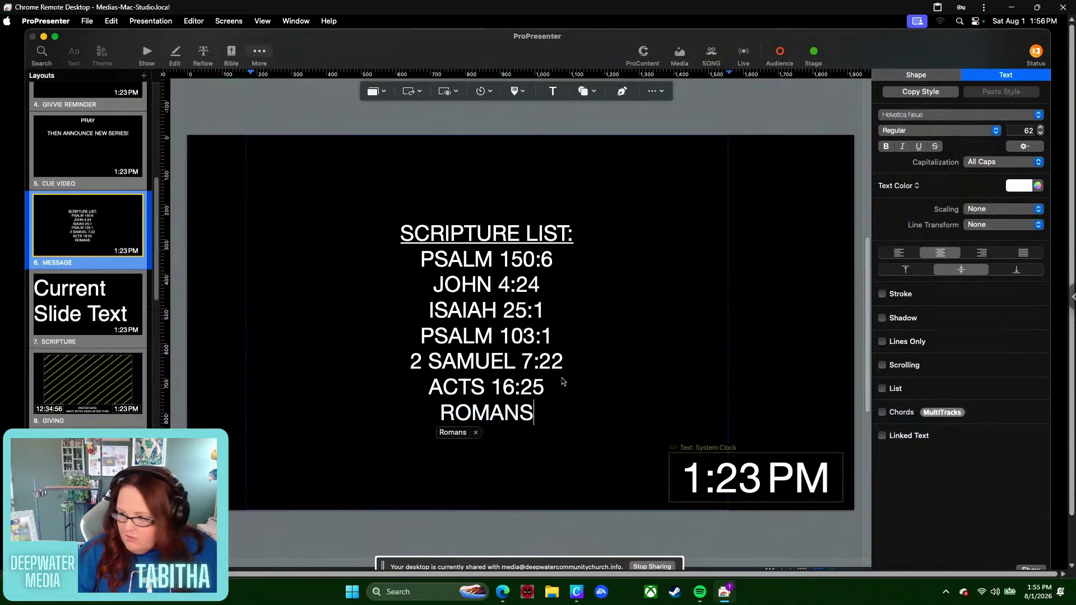
pyautogui.write(' 6:23')
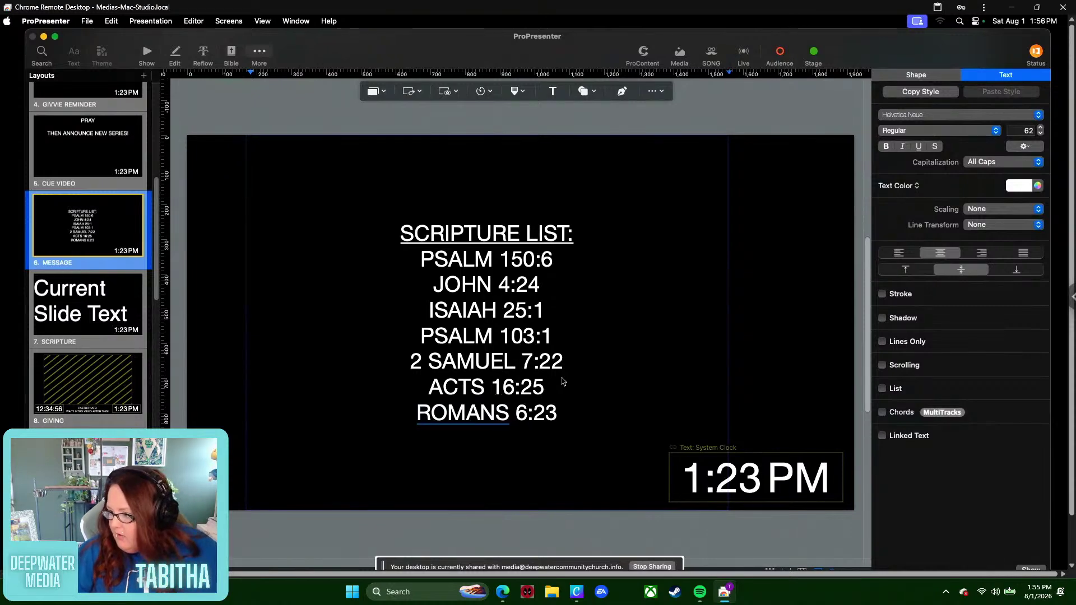
# - Add MATTHEW 6:14-15 and MARK 11:25 as separate lines at the end of the scripture list
pyautogui.press('Return')
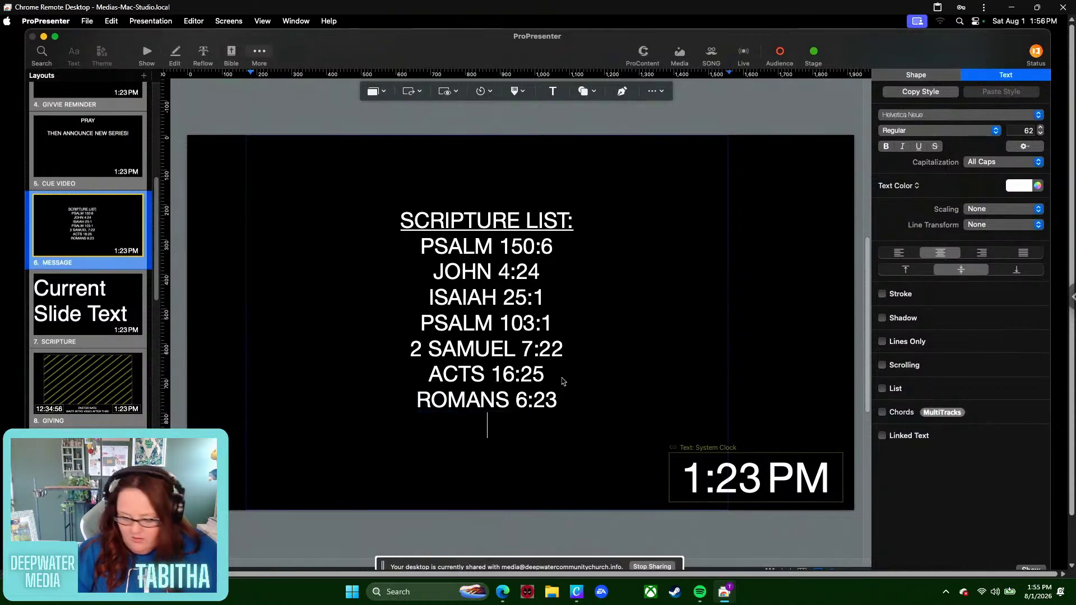
pyautogui.write('MATTHEW')
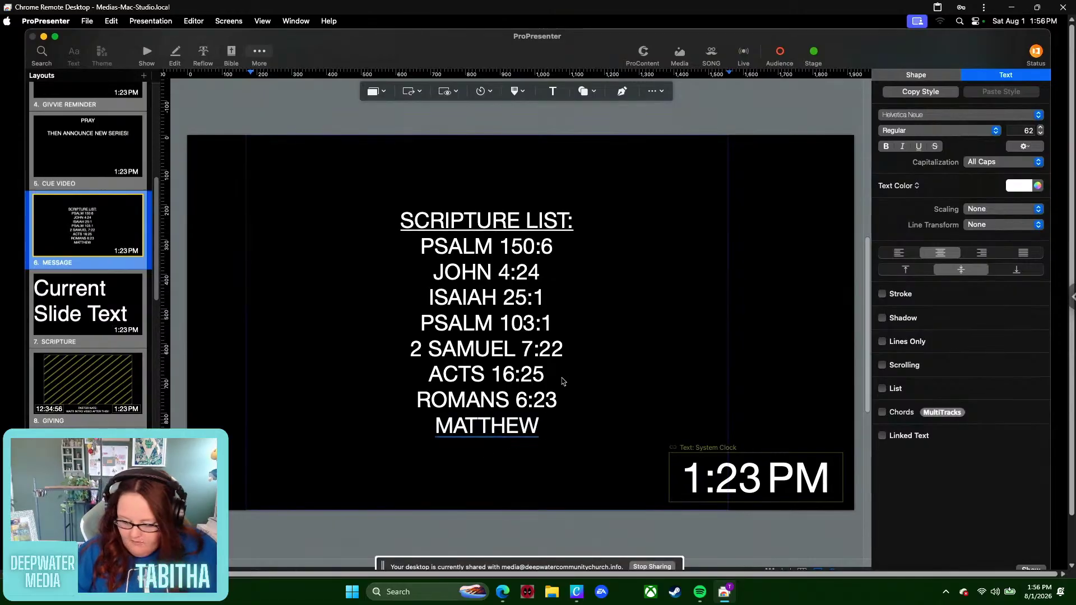
pyautogui.write(' 6:14-15')
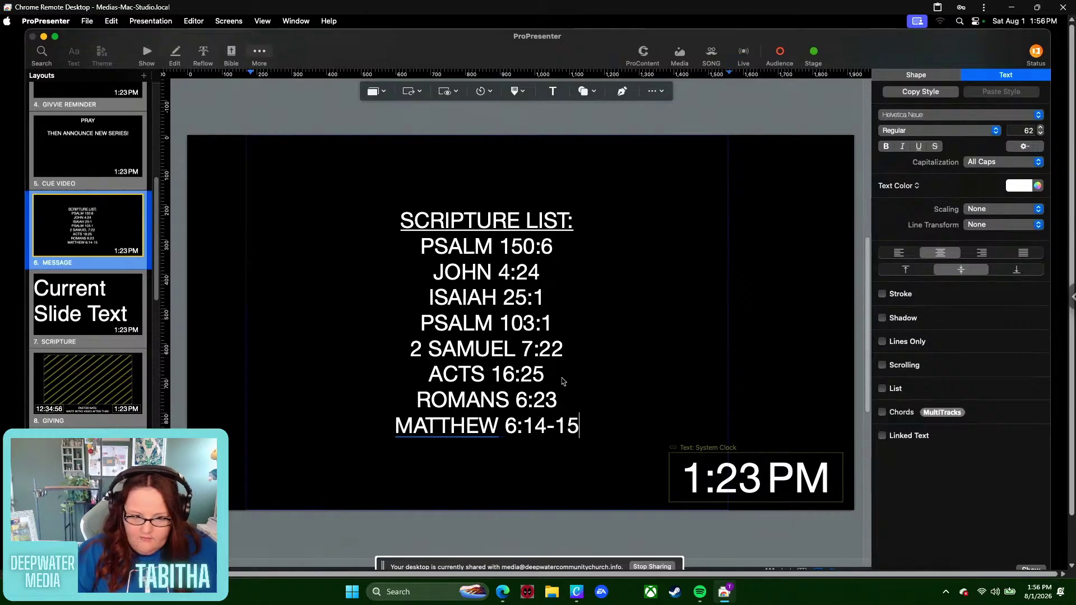
pyautogui.press('Return')
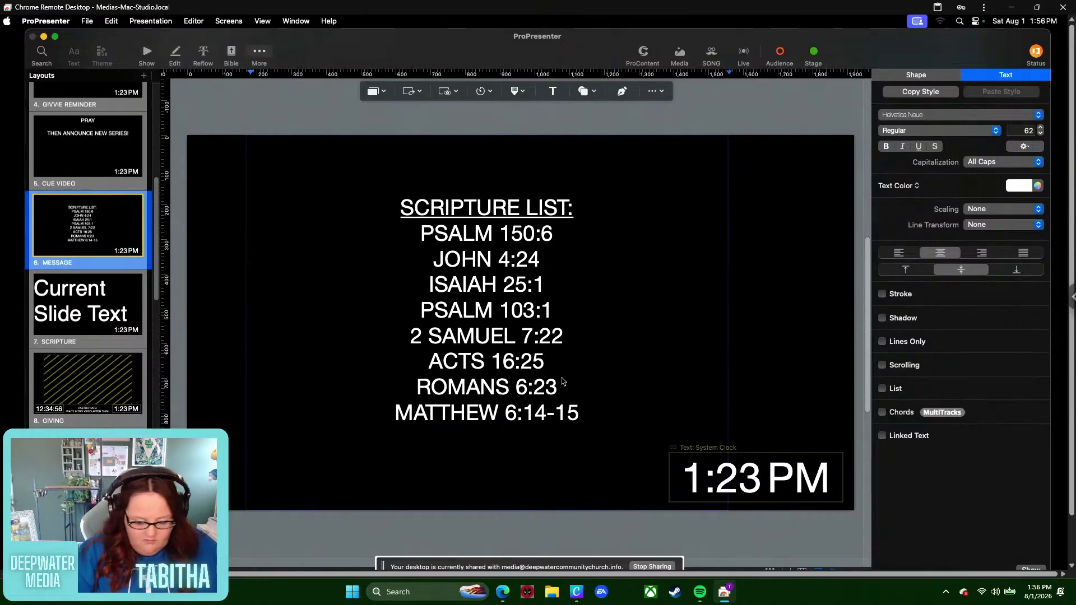
pyautogui.write('MARK 11:')
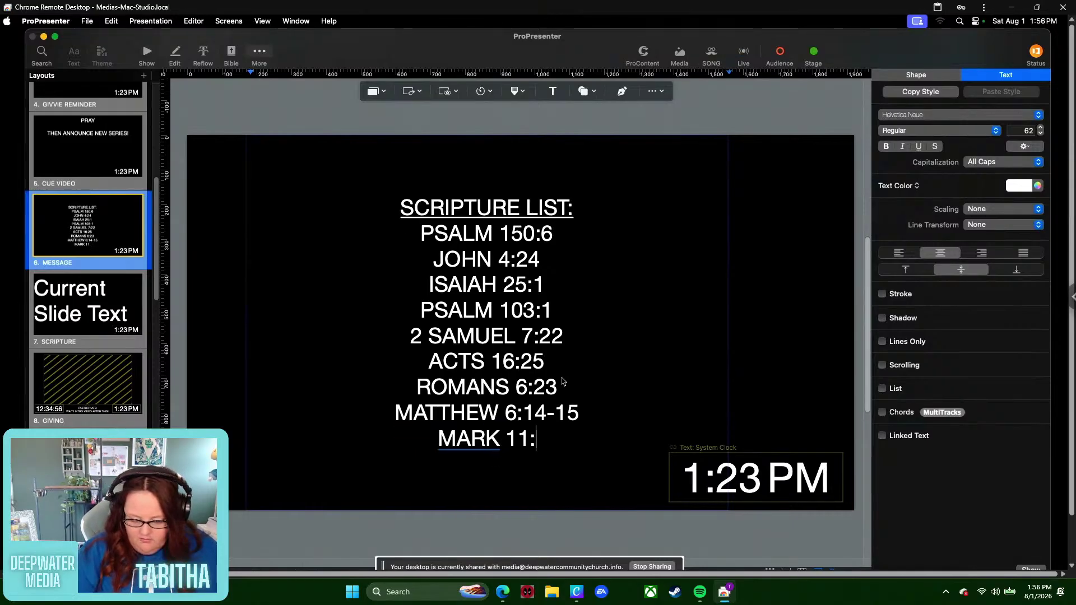
pyautogui.write('25')
# - Add EPHESIANS 4:32 and REVELATION 12:10 on their own lines below MARK 11:25 in the scripture list
pyautogui.press('Return')
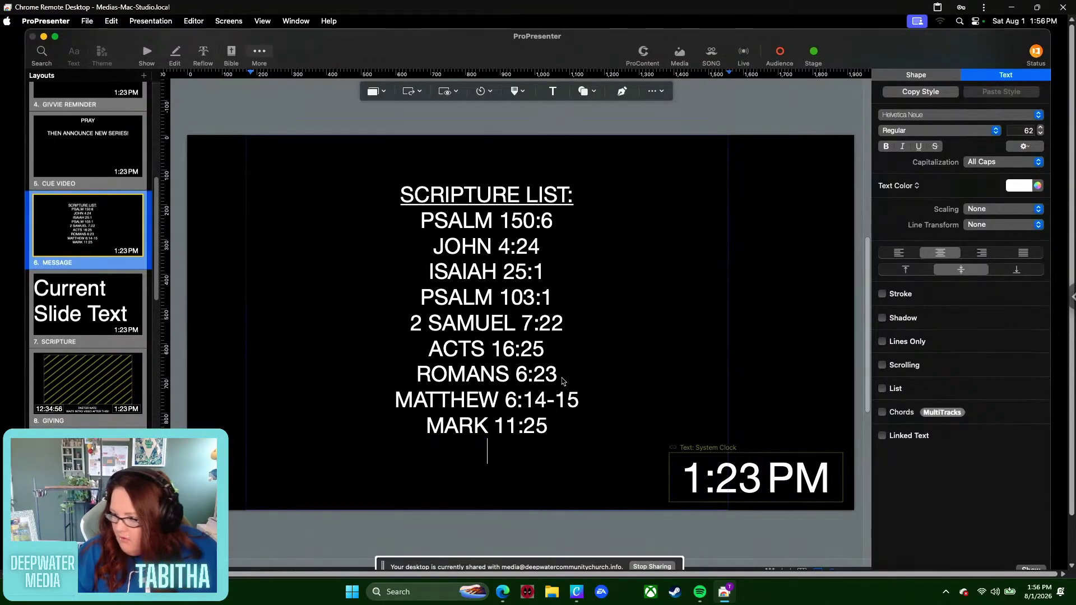
pyautogui.write('EPHES')
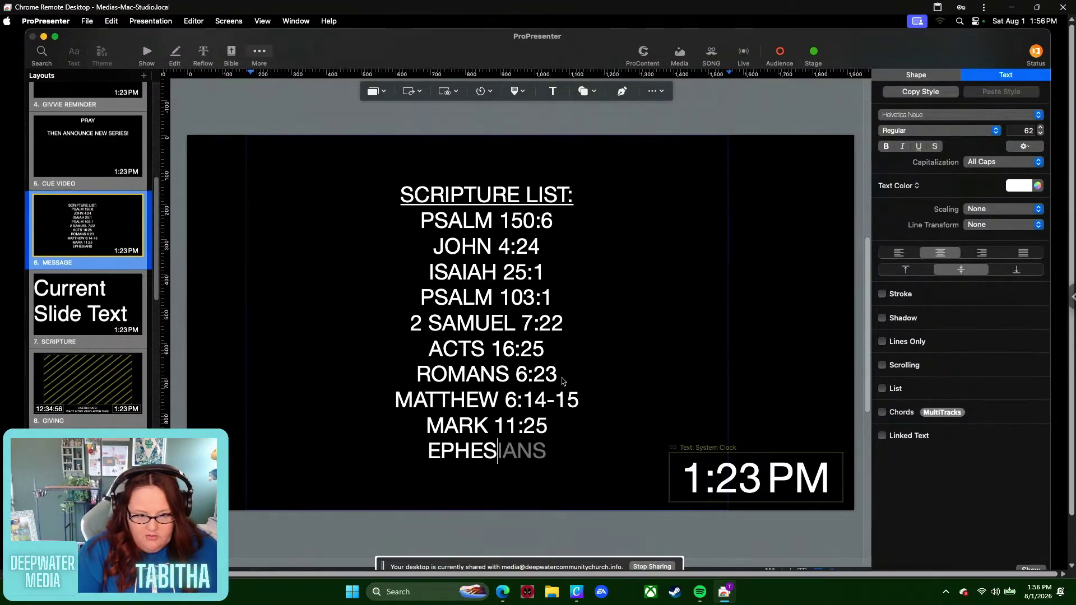
pyautogui.write('IANS')
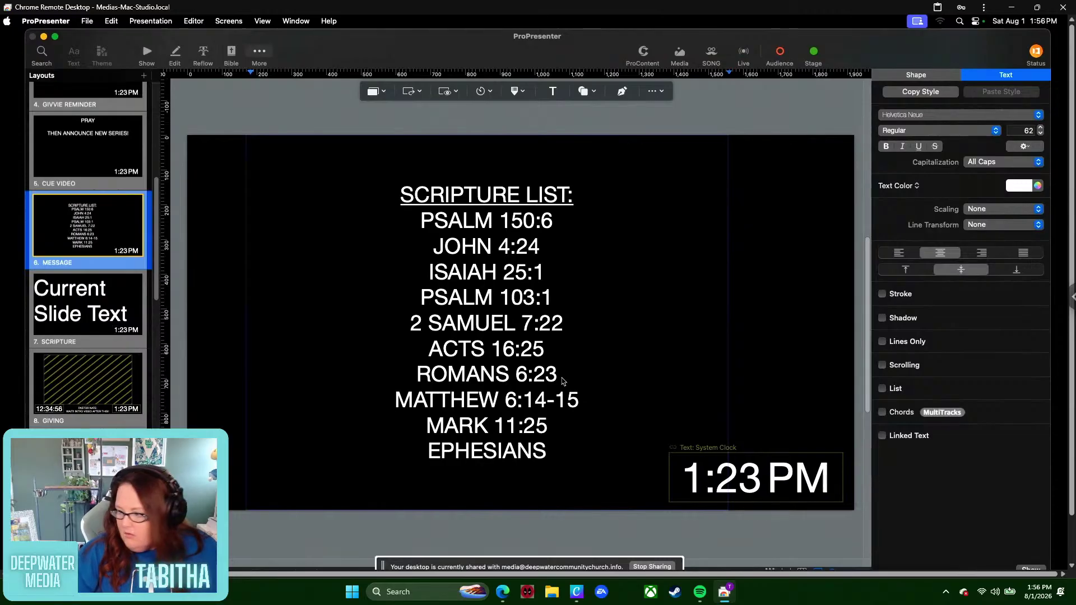
pyautogui.write(' 4:')
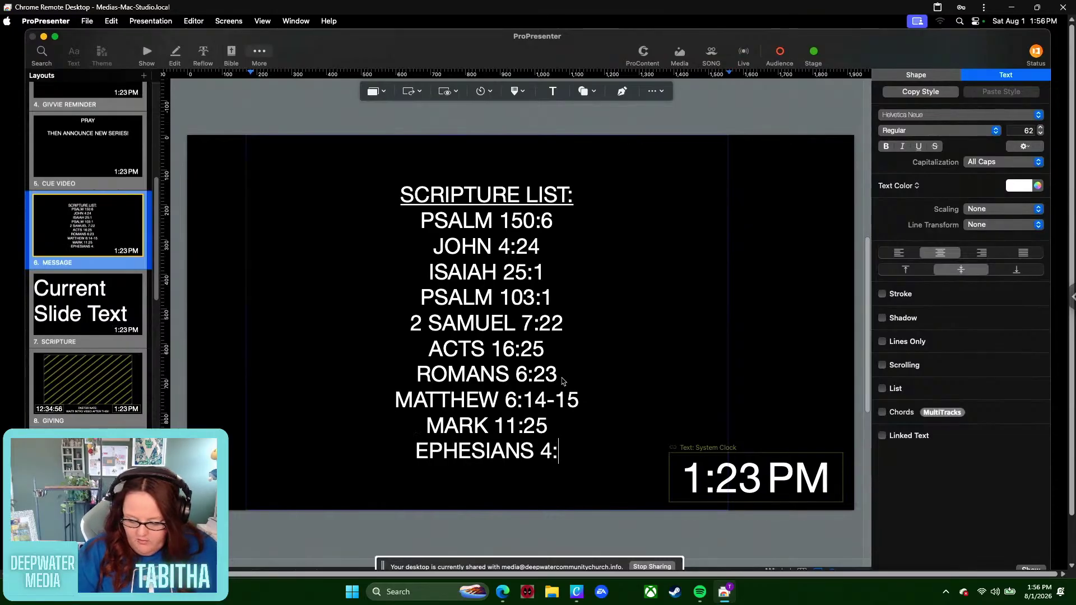
pyautogui.write('32')
pyautogui.press('Return')
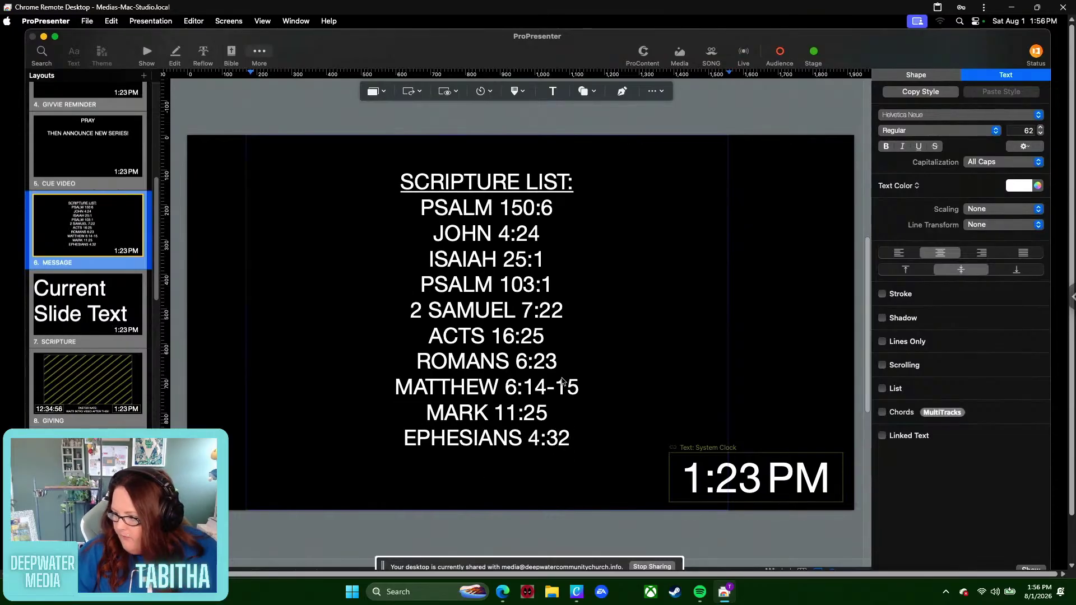
pyautogui.write('REVELATION ')
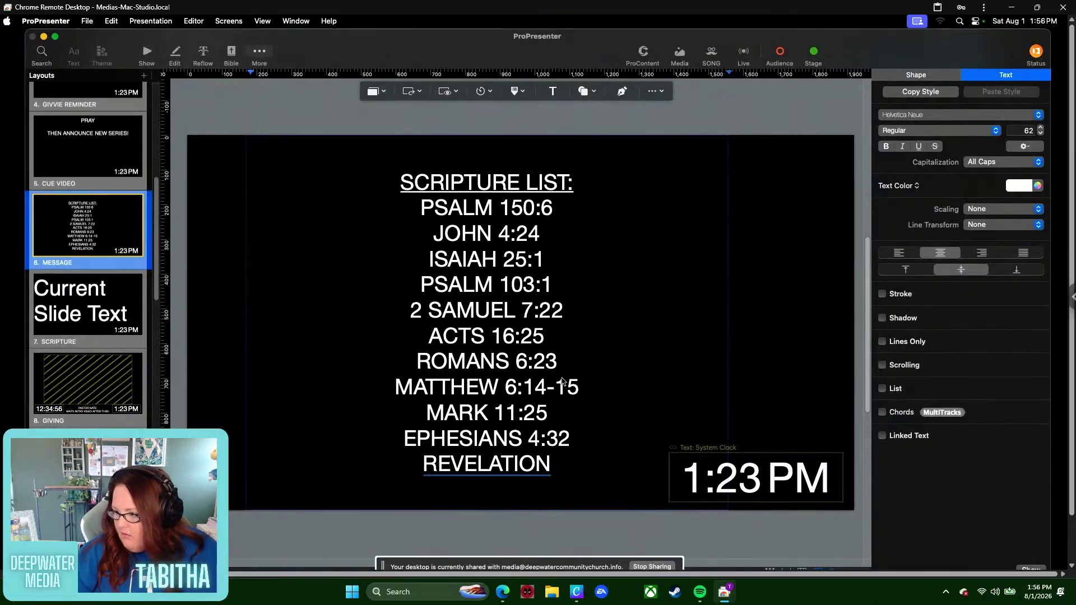
pyautogui.write('12:10')
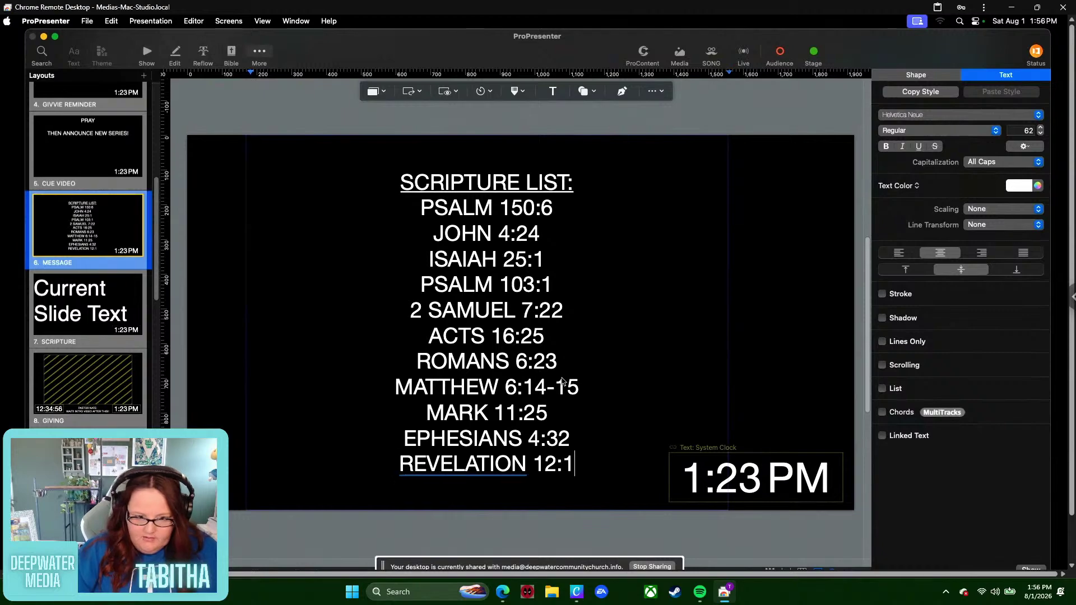
# - Add GALATIANS 5:16 as the last line of the scripture list and finish editing the text box
pyautogui.press('Return')
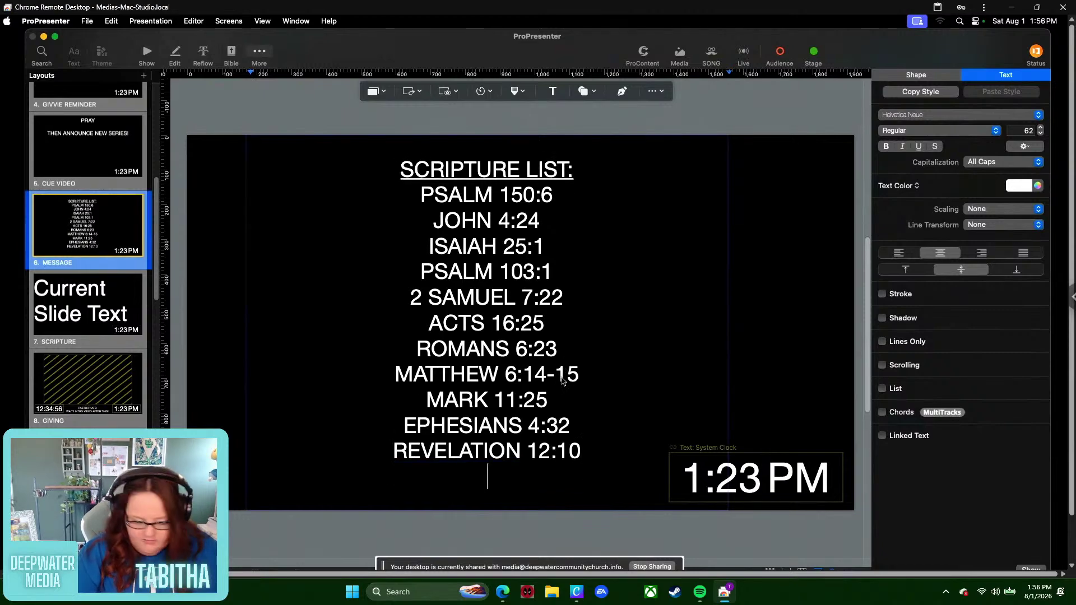
pyautogui.write('GALATIANS ')
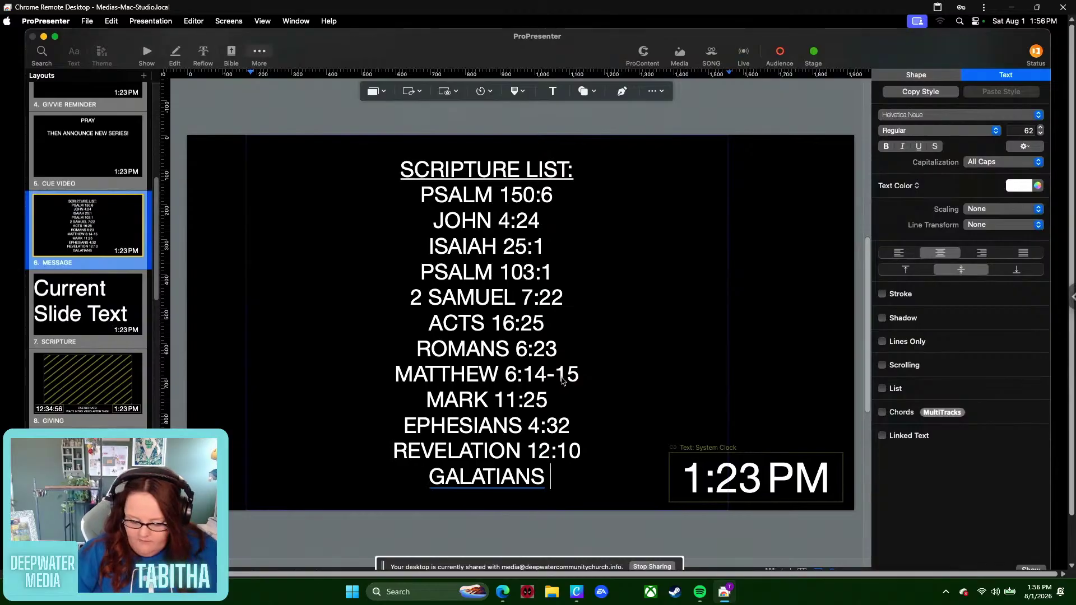
pyautogui.write('5:16')
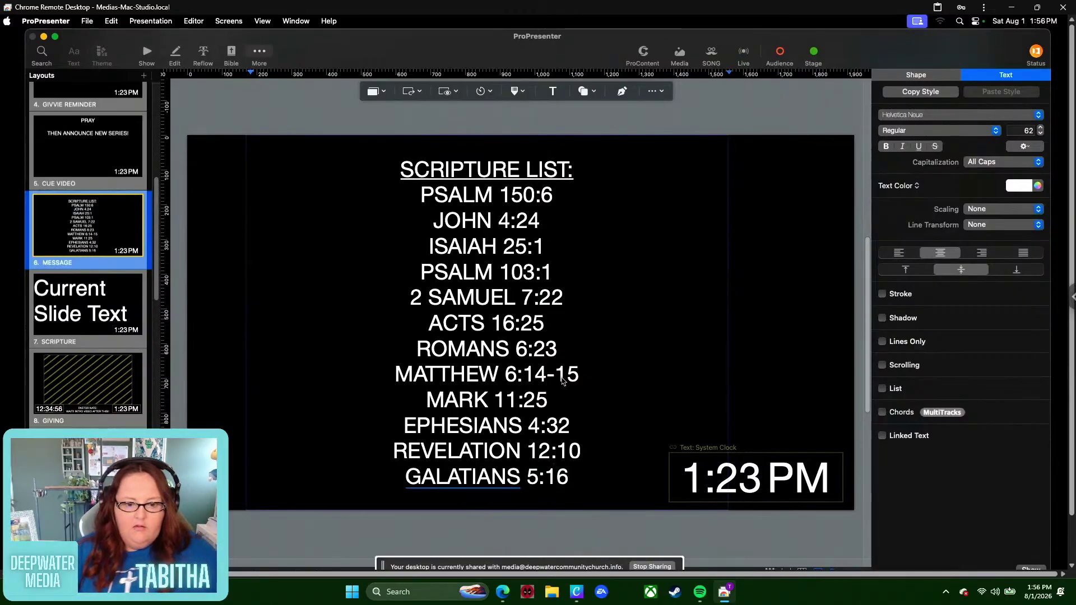
pyautogui.click(758, 118)
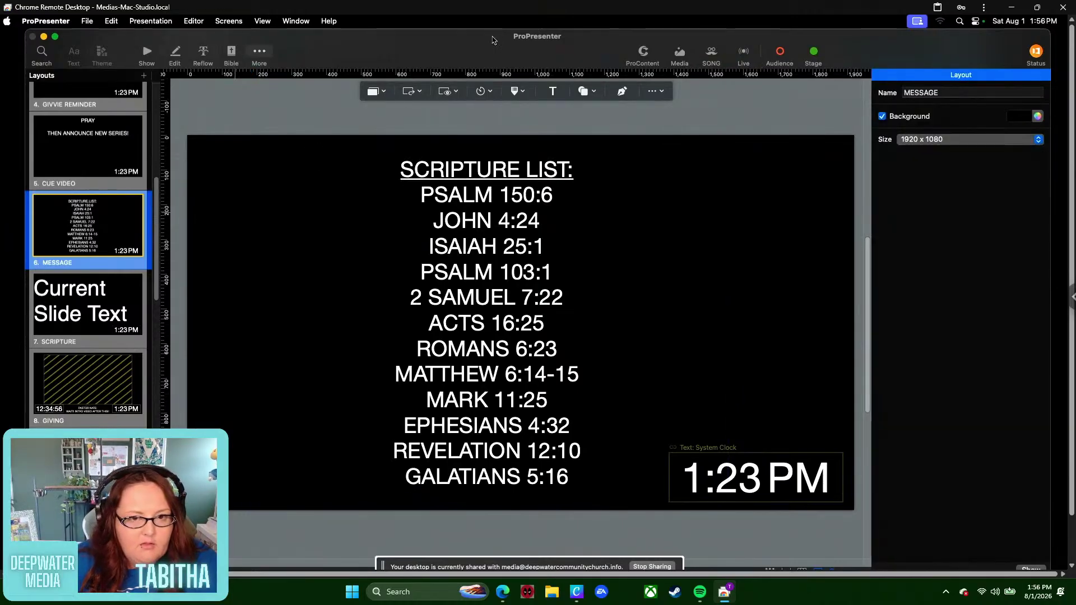
# - Return to the playlist's ANNOUNCEMENTS presentation, enable its HAPPY BIRTHDAY slide and show that slide live
pyautogui.click(147, 53)
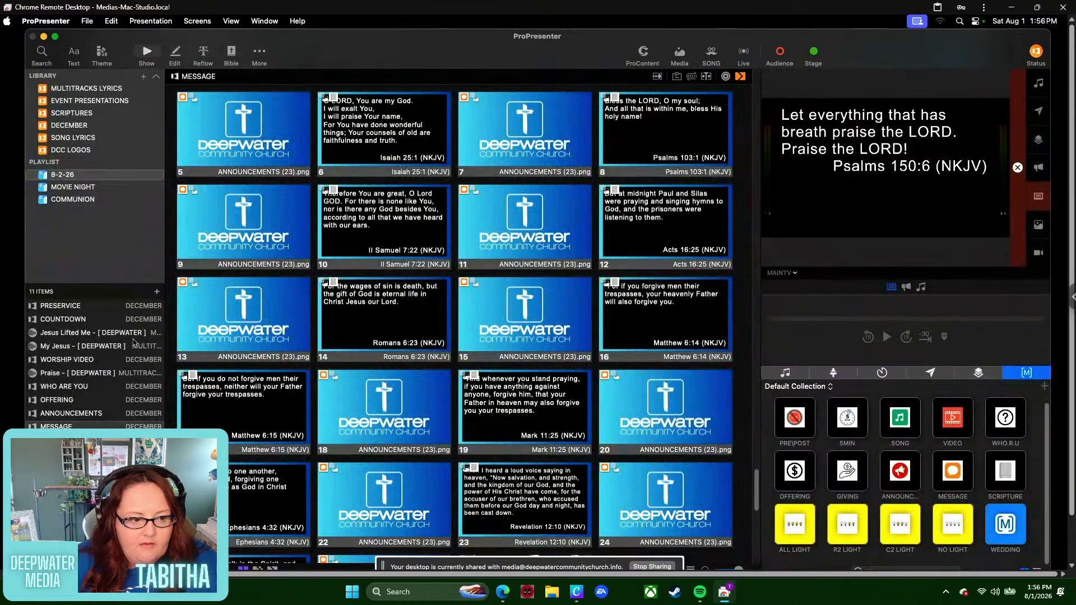
pyautogui.click(97, 413)
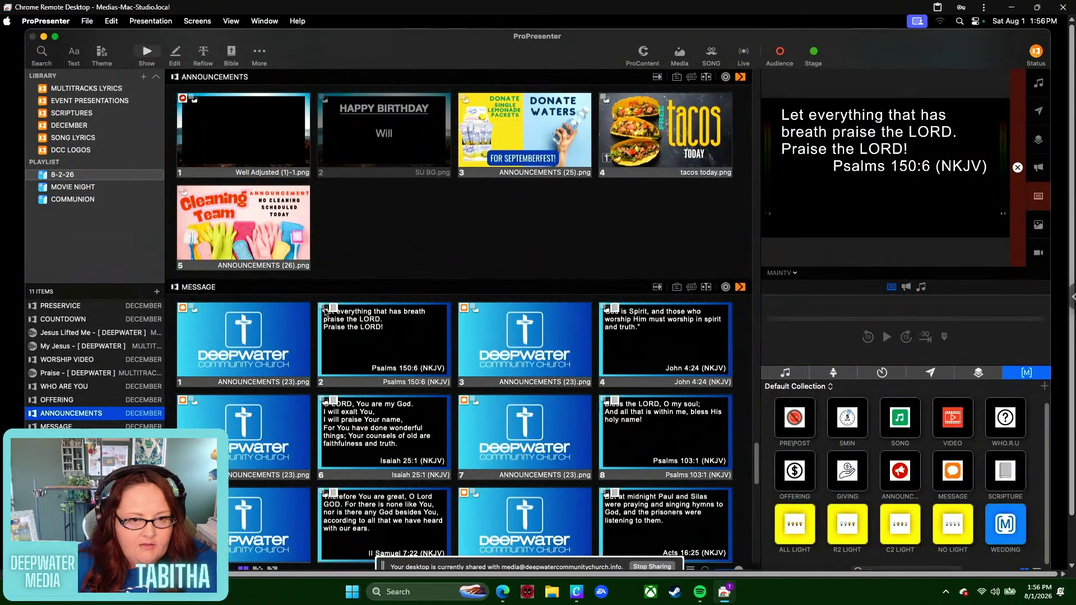
pyautogui.scroll(2, 481, 275)
pyautogui.rightClick(400, 275)
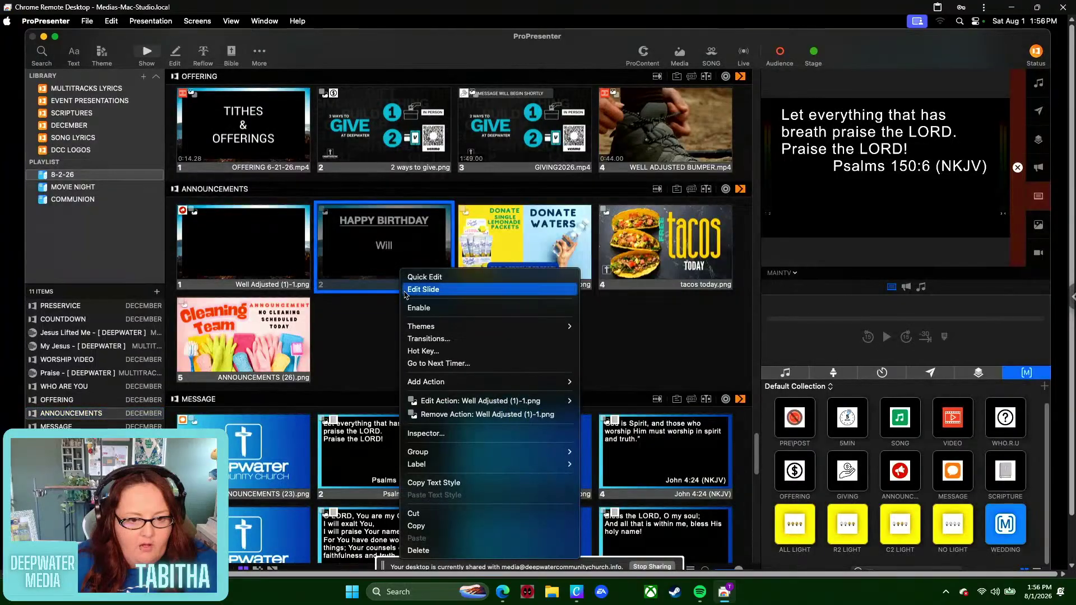
pyautogui.press('Escape')
pyautogui.click(407, 277)
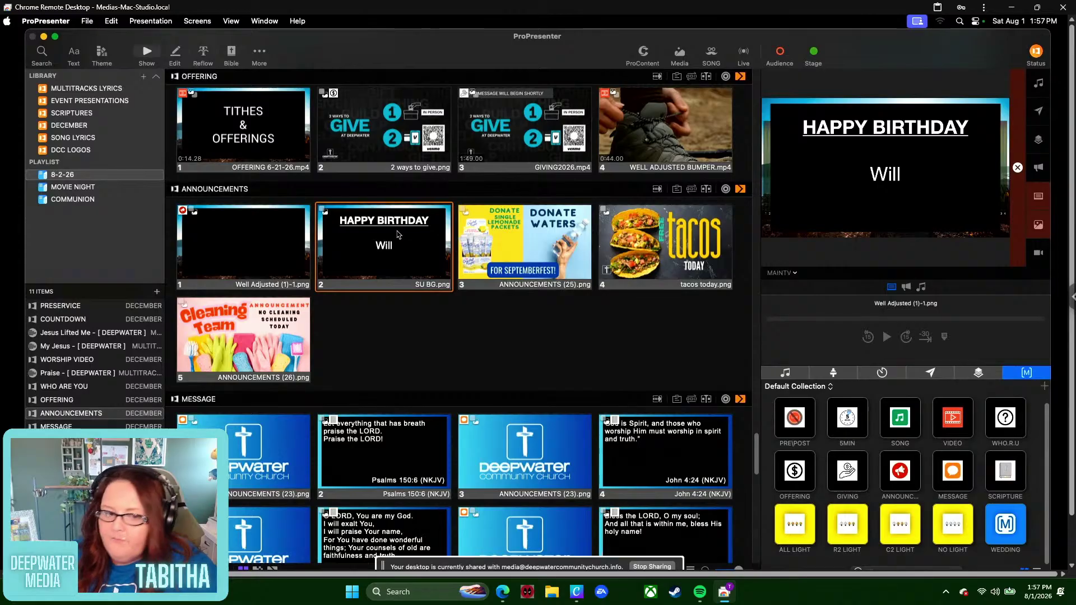
# - Replace the name on the HAPPY BIRTHDAY slide with two people's first names on separate lines and show the updated slide live
pyautogui.rightClick(431, 285)
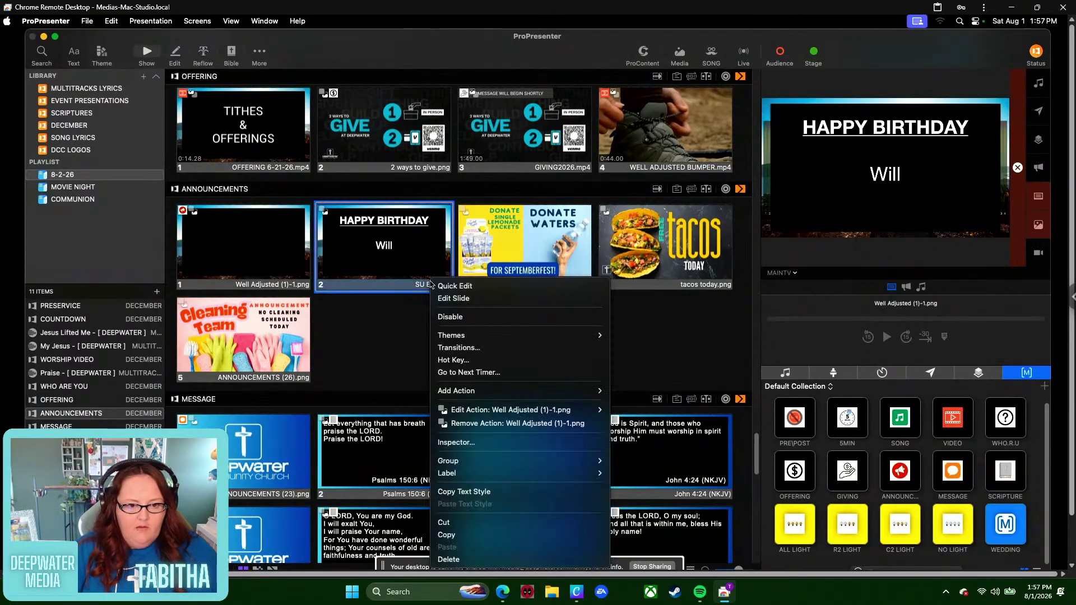
pyautogui.click(455, 299)
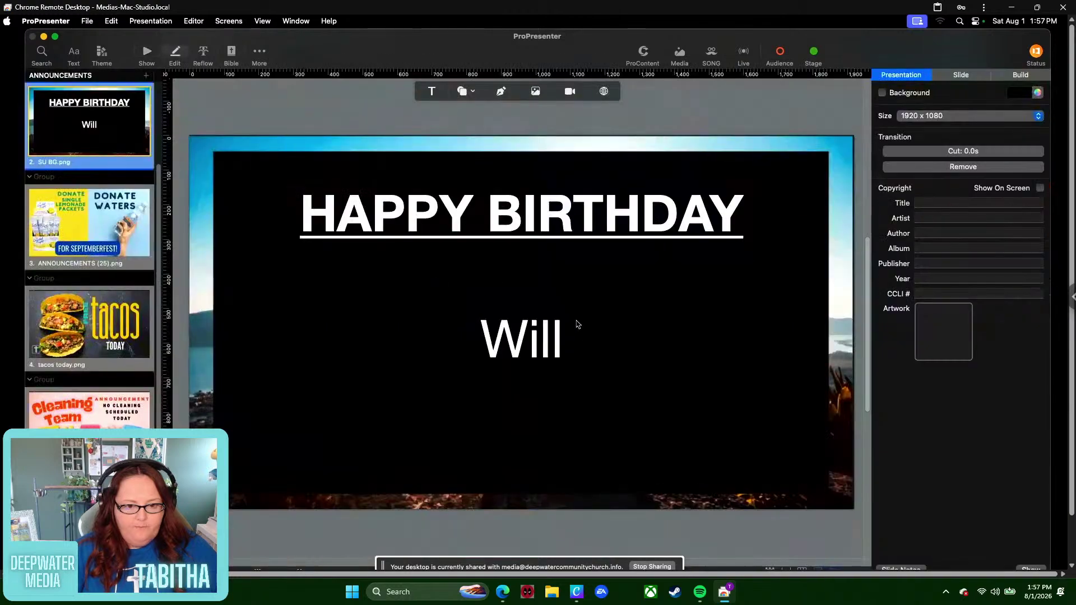
pyautogui.doubleClick(564, 343)
pyautogui.doubleClick(564, 342)
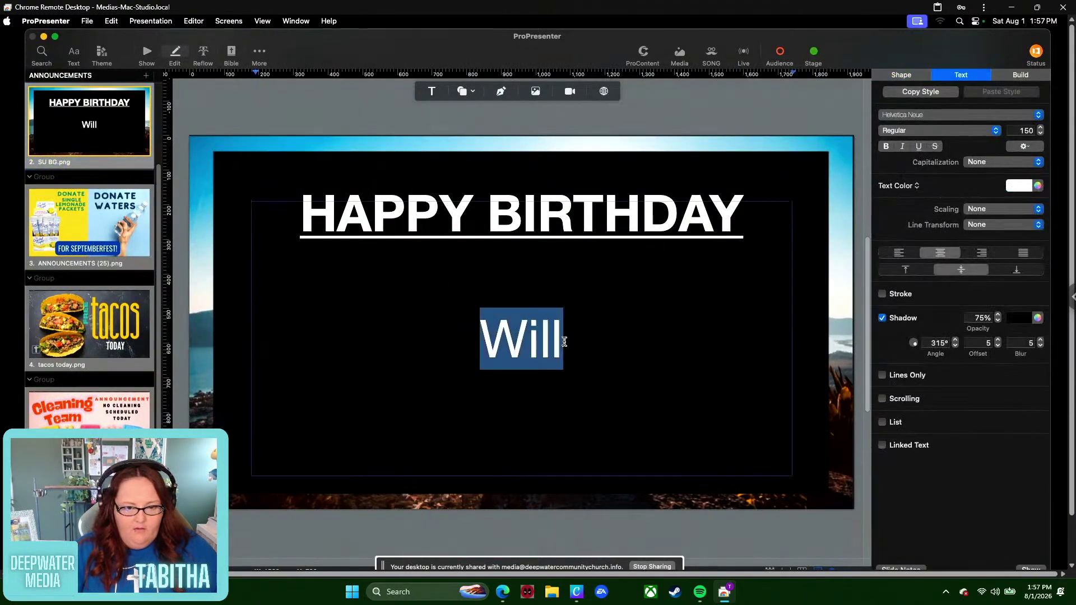
pyautogui.write('Gabby')
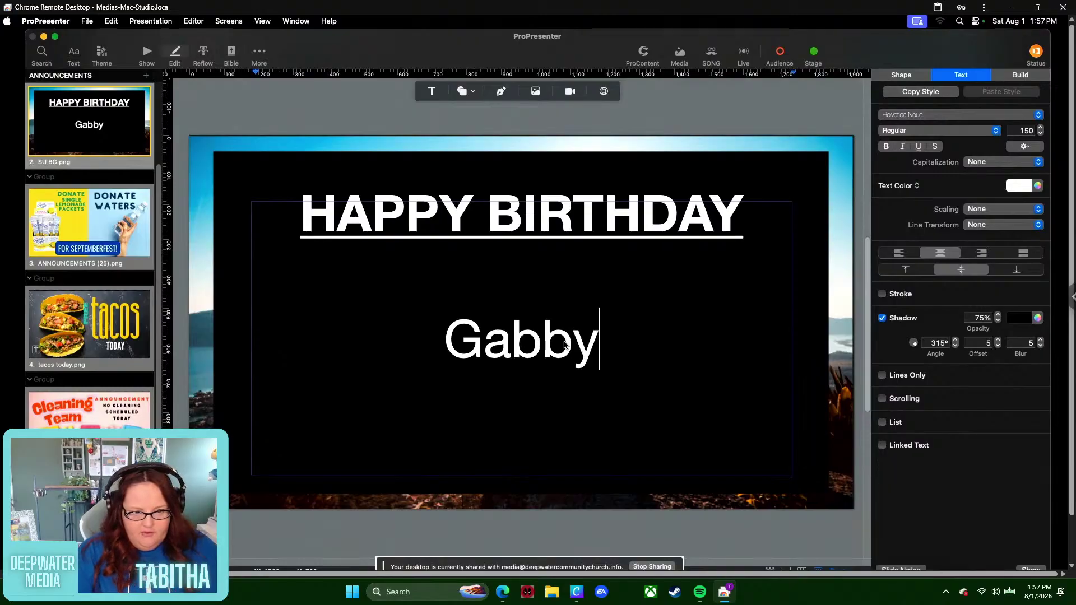
pyautogui.press('Return')
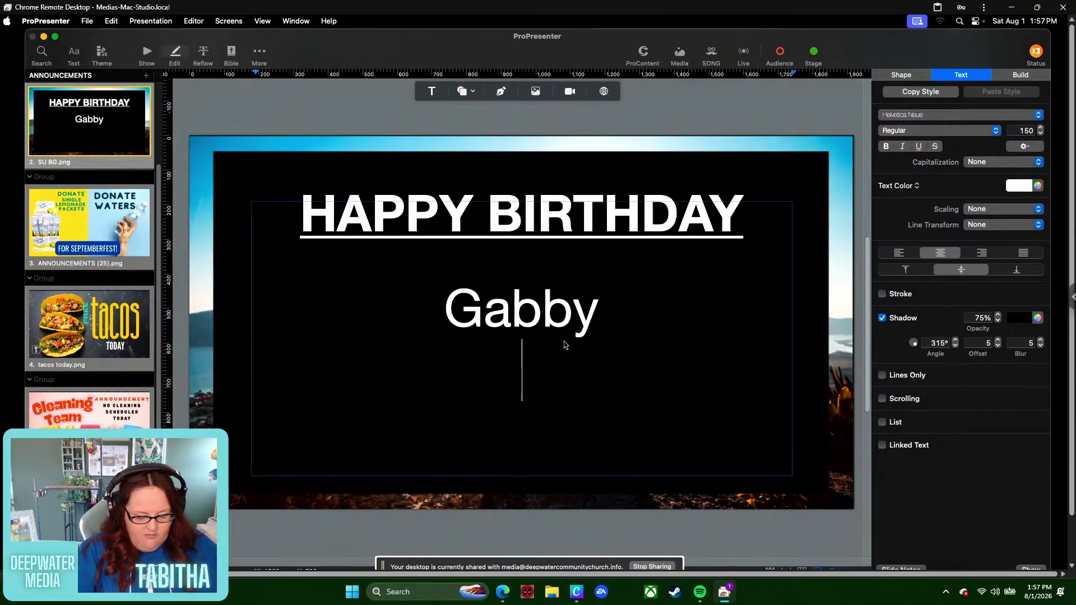
pyautogui.write('Jamie')
pyautogui.press('Return')
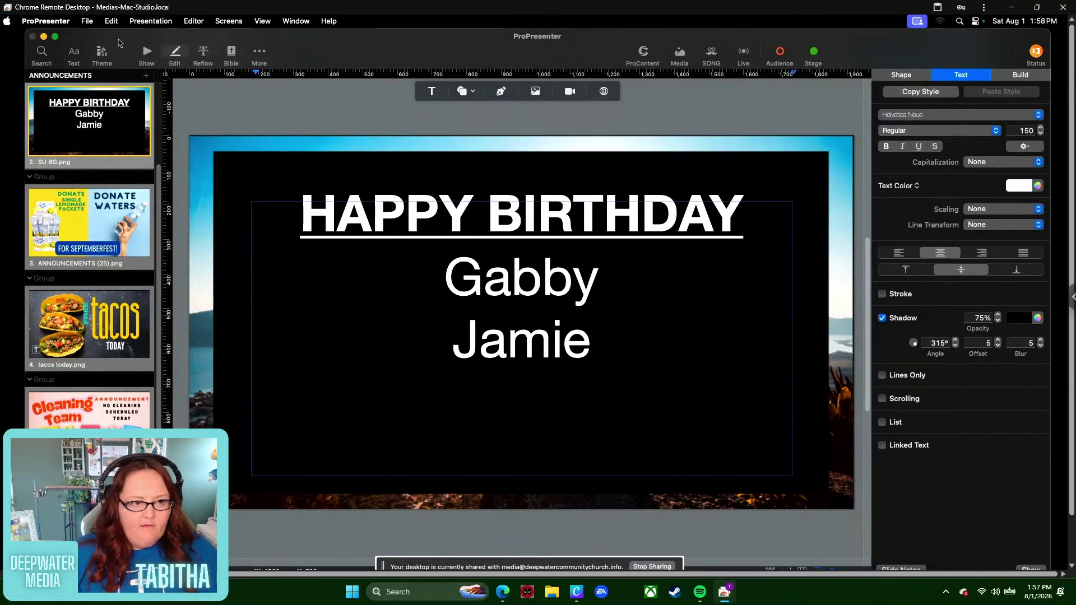
pyautogui.click(146, 55)
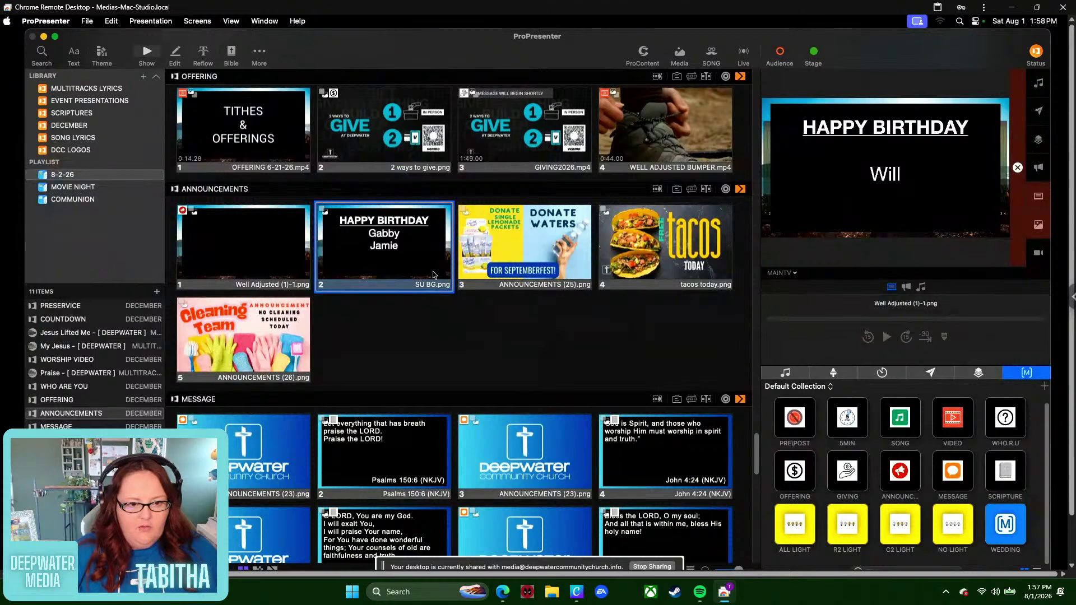
pyautogui.click(433, 275)
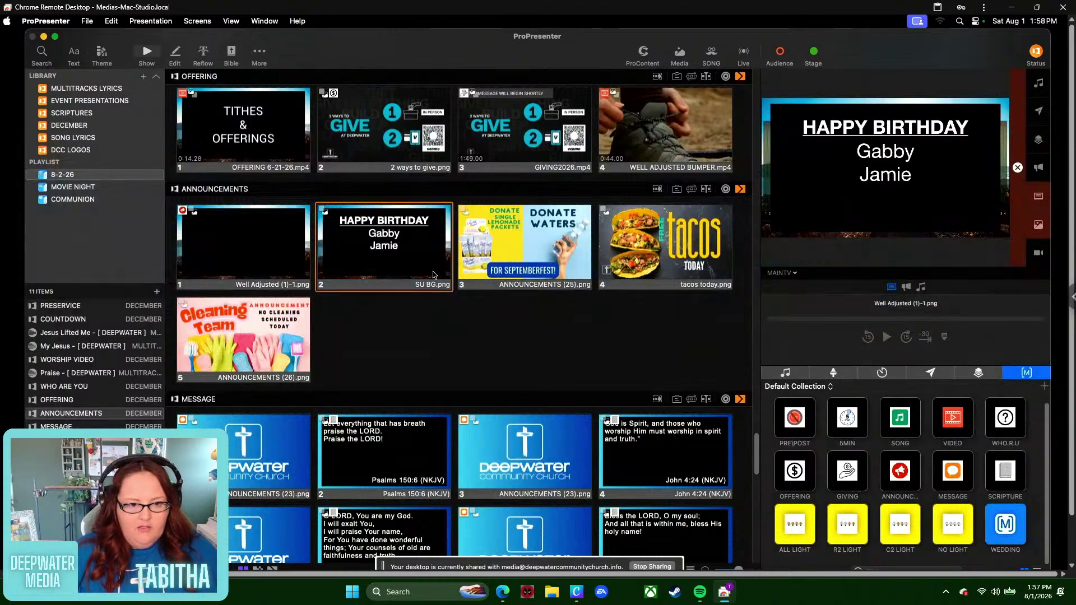
# - Insert a blank line above the first name on the HAPPY BIRTHDAY slide and return to the playlist's slides
pyautogui.rightClick(433, 275)
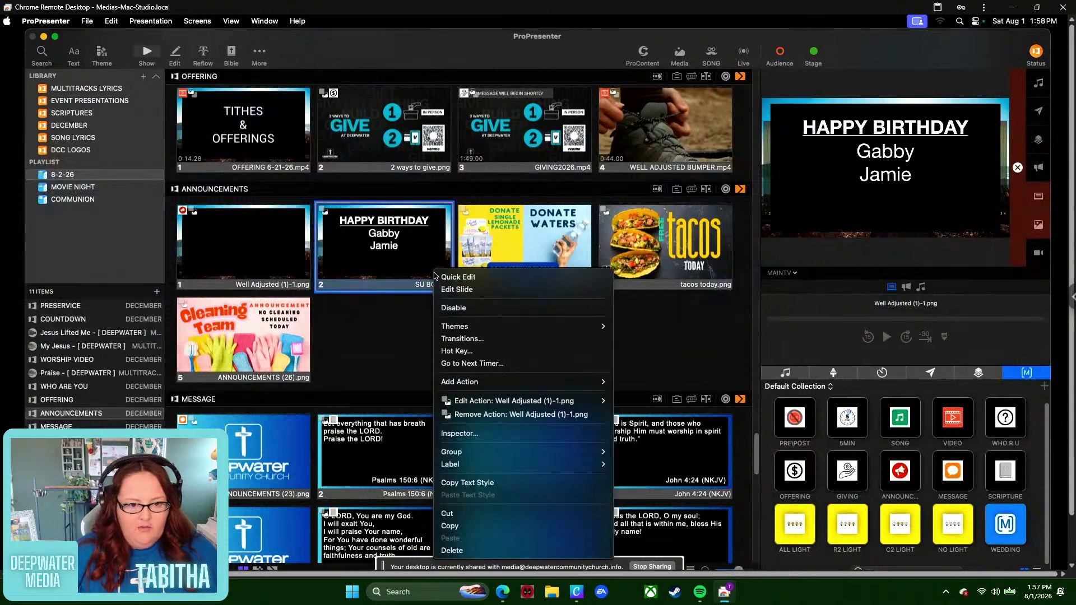
pyautogui.click(463, 289)
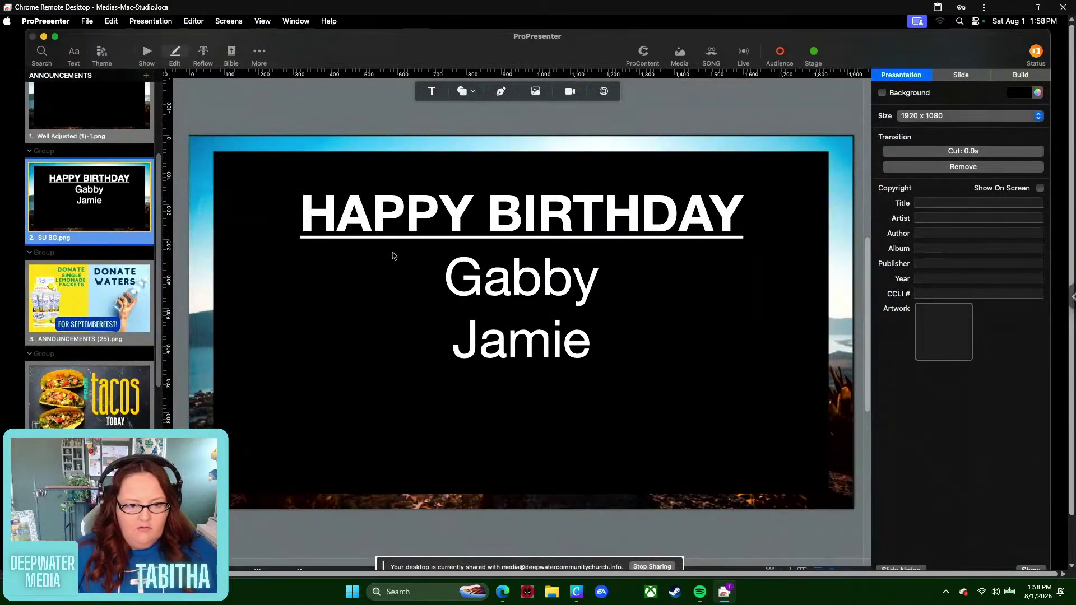
pyautogui.click(435, 269)
pyautogui.click(434, 267)
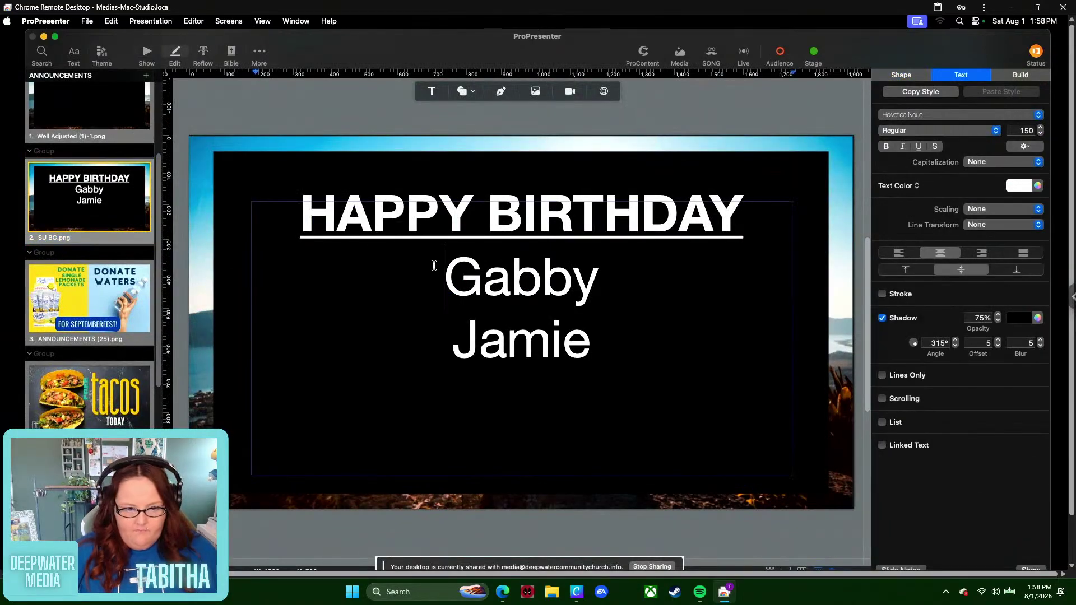
pyautogui.press('Return')
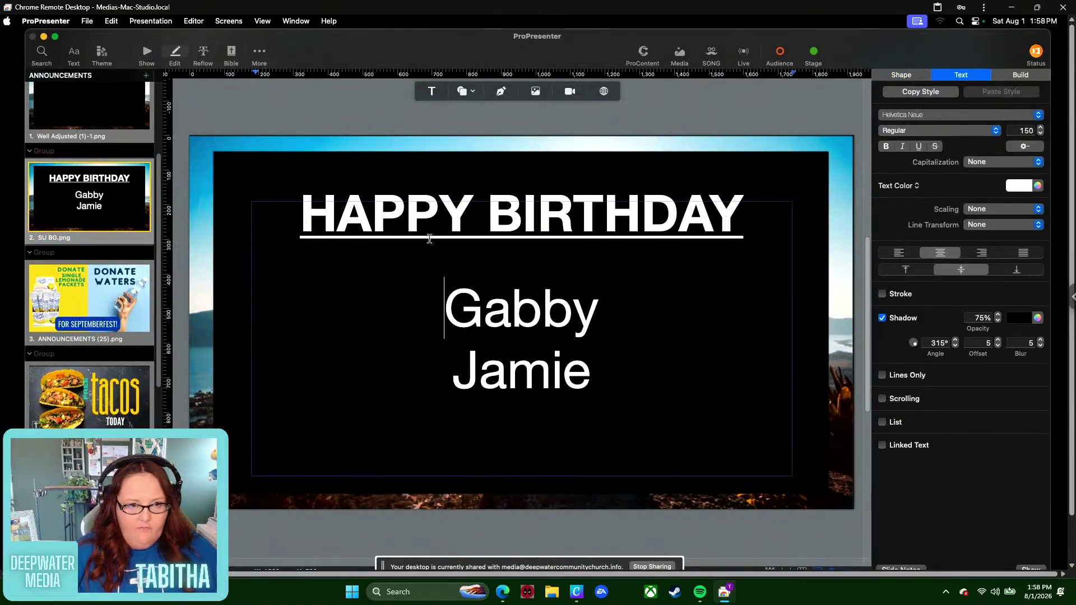
pyautogui.click(146, 51)
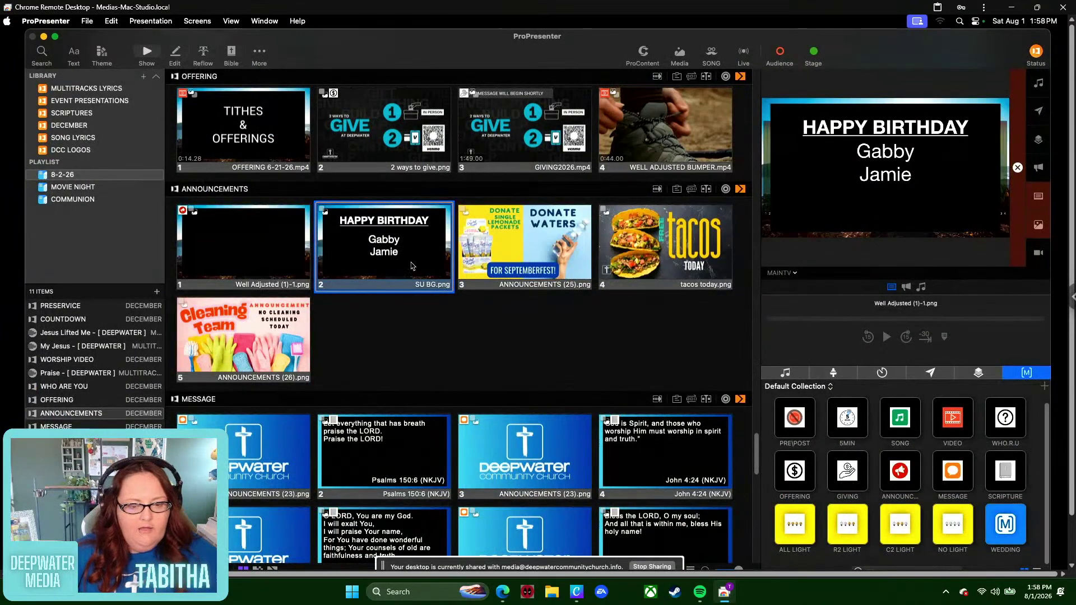
# - Set the HAPPY BIRTHDAY slide's background media to the existing BLUEBKGD.png asset and return to the playlist's slides
pyautogui.click(174, 52)
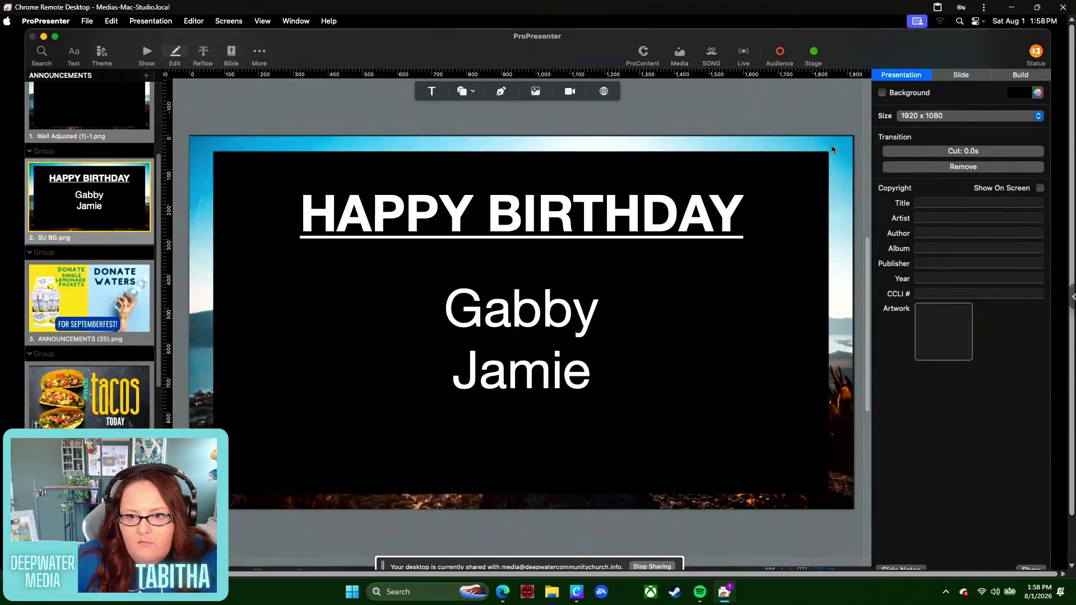
pyautogui.click(959, 76)
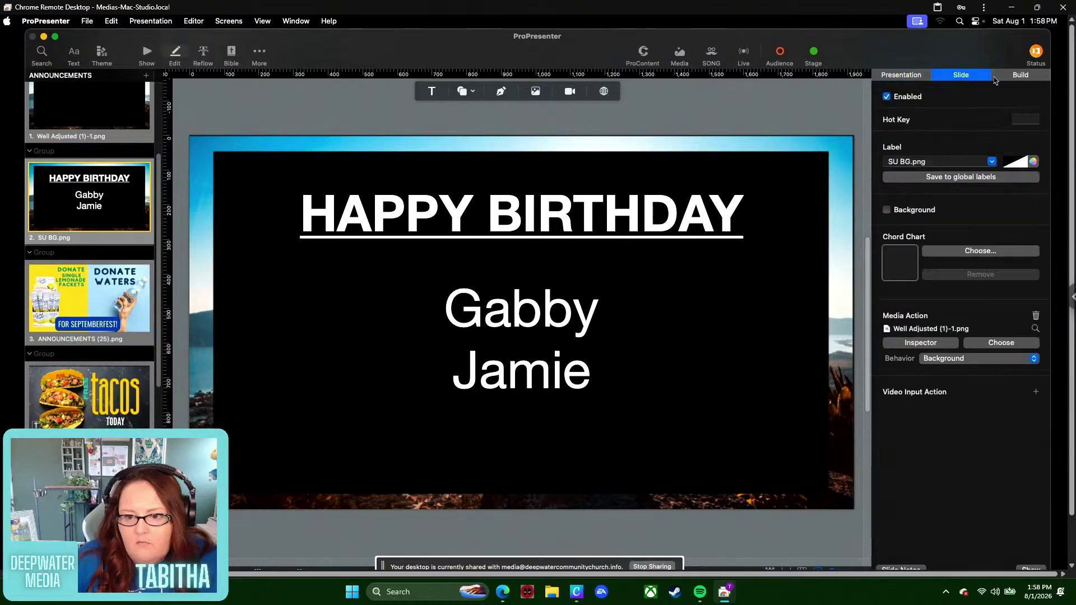
pyautogui.click(1001, 343)
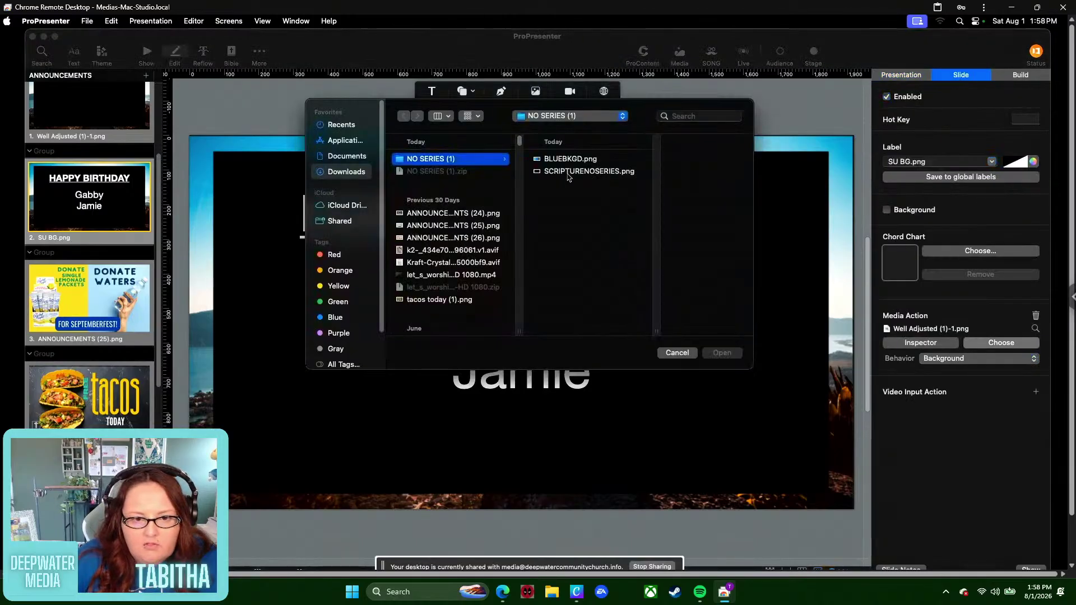
pyautogui.click(579, 160)
pyautogui.doubleClick(579, 159)
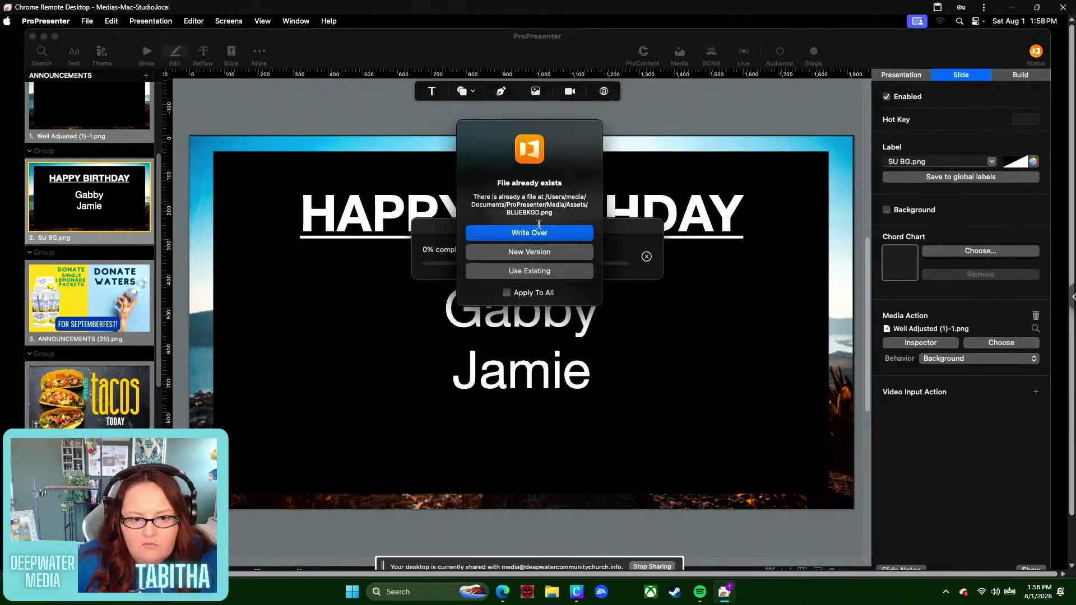
pyautogui.click(554, 273)
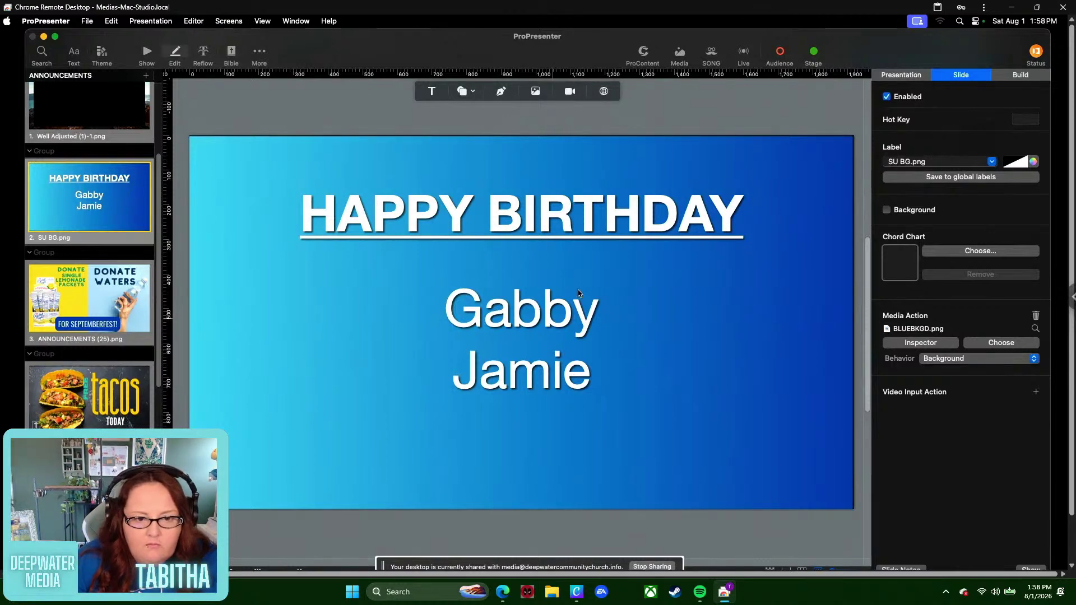
pyautogui.click(147, 53)
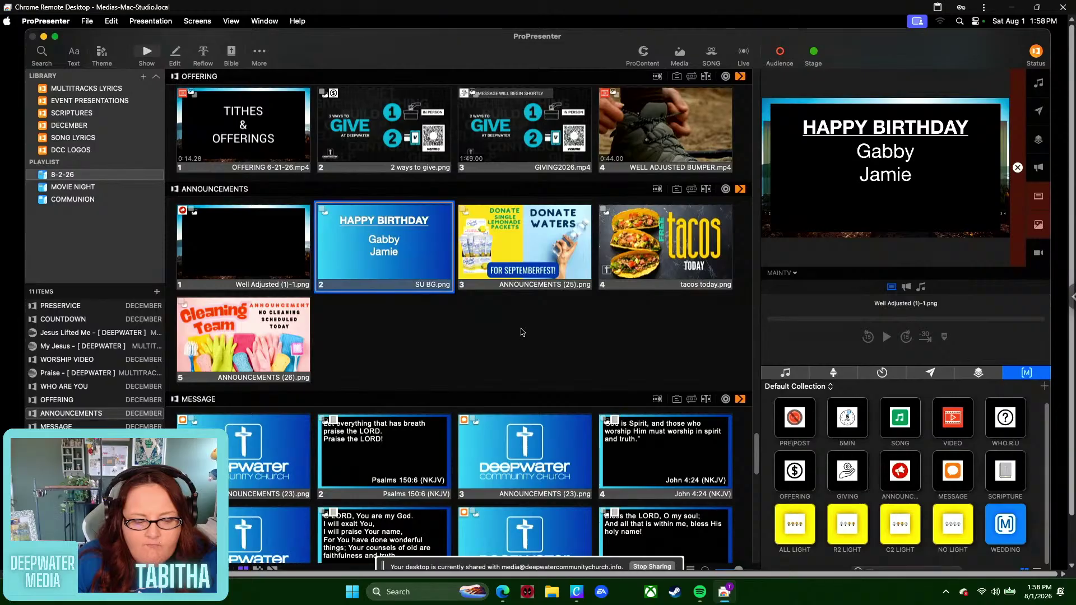
# - Delete the Cleaning Team and tacos today slides from the ANNOUNCEMENTS presentation
pyautogui.click(240, 340)
pyautogui.press('Delete')
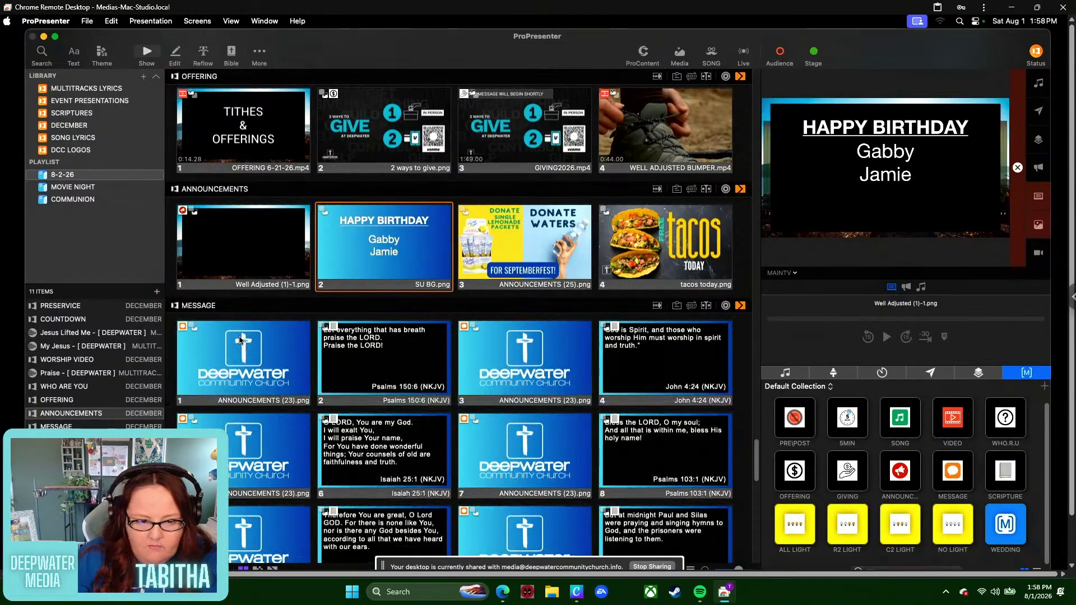
pyautogui.click(708, 253)
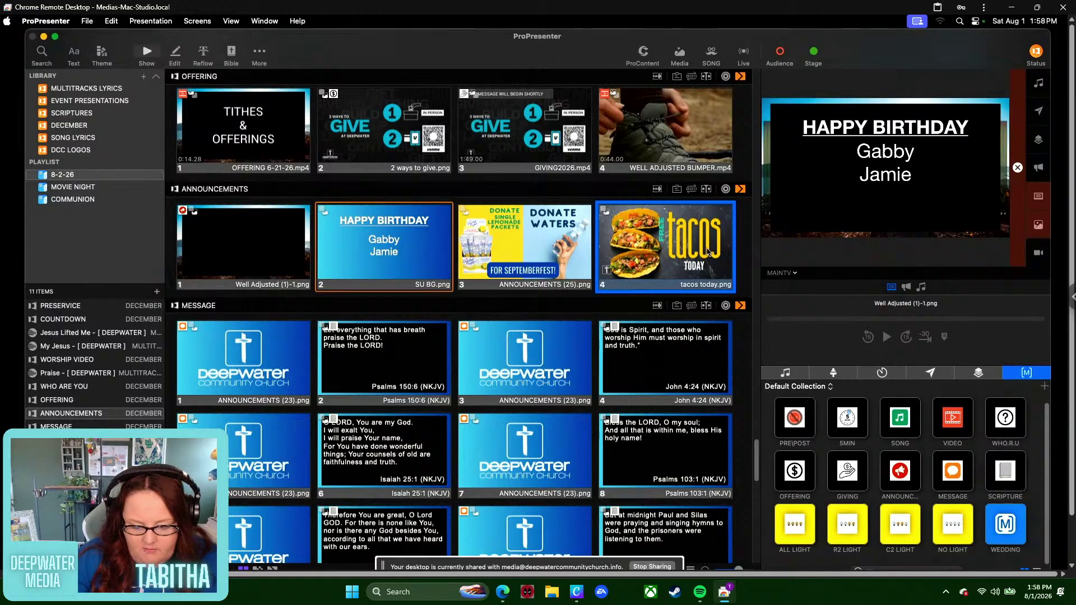
pyautogui.press('Delete')
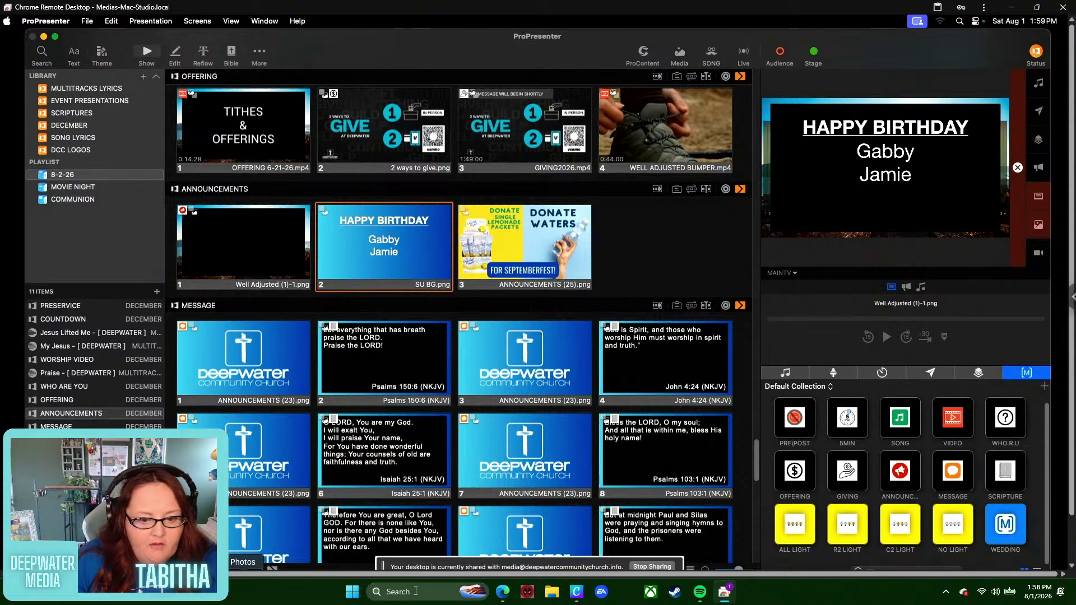
# - Switch to WeVideo in Chrome, download the WHO ARE YOU NO SERIES export and return to the dashboard
pyautogui.moveTo(512, 593)
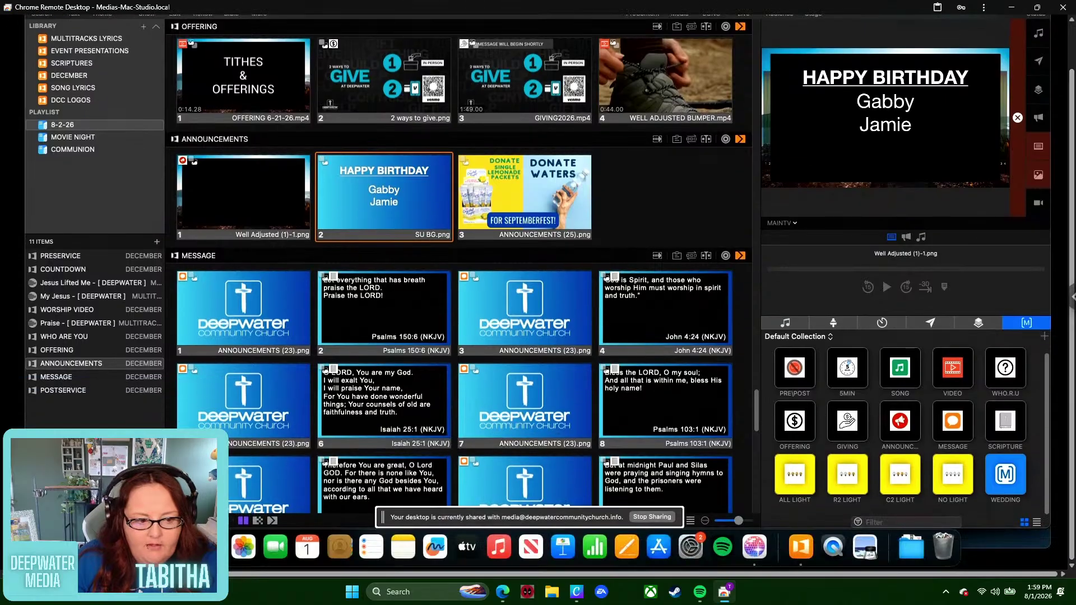
pyautogui.click(162, 547)
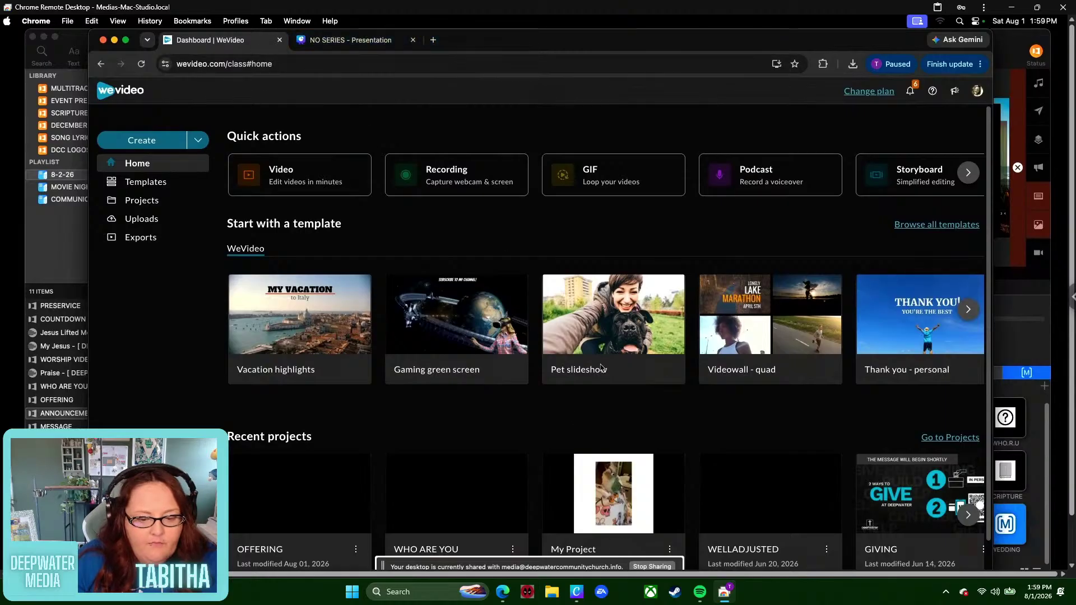
pyautogui.scroll(-1, 603, 368)
pyautogui.click(437, 549)
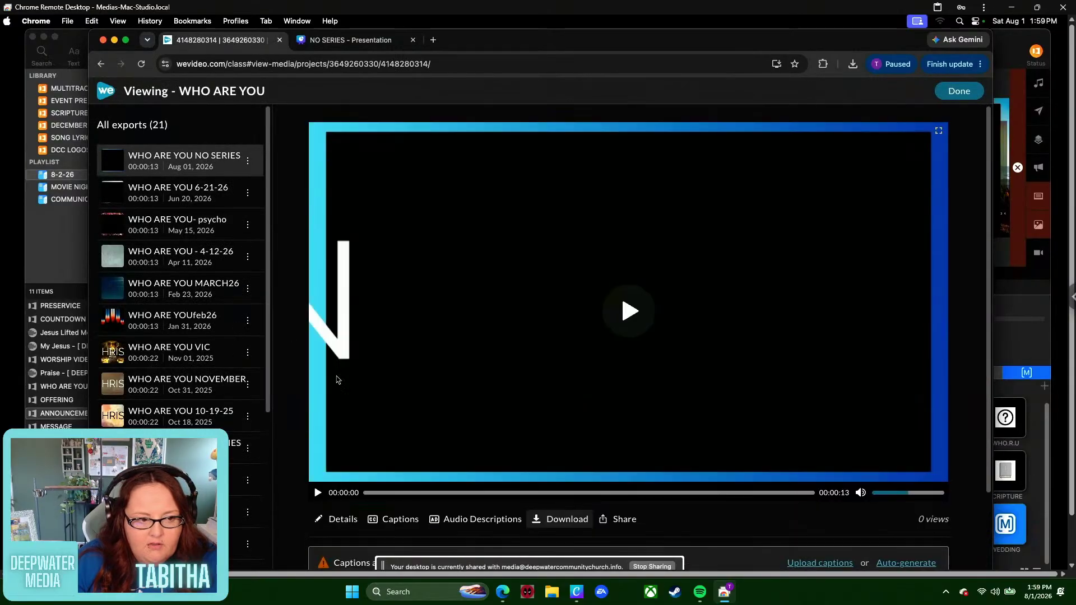
pyautogui.click(574, 528)
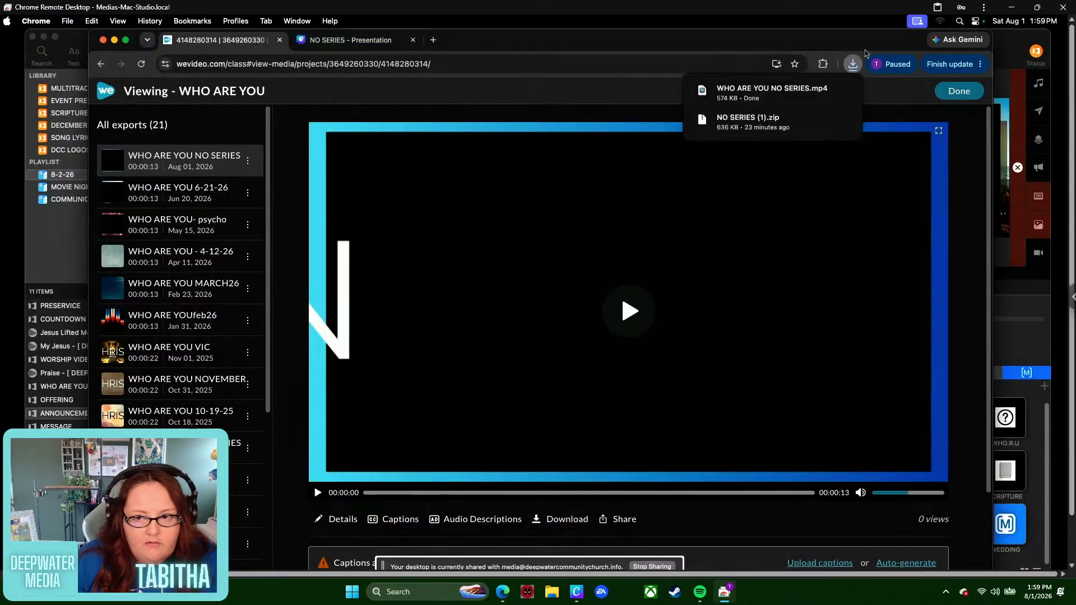
pyautogui.click(946, 89)
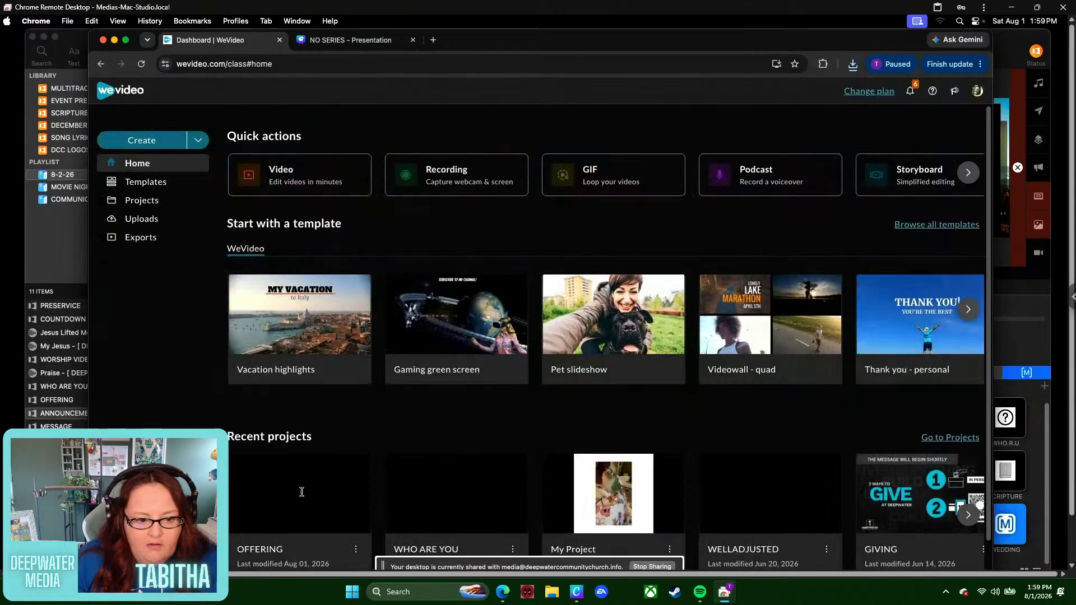
# - Download the OFFERING NO SERIES export from WeVideo, check the recent downloads and close the WeVideo page
pyautogui.scroll(-1, 303, 531)
pyautogui.click(279, 549)
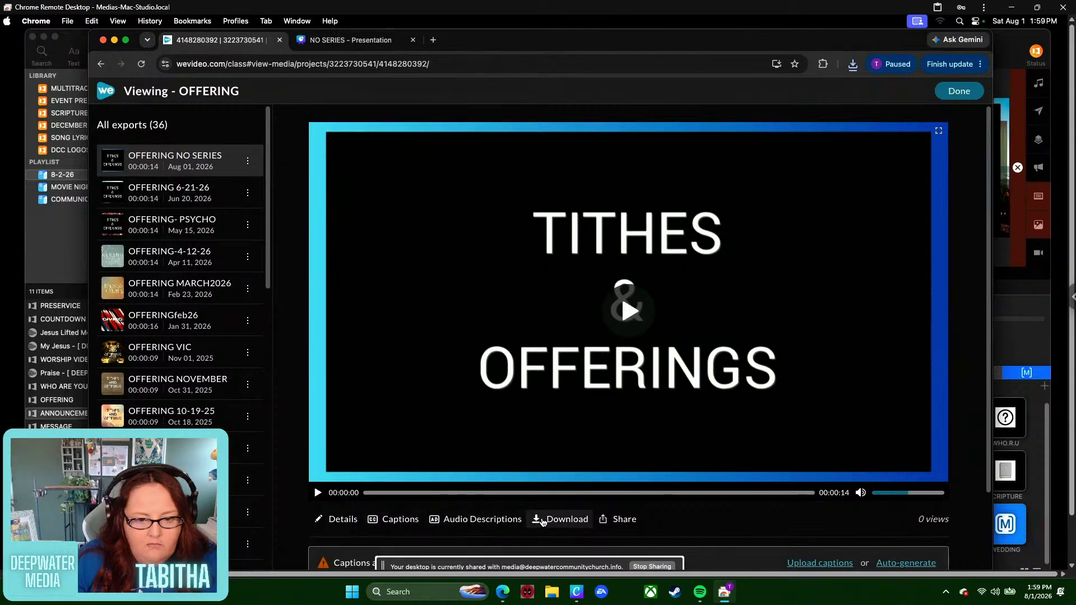
pyautogui.click(959, 91)
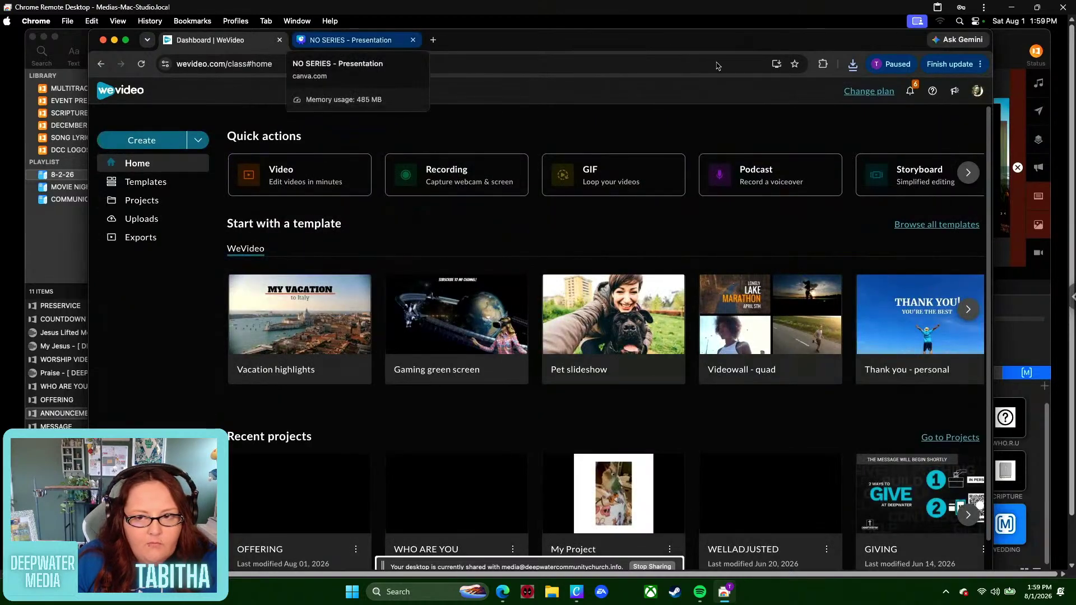
pyautogui.click(853, 65)
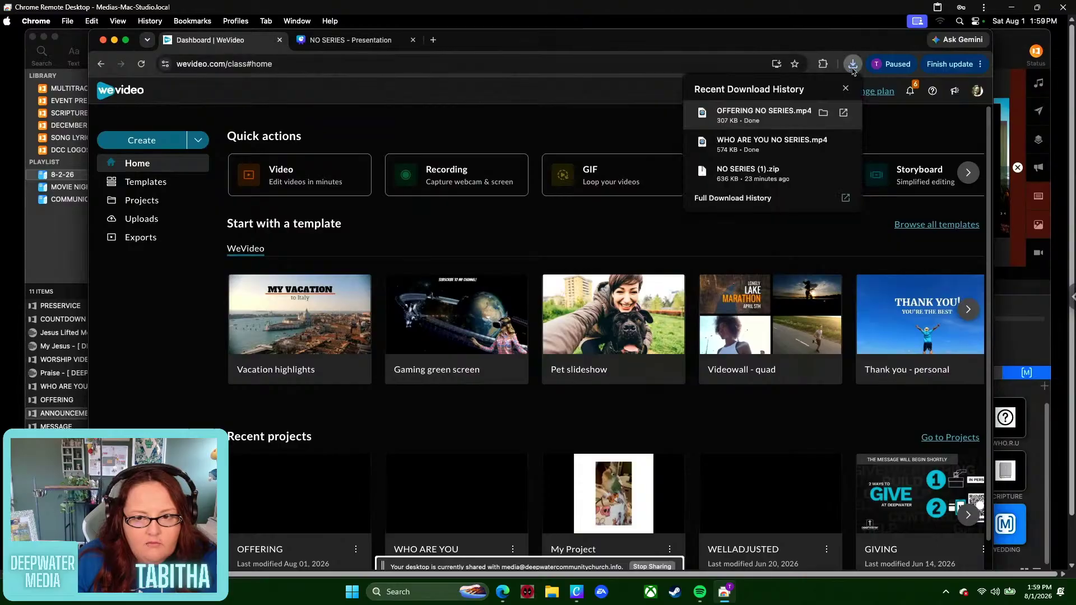
pyautogui.click(280, 40)
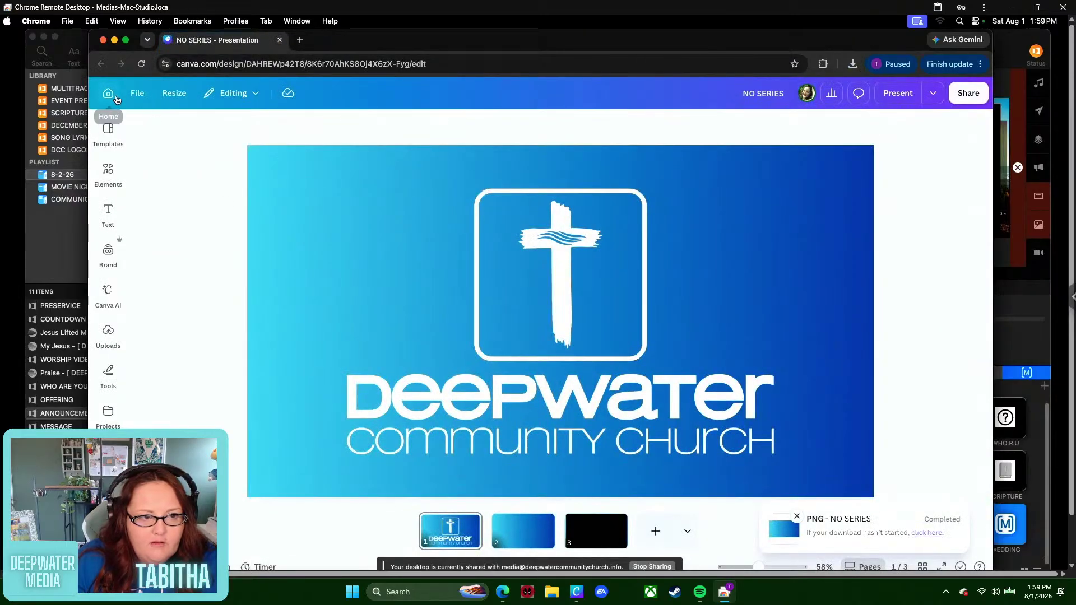
# - Open the ANNOUNCEMENTS design from the Canva projects and go to page 19, the Septemberfest roadside prayer booth page
pyautogui.click(109, 93)
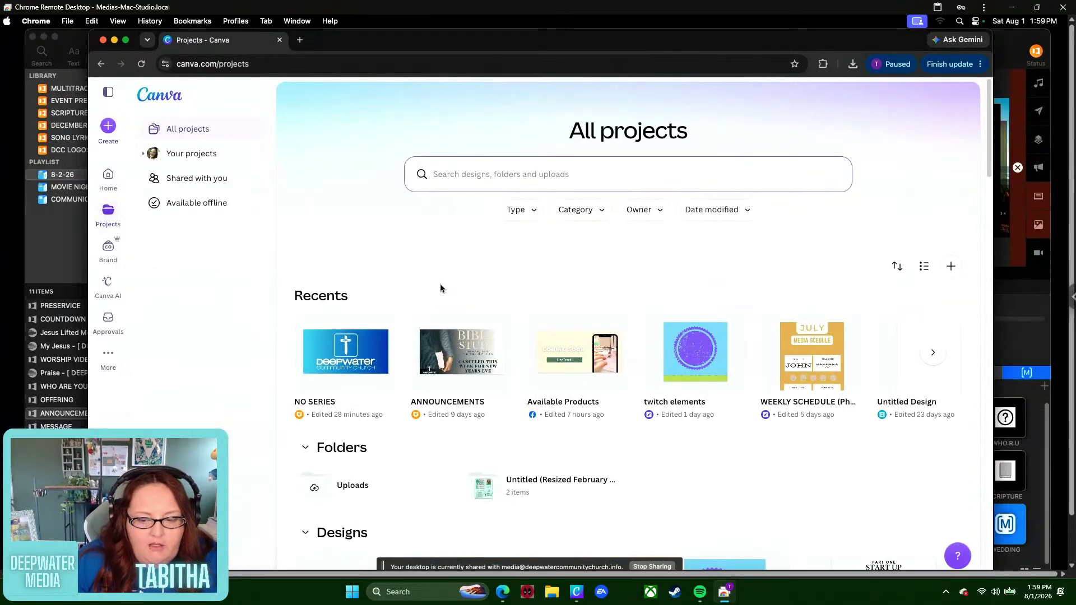
pyautogui.click(480, 350)
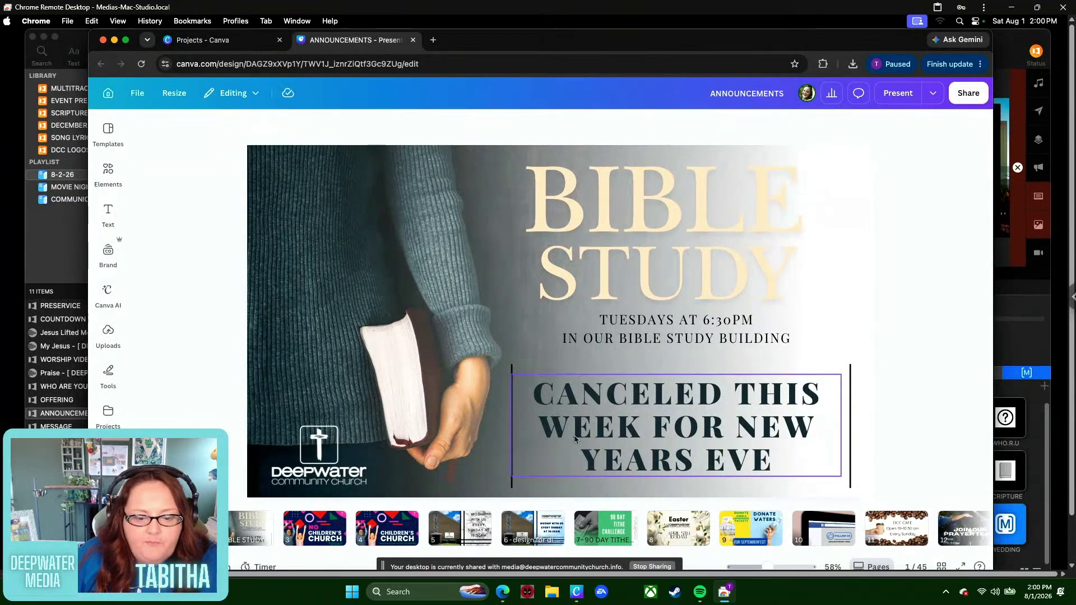
pyautogui.hscroll(10, 723, 532)
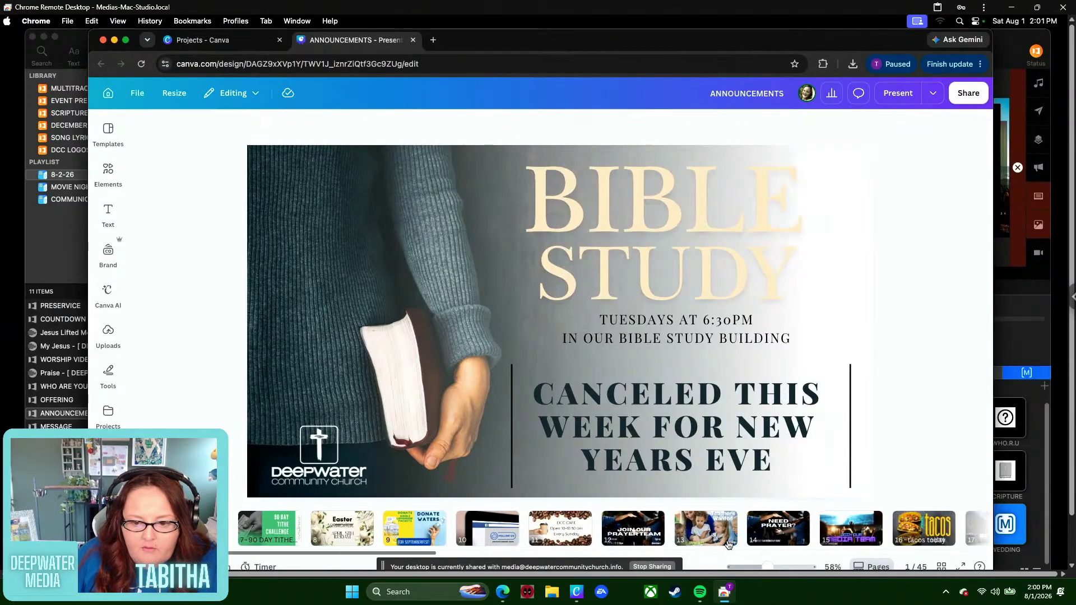
pyautogui.hscroll(5, 729, 538)
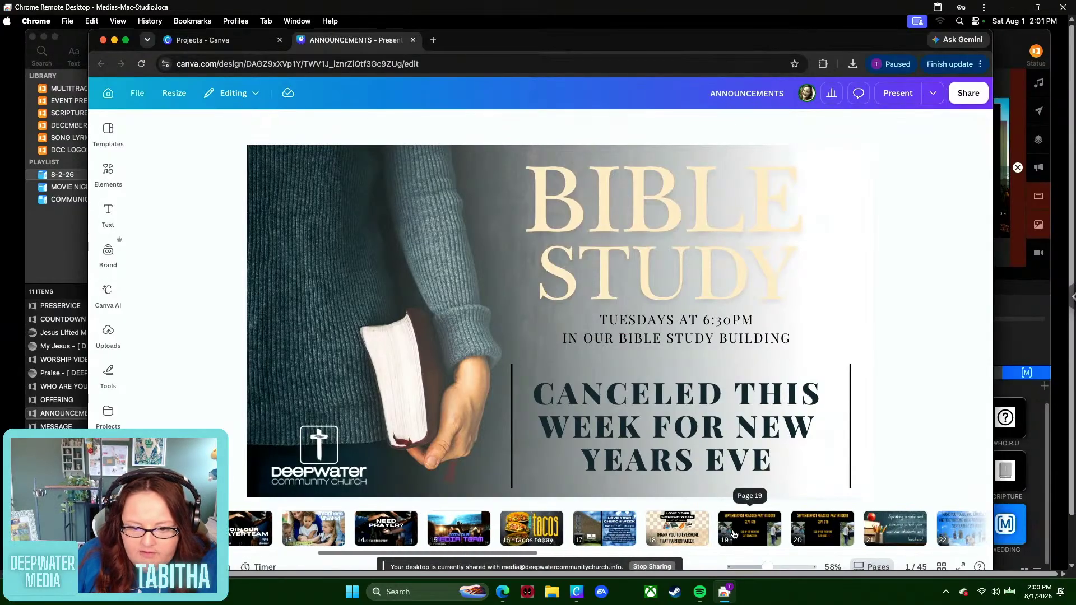
pyautogui.hscroll(2, 734, 532)
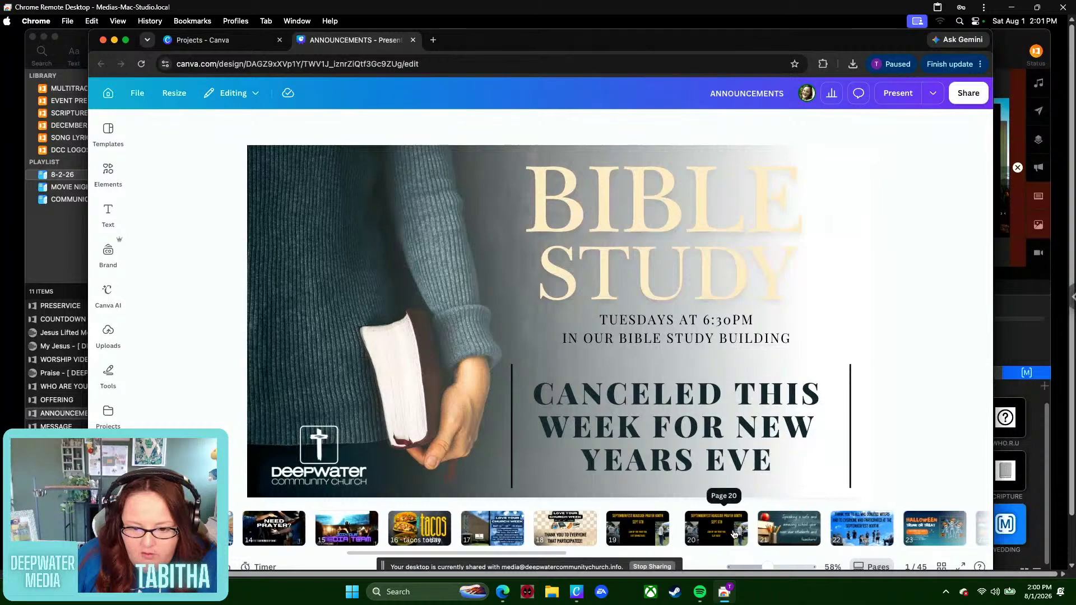
pyautogui.click(639, 533)
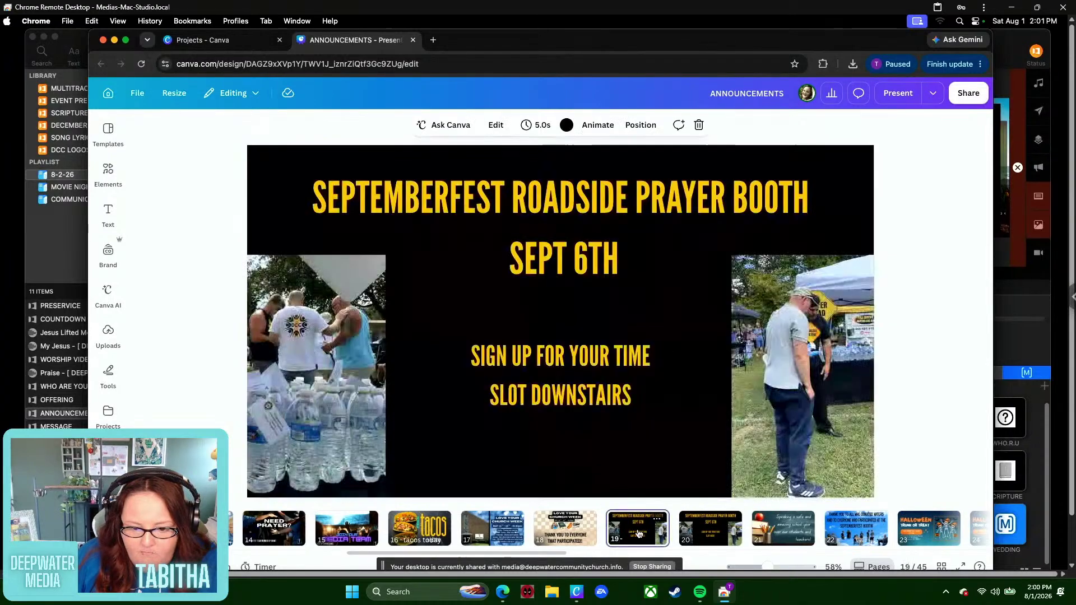
# - Change the prayer booth date to SEPT 12TH and enlarge the time slot sign-up text to size 94.4
pyautogui.click(556, 257)
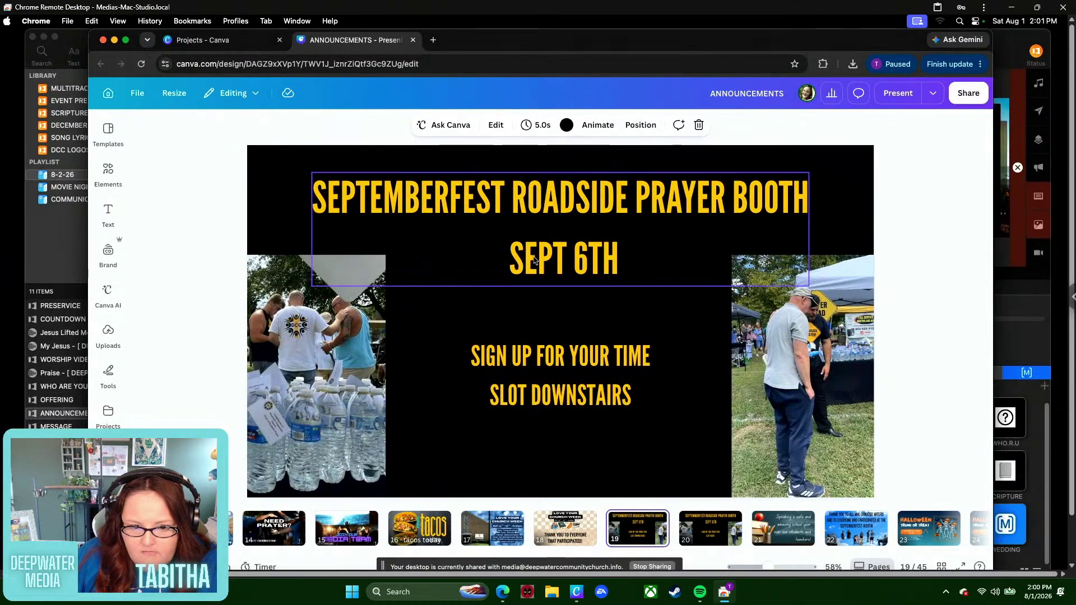
pyautogui.tripleClick(556, 255)
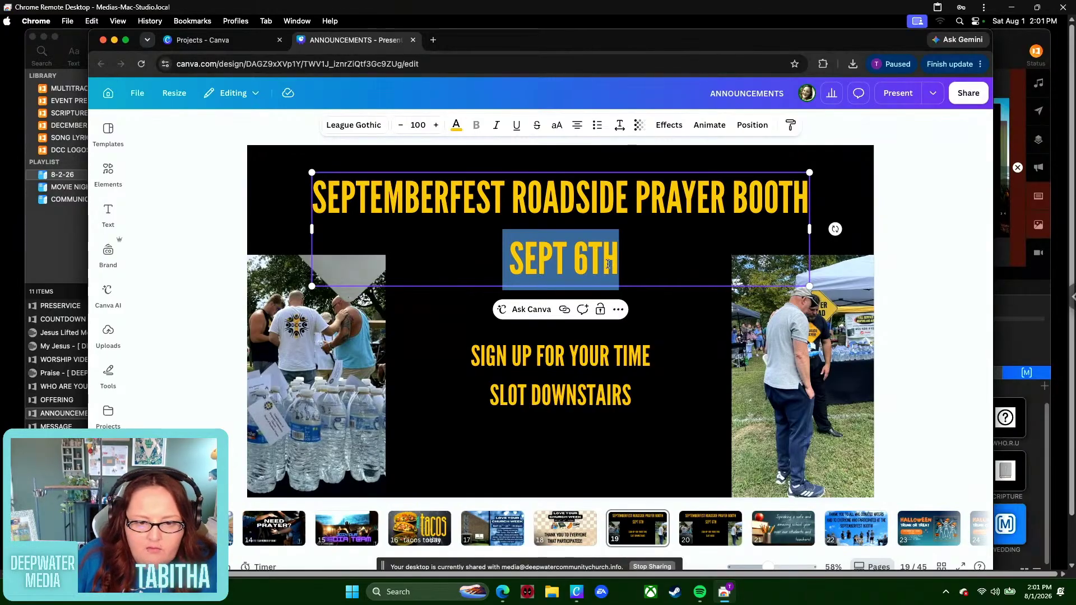
pyautogui.click(590, 271)
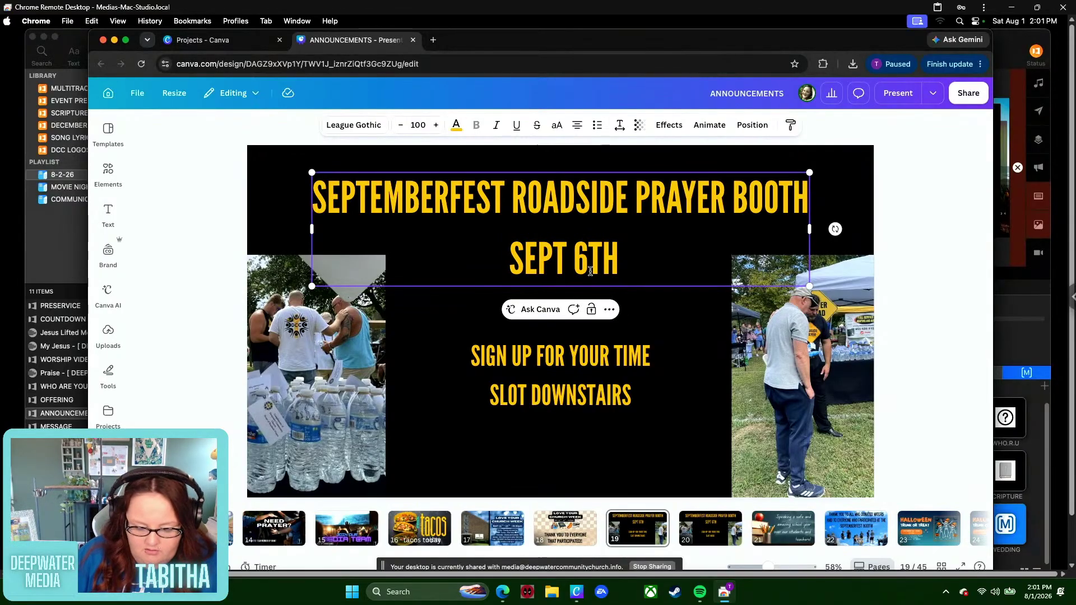
pyautogui.press('BackSpace')
pyautogui.write('12')
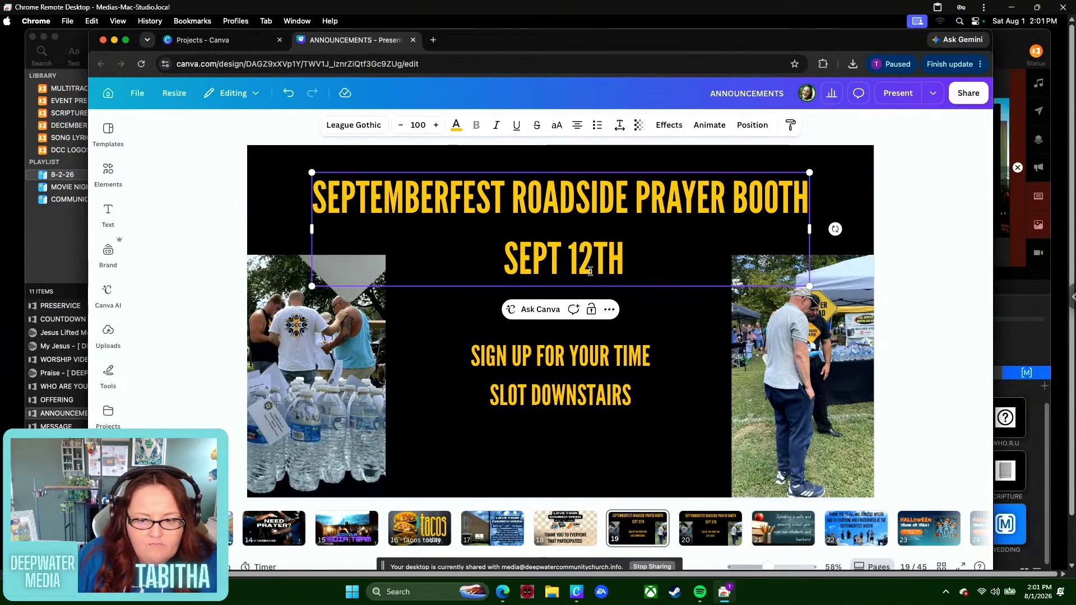
pyautogui.click(926, 188)
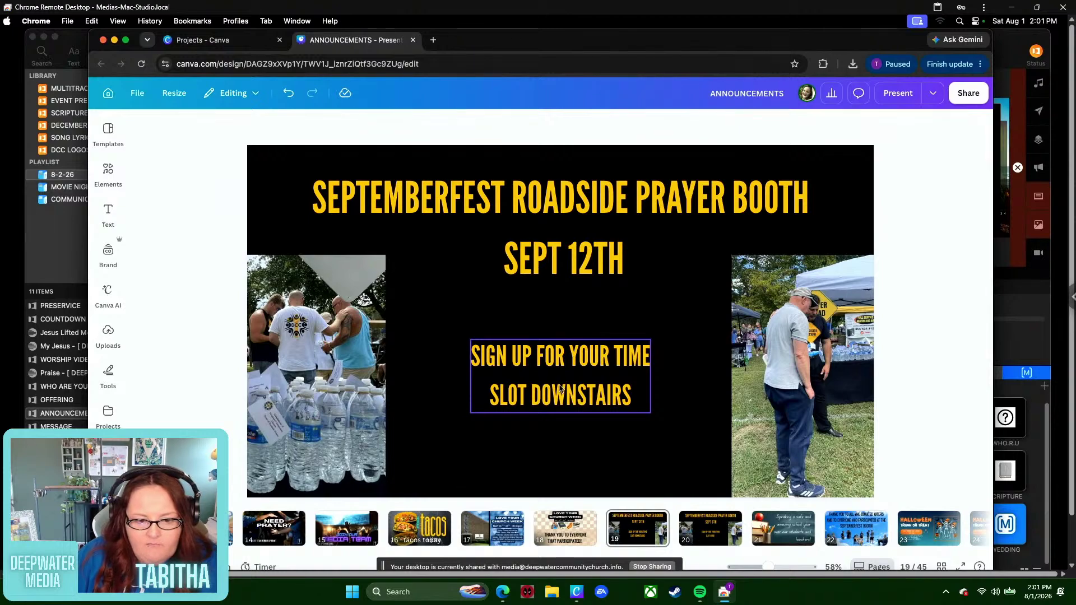
pyautogui.click(633, 394)
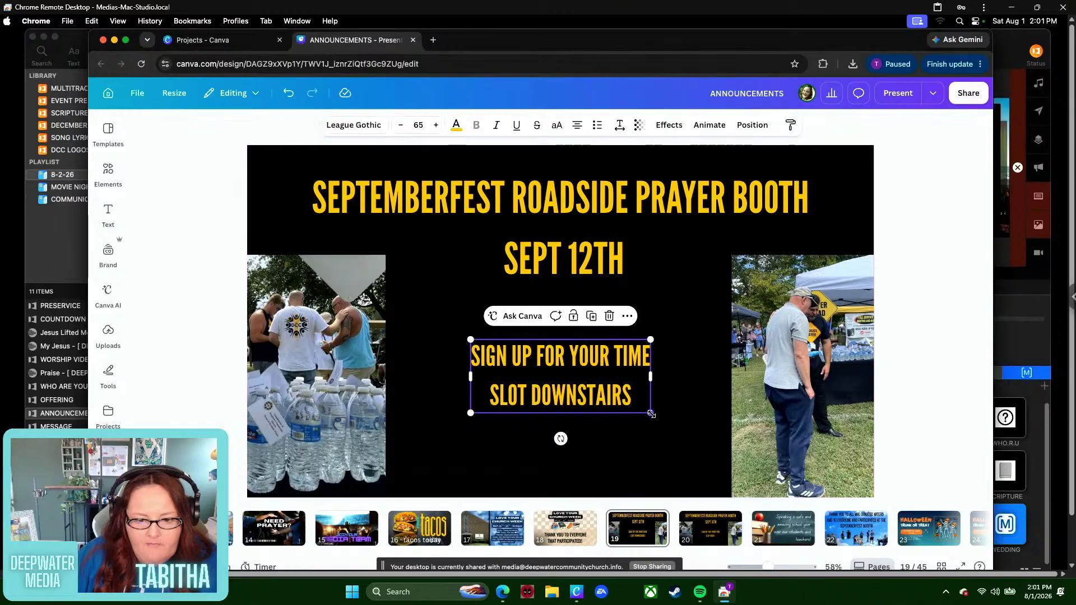
pyautogui.moveTo(650, 414); pyautogui.dragTo(619, 394)
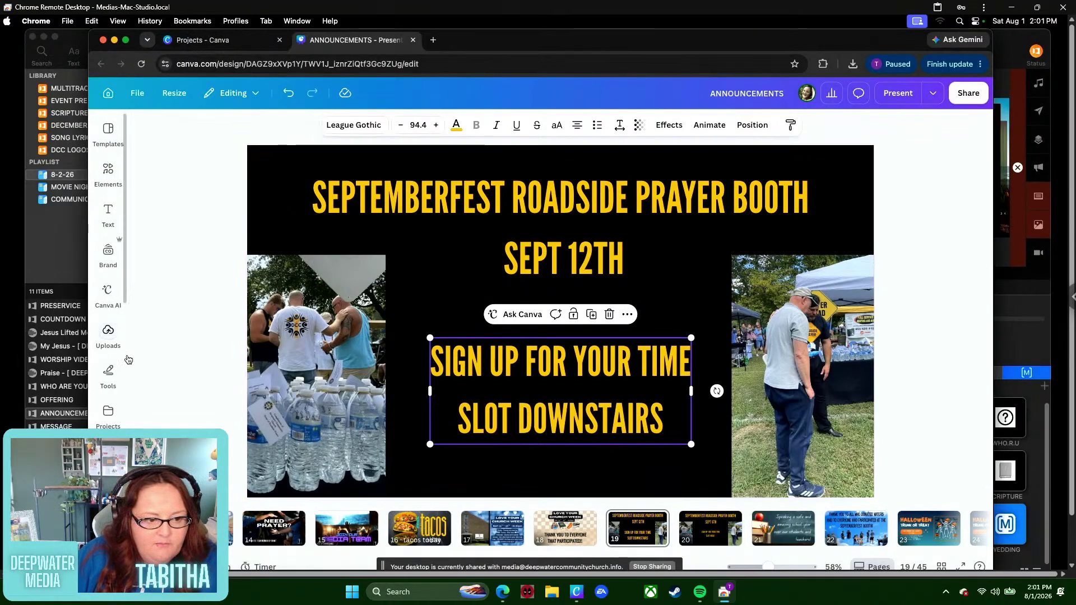
# - Find the yellow ROADSIDE PRAYER diamond sign among the uploaded images and add it to the prayer booth page
pyautogui.click(108, 334)
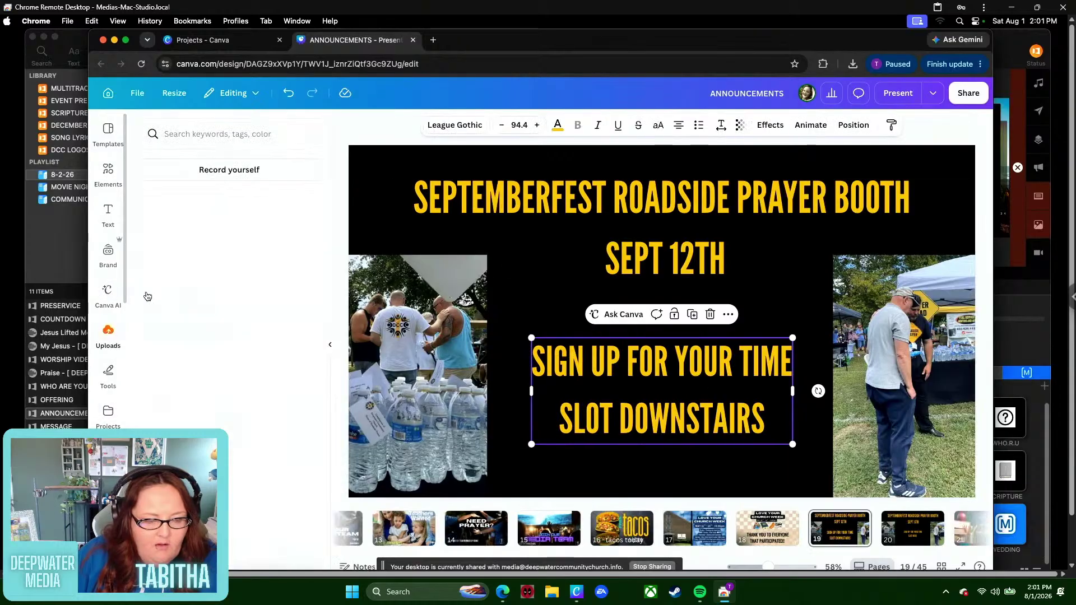
pyautogui.scroll(-15, 255, 310)
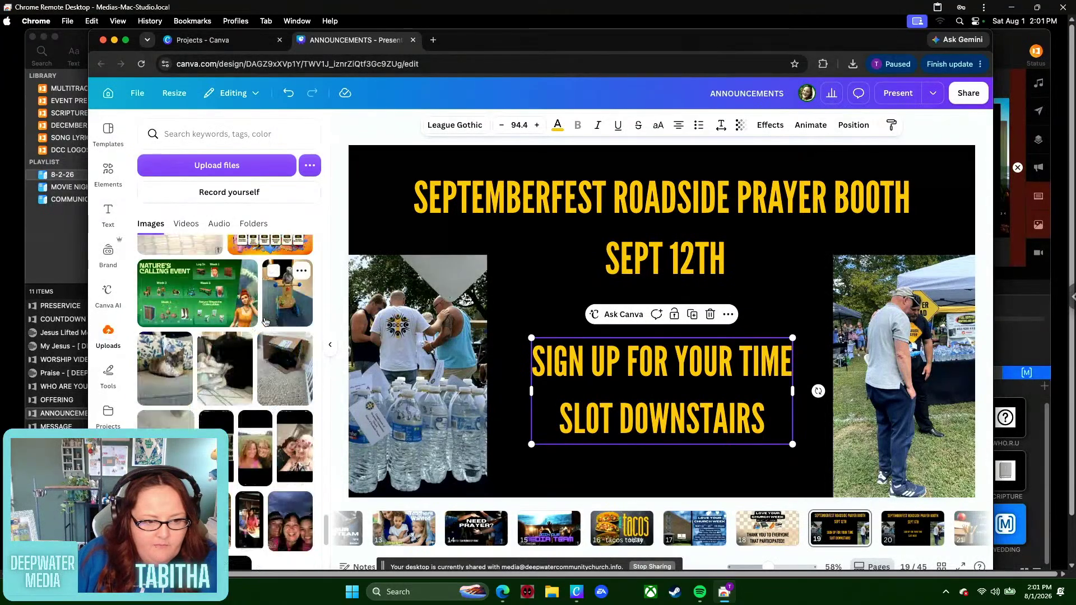
pyautogui.scroll(-5, 265, 321)
pyautogui.scroll(-5, 265, 321)
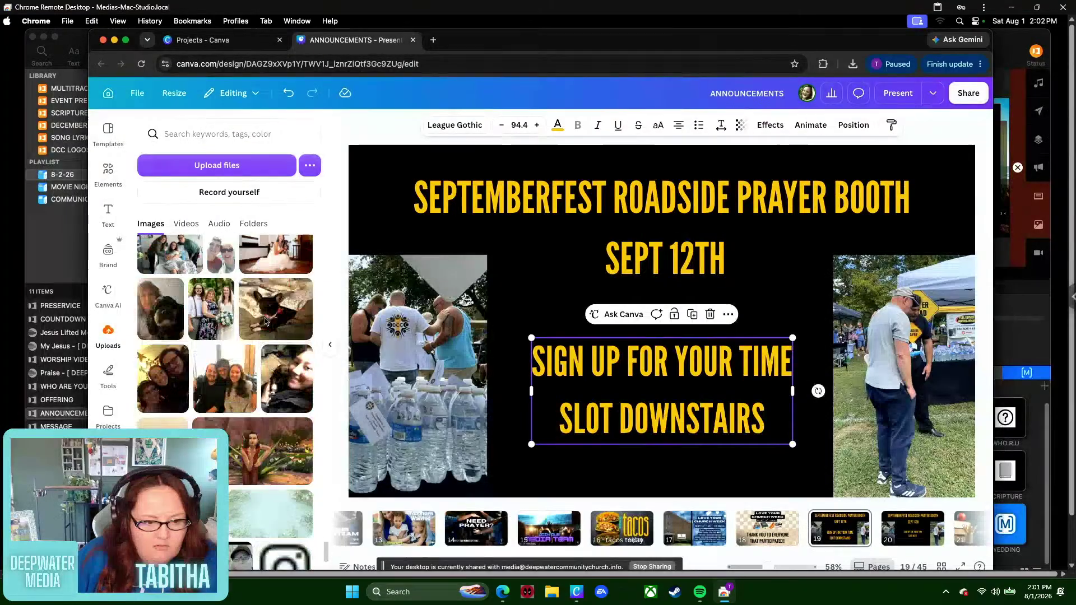
pyautogui.scroll(-3, 265, 321)
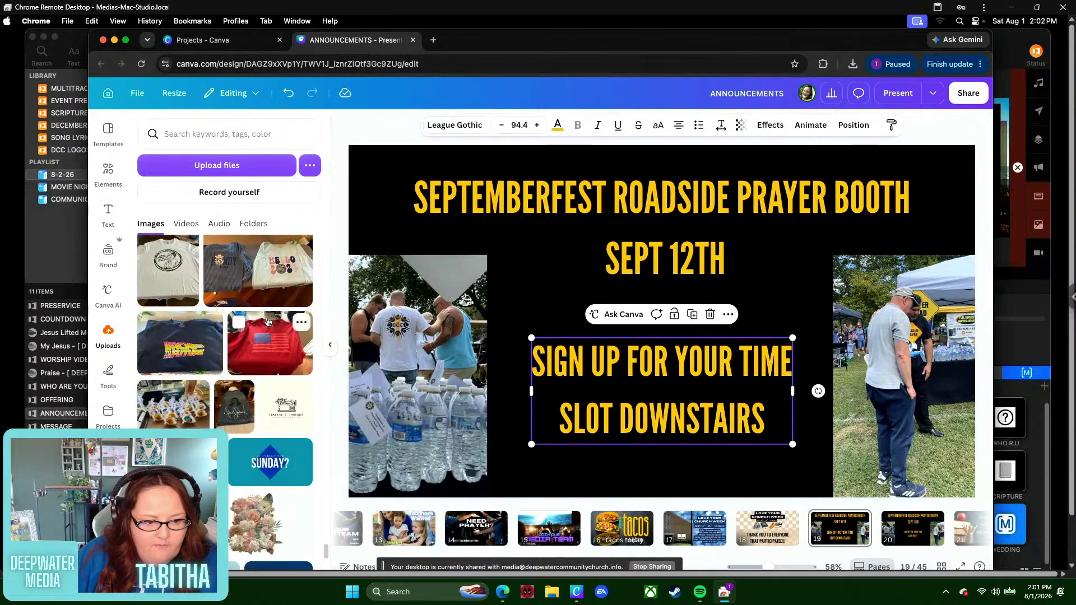
pyautogui.scroll(-10, 268, 321)
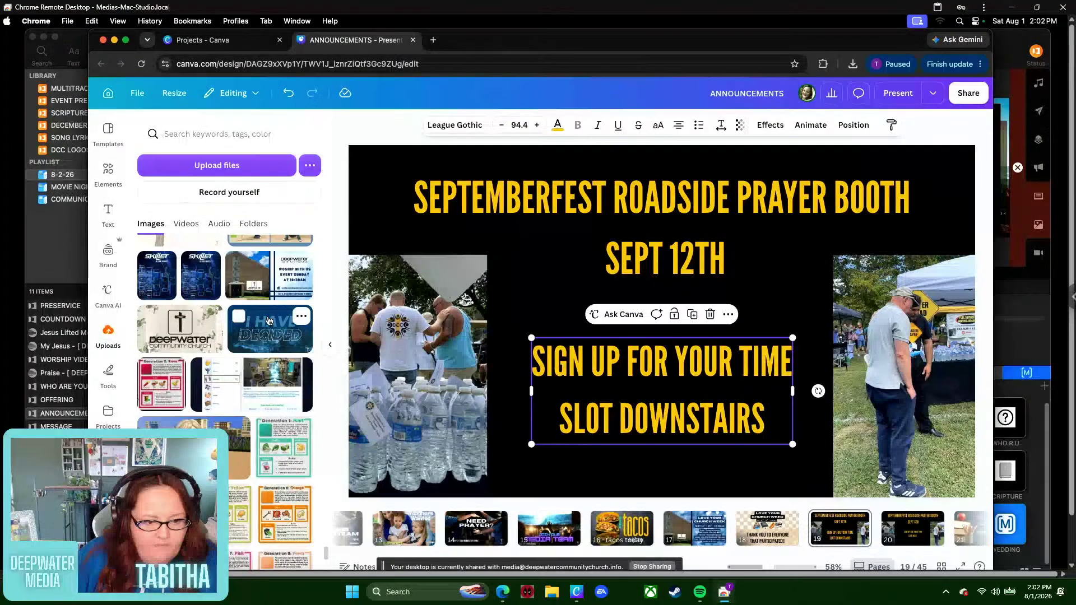
pyautogui.scroll(-3, 269, 321)
pyautogui.scroll(-3, 273, 320)
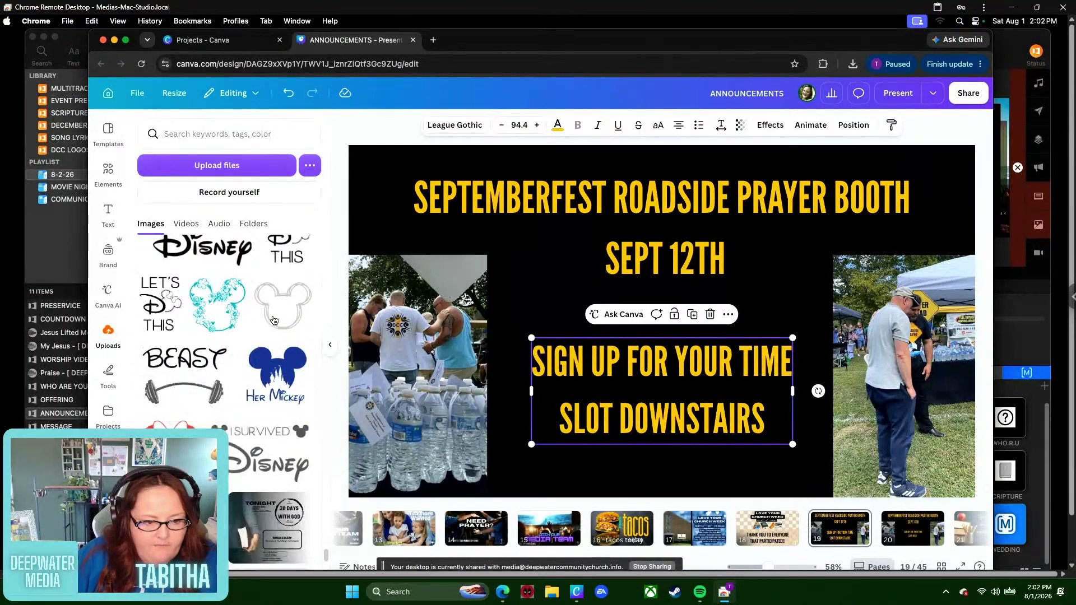
pyautogui.scroll(-3, 274, 320)
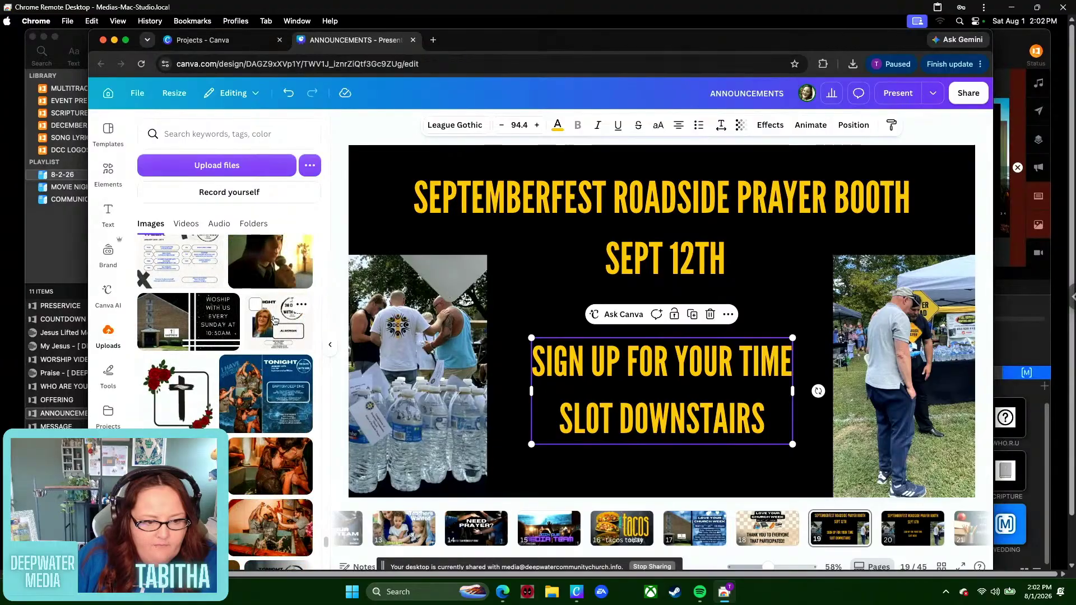
pyautogui.scroll(-3, 274, 320)
pyautogui.scroll(-10, 274, 320)
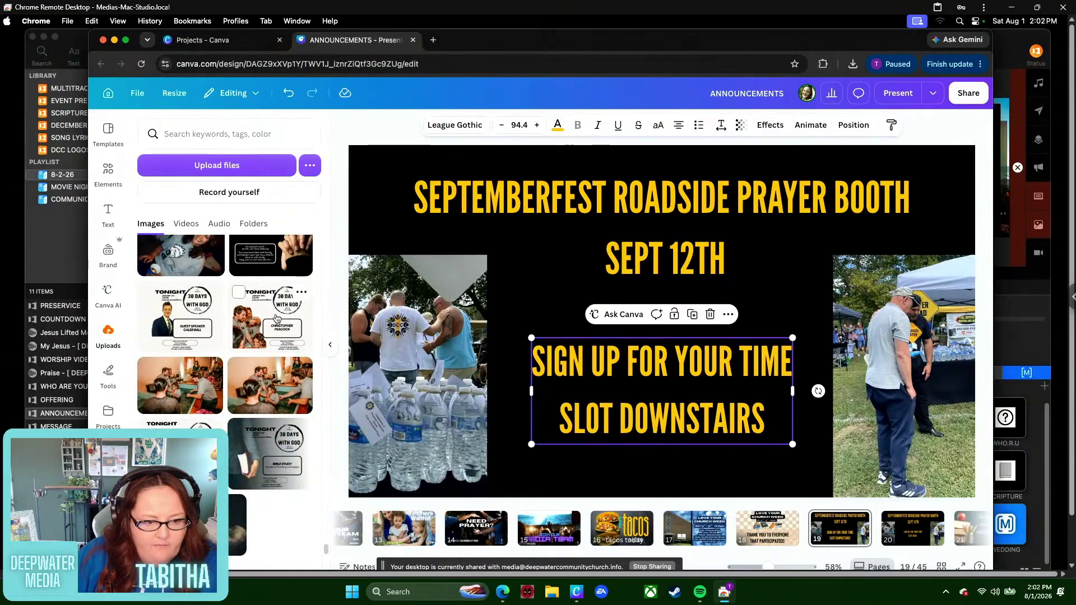
pyautogui.scroll(-2, 276, 319)
pyautogui.scroll(3, 275, 318)
pyautogui.click(281, 300)
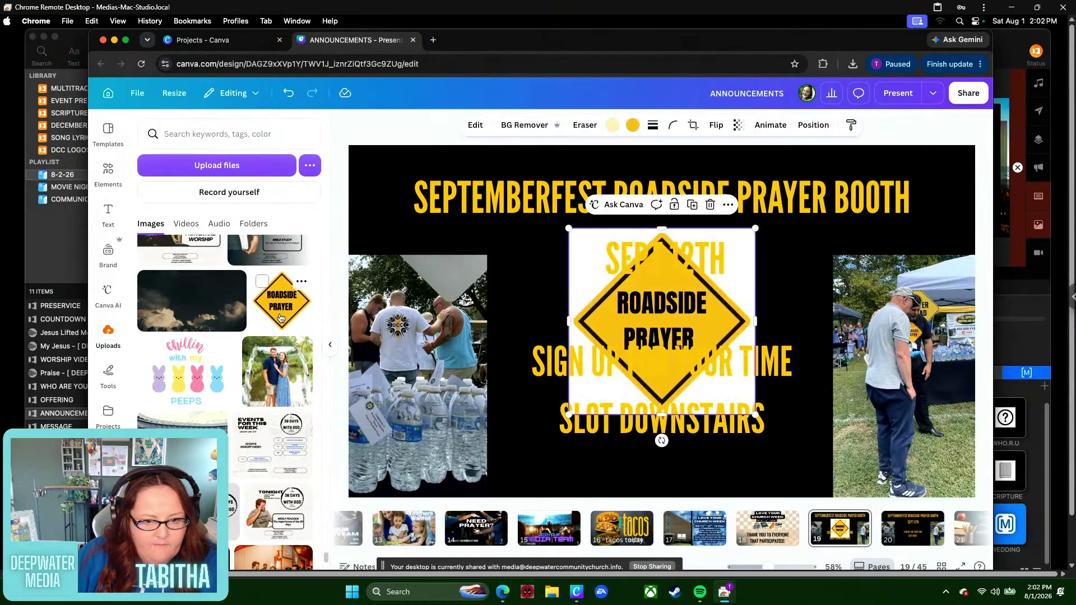
# - Remove the background of the ROADSIDE PRAYER sign, shrink it and place it above the left photo
pyautogui.click(507, 124)
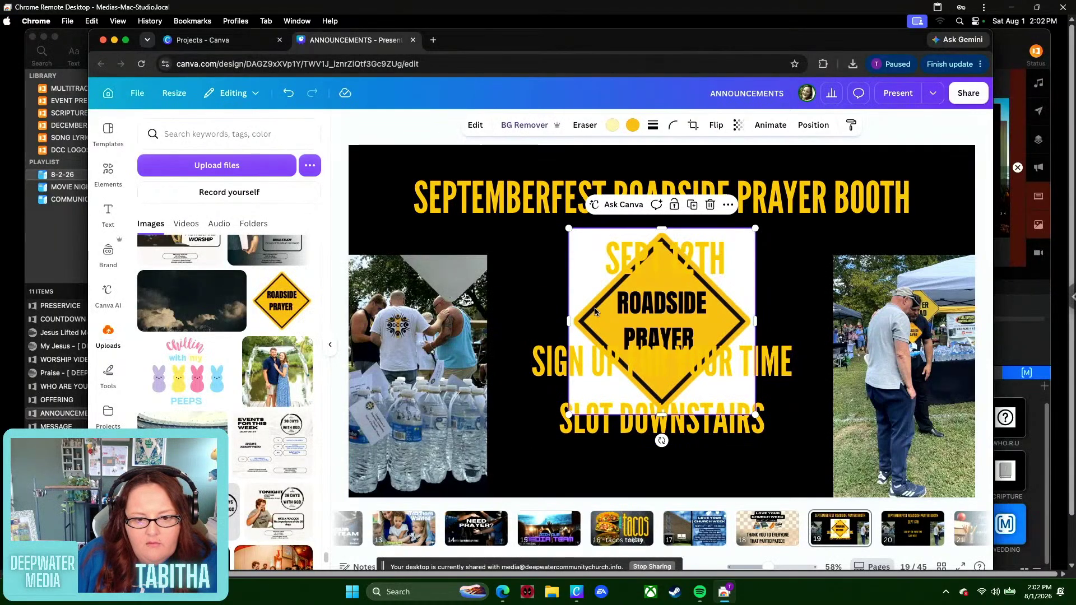
pyautogui.moveTo(593, 304); pyautogui.dragTo(424, 408)
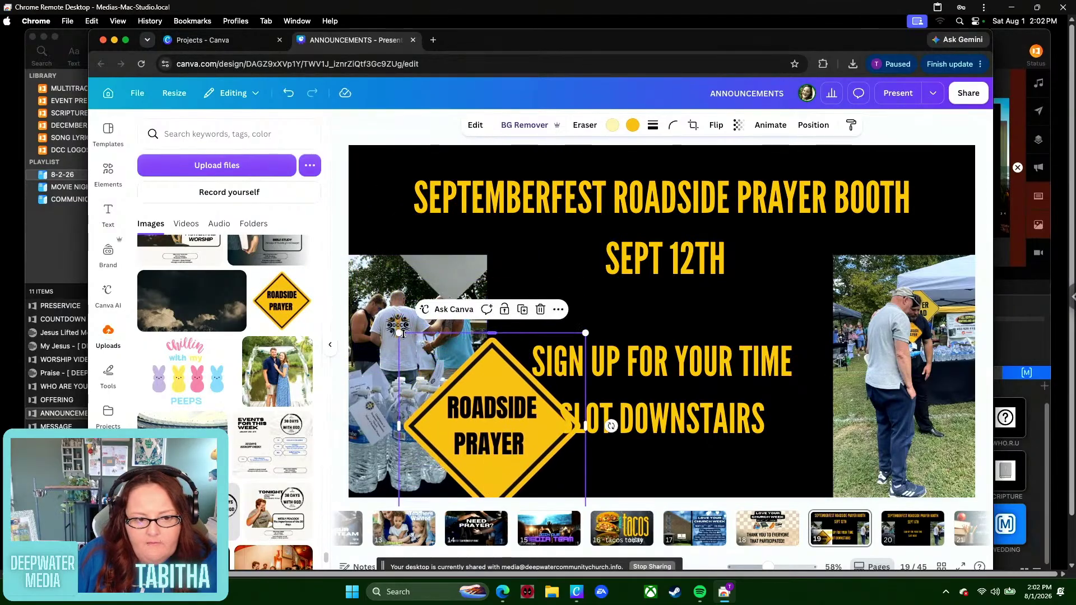
pyautogui.moveTo(403, 334); pyautogui.dragTo(476, 409)
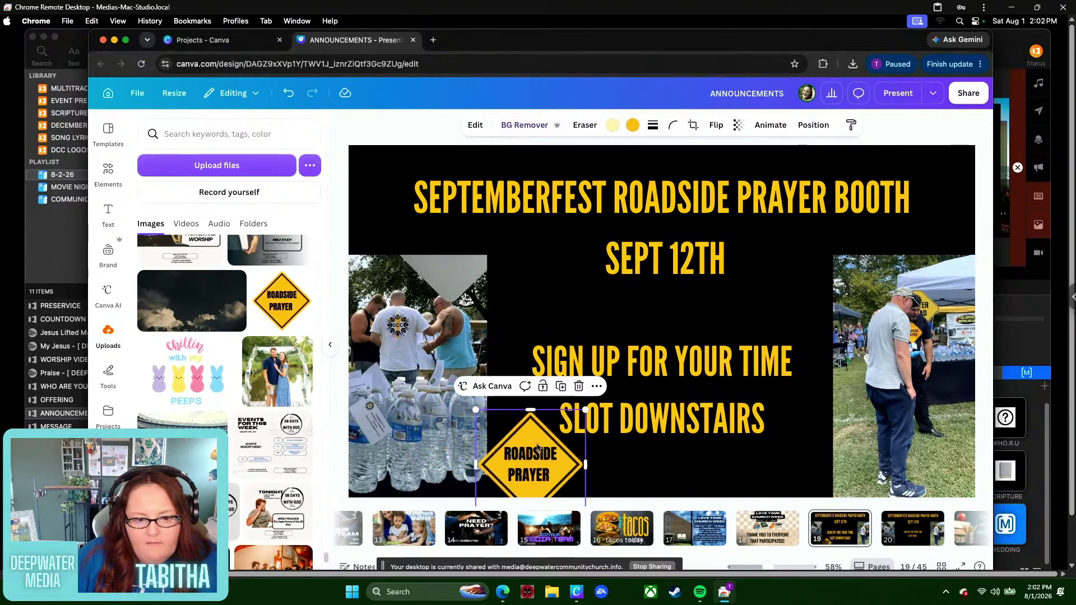
pyautogui.moveTo(537, 448); pyautogui.dragTo(420, 208)
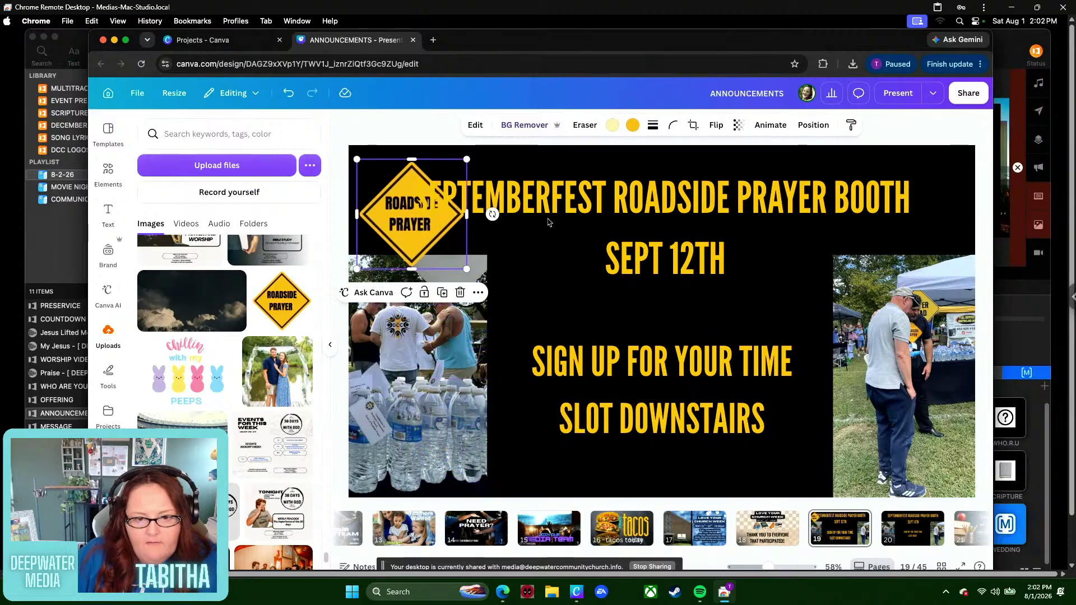
# - Narrow the title text box, break the line after SEPTEMBERFEST and center the three-line title between the photos
pyautogui.click(584, 207)
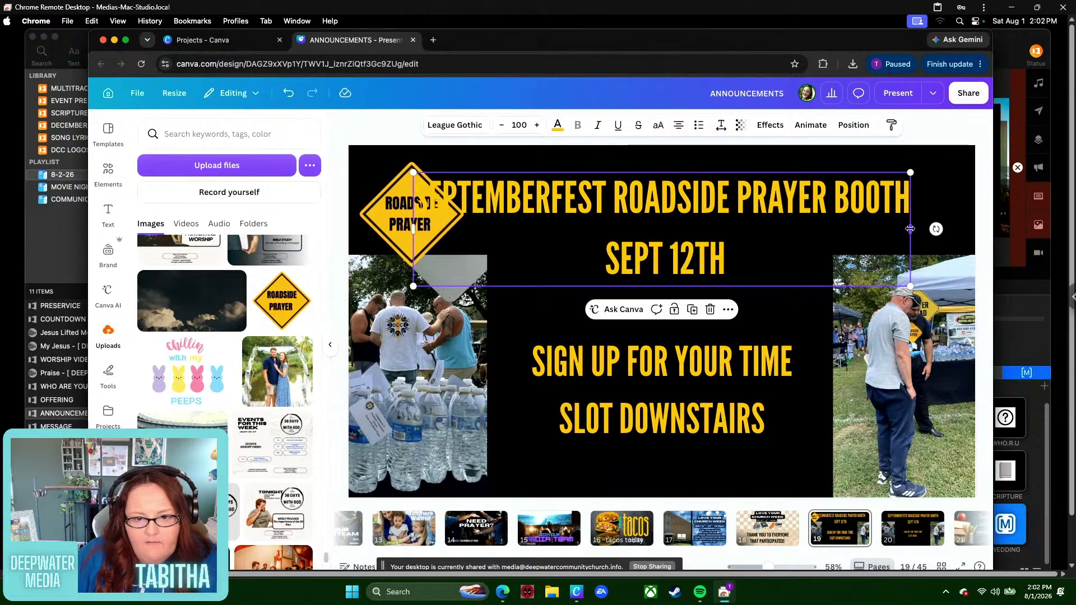
pyautogui.moveTo(910, 229); pyautogui.dragTo(786, 237)
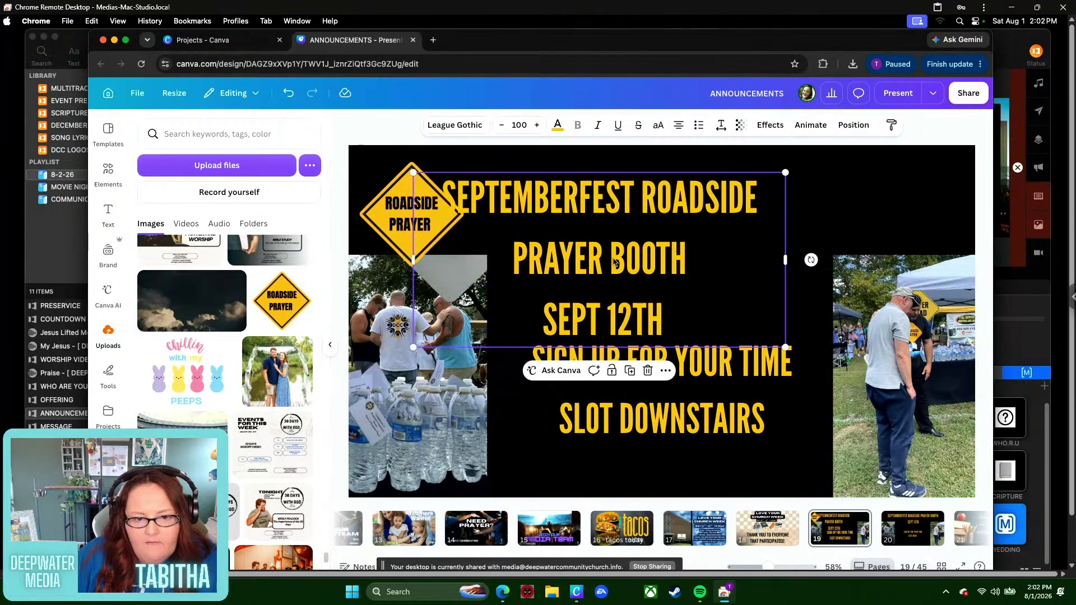
pyautogui.moveTo(615, 262); pyautogui.dragTo(687, 252)
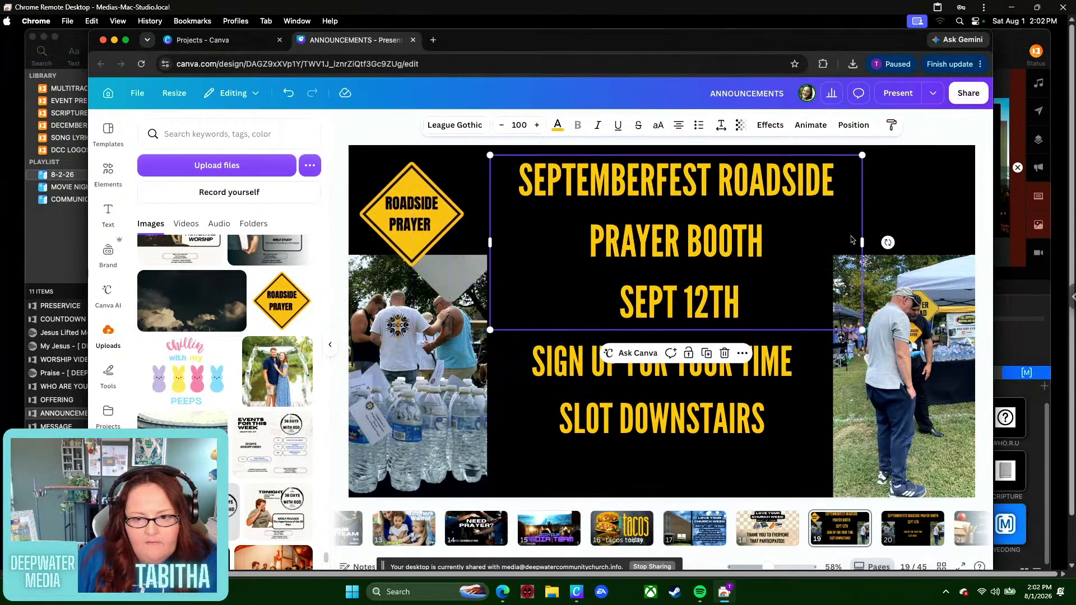
pyautogui.moveTo(864, 245); pyautogui.dragTo(856, 245)
pyautogui.click(720, 180)
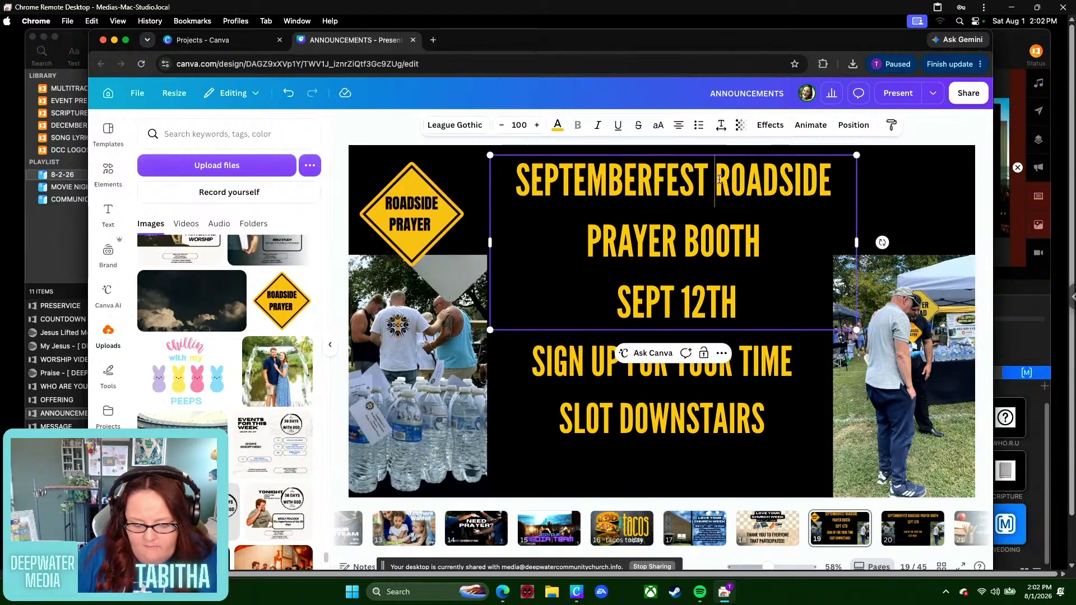
pyautogui.press('Return')
pyautogui.click(745, 279)
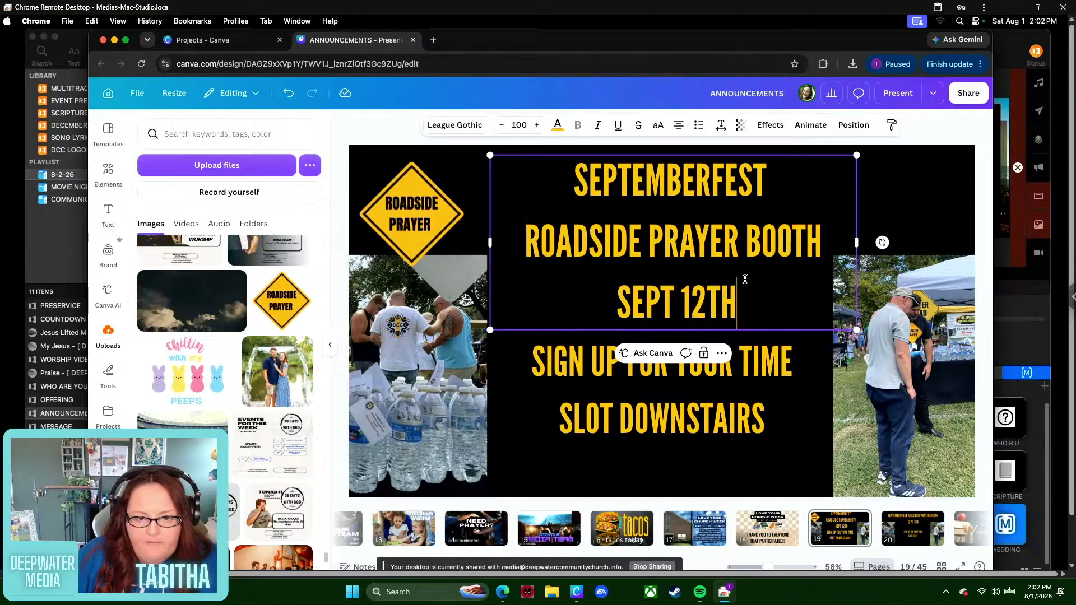
pyautogui.moveTo(747, 293)
pyautogui.mouseDown()
pyautogui.moveTo(728, 287)
pyautogui.moveTo(737, 299)
pyautogui.mouseUp()
# - Enlarge the ROADSIDE PRAYER sign above the left photo and align a matching copy of it above the right photo
pyautogui.moveTo(420, 224); pyautogui.dragTo(459, 214)
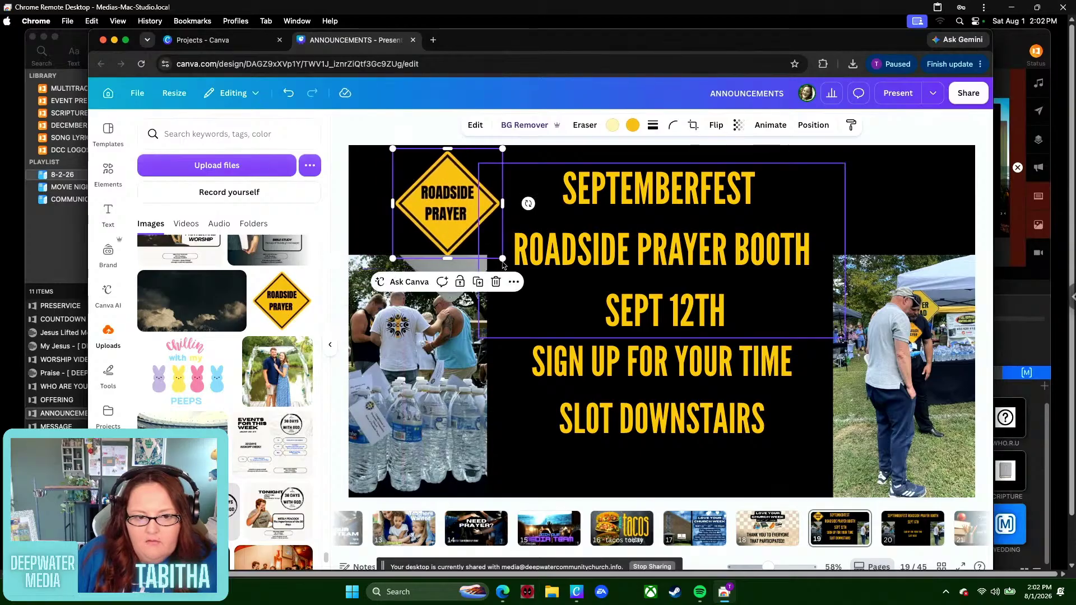
pyautogui.moveTo(503, 259); pyautogui.dragTo(907, 233)
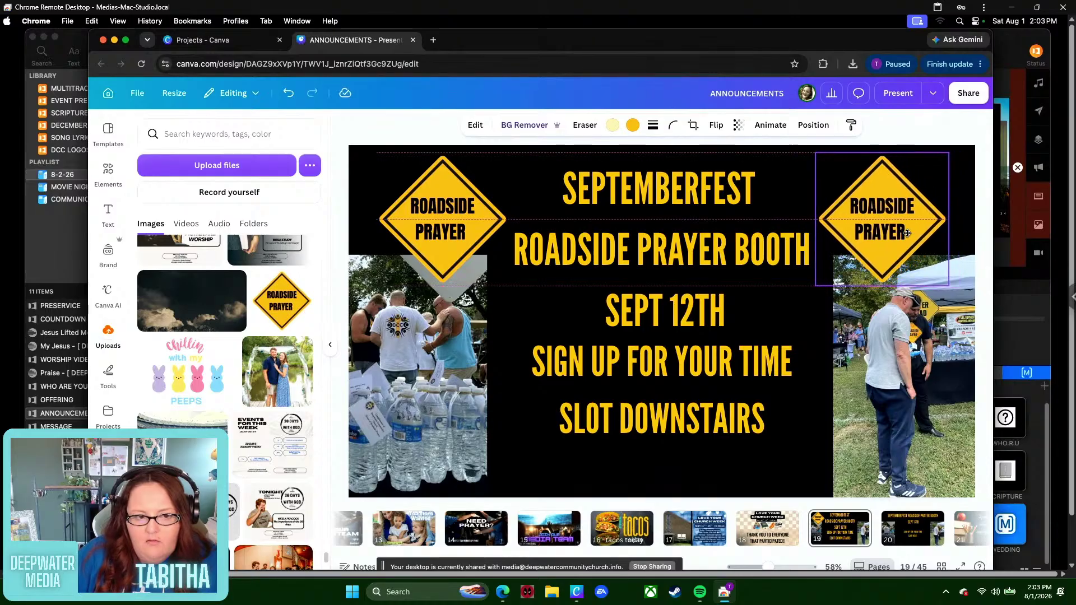
pyautogui.moveTo(908, 233); pyautogui.dragTo(900, 233)
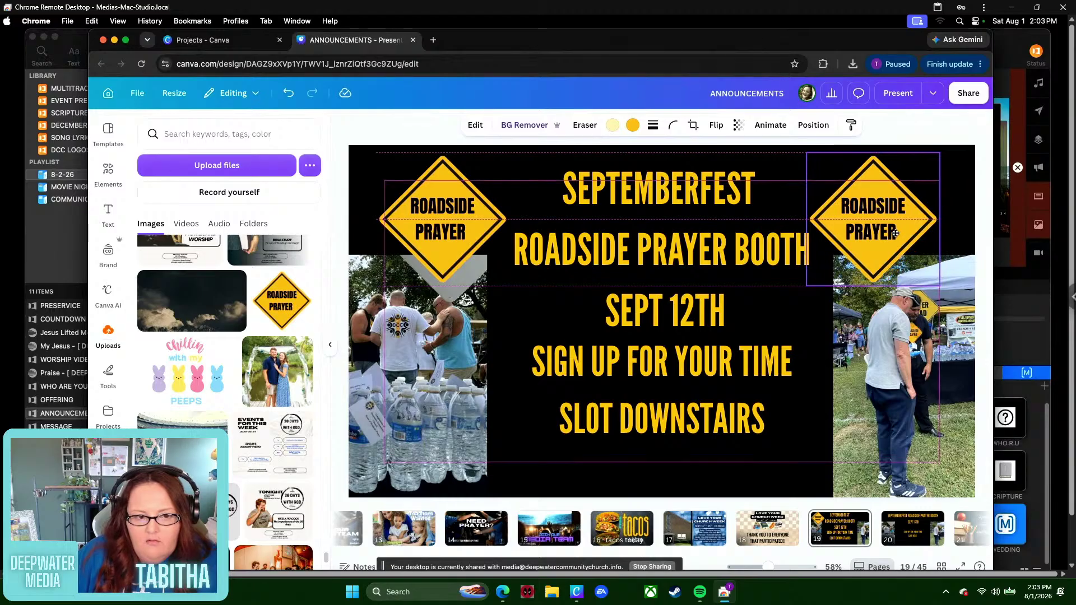
pyautogui.moveTo(896, 233); pyautogui.dragTo(902, 235)
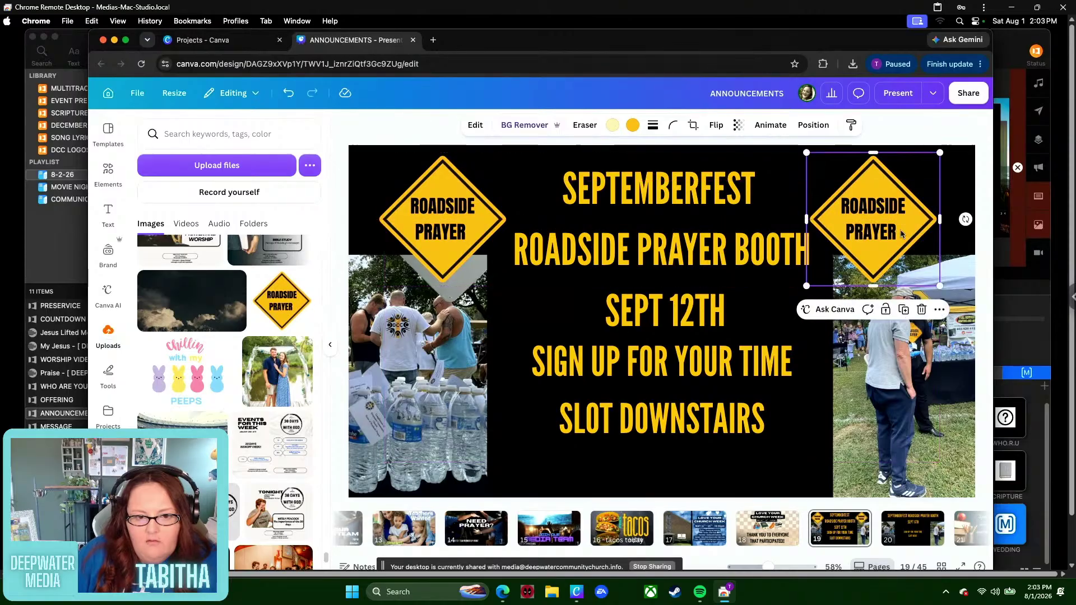
pyautogui.click(925, 361)
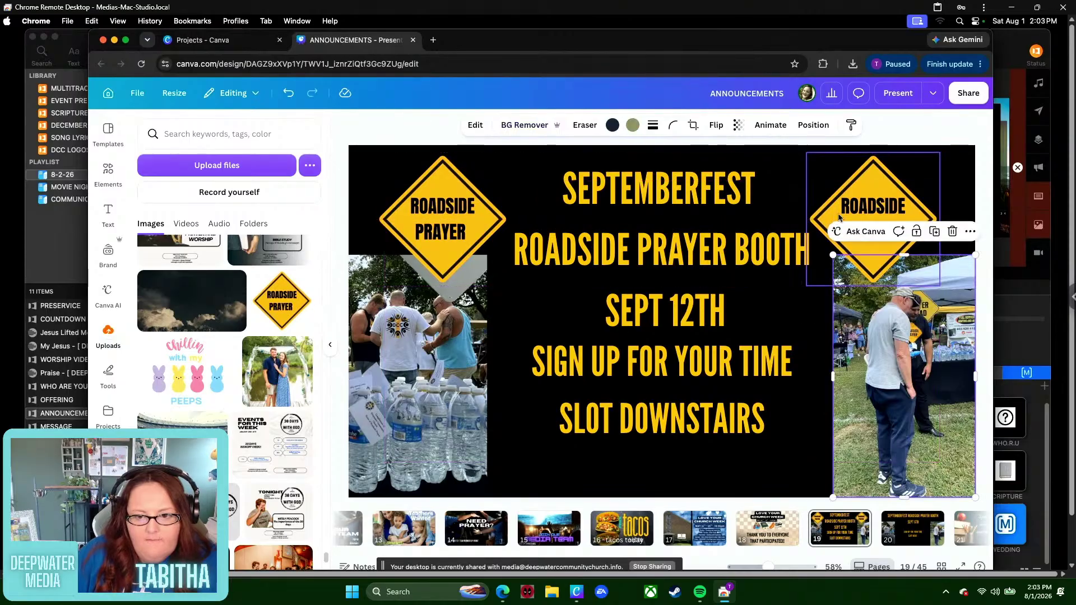
pyautogui.click(921, 139)
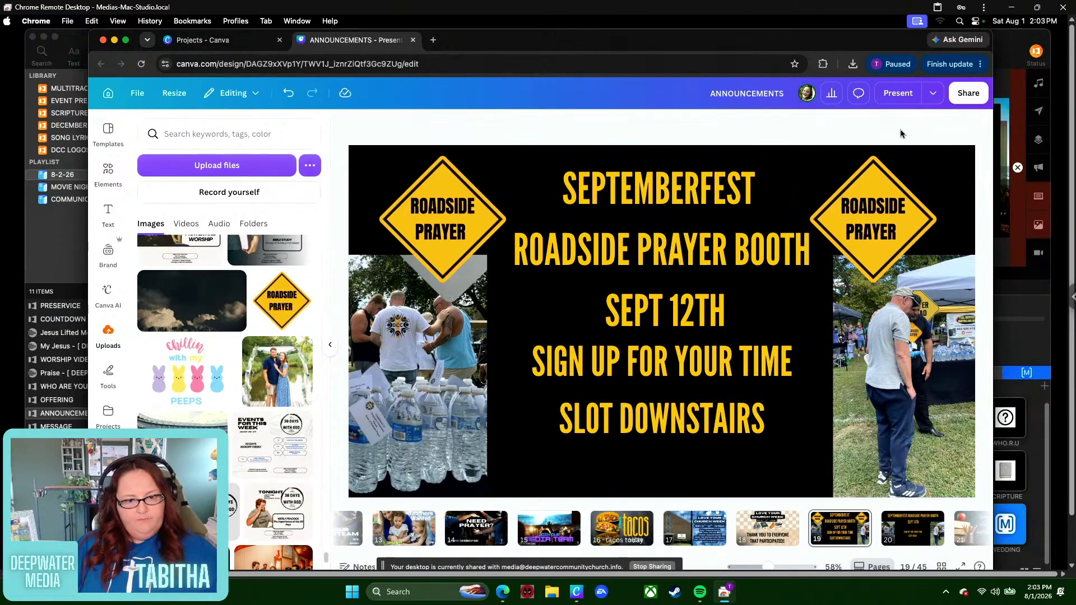
pyautogui.click(694, 234)
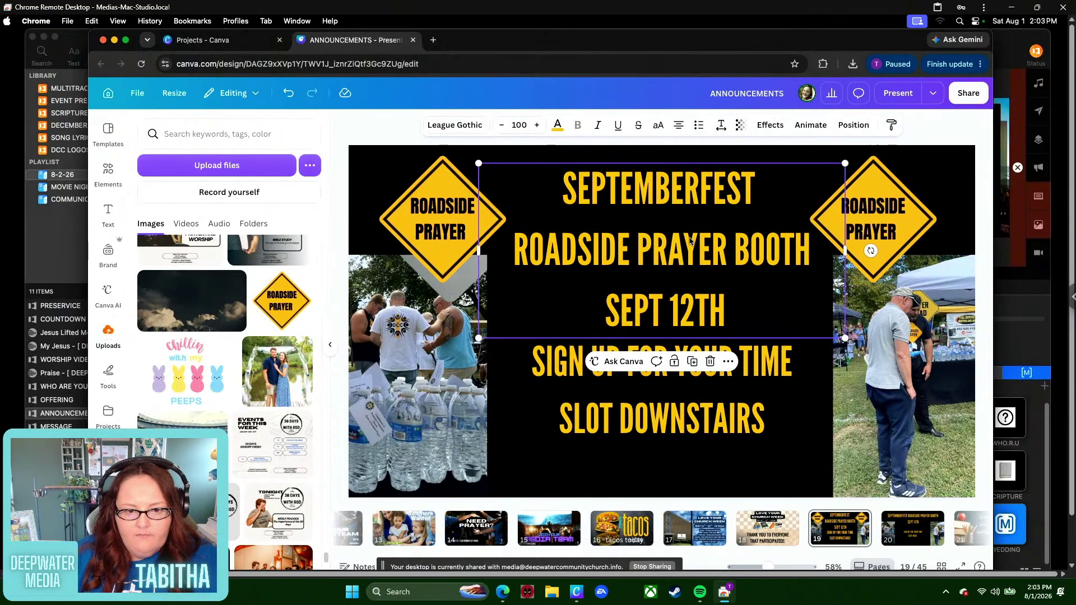
pyautogui.click(895, 203)
pyautogui.press('Escape')
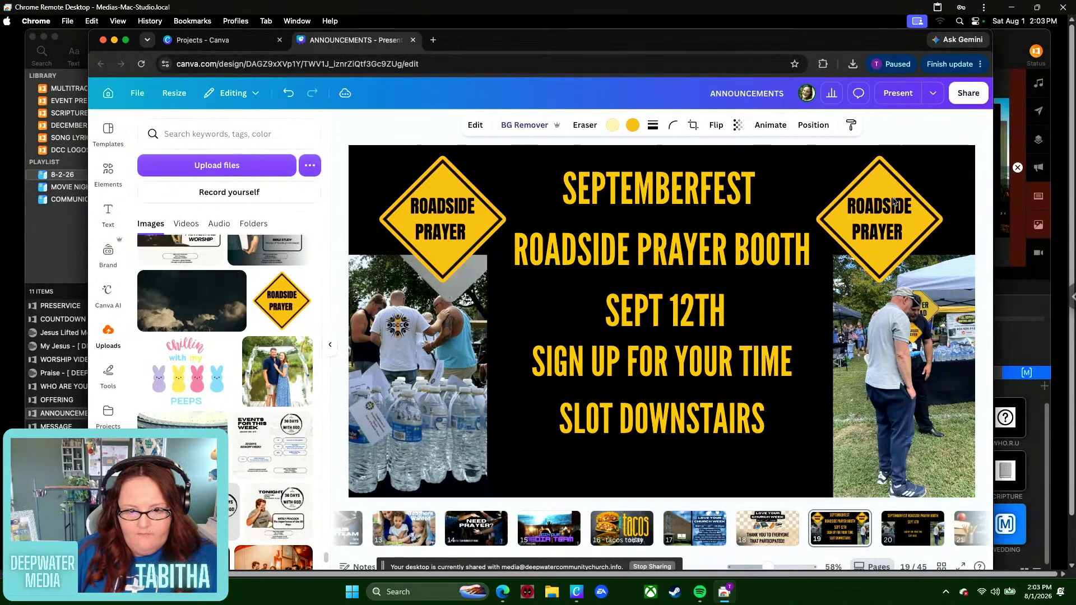
# - Lower the time slot sign-up text beneath the date and apply the Hollow effect after trying Neon, Glitch and Splice
pyautogui.click(726, 366)
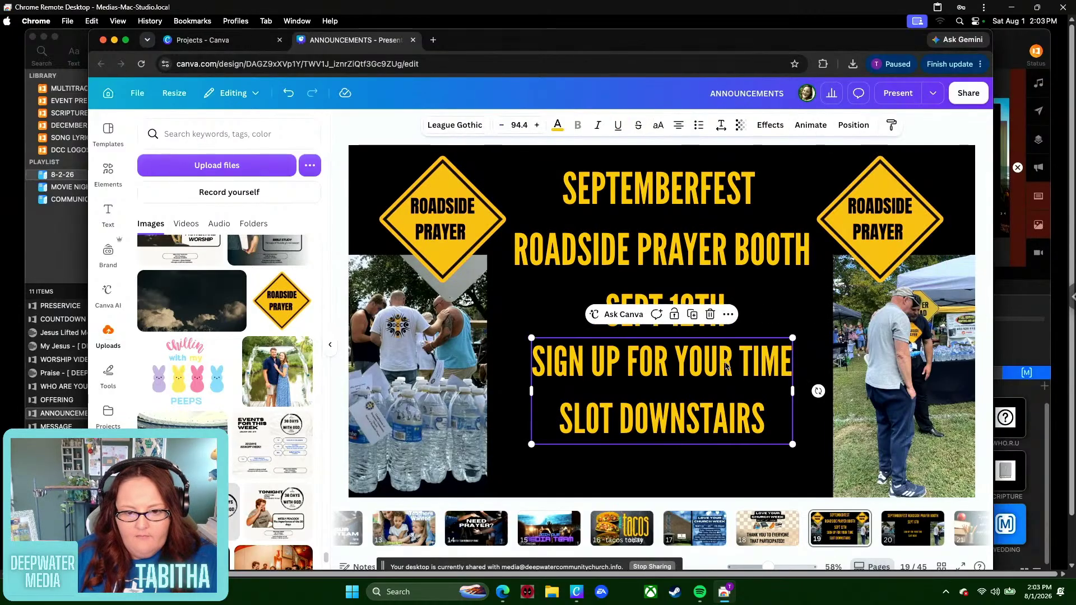
pyautogui.moveTo(713, 381); pyautogui.dragTo(715, 399)
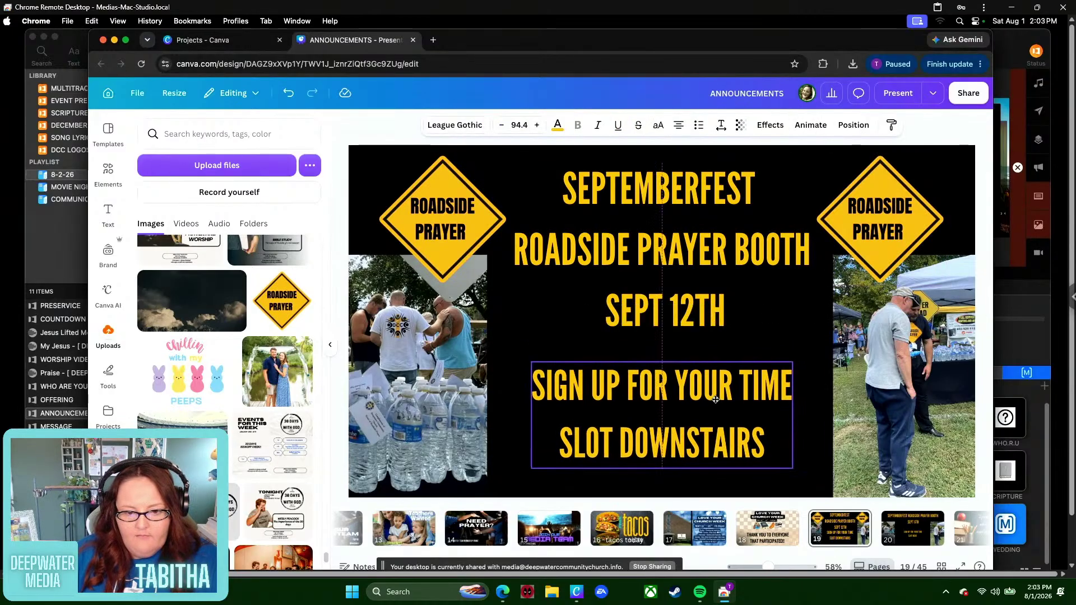
pyautogui.click(770, 125)
pyautogui.click(242, 334)
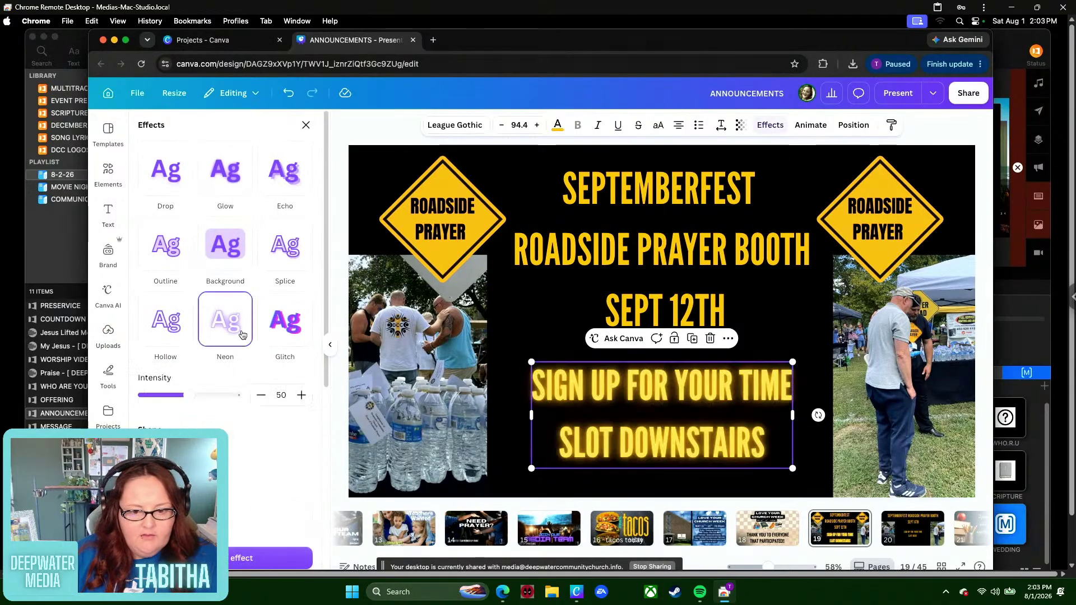
pyautogui.click(275, 329)
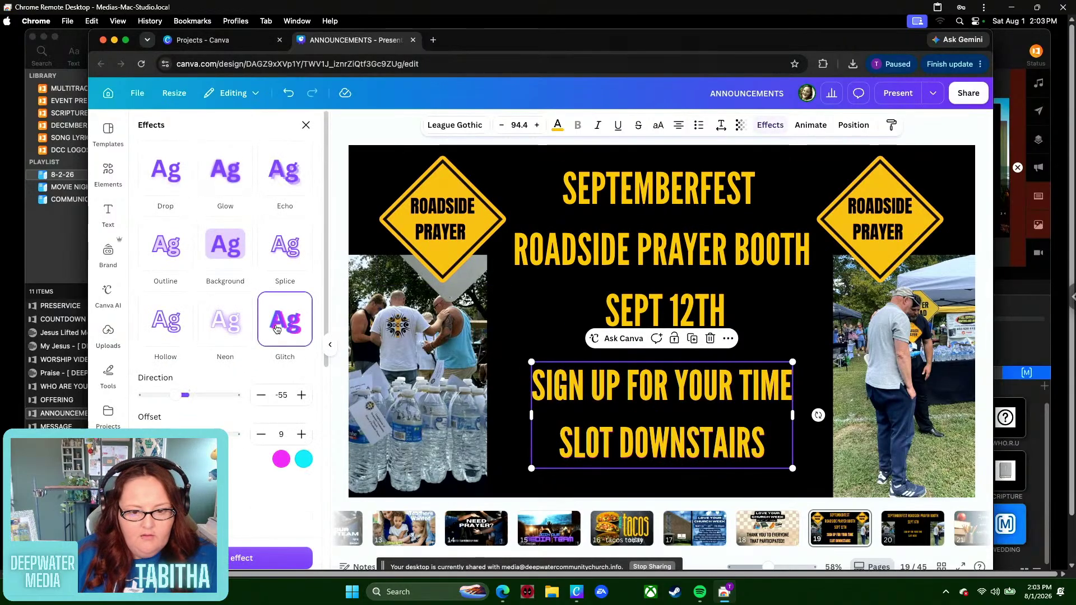
pyautogui.click(290, 259)
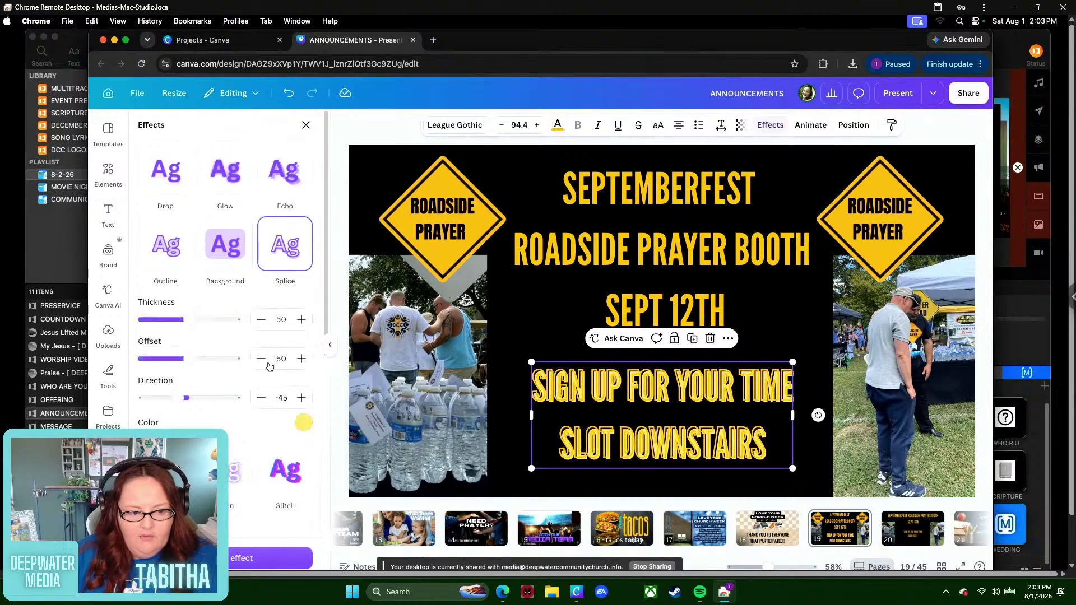
pyautogui.click(166, 468)
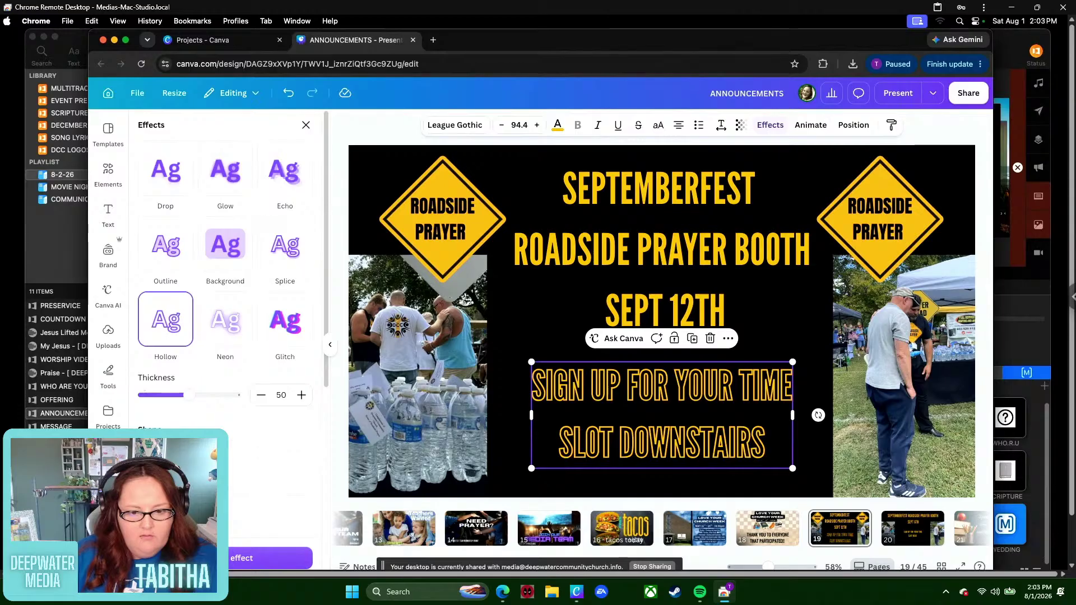
pyautogui.click(371, 125)
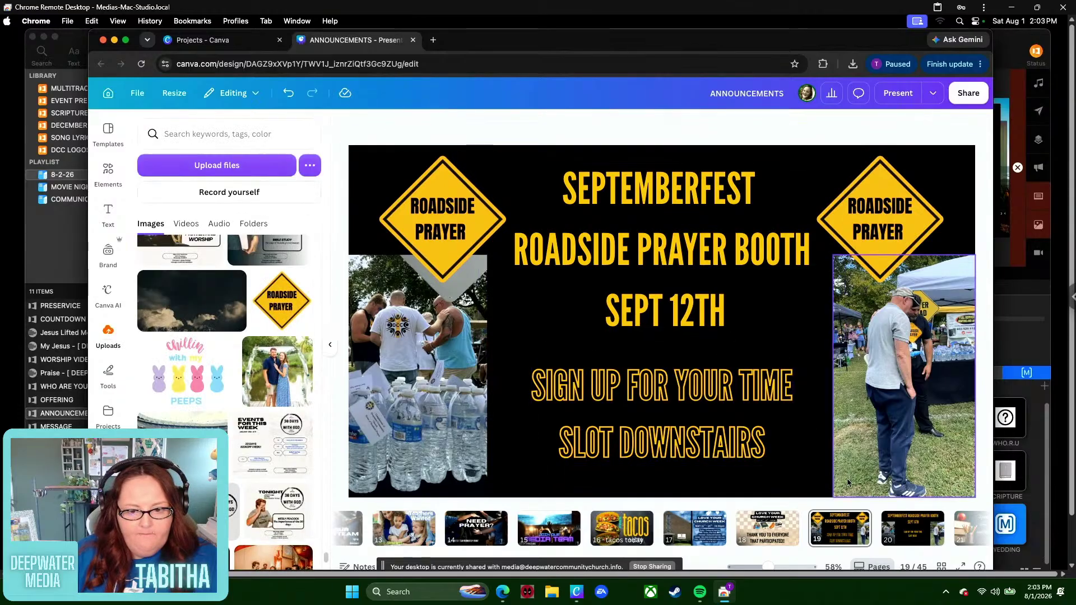
# - Change the font of the time slot sign-up text on page 19 to Heading Now
pyautogui.click(718, 420)
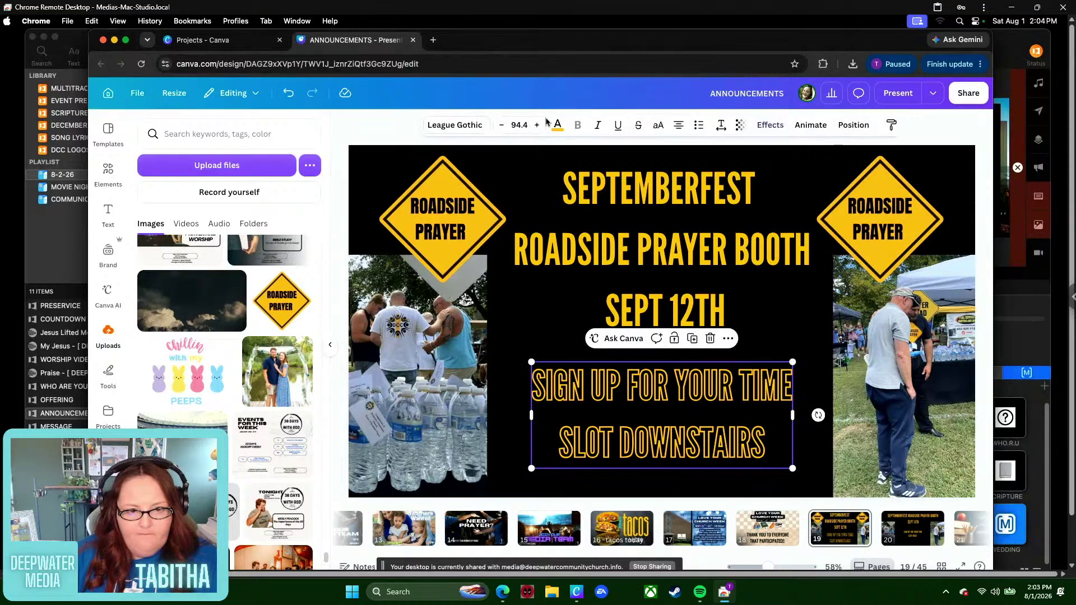
pyautogui.click(487, 125)
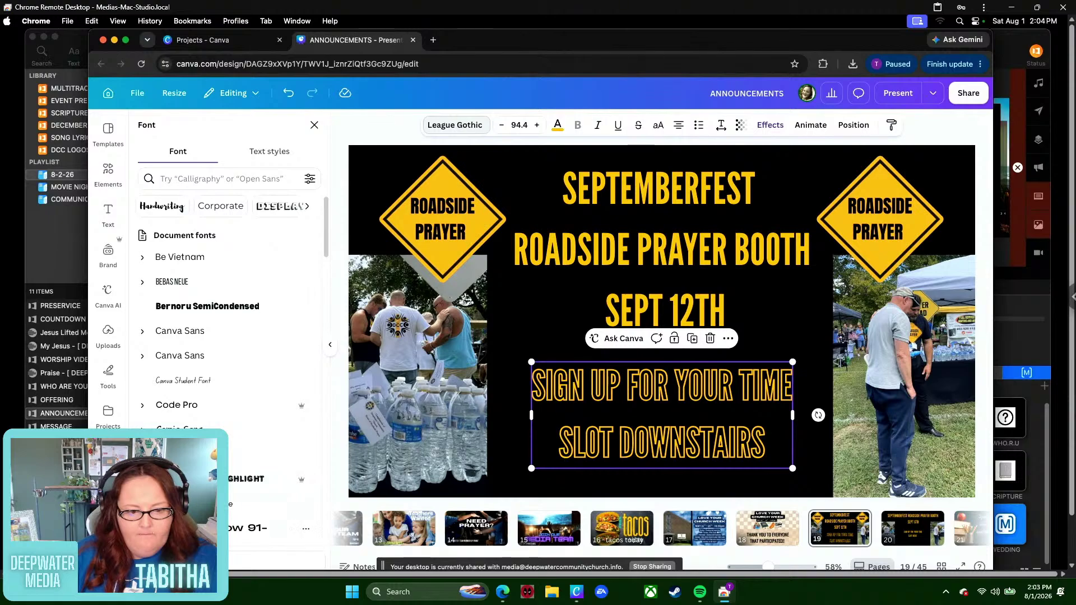
pyautogui.click(252, 529)
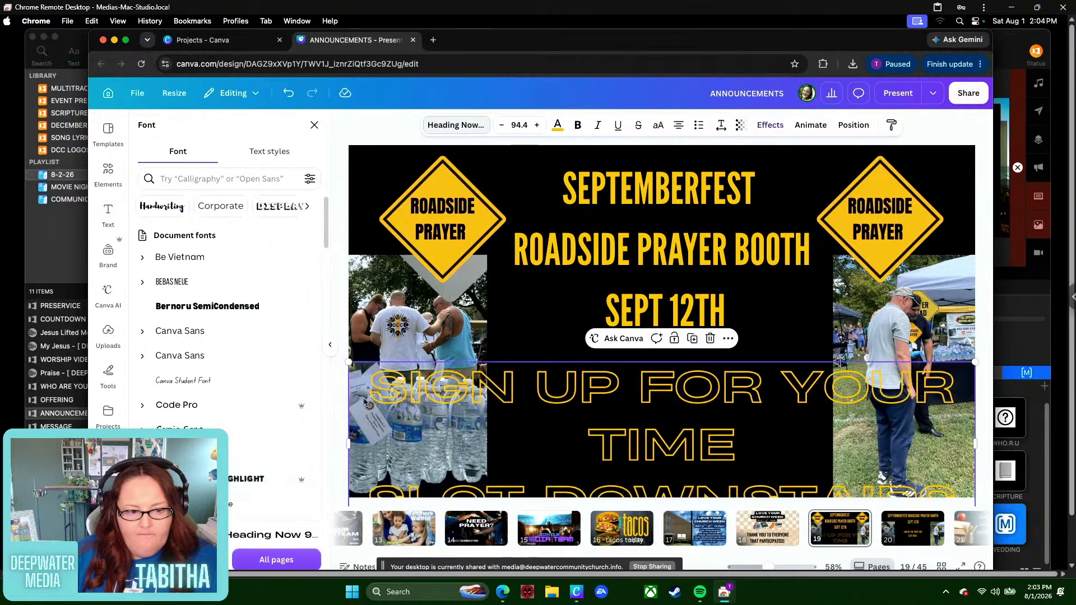
# - Shrink the sign-up text to size 32.8 and fit its narrowed box between the photos beneath the date
pyautogui.moveTo(349, 361); pyautogui.dragTo(545, 414)
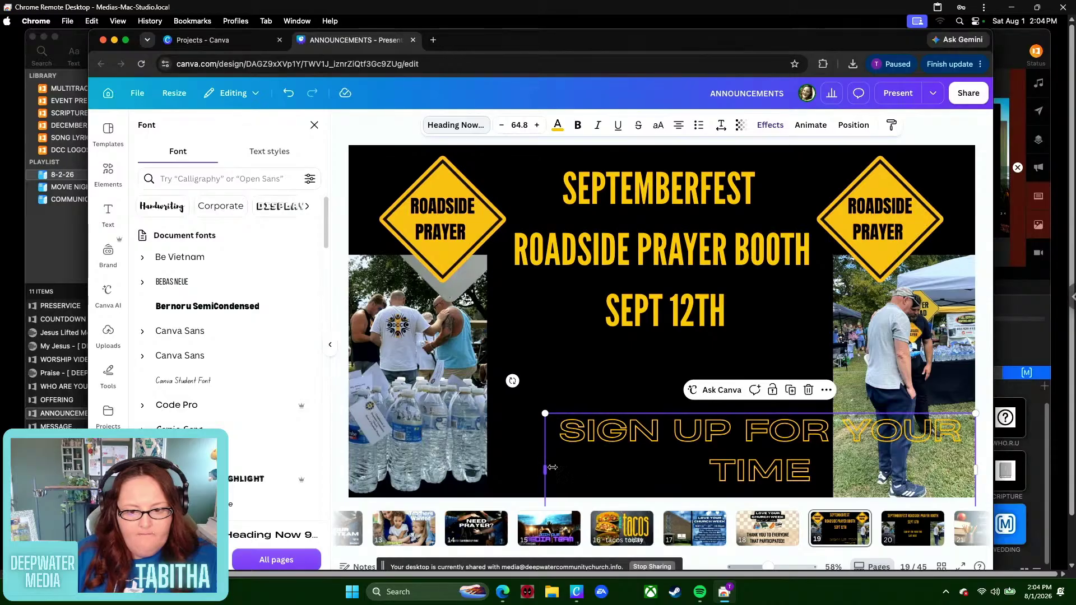
pyautogui.moveTo(552, 467); pyautogui.dragTo(698, 468)
pyautogui.moveTo(785, 457); pyautogui.dragTo(613, 386)
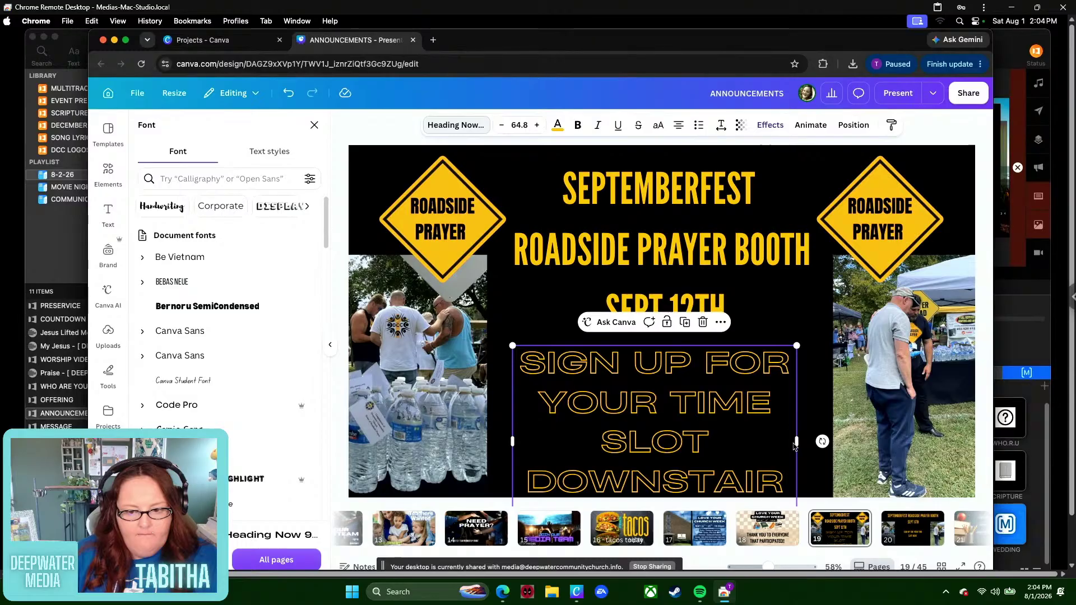
pyautogui.moveTo(802, 443); pyautogui.dragTo(908, 422)
pyautogui.moveTo(908, 346); pyautogui.dragTo(713, 420)
pyautogui.moveTo(626, 461); pyautogui.dragTo(645, 413)
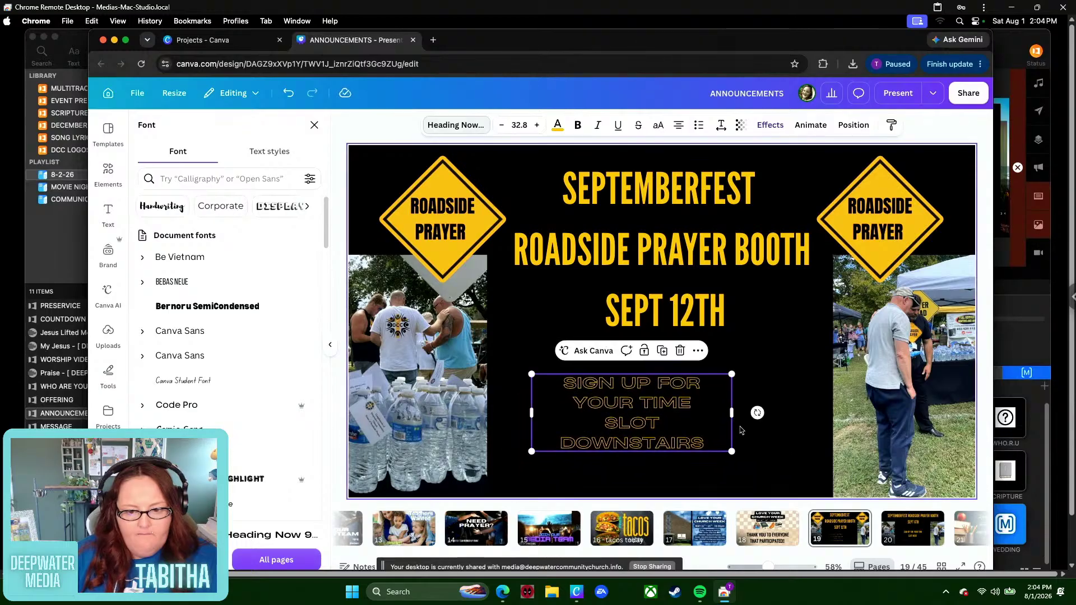
# - Widen the sign-up text box slightly and remove the line break before SLOT so TIME SLOT reads on one line
pyautogui.moveTo(732, 415)
pyautogui.mouseDown()
pyautogui.moveTo(819, 417)
pyautogui.moveTo(664, 416)
pyautogui.moveTo(767, 414)
pyautogui.moveTo(736, 413)
pyautogui.mouseUp()
pyautogui.click(625, 383)
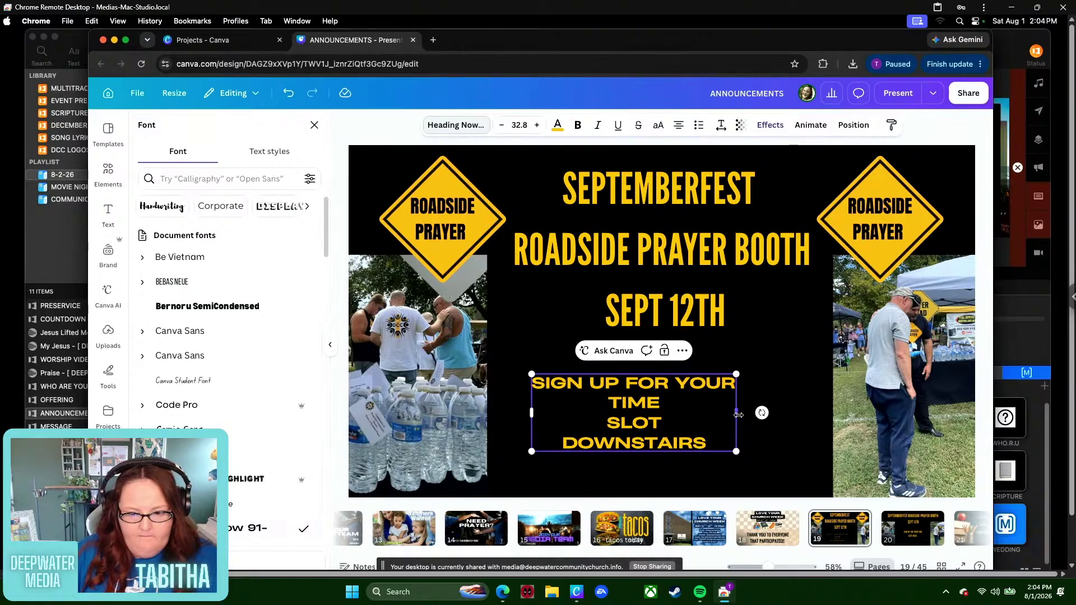
pyautogui.moveTo(736, 413)
pyautogui.mouseDown()
pyautogui.moveTo(722, 416)
pyautogui.moveTo(796, 418)
pyautogui.moveTo(744, 420)
pyautogui.mouseUp()
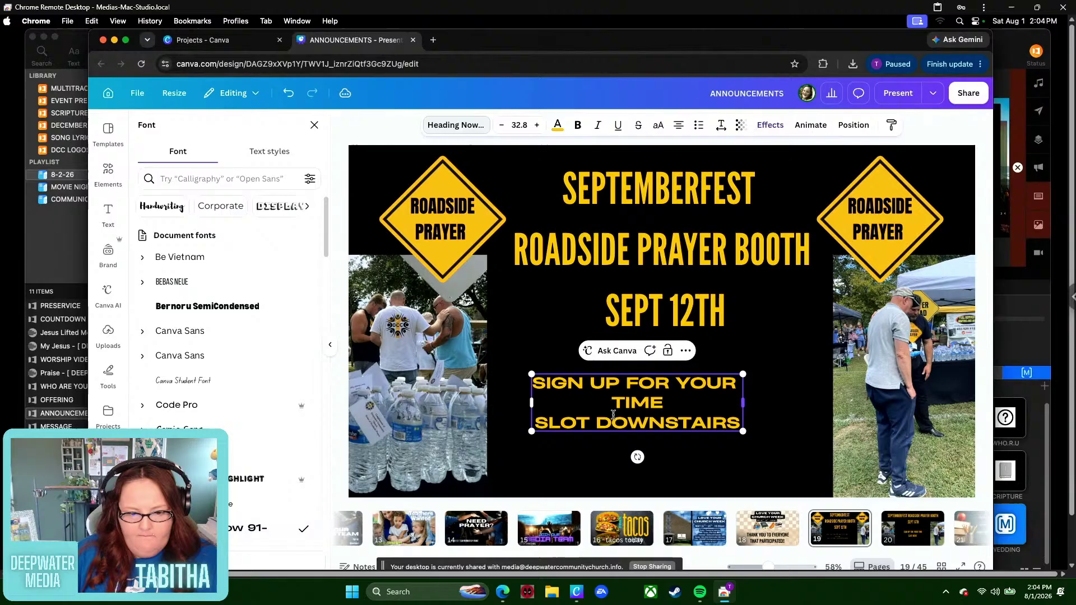
pyautogui.click(537, 423)
pyautogui.press('BackSpace')
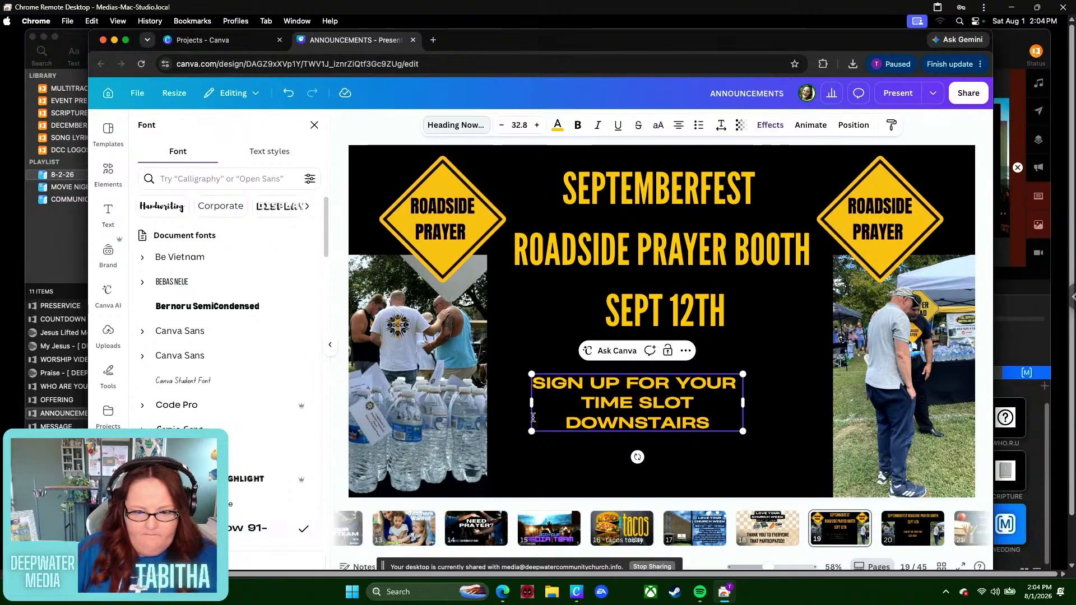
# - Enlarge the three-line sign-up text to size 48.4 and move it between the two photos under the date
pyautogui.click(768, 420)
pyautogui.click(700, 413)
pyautogui.moveTo(736, 416); pyautogui.dragTo(759, 426)
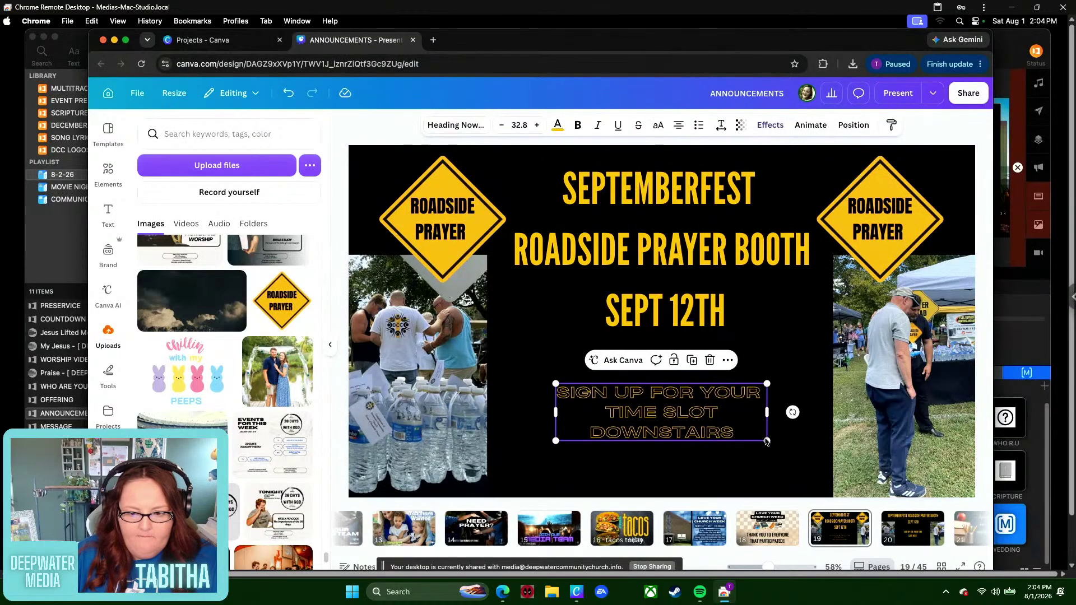
pyautogui.moveTo(792, 458); pyautogui.dragTo(896, 517)
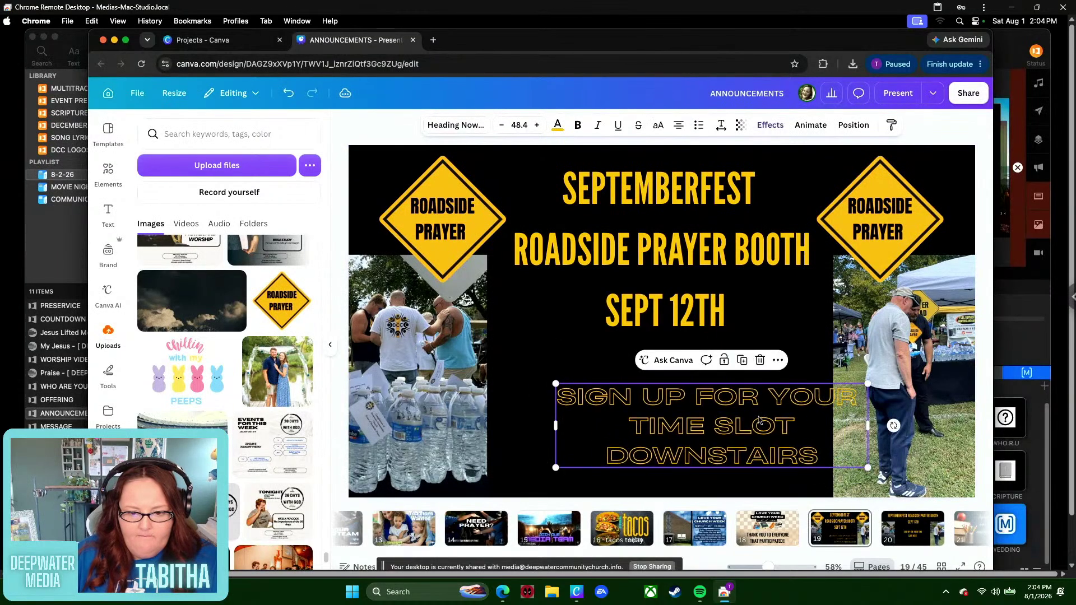
pyautogui.moveTo(754, 418); pyautogui.dragTo(710, 389)
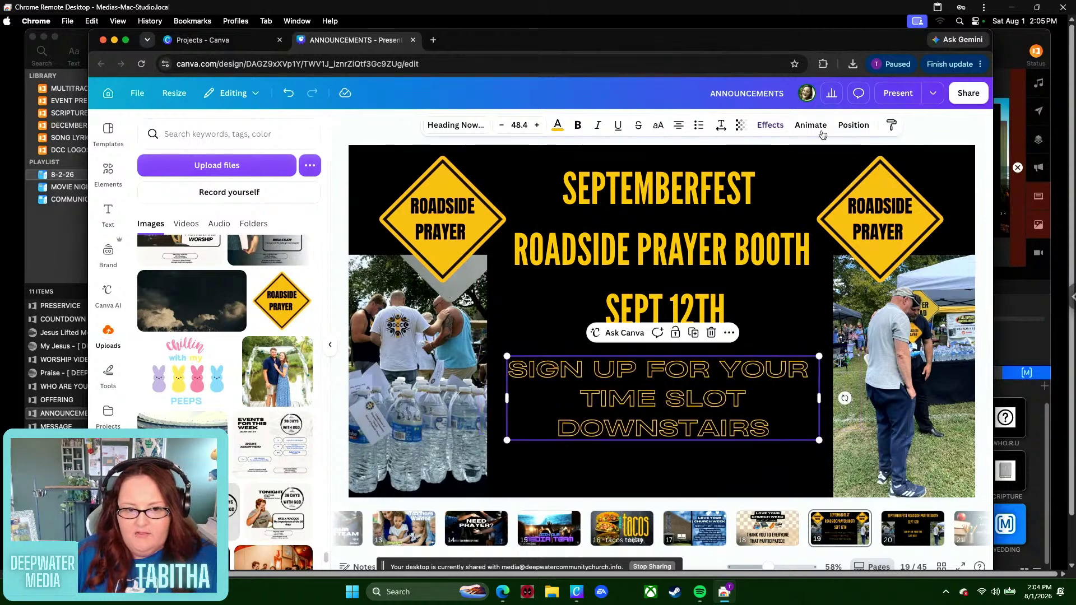
# - Center the sign-up text horizontally on the page
pyautogui.click(854, 124)
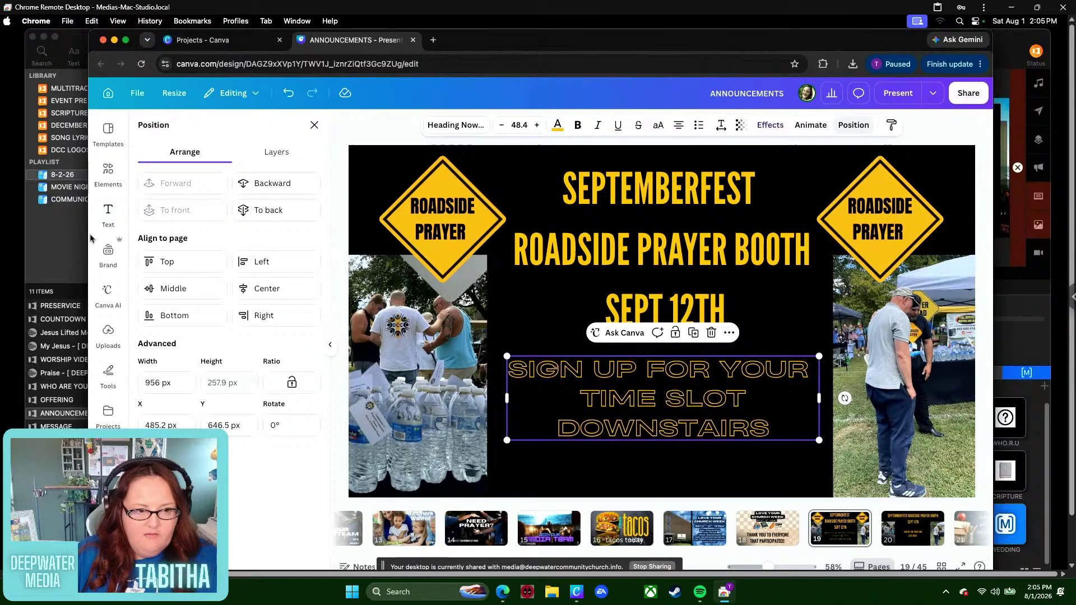
pyautogui.click(267, 288)
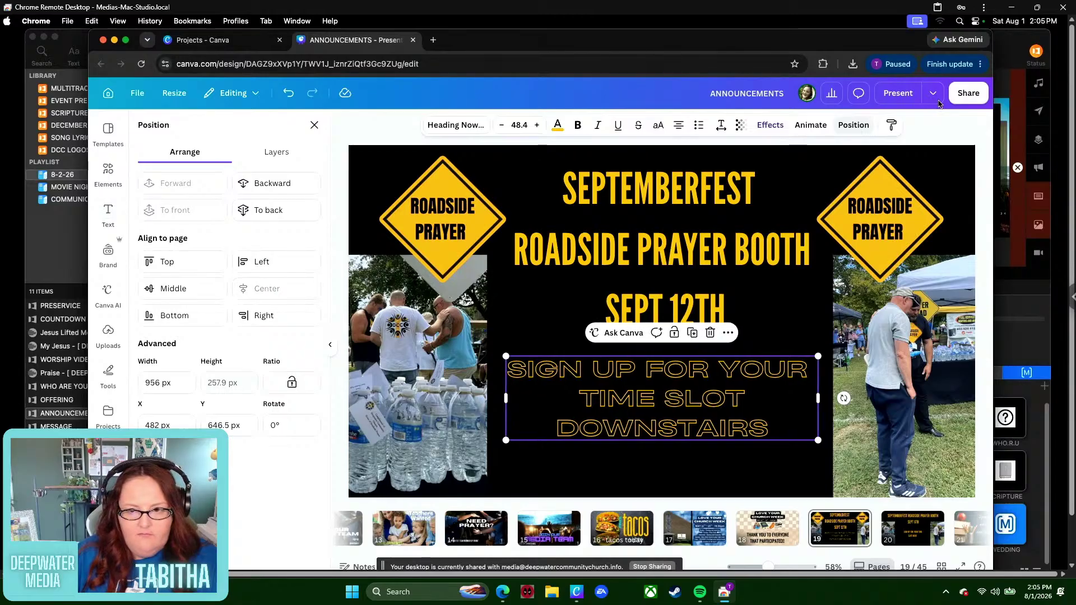
pyautogui.click(854, 125)
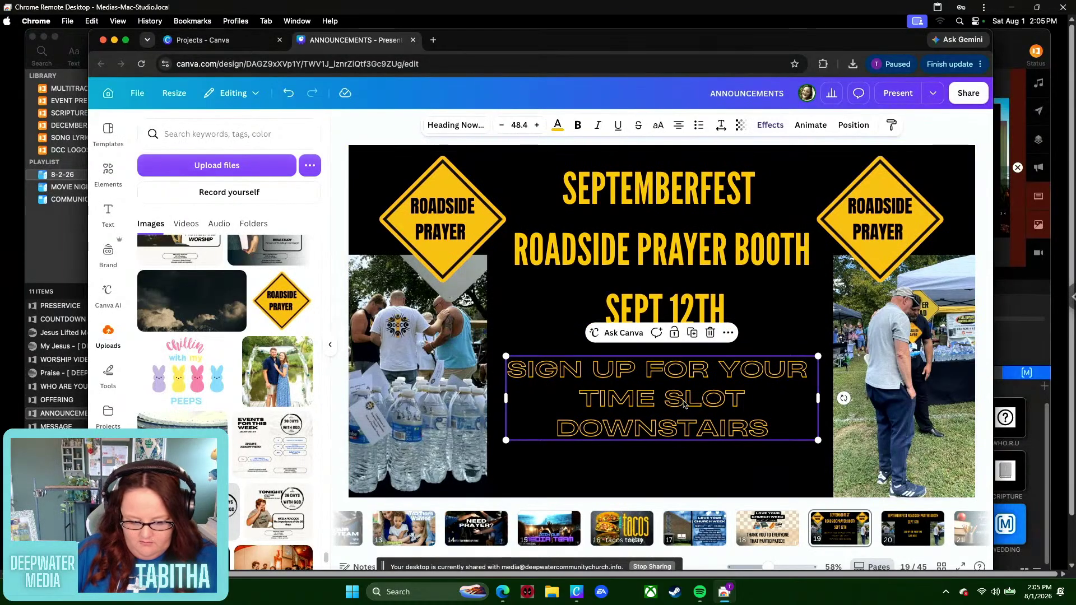
# - Nudge the sign-up text straight down to leave a clear gap below the SEPT 12TH line
pyautogui.press('Down')
pyautogui.press('Down')
pyautogui.press('Down')
pyautogui.press('Down')
pyautogui.press('Down')
pyautogui.press('Down')
pyautogui.press('Down')
pyautogui.press('Down')
pyautogui.press('Down')
pyautogui.press('Down')
pyautogui.press('Down')
pyautogui.press('Down')
pyautogui.press('Down')
pyautogui.press('Down')
pyautogui.press('Down')
pyautogui.press('Down')
pyautogui.press('Down')
pyautogui.press('Down')
pyautogui.press('Down')
pyautogui.press('Down')
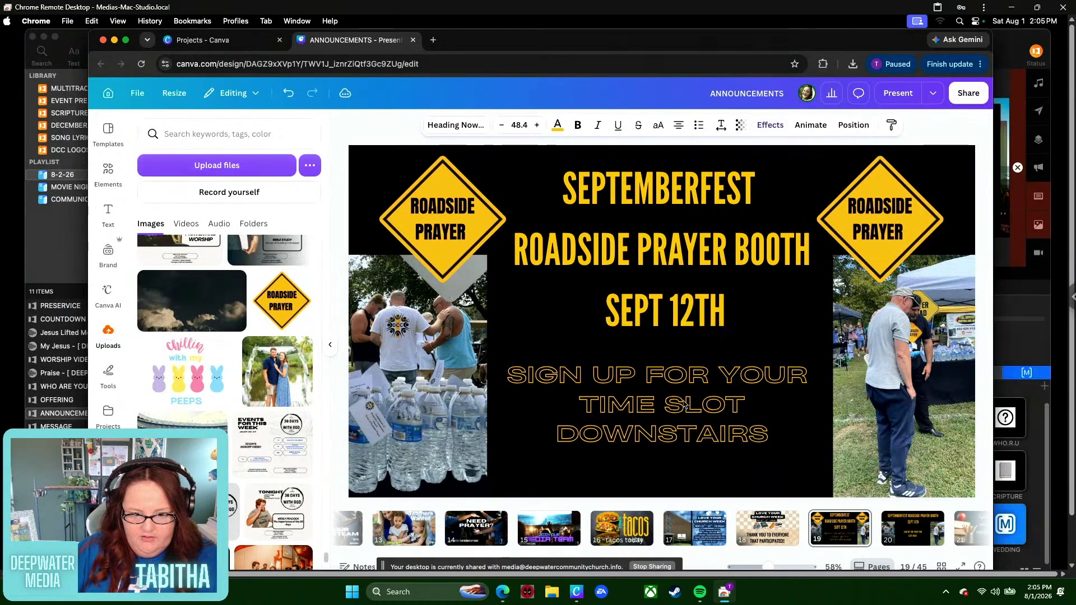
pyautogui.press('Down')
pyautogui.press('Down')
pyautogui.press('Down')
pyautogui.press('Down')
pyautogui.press('Down')
pyautogui.press('Down')
pyautogui.press('Down')
pyautogui.press('Down')
pyautogui.press('Down')
pyautogui.press('Down')
pyautogui.press('Down')
pyautogui.press('Down')
pyautogui.press('Down')
pyautogui.press('Down')
pyautogui.press('Down')
pyautogui.press('Down')
pyautogui.press('Down')
pyautogui.press('Down')
pyautogui.press('Down')
pyautogui.press('Down')
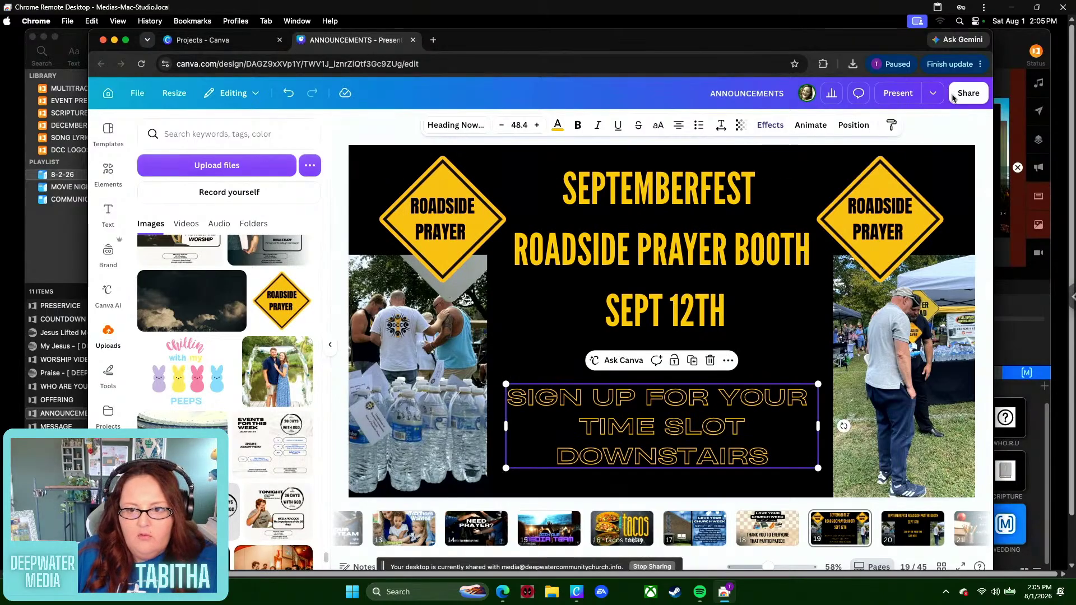
pyautogui.click(957, 132)
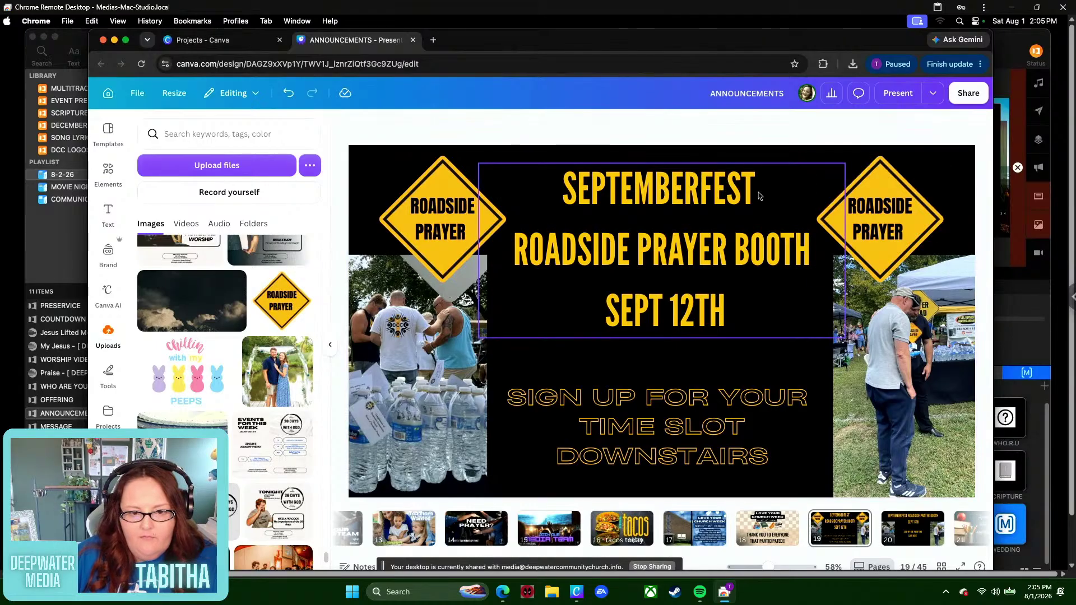
# - Download only page 19, the Septemberfest prayer booth slide, as a PNG
pyautogui.click(968, 94)
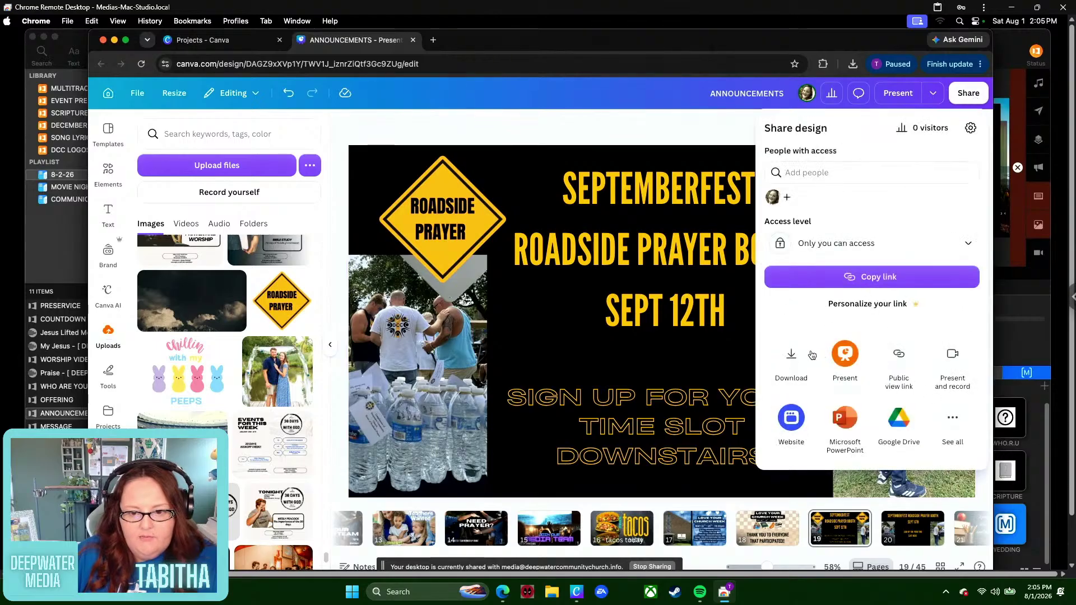
pyautogui.click(783, 353)
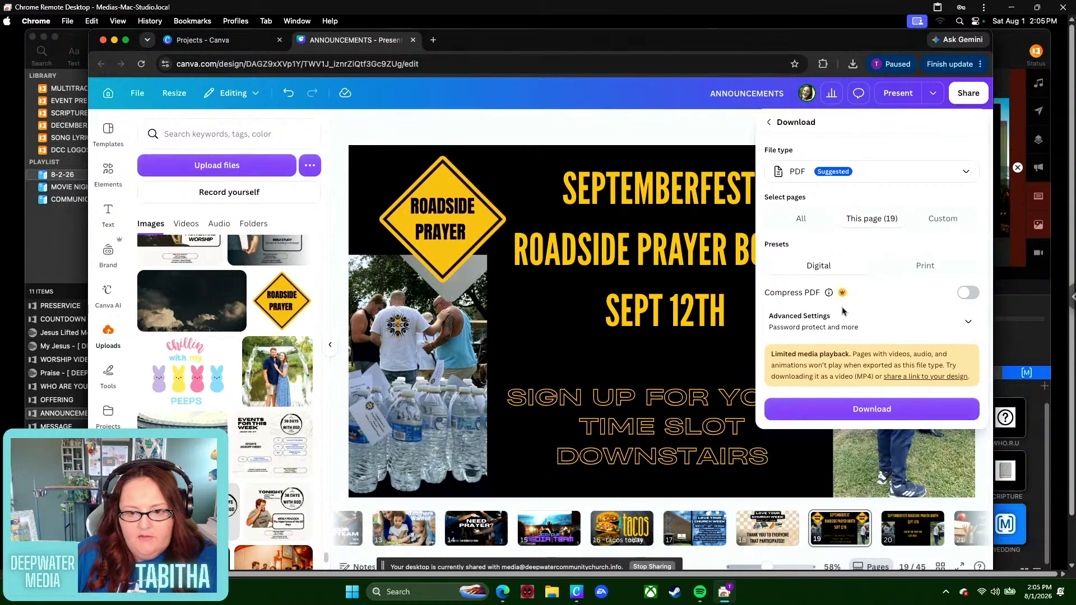
pyautogui.click(876, 175)
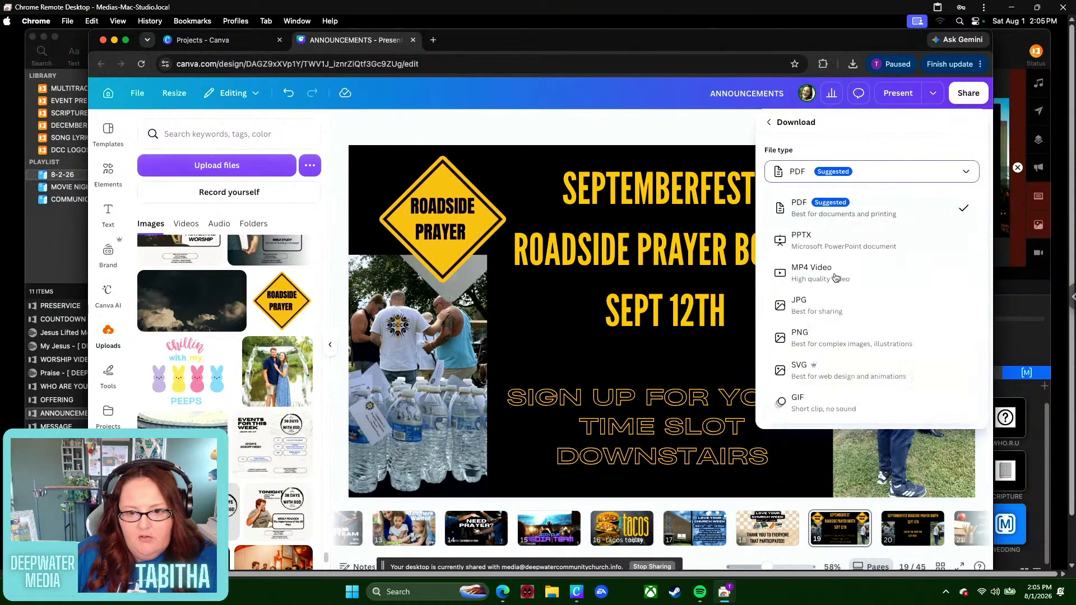
pyautogui.click(829, 335)
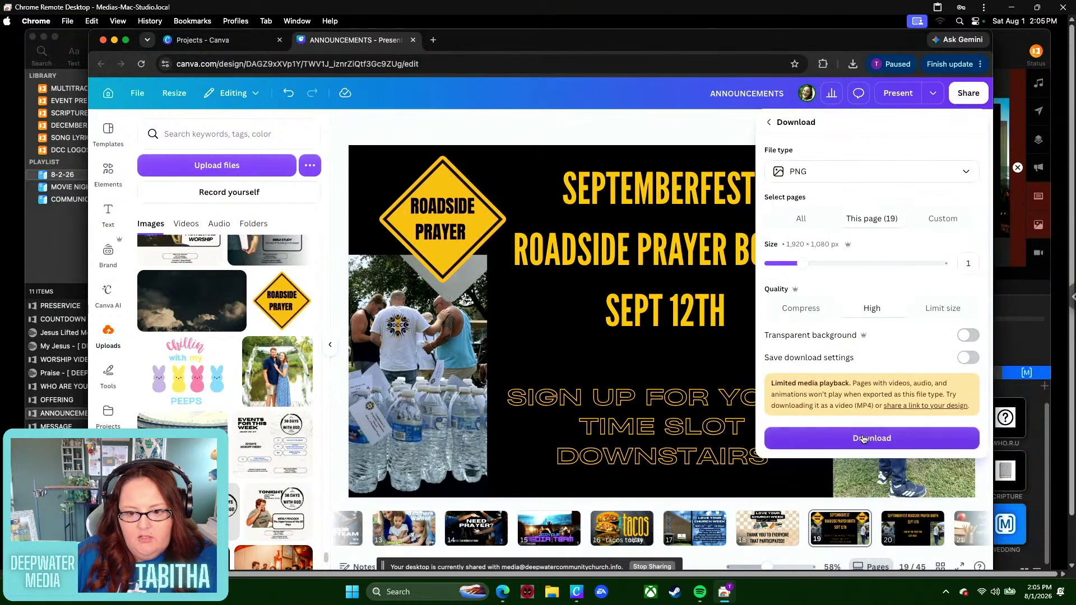
pyautogui.click(864, 439)
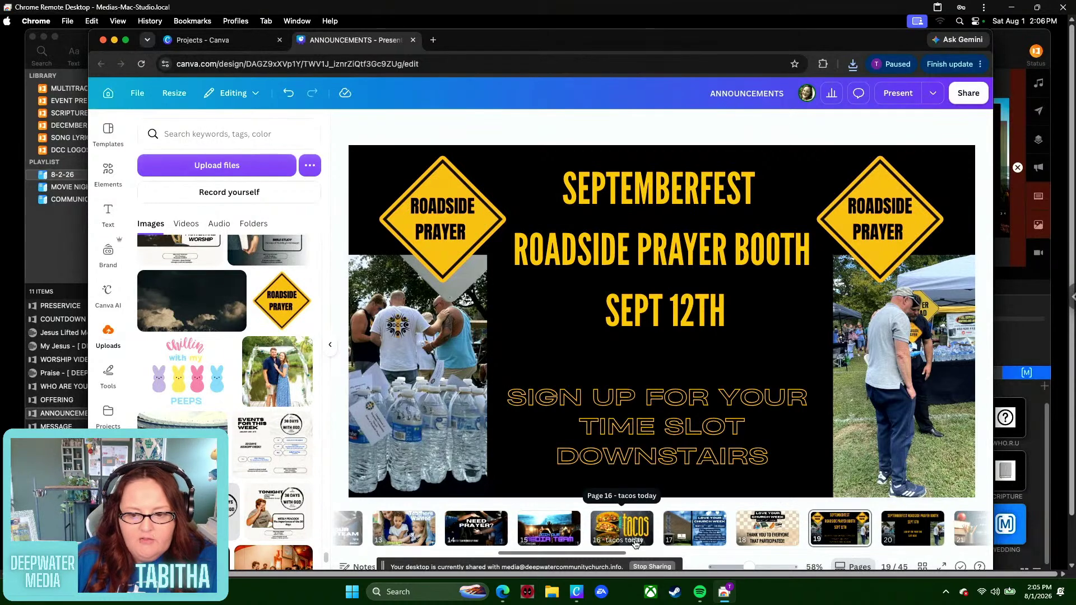
# - On page 20, replace everything after SEPTEMBERFEST in the title with PARADE in capitals
pyautogui.click(909, 525)
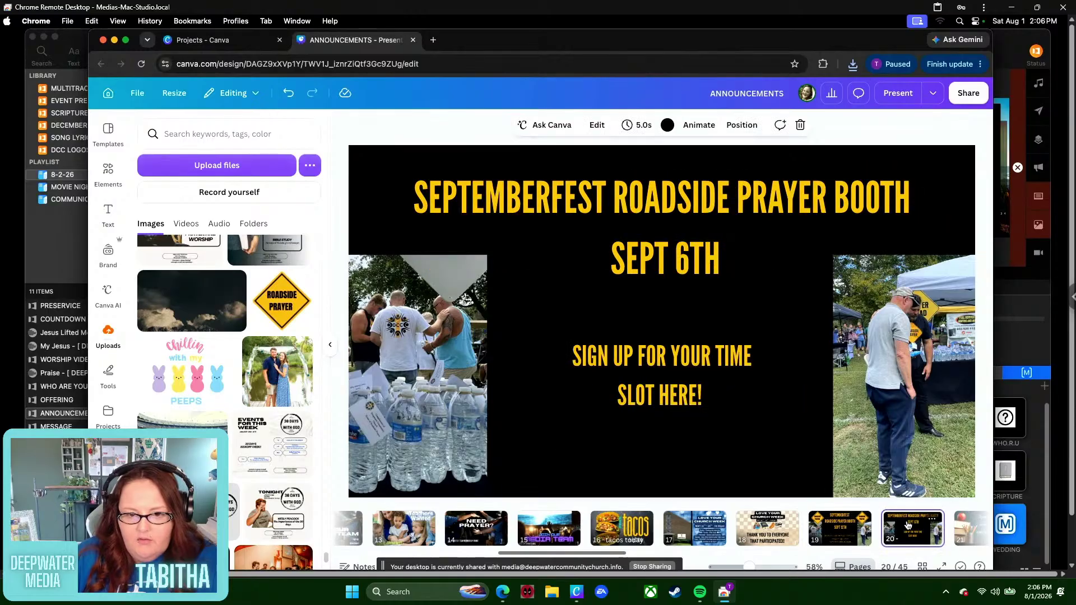
pyautogui.click(850, 527)
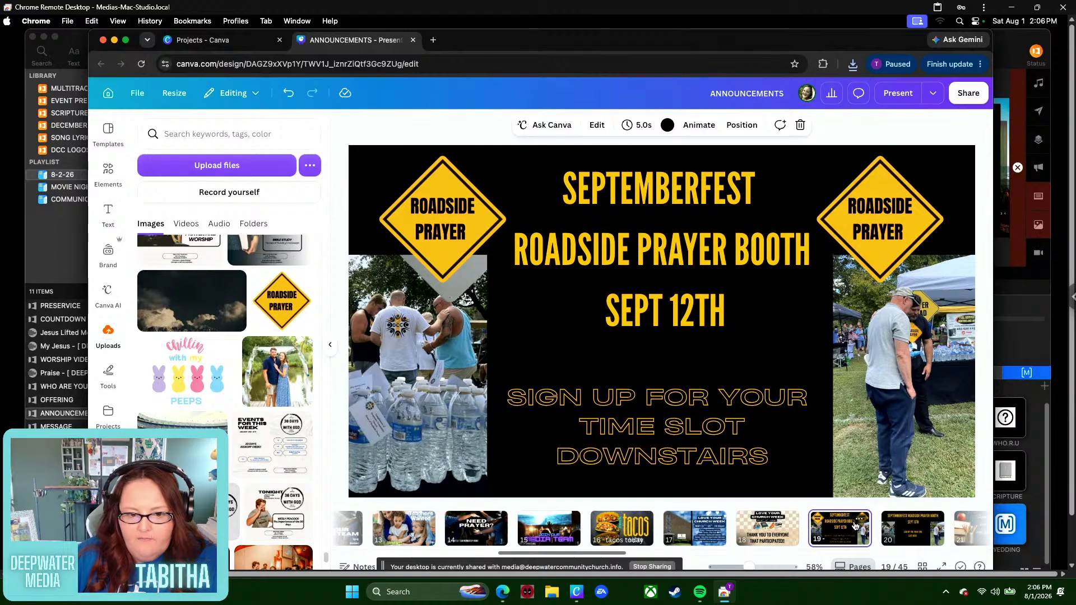
pyautogui.click(909, 531)
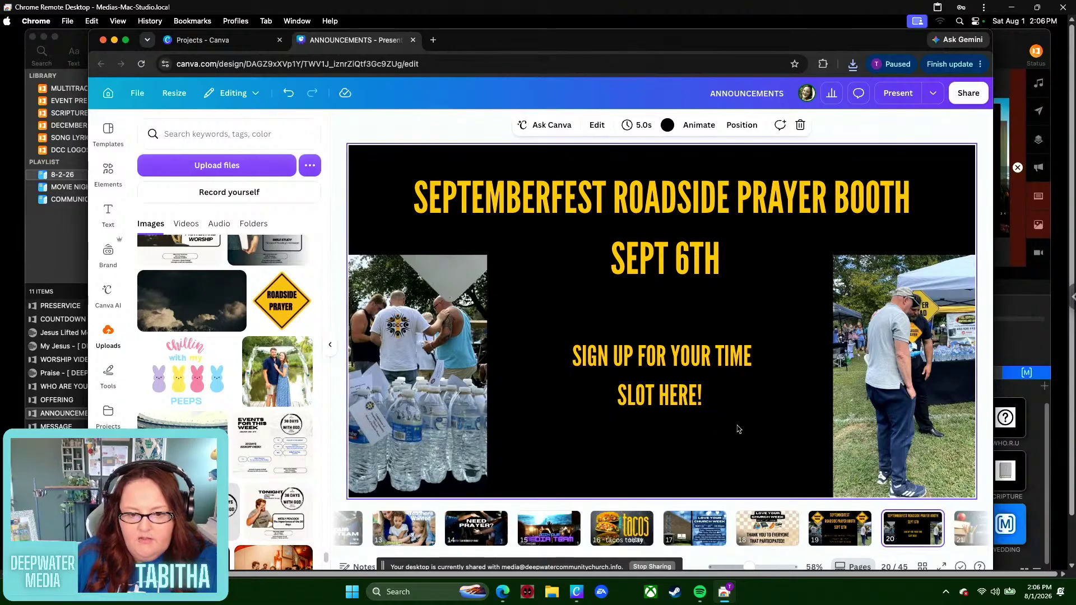
pyautogui.moveTo(737, 426); pyautogui.dragTo(549, 164)
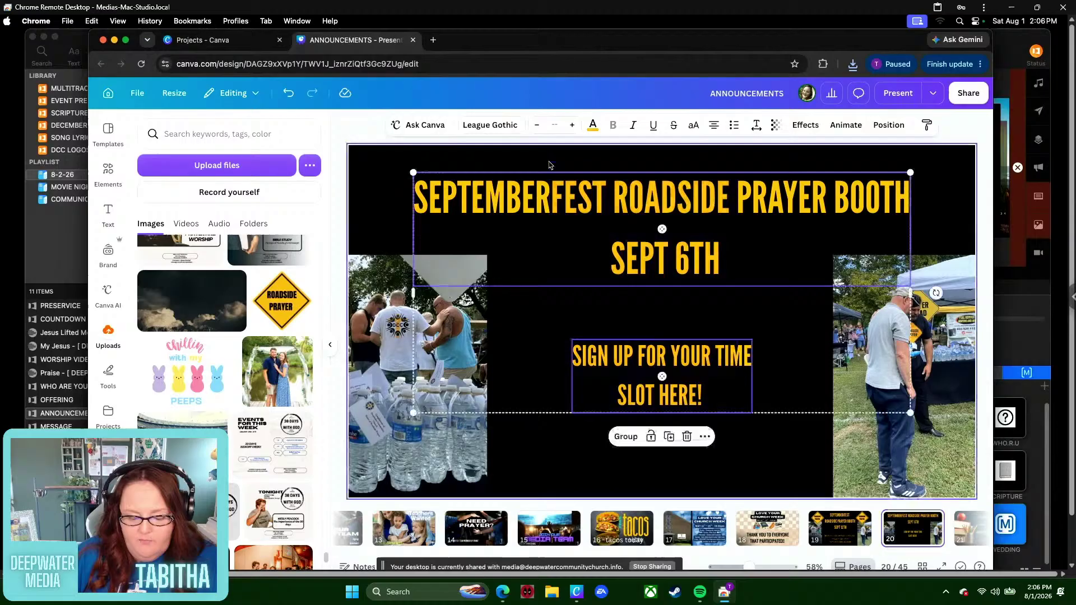
pyautogui.doubleClick(634, 185)
pyautogui.click(631, 190)
pyautogui.doubleClick(628, 193)
pyautogui.click(614, 195)
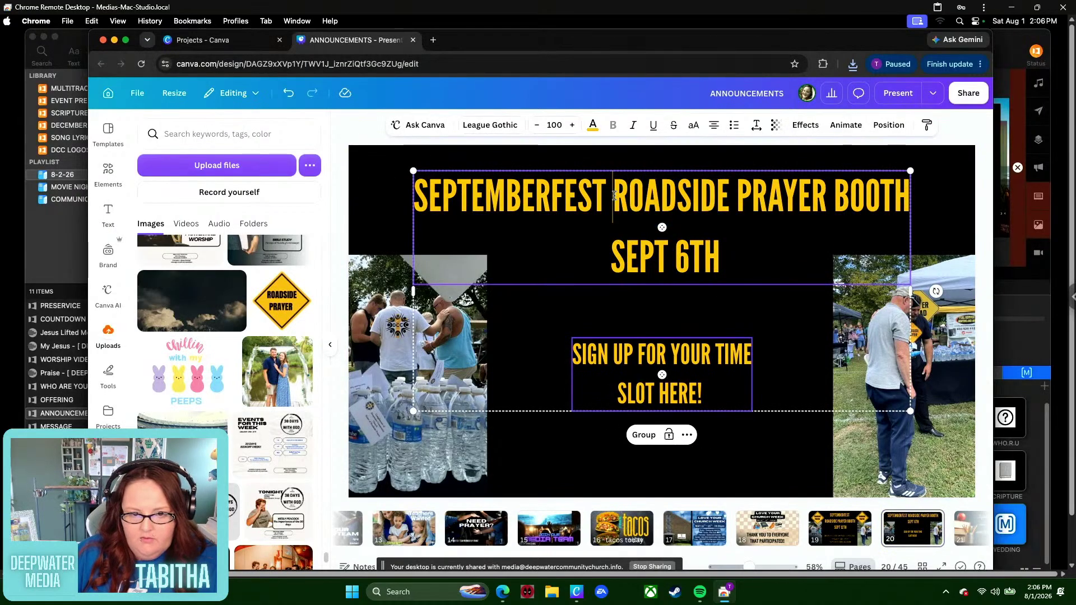
pyautogui.moveTo(615, 195); pyautogui.dragTo(845, 242)
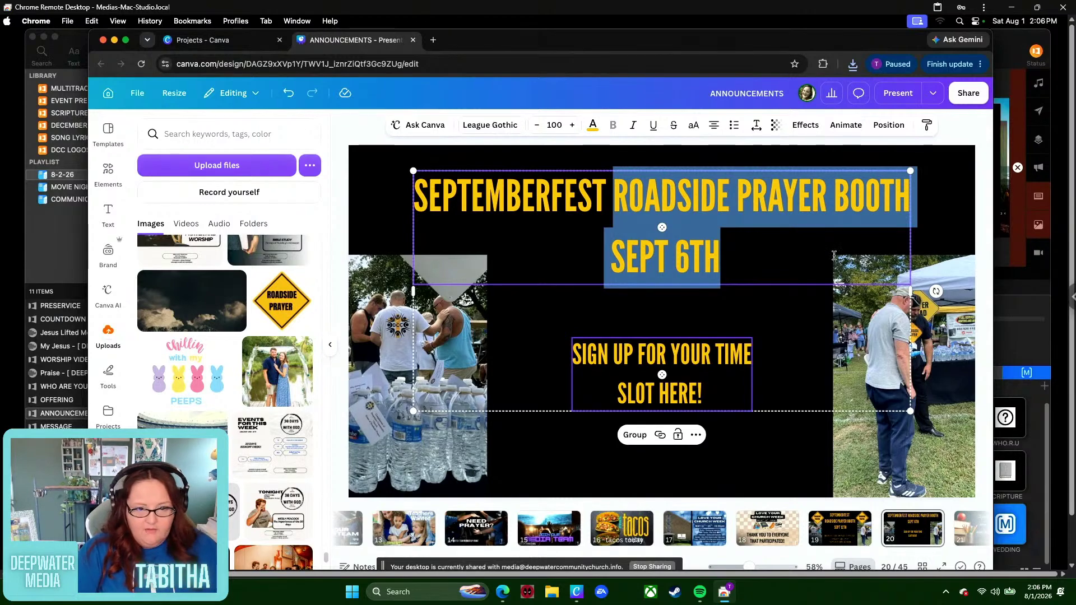
pyautogui.write('parade')
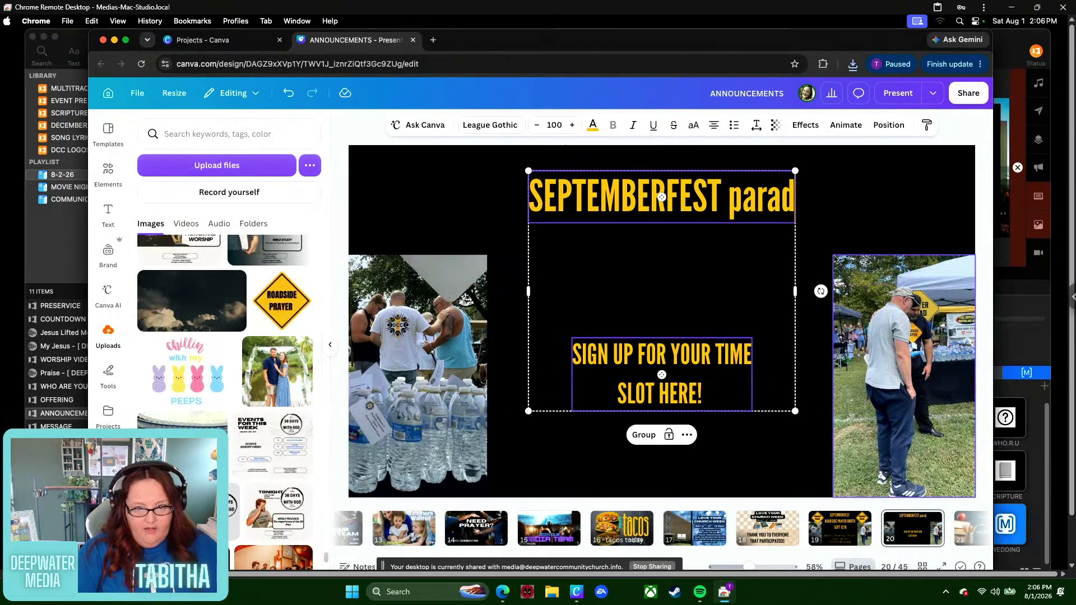
pyautogui.press('BackSpace')
pyautogui.press('BackSpace')
pyautogui.press('BackSpace')
pyautogui.press('BackSpace')
pyautogui.press('BackSpace')
pyautogui.press('BackSpace')
pyautogui.press('BackSpace')
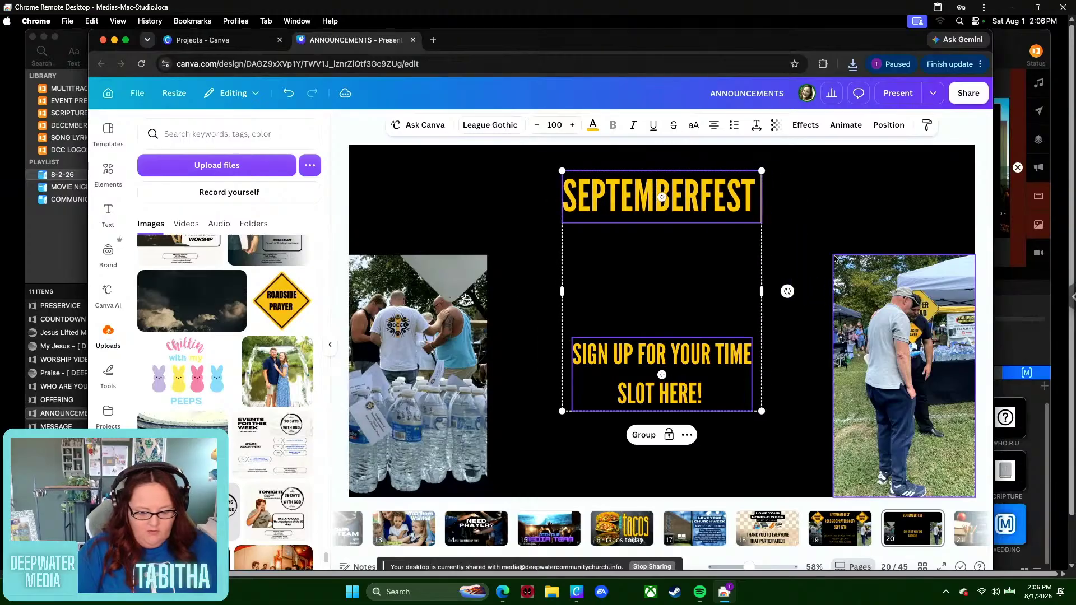
pyautogui.write('PARADE')
# - Add a second title line reading SEPTEMBER 12TH below SEPTEMBERFEST PARADE
pyautogui.press('Return')
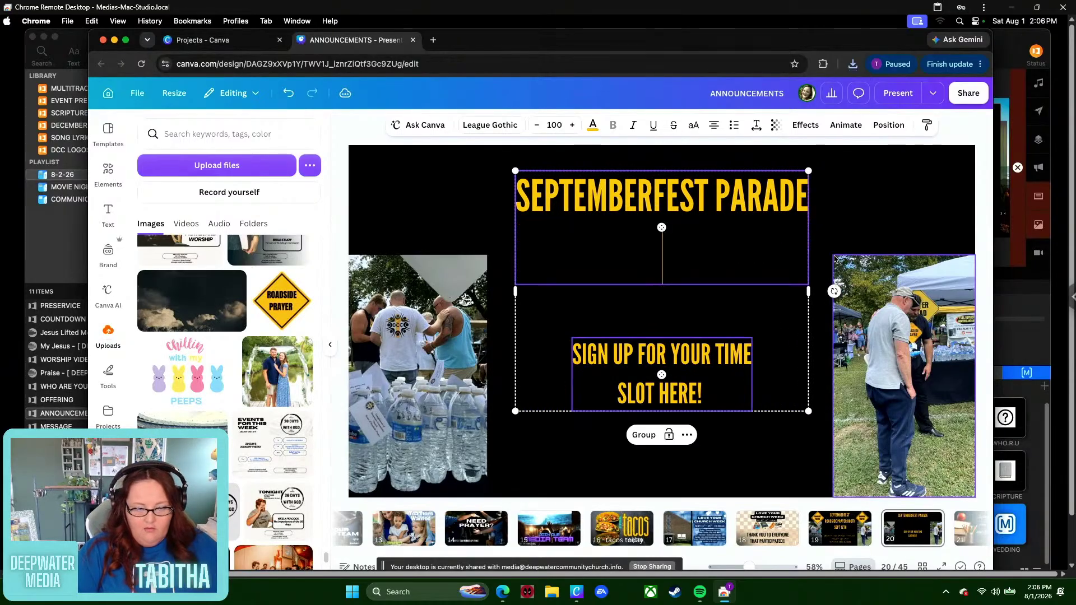
pyautogui.write('SEPTEMBER')
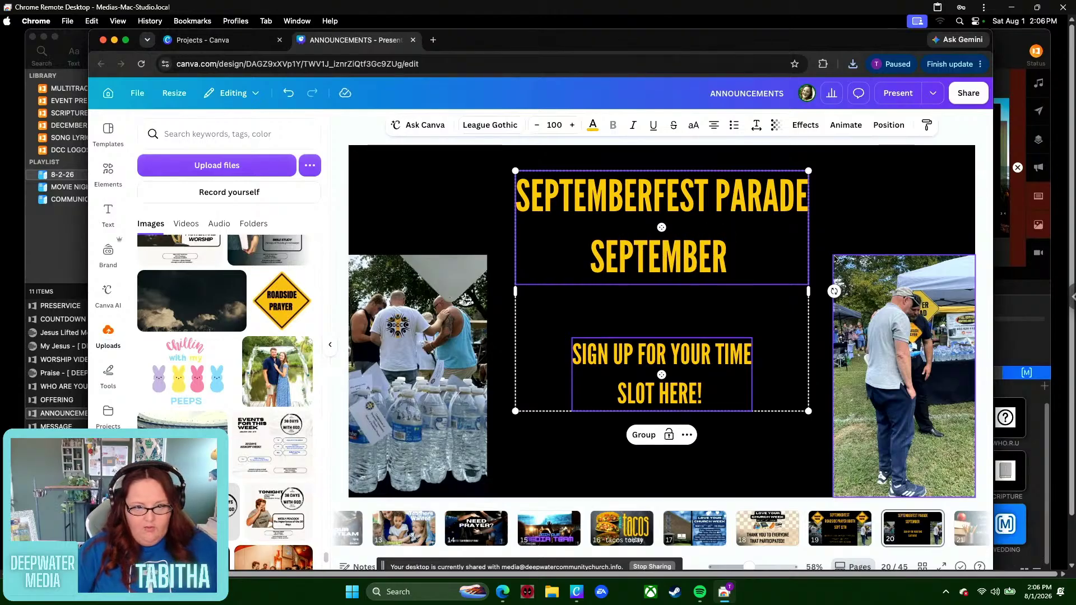
pyautogui.write(' 12TH')
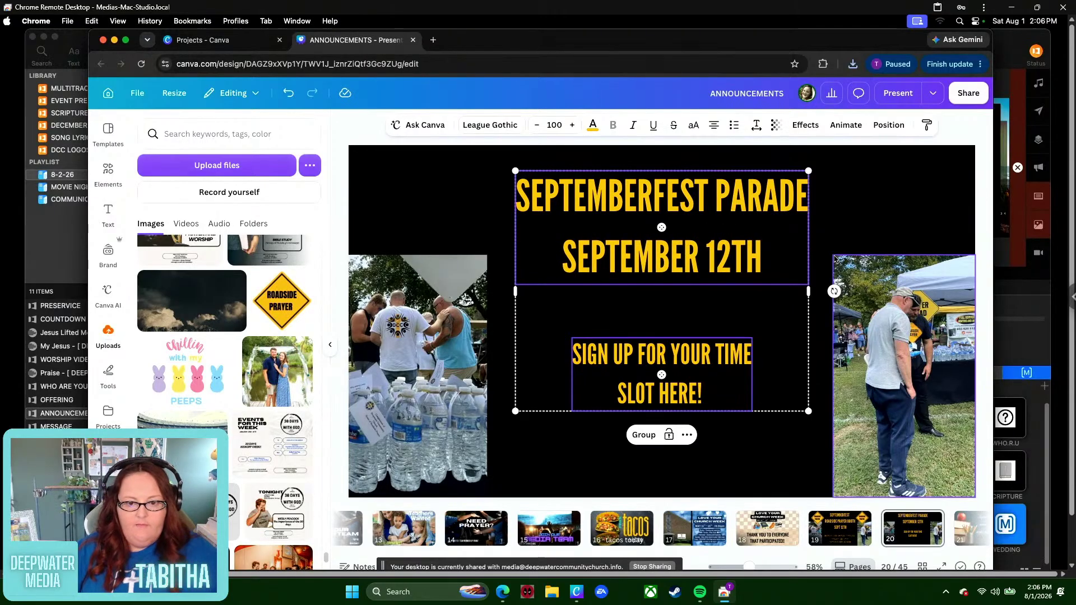
pyautogui.click(866, 446)
pyautogui.click(741, 392)
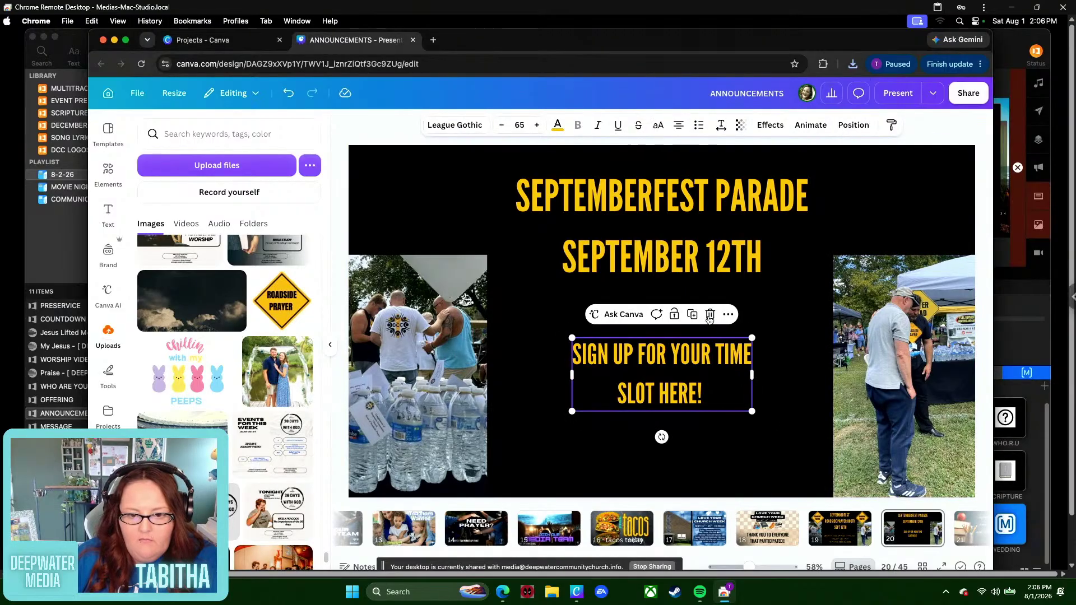
pyautogui.press('Delete')
pyautogui.click(706, 277)
pyautogui.moveTo(706, 277)
pyautogui.mouseDown()
pyautogui.moveTo(694, 264)
pyautogui.moveTo(706, 271)
pyautogui.mouseUp()
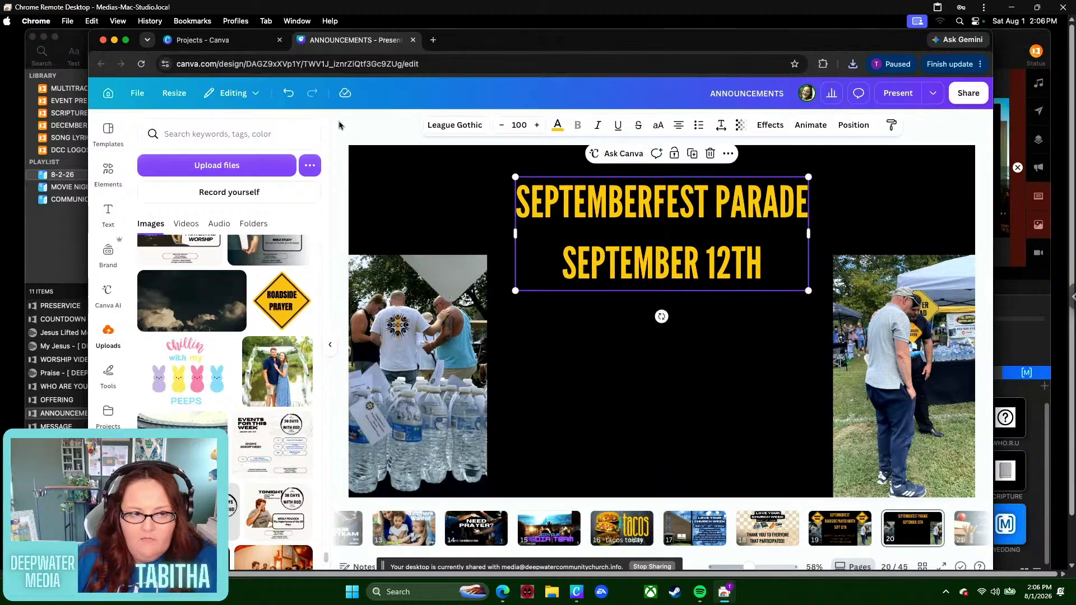
pyautogui.click(288, 93)
pyautogui.click(288, 92)
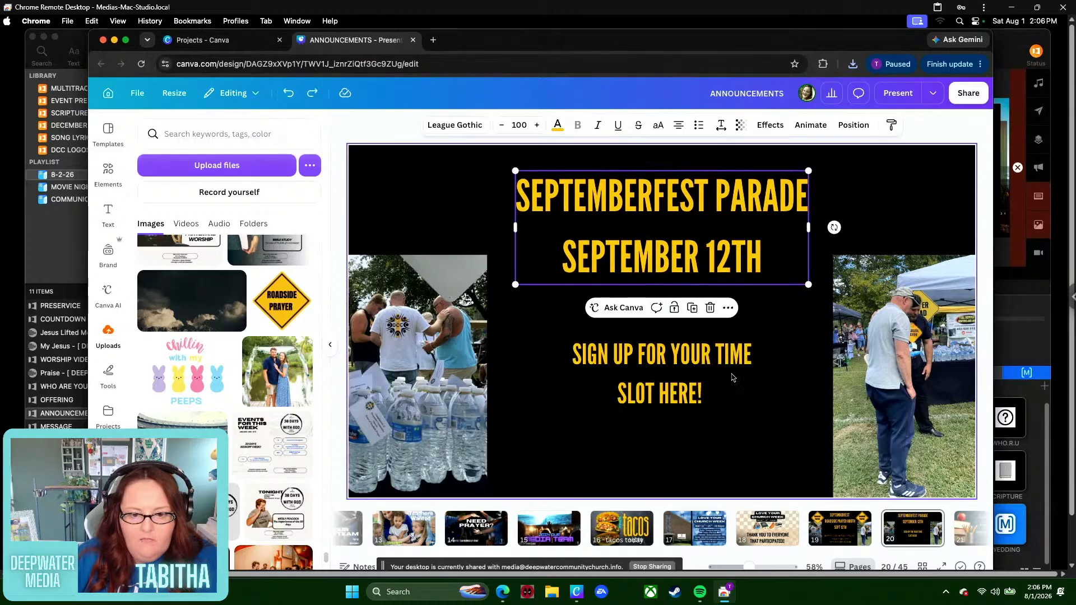
# - Change the sign-up text on page 20 to read SIGN UP TO WALK, with DOWNSTAIRS on a second line
pyautogui.doubleClick(620, 392)
pyautogui.moveTo(619, 393); pyautogui.dragTo(639, 361)
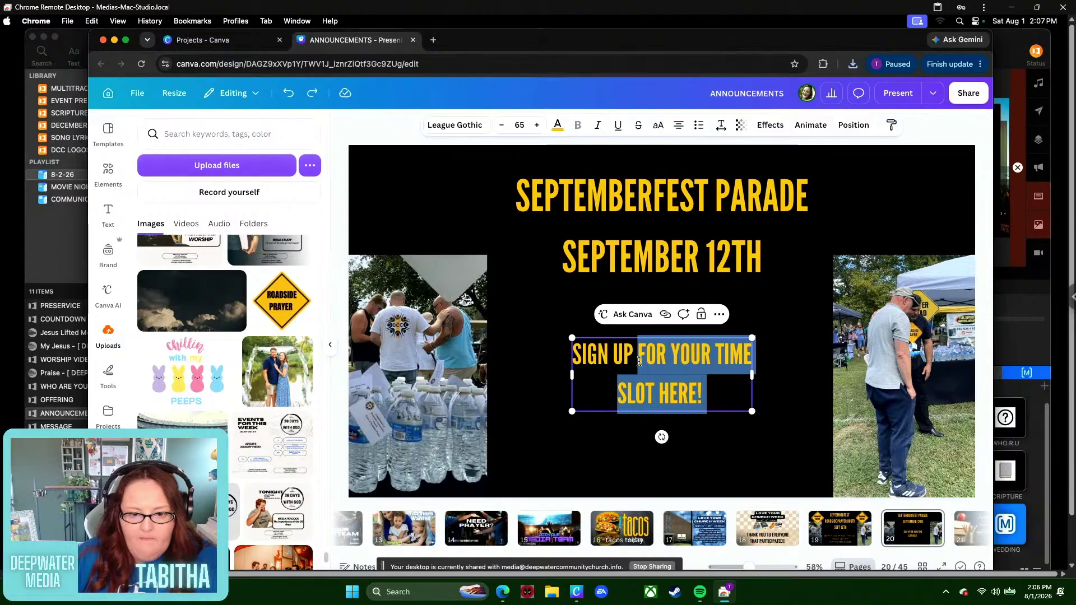
pyautogui.write('TO WALK')
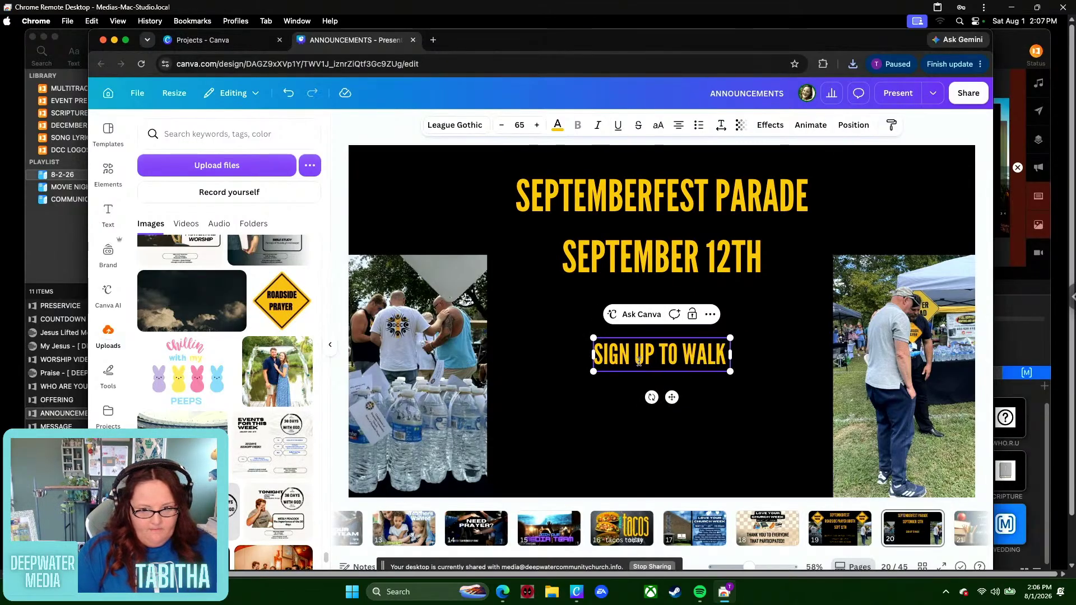
pyautogui.press('Return')
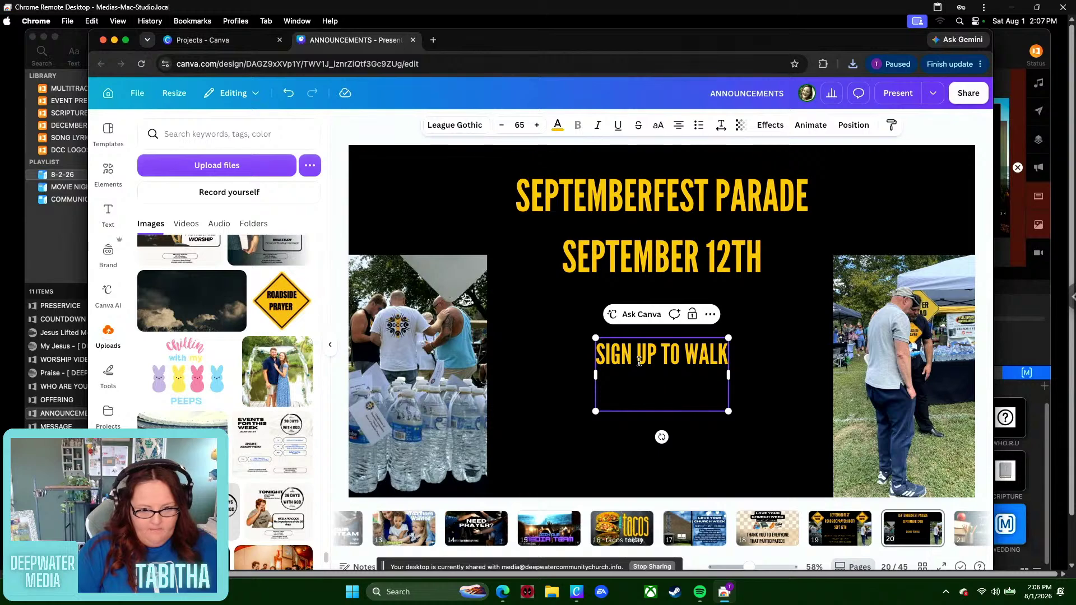
pyautogui.write('DOWNSTAIRS')
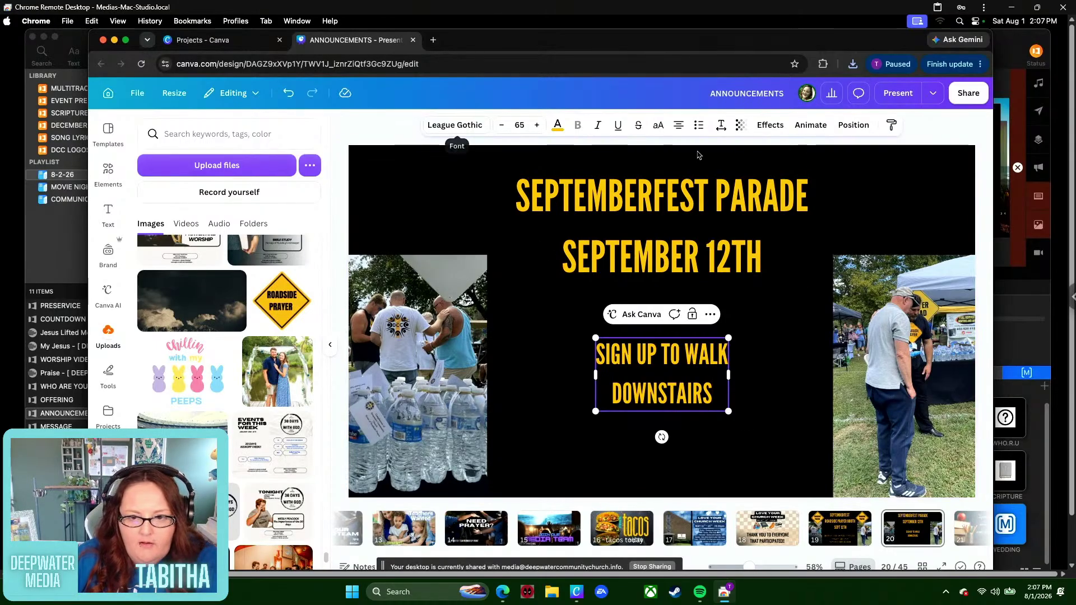
# - Set the DOWNSTAIRS line in the wide Heading Now font
pyautogui.click(469, 124)
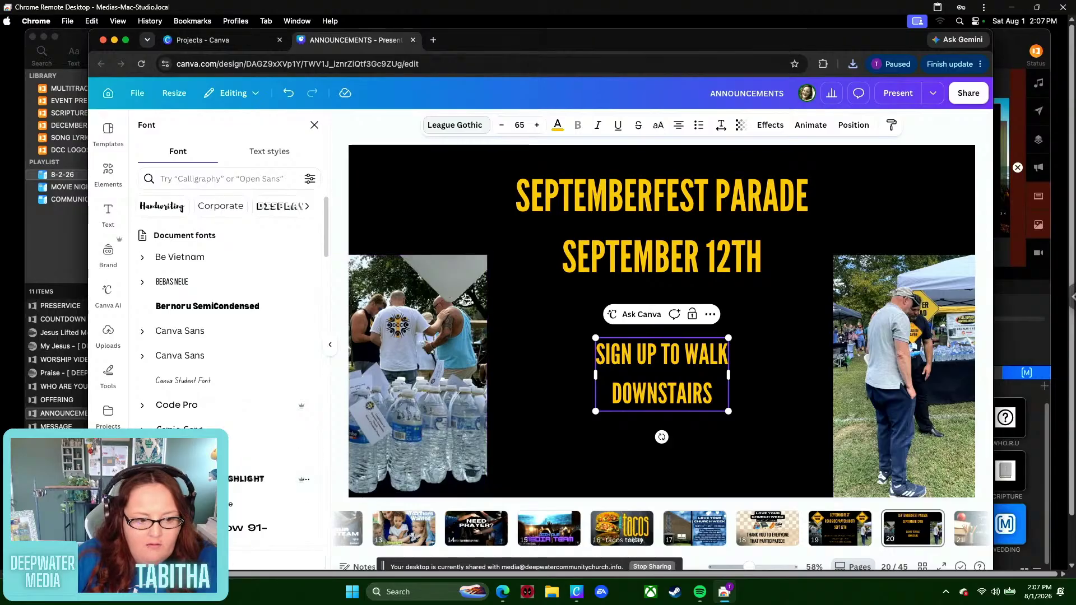
pyautogui.click(263, 528)
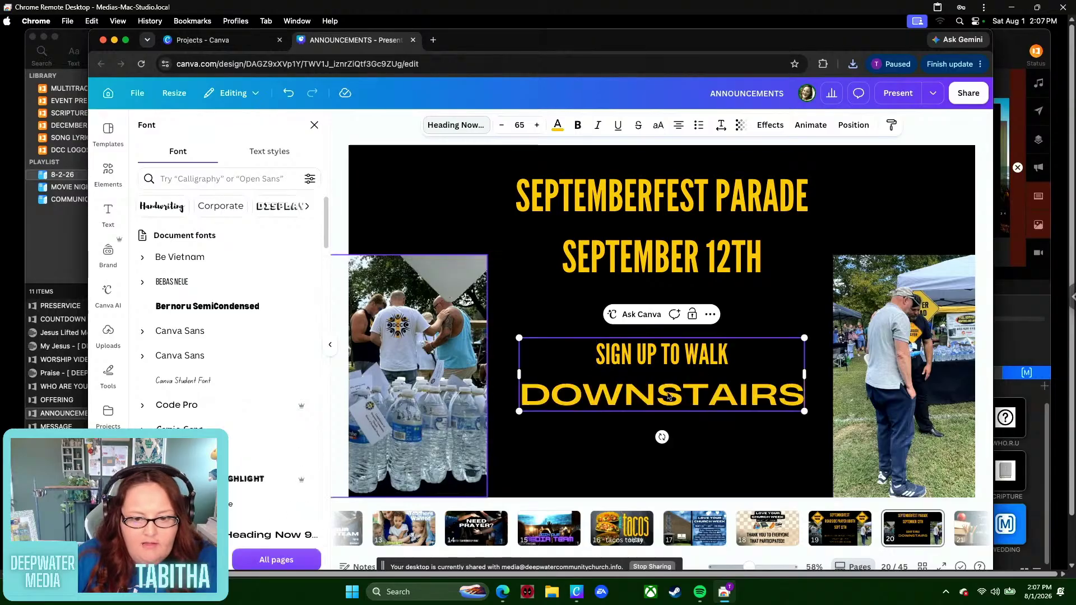
# - Apply the Hollow effect to the whole sign-up text and move it down toward the slide's lower edge
pyautogui.click(771, 126)
pyautogui.click(166, 320)
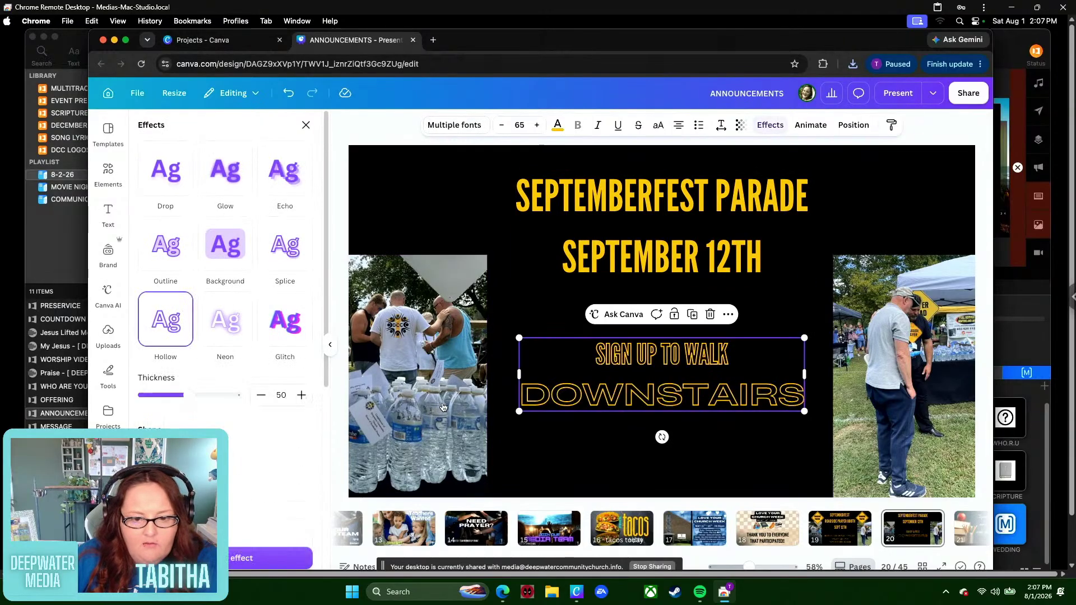
pyautogui.moveTo(742, 378); pyautogui.dragTo(733, 424)
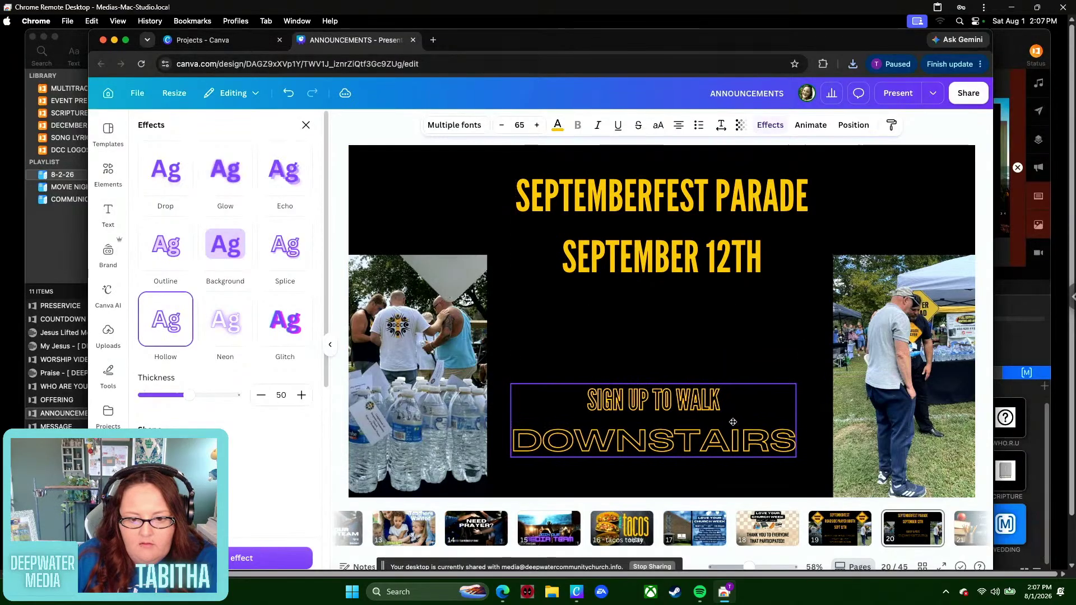
# - Delete both prayer booth photos flanking the text on the parade slide
pyautogui.click(840, 312)
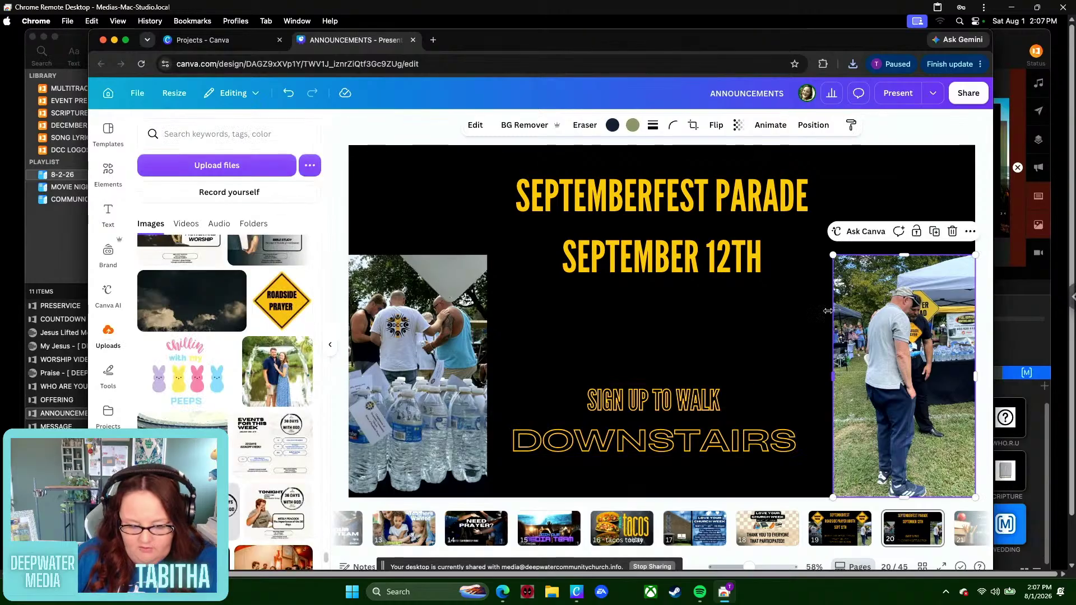
pyautogui.press('Delete')
pyautogui.click(463, 315)
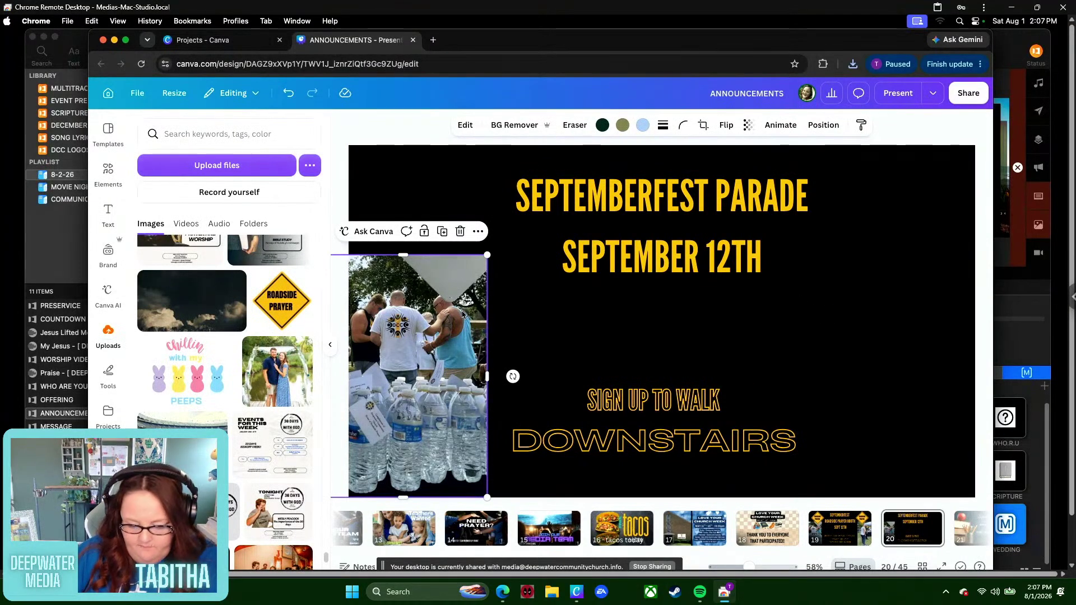
pyautogui.press('Delete')
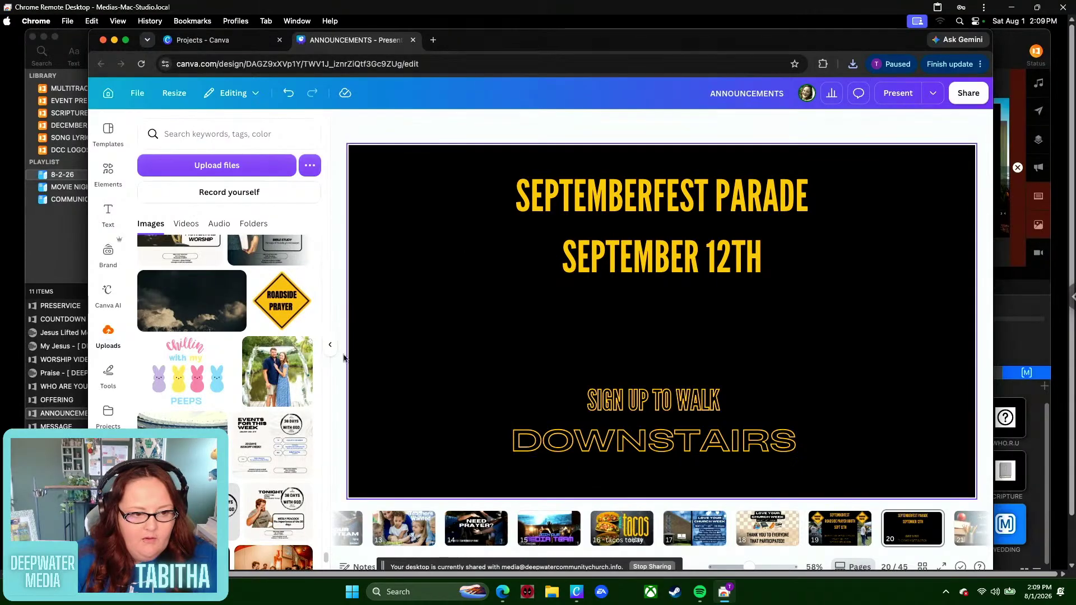
# - Search the design elements for LEMONADE and show only the photo results
pyautogui.click(108, 170)
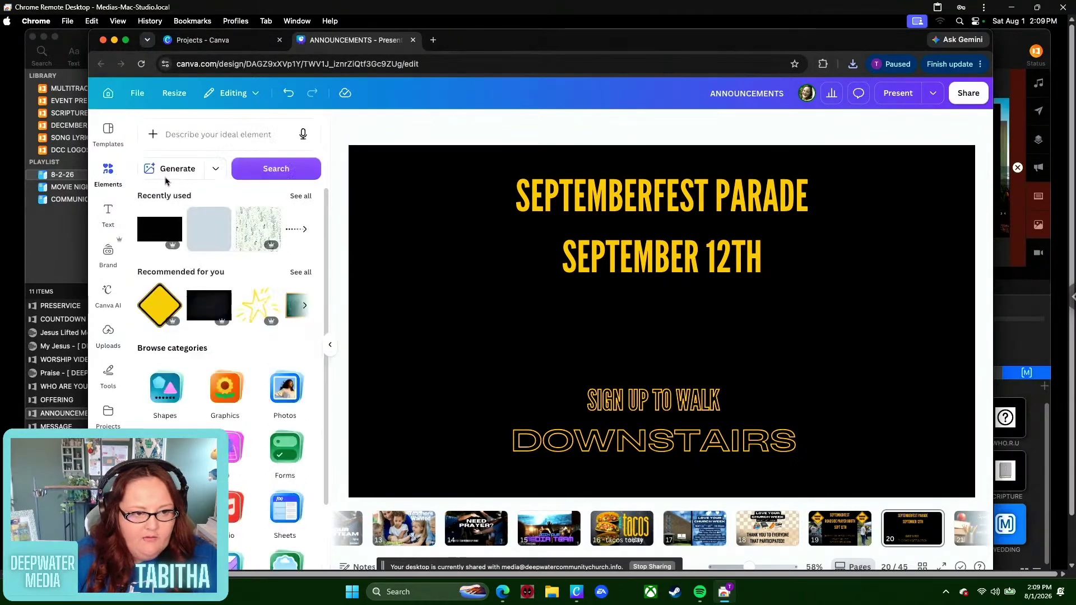
pyautogui.click(258, 135)
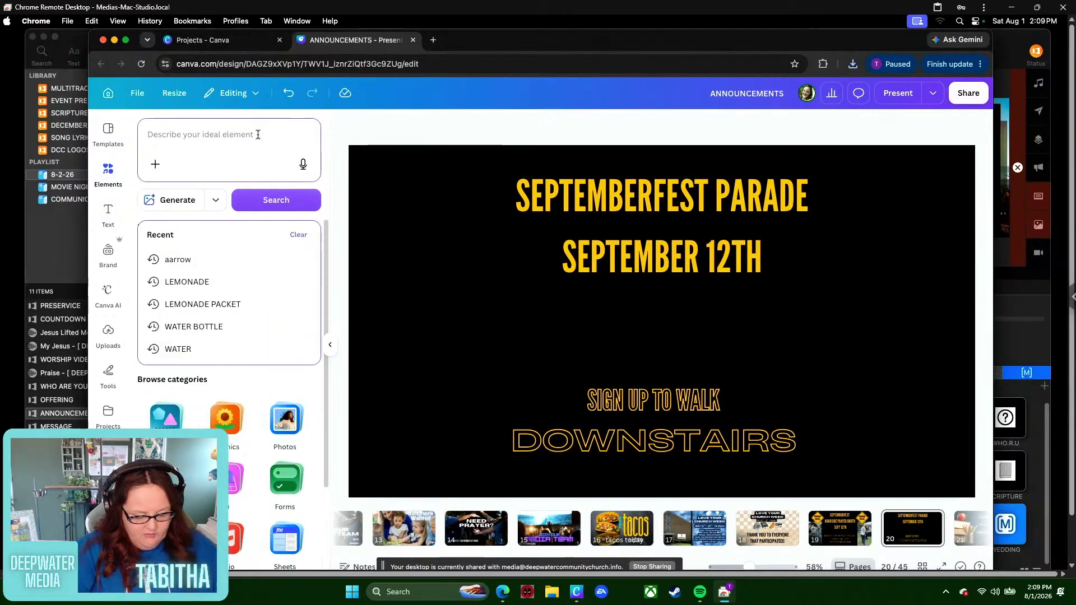
pyautogui.write('LEMONA')
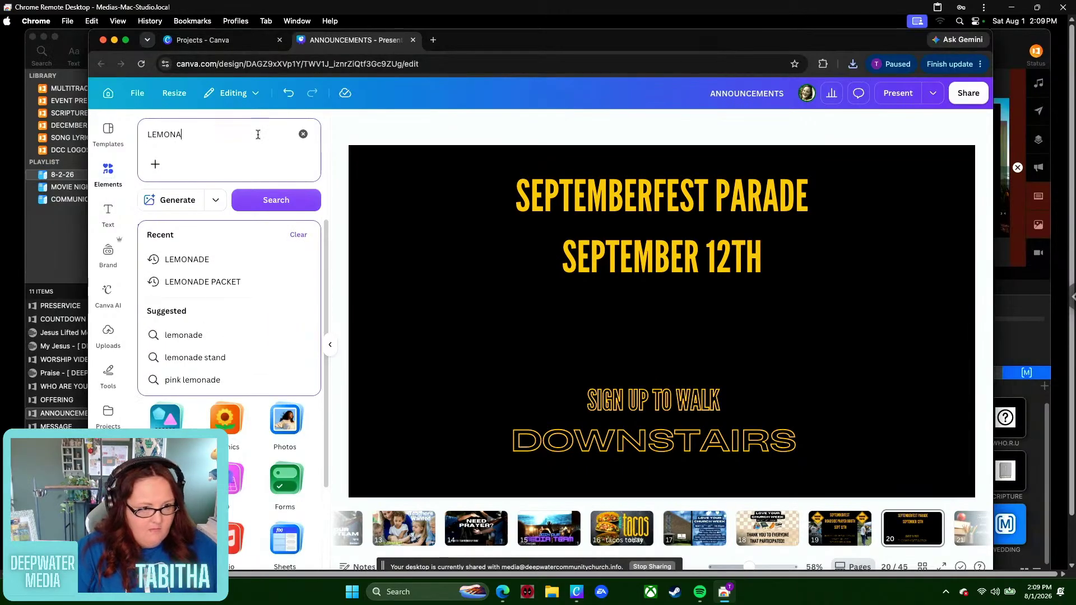
pyautogui.write('DE')
pyautogui.press('Return')
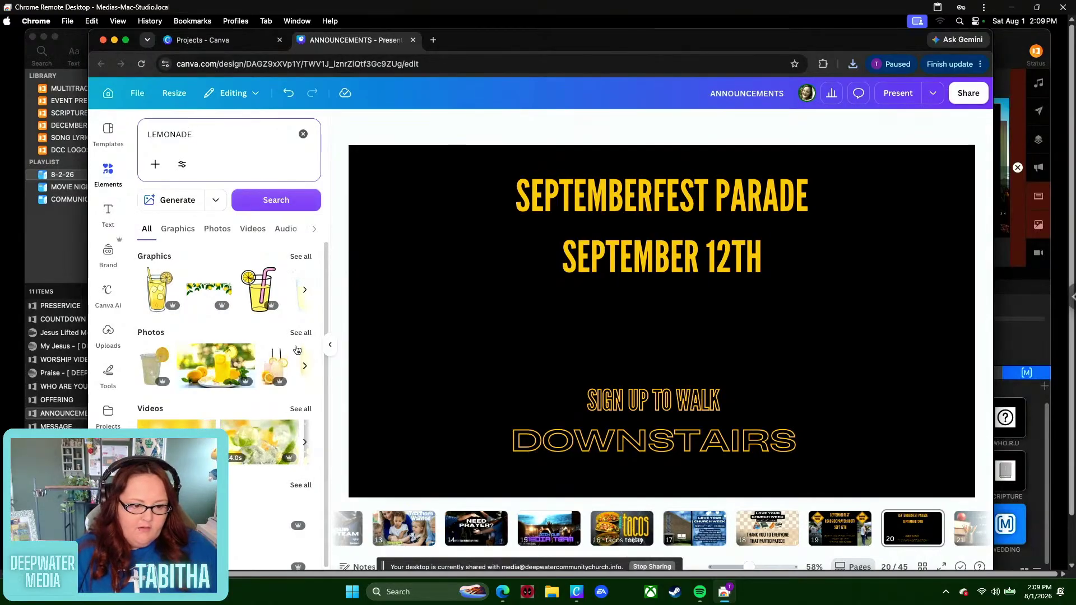
pyautogui.click(301, 333)
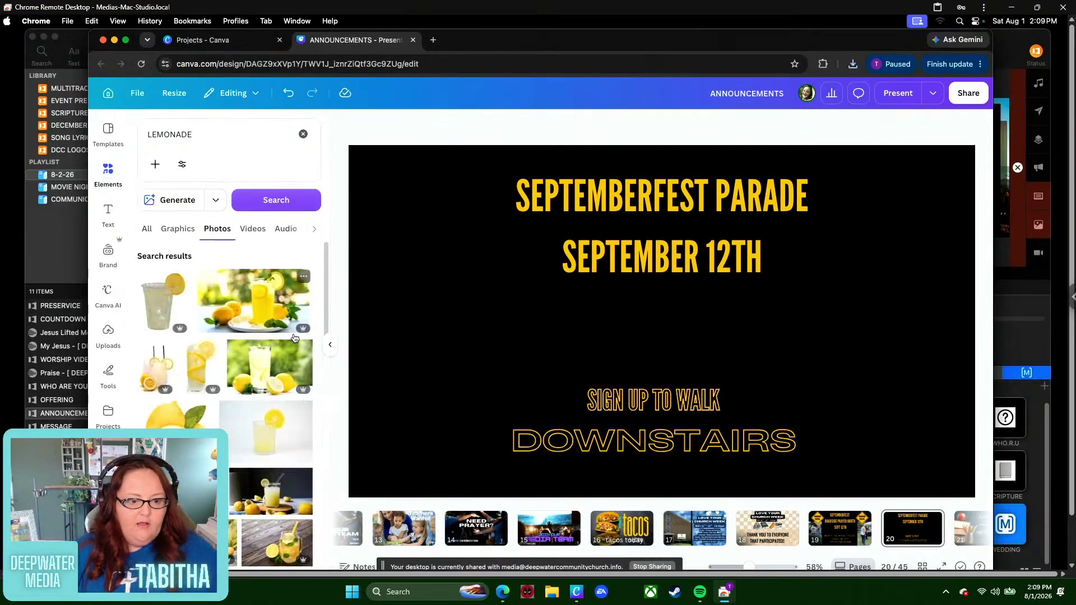
# - Add the yellow photo with lemons and splashing lemonade to page 20 and make it the page background
pyautogui.scroll(-5, 254, 450)
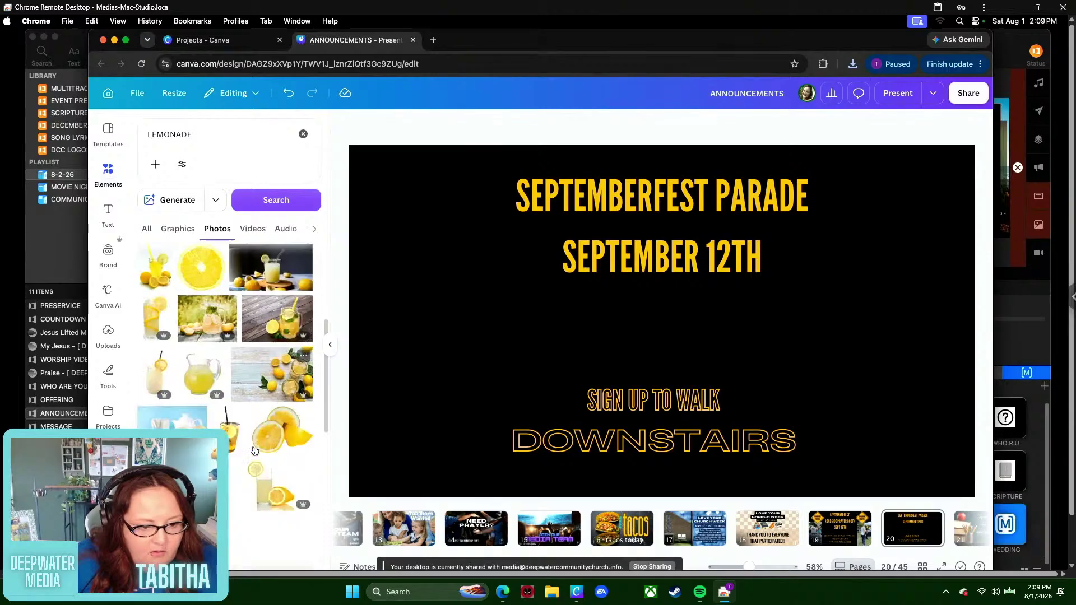
pyautogui.scroll(-1, 253, 450)
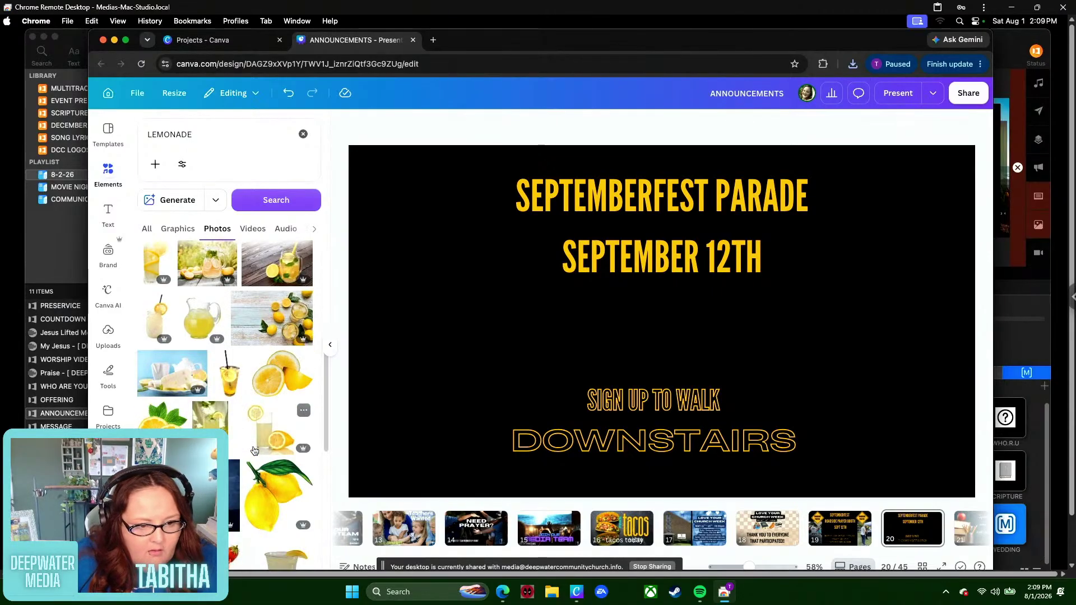
pyautogui.scroll(-3, 267, 370)
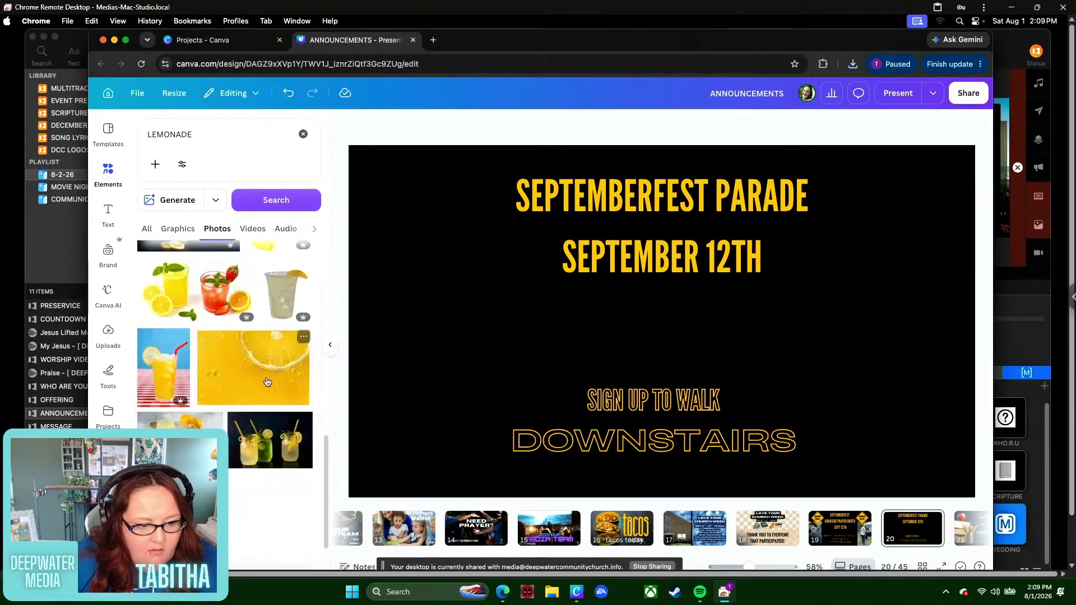
pyautogui.scroll(-2, 269, 393)
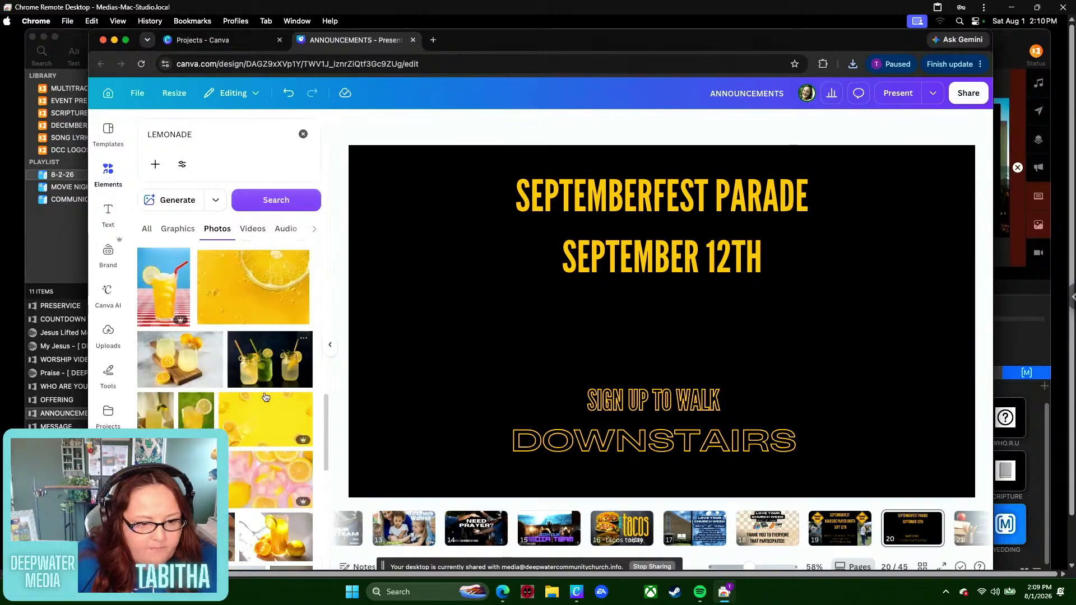
pyautogui.click(278, 433)
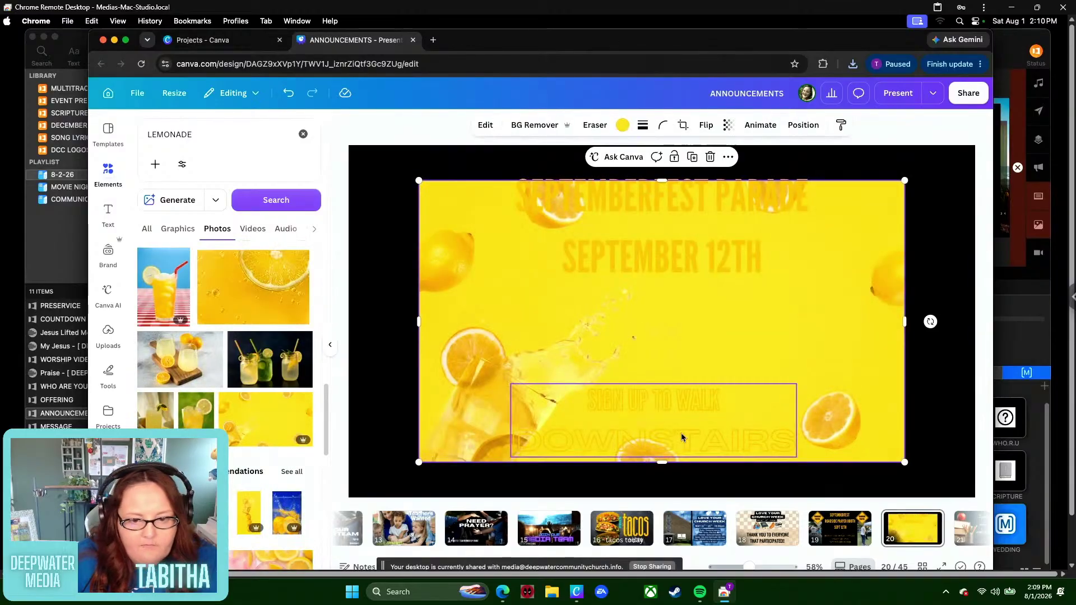
pyautogui.rightClick(888, 295)
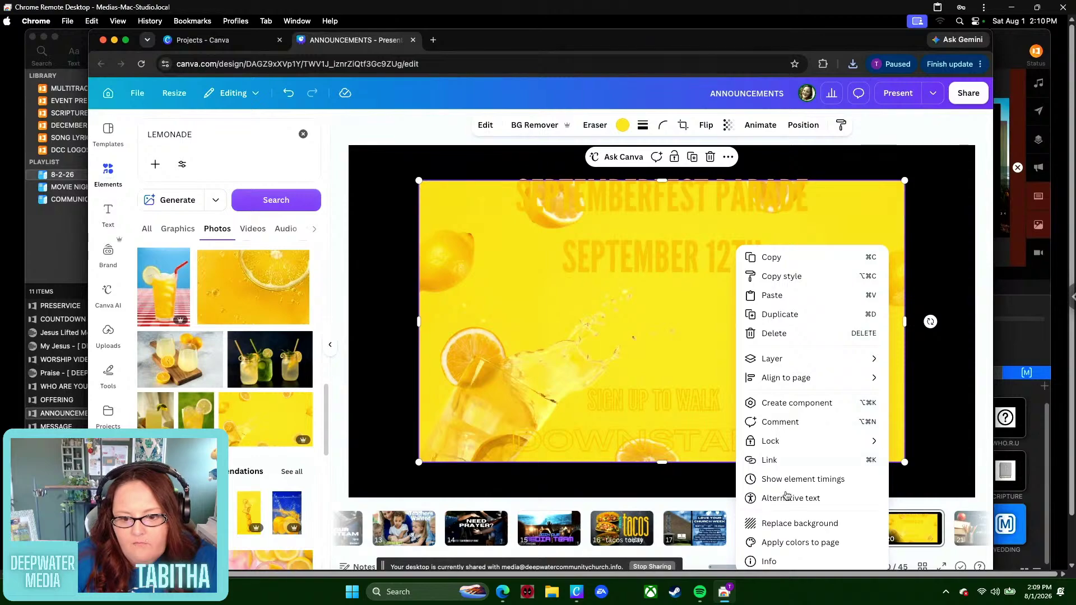
pyautogui.click(791, 523)
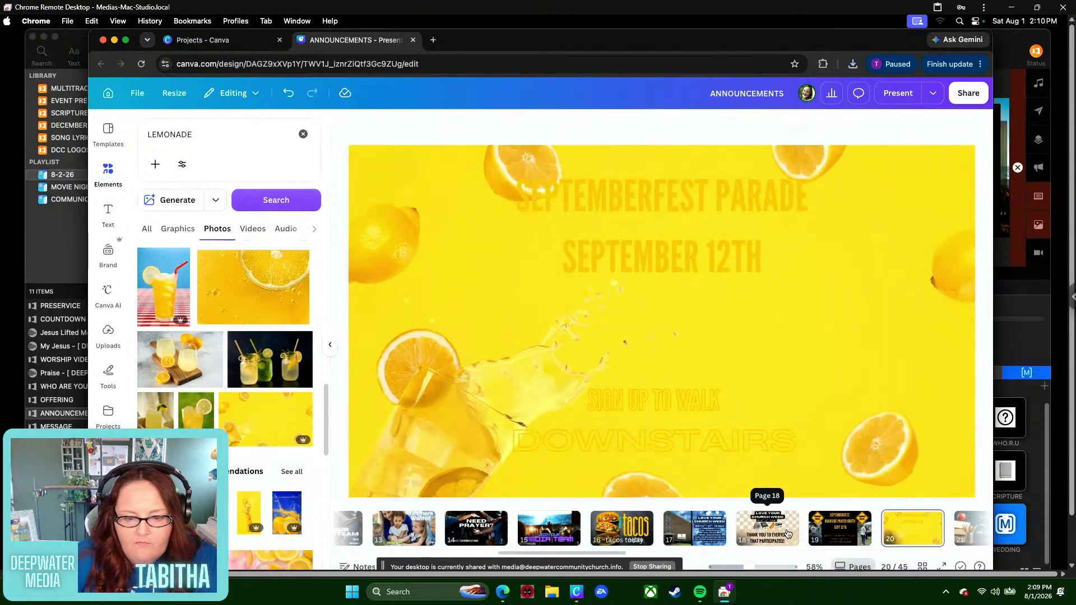
# - Recolor the SEPTEMBERFEST PARADE title and the sign-up text green (#29b554)
pyautogui.click(717, 206)
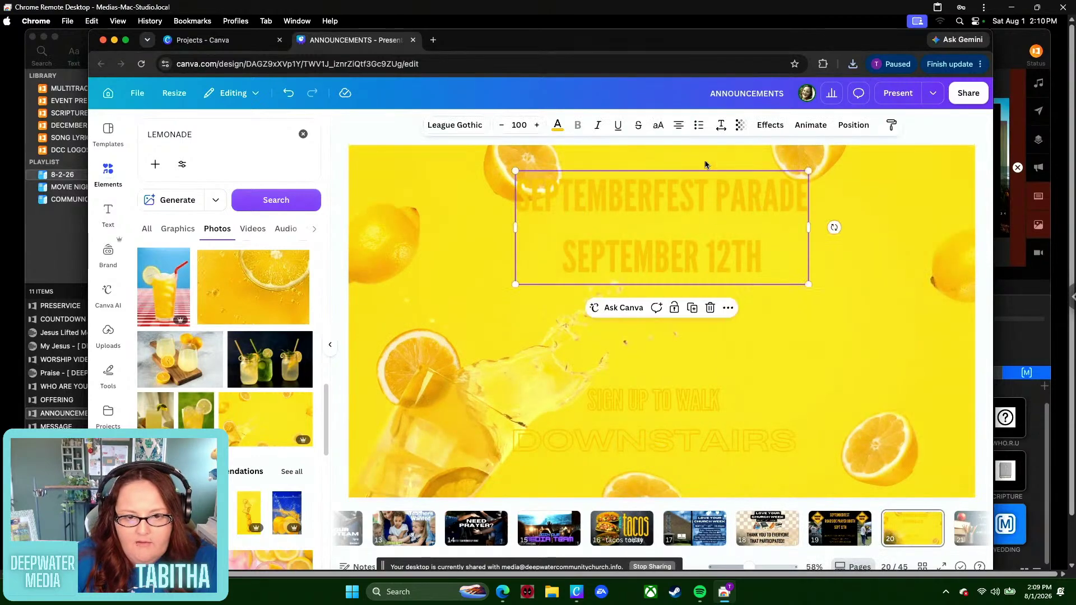
pyautogui.click(558, 125)
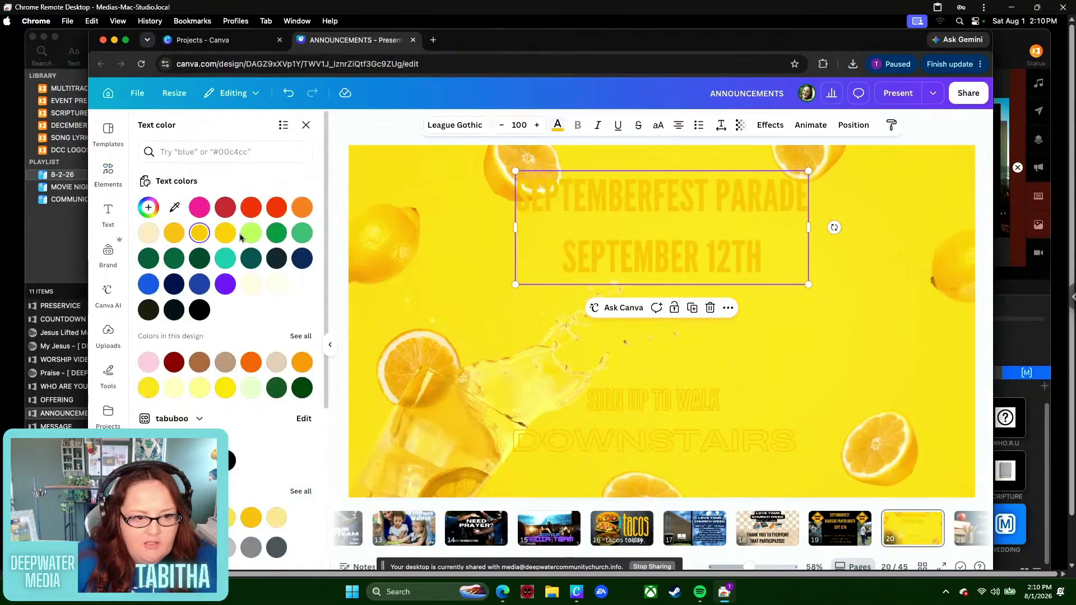
pyautogui.click(277, 234)
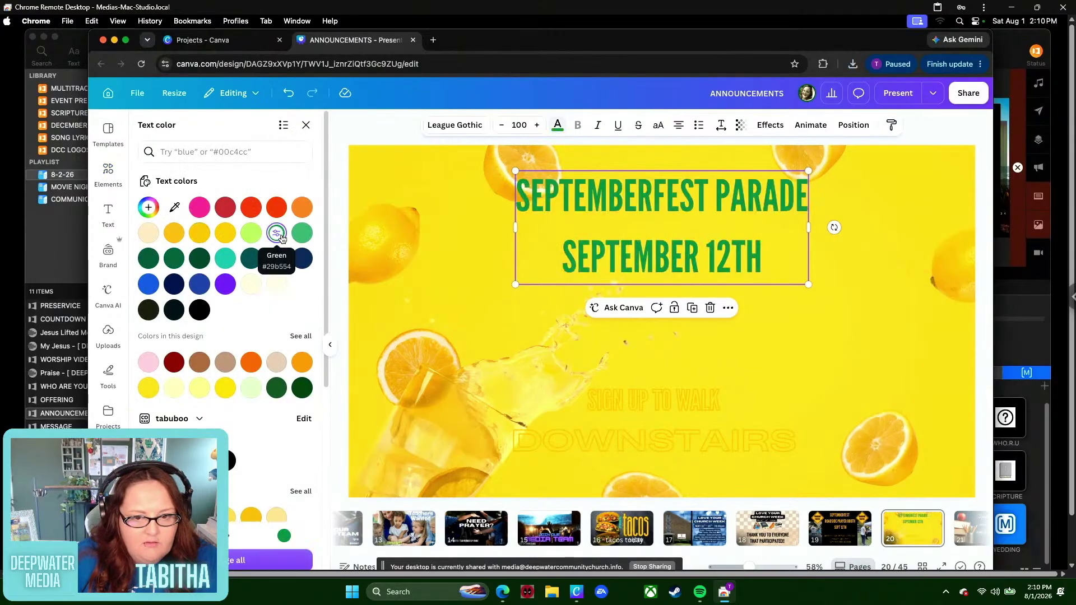
pyautogui.click(645, 395)
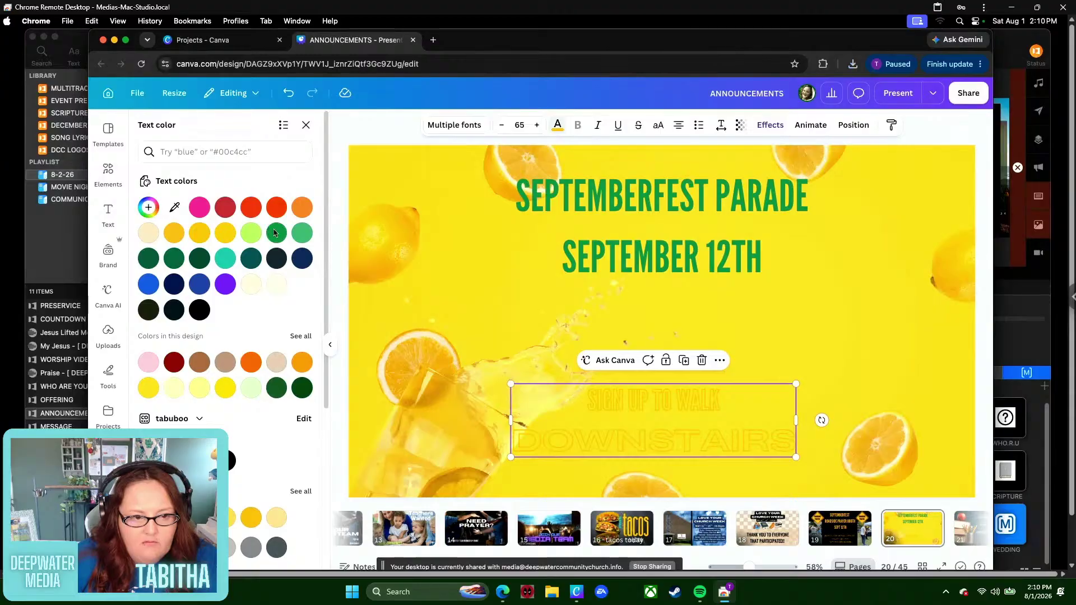
pyautogui.click(897, 359)
# - Move the parade title down and left, between the lemons, and shift the sign-up text slightly lower beside the lemonade splash
pyautogui.click(685, 258)
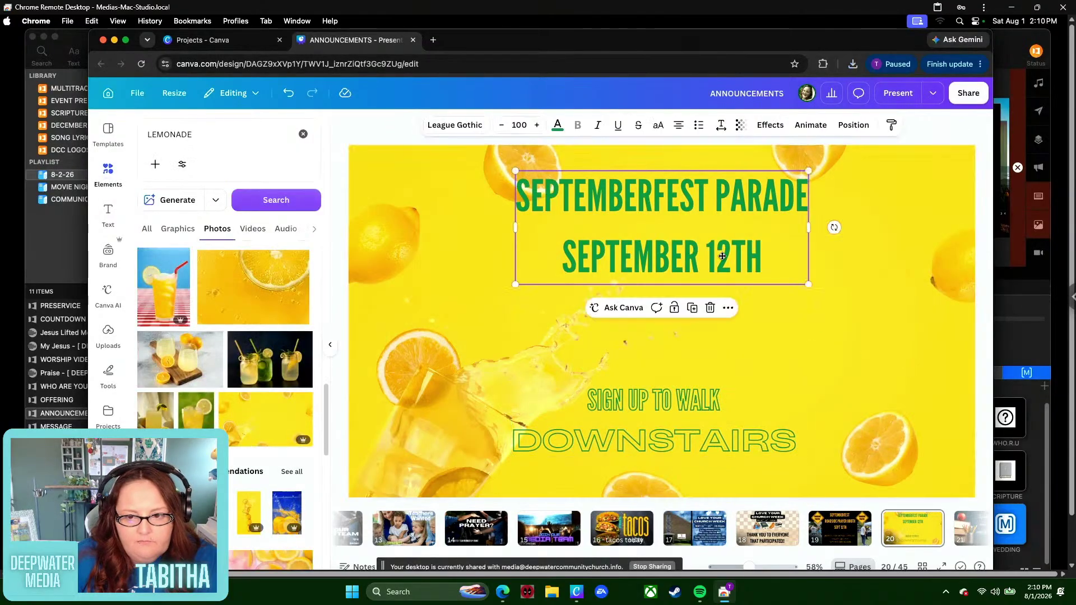
pyautogui.moveTo(684, 258); pyautogui.dragTo(812, 266)
pyautogui.click(687, 400)
pyautogui.moveTo(681, 402); pyautogui.dragTo(703, 463)
pyautogui.moveTo(699, 421); pyautogui.dragTo(672, 413)
pyautogui.click(651, 246)
pyautogui.moveTo(651, 247); pyautogui.dragTo(594, 270)
pyautogui.click(821, 371)
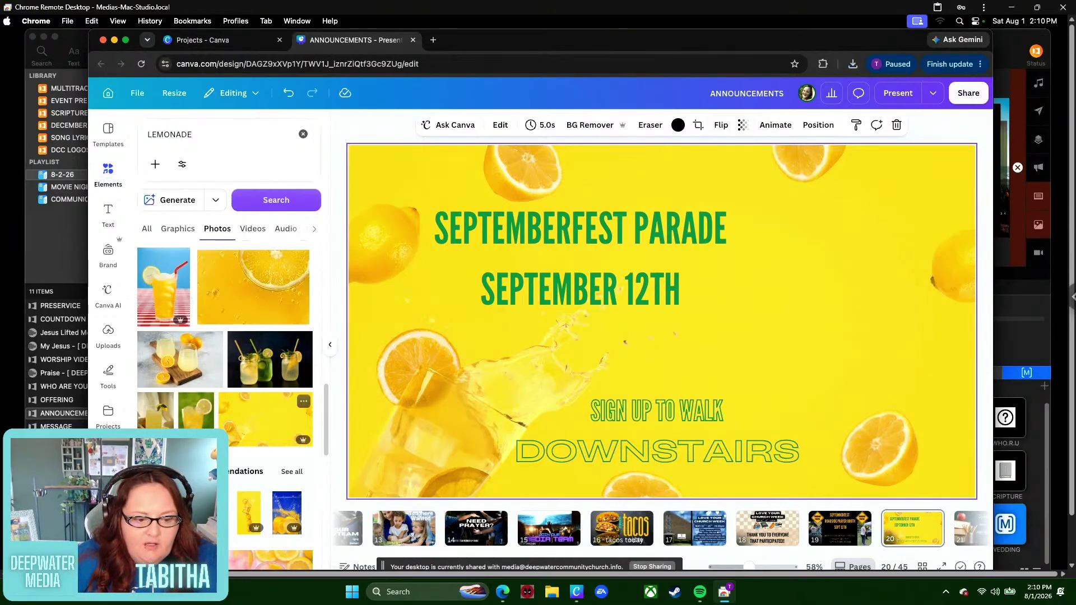
pyautogui.scroll(-2, 297, 401)
pyautogui.moveTo(250, 528)
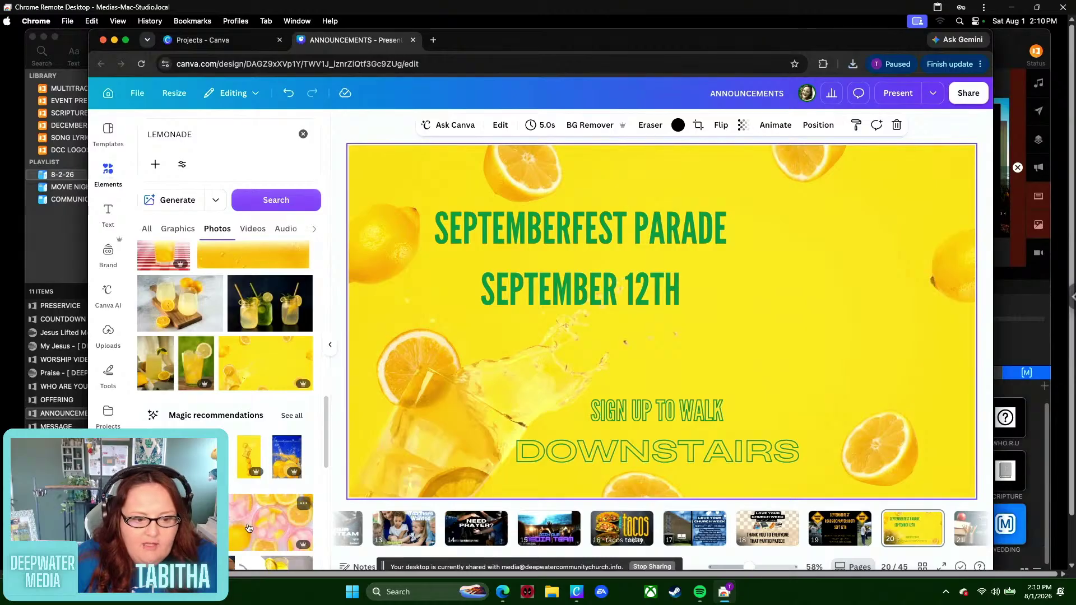
pyautogui.scroll(-2, 250, 528)
pyautogui.scroll(-3, 249, 528)
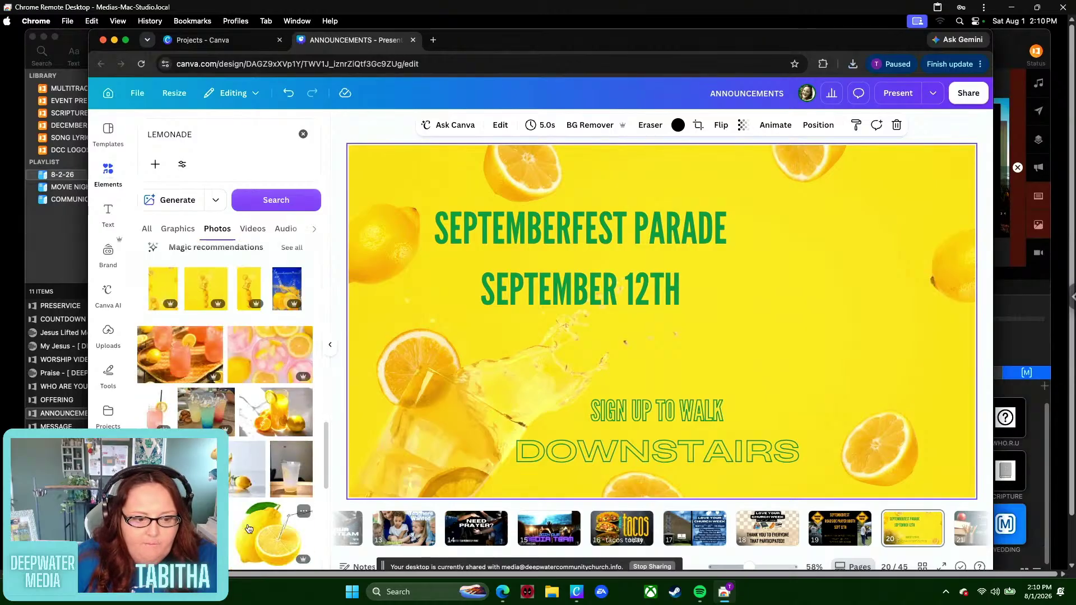
pyautogui.scroll(-3, 249, 528)
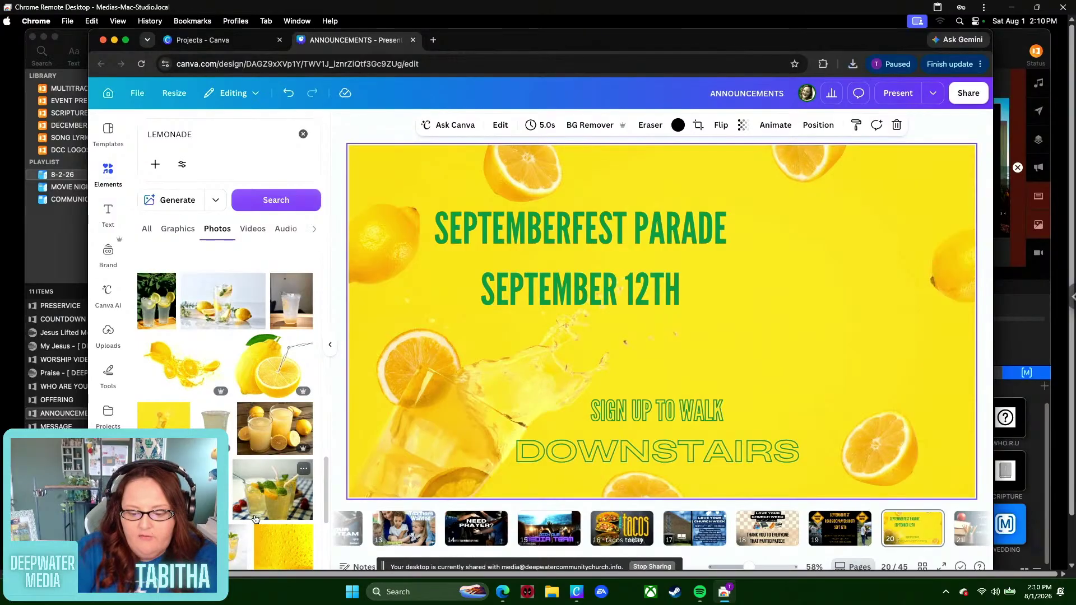
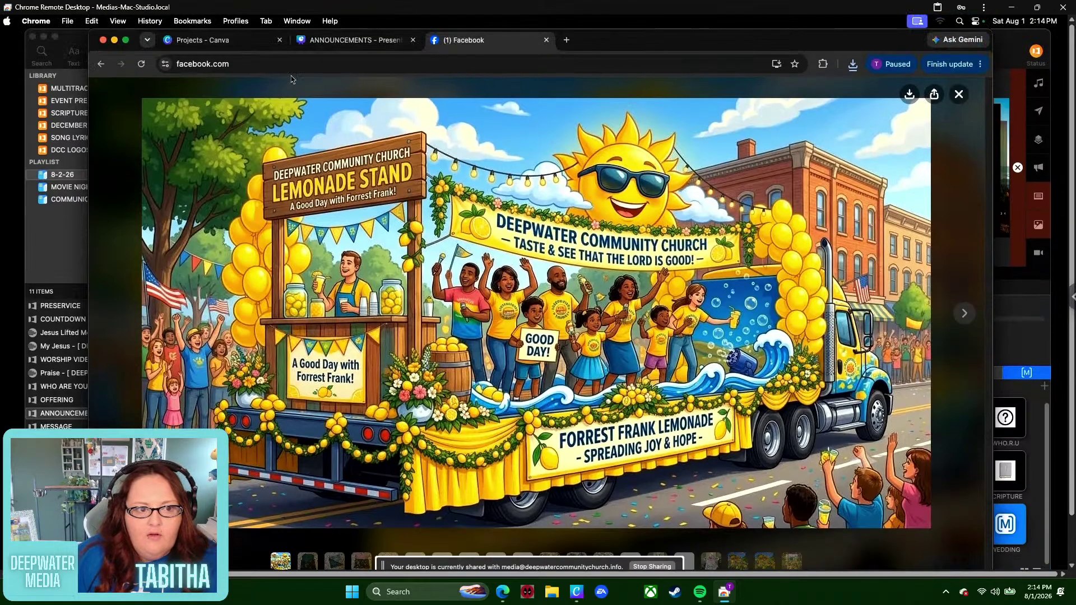
pyautogui.click(224, 45)
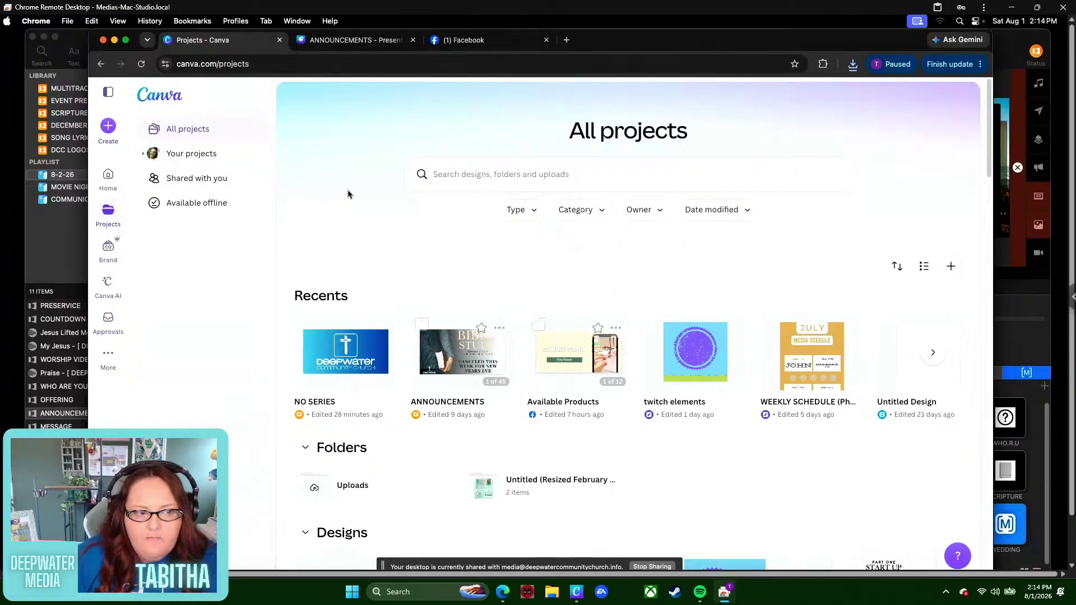
pyautogui.click(309, 43)
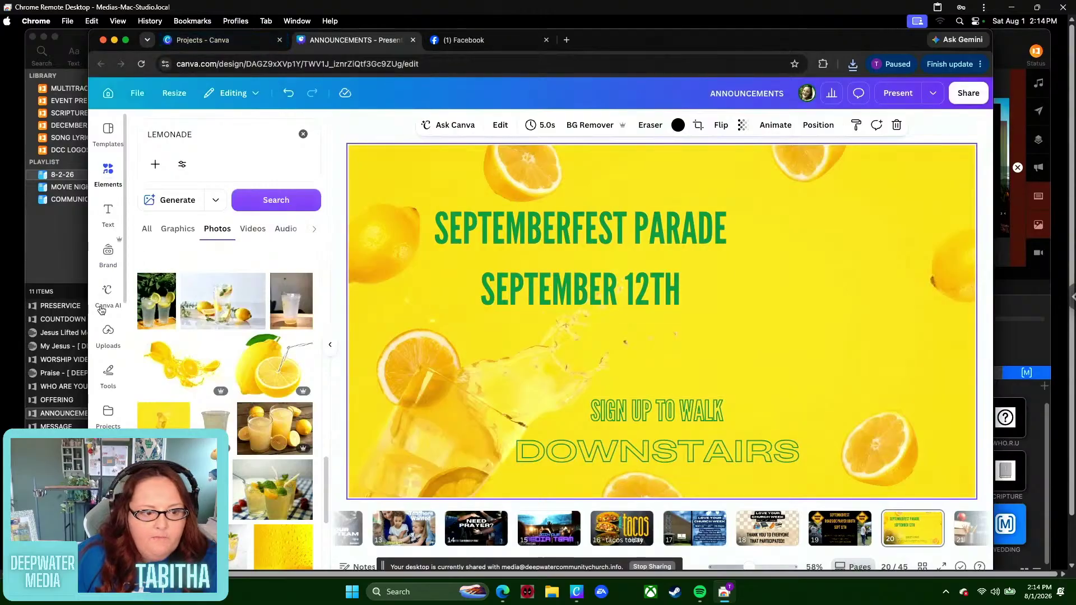
pyautogui.click(104, 335)
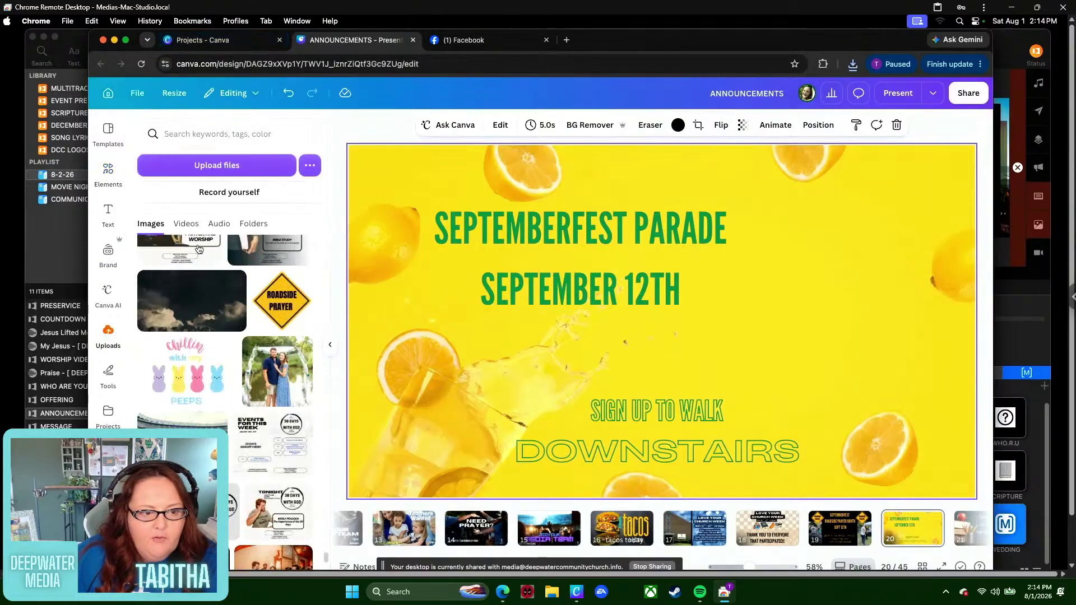
pyautogui.click(214, 175)
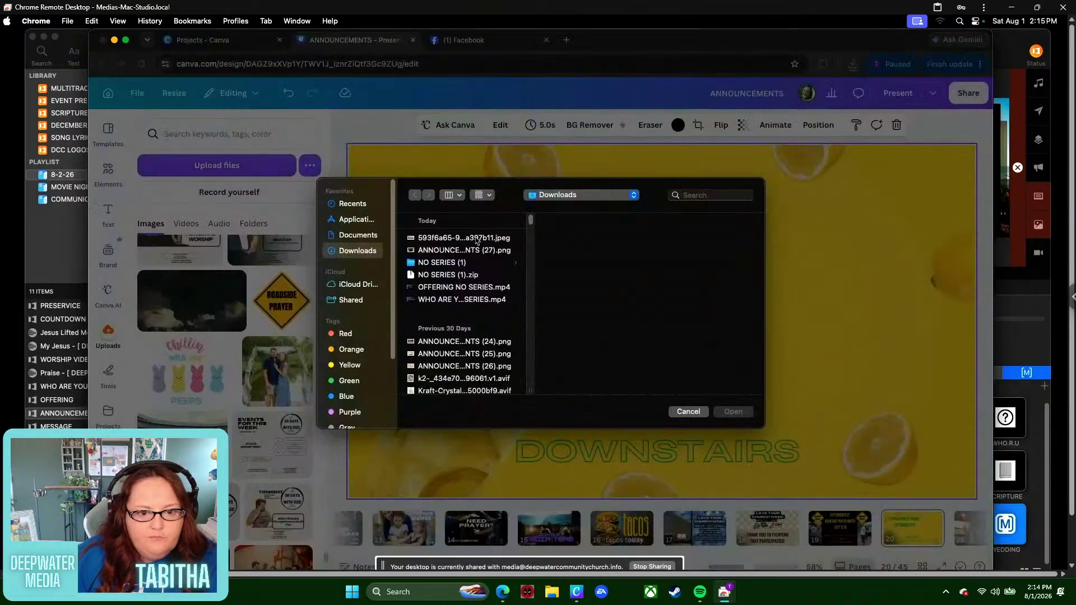
pyautogui.click(477, 240)
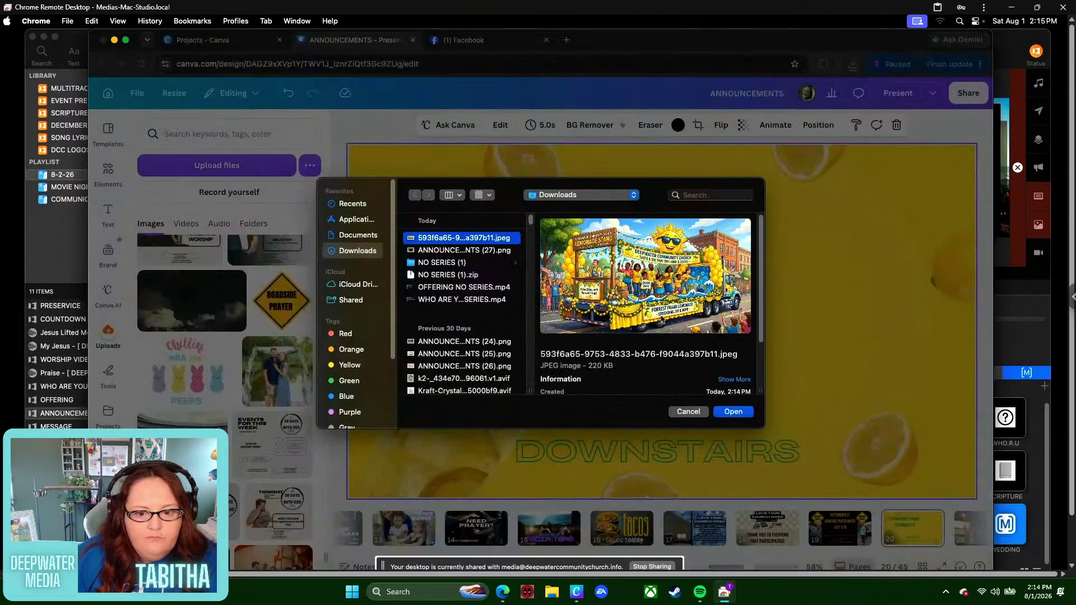
pyautogui.click(730, 412)
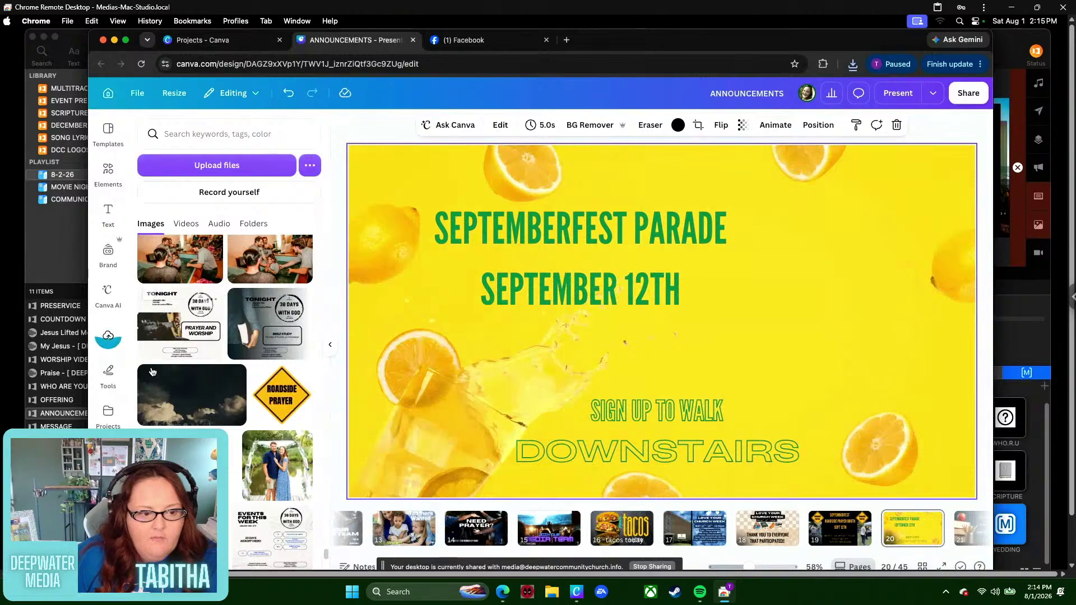
# - Add the uploaded parade float picture to page 20, shrink it to about 701 × 383 and place it beside the lemonade splash
pyautogui.scroll(20, 152, 373)
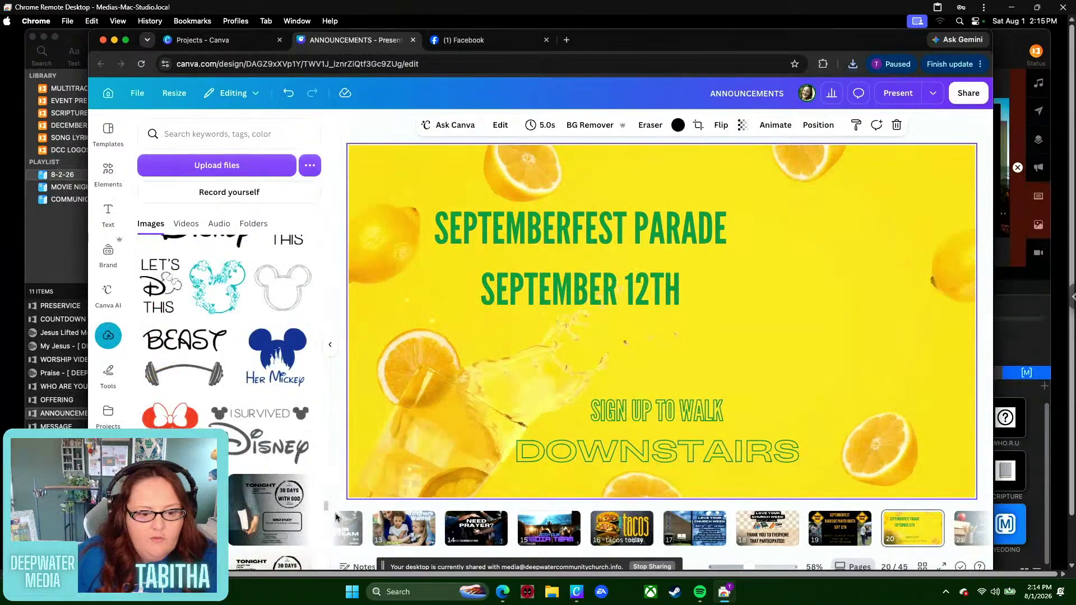
pyautogui.moveTo(326, 506); pyautogui.dragTo(326, 242)
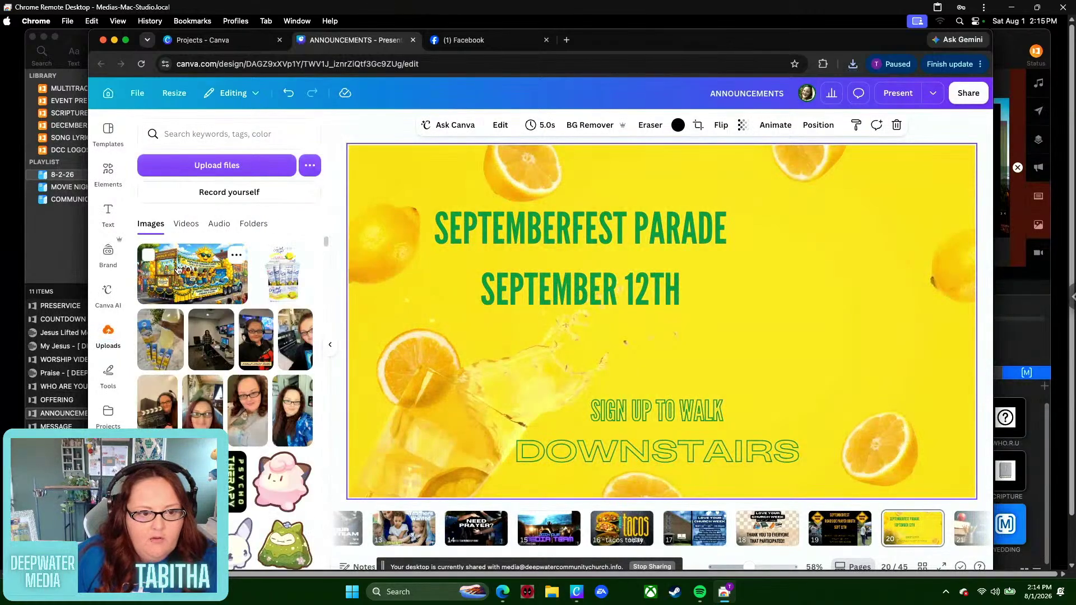
pyautogui.click(178, 270)
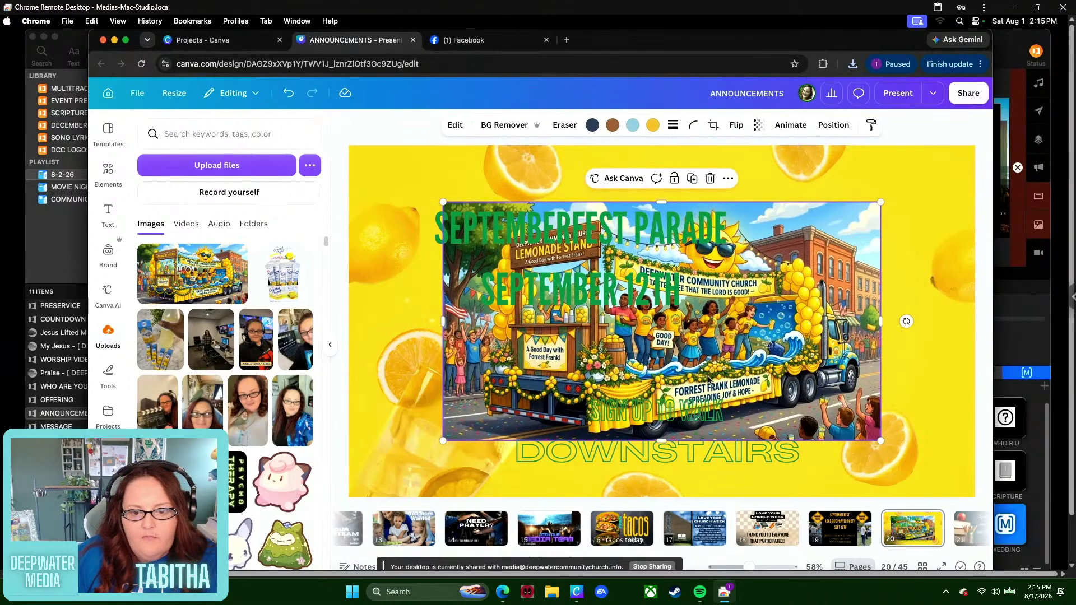
pyautogui.moveTo(710, 381); pyautogui.dragTo(754, 380)
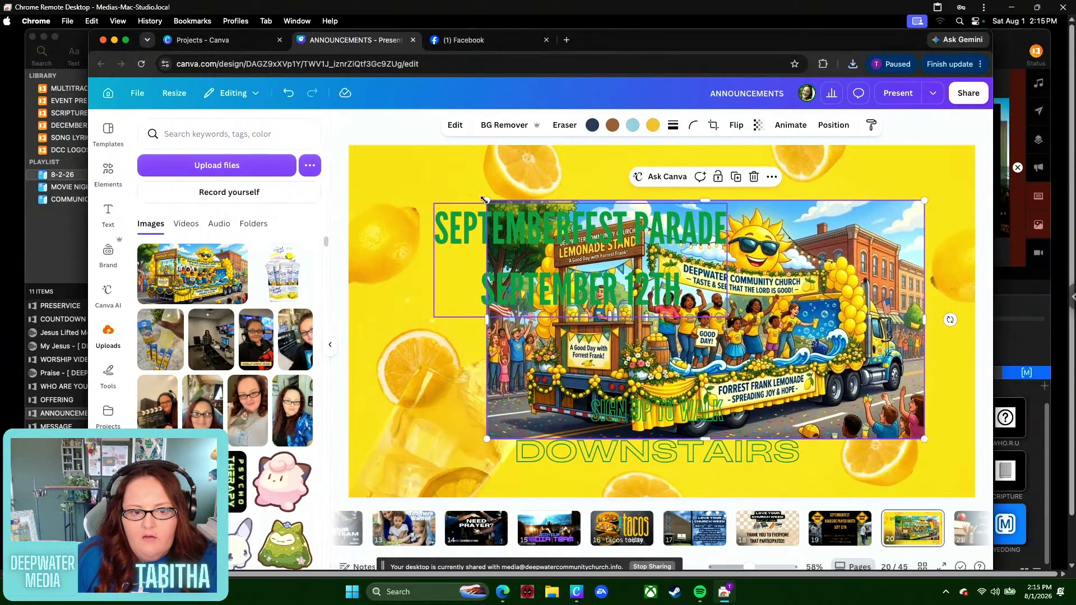
pyautogui.moveTo(485, 200); pyautogui.dragTo(712, 286)
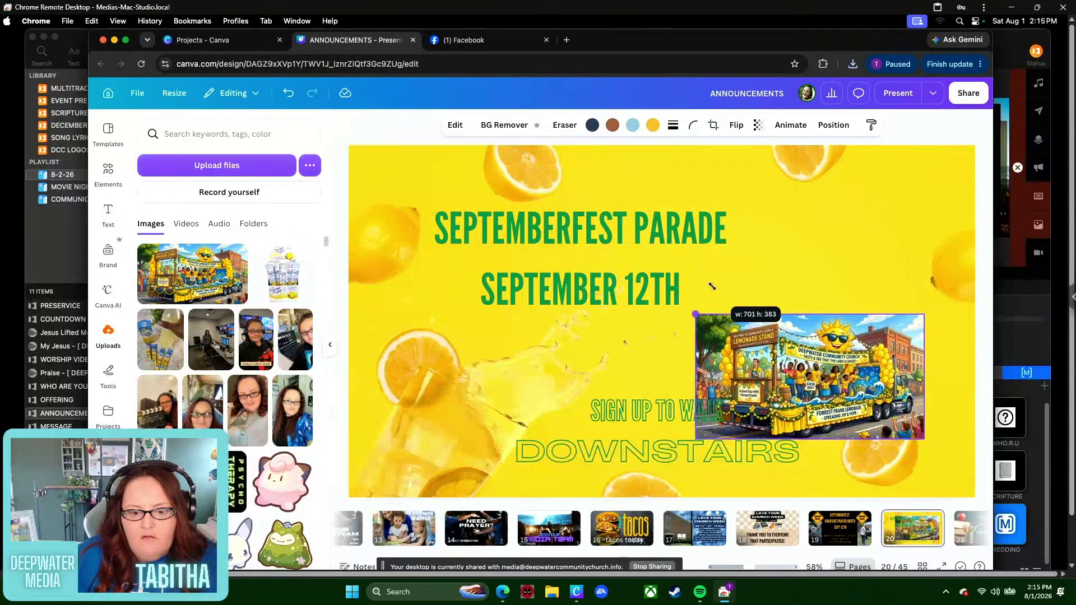
pyautogui.moveTo(771, 394); pyautogui.dragTo(808, 361)
# - Widen the SEPTEMBERFEST PARADE text box and remove its line break so title and date share one line
pyautogui.click(696, 262)
pyautogui.doubleClick(726, 262)
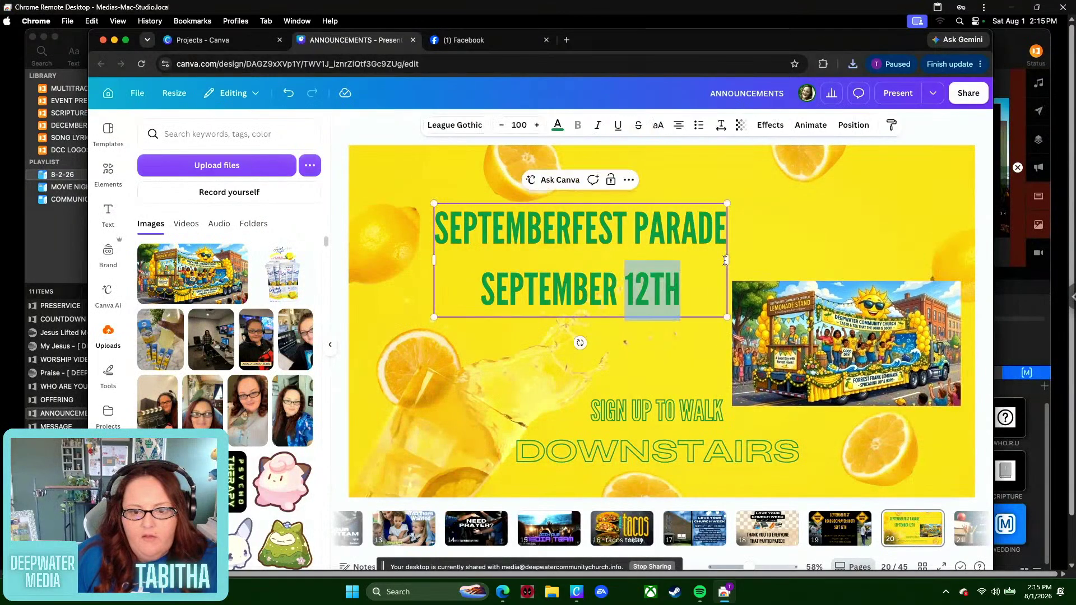
pyautogui.moveTo(729, 260); pyautogui.dragTo(913, 260)
pyautogui.click(557, 291)
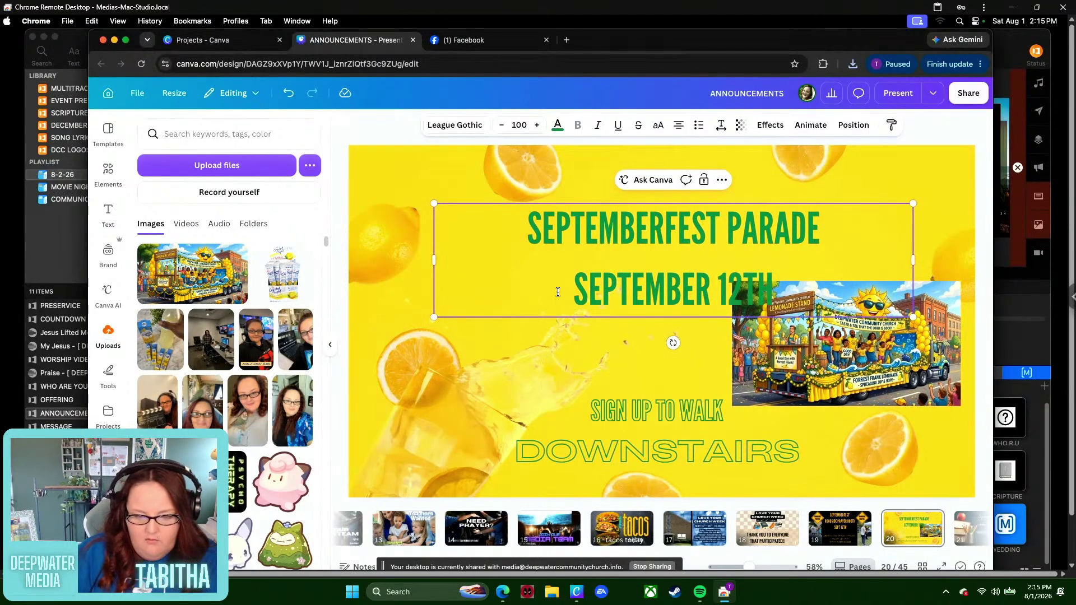
pyautogui.press('BackSpace')
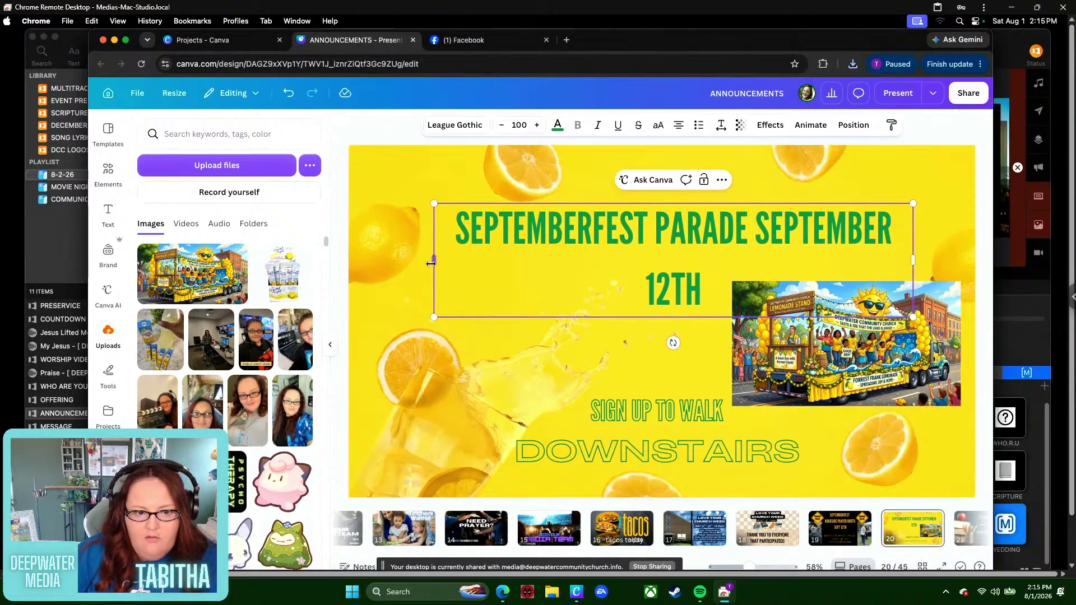
pyautogui.moveTo(431, 264); pyautogui.dragTo(369, 263)
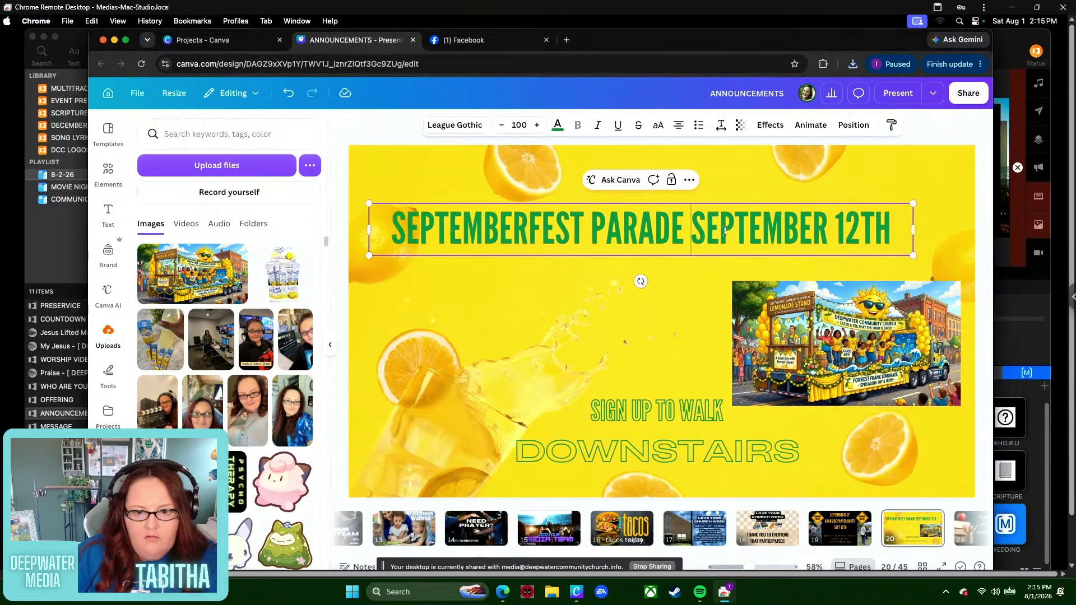
# - Delete SEPTEMBER 12TH from the parade title and move the heading up, centered near the page's upper edge
pyautogui.tripleClick(725, 231)
pyautogui.moveTo(891, 230); pyautogui.dragTo(696, 236)
pyautogui.press('BackSpace')
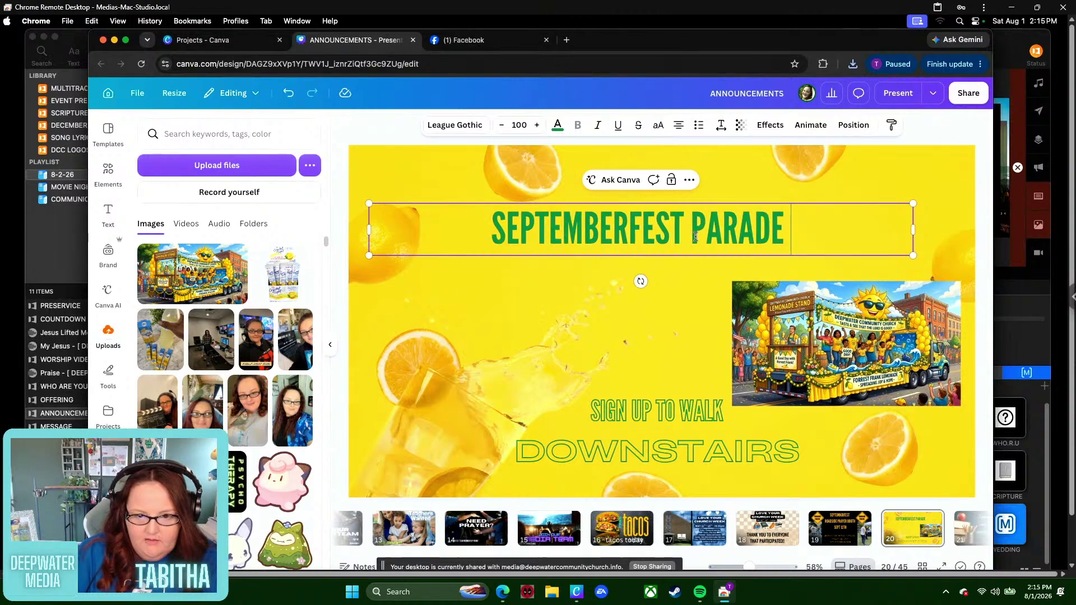
pyautogui.click(683, 301)
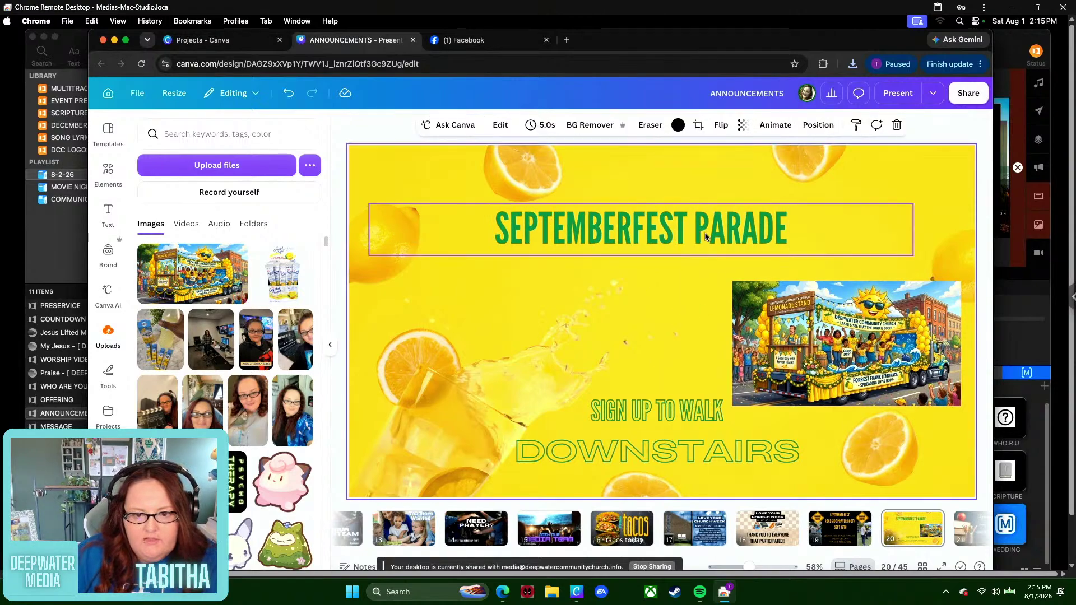
pyautogui.moveTo(708, 237); pyautogui.dragTo(726, 196)
# - Enlarge the float picture and center it beneath the title, with the sign-up text moved just below the picture
pyautogui.moveTo(851, 349); pyautogui.dragTo(595, 285)
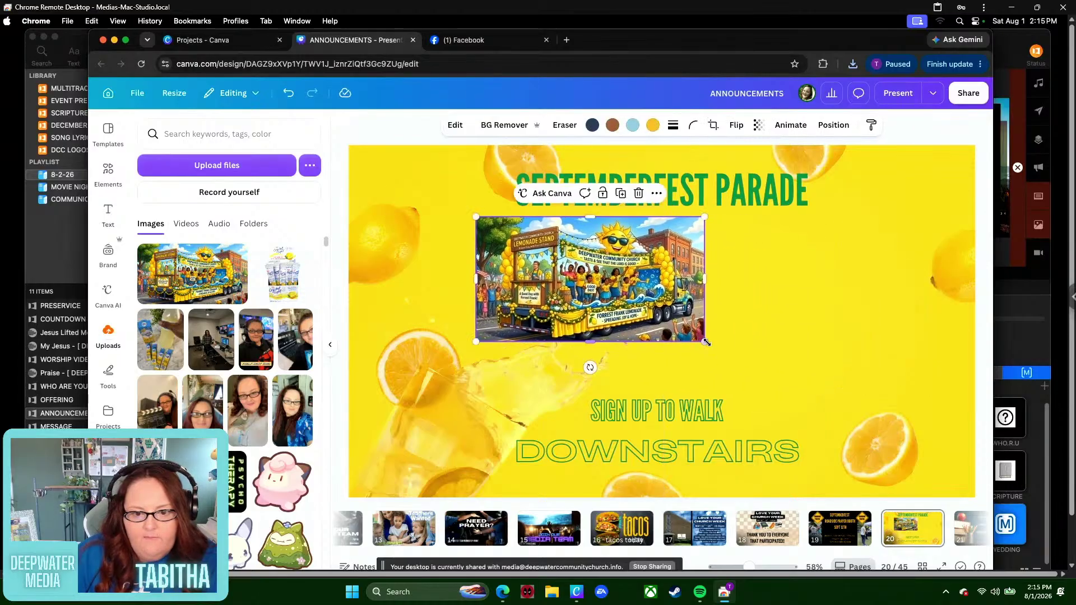
pyautogui.moveTo(707, 343)
pyautogui.mouseDown()
pyautogui.moveTo(834, 412)
pyautogui.moveTo(721, 336)
pyautogui.mouseUp()
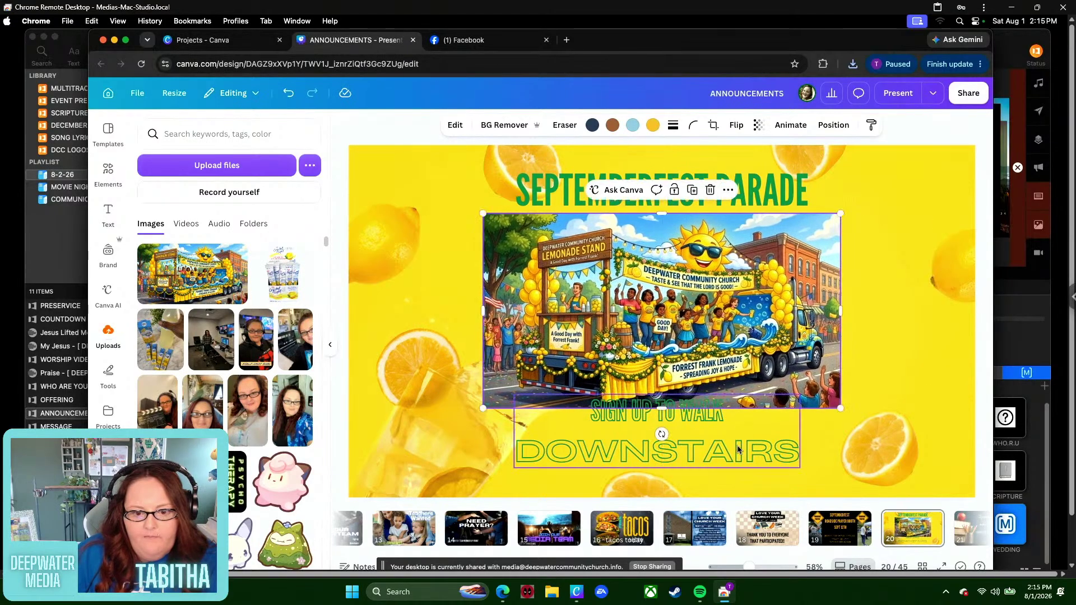
pyautogui.moveTo(724, 449); pyautogui.dragTo(741, 463)
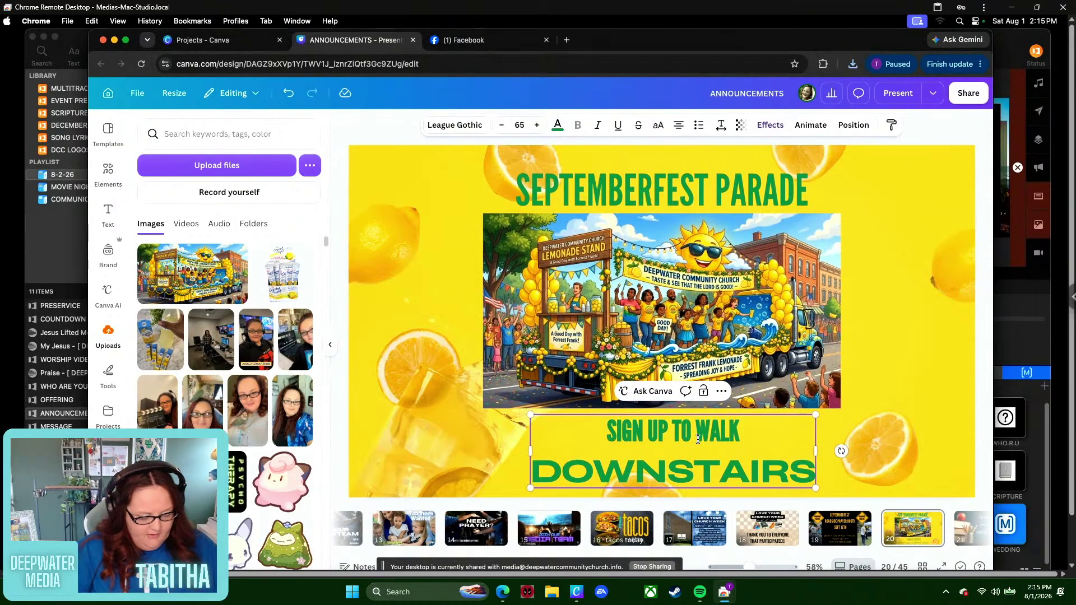
# - Change the first line of the sign-up text to SIGN UP TO DECORATE OR WALK
pyautogui.write('DEC')
pyautogui.press('BackSpace')
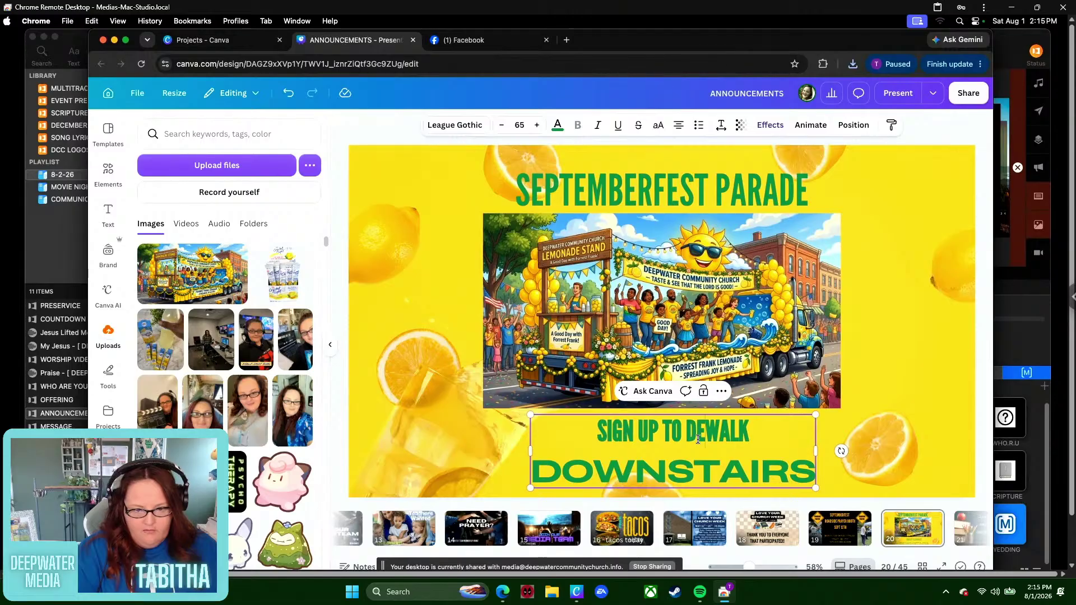
pyautogui.write('CORA')
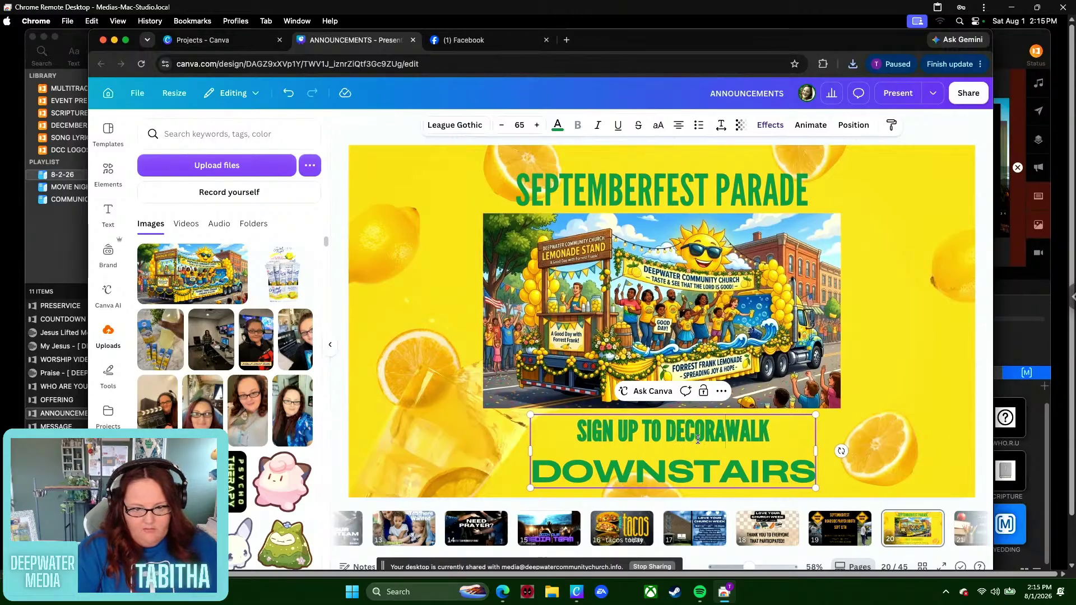
pyautogui.write('TE ')
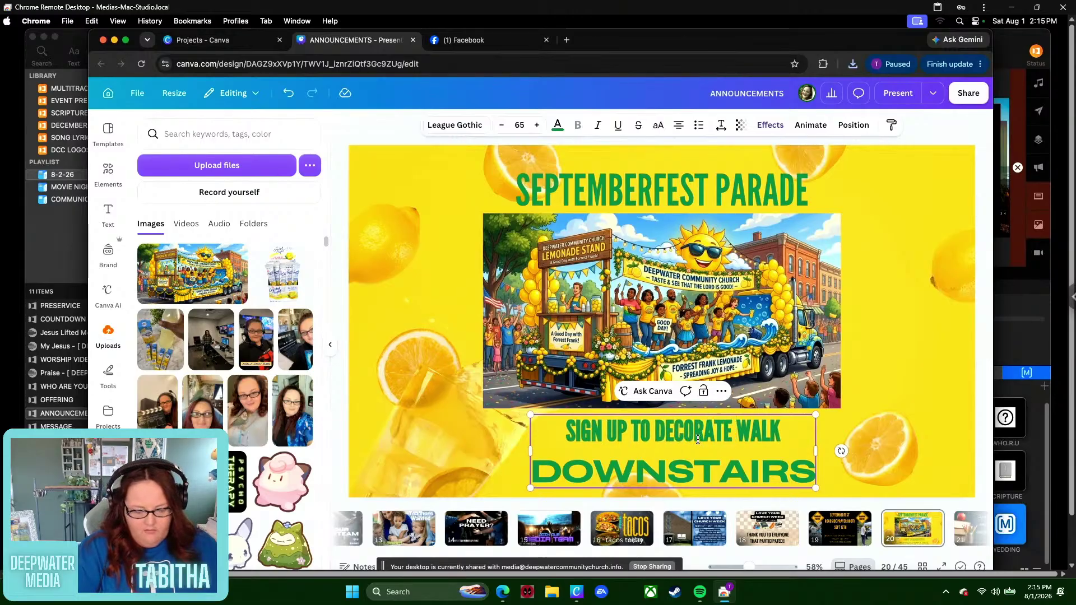
pyautogui.write('AND')
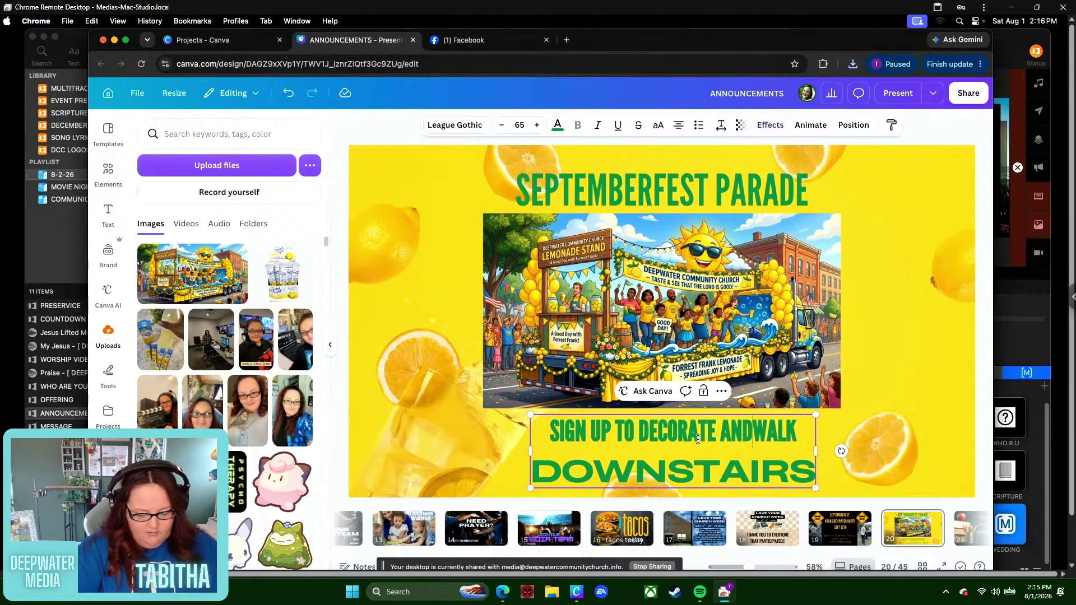
pyautogui.press('BackSpace')
pyautogui.press('BackSpace')
pyautogui.press('BackSpace')
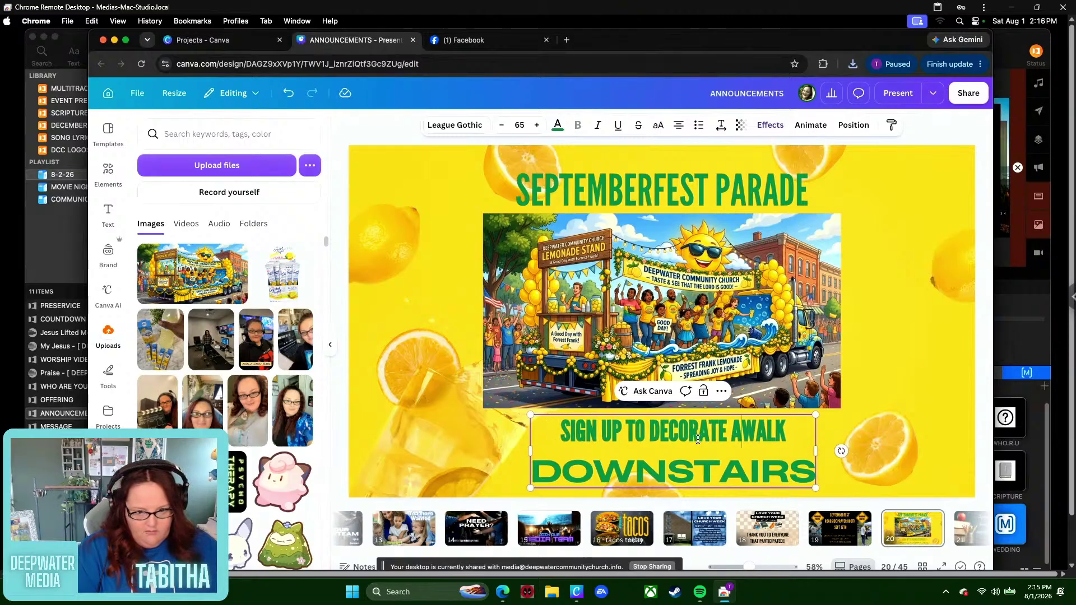
pyautogui.write('OR')
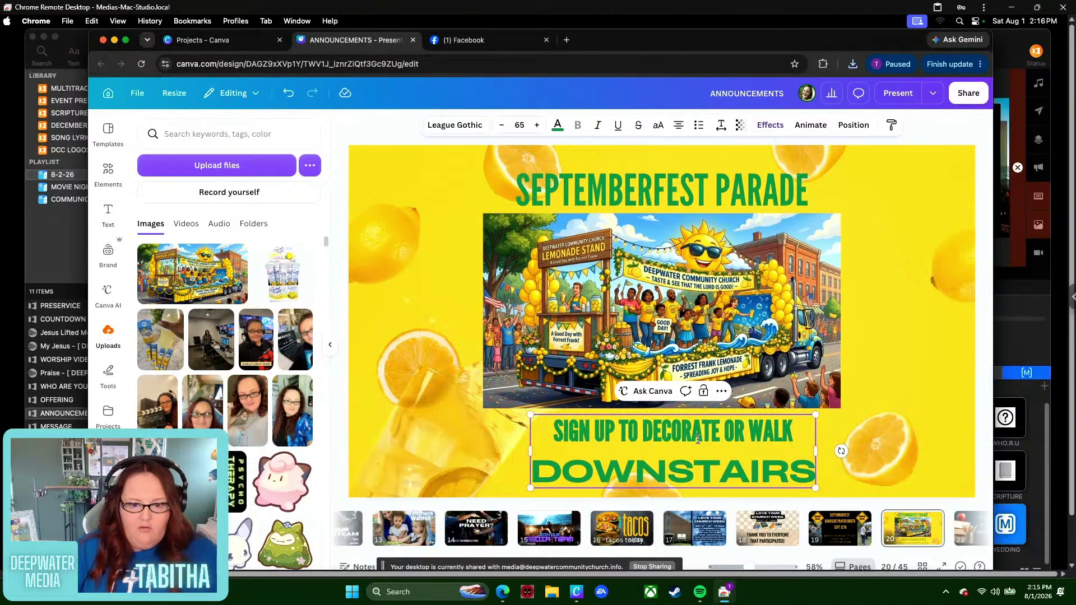
pyautogui.click(905, 439)
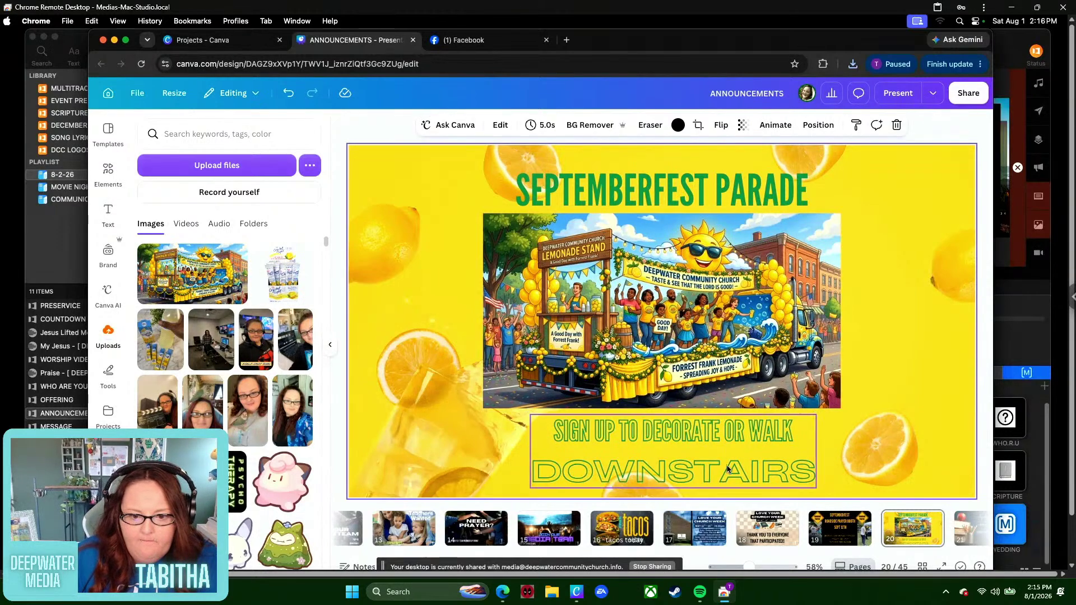
# - Center the sign-up text under the float picture, nudge it toward the page's lower edge, and raise the parade title slightly
pyautogui.moveTo(731, 465); pyautogui.dragTo(715, 467)
pyautogui.moveTo(716, 429); pyautogui.dragTo(717, 429)
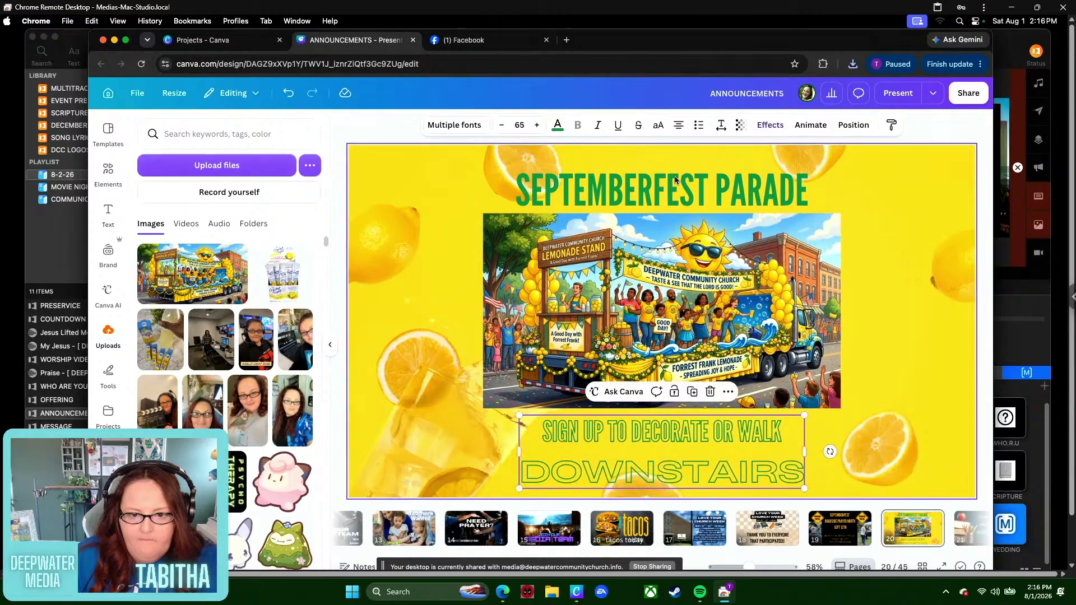
pyautogui.click(676, 189)
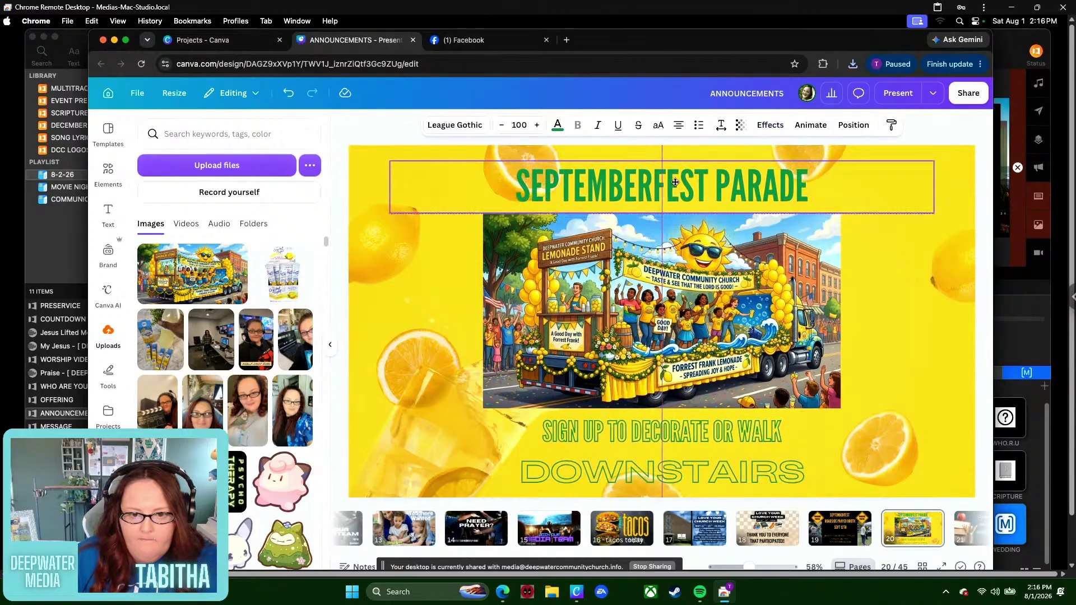
pyautogui.click(695, 435)
pyautogui.moveTo(695, 436); pyautogui.dragTo(693, 441)
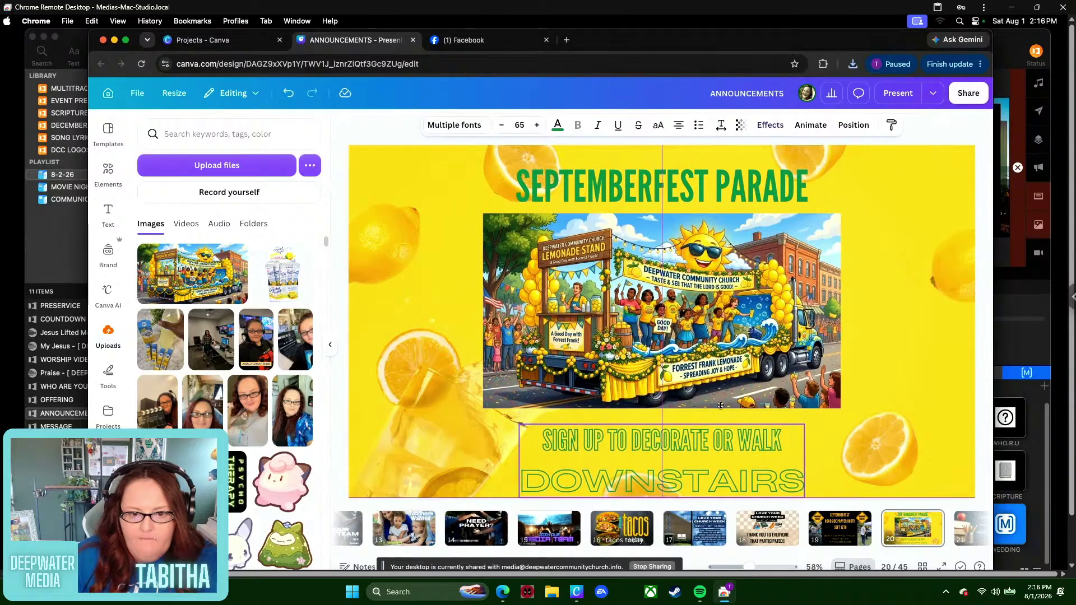
pyautogui.moveTo(721, 404); pyautogui.dragTo(721, 405)
pyautogui.click(880, 284)
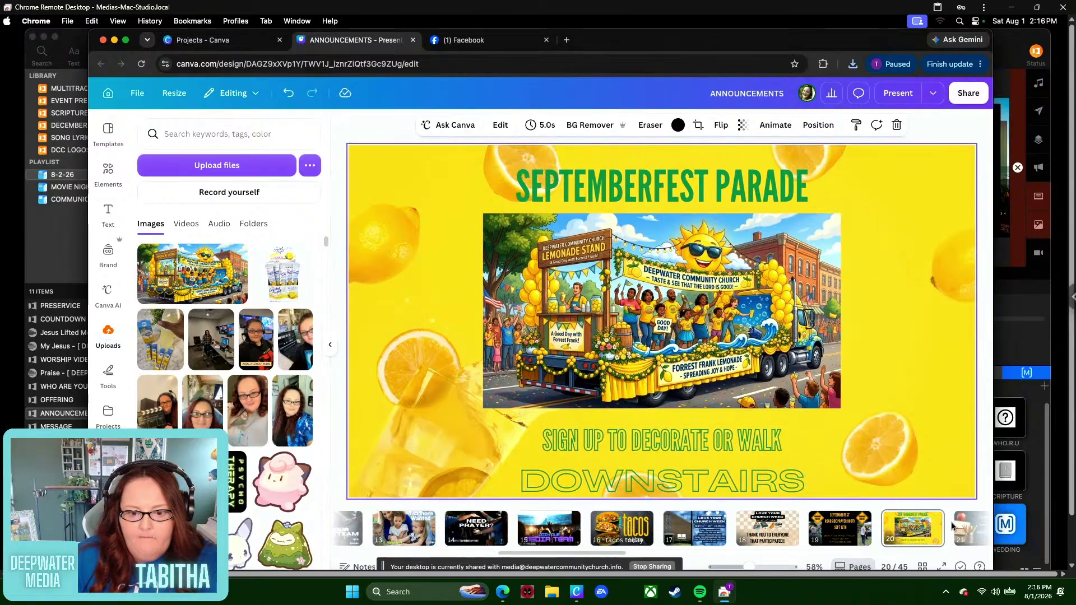
# - Add the yellow liquid-droplet photo from the LEMONADE results to the parade page and make it the page background
pyautogui.click(693, 468)
pyautogui.click(924, 498)
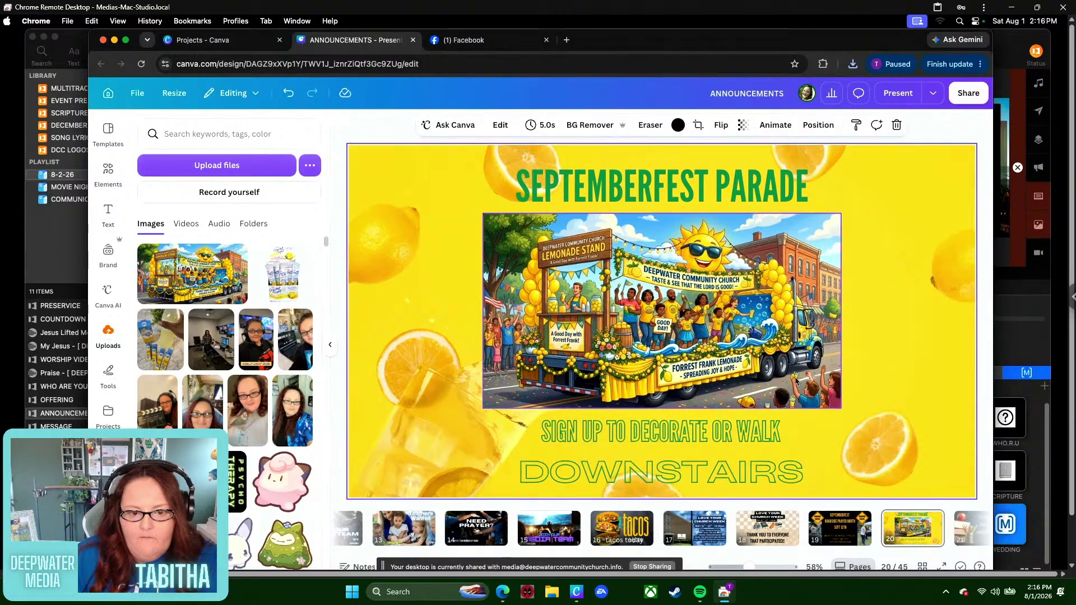
pyautogui.click(108, 171)
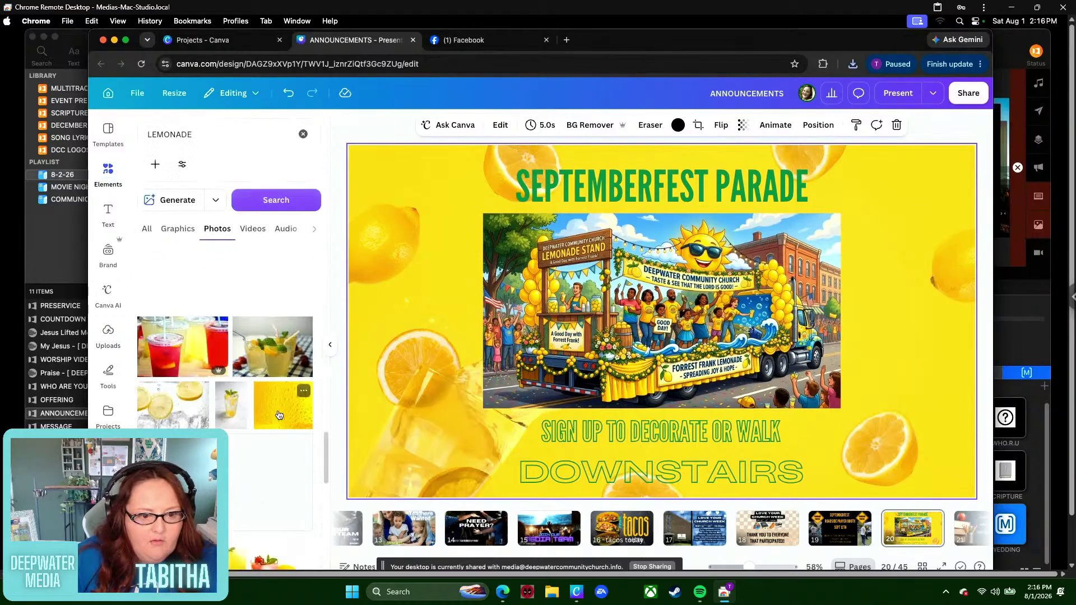
pyautogui.moveTo(284, 403); pyautogui.dragTo(480, 382)
pyautogui.rightClick(552, 355)
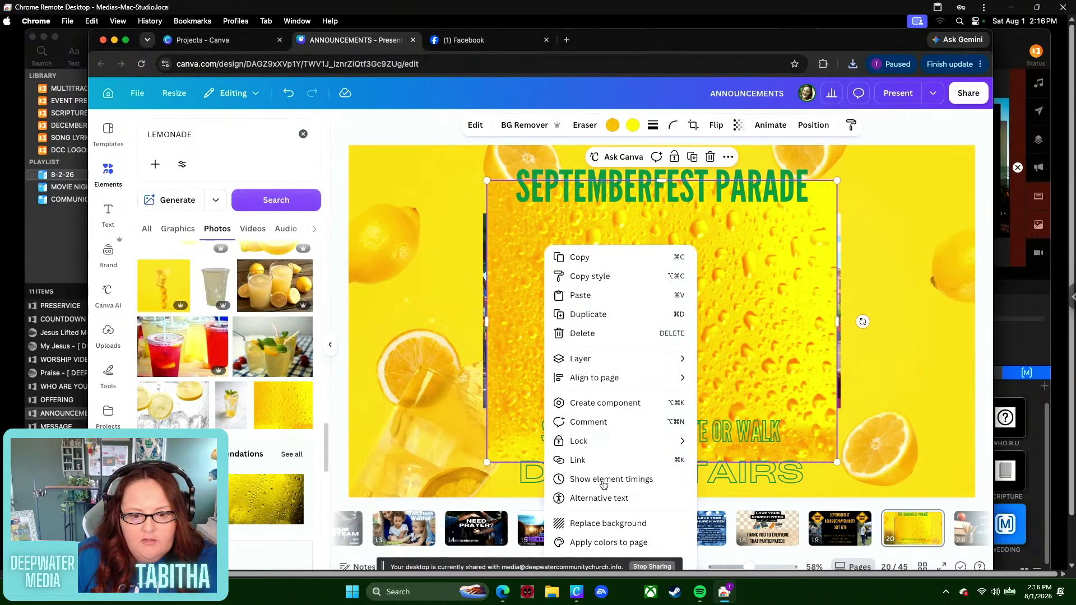
pyautogui.click(603, 522)
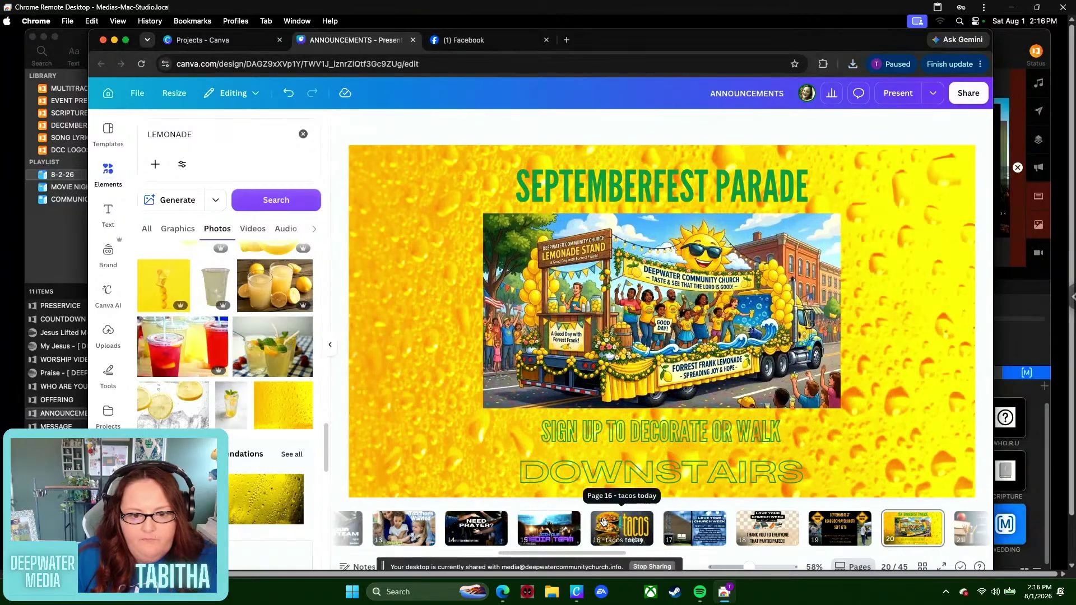
# - Look through more lemonade photos, and search the photo library for YELLOW instead
pyautogui.scroll(-5, 226, 420)
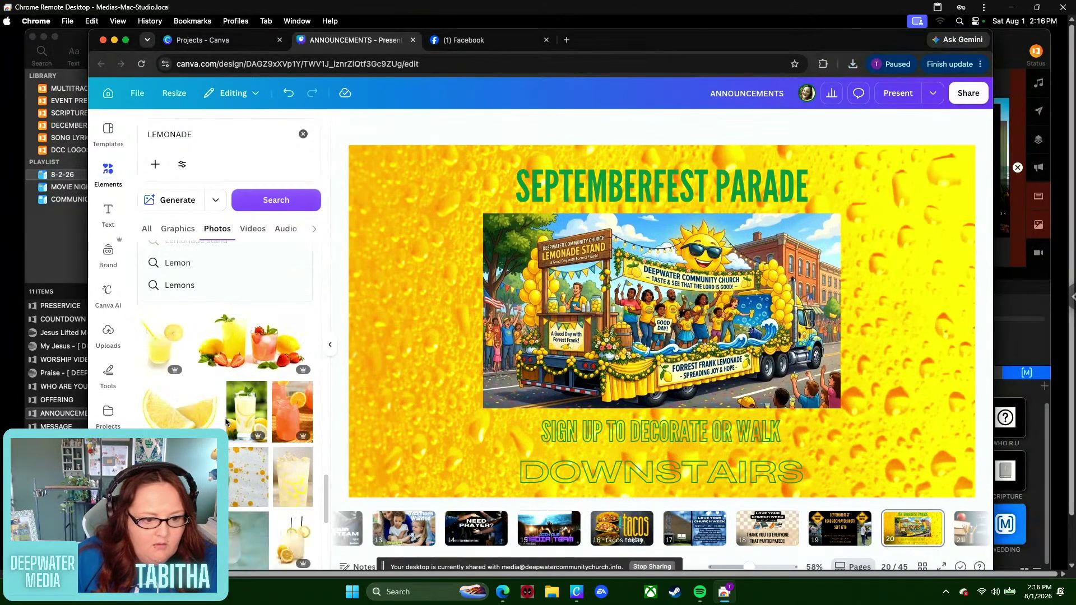
pyautogui.scroll(-5, 226, 421)
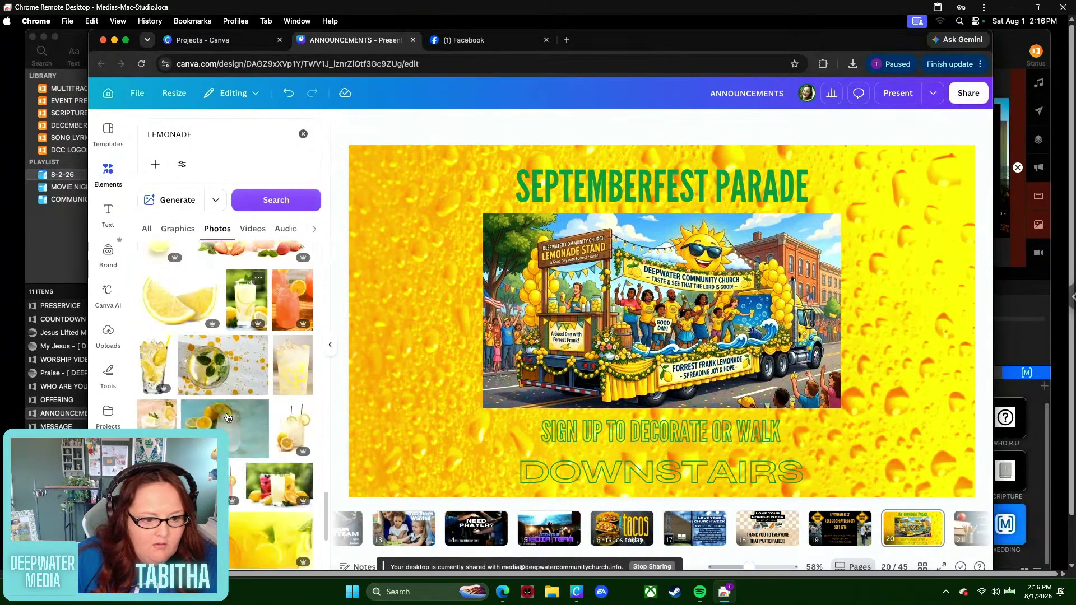
pyautogui.click(232, 136)
pyautogui.doubleClick(229, 136)
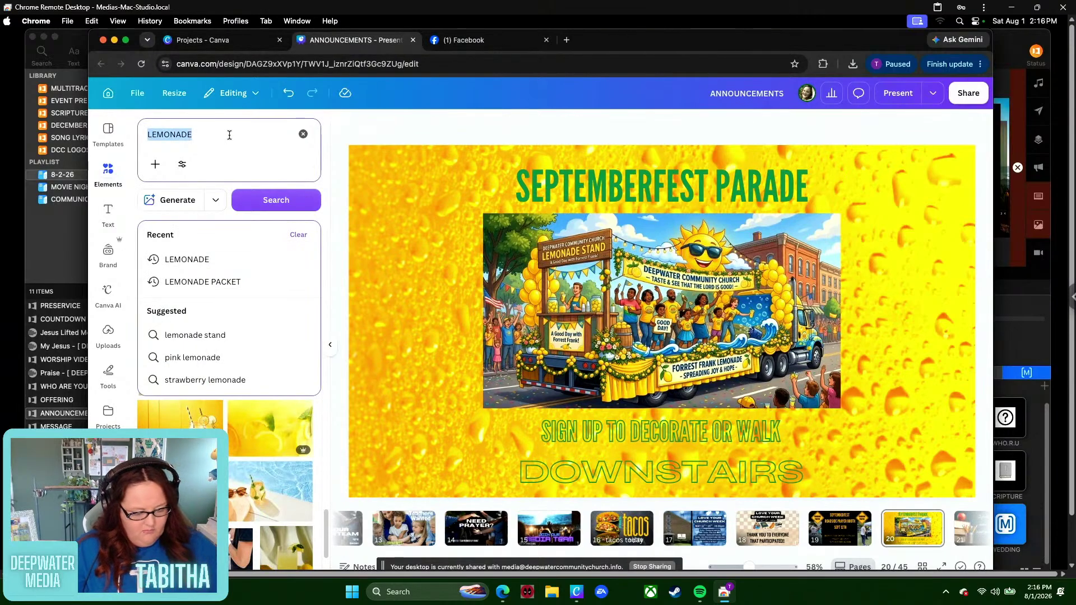
pyautogui.write('YELLO')
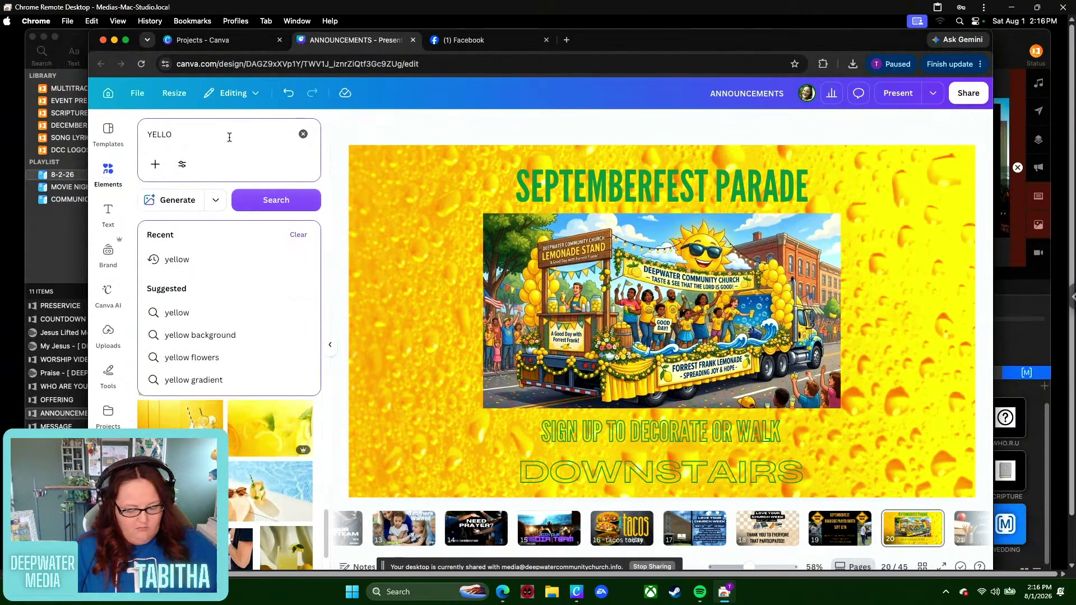
pyautogui.write('W')
pyautogui.press('Return')
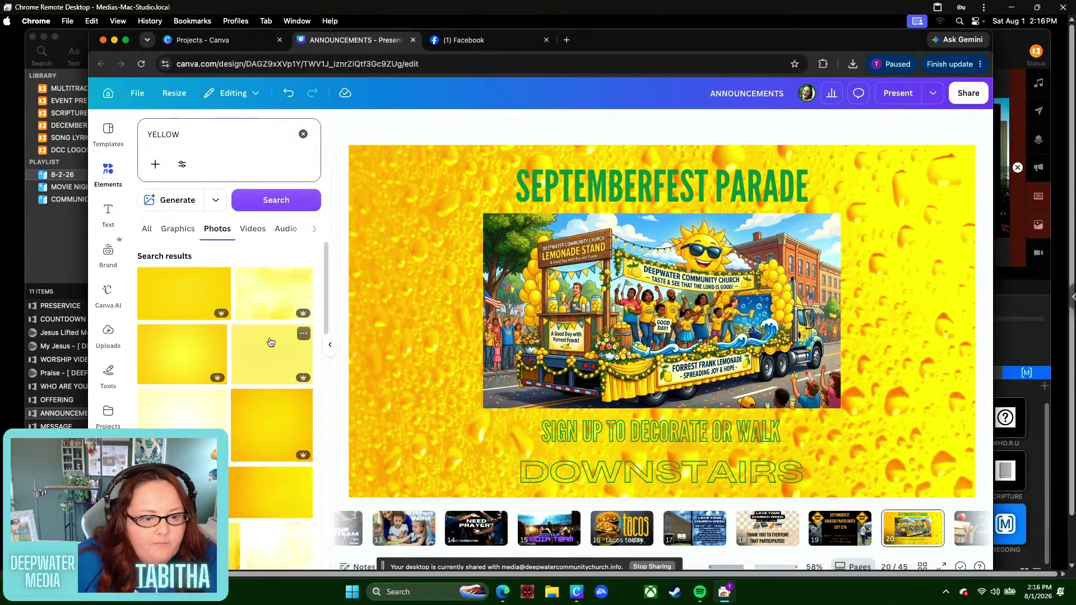
# - Replace the slide's water-drop background with the plain yellow gradient photo from the YELLOW search results
pyautogui.scroll(-1, 271, 343)
pyautogui.scroll(-3, 218, 313)
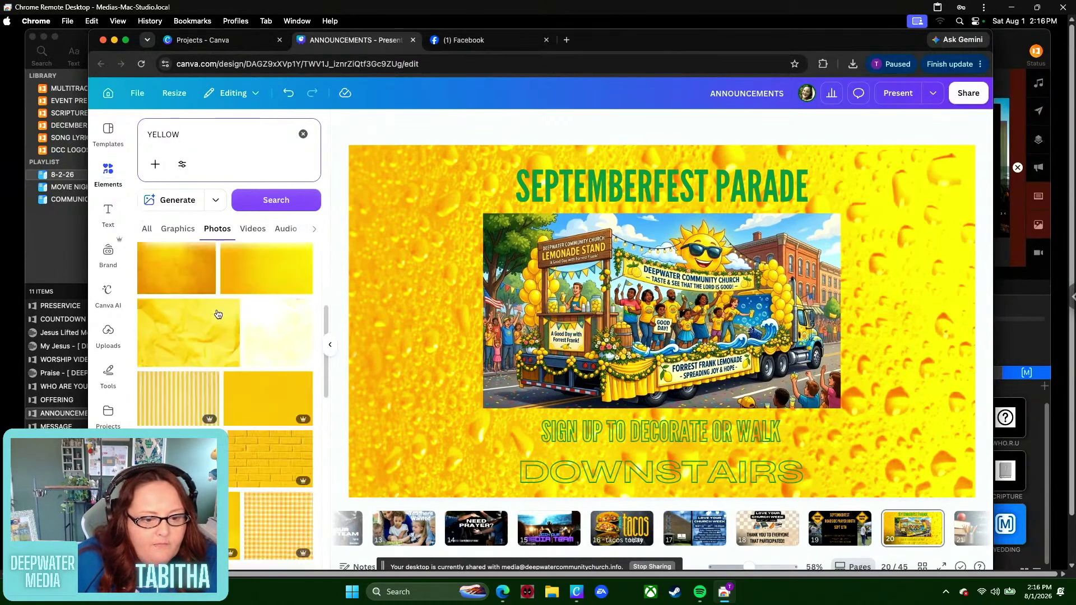
pyautogui.scroll(5, 244, 466)
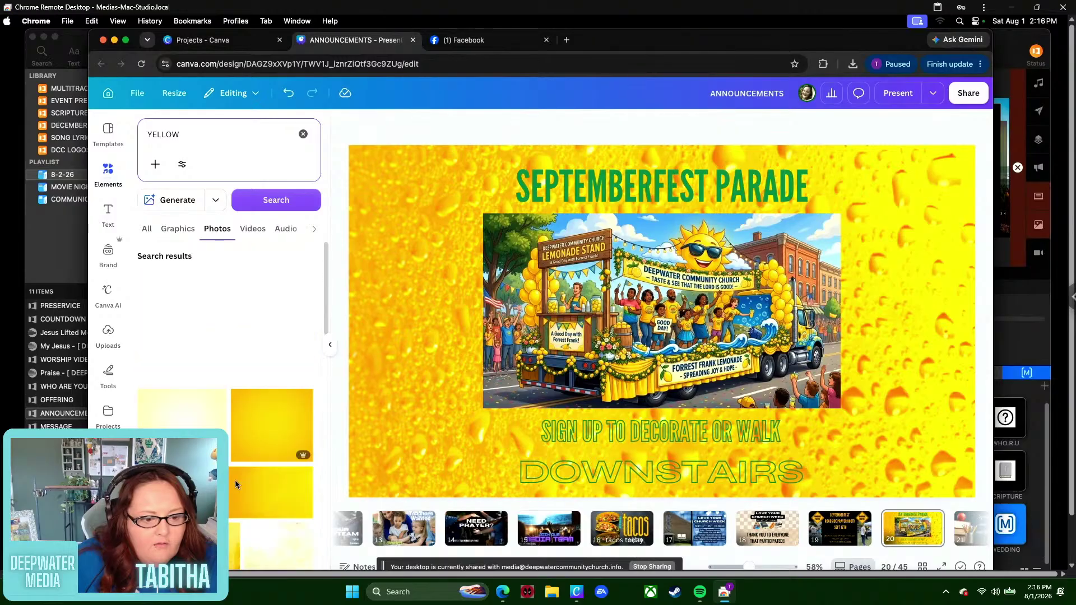
pyautogui.click(185, 357)
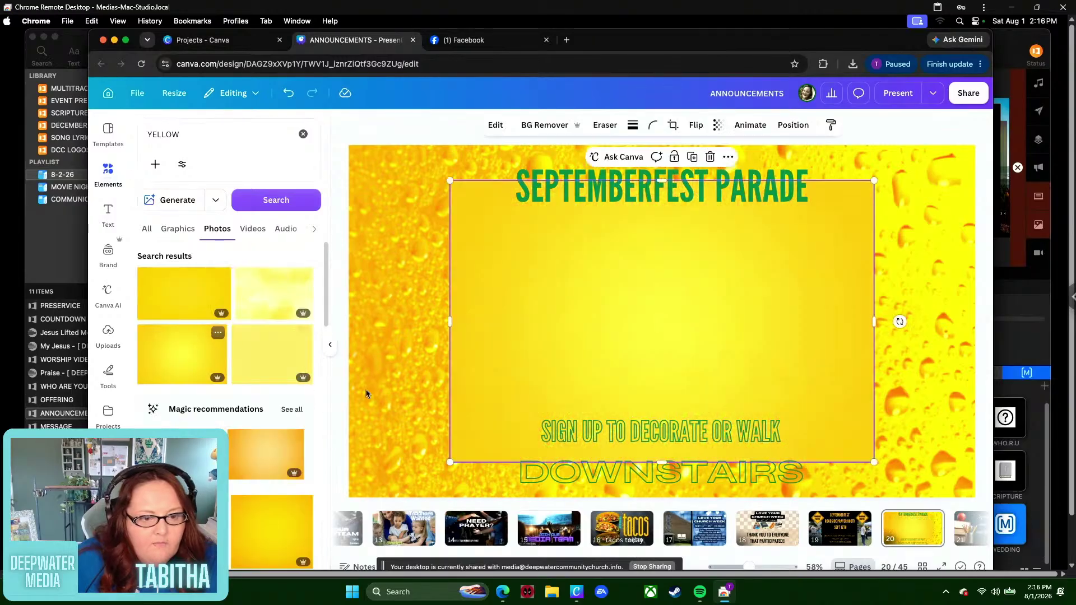
pyautogui.rightClick(500, 352)
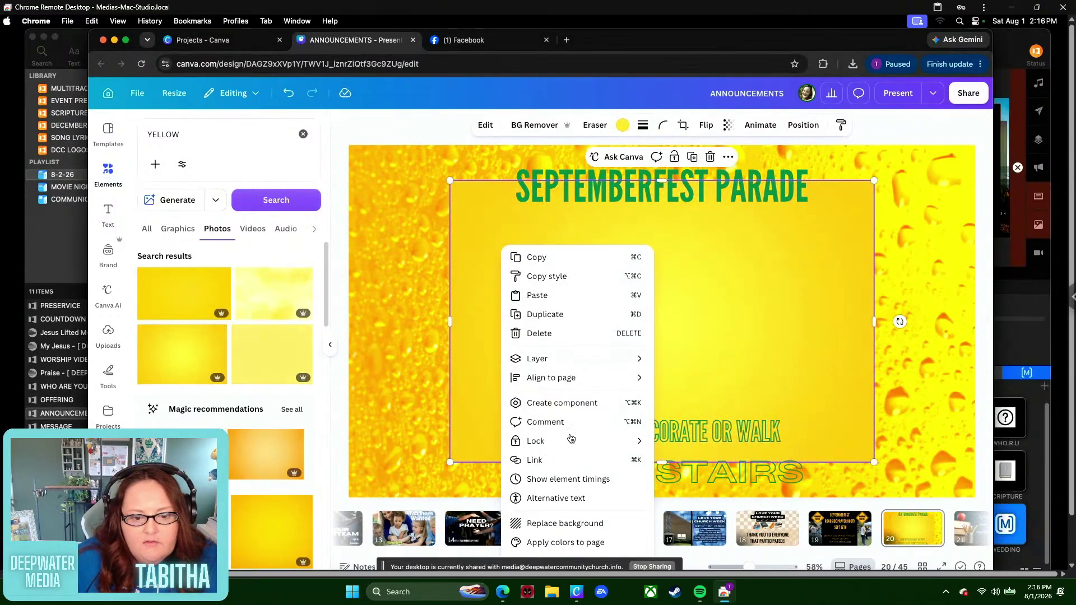
pyautogui.click(571, 522)
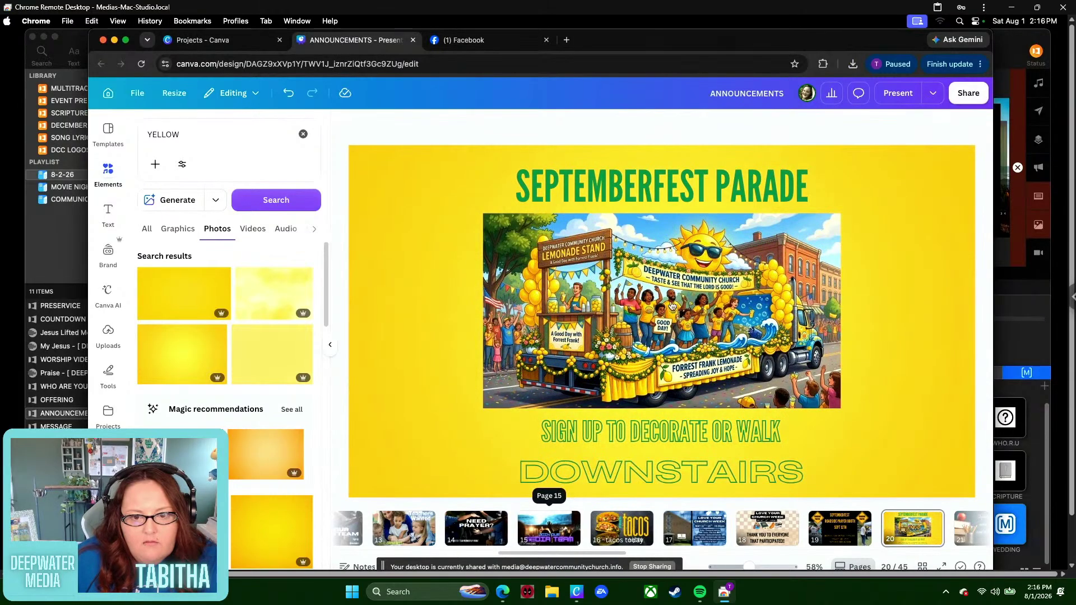
pyautogui.click(743, 186)
pyautogui.moveTo(739, 181); pyautogui.dragTo(737, 181)
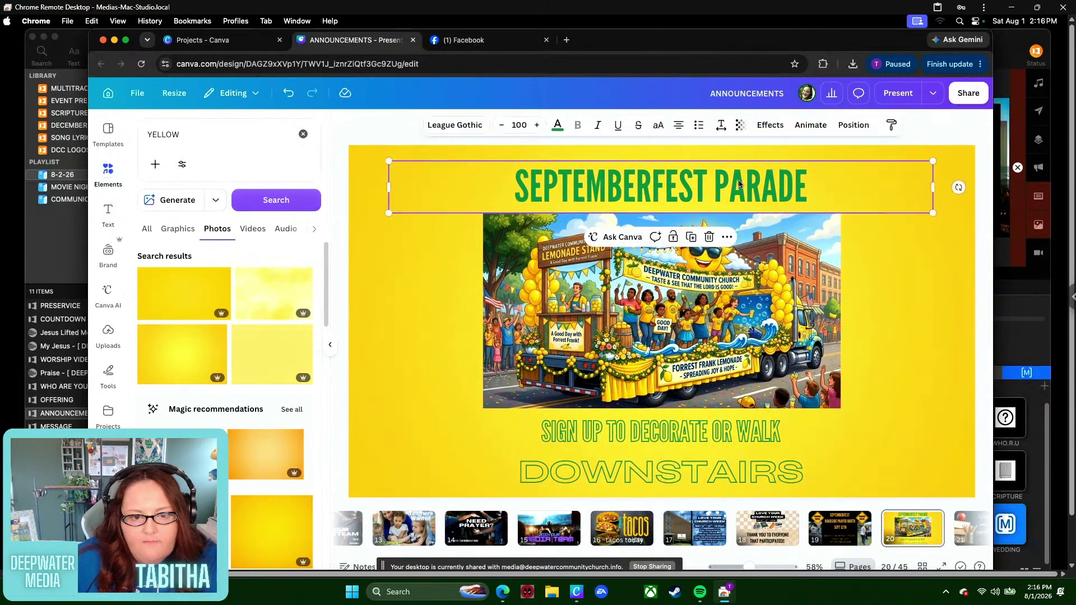
pyautogui.click(737, 181)
pyautogui.click(855, 272)
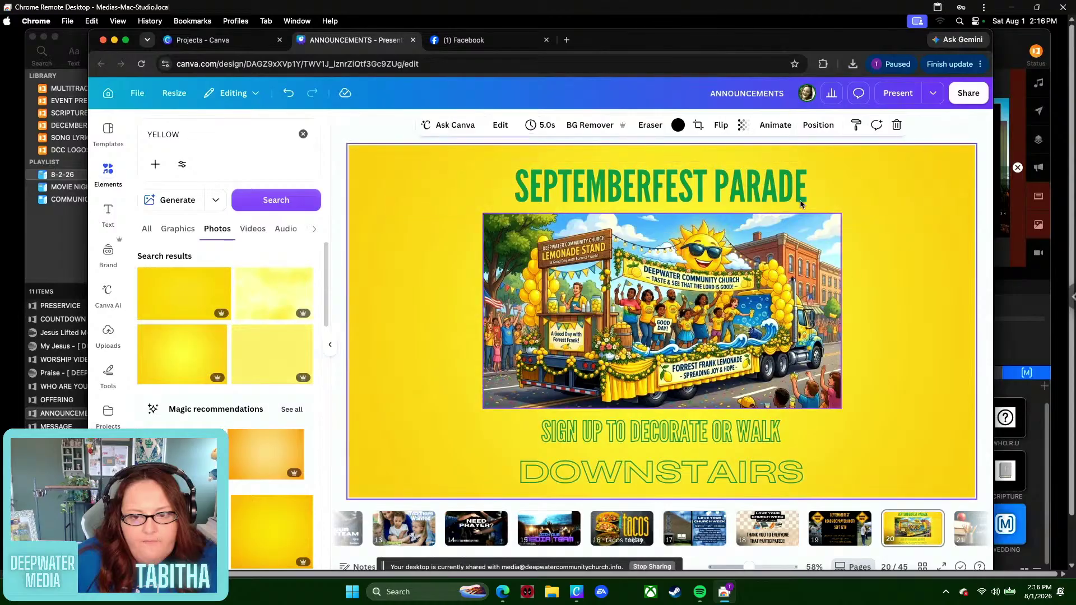
pyautogui.click(786, 204)
pyautogui.moveTo(784, 203); pyautogui.dragTo(784, 196)
pyautogui.click(712, 290)
# - Move the sign-up text to the slide's lower left, duplicate it, and place the copy at the lower right
pyautogui.moveTo(615, 433); pyautogui.dragTo(488, 426)
pyautogui.click(488, 424)
pyautogui.click(785, 471)
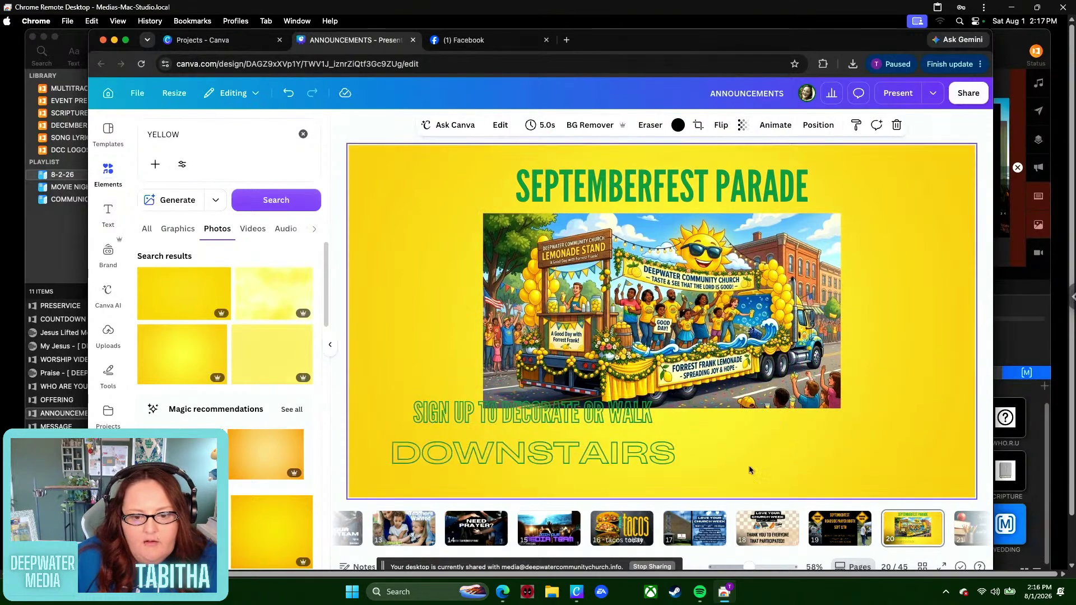
pyautogui.click(630, 446)
pyautogui.click(563, 373)
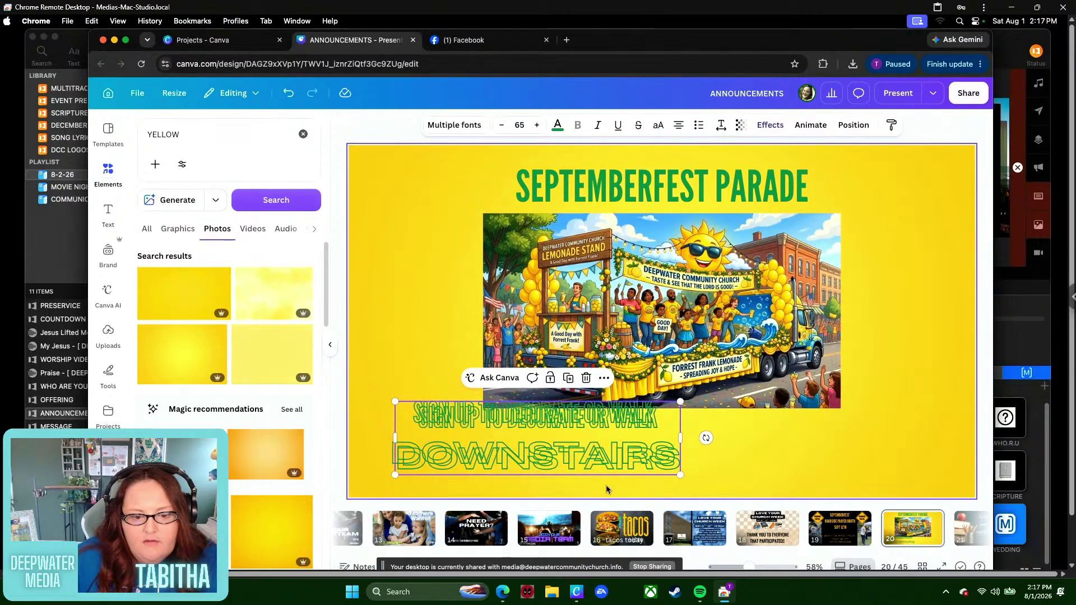
# - Narrow the left sign-up text, move it beside the float picture, and reduce its wording to SIGN UP TO DECORATE OR WALK
pyautogui.click(498, 437)
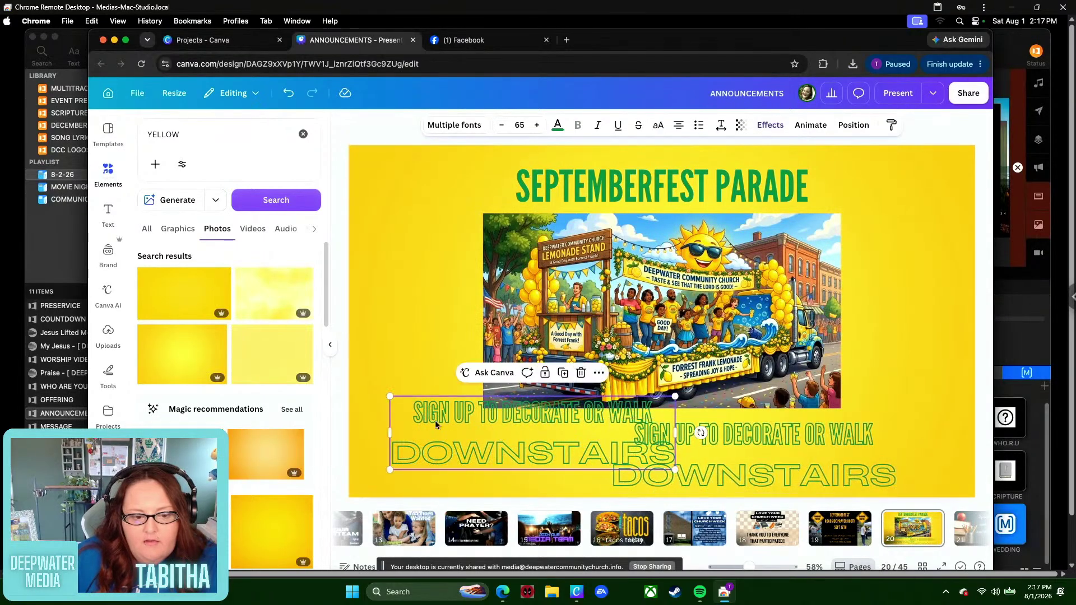
pyautogui.moveTo(391, 432); pyautogui.dragTo(407, 302)
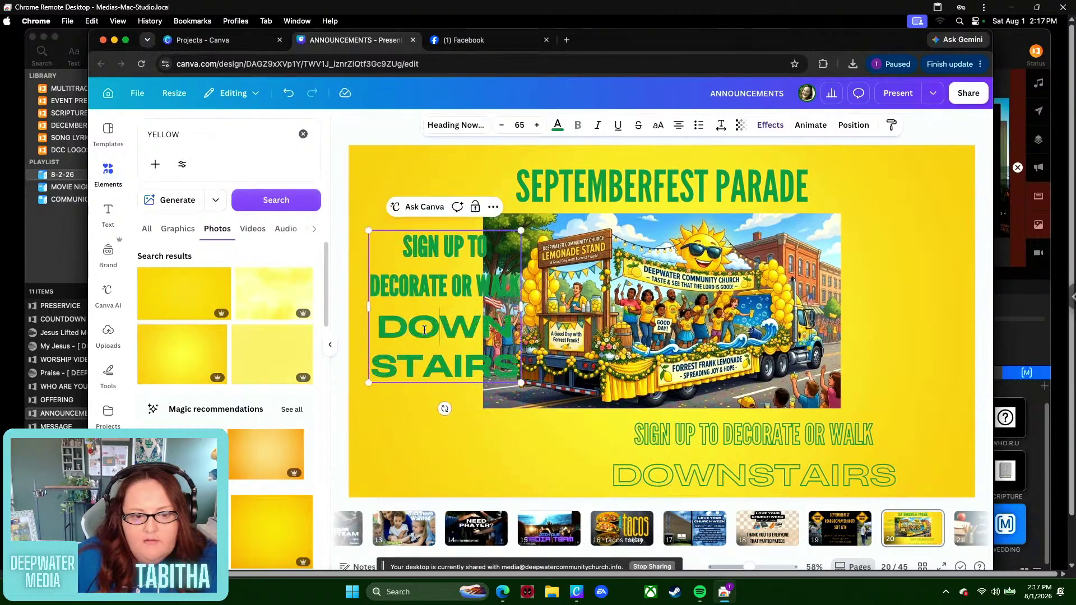
pyautogui.doubleClick(424, 331)
pyautogui.press('BackSpace')
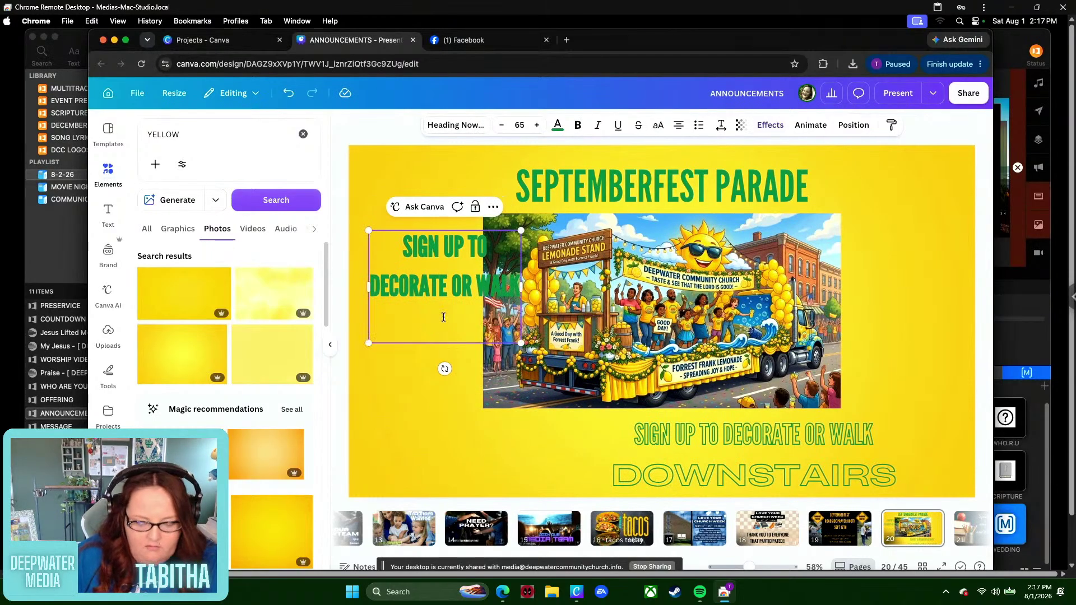
pyautogui.press('Escape')
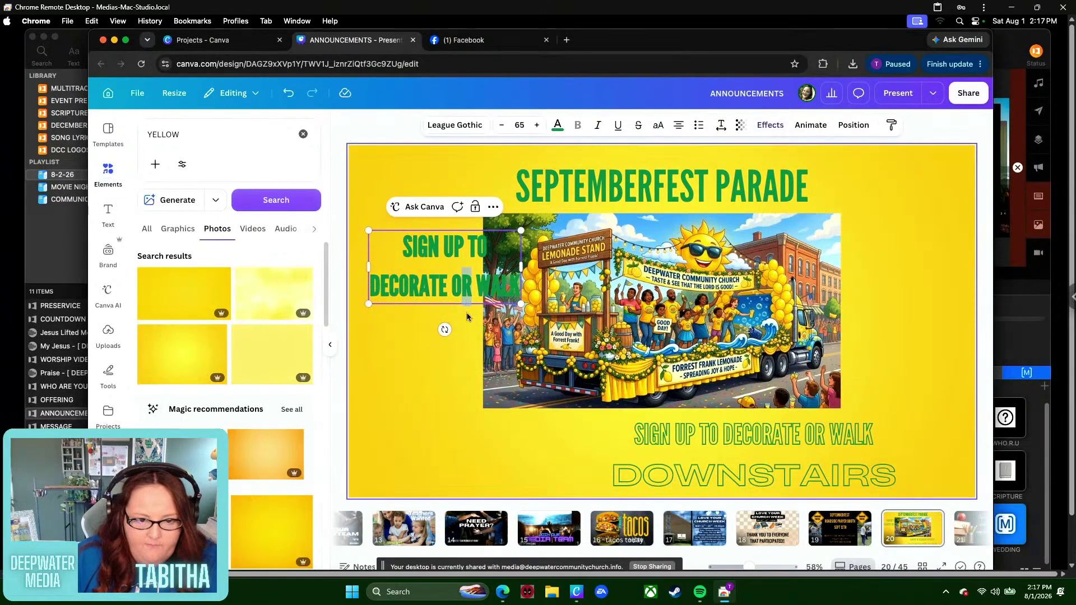
pyautogui.moveTo(443, 269); pyautogui.dragTo(439, 291)
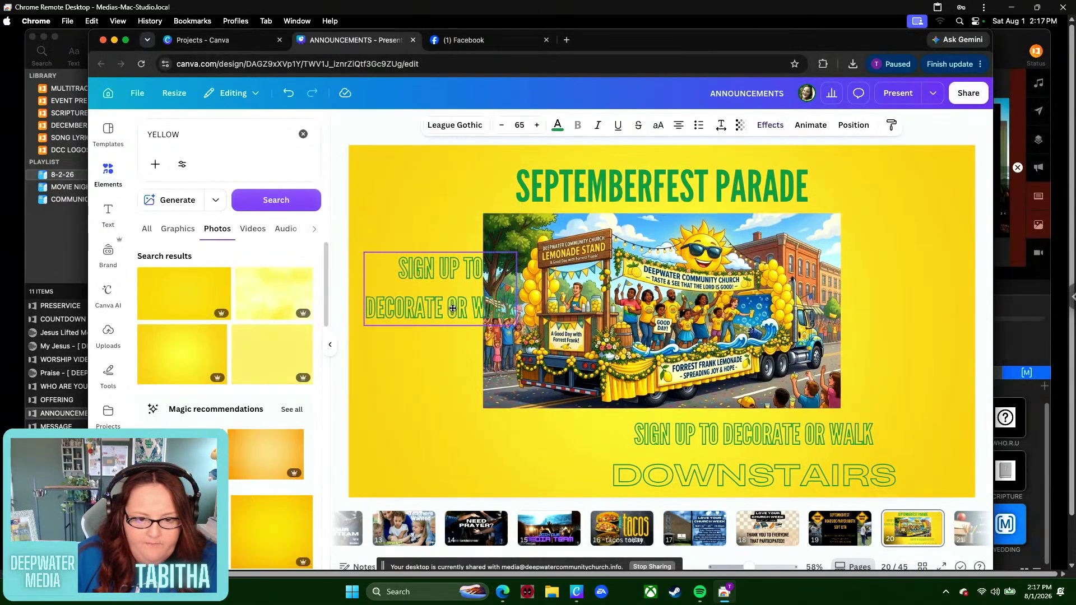
# - Enlarge the parade float picture and centre it on the slide beneath the title
pyautogui.click(625, 313)
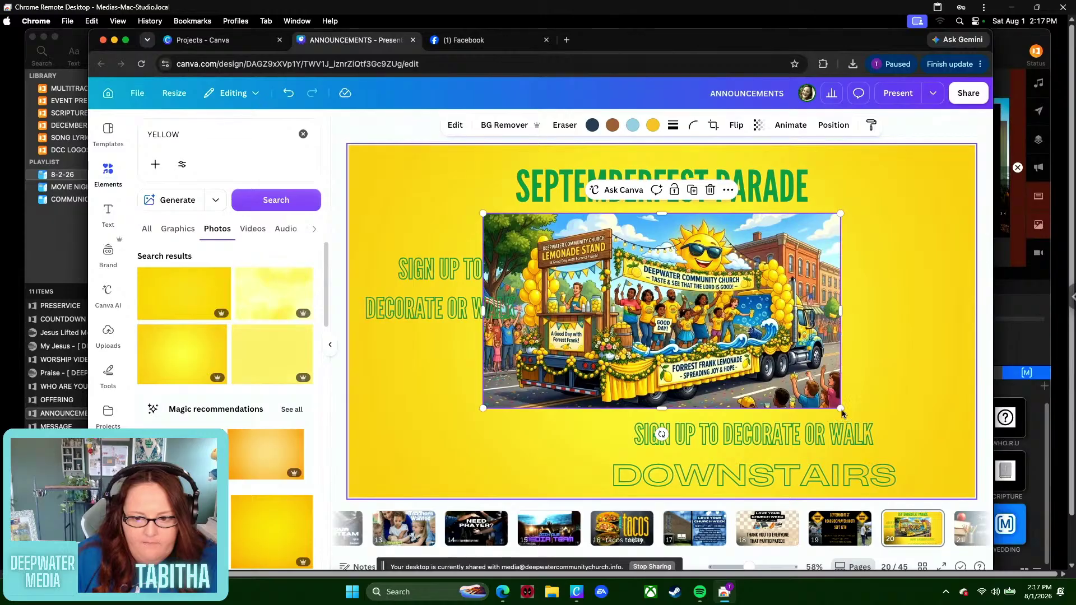
pyautogui.moveTo(859, 420); pyautogui.dragTo(948, 469)
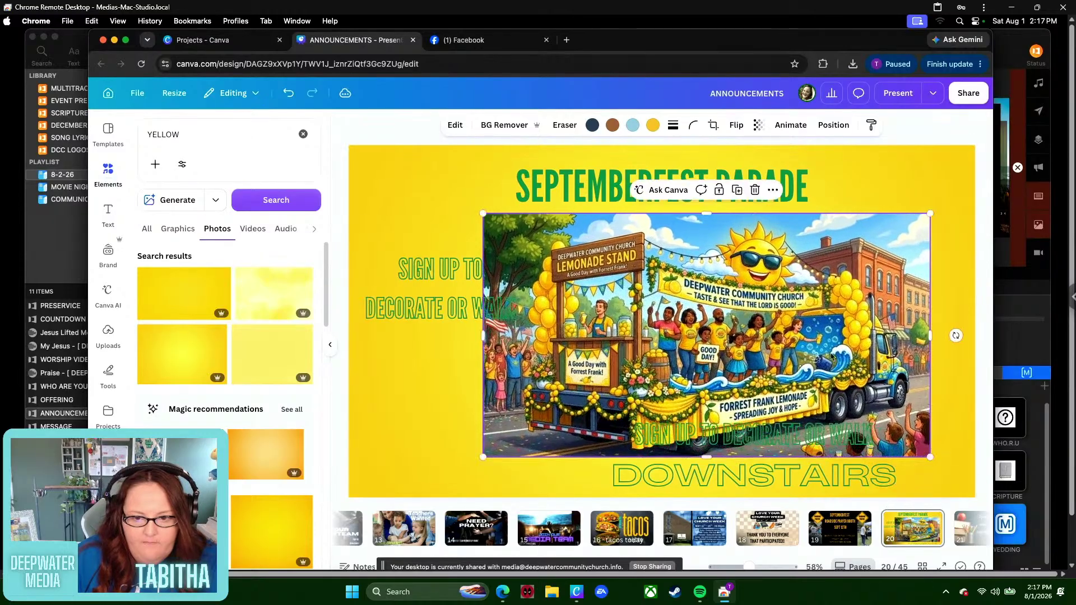
pyautogui.moveTo(813, 354); pyautogui.dragTo(774, 354)
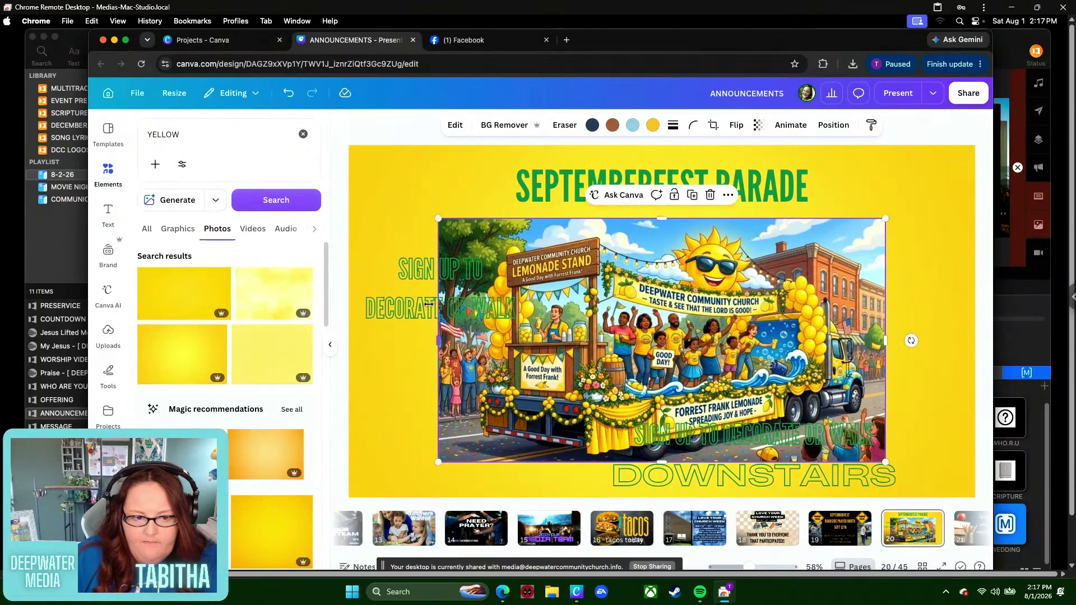
# - Move SIGN UP TO DECORATE OR WALK to the slide's upper-left corner and shrink it to about font size 56.9
pyautogui.click(429, 308)
pyautogui.moveTo(407, 315); pyautogui.dragTo(397, 210)
pyautogui.click(897, 213)
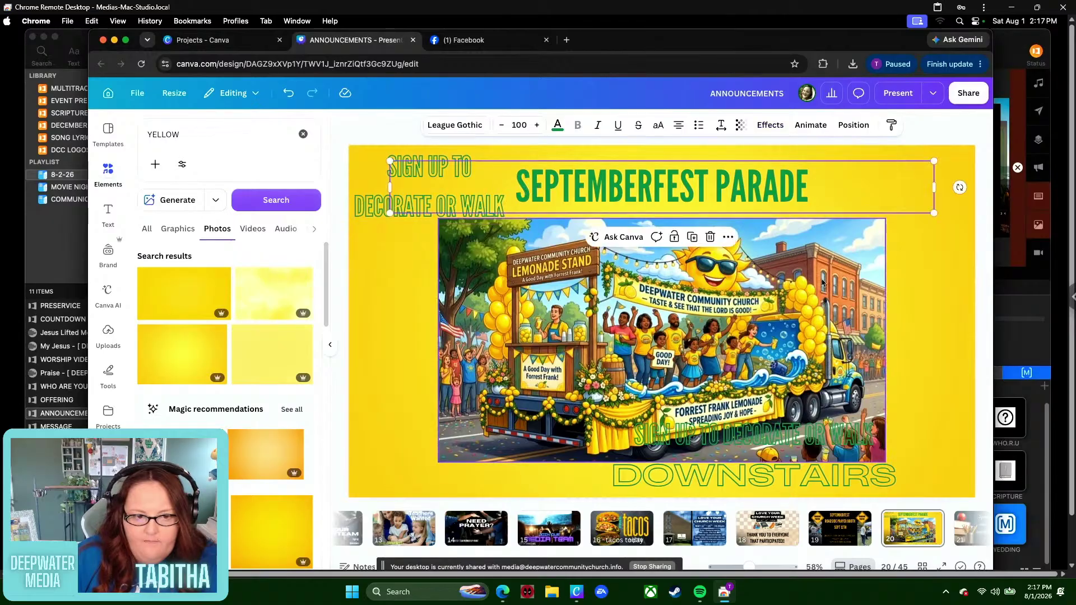
pyautogui.click(428, 297)
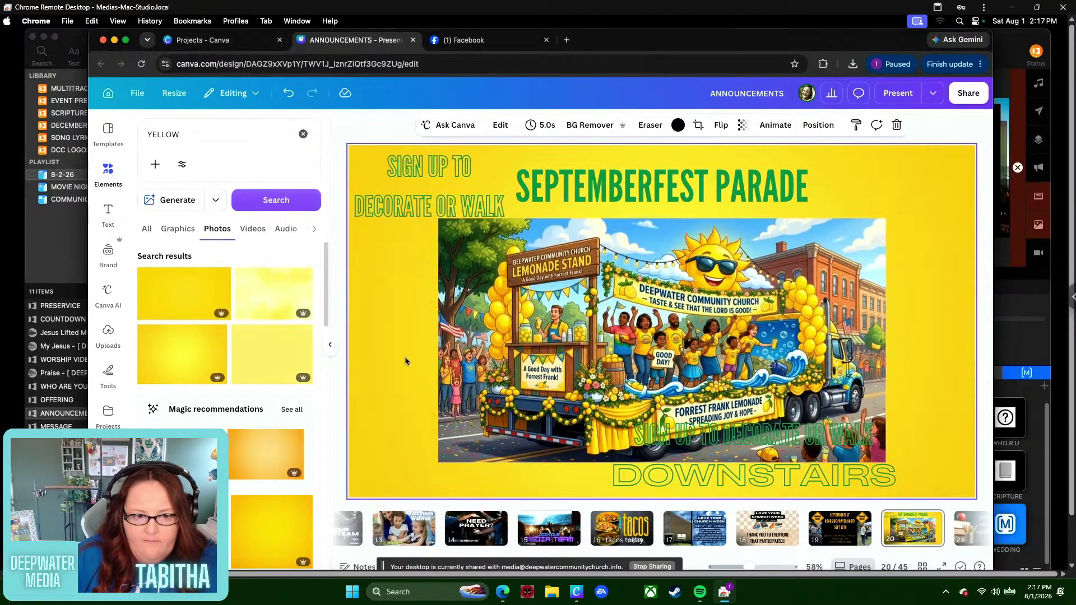
pyautogui.click(430, 212)
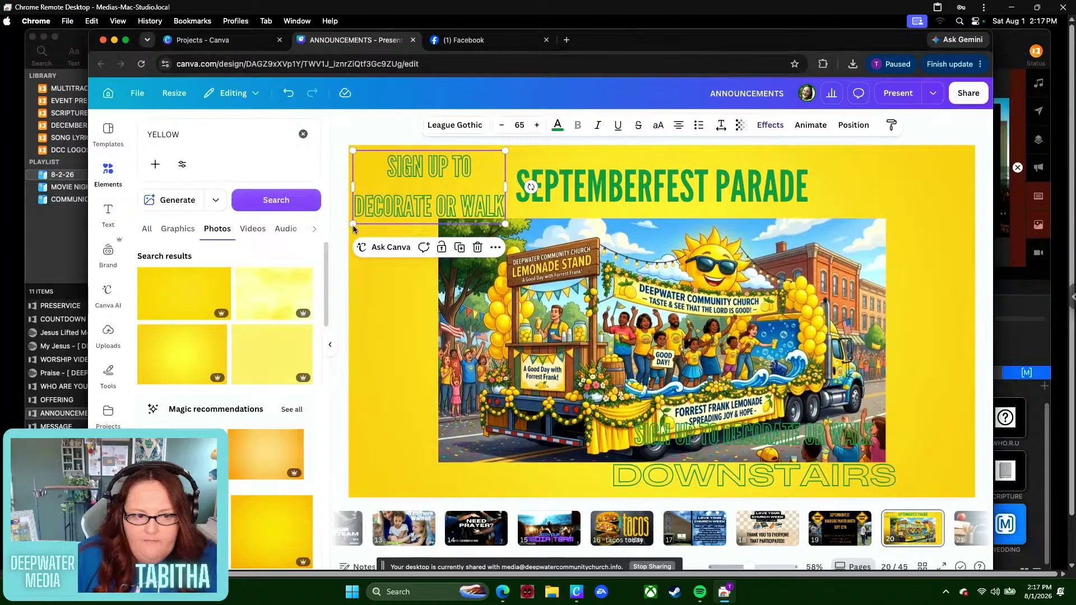
pyautogui.moveTo(355, 225); pyautogui.dragTo(370, 214)
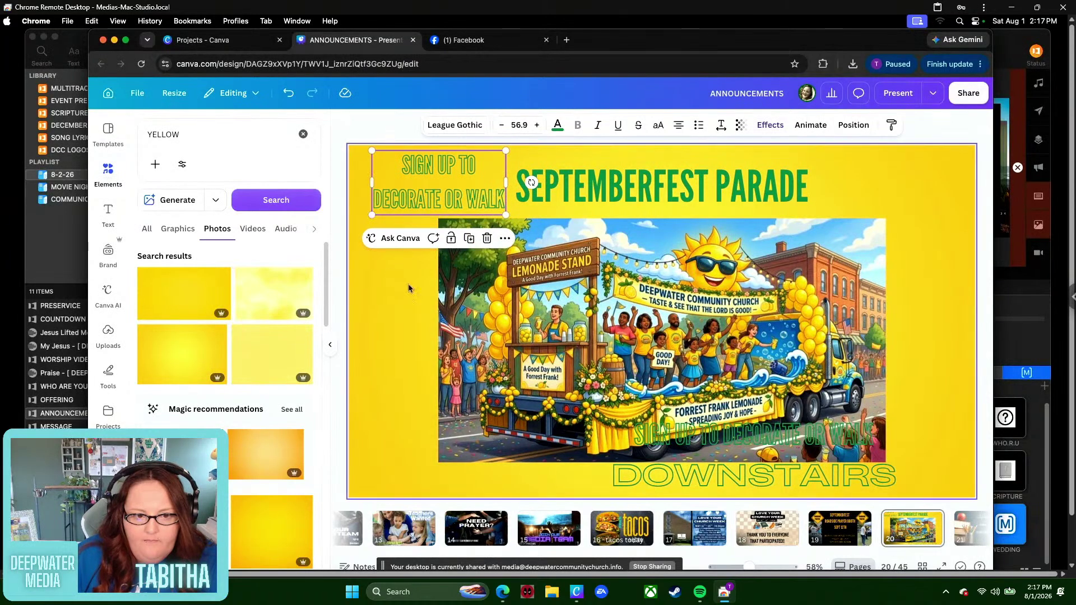
pyautogui.click(615, 213)
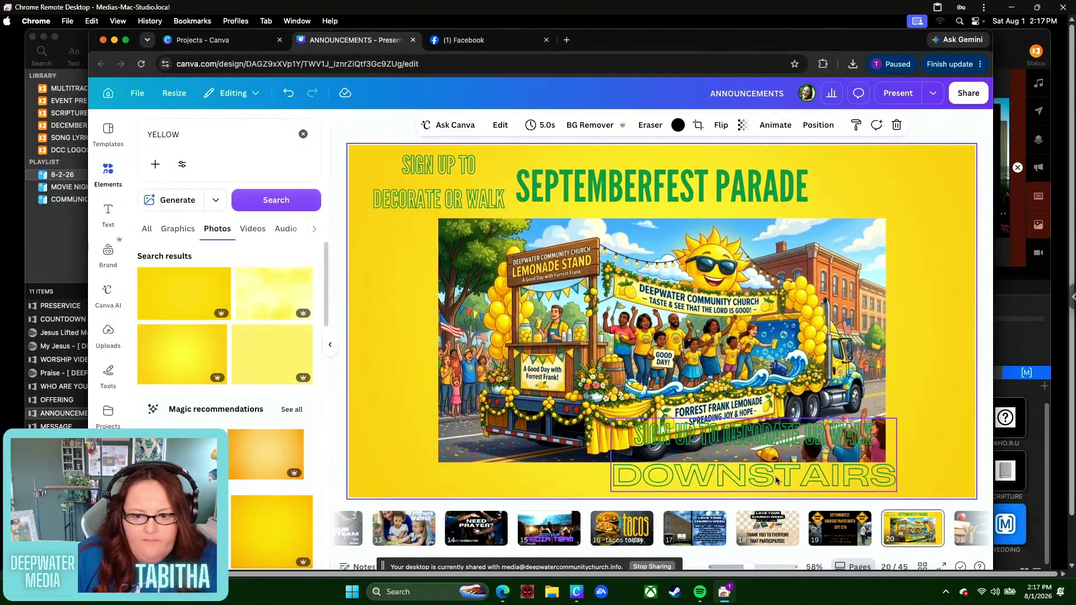
# - Change the lower-right text copy to read SIGN UP SHEET with DOWNSTAIRS on a second line
pyautogui.moveTo(779, 482)
pyautogui.mouseDown()
pyautogui.moveTo(805, 291)
pyautogui.moveTo(797, 474)
pyautogui.mouseUp()
pyautogui.click(798, 471)
pyautogui.doubleClick(798, 470)
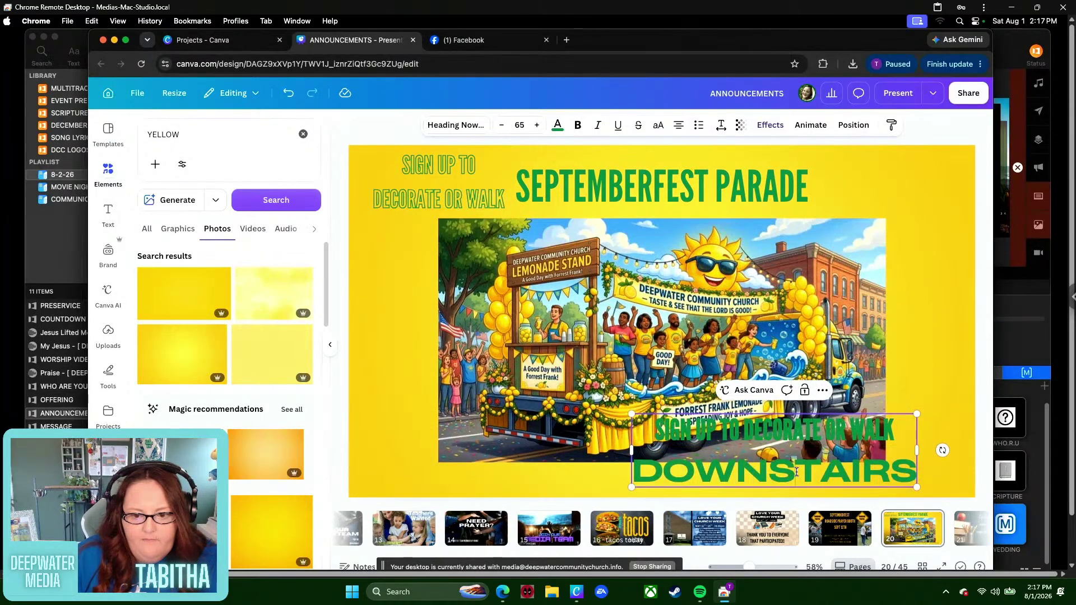
pyautogui.click(870, 464)
pyautogui.moveTo(840, 454); pyautogui.dragTo(727, 433)
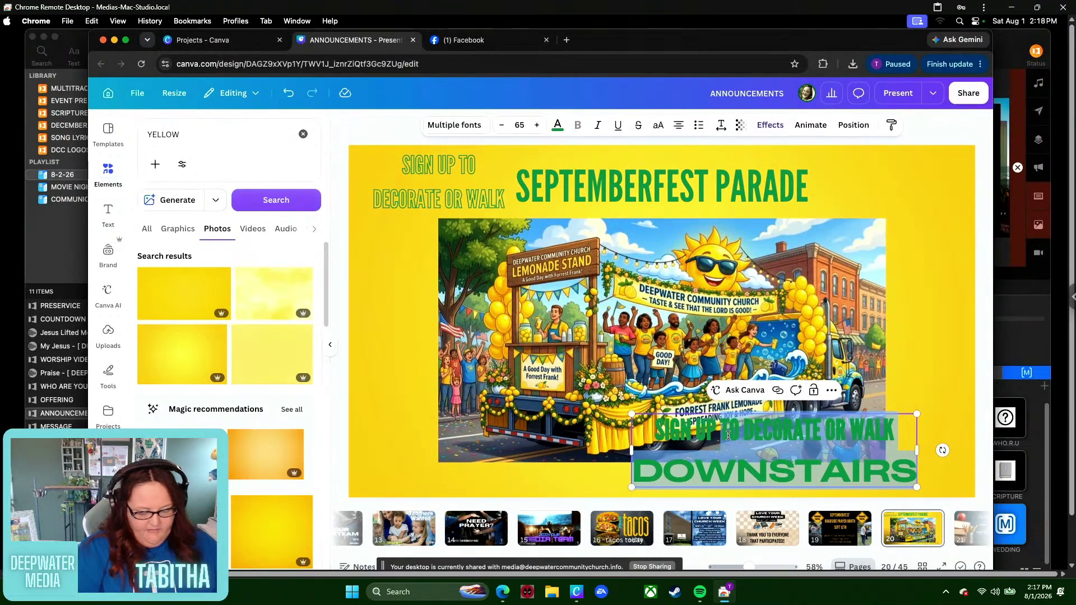
pyautogui.write('SHEET')
pyautogui.press('Return')
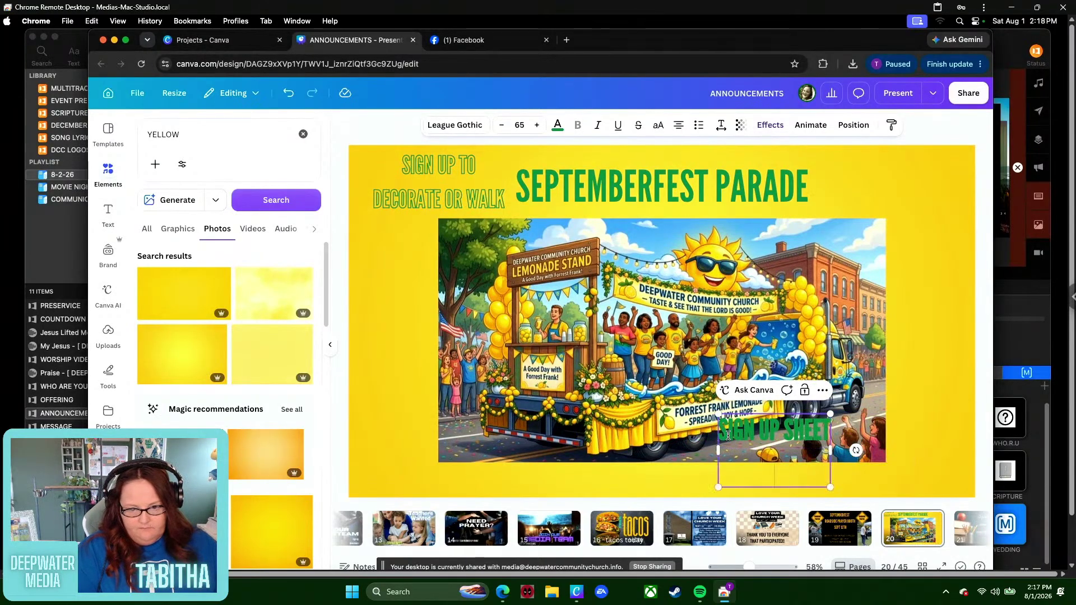
pyautogui.write('OWNSTAIRS')
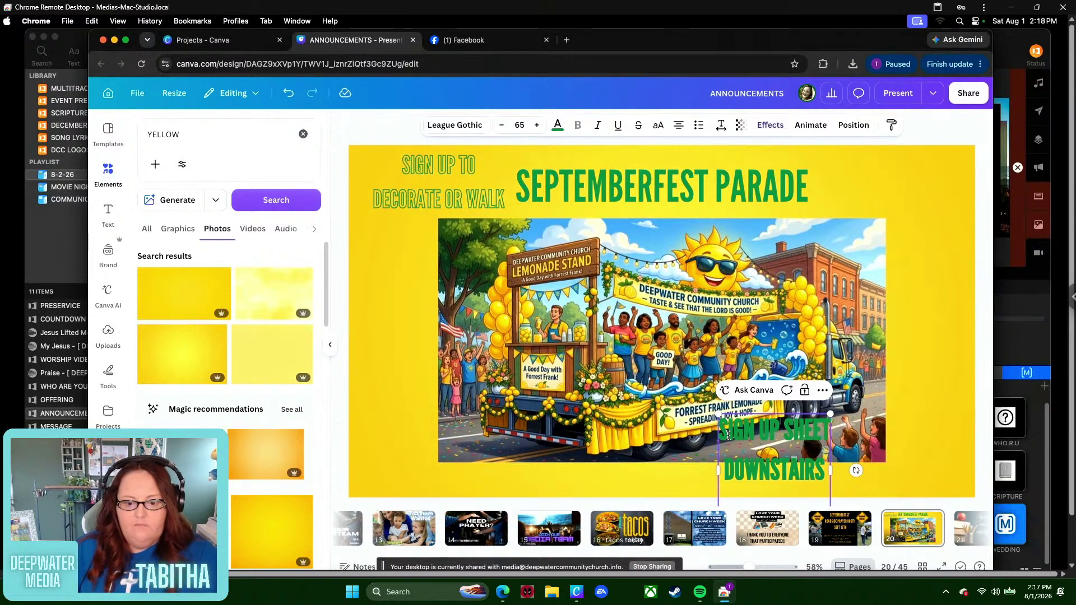
pyautogui.press('Escape')
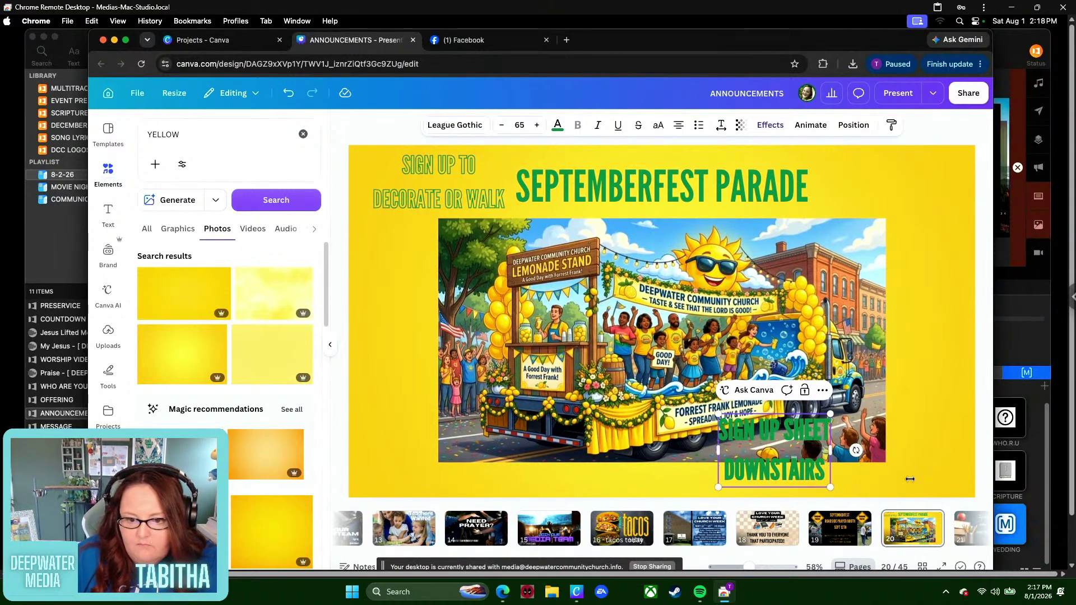
# - Move the SIGN UP SHEET DOWNSTAIRS text to the slide's upper-right corner and shrink it to fit beside the title
pyautogui.moveTo(798, 433); pyautogui.dragTo(925, 168)
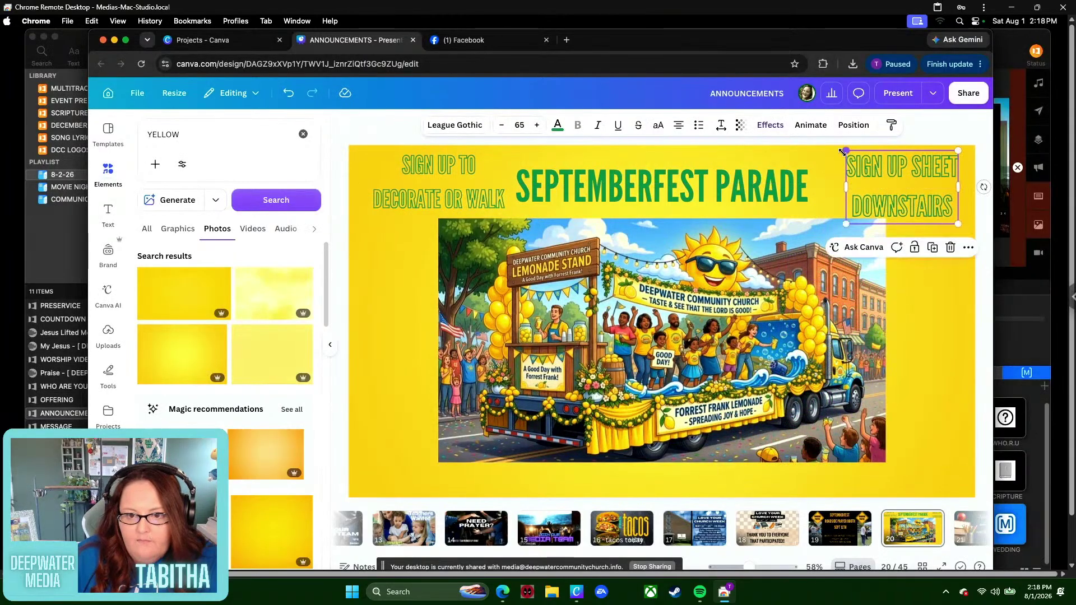
pyautogui.moveTo(846, 150); pyautogui.dragTo(862, 160)
pyautogui.moveTo(909, 212); pyautogui.dragTo(889, 206)
# - Enlarge the parade float picture slightly more and re-centre it directly below the title
pyautogui.moveTo(793, 356); pyautogui.dragTo(791, 380)
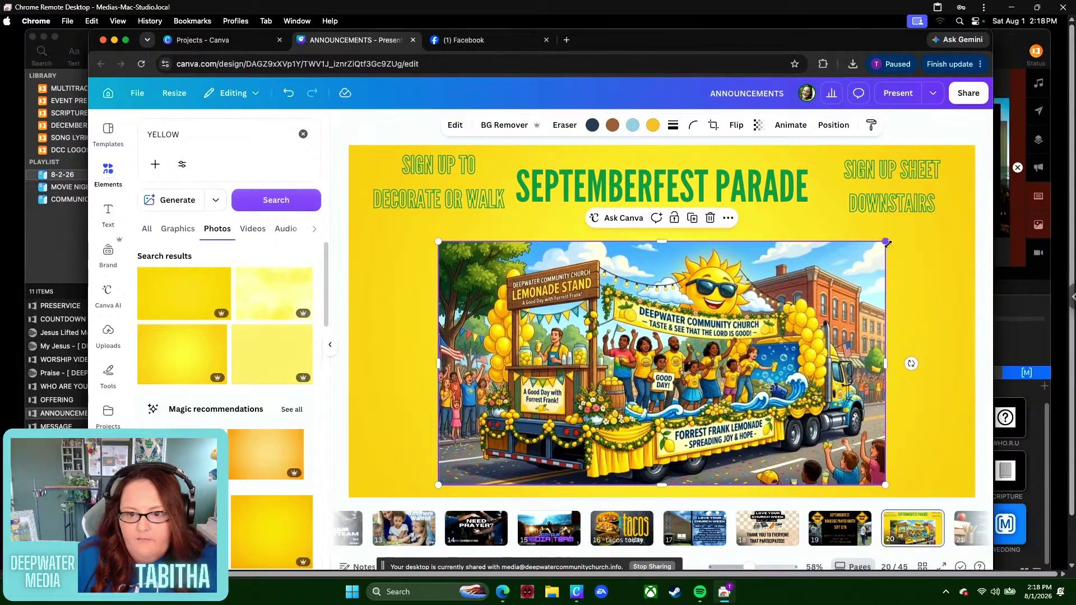
pyautogui.moveTo(886, 241); pyautogui.dragTo(912, 223)
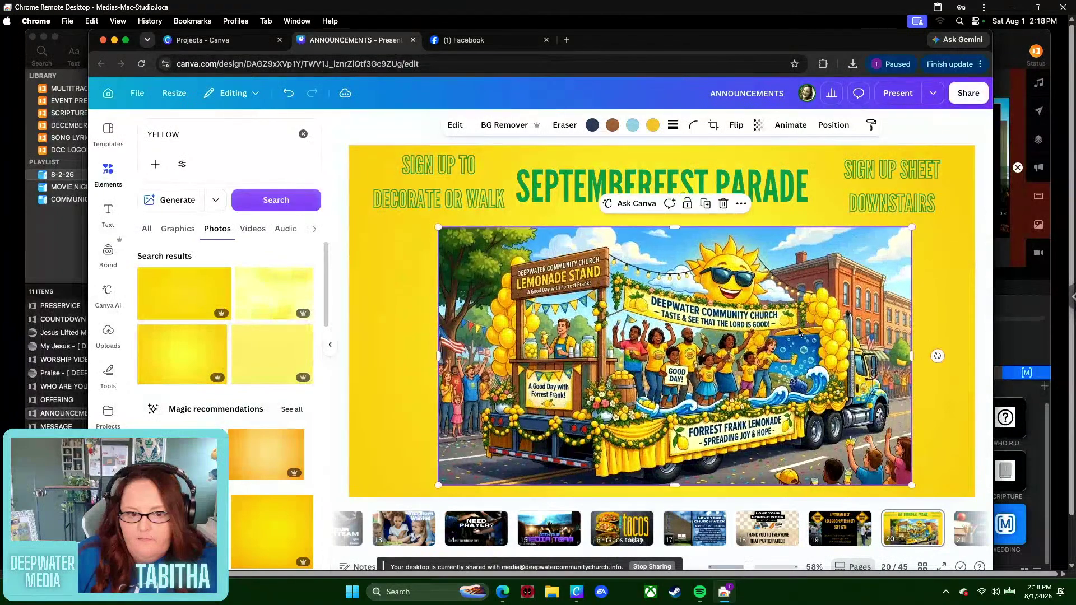
pyautogui.moveTo(808, 332); pyautogui.dragTo(784, 325)
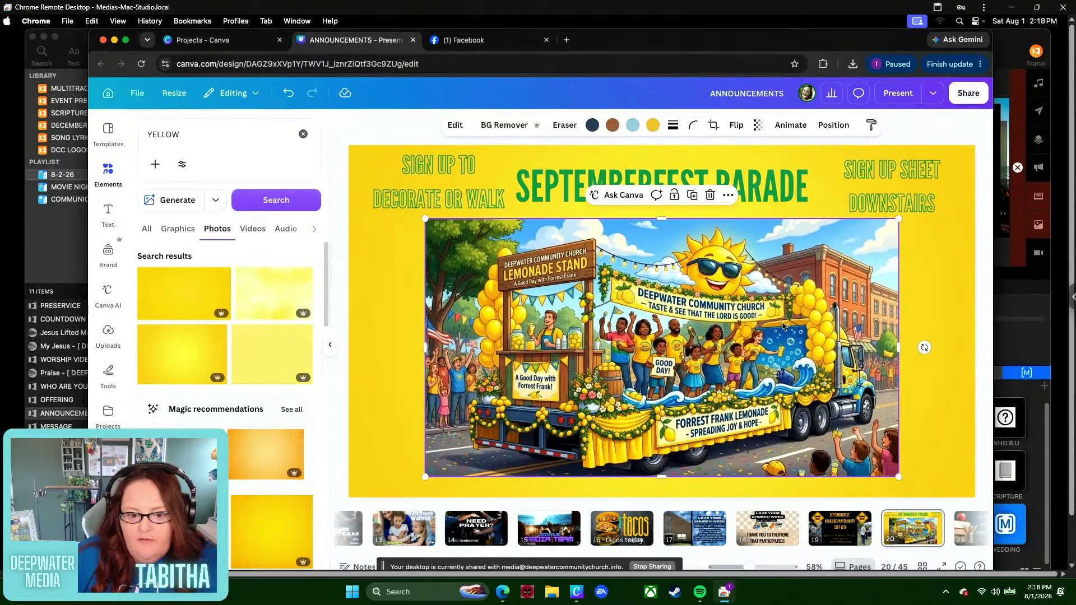
# - Apply the Background text effect to SIGN UP TO DECORATE OR WALK and move it over the float picture's lower-left corner
pyautogui.click(444, 199)
pyautogui.moveTo(445, 199); pyautogui.dragTo(440, 199)
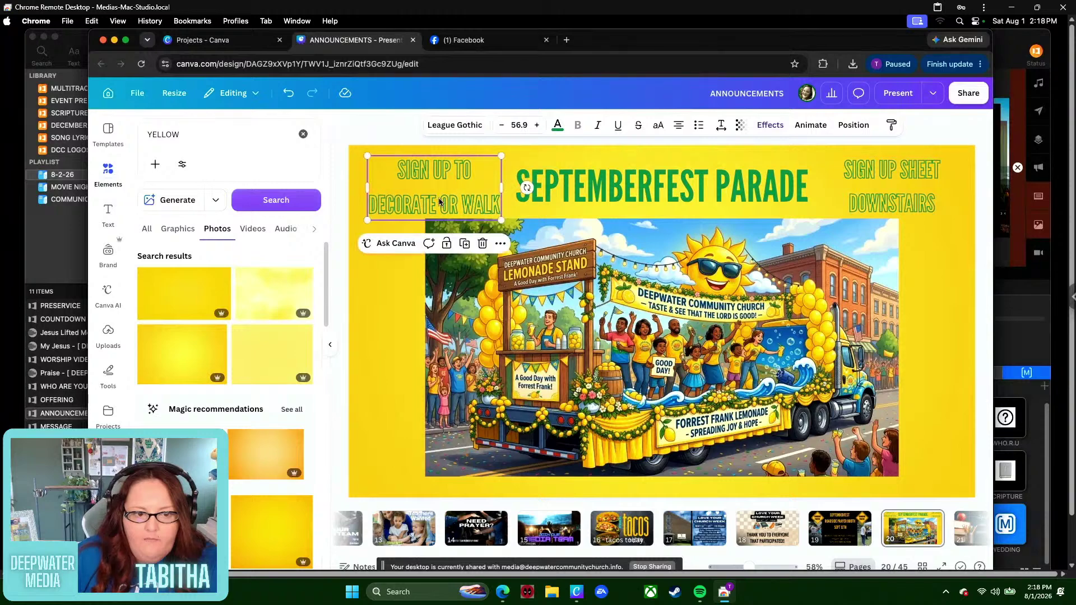
pyautogui.click(770, 126)
pyautogui.scroll(5, 245, 306)
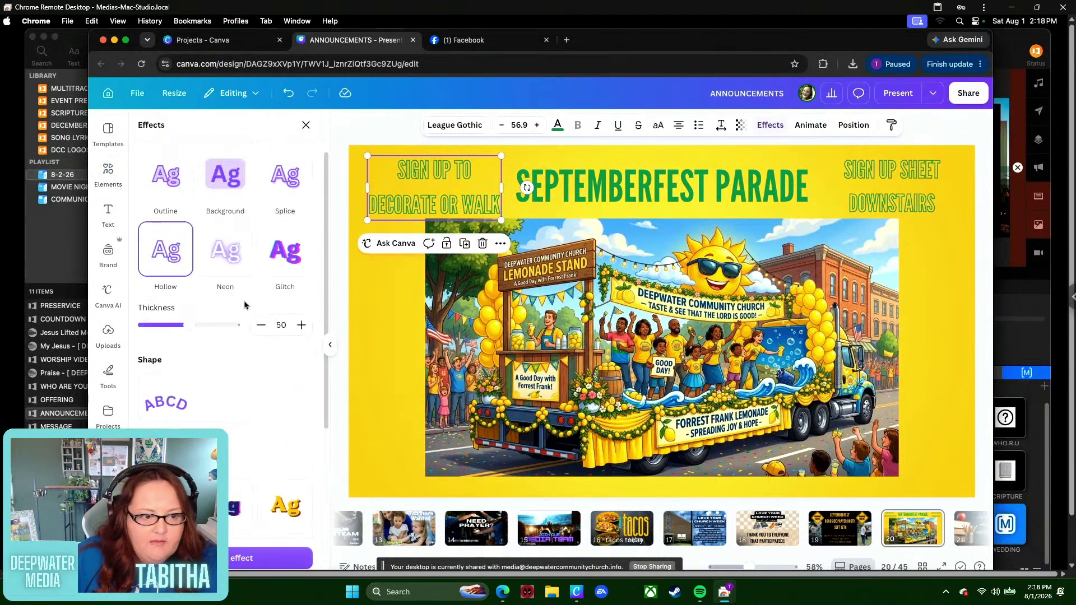
pyautogui.click(226, 256)
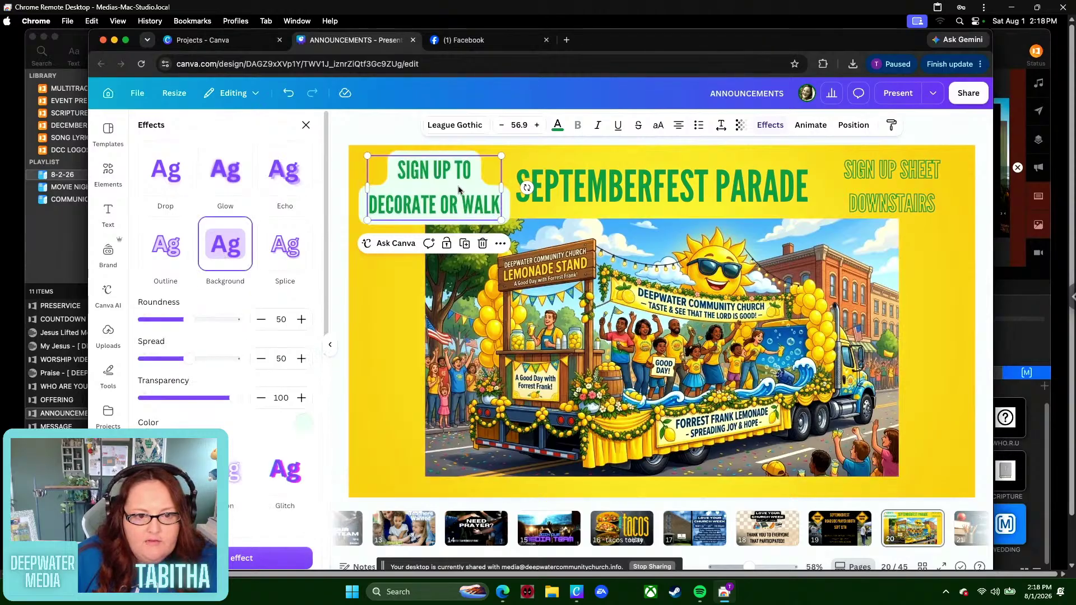
pyautogui.moveTo(456, 190); pyautogui.dragTo(455, 445)
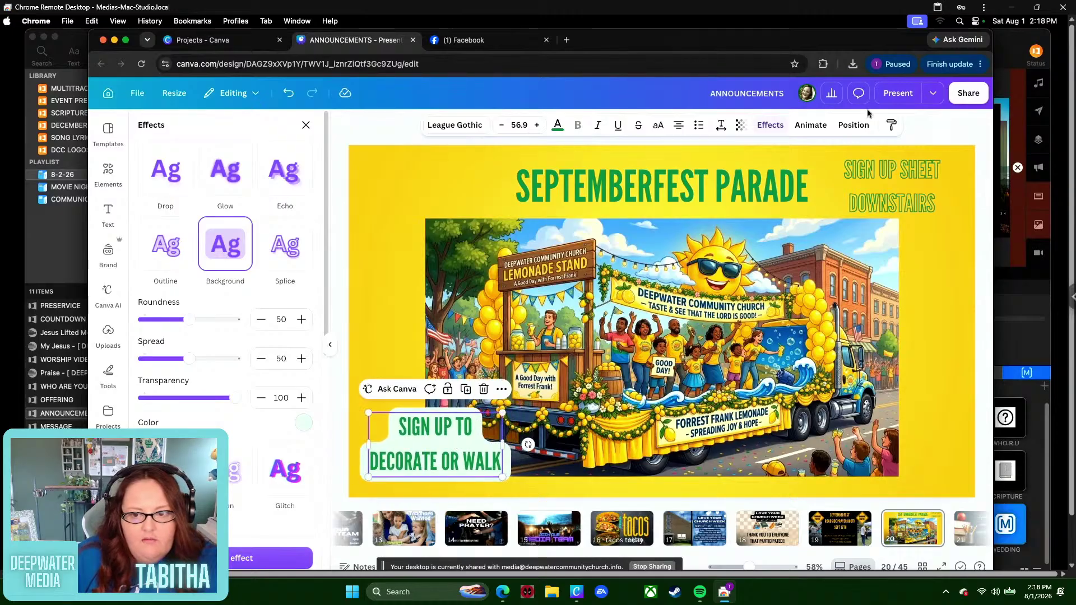
# - Delete the SIGN UP SHEET DOWNSTAIRS text beside the slide title
pyautogui.click(891, 185)
pyautogui.click(770, 124)
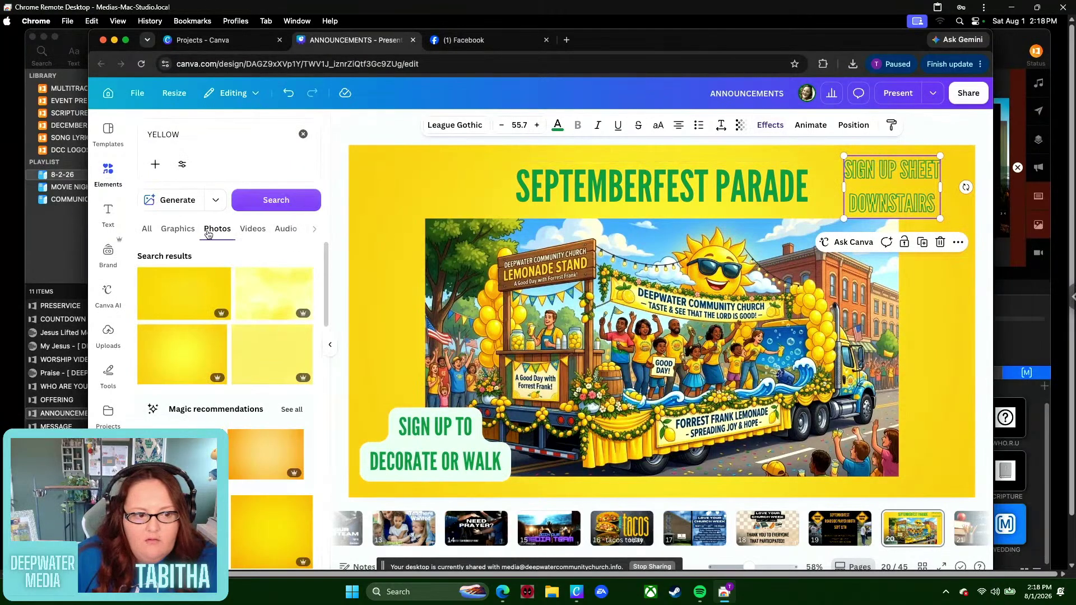
pyautogui.scroll(1, 961, 195)
pyautogui.scroll(-1, 945, 194)
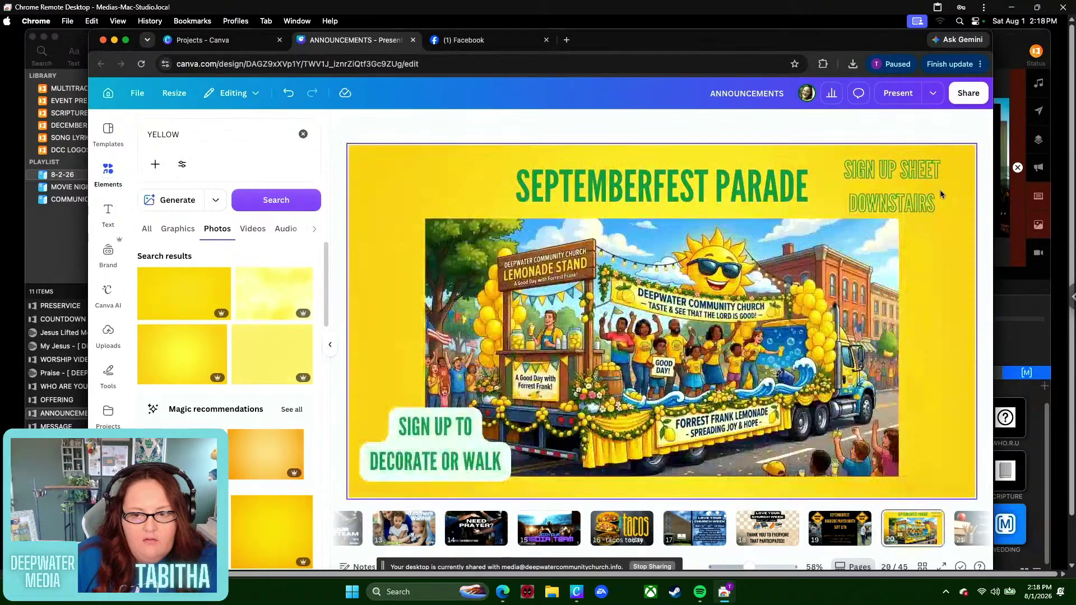
pyautogui.click(939, 194)
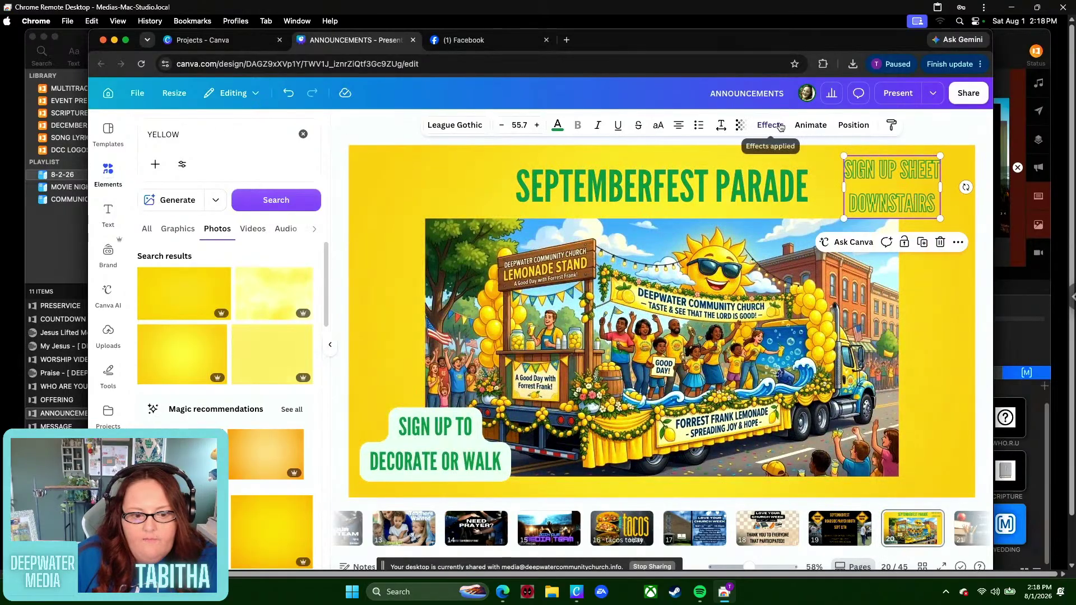
pyautogui.click(868, 176)
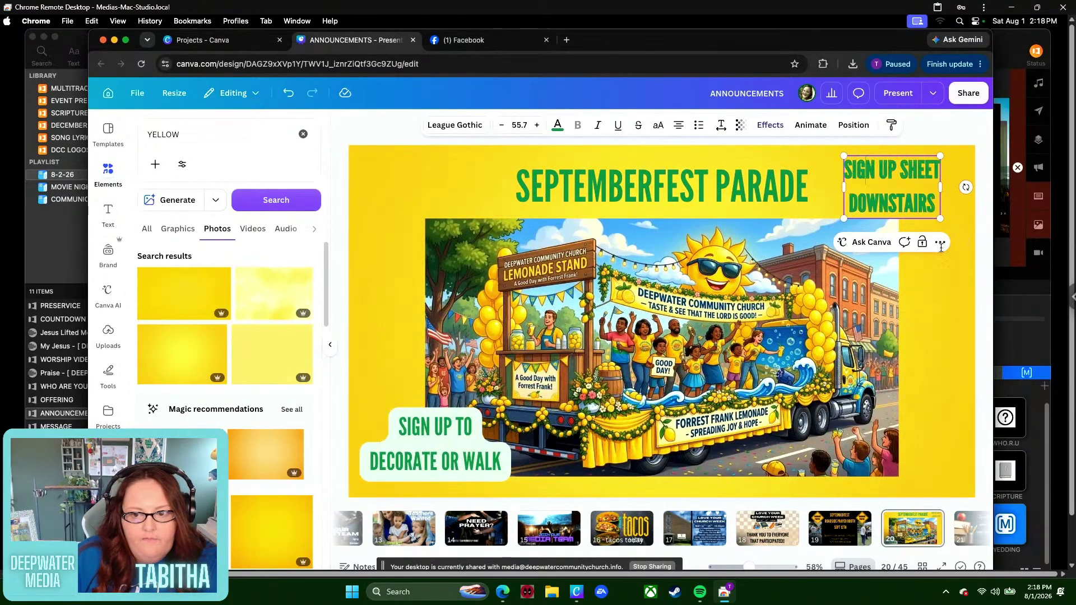
pyautogui.click(917, 201)
pyautogui.click(978, 319)
pyautogui.click(930, 204)
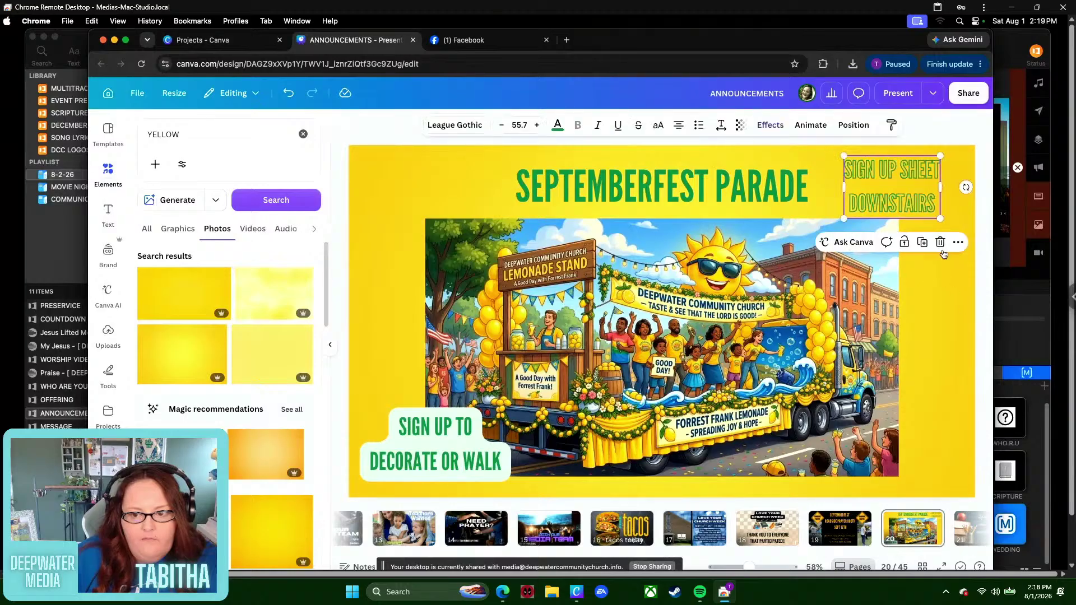
pyautogui.click(940, 242)
# - Insert DOWNSTAIRS after SIGN UP so the lower-left text reads SIGN UP DOWNSTAIRS TO DECORATE OR WALK
pyautogui.click(485, 464)
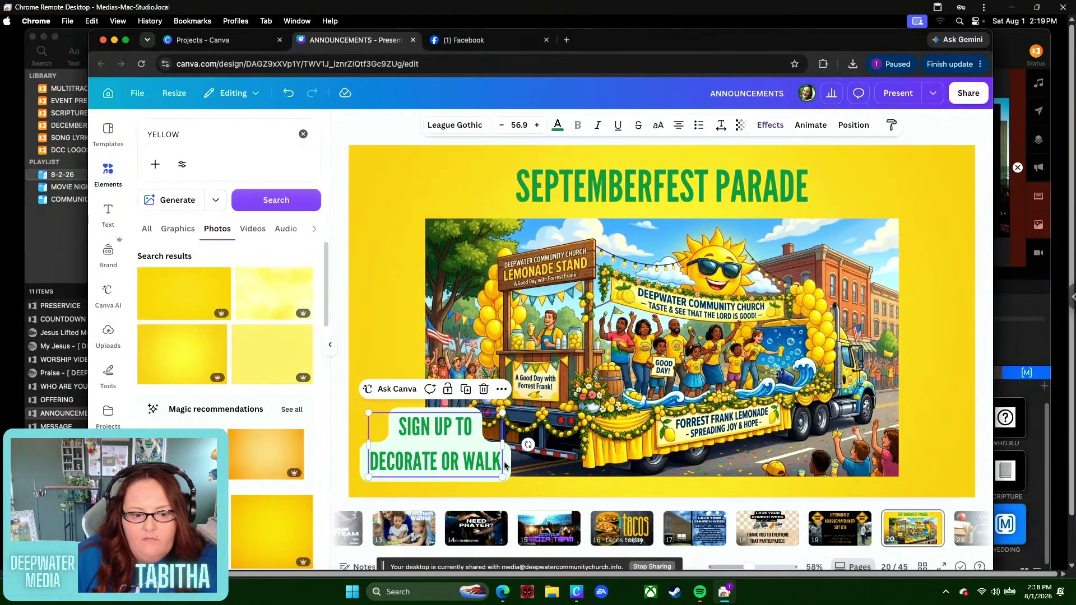
pyautogui.doubleClick(505, 465)
pyautogui.click(456, 463)
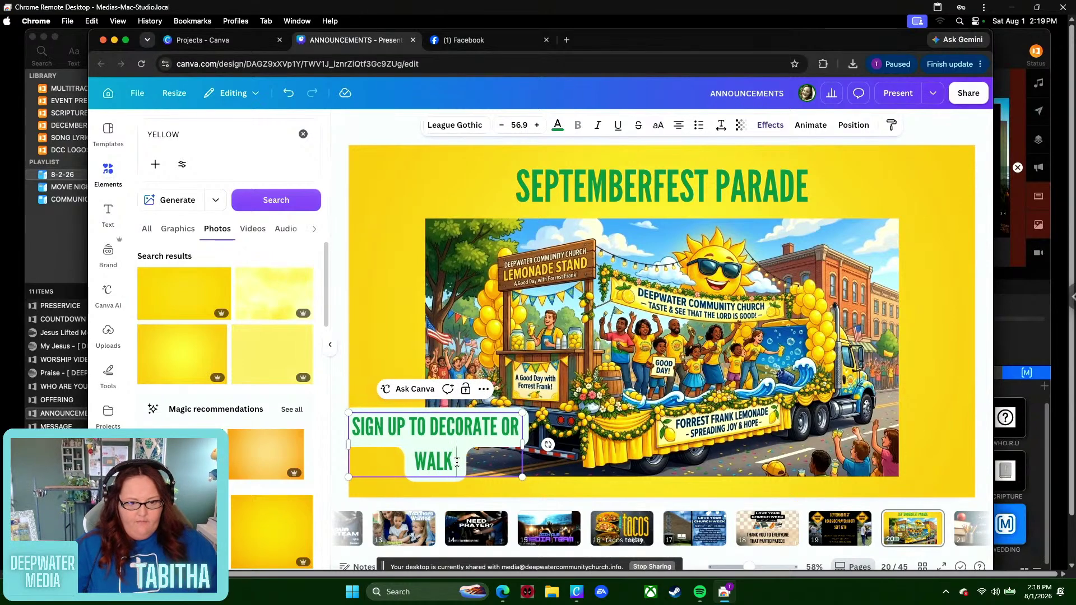
pyautogui.press('BackSpace')
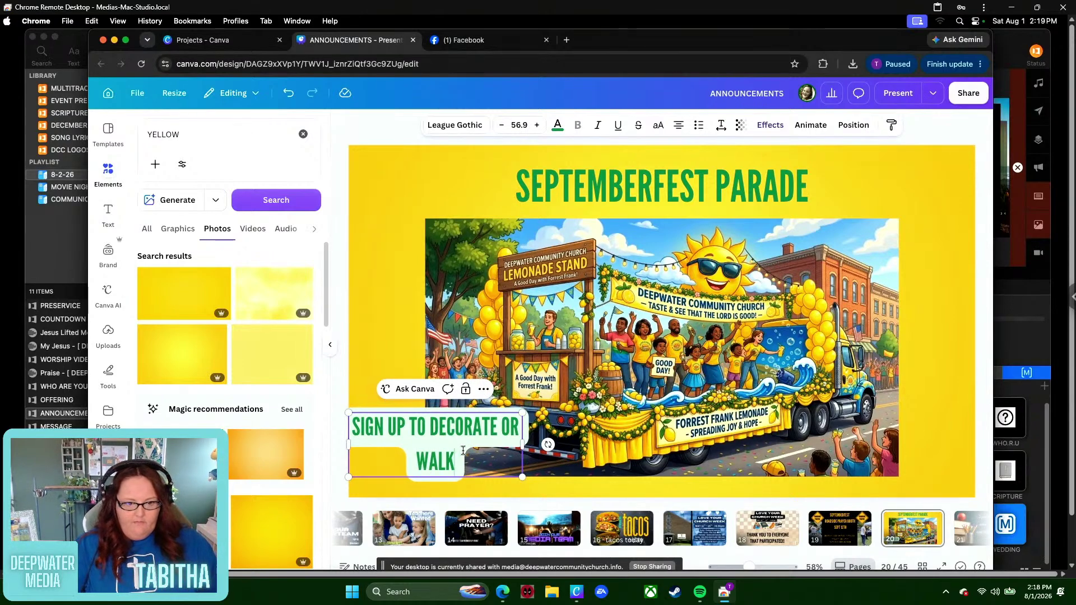
pyautogui.write('DOWNSTA')
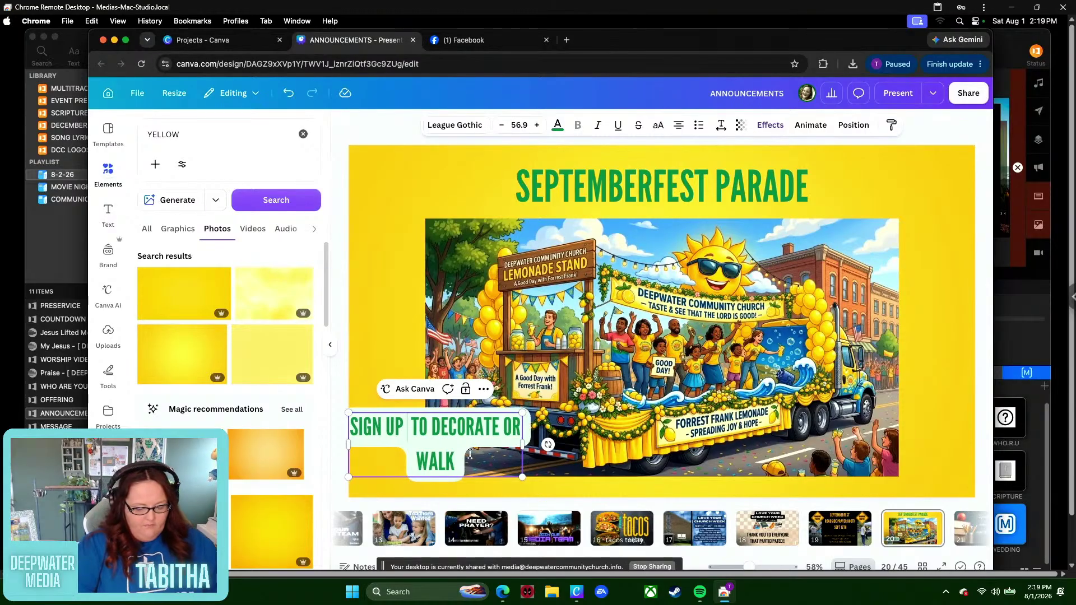
pyautogui.write('IRS')
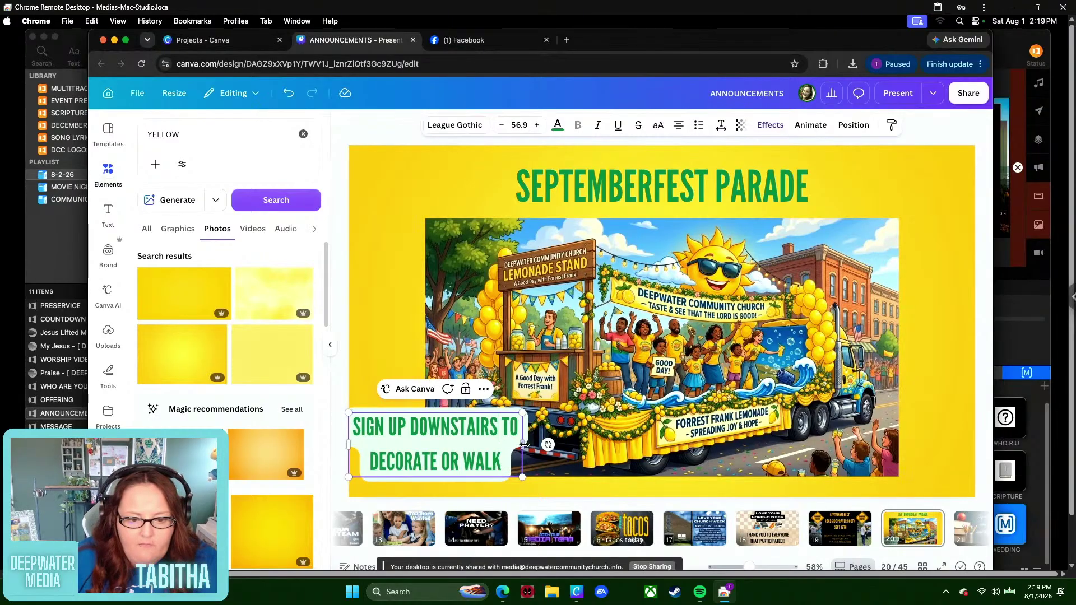
# - Widen the sign-up text to one line centred over the float picture's bottom edge, and nudge the picture up slightly
pyautogui.moveTo(522, 446); pyautogui.dragTo(807, 462)
pyautogui.click(942, 473)
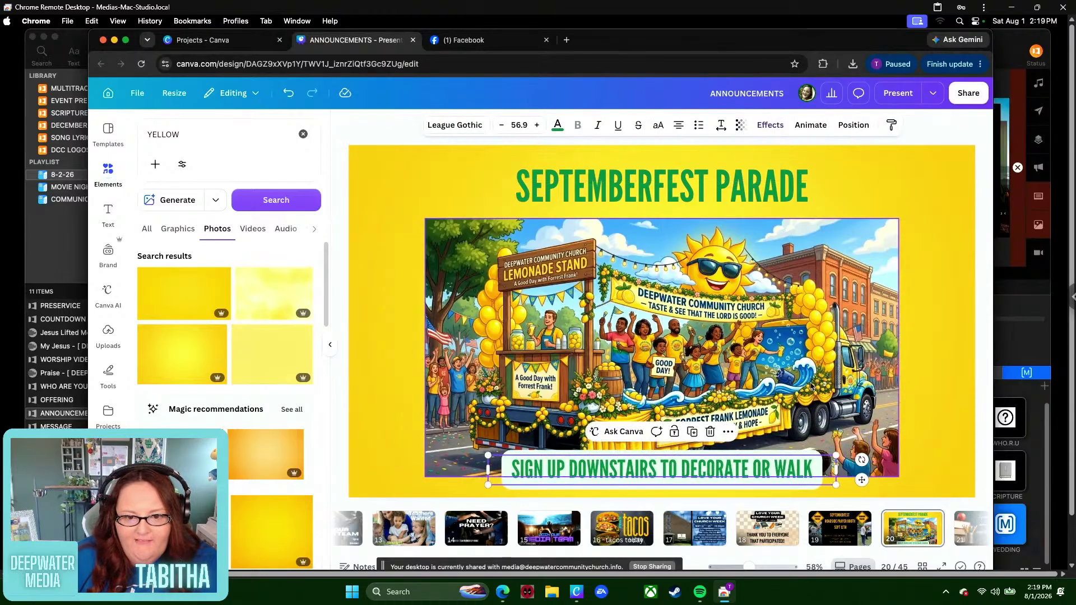
pyautogui.moveTo(810, 382); pyautogui.dragTo(809, 375)
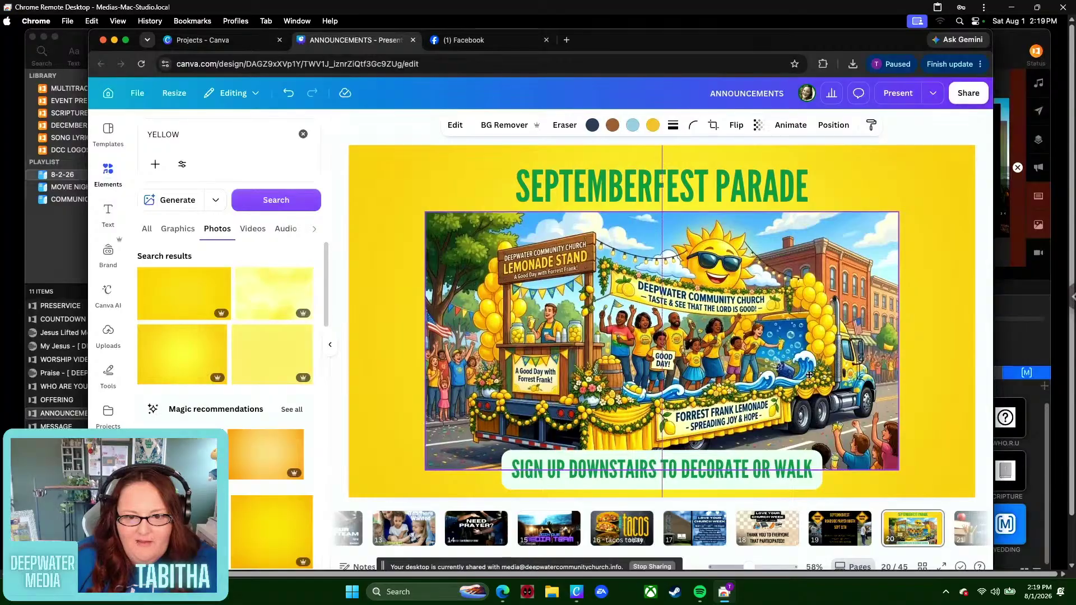
pyautogui.click(750, 469)
pyautogui.click(918, 458)
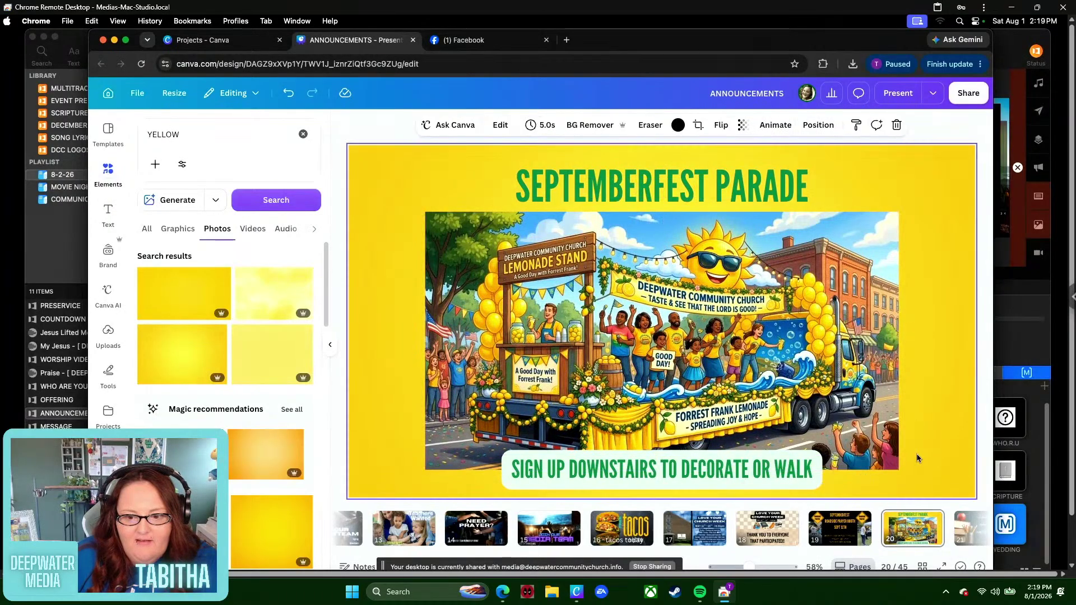
# - Apply the Background text effect to the SEPTEMBERFEST PARADE title
pyautogui.click(782, 168)
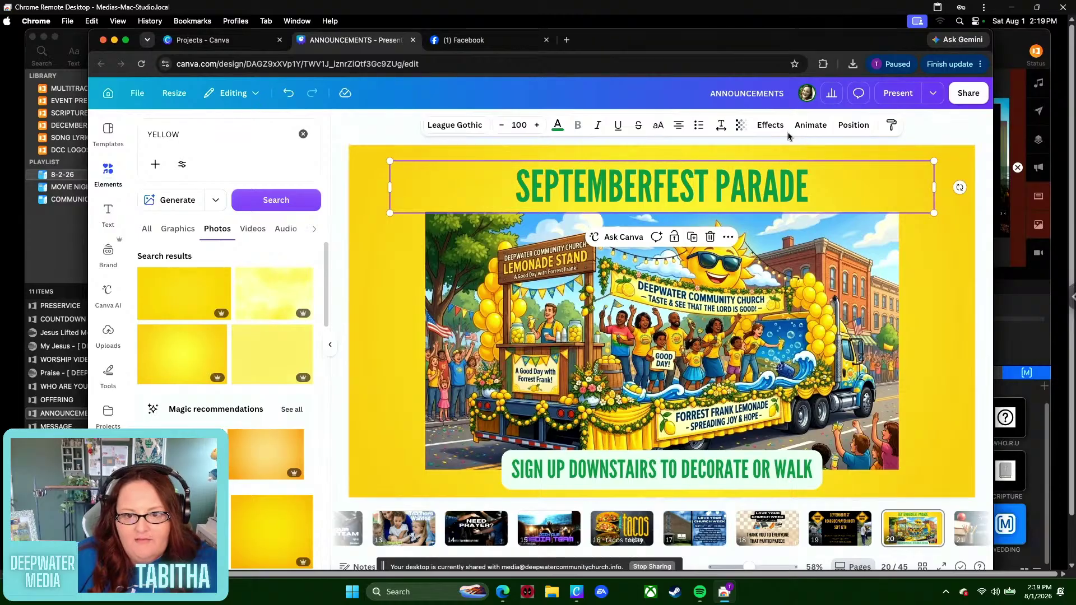
pyautogui.click(770, 125)
pyautogui.click(226, 245)
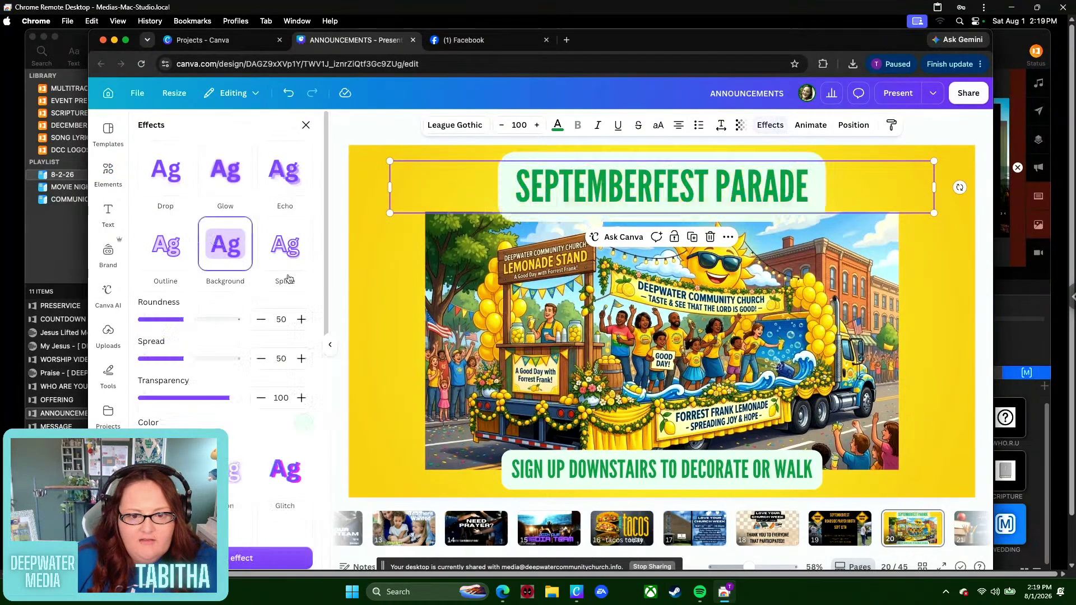
pyautogui.click(961, 345)
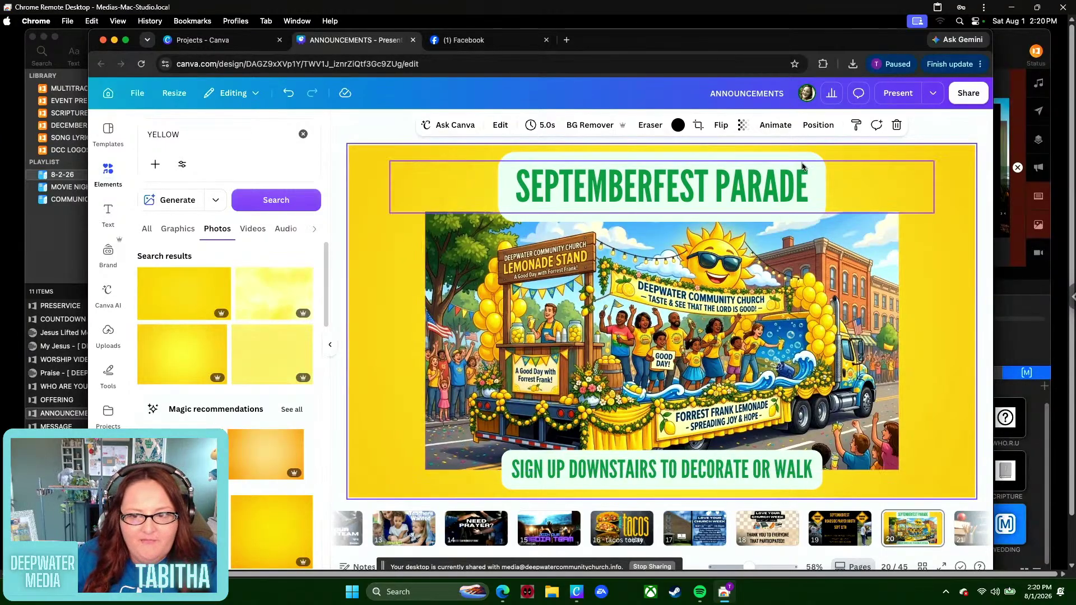
# - Download only the current page, page 20, as a PNG file
pyautogui.click(968, 93)
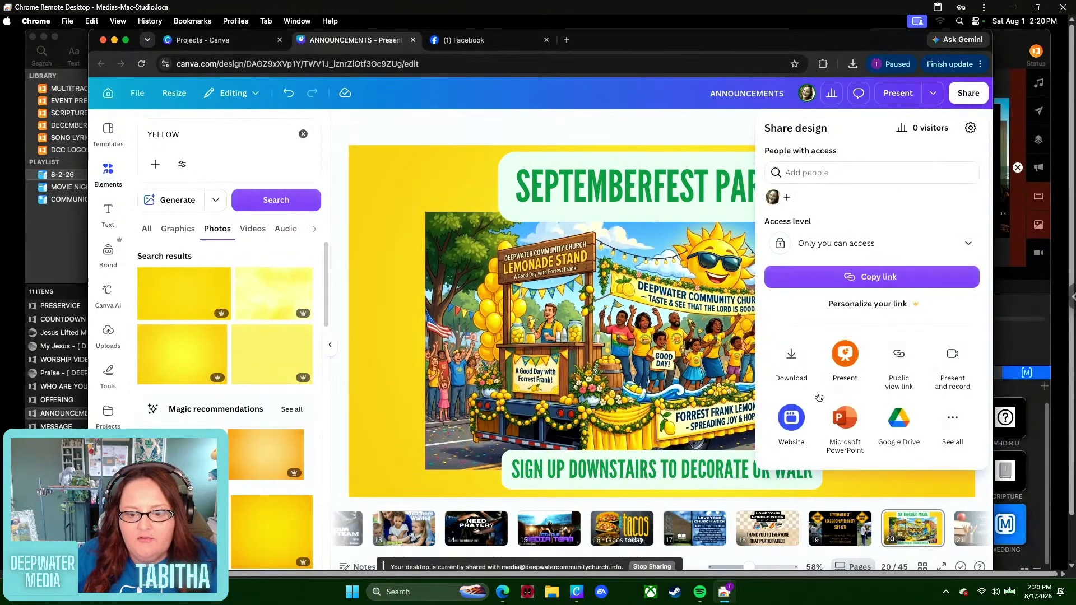
pyautogui.click(790, 356)
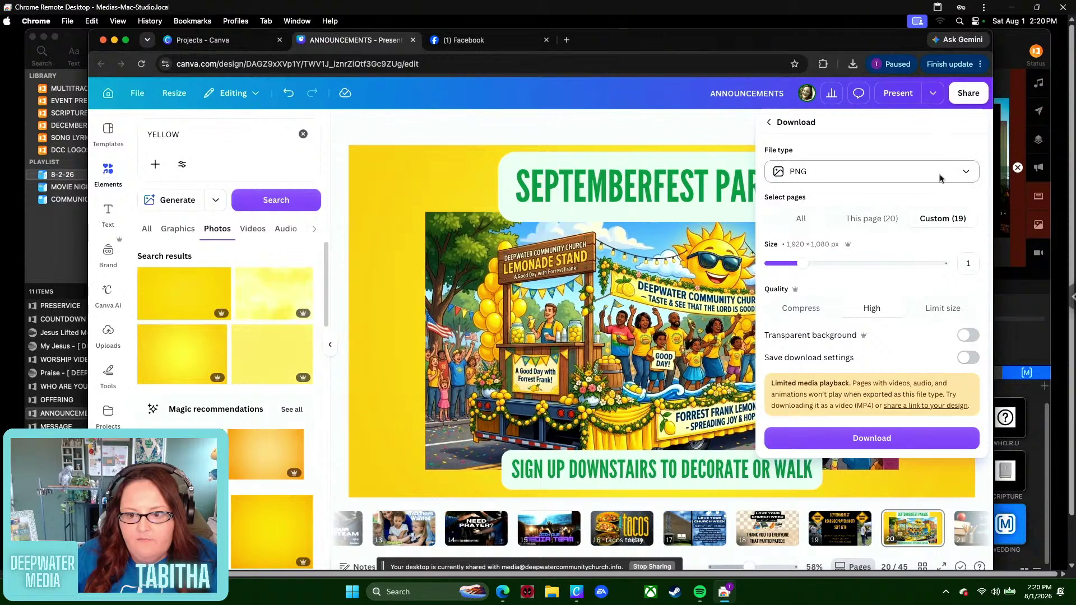
pyautogui.click(868, 221)
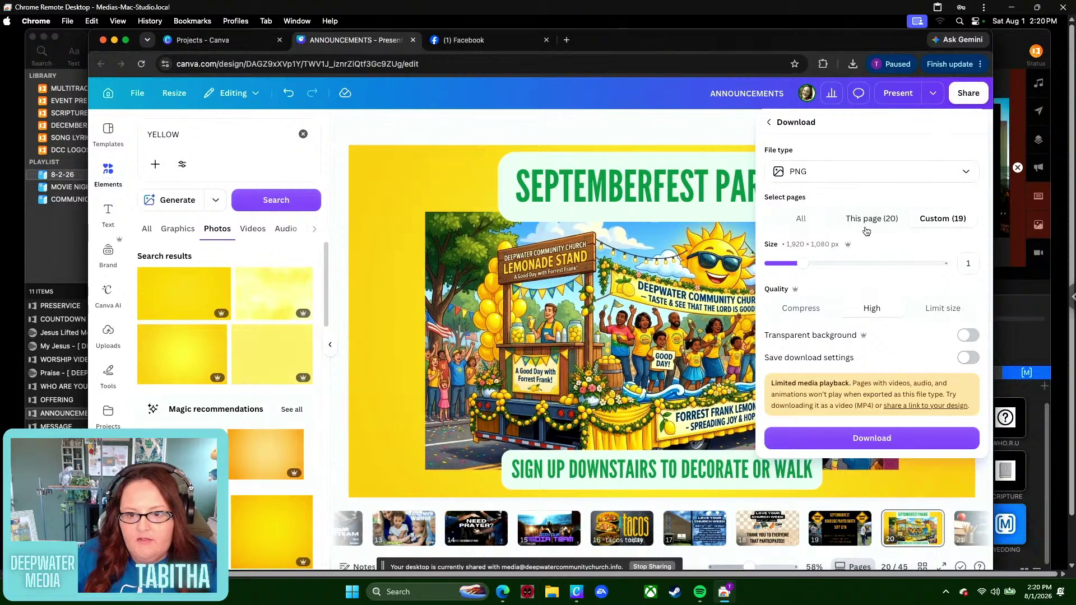
pyautogui.click(862, 440)
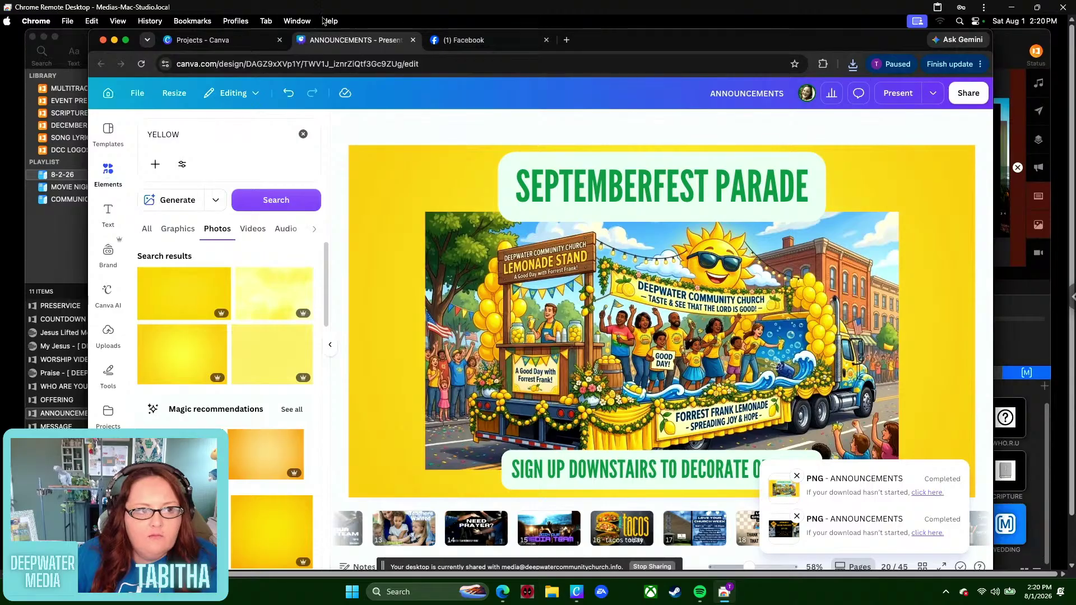
pyautogui.click(76, 47)
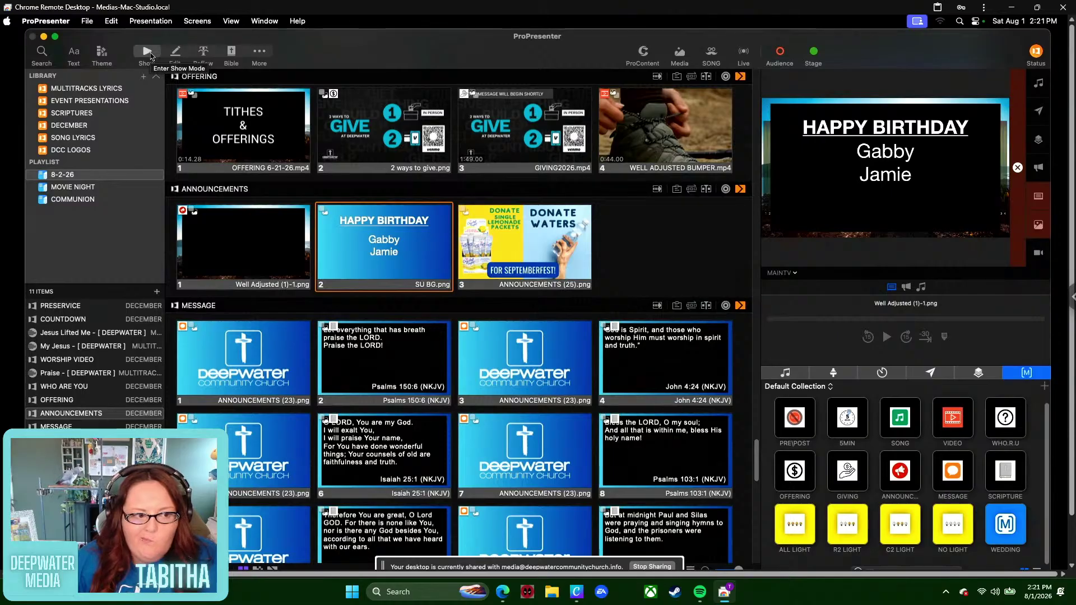
pyautogui.click(503, 593)
pyautogui.click(502, 593)
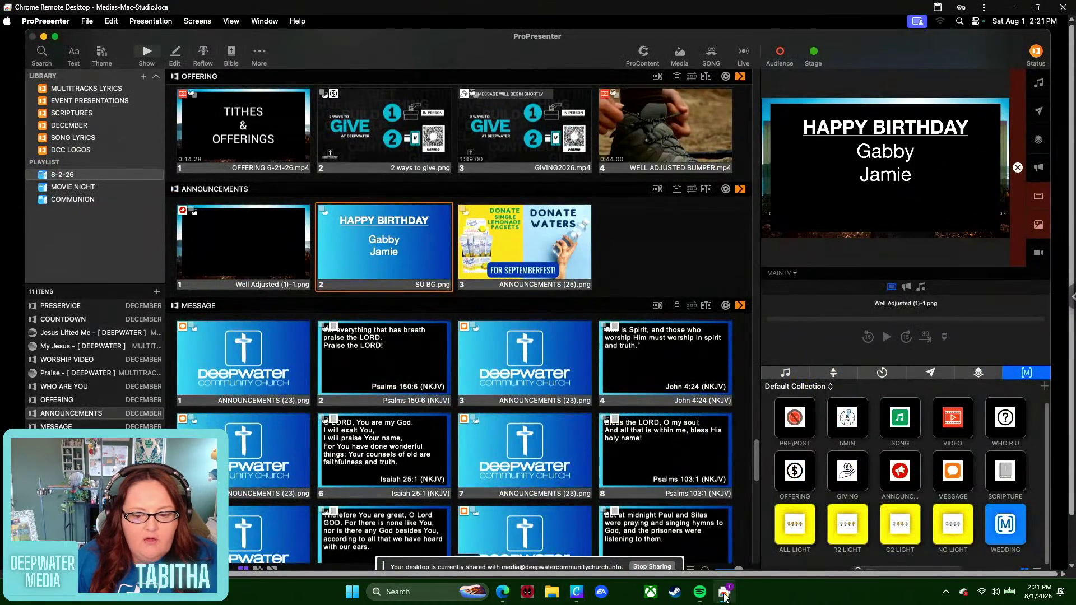
pyautogui.moveTo(725, 595)
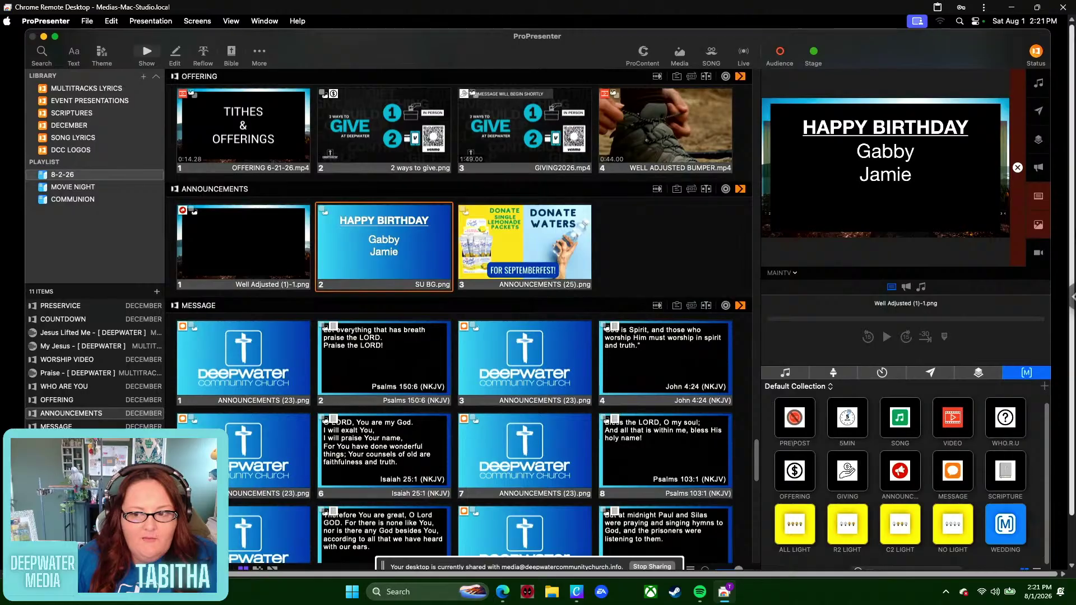
pyautogui.moveTo(1073, 336); pyautogui.dragTo(1073, 392)
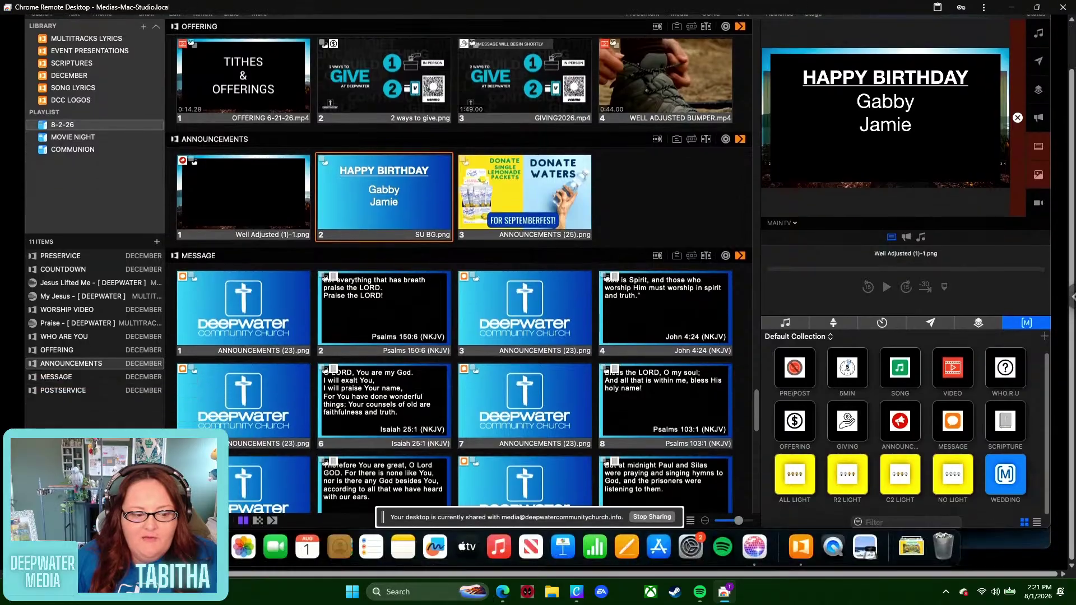
pyautogui.click(212, 547)
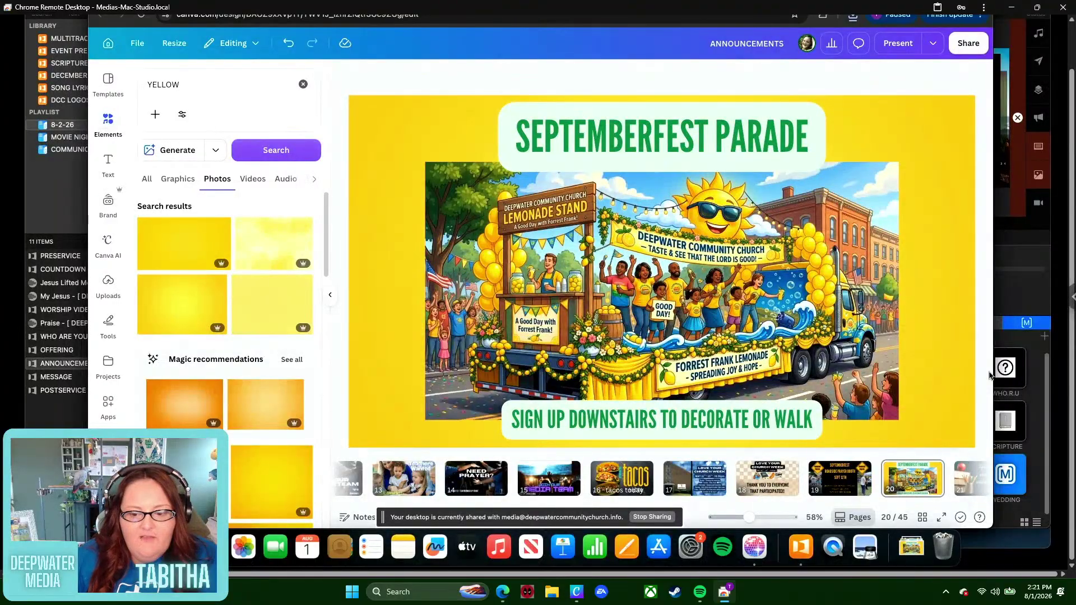
# - Duplicate the Septemberfest Parade page, page 20 of the announcements presentation
pyautogui.click(932, 468)
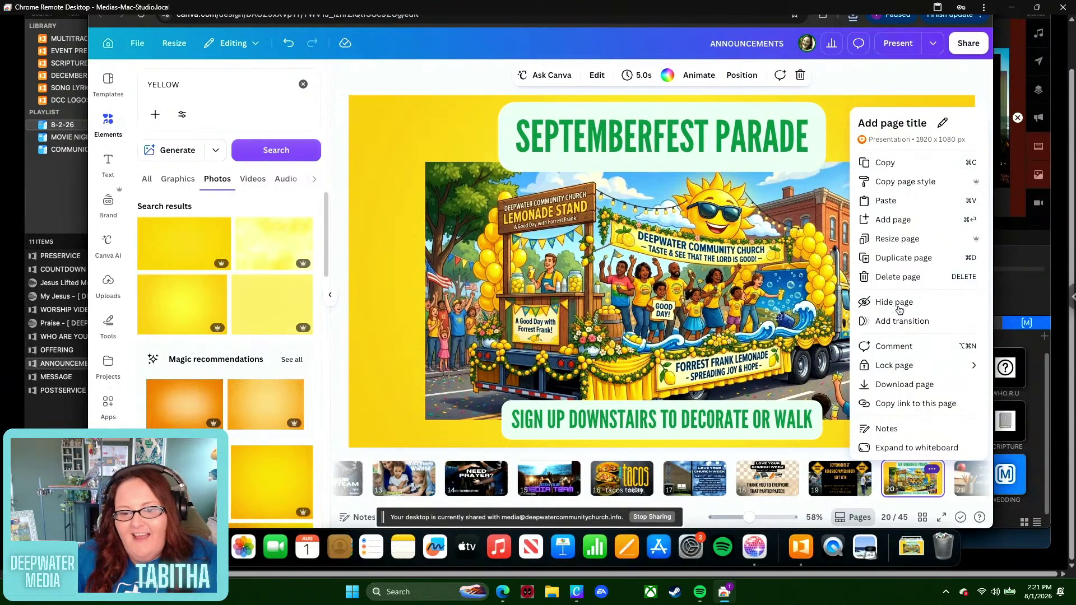
pyautogui.click(895, 259)
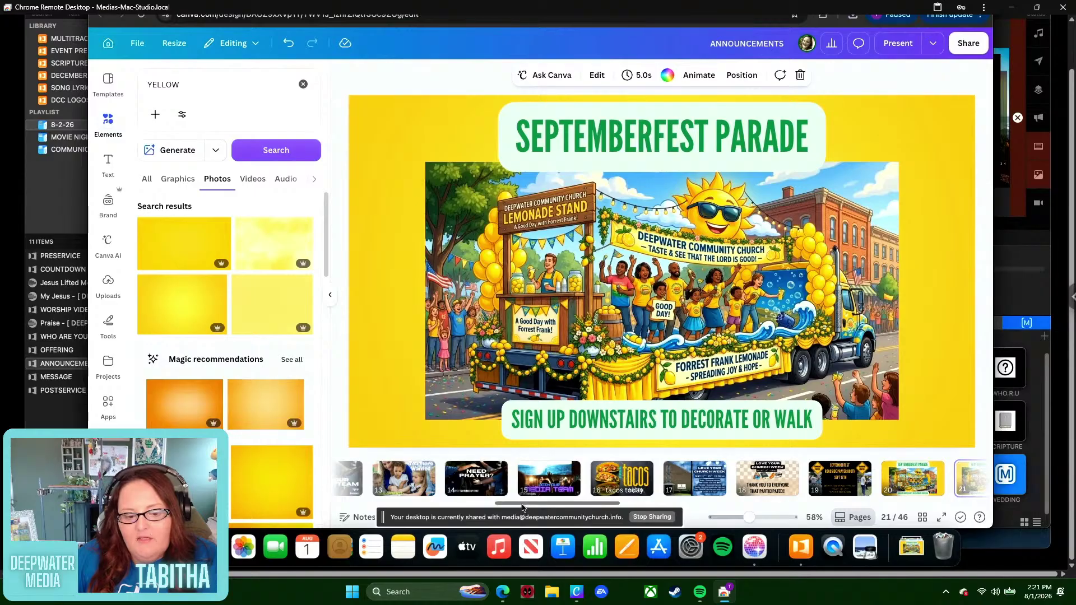
pyautogui.moveTo(521, 504); pyautogui.dragTo(589, 512)
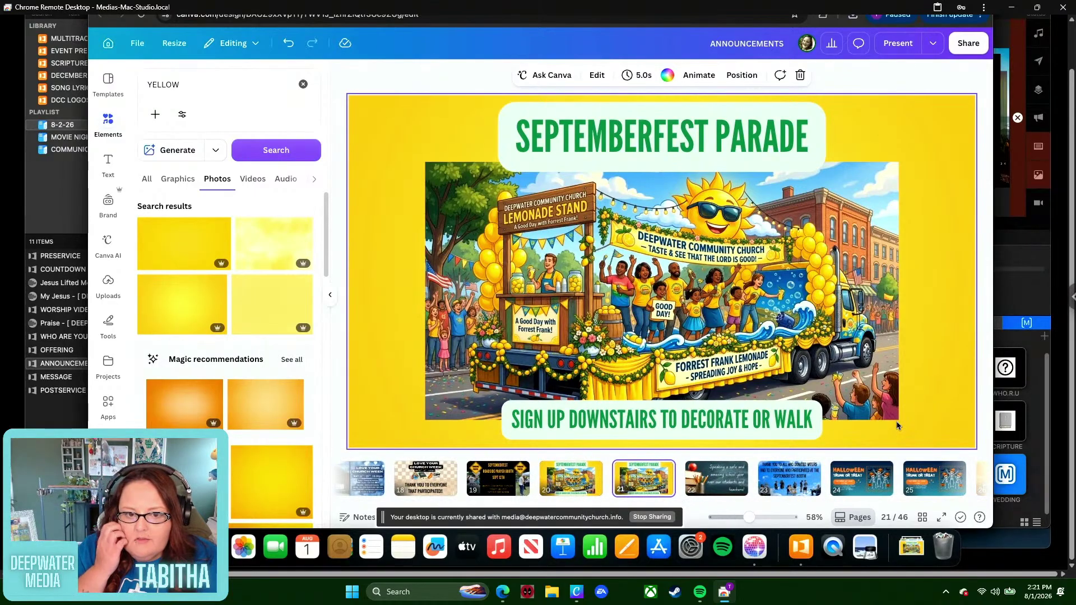
# - Replace the title on the duplicated page with COMMUNITY DAY
pyautogui.doubleClick(728, 133)
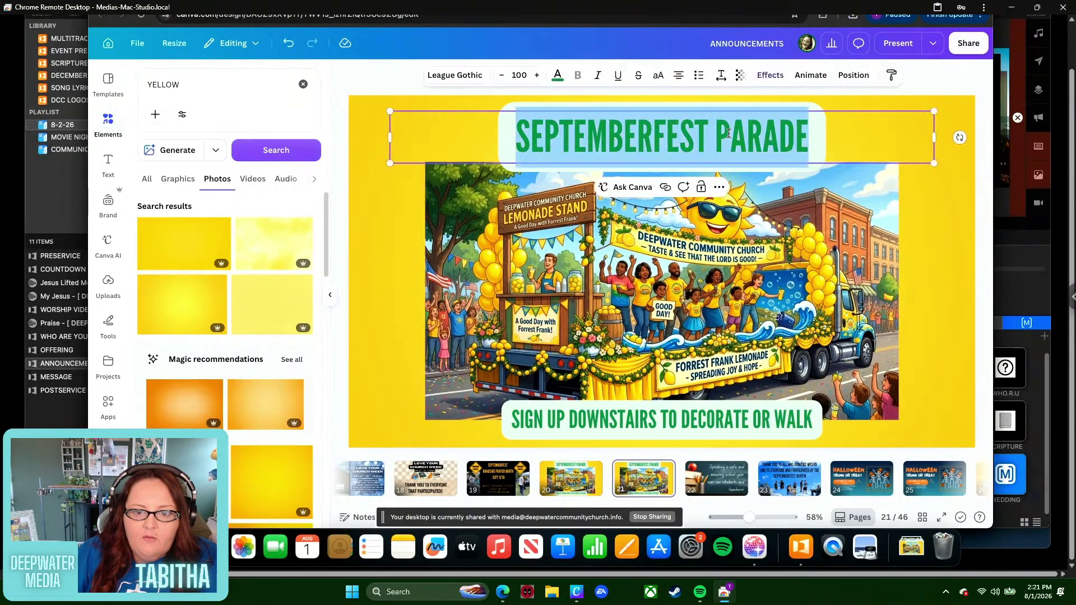
pyautogui.write('CO')
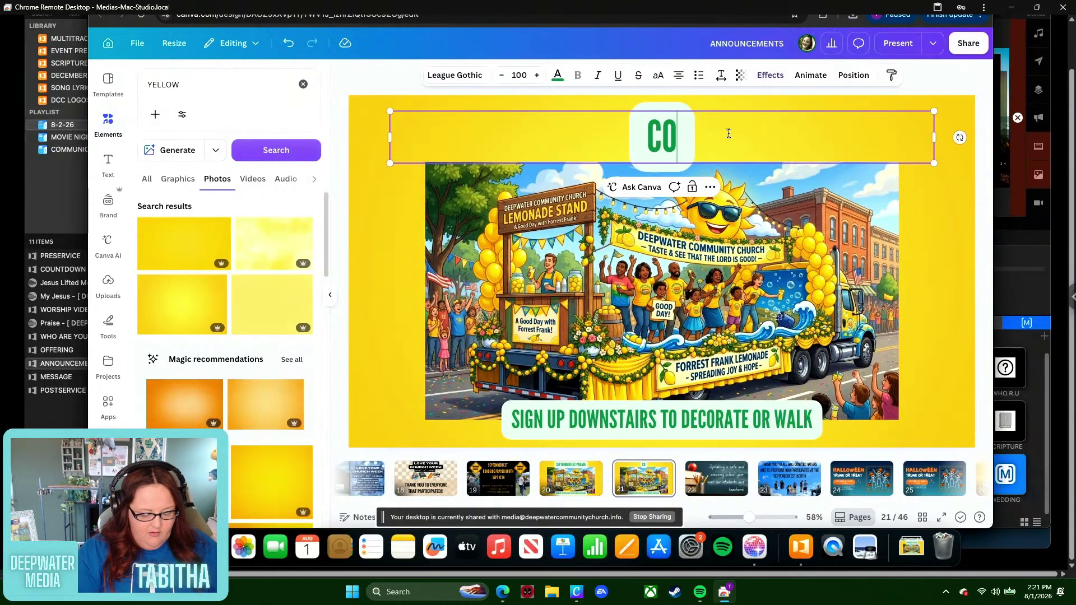
pyautogui.write('MMUNITU')
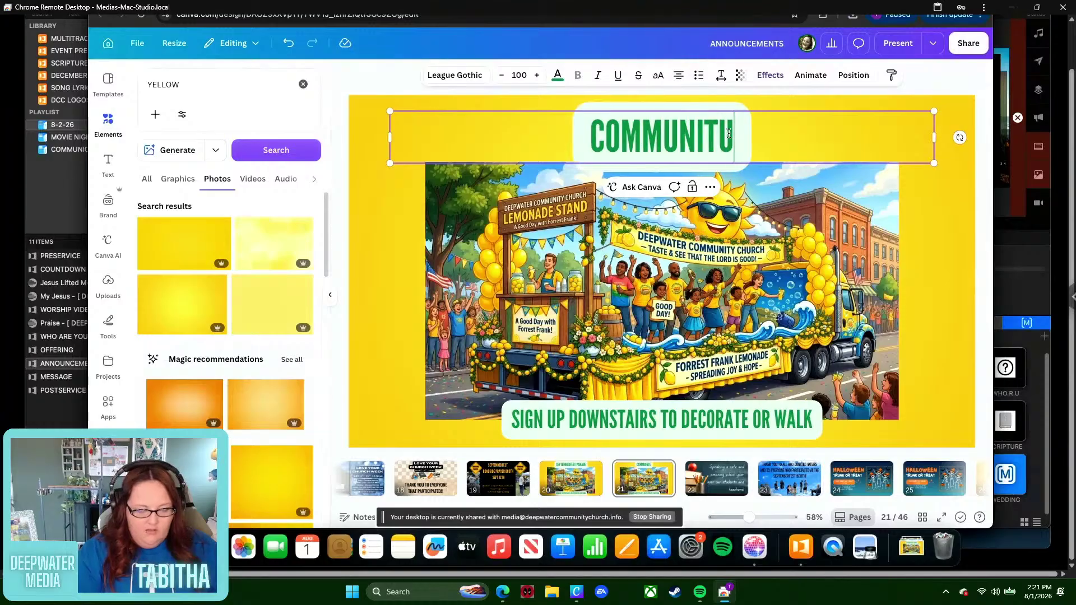
pyautogui.press('BackSpace')
pyautogui.write('Y DAY')
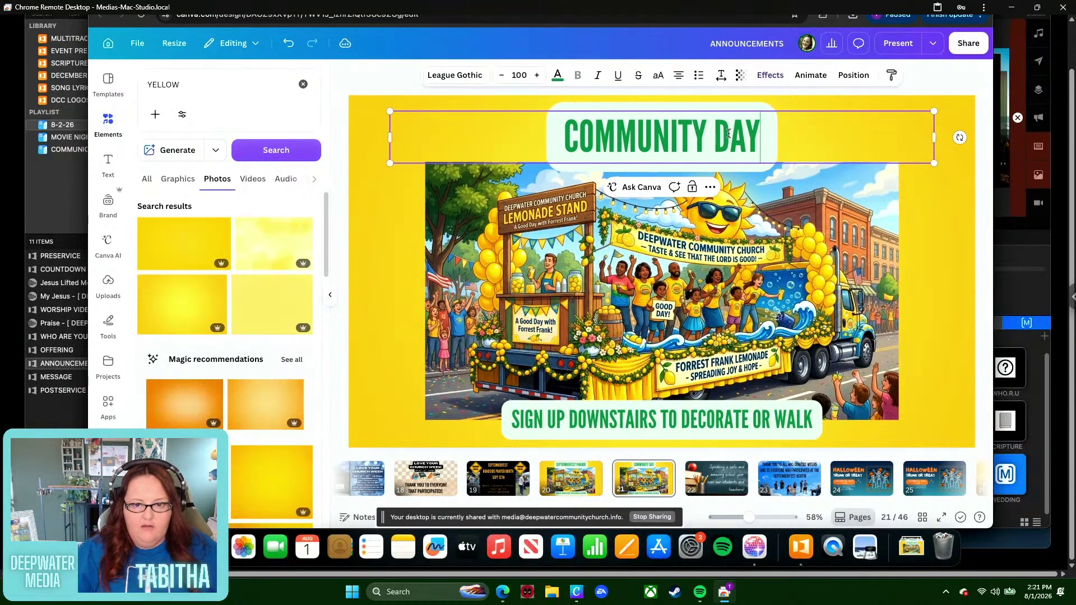
pyautogui.click(949, 269)
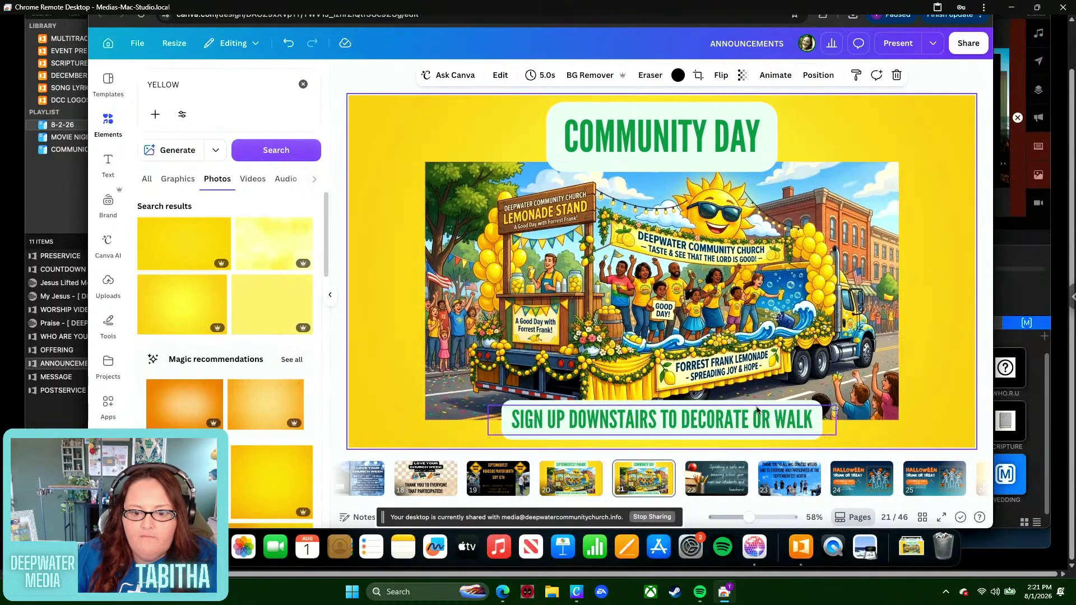
# - Remove the Background text effect from the SIGN UP DOWNSTAIRS TO DECORATE OR WALK line
pyautogui.click(753, 430)
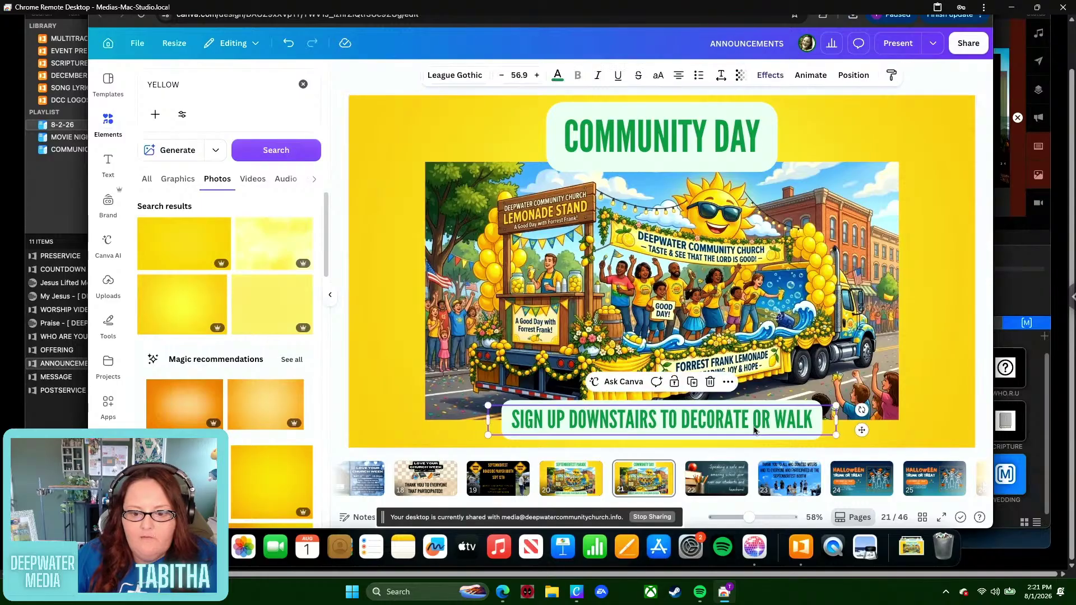
pyautogui.click(778, 77)
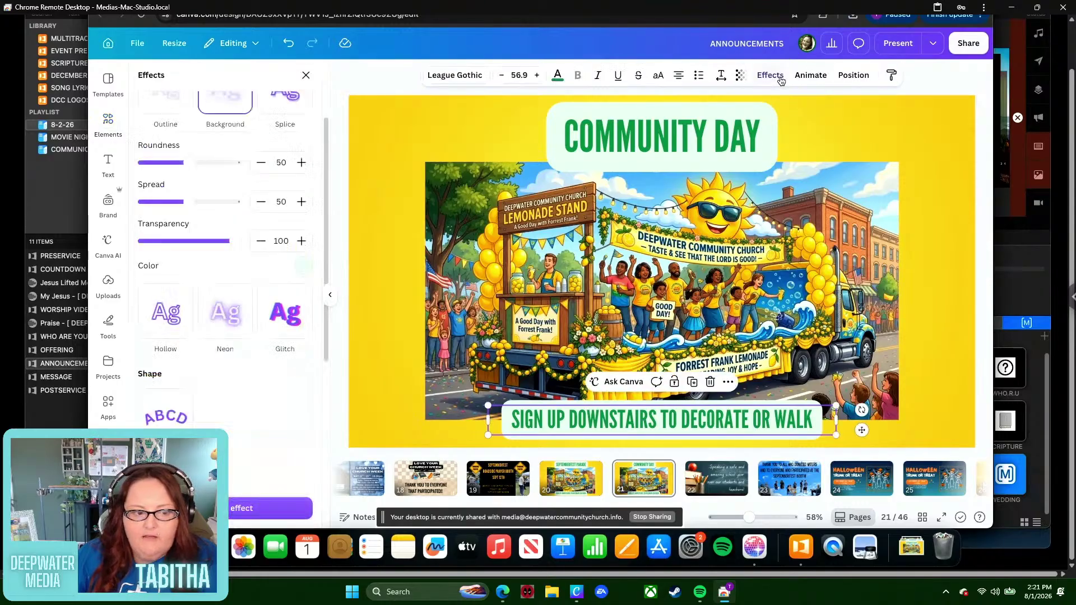
pyautogui.scroll(3, 205, 285)
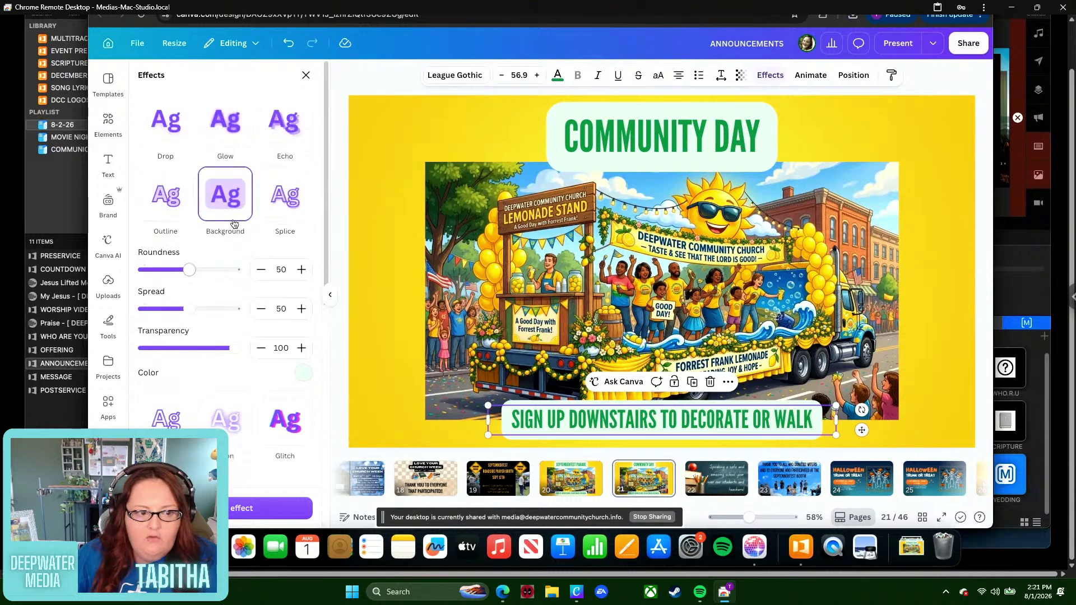
pyautogui.click(269, 508)
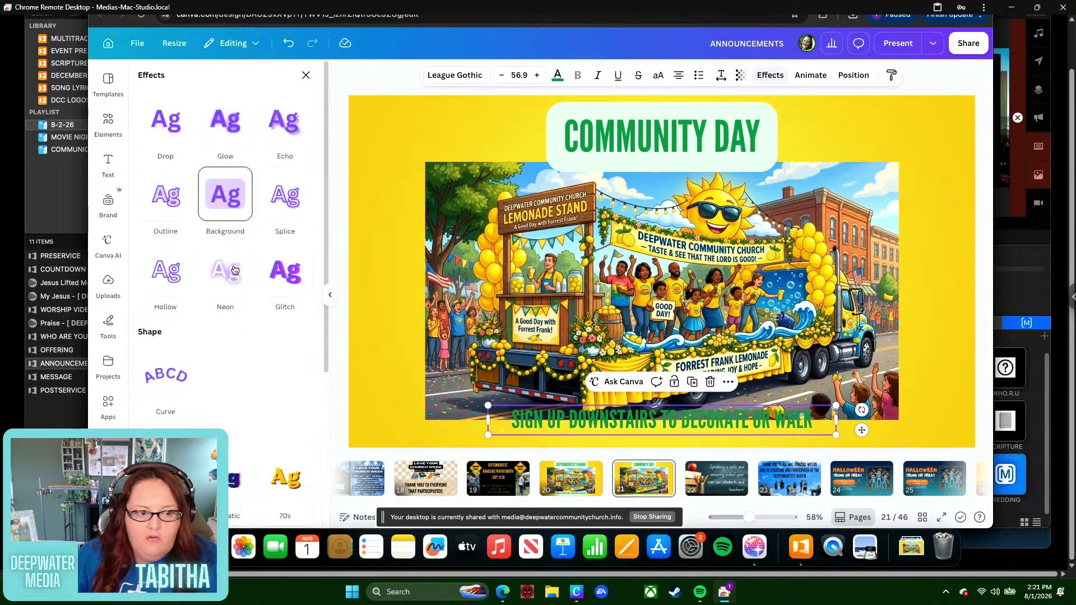
# - Delete the lemonade stand parade float picture from the COMMUNITY DAY page
pyautogui.click(662, 370)
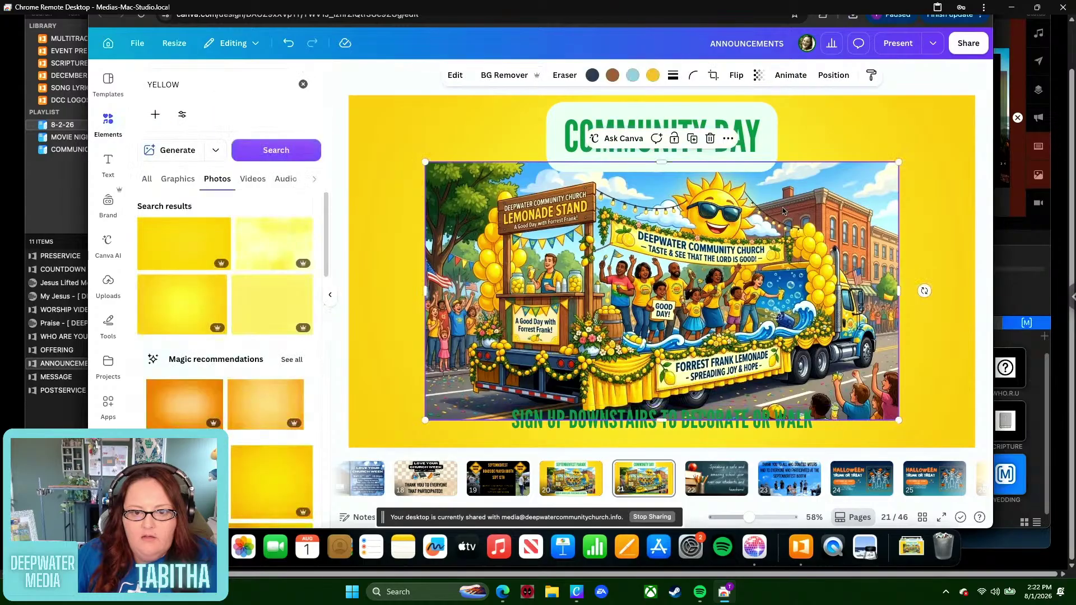
pyautogui.click(690, 143)
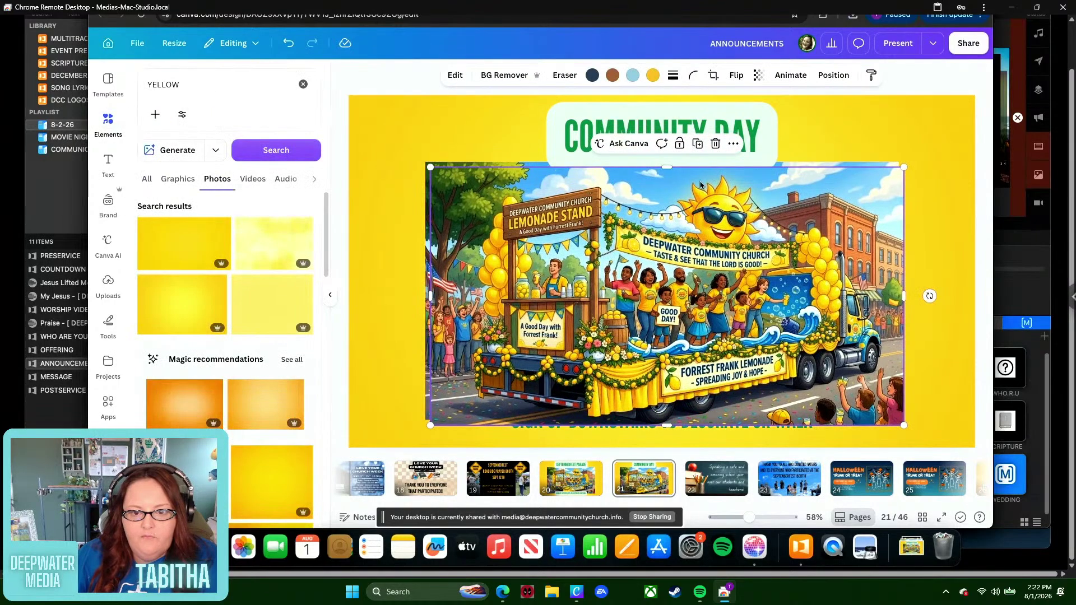
pyautogui.click(715, 144)
pyautogui.click(709, 140)
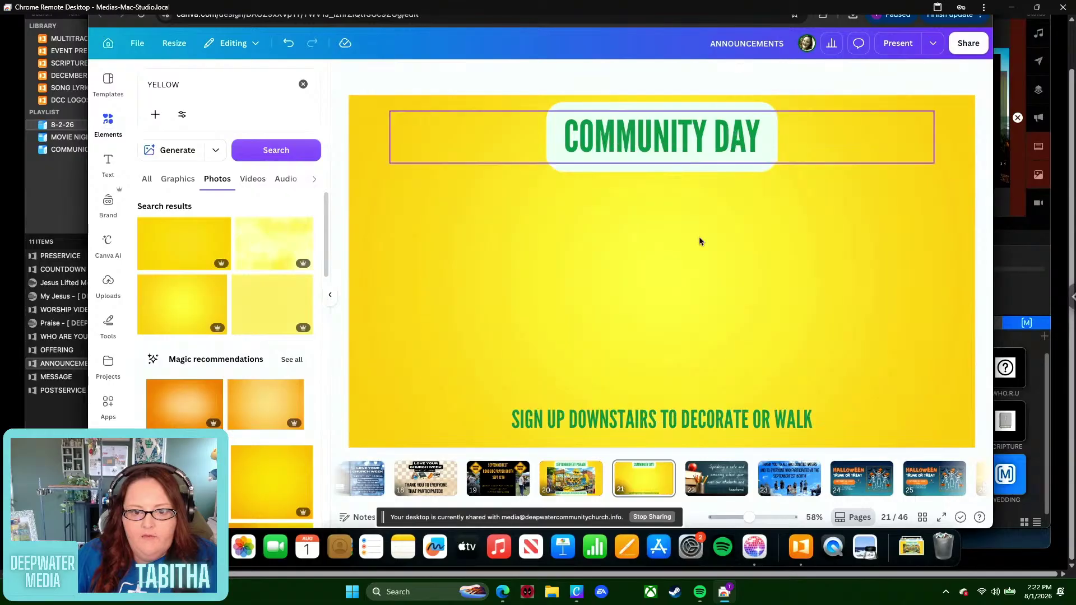
# - Search the photo elements for SKY
pyautogui.click(167, 84)
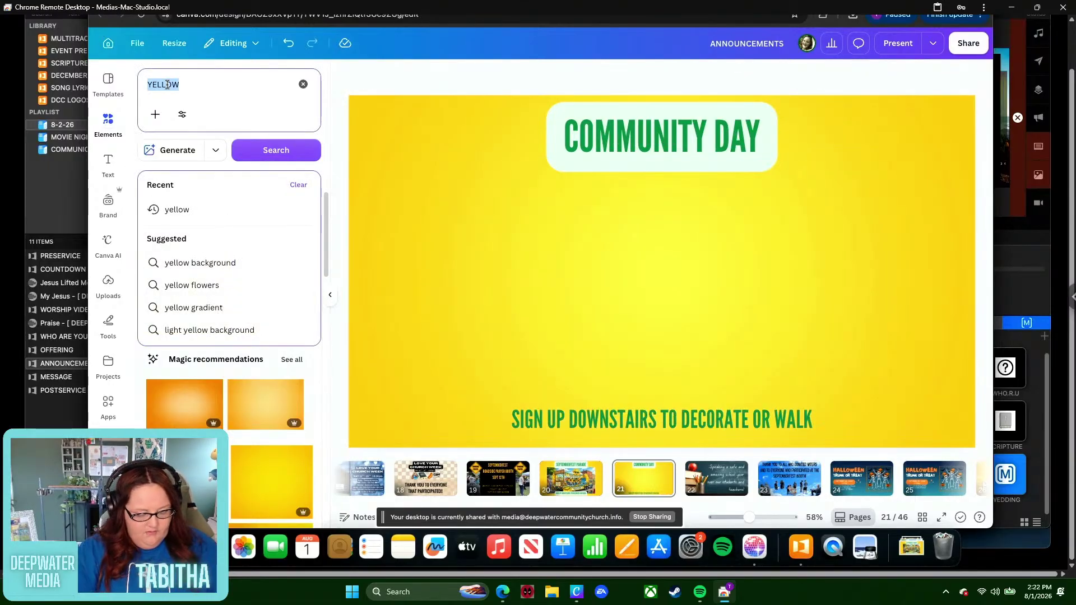
pyautogui.write('SKY')
pyautogui.press('Return')
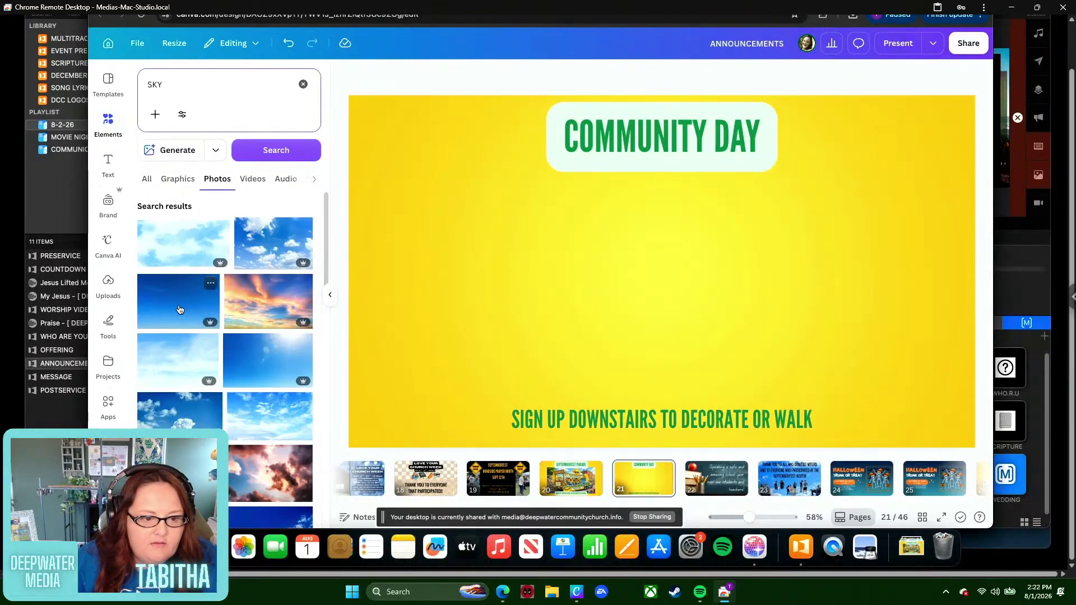
# - Try the deep blue sky photo with sun glare as the page background
pyautogui.scroll(-1, 269, 372)
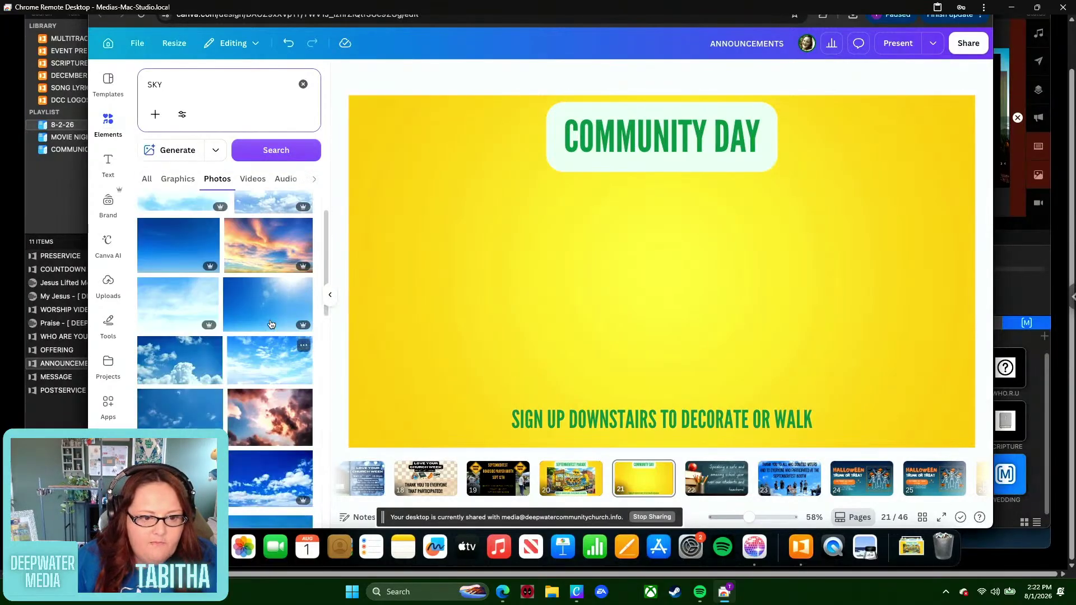
pyautogui.click(272, 325)
pyautogui.rightClick(680, 351)
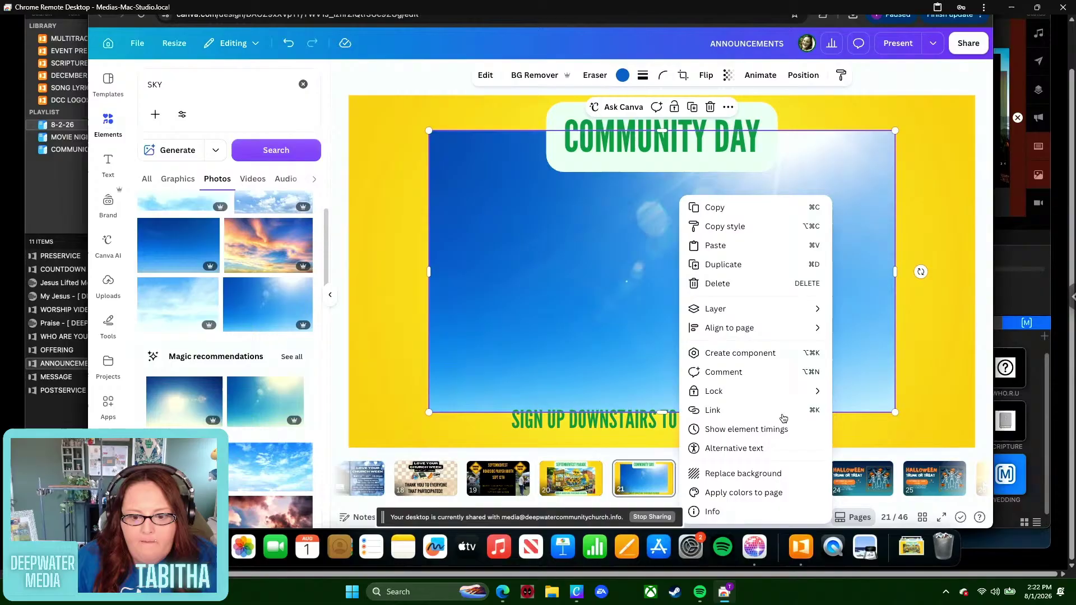
pyautogui.click(757, 473)
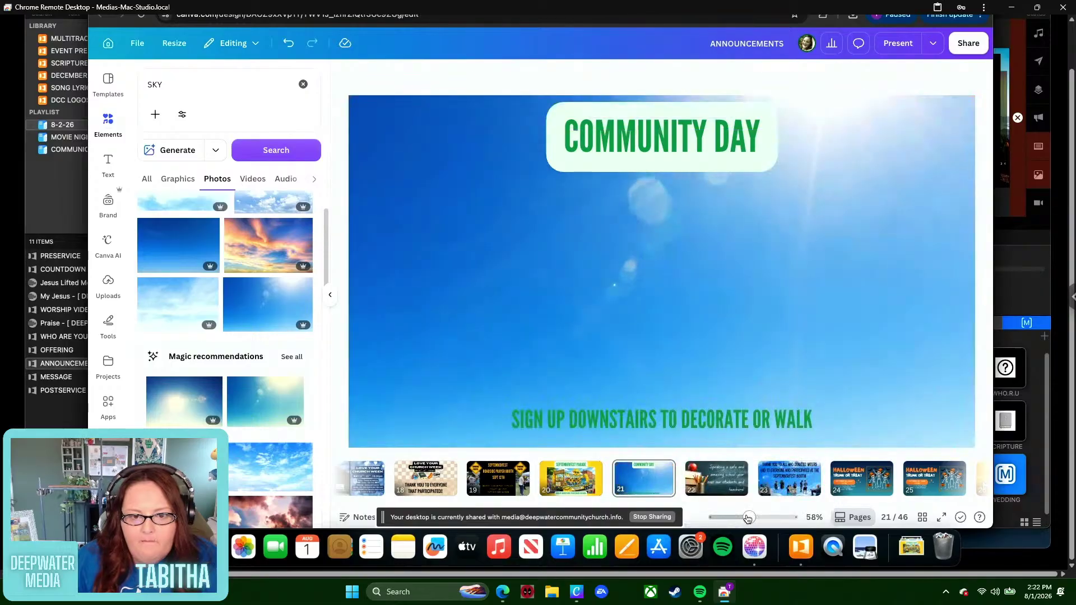
# - Add the pale blue sky photo with soft white clouds and make it the page background
pyautogui.scroll(-4, 241, 393)
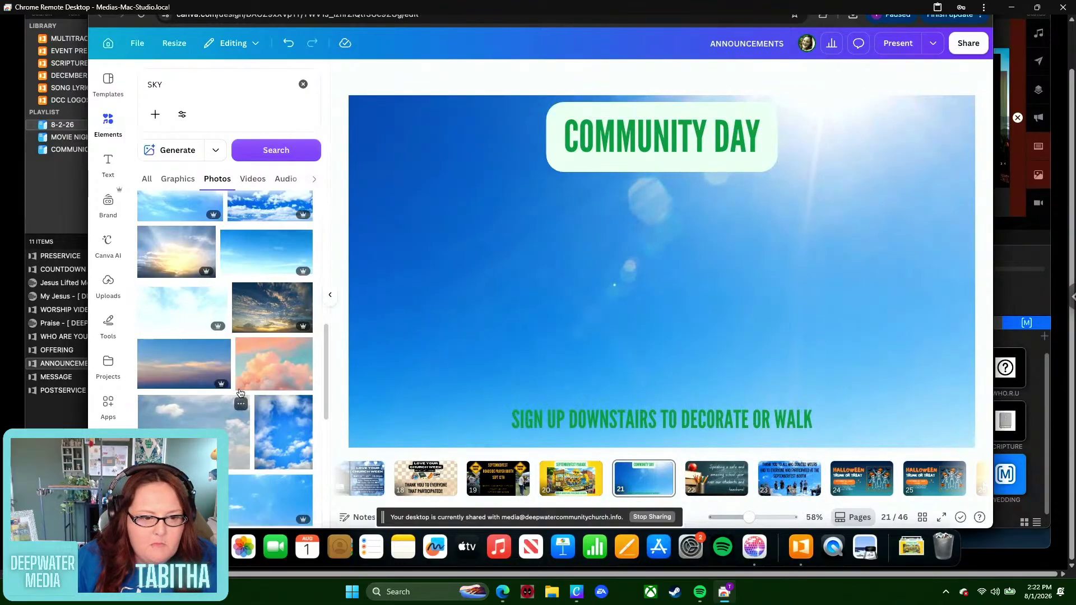
pyautogui.scroll(-4, 241, 392)
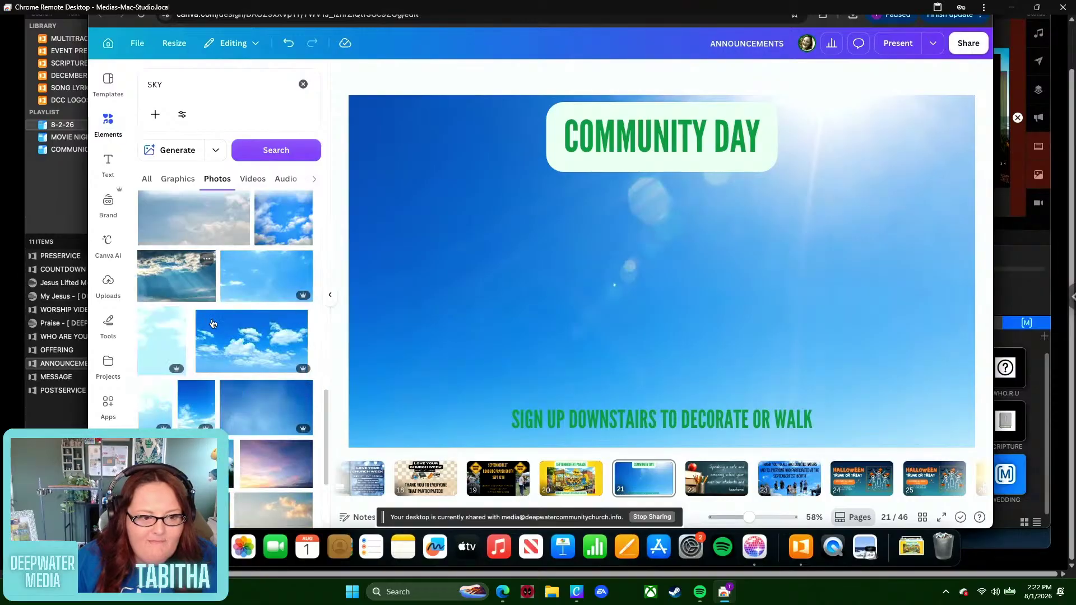
pyautogui.scroll(-2, 214, 288)
pyautogui.click(161, 235)
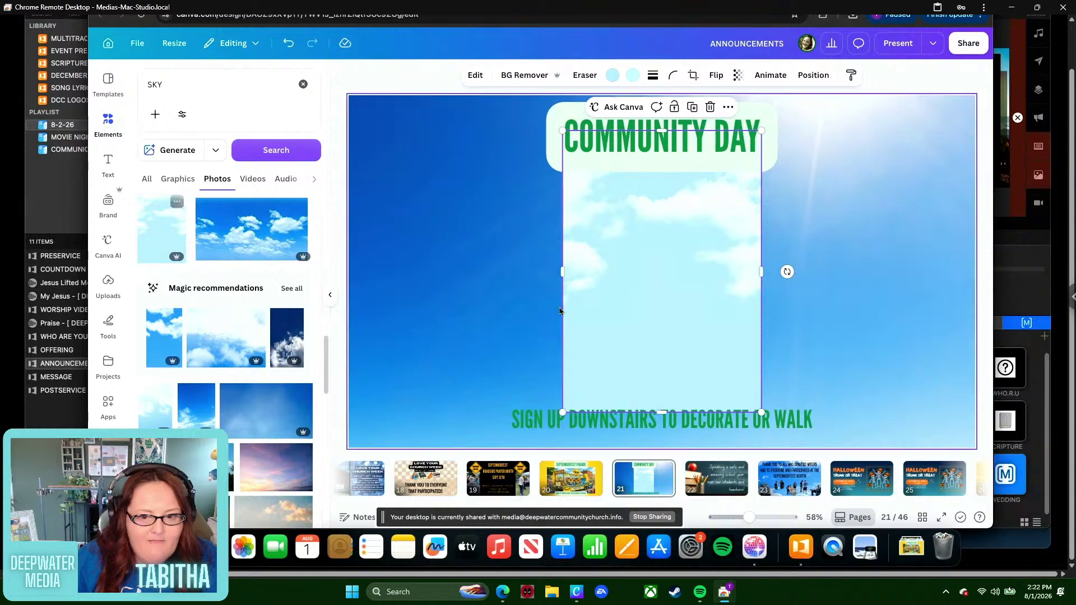
pyautogui.rightClick(587, 310)
pyautogui.click(650, 473)
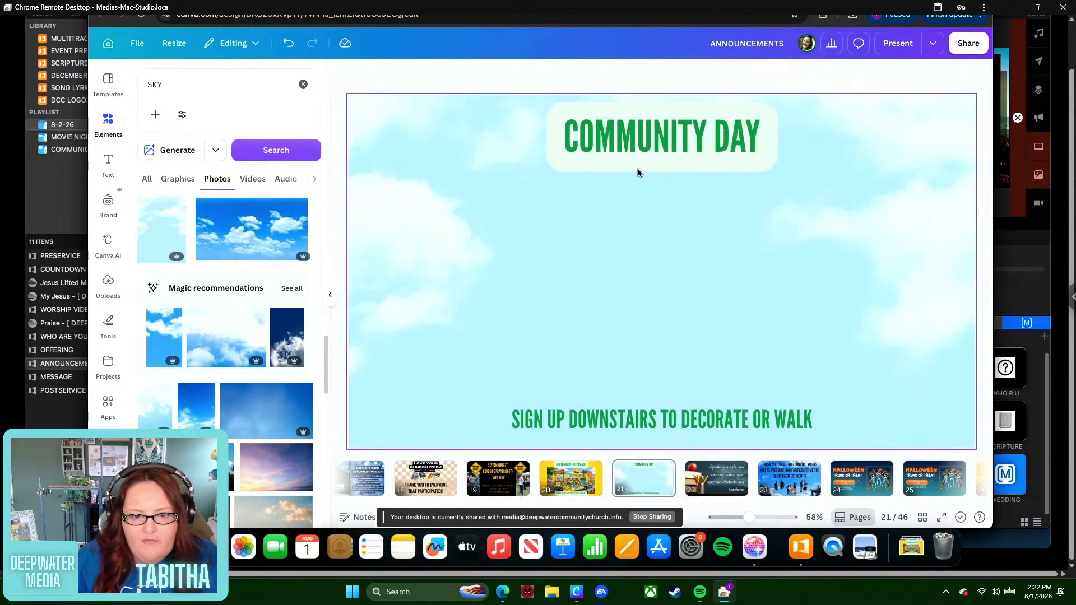
# - Switch the COMMUNITY DAY title's text effect from Background to Echo
pyautogui.click(691, 150)
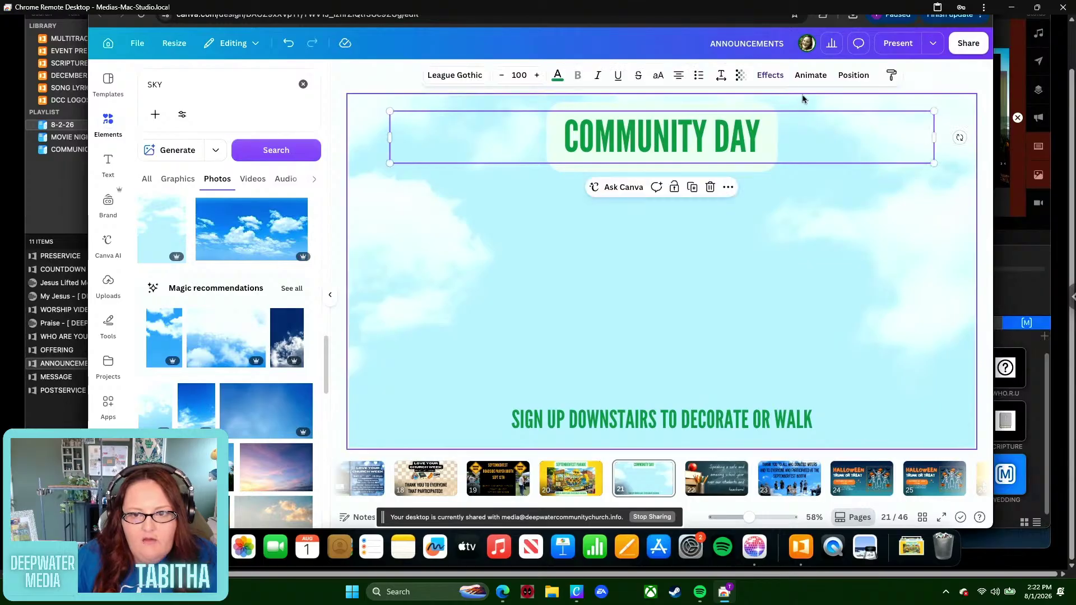
pyautogui.click(770, 75)
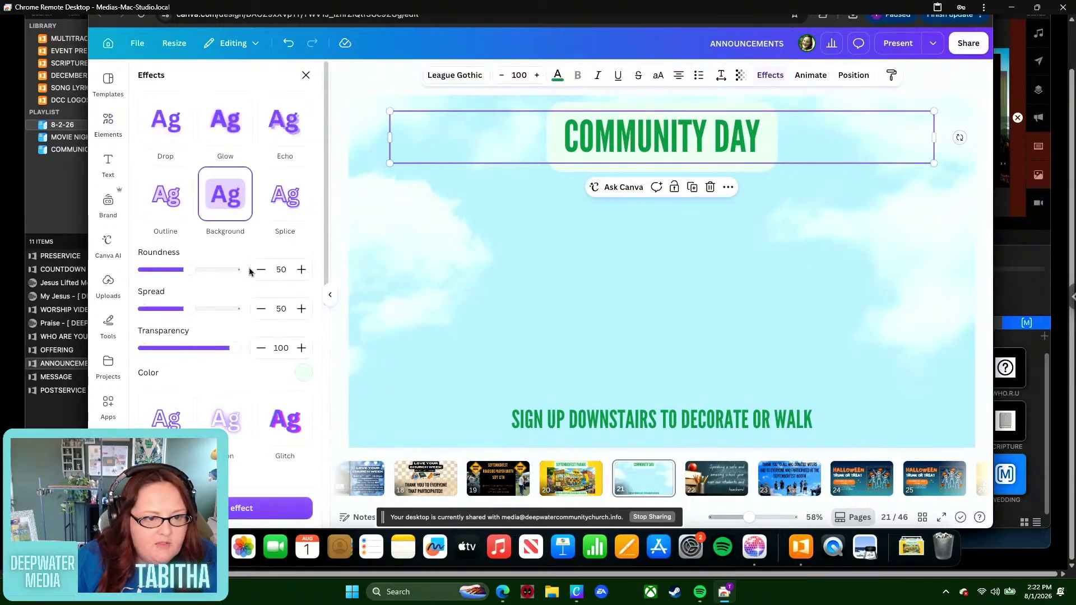
pyautogui.click(298, 140)
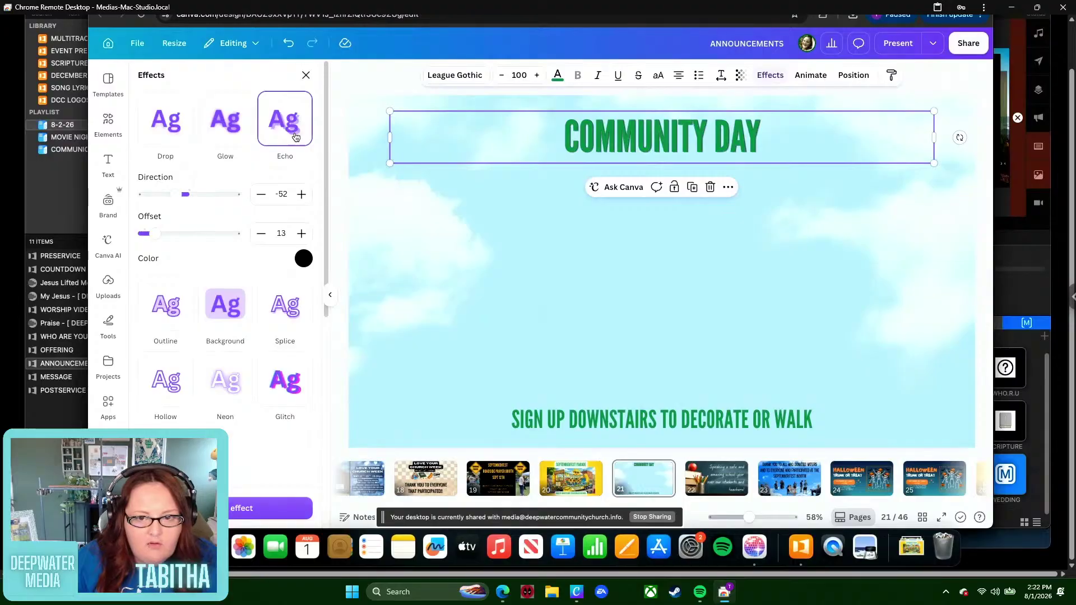
# - Change the COMMUNITY DAY title's text color to the medium-dark blue, after trying black and other blues
pyautogui.click(558, 75)
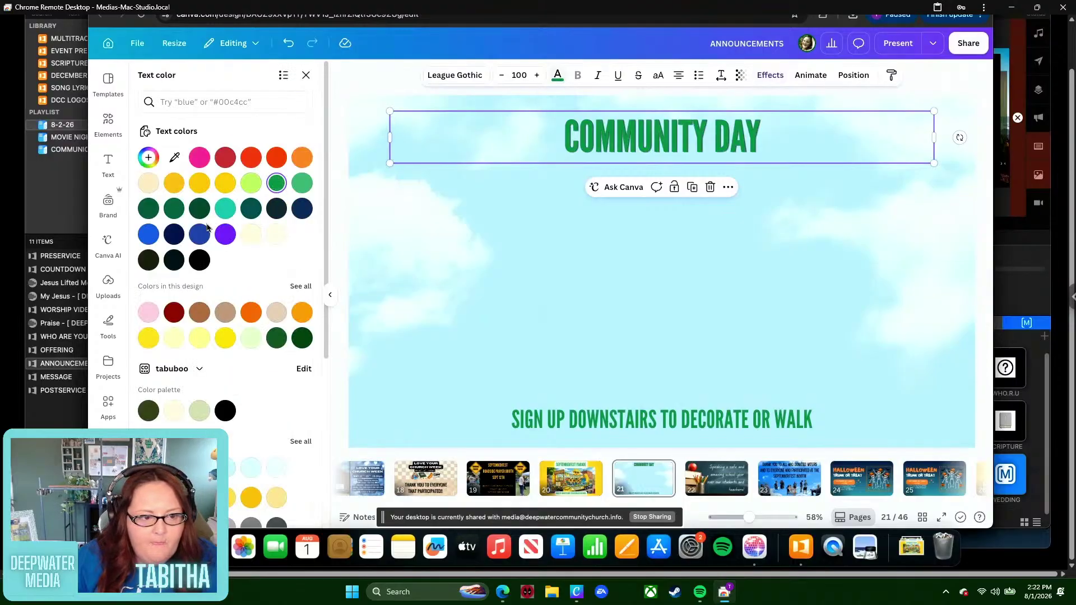
pyautogui.scroll(-3, 239, 445)
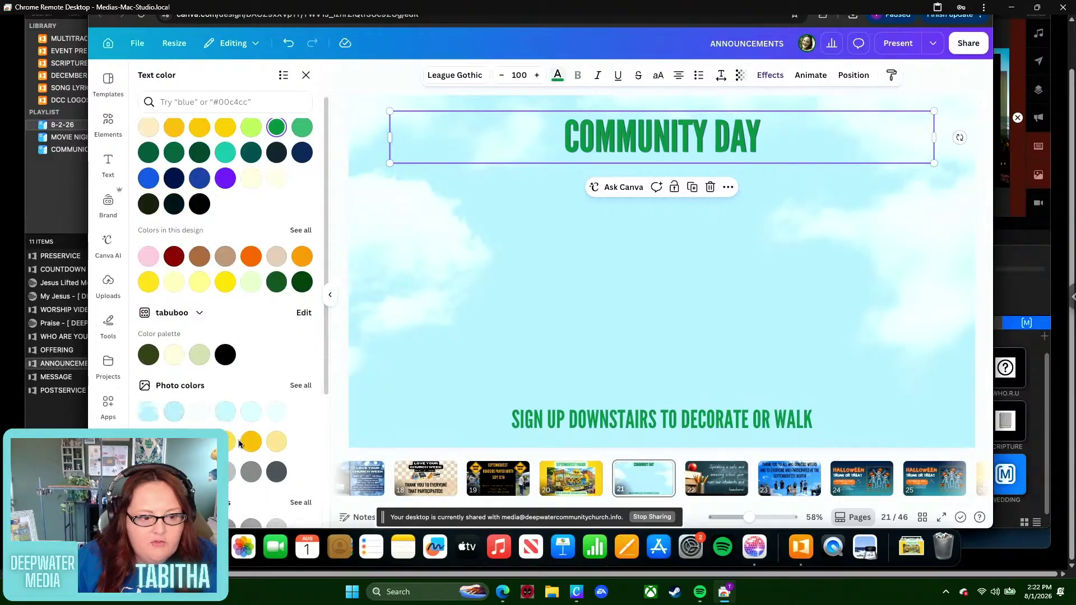
pyautogui.scroll(-3, 240, 444)
pyautogui.scroll(6, 240, 444)
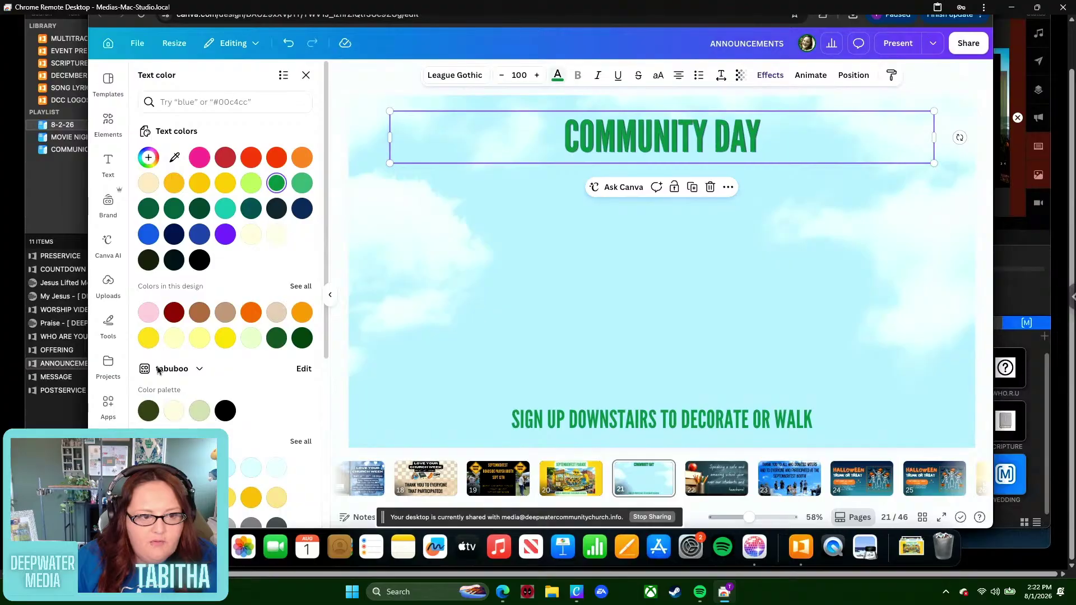
pyautogui.click(198, 261)
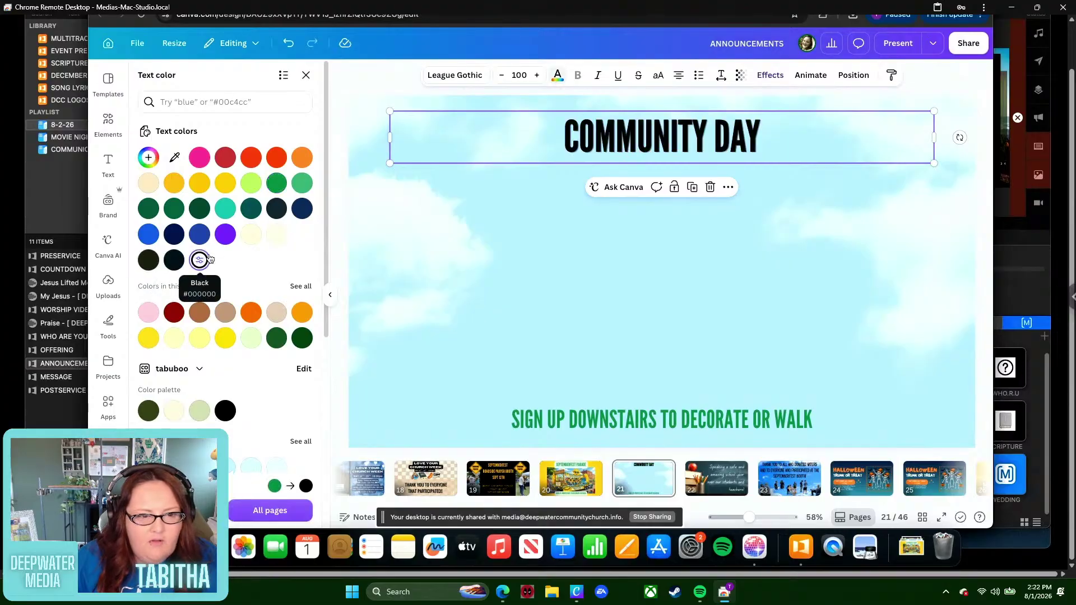
pyautogui.click(157, 240)
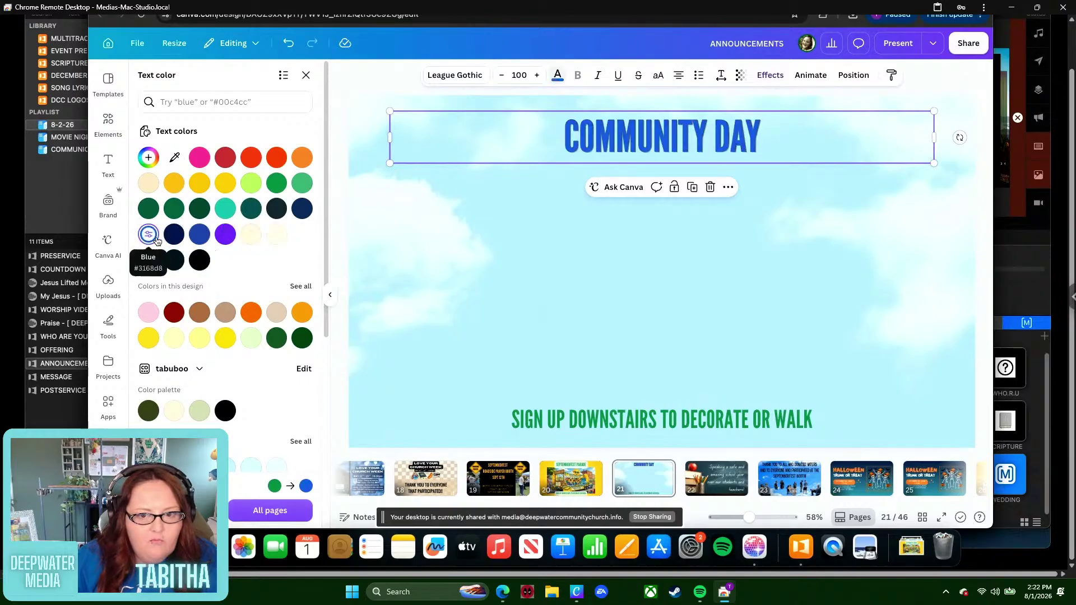
pyautogui.click(175, 237)
pyautogui.click(198, 235)
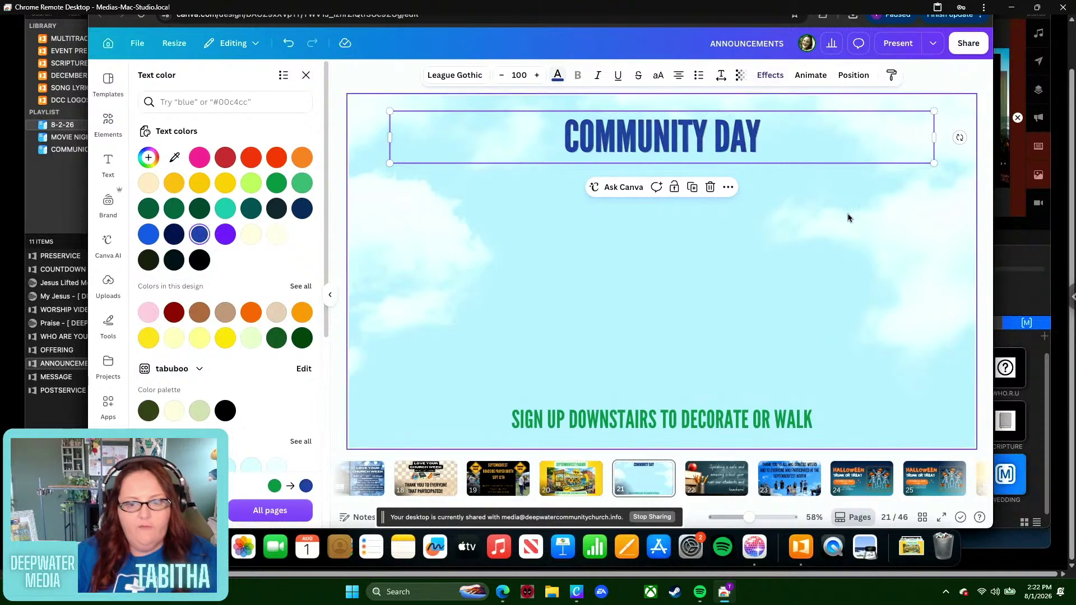
pyautogui.click(782, 383)
# - Give the SIGN UP DOWNSTAIRS TO DECORATE OR WALK line the same blue text color as the title
pyautogui.click(759, 418)
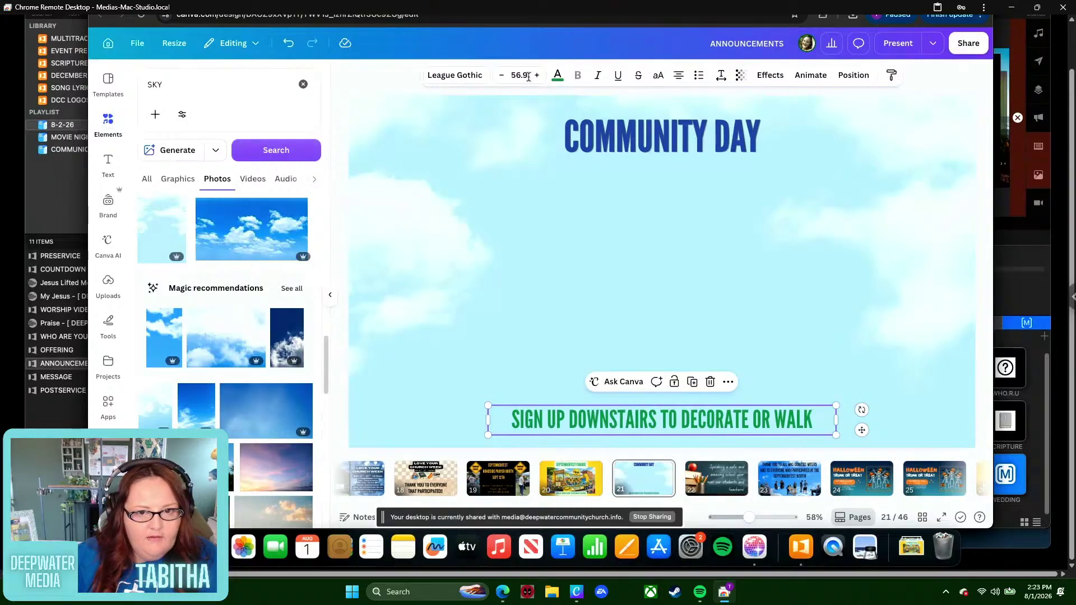
pyautogui.click(558, 77)
pyautogui.click(200, 234)
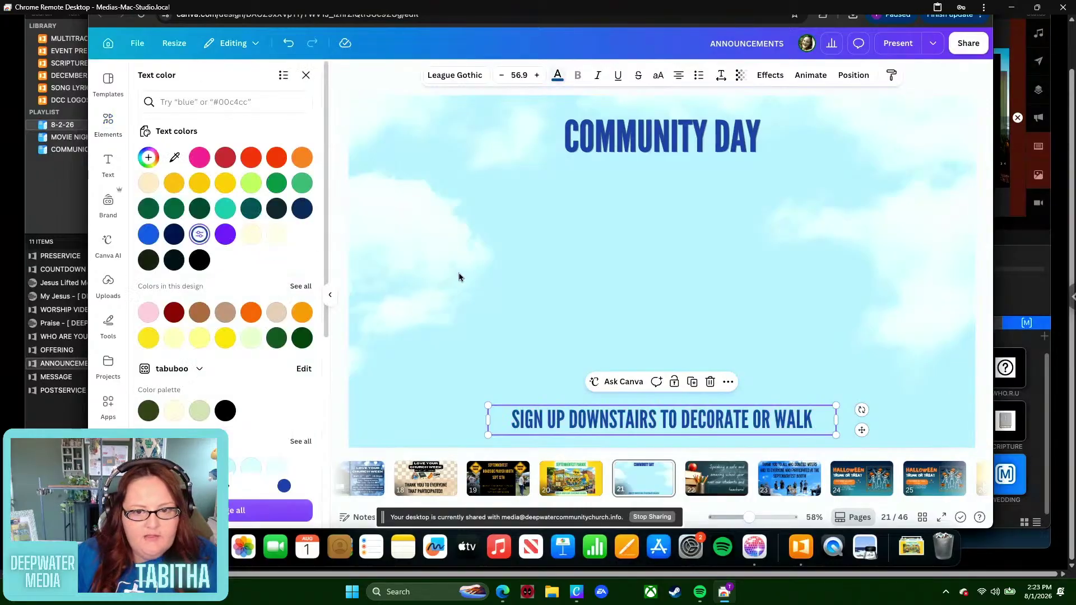
pyautogui.click(753, 276)
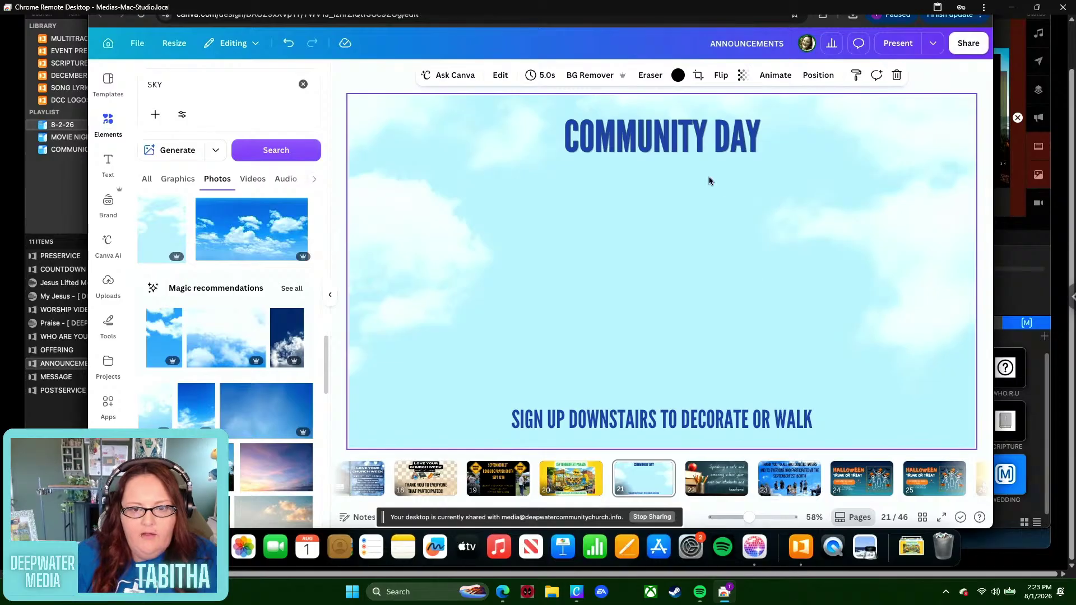
# - Start a second line beneath COMMUNITY DAY in the title text box
pyautogui.click(721, 145)
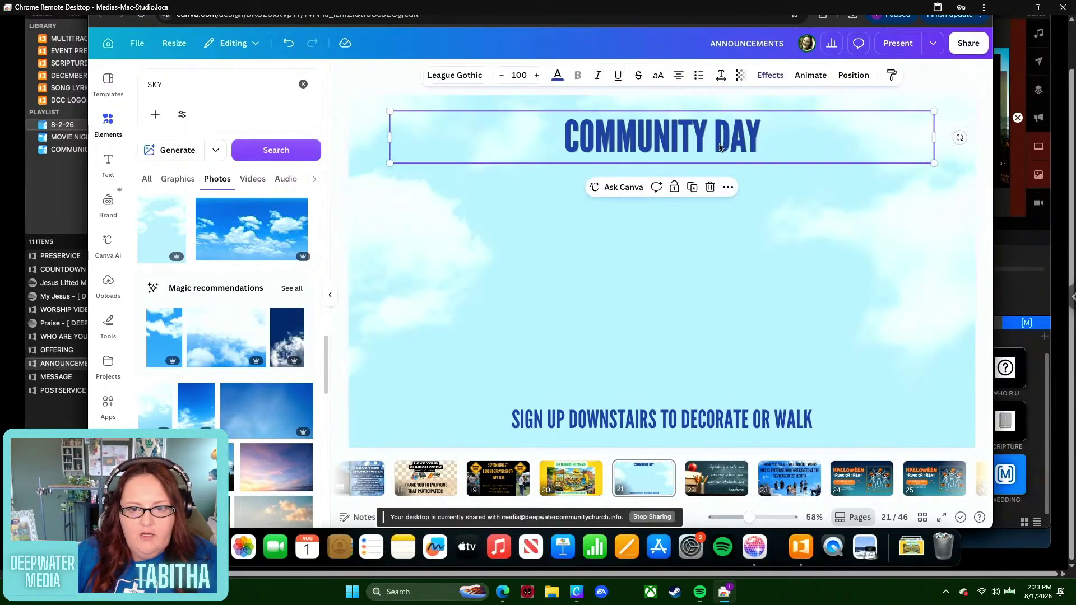
pyautogui.click(776, 142)
pyautogui.press('Return')
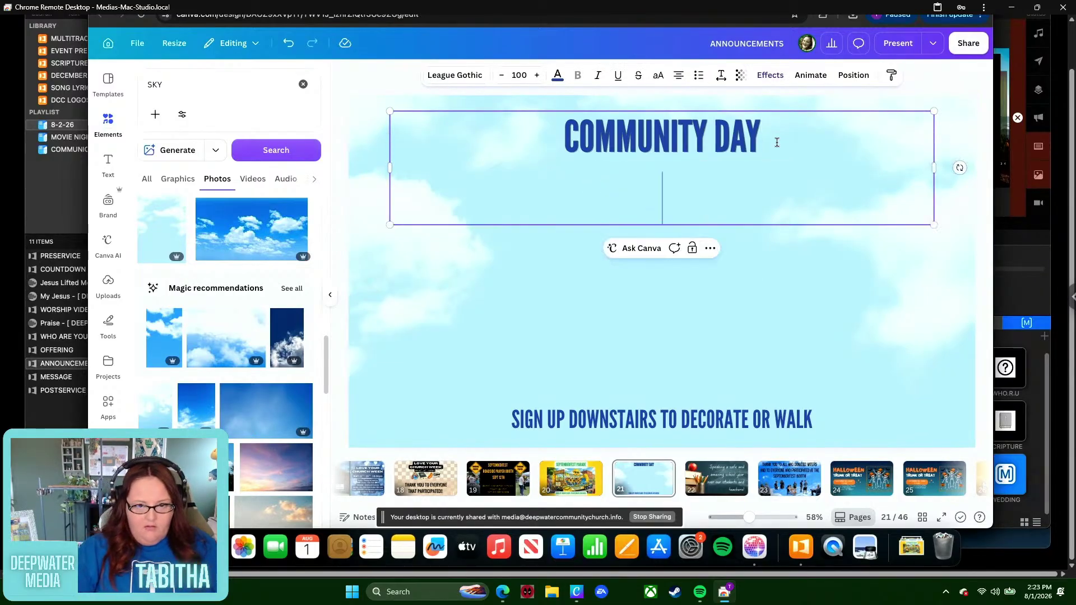
pyautogui.write('AFTER')
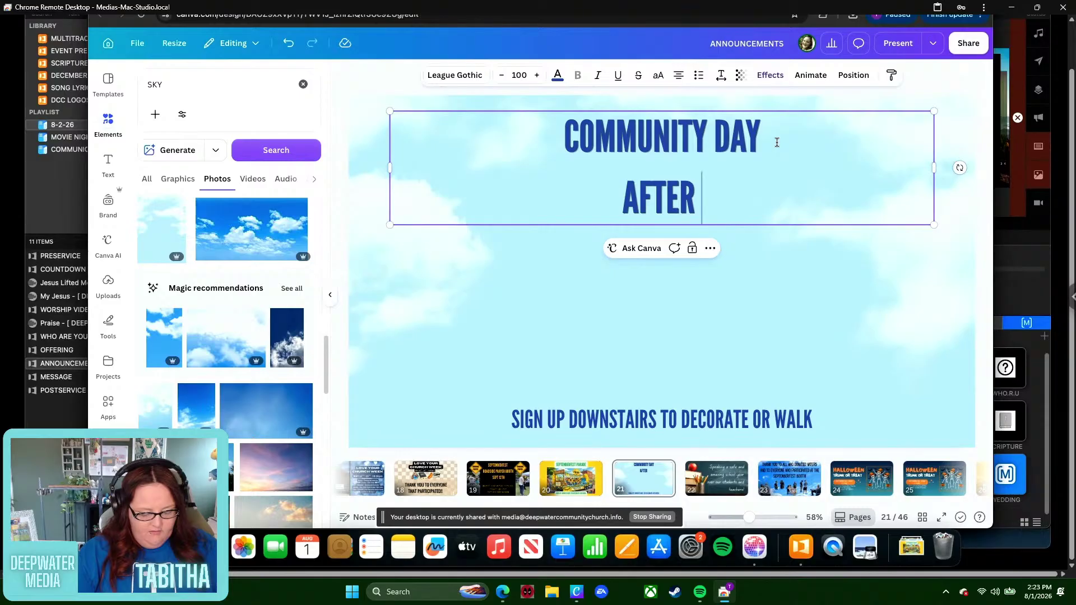
pyautogui.write(' CHURCH')
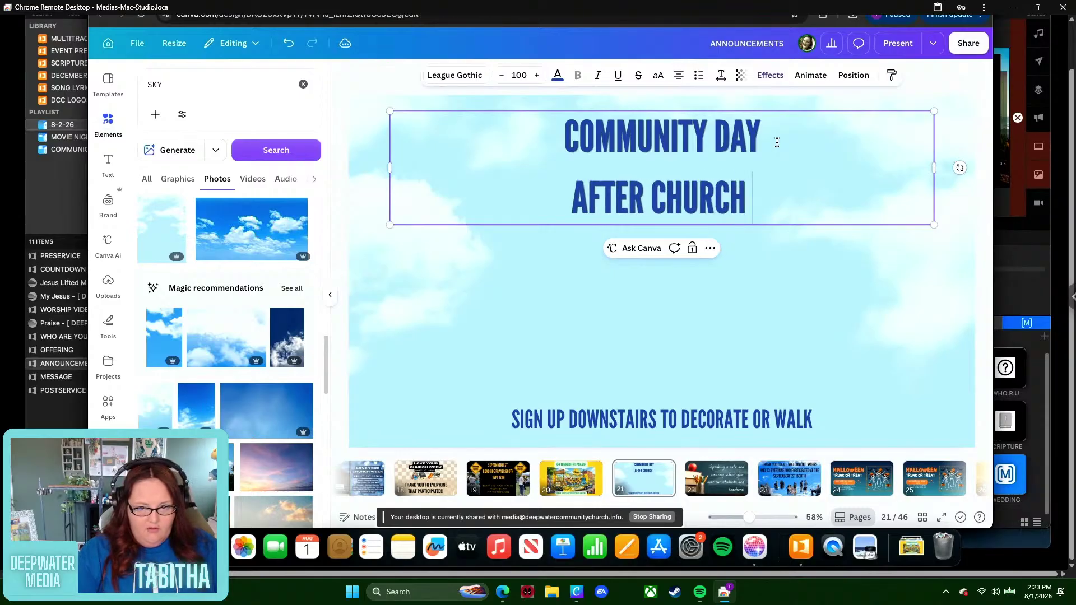
pyautogui.write(' ON')
pyautogui.press('BackSpace')
pyautogui.press('BackSpace')
pyautogui.press('BackSpace')
pyautogui.press('BackSpace')
pyautogui.press('BackSpace')
pyautogui.press('BackSpace')
pyautogui.press('BackSpace')
pyautogui.press('BackSpace')
pyautogui.press('BackSpace')
pyautogui.press('BackSpace')
pyautogui.press('BackSpace')
pyautogui.press('BackSpace')
pyautogui.press('BackSpace')
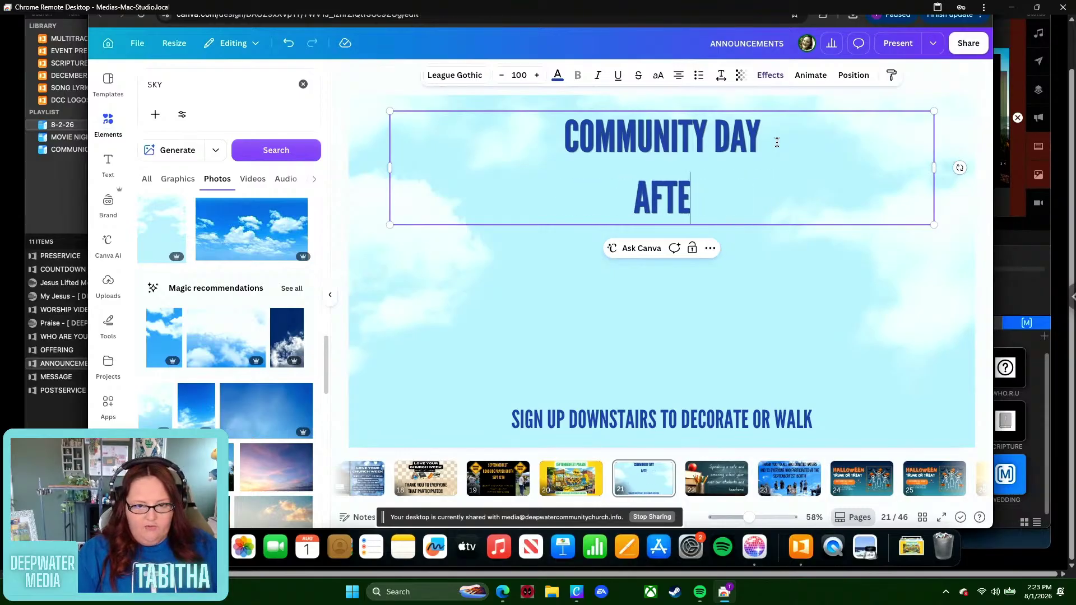
pyautogui.press('BackSpace')
pyautogui.press('BackSpace')
# - Enter SEPTEMBER 13 as the title's second line
pyautogui.write('SE')
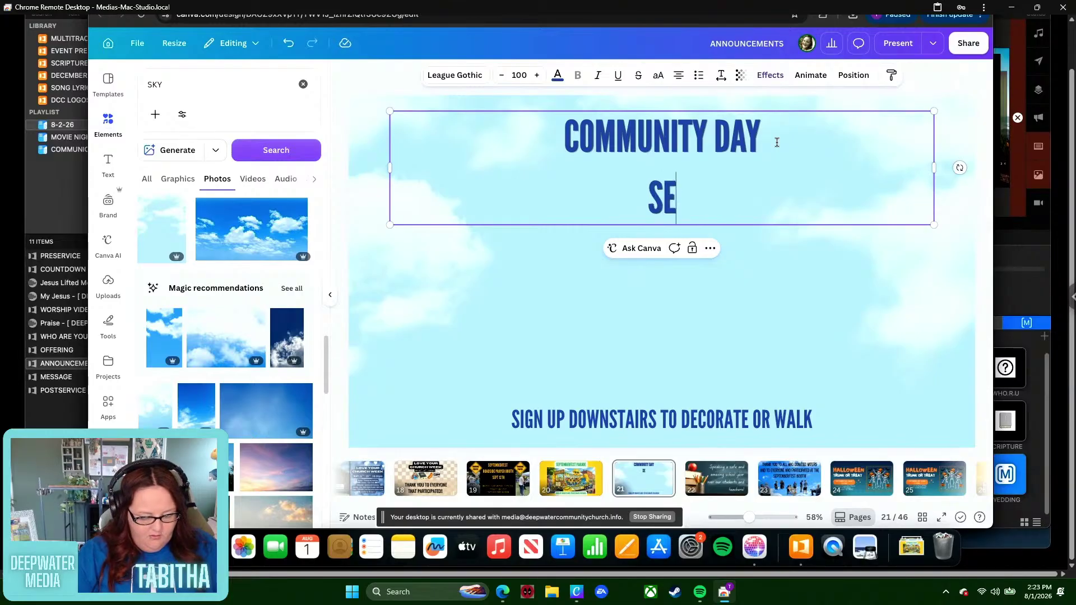
pyautogui.write('PTEMBER 13')
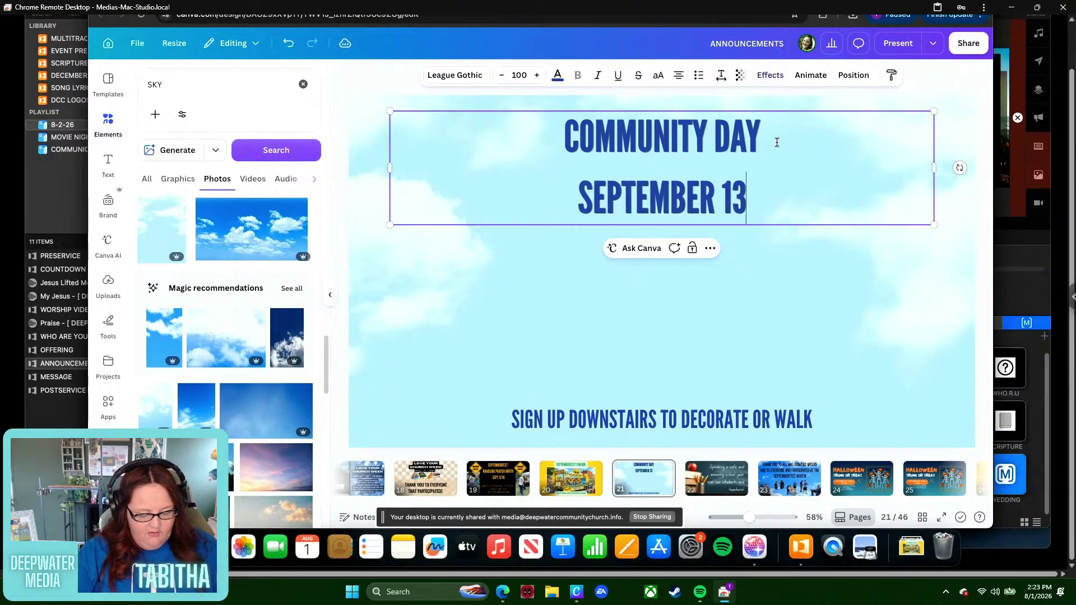
# - Add the TH suffix after SEPTEMBER 13 on the title's second line
pyautogui.write('TH ')
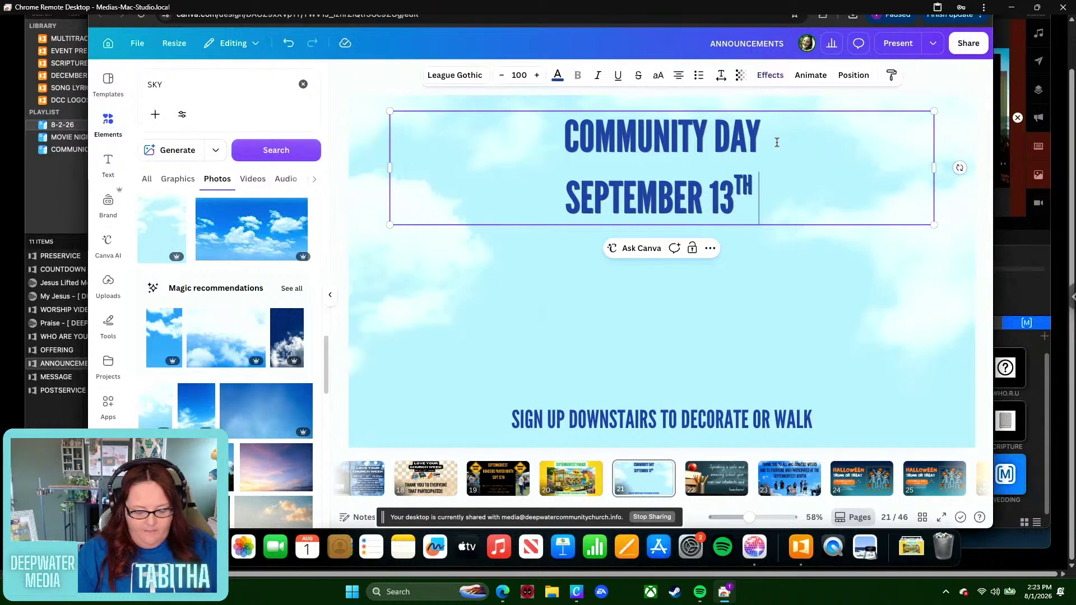
pyautogui.write('(AFT')
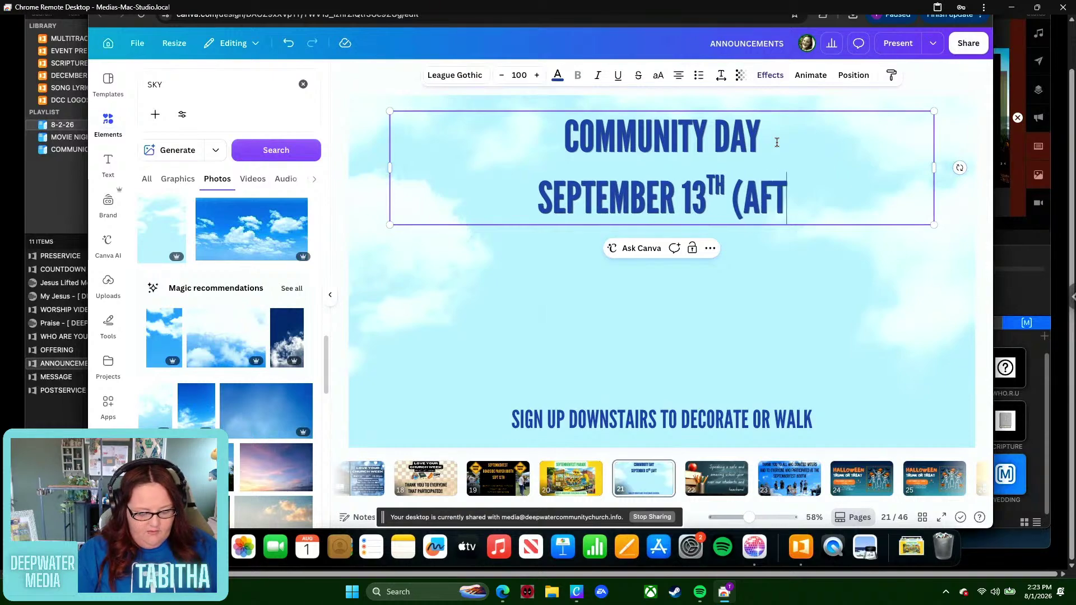
pyautogui.write('ER CHURCH)')
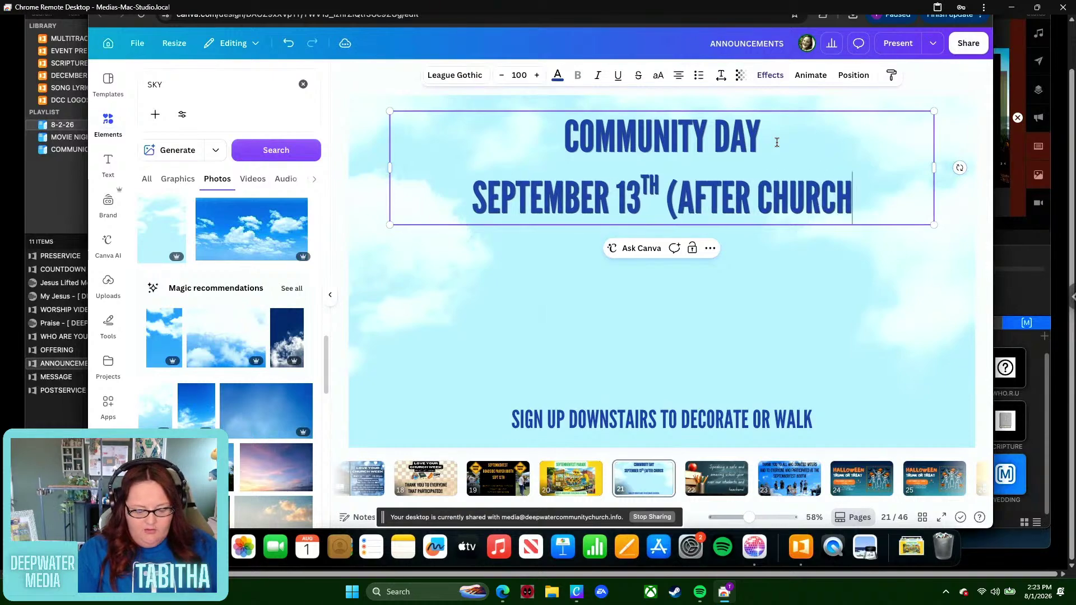
pyautogui.press('BackSpace')
pyautogui.press('BackSpace')
pyautogui.press('BackSpace')
pyautogui.press('BackSpace')
pyautogui.press('BackSpace')
pyautogui.press('BackSpace')
pyautogui.press('BackSpace')
pyautogui.press('BackSpace')
pyautogui.press('BackSpace')
pyautogui.press('BackSpace')
pyautogui.press('BackSpace')
pyautogui.press('BackSpace')
pyautogui.press('BackSpace')
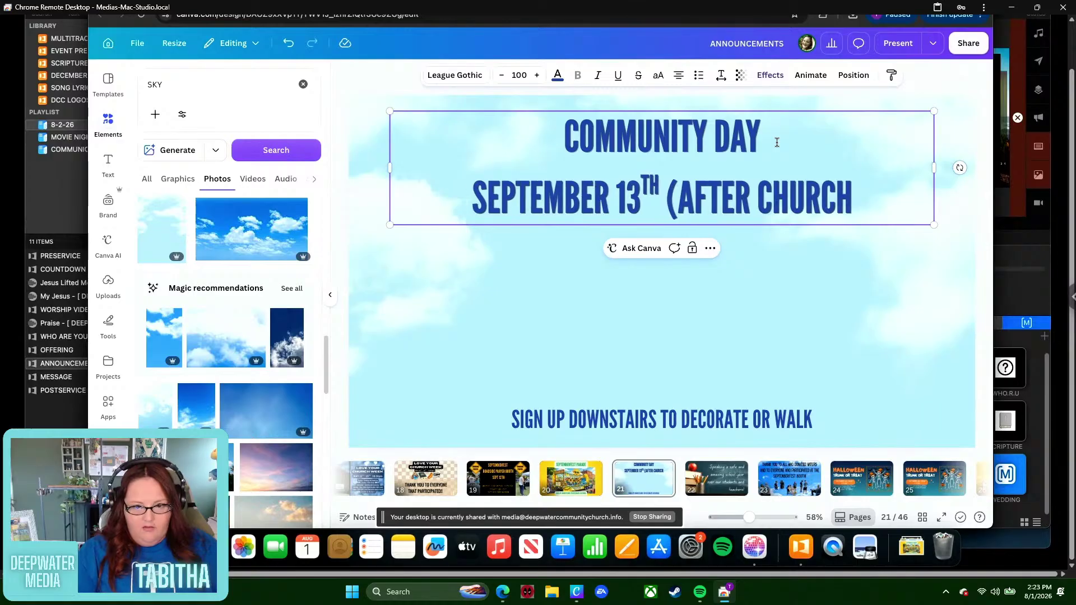
pyautogui.press('BackSpace')
pyautogui.press('BackSpace')
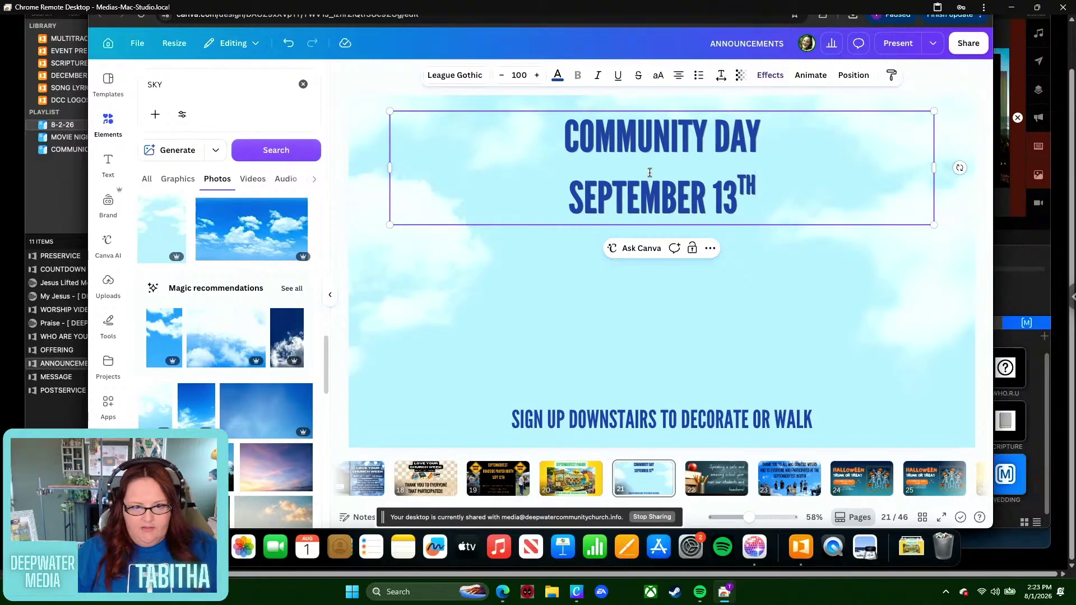
# - Insert SUNDAY, before SEPTEMBER on the date line so it reads SUNDAY, SEPTEMBER 13TH
pyautogui.write('SUN')
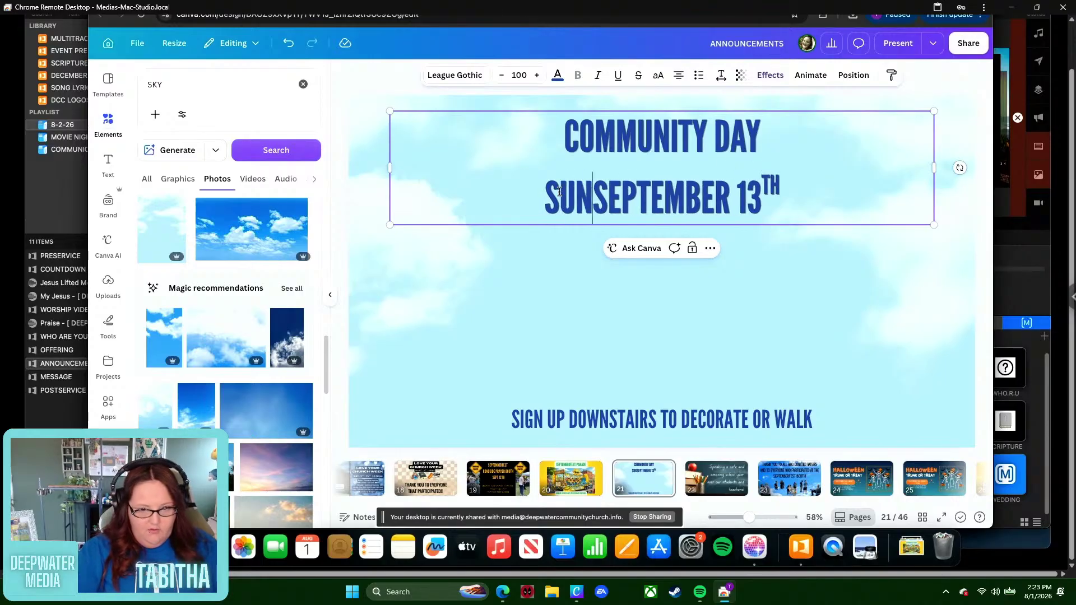
pyautogui.write('DAU')
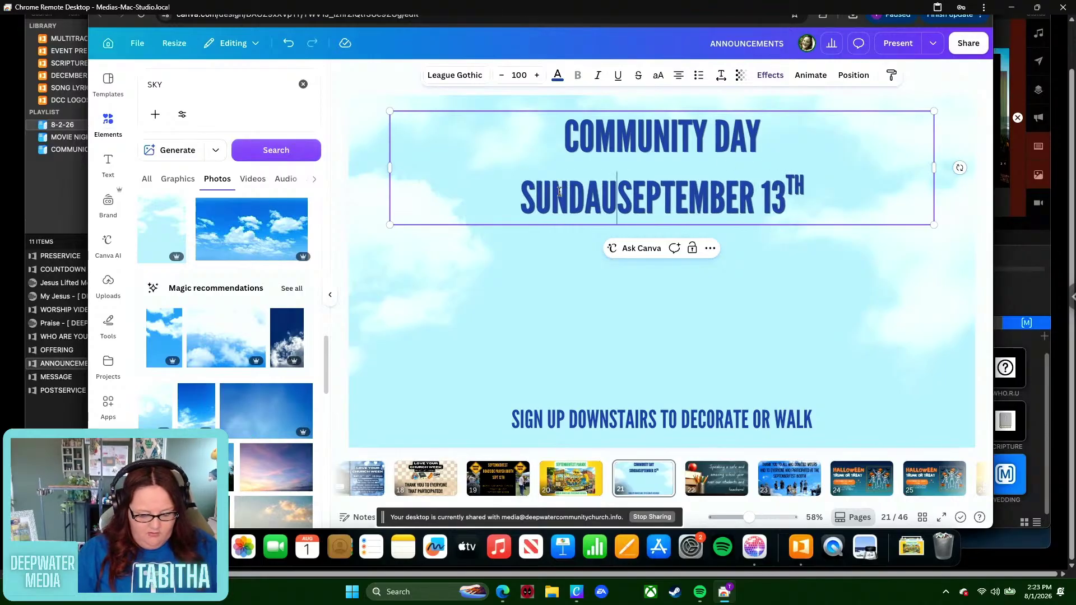
pyautogui.press('BackSpace')
pyautogui.write('Y,')
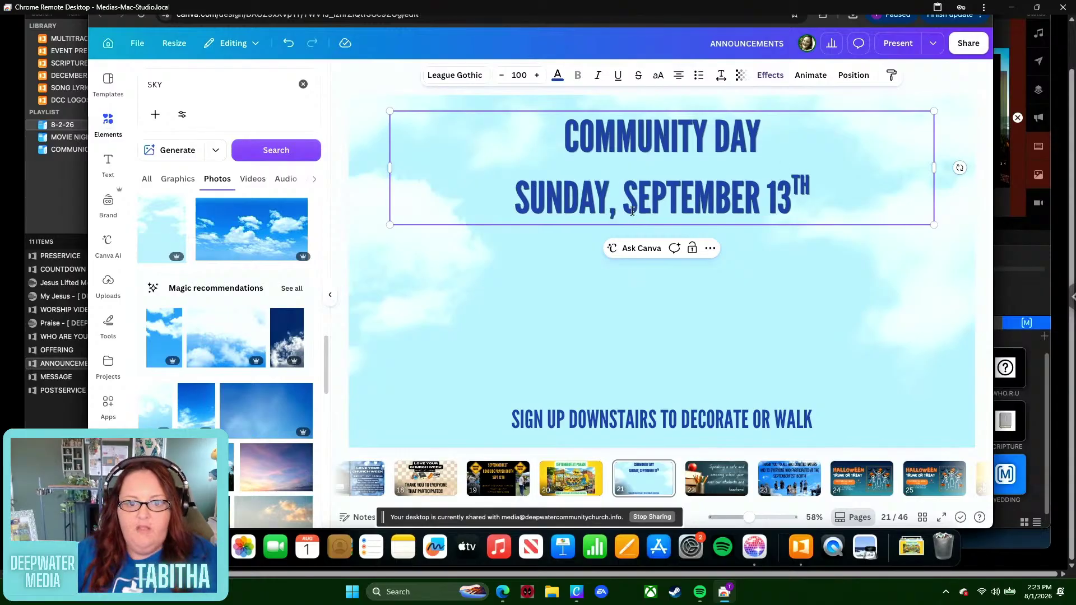
pyautogui.click(805, 297)
# - Enlarge the font of the COMMUNITY DAY title and date text box by a few points
pyautogui.click(792, 179)
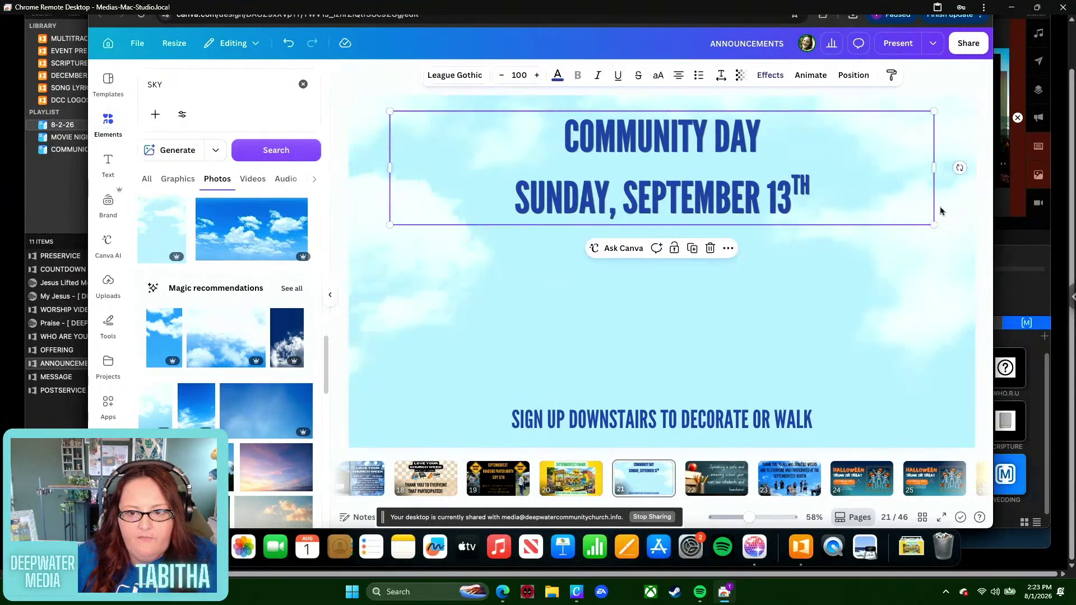
pyautogui.click(537, 75)
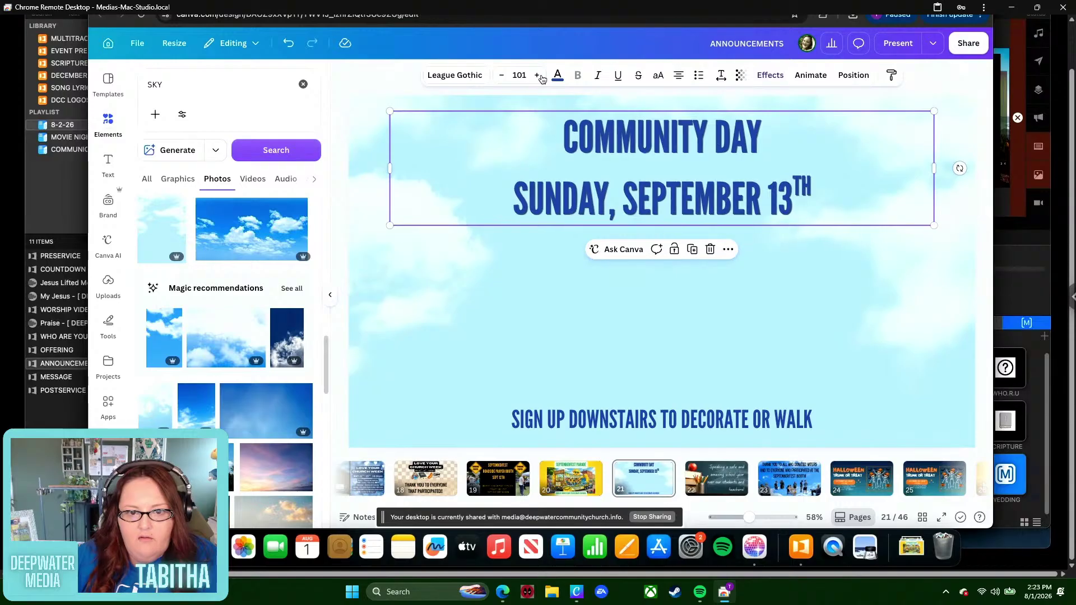
pyautogui.click(537, 75)
pyautogui.click(537, 76)
pyautogui.click(871, 392)
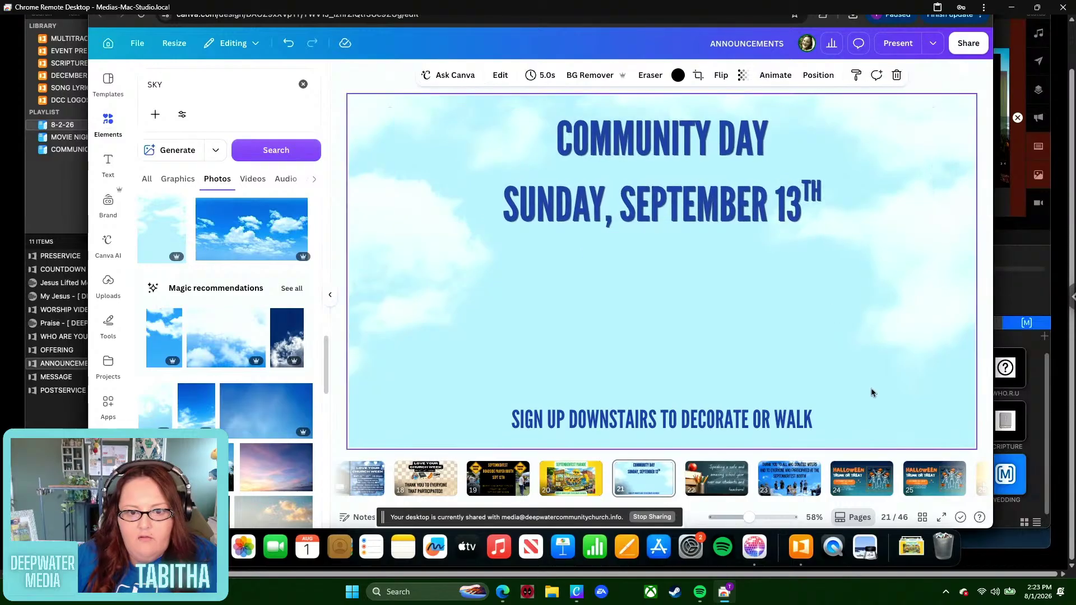
# - Move the sign-up line beneath the date toward the slide's left edge and format it as a left-aligned bulleted list
pyautogui.click(717, 429)
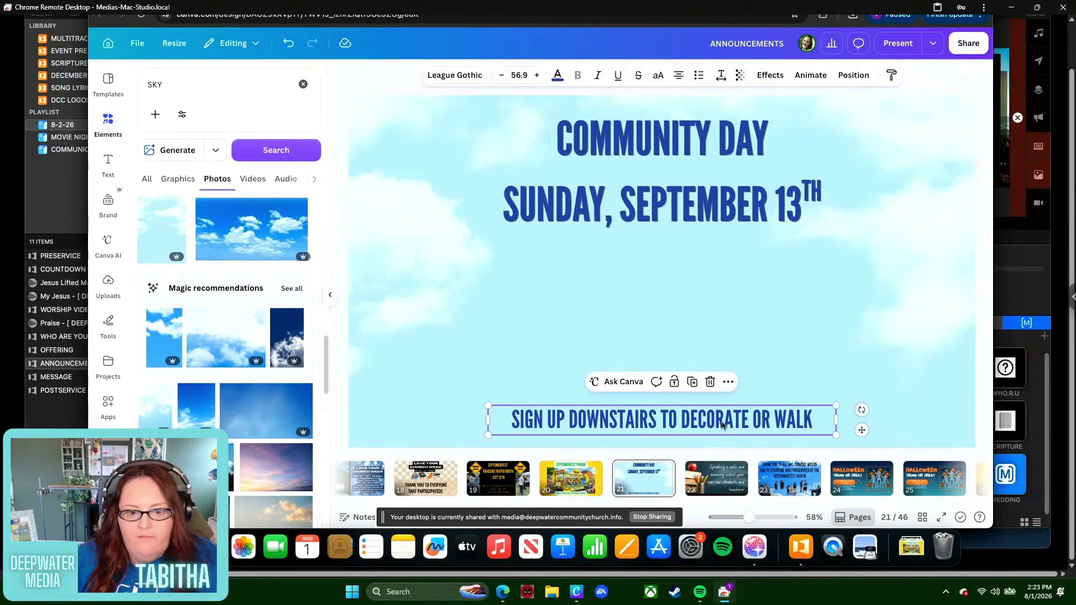
pyautogui.moveTo(746, 424); pyautogui.dragTo(624, 270)
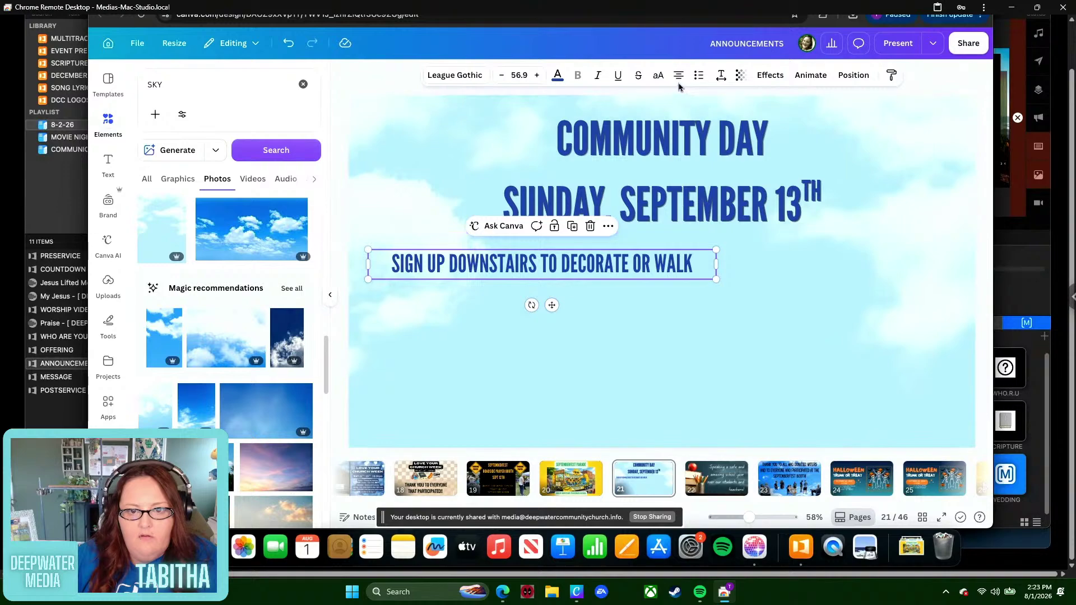
pyautogui.click(699, 76)
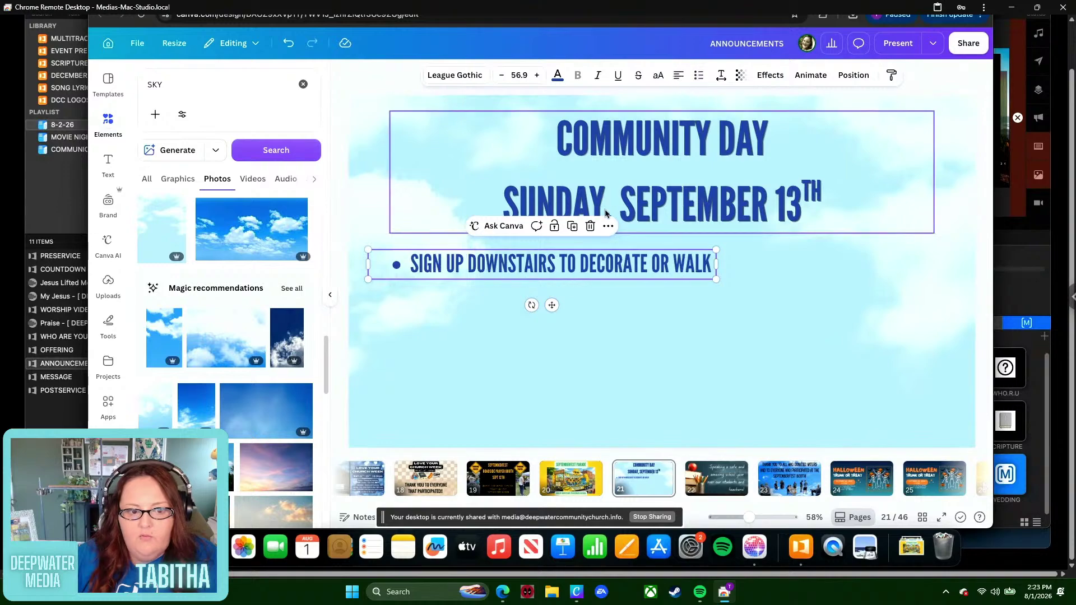
pyautogui.click(678, 76)
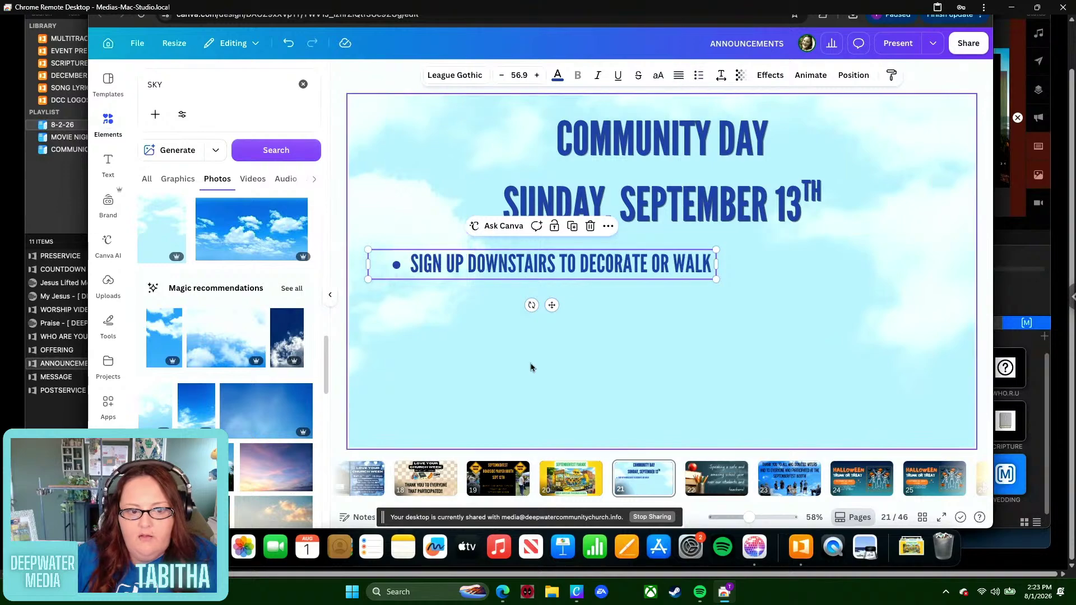
pyautogui.click(685, 73)
pyautogui.click(685, 73)
pyautogui.click(685, 74)
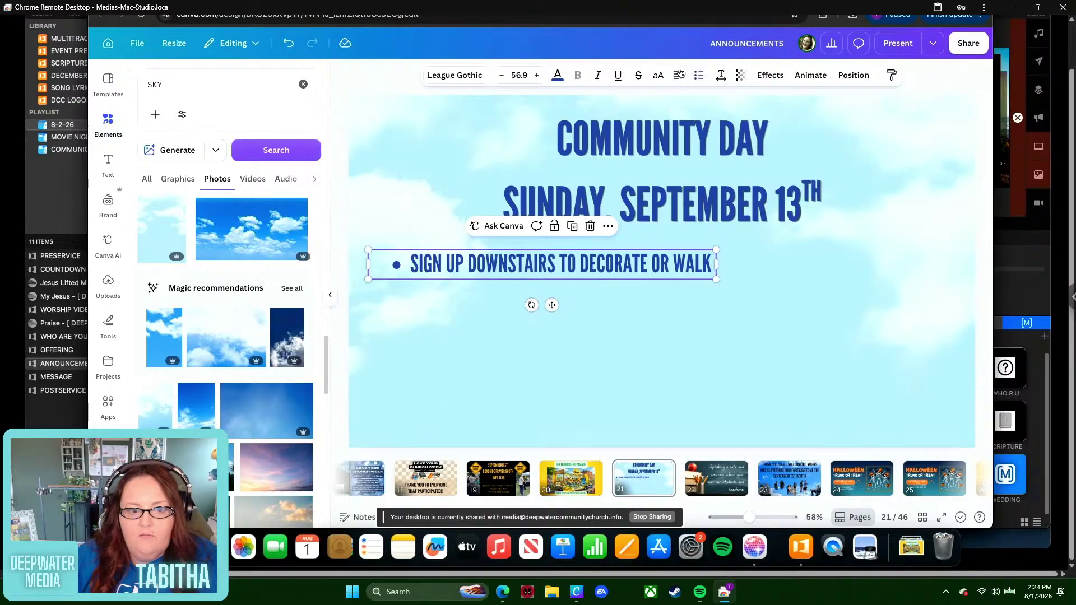
# - Replace the sign-up wording in the bulleted text box with VISITORS
pyautogui.doubleClick(535, 260)
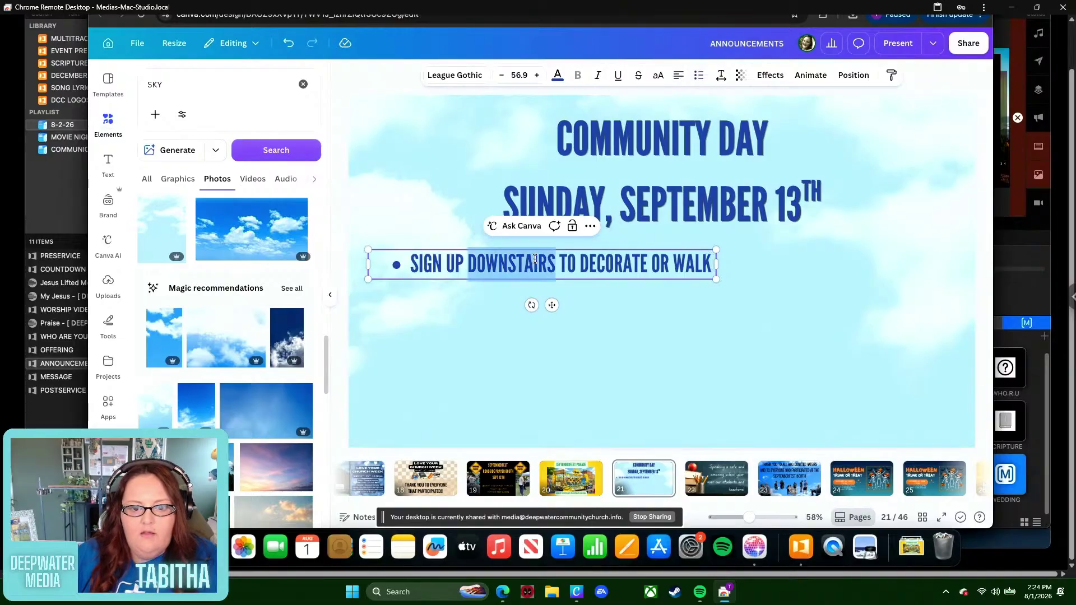
pyautogui.moveTo(711, 264); pyautogui.dragTo(413, 262)
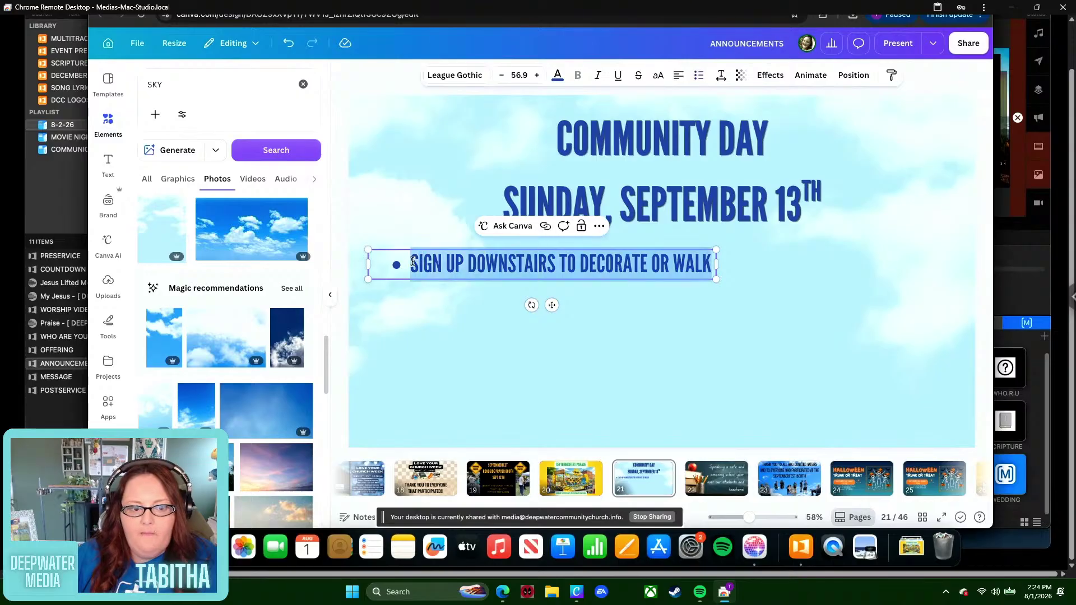
pyautogui.write('VIS')
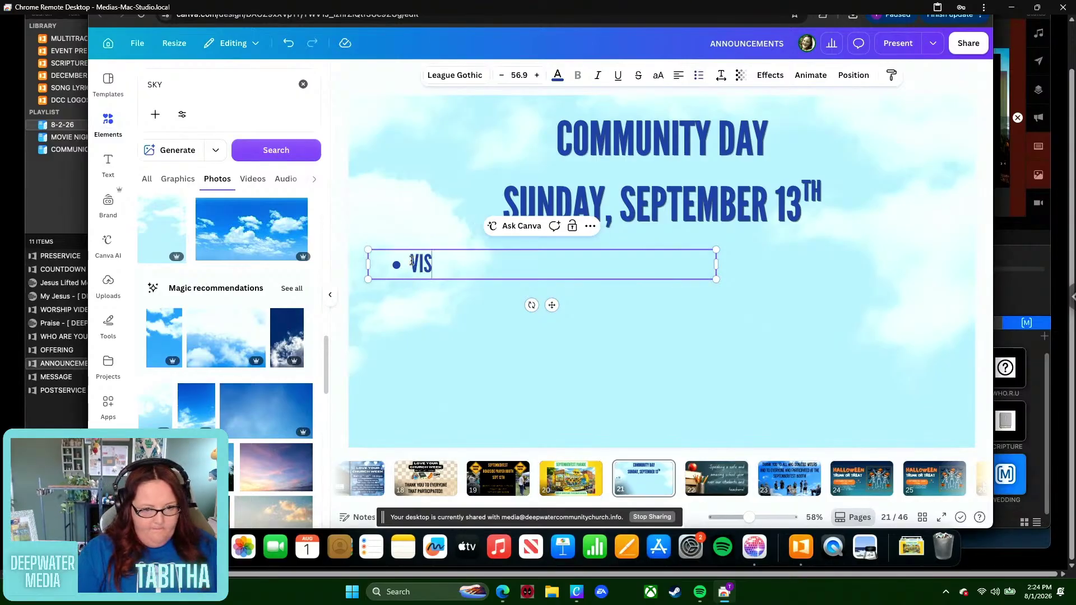
pyautogui.write('ITORS')
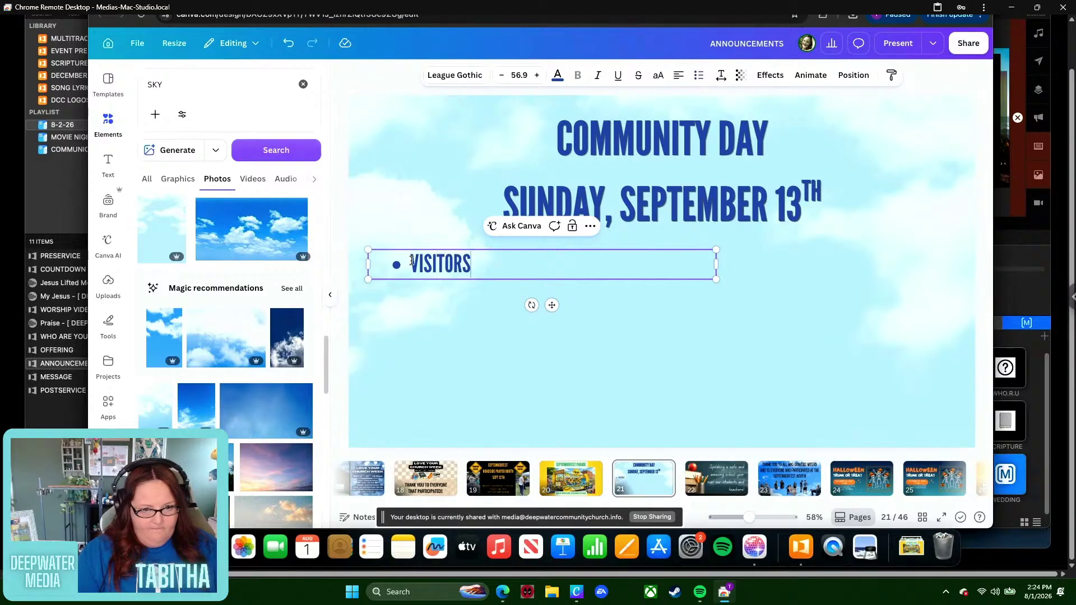
pyautogui.write(' (')
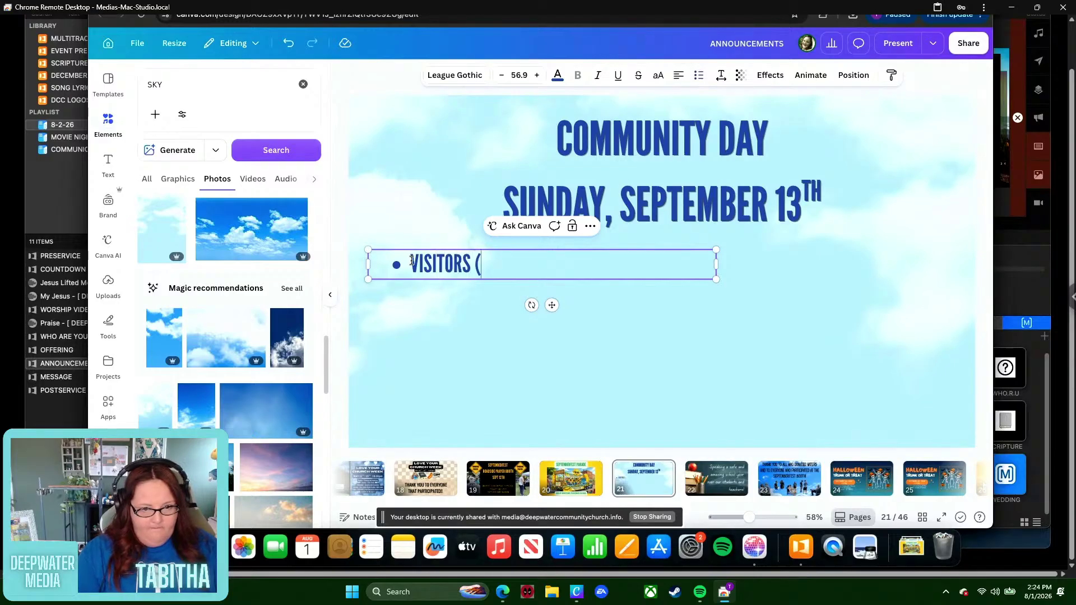
pyautogui.press('Return')
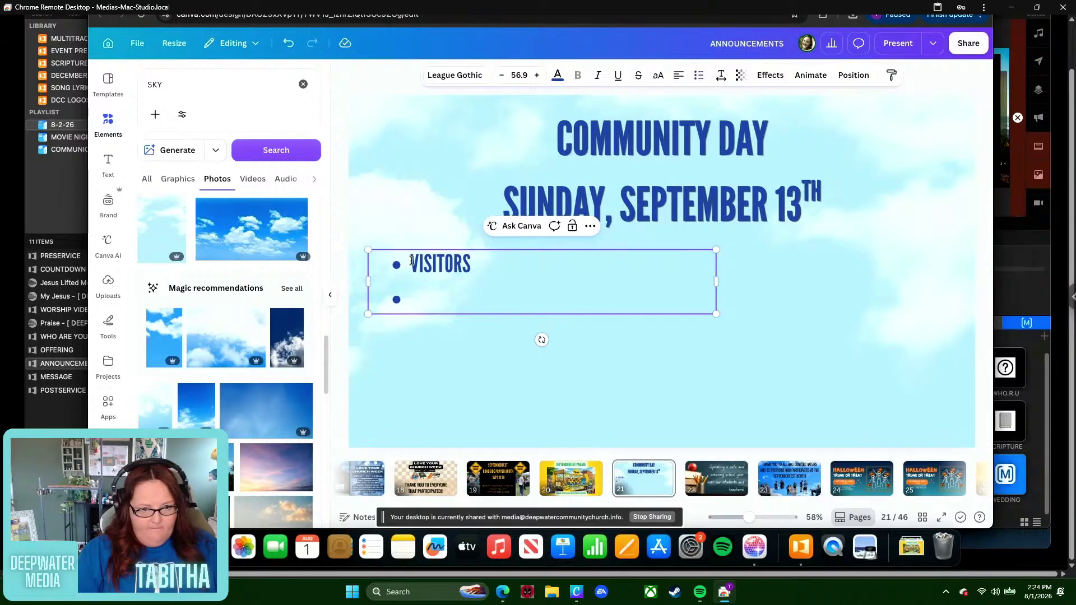
pyautogui.press('BackSpace')
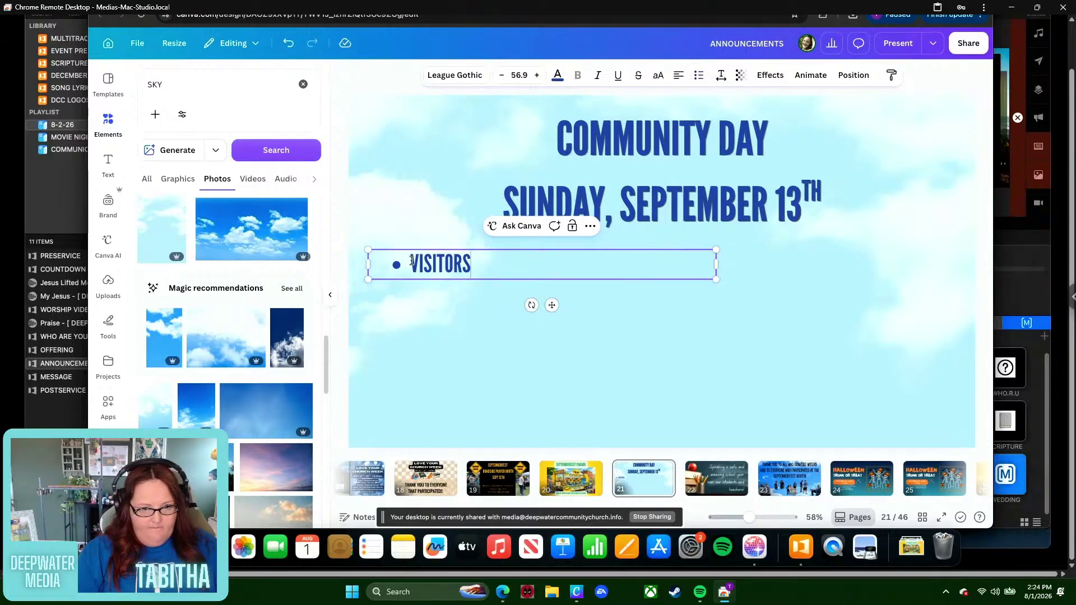
# - Add a second bullet reading FREE HOTDOGS & LEMONADE under VISITORS
pyautogui.press('Return')
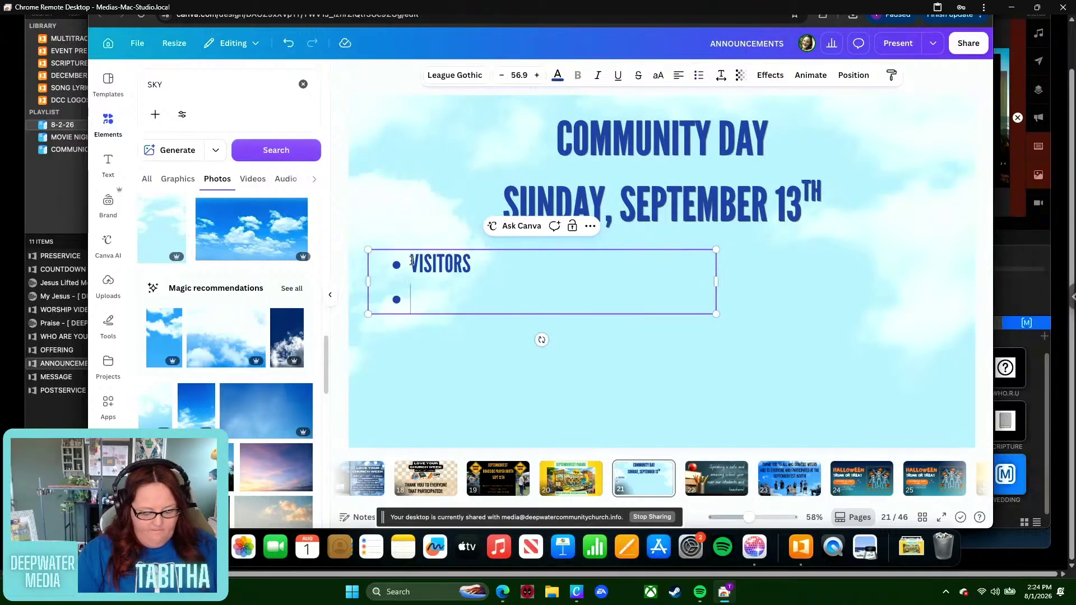
pyautogui.write('HOTDOG')
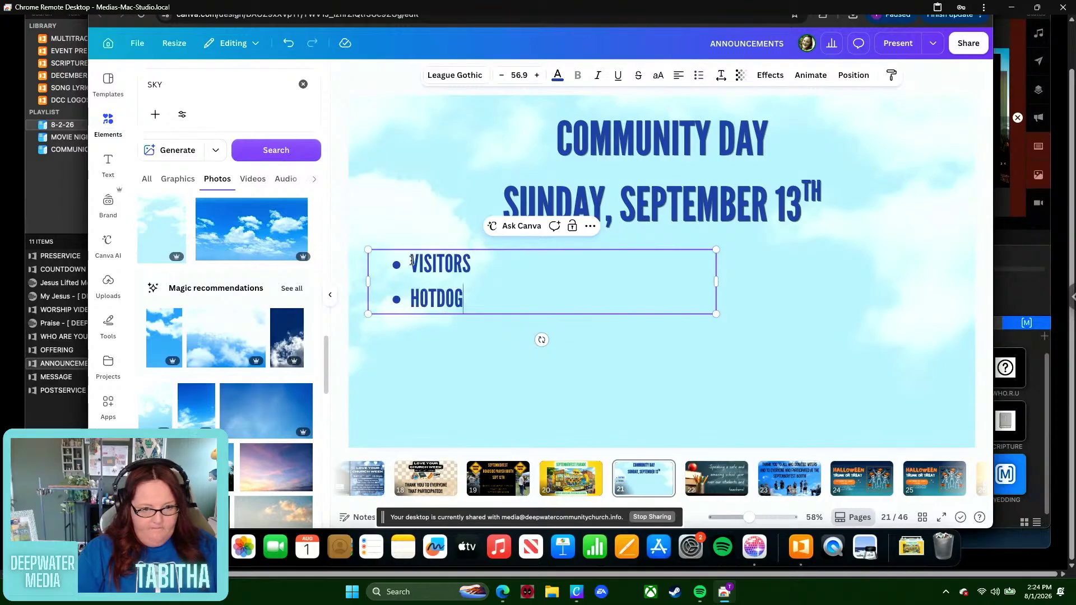
pyautogui.write('S')
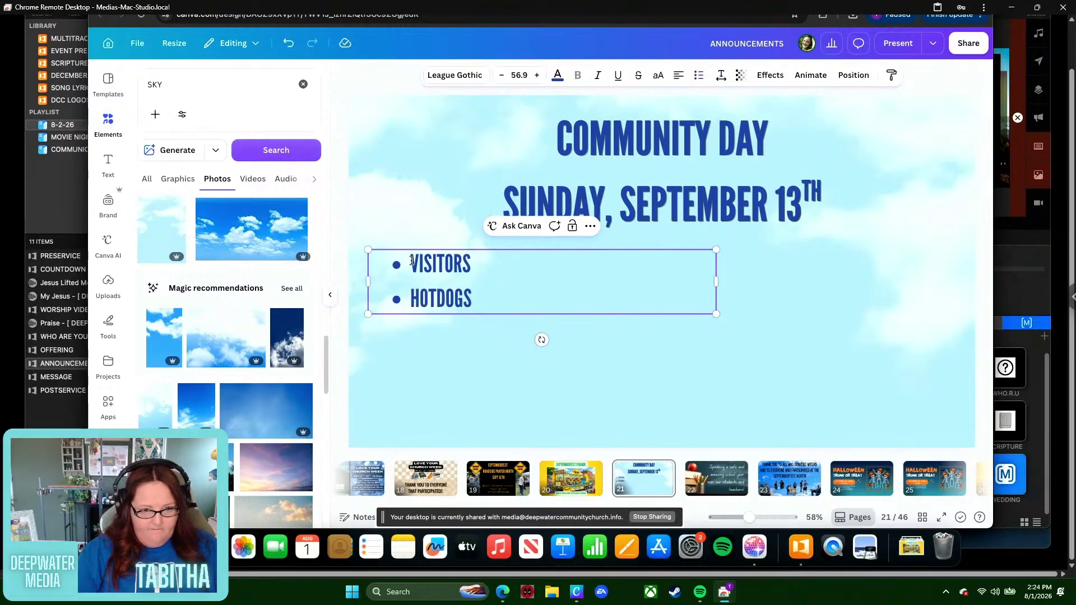
pyautogui.write(' /')
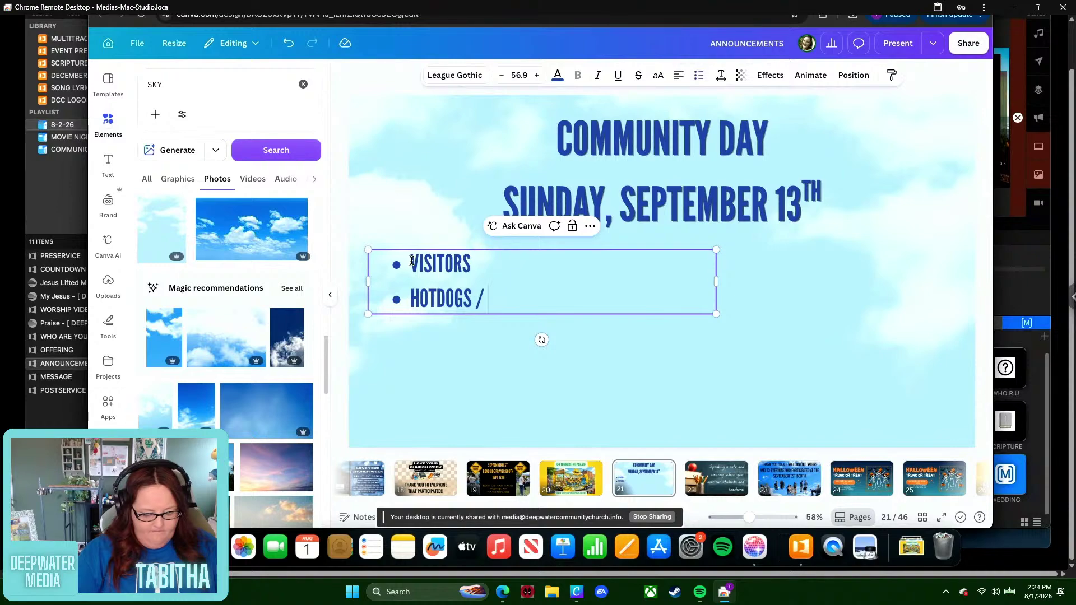
pyautogui.write(' LEMONADE')
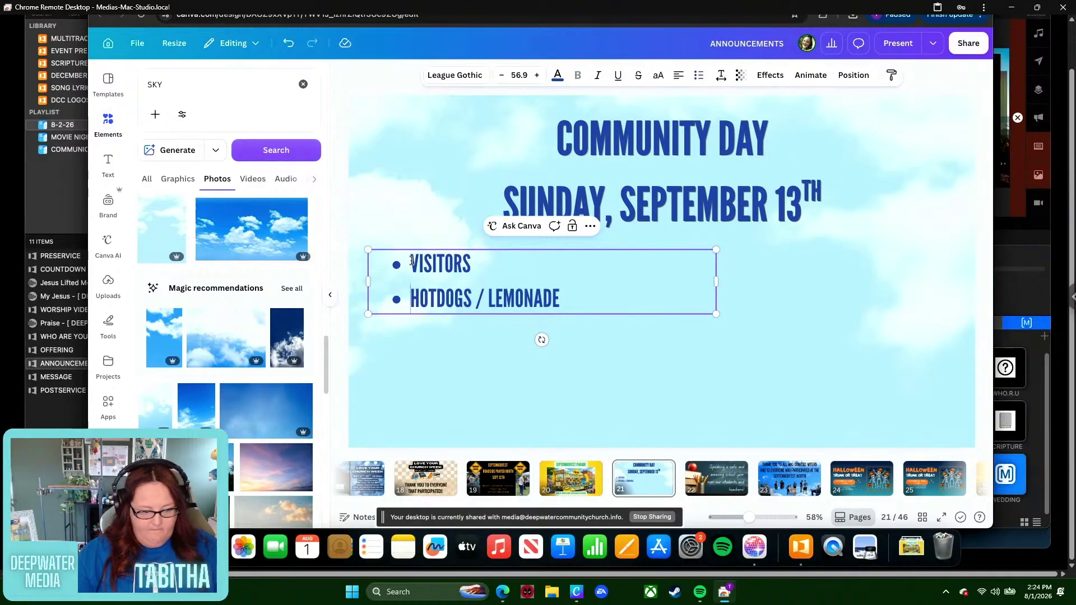
pyautogui.write('FREE')
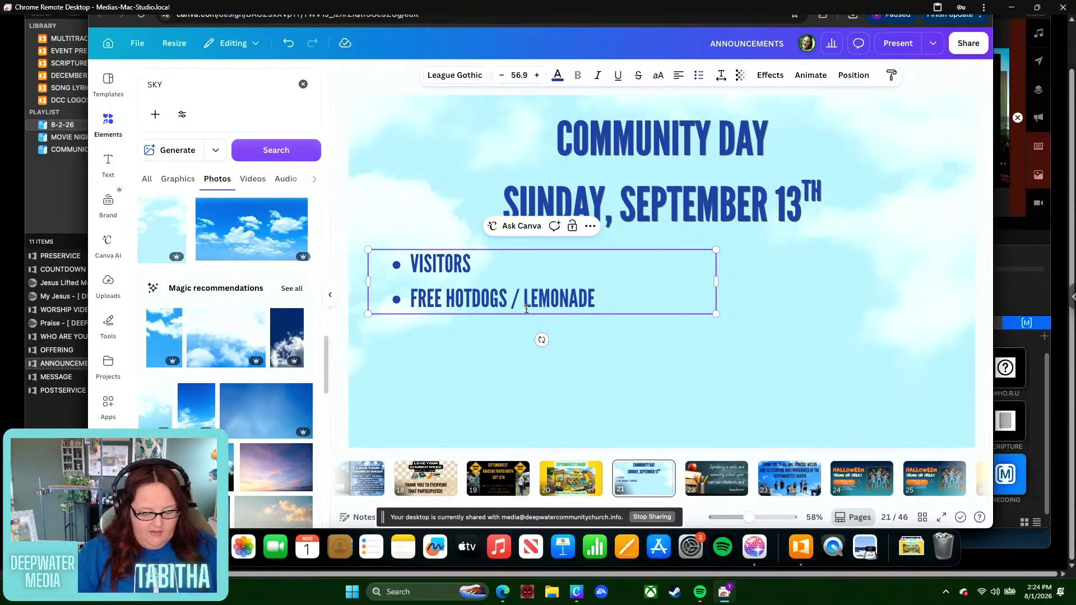
pyautogui.press('BackSpace')
pyautogui.press('BackSpace')
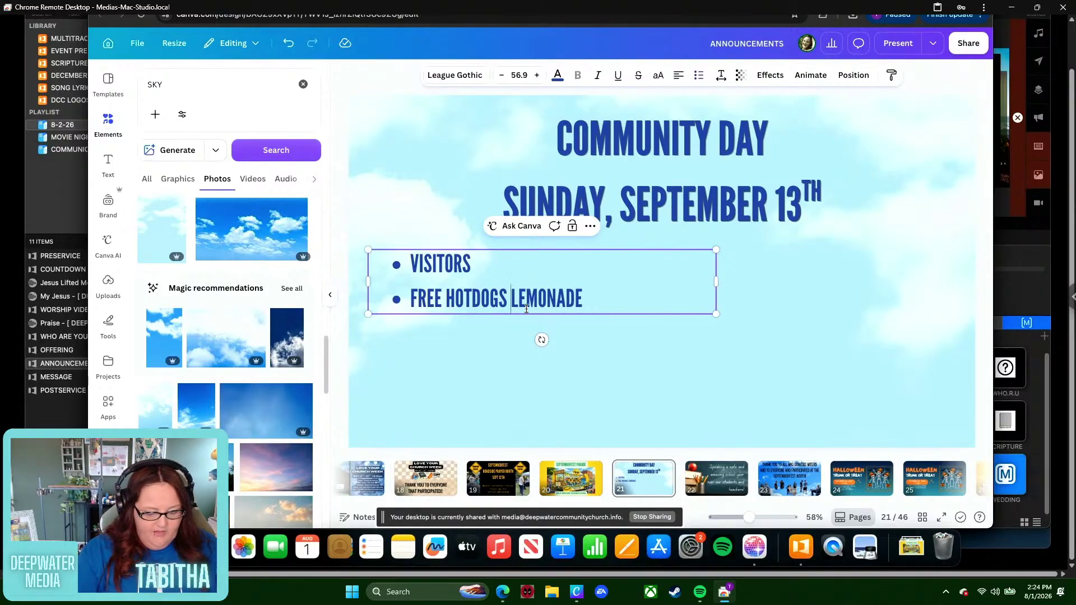
pyautogui.write('&')
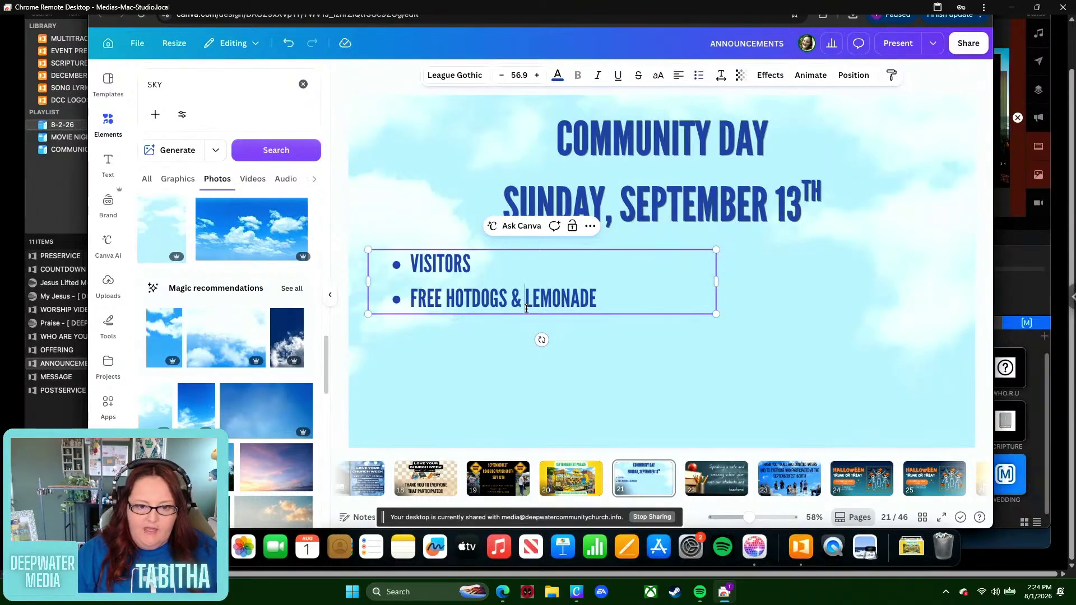
# - Add a third bullet reading DUNK TANK!!!!!! under FREE HOTDOGS & LEMONADE
pyautogui.click(632, 287)
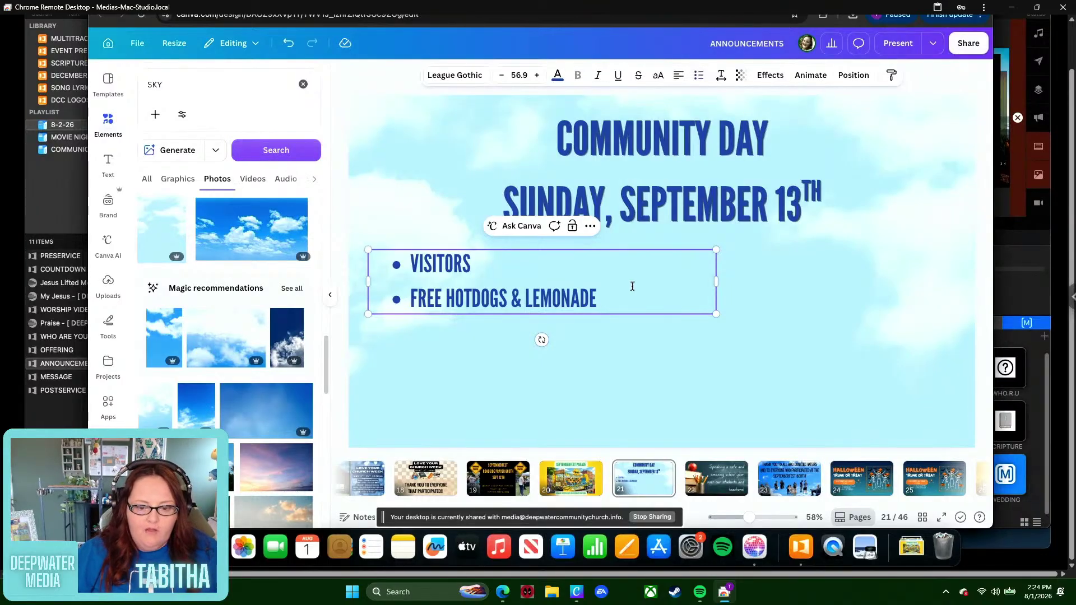
pyautogui.press('Return')
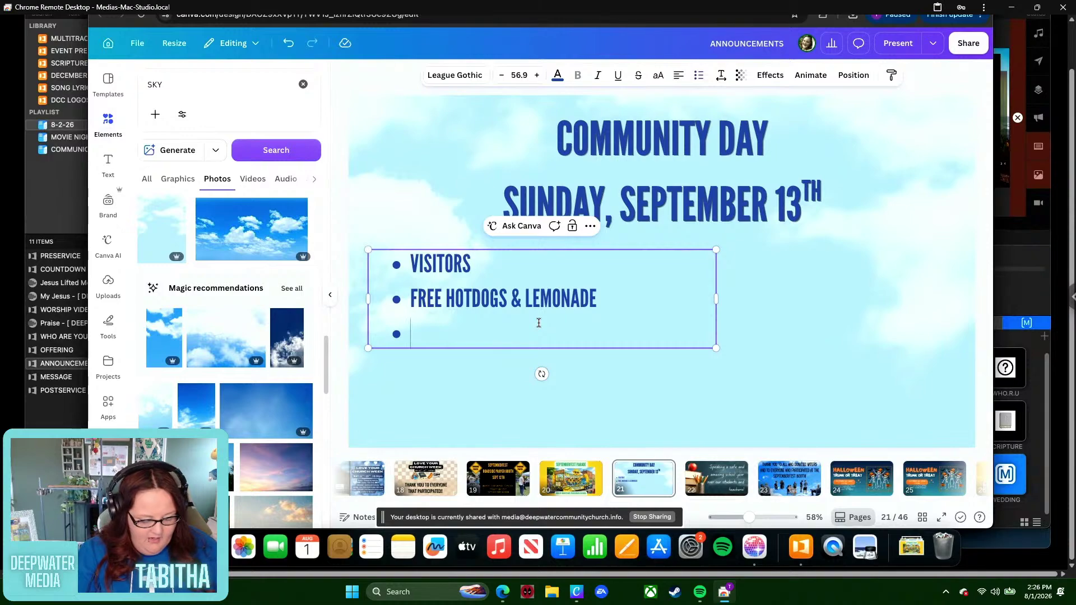
pyautogui.write('DUNK')
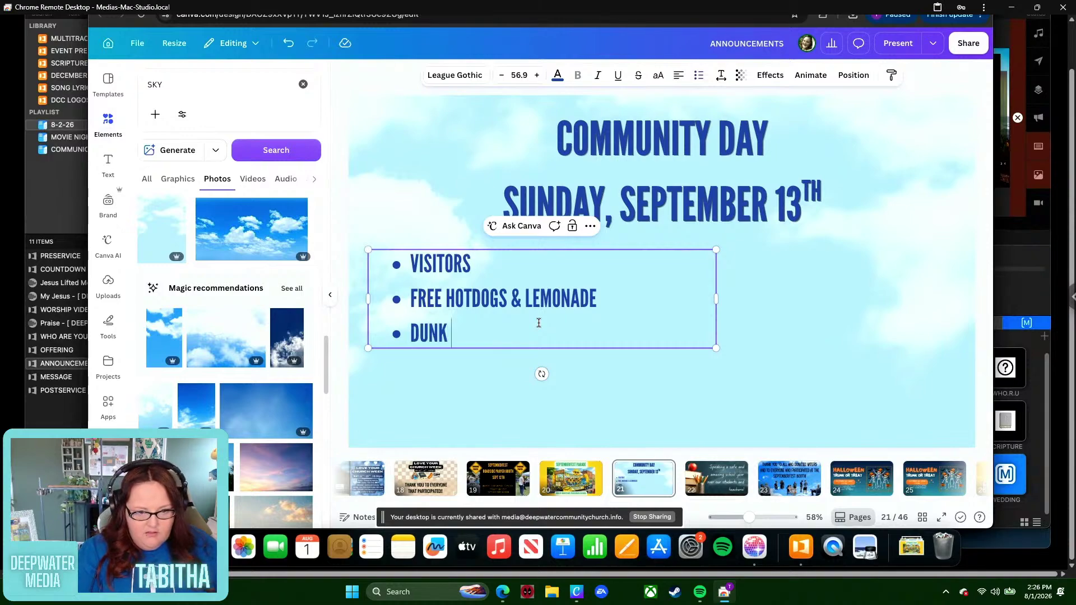
pyautogui.write(' TA')
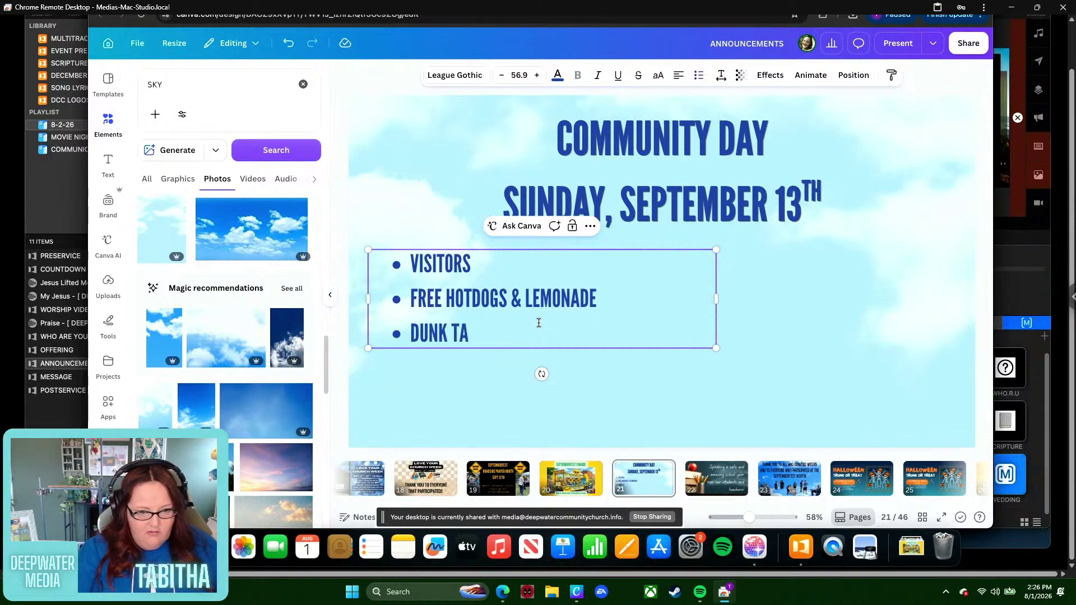
pyautogui.write('NK!!!!!!')
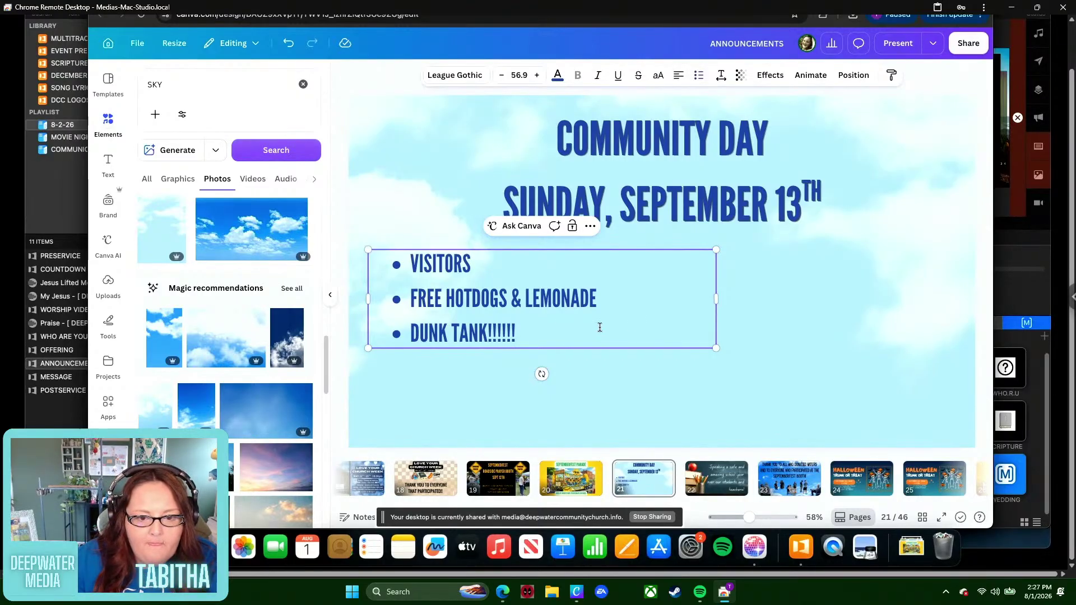
# - Insert an empty bullet between FREE HOTDOGS & LEMONADE and DUNK TANK!!!!!!
pyautogui.click(639, 313)
pyautogui.press('Return')
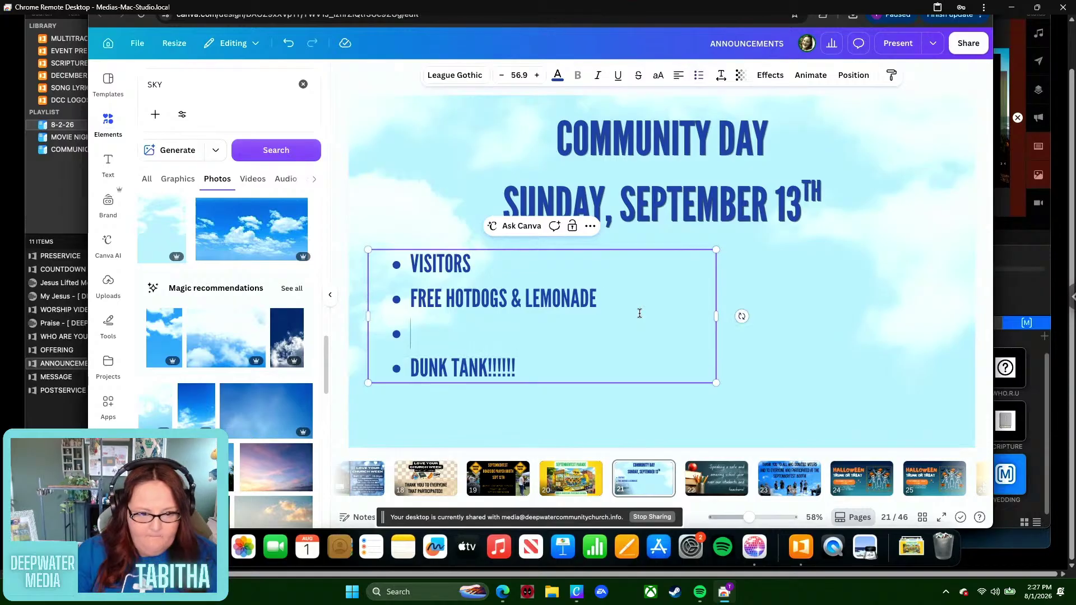
pyautogui.write('MU')
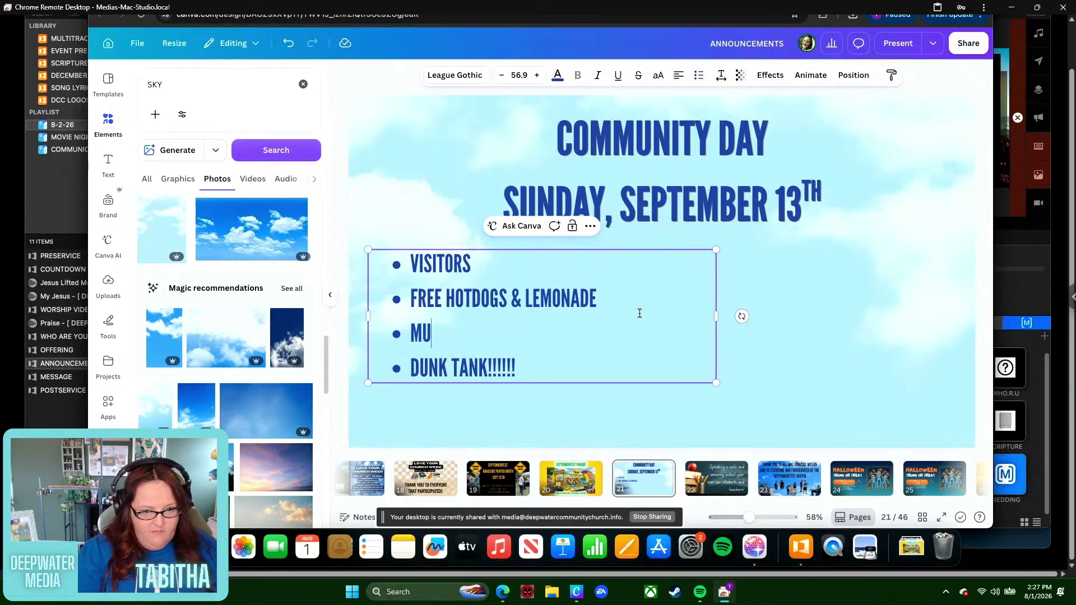
pyautogui.write('SIC &')
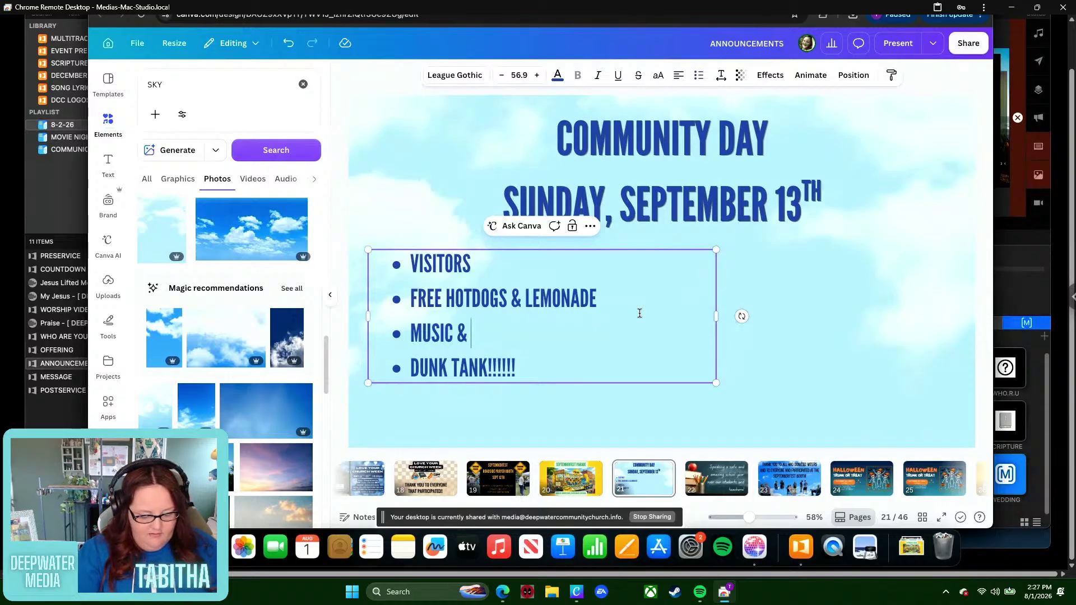
pyautogui.press('BackSpace')
pyautogui.press('BackSpace')
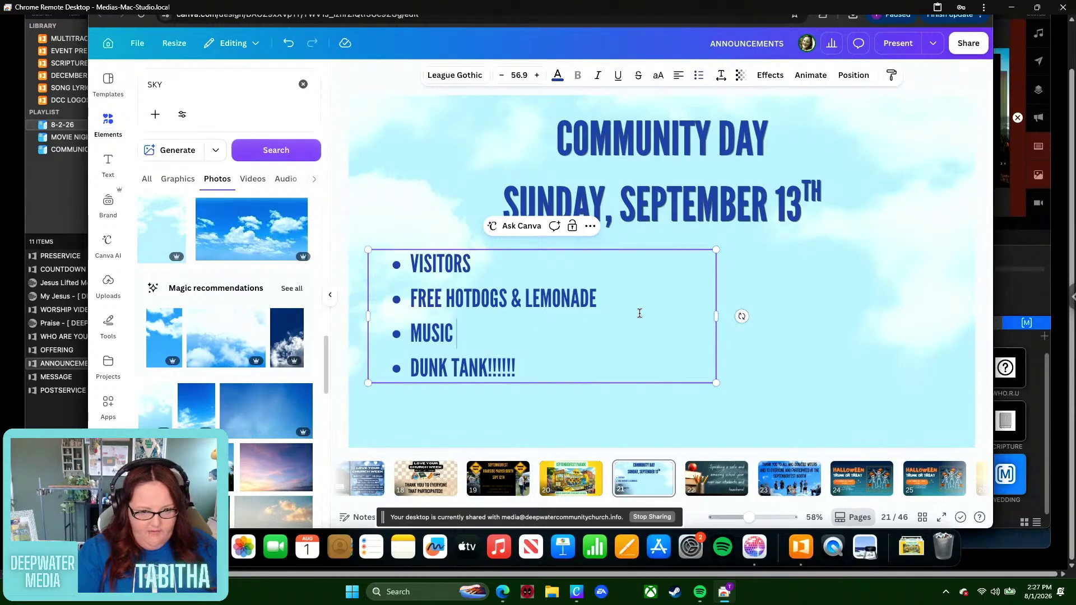
pyautogui.press('BackSpace')
pyautogui.press('BackSpace')
pyautogui.press('BackSpace')
pyautogui.press('BackSpace')
pyautogui.press('BackSpace')
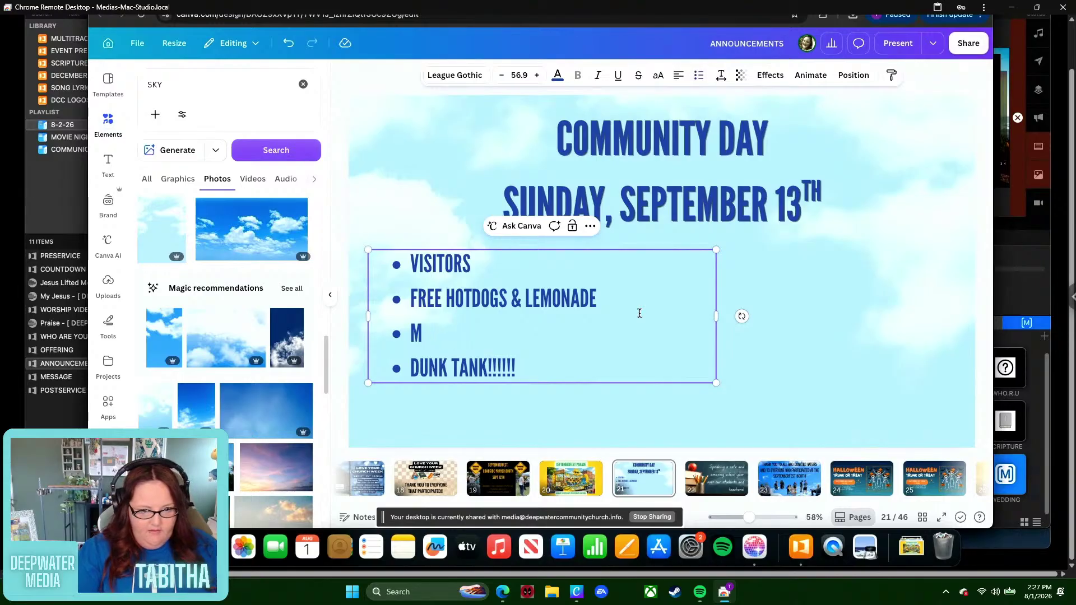
# - Fill the bullet above DUNK TANK!!!!!! with DANCE PERFORMANCES BY DCC KIDS and move the list slightly lower on the slide
pyautogui.write('DANCE')
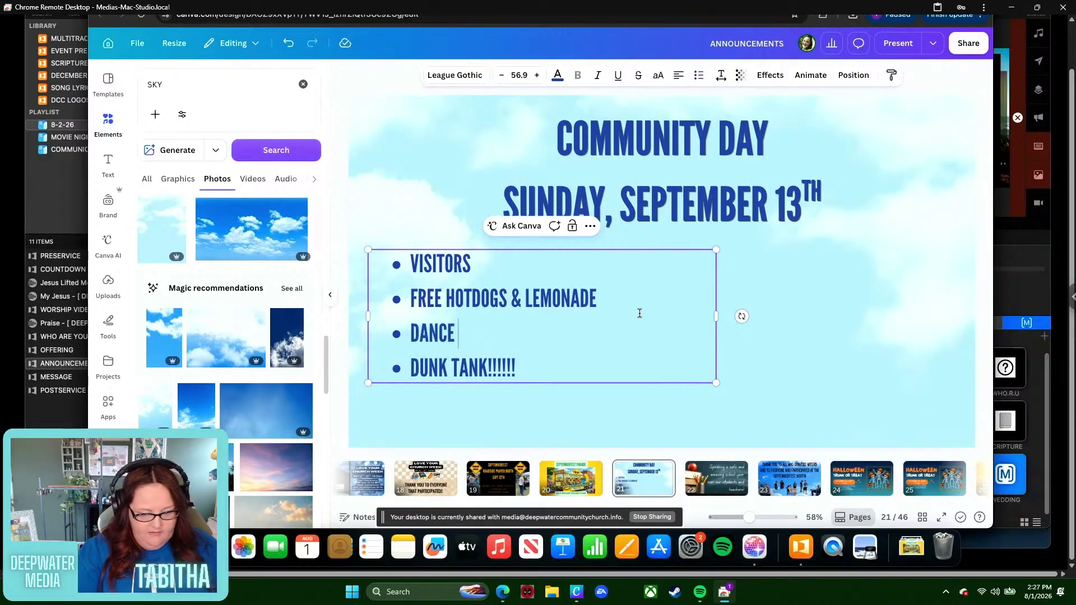
pyautogui.write(' PERFORMAN')
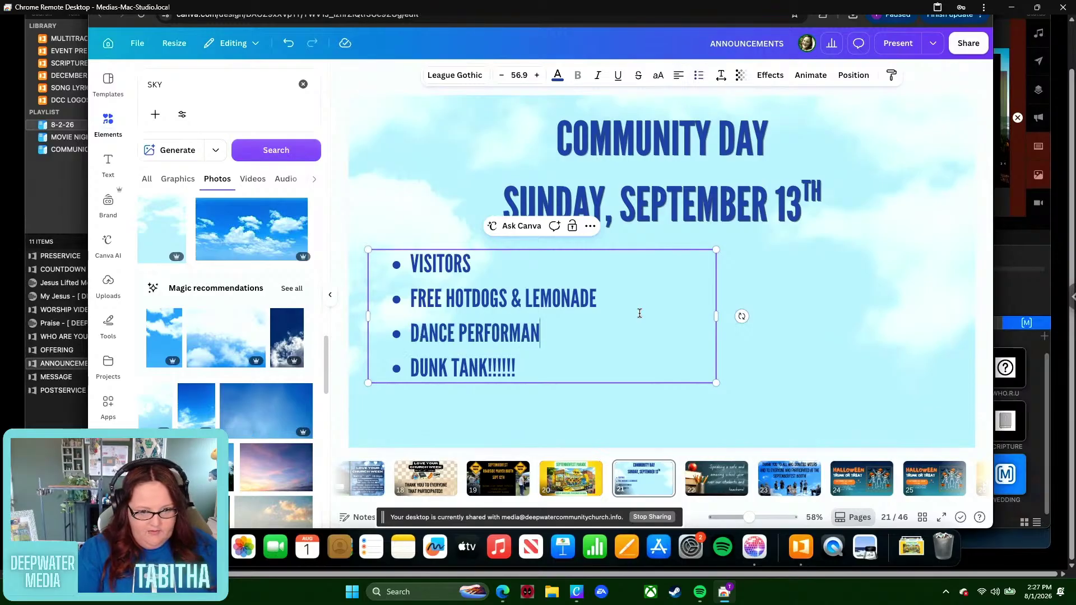
pyautogui.write('CES')
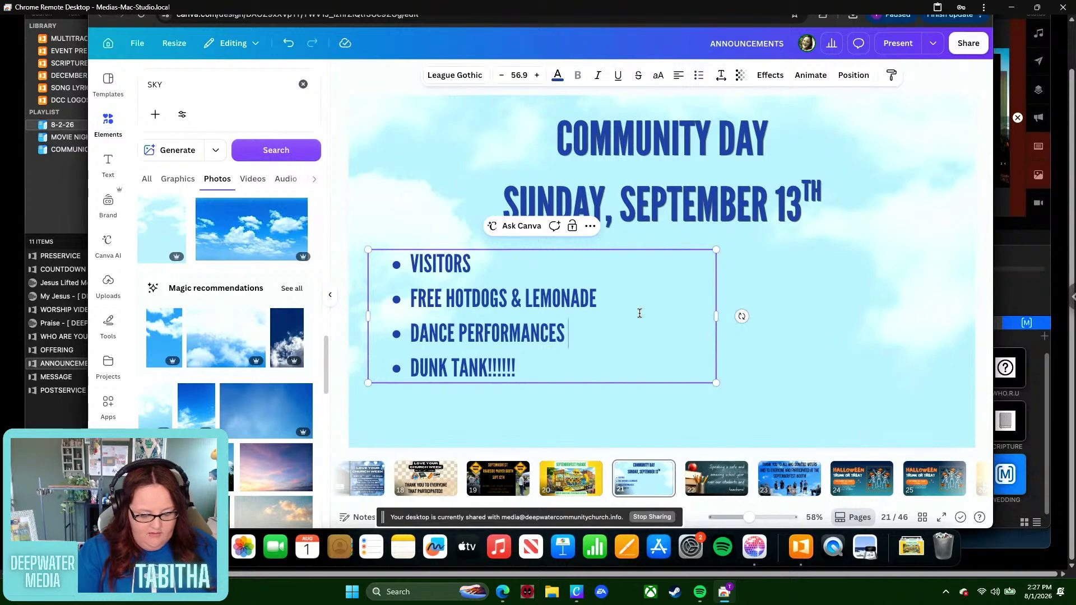
pyautogui.write(' BY')
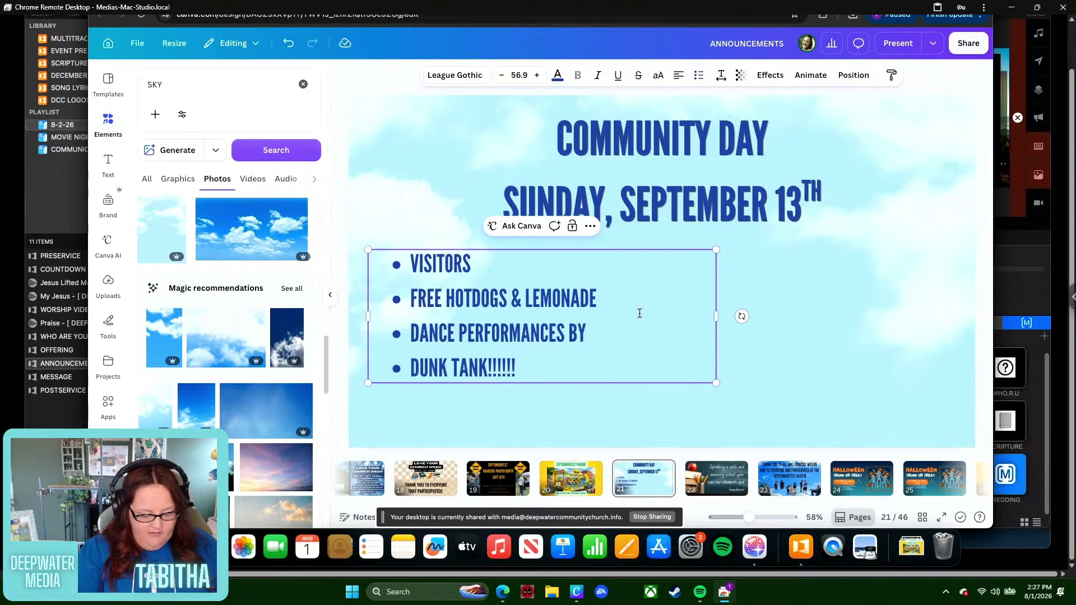
pyautogui.write(' DC')
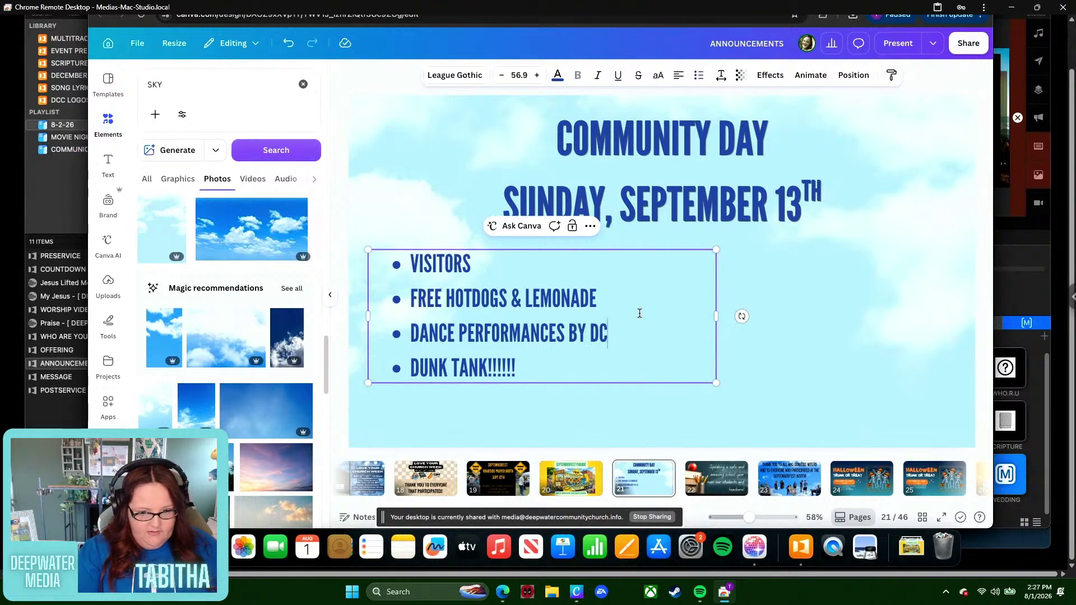
pyautogui.write('C KIDS')
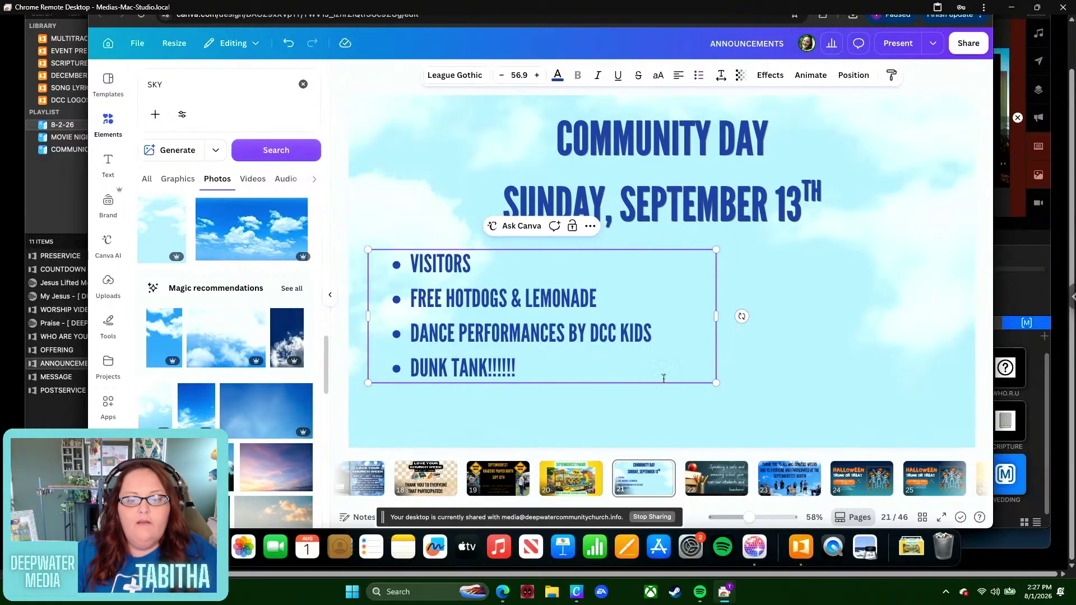
pyautogui.click(771, 355)
pyautogui.moveTo(644, 363); pyautogui.dragTo(646, 377)
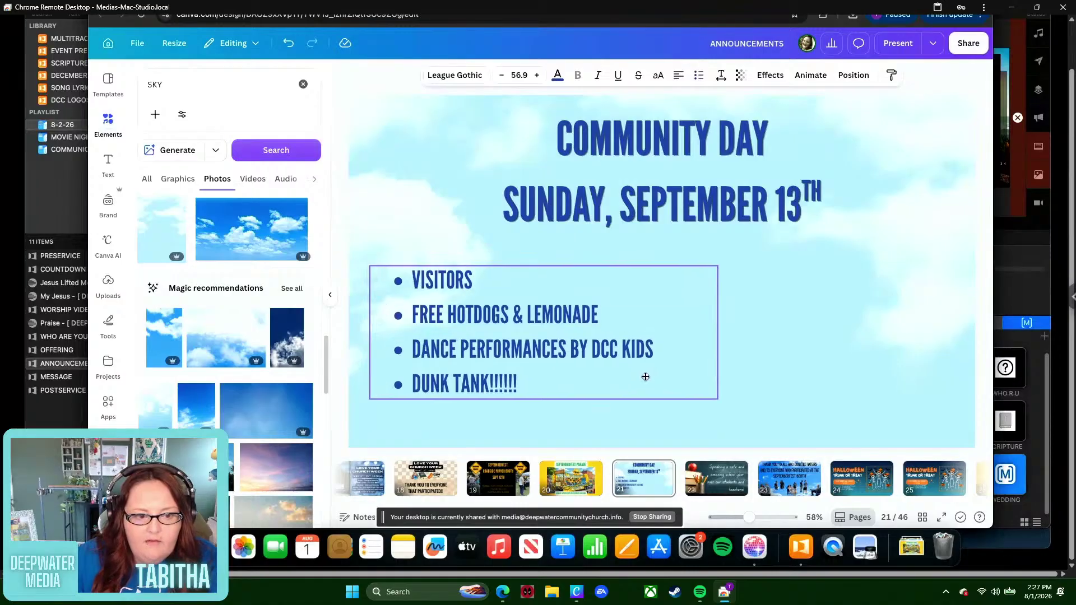
# - Find a hot dog graphic by searching for HOT DOGS and place it near the slide's right edge, below the date line
pyautogui.click(200, 84)
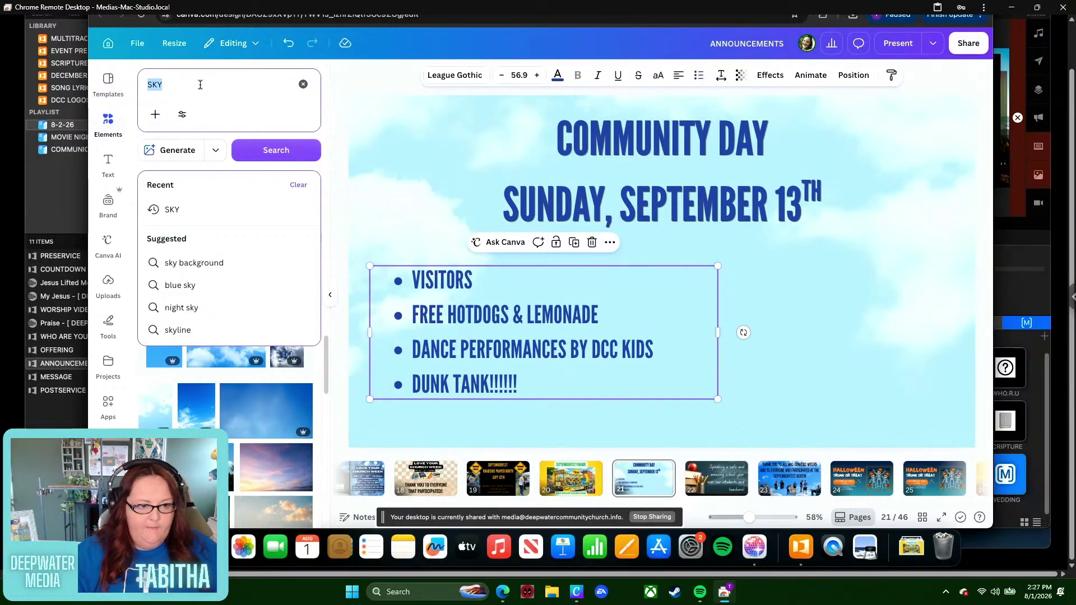
pyautogui.click(303, 83)
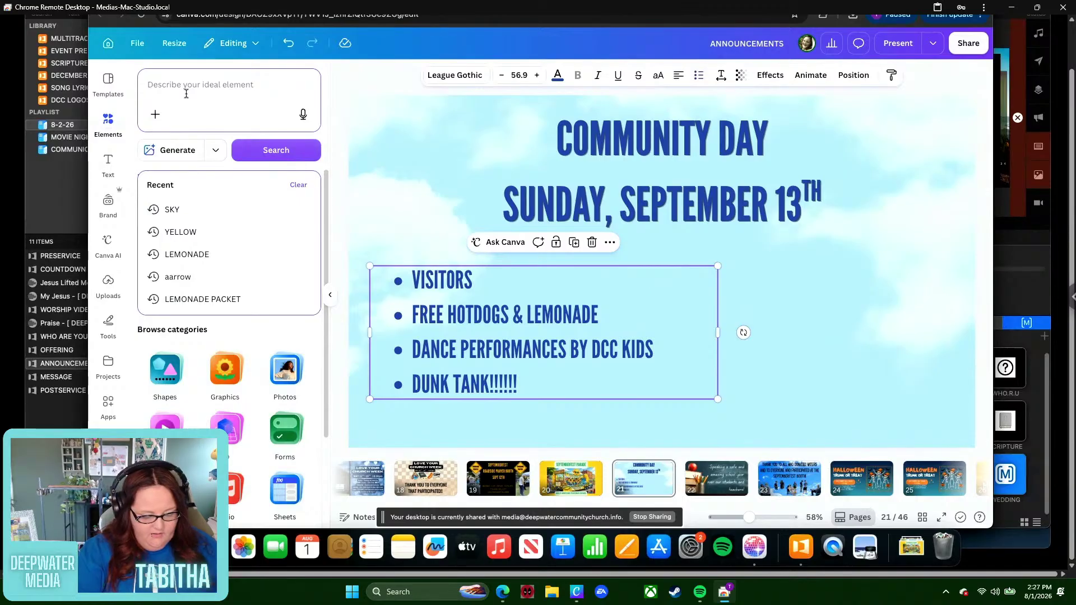
pyautogui.write('HOT DOGS')
pyautogui.press('Return')
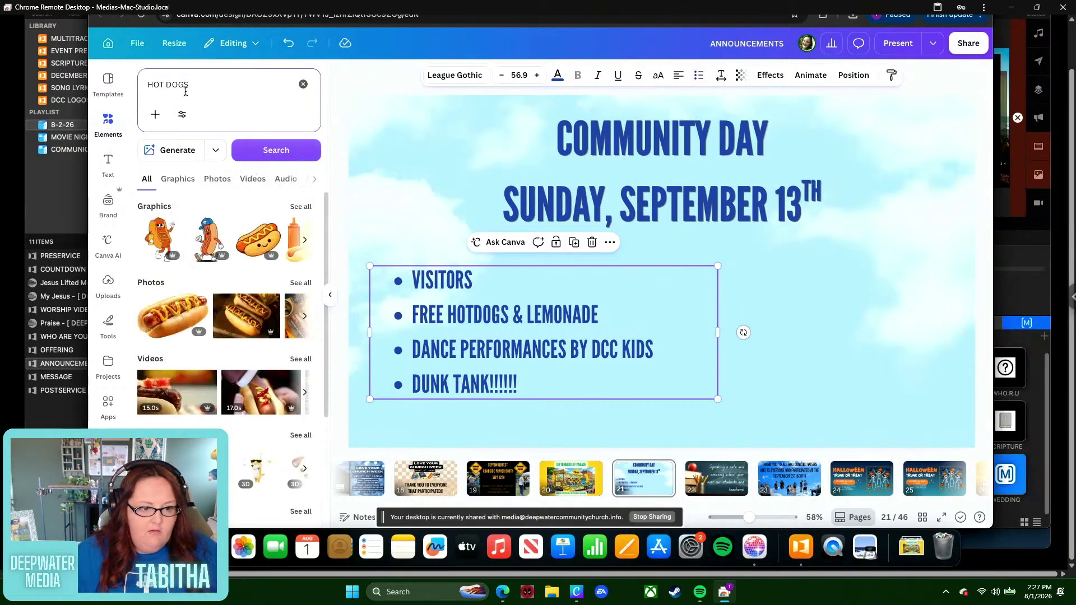
pyautogui.click(306, 207)
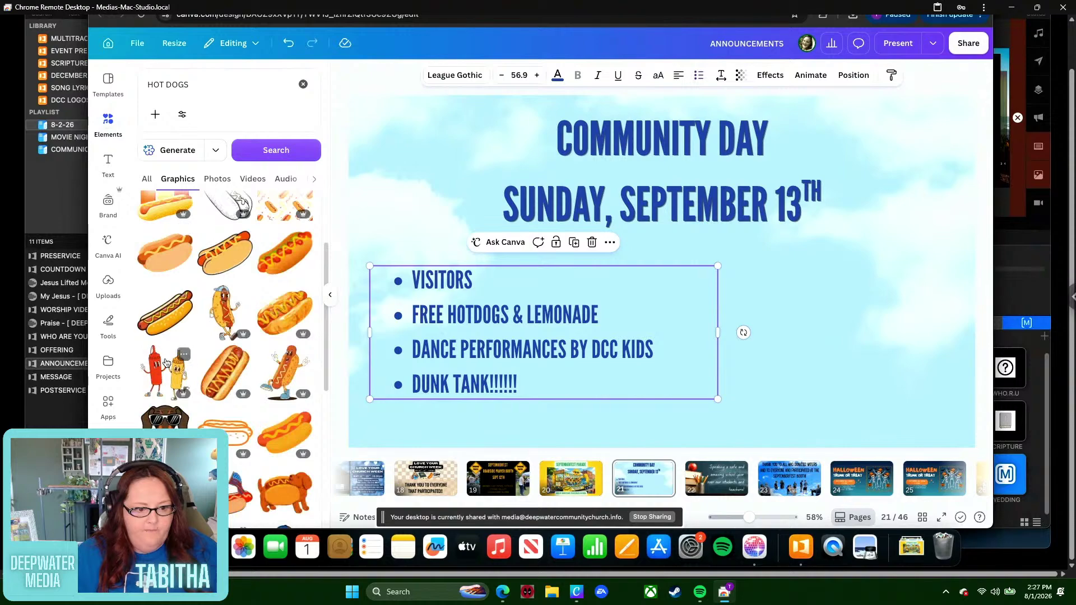
pyautogui.scroll(-4, 165, 363)
pyautogui.scroll(-2, 165, 364)
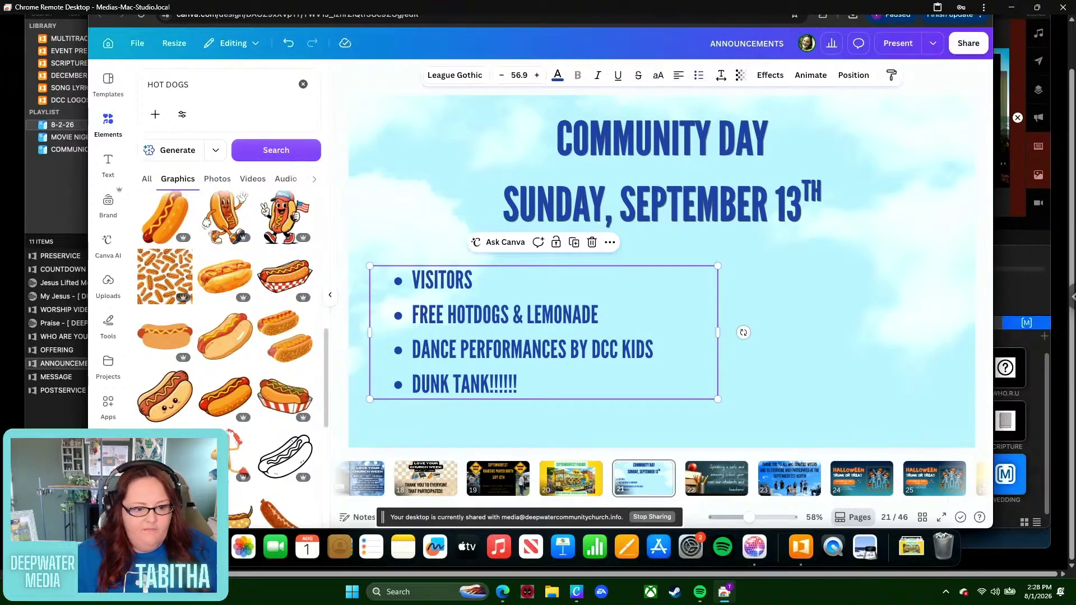
pyautogui.moveTo(166, 218); pyautogui.dragTo(898, 255)
pyautogui.click(663, 286)
# - Search for DUNK TANK, add the blue dunk tank graphic with the red flag, and shrink it into the space beside the bulleted list
pyautogui.click(233, 78)
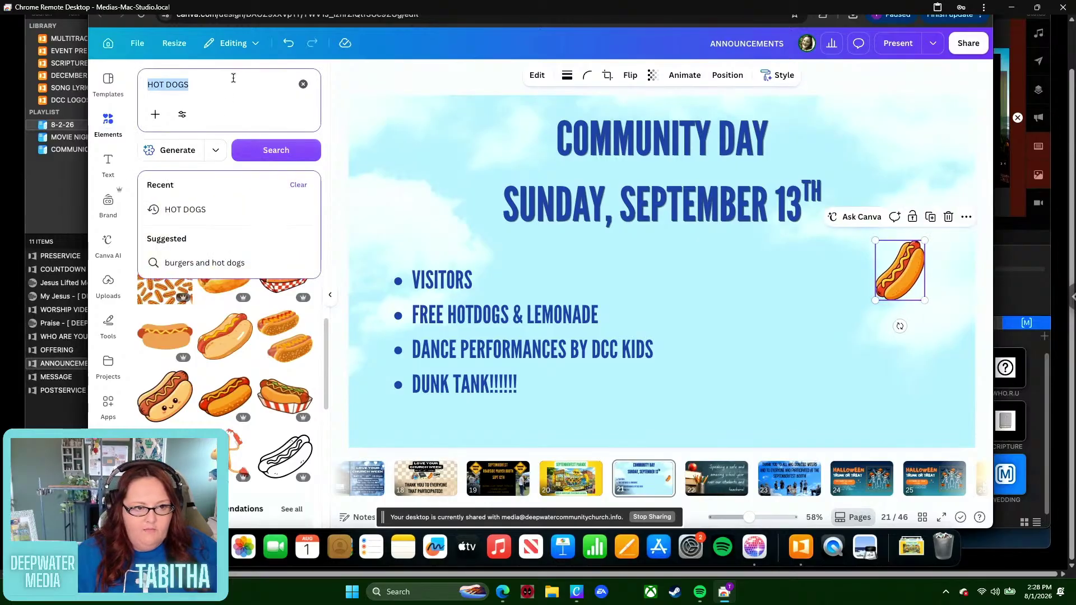
pyautogui.write('DUNK TANK')
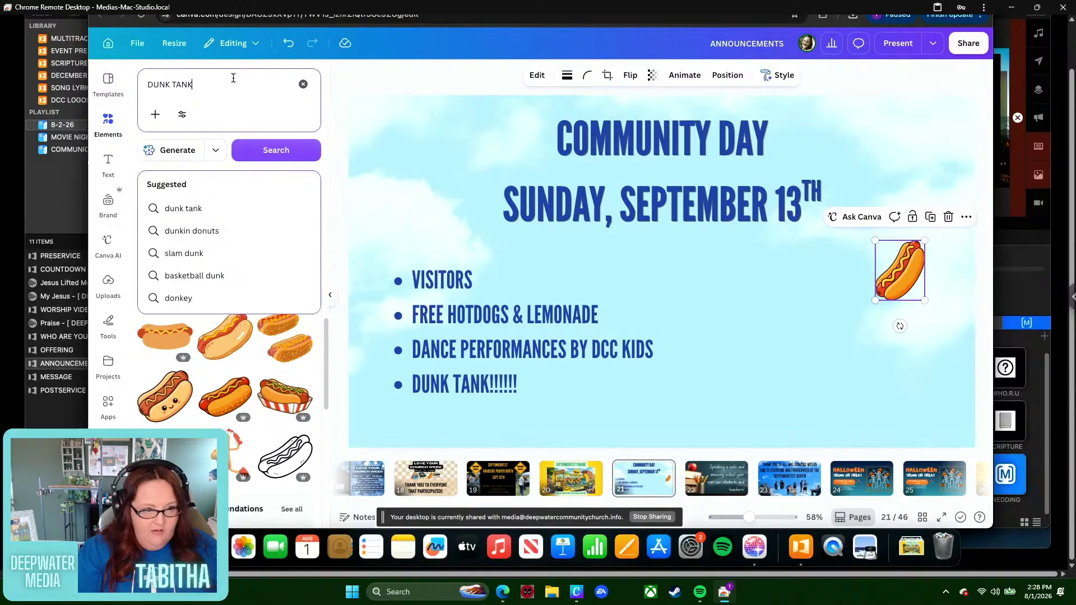
pyautogui.press('Return')
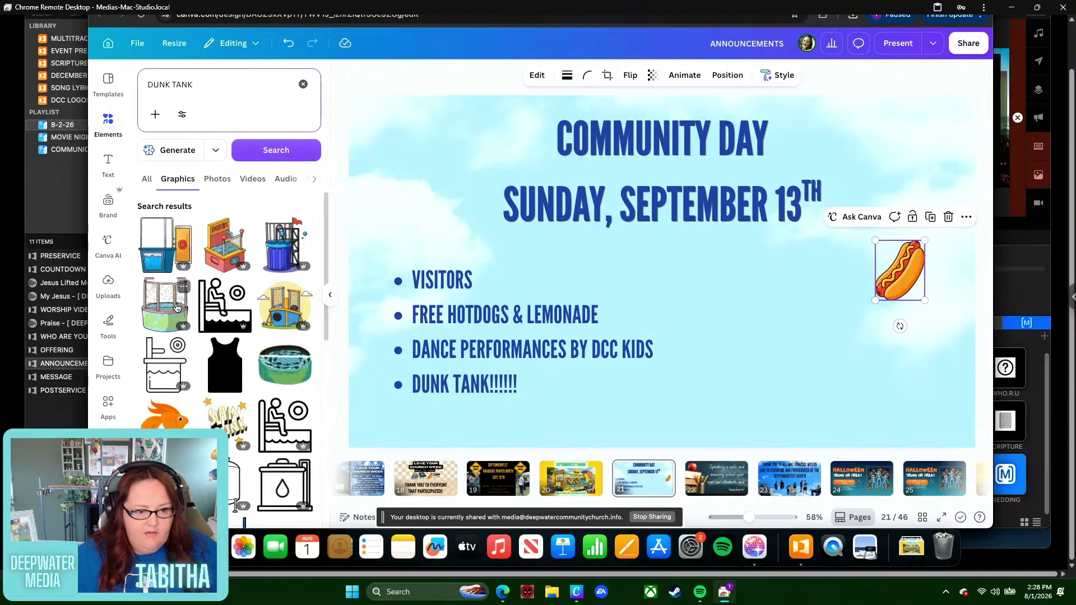
pyautogui.click(270, 256)
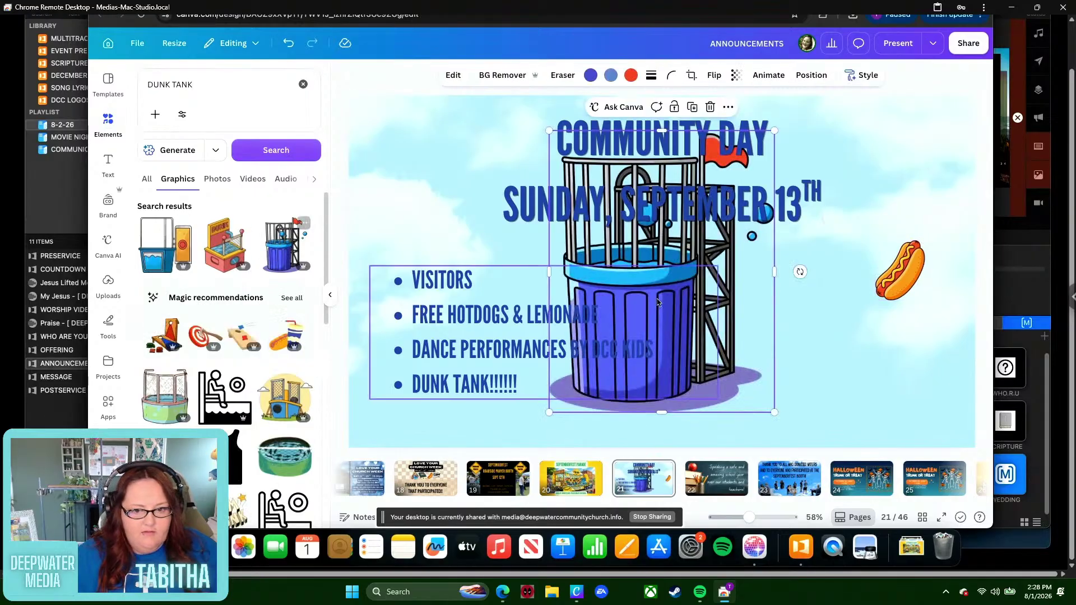
pyautogui.scroll(-3, 219, 277)
pyautogui.scroll(3, 243, 296)
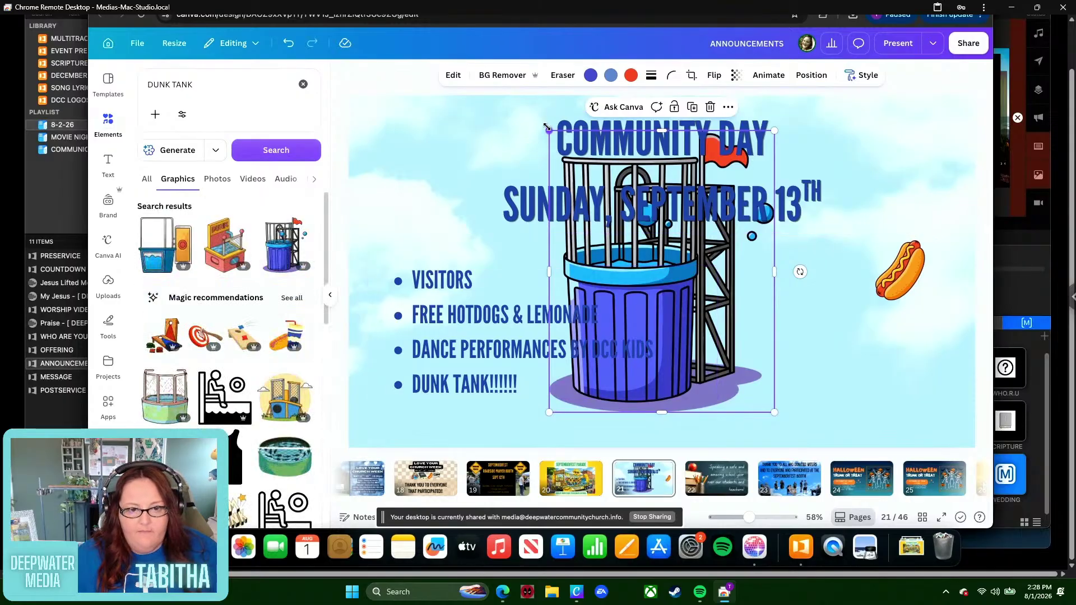
pyautogui.moveTo(589, 163); pyautogui.dragTo(690, 280)
pyautogui.moveTo(747, 365); pyautogui.dragTo(804, 341)
# - Insert a bullet reading YARD GAMES between DANCE PERFORMANCES BY DCC KIDS and DUNK TANK!!!!!!
pyautogui.click(660, 351)
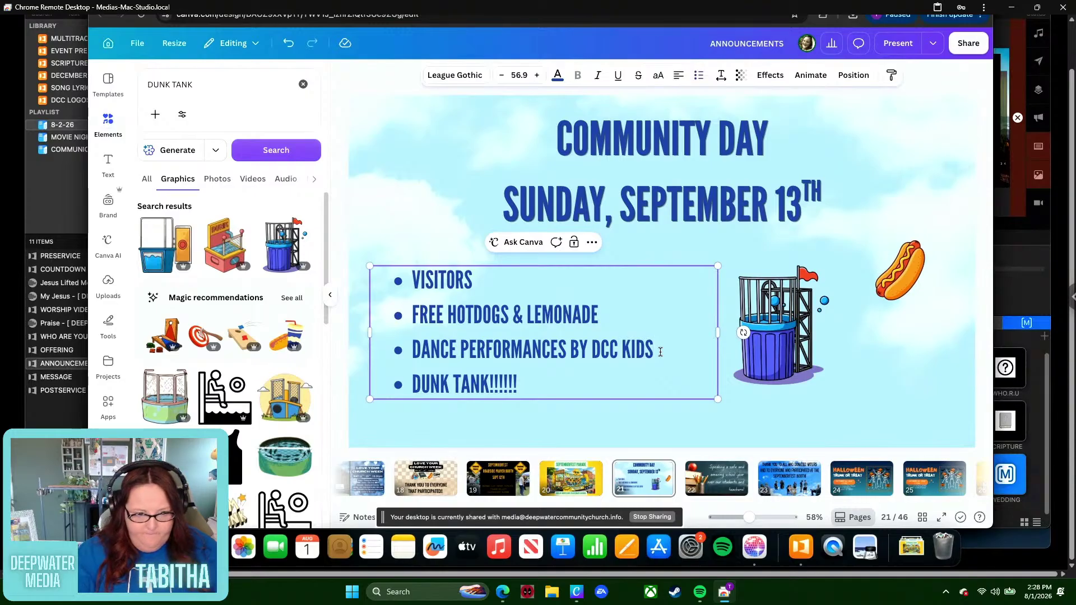
pyautogui.press('Return')
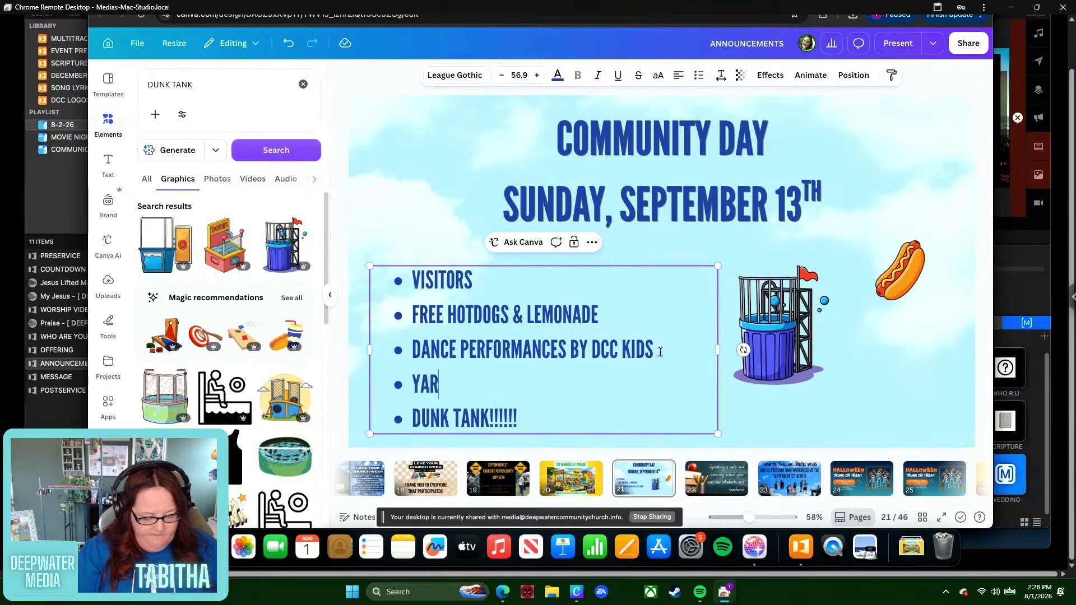
pyautogui.write('YARD GAMES')
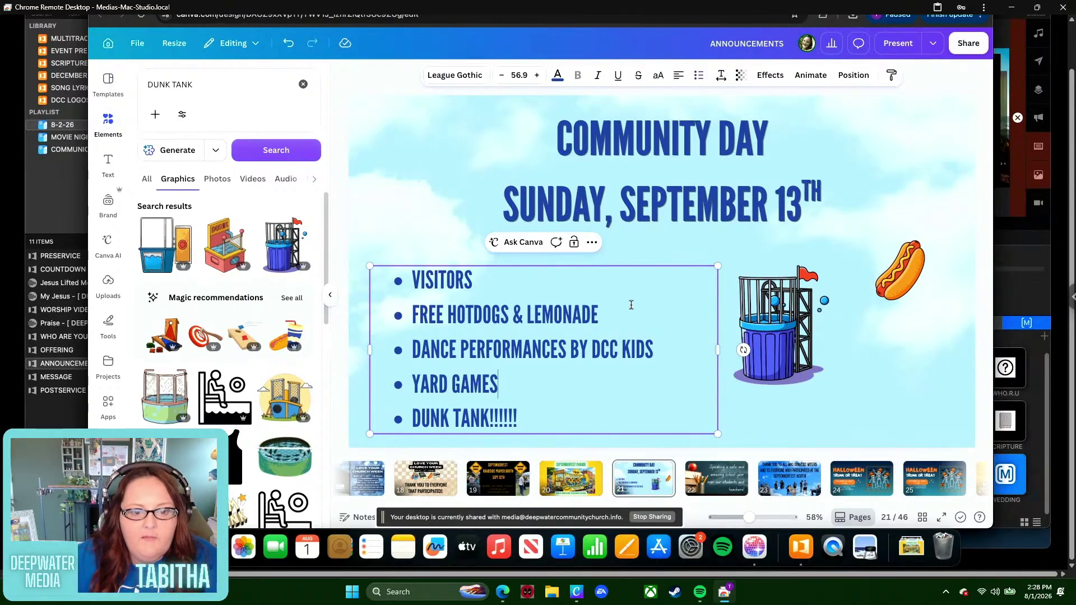
pyautogui.click(438, 257)
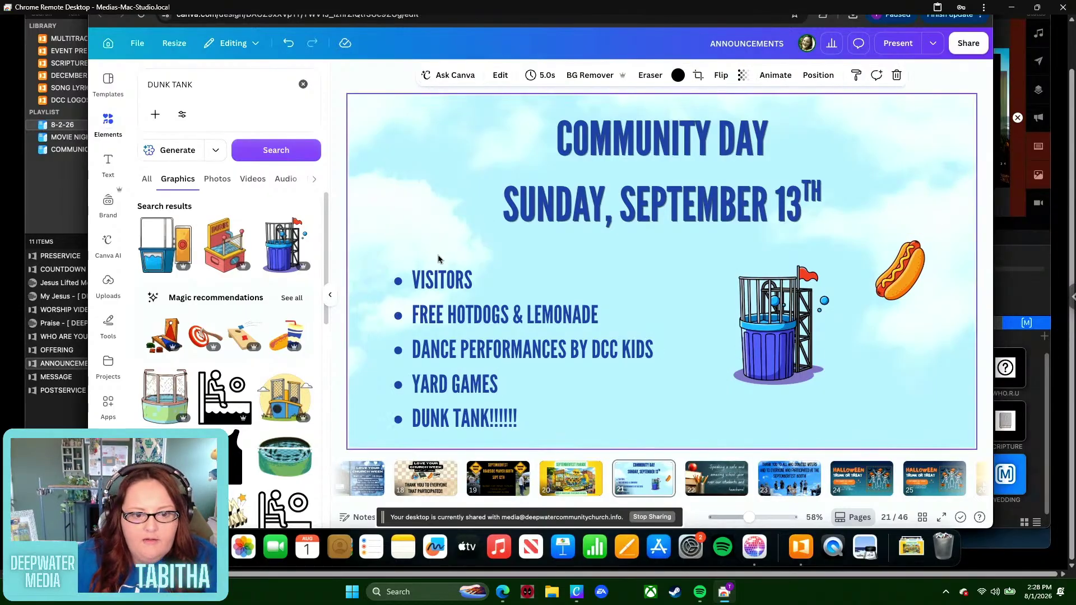
# - Nudge the dunk tank graphic up and to the right, and slightly enlarge the hot dog while moving it closer to the tank
pyautogui.moveTo(807, 354); pyautogui.dragTo(822, 340)
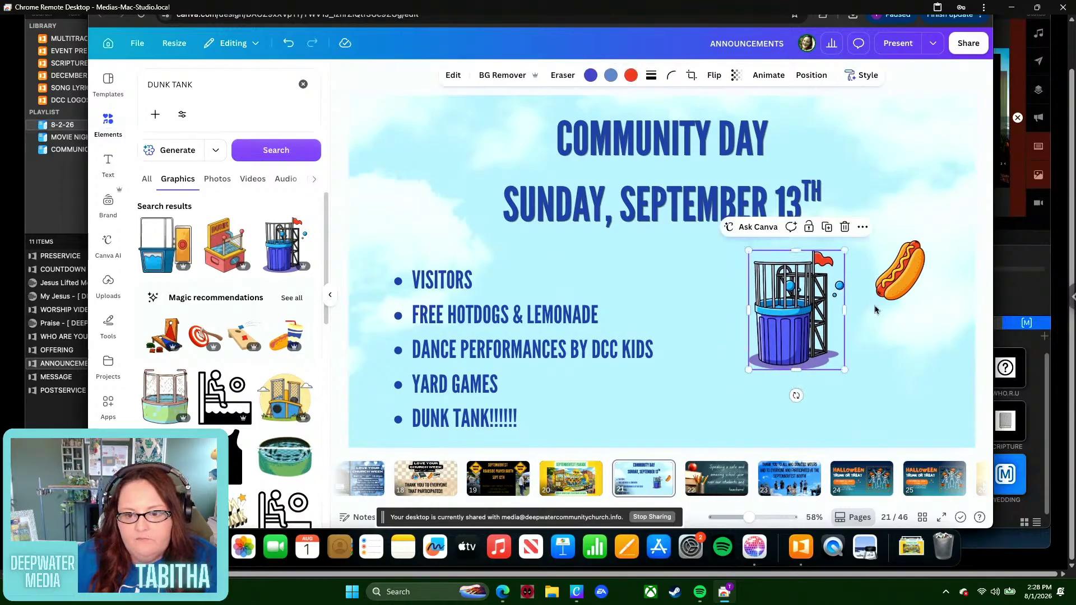
pyautogui.moveTo(921, 300)
pyautogui.mouseDown()
pyautogui.moveTo(902, 278)
pyautogui.moveTo(914, 296)
pyautogui.mouseUp()
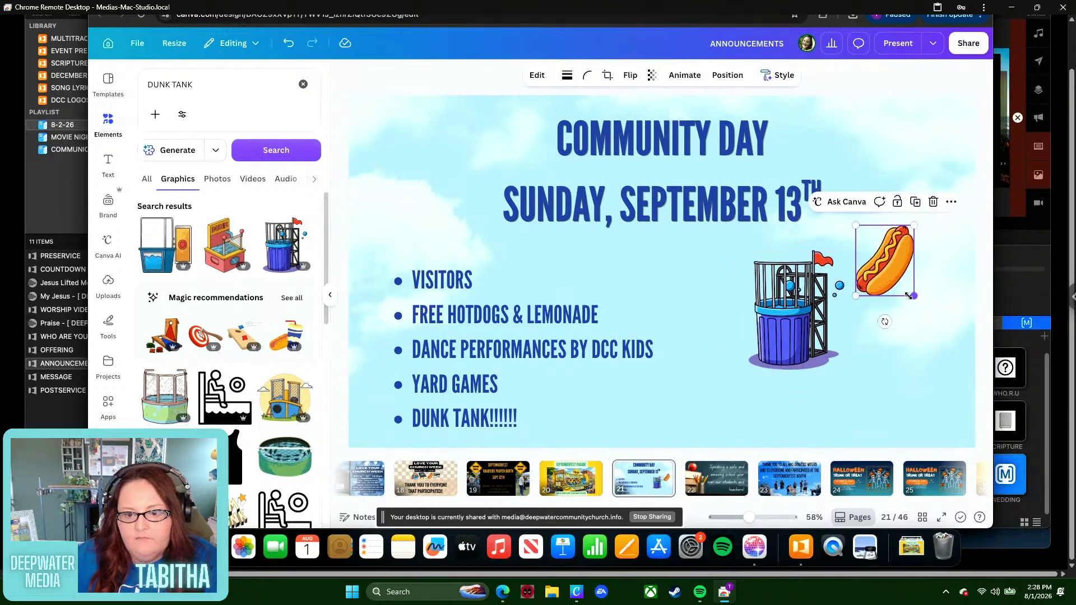
# - Search the graphics for DANCE and browse the results for a suitable dance illustration
pyautogui.click(220, 91)
pyautogui.write('DANCE')
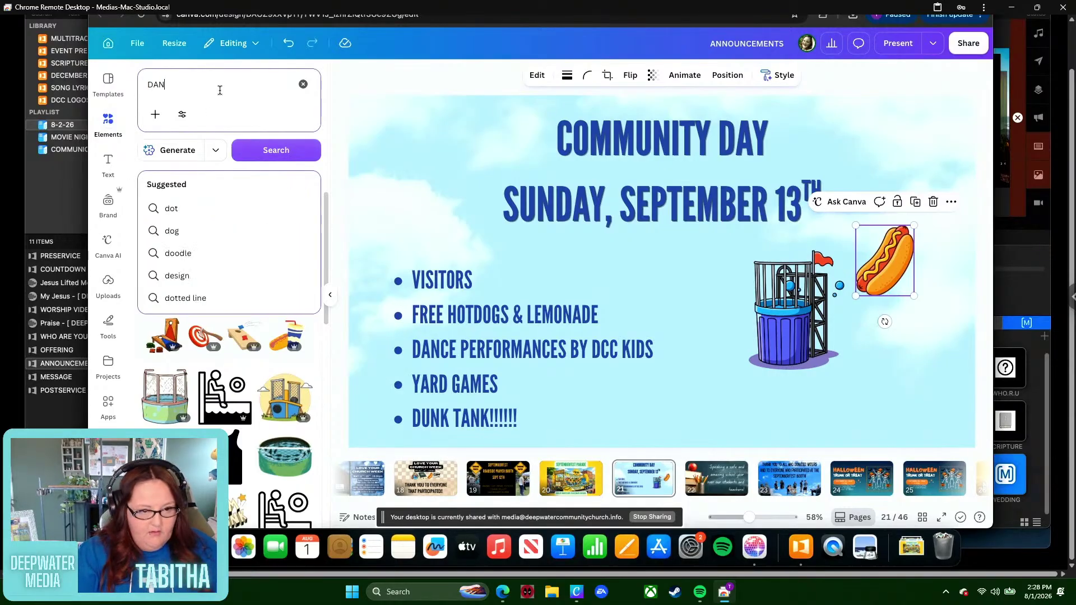
pyautogui.press('Return')
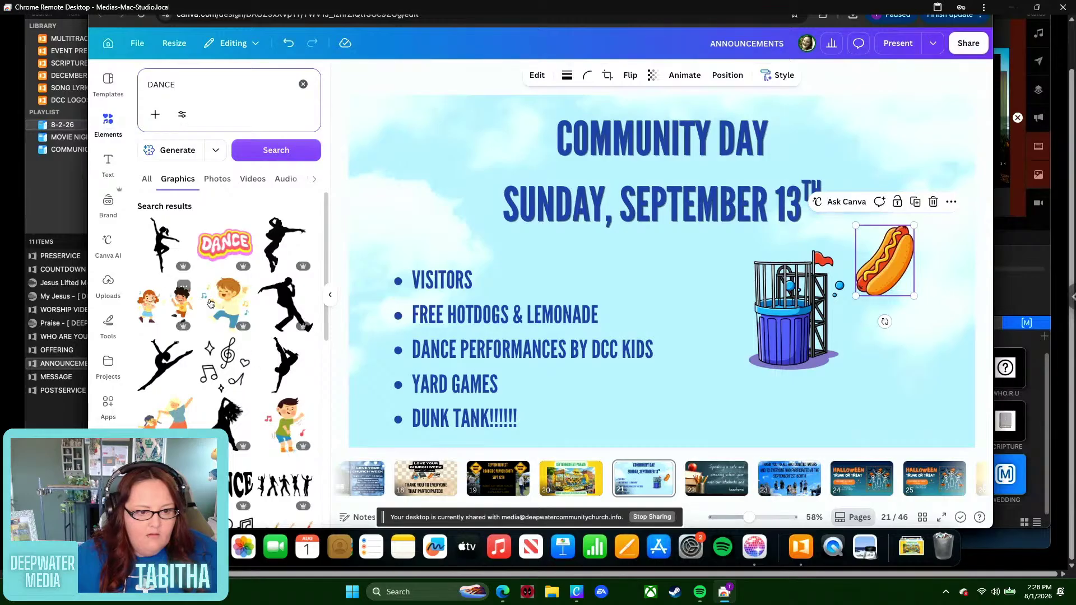
pyautogui.scroll(-4, 274, 392)
pyautogui.scroll(-2, 274, 393)
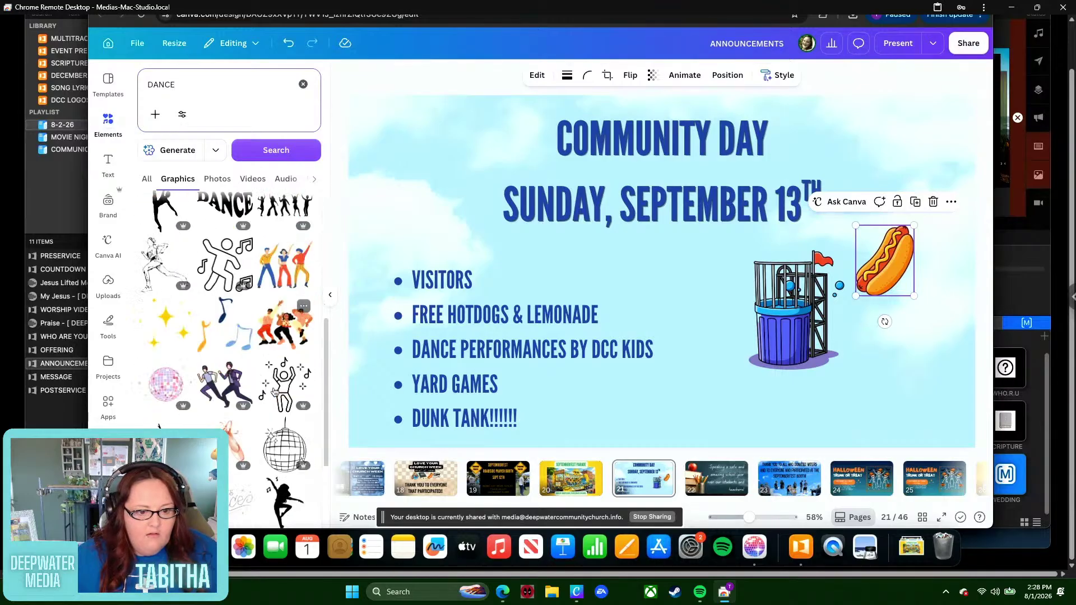
# - Change the graphics search term to KIDS DANCE and run the search
pyautogui.click(191, 89)
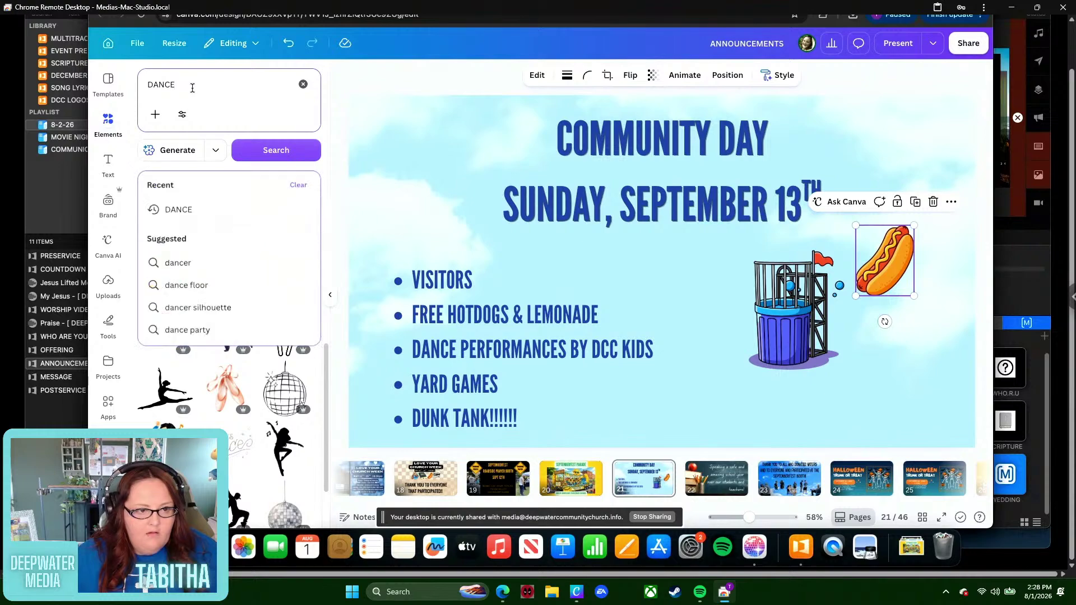
pyautogui.write('KIDS')
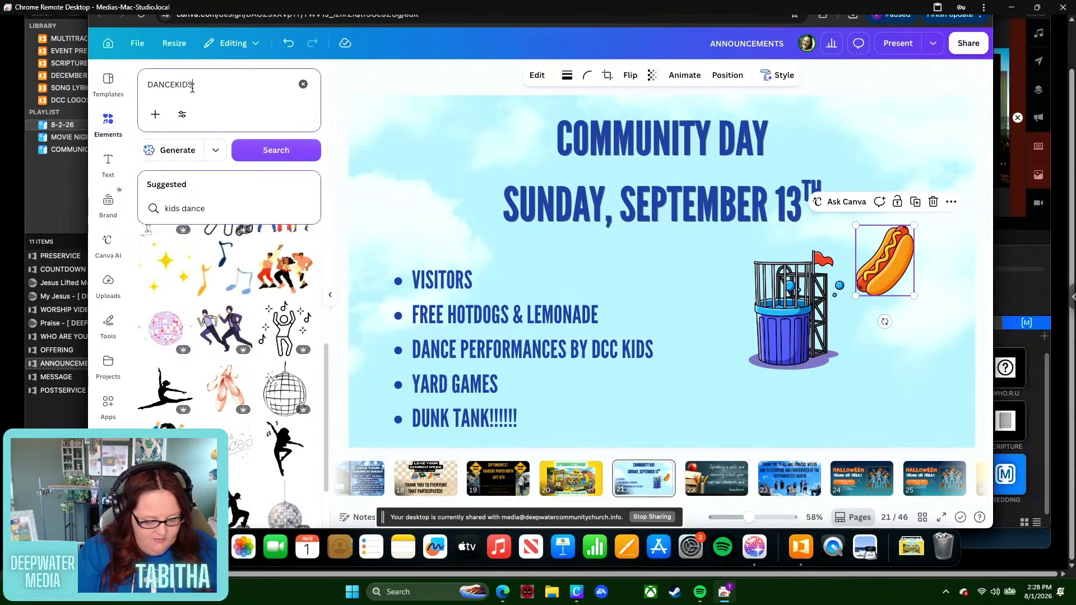
pyautogui.write(' DANCE')
pyautogui.press('Return')
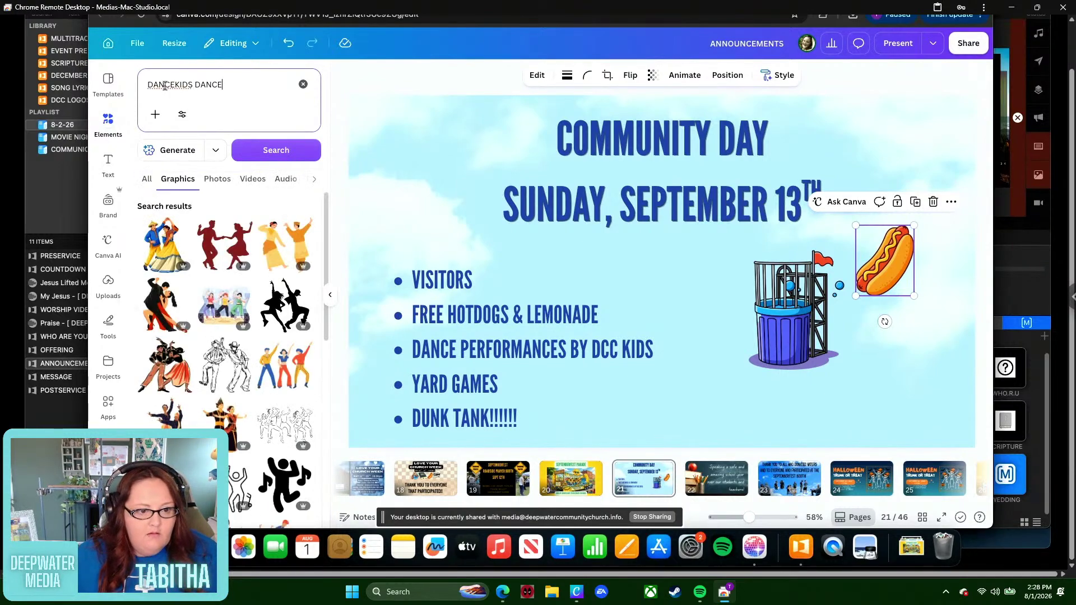
pyautogui.doubleClick(164, 85)
pyautogui.click(164, 84)
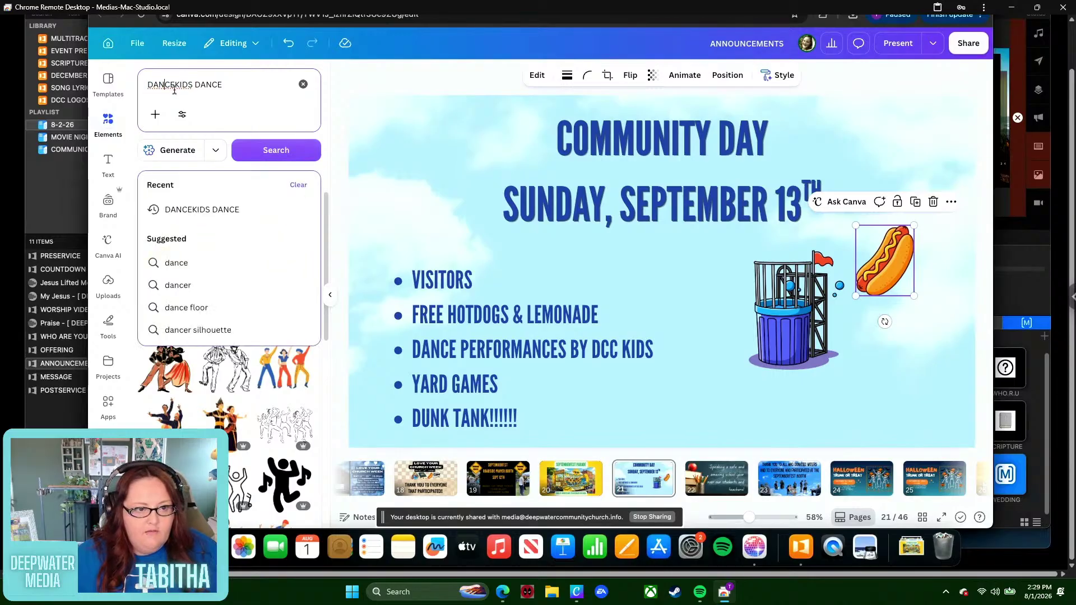
pyautogui.moveTo(174, 89); pyautogui.dragTo(128, 97)
pyautogui.click(169, 84)
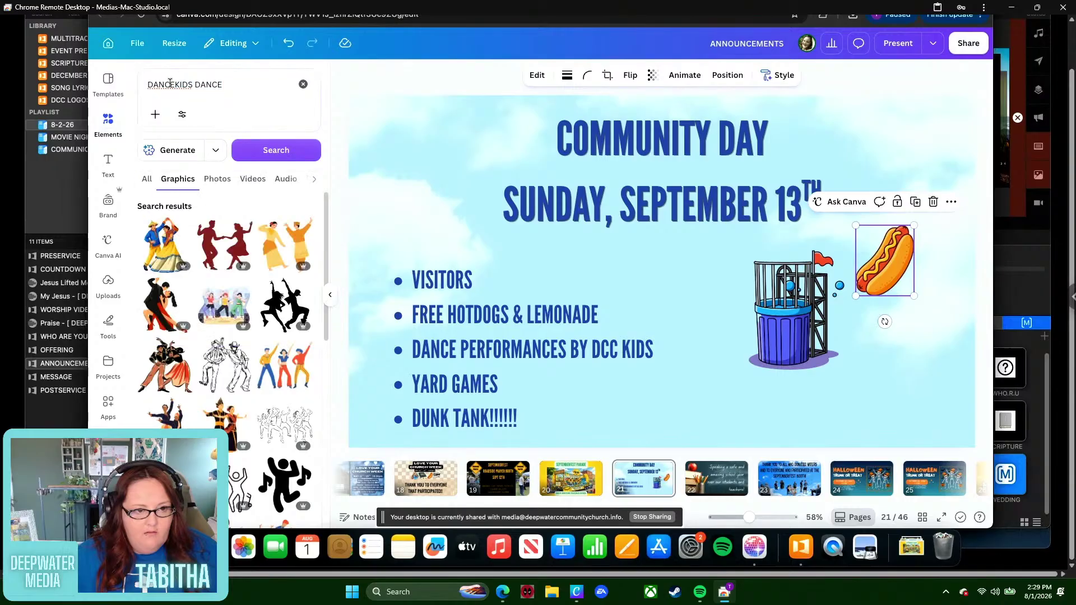
pyautogui.click(154, 86)
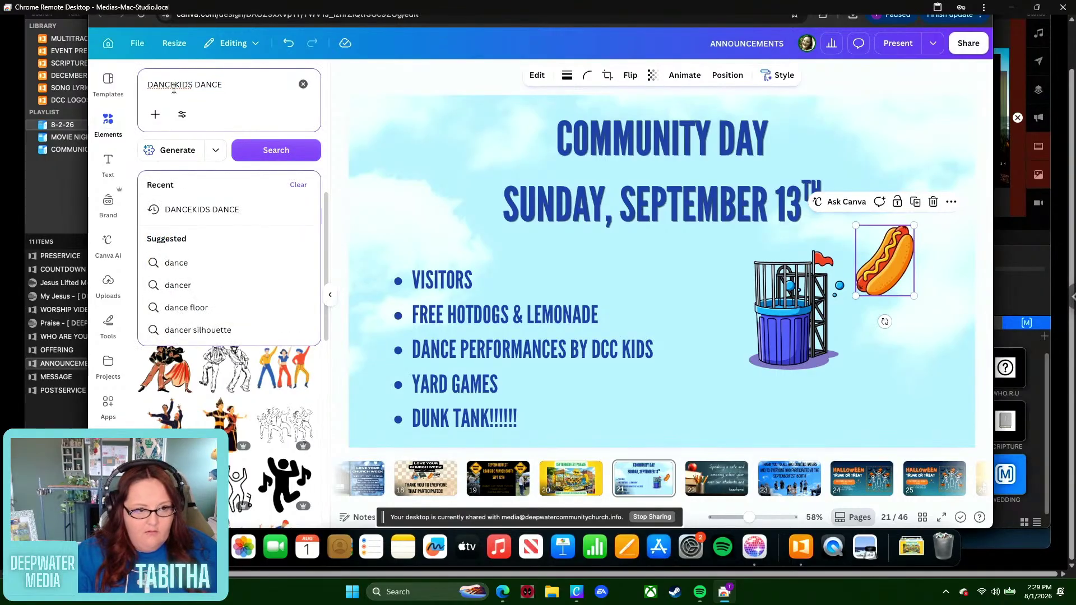
pyautogui.press('BackSpace')
pyautogui.press('BackSpace')
pyautogui.press('BackSpace')
pyautogui.press('BackSpace')
pyautogui.press('BackSpace')
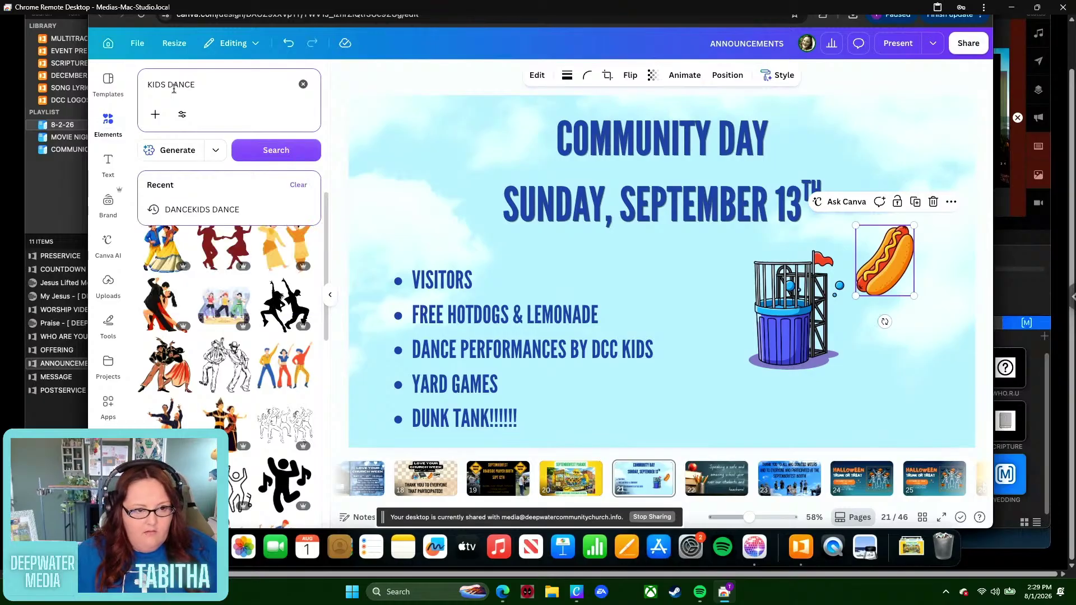
pyautogui.press('Return')
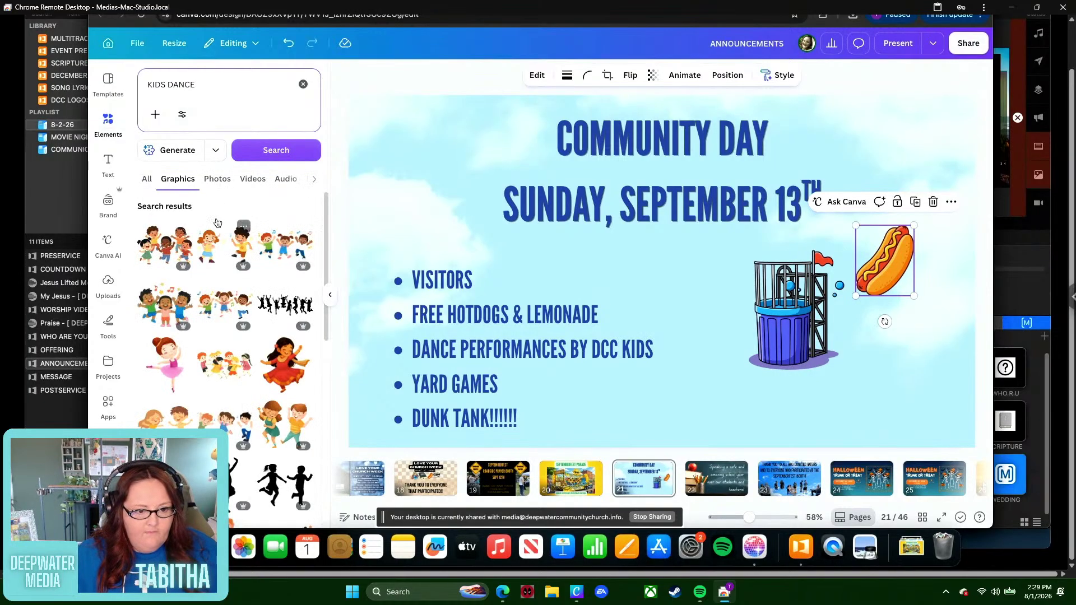
# - Add the graphic of three dancing kids and shrink it into the slide's lower-right corner, below the dunk tank
pyautogui.scroll(-1, 227, 253)
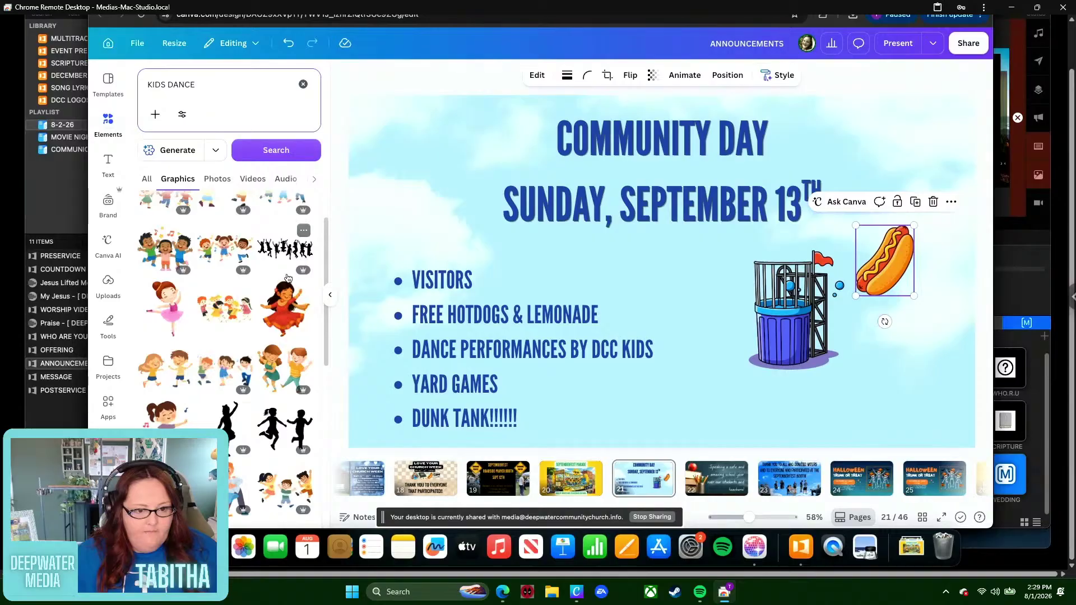
pyautogui.scroll(-1, 269, 313)
pyautogui.scroll(-1, 269, 312)
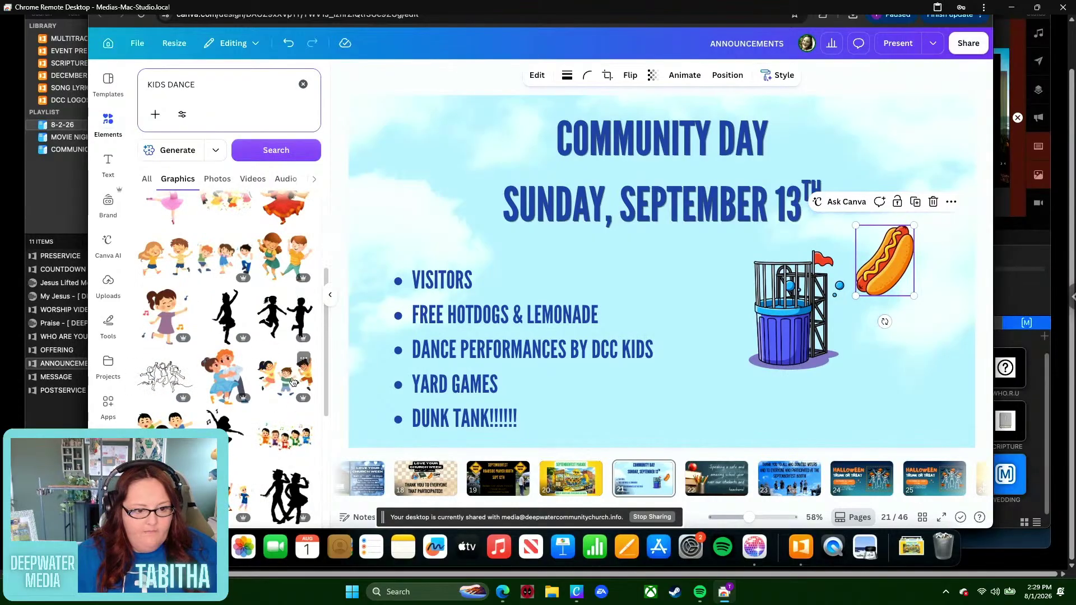
pyautogui.scroll(-1, 293, 383)
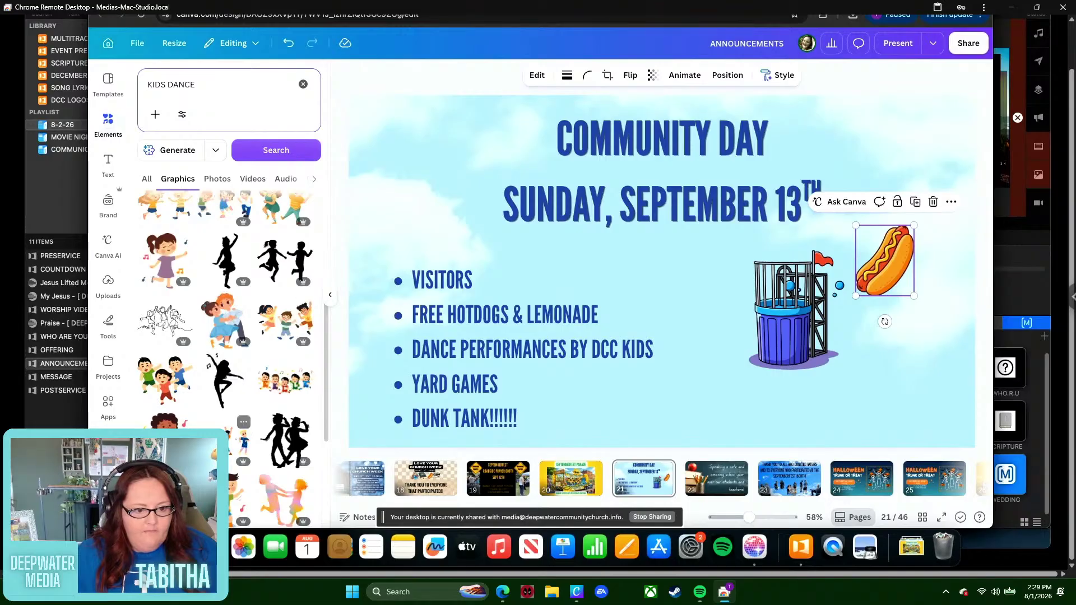
pyautogui.click(224, 442)
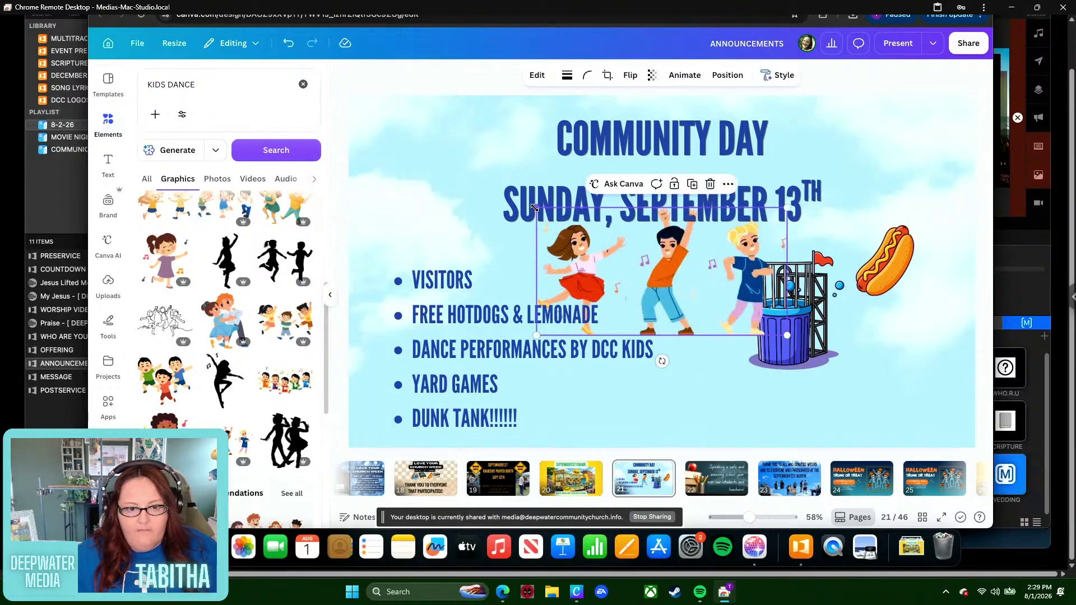
pyautogui.moveTo(536, 208); pyautogui.dragTo(649, 265)
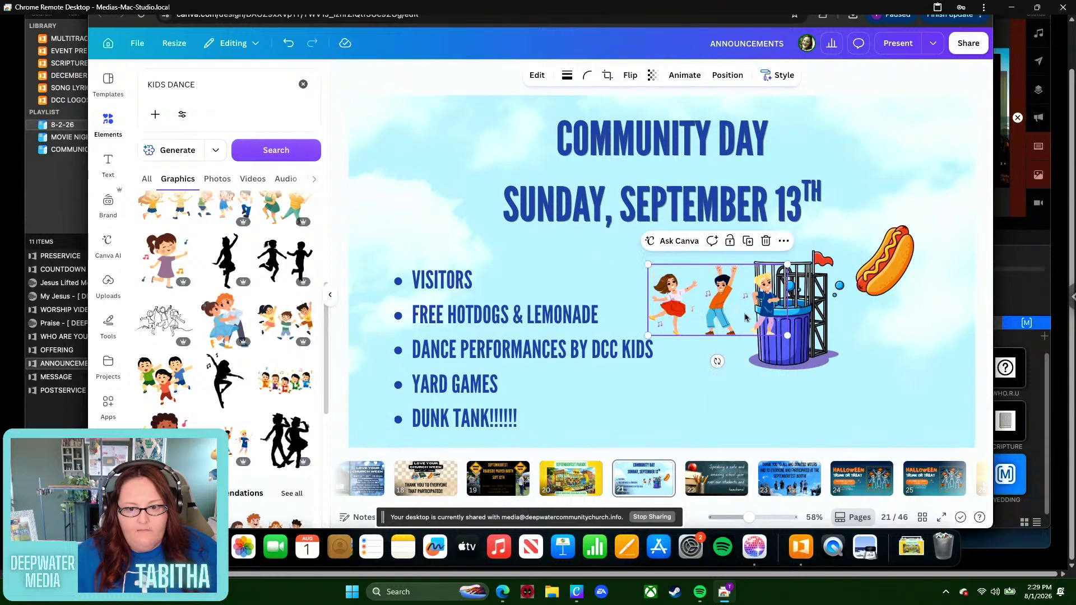
pyautogui.moveTo(749, 318); pyautogui.dragTo(922, 421)
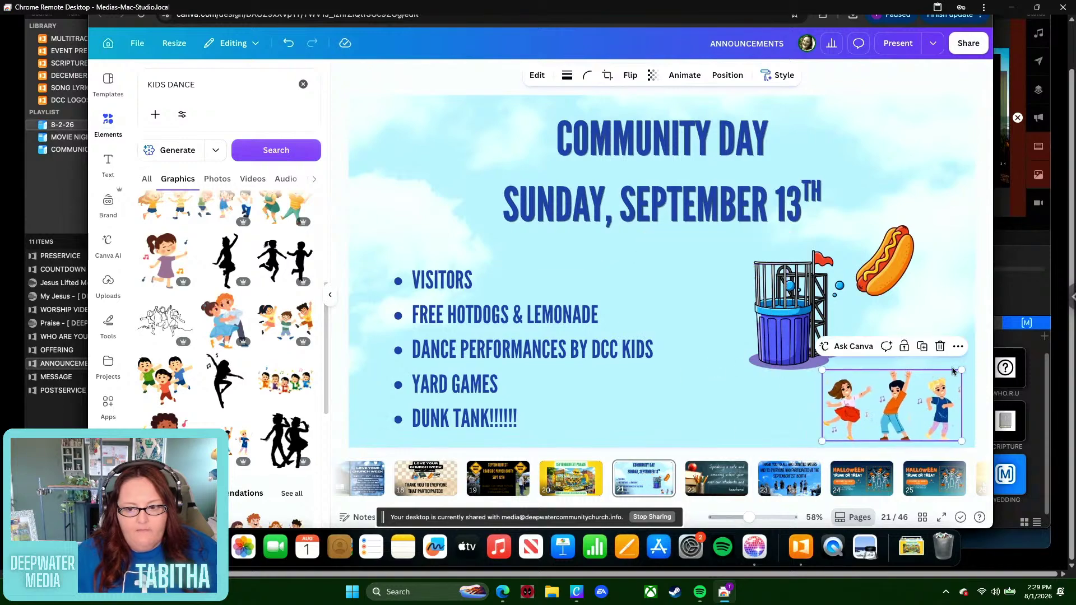
# - Search the graphics for LEMONADE
pyautogui.click(205, 78)
pyautogui.write('LEM')
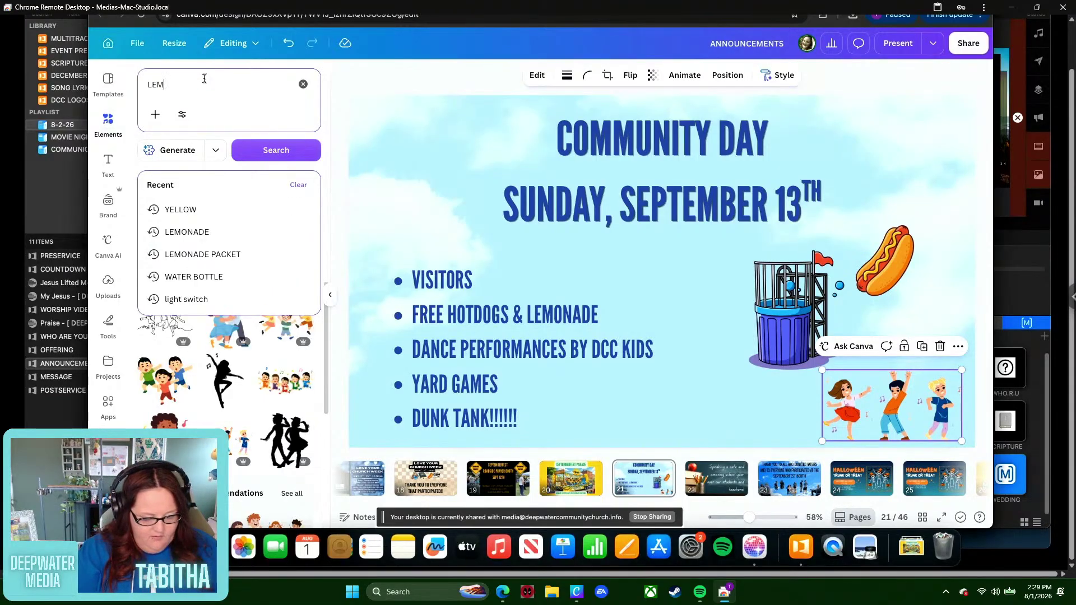
pyautogui.write('ONAG')
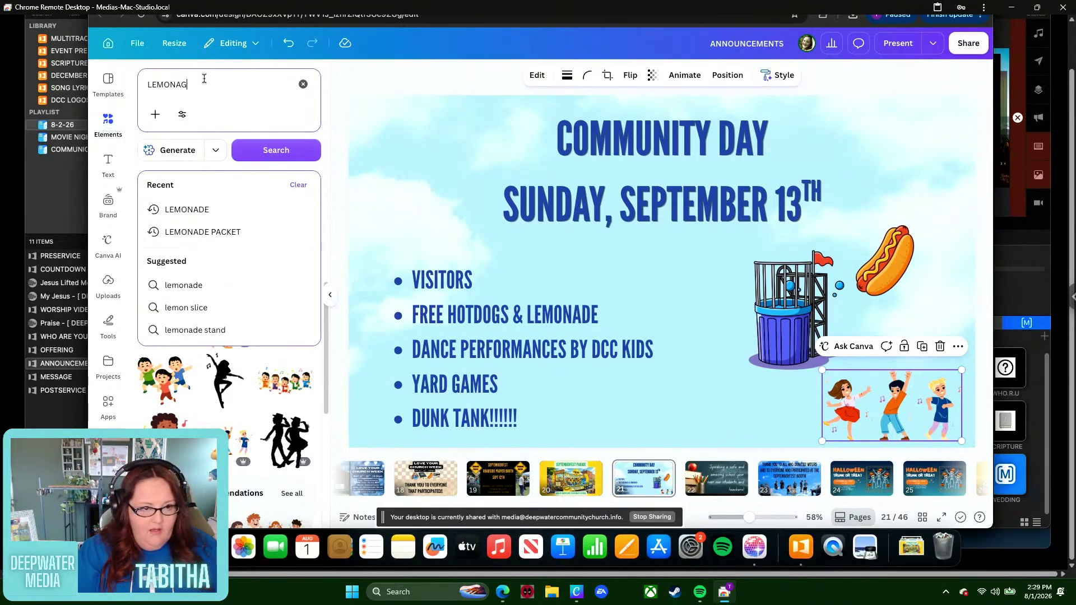
pyautogui.write('E')
pyautogui.press('BackSpace')
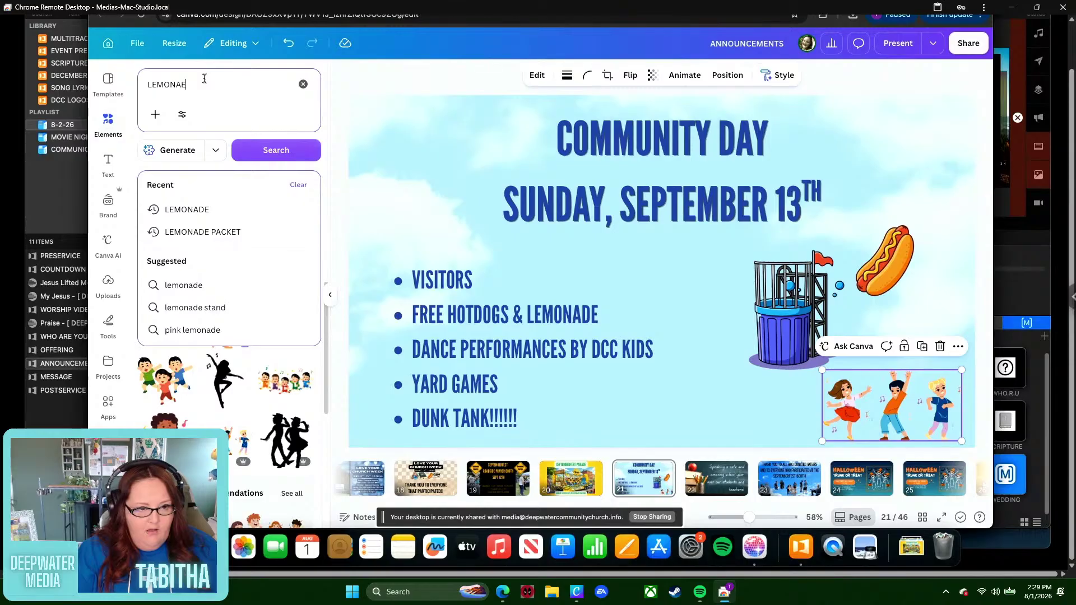
pyautogui.press('Return')
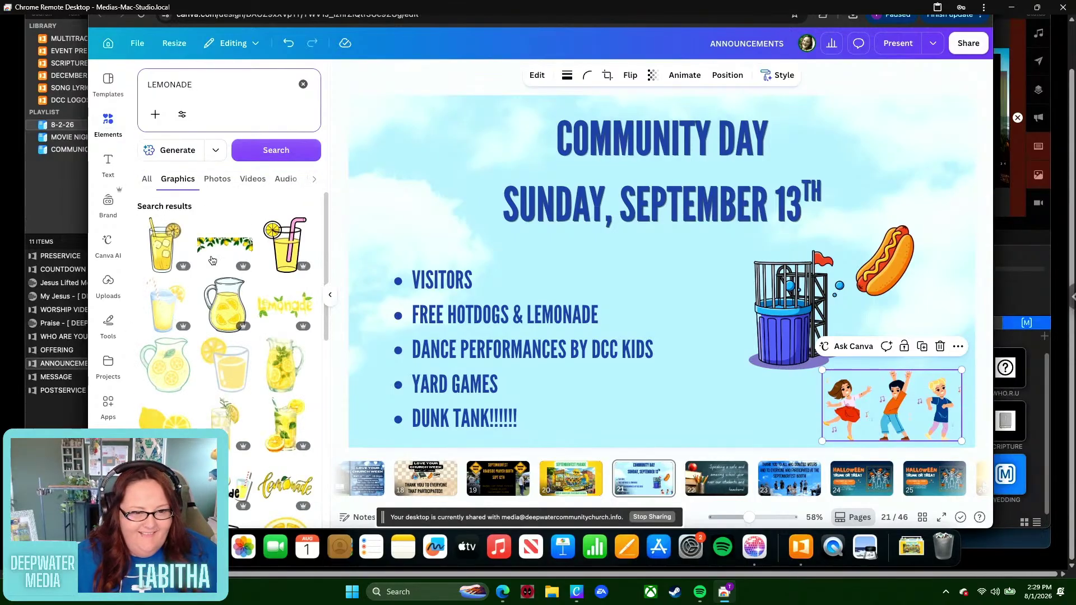
# - Add the lemonade glass with the pink straw and shrink it into the space between the hot dog and the dancing kids
pyautogui.click(285, 244)
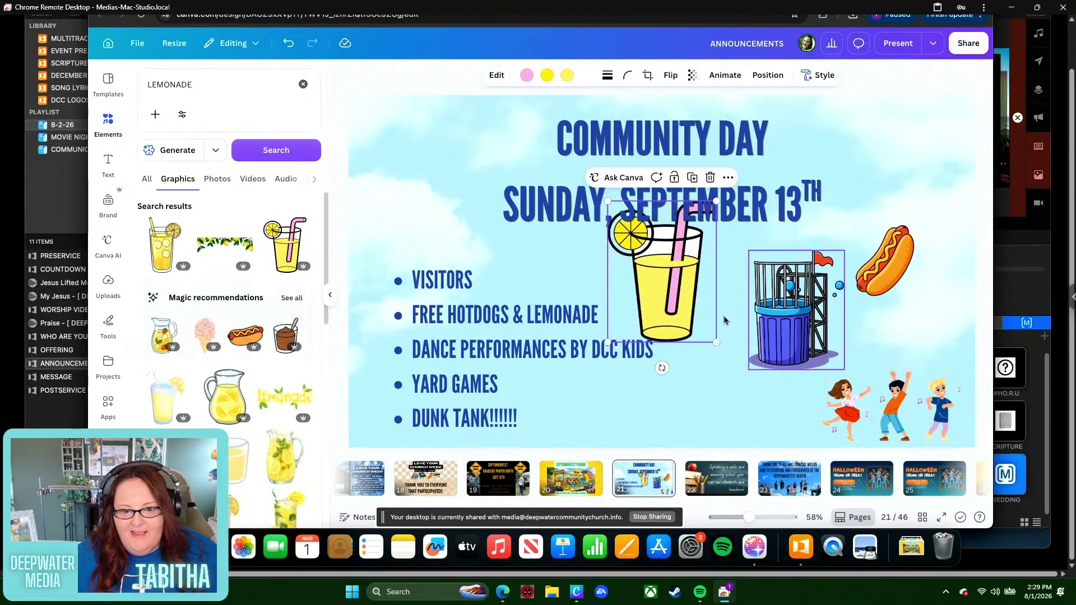
pyautogui.moveTo(667, 281); pyautogui.dragTo(827, 348)
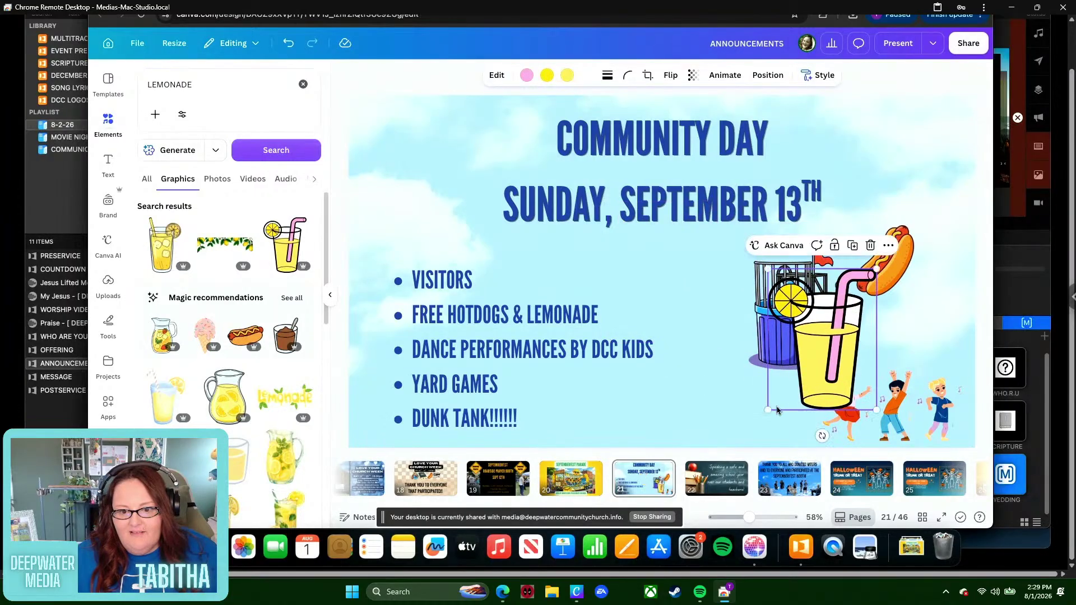
pyautogui.moveTo(769, 410); pyautogui.dragTo(913, 338)
# - Tighten the cluster by moving the hot dog, lemonade glass and dancing kids closer to the dunk tank, and nudge the tank up slightly
pyautogui.click(878, 285)
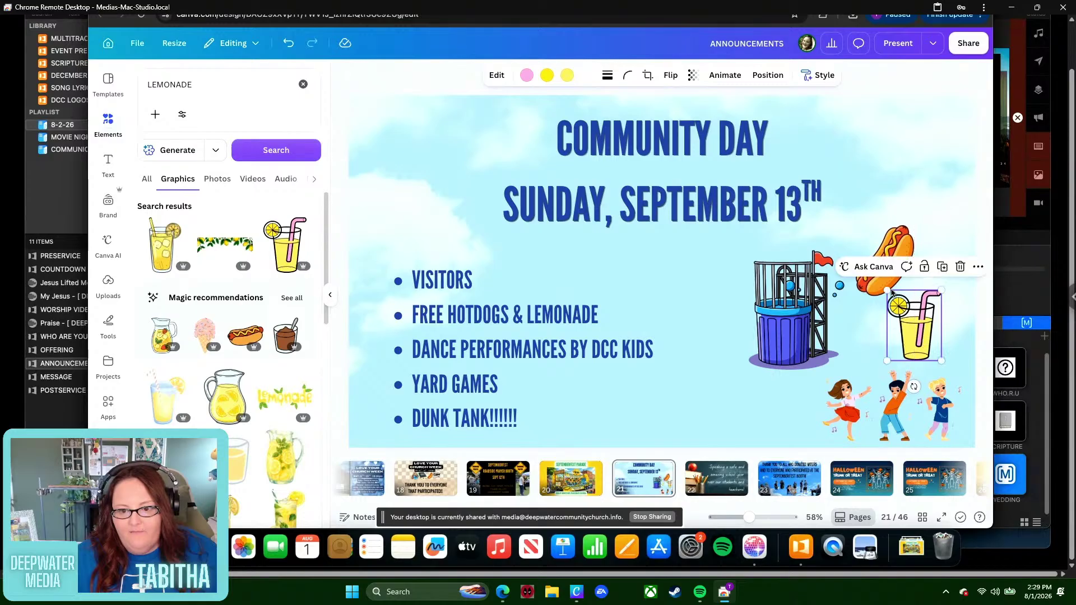
pyautogui.moveTo(877, 285); pyautogui.dragTo(866, 299)
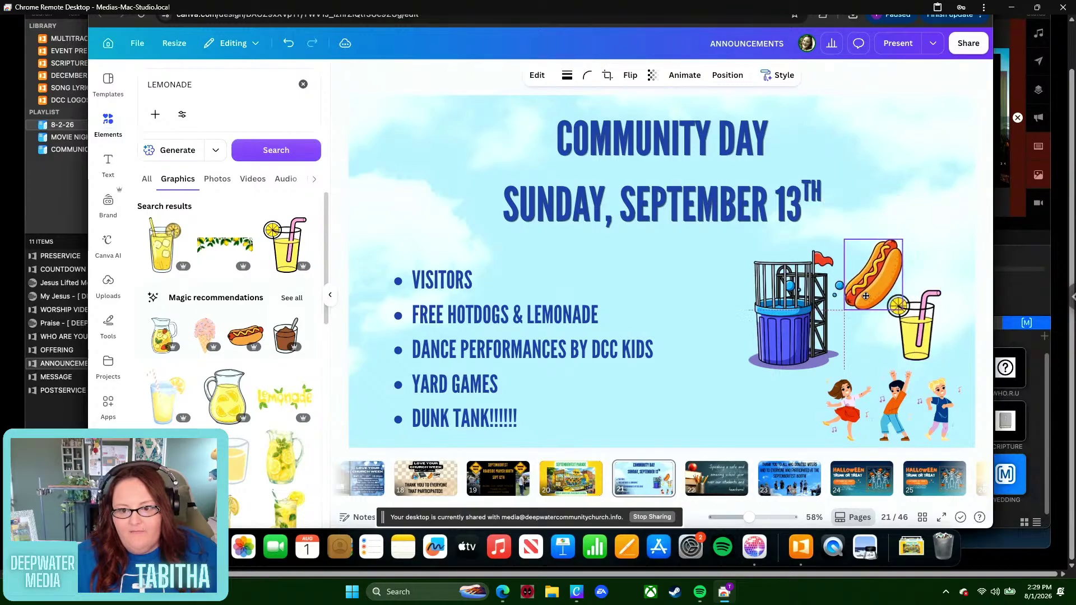
pyautogui.moveTo(916, 349); pyautogui.dragTo(901, 342)
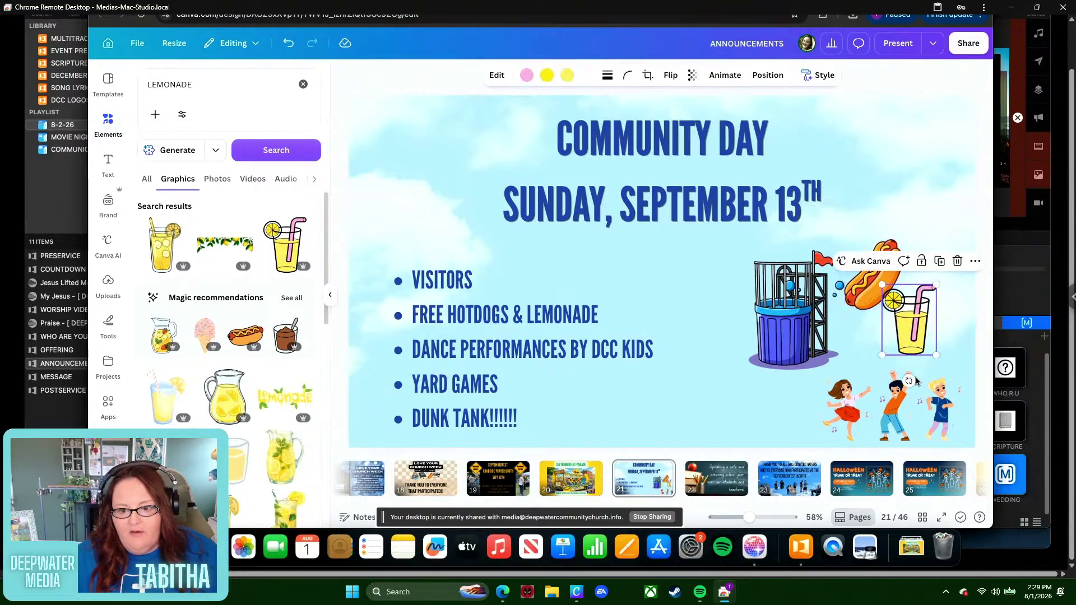
pyautogui.moveTo(904, 403); pyautogui.dragTo(888, 371)
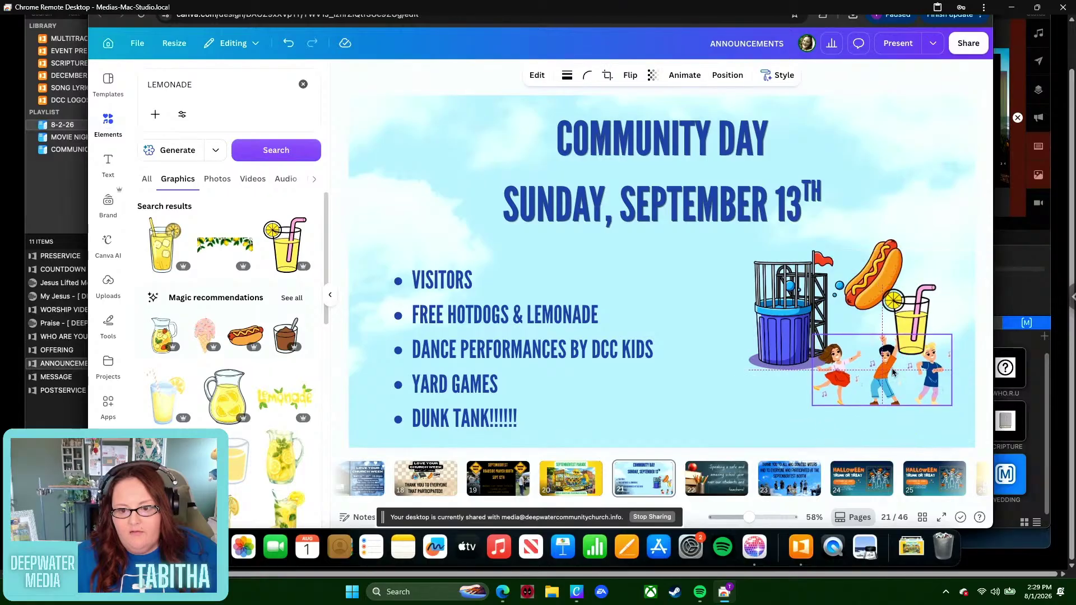
pyautogui.click(738, 408)
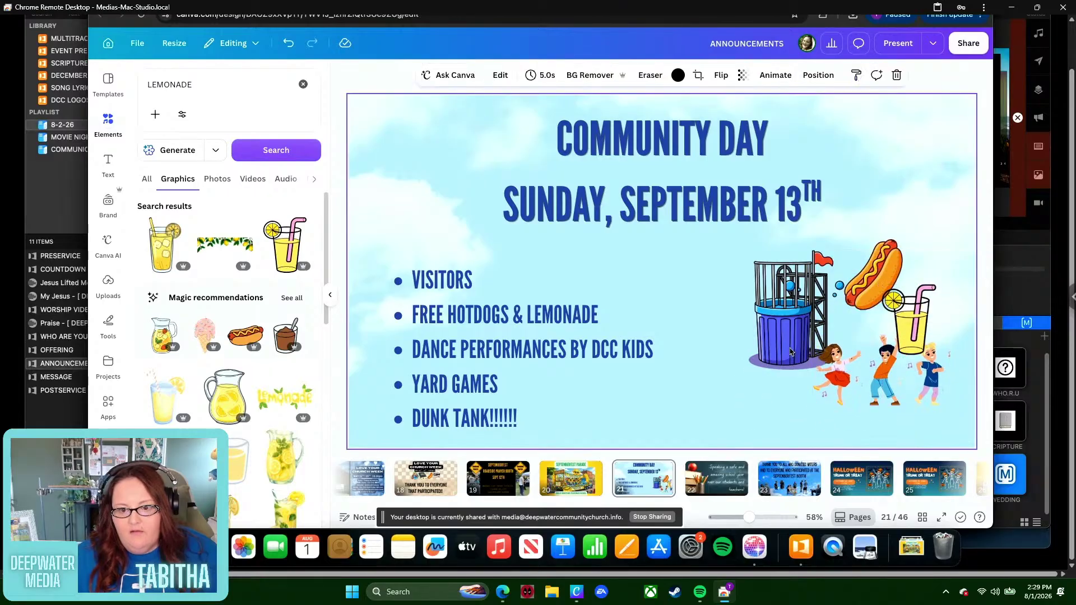
pyautogui.click(802, 309)
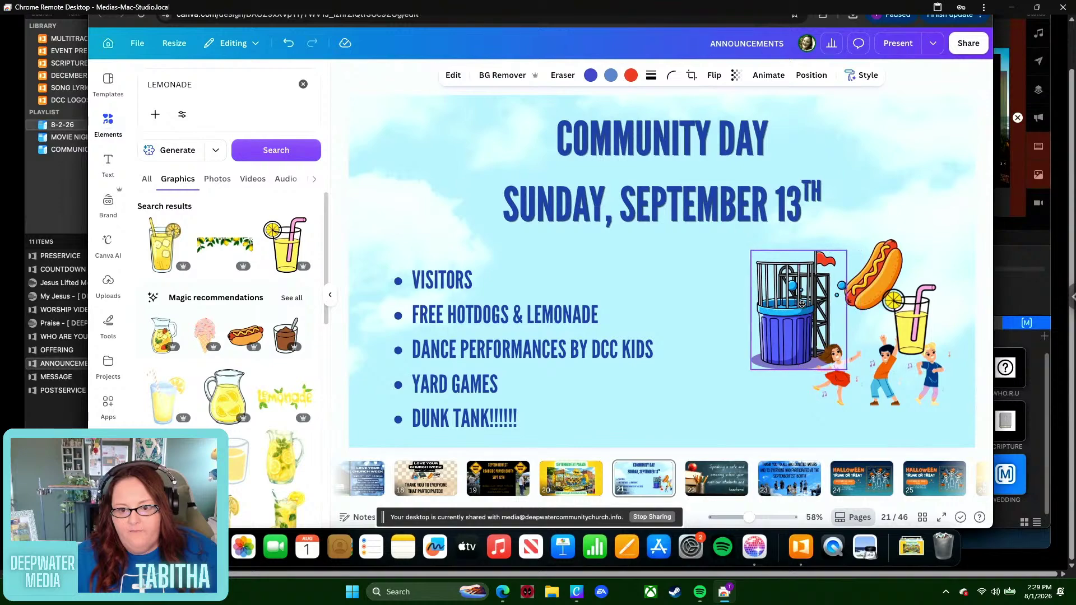
pyautogui.moveTo(802, 303); pyautogui.dragTo(801, 302)
# - Bring the hot dog forward in the layer order and move it slightly up and left, closer to the dunk tank's flag
pyautogui.click(874, 274)
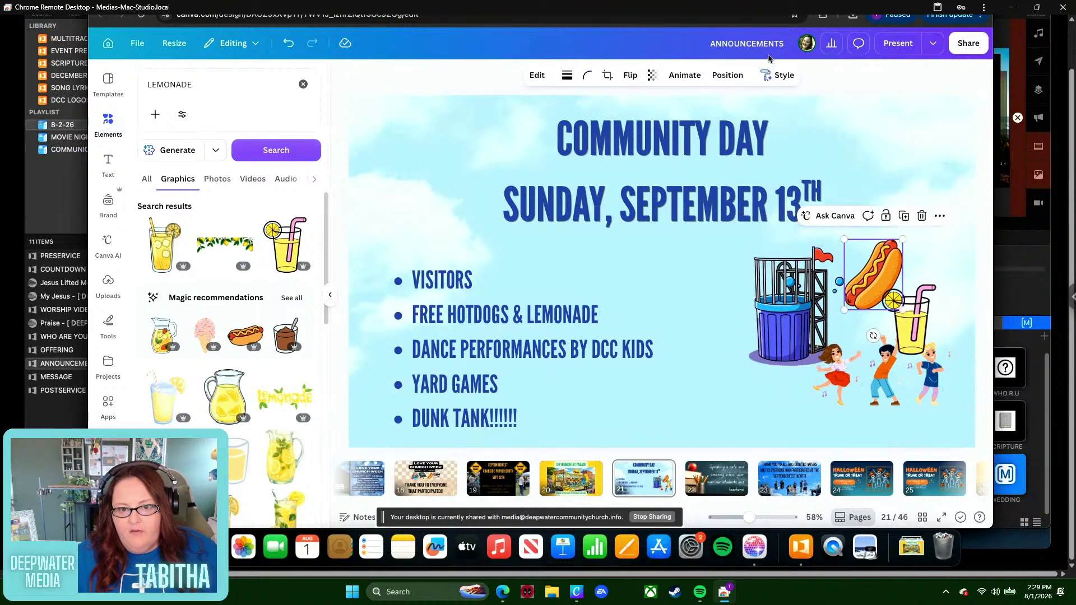
pyautogui.click(727, 77)
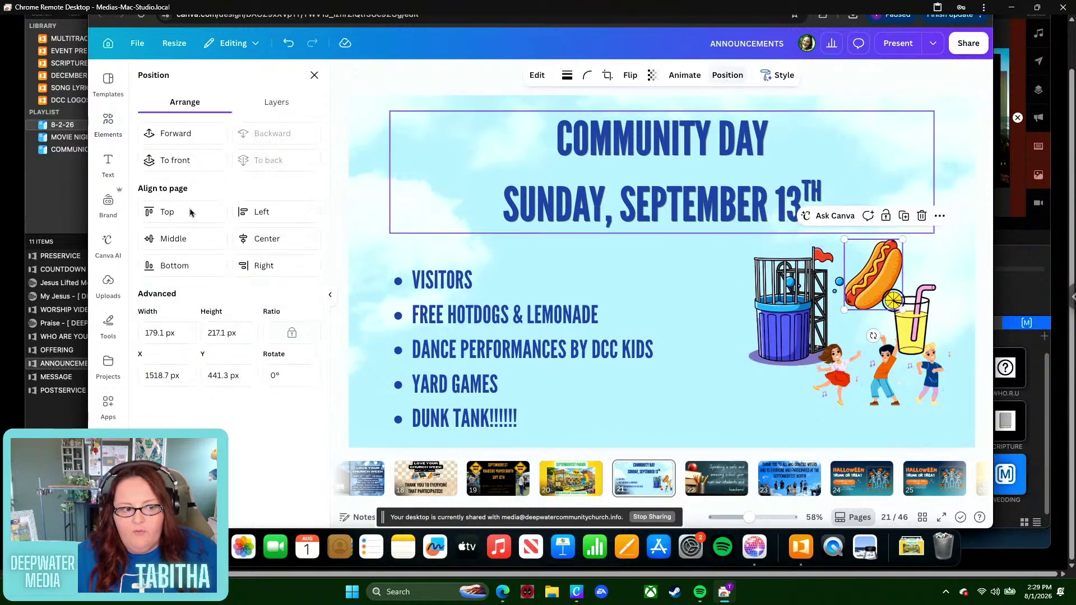
pyautogui.click(172, 137)
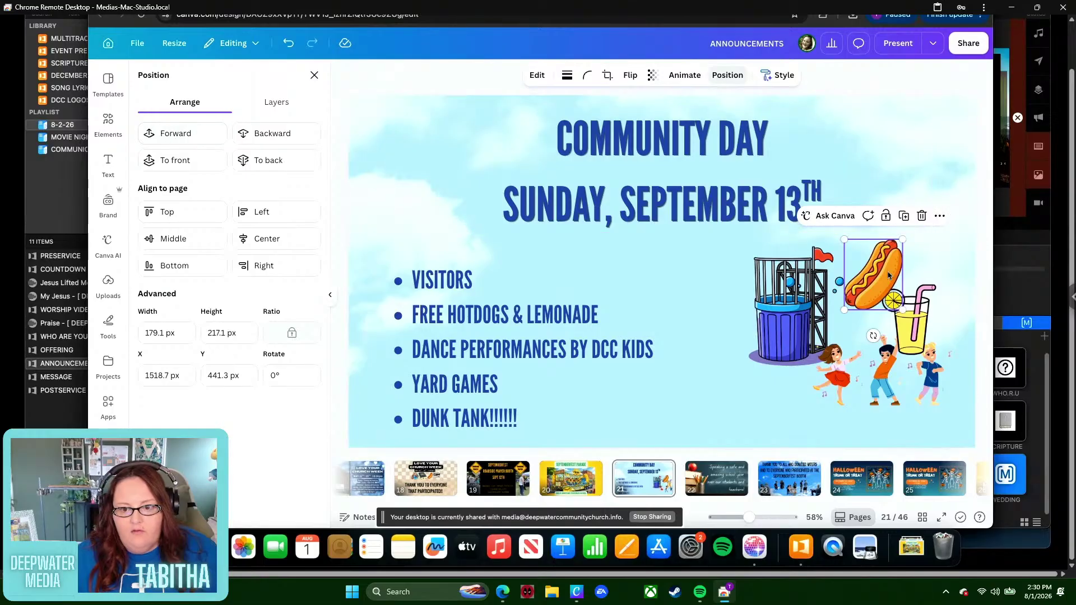
pyautogui.moveTo(888, 273); pyautogui.dragTo(873, 268)
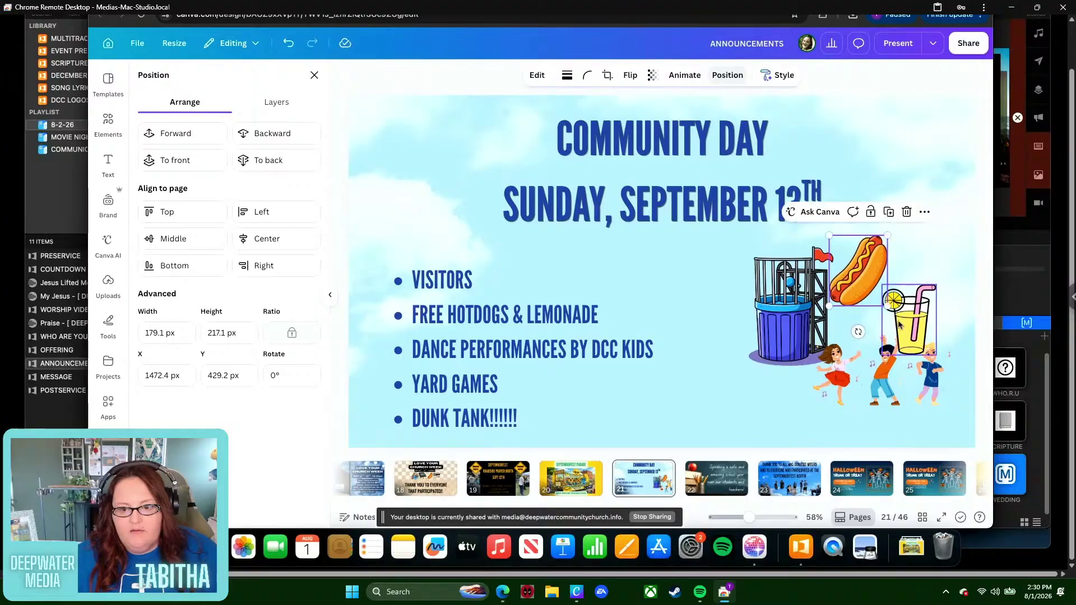
# - Bring the lemonade glass forward in the layer order and place it beside the hot dog, just above the dancing kids
pyautogui.moveTo(915, 333); pyautogui.dragTo(895, 322)
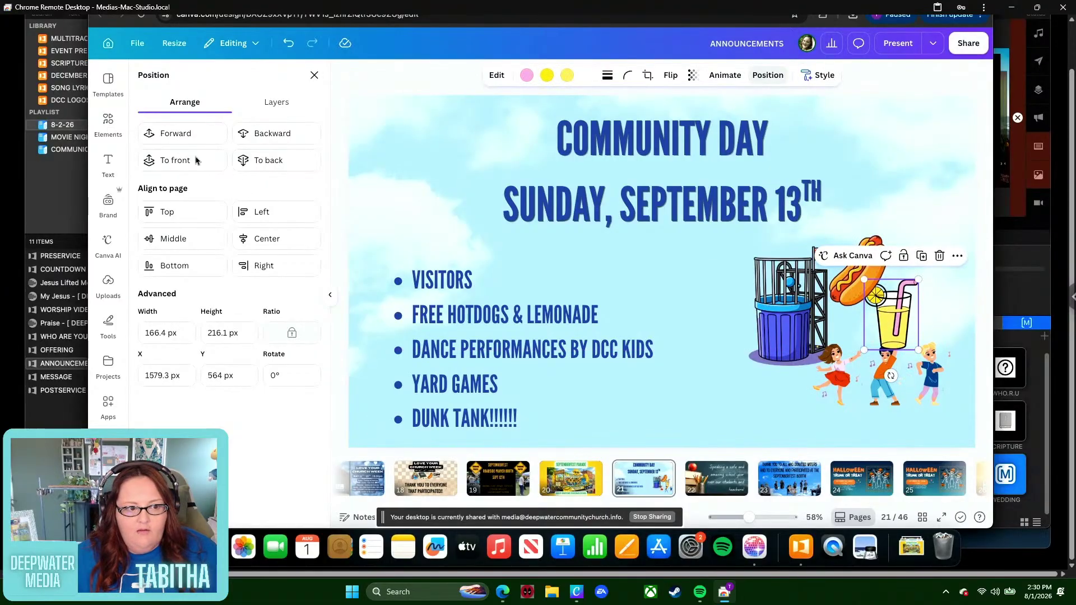
pyautogui.click(199, 140)
pyautogui.moveTo(882, 318); pyautogui.dragTo(900, 300)
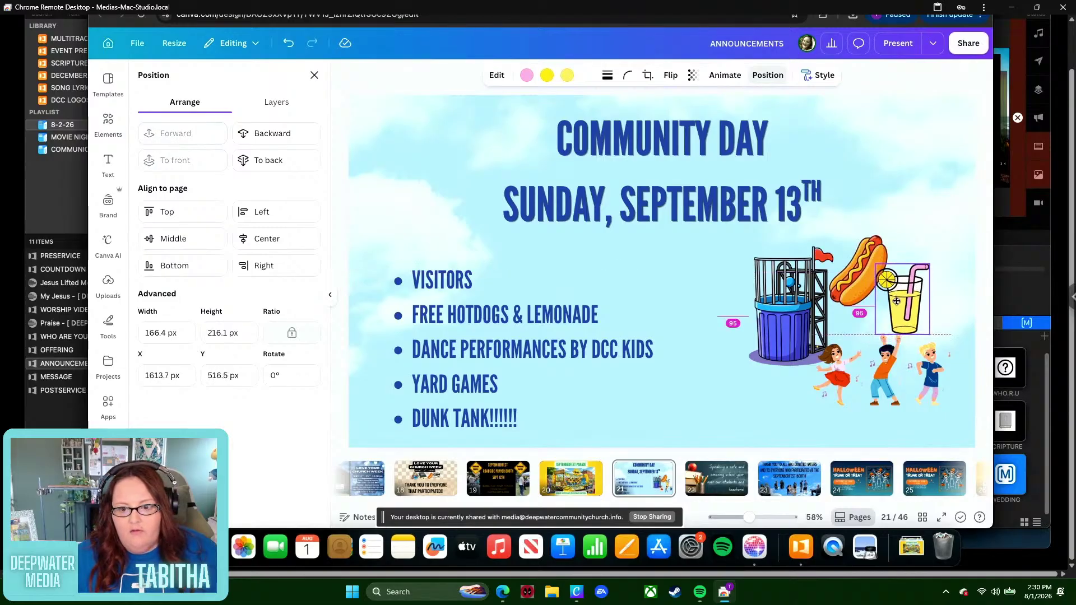
# - Move the dancing kids slightly left so they overlap the base of the dunk tank
pyautogui.click(860, 372)
pyautogui.moveTo(860, 372); pyautogui.dragTo(851, 372)
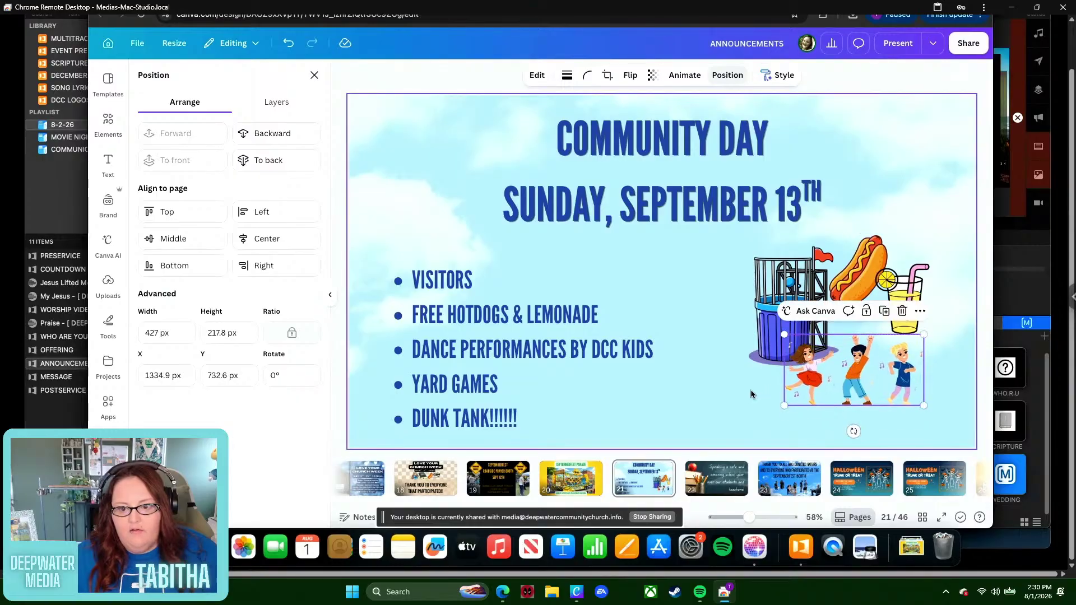
pyautogui.click(751, 392)
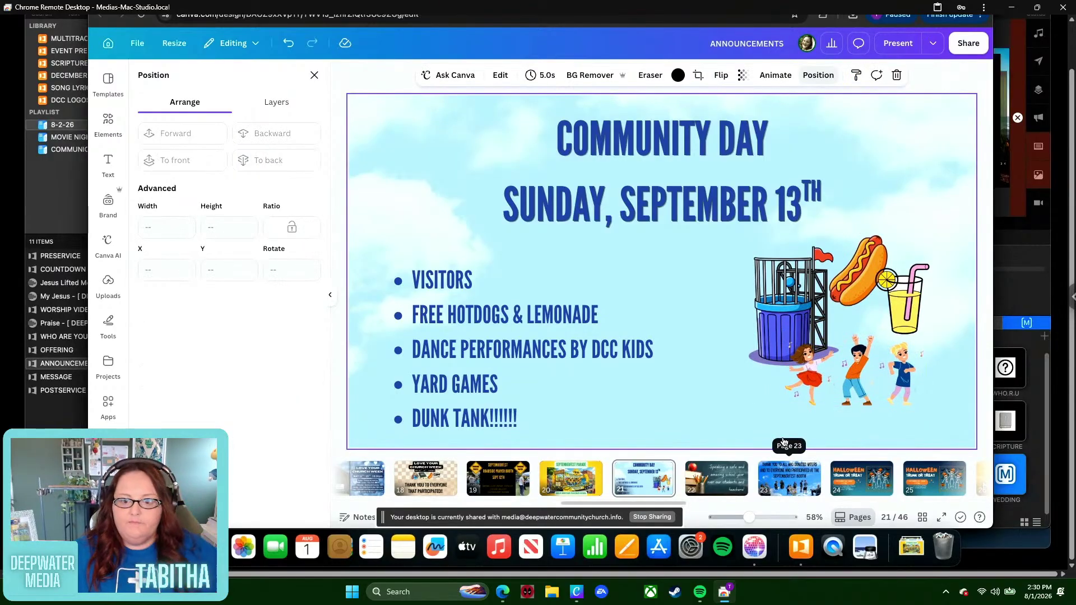
# - Search the graphics library for "YARD GAMES"
pyautogui.click(314, 77)
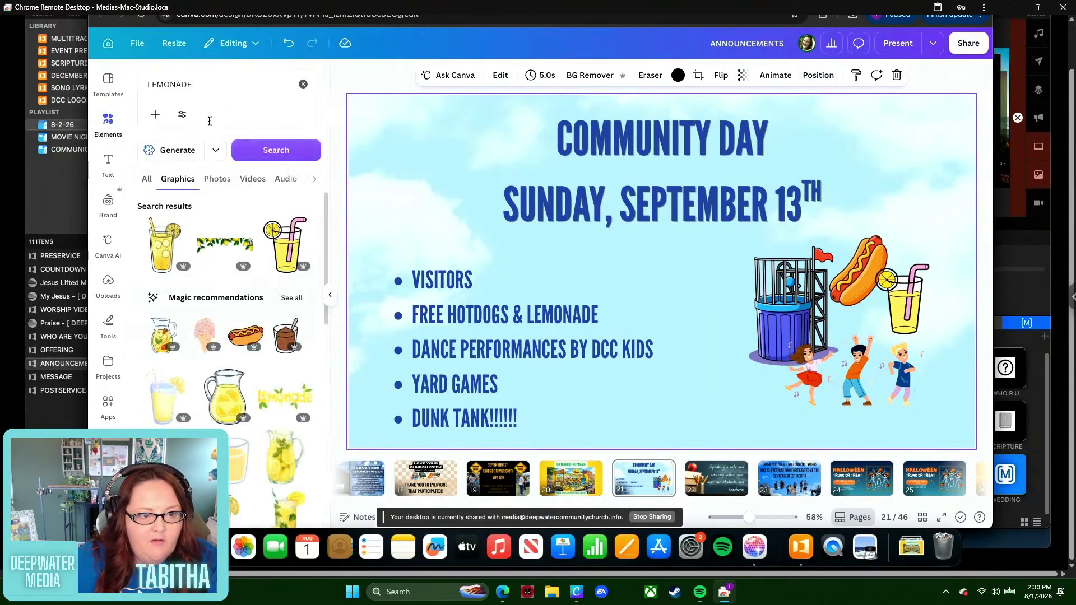
pyautogui.click(209, 88)
pyautogui.write('GAMES')
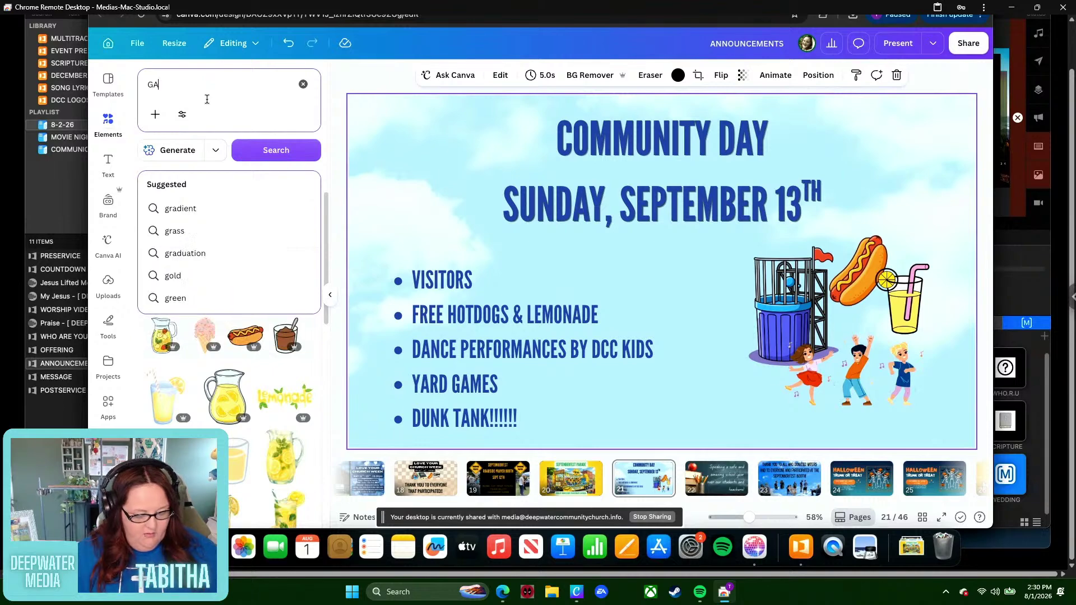
pyautogui.press('BackSpace')
pyautogui.press('BackSpace')
pyautogui.press('BackSpace')
pyautogui.press('BackSpace')
pyautogui.press('BackSpace')
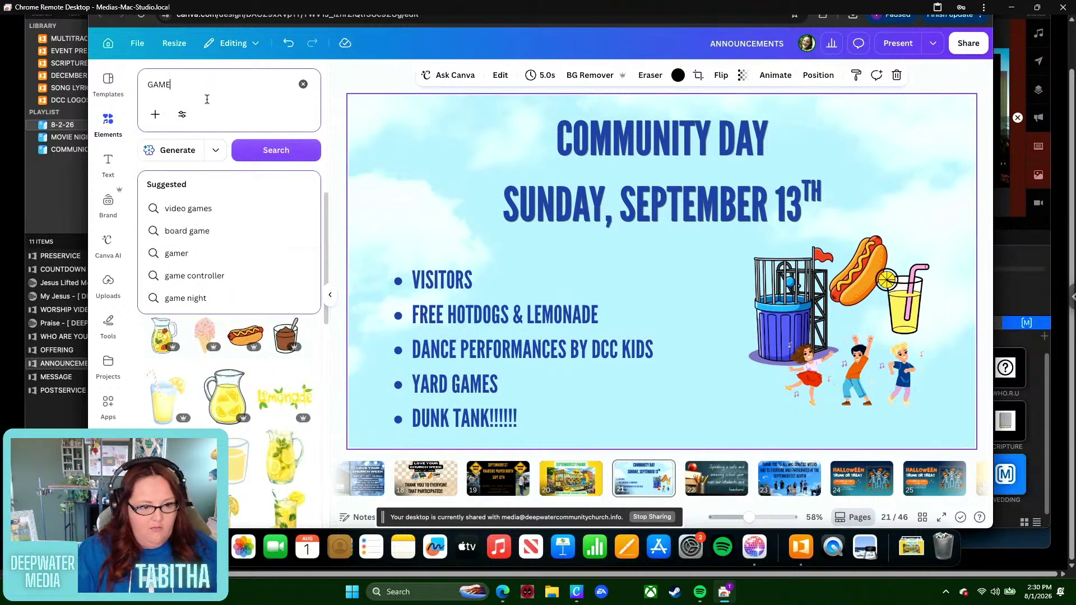
pyautogui.write('YARD')
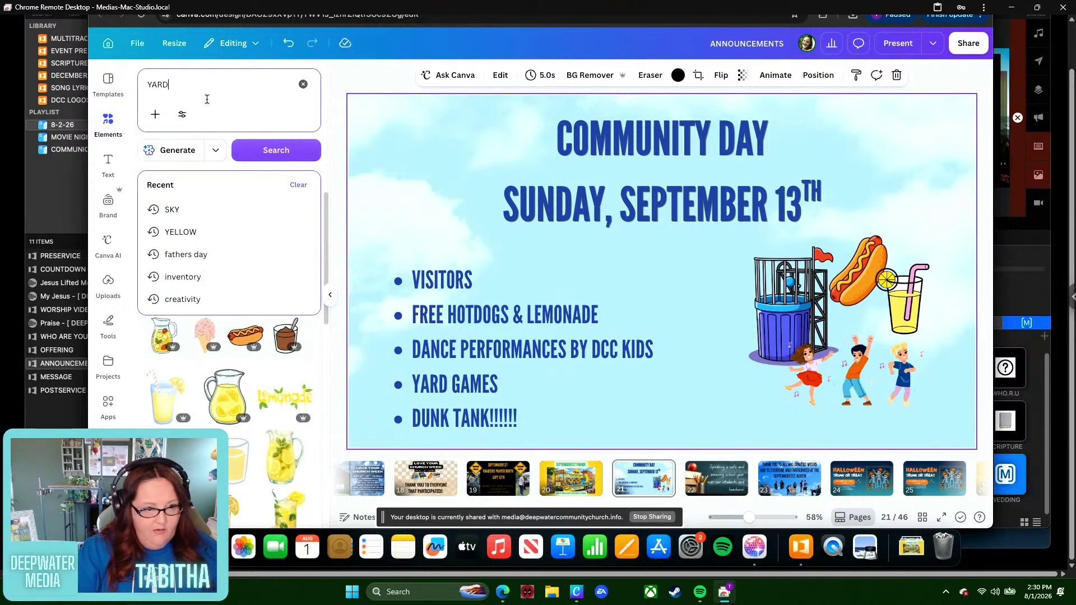
pyautogui.write(' GAMES')
pyautogui.press('Return')
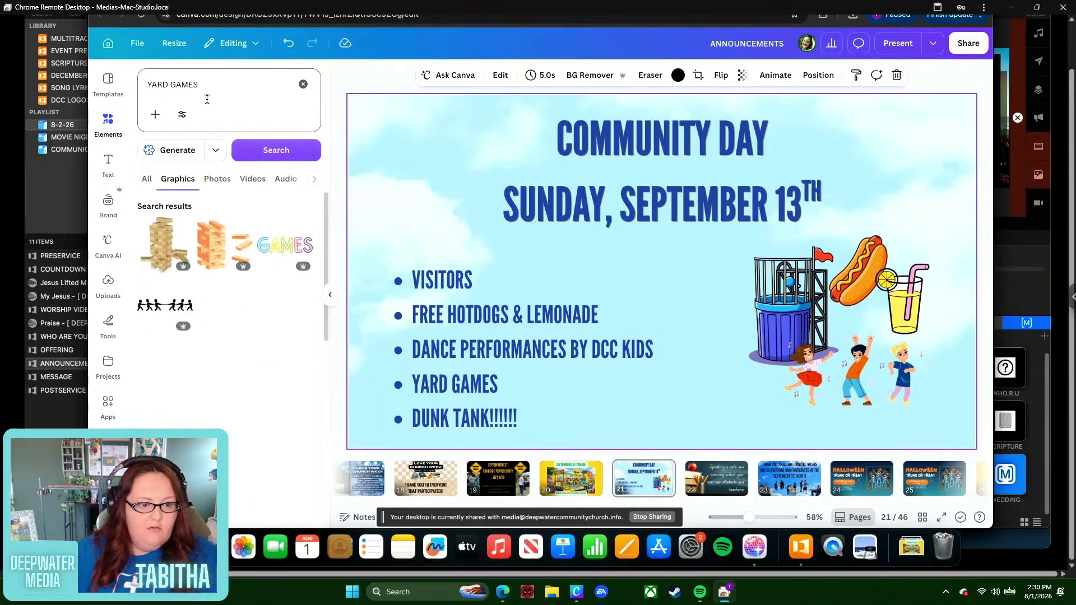
# - Add the red cornhole boards graphic, shrink it to a small icon and place it below the dunk tank
pyautogui.scroll(-1, 244, 277)
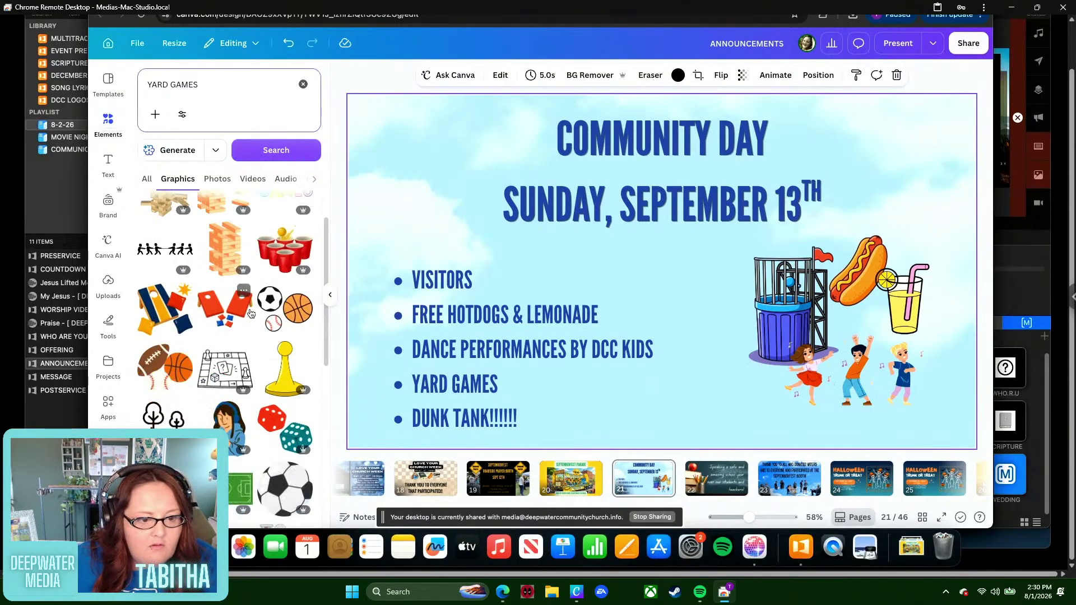
pyautogui.click(234, 328)
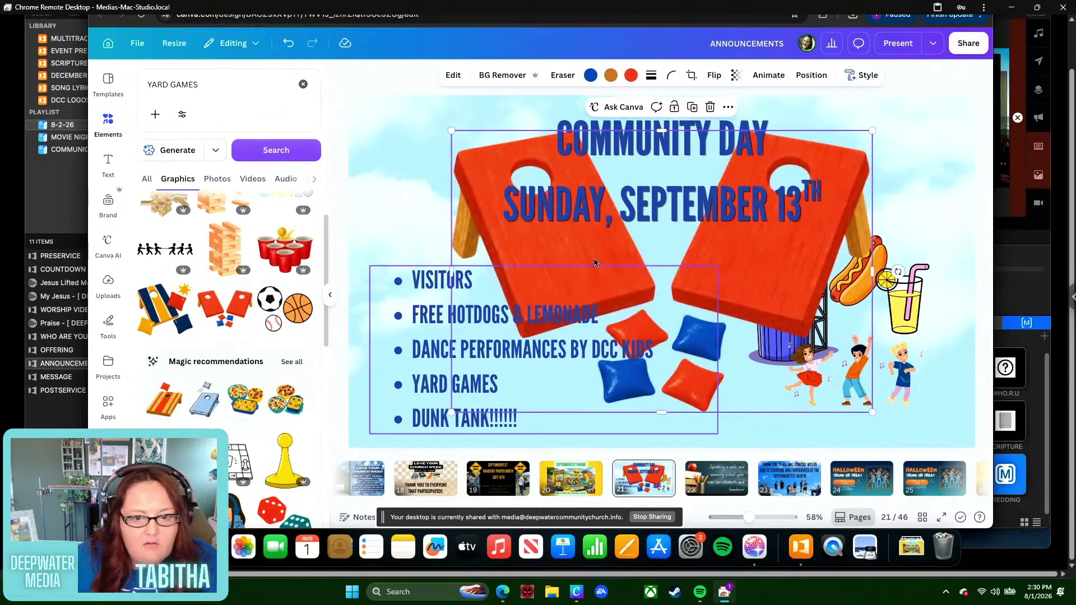
pyautogui.moveTo(448, 130); pyautogui.dragTo(791, 325)
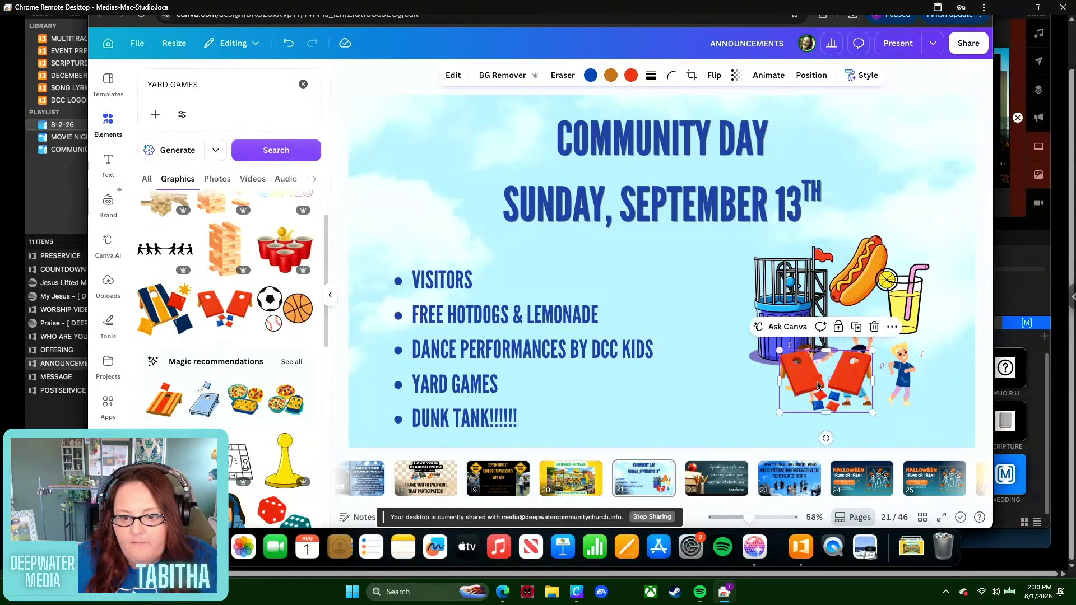
pyautogui.moveTo(819, 387); pyautogui.dragTo(710, 397)
# - Move the dunk tank left to sit above the cornhole boards, and lower the dancing kids beside the boards
pyautogui.click(799, 300)
pyautogui.moveTo(799, 299); pyautogui.dragTo(738, 301)
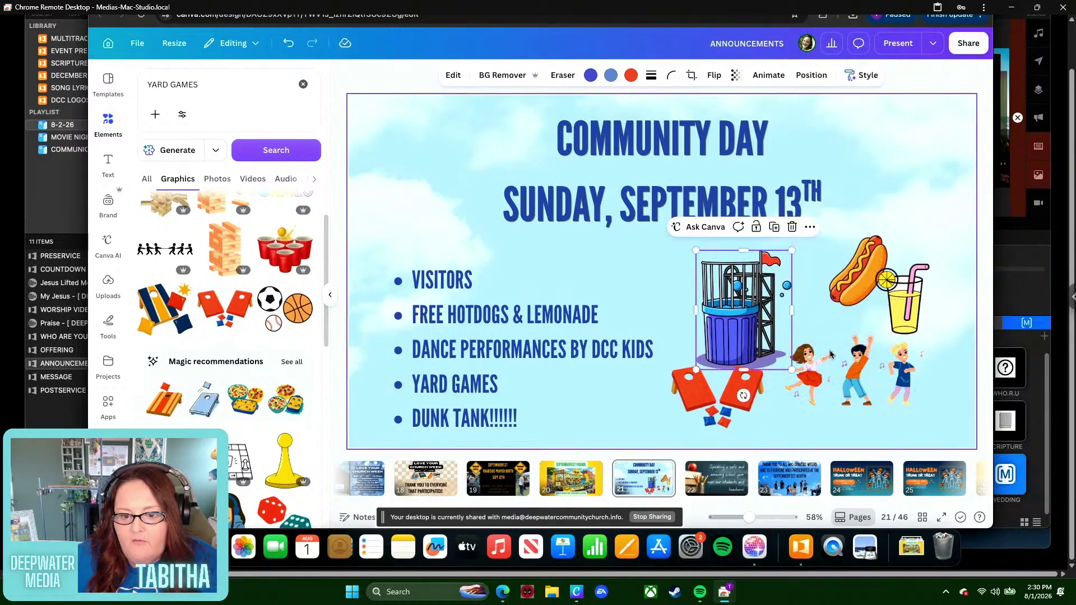
pyautogui.click(835, 370)
pyautogui.moveTo(835, 370); pyautogui.dragTo(825, 389)
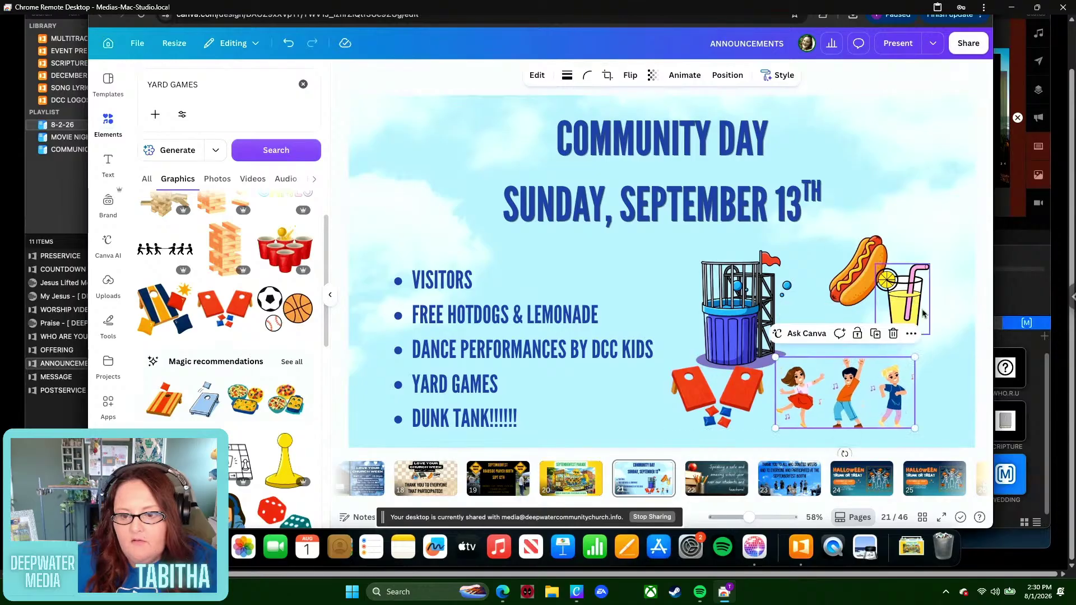
# - Group the hot dog with the lemonade glass and shift them right, away from the dunk tank
pyautogui.moveTo(936, 316); pyautogui.dragTo(857, 272)
pyautogui.click(943, 334)
pyautogui.moveTo(952, 359); pyautogui.dragTo(884, 283)
pyautogui.hotkey('ctrl', 'g')
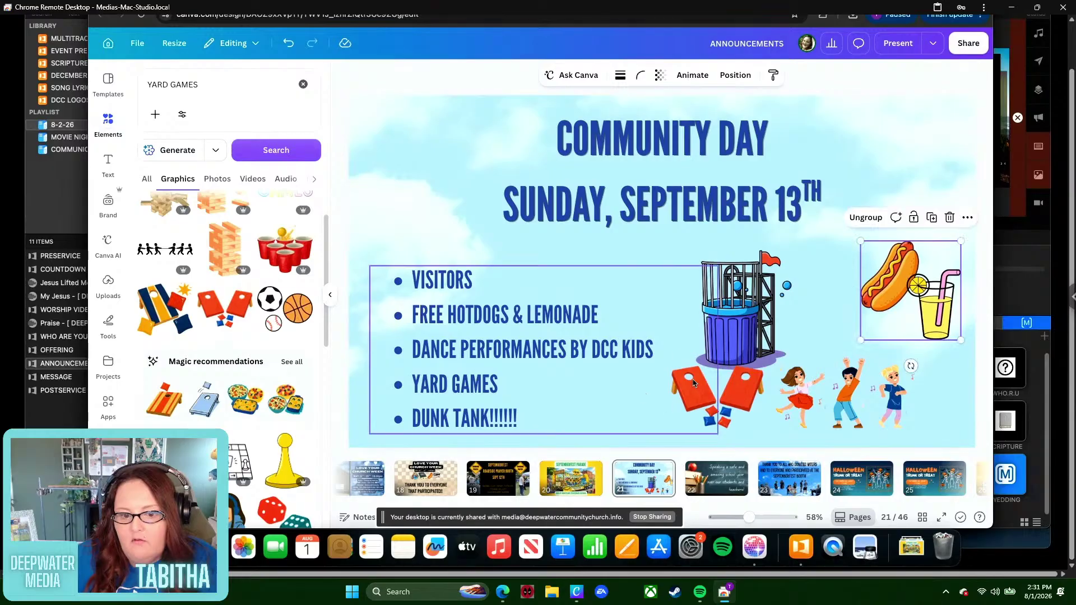
# - Move the cornhole boards into the gap between the dunk tank and the hot dog, enlarging them to about 372 px wide
pyautogui.moveTo(693, 382); pyautogui.dragTo(782, 311)
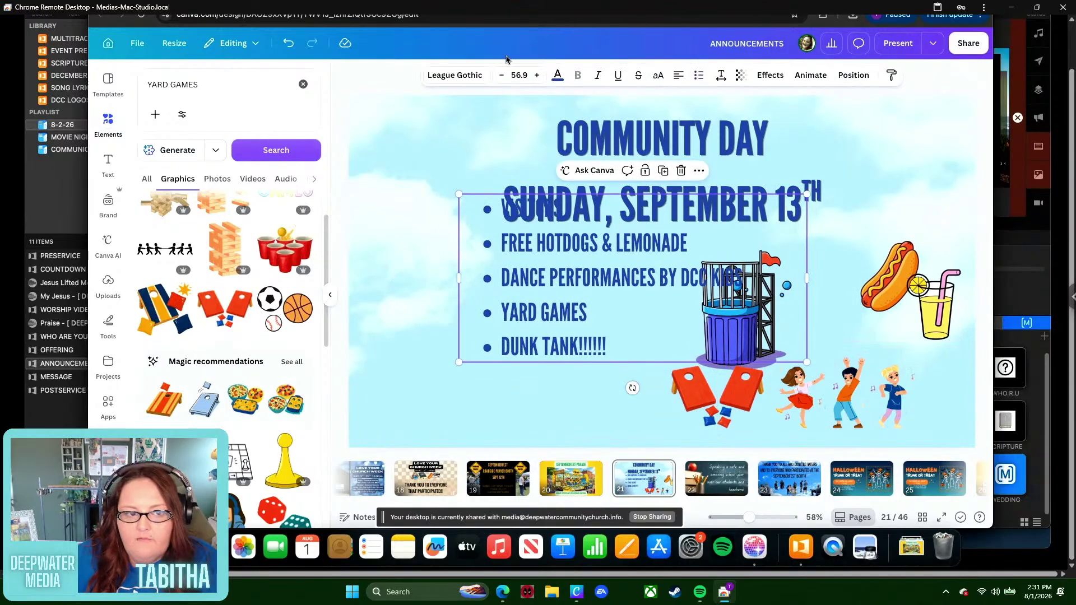
pyautogui.click(288, 43)
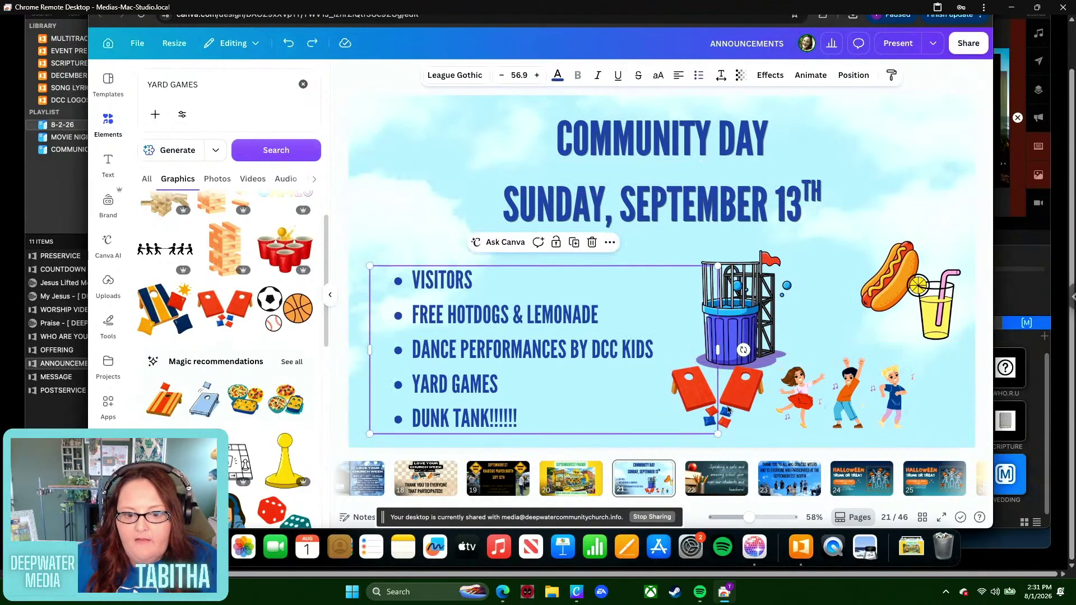
pyautogui.click(817, 325)
pyautogui.moveTo(764, 380); pyautogui.dragTo(869, 350)
pyautogui.moveTo(871, 356); pyautogui.dragTo(884, 360)
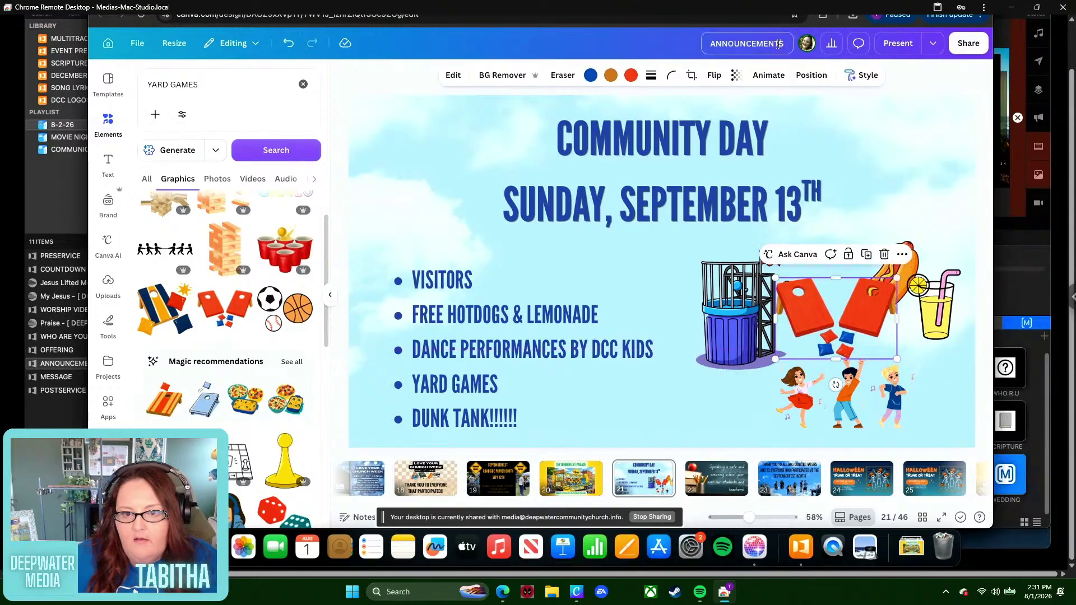
# - Send the cornhole boards to the back of the layer order, and bring them forward one level
pyautogui.click(811, 75)
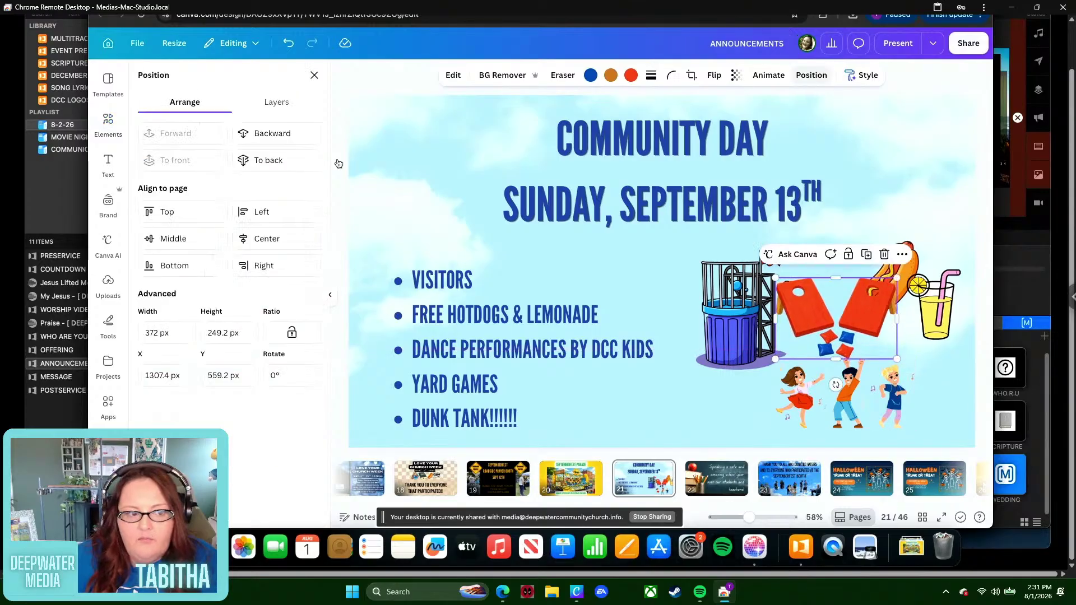
pyautogui.click(261, 163)
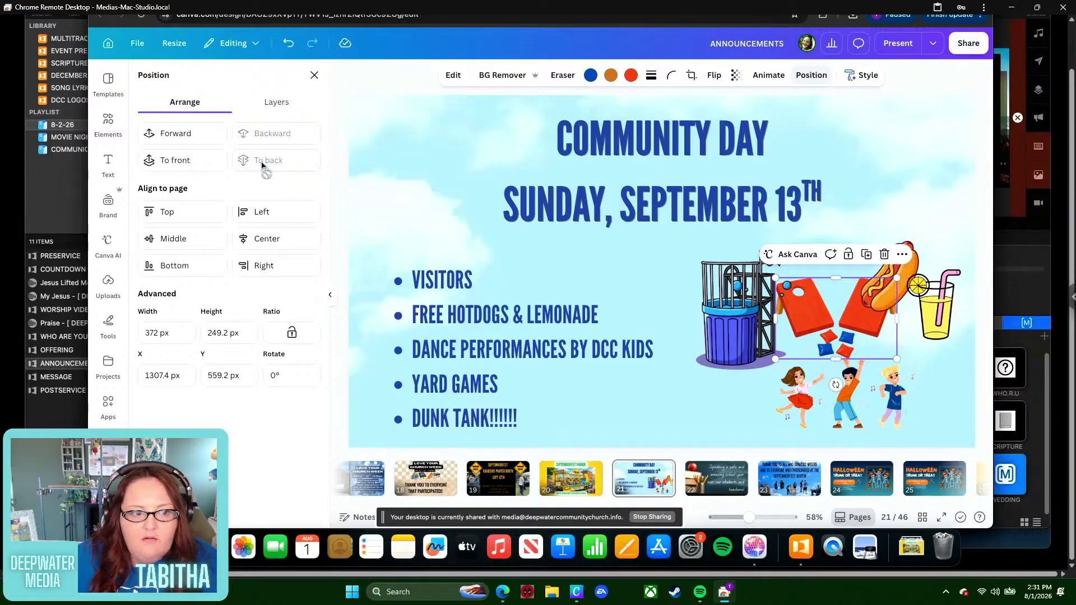
pyautogui.click(199, 133)
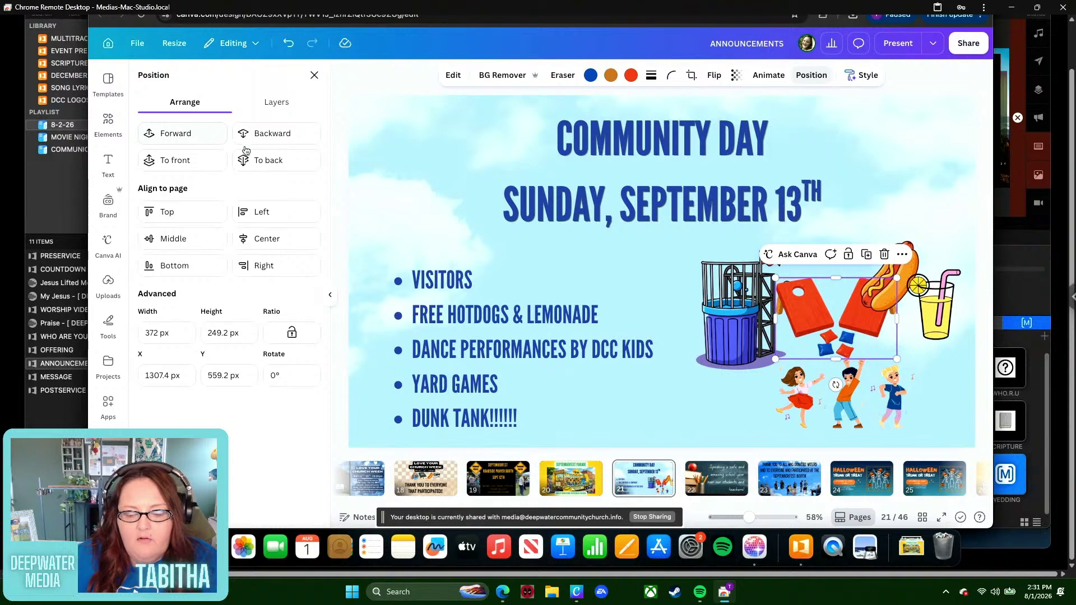
pyautogui.click(949, 203)
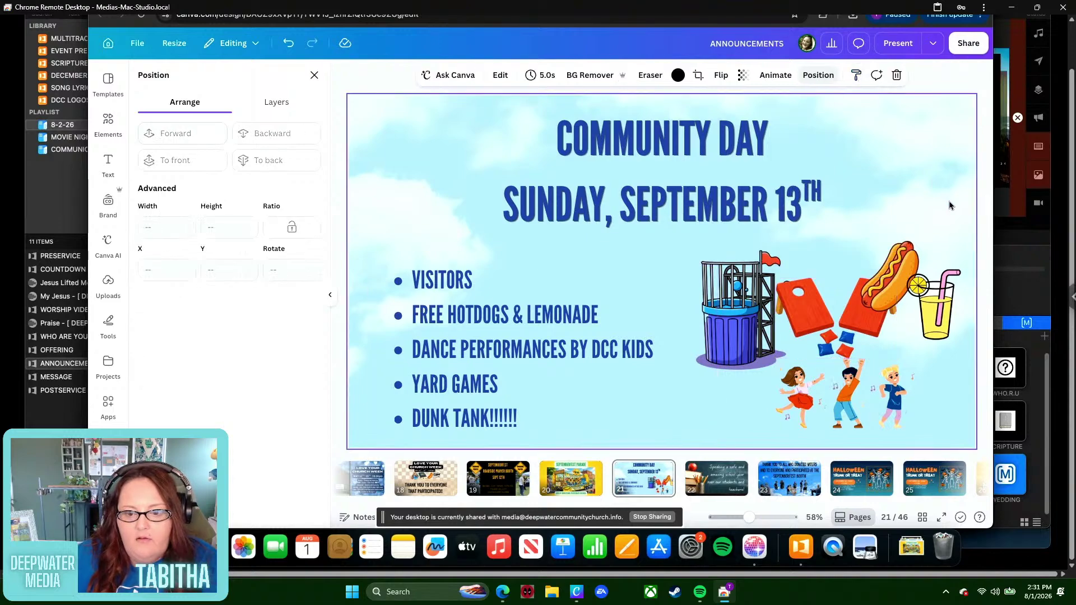
pyautogui.click(799, 322)
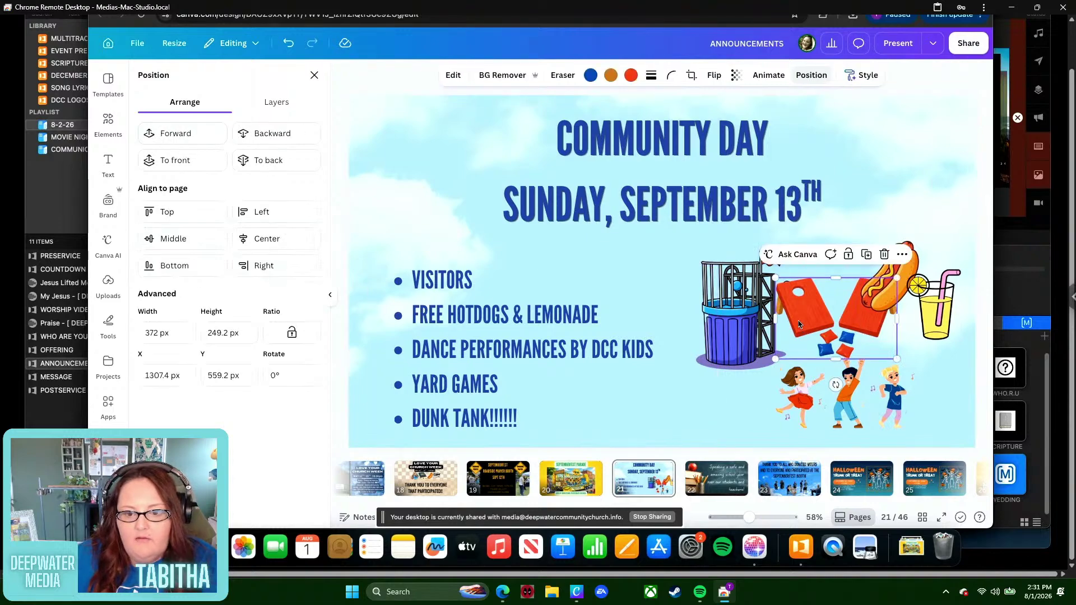
pyautogui.click(955, 165)
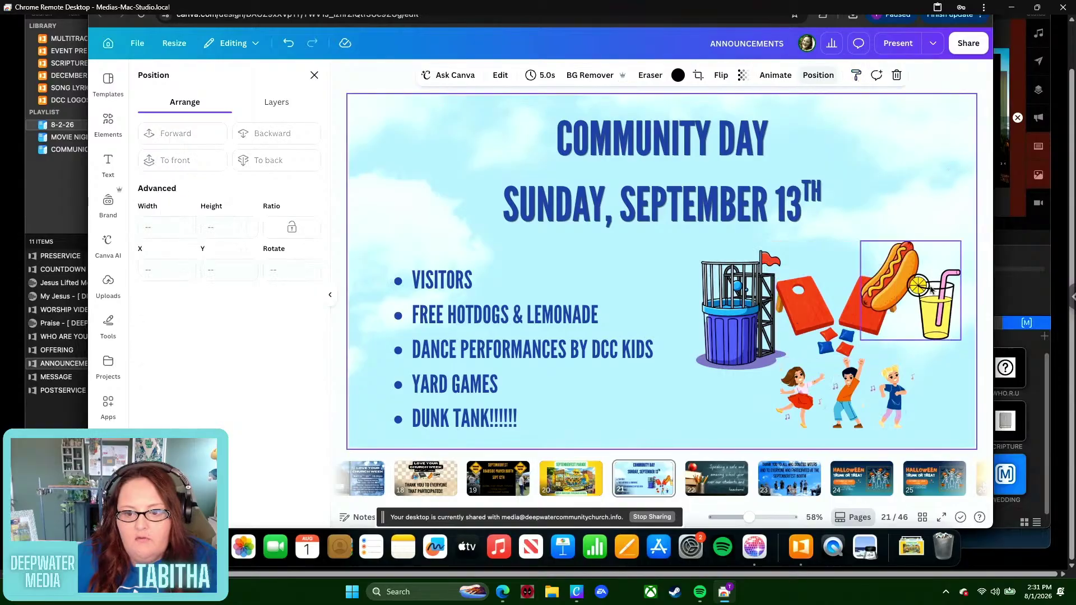
# - Lower the hot dog and lemonade group slightly, and move the dunk tank down and right against the cornhole boards
pyautogui.moveTo(956, 358); pyautogui.dragTo(939, 322)
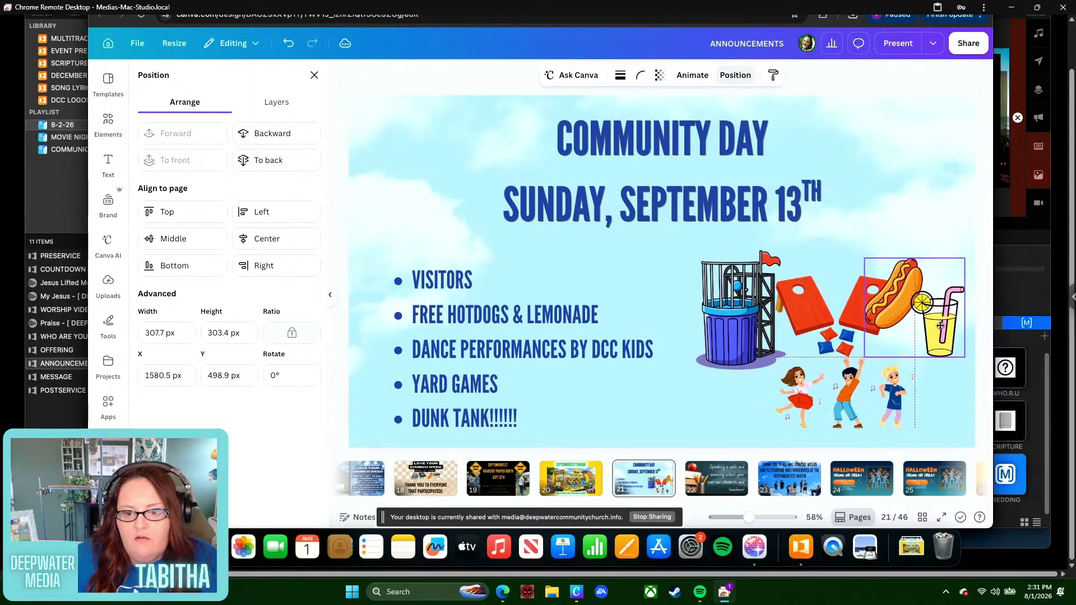
pyautogui.click(911, 120)
pyautogui.click(701, 396)
pyautogui.click(763, 322)
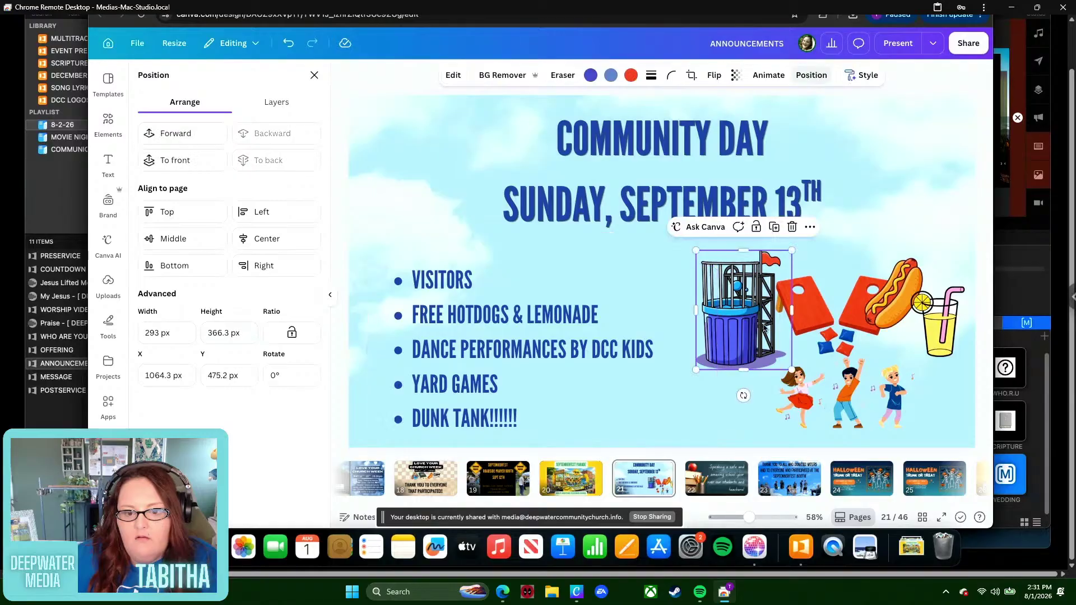
pyautogui.moveTo(765, 328)
pyautogui.mouseDown()
pyautogui.moveTo(773, 326)
pyautogui.moveTo(773, 341)
pyautogui.mouseUp()
pyautogui.click(888, 216)
pyautogui.click(943, 301)
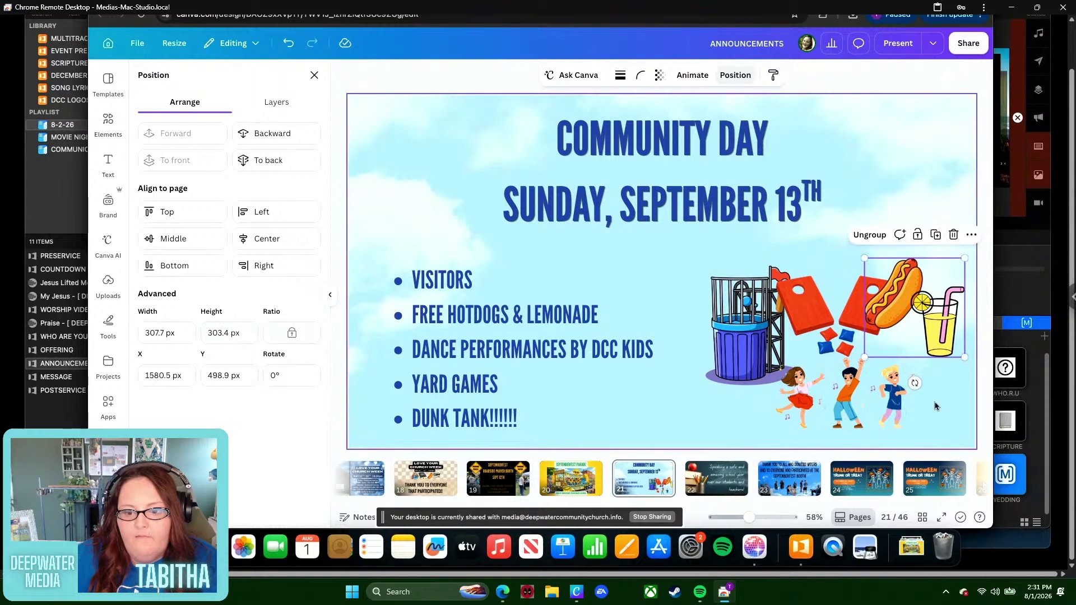
pyautogui.click(935, 406)
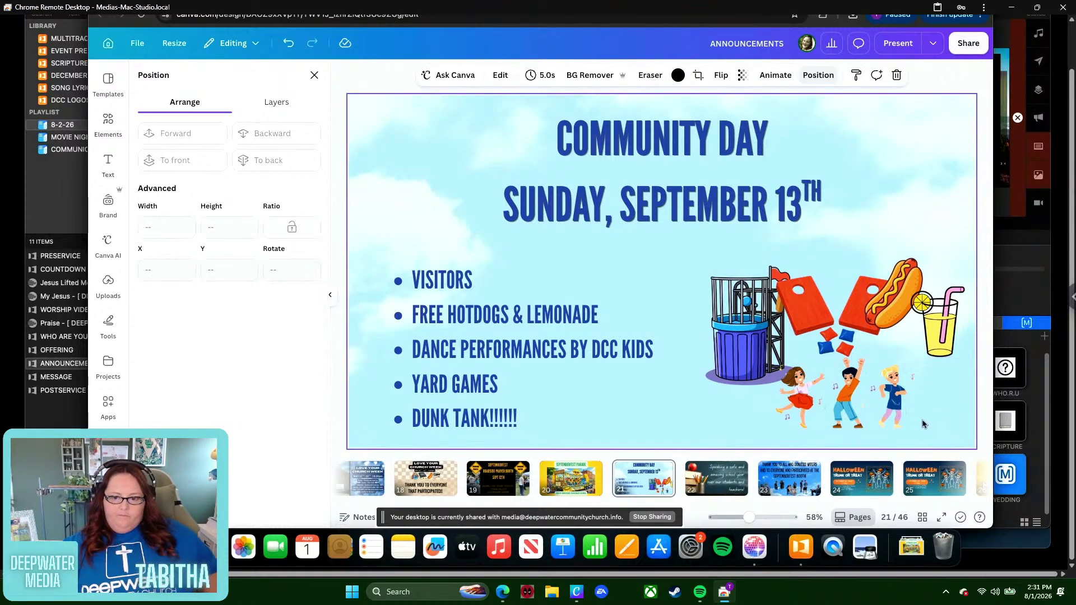
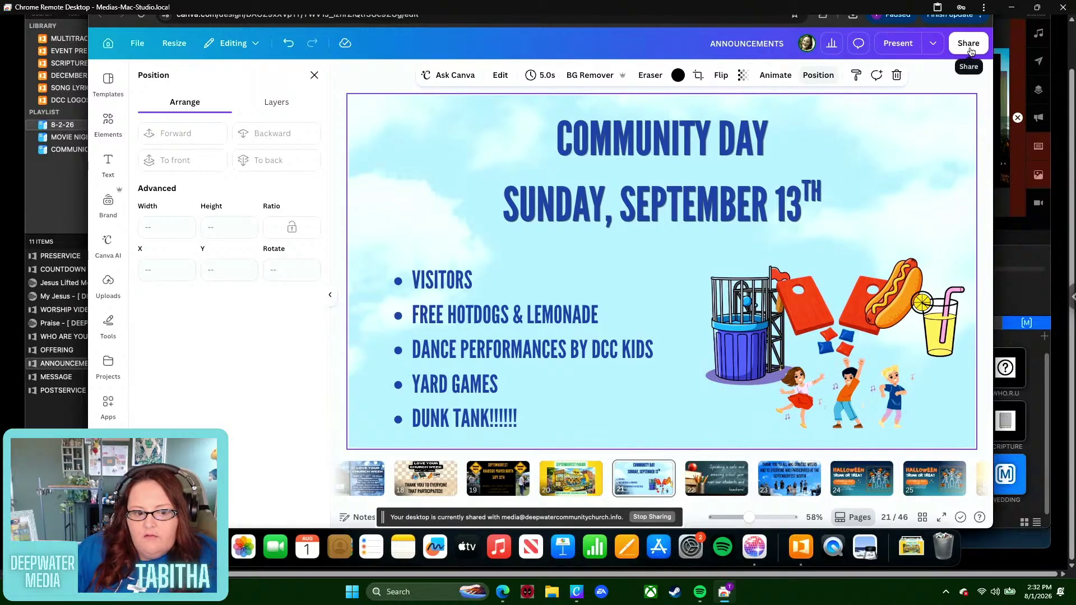
# - Download only page 21, the Community Day slide, as a high-quality PNG at 1,920 × 1,080 px
pyautogui.click(969, 44)
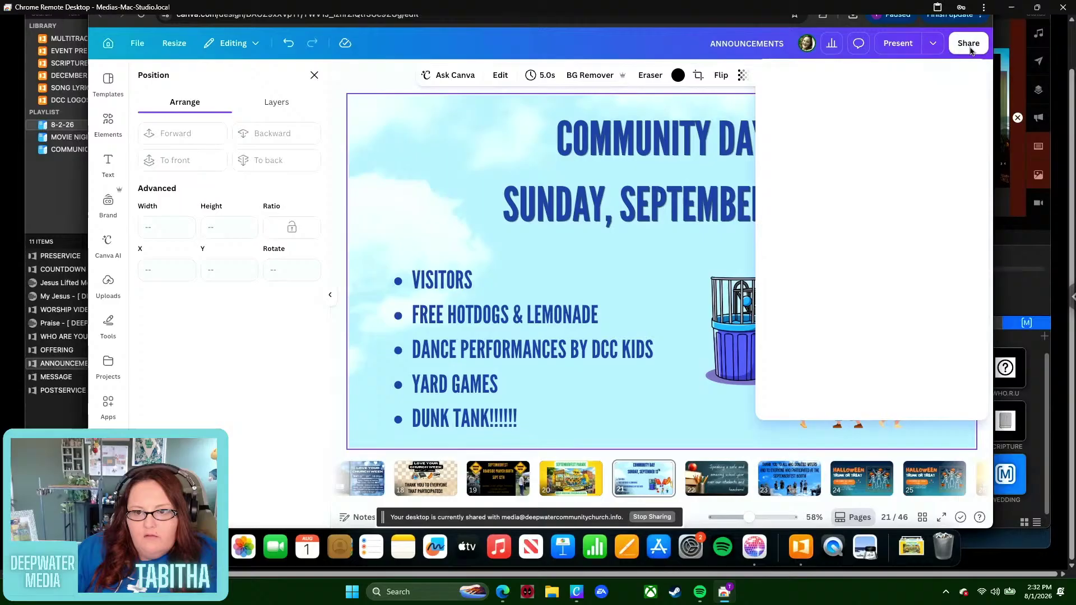
pyautogui.click(367, 259)
pyautogui.click(421, 287)
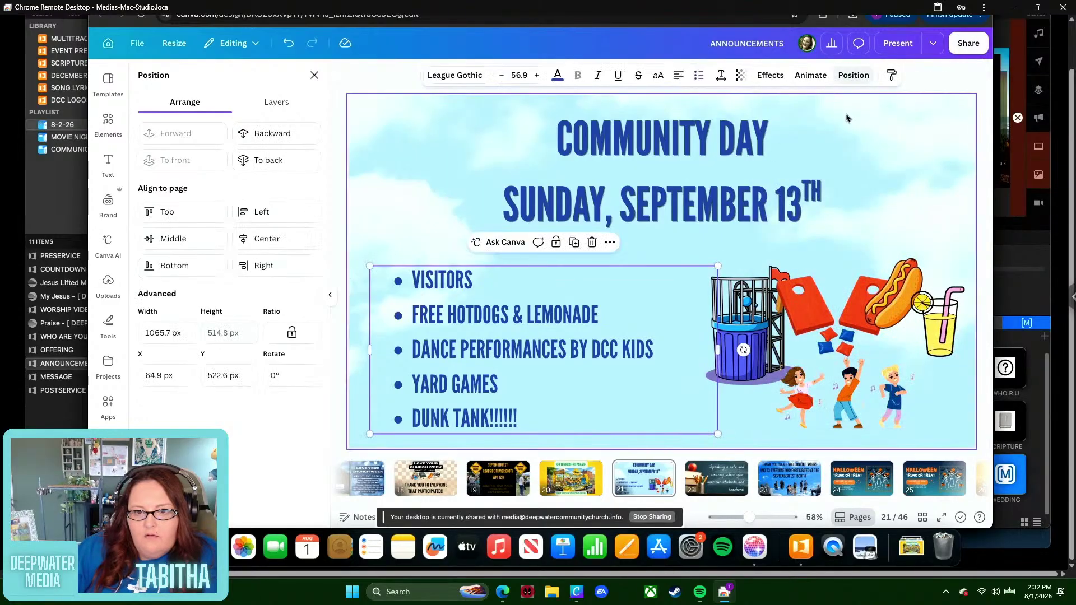
pyautogui.click(968, 43)
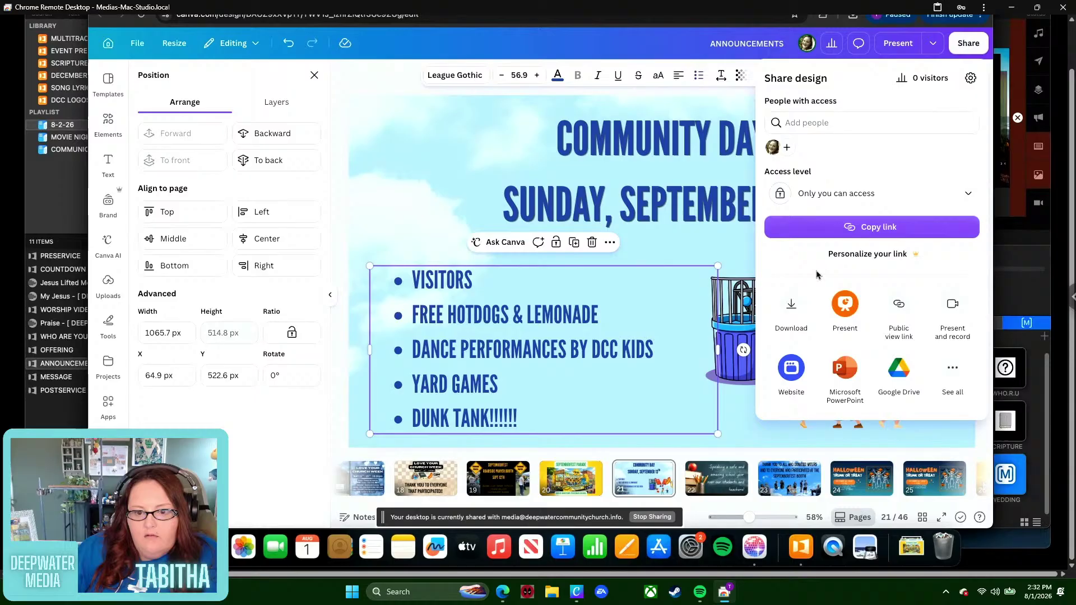
pyautogui.click(792, 304)
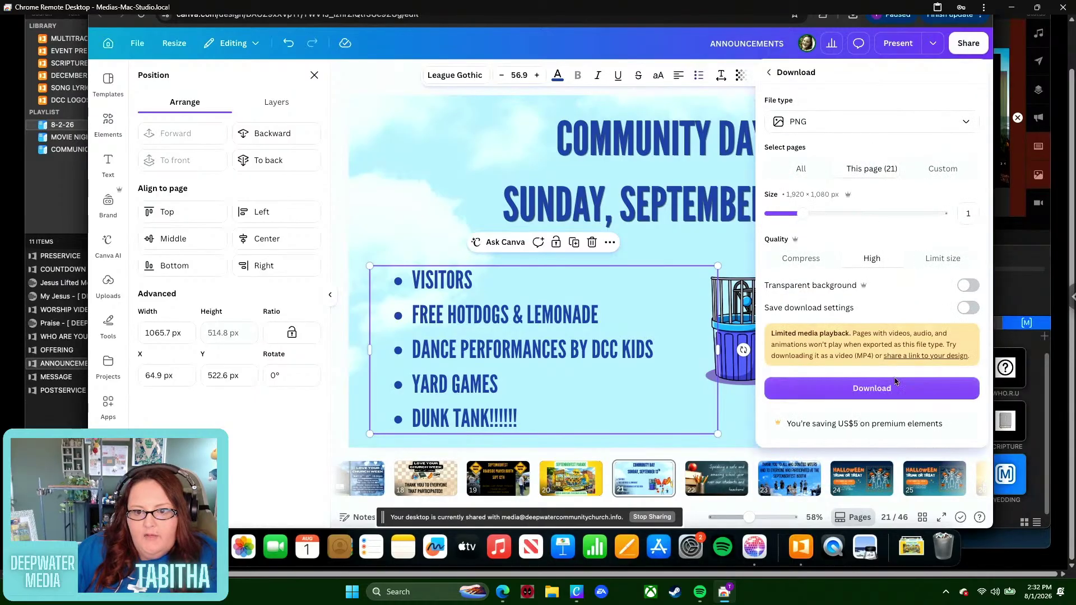
pyautogui.click(895, 383)
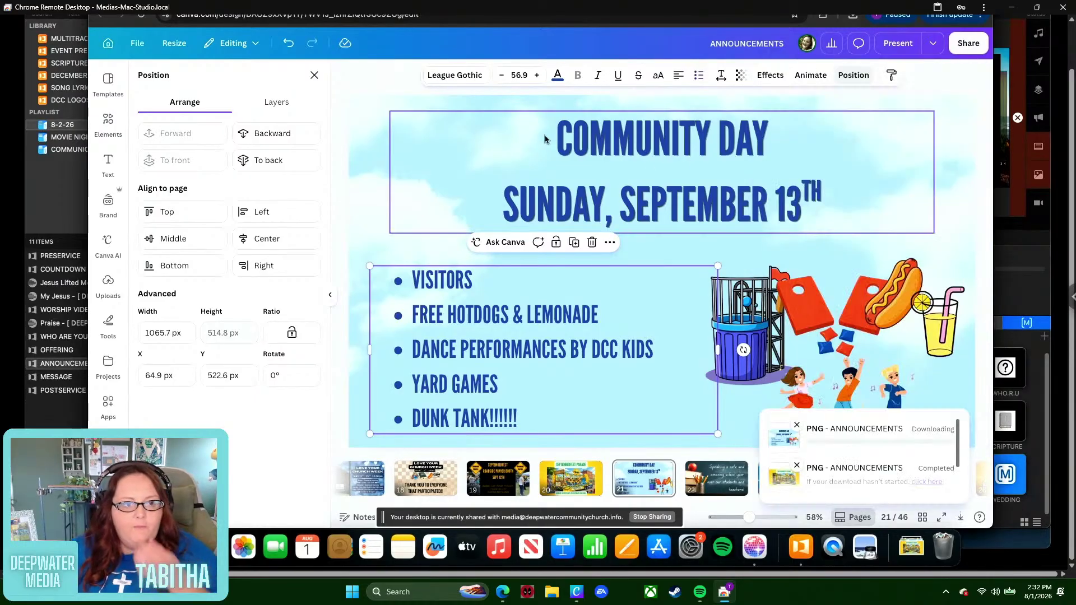
# - Switch to ProPresenter and show the media bin below the playlist slides
pyautogui.click(83, 28)
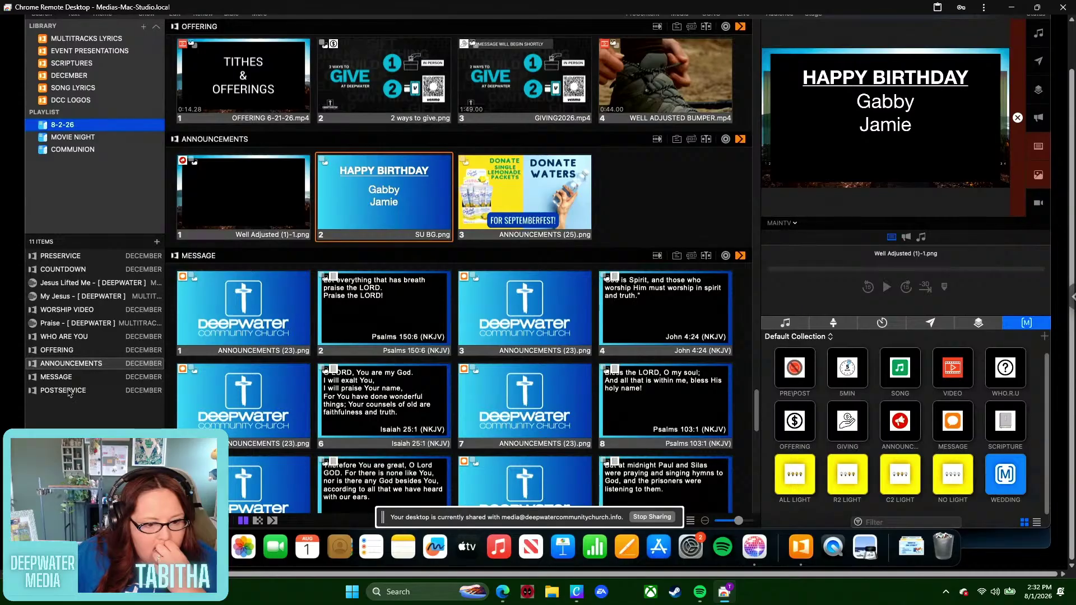
pyautogui.moveTo(1071, 84); pyautogui.dragTo(1072, 37)
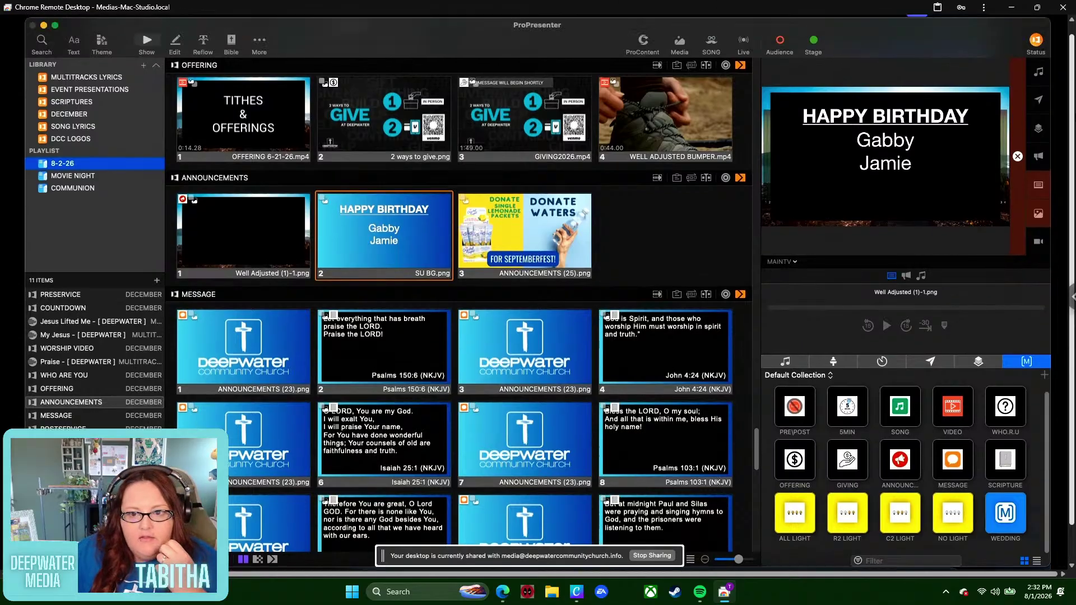
pyautogui.click(683, 54)
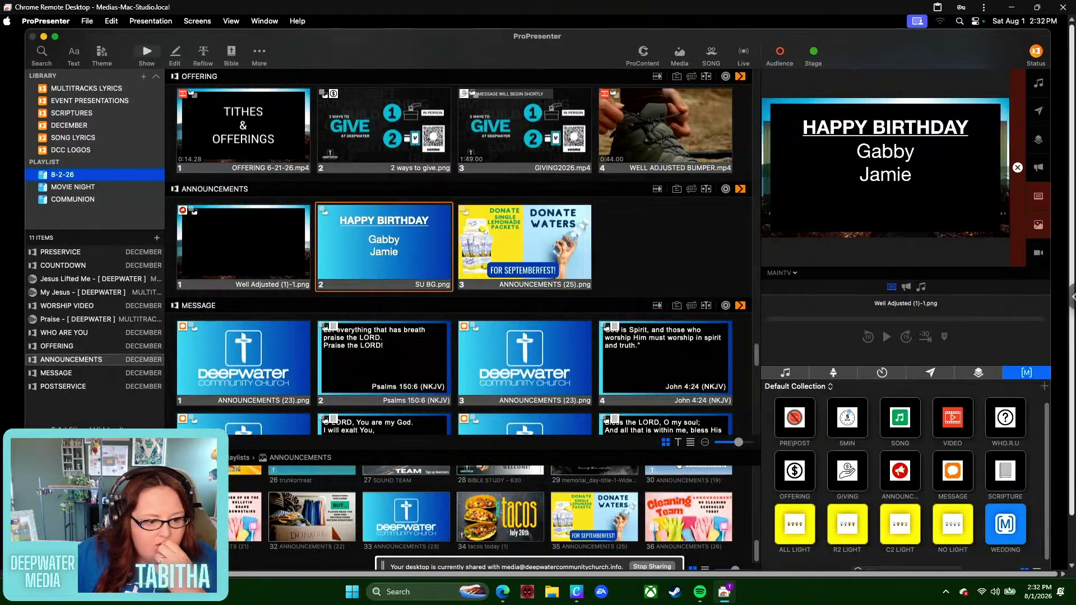
# - Open the welladjusted media playlist in the media bin
pyautogui.moveTo(1071, 280); pyautogui.dragTo(1071, 330)
pyautogui.scroll(-3, 93, 476)
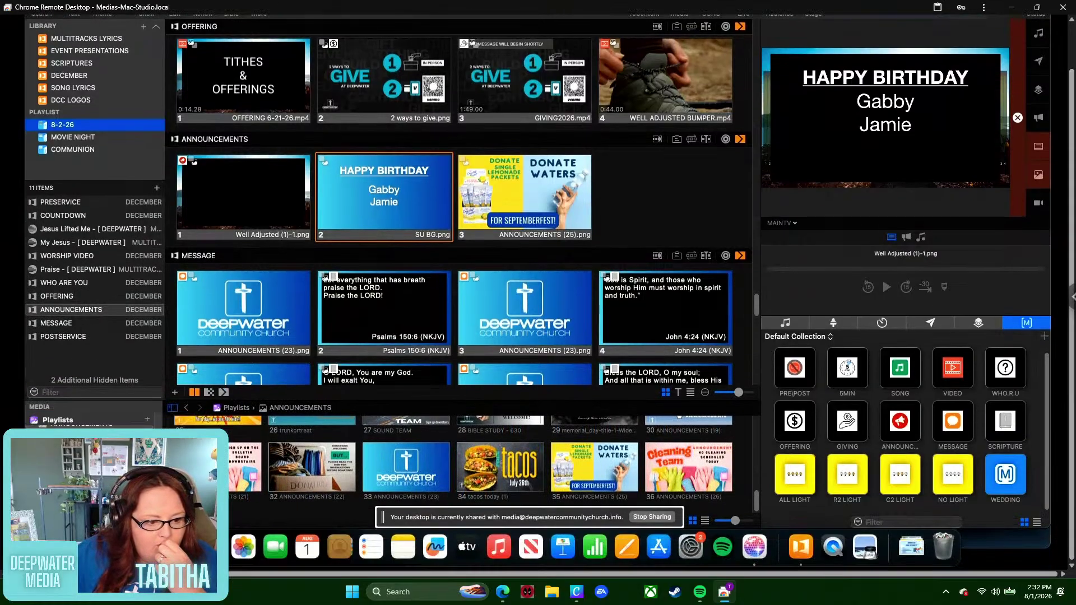
pyautogui.click(84, 477)
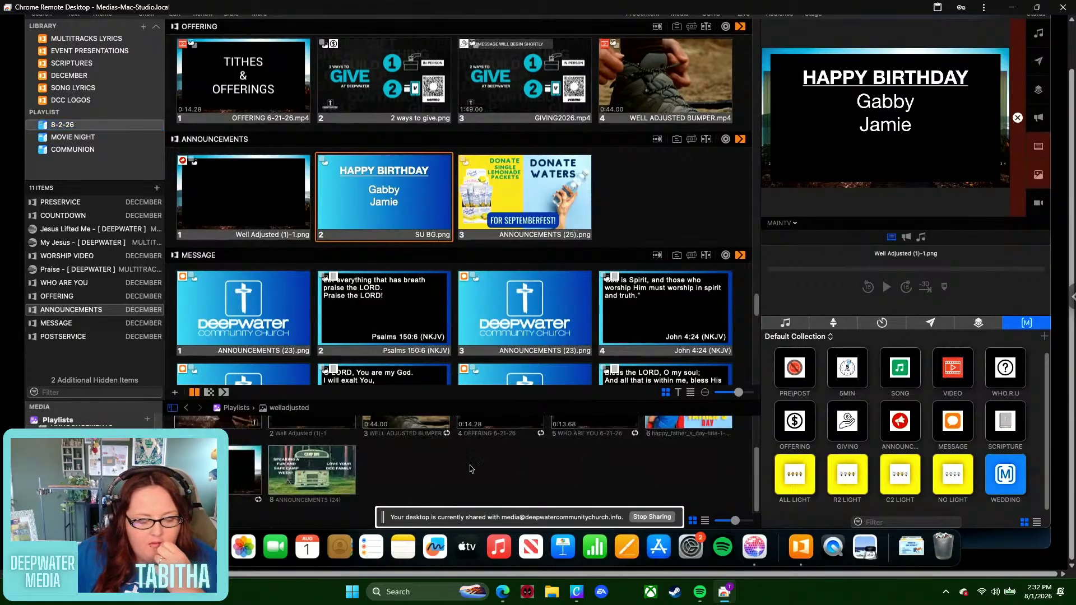
pyautogui.click(175, 521)
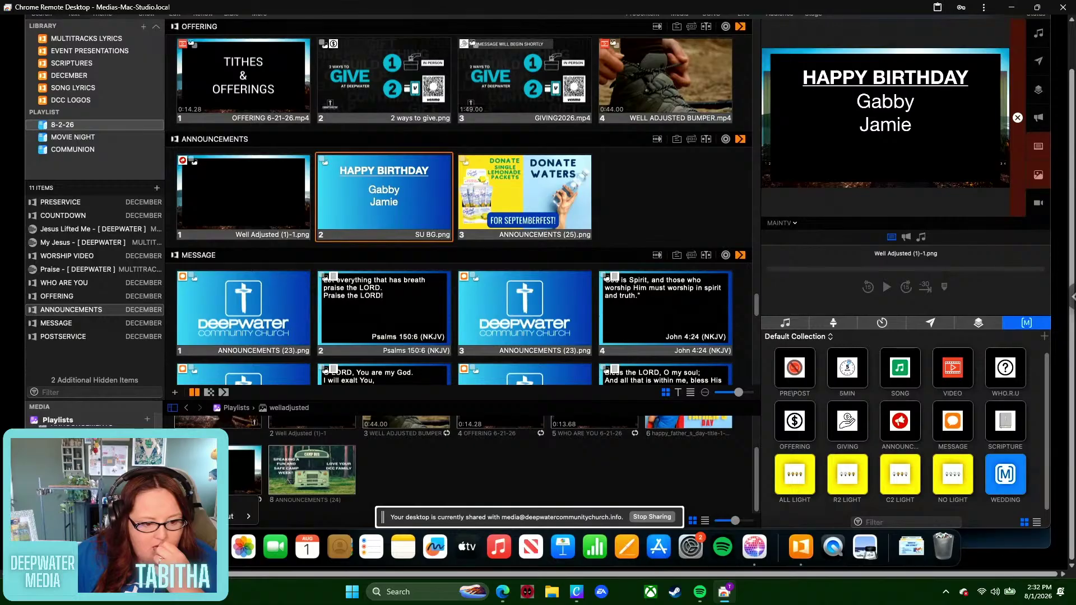
pyautogui.click(233, 509)
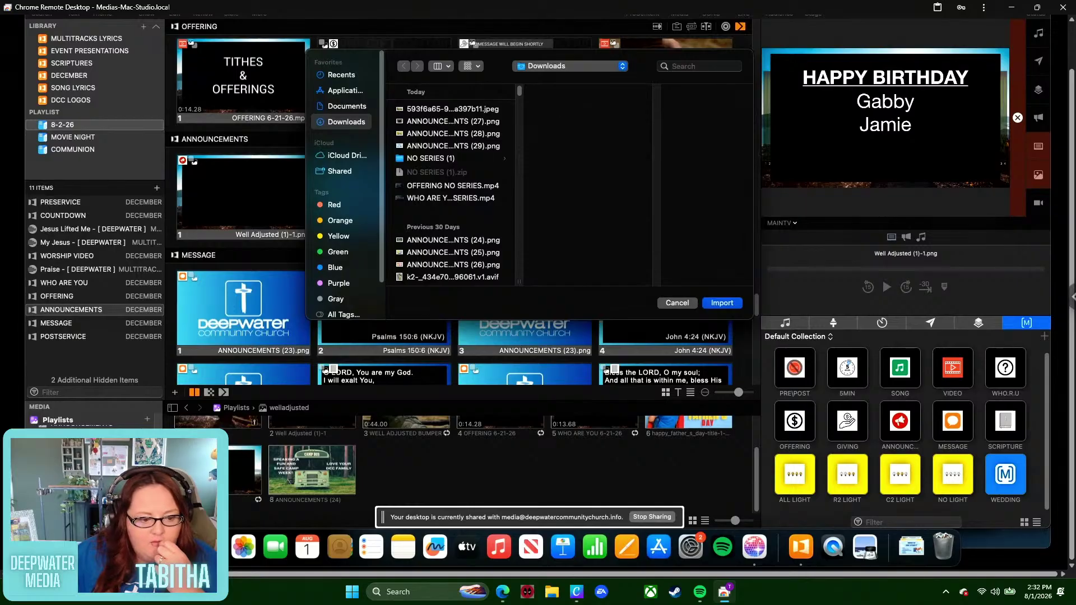
pyautogui.click(706, 302)
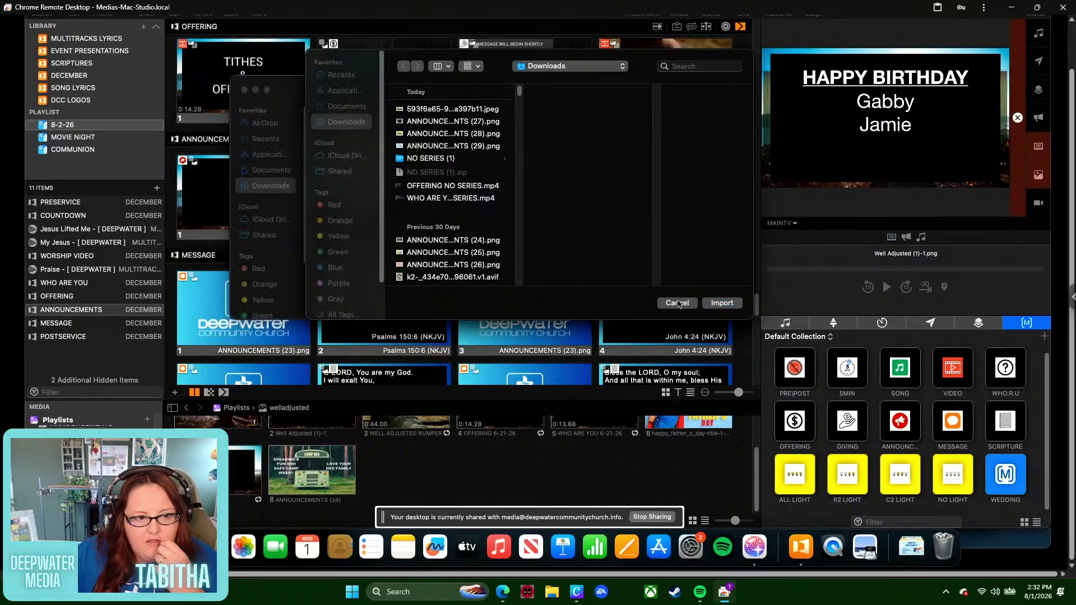
# - Switch to Finder's Downloads folder, rename ANNOUNCEMENTS (27).png as RSP SEPT 26.png, and add it to ProPresenter's welladjusted media playlist
pyautogui.press('super+Tab')
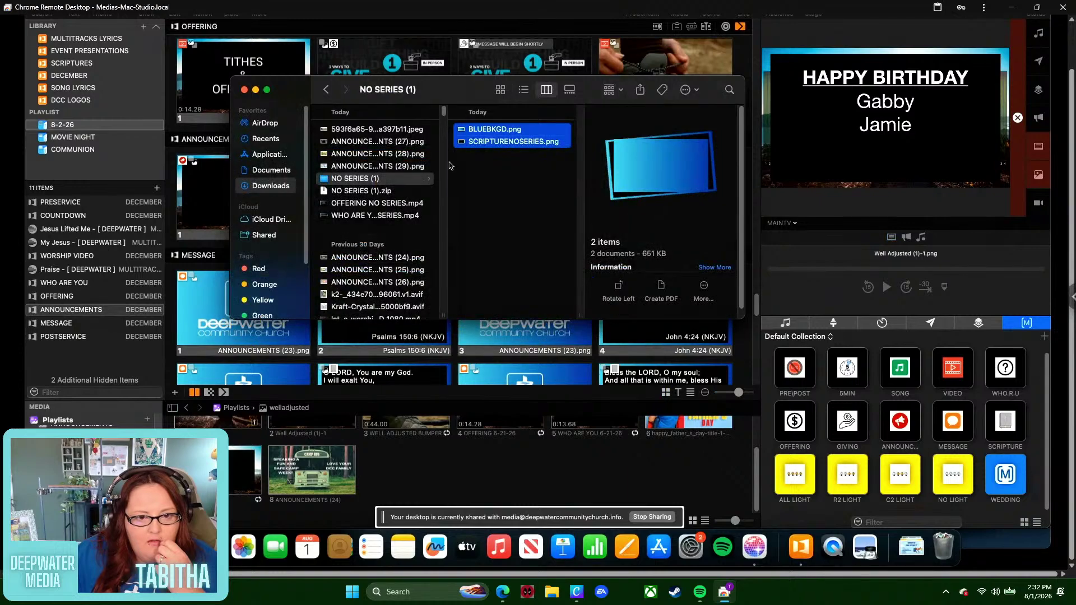
pyautogui.click(374, 130)
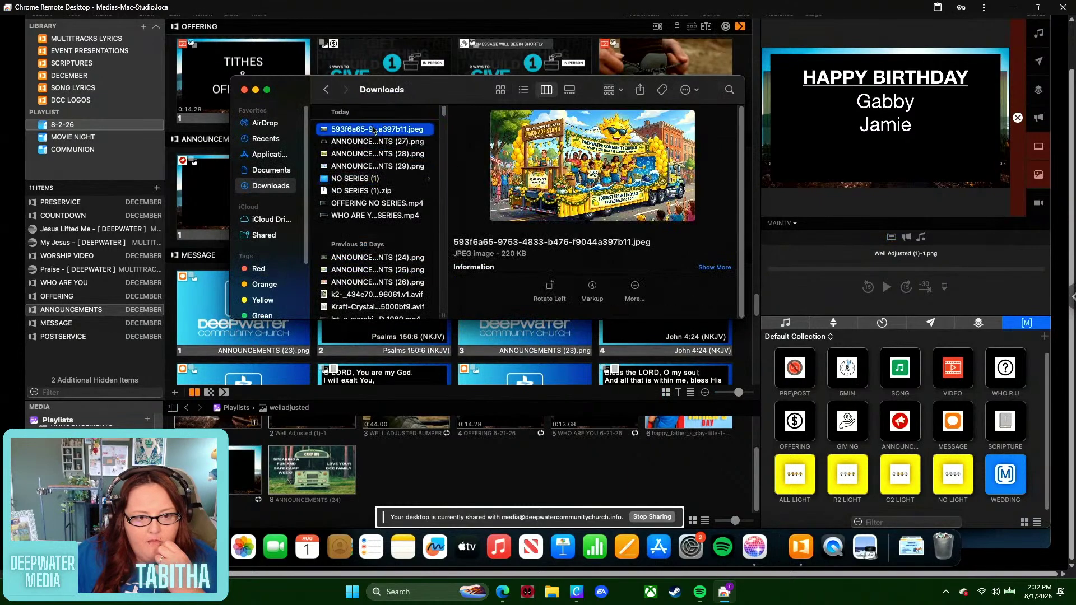
pyautogui.click(375, 143)
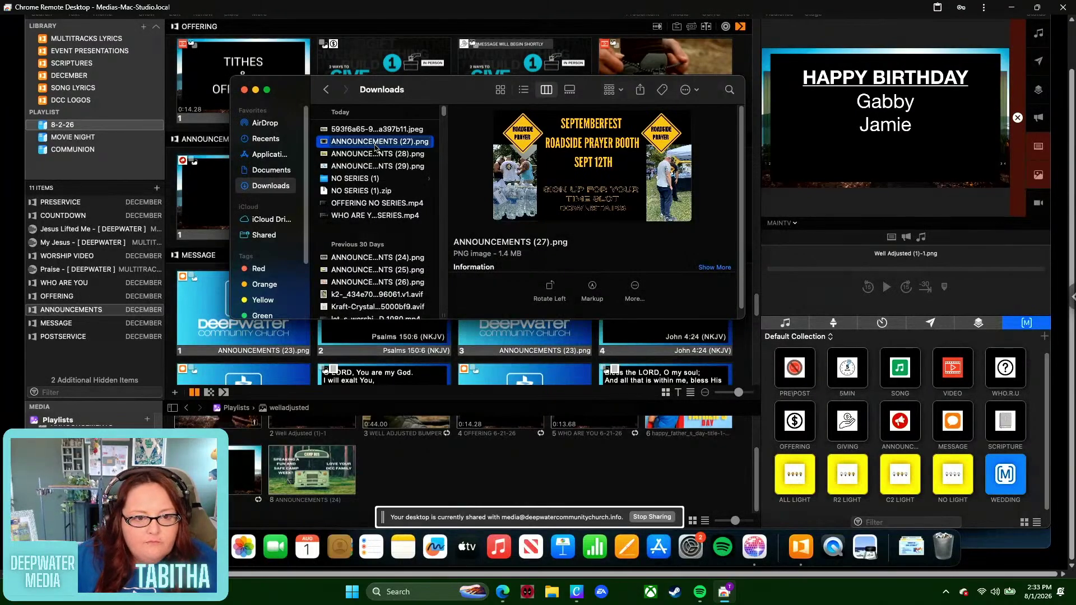
pyautogui.rightClick(375, 147)
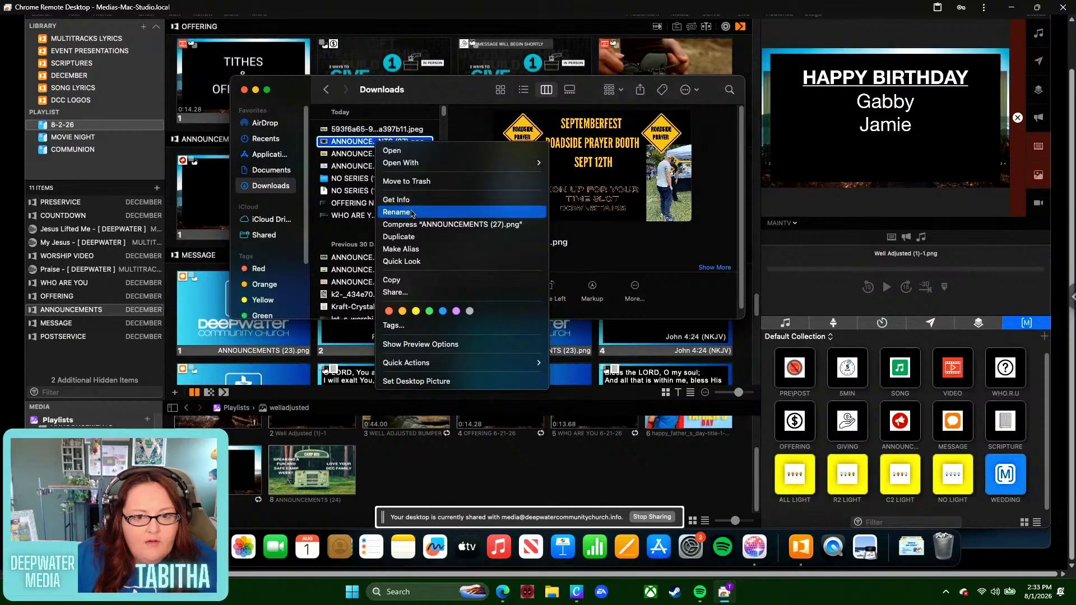
pyautogui.click(412, 212)
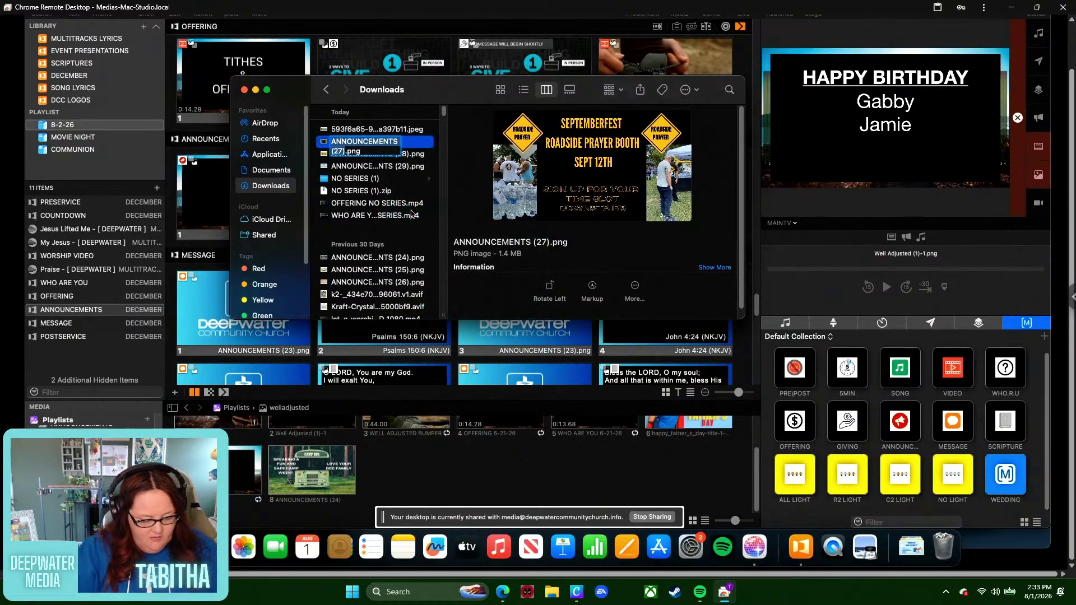
pyautogui.write('R')
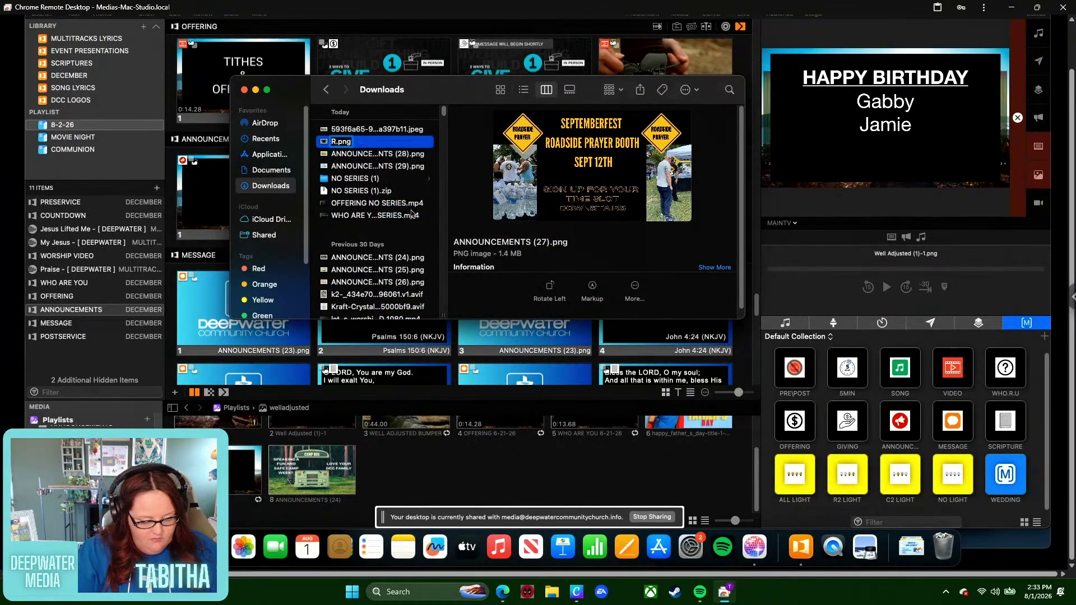
pyautogui.write('SF')
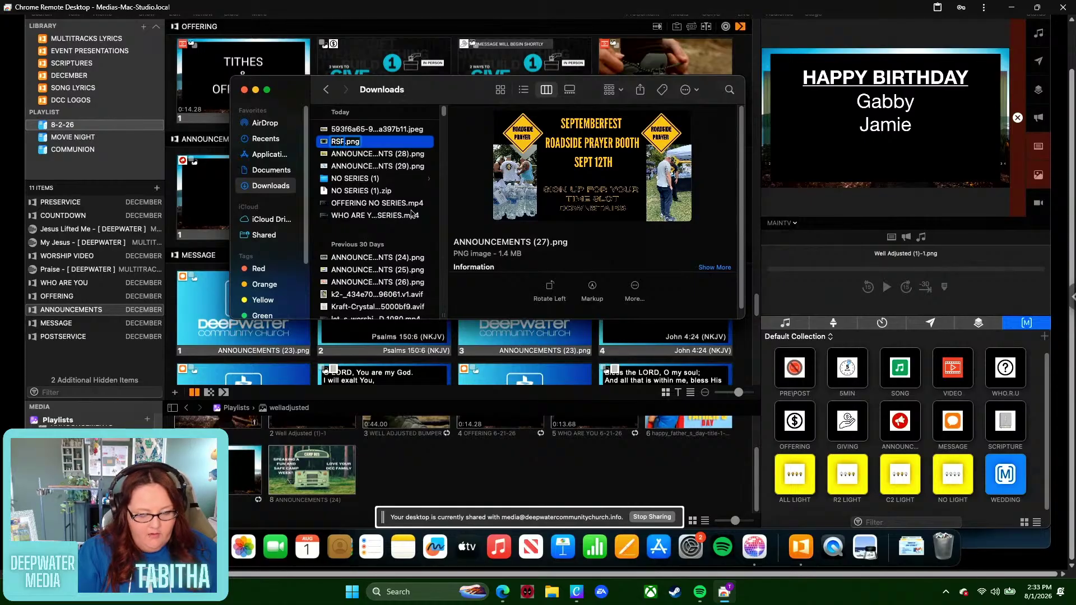
pyautogui.press('BackSpace')
pyautogui.write('P SE')
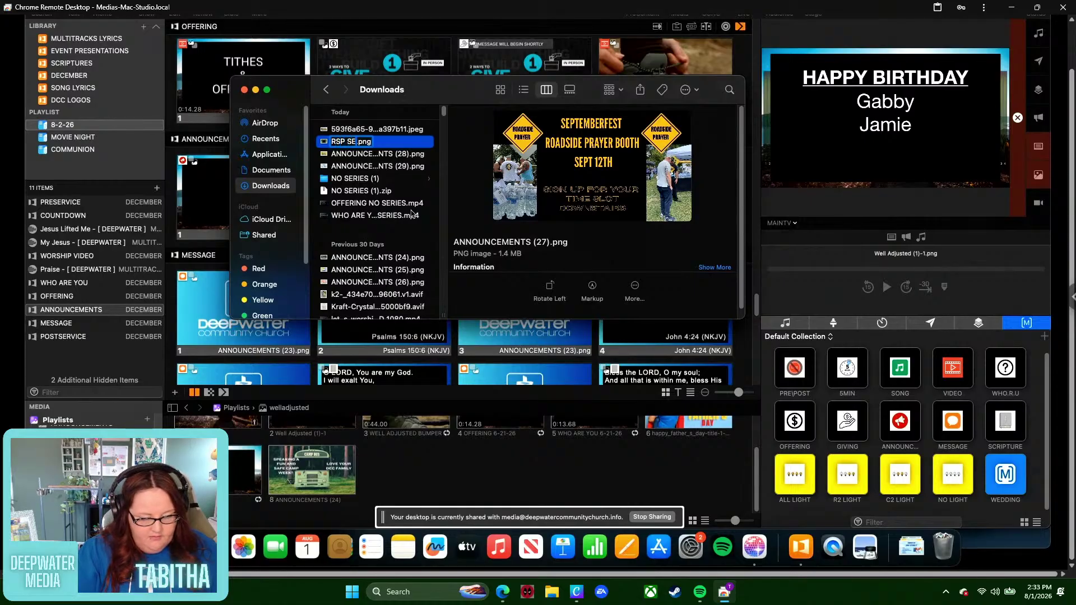
pyautogui.write('PT ')
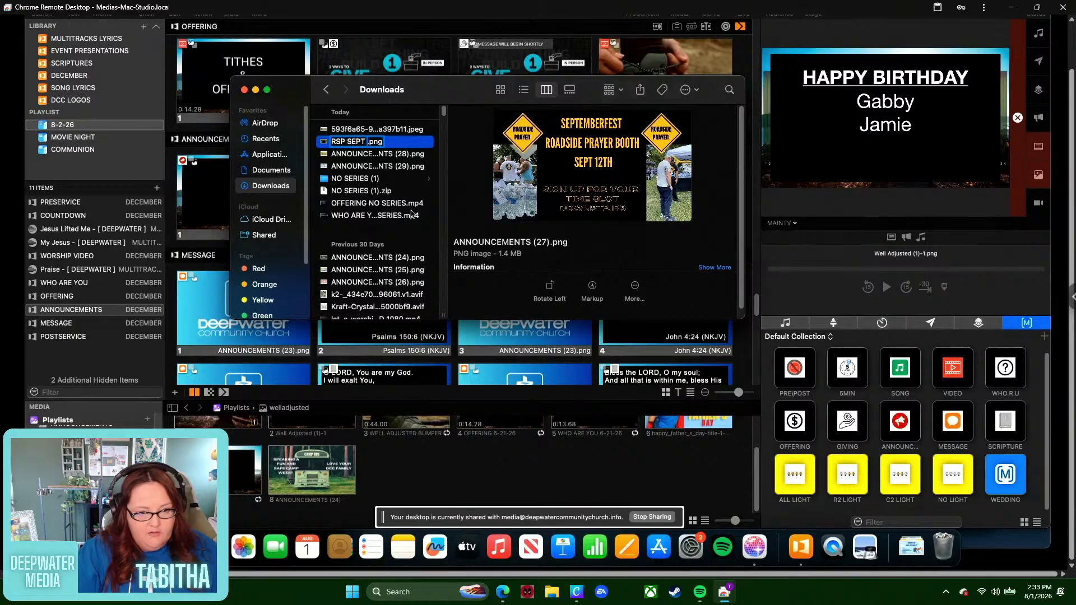
pyautogui.write('26')
pyautogui.press('Return')
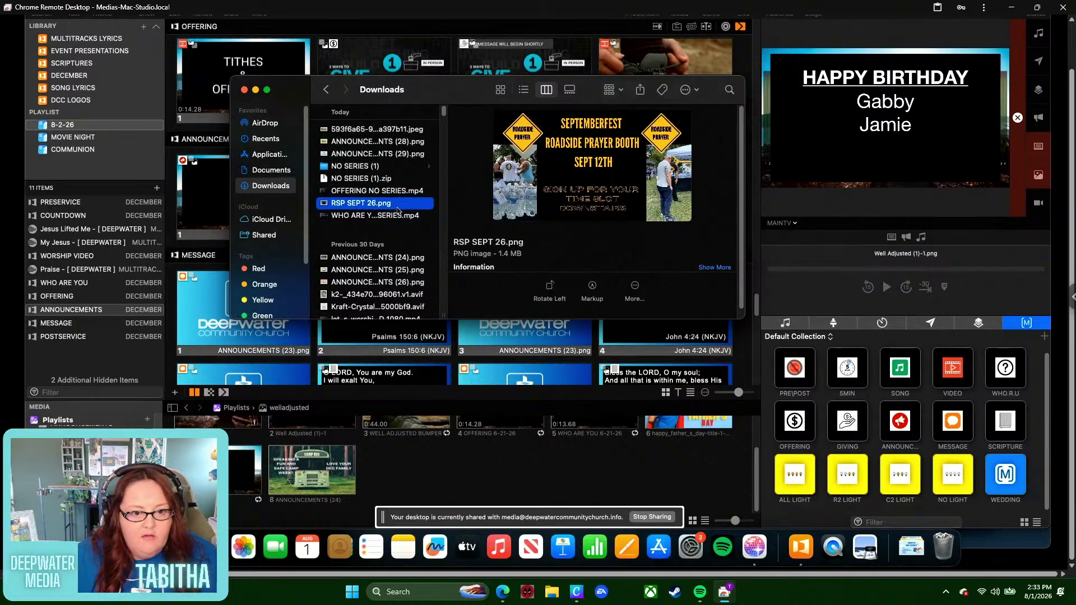
pyautogui.moveTo(397, 210); pyautogui.dragTo(430, 459)
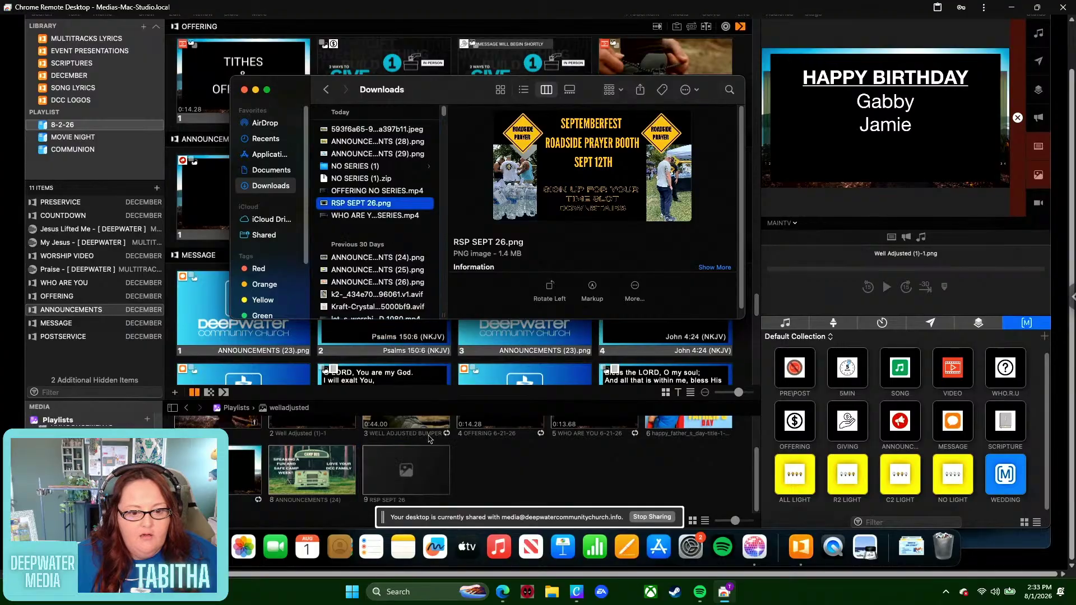
# - Rename ANNOUNCEMENTS (28).png as PARADE 26.png, and add it to the welladjusted media playlist after RSP SEPT 26
pyautogui.rightClick(343, 146)
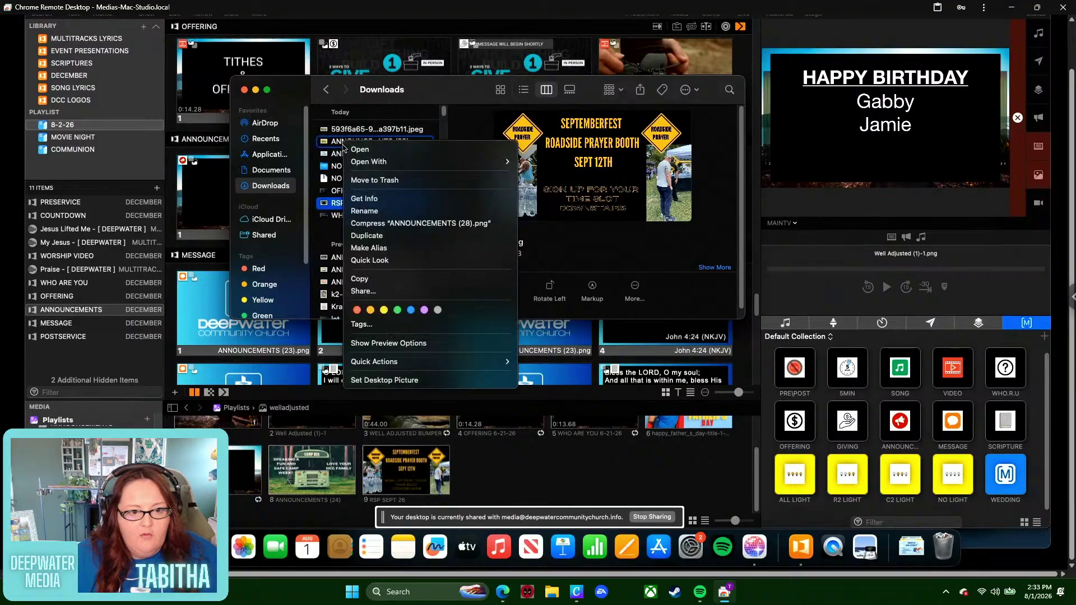
pyautogui.click(335, 143)
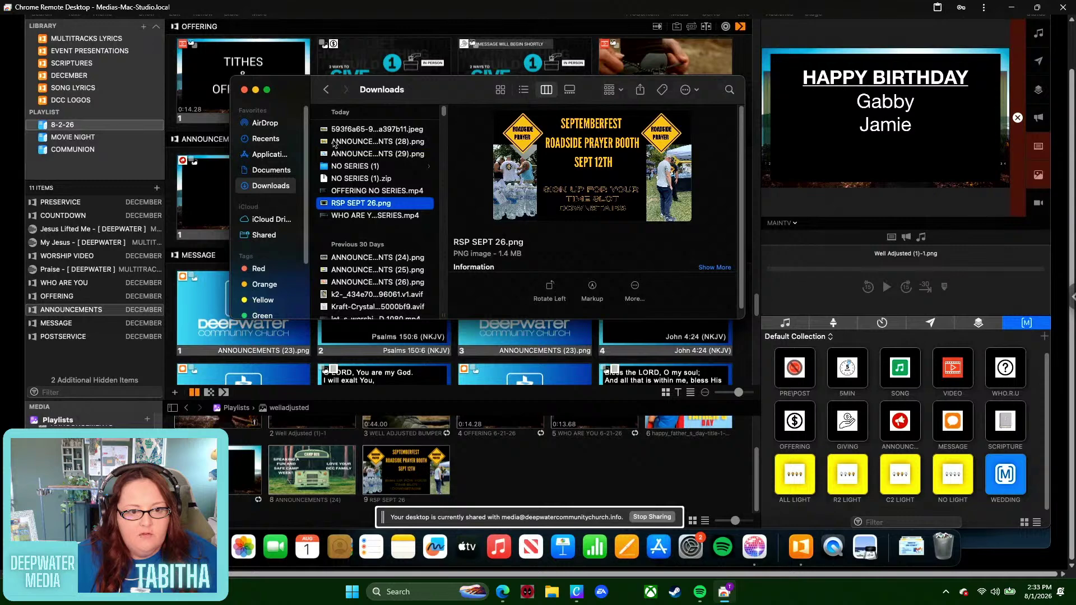
pyautogui.click(334, 143)
pyautogui.rightClick(335, 144)
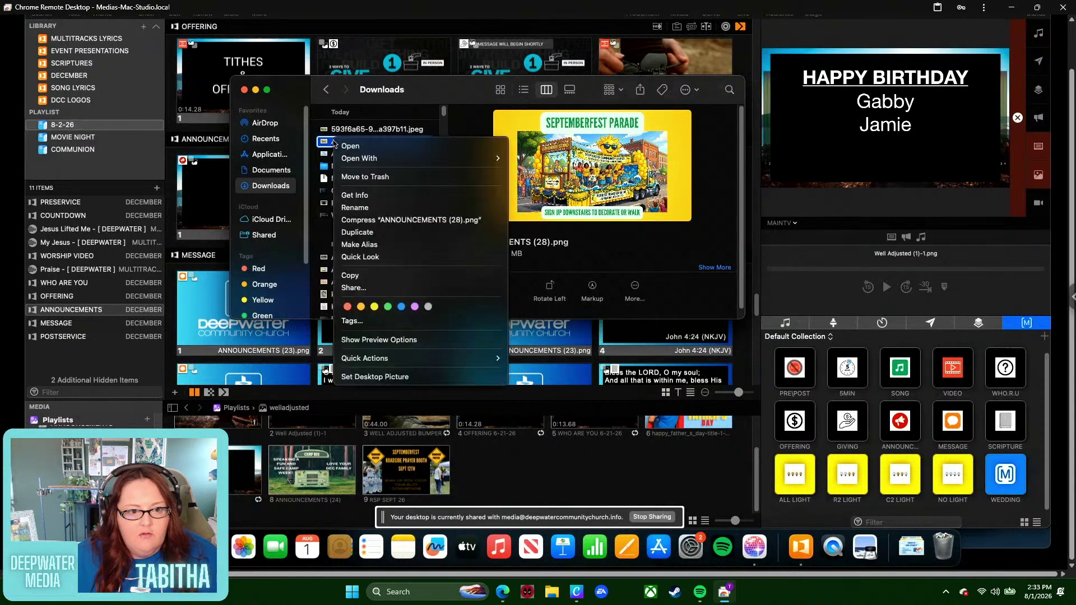
pyautogui.click(355, 207)
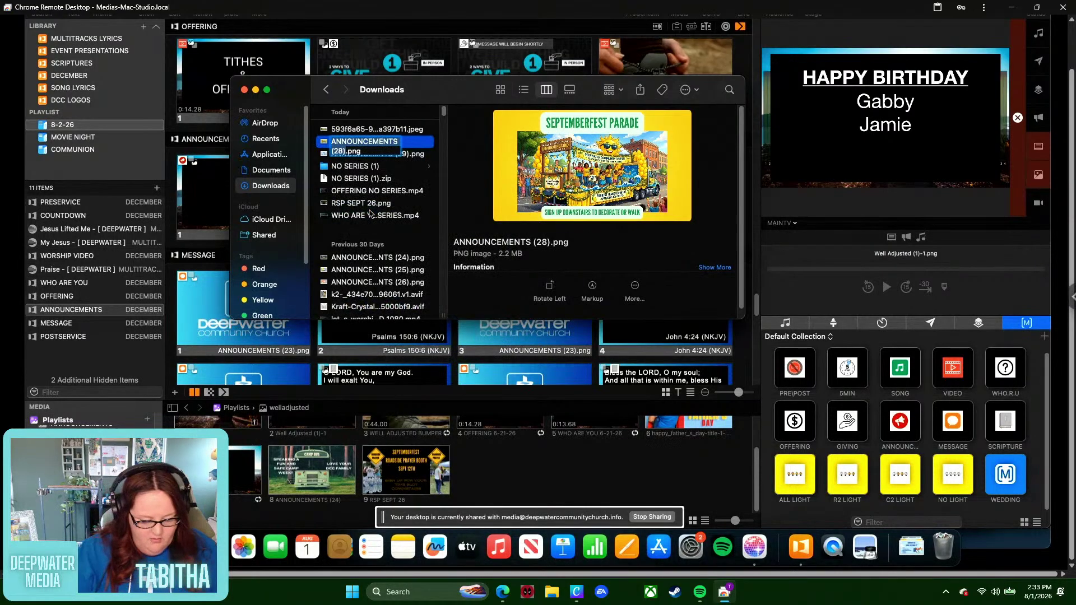
pyautogui.write('PARADE')
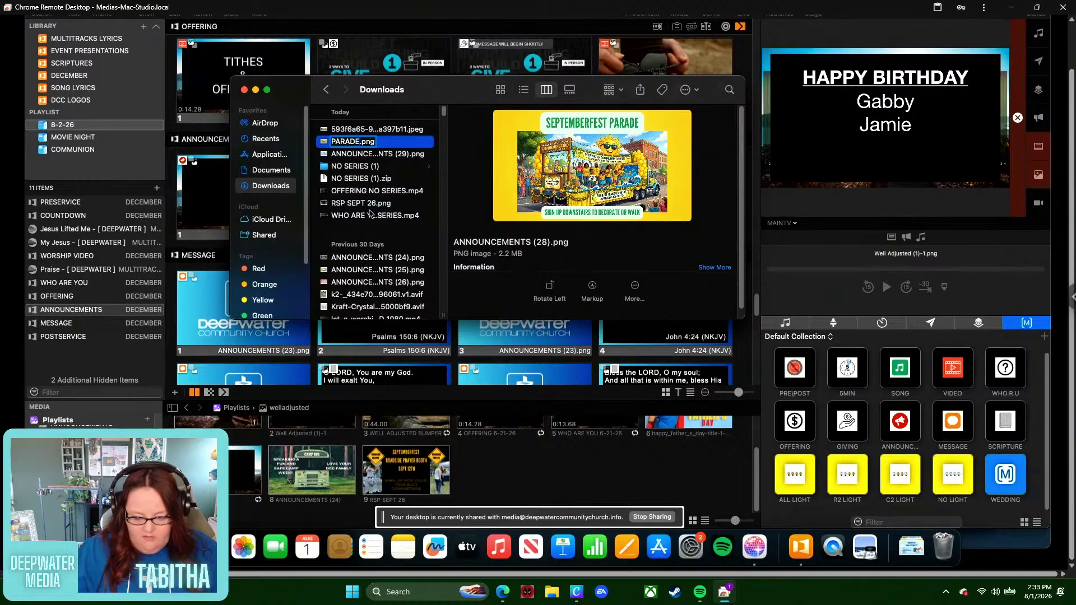
pyautogui.write(' 26')
pyautogui.press('Return')
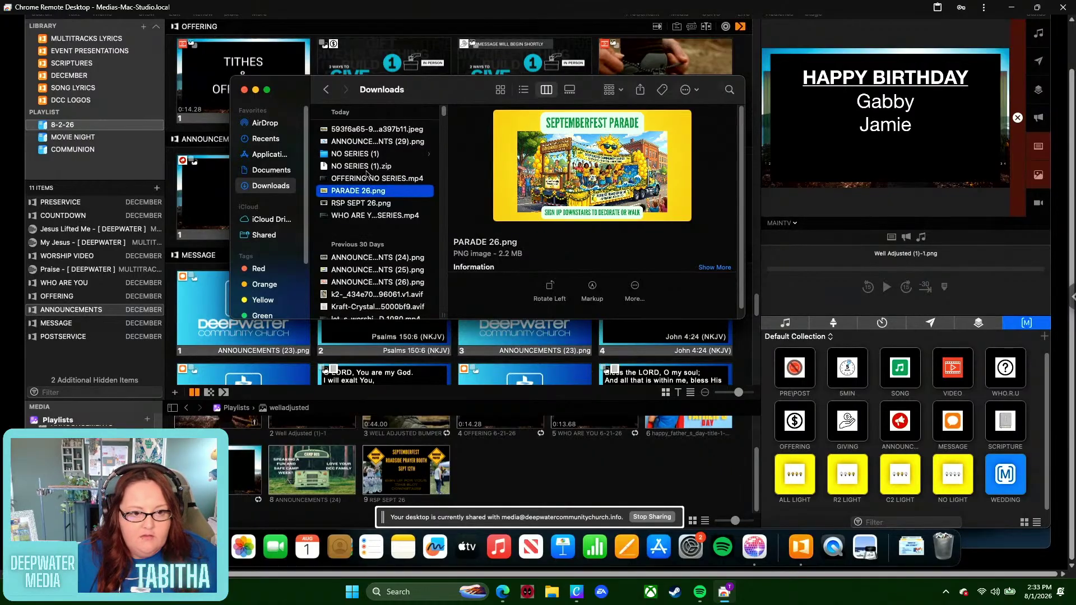
pyautogui.moveTo(379, 195); pyautogui.dragTo(500, 471)
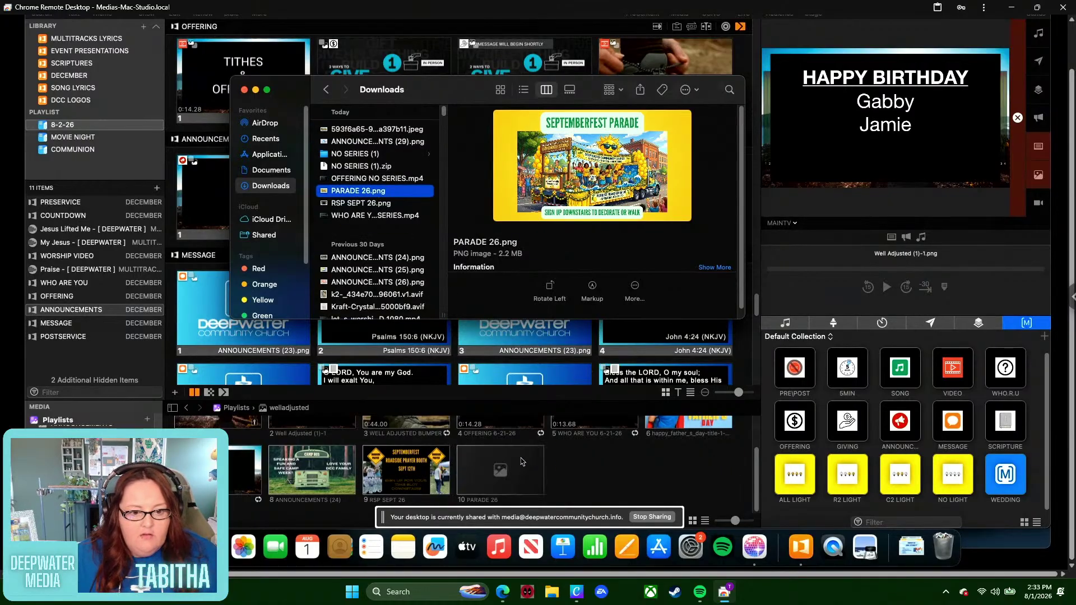
# - Rename ANNOUNCEMENTS (29).png as COMMUNITY 26.png, and add it to the welladjusted media playlist after PARADE 26
pyautogui.click(376, 142)
pyautogui.rightClick(378, 140)
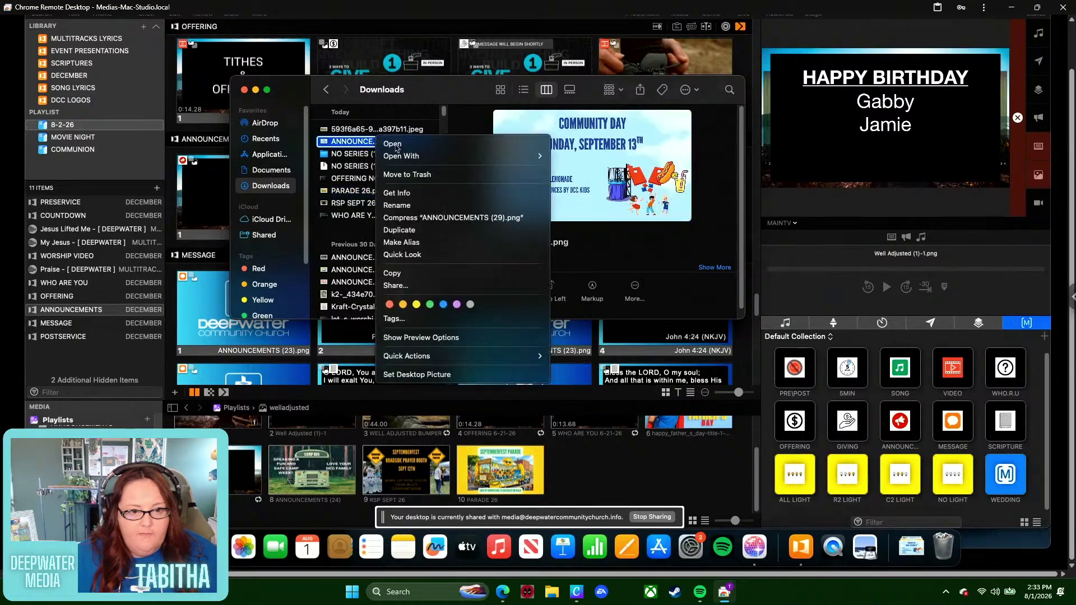
pyautogui.click(414, 205)
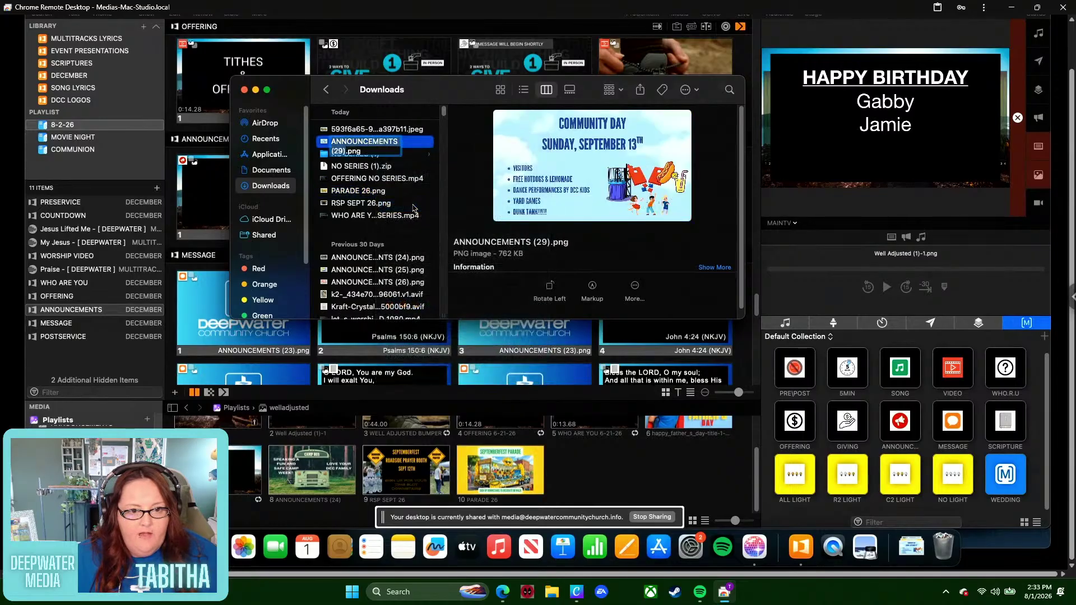
pyautogui.write('COMMUNITY ')
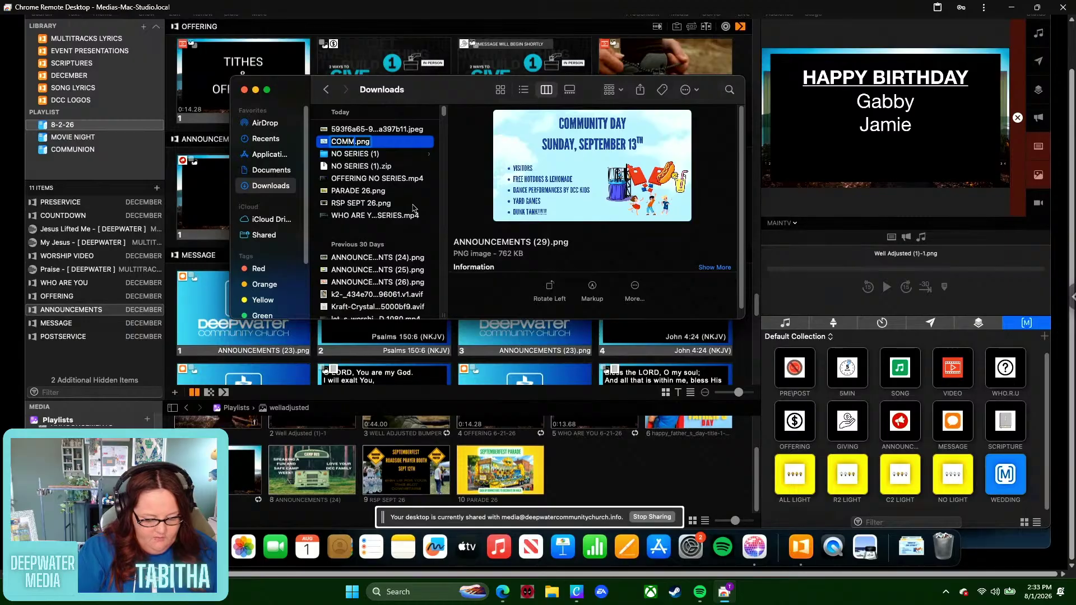
pyautogui.write('26')
pyautogui.press('Return')
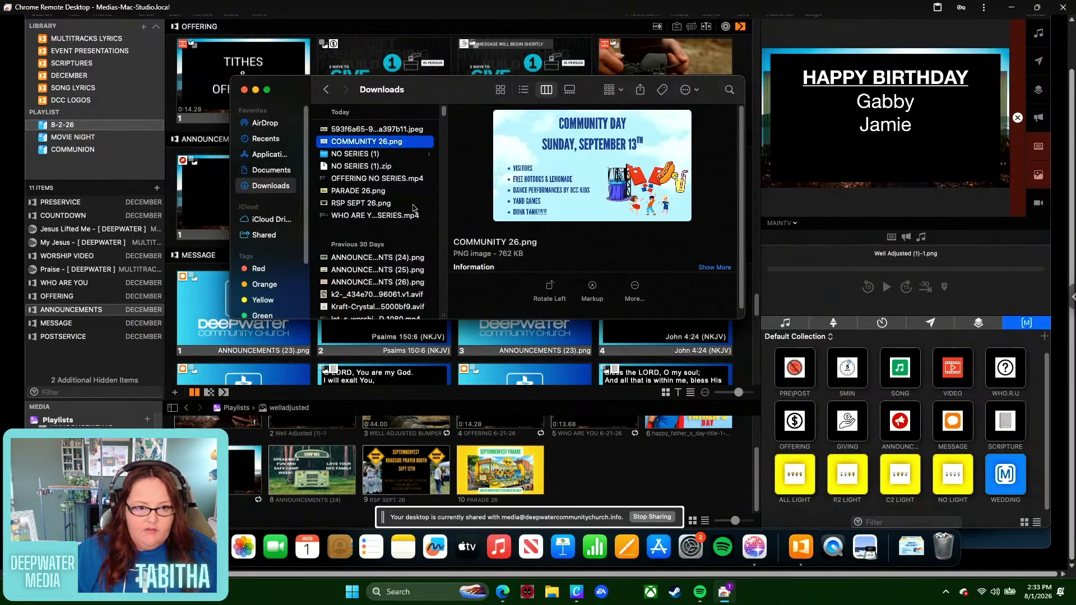
pyautogui.moveTo(393, 141); pyautogui.dragTo(594, 471)
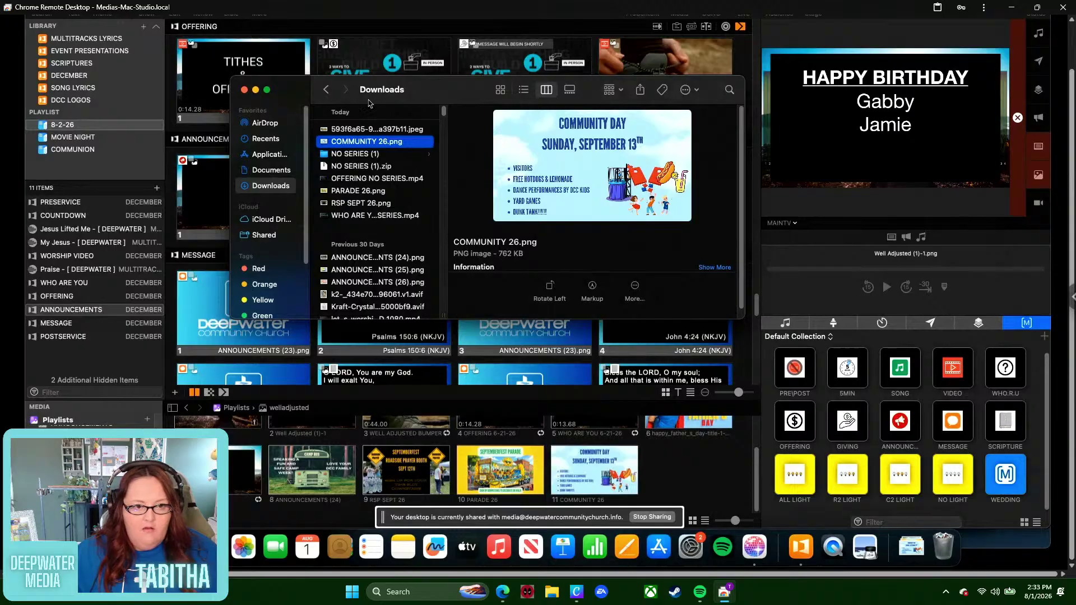
# - Minimize Finder and add RSP SEPT 26 and PARADE 26 after the birthday slide in ANNOUNCEMENTS, with COMMUNITY 26 as the last slide
pyautogui.click(256, 90)
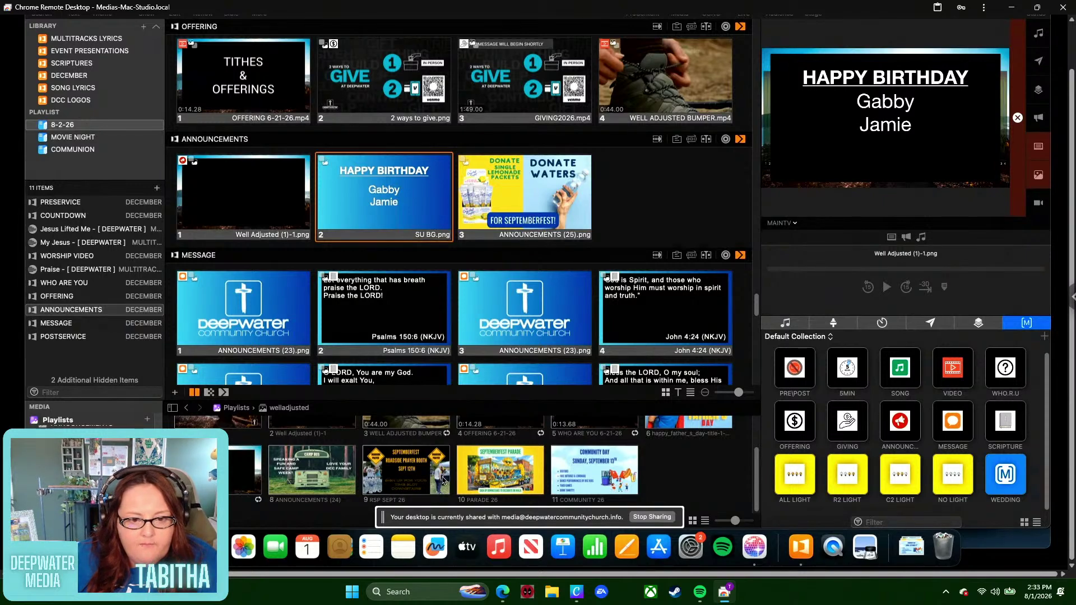
pyautogui.moveTo(407, 476); pyautogui.dragTo(493, 202)
pyautogui.moveTo(490, 472); pyautogui.dragTo(597, 220)
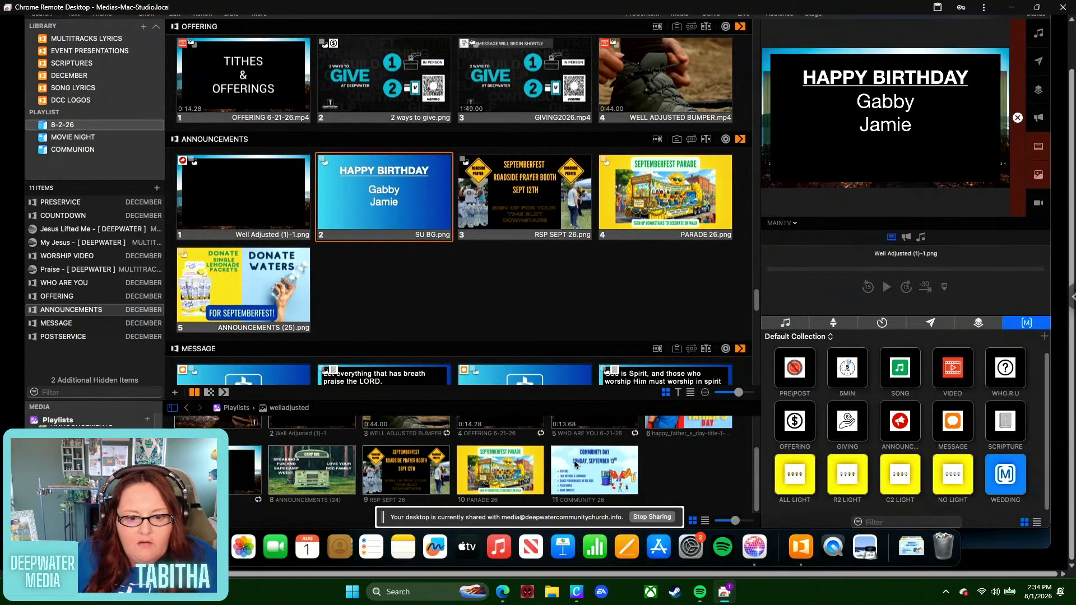
pyautogui.moveTo(582, 474); pyautogui.dragTo(432, 319)
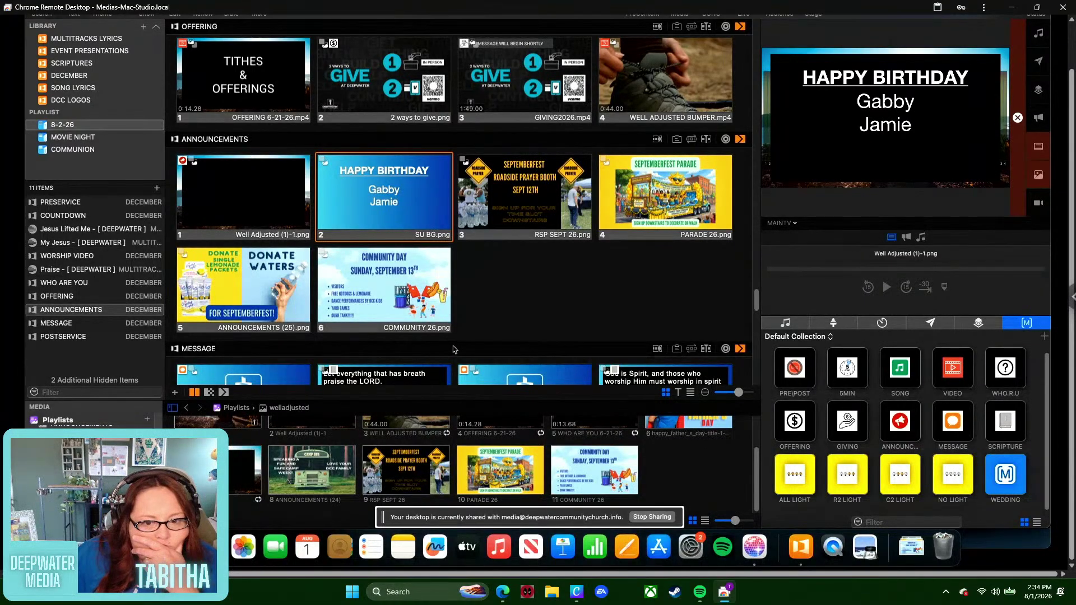
# - Put the Septemberfest Roadside Prayer Booth slide on the output, and hide the media bin
pyautogui.click(554, 224)
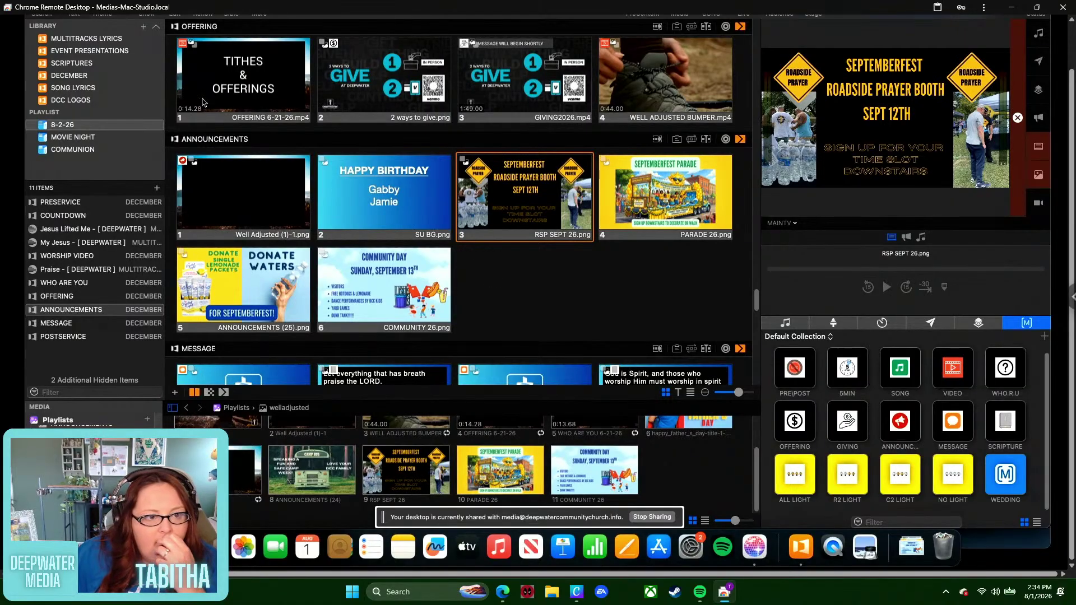
pyautogui.scroll(2, 1072, 257)
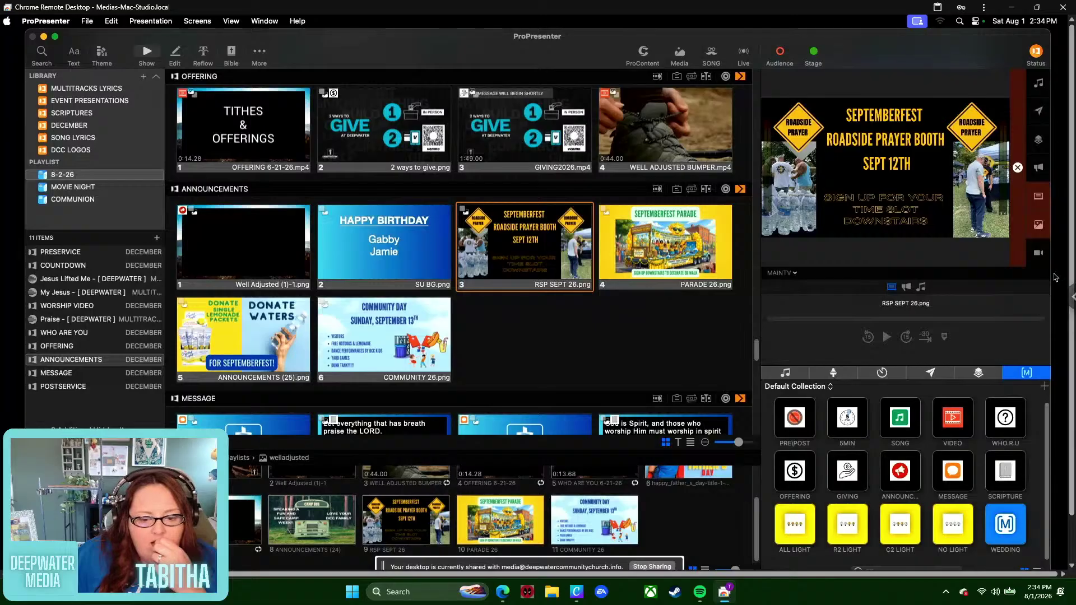
pyautogui.click(678, 50)
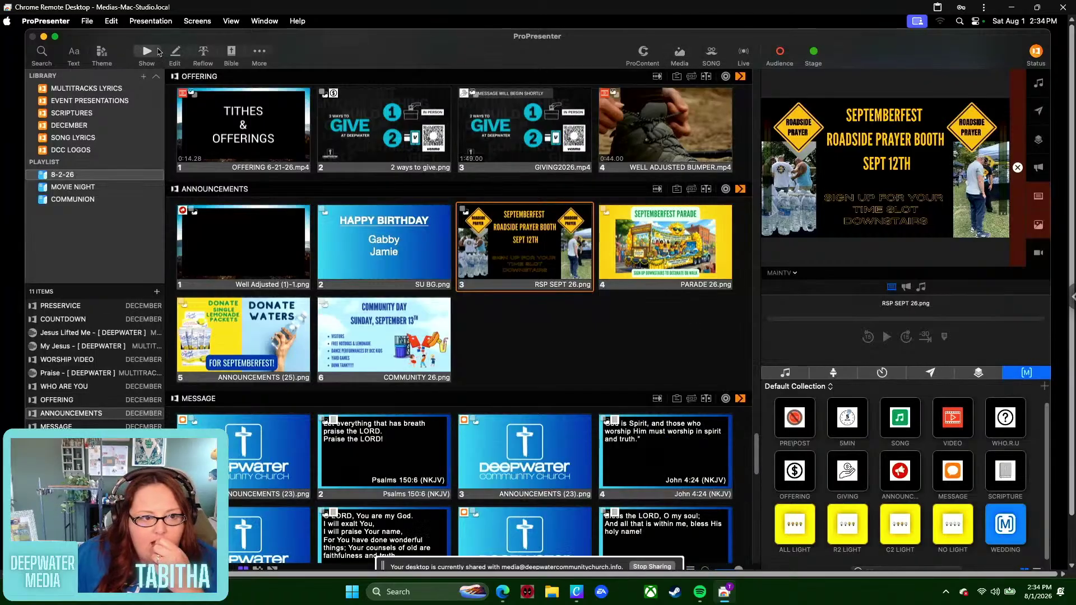
# - Open the ANNOUNCEMENTS layout in the Stage Editor
pyautogui.click(259, 53)
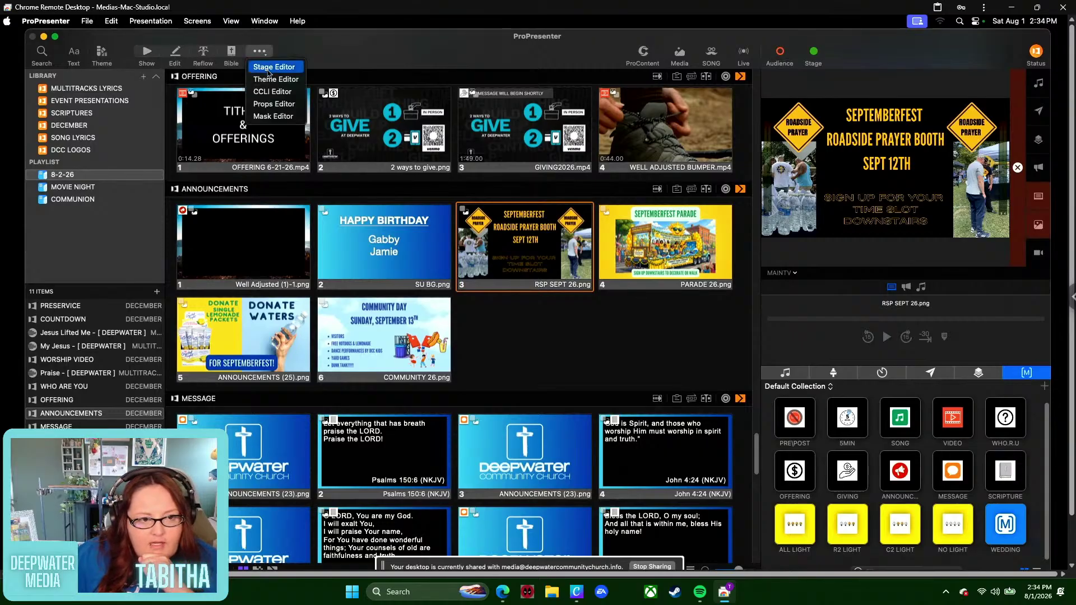
pyautogui.click(268, 68)
pyautogui.scroll(2, 95, 229)
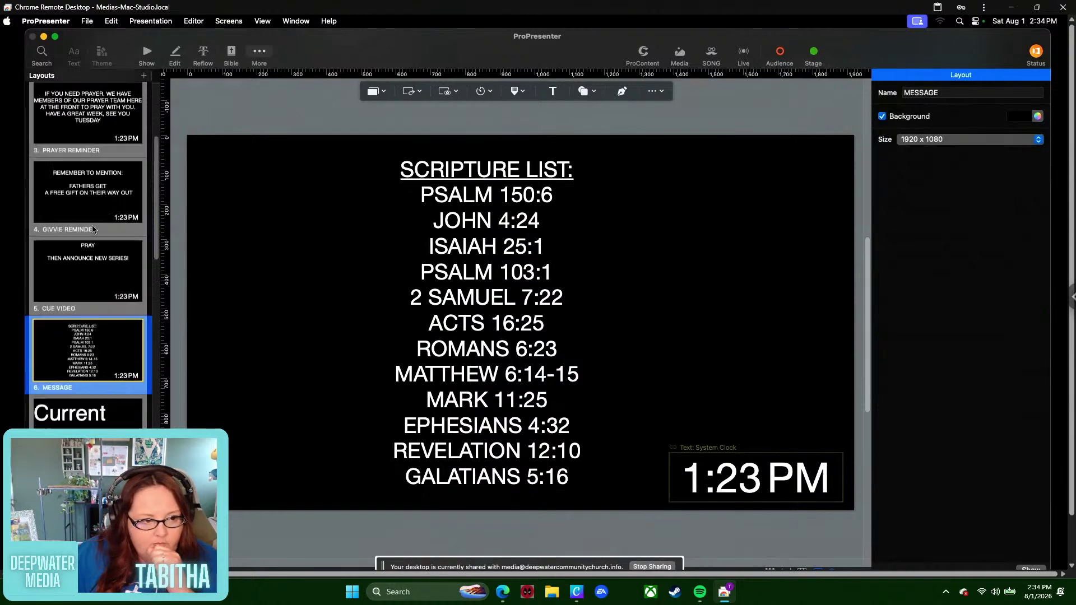
pyautogui.scroll(2, 94, 229)
pyautogui.scroll(1, 94, 230)
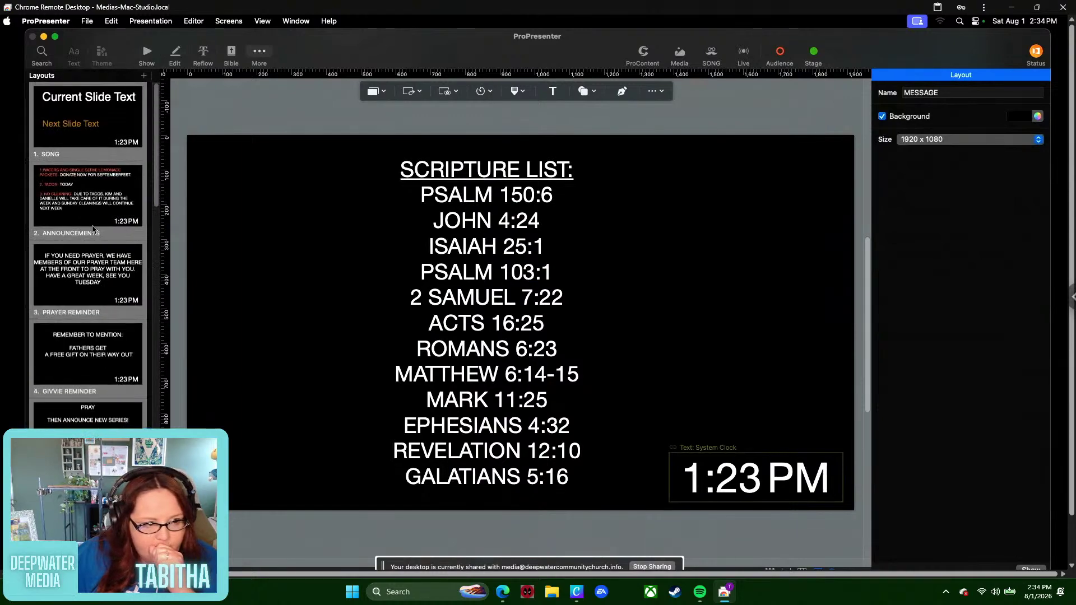
pyautogui.click(96, 228)
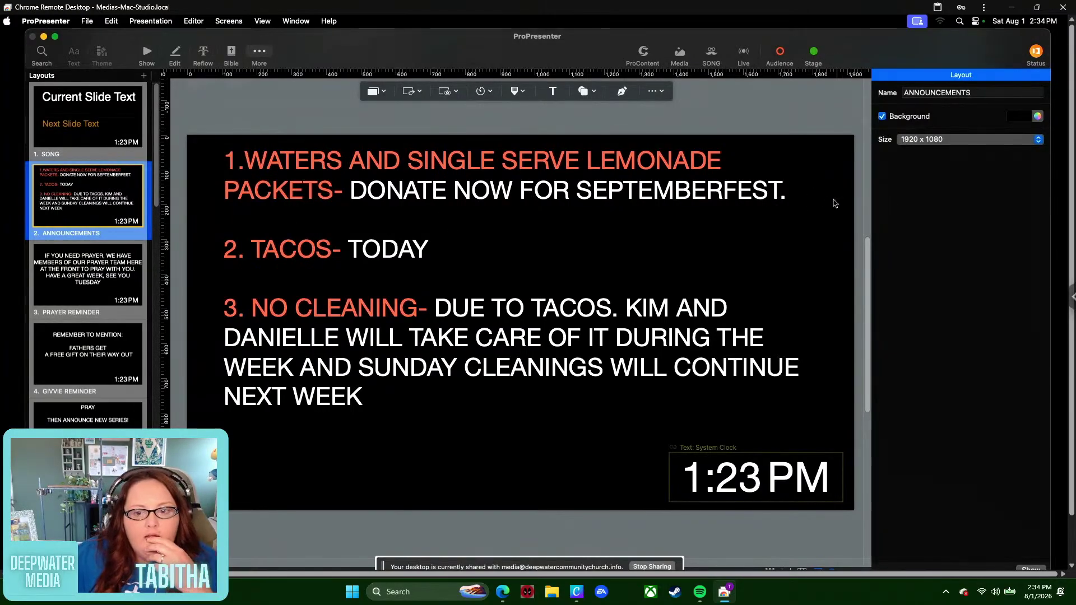
# - Replace the text of the first item on the ANNOUNCEMENTS stage layout with SEPTEMBERFEST, keeping its number
pyautogui.doubleClick(815, 198)
pyautogui.moveTo(723, 196); pyautogui.dragTo(249, 166)
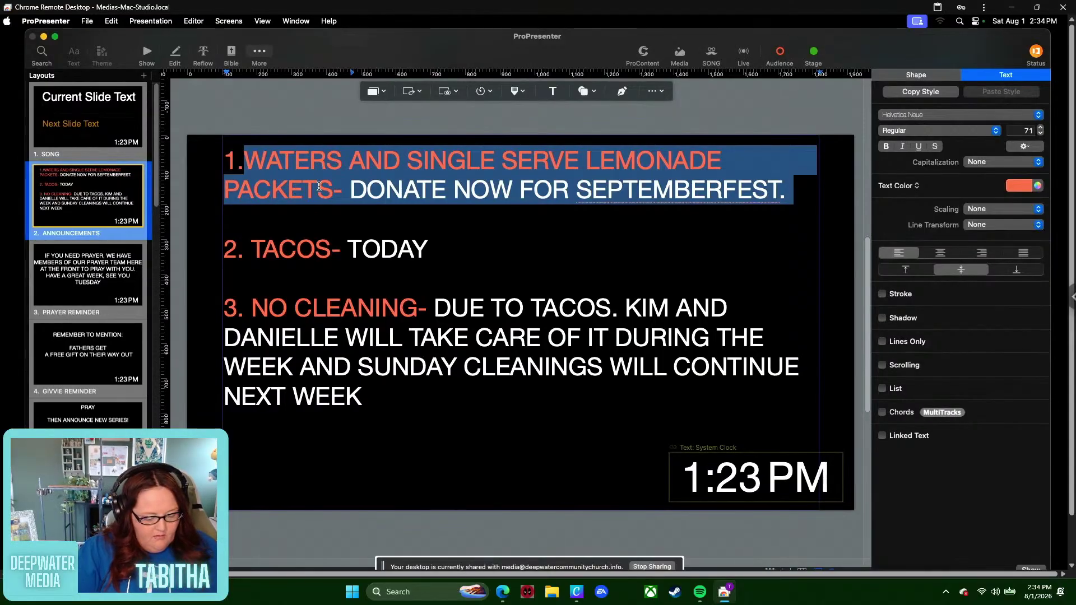
pyautogui.write('SEPTEME')
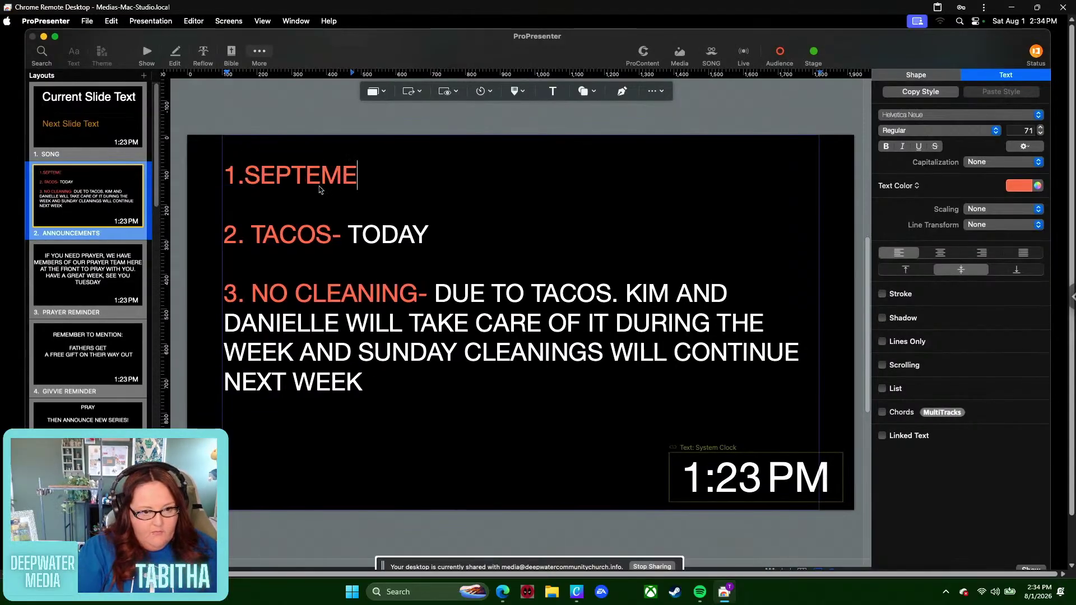
pyautogui.press('BackSpace')
pyautogui.write('BNER')
pyautogui.press('BackSpace')
pyautogui.press('BackSpace')
pyautogui.press('BackSpace')
pyautogui.write('E')
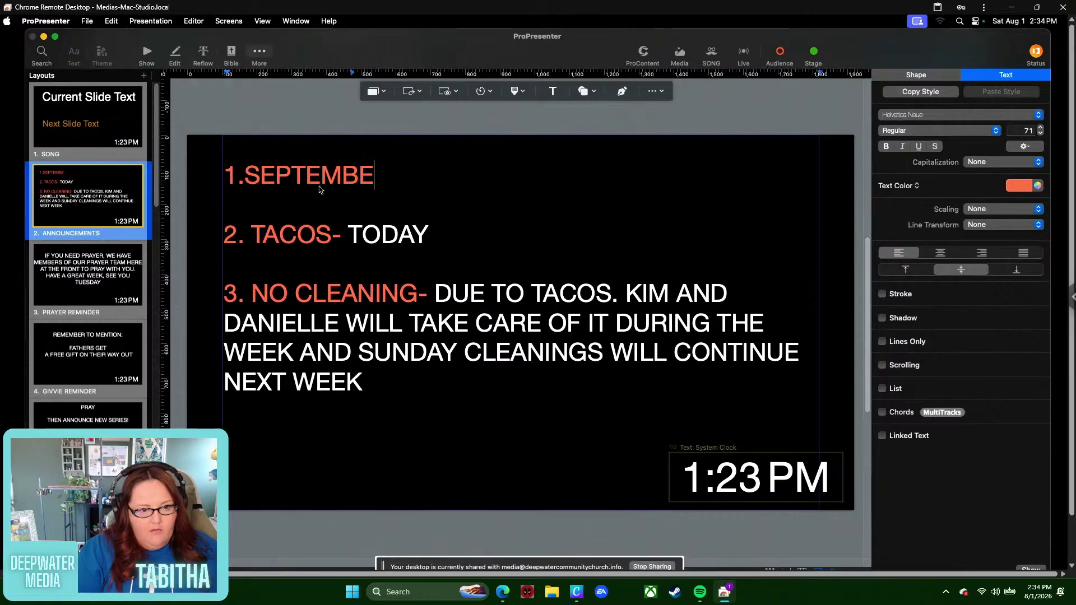
pyautogui.write('RFEST')
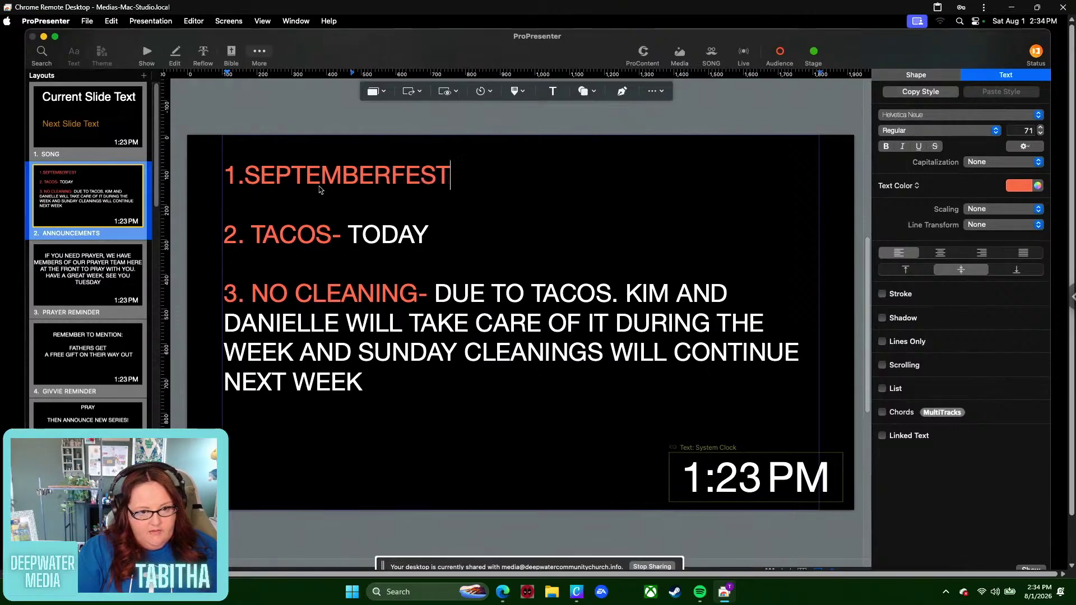
# - Extend the first item's heading with "RSP -" and set the text color to white for the text following it
pyautogui.write(' -')
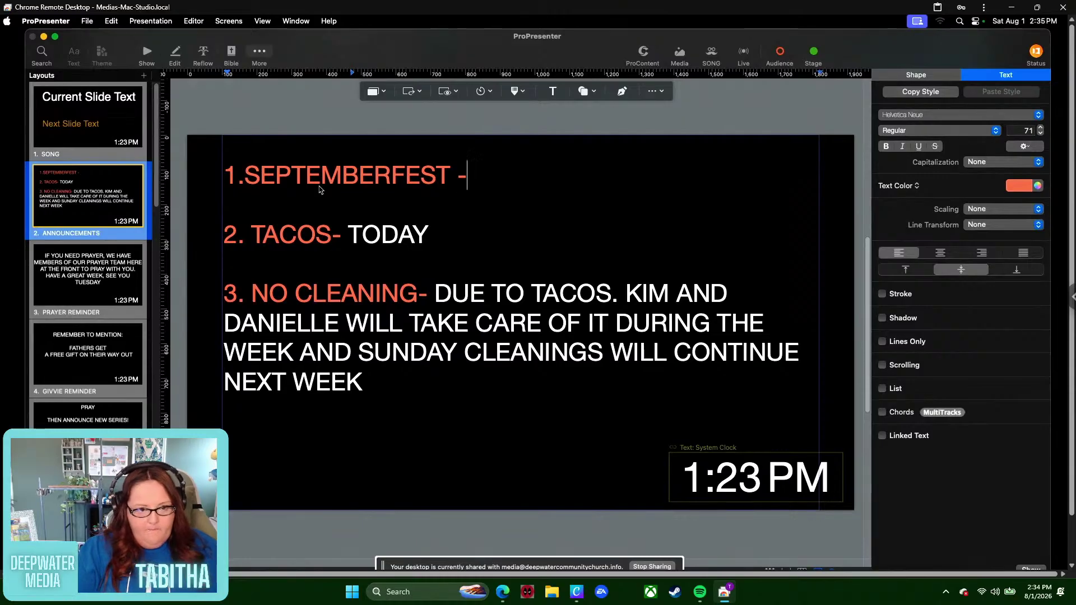
pyautogui.press('BackSpace')
pyautogui.press('BackSpace')
pyautogui.write('R')
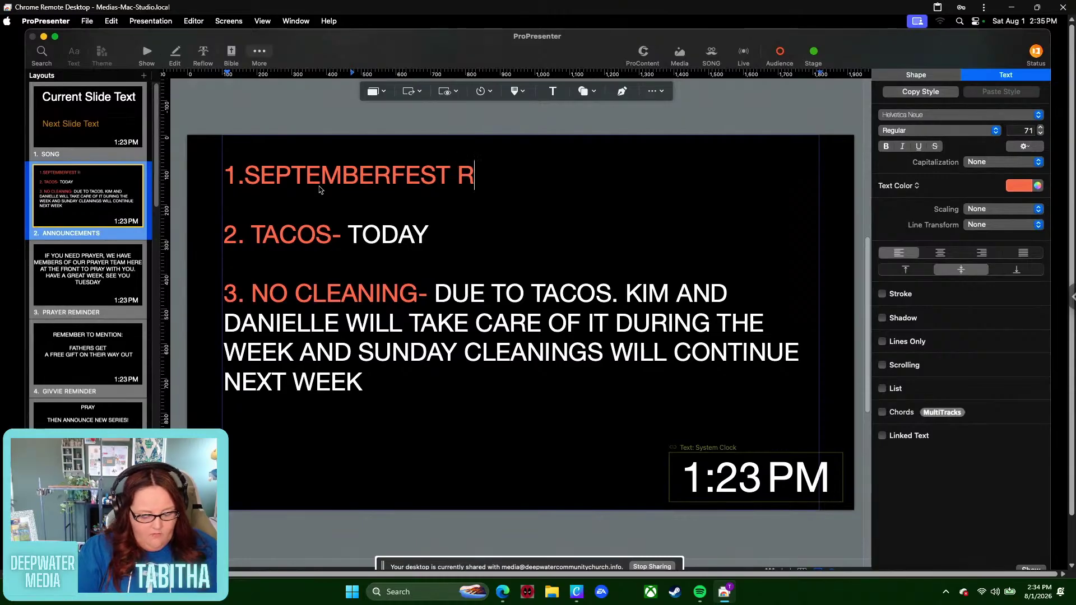
pyautogui.write('SP')
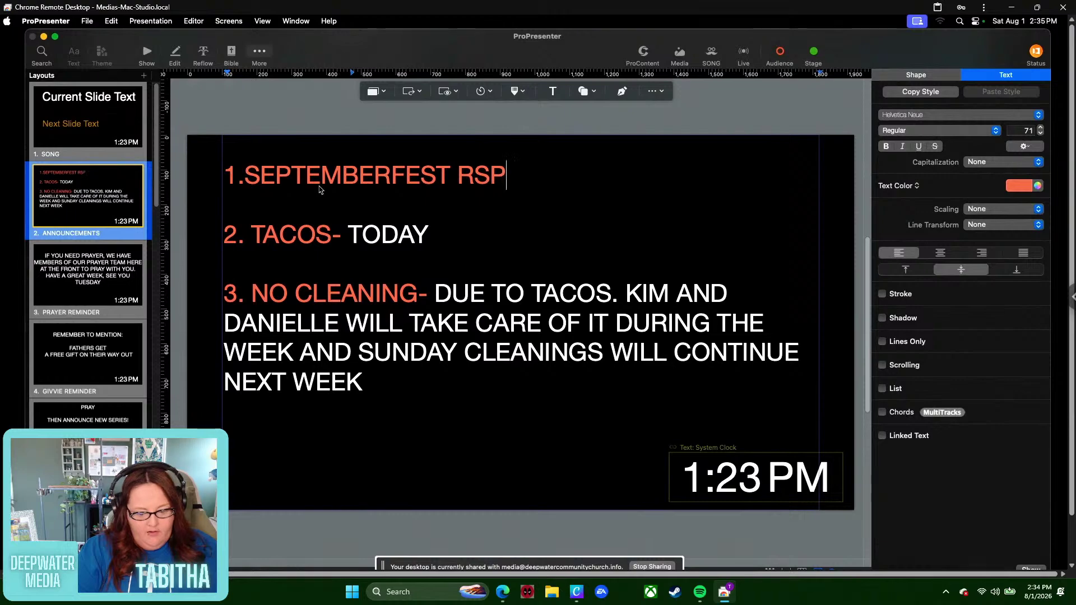
pyautogui.write(' -')
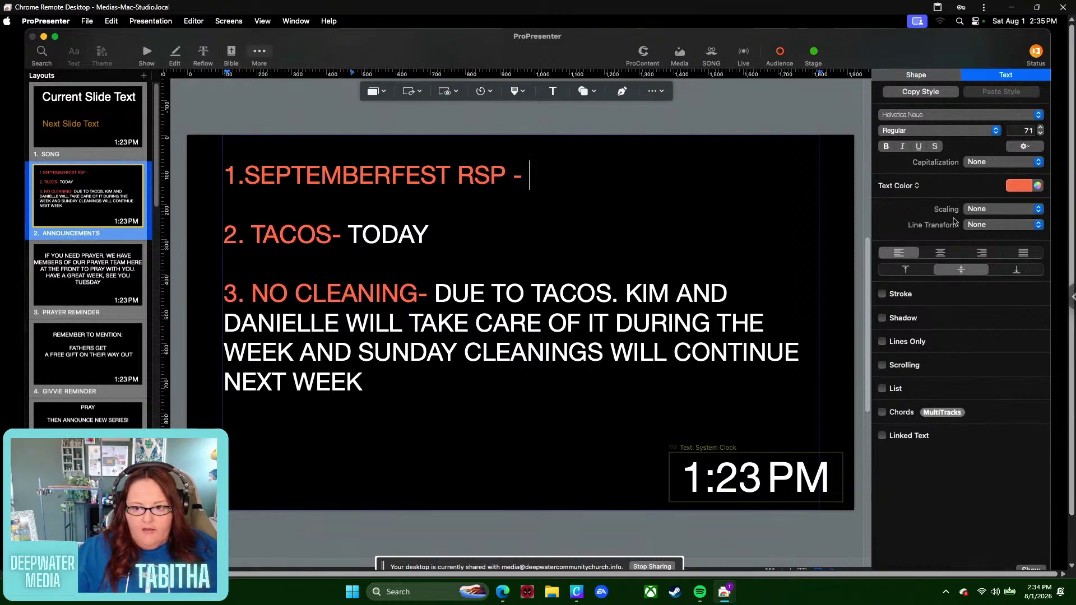
pyautogui.click(1017, 186)
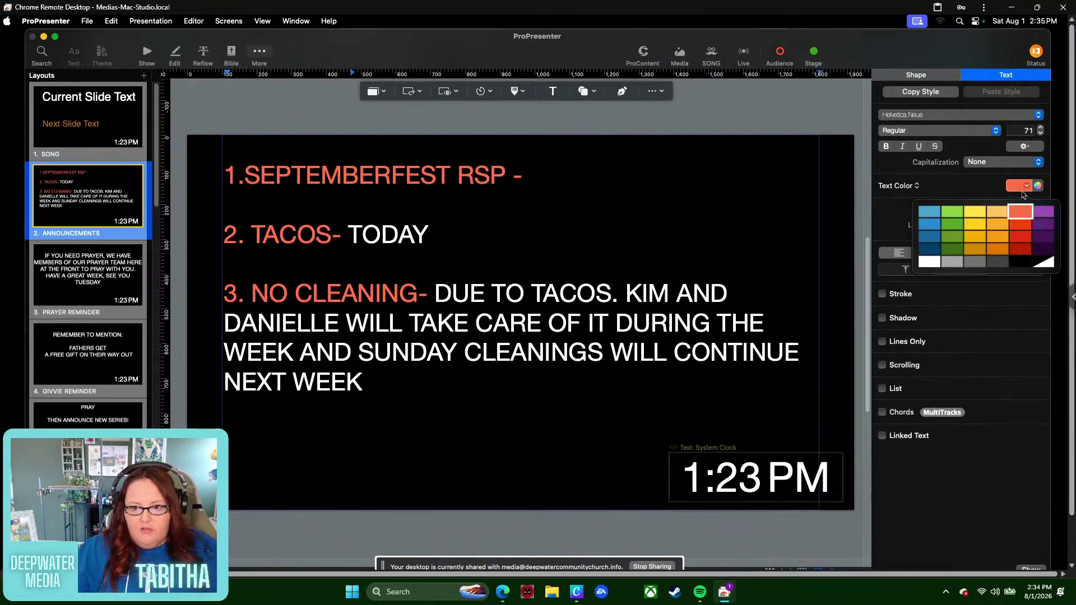
pyautogui.click(940, 263)
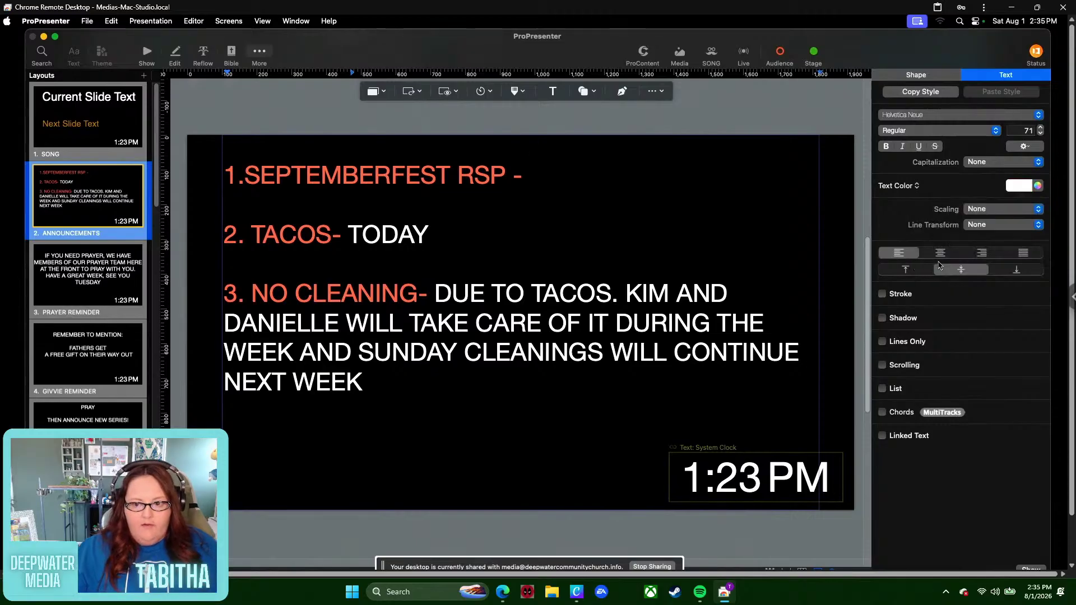
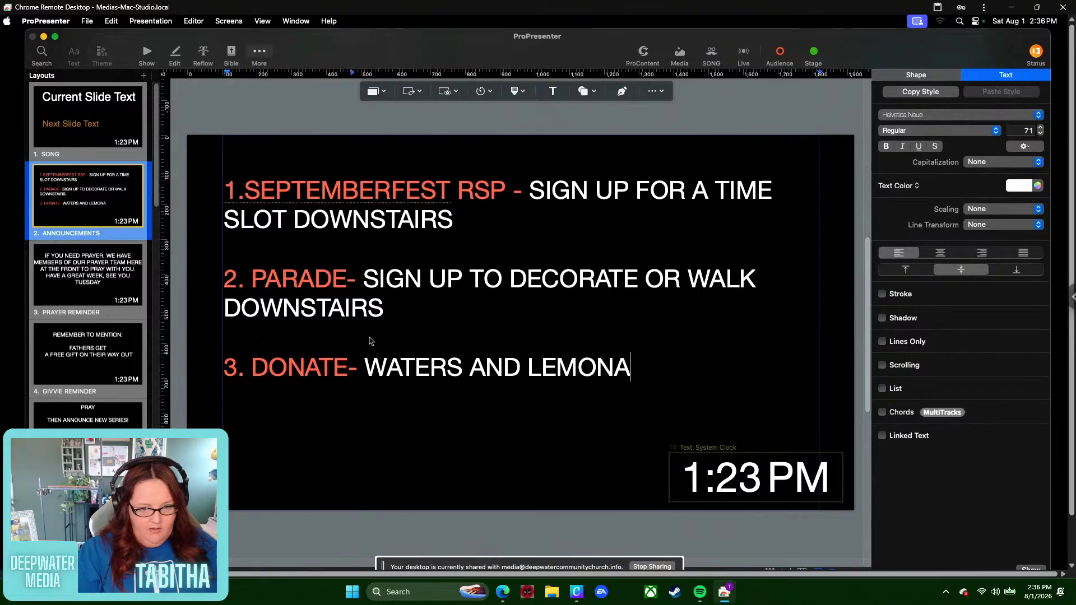
# - Complete the DONATE item so it reads "WATERS AND LEMONADE SINGLE SERVE PACKS"
pyautogui.write('SING ')
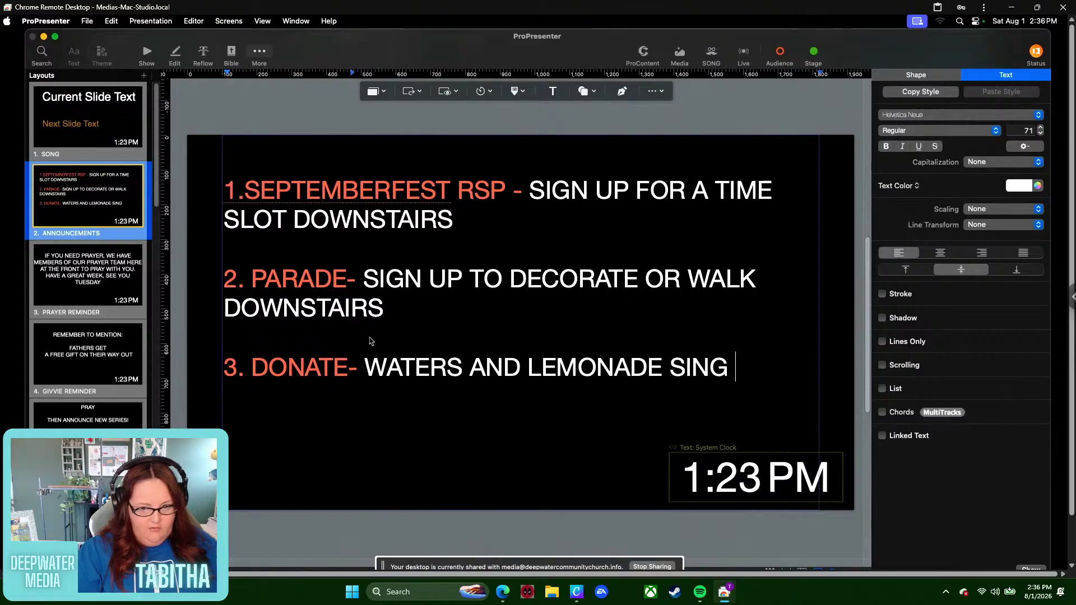
pyautogui.write('LE SERVE')
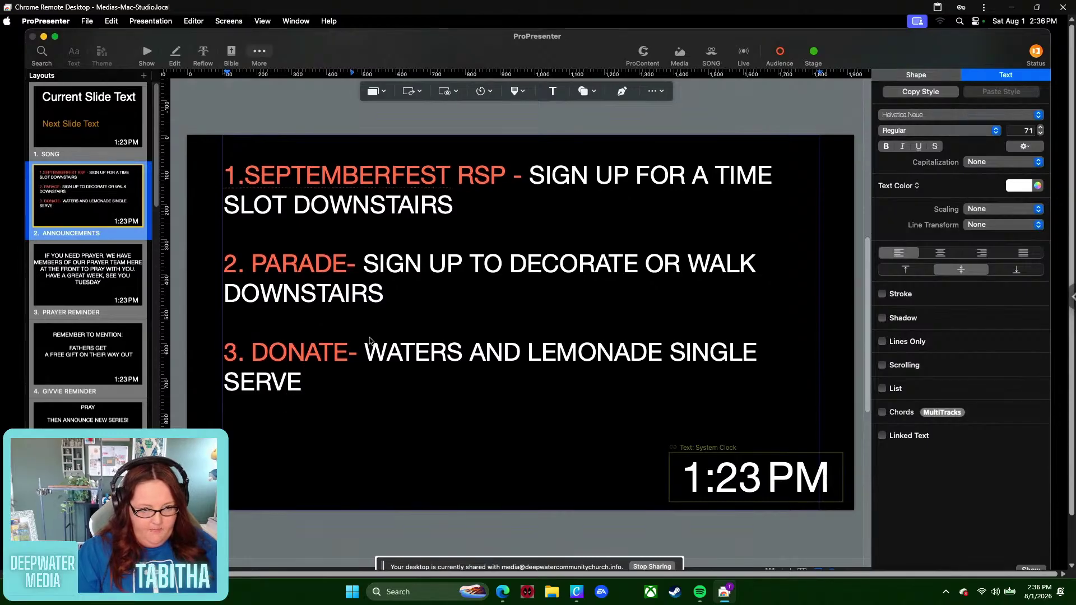
pyautogui.write(' PACKS')
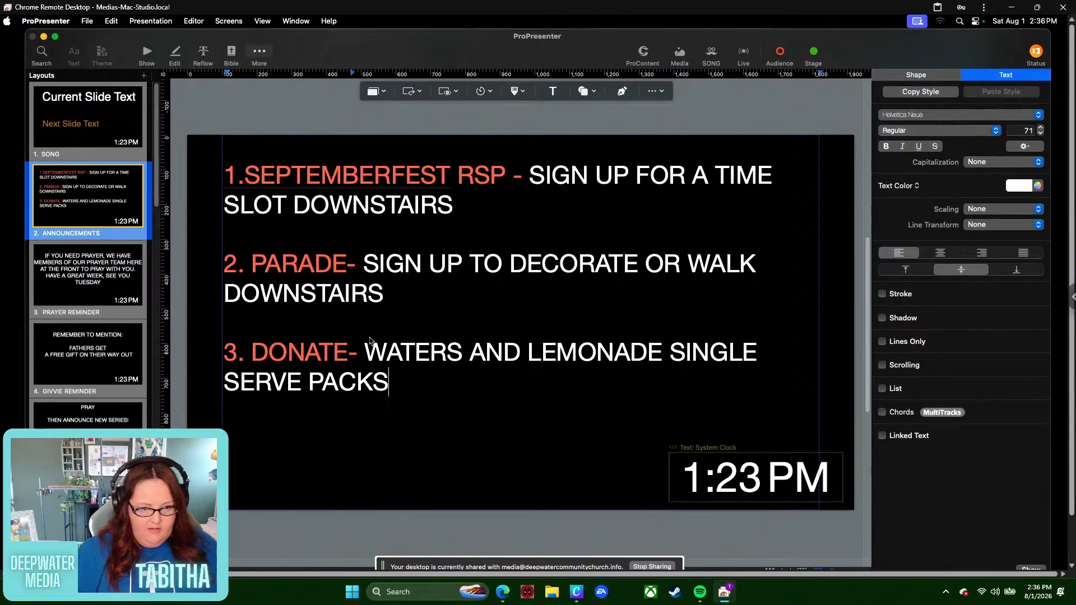
# - Copy the "3. DONATE-" heading and paste it on a new line below the third item, leaving a blank line between
pyautogui.click(357, 354)
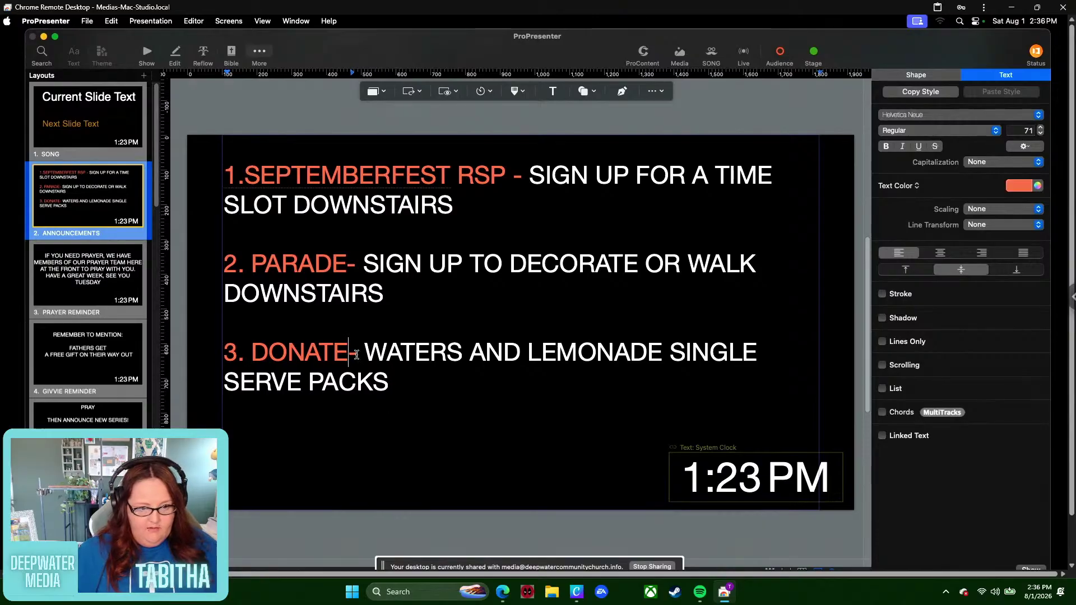
pyautogui.moveTo(358, 354); pyautogui.dragTo(227, 363)
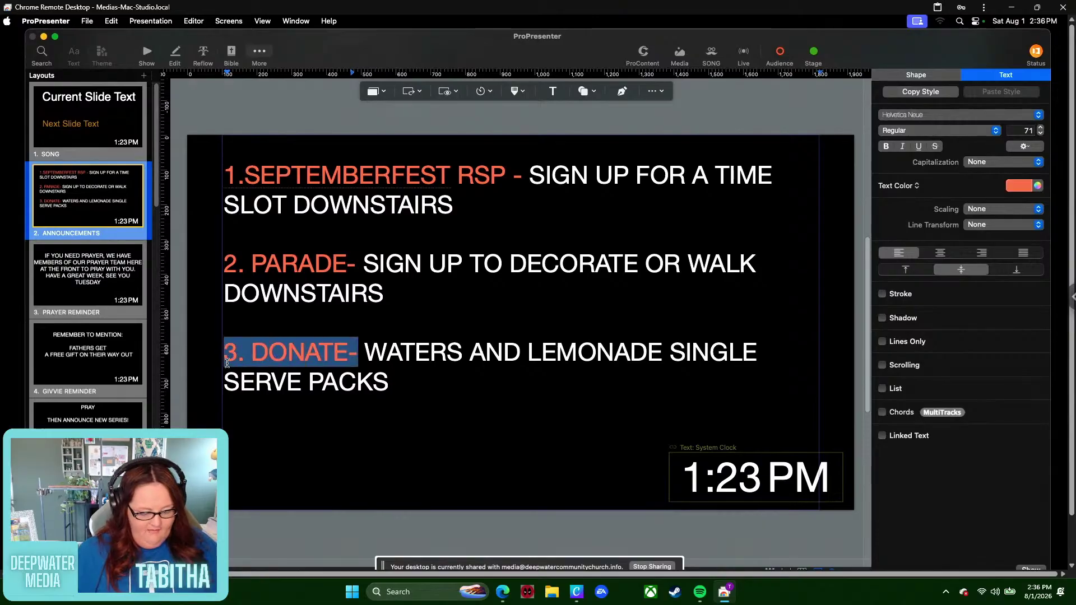
pyautogui.click(257, 419)
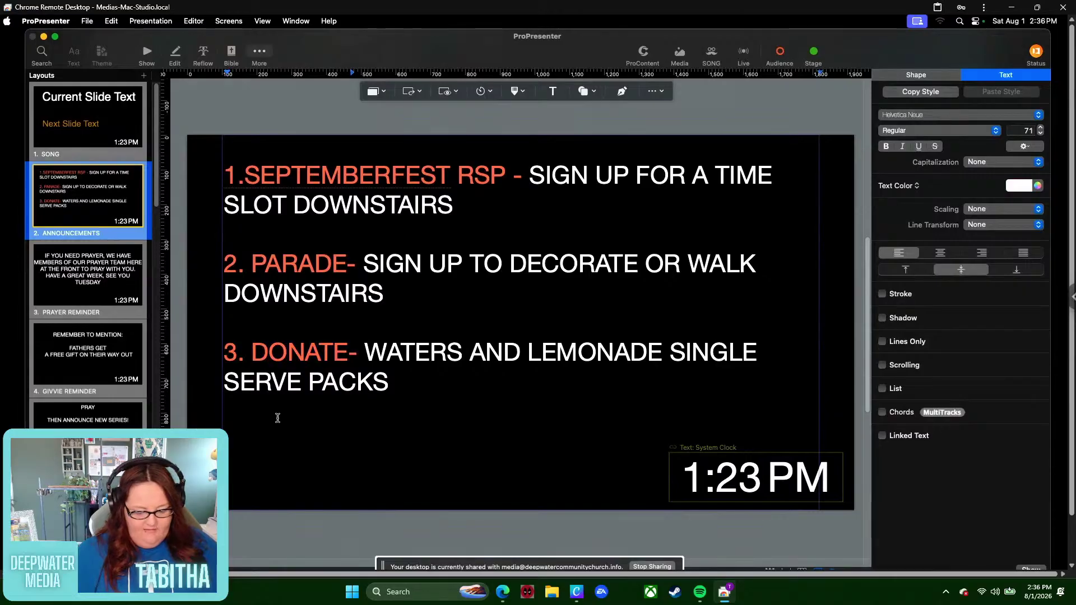
pyautogui.press('Return')
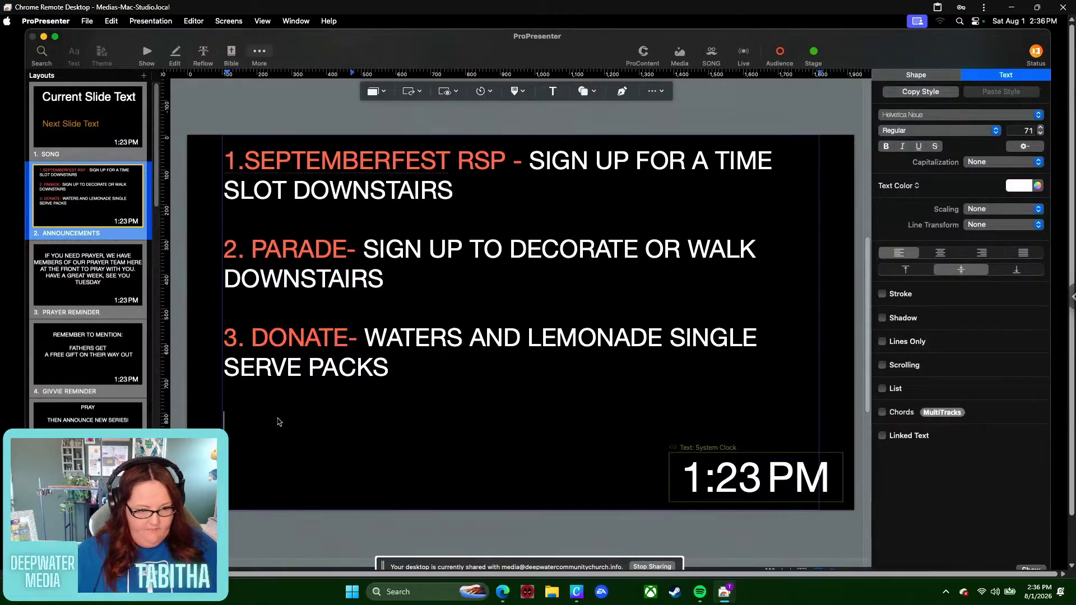
pyautogui.moveTo(358, 340); pyautogui.dragTo(226, 340)
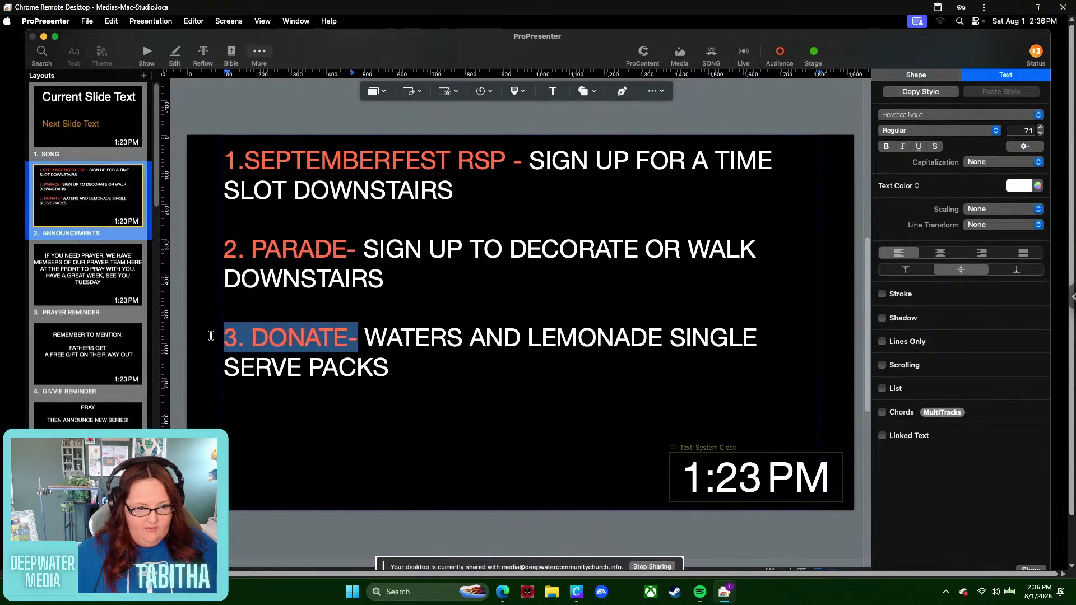
pyautogui.rightClick(242, 337)
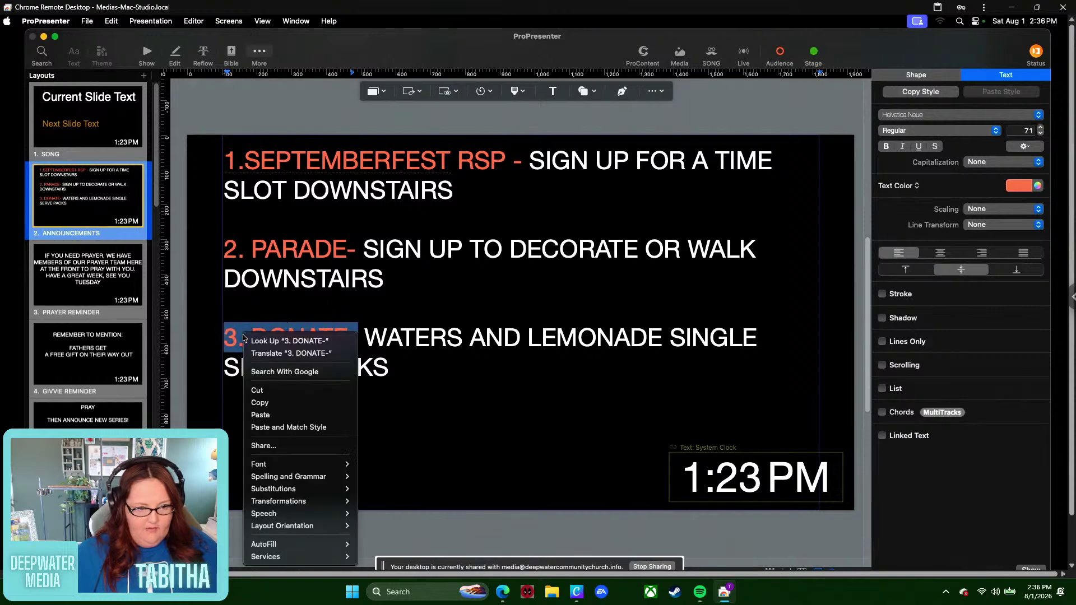
pyautogui.click(275, 404)
pyautogui.click(264, 426)
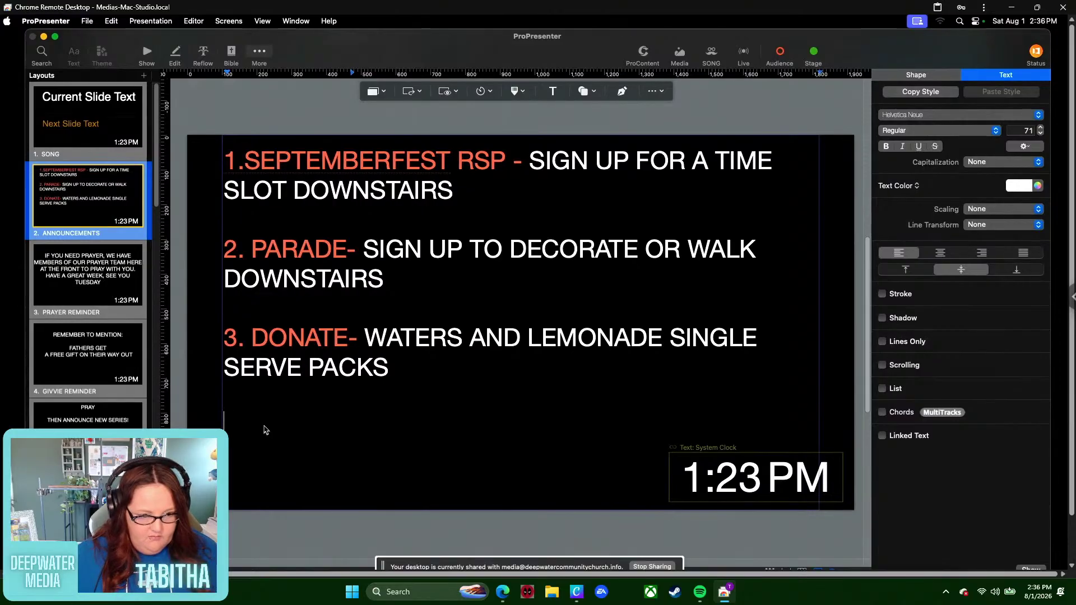
pyautogui.rightClick(264, 430)
pyautogui.click(305, 453)
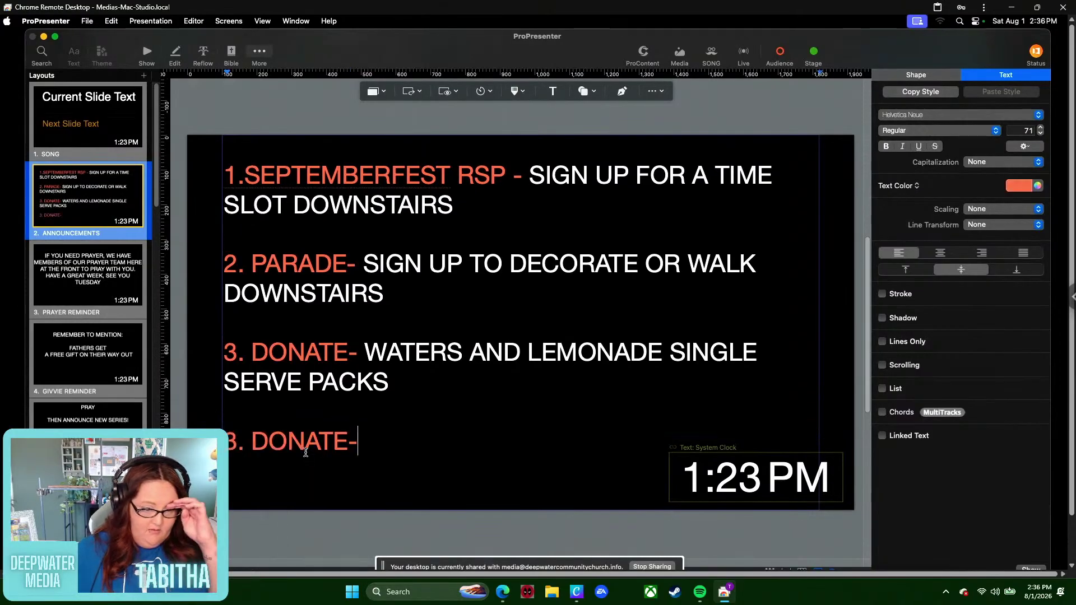
# - Change the pasted heading to "4. NEW SERIES-"
pyautogui.doubleClick(332, 453)
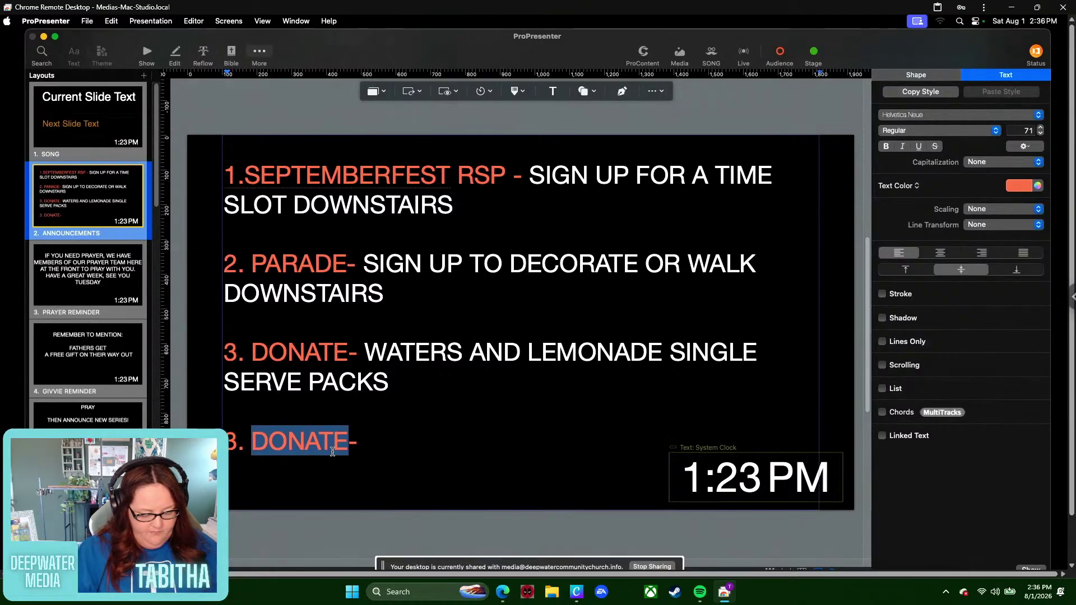
pyautogui.write('NEW')
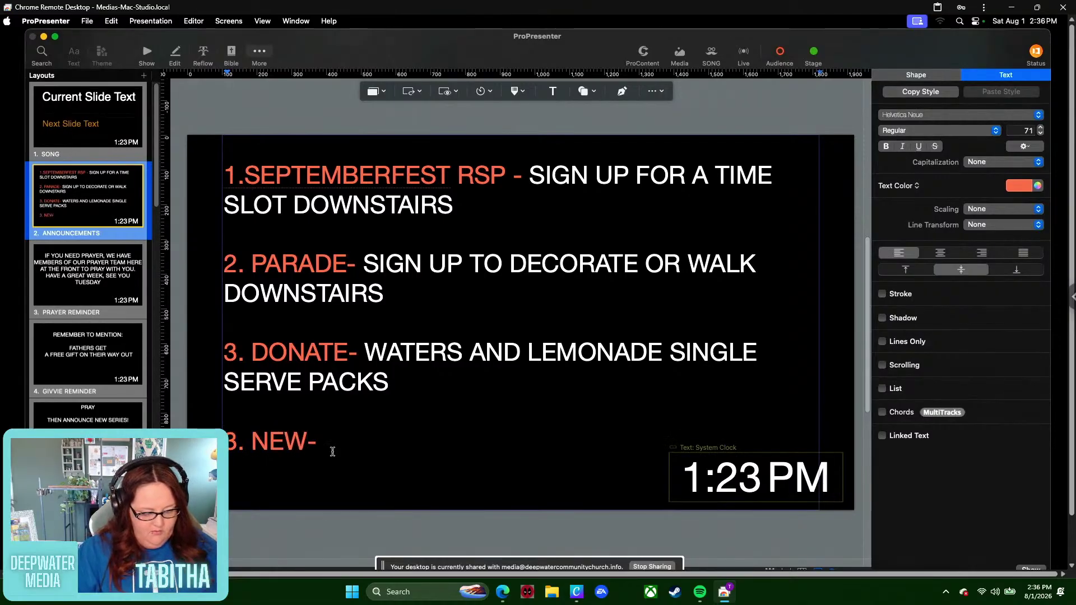
pyautogui.write(' SERIES')
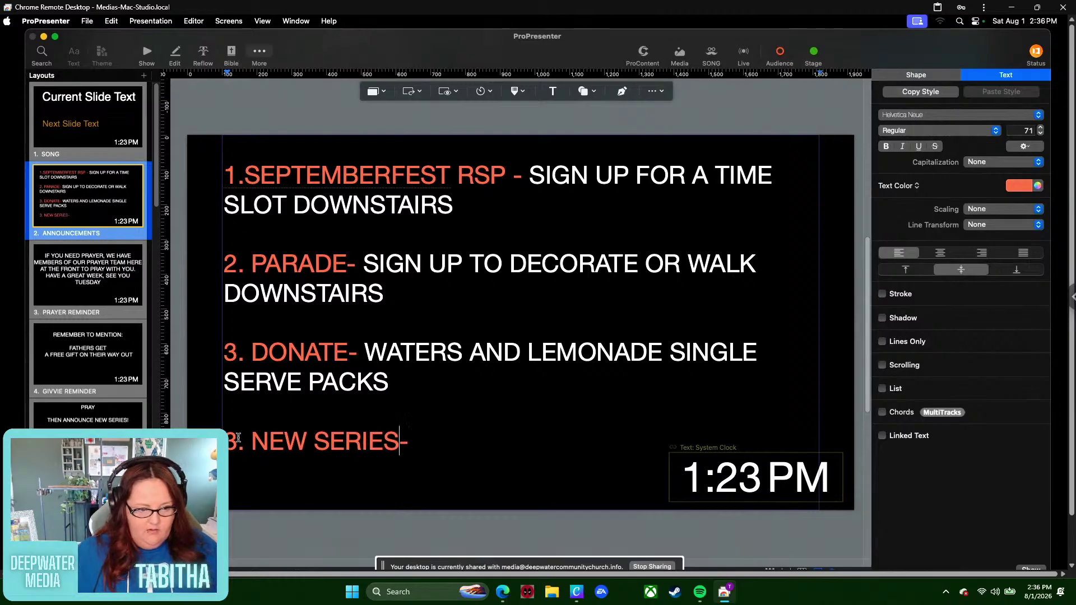
pyautogui.press('BackSpace')
pyautogui.write('4')
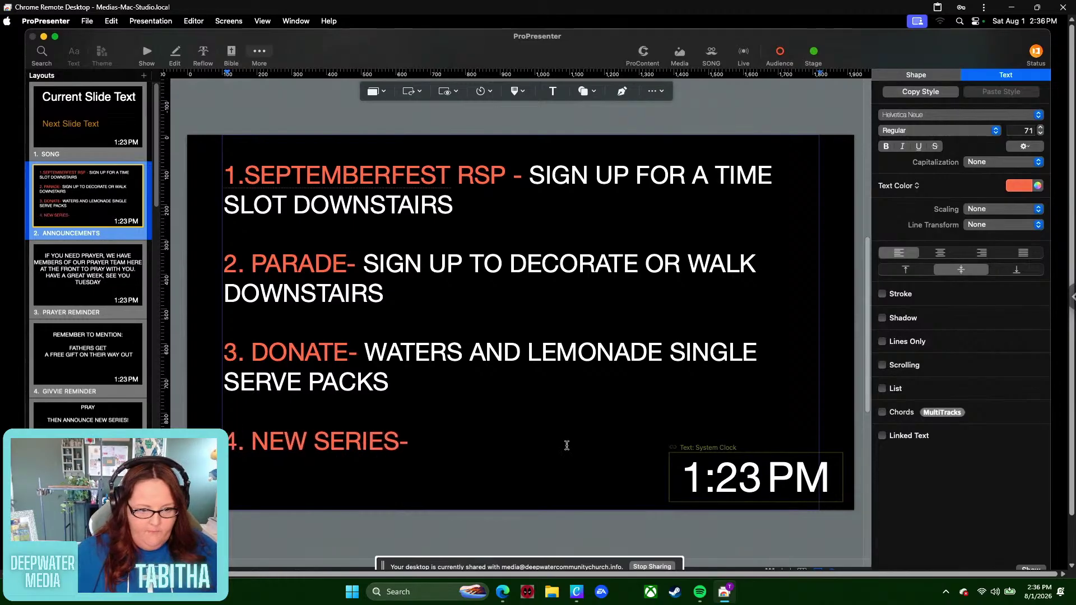
# - Complete the "4. NEW SERIES-" item with the white text "UNSUNG HEROES STARTS NEXT WEEK"
pyautogui.click(450, 437)
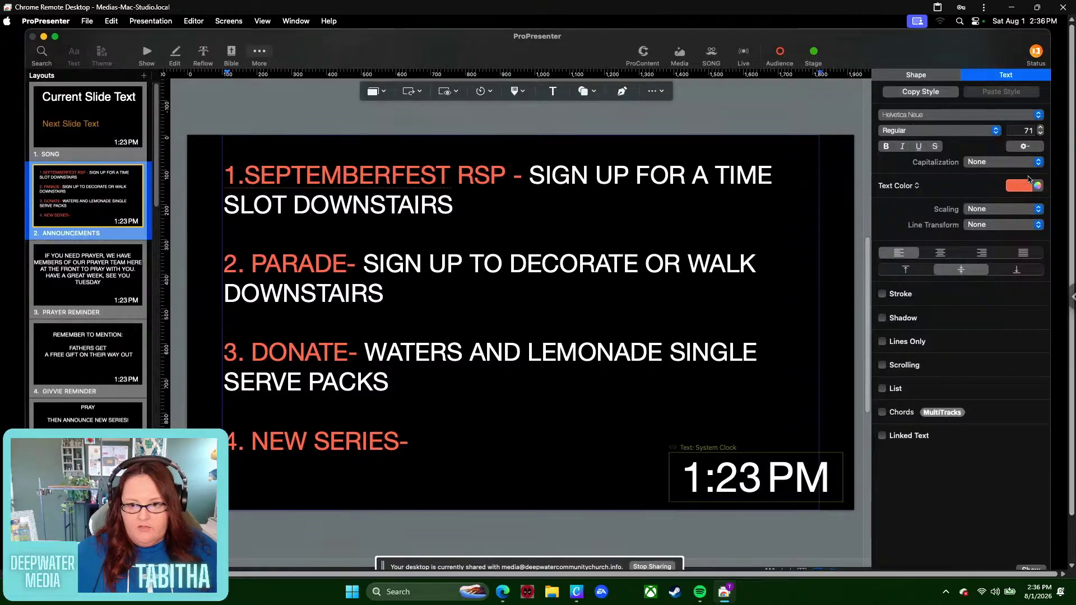
pyautogui.click(1028, 187)
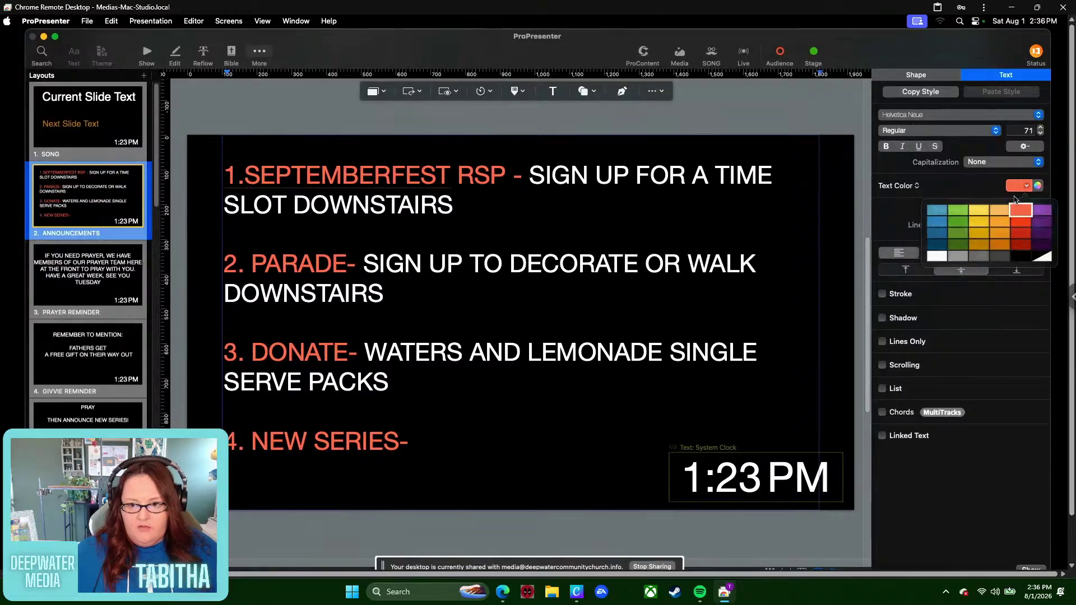
pyautogui.click(932, 262)
pyautogui.write('UNSUNG')
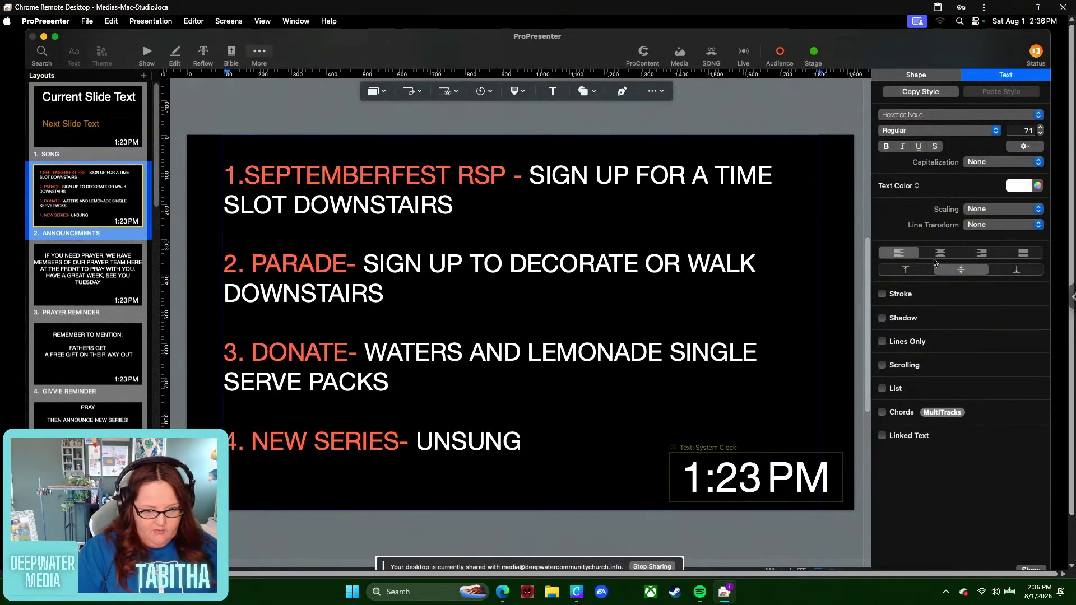
pyautogui.write(' HEROES')
pyautogui.press('BackSpace')
pyautogui.press('BackSpace')
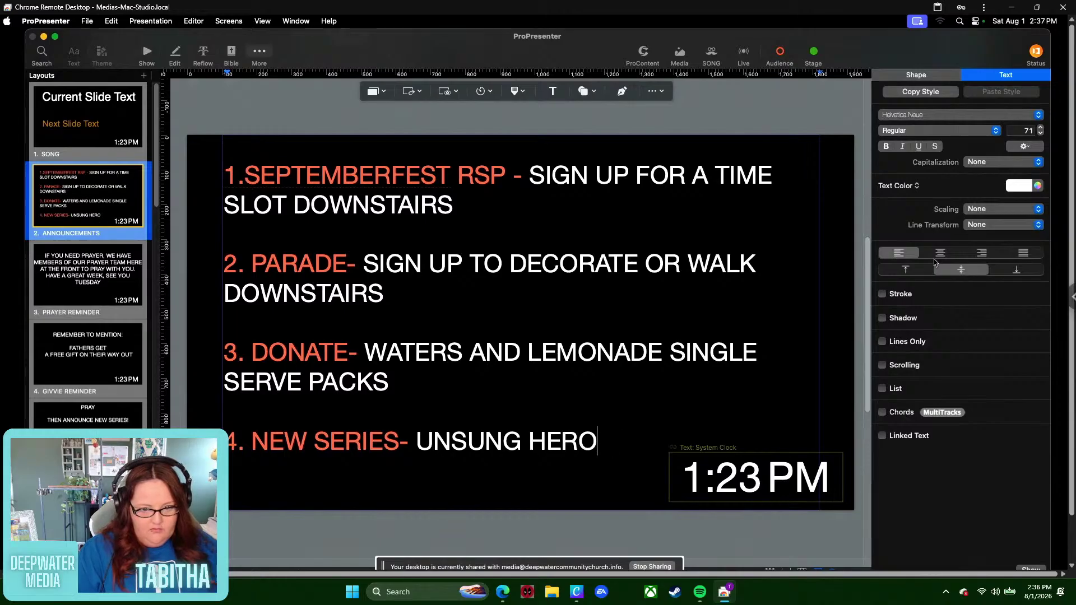
pyautogui.press('BackSpace')
pyautogui.write('ES')
pyautogui.press('BackSpace')
pyautogui.press('BackSpace')
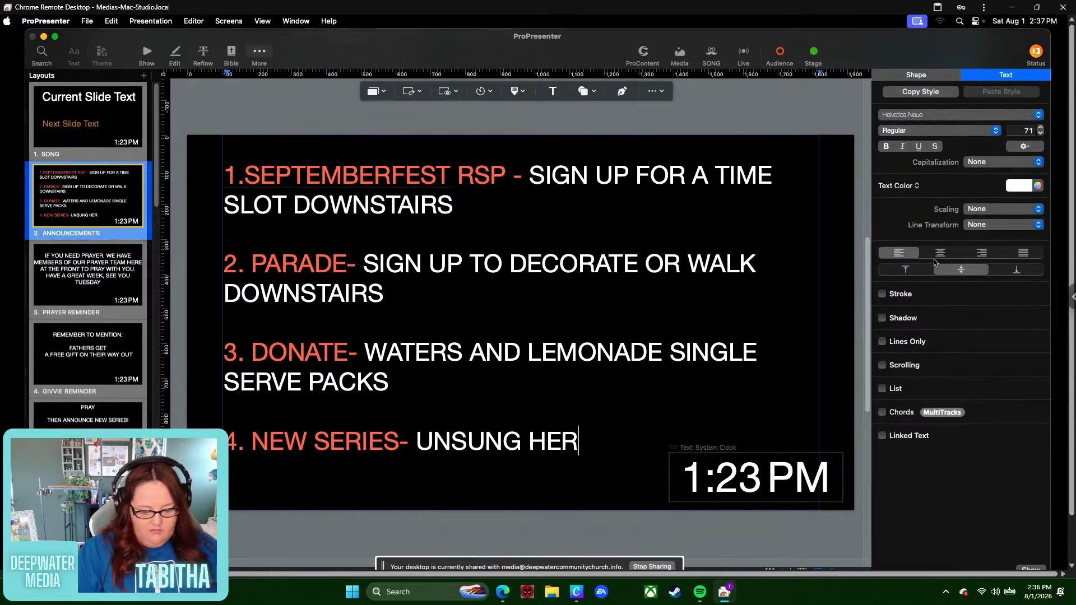
pyautogui.write('OES ')
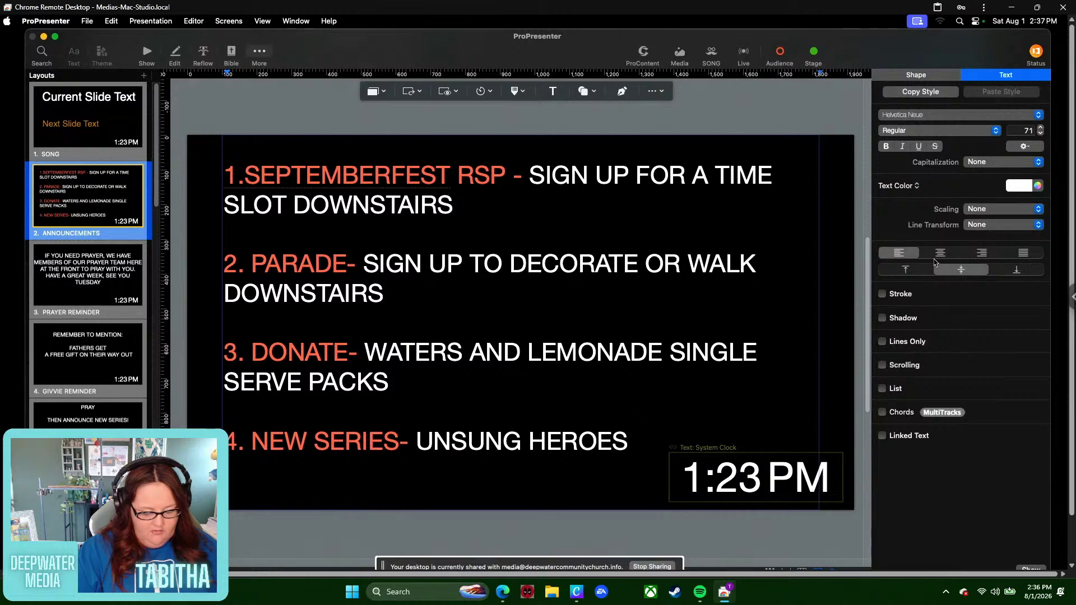
pyautogui.write('STARTS NEXT WEEK')
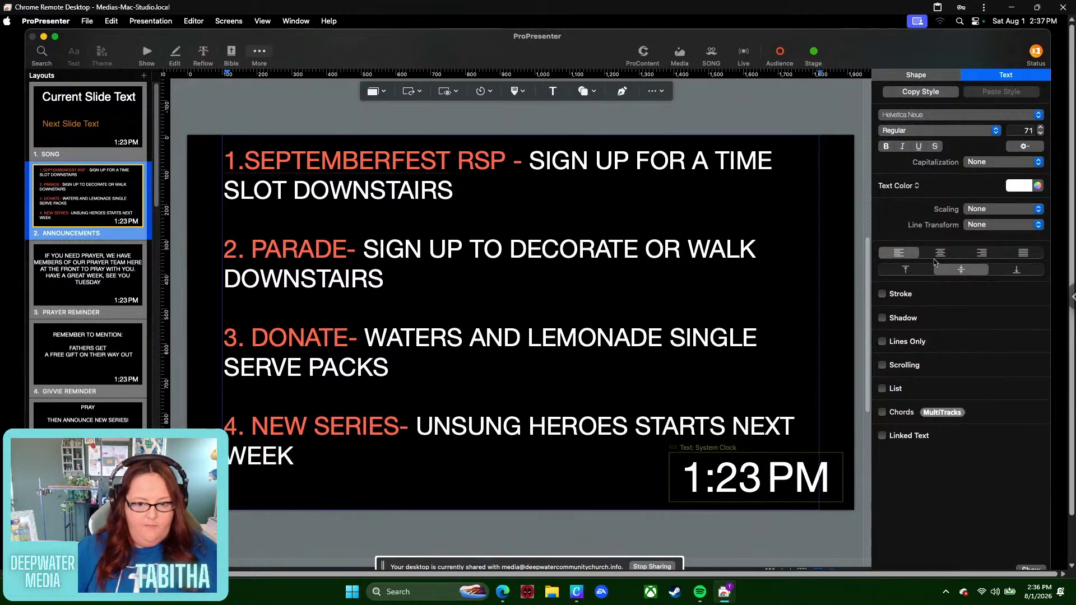
# - Delete the trailing blank line below the fourth announcement item and return to the show view
pyautogui.click(832, 143)
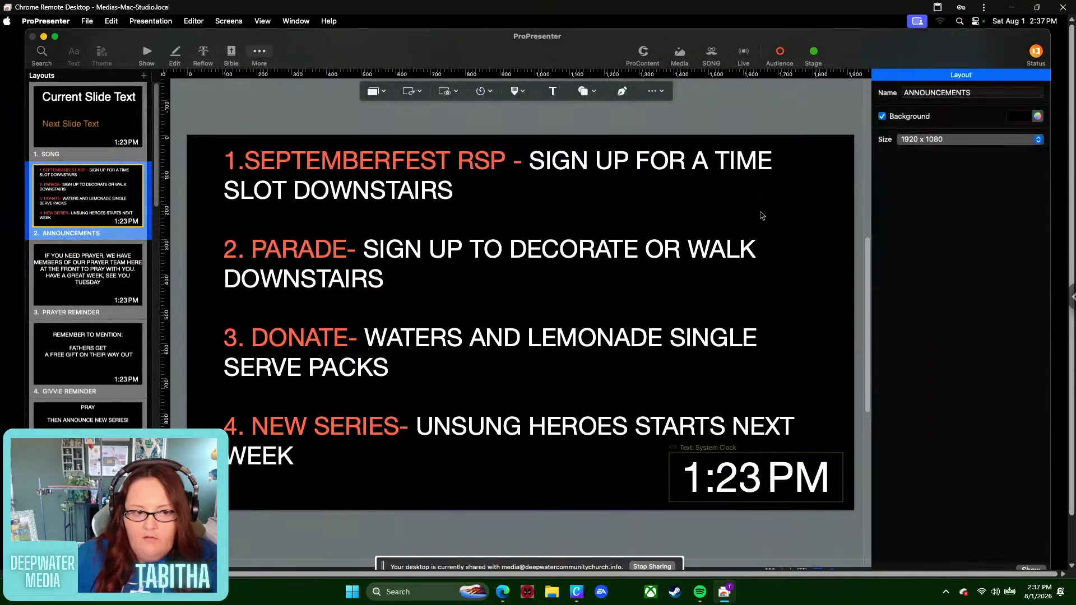
pyautogui.click(708, 224)
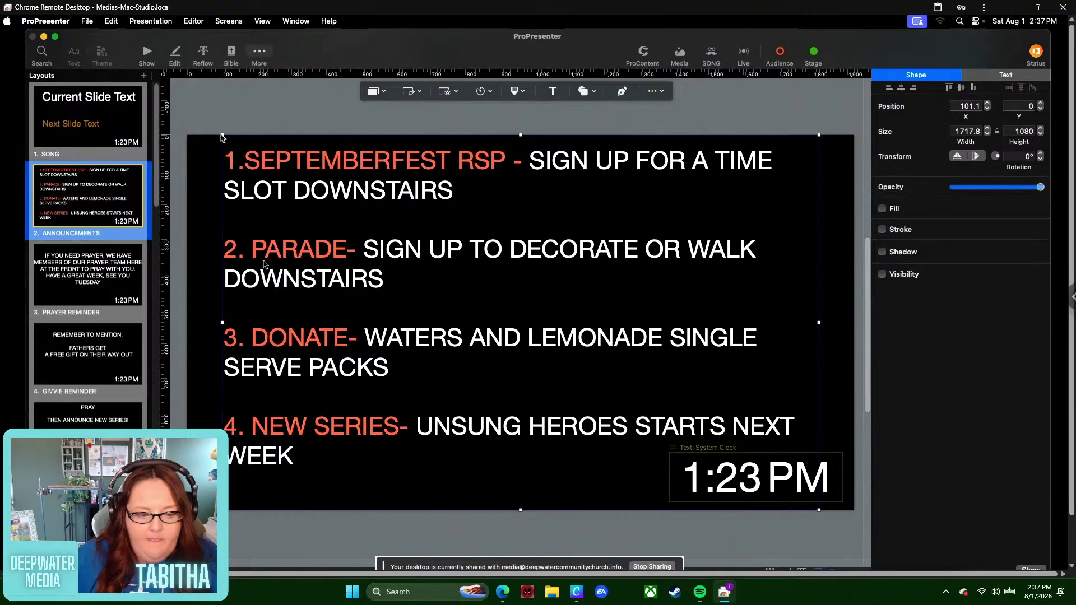
pyautogui.doubleClick(245, 499)
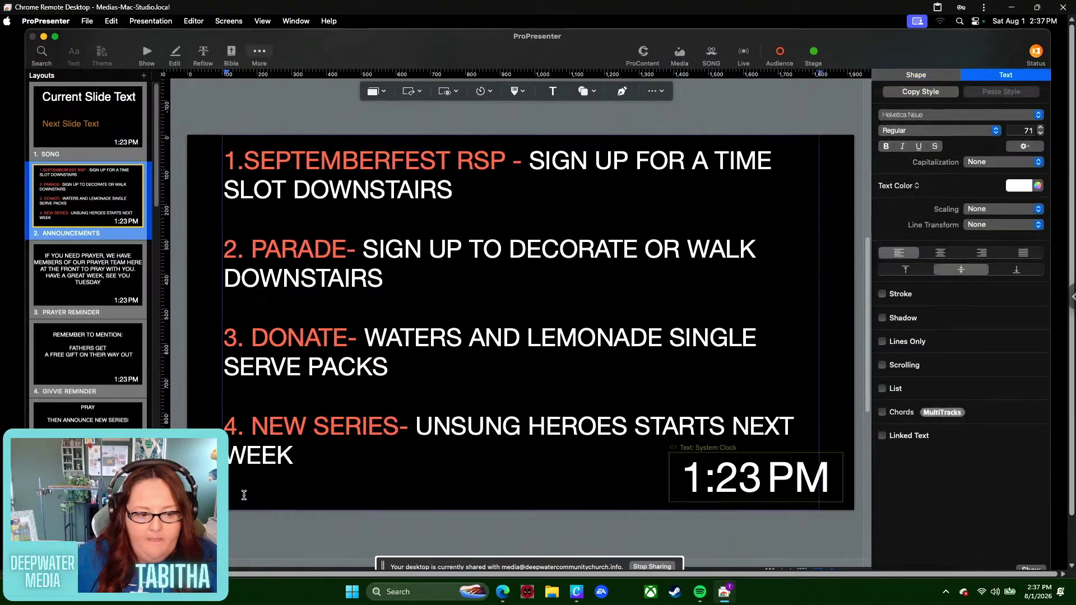
pyautogui.press('BackSpace')
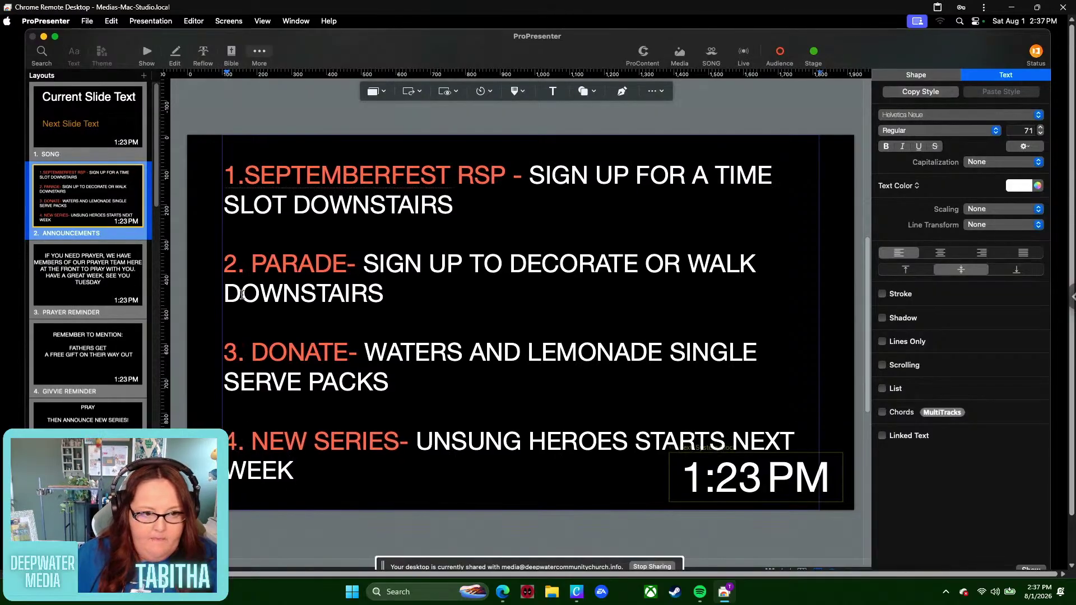
pyautogui.click(279, 117)
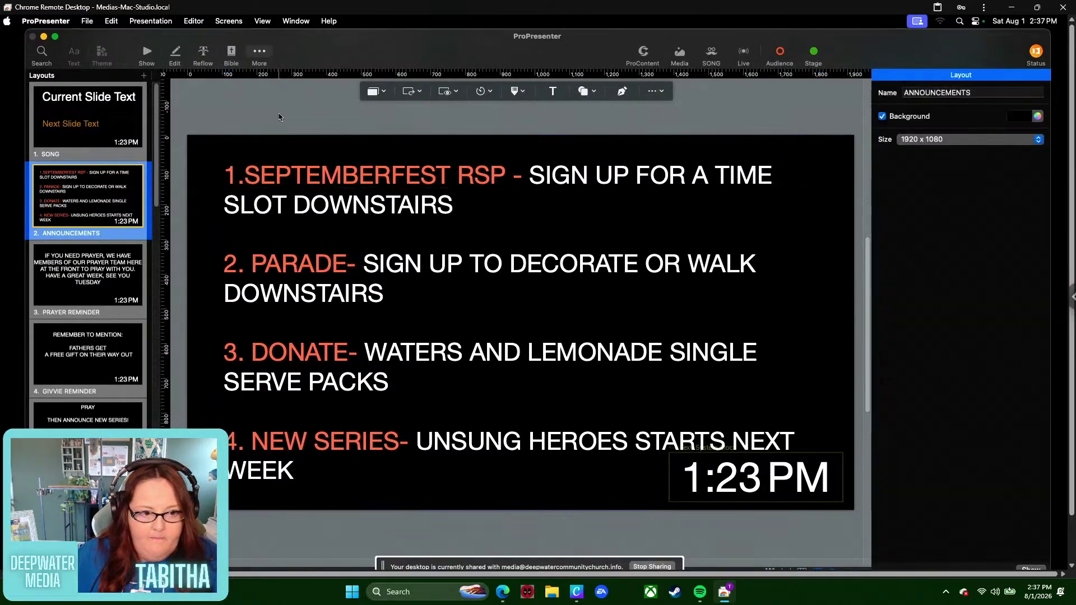
pyautogui.click(147, 52)
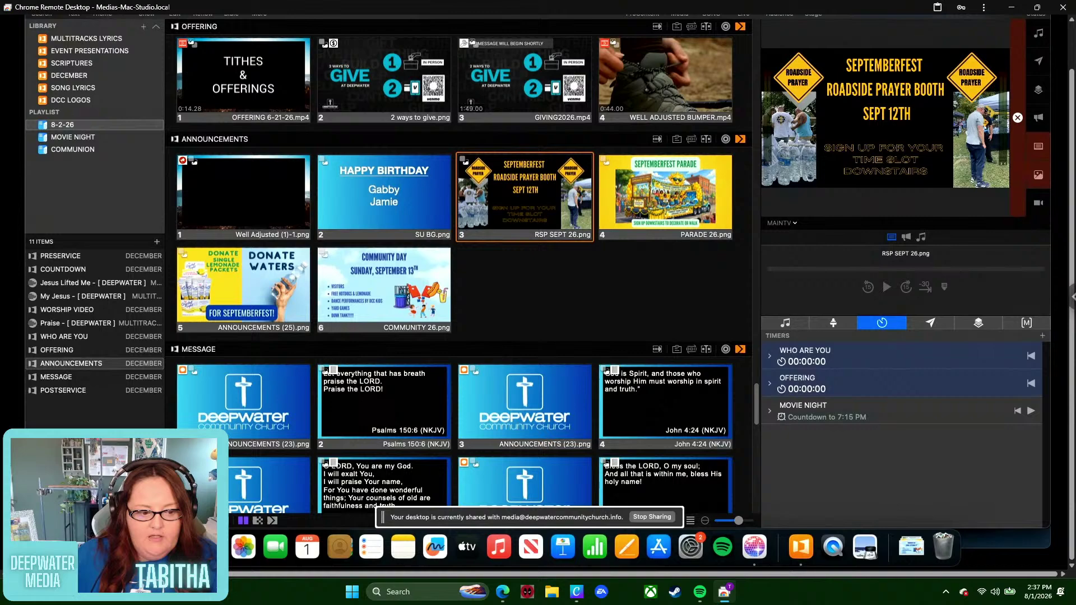
# - Switch to Canva and open the "heroes" design from all projects
pyautogui.click(179, 547)
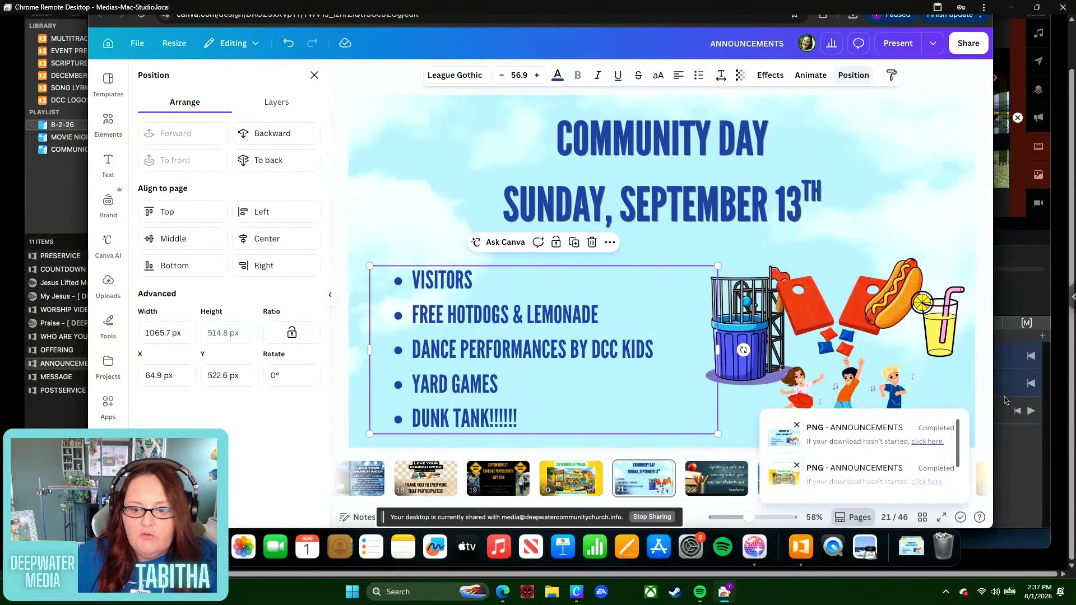
pyautogui.click(109, 122)
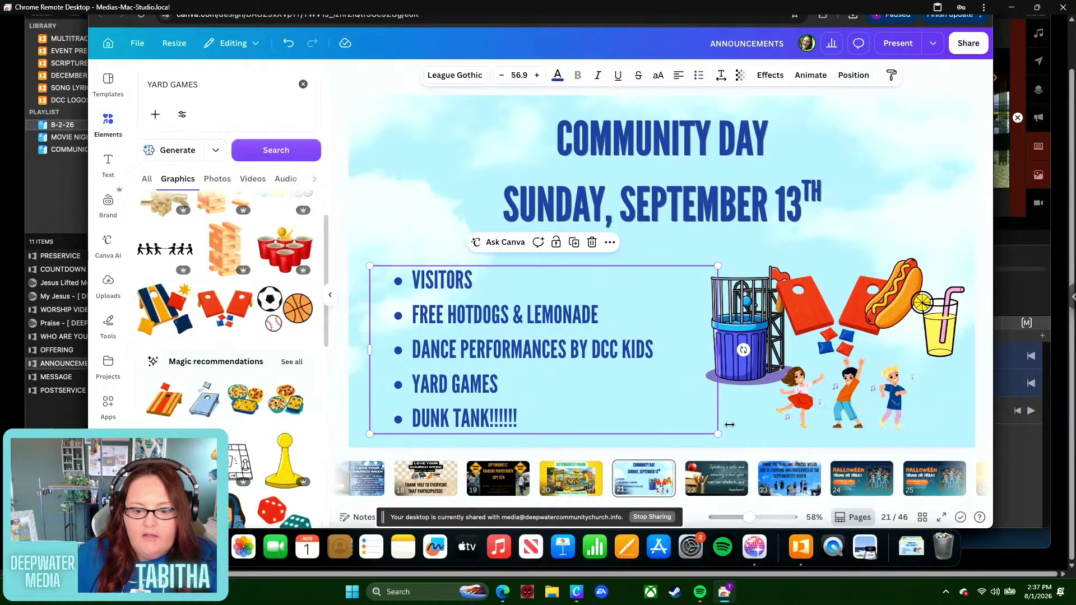
pyautogui.click(137, 44)
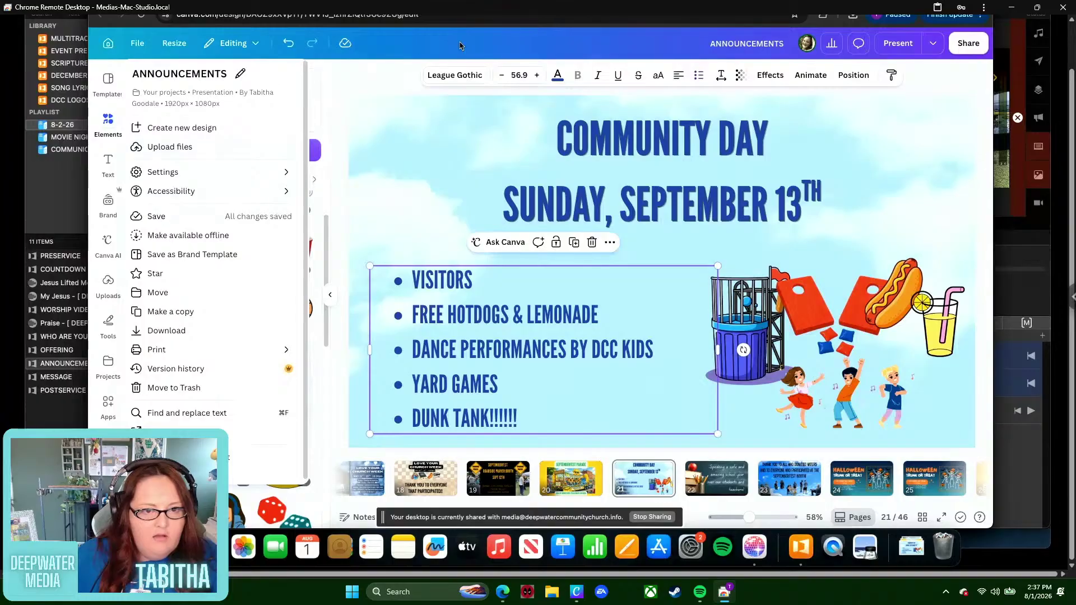
pyautogui.click(112, 58)
pyautogui.click(110, 46)
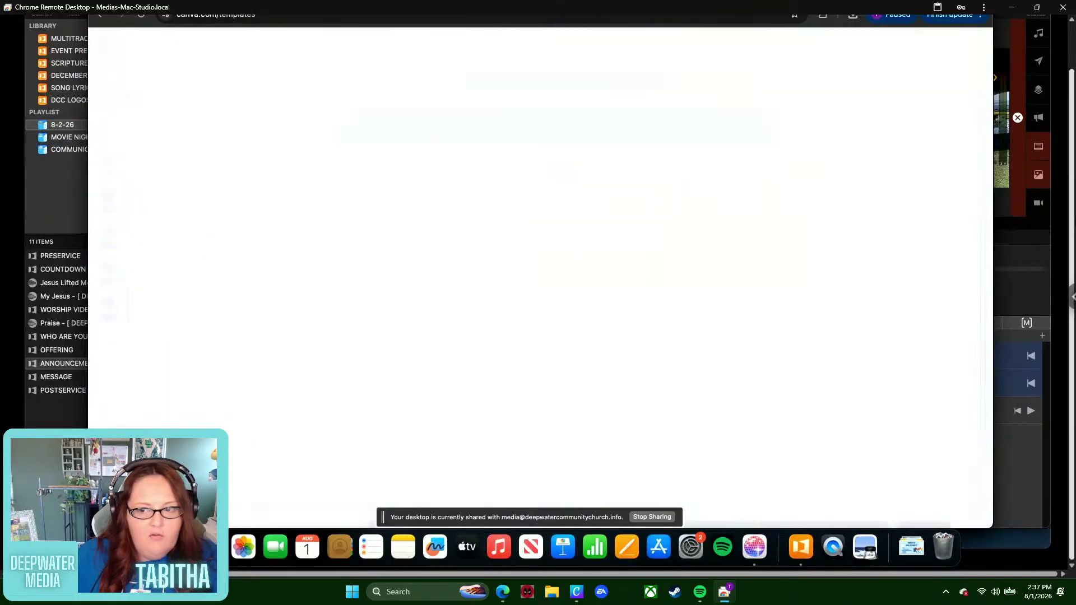
pyautogui.click(108, 163)
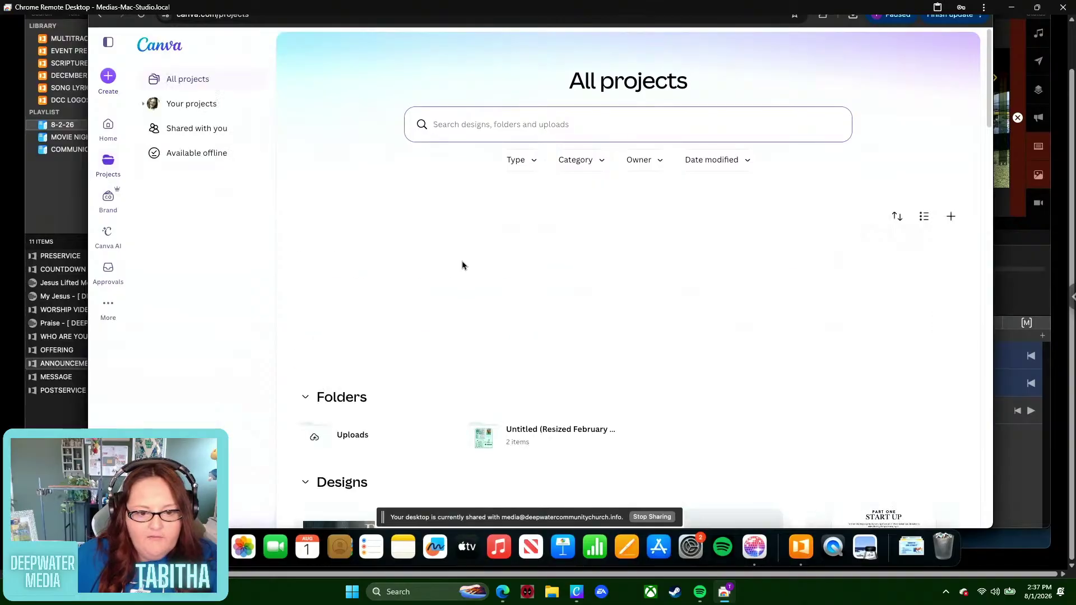
pyautogui.scroll(-2, 429, 374)
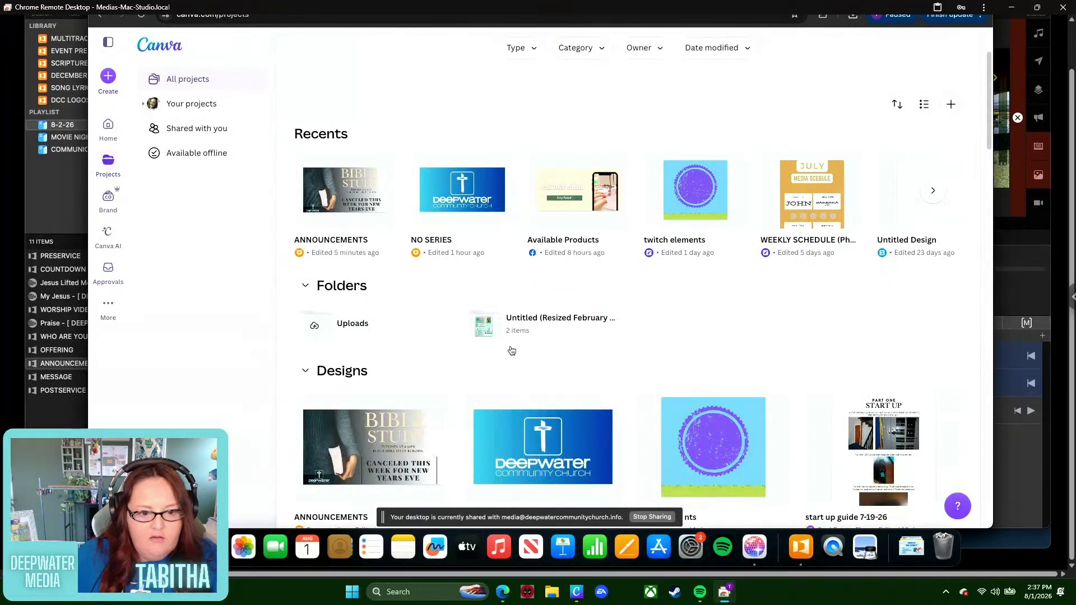
pyautogui.scroll(-5, 512, 350)
pyautogui.click(879, 397)
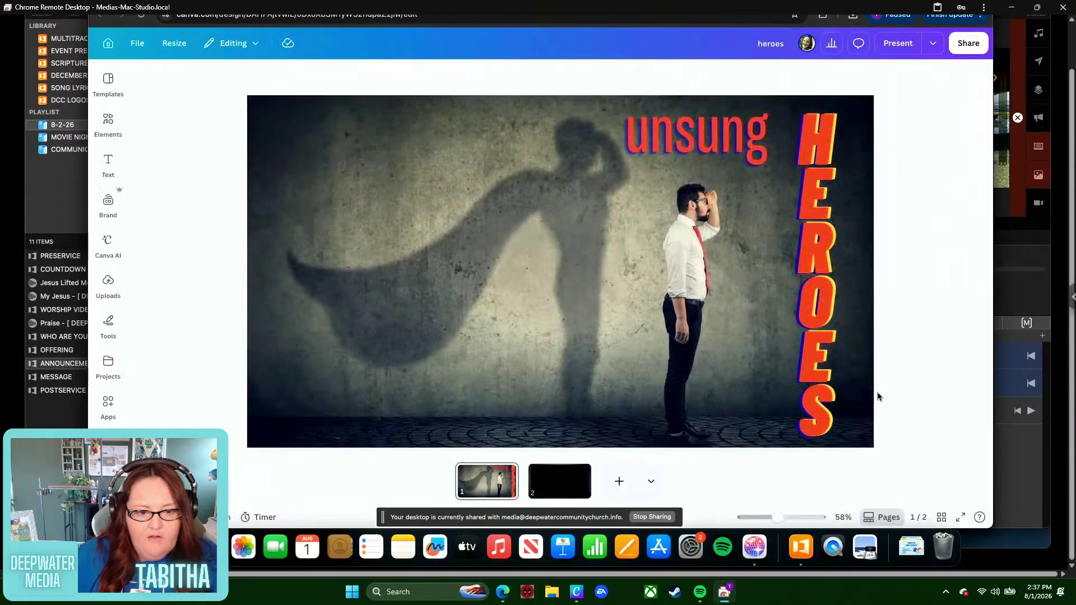
# - Duplicate the Unsung Heroes page and name the first page "PROMO UNSUNG"
pyautogui.click(506, 475)
pyautogui.click(548, 261)
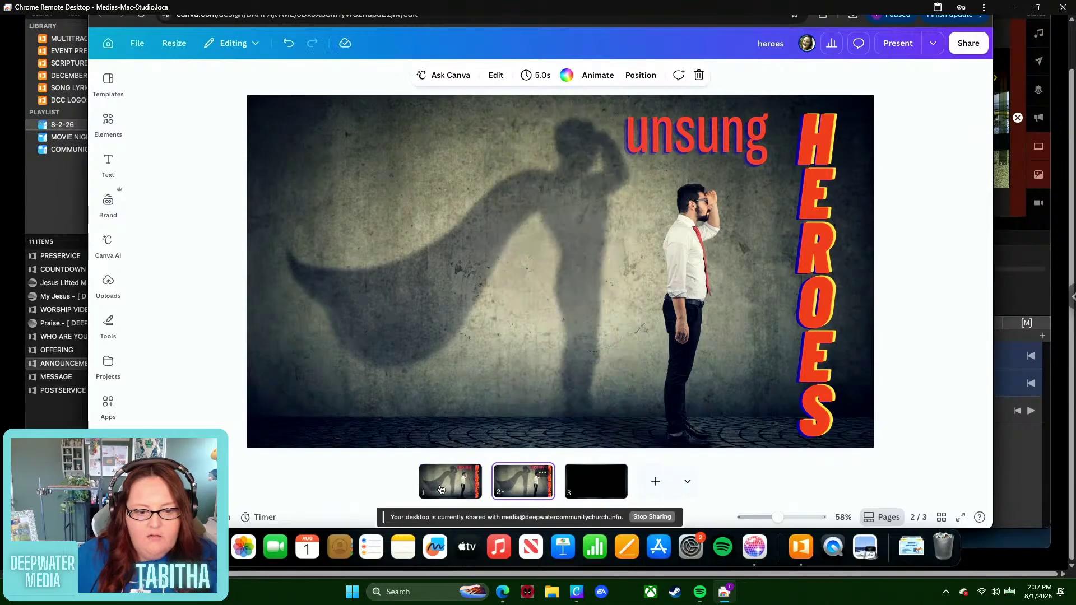
pyautogui.click(440, 489)
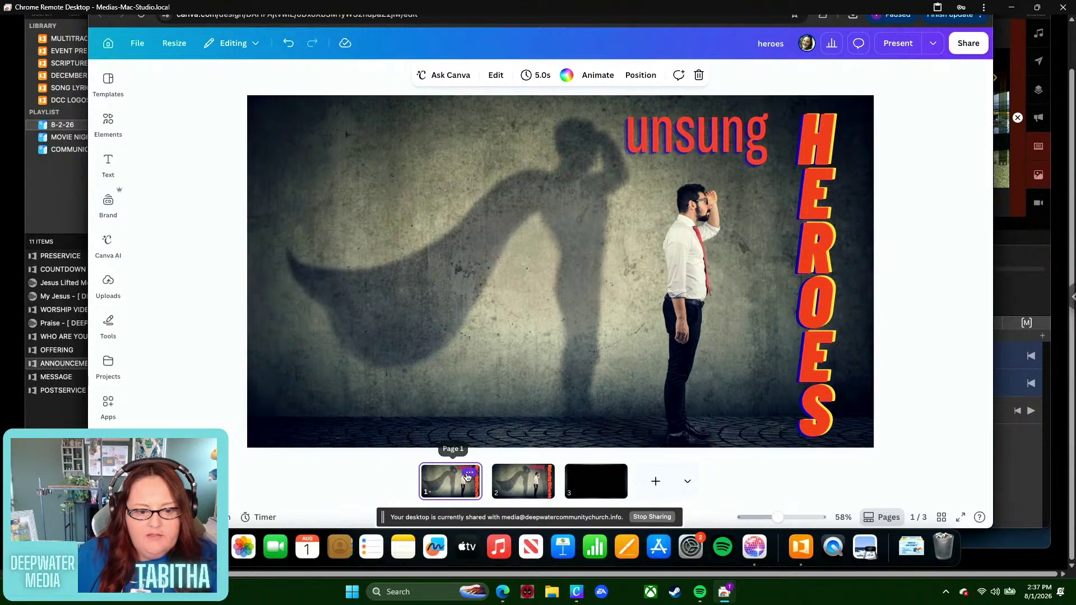
pyautogui.click(469, 473)
pyautogui.click(493, 129)
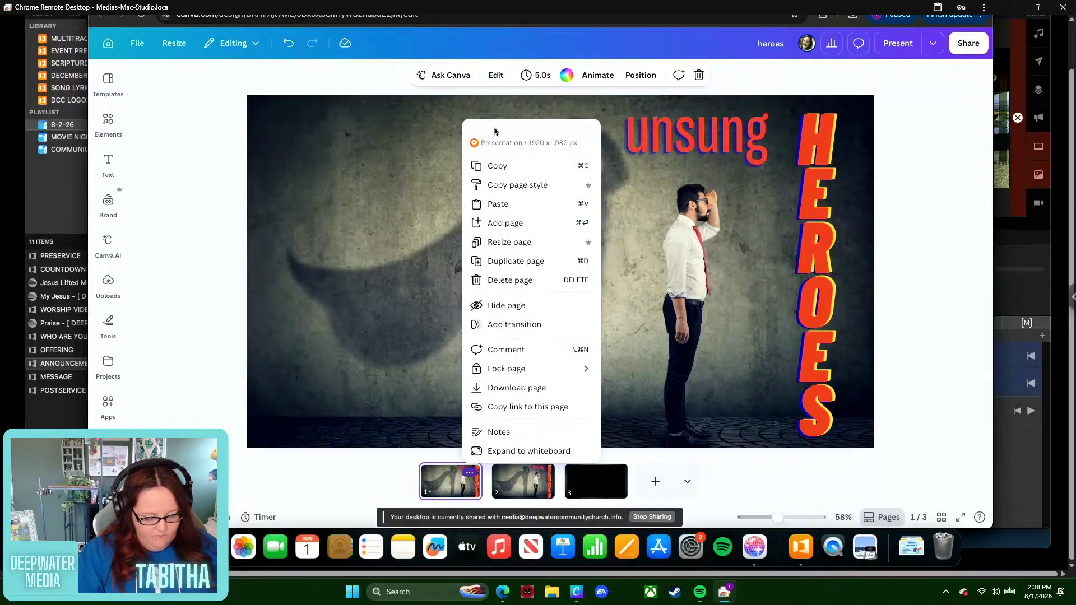
pyautogui.write('PROMO')
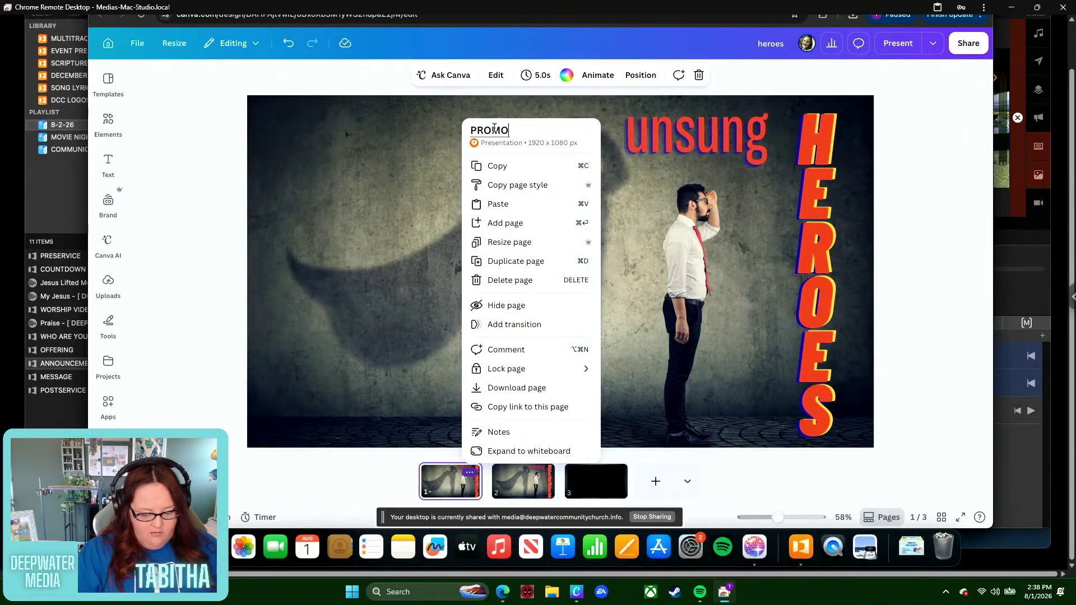
pyautogui.write(' UNSUNG')
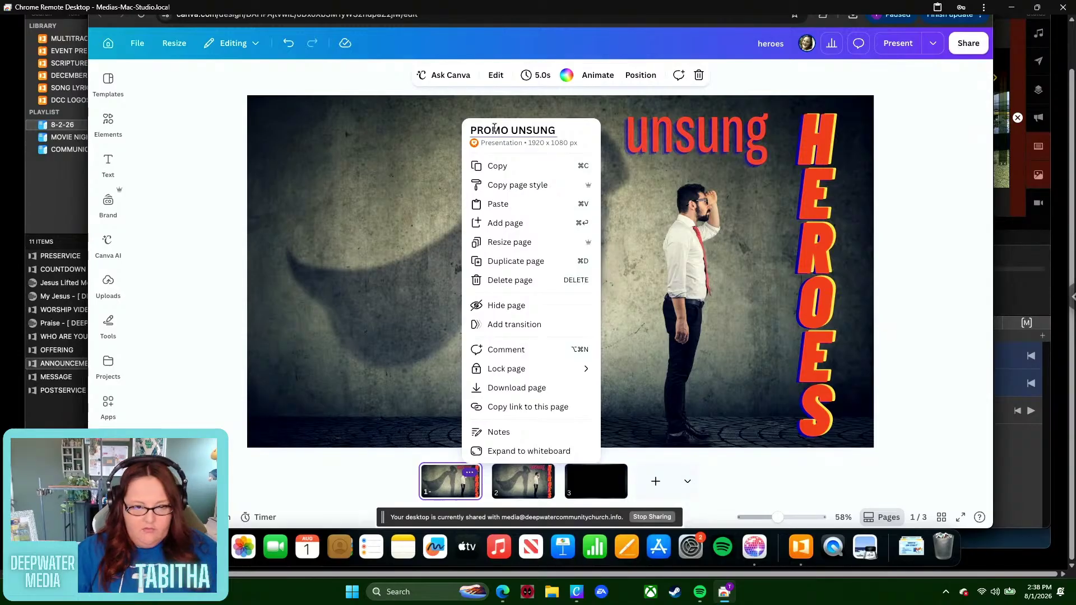
pyautogui.press('Return')
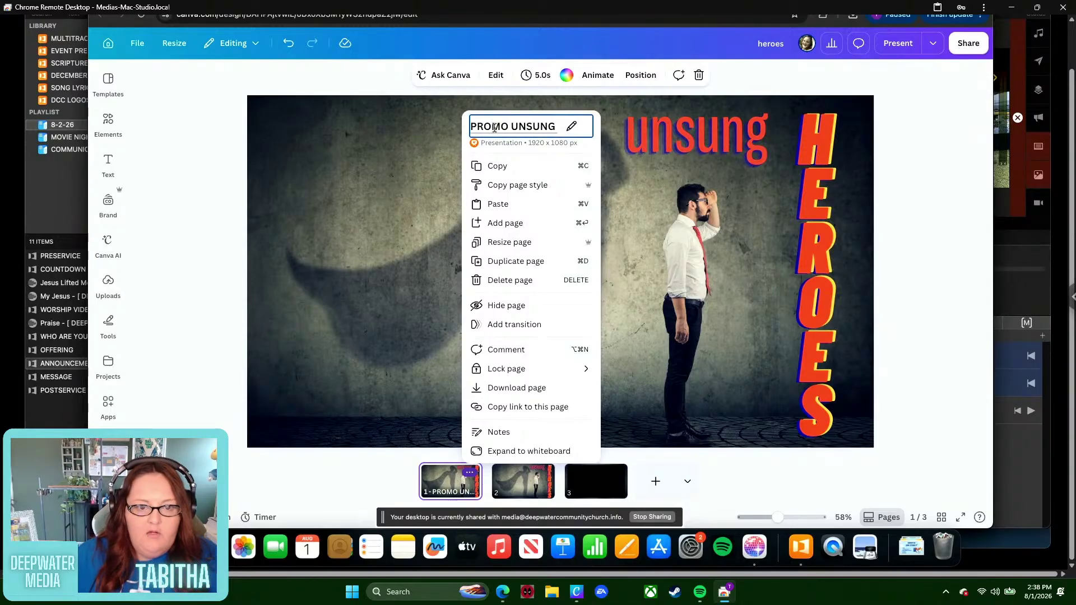
pyautogui.click(911, 317)
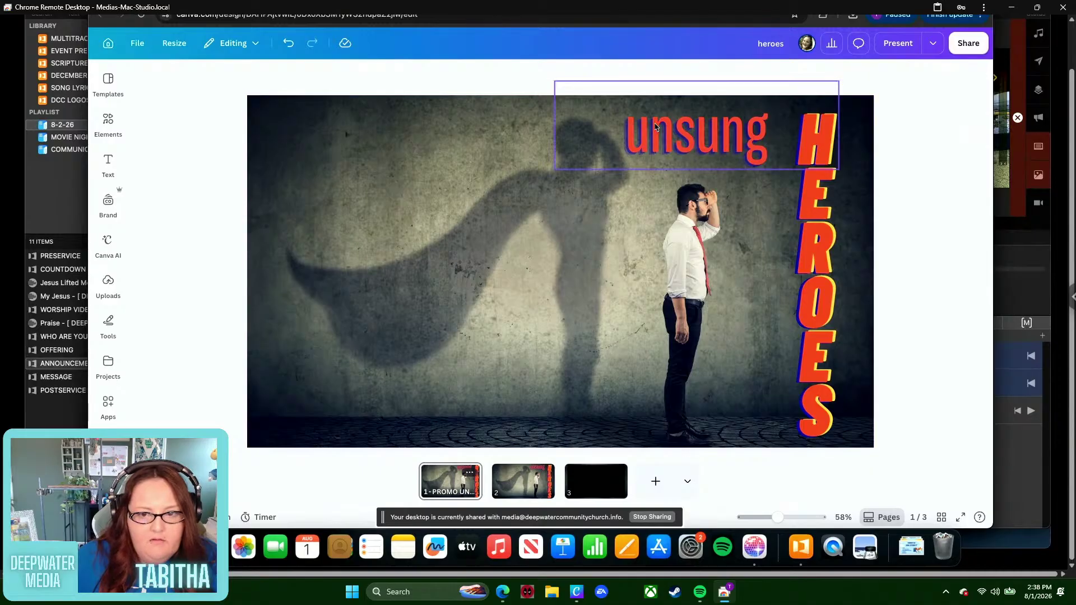
# - Duplicate the "unsung" title and place the copy in the lower-left area of the page
pyautogui.click(656, 126)
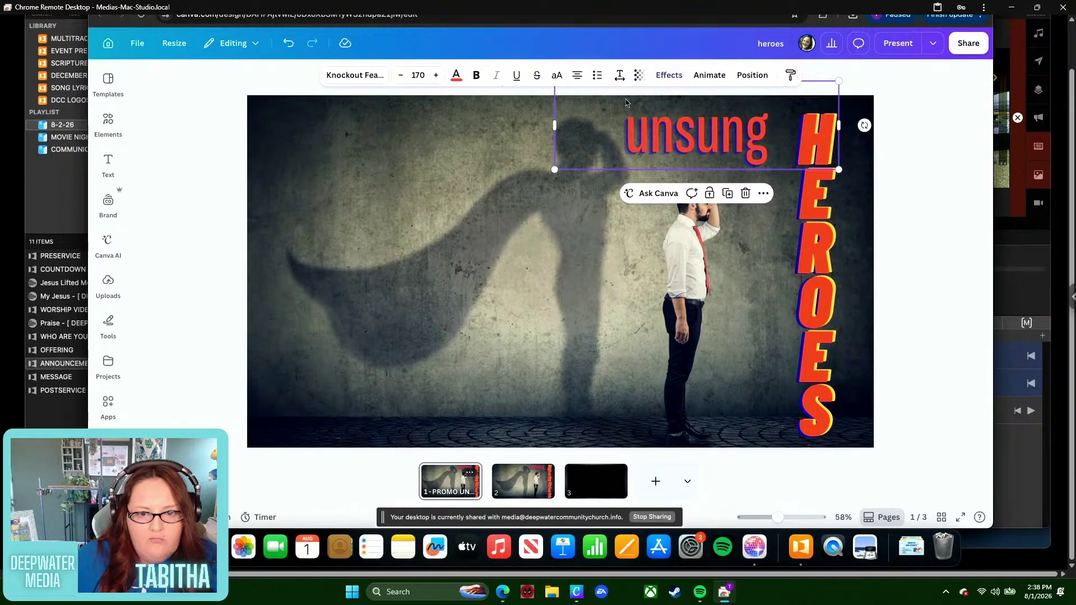
pyautogui.click(733, 201)
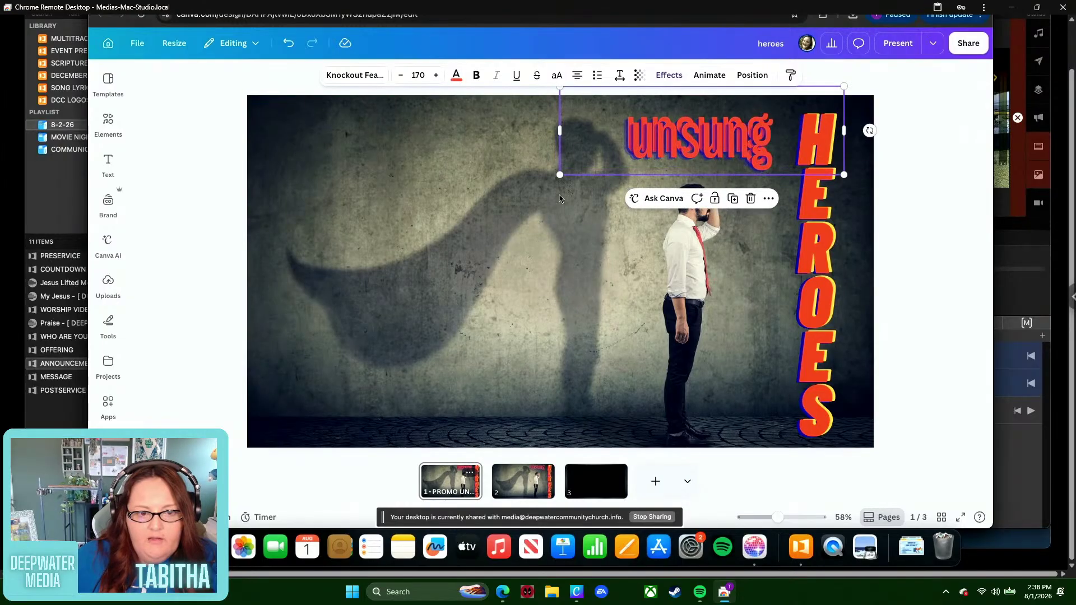
pyautogui.moveTo(714, 157); pyautogui.dragTo(415, 418)
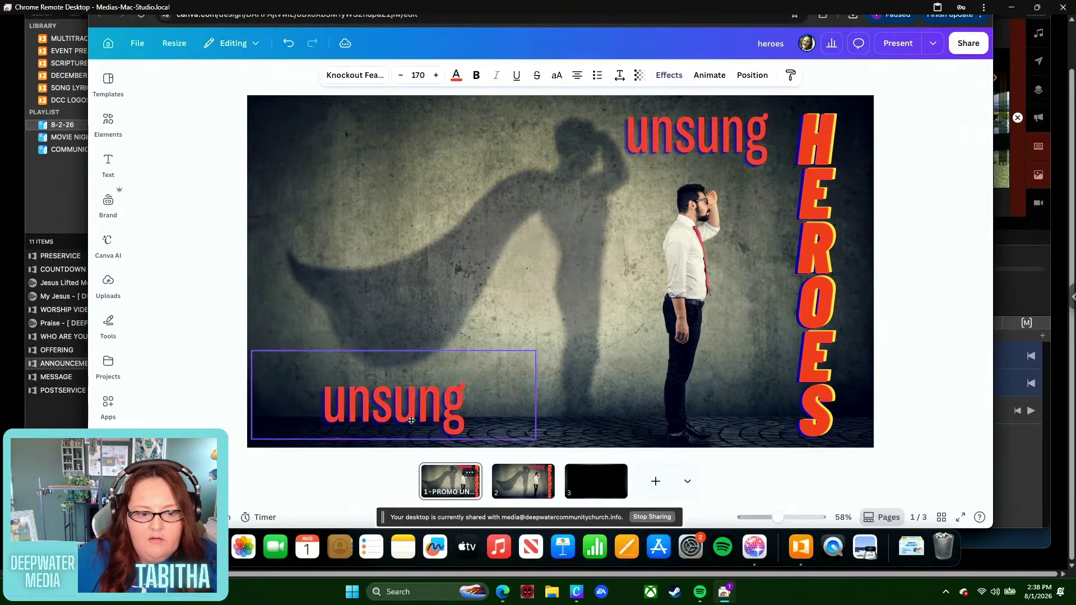
# - Change the copied title to "NEW SERIES" and shrink it to font size 87.2
pyautogui.doubleClick(415, 418)
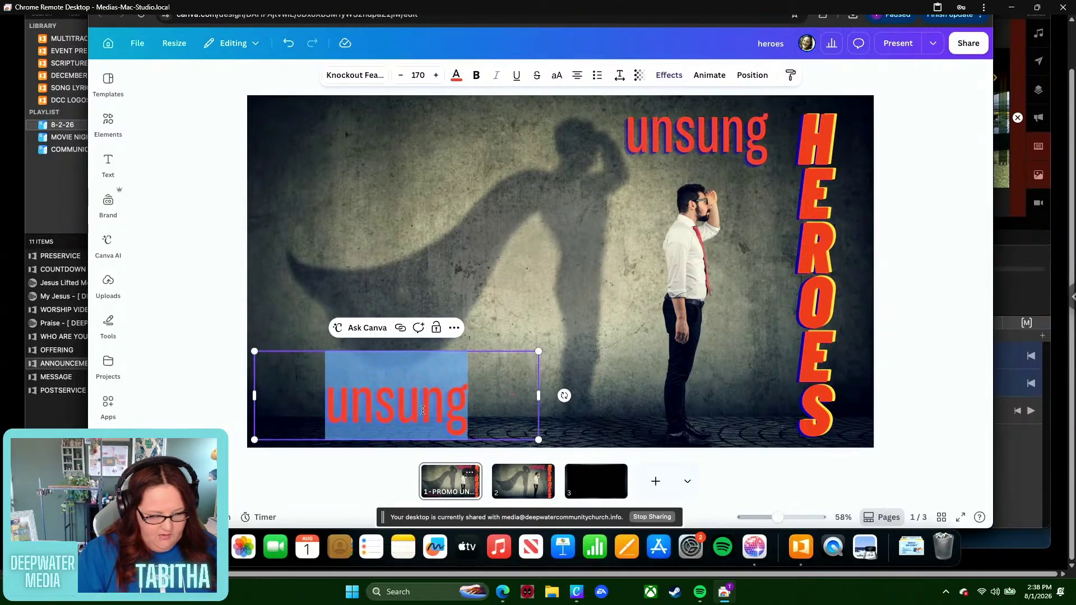
pyautogui.write('NEW SERIES')
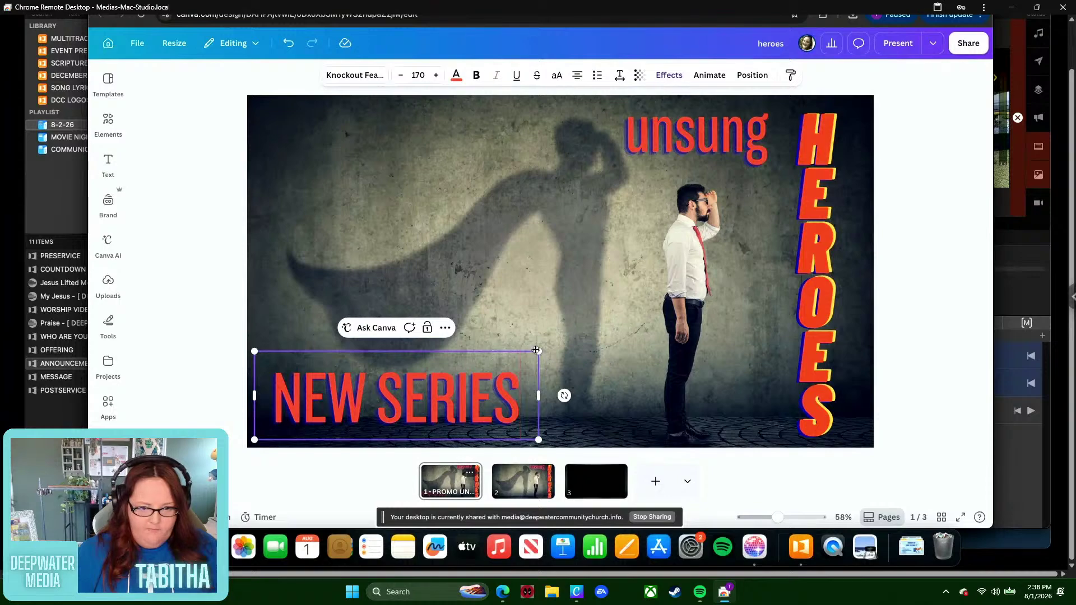
pyautogui.moveTo(539, 350); pyautogui.dragTo(401, 395)
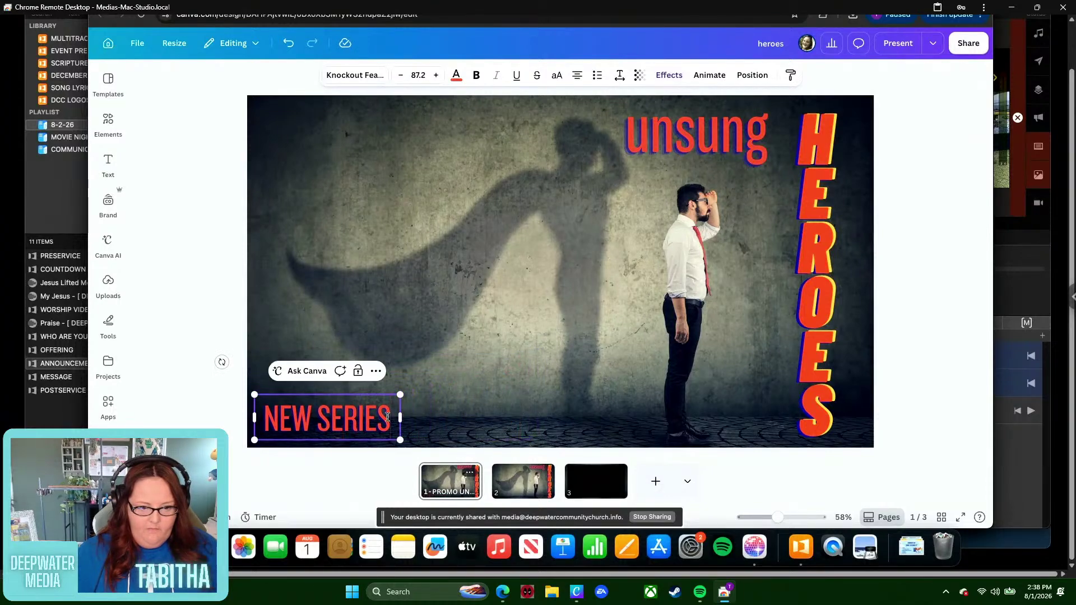
# - Add the line "STARTING AUG 9TH" below "NEW SERIES", widen the text box to fit two lines and move it to the page's upper-left corner
pyautogui.press('Return')
pyautogui.write('STARTING')
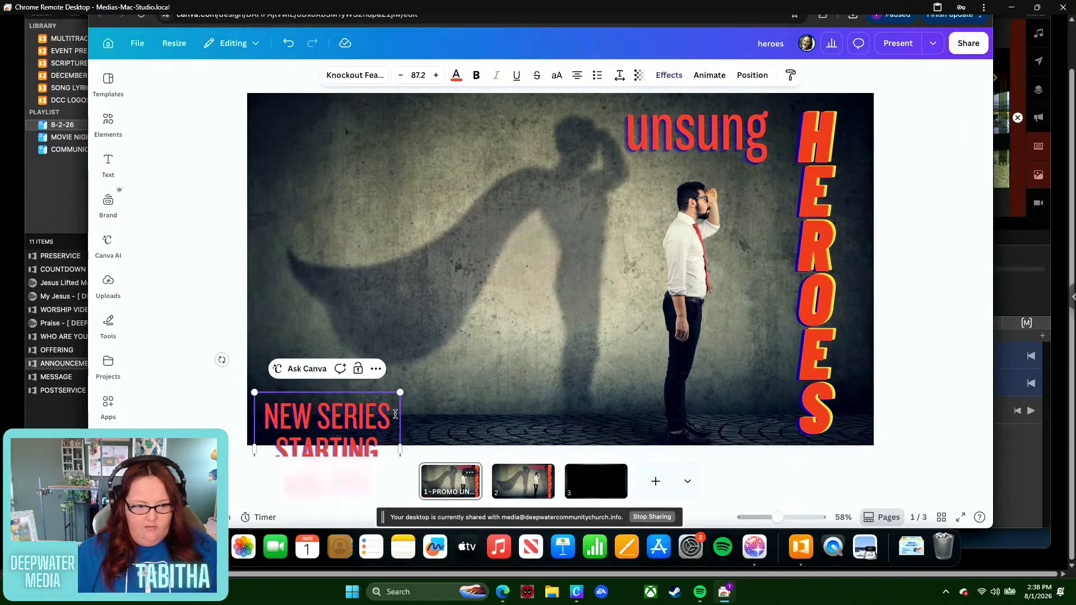
pyautogui.click(414, 415)
pyautogui.click(357, 409)
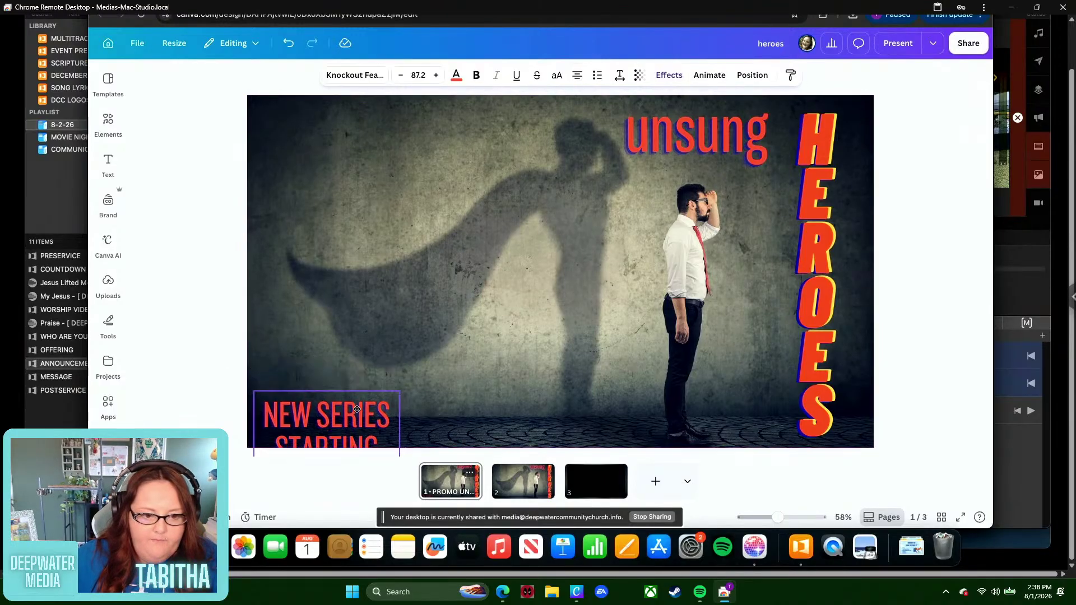
pyautogui.moveTo(357, 409); pyautogui.dragTo(364, 368)
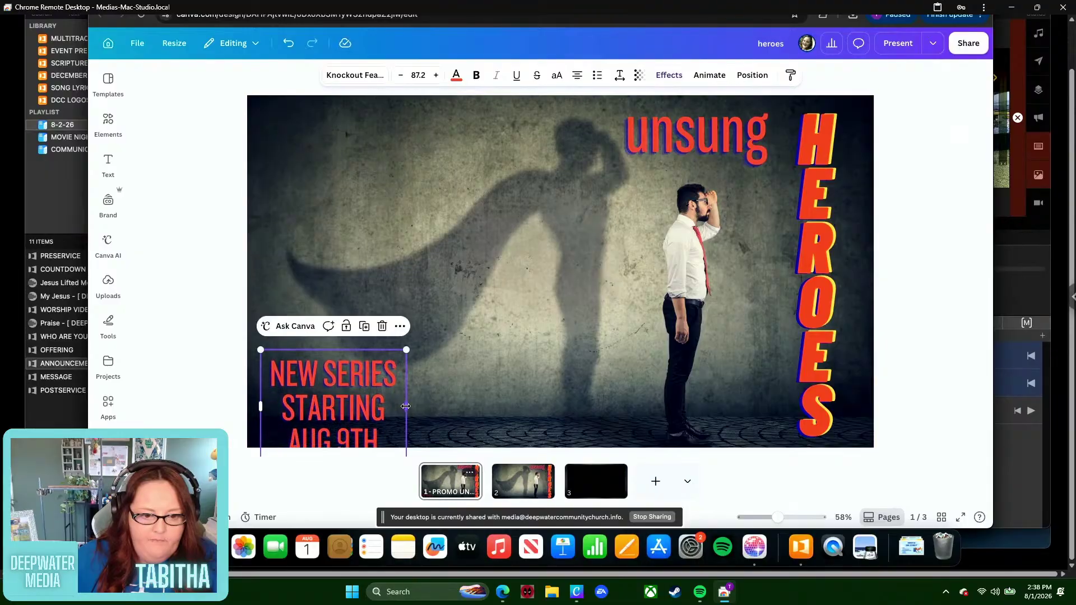
pyautogui.moveTo(406, 406); pyautogui.dragTo(541, 386)
pyautogui.moveTo(447, 390); pyautogui.dragTo(389, 154)
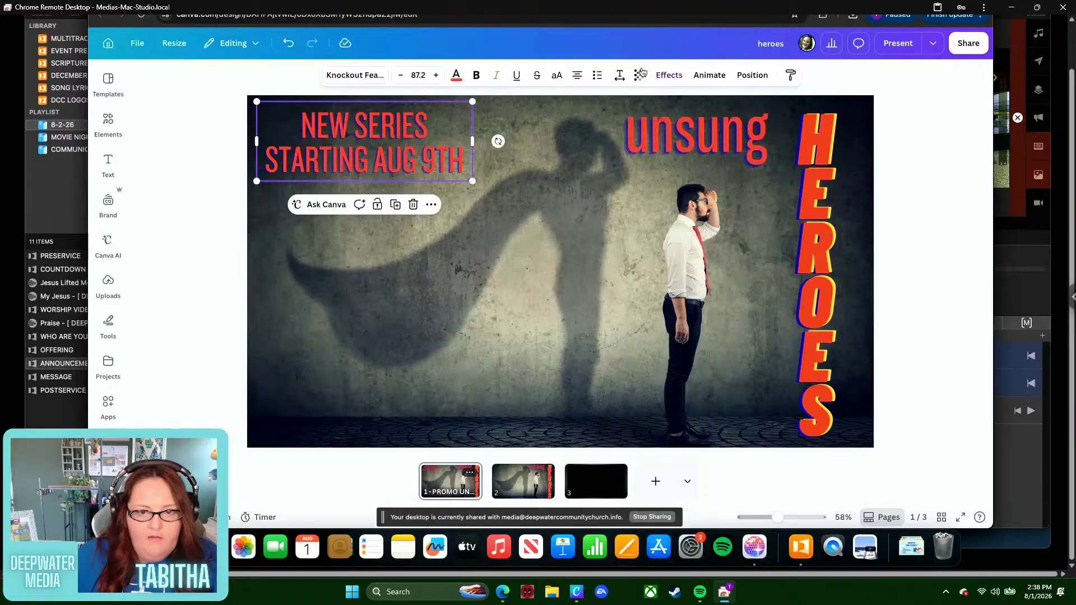
pyautogui.click(667, 75)
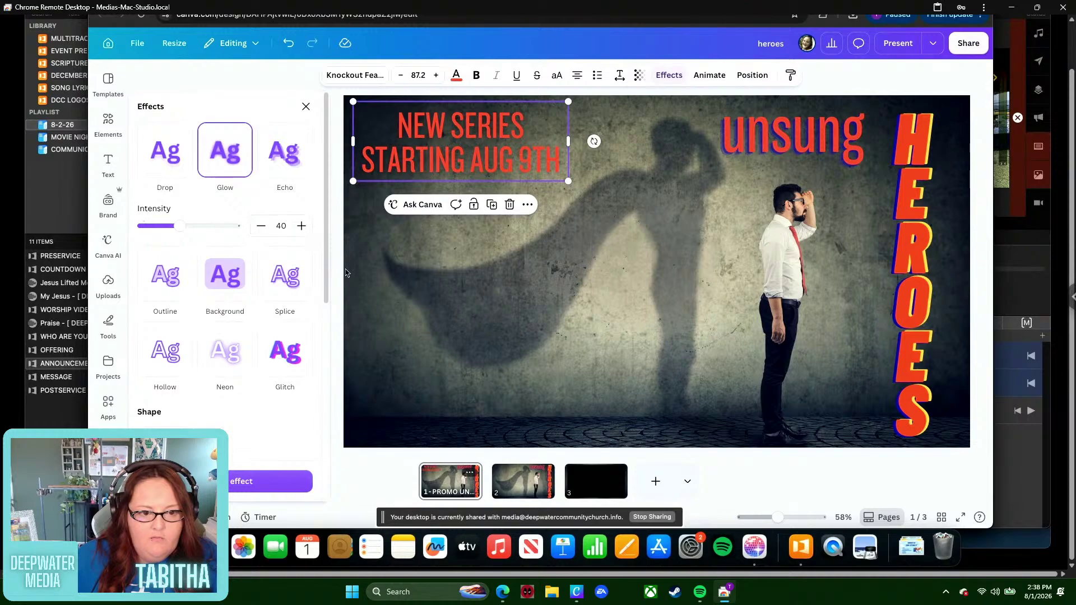
pyautogui.click(338, 307)
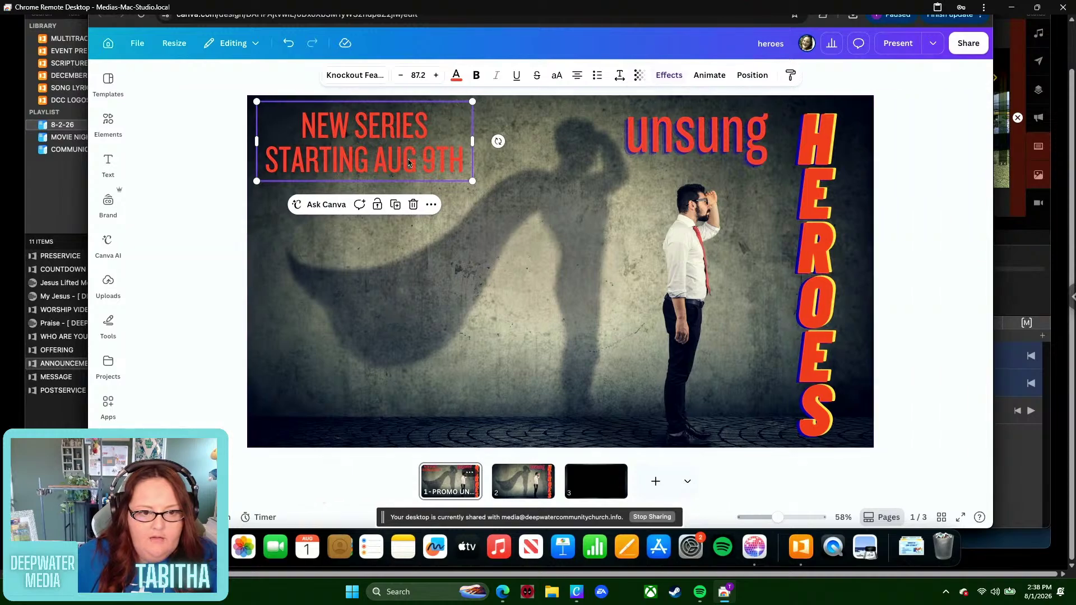
pyautogui.click(108, 125)
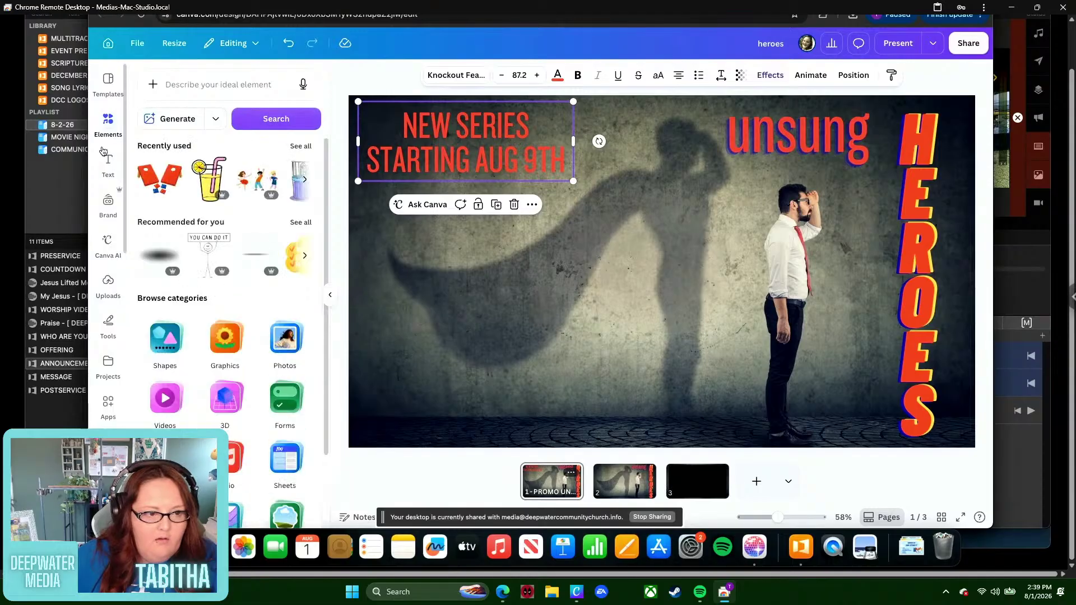
pyautogui.click(104, 161)
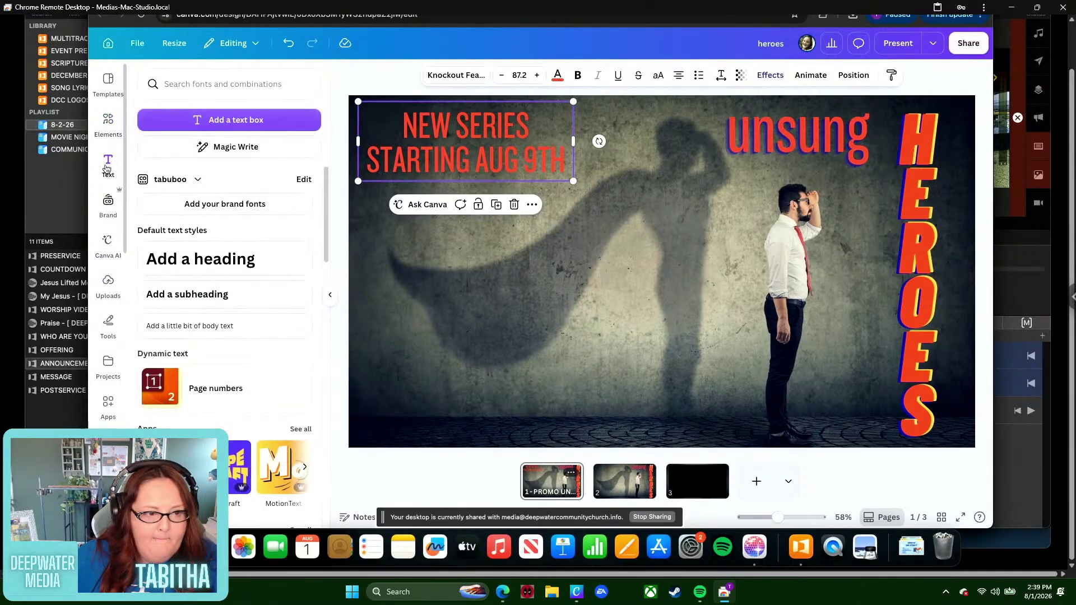
# - Insert the white Deepwater Community Church logo from the LOGOS uploads folder and shrink it to about a third of its size
pyautogui.click(108, 284)
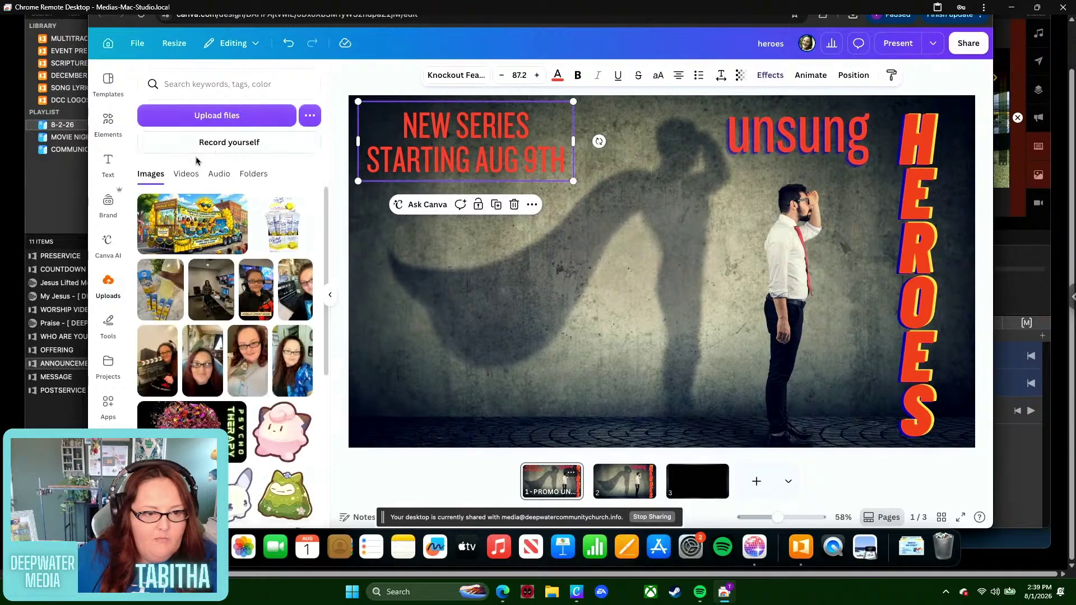
pyautogui.click(252, 175)
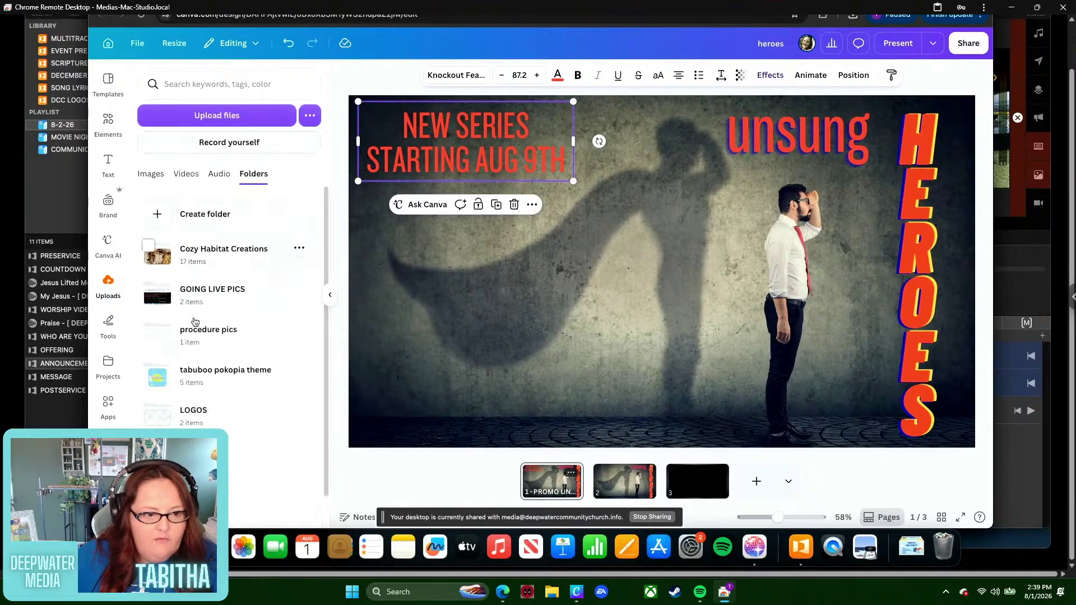
pyautogui.click(216, 405)
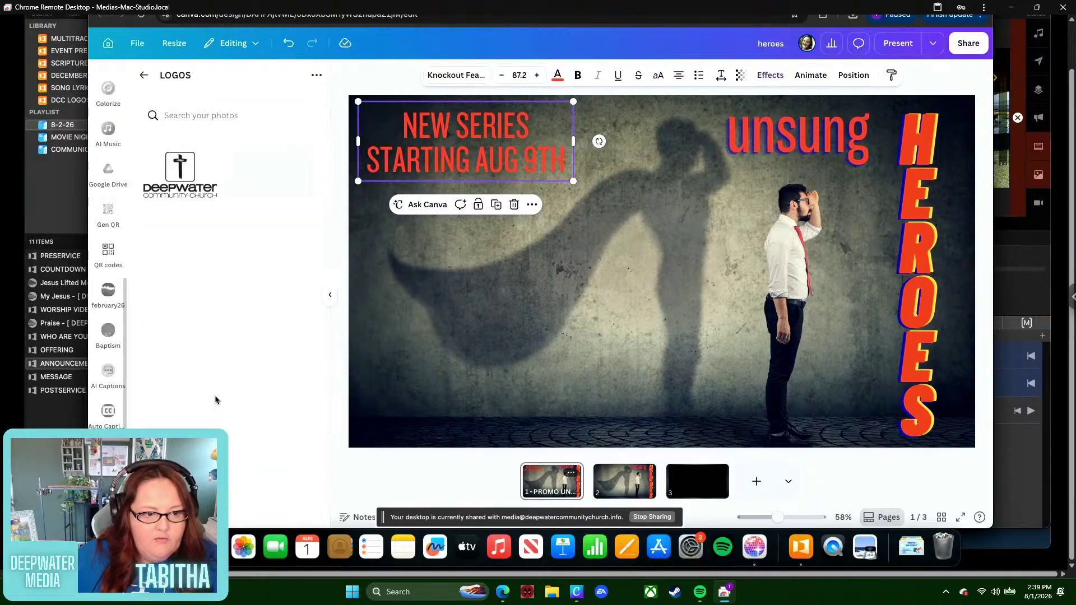
pyautogui.click(248, 197)
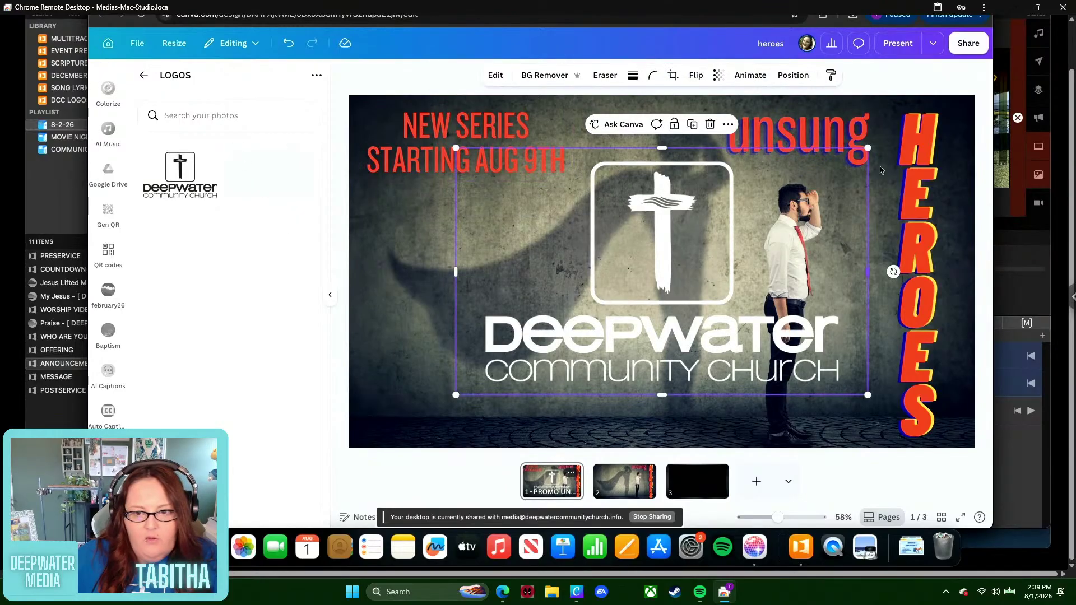
pyautogui.moveTo(870, 150); pyautogui.dragTo(611, 302)
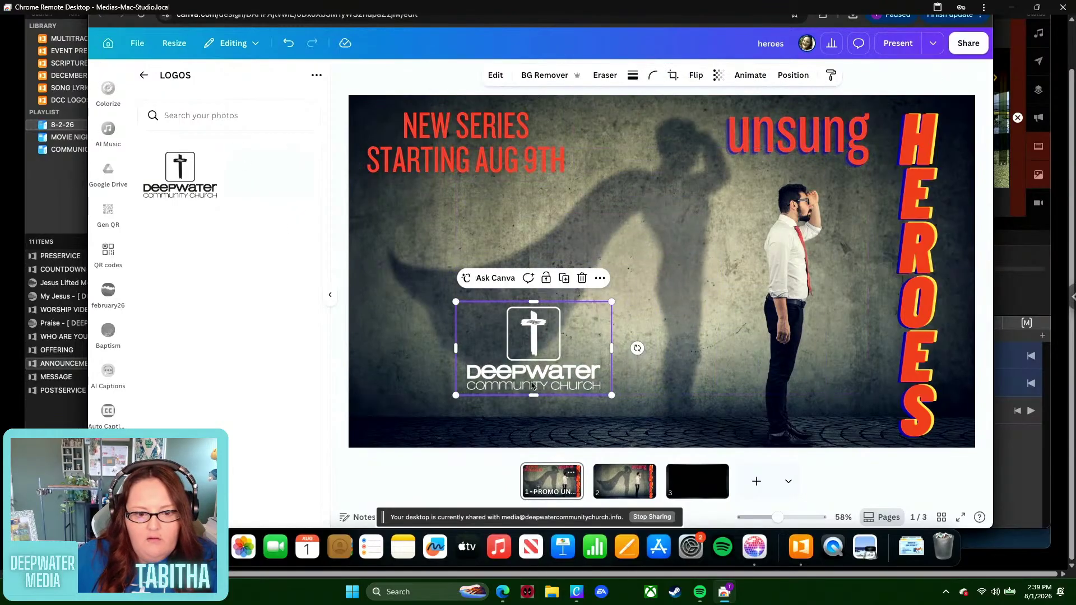
# - Crop the logo to only the framed cross, cutting off the church name and the empty margins on both sides
pyautogui.moveTo(532, 399); pyautogui.dragTo(538, 367)
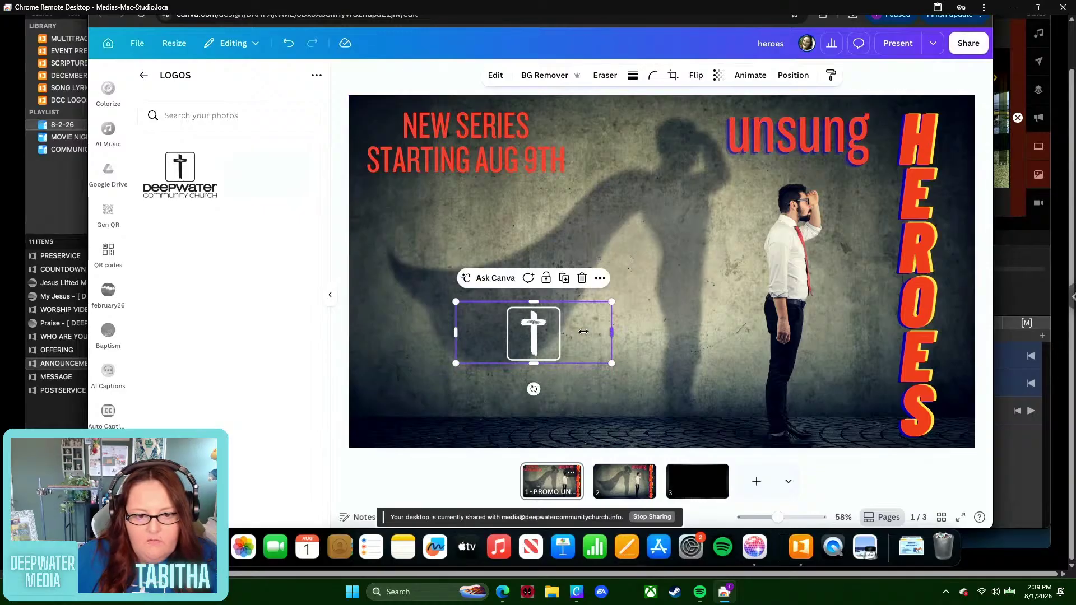
pyautogui.moveTo(612, 332); pyautogui.dragTo(565, 331)
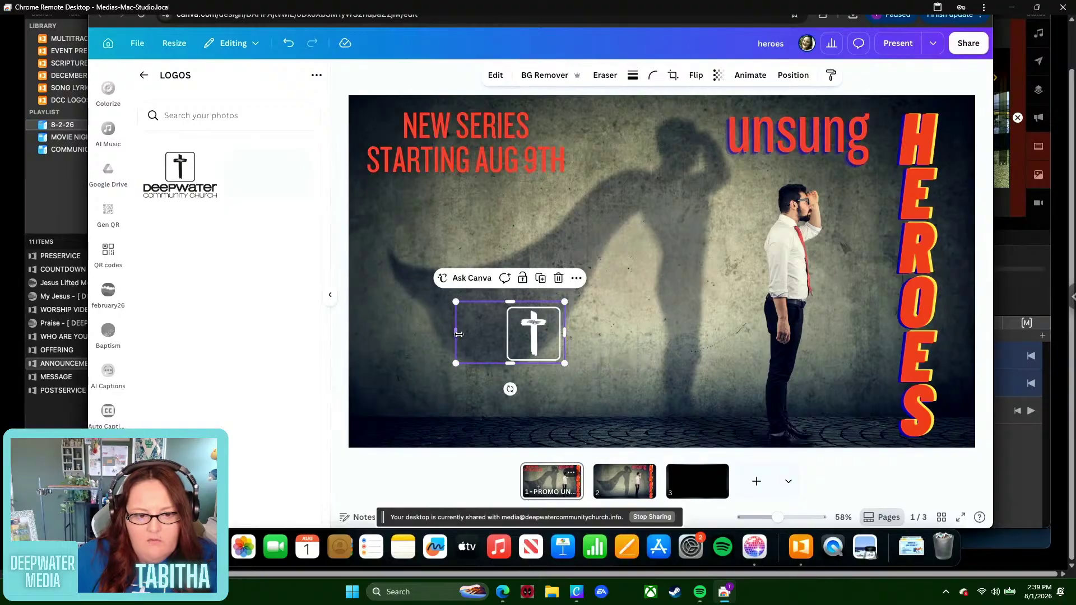
pyautogui.moveTo(458, 334); pyautogui.dragTo(503, 332)
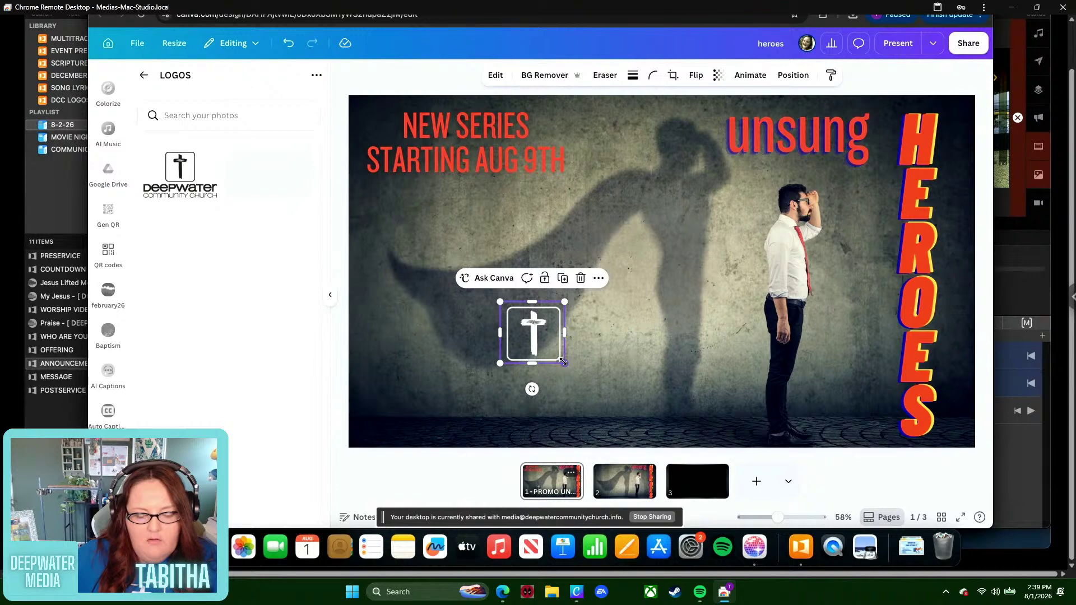
# - Move the cropped cross emblem into the page's lower-left corner and resize it to a small square
pyautogui.moveTo(565, 364); pyautogui.dragTo(592, 389)
pyautogui.moveTo(545, 346); pyautogui.dragTo(402, 398)
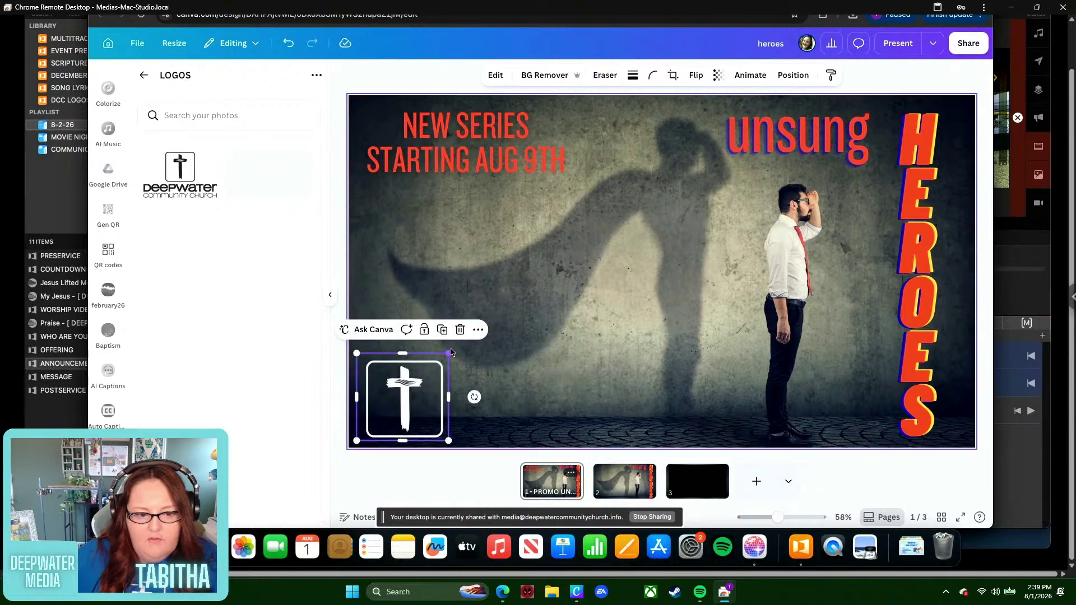
pyautogui.moveTo(449, 353); pyautogui.dragTo(392, 416)
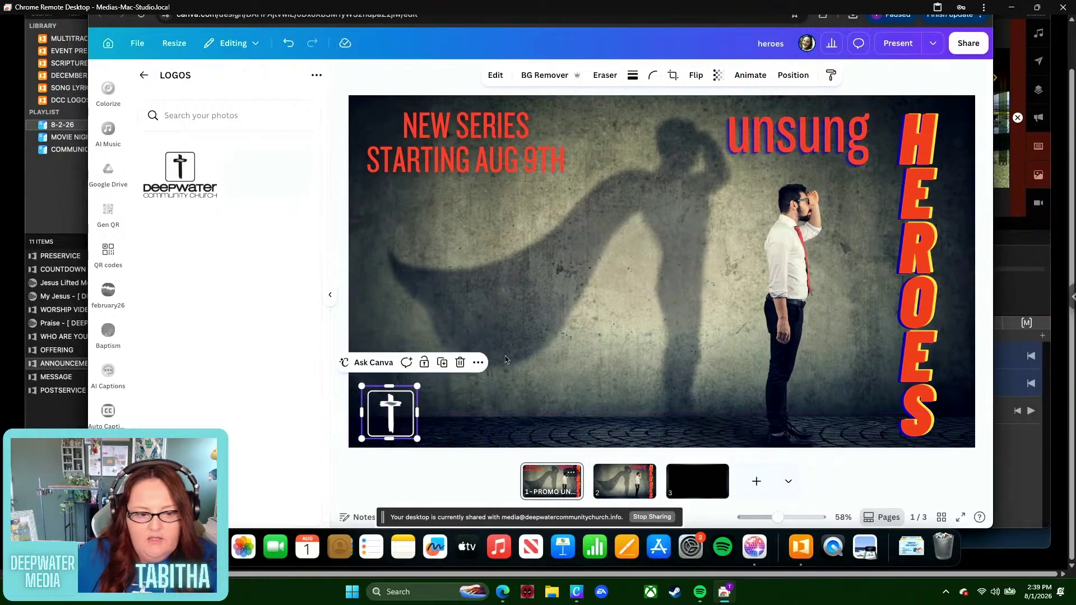
pyautogui.press('Escape')
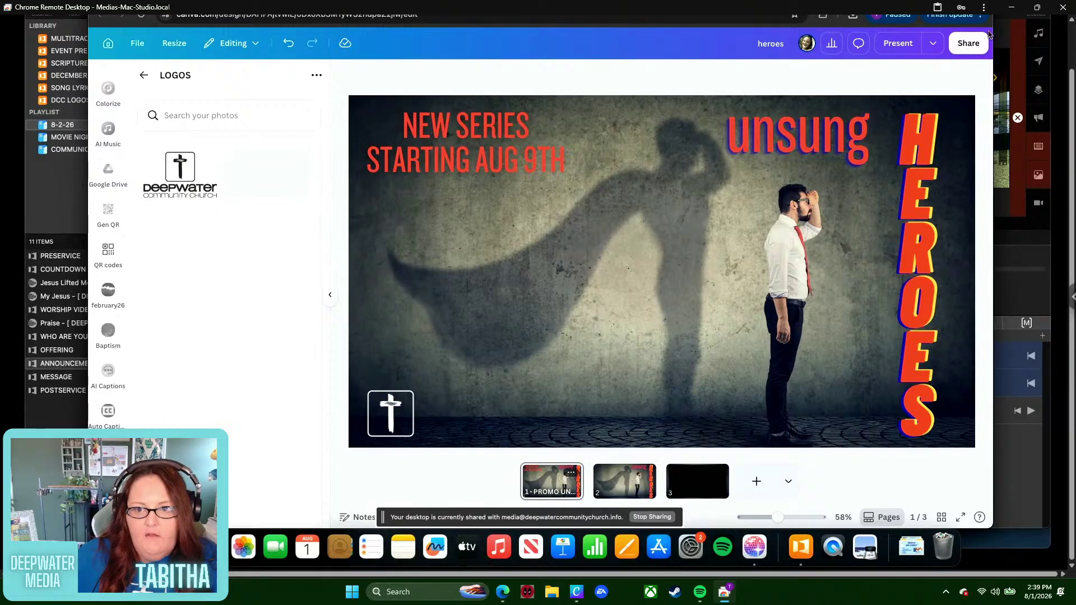
# - Download only the PROMO UNSUNG page as a PNG
pyautogui.click(968, 44)
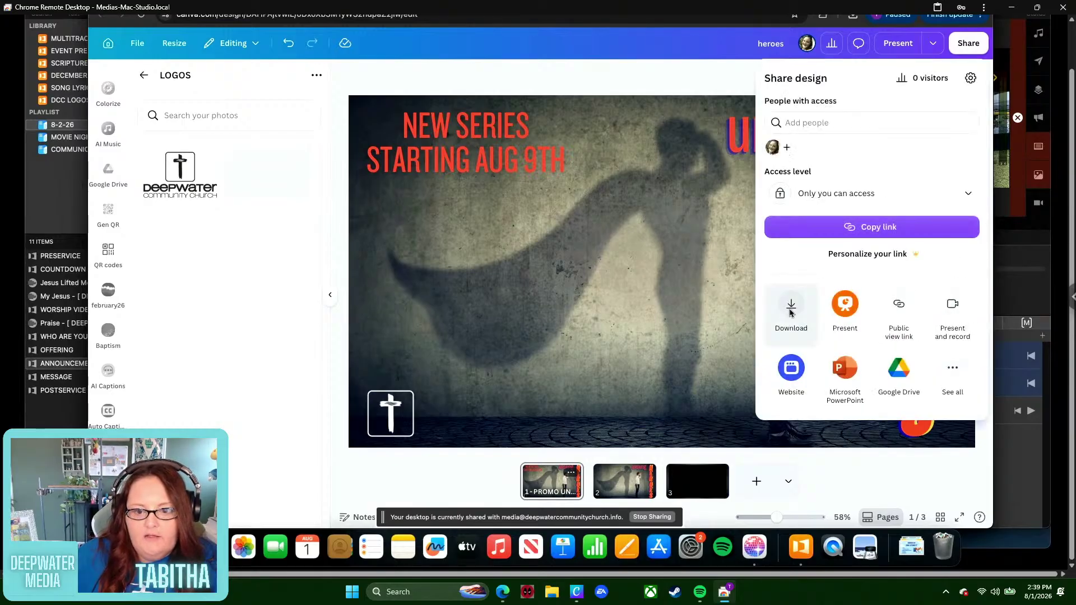
pyautogui.click(791, 305)
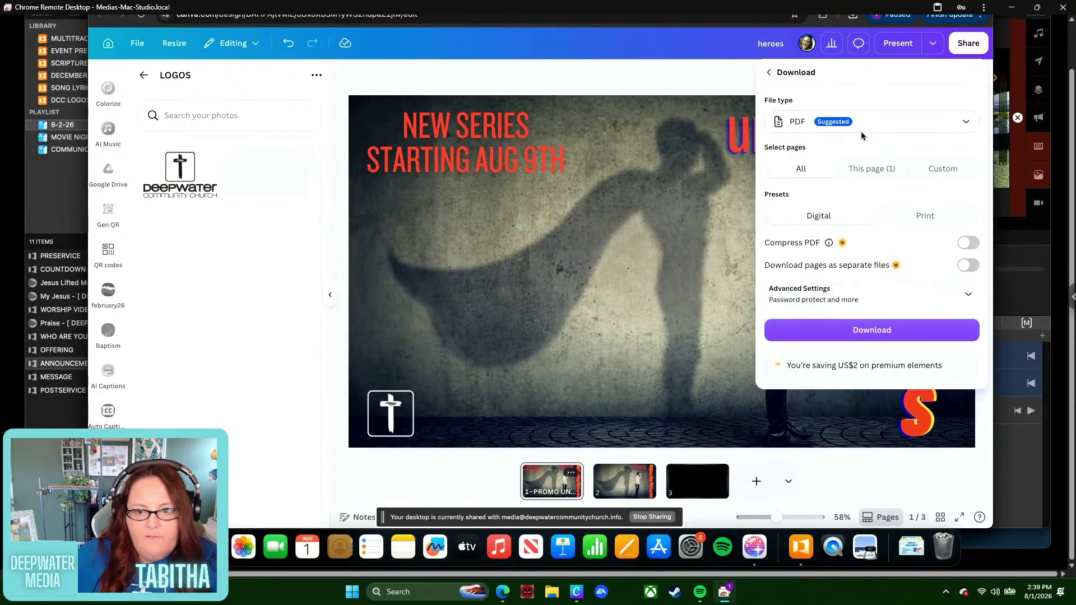
pyautogui.click(887, 173)
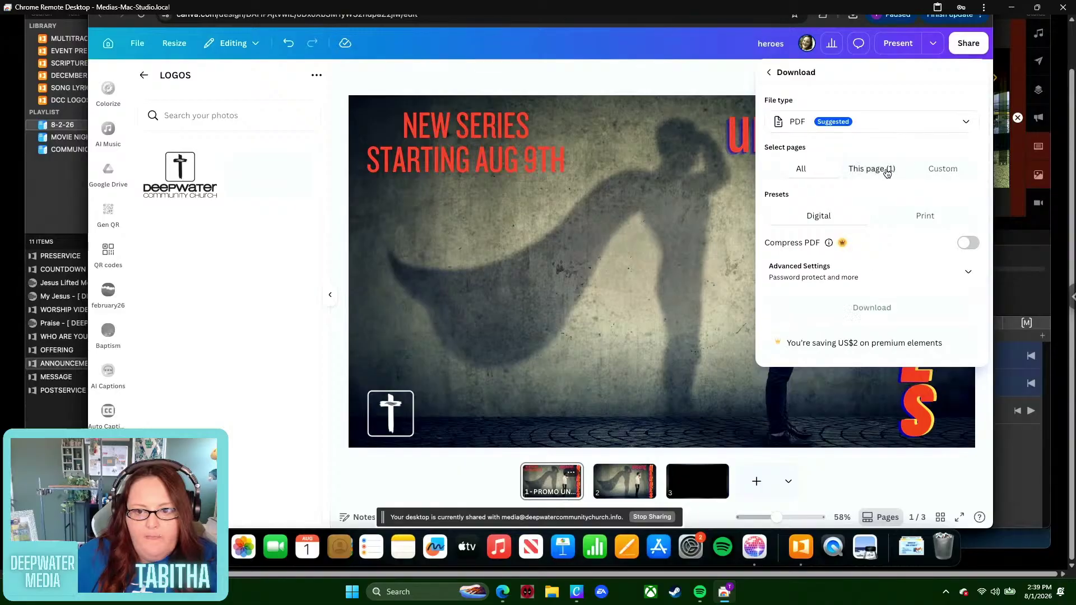
pyautogui.click(888, 130)
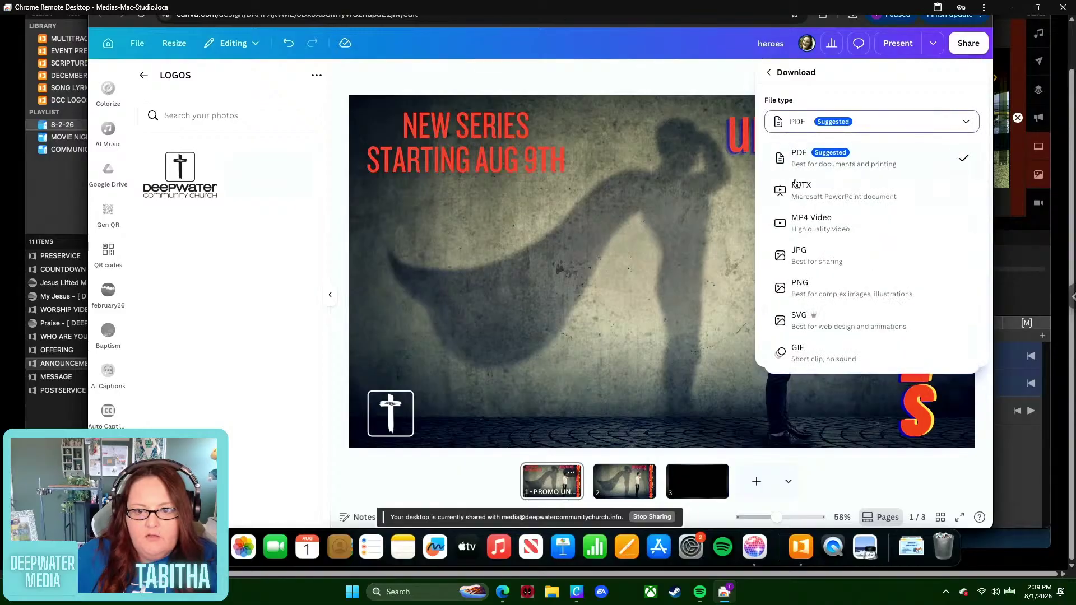
pyautogui.click(804, 283)
pyautogui.click(791, 340)
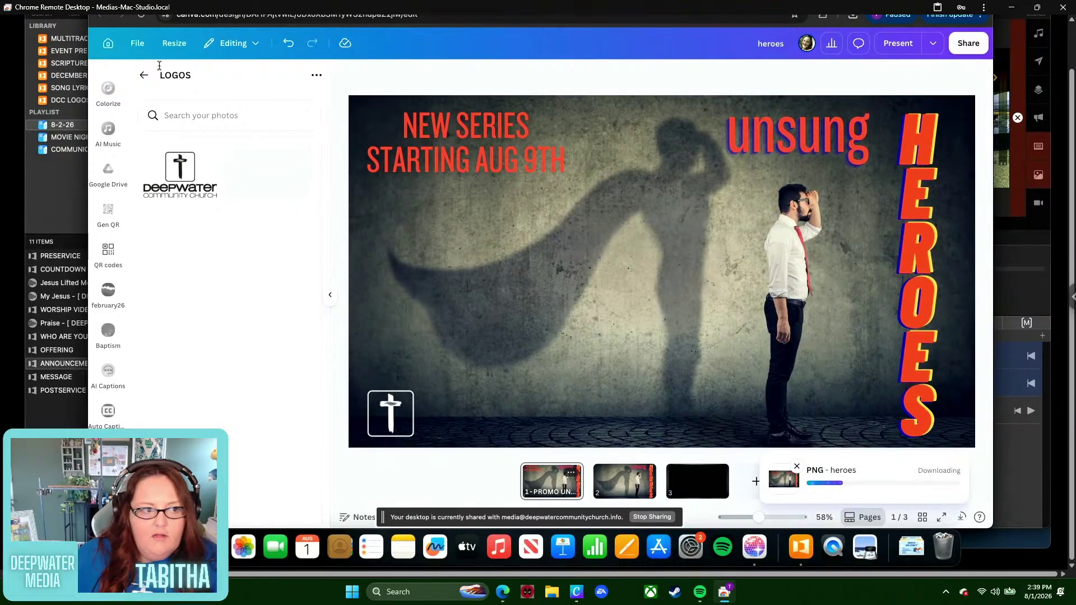
# - Switch to ProPresenter and add PROMO UNSUNG.png from the Downloads folder as the last ANNOUNCEMENTS slide, after COMMUNITY 26
pyautogui.click(63, 201)
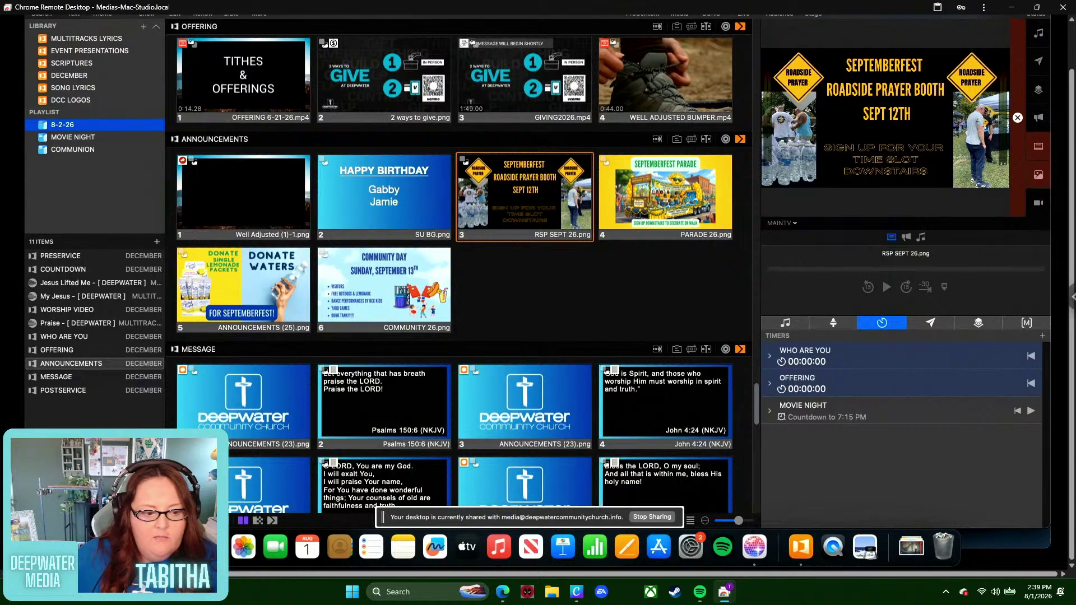
pyautogui.click(115, 547)
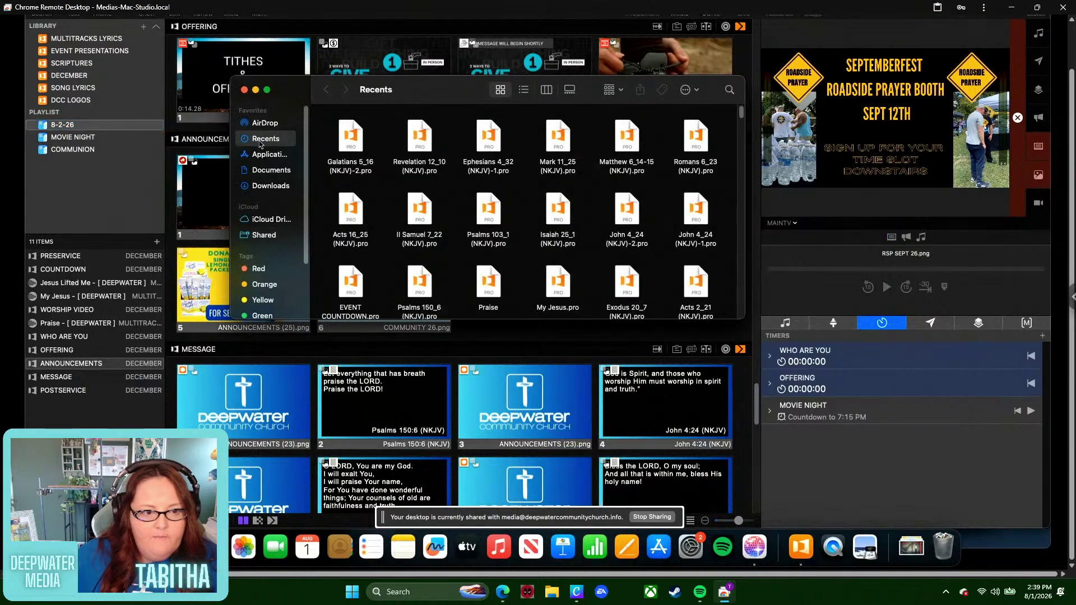
pyautogui.click(259, 185)
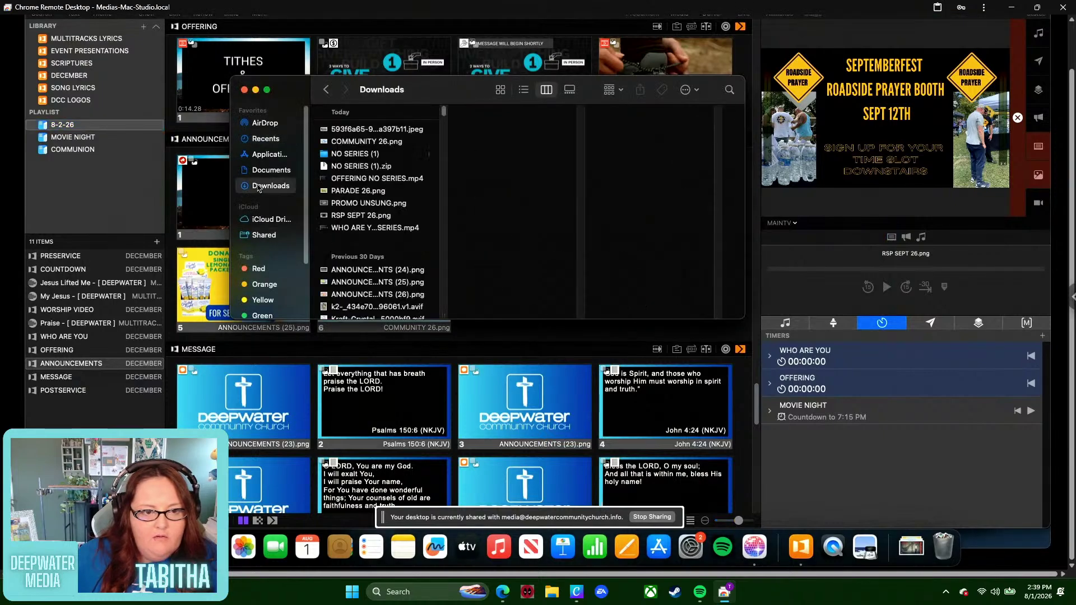
pyautogui.click(357, 130)
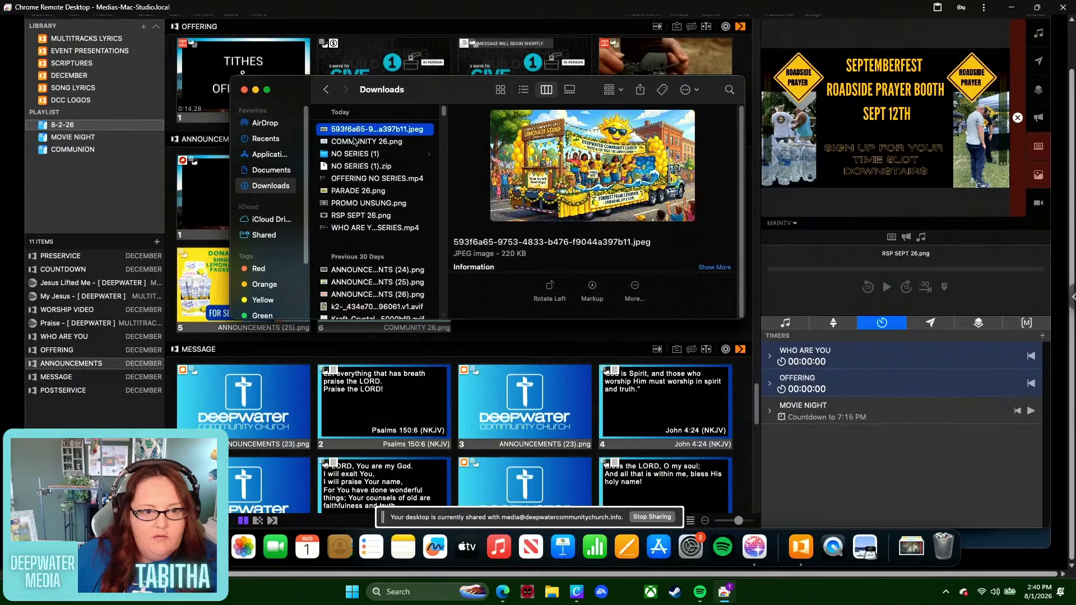
pyautogui.click(355, 142)
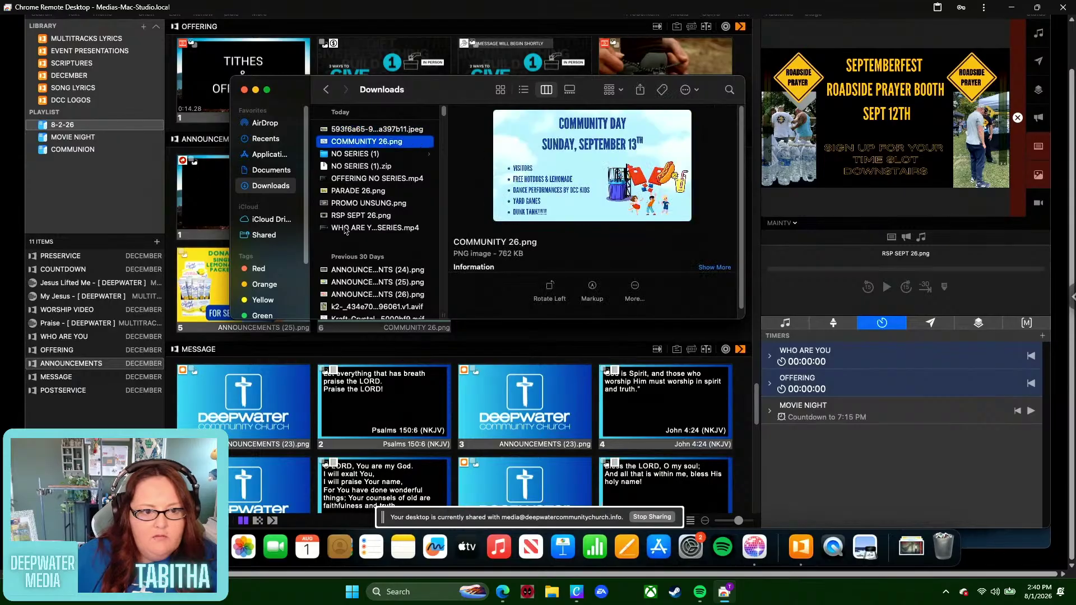
pyautogui.click(349, 205)
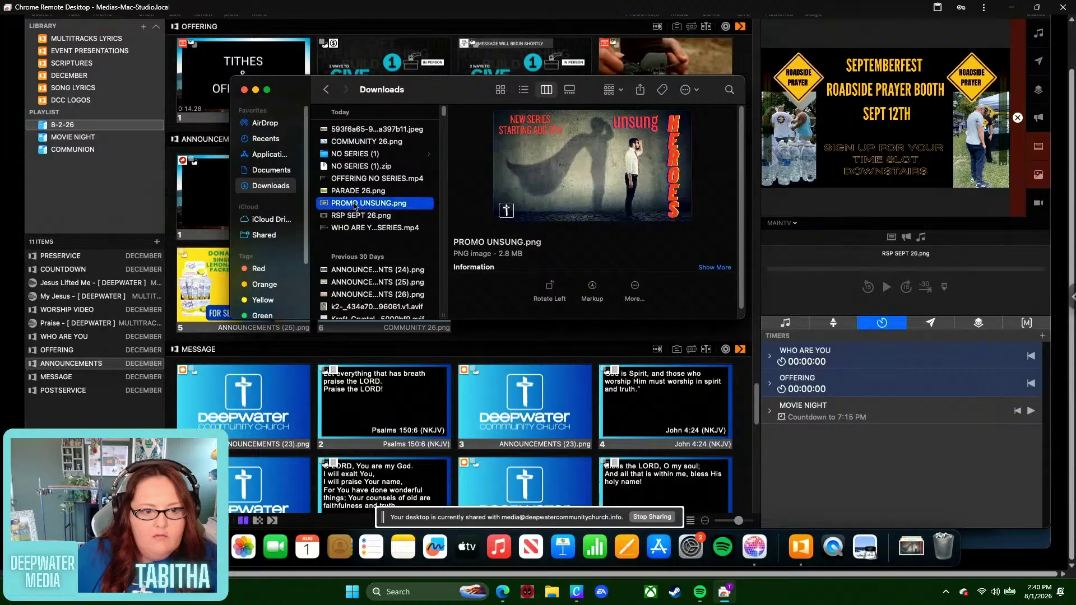
pyautogui.moveTo(354, 207); pyautogui.dragTo(750, 242)
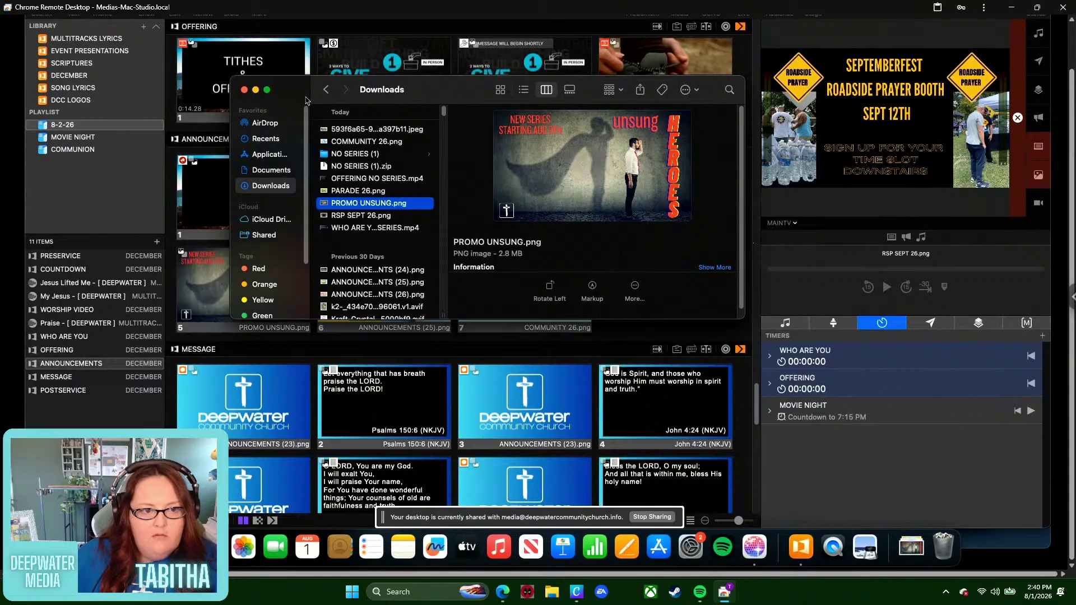
pyautogui.click(245, 91)
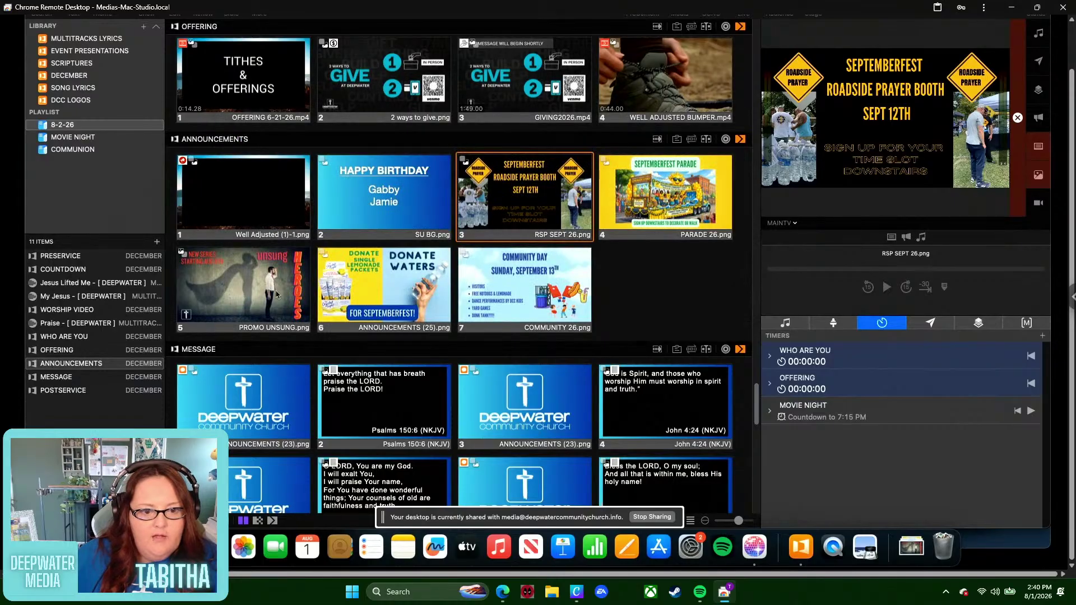
pyautogui.moveTo(276, 295); pyautogui.dragTo(626, 285)
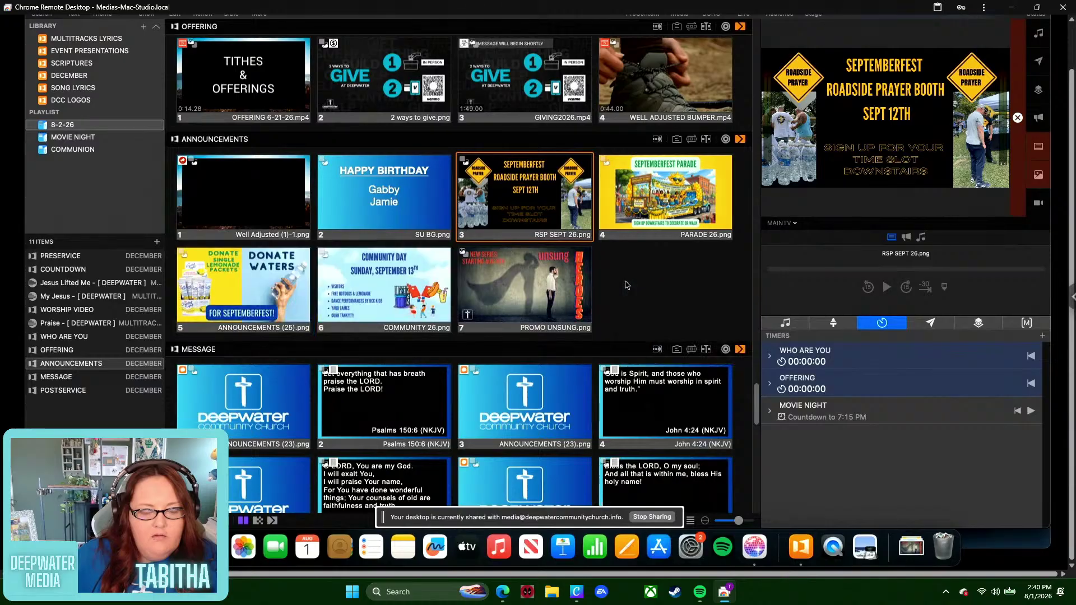
# - Show the first ANNOUNCEMENTS slide and check its stage notes in the CONFIDENCE MONITOR and MULTIVIEW previews
pyautogui.click(234, 203)
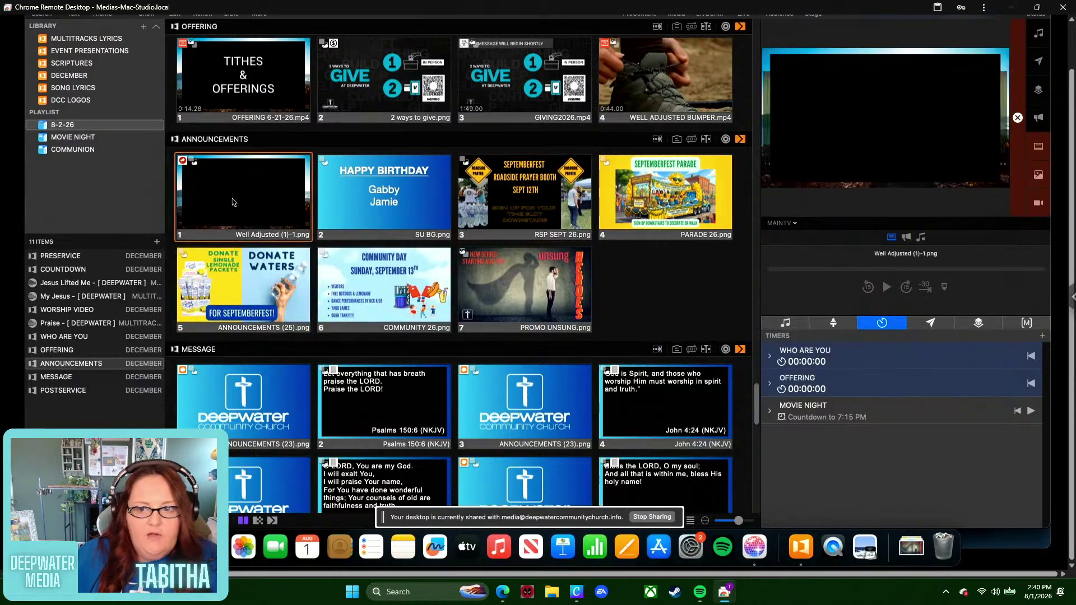
pyautogui.click(792, 223)
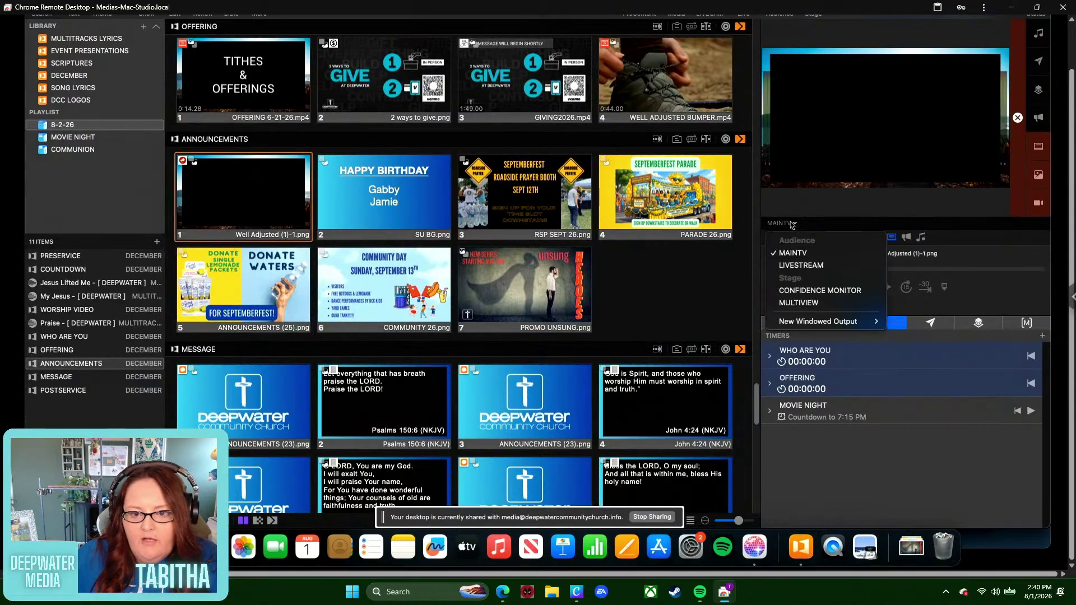
pyautogui.click(796, 294)
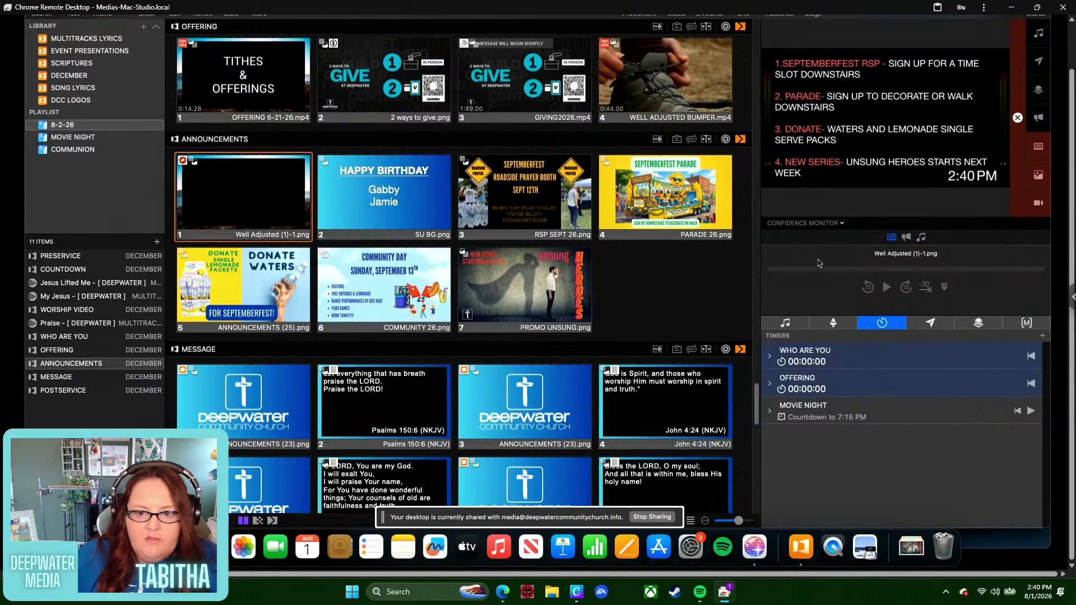
pyautogui.click(832, 225)
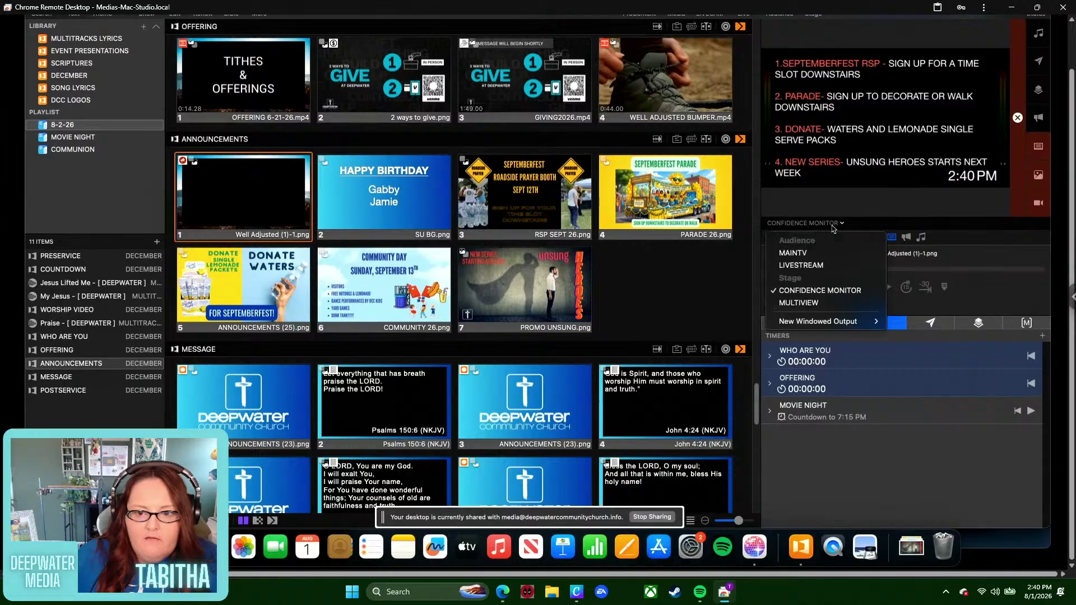
pyautogui.click(817, 306)
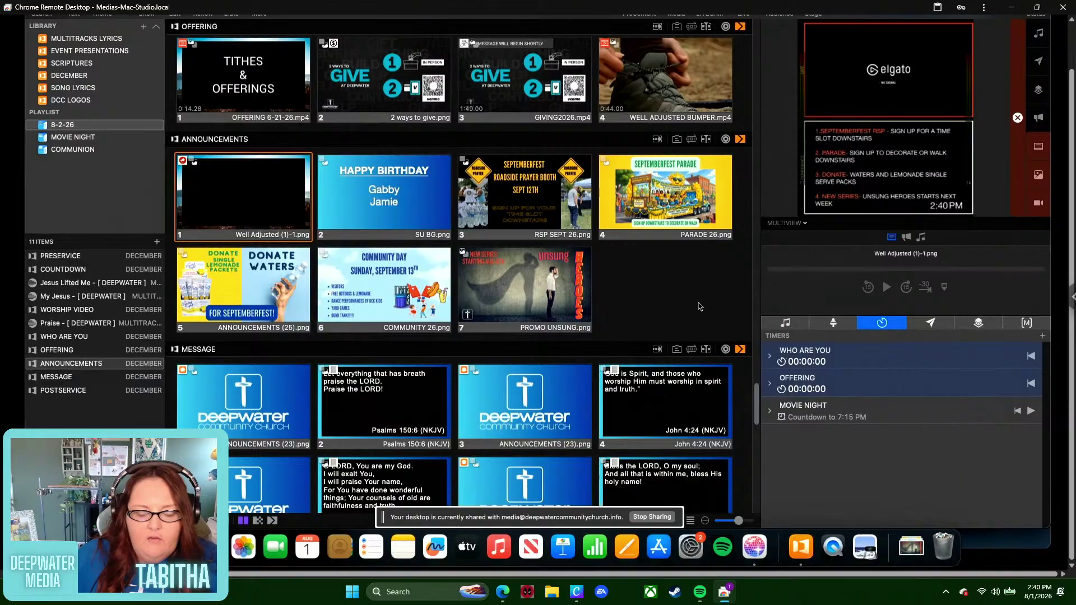
pyautogui.scroll(-4, 459, 476)
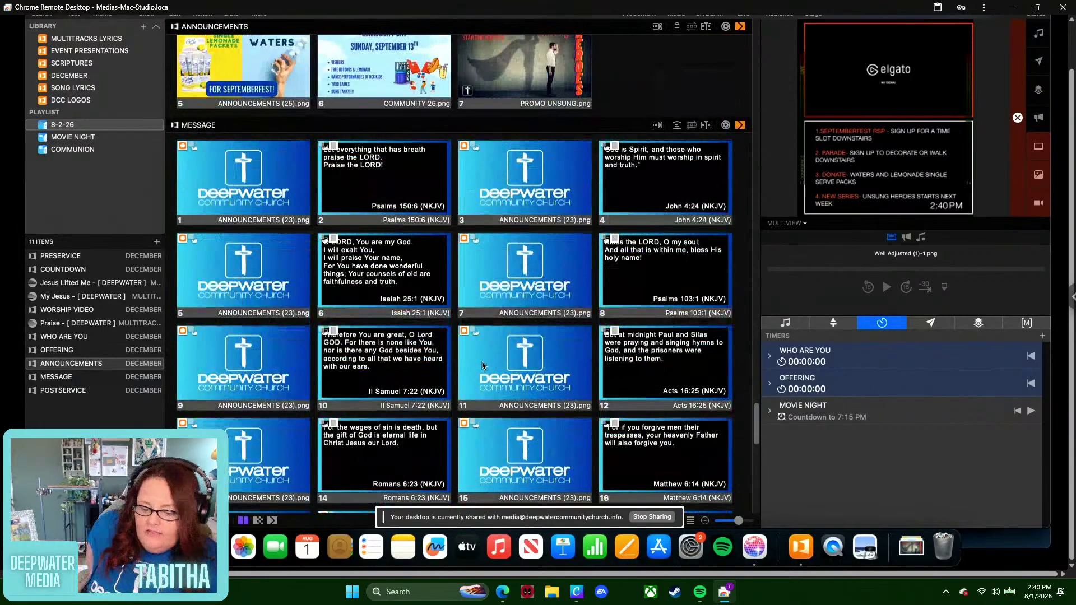